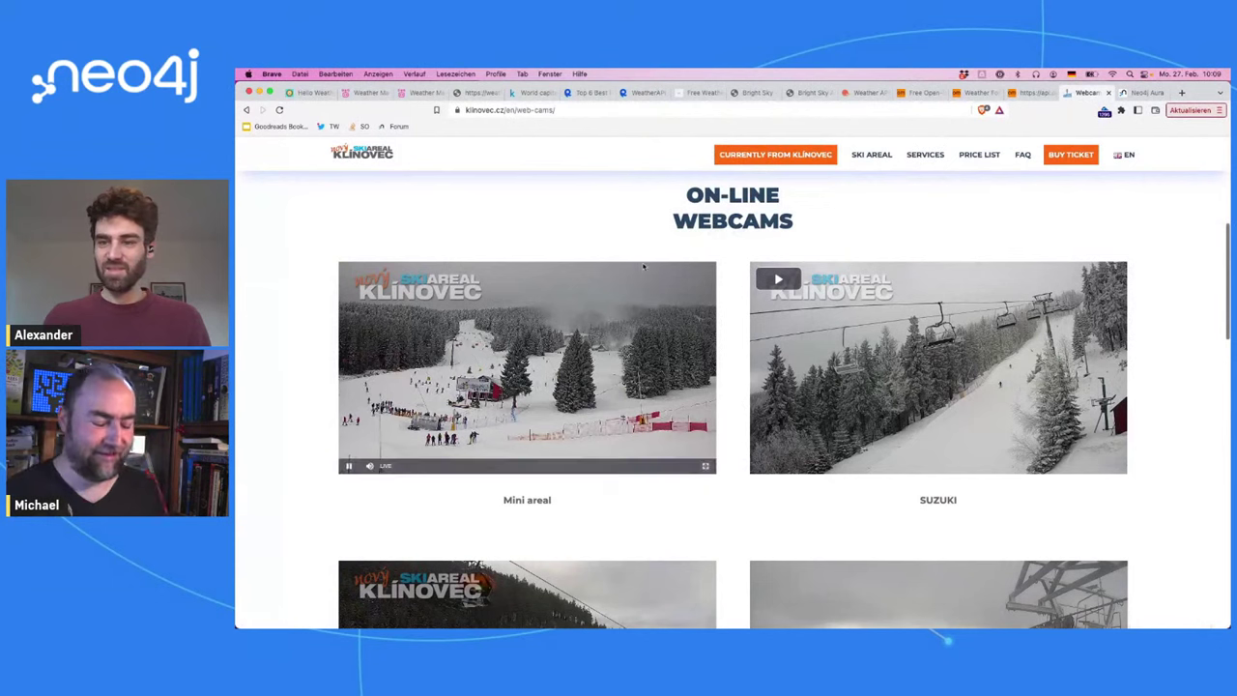
Step: Load neo4j.com/events in Brave in place of the Klínovec webcams page
key("super+l")
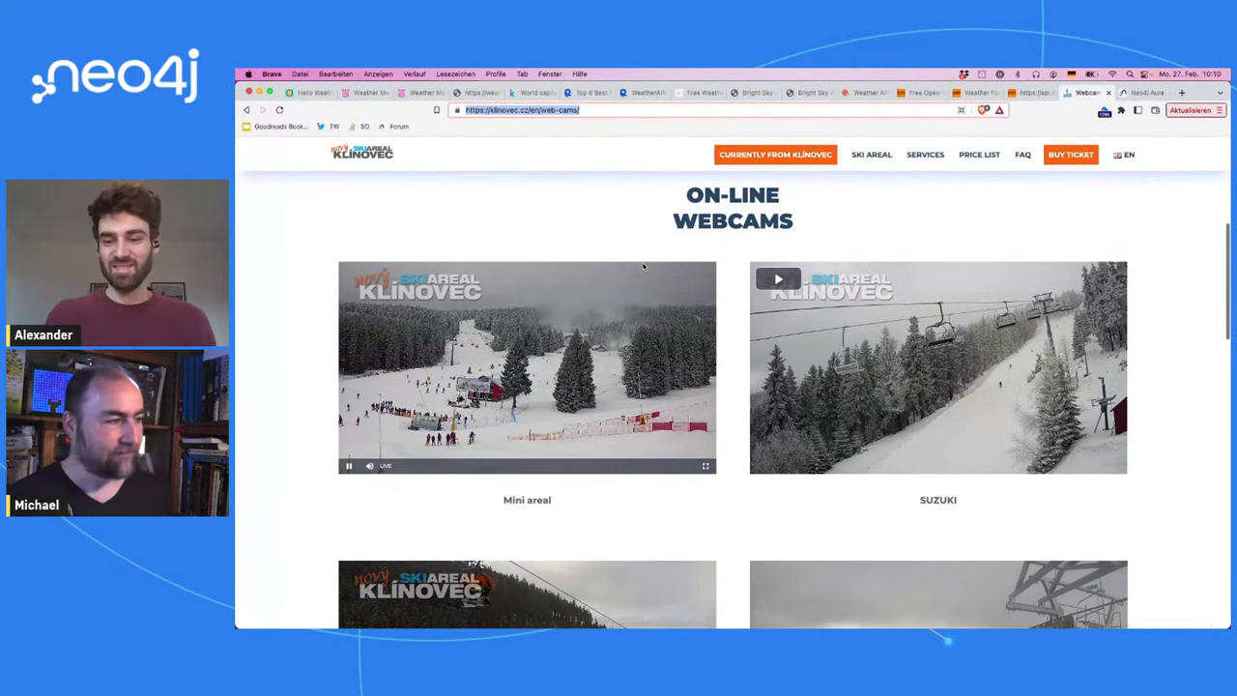
type("neo4j.com/events")
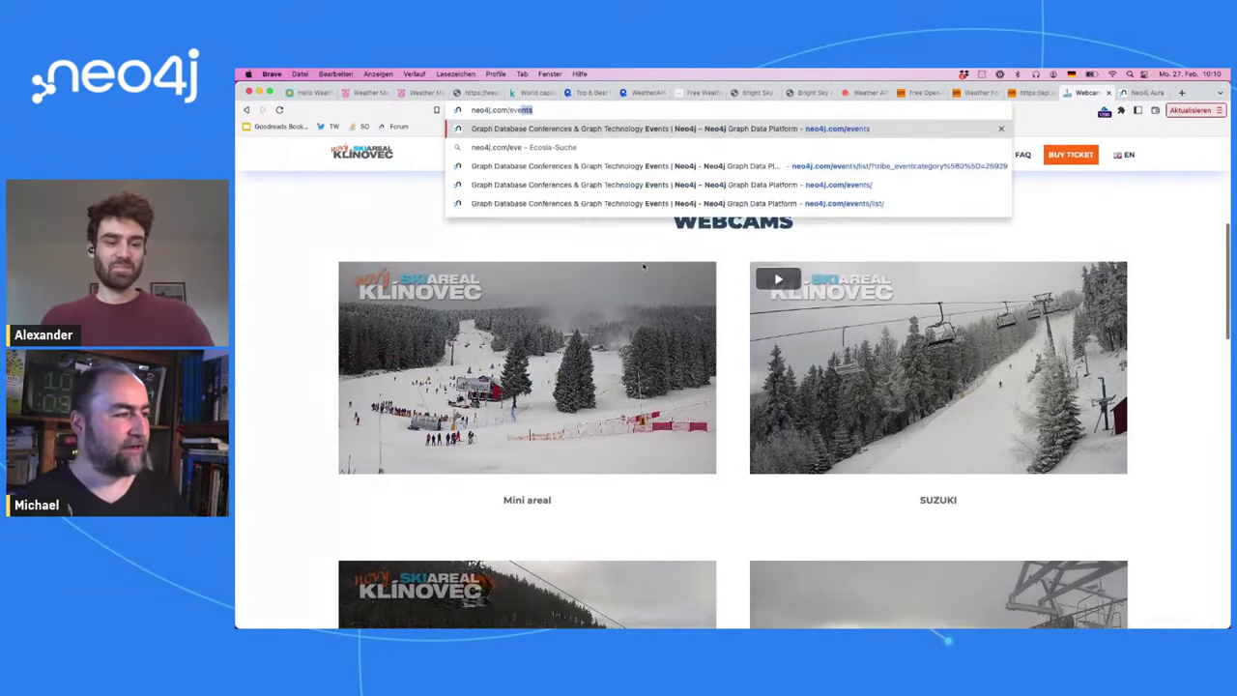
key("Return")
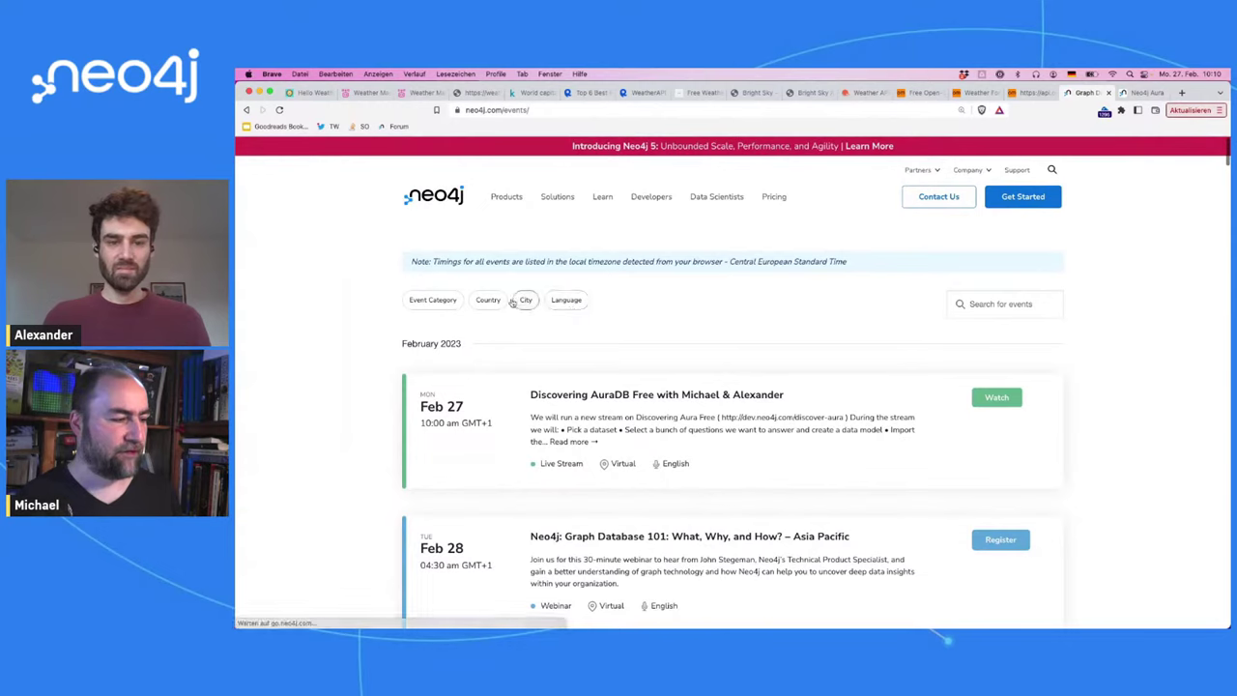
Step: Filter the Neo4j events list to the Training category and browse the sessions
left_click(444, 303)
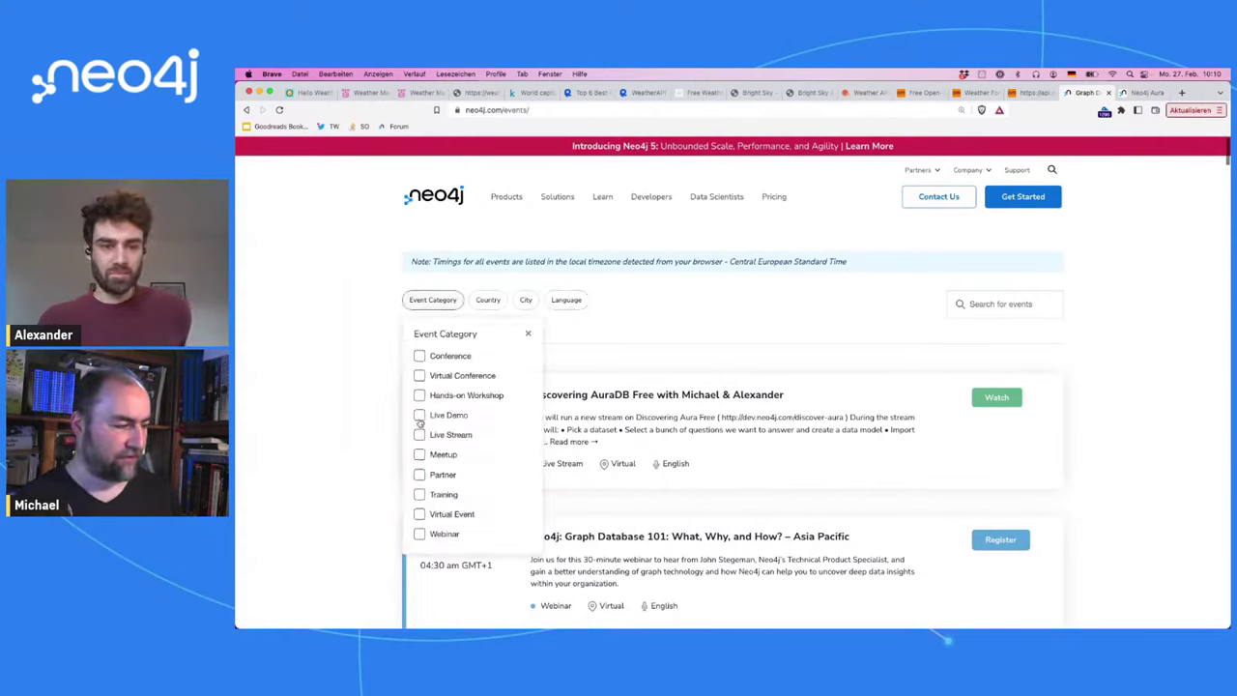
left_click(414, 496)
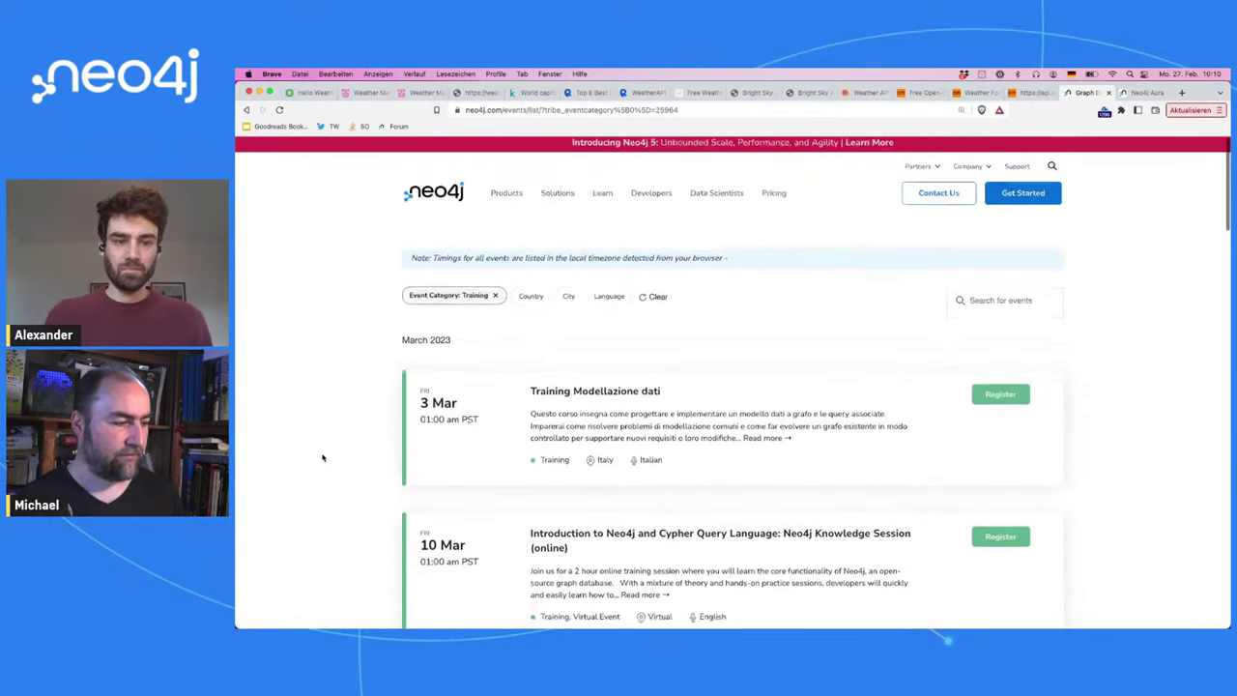
scroll(322, 458, "down", 3)
scroll(323, 458, "down", 2)
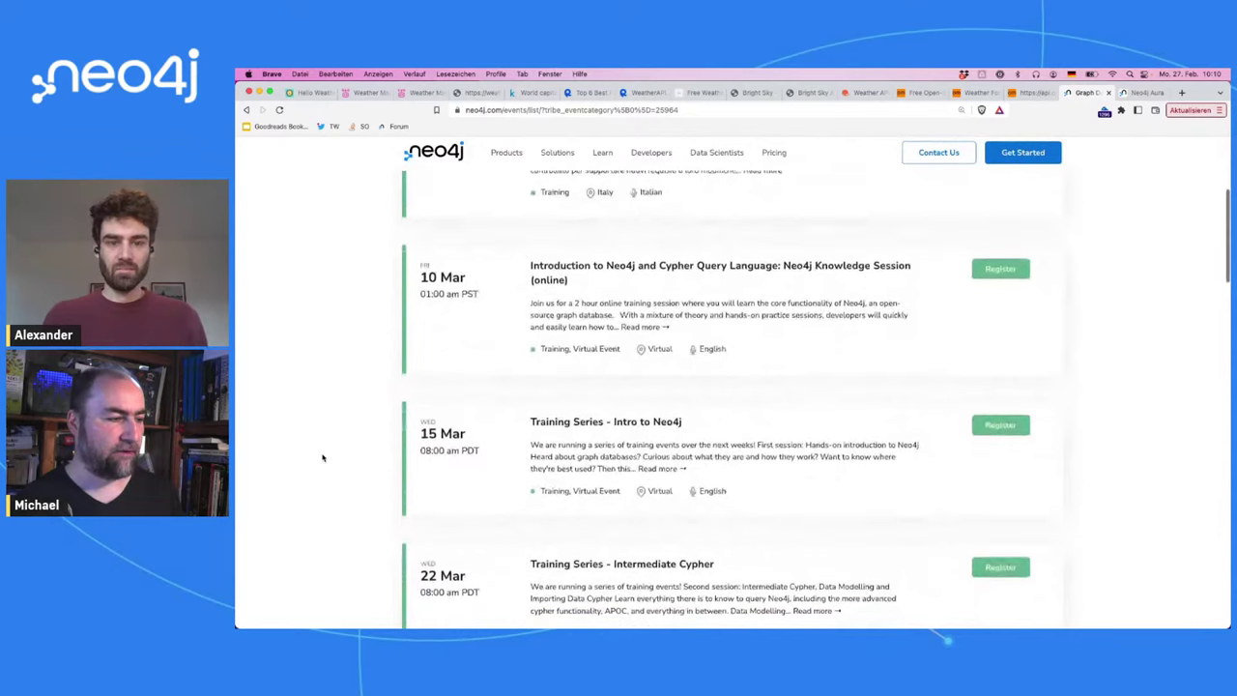
scroll(323, 458, "down", 2)
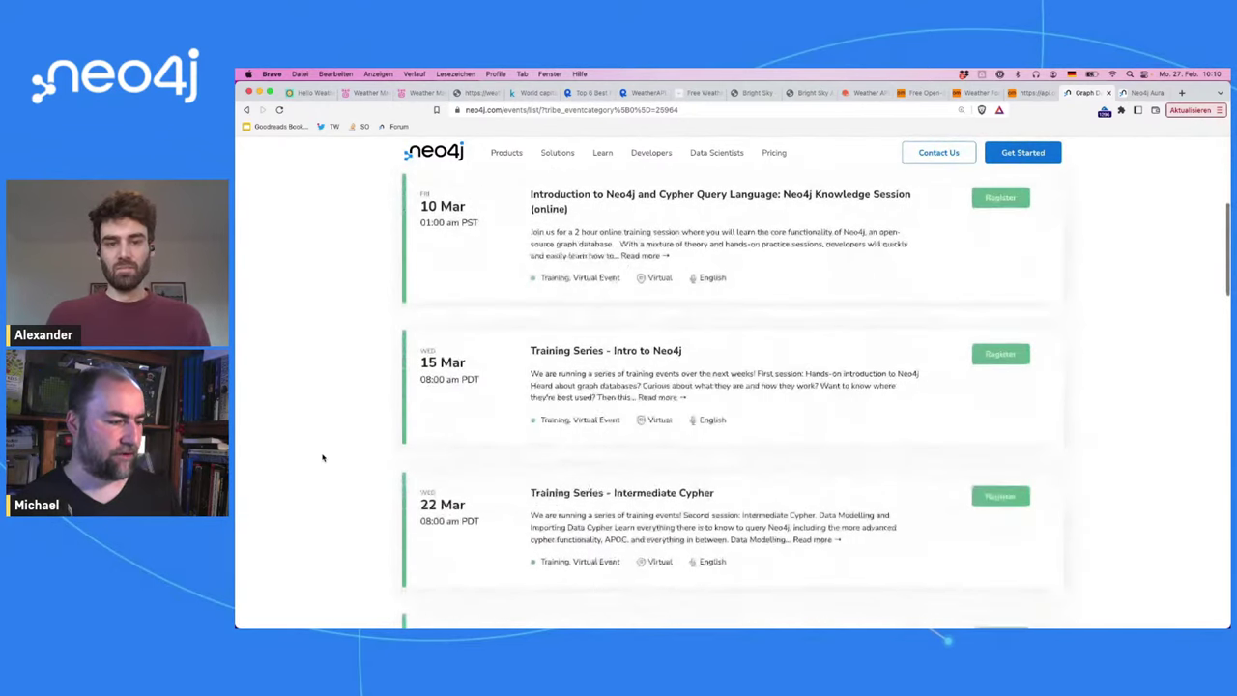
scroll(323, 458, "down", 2)
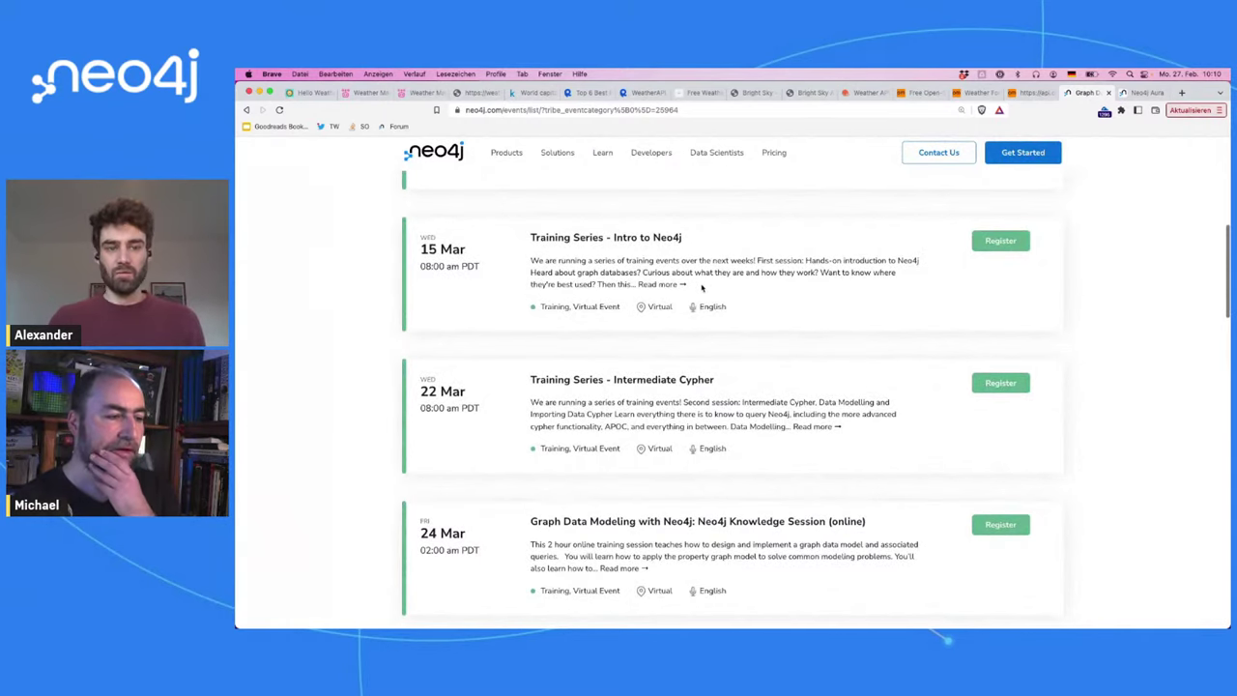
scroll(702, 287, "down", 1)
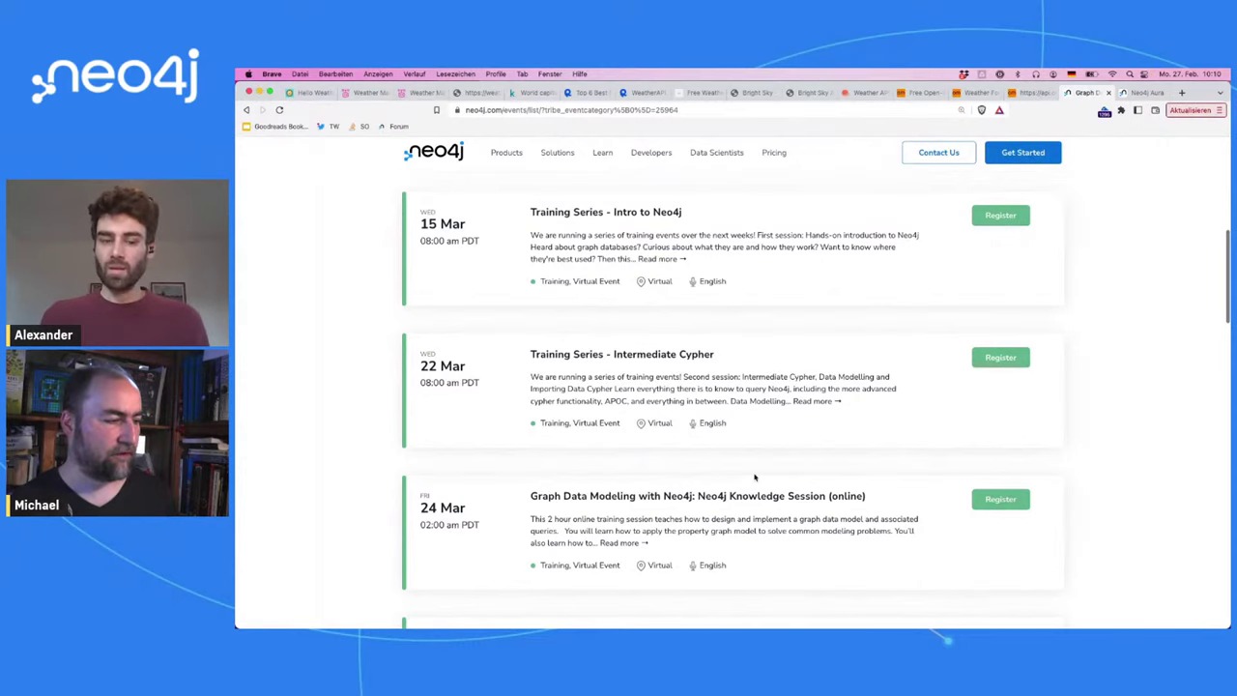
scroll(755, 477, "down", 1)
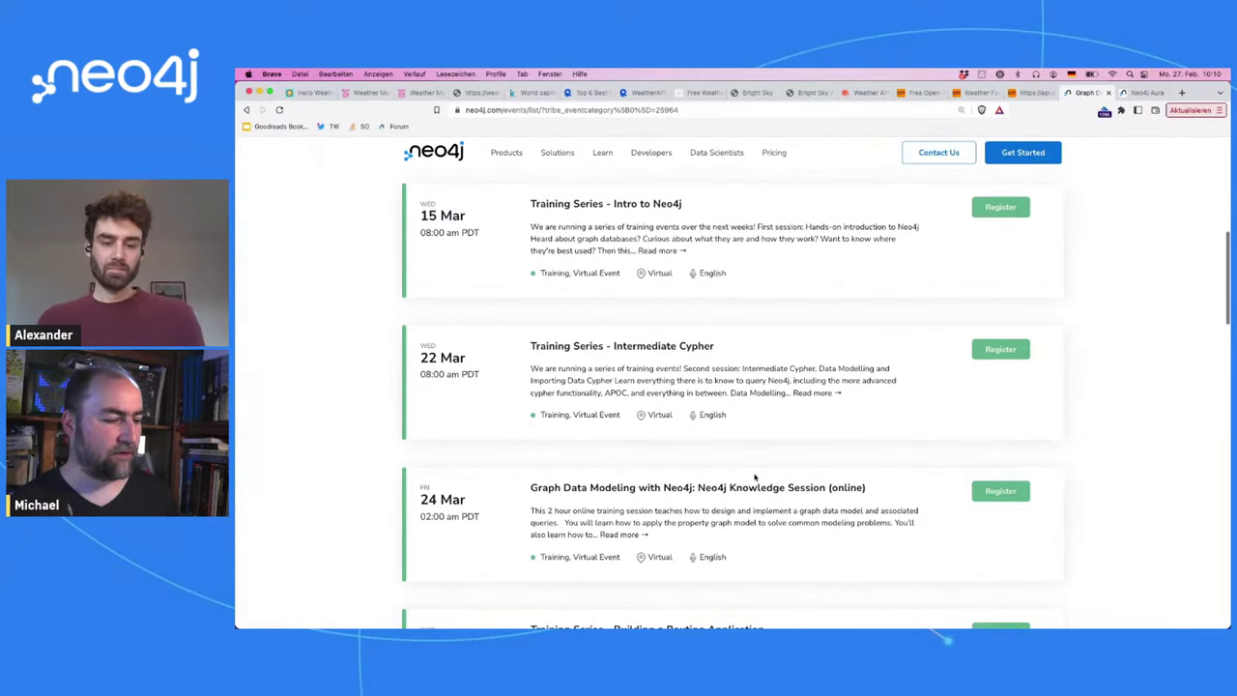
scroll(755, 477, "down", 5)
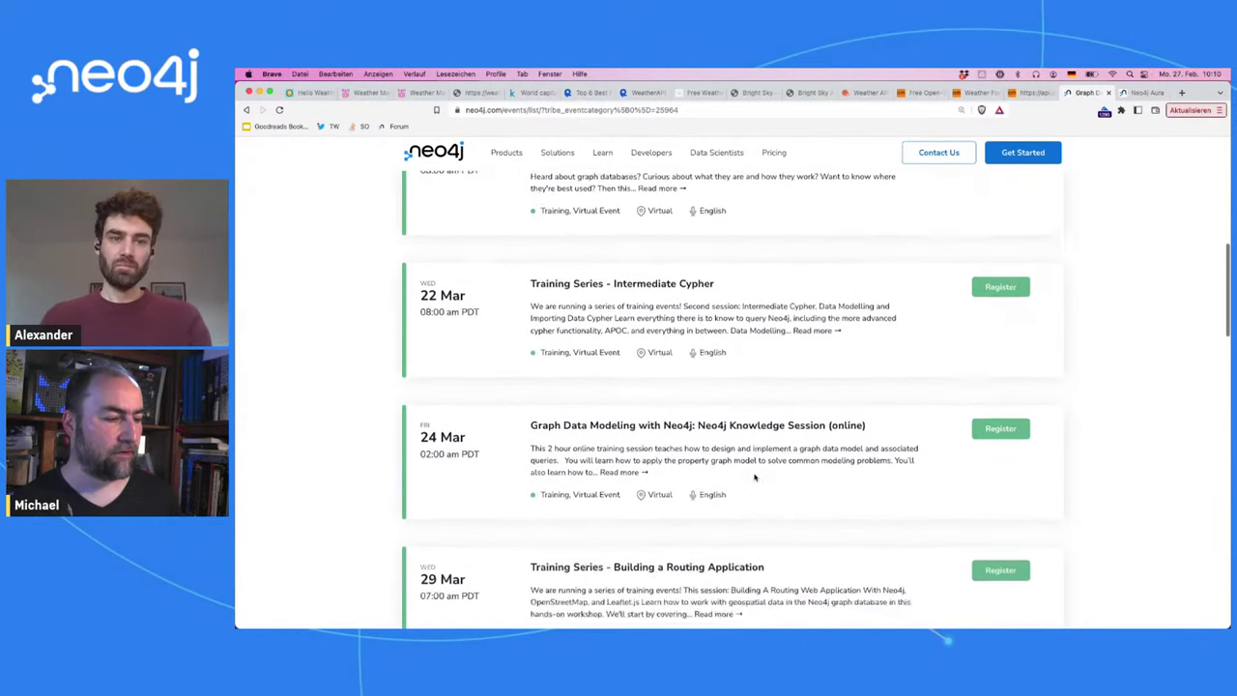
scroll(755, 476, "down", 3)
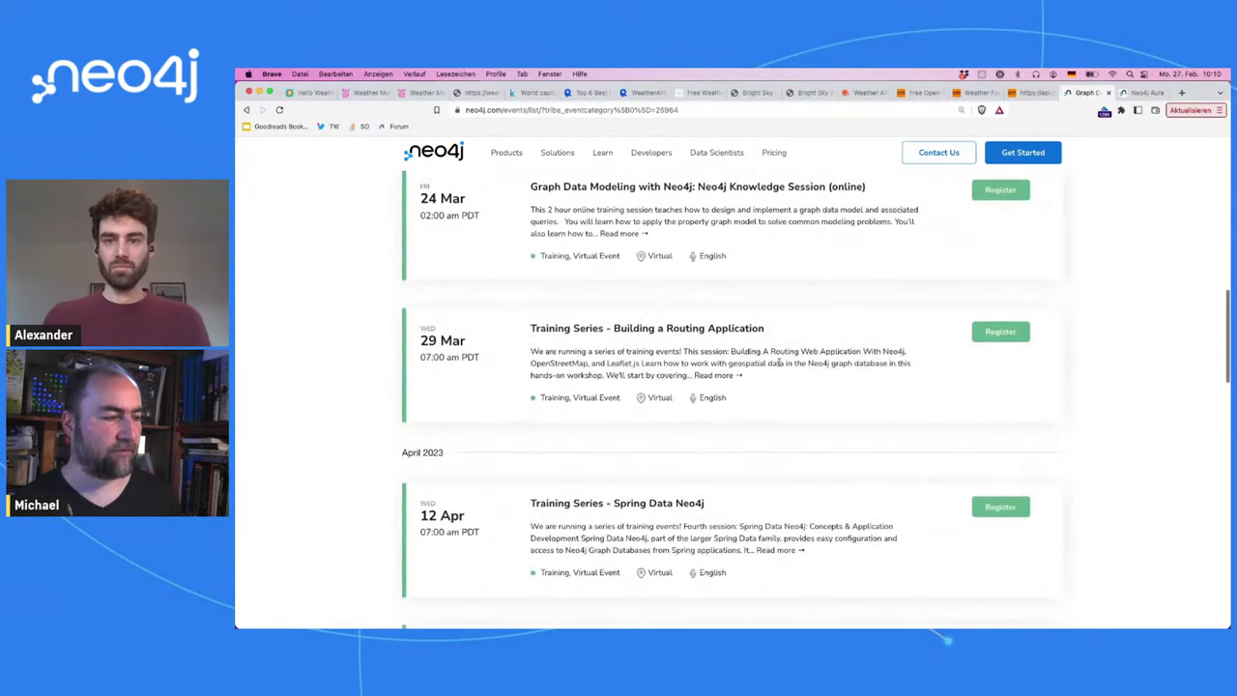
scroll(779, 361, "up", 4)
scroll(779, 362, "up", 2)
scroll(608, 244, "up", 1)
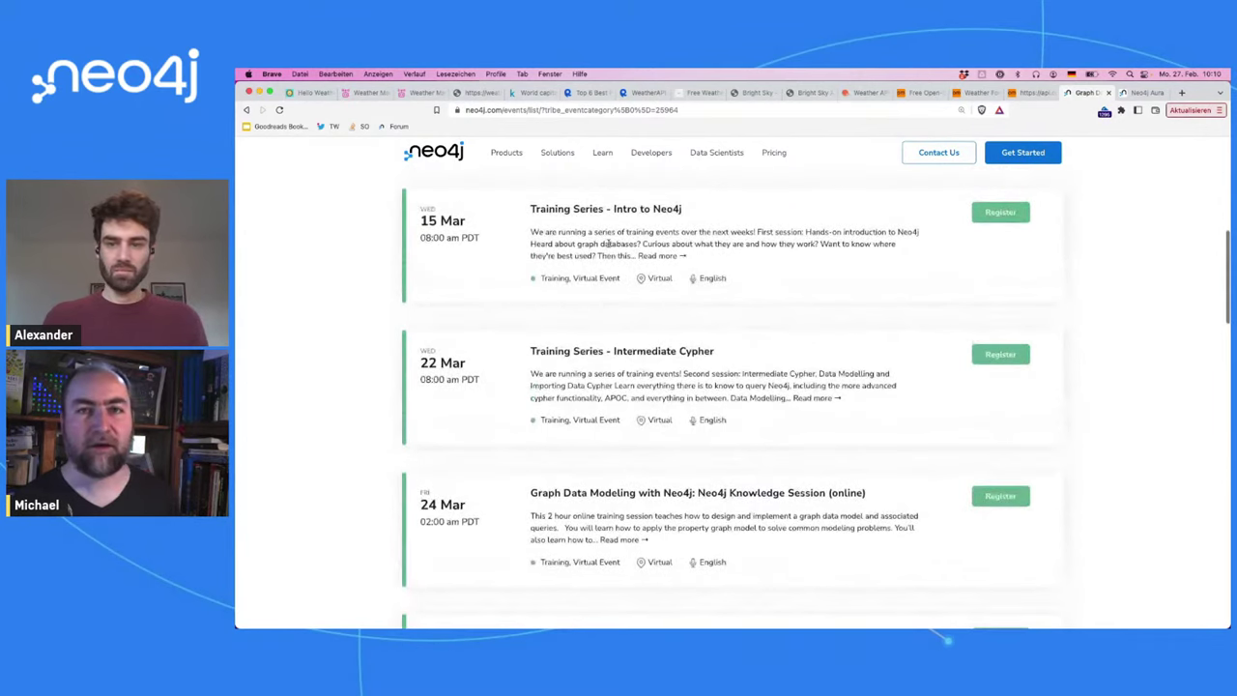
scroll(701, 315, "down", 2)
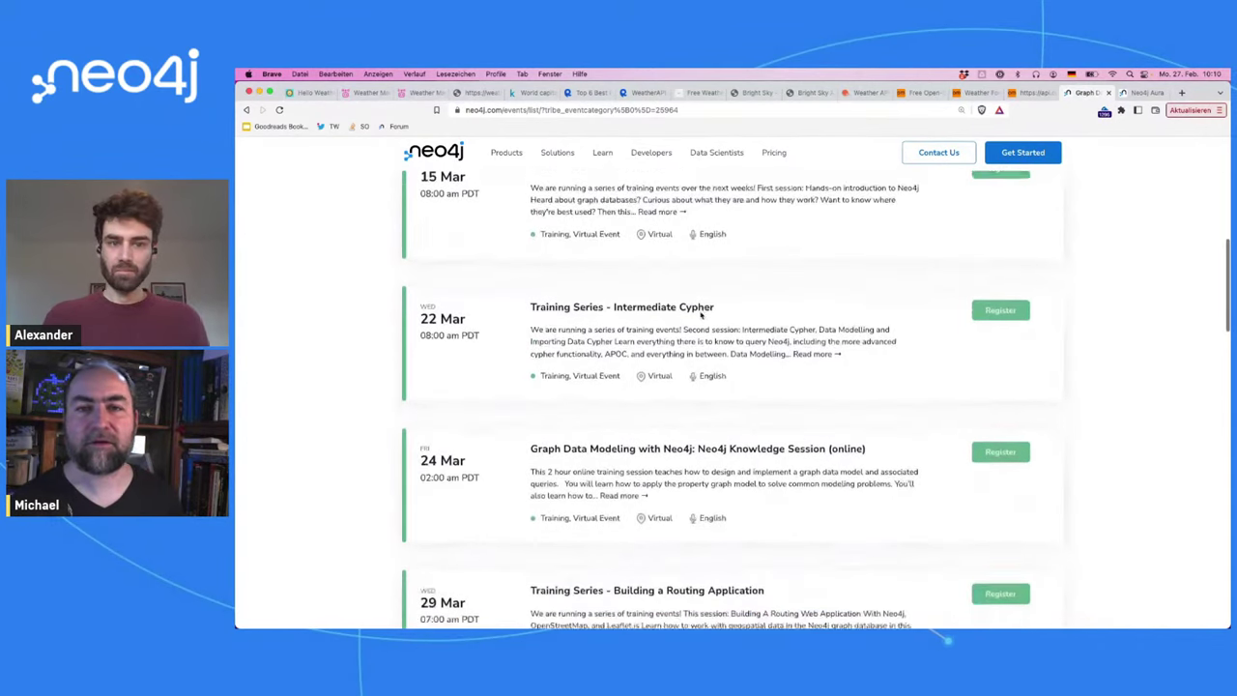
scroll(727, 414, "down", 1)
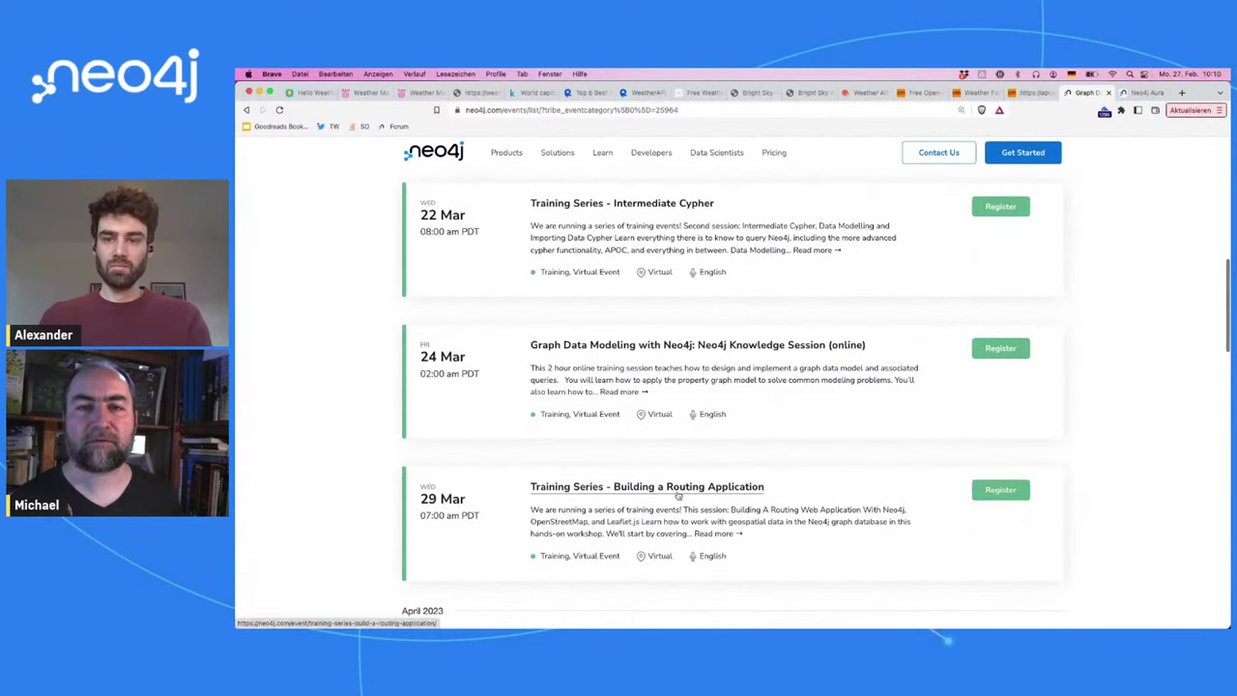
scroll(746, 494, "down", 5)
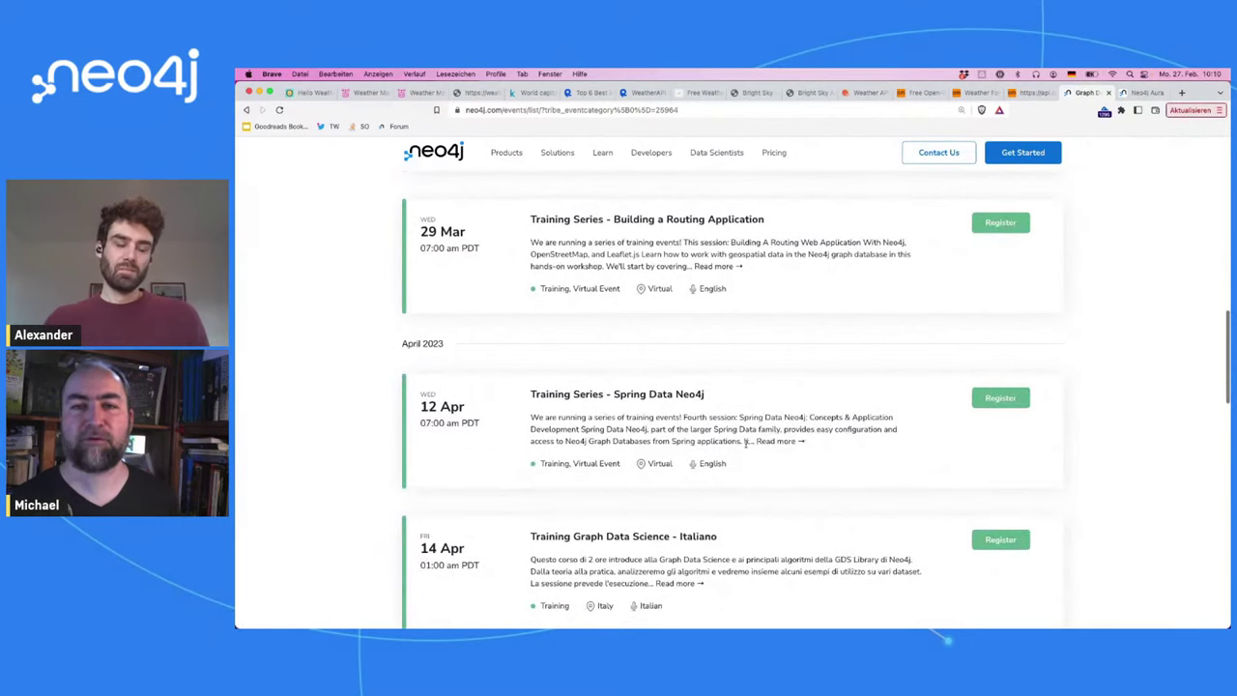
Step: Mark the Spring Data Neo4j session description, review the remaining sessions, and close the events tab
left_click_drag(805, 441, 684, 417)
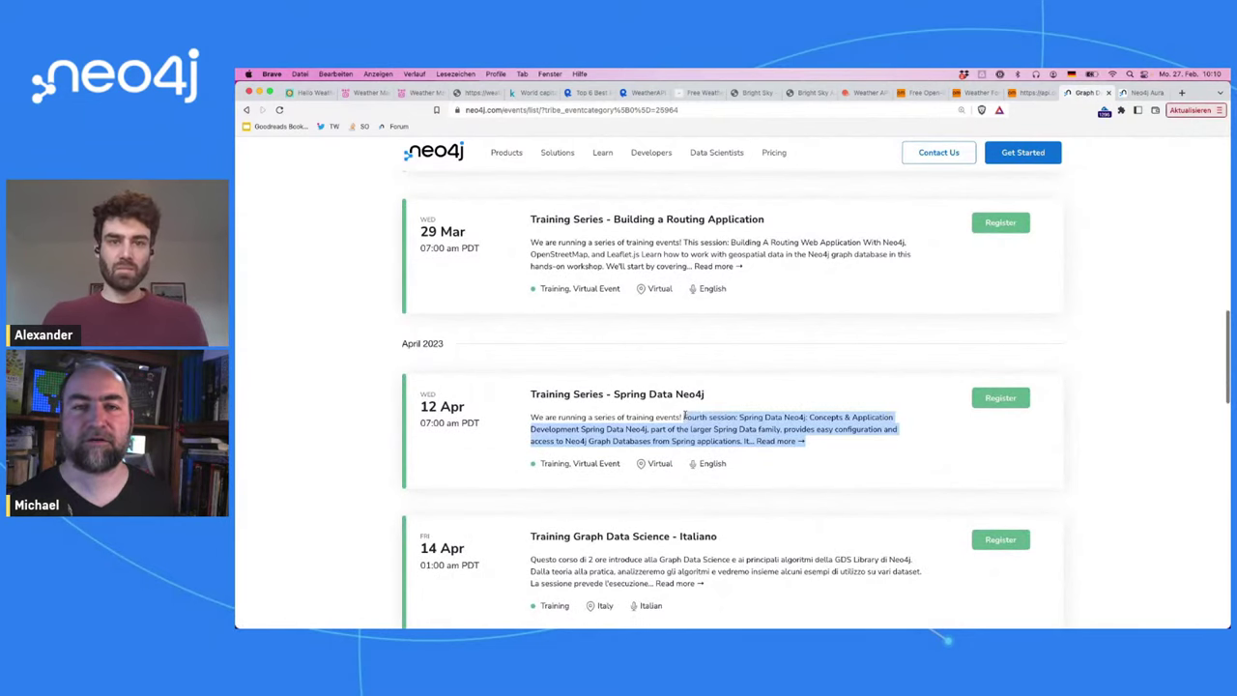
left_click(792, 473)
scroll(793, 478, "down", 4)
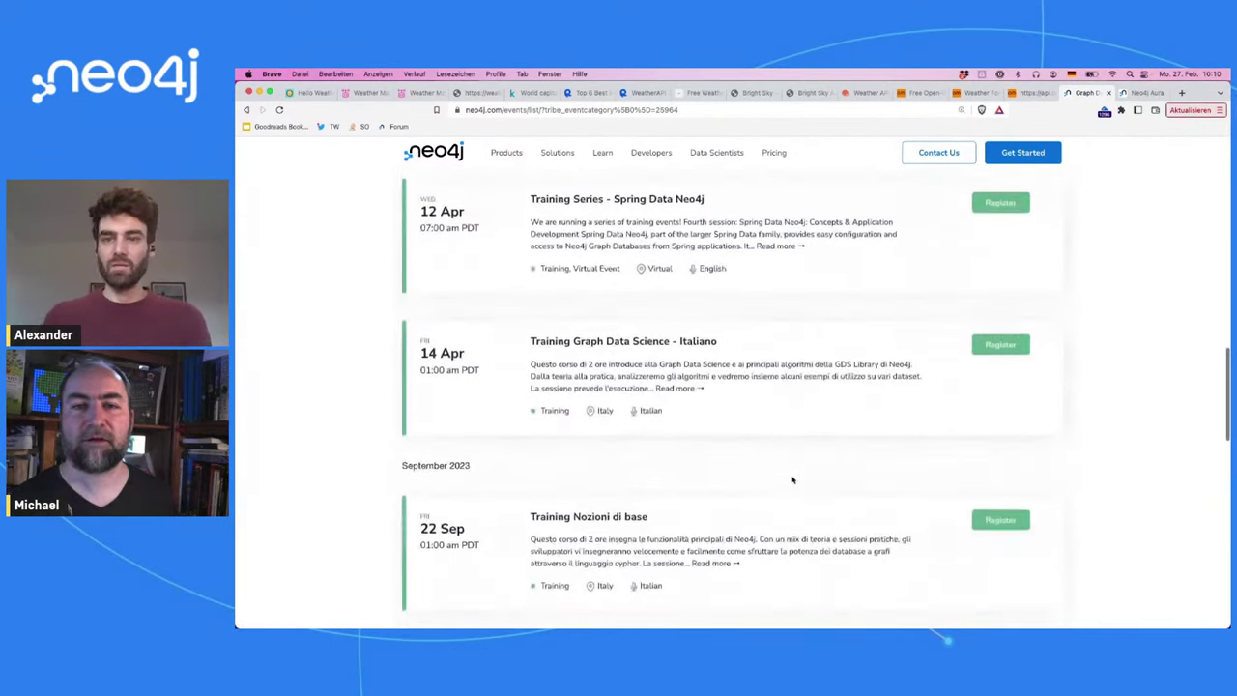
scroll(793, 479, "down", 5)
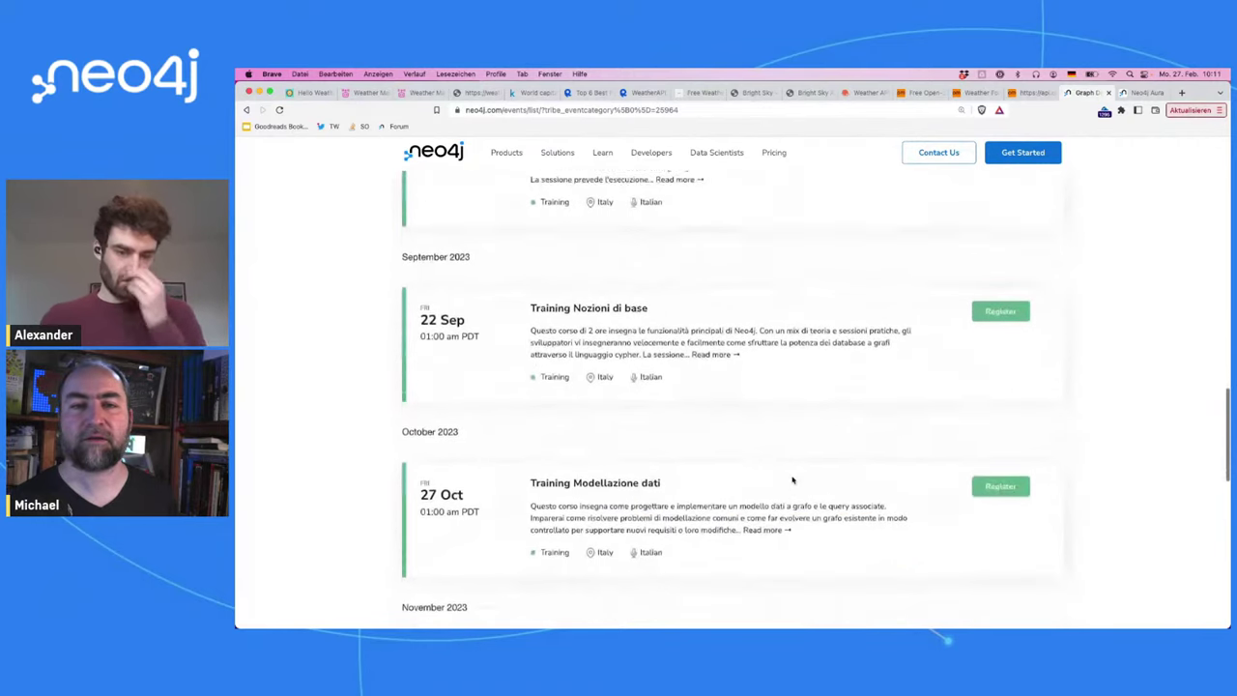
scroll(793, 479, "down", 8)
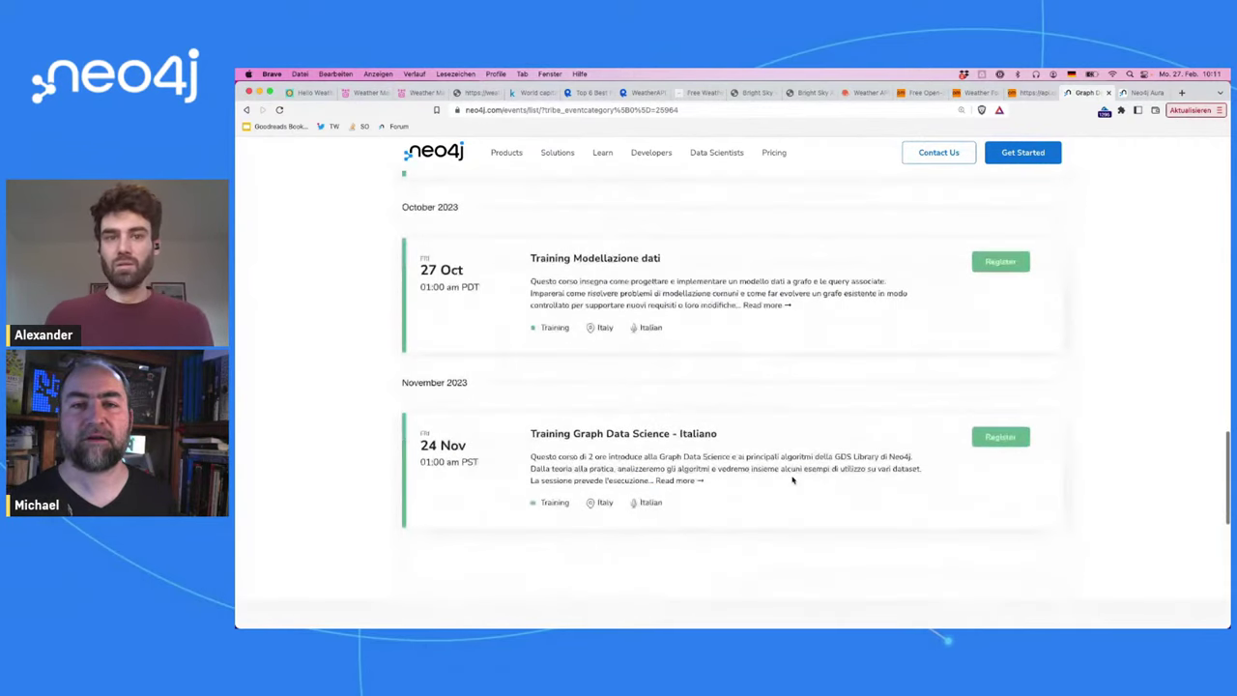
scroll(793, 480, "up", 20)
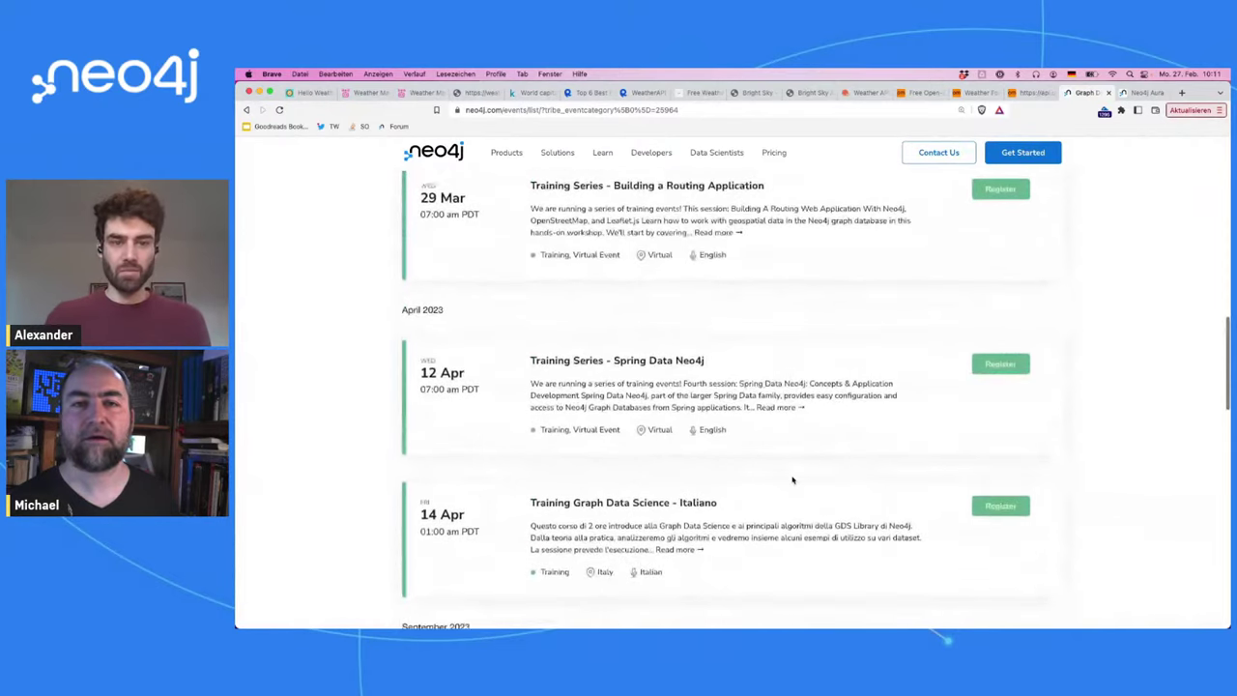
scroll(793, 480, "up", 5)
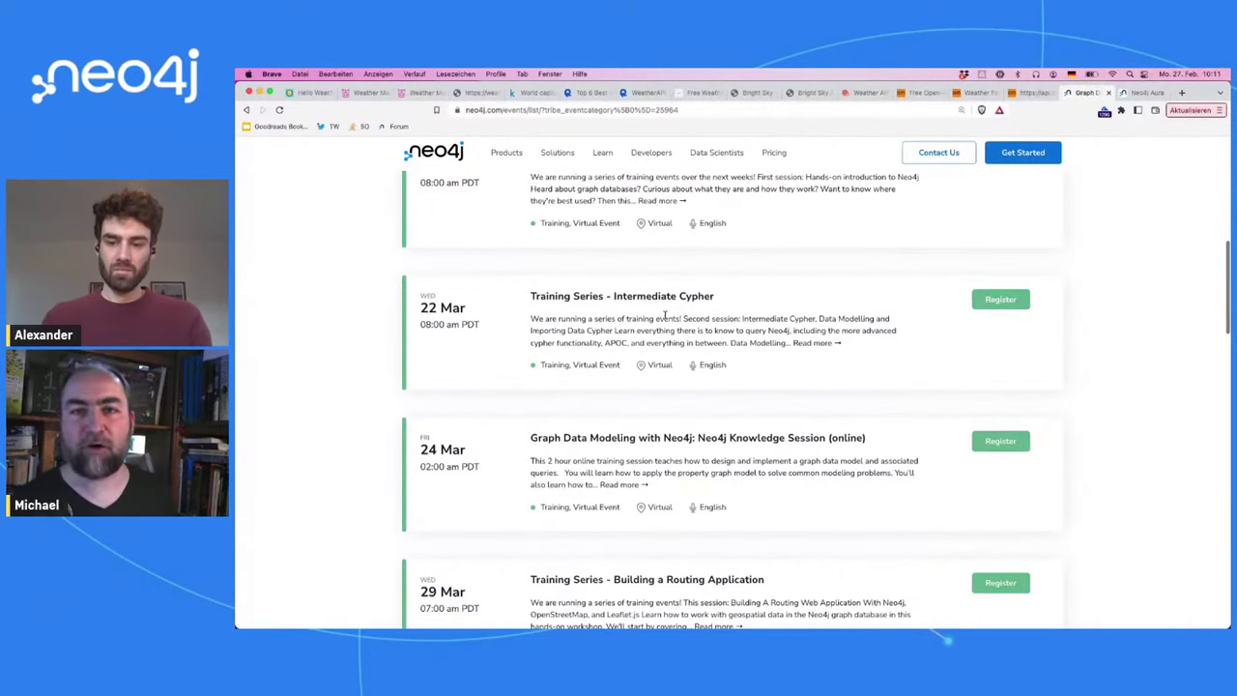
scroll(665, 316, "up", 2)
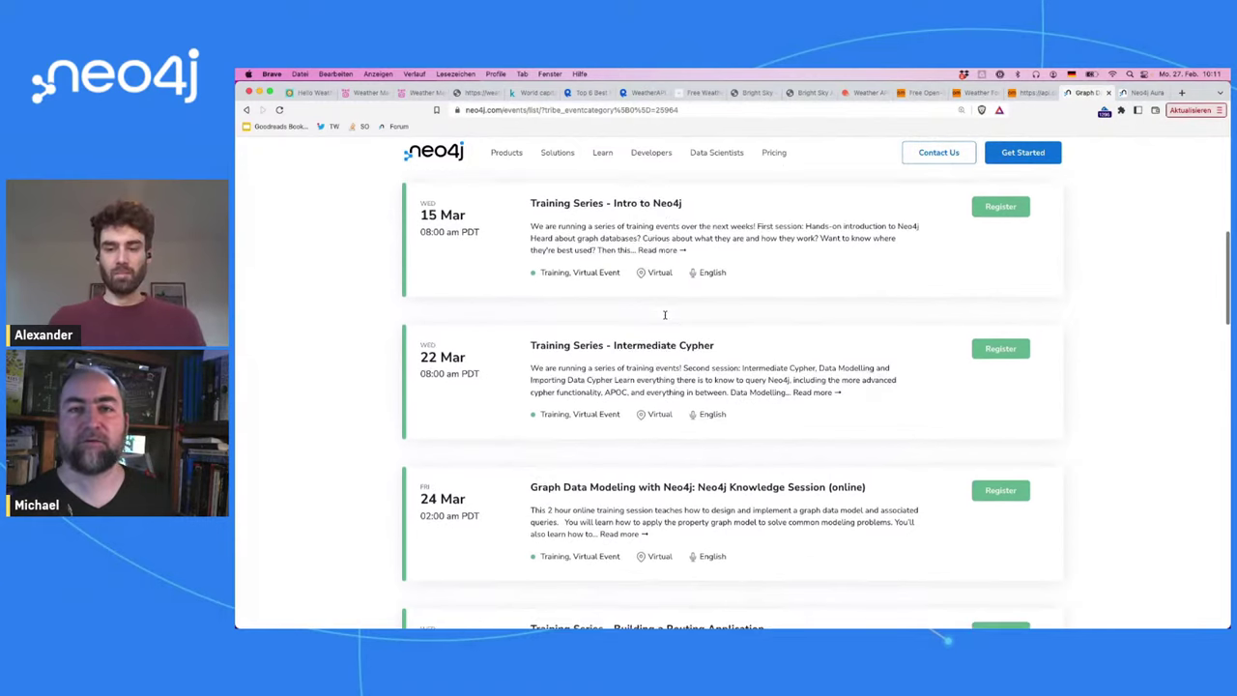
scroll(667, 316, "up", 1)
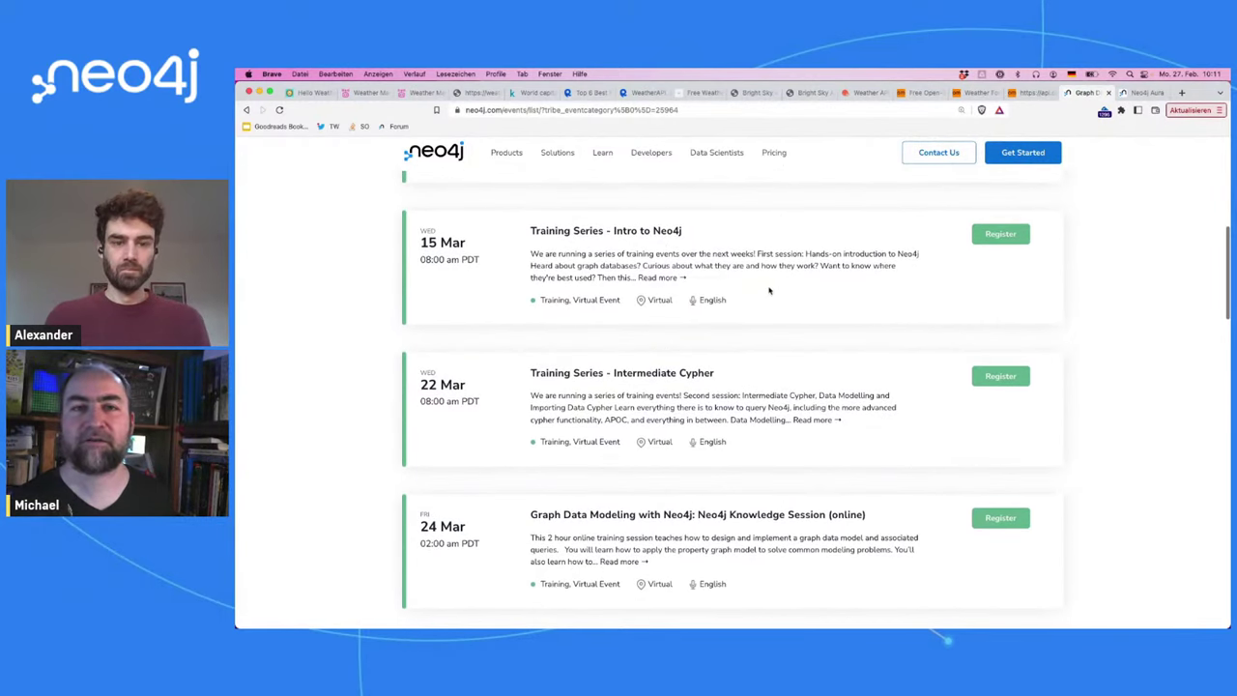
scroll(770, 290, "up", 2)
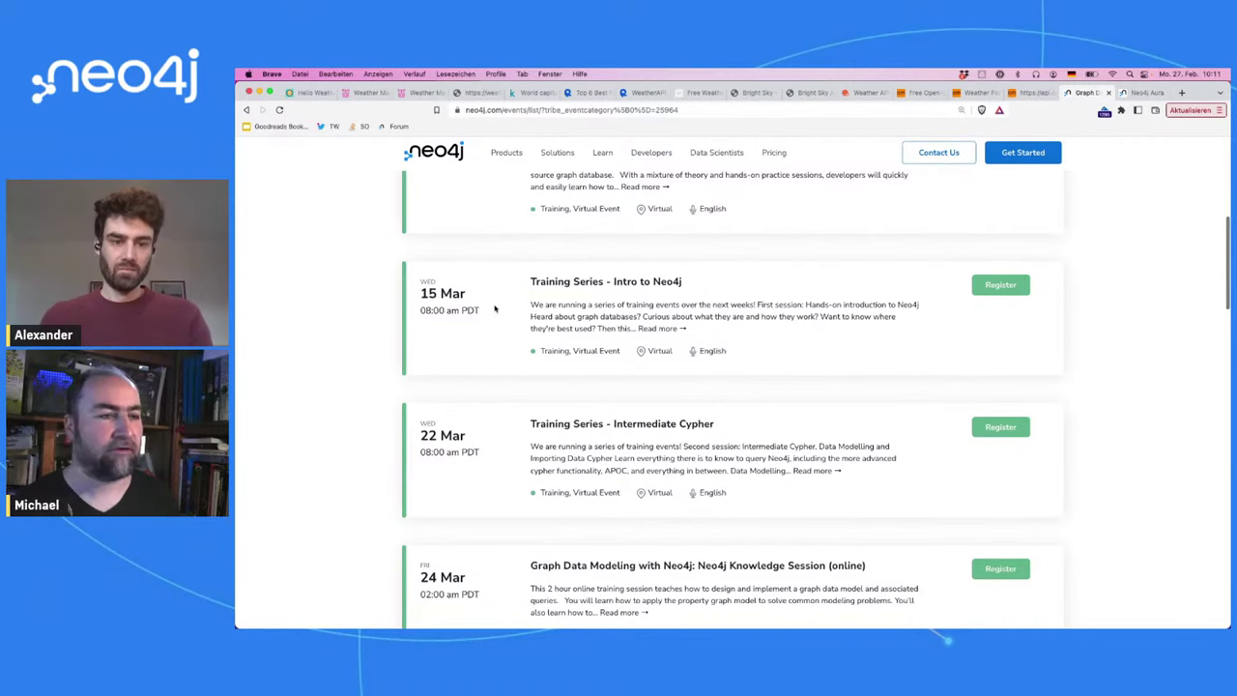
key("super+w")
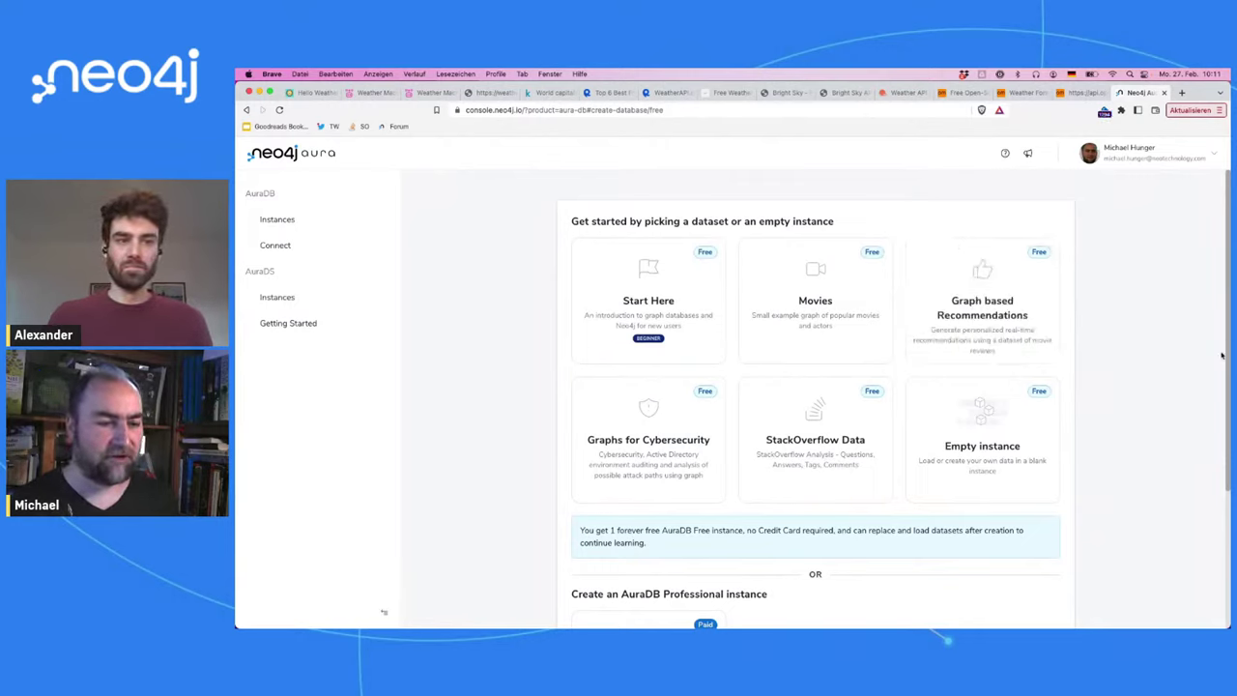
Step: Create a new empty free instance and acknowledge its generated credentials
mouse_move(988, 474)
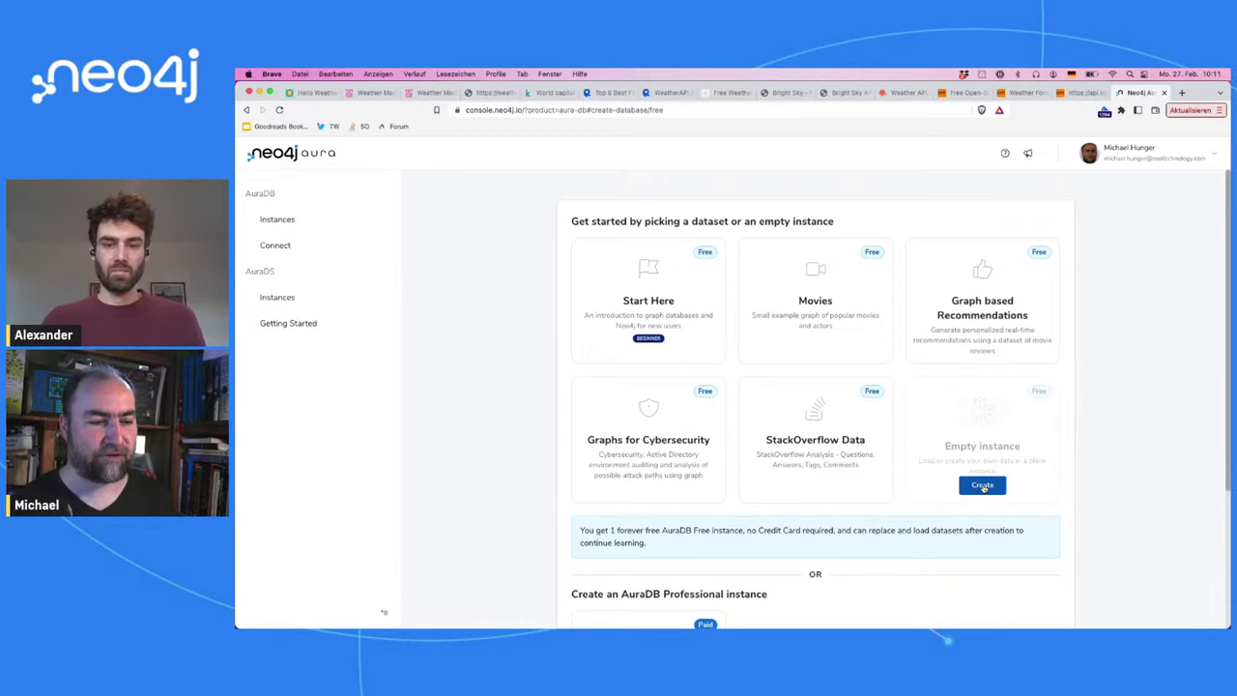
left_click(984, 486)
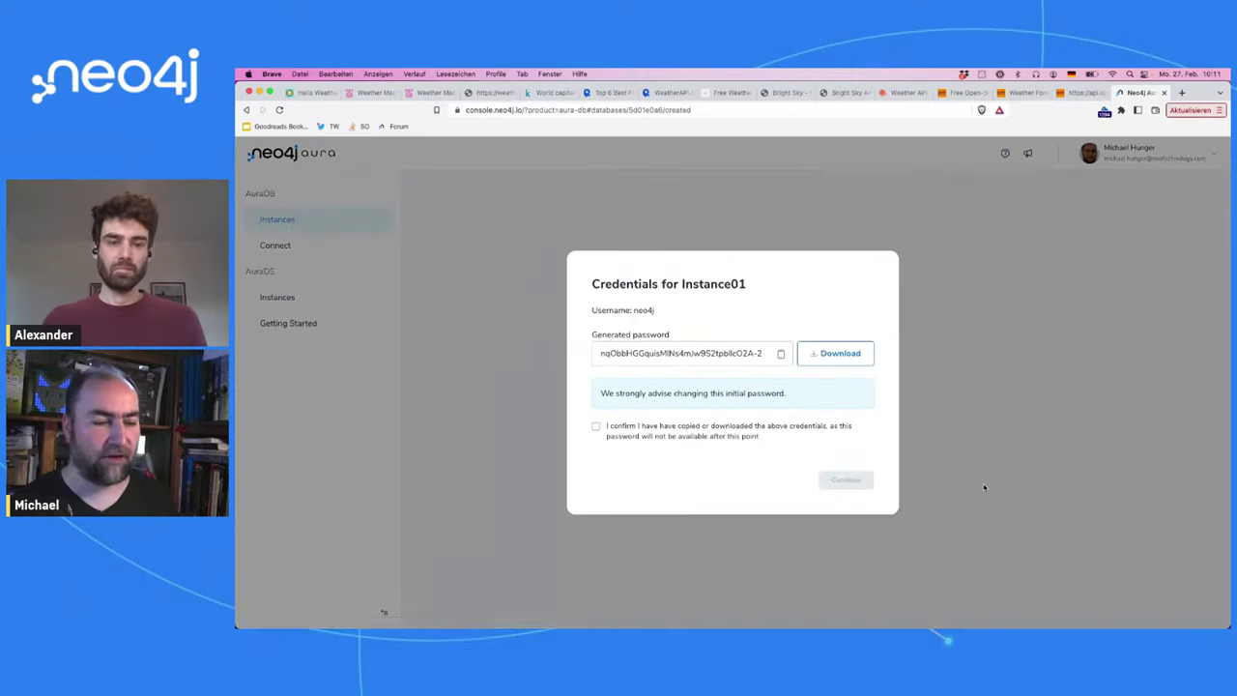
left_click(646, 442)
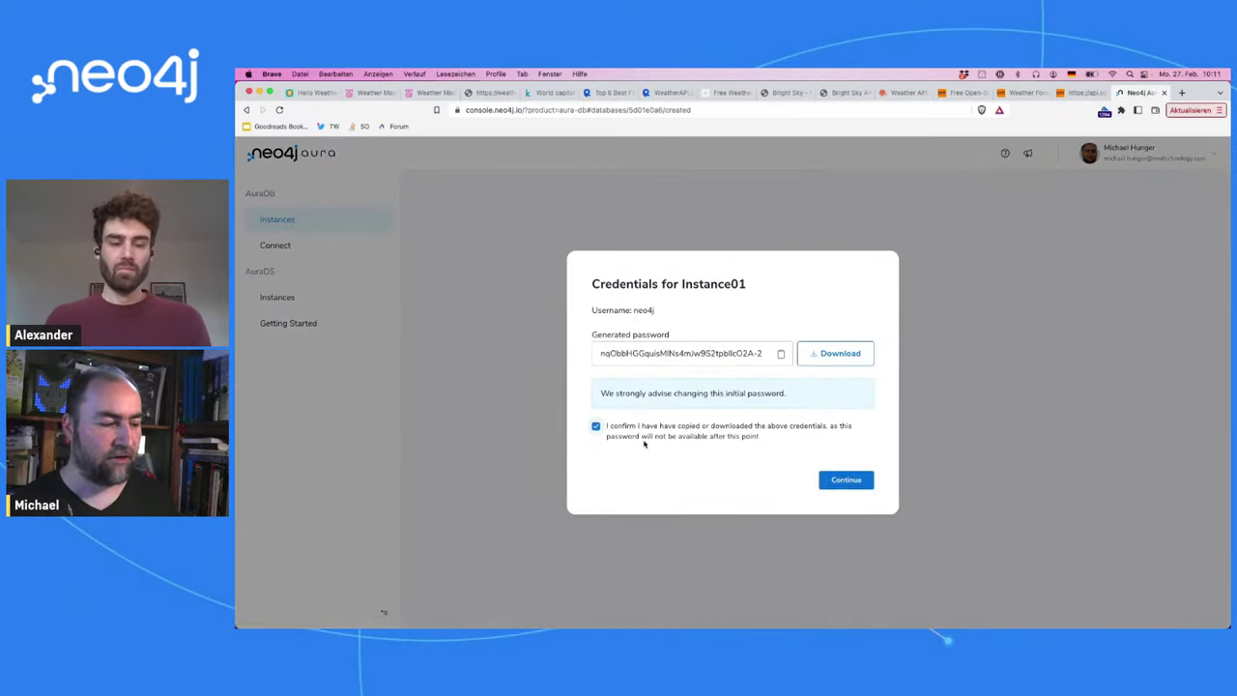
Step: Save the credentials as weather-credentials-bb372263.env in the weather folder, replacing the old copy
left_click(827, 355)
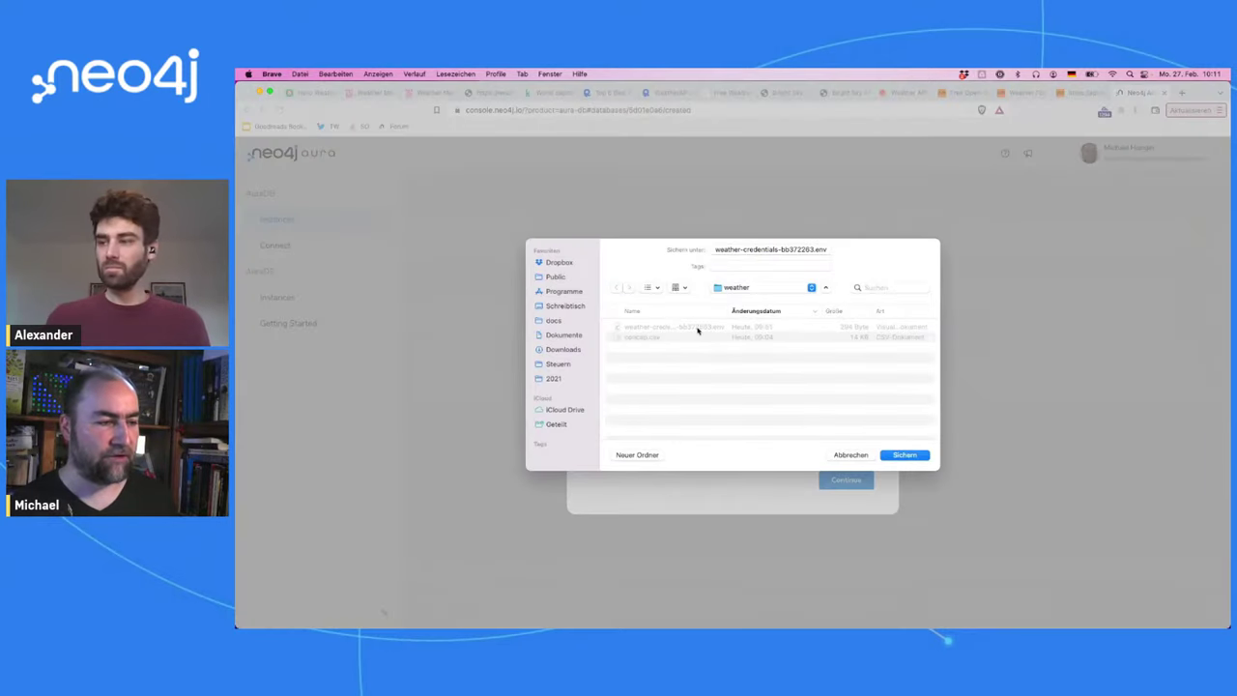
left_click(902, 454)
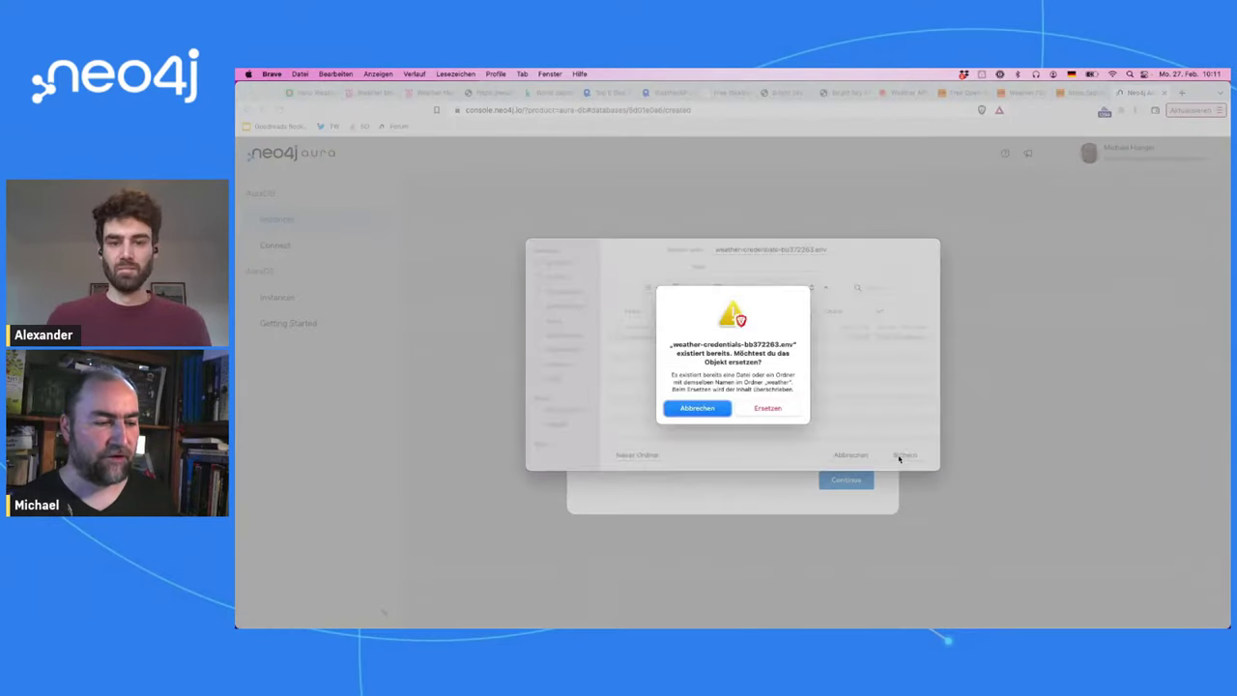
left_click(762, 414)
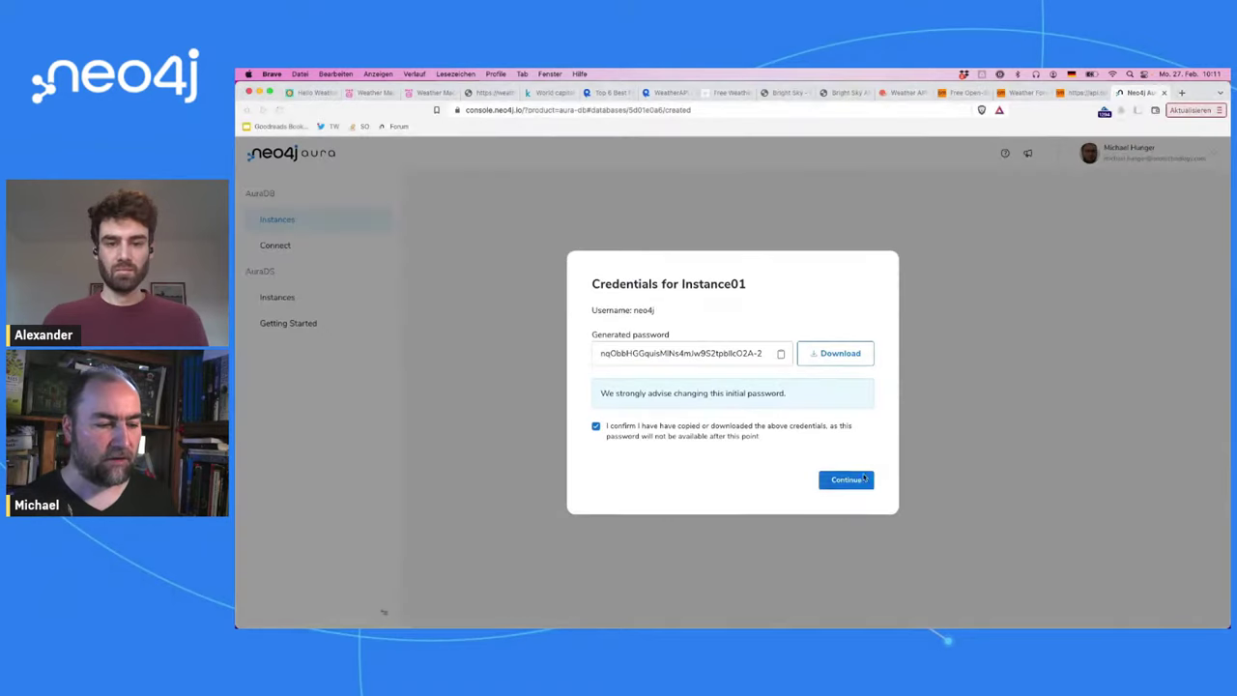
left_click(846, 464)
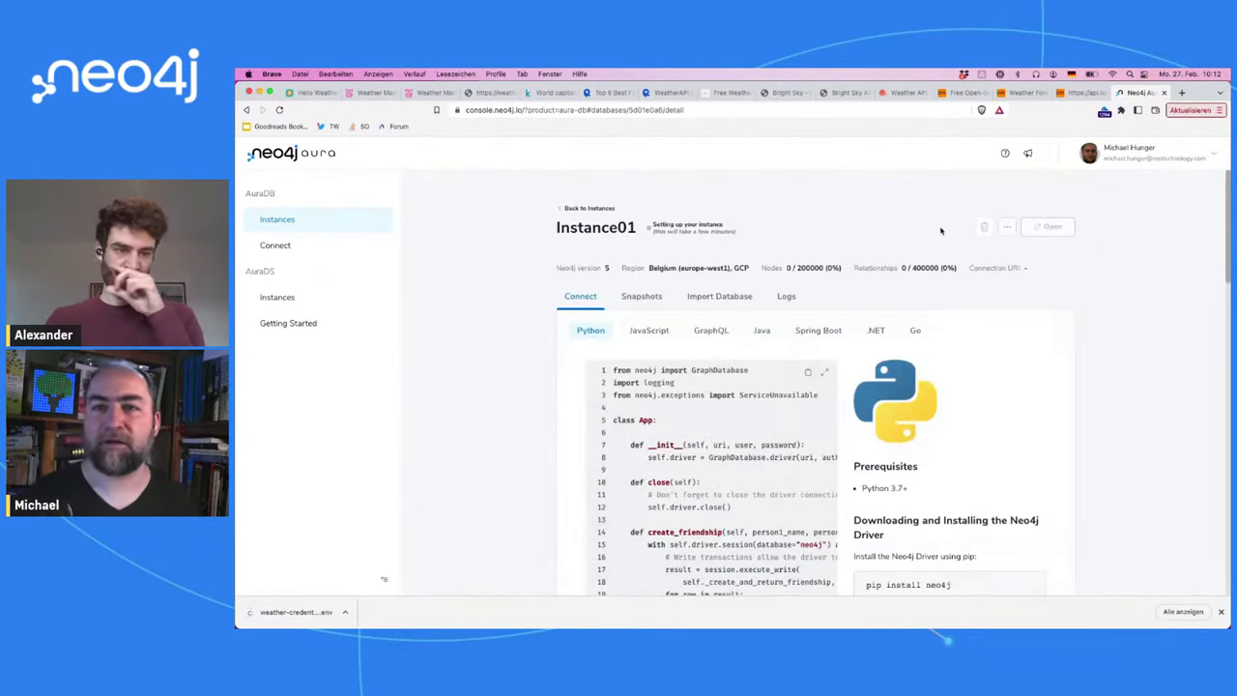
Step: Rename Instance01 to 'Weather', then move on to the Hello Weather blog tab
left_click(1006, 229)
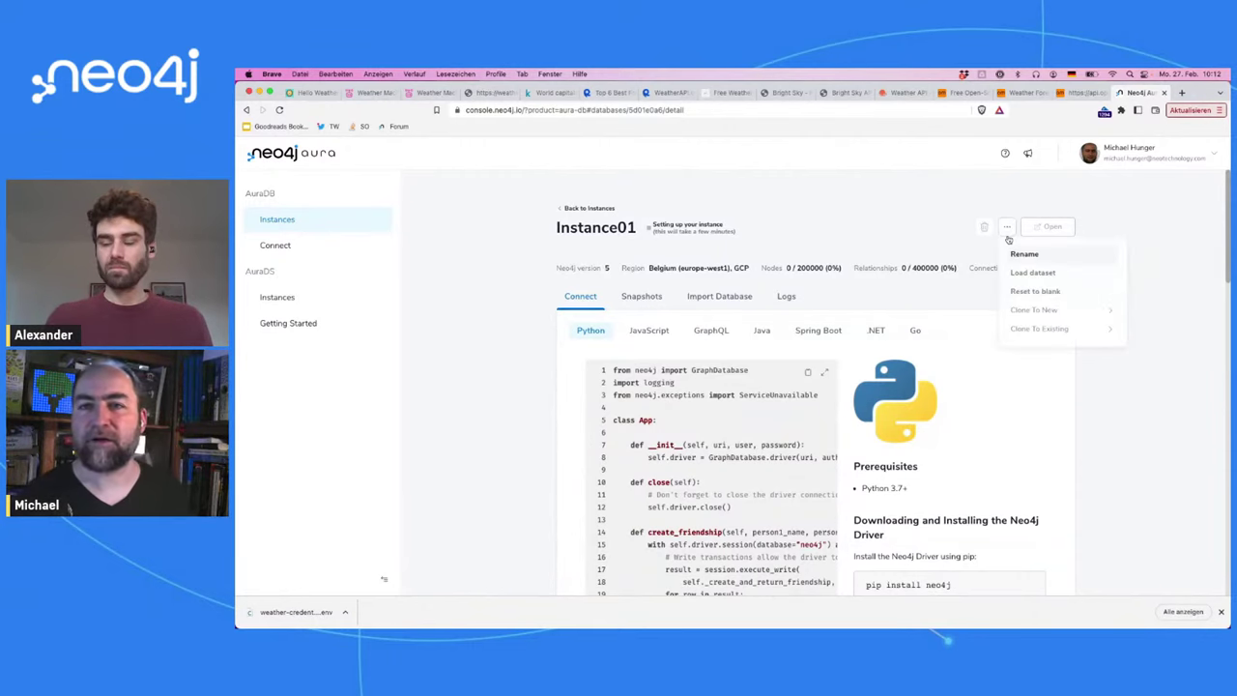
left_click(1021, 253)
type("Weather")
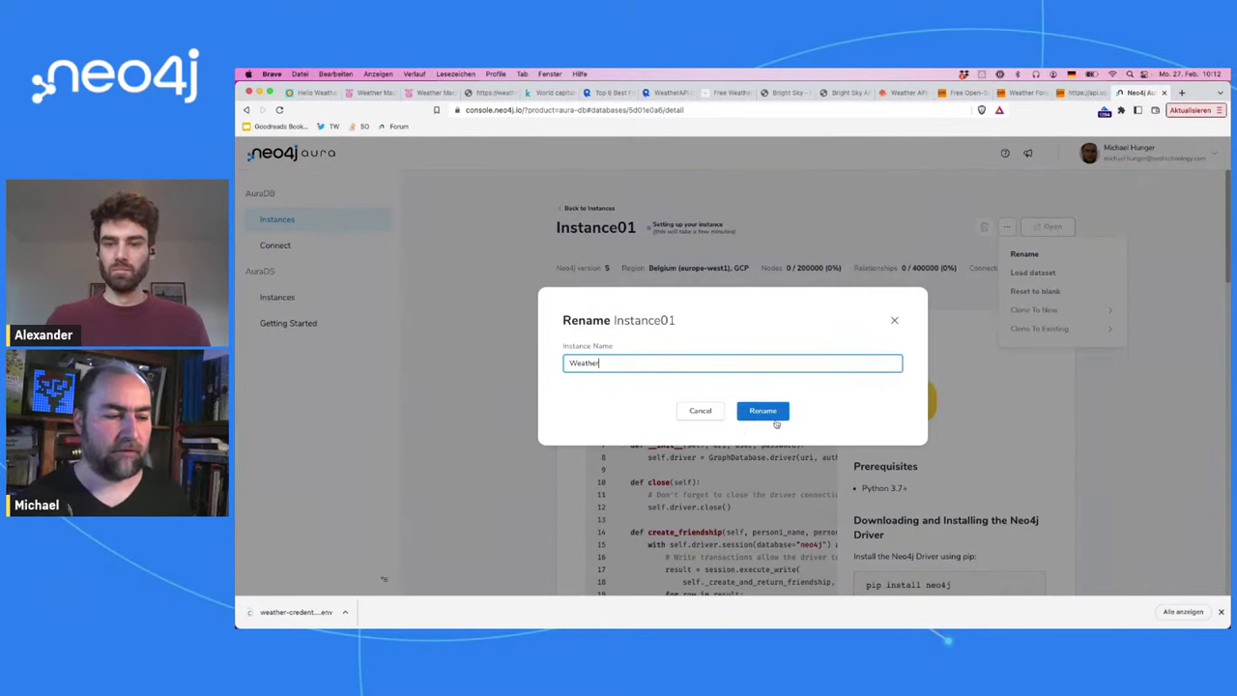
left_click(749, 423)
left_click(751, 416)
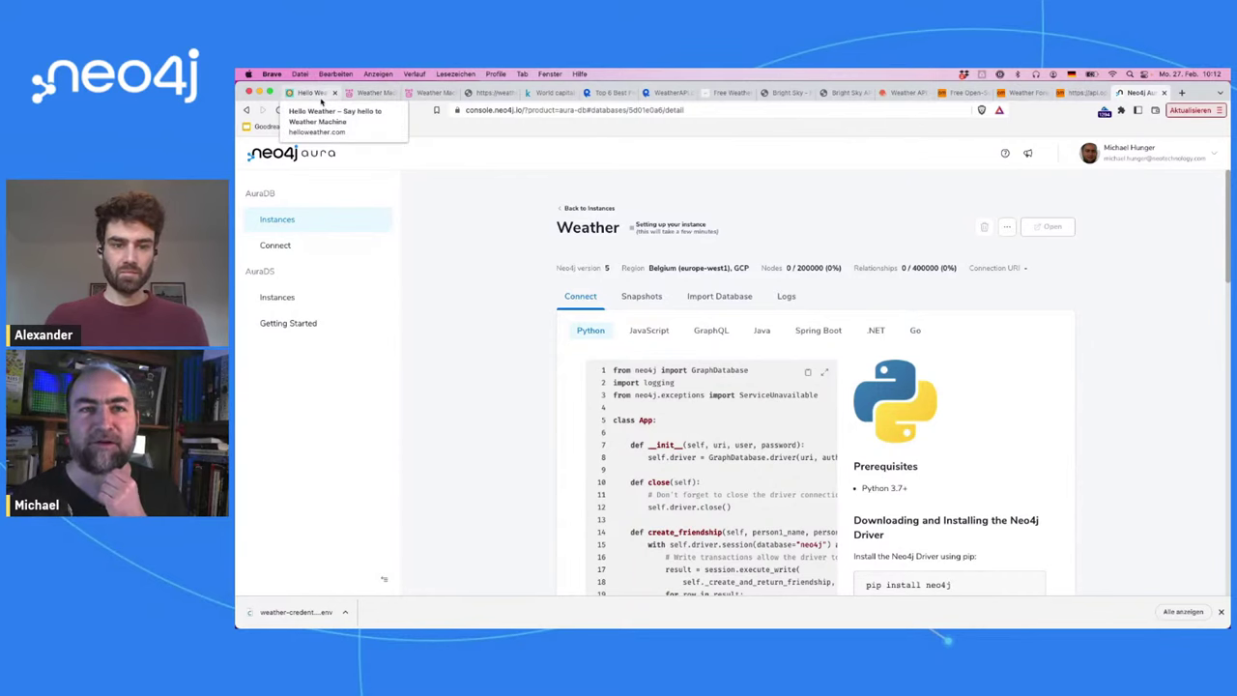
left_click(319, 94)
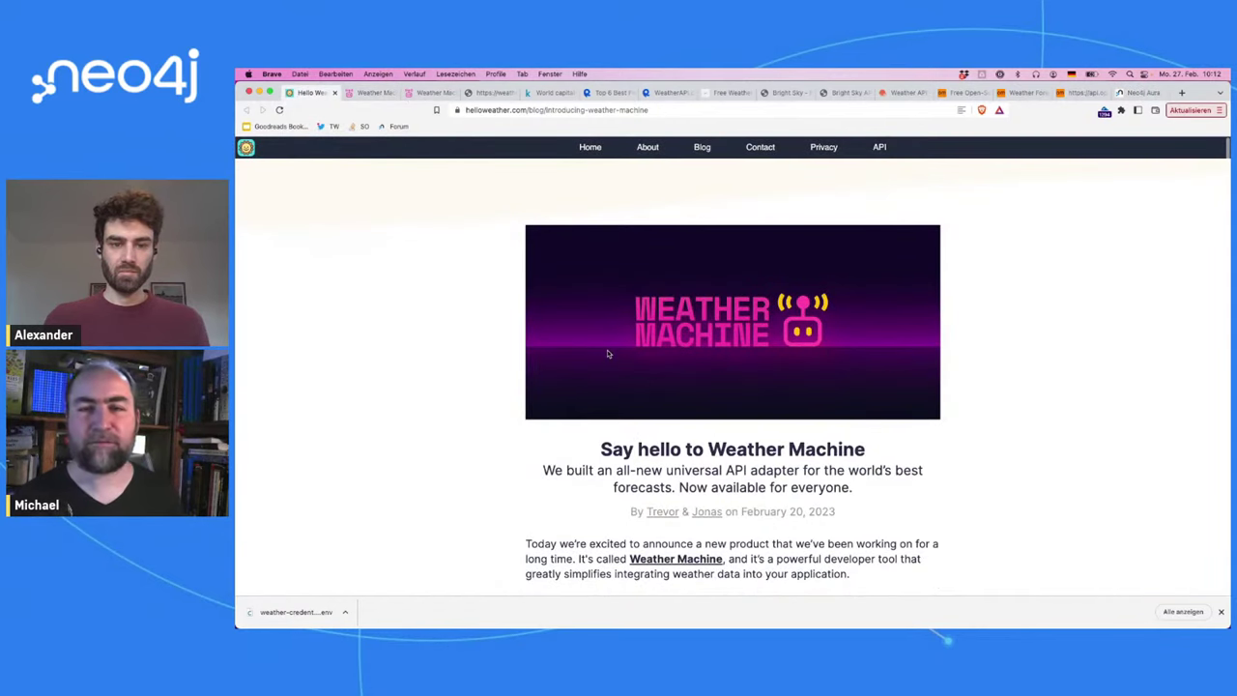
scroll(608, 355, "down", 3)
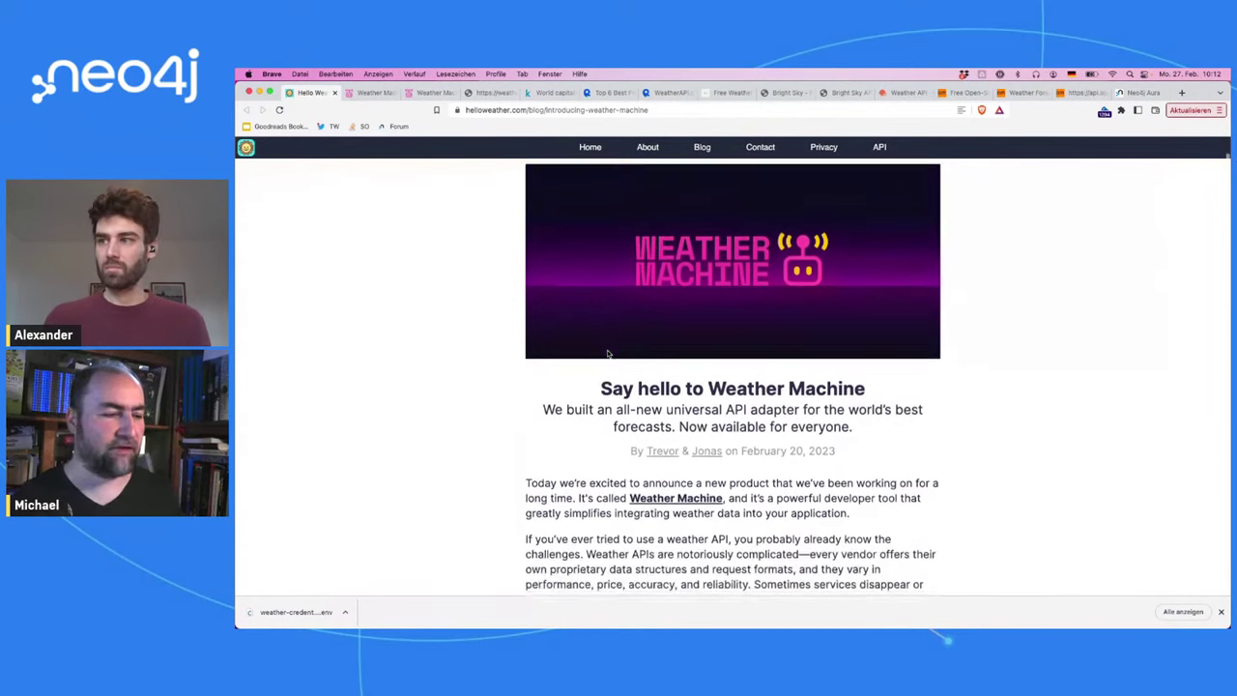
scroll(608, 355, "down", 1)
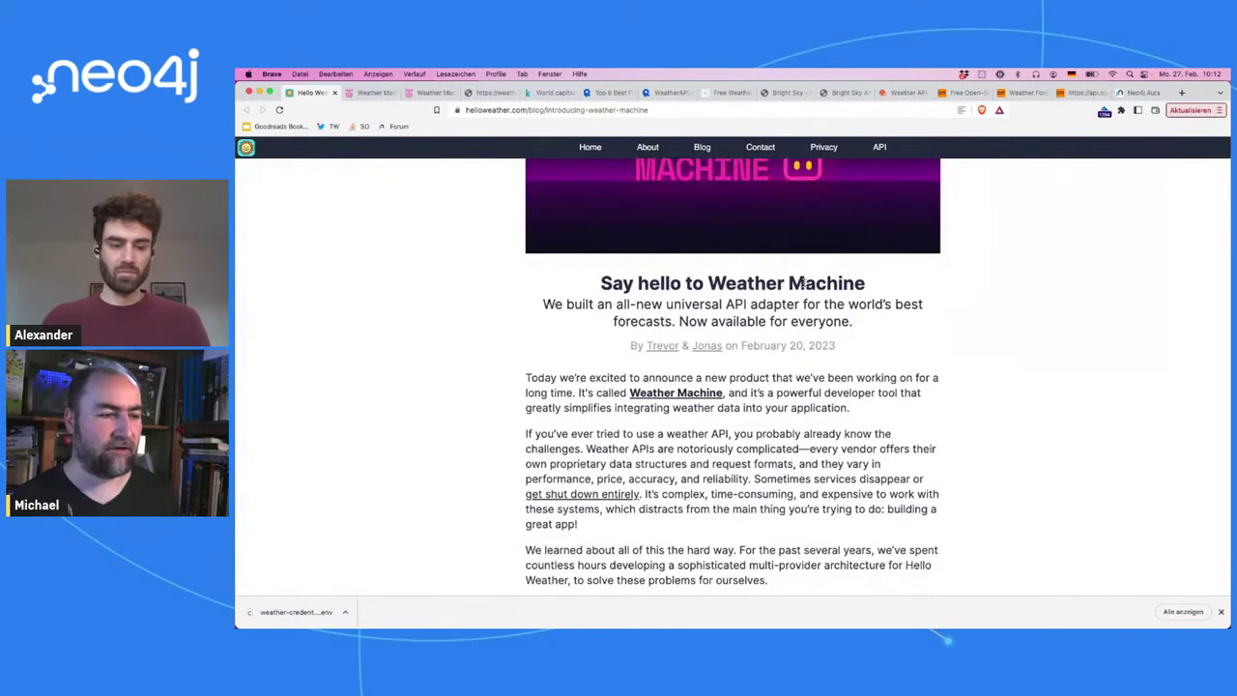
left_click_drag(783, 280, 892, 285)
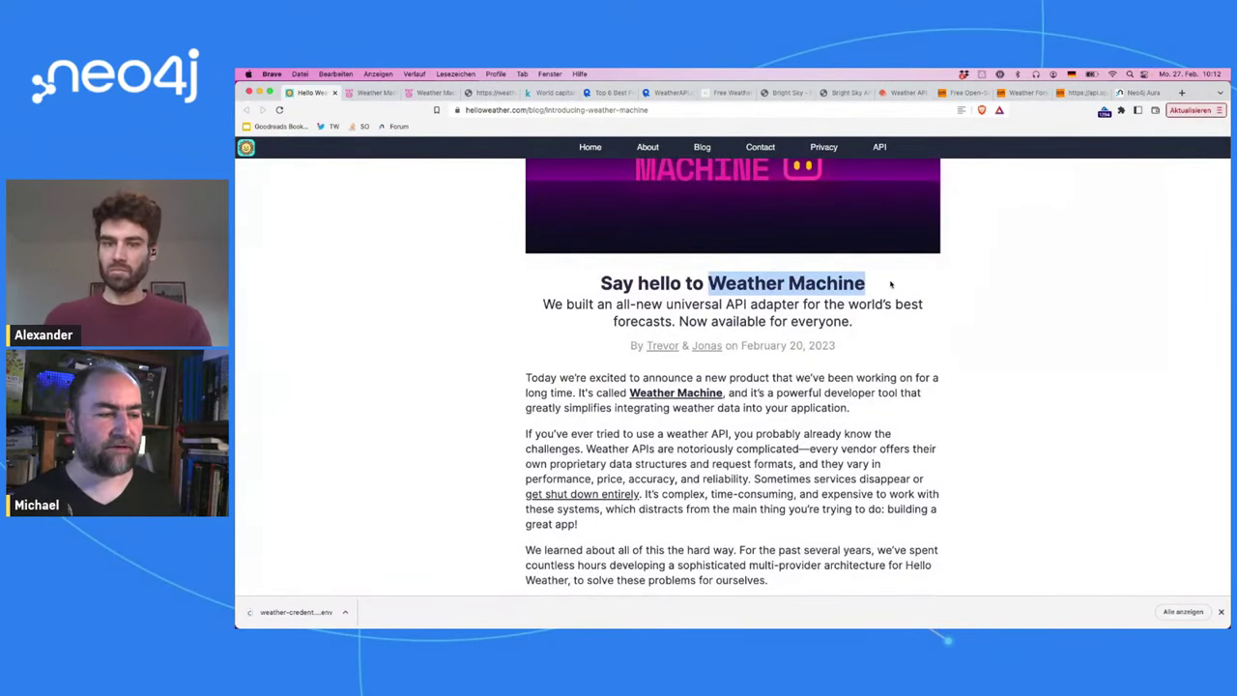
scroll(892, 285, "down", 1)
scroll(891, 284, "down", 3)
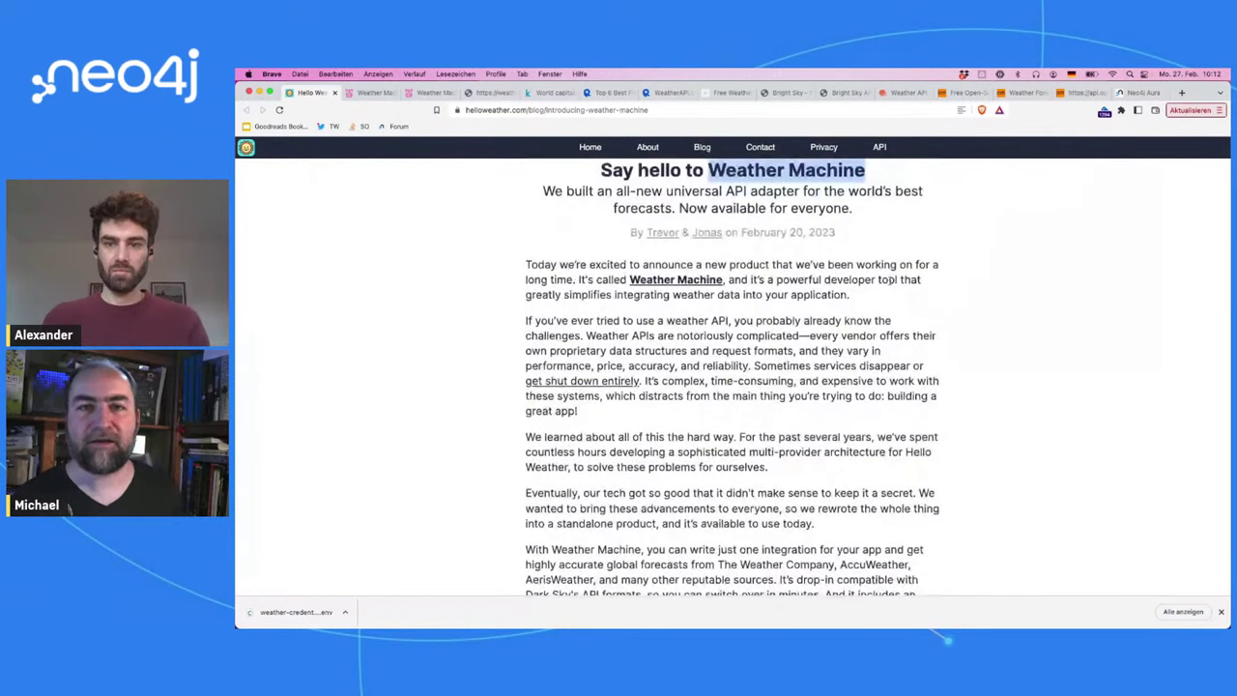
scroll(889, 281, "down", 9)
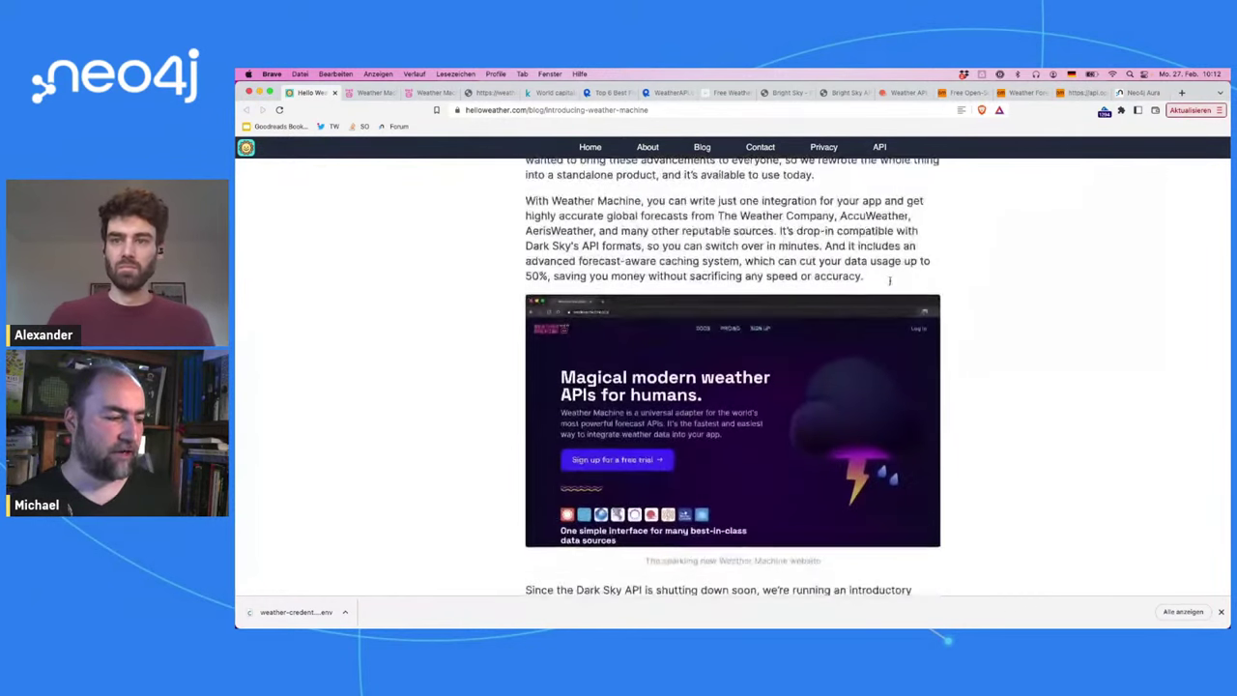
scroll(891, 286, "up", 15)
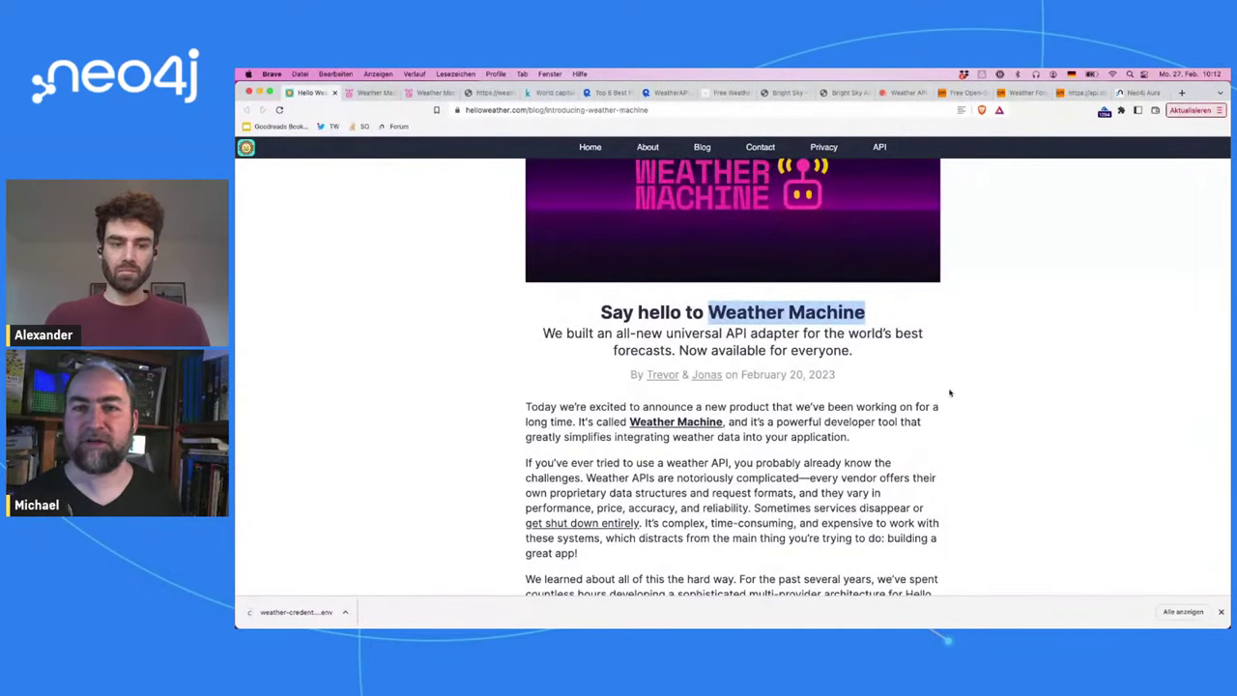
left_click(978, 394)
scroll(977, 393, "up", 4)
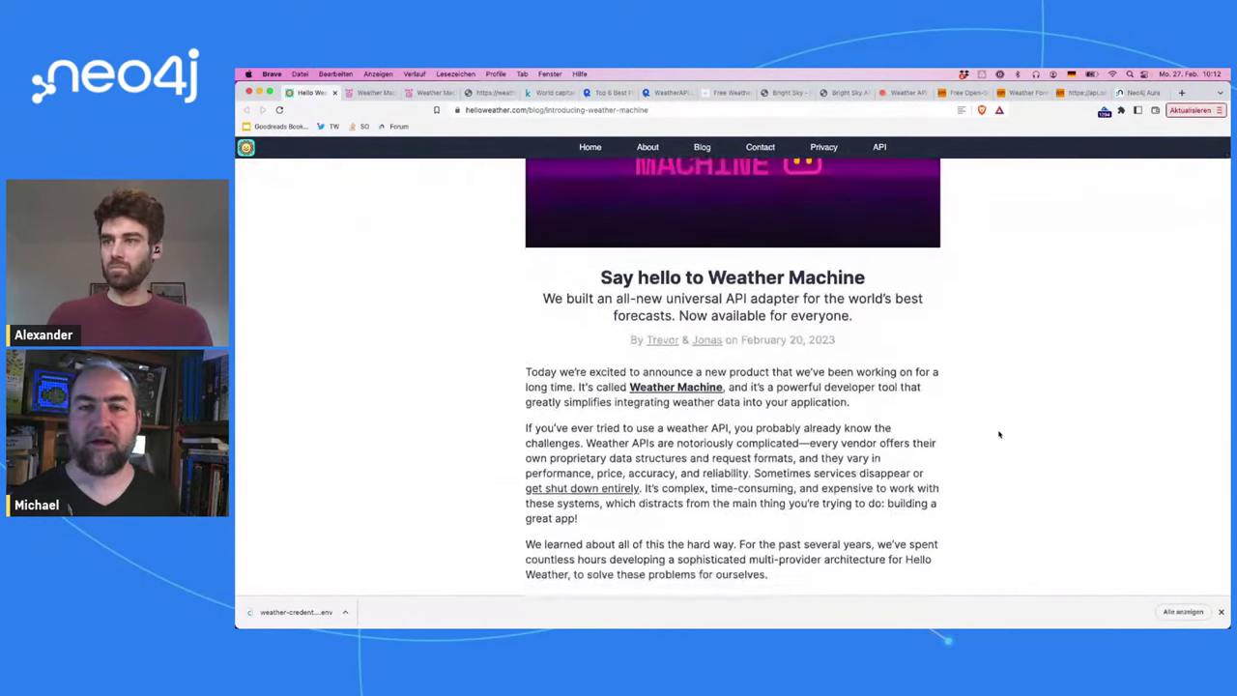
scroll(999, 435, "down", 1)
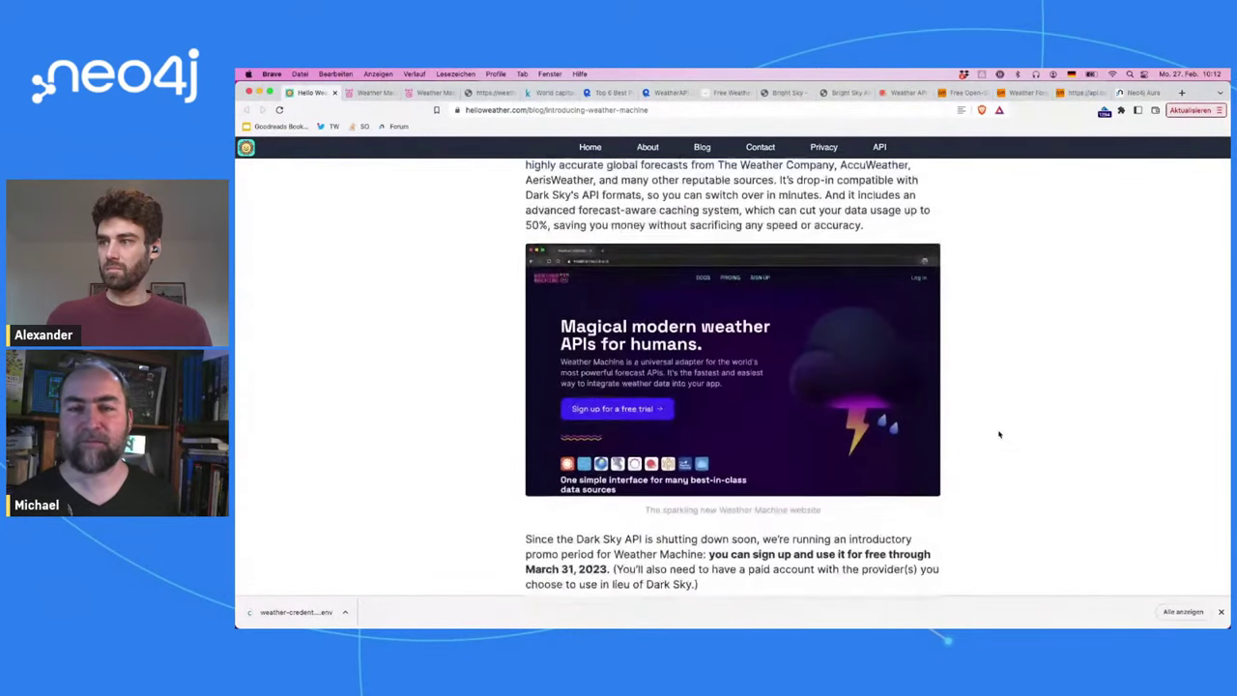
scroll(1000, 435, "down", 5)
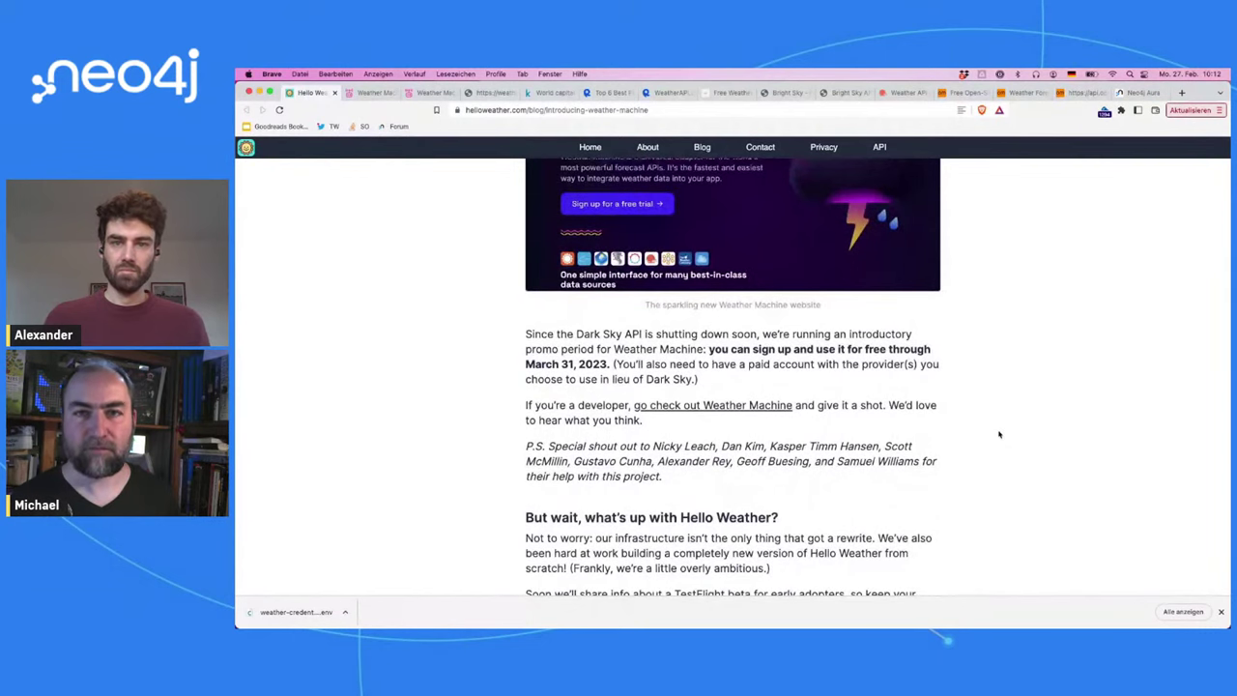
scroll(1000, 435, "down", 3)
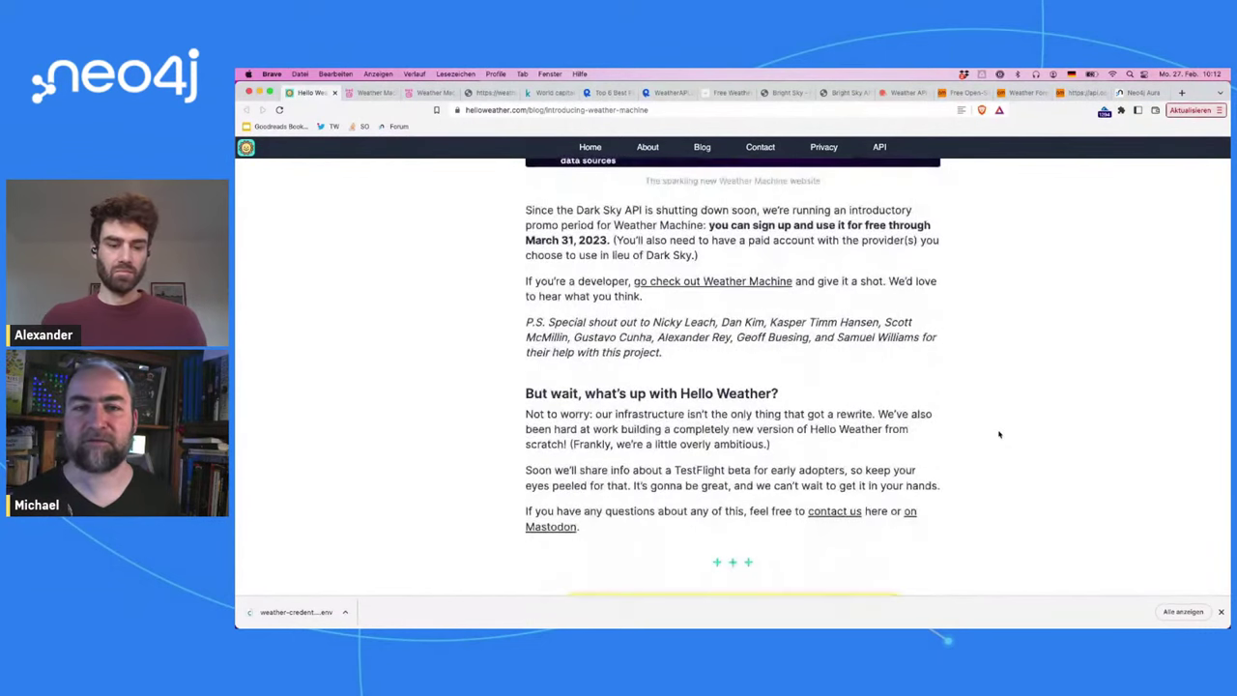
scroll(1000, 435, "down", 1)
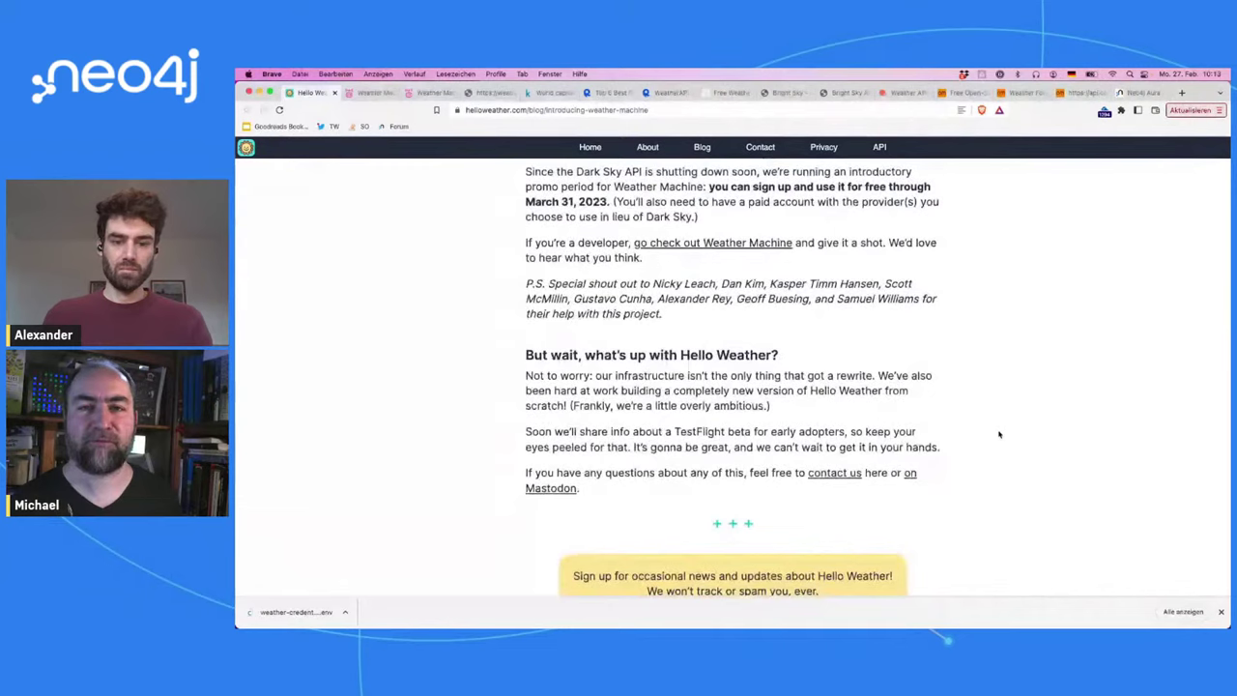
scroll(1000, 435, "up", 10)
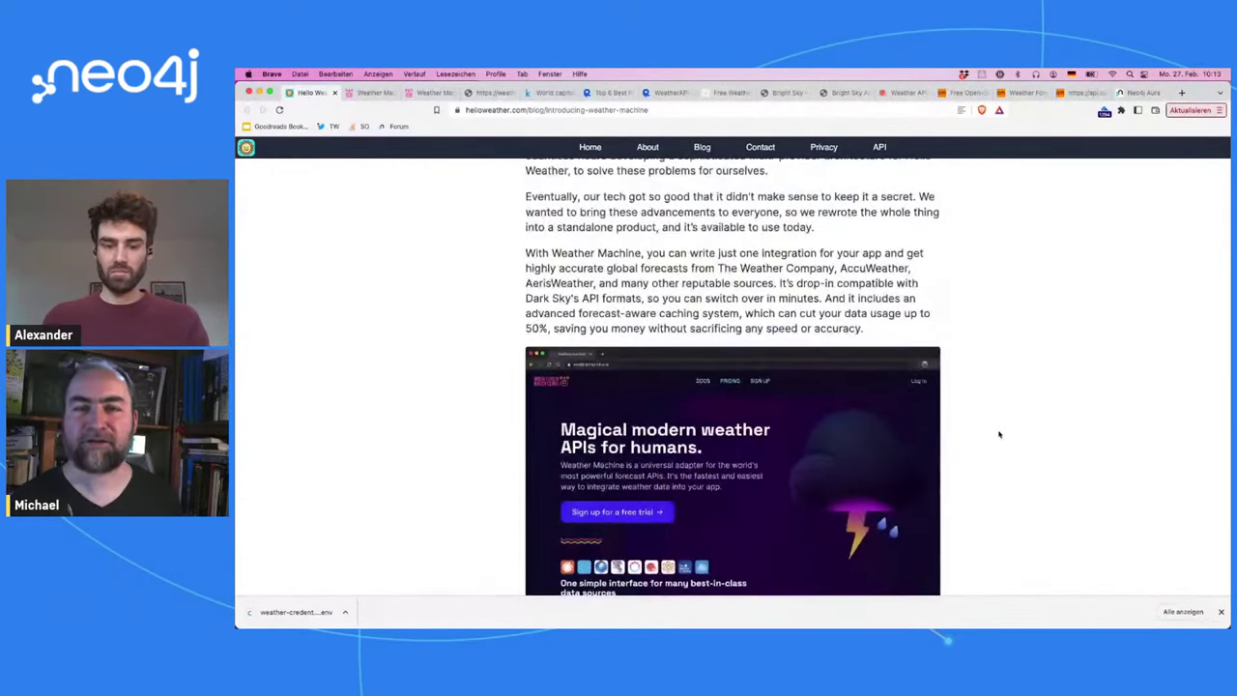
scroll(999, 435, "up", 10)
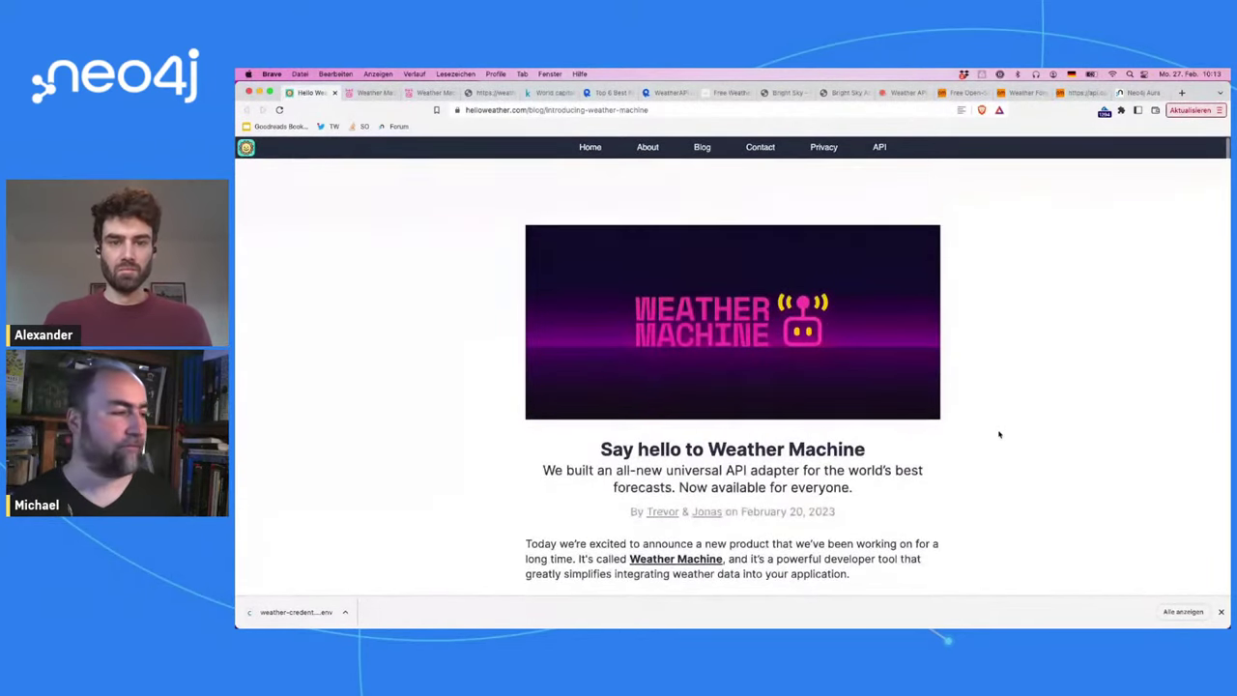
Step: On the Weather Machine start page, select the word 'Mock' in the intro
left_click(367, 92)
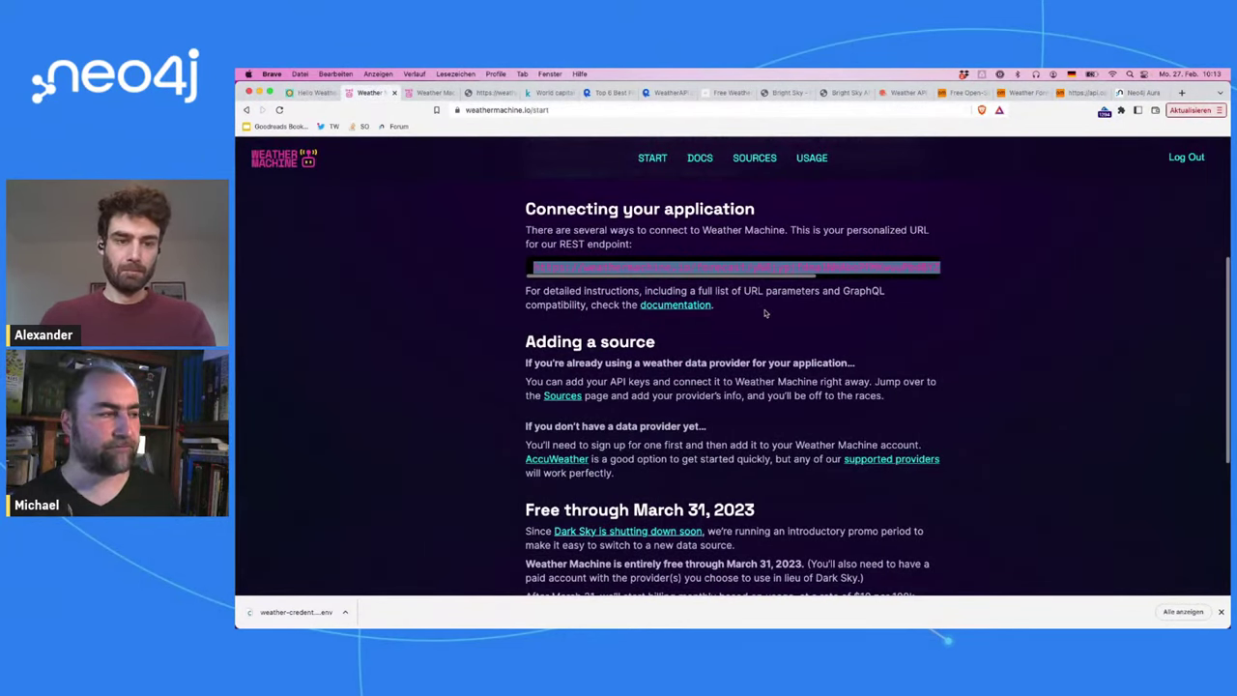
scroll(765, 314, "down", 3)
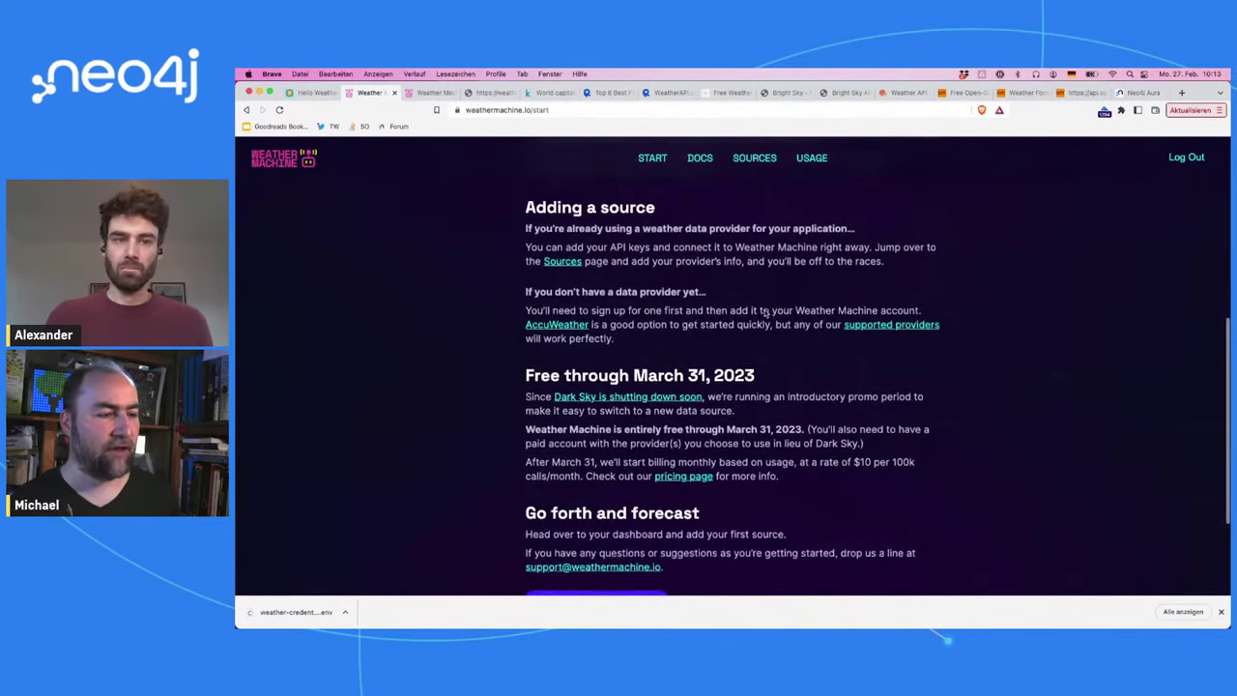
scroll(765, 313, "up", 4)
scroll(765, 313, "up", 4)
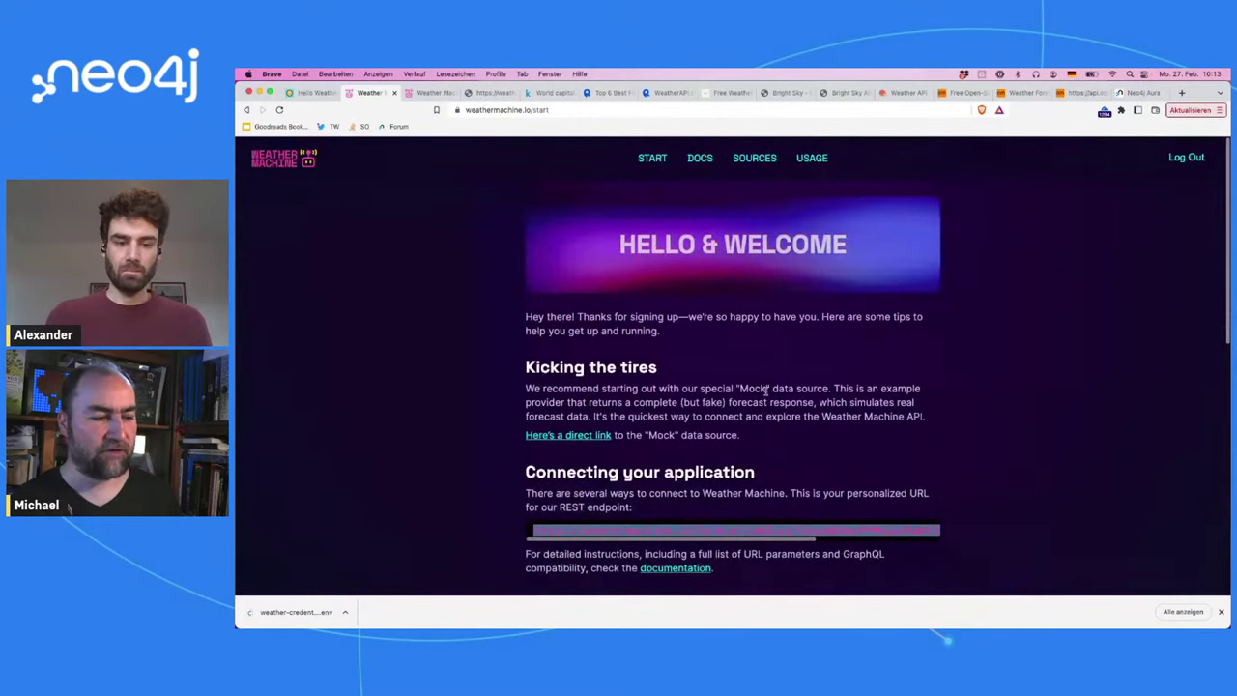
double_click(764, 389)
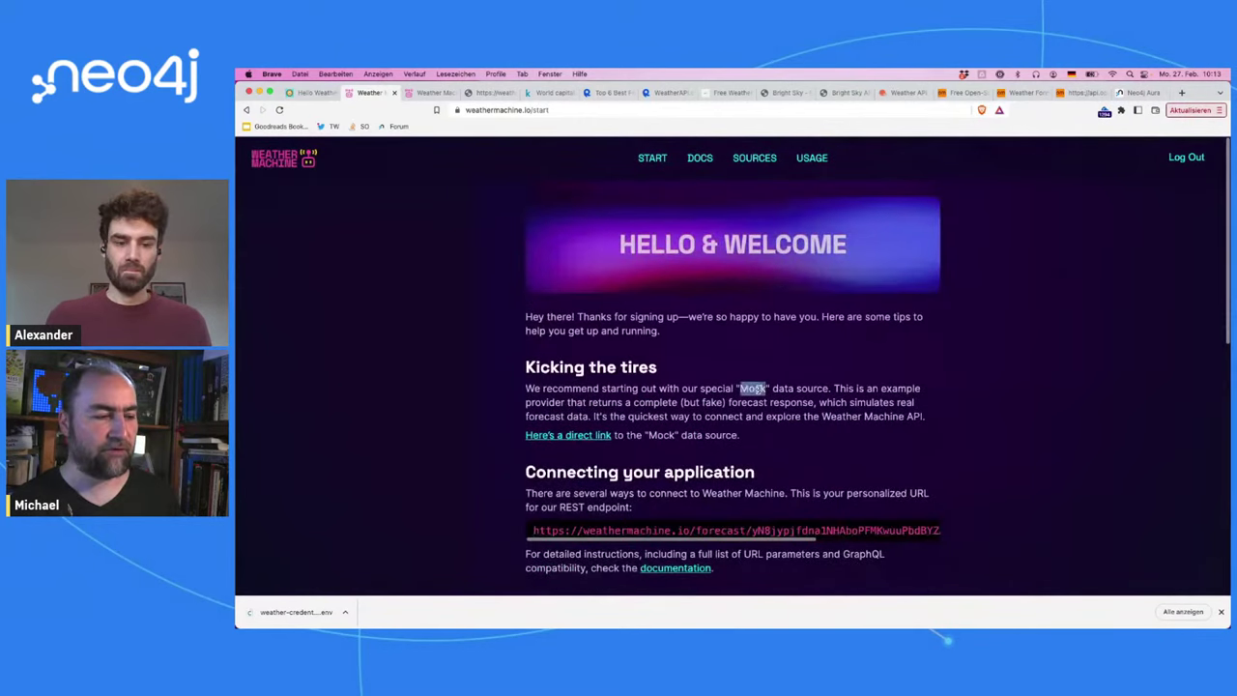
Step: Reload the Chicago mock forecast JSON, enlarge its text, and select the currently block
left_click(482, 96)
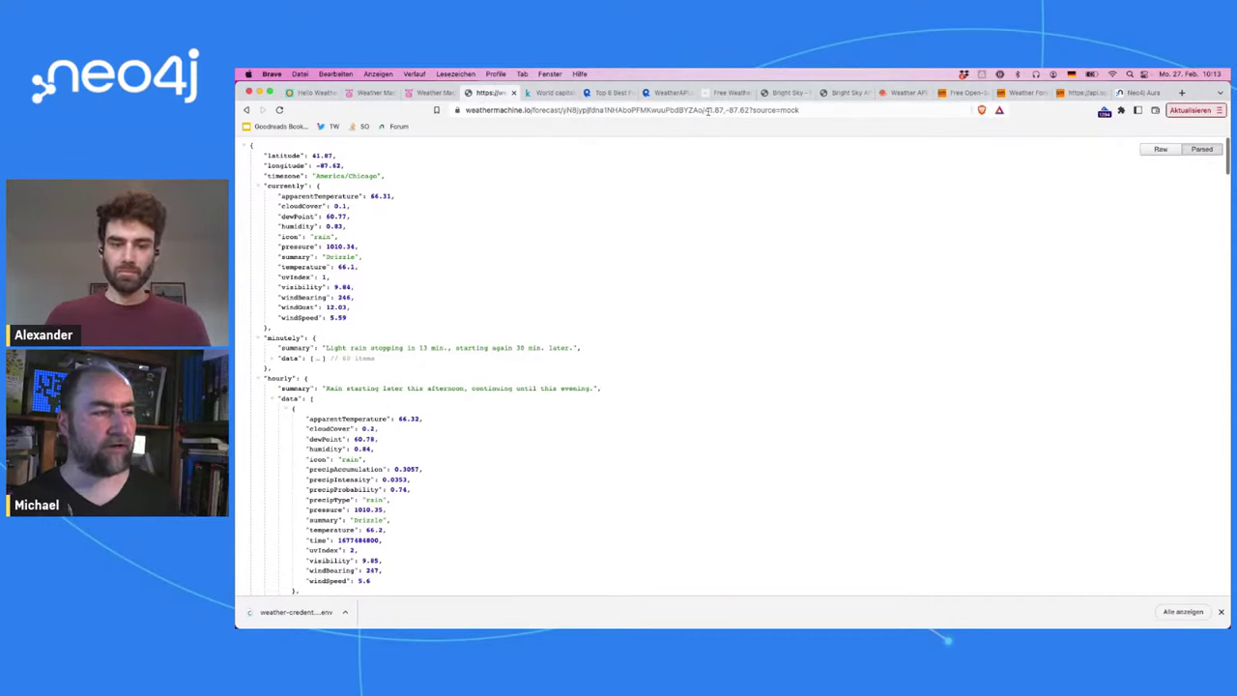
left_click_drag(707, 110, 741, 110)
double_click(814, 110)
key("Return")
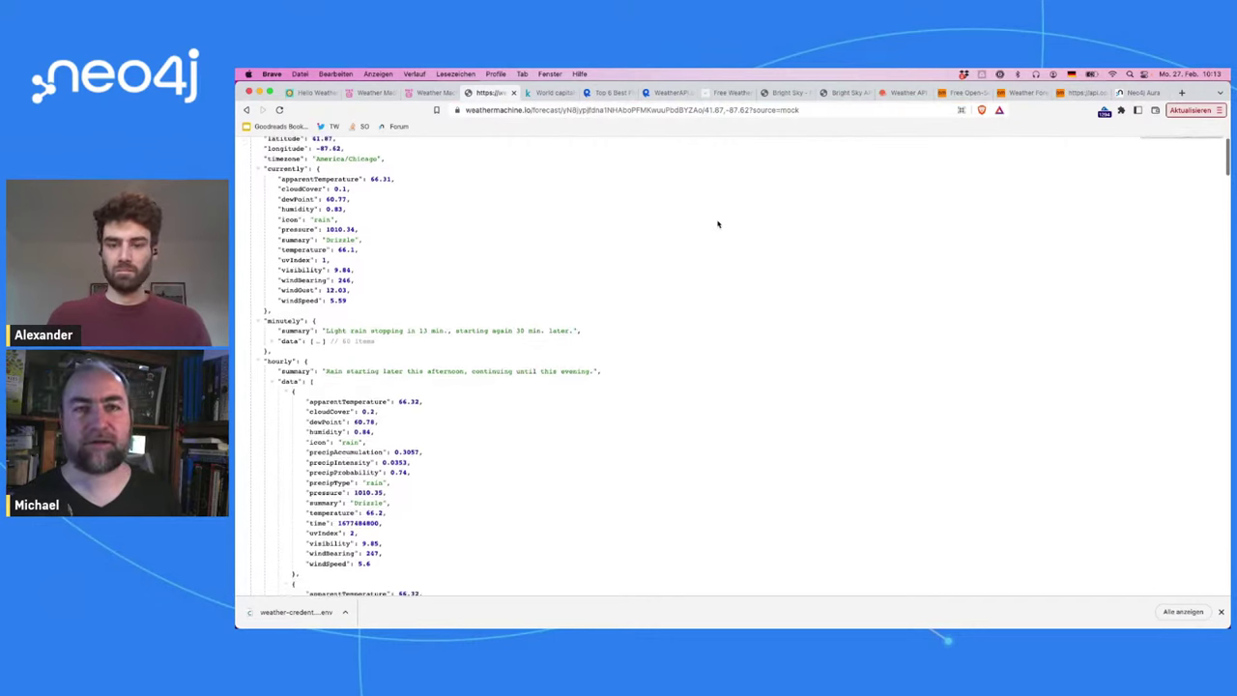
key("super+plus")
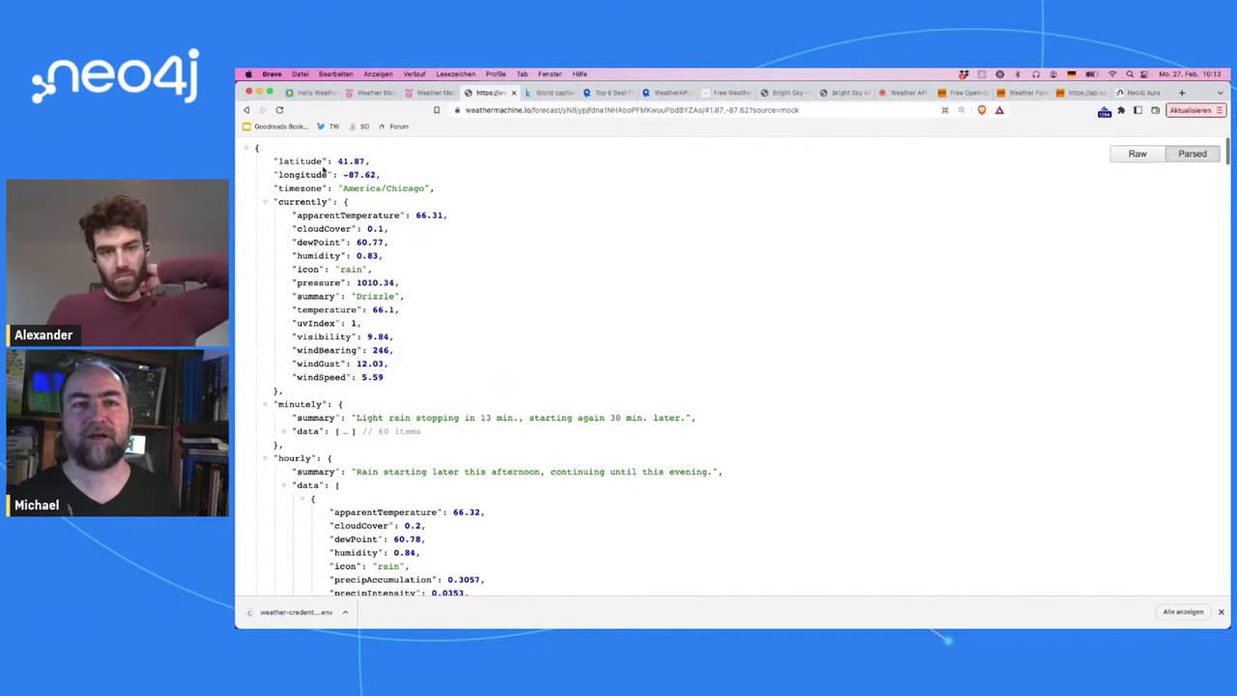
left_click_drag(278, 201, 345, 378)
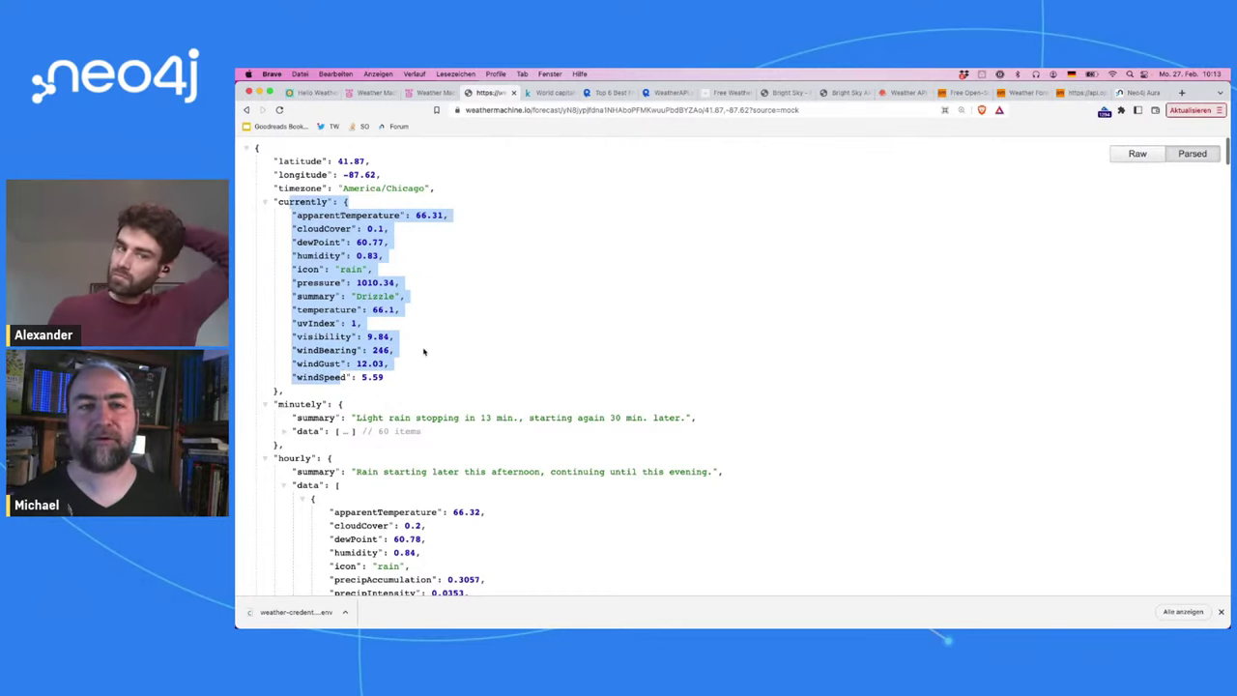
Step: Highlight the minutely summary 'Light rain stopping in 13' while browsing the JSON
scroll(406, 378, "down", 1)
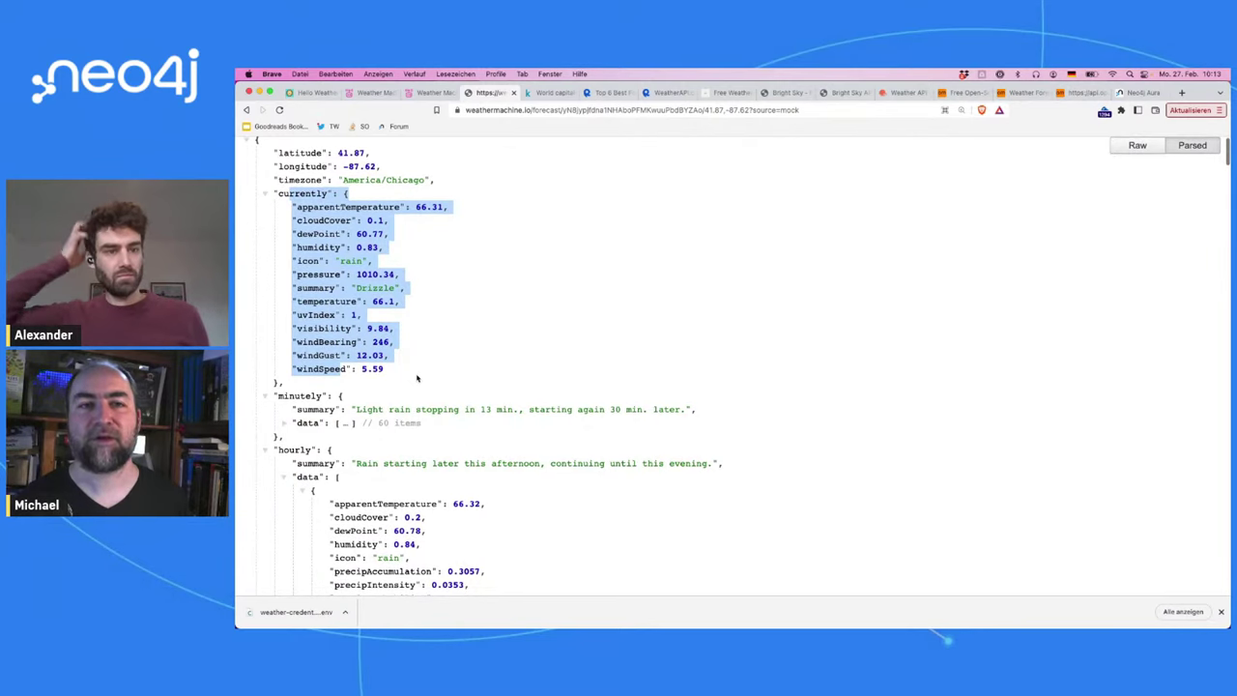
scroll(418, 378, "down", 1)
scroll(417, 378, "down", 5)
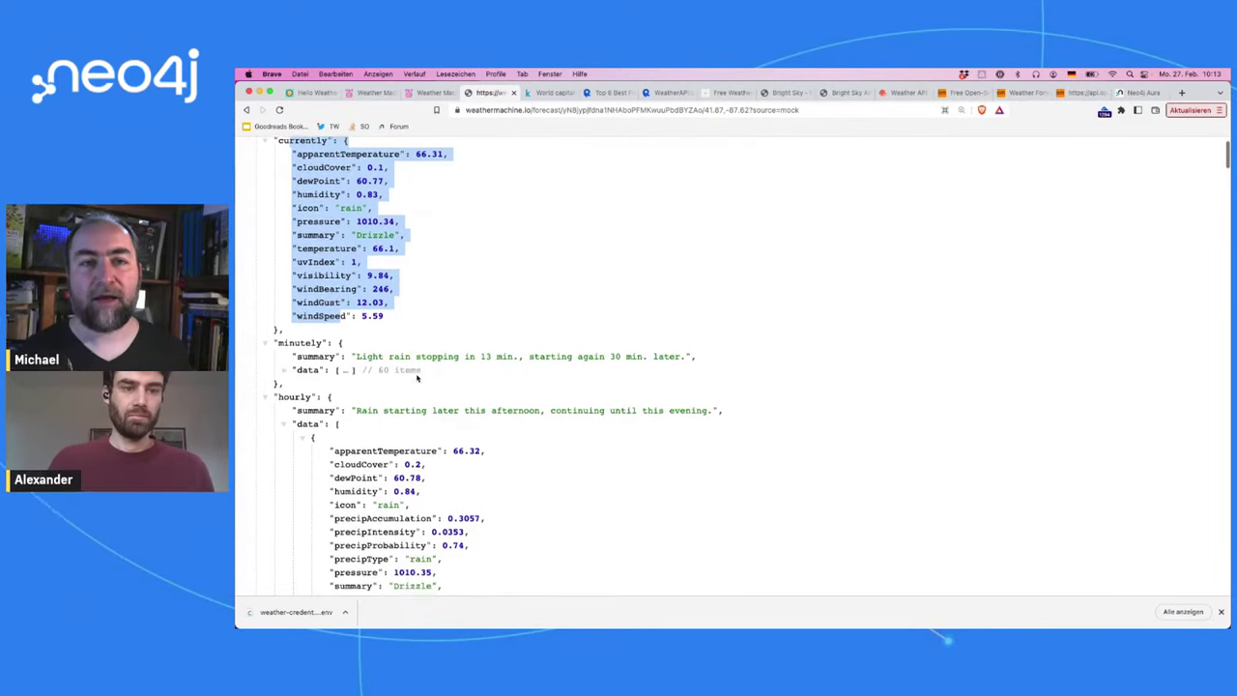
scroll(431, 440, "down", 2)
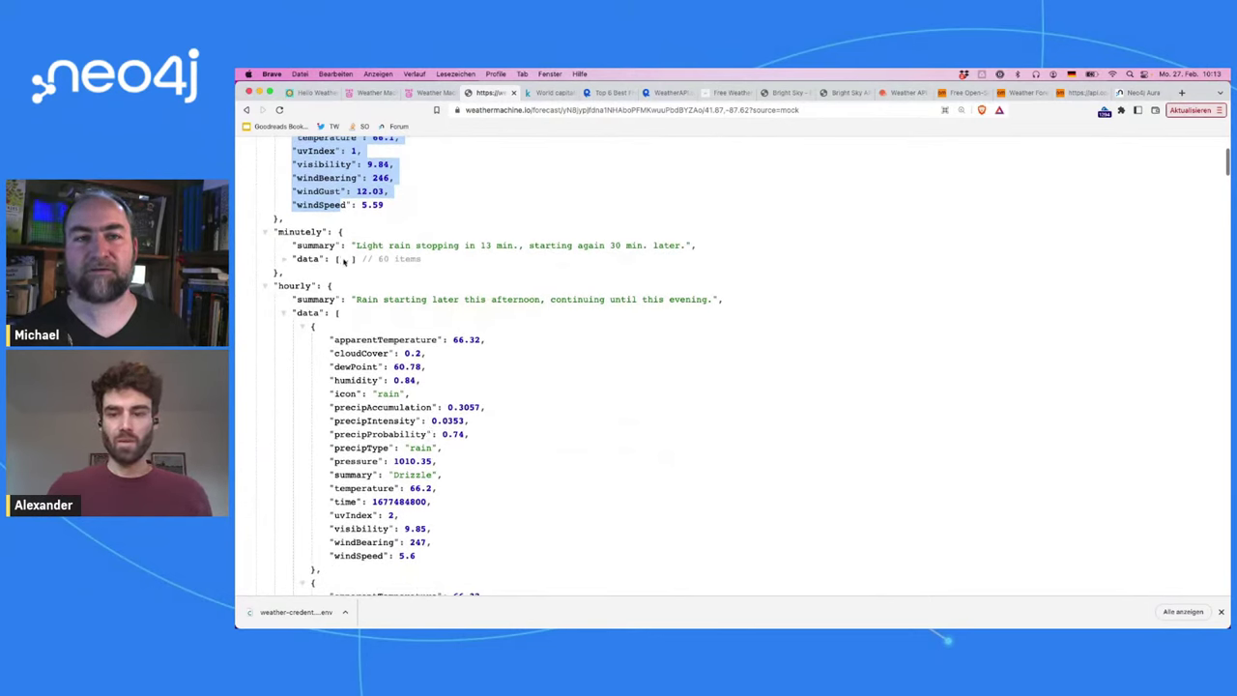
left_click_drag(358, 246, 491, 253)
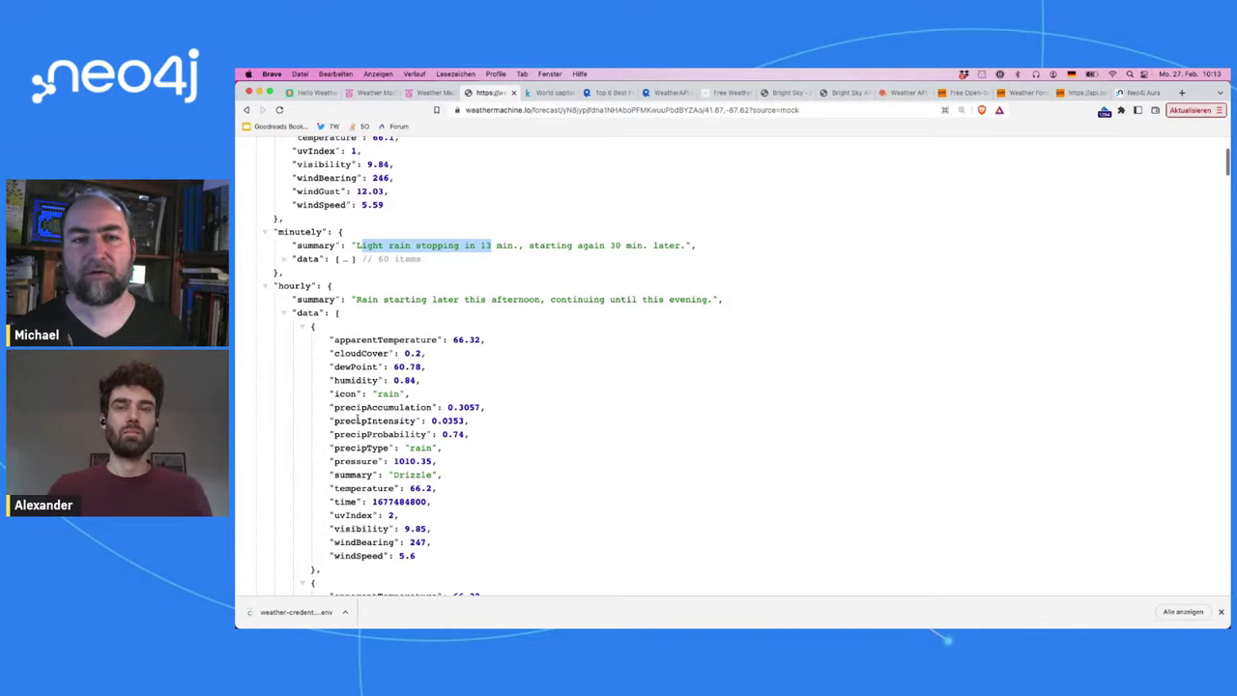
scroll(435, 455, "down", 5)
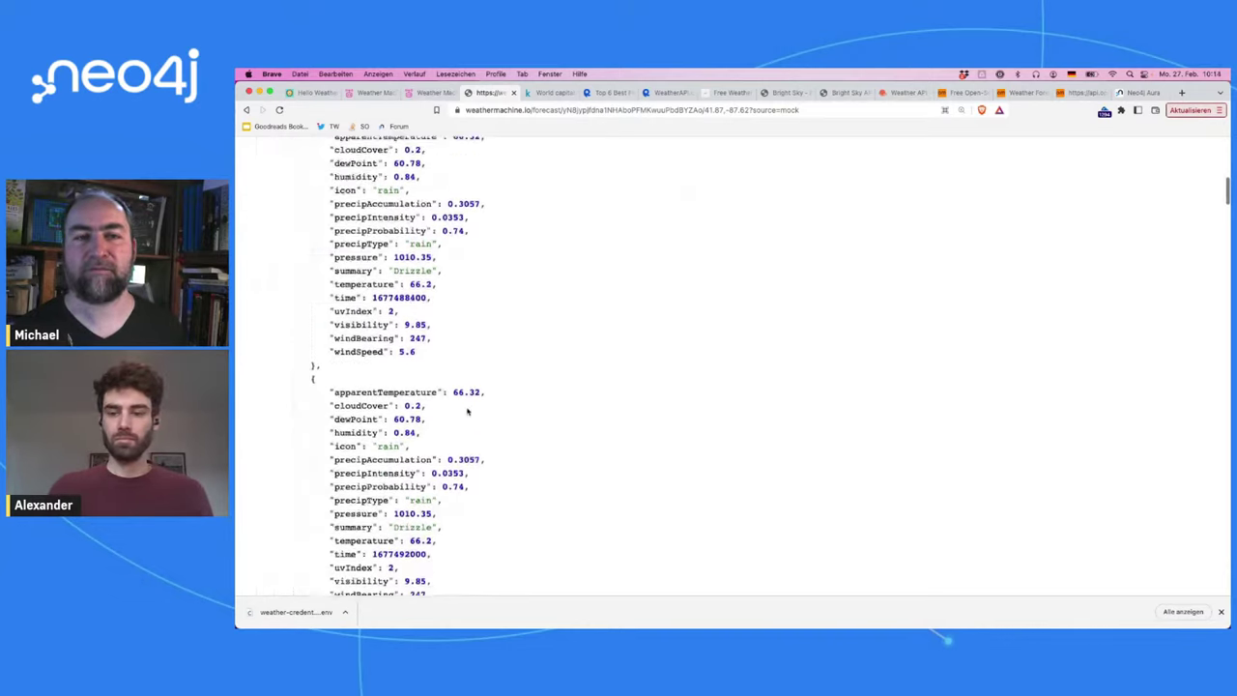
scroll(468, 411, "down", 2)
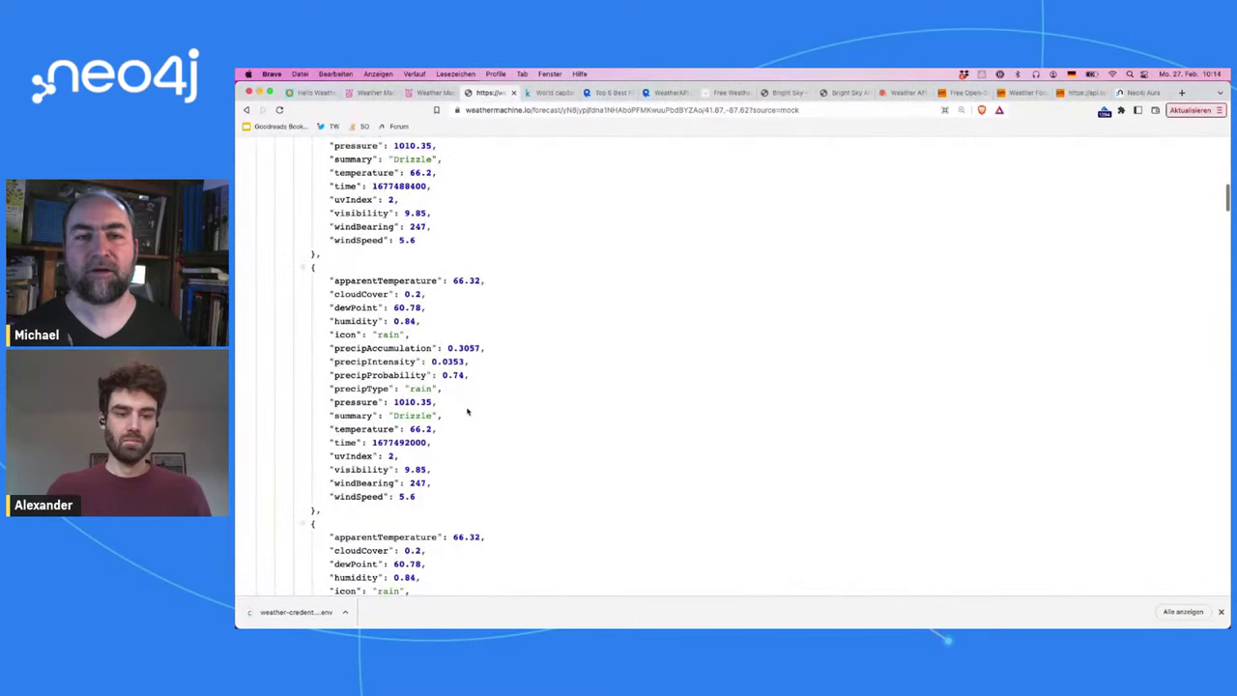
scroll(468, 411, "up", 8)
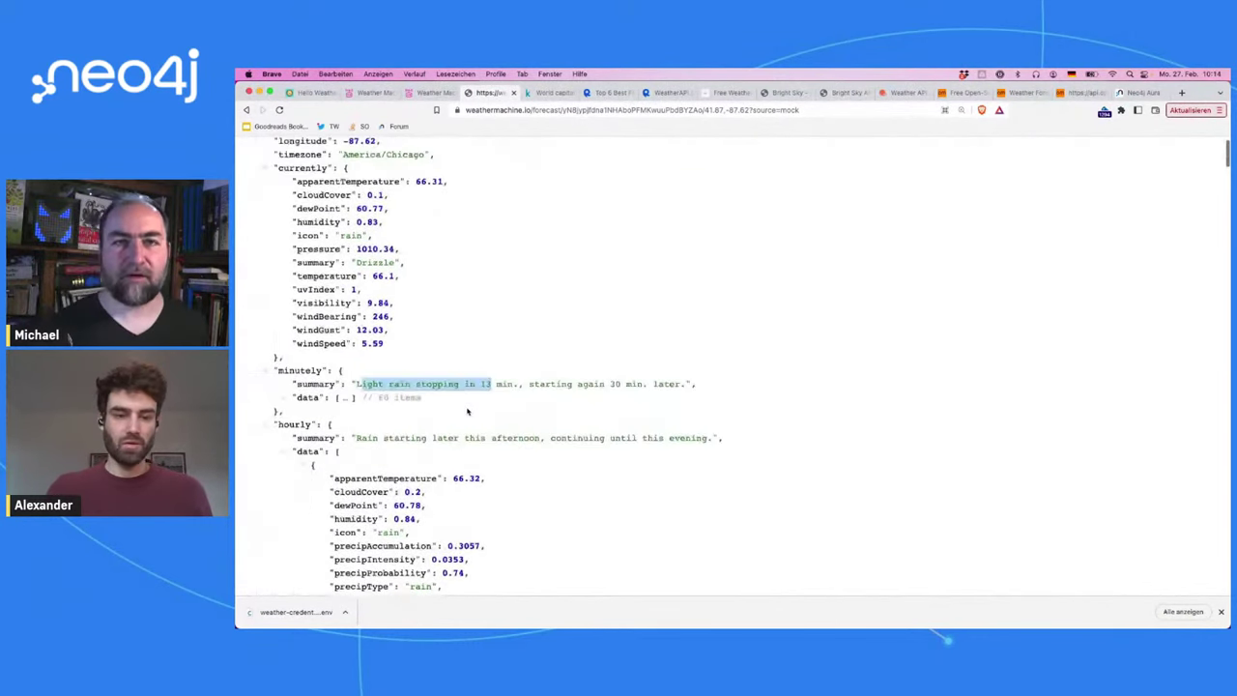
scroll(475, 191, "up", 1)
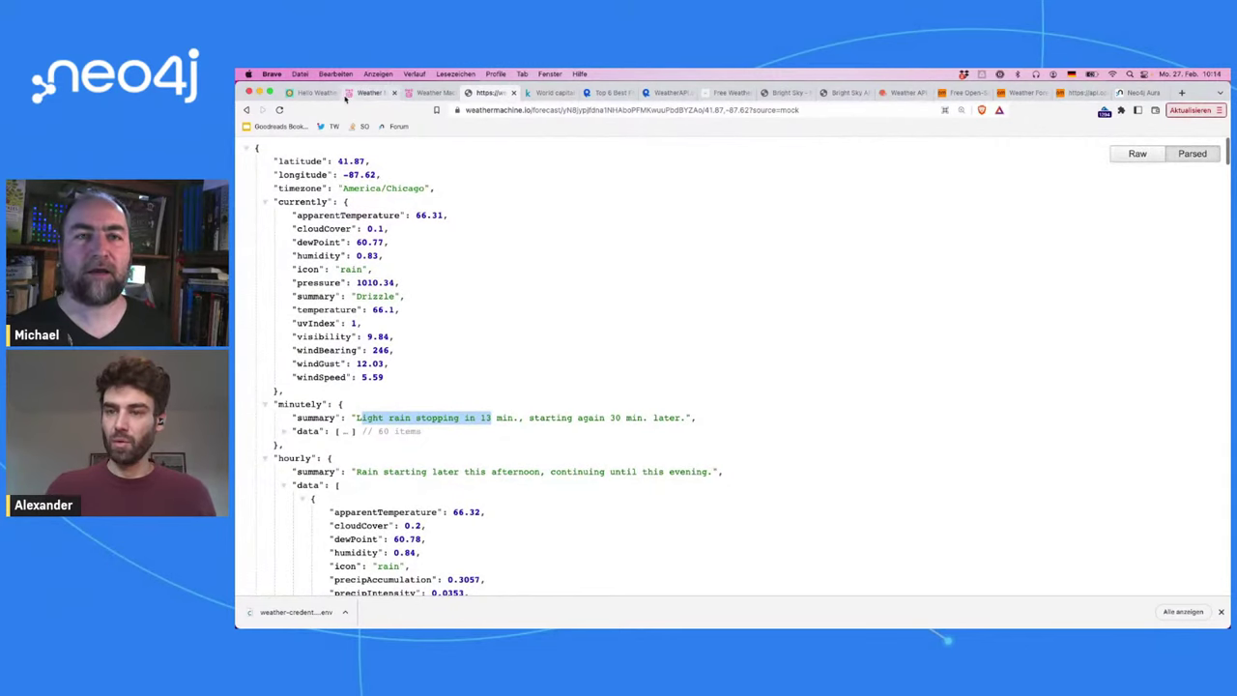
Step: Browse the Weather Machine announcement blog post, then return to the forecast JSON
left_click(314, 91)
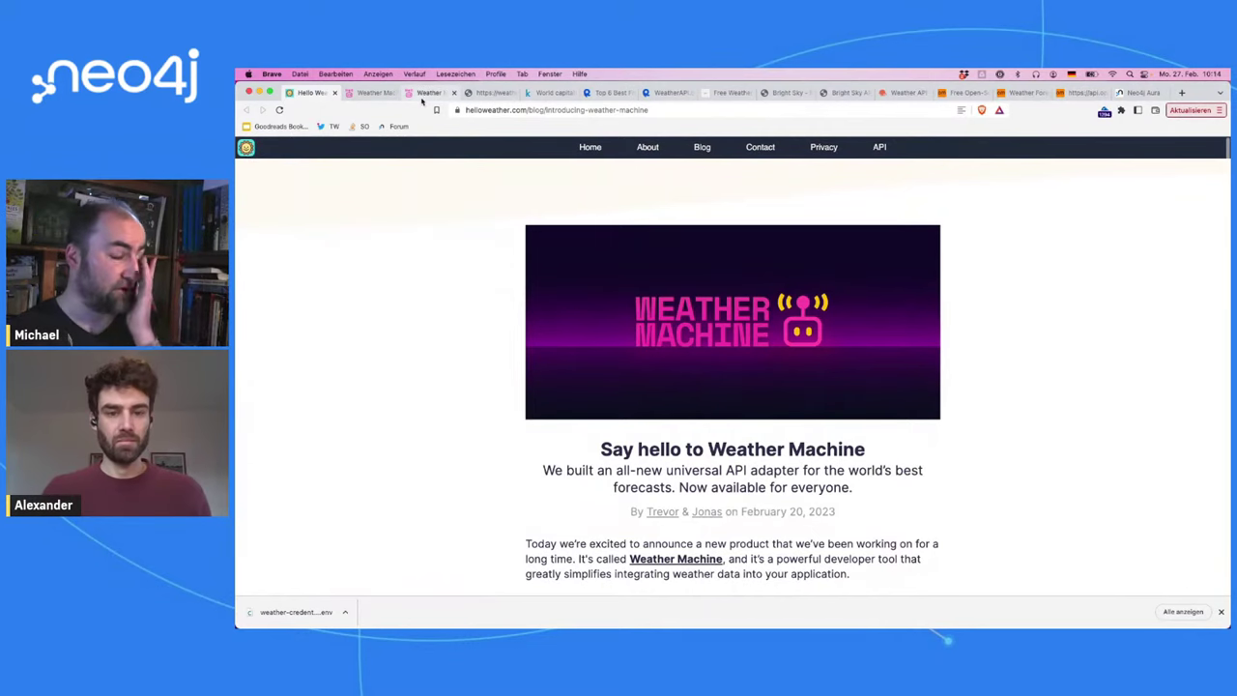
scroll(547, 256, "down", 2)
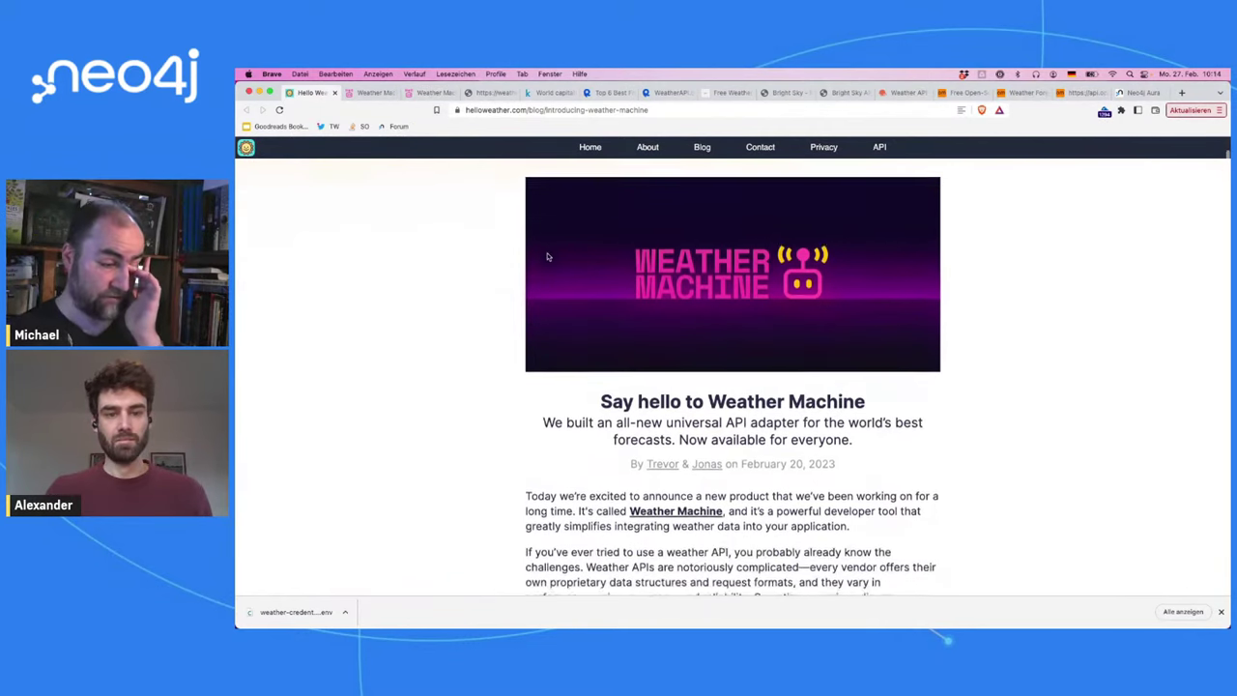
scroll(548, 256, "down", 1)
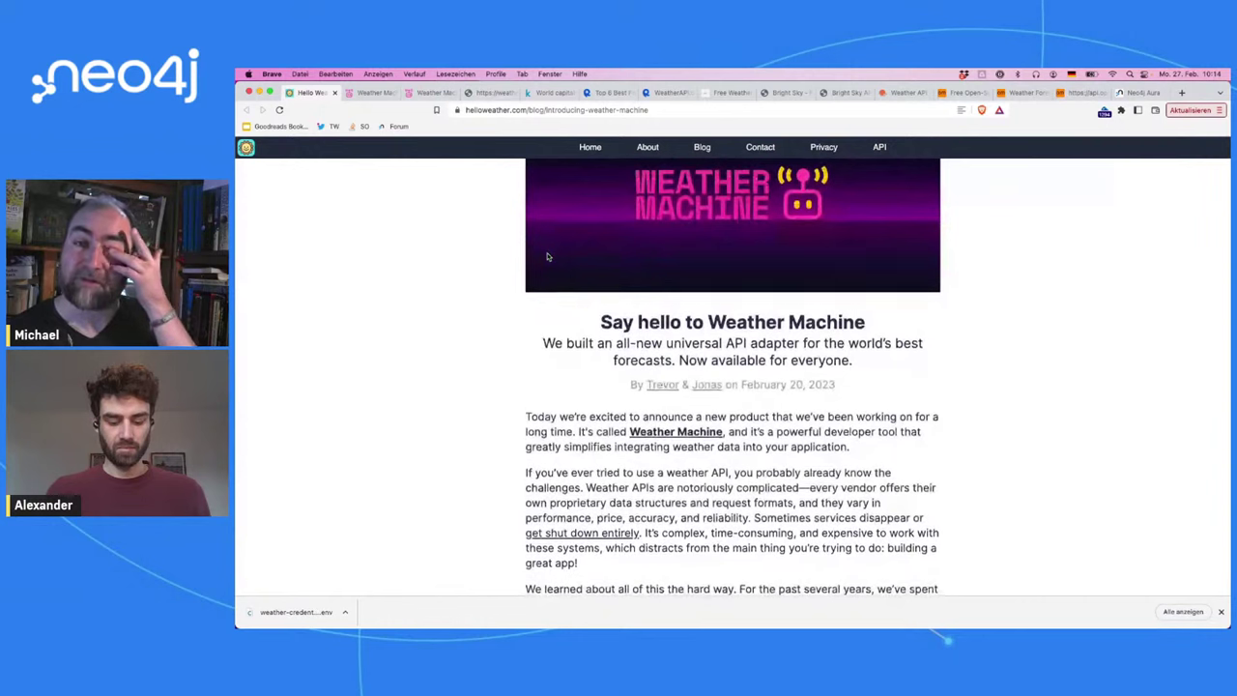
scroll(547, 256, "down", 1)
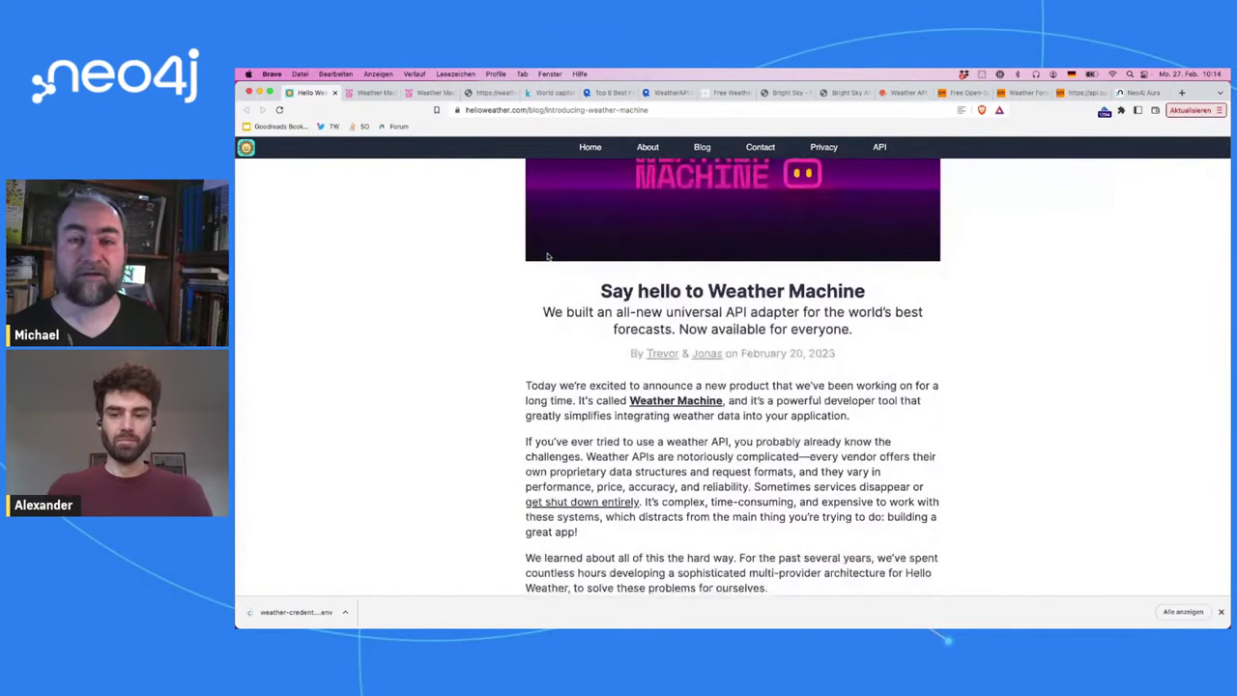
scroll(547, 256, "up", 4)
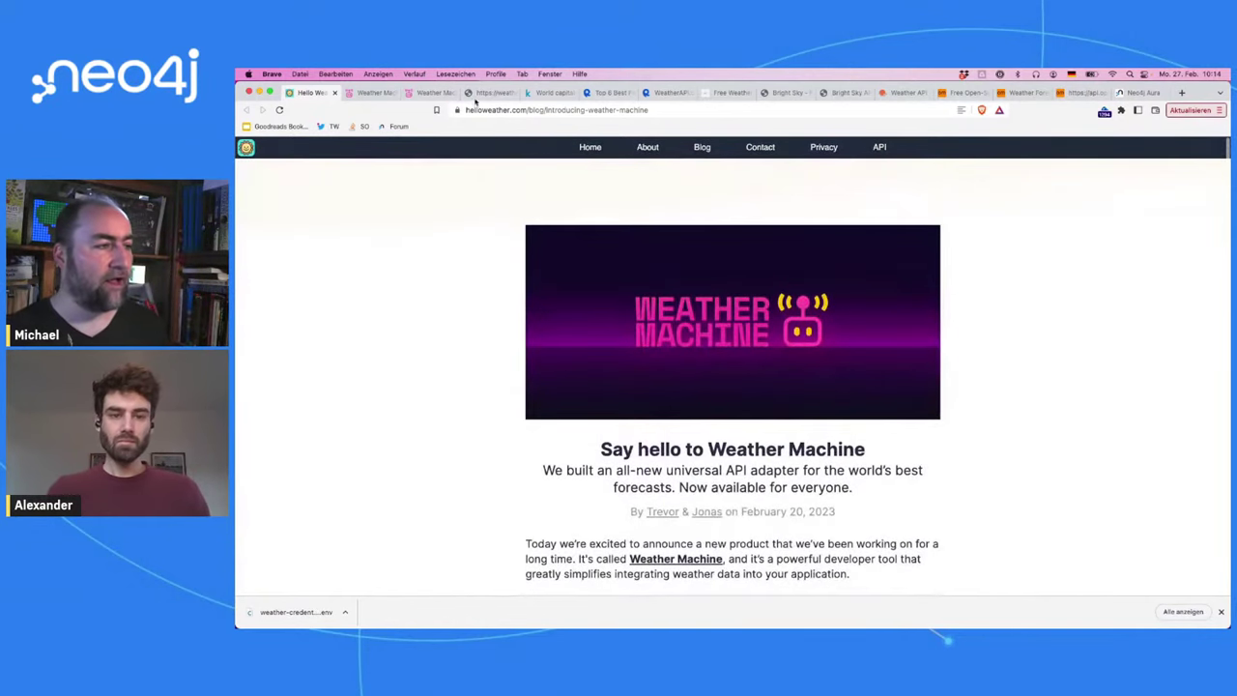
left_click(480, 94)
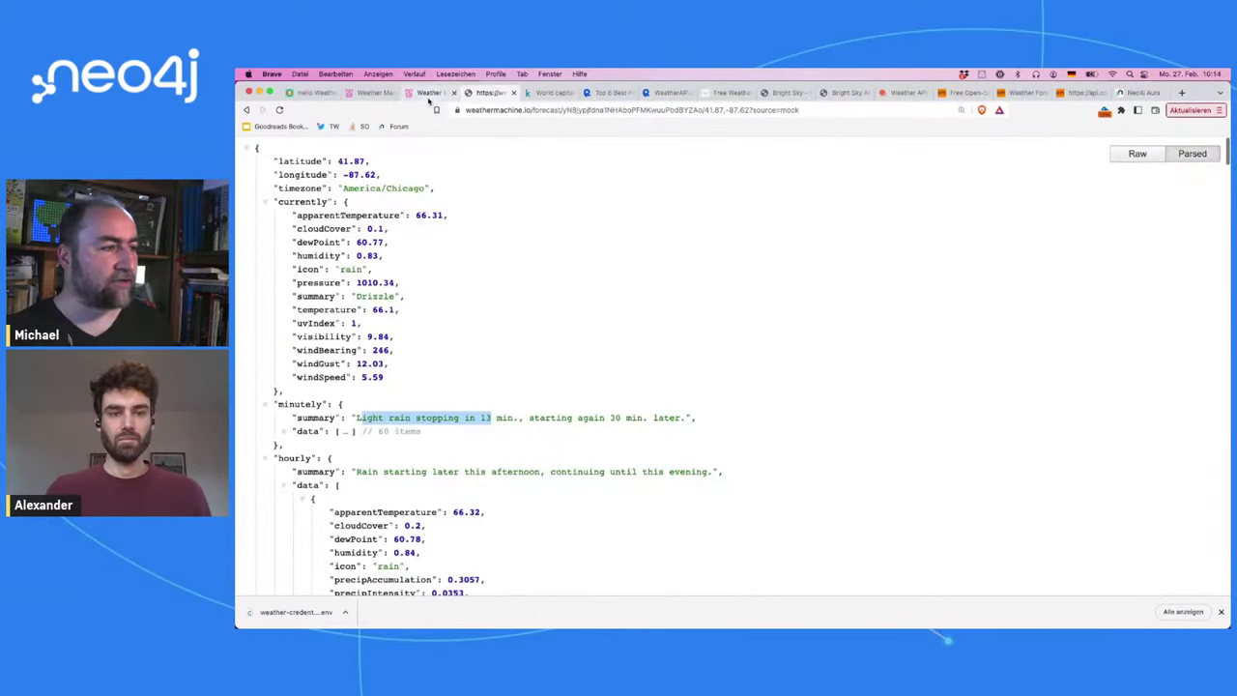
Step: Choose OpenWeather from Weather Machine's Add a source list
left_click(429, 94)
scroll(762, 256, "down", 10)
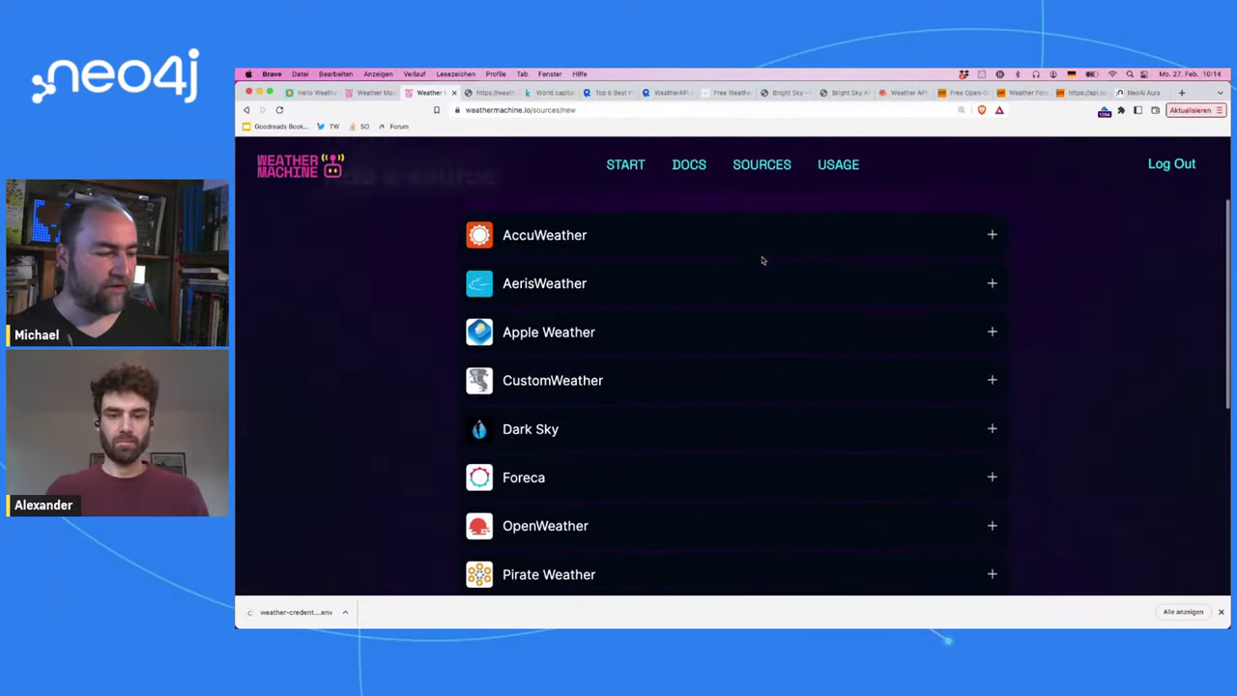
scroll(761, 261, "up", 5)
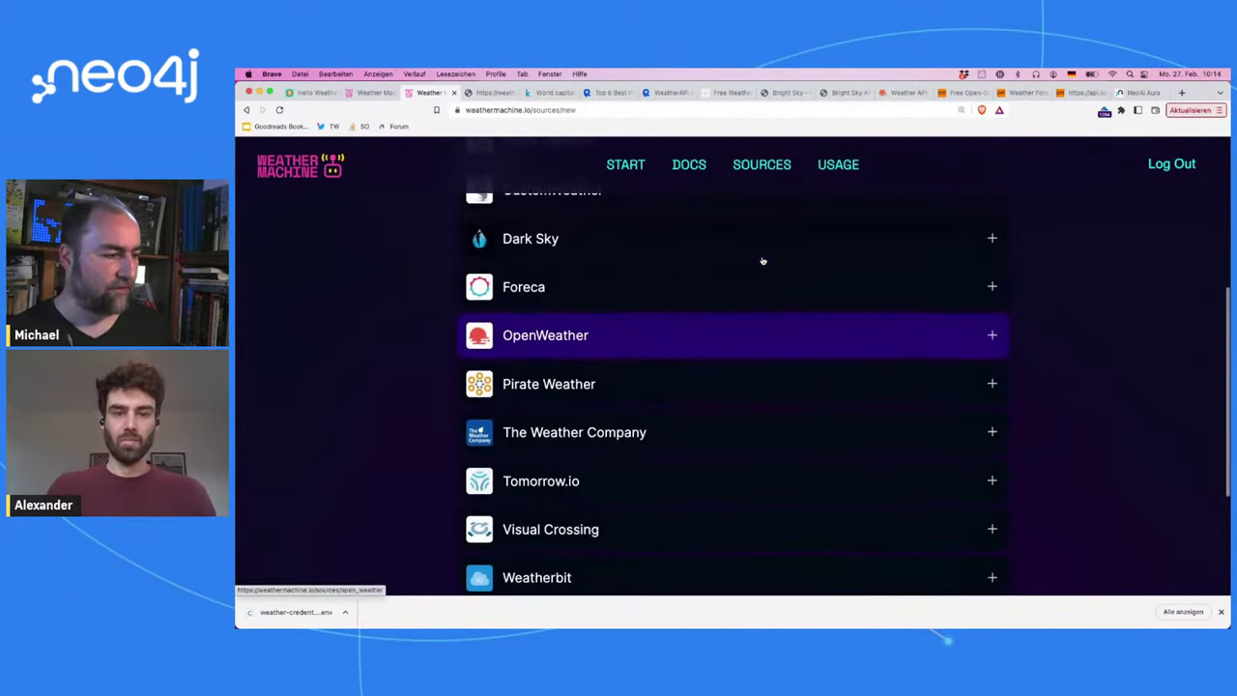
scroll(762, 261, "up", 3)
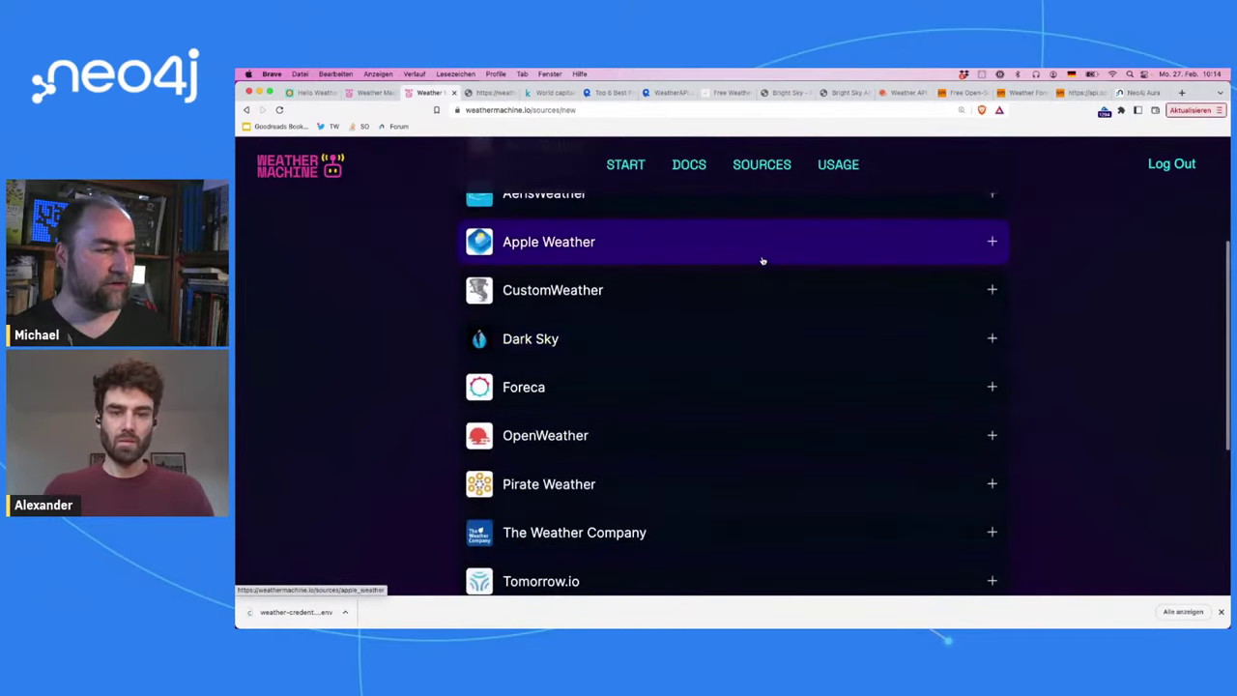
scroll(762, 261, "up", 1)
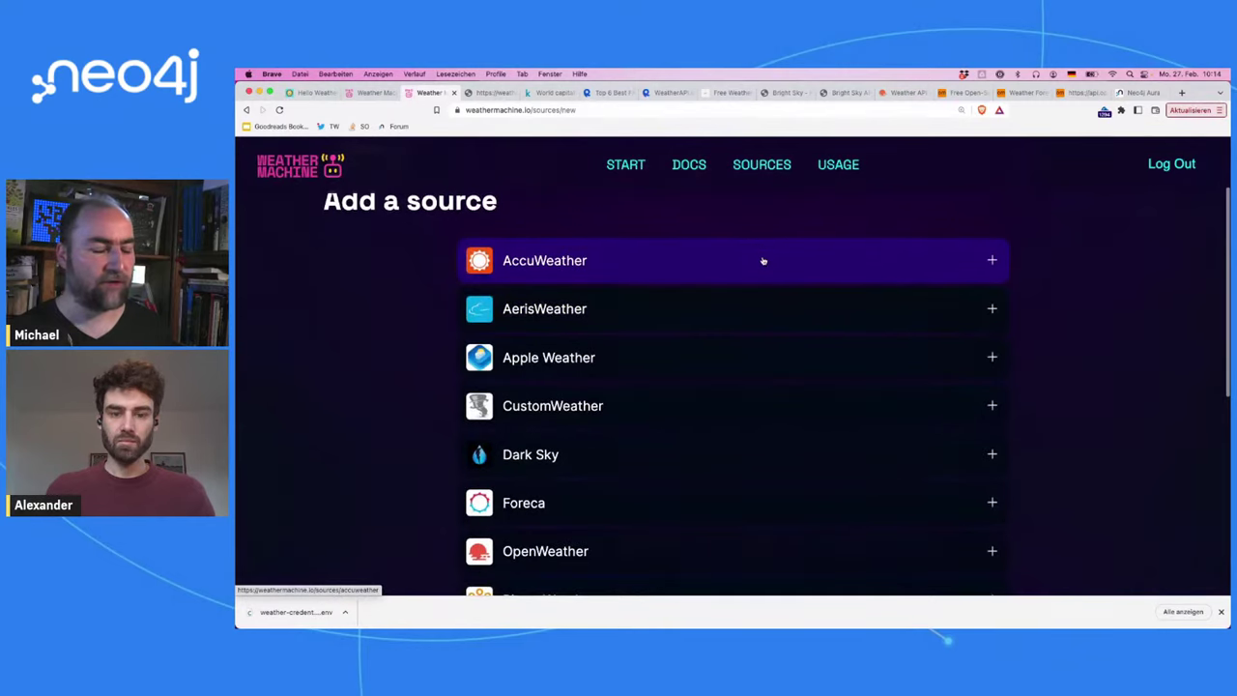
scroll(1035, 262, "down", 4)
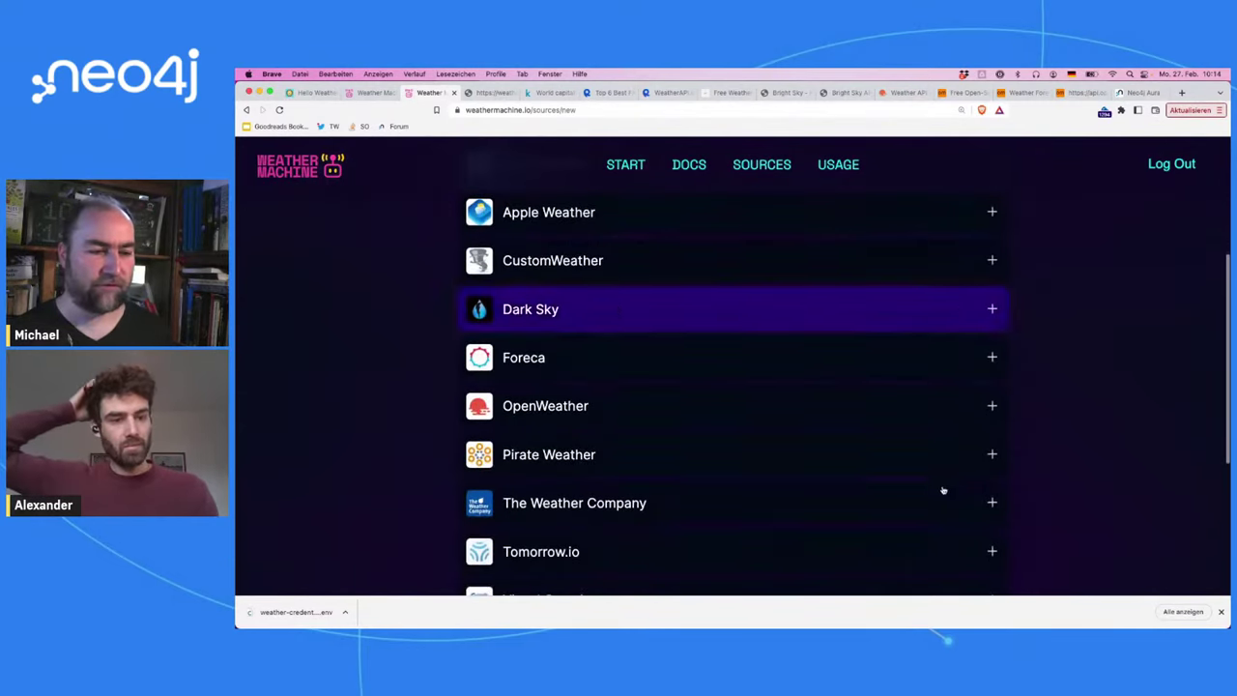
left_click(990, 405)
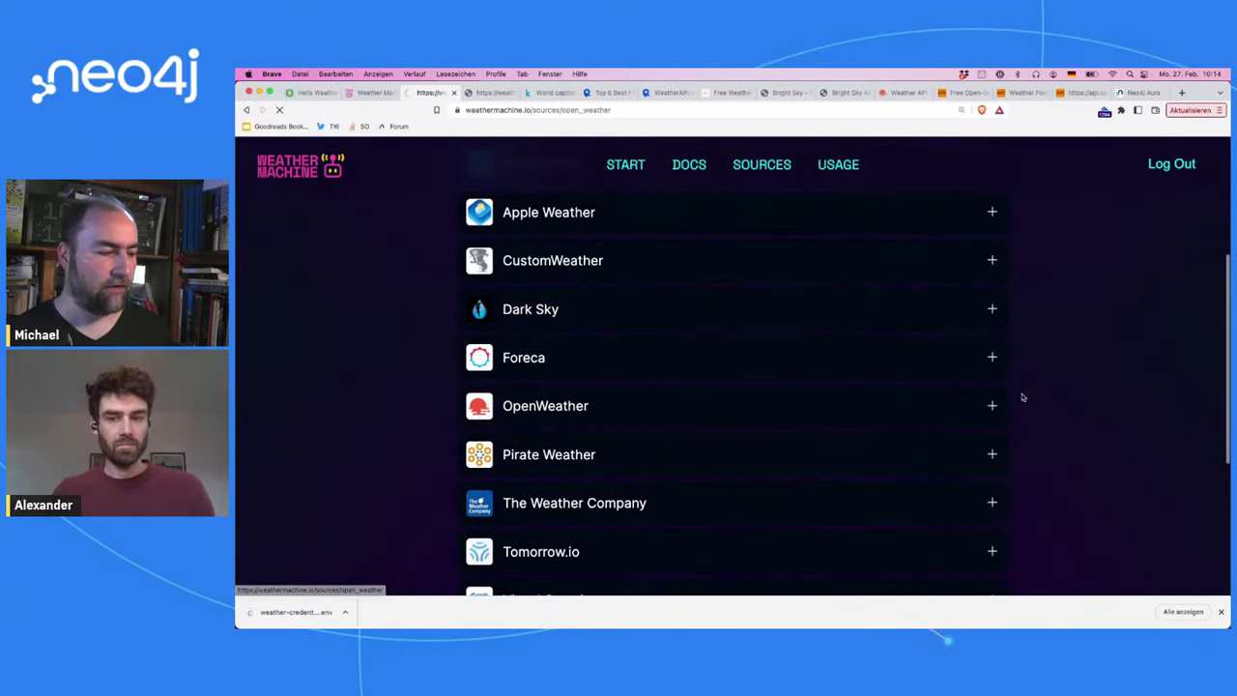
scroll(842, 416, "down", 3)
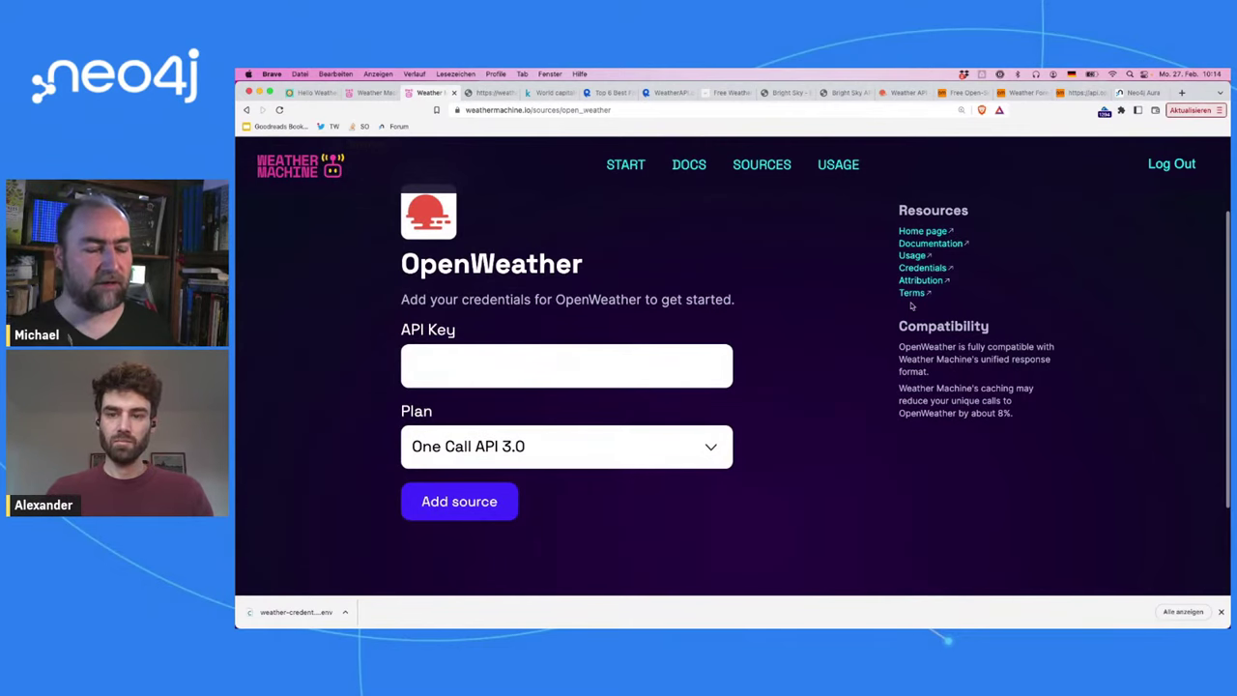
Step: Highlight '1,000 API calls' per day in OpenWeather's pricing box, then clear it
left_click(891, 94)
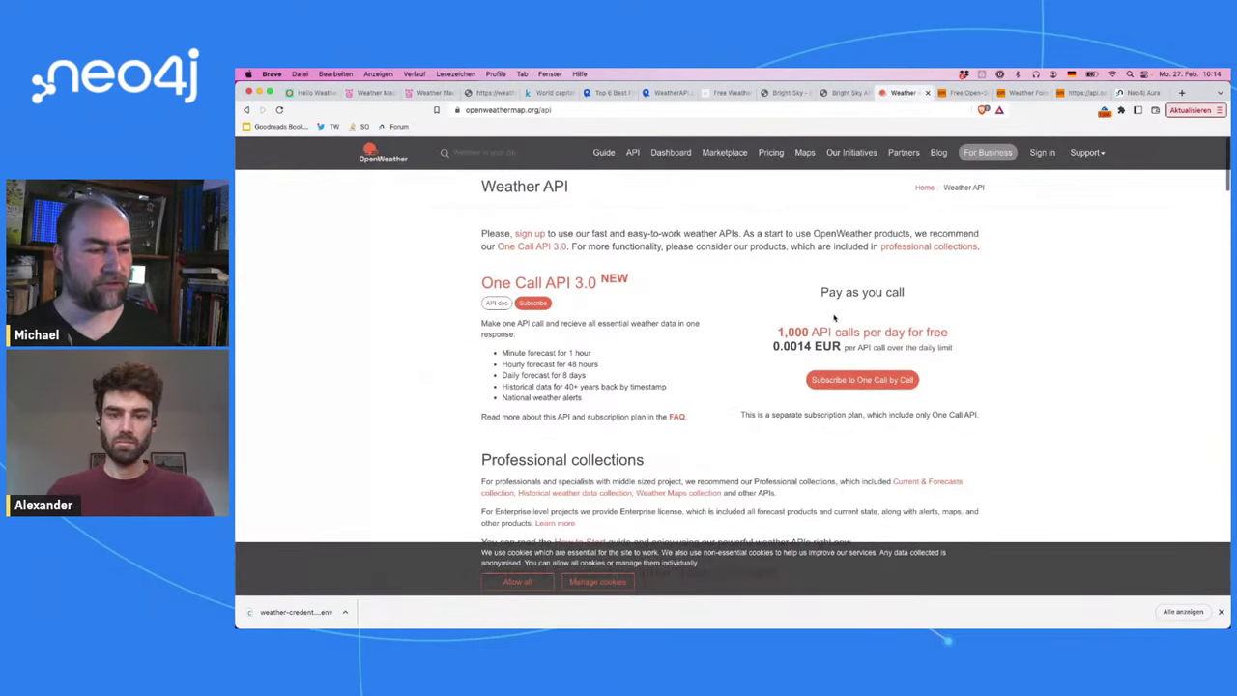
left_click_drag(776, 329, 853, 328)
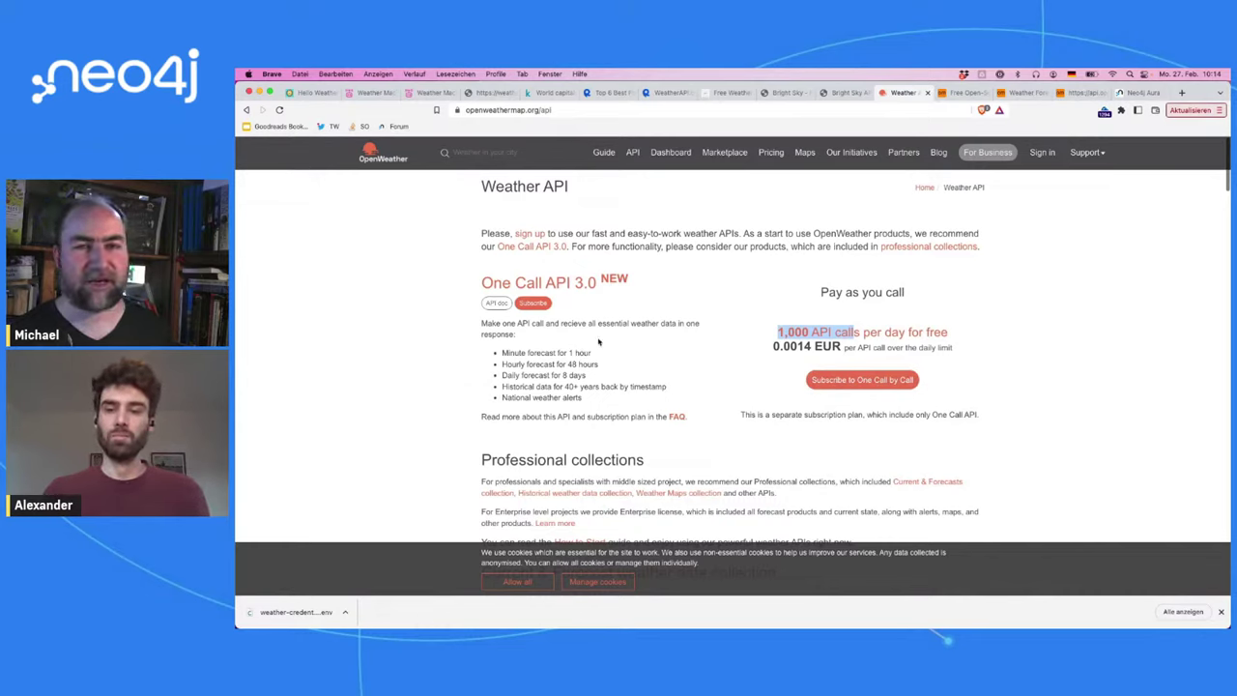
left_click(598, 342)
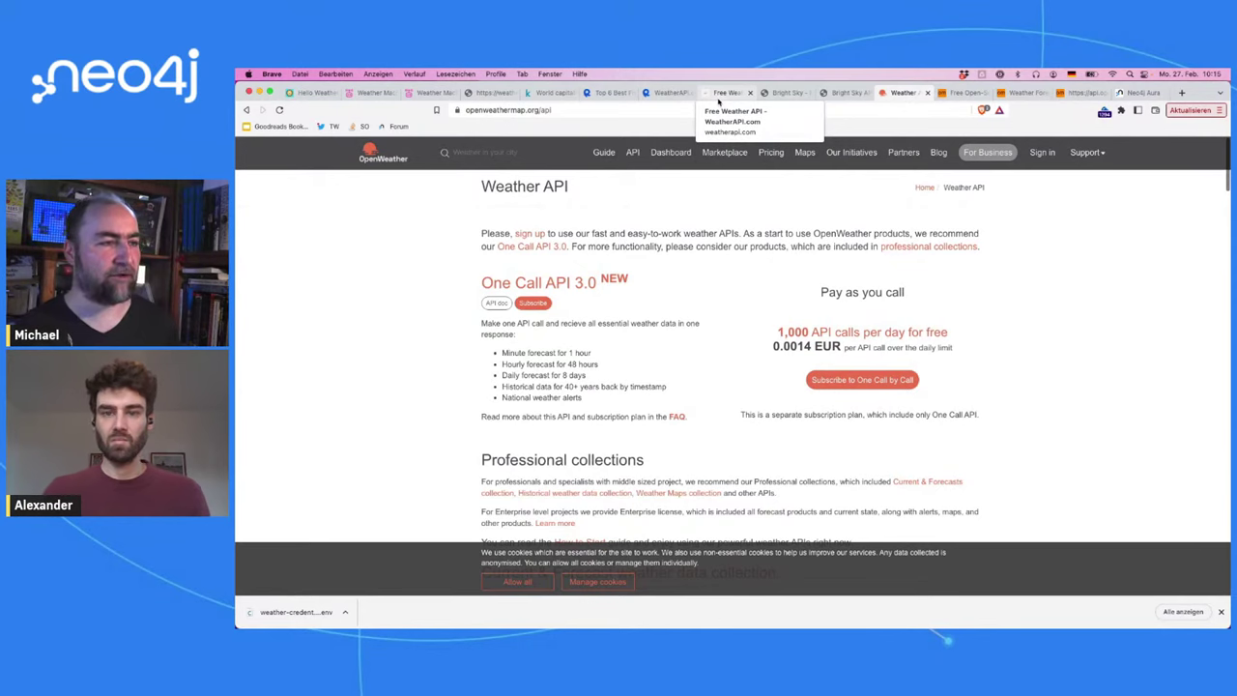
left_click(718, 97)
Step: Glance through the Bright Sky project and API docs, then bring up Open-Meteo's home page
scroll(726, 210, "down", 2)
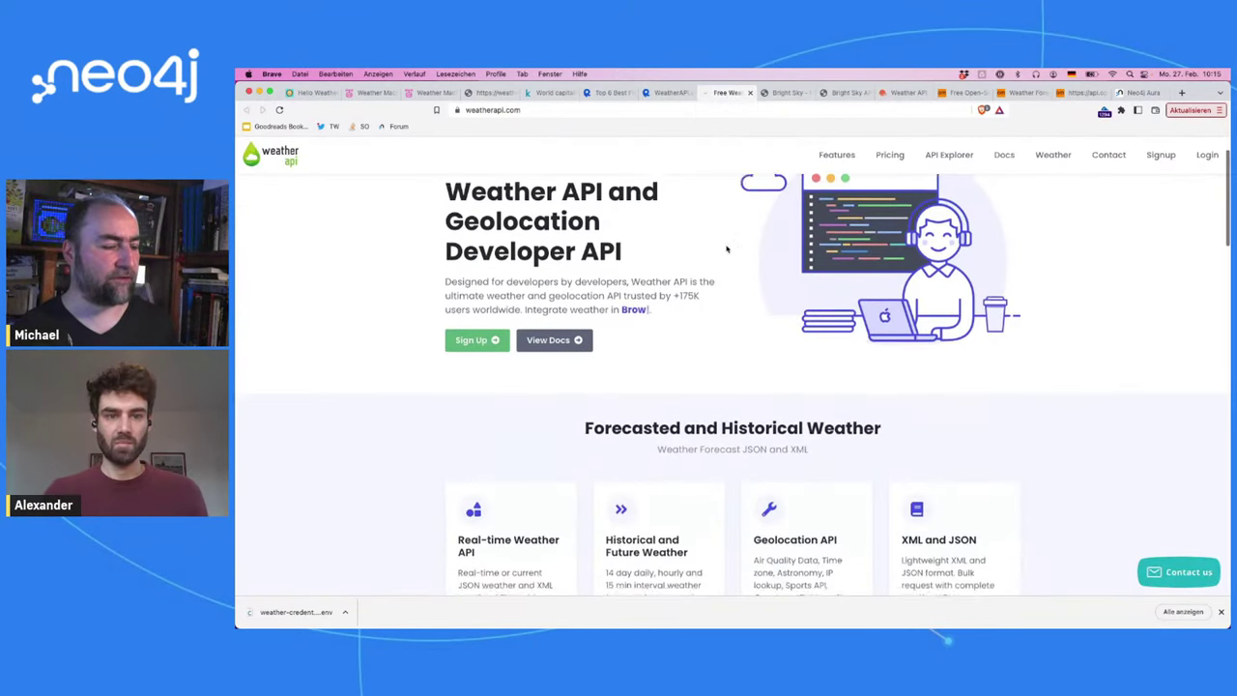
scroll(727, 250, "down", 3)
scroll(727, 249, "up", 4)
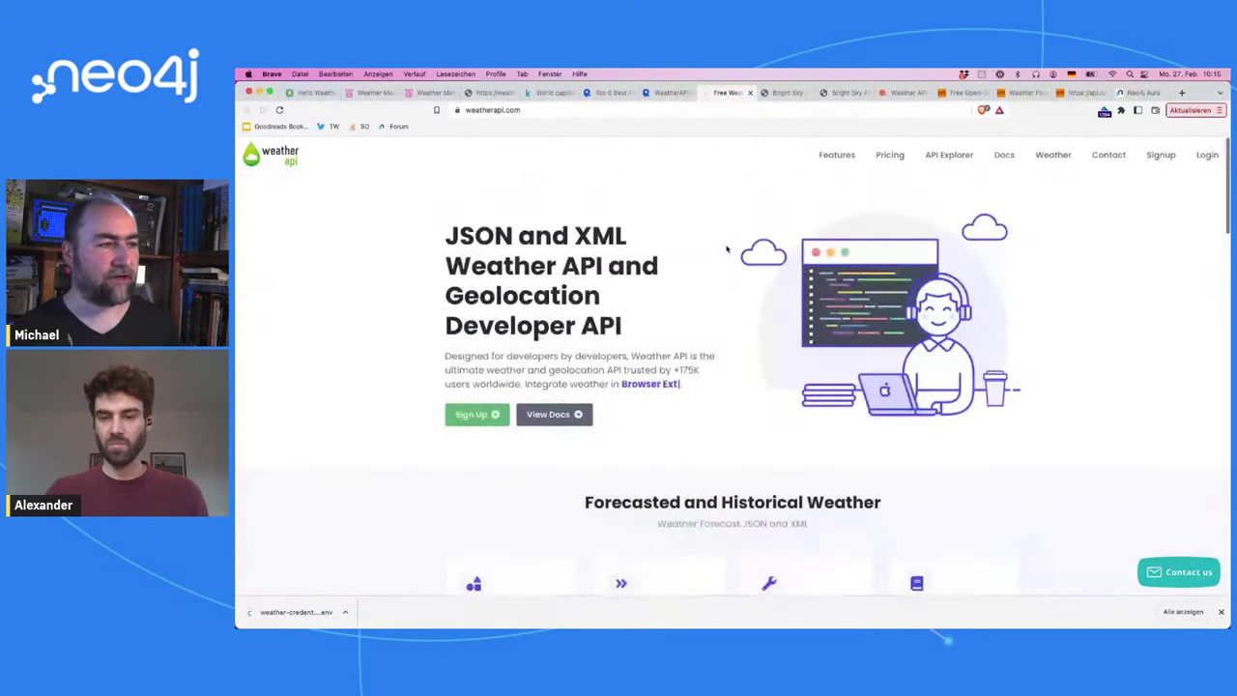
left_click(785, 93)
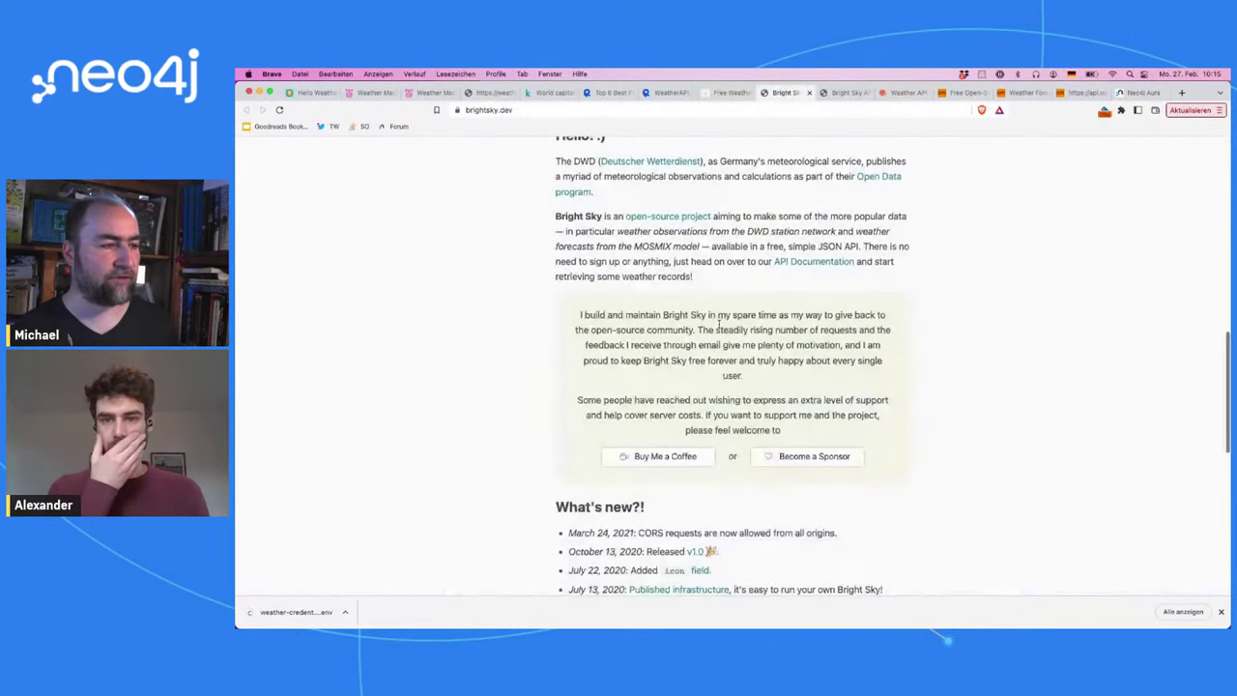
scroll(718, 324, "up", 1)
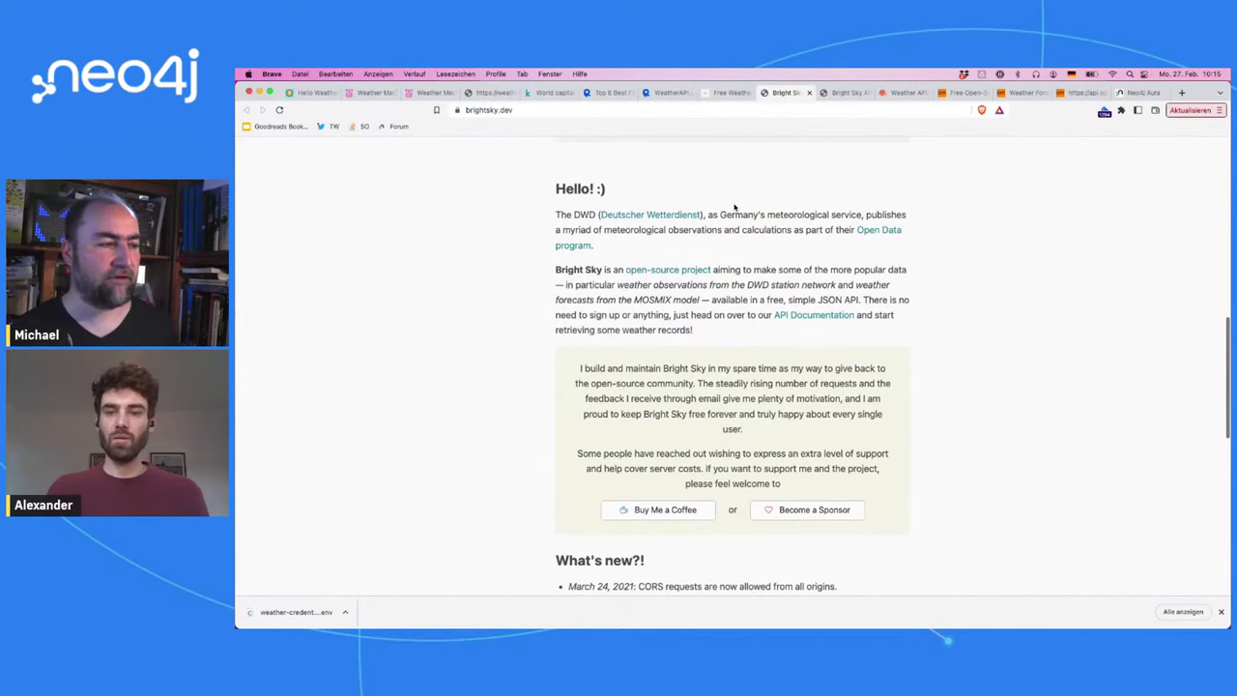
left_click(834, 93)
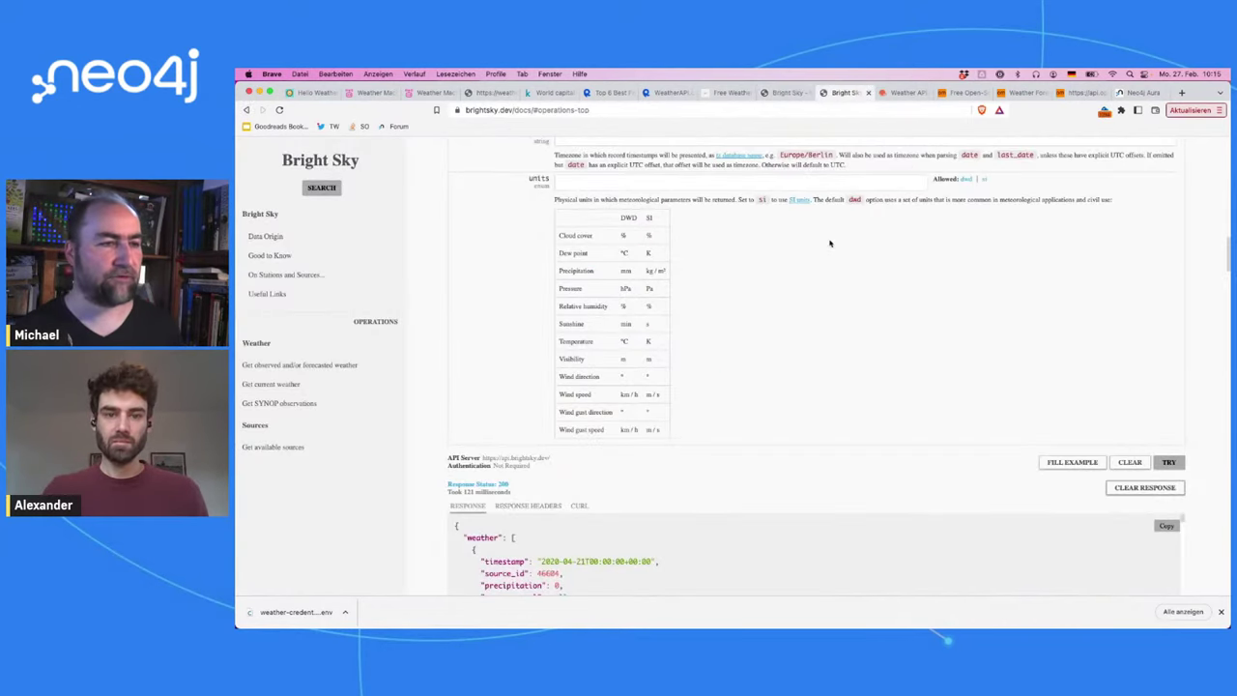
scroll(829, 244, "up", 5)
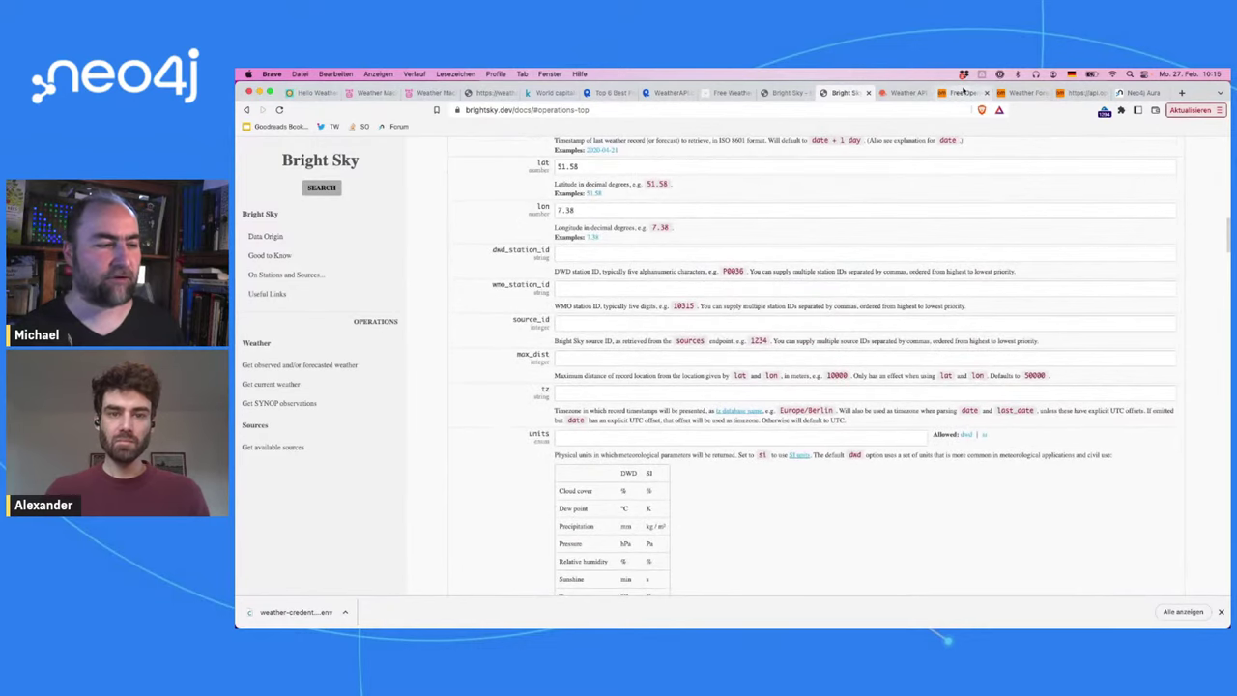
left_click(964, 91)
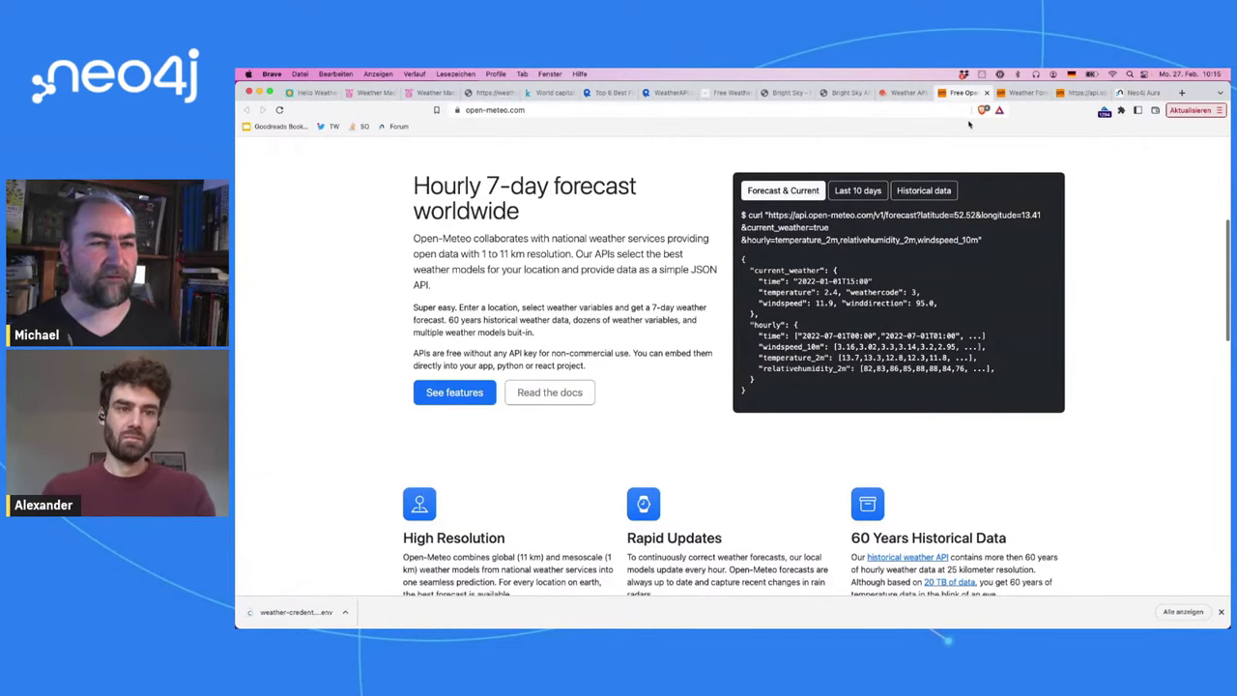
Step: Open the api.open-meteo.com forecast JSON for latitude 52.52, longitude 13.41 from the docs
left_click(1008, 94)
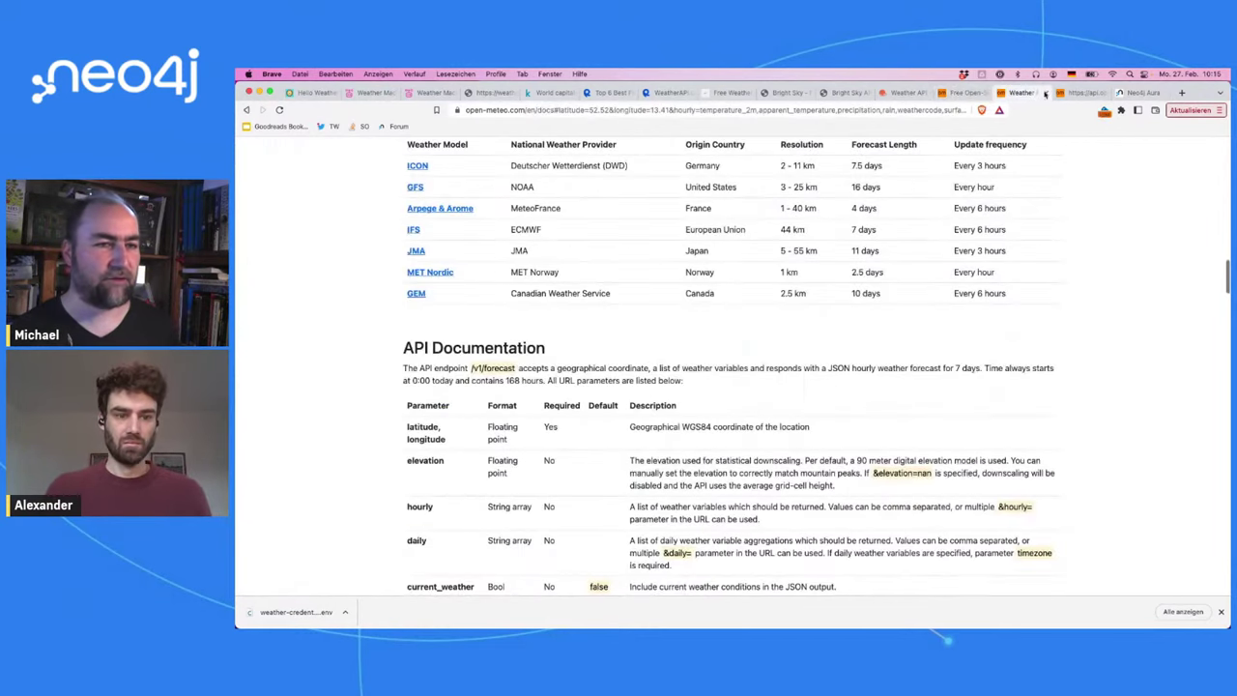
left_click(1060, 94)
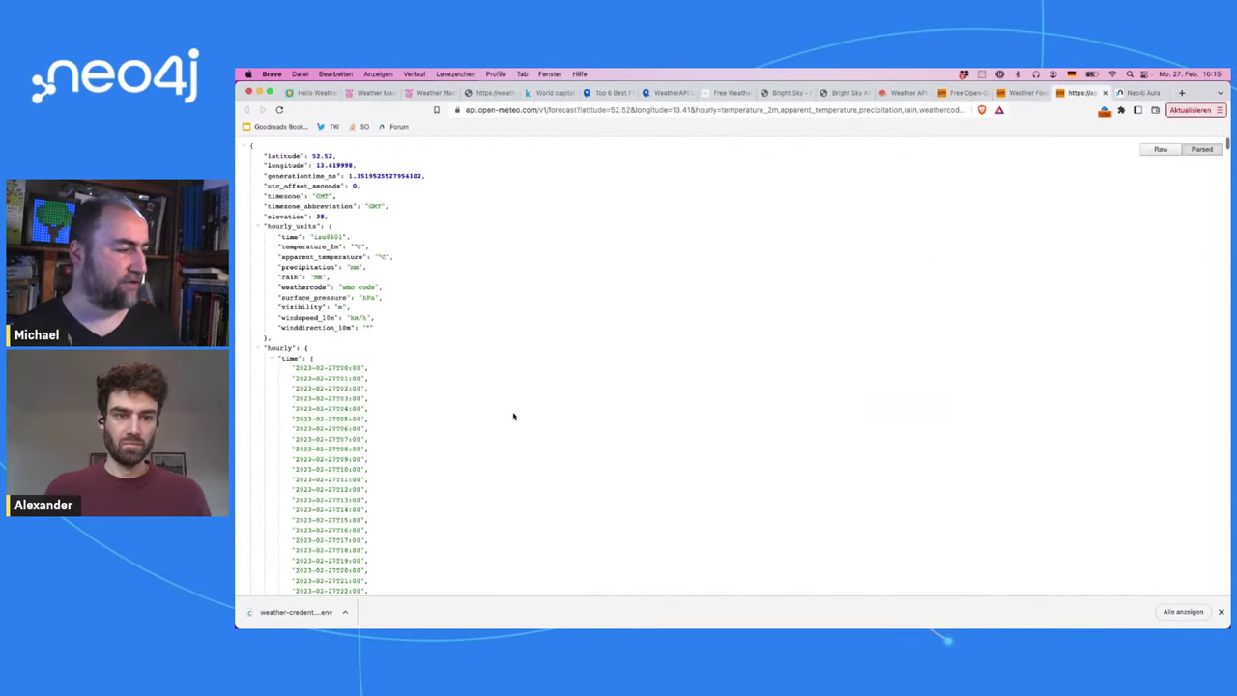
scroll(514, 415, "down", 2)
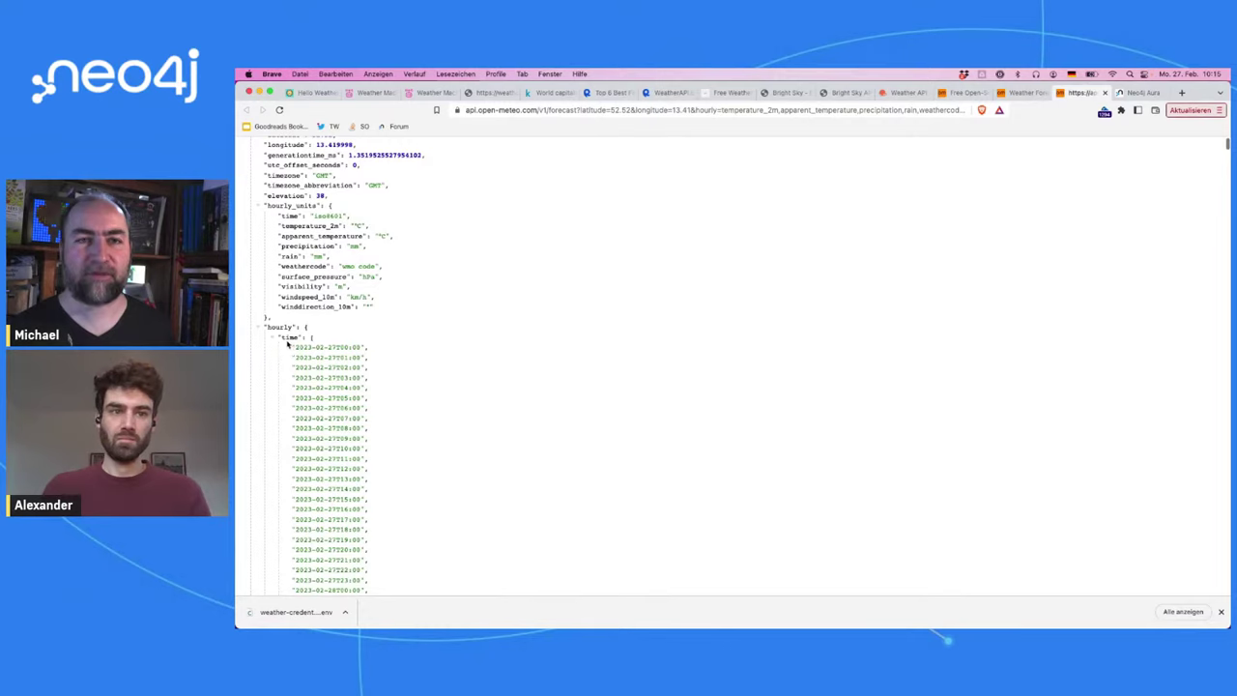
scroll(334, 354, "down", 20)
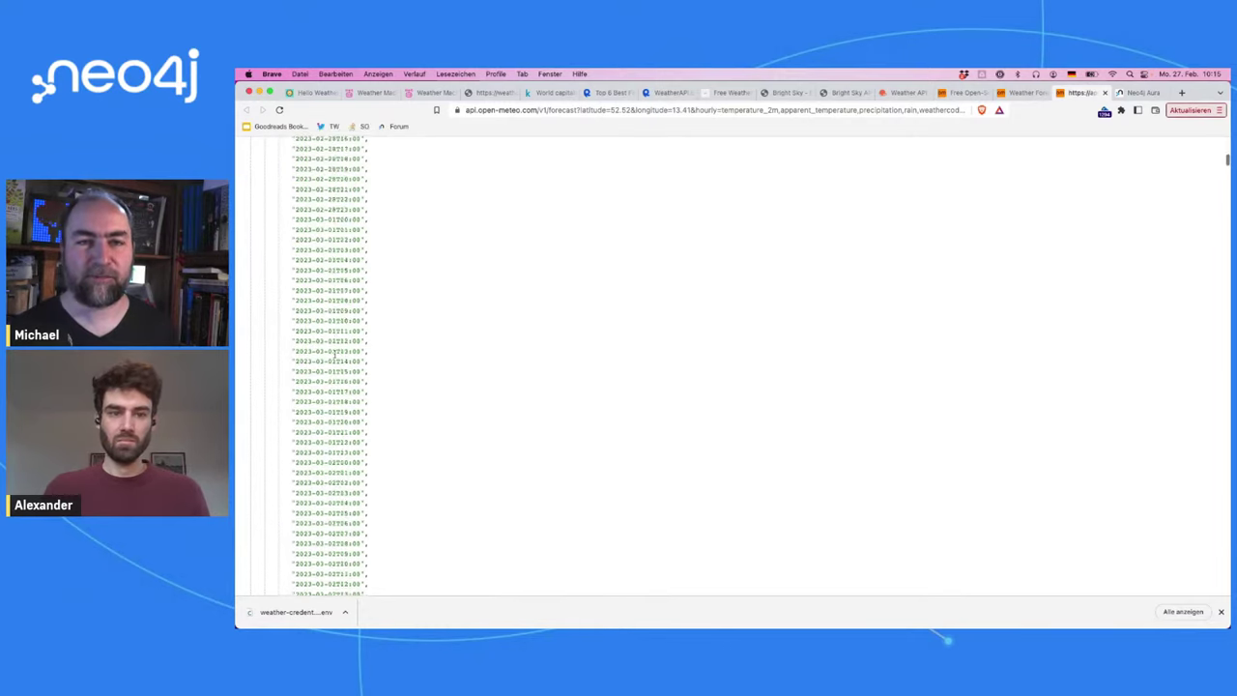
scroll(334, 354, "up", 5)
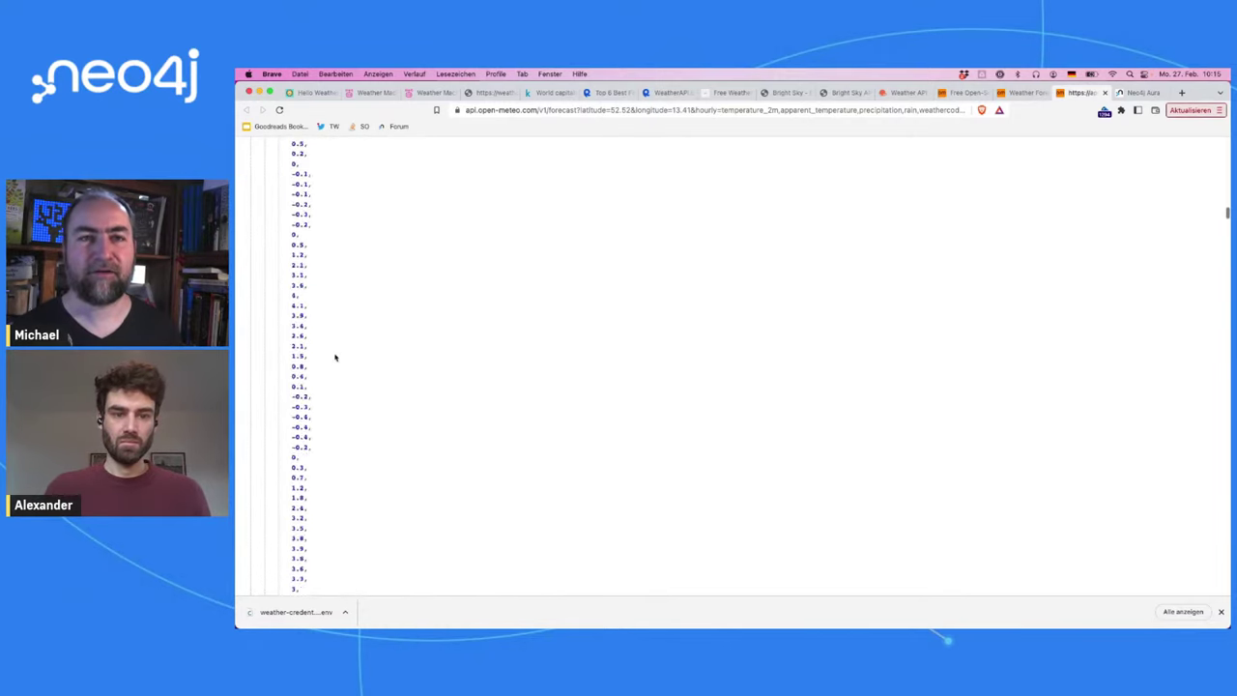
scroll(335, 358, "up", 3)
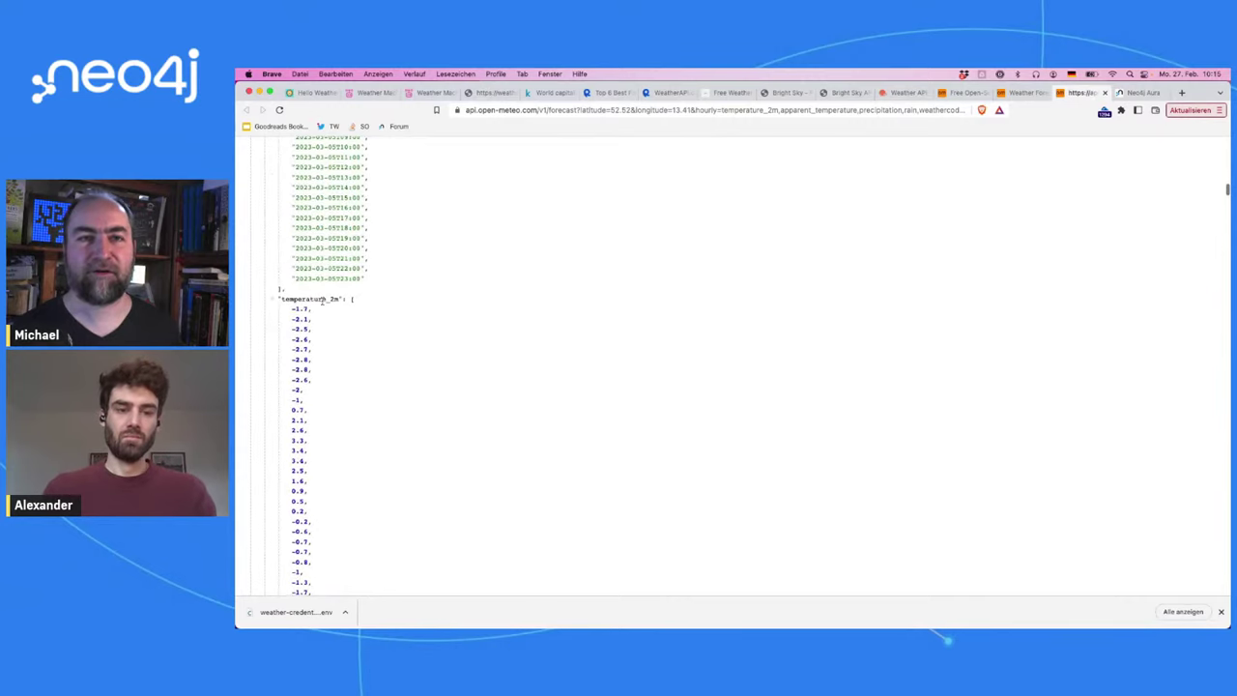
Step: Scroll the hourly arrays and select the 'apparent_temperature' key
scroll(343, 306, "down", 15)
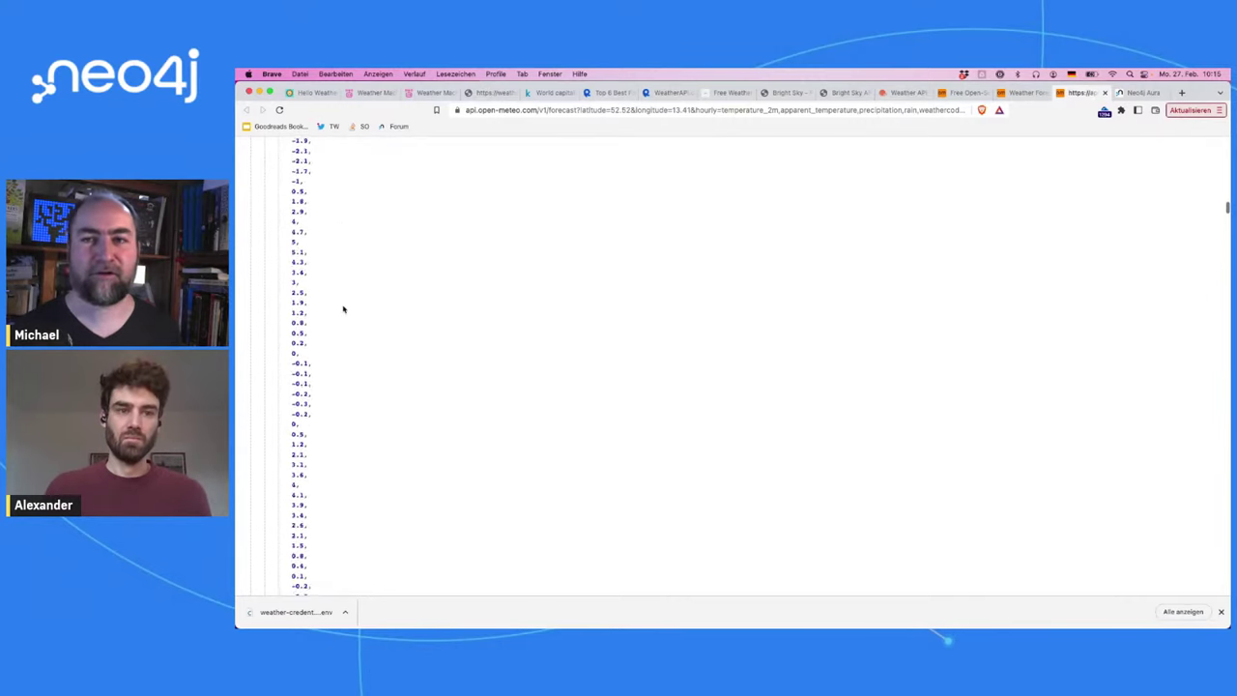
scroll(343, 309, "down", 6)
scroll(344, 310, "up", 3)
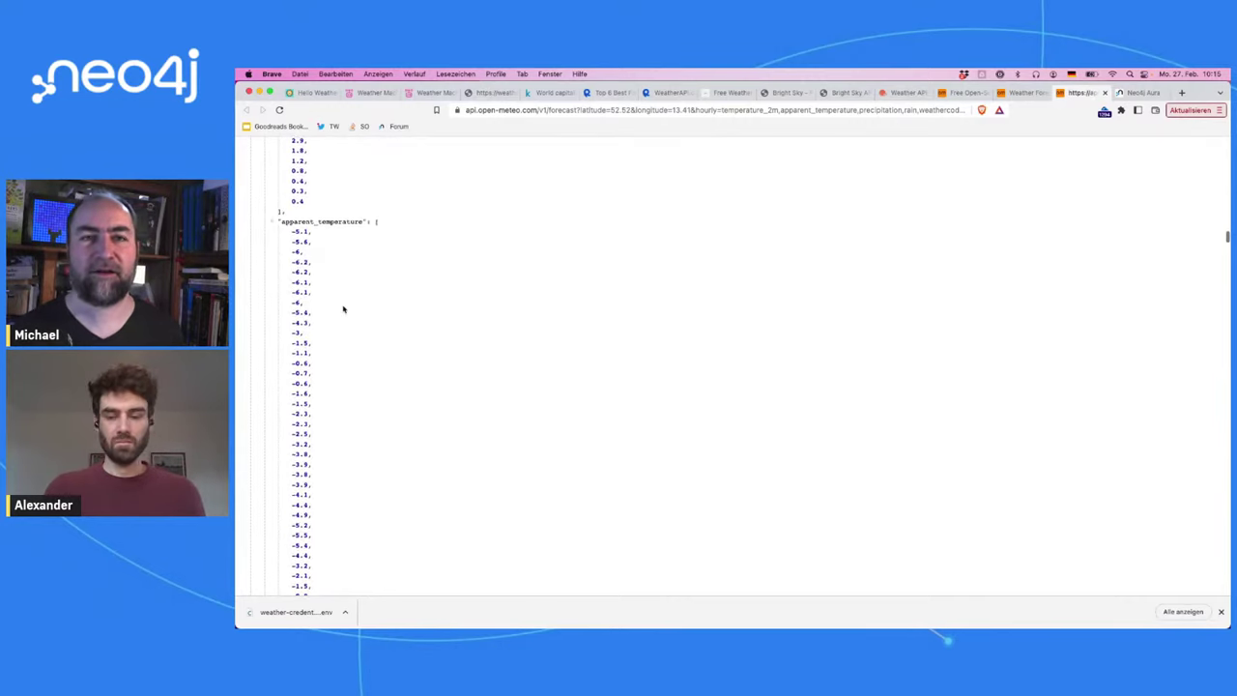
scroll(343, 310, "down", 15)
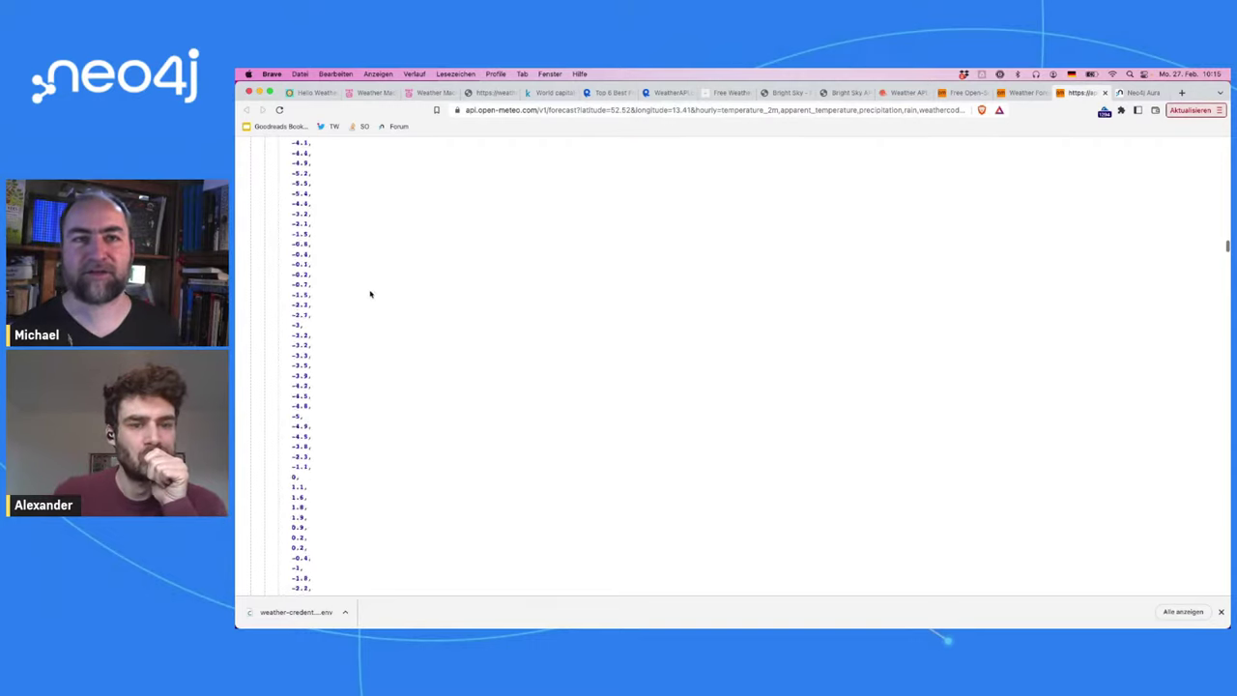
scroll(370, 294, "up", 5)
double_click(328, 206)
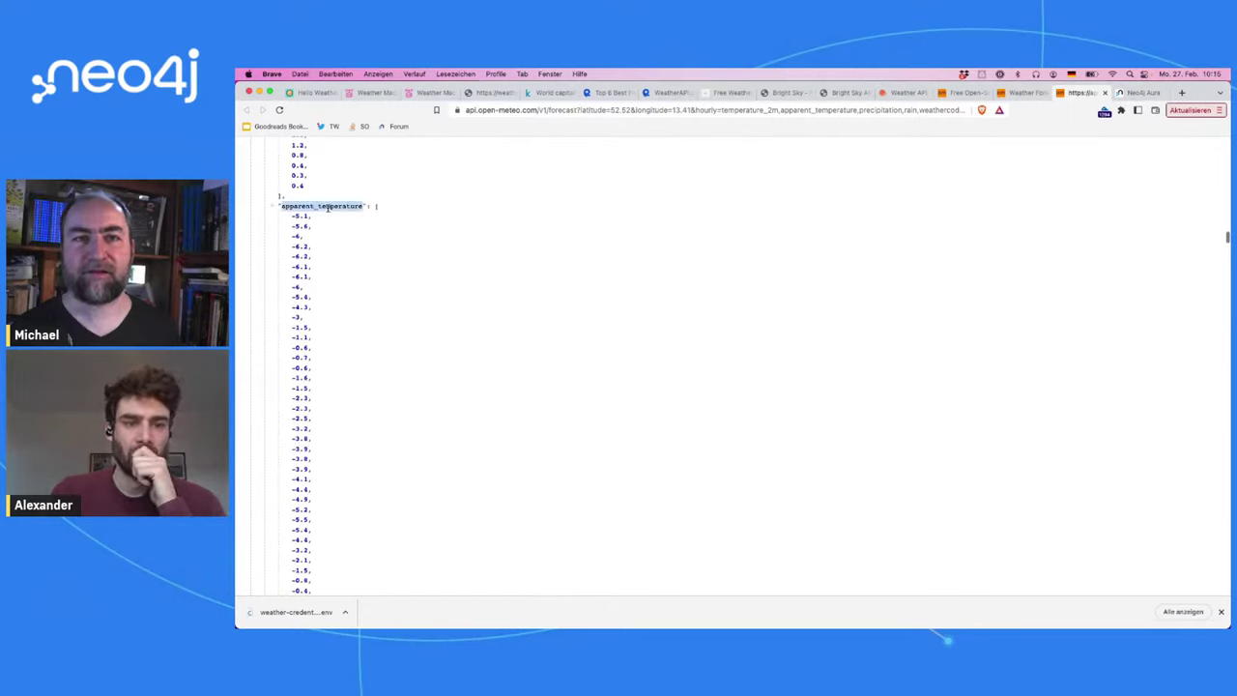
scroll(332, 428, "down", 20)
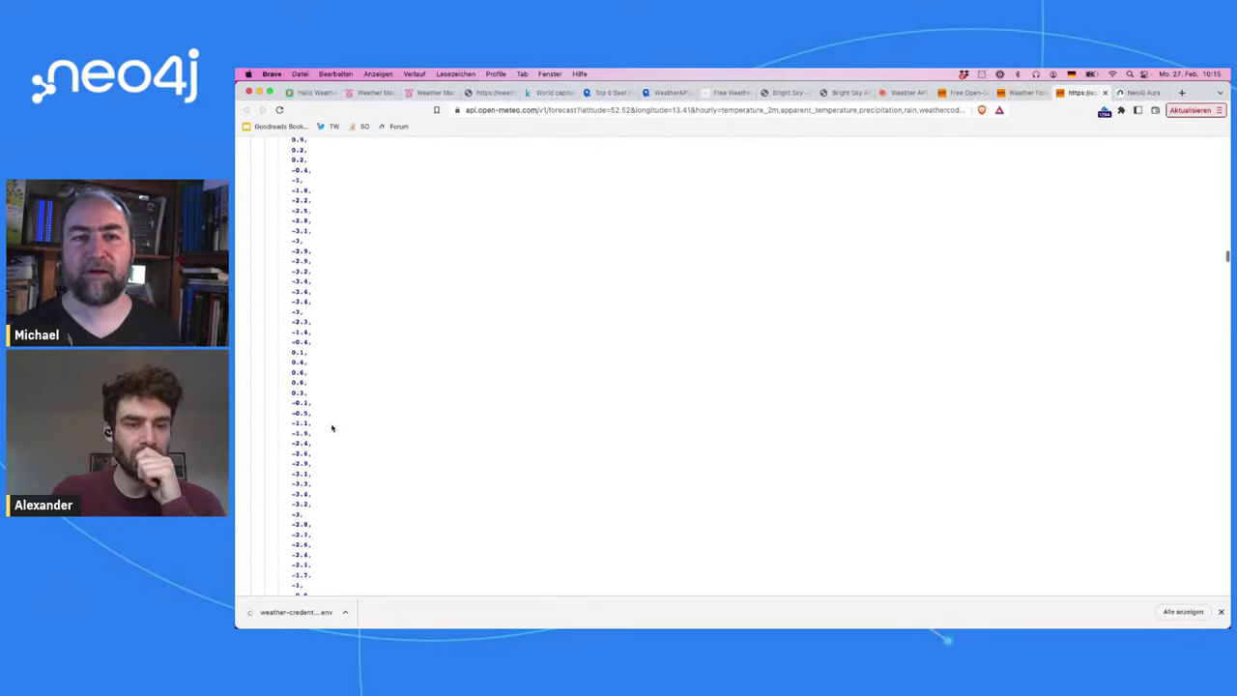
scroll(331, 428, "down", 20)
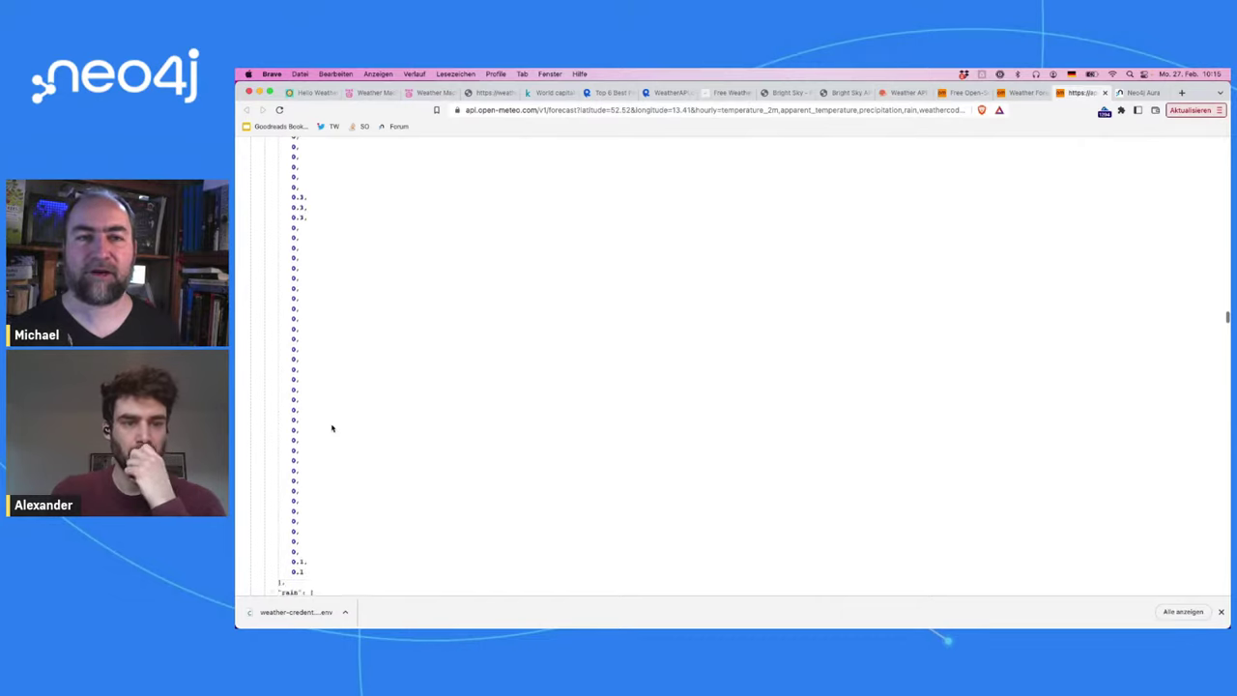
scroll(331, 428, "down", 20)
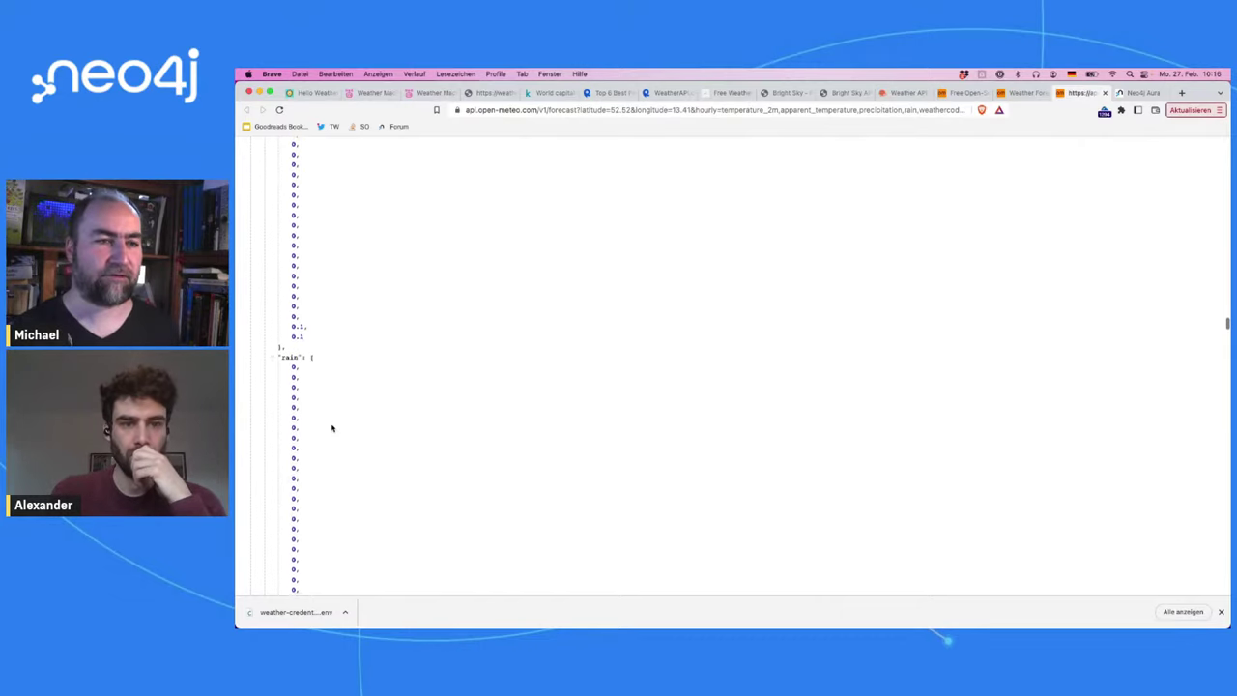
scroll(331, 429, "up", 10)
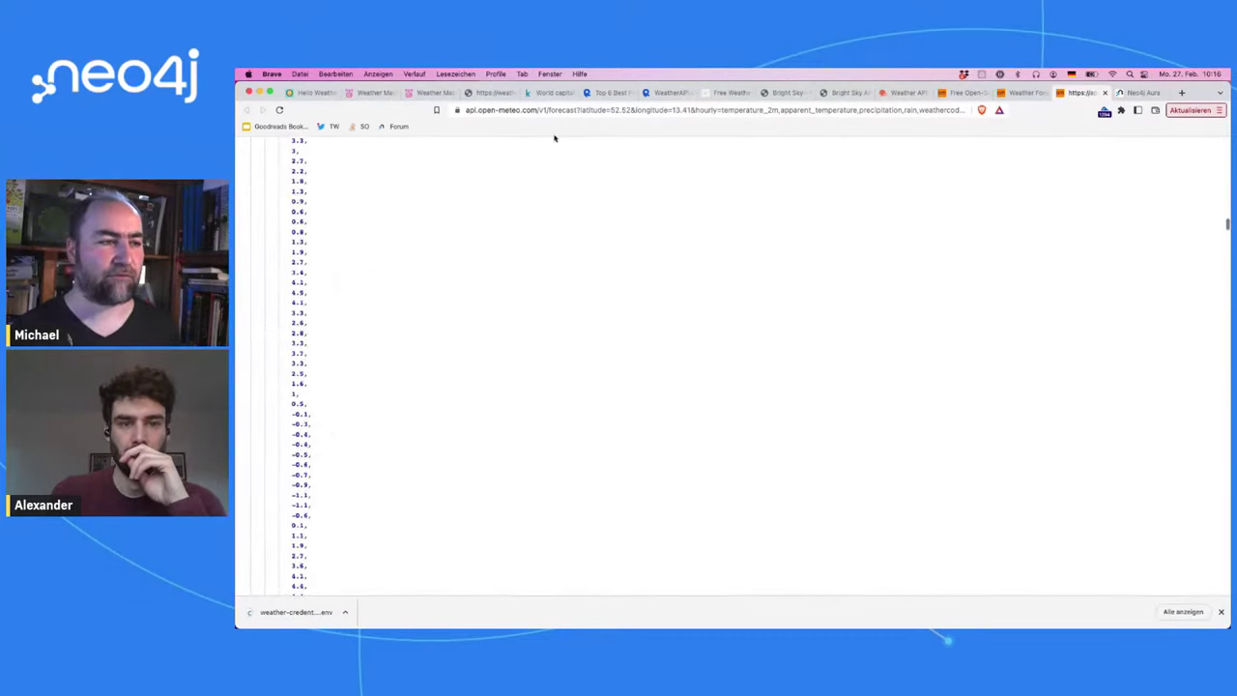
Step: Revisit the Bright Sky API documentation and home page
left_click(838, 93)
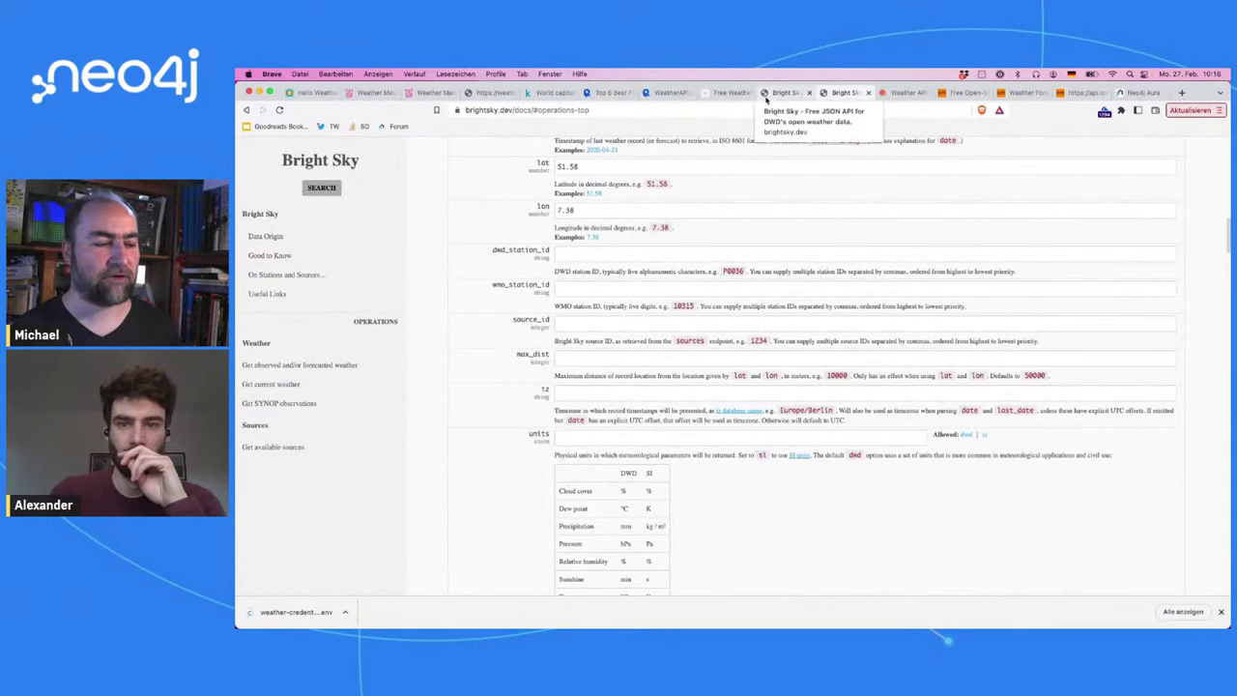
left_click(771, 95)
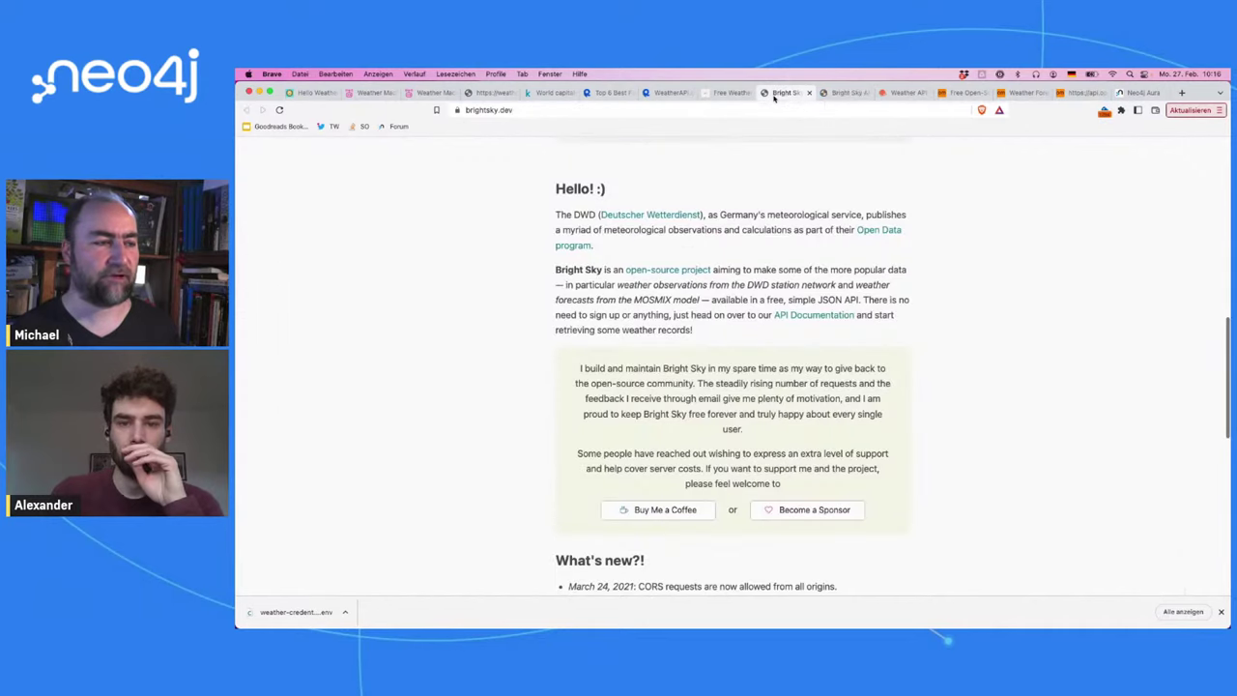
left_click(826, 93)
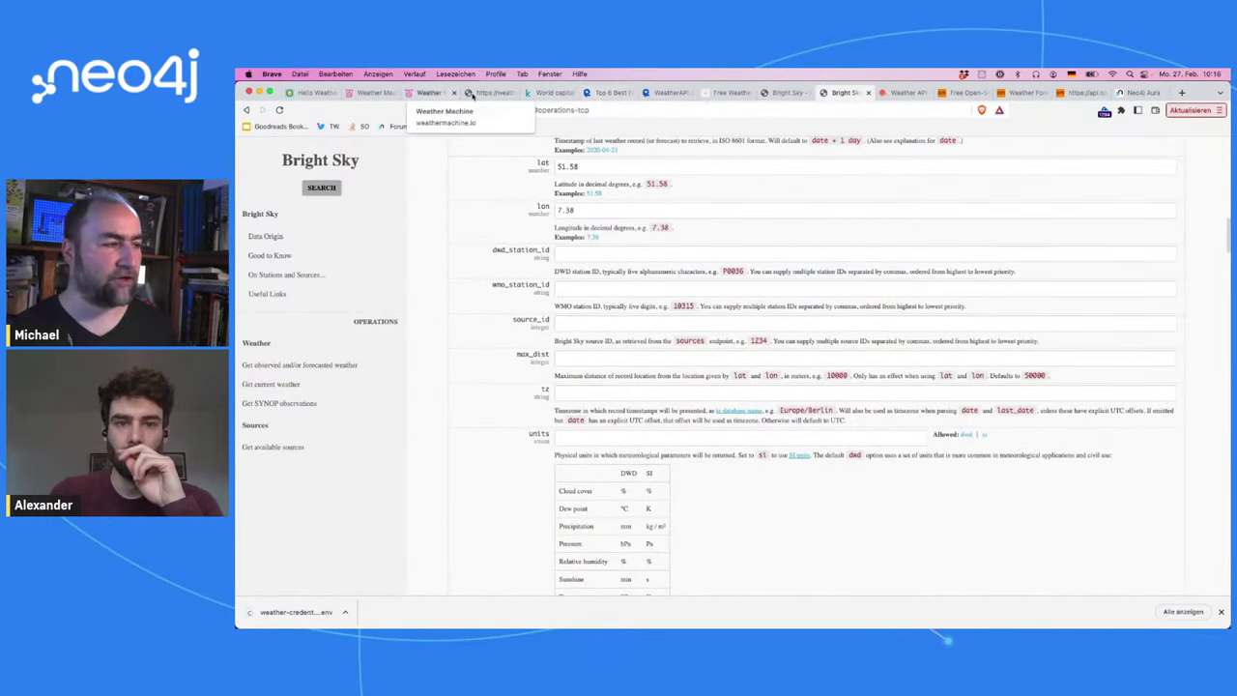
Step: Check Weather Machine's OpenWeather page and sources list, then return to Open-Meteo's home page
left_click(368, 93)
left_click(421, 94)
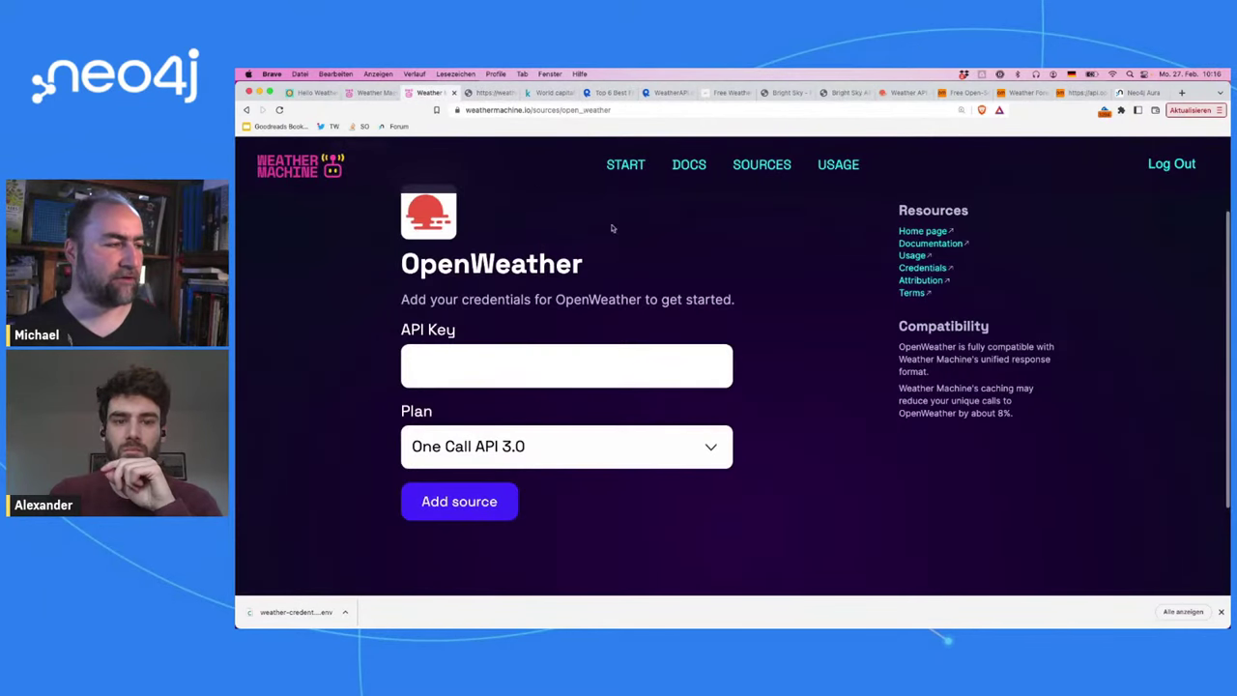
left_click(247, 109)
scroll(836, 262, "down", 1)
scroll(837, 262, "down", 3)
scroll(837, 262, "up", 6)
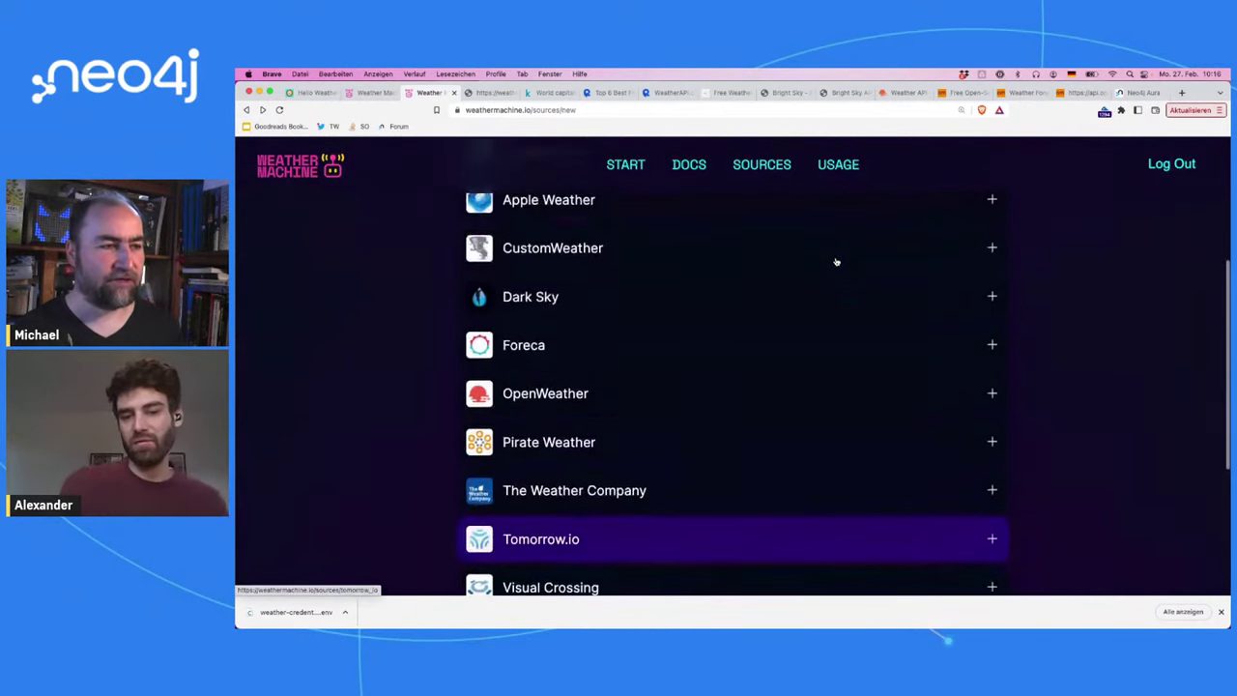
left_click(841, 92)
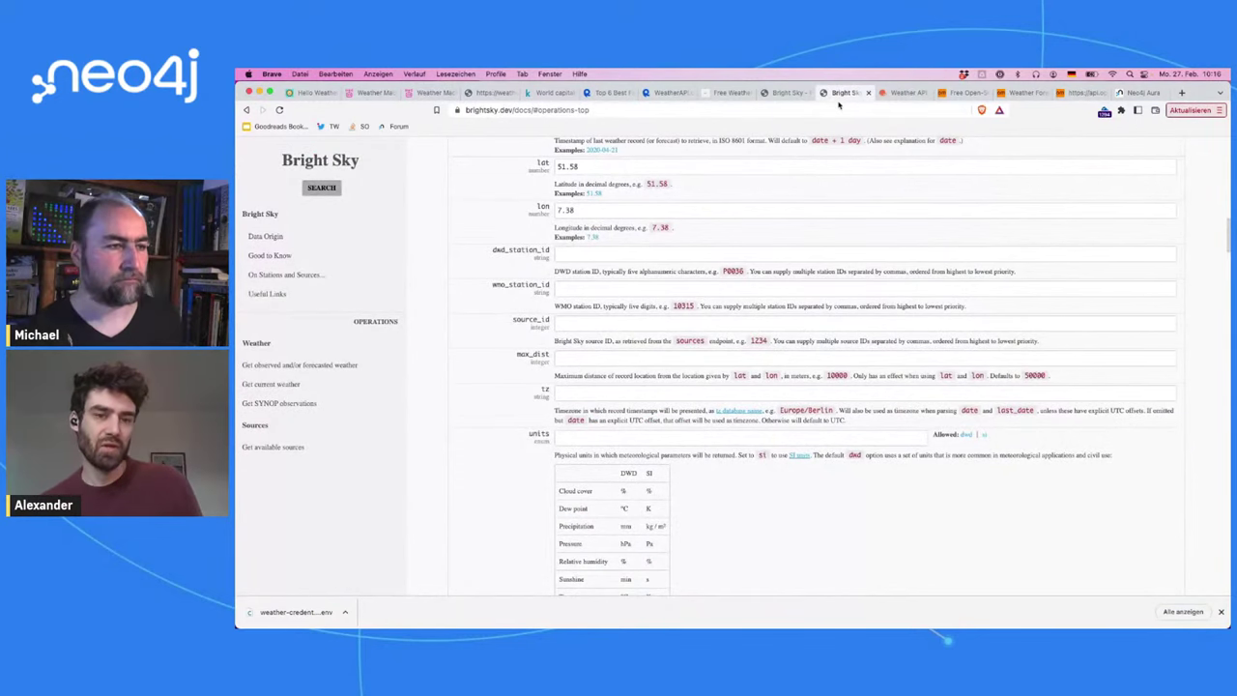
left_click(970, 91)
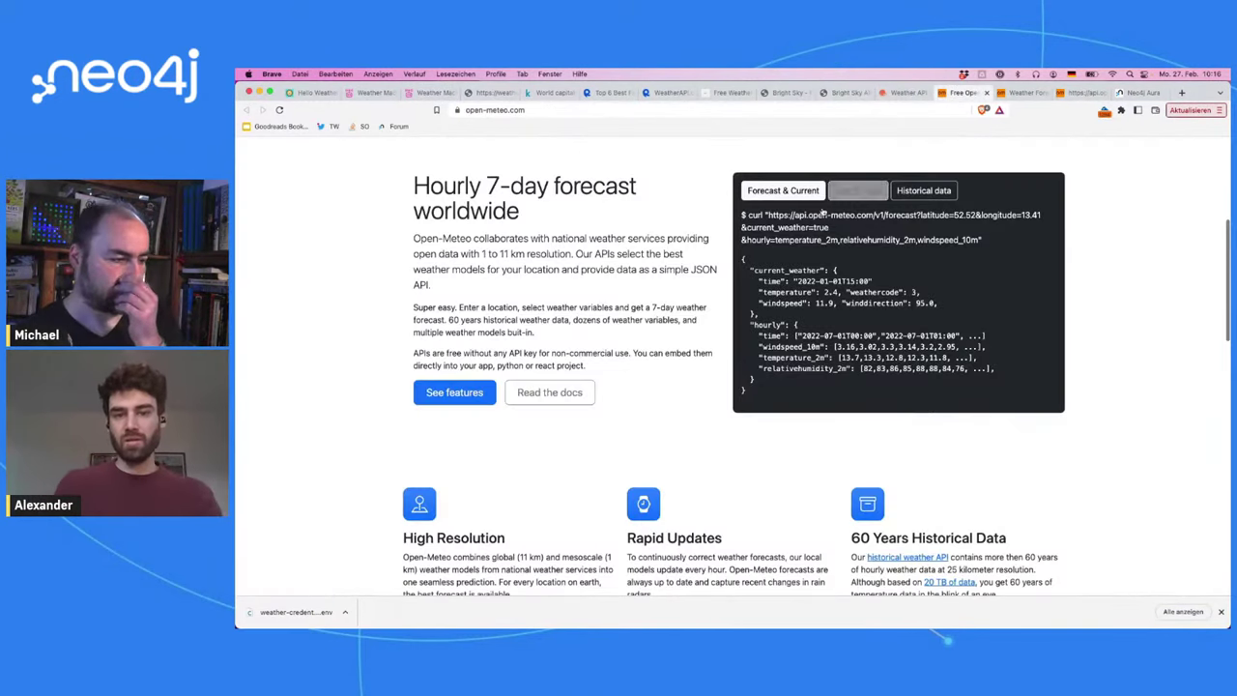
Step: Open the Weather Forecast API docs and return to its coordinates section (52.52, 13.41)
left_click(1026, 94)
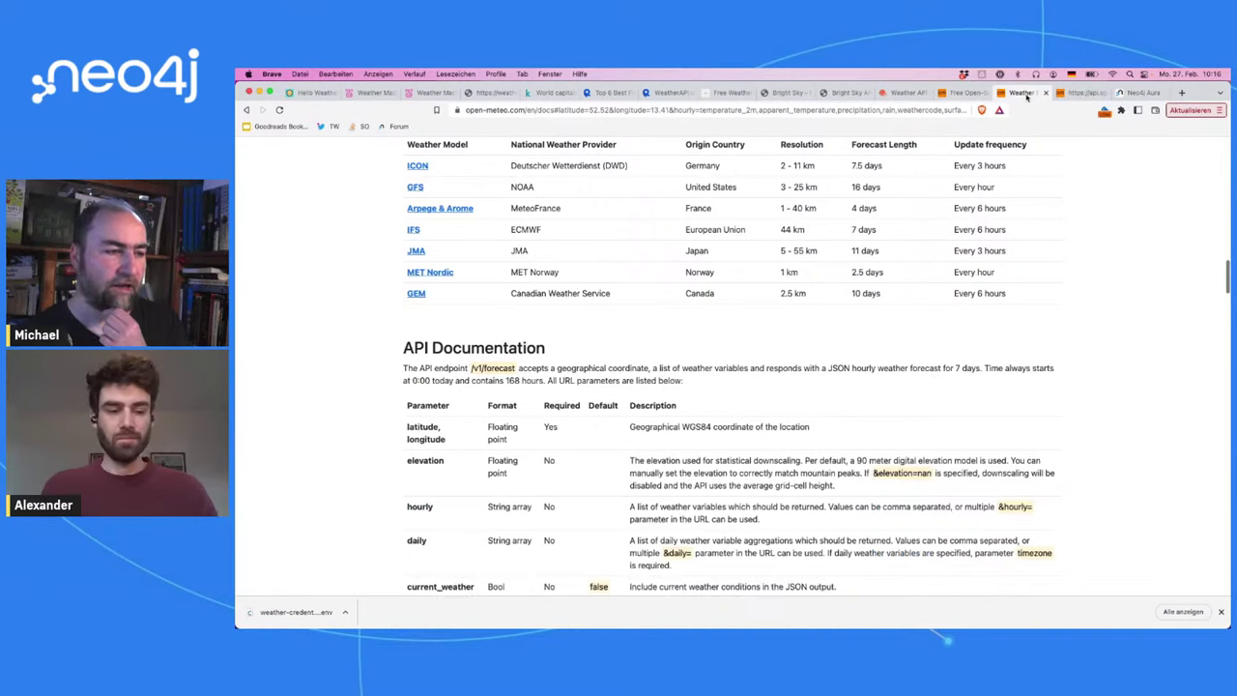
scroll(1058, 230, "up", 15)
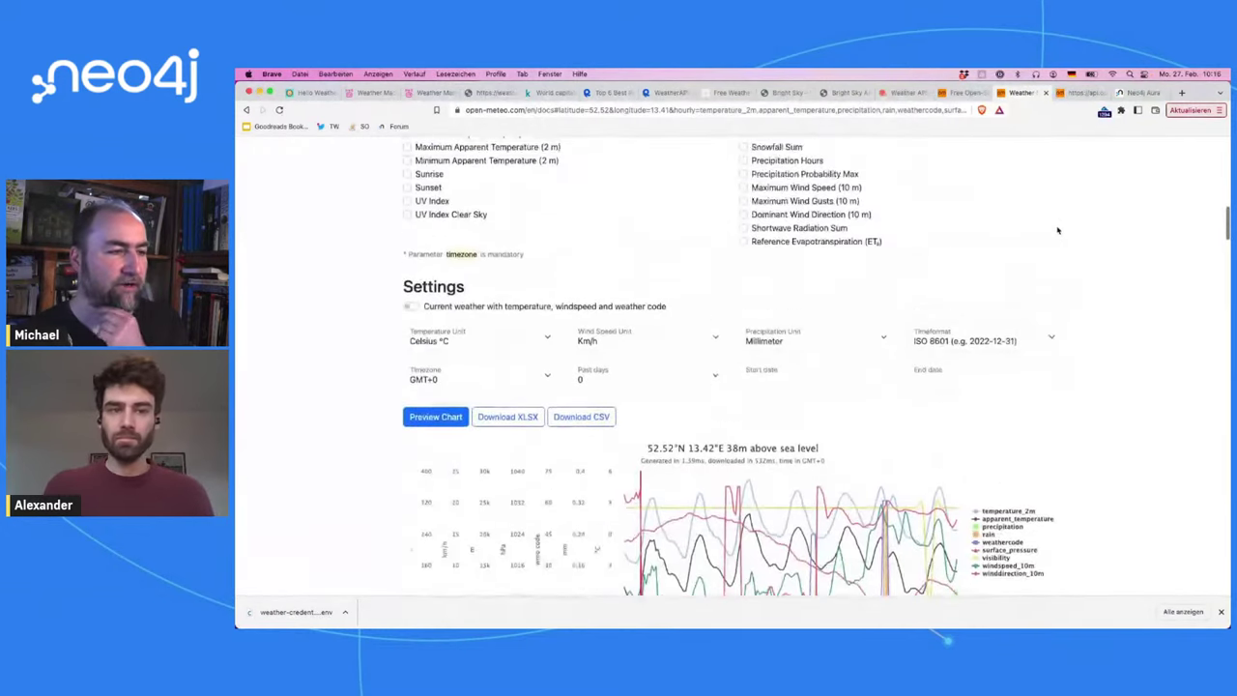
scroll(1058, 230, "up", 10)
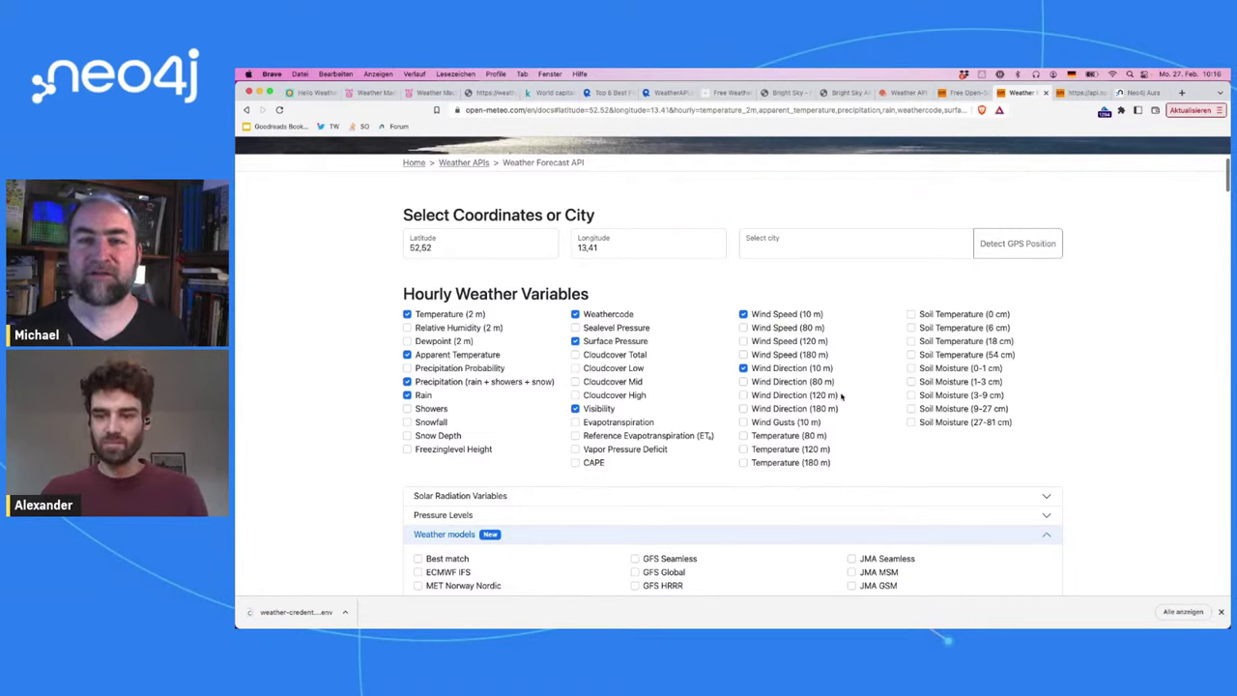
Step: Expand Solar Radiation and Pressure Levels, viewing Cloudcover, Relative Humidity, Dewpoint and Wind Speed options
scroll(841, 395, "down", 4)
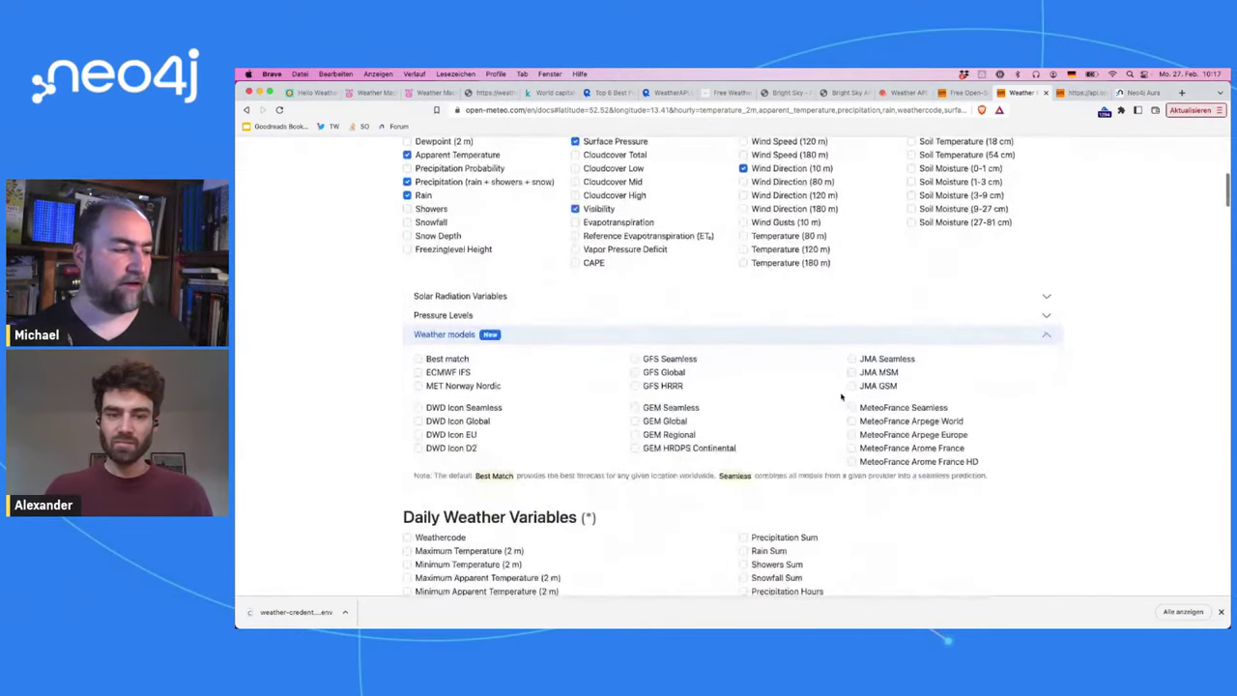
left_click(1049, 290)
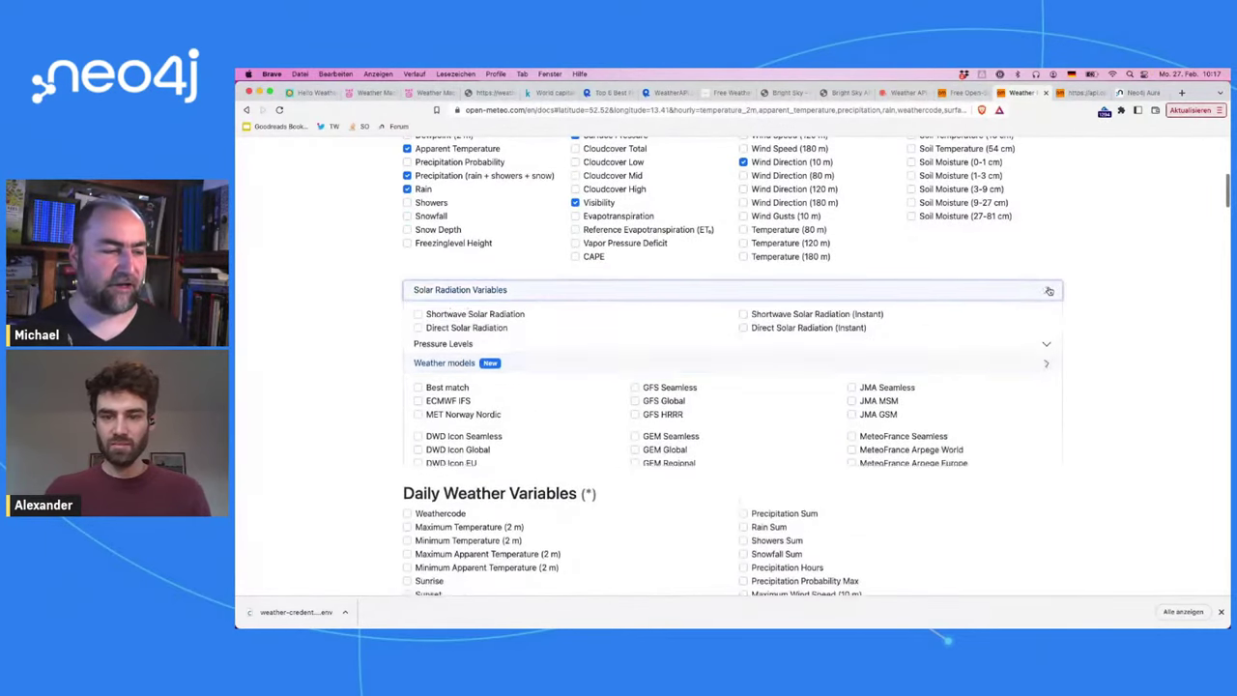
left_click(1045, 404)
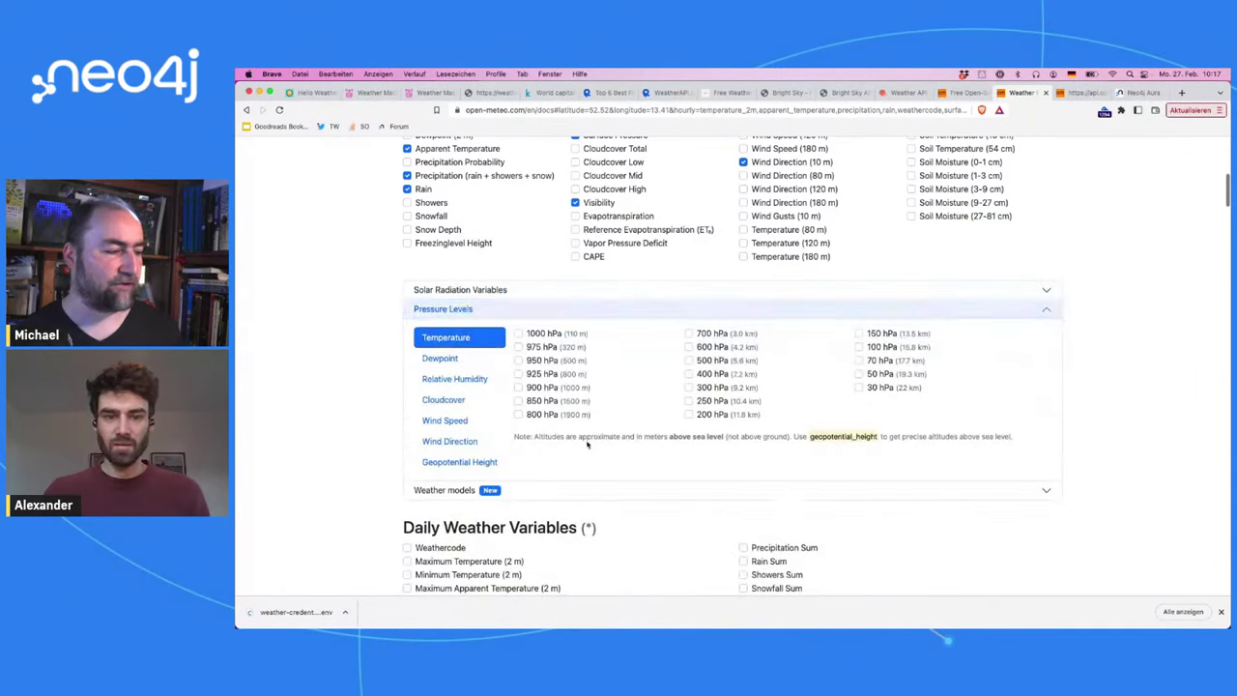
left_click(449, 400)
left_click(443, 379)
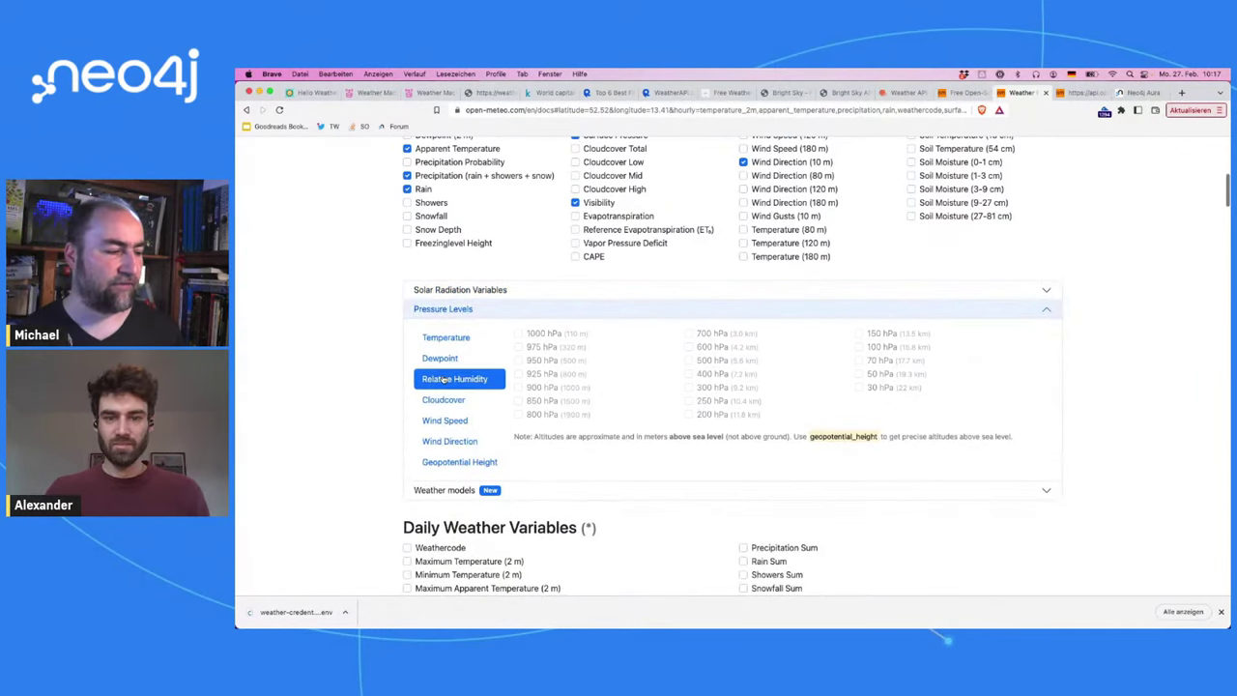
left_click(440, 358)
left_click(443, 418)
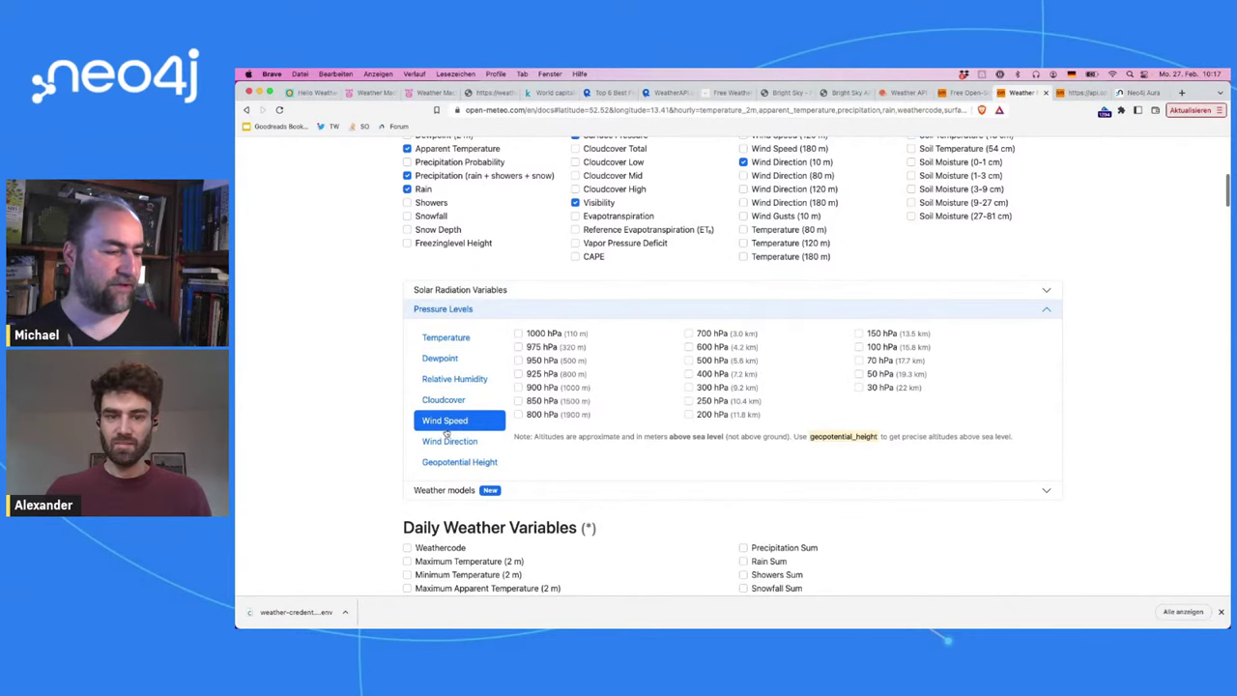
Step: Expand the Weather models list and review the preview chart and API URL below
scroll(531, 406, "down", 2)
left_click(643, 383)
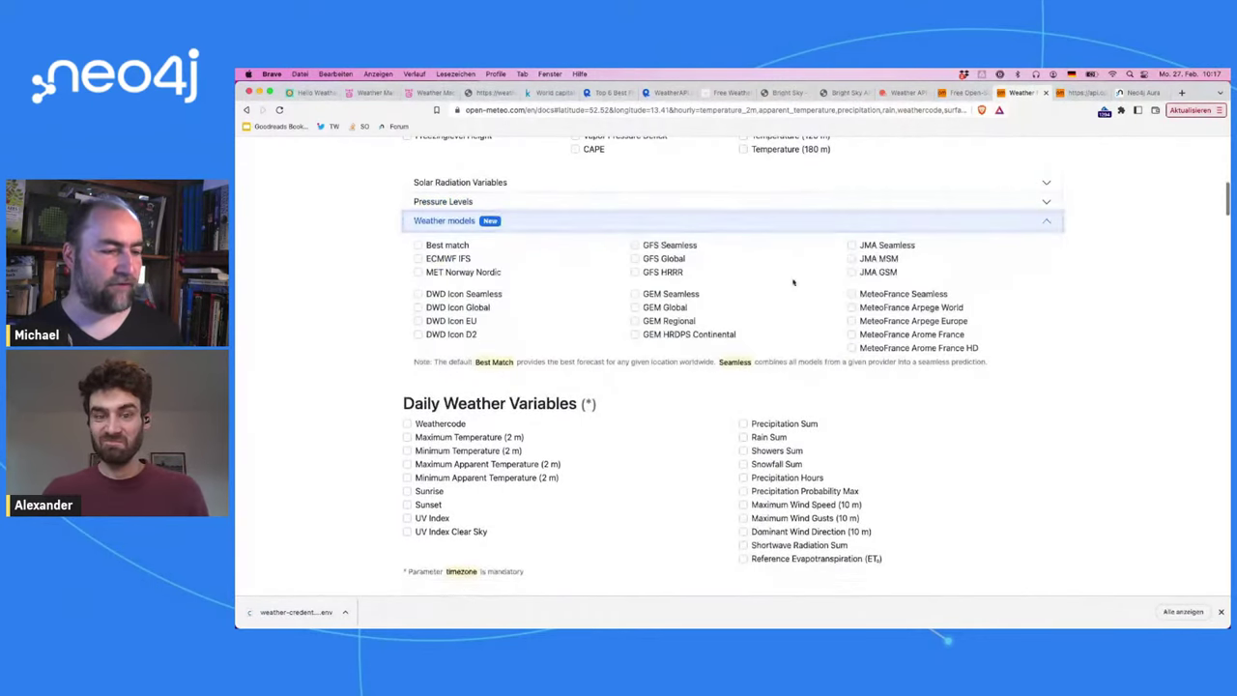
scroll(1005, 285, "down", 1)
scroll(1004, 282, "down", 2)
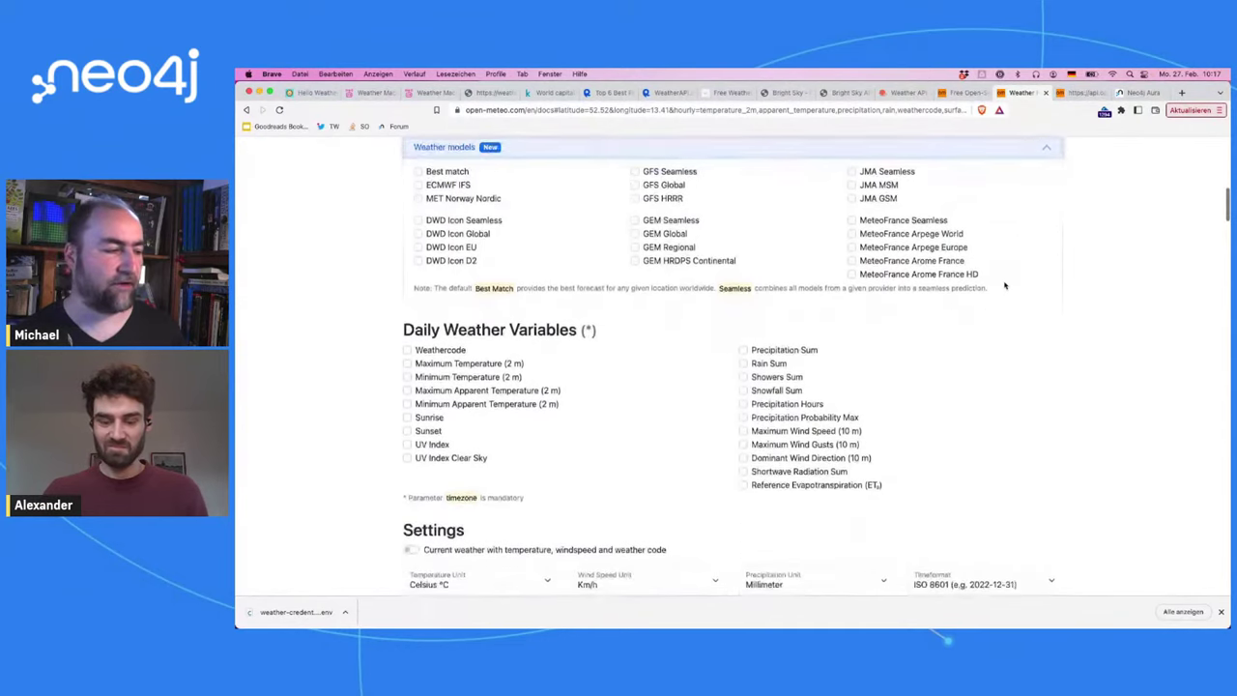
scroll(679, 409, "down", 5)
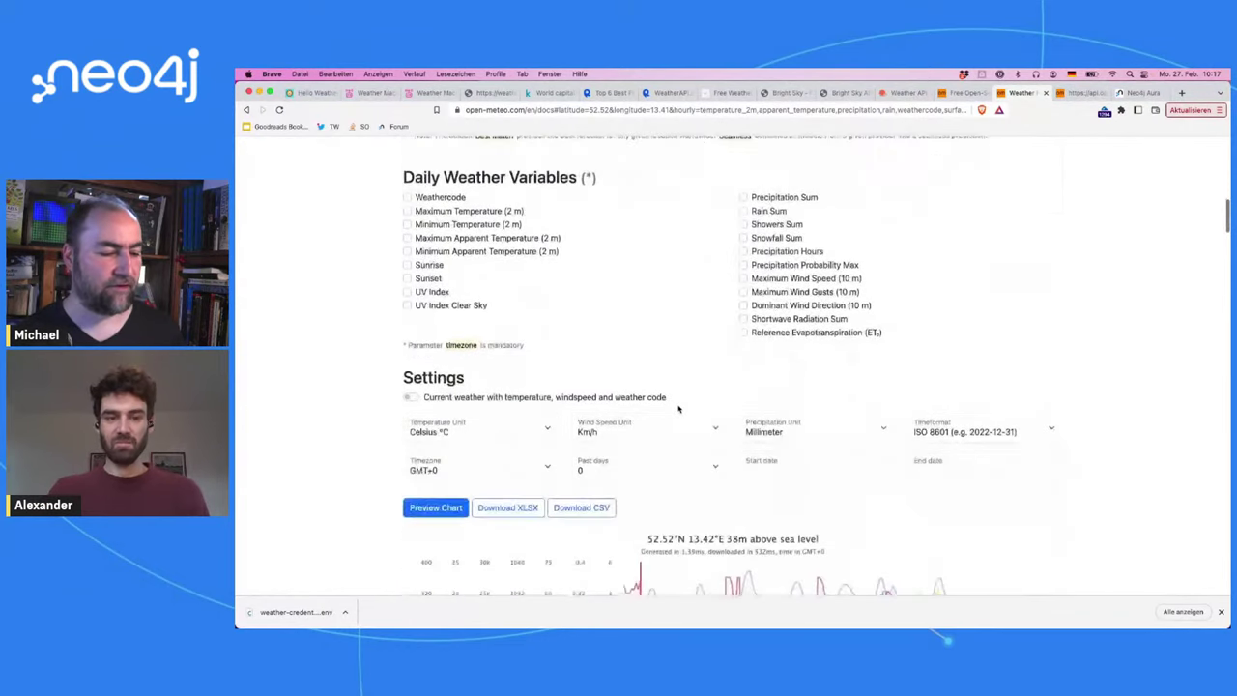
scroll(794, 430, "down", 2)
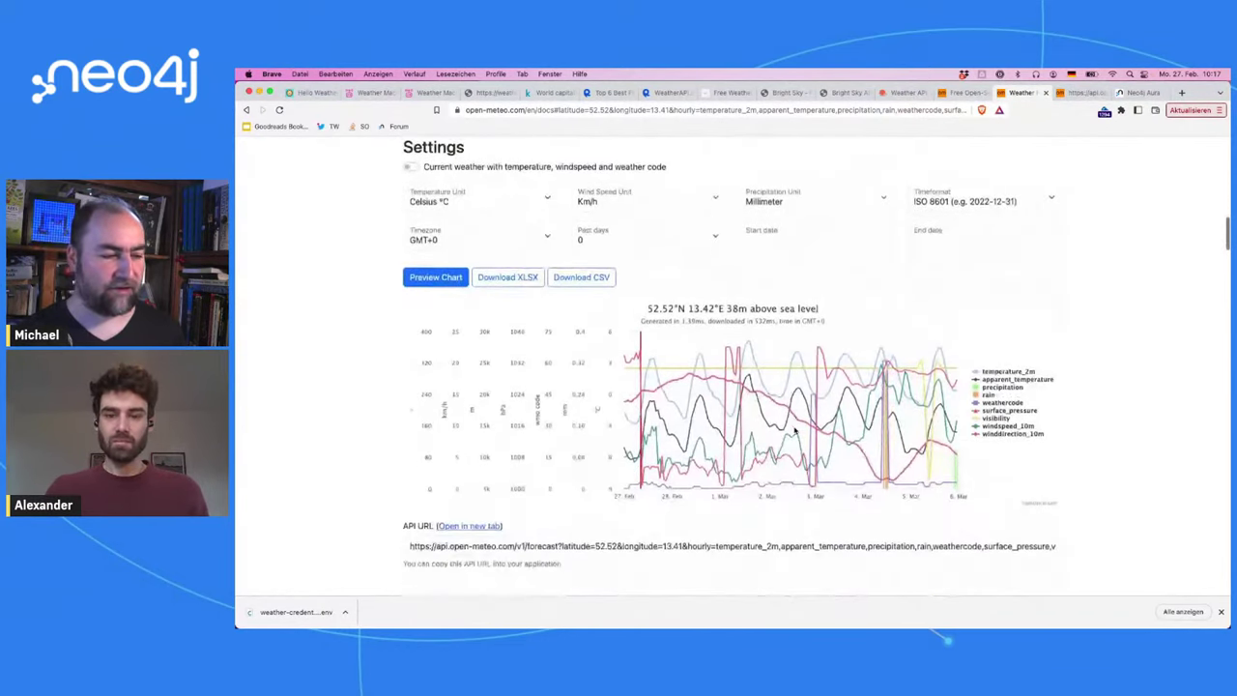
mouse_move(921, 380)
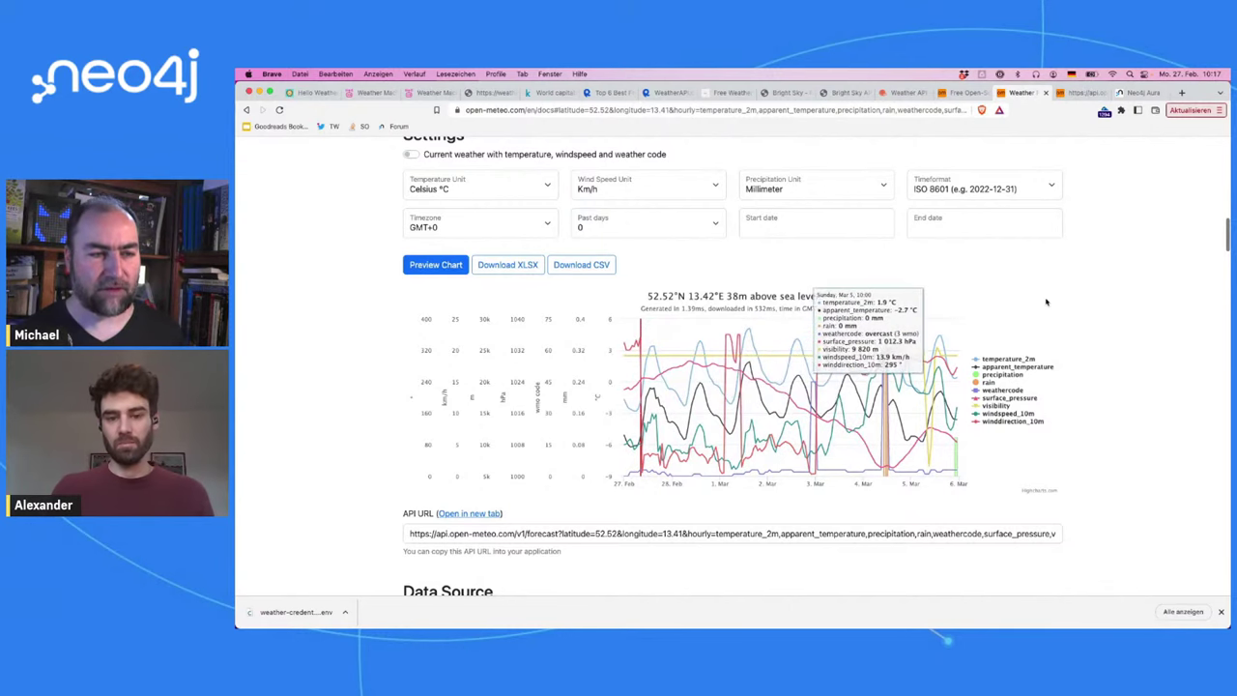
scroll(1005, 308, "up", 15)
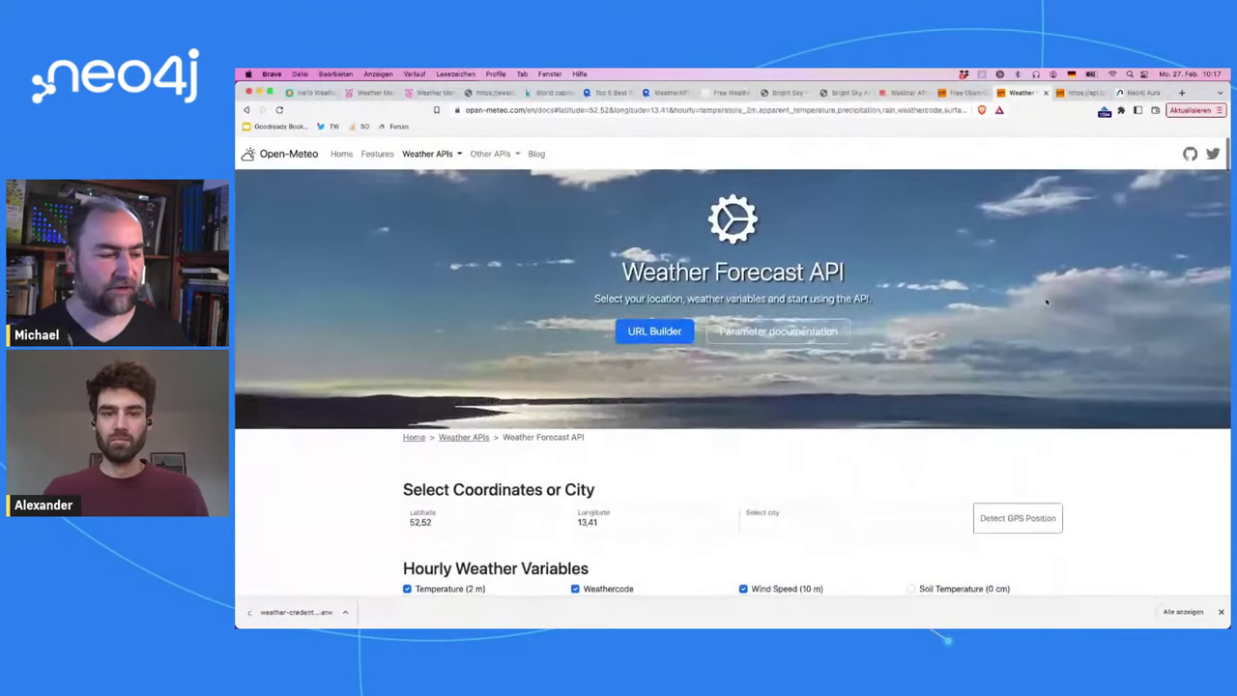
Step: Scroll through the Open-Meteo forecast form to review its options
scroll(1046, 303, "down", 5)
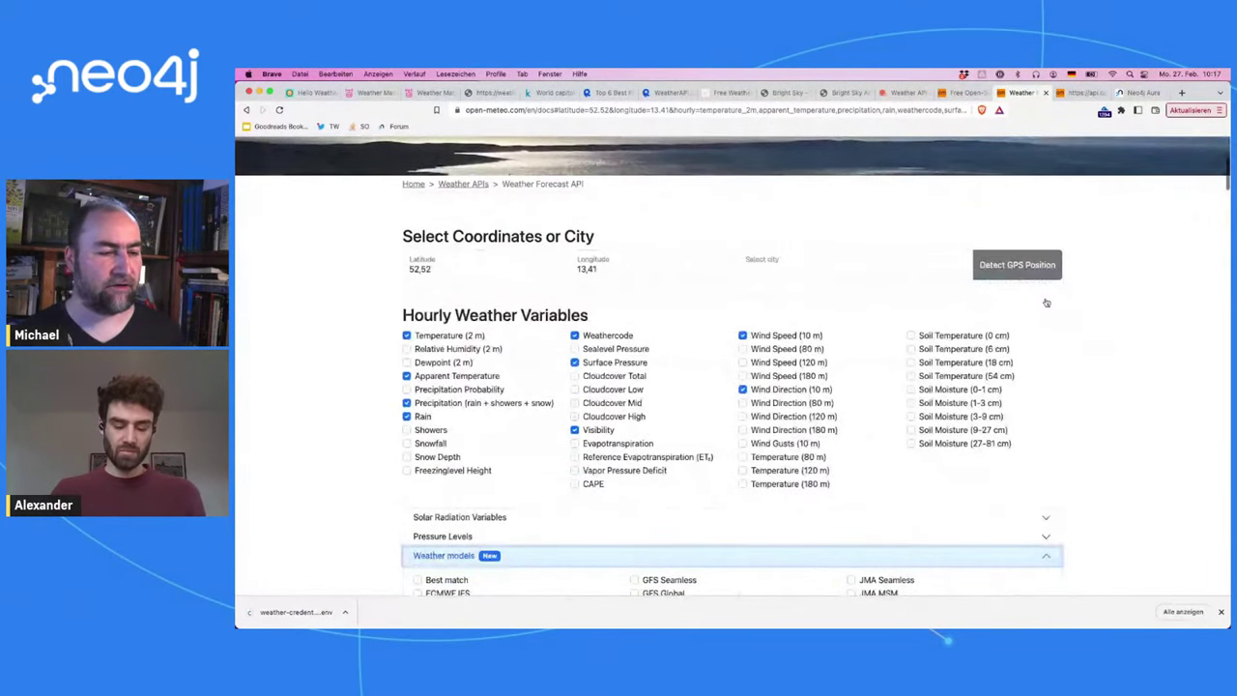
scroll(1046, 303, "down", 1)
scroll(1046, 303, "down", 6)
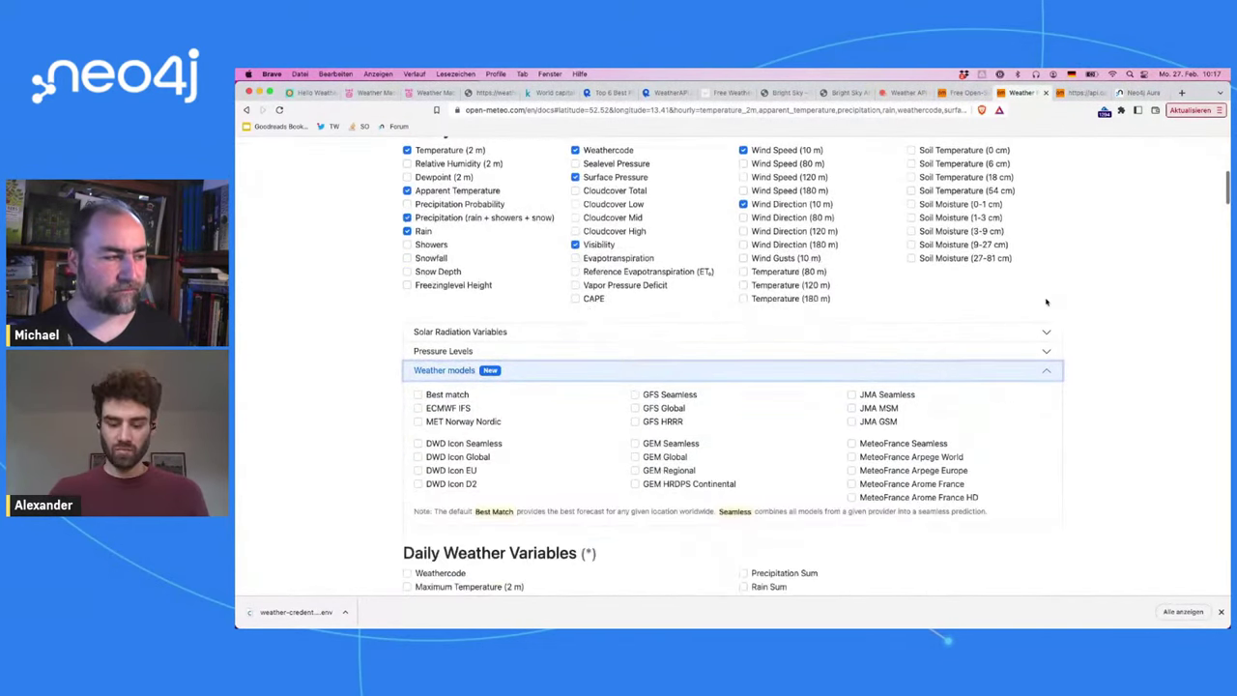
scroll(1046, 302, "up", 3)
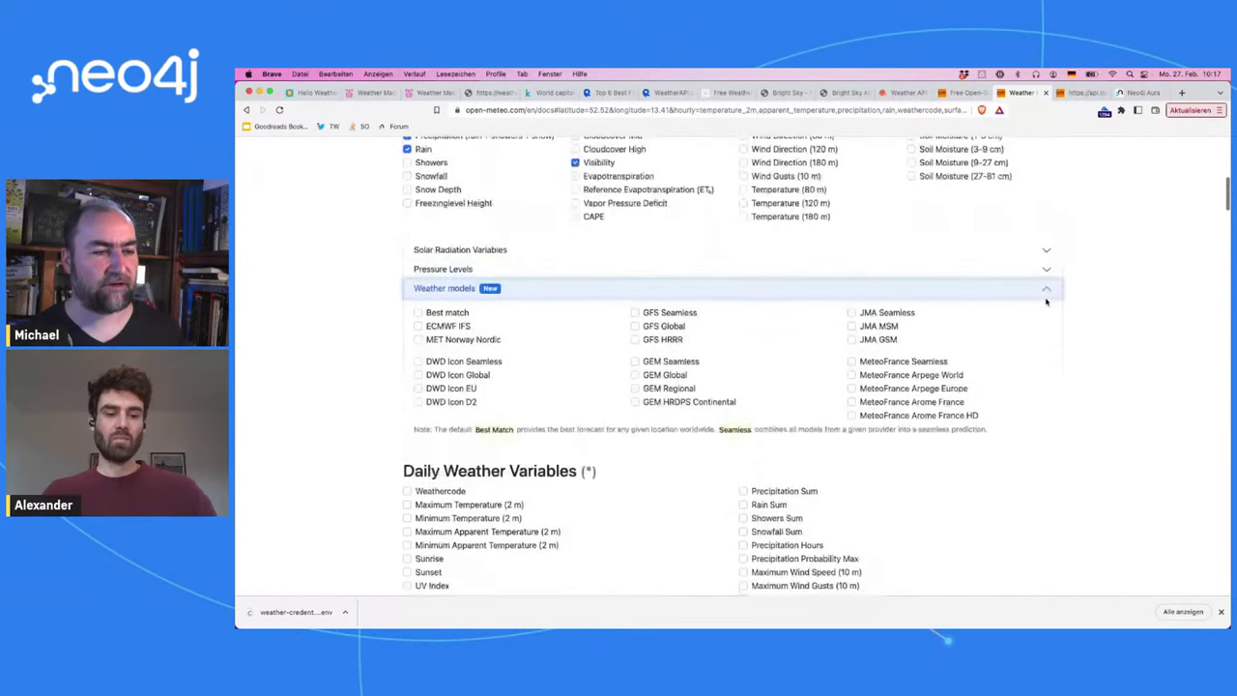
scroll(1046, 303, "up", 4)
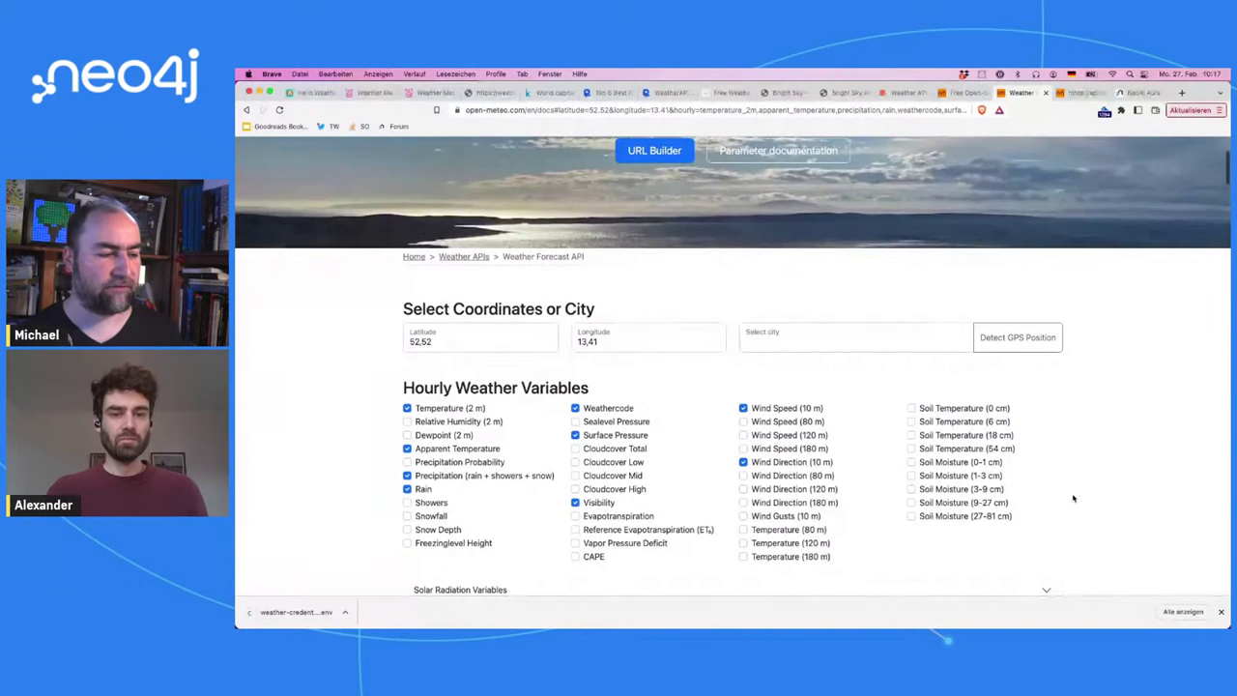
scroll(1089, 468, "down", 3)
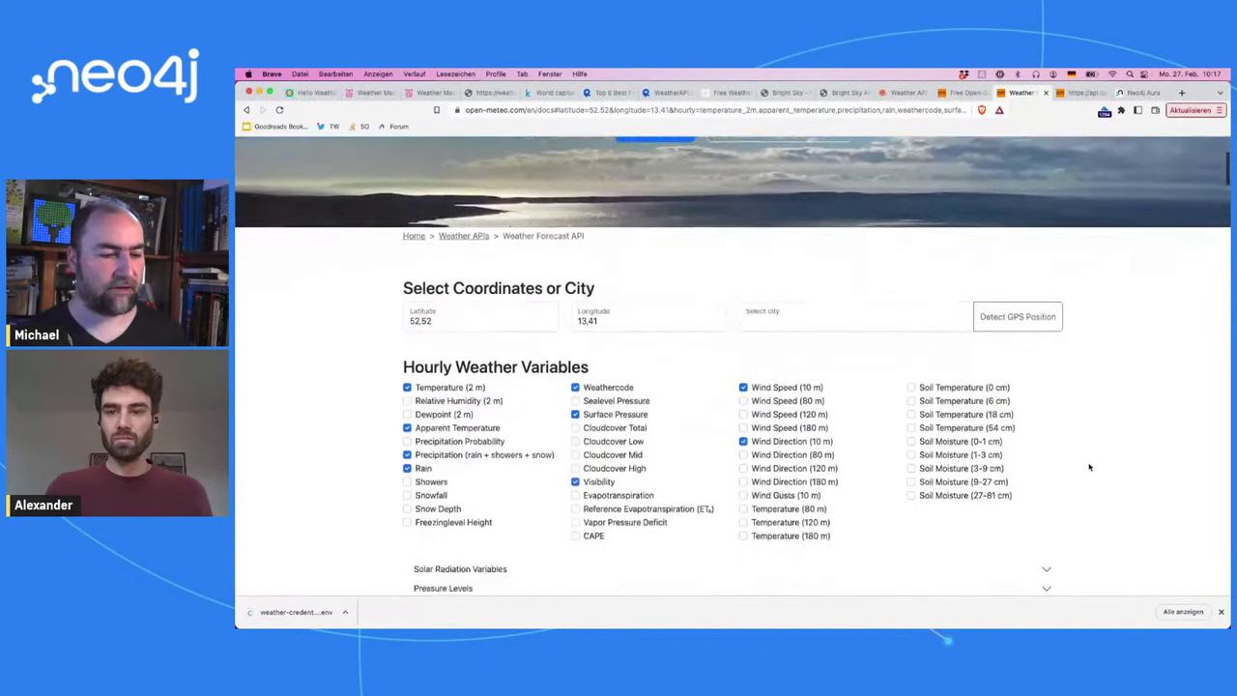
scroll(1089, 468, "down", 4)
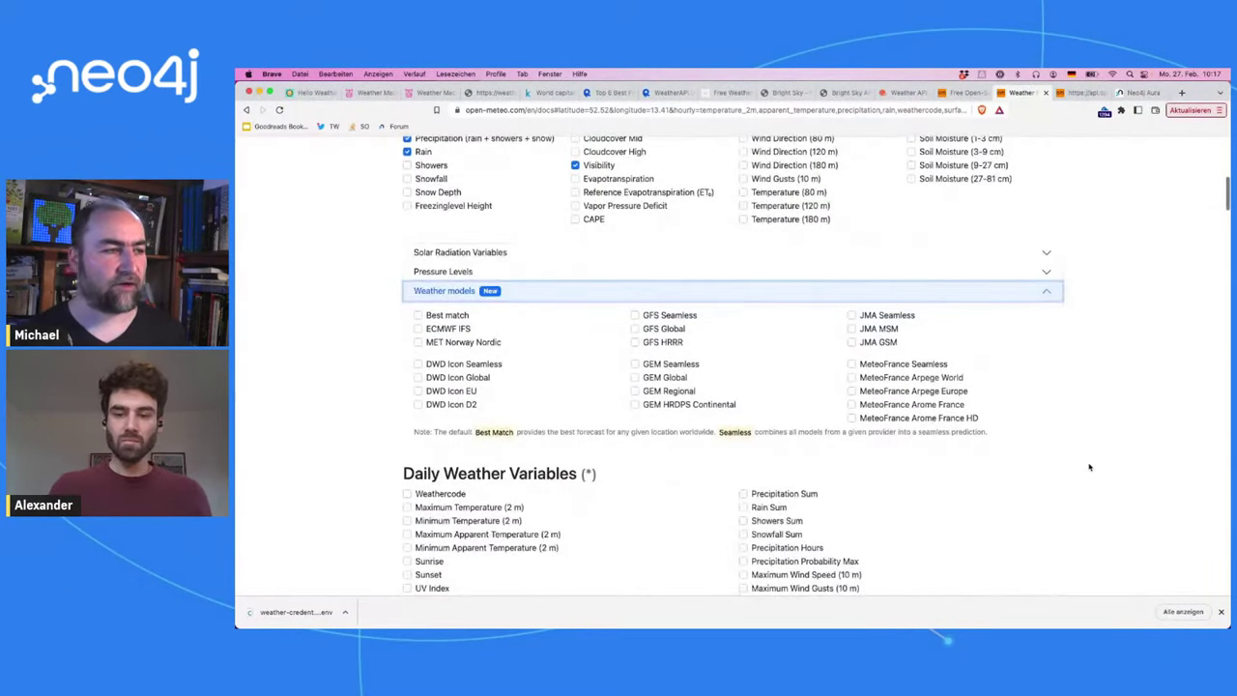
scroll(1089, 468, "up", 4)
scroll(1089, 468, "up", 5)
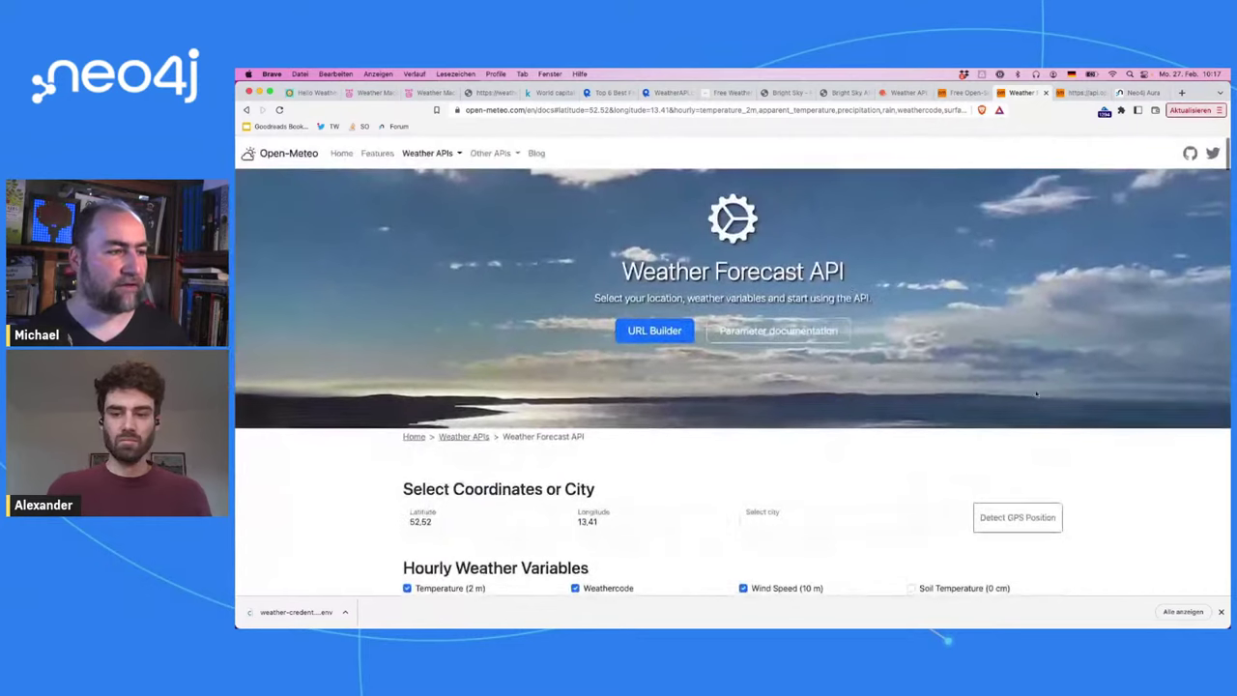
Step: Inspect the latitude in the request URL and return to the Weather Machine Chicago JSON
left_click(593, 109)
double_click(620, 109)
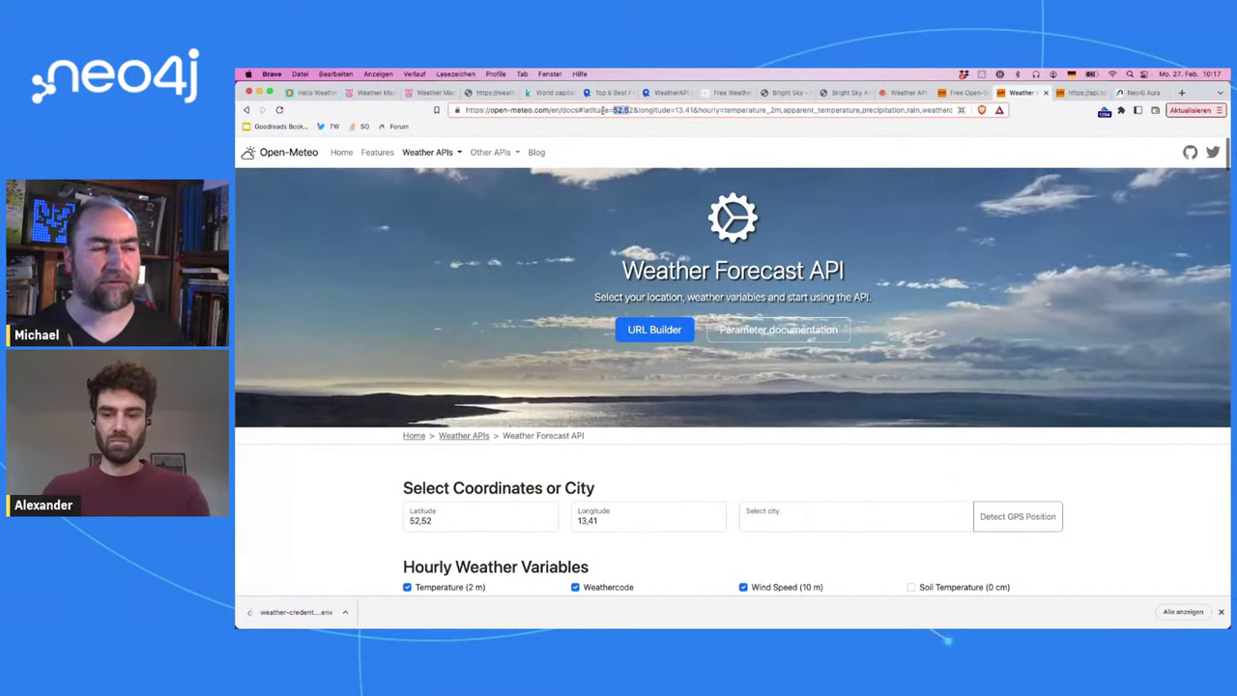
left_click(718, 199)
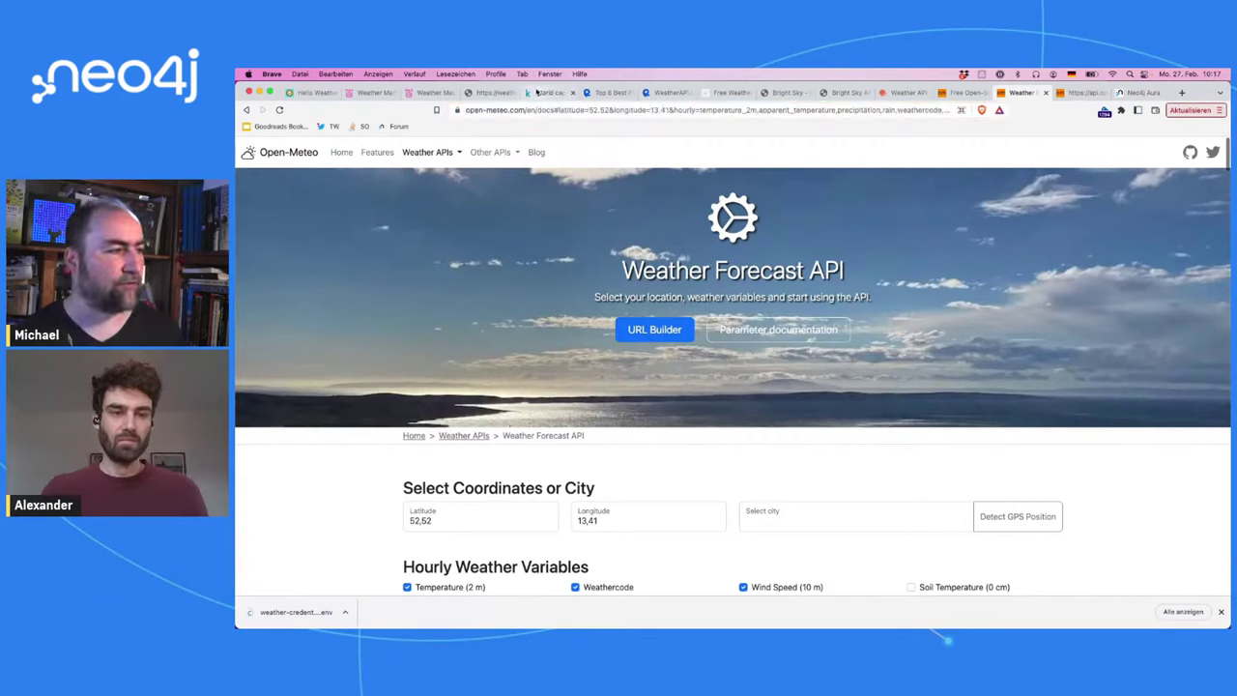
left_click(493, 93)
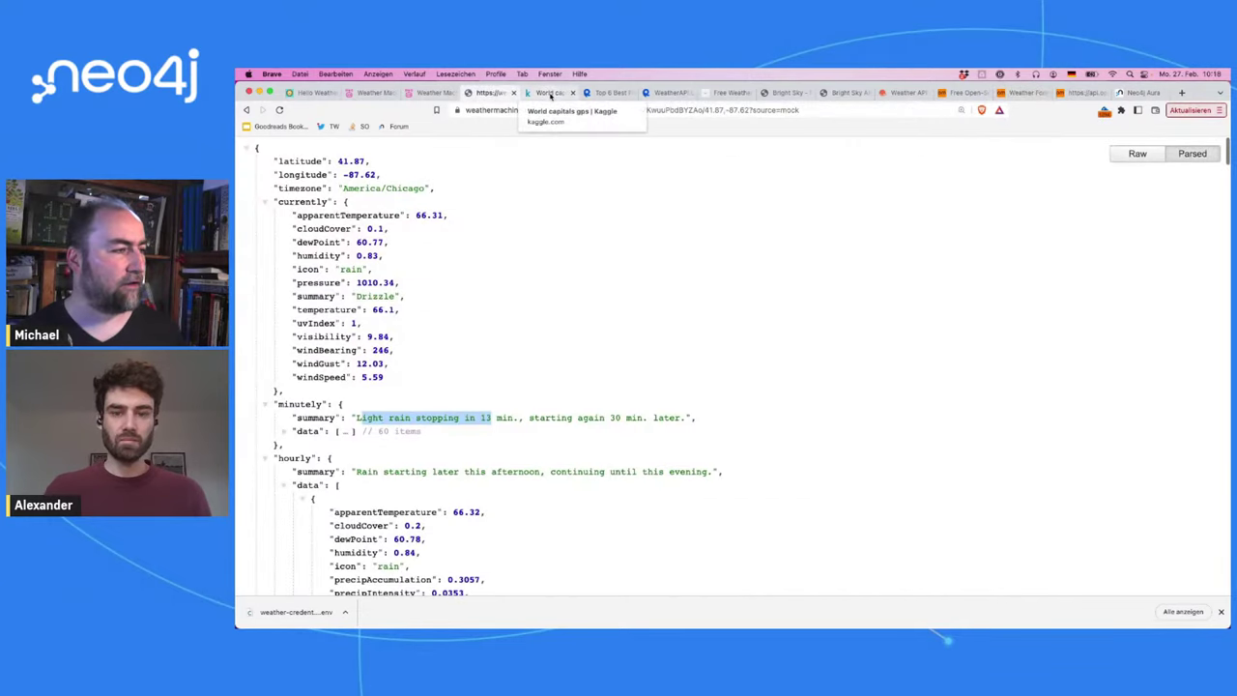
Step: Review the World capitals gps concap.csv preview table on Kaggle, then return to the Aura Weather page
left_click(550, 93)
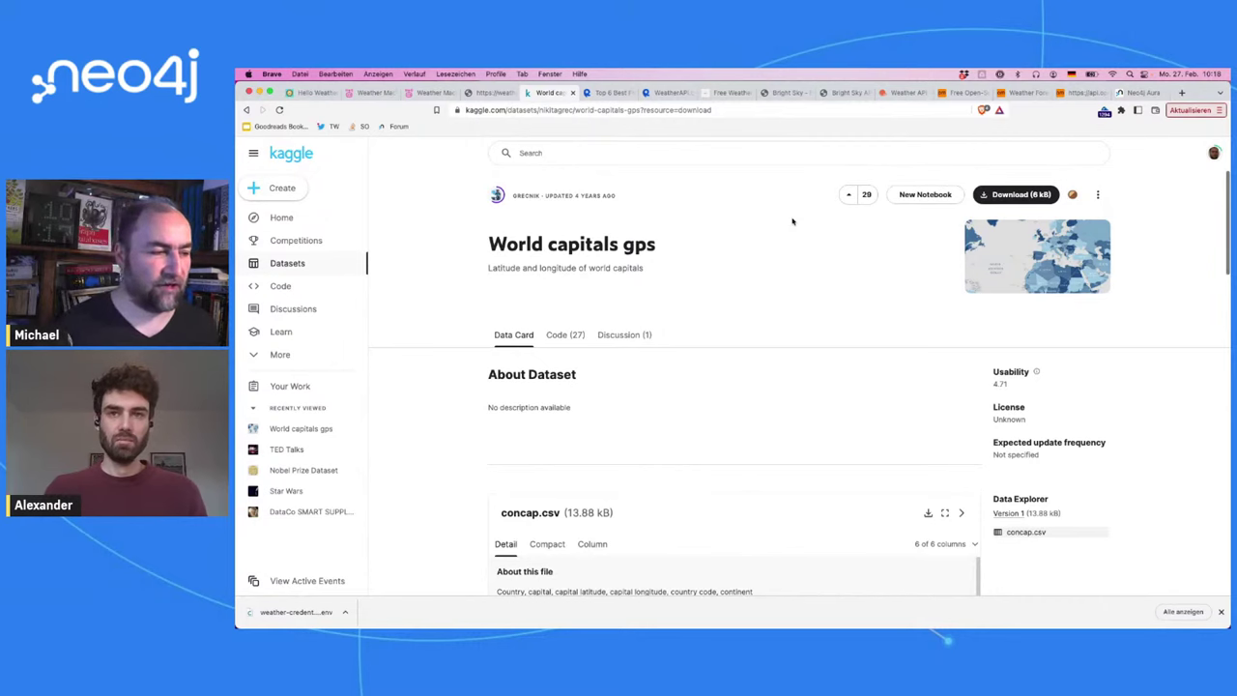
scroll(792, 222, "down", 2)
scroll(793, 222, "down", 5)
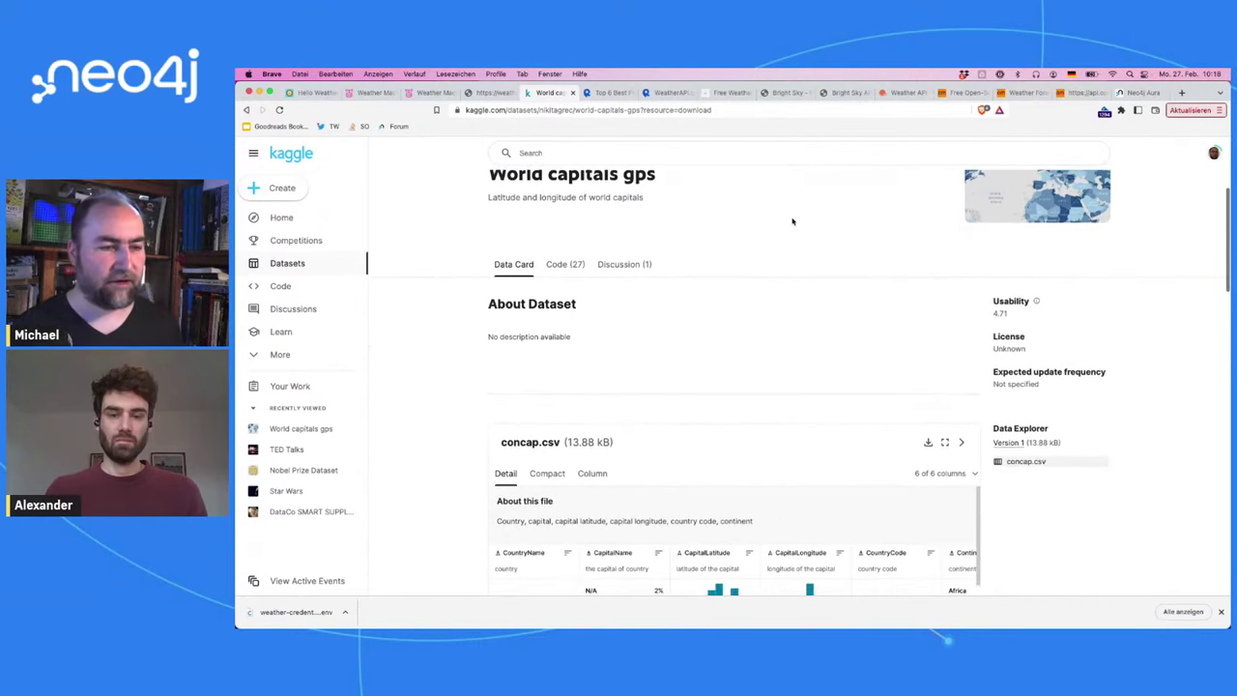
scroll(792, 221, "up", 3)
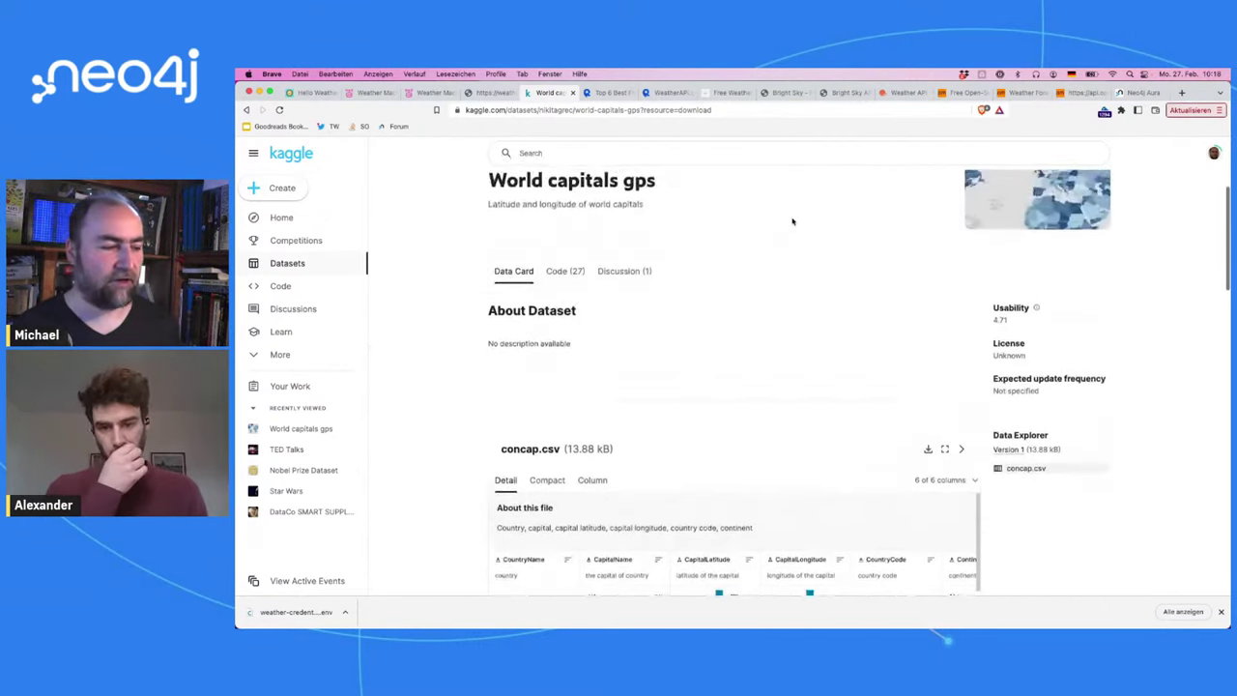
scroll(792, 222, "down", 6)
scroll(792, 221, "down", 3)
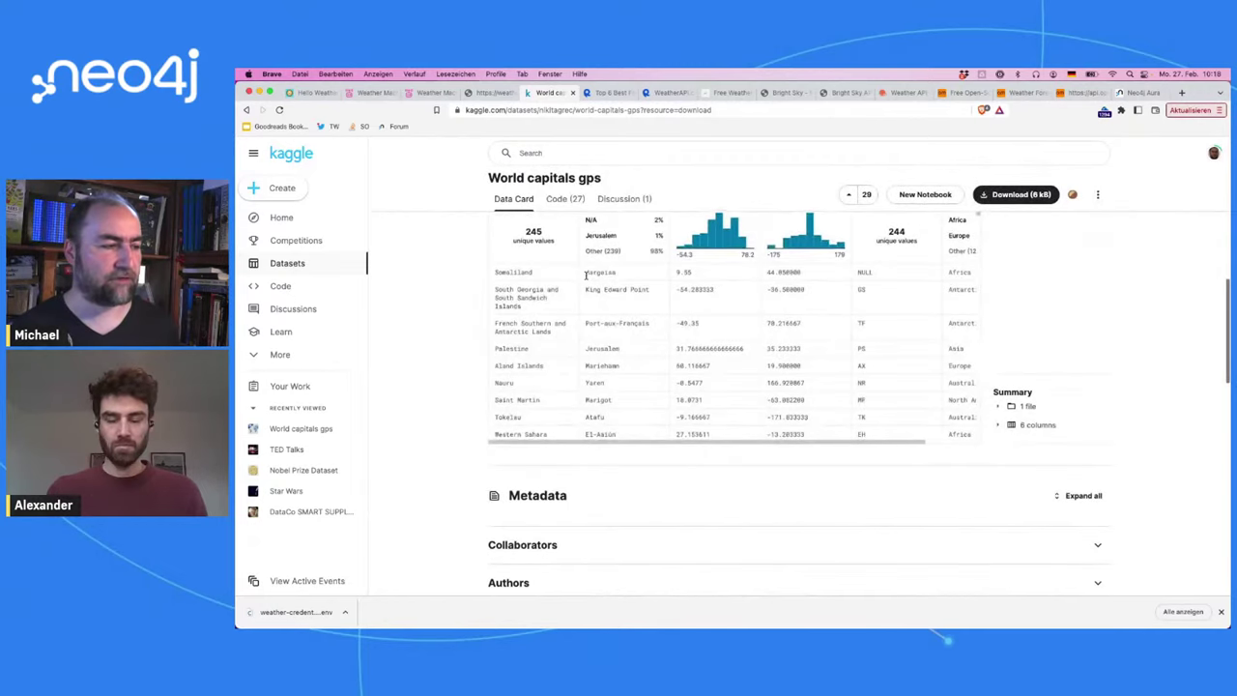
scroll(580, 232, "up", 2)
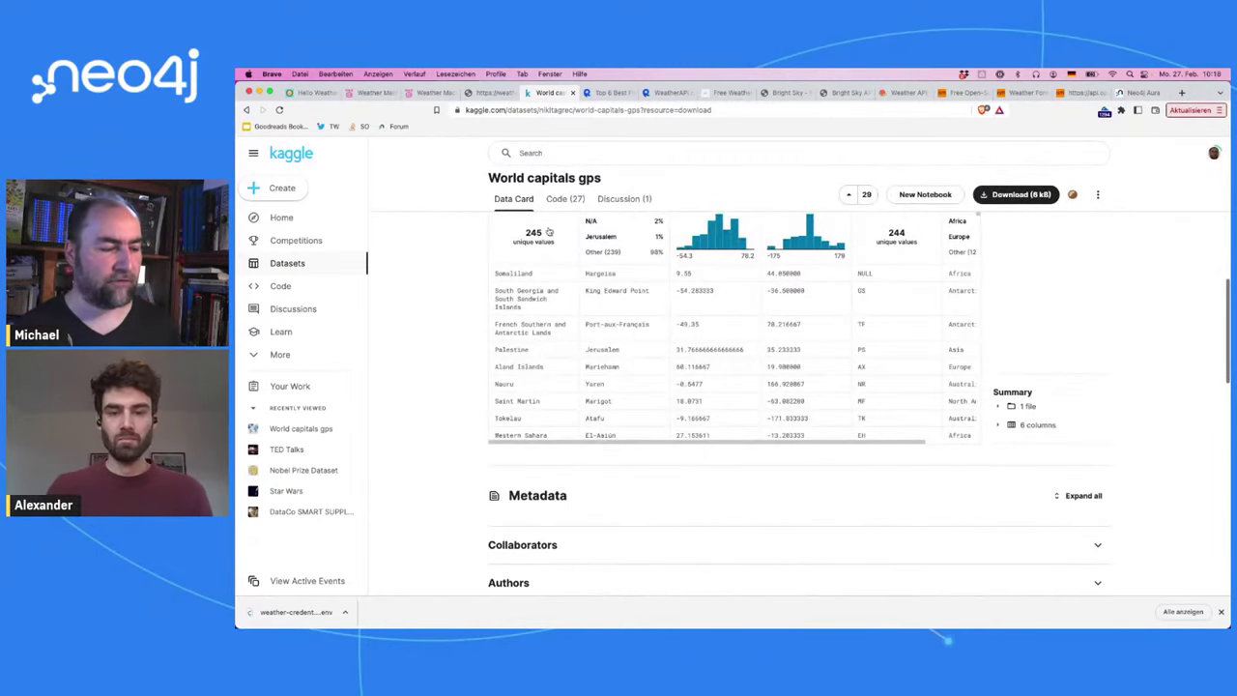
scroll(632, 292, "right", 2)
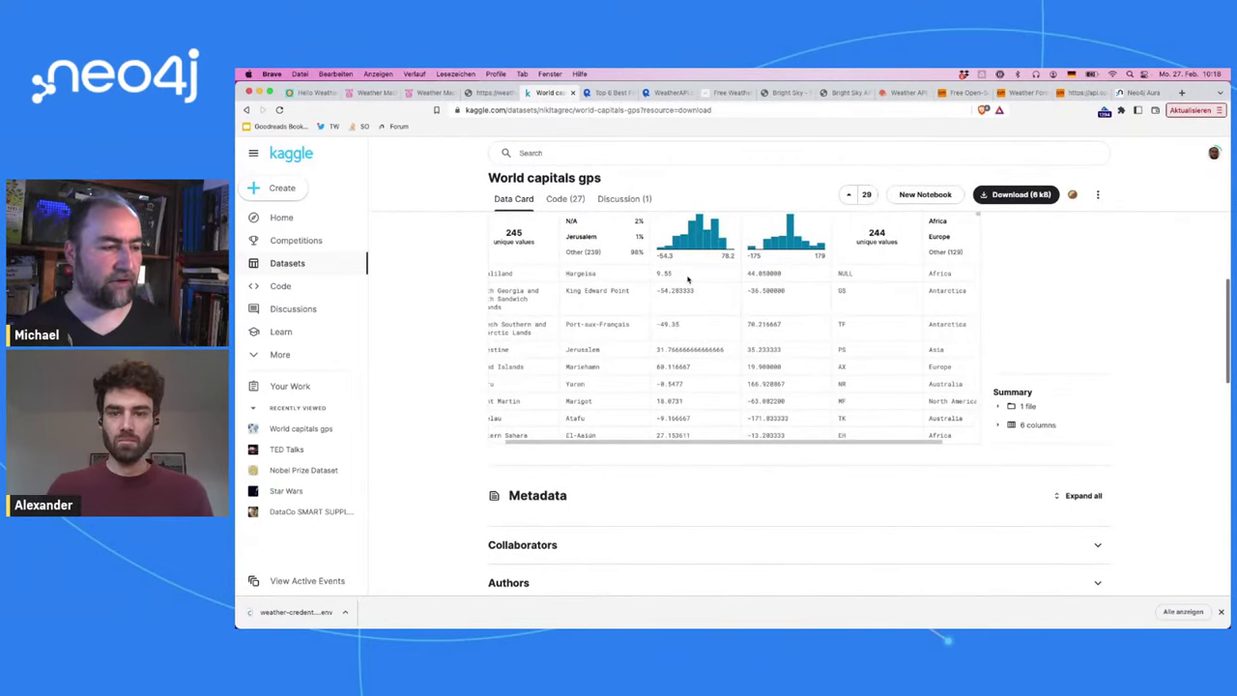
scroll(730, 267, "right", 3)
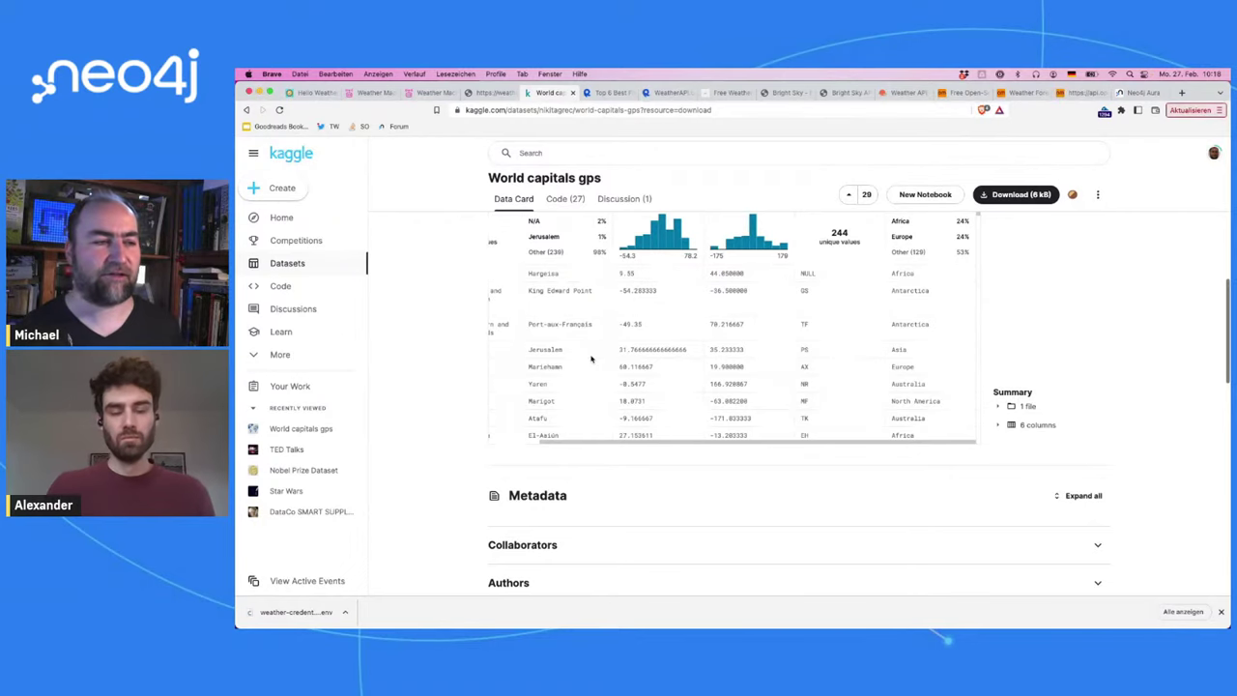
scroll(592, 360, "left", 3)
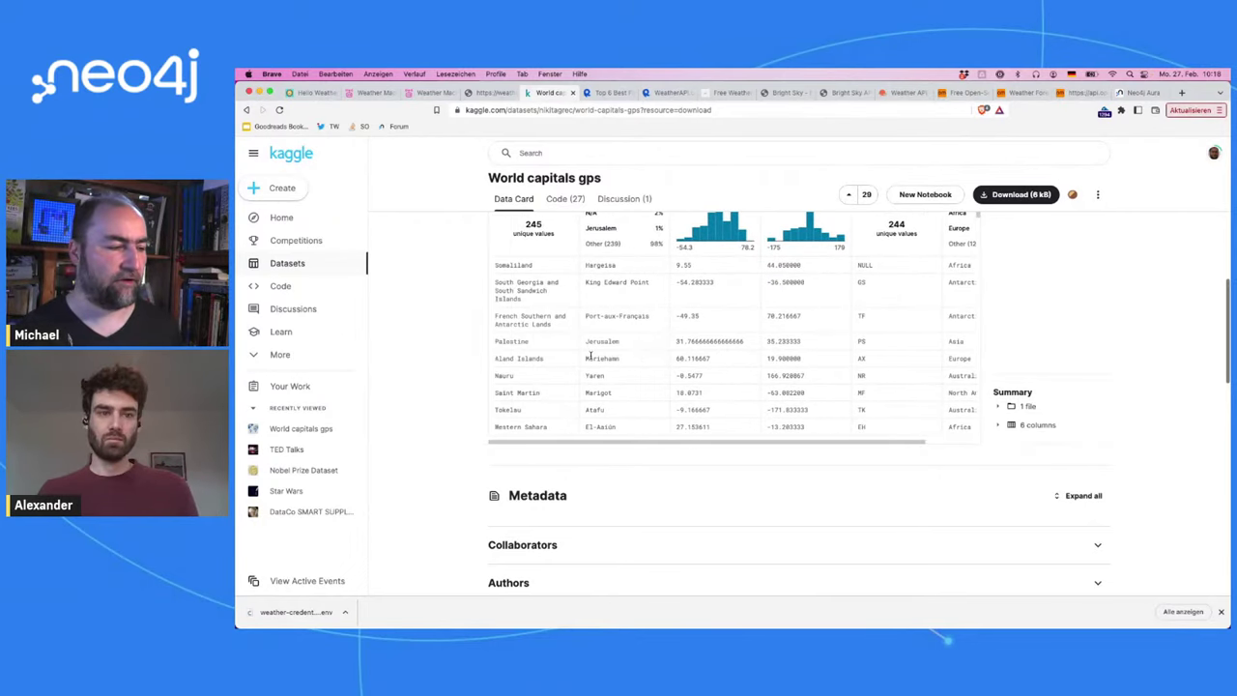
scroll(590, 356, "down", 3)
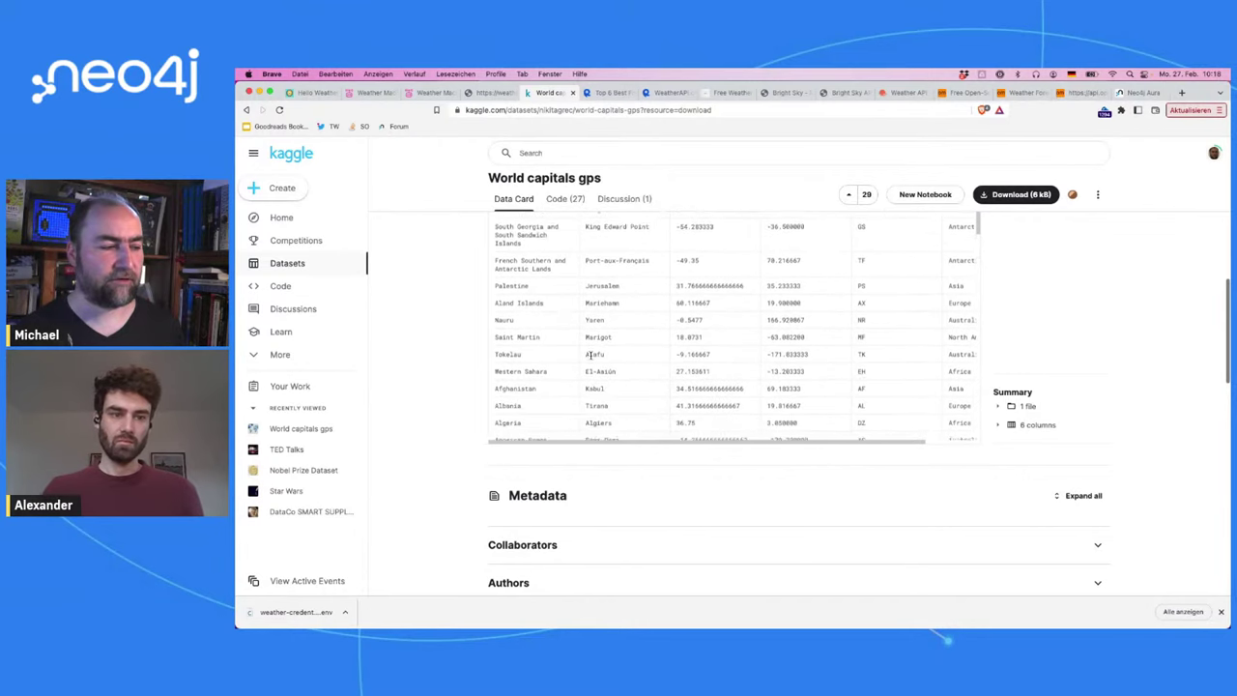
scroll(592, 358, "down", 1)
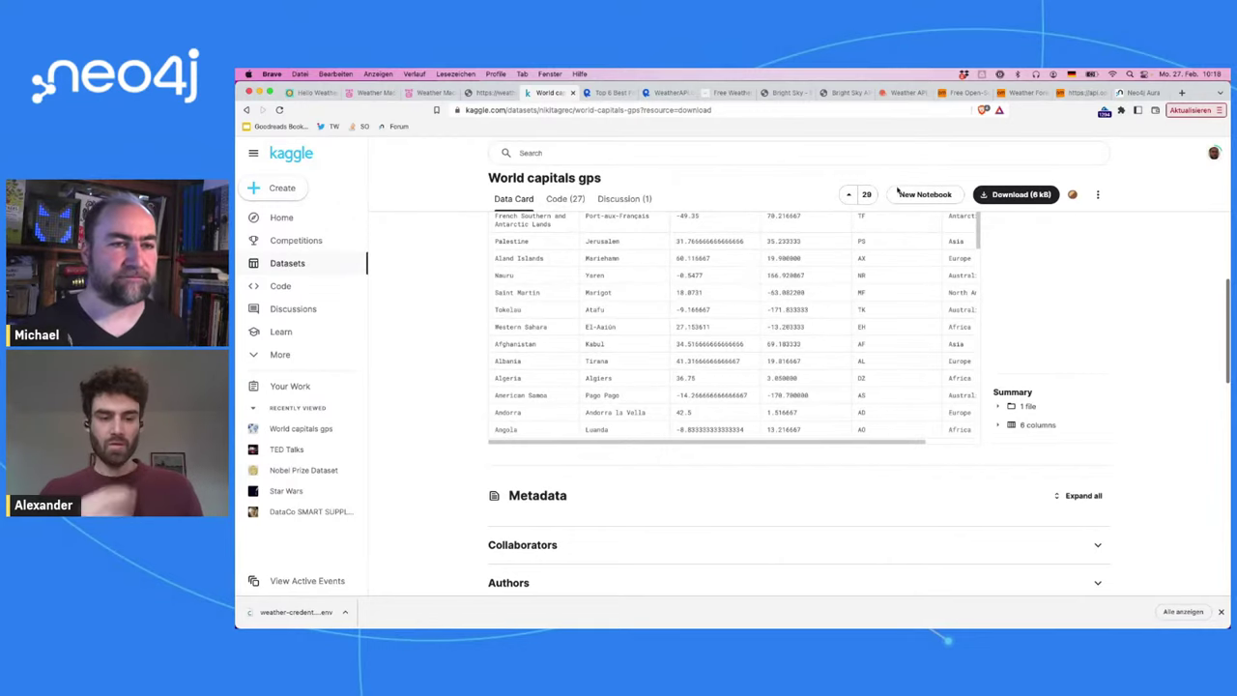
left_click(1124, 94)
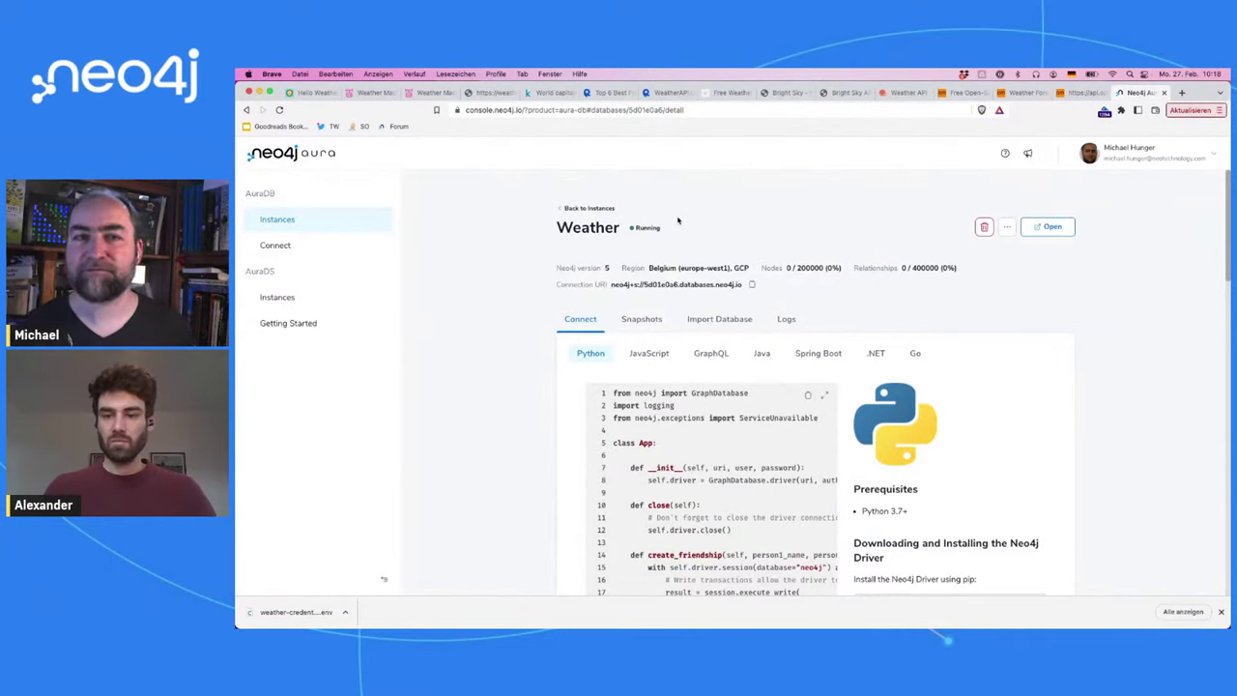
Step: Zoom the Aura Weather instance page to 125%, then back down to 110%
key("super+plus")
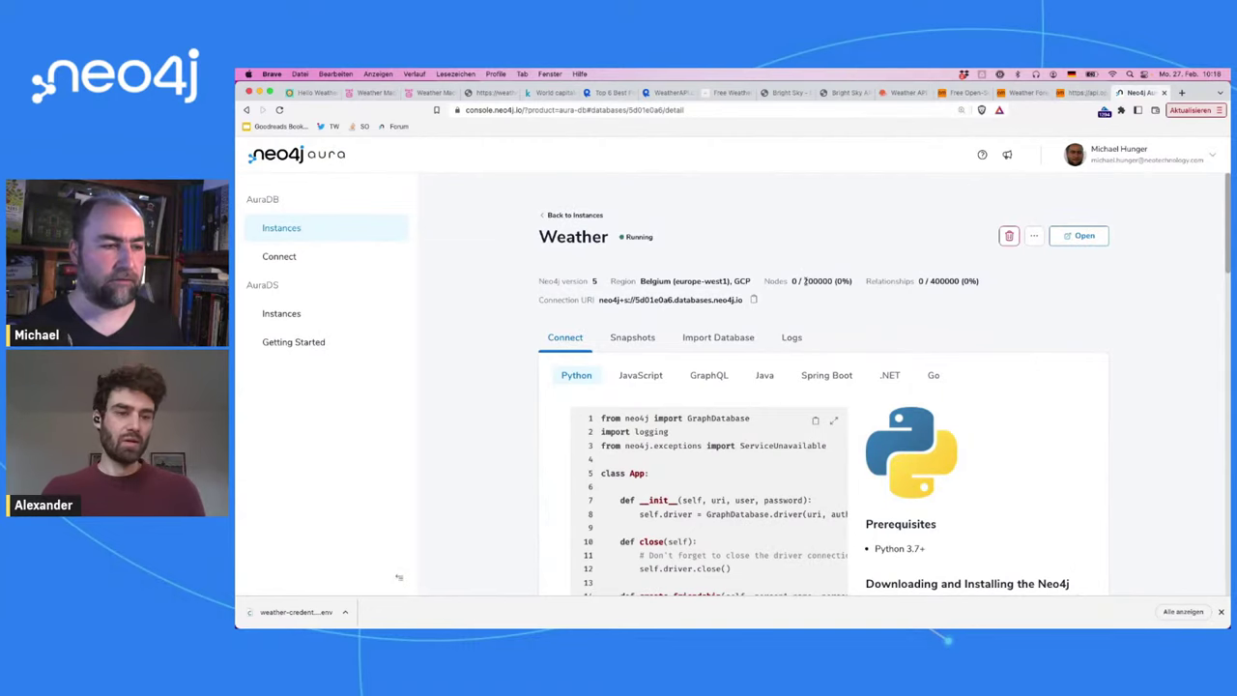
key("super+plus")
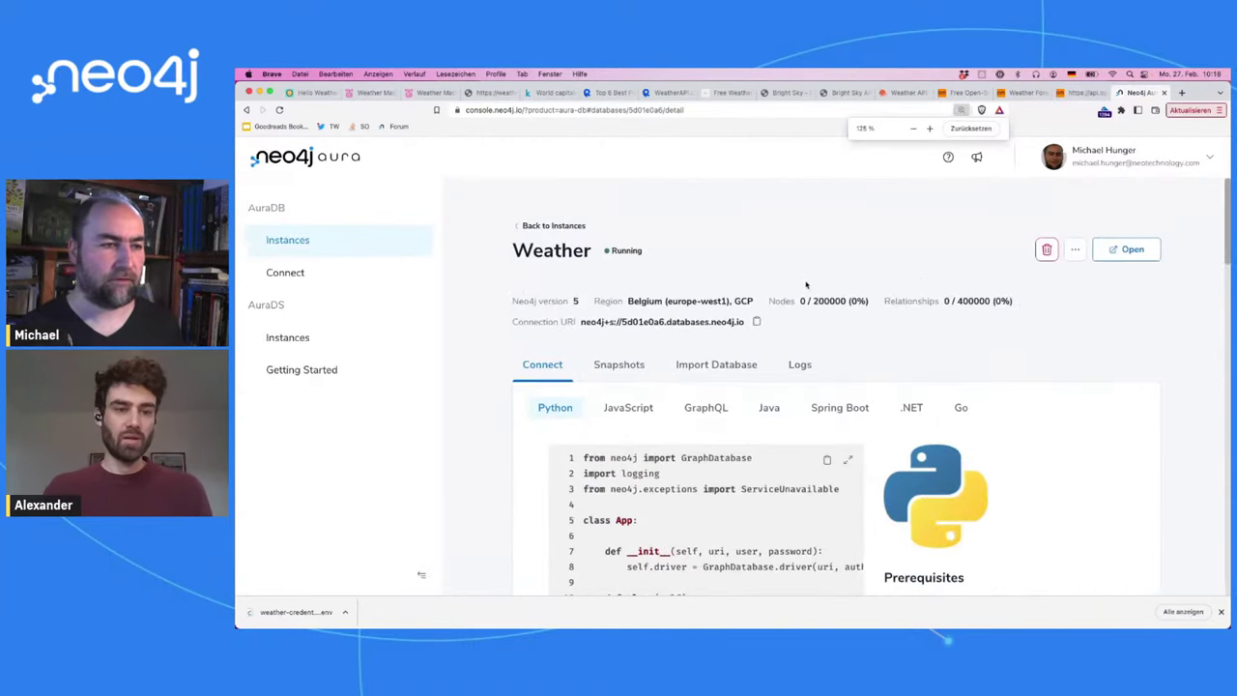
key("super+minus")
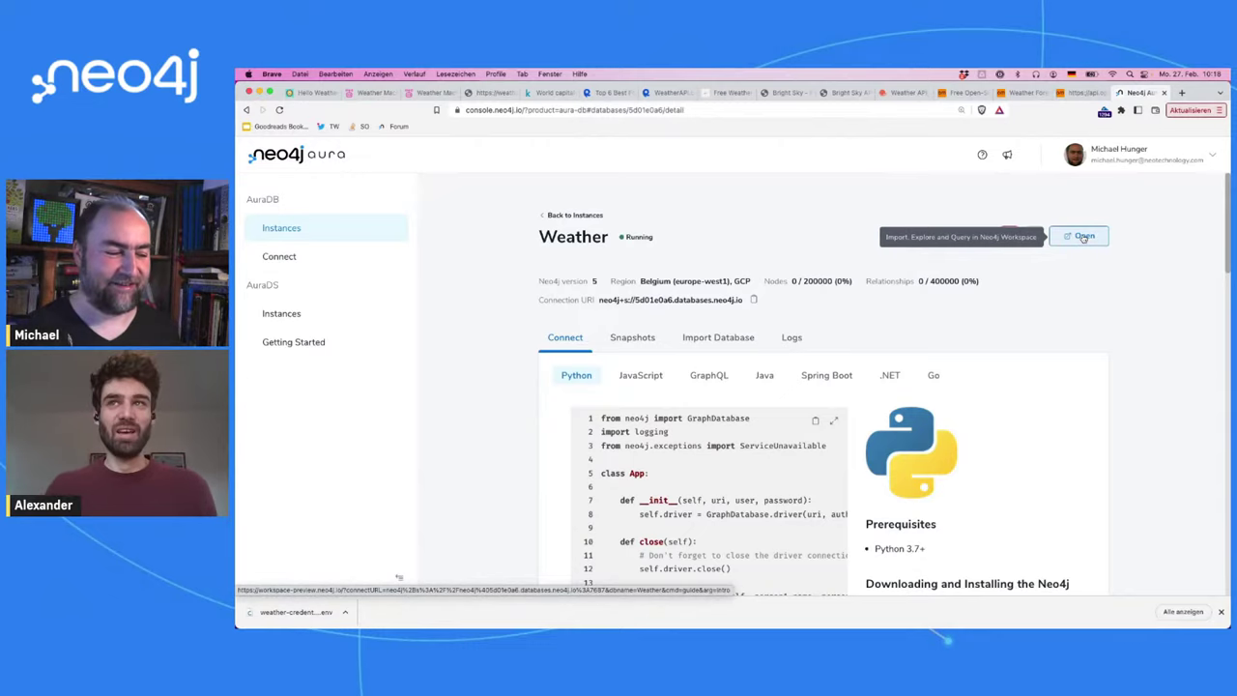
Step: Close the downloads bar, note the 400000 relationship limit, and open Weather in Workspace
left_click(1221, 612)
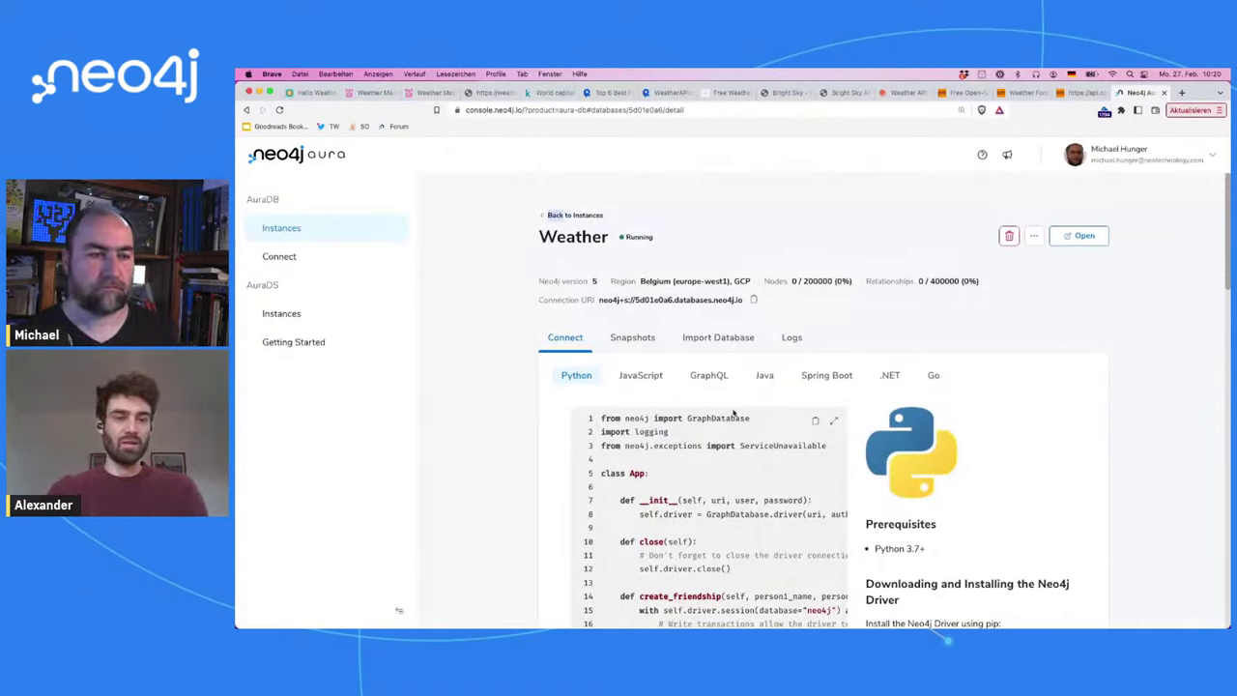
double_click(945, 282)
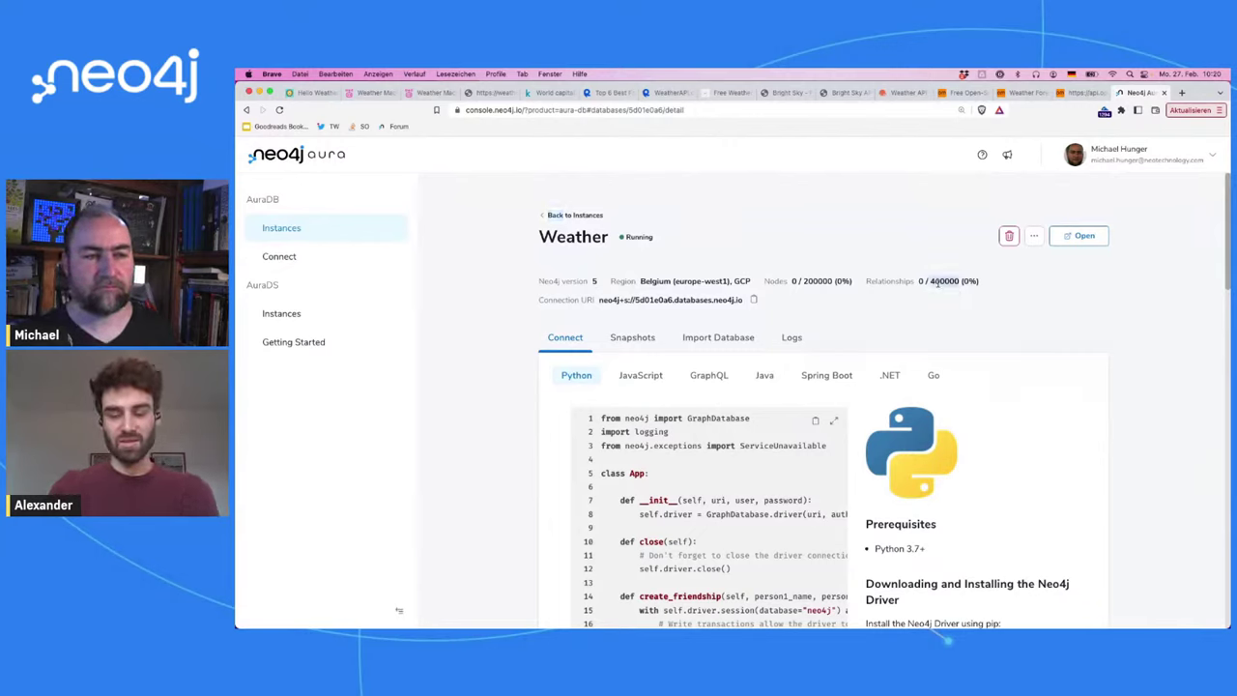
left_click(1160, 281)
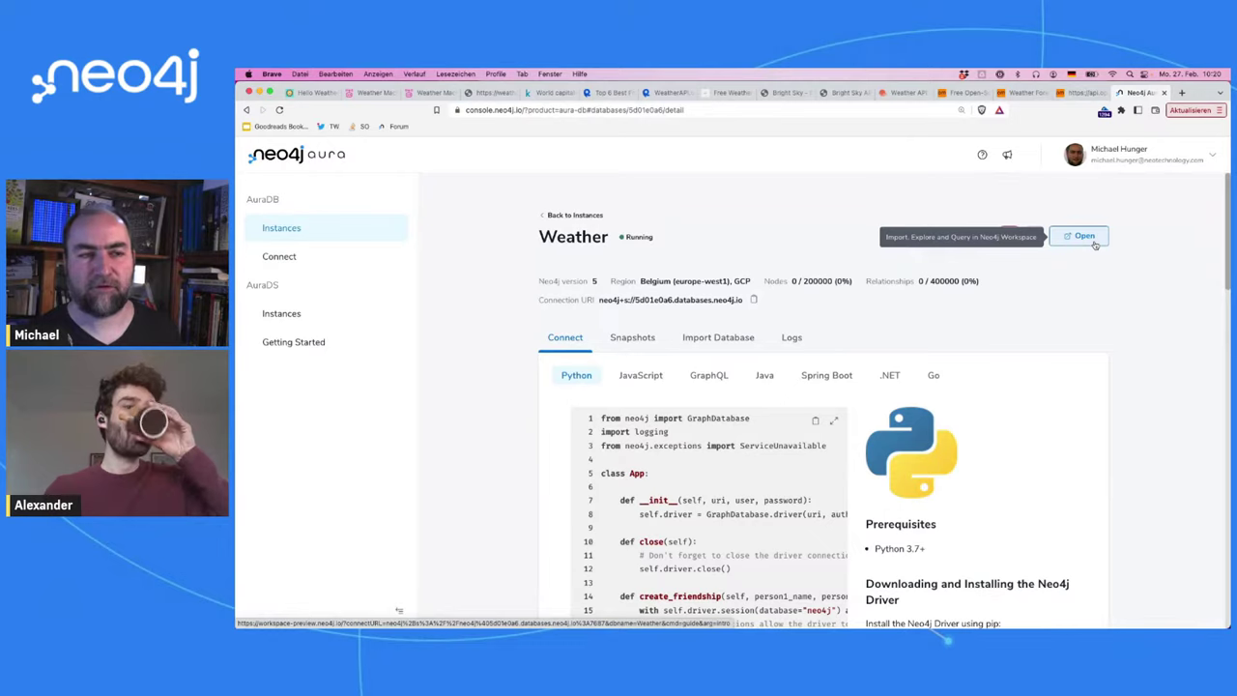
left_click(1085, 237)
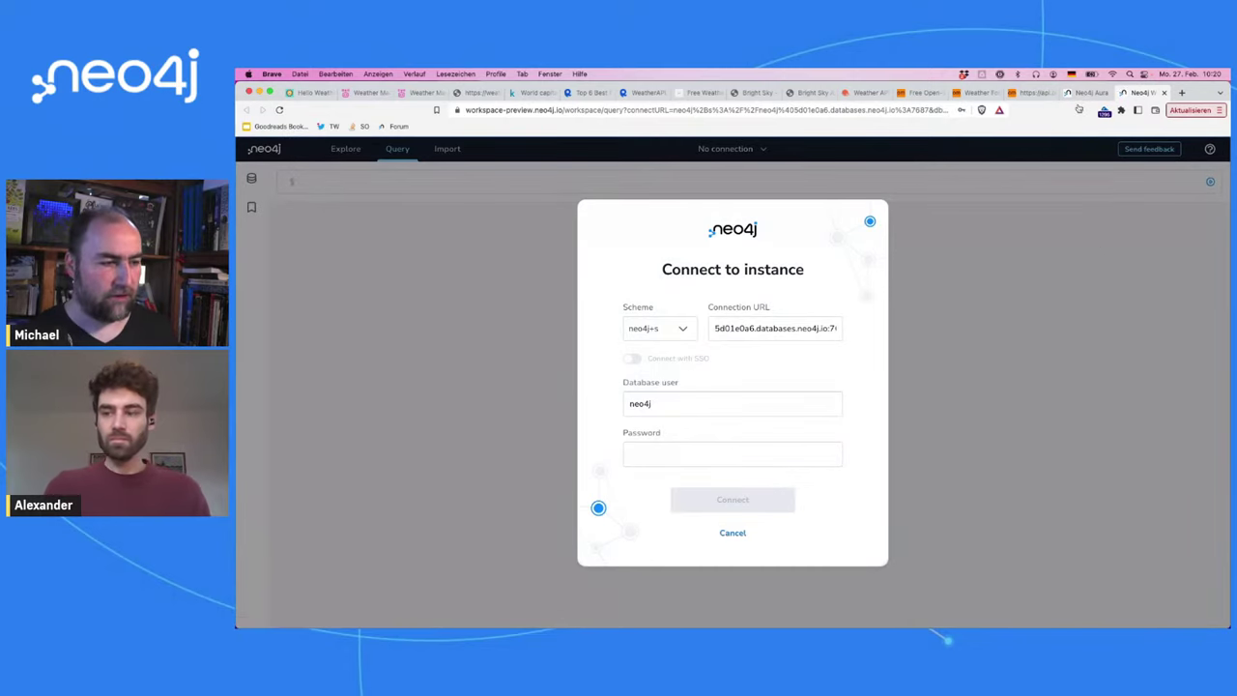
Step: Paste the saved database password and try connecting to the Weather instance
left_click(744, 459)
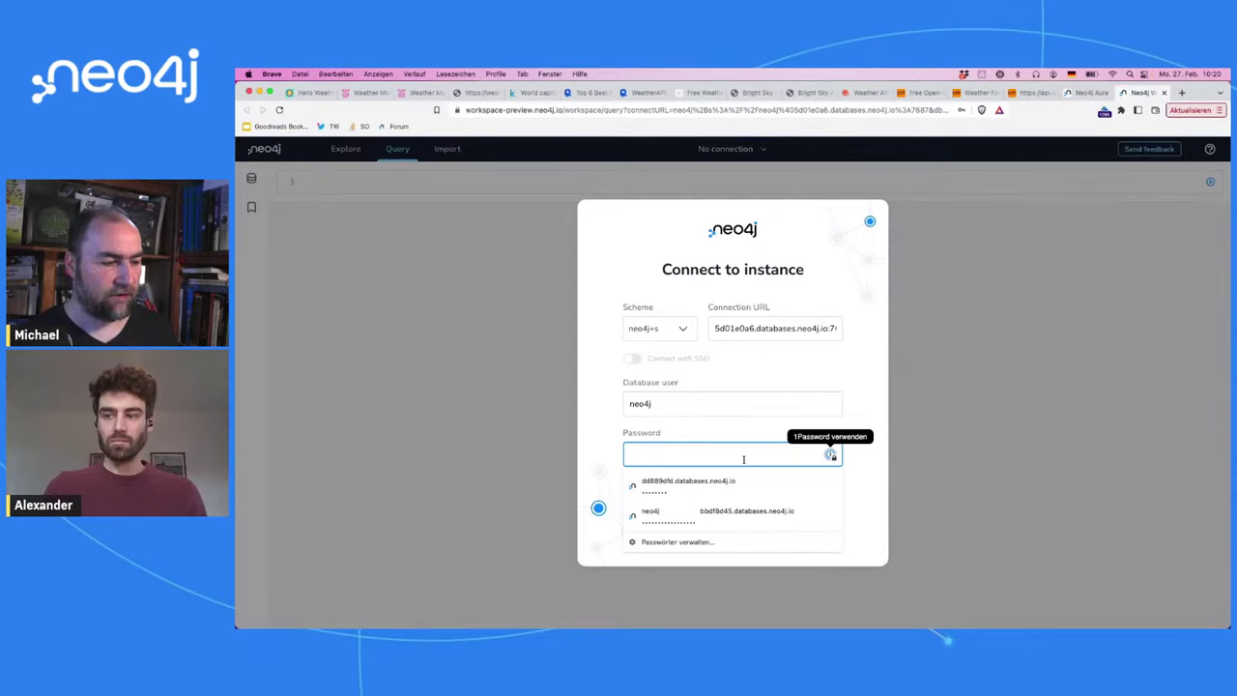
key("super+v")
left_click(851, 413)
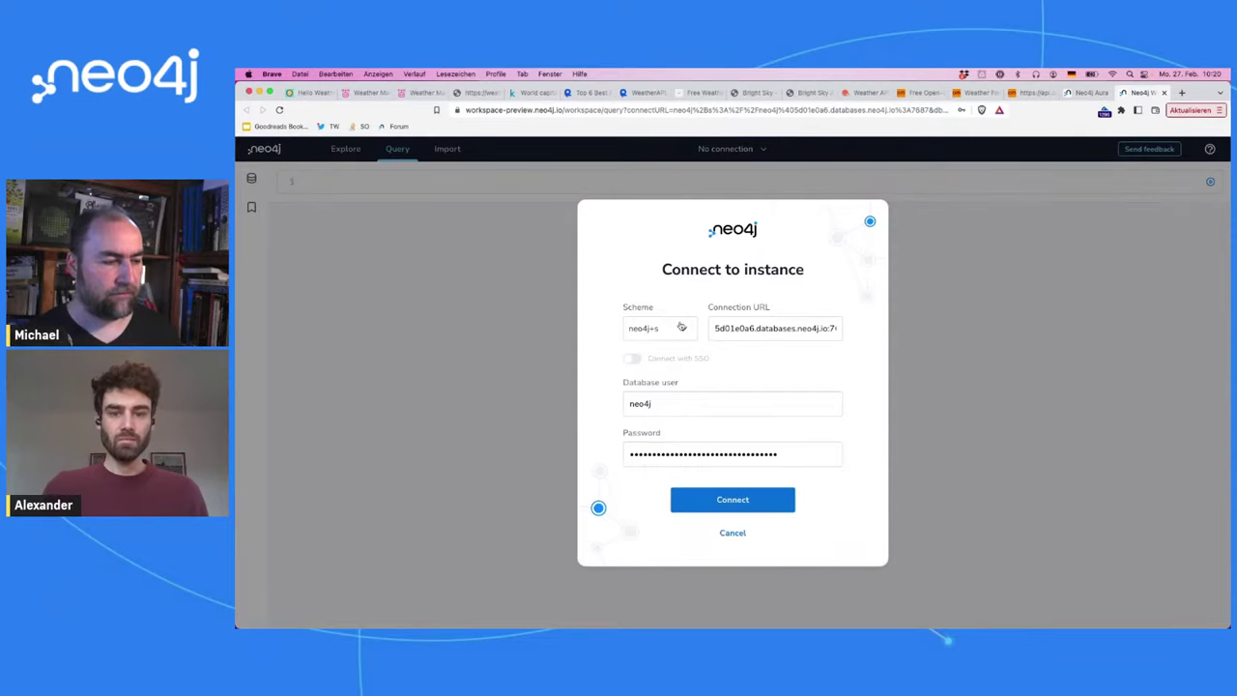
left_click(732, 501)
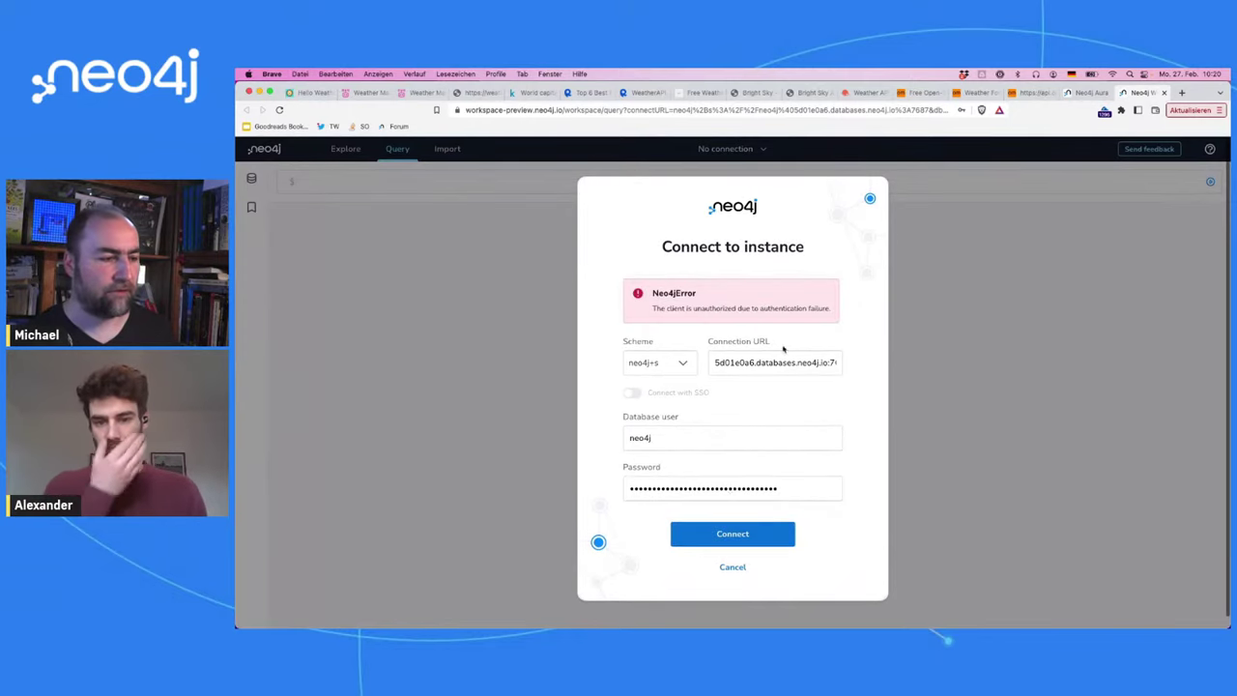
Step: Replace the rejected password with the correct one and connect
double_click(750, 485)
key("BackSpace")
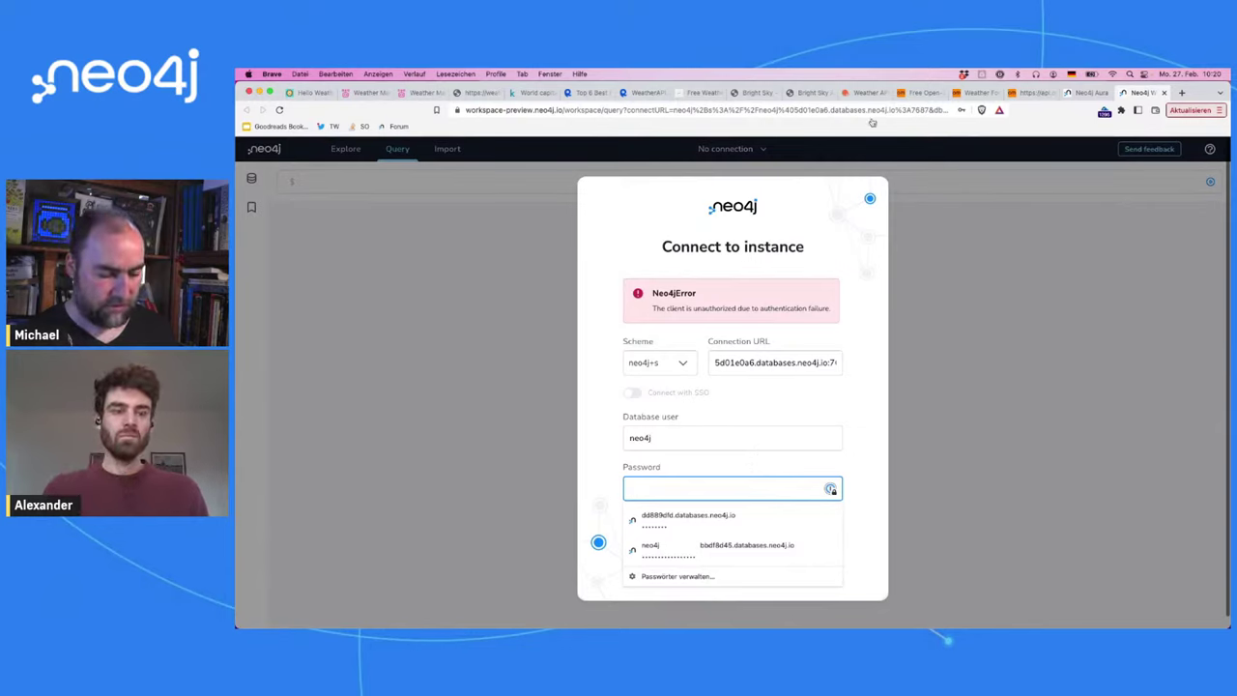
key("super+Tab")
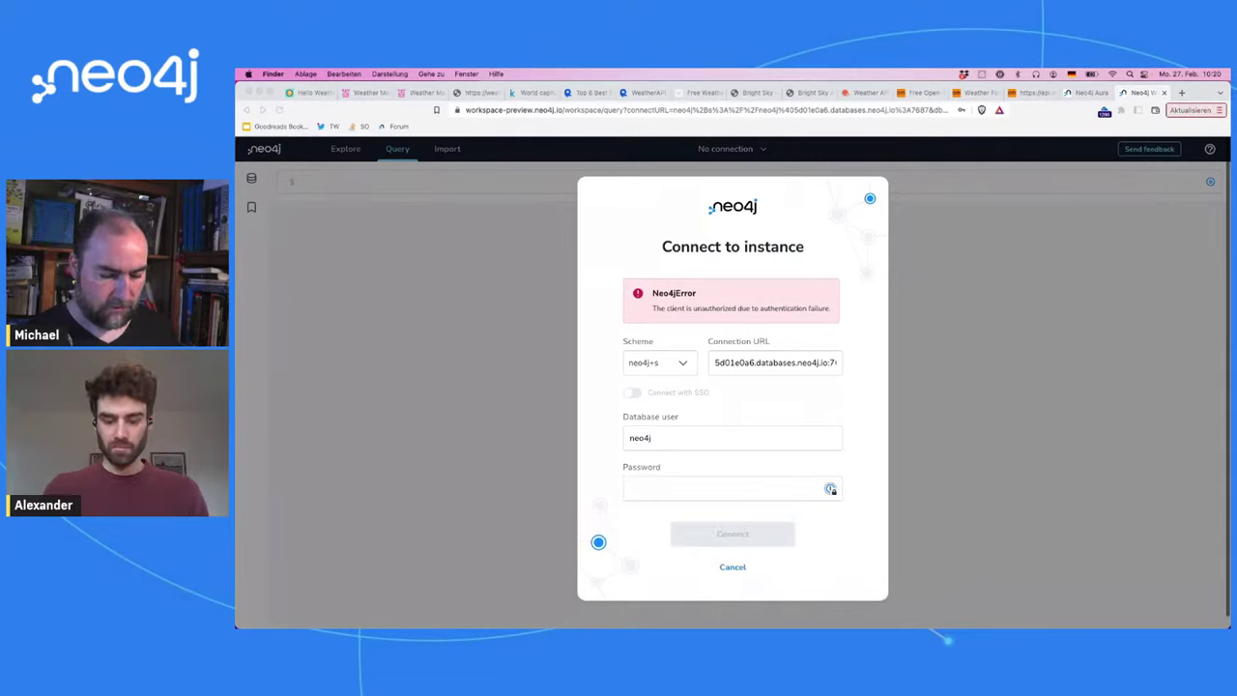
key("super+Tab")
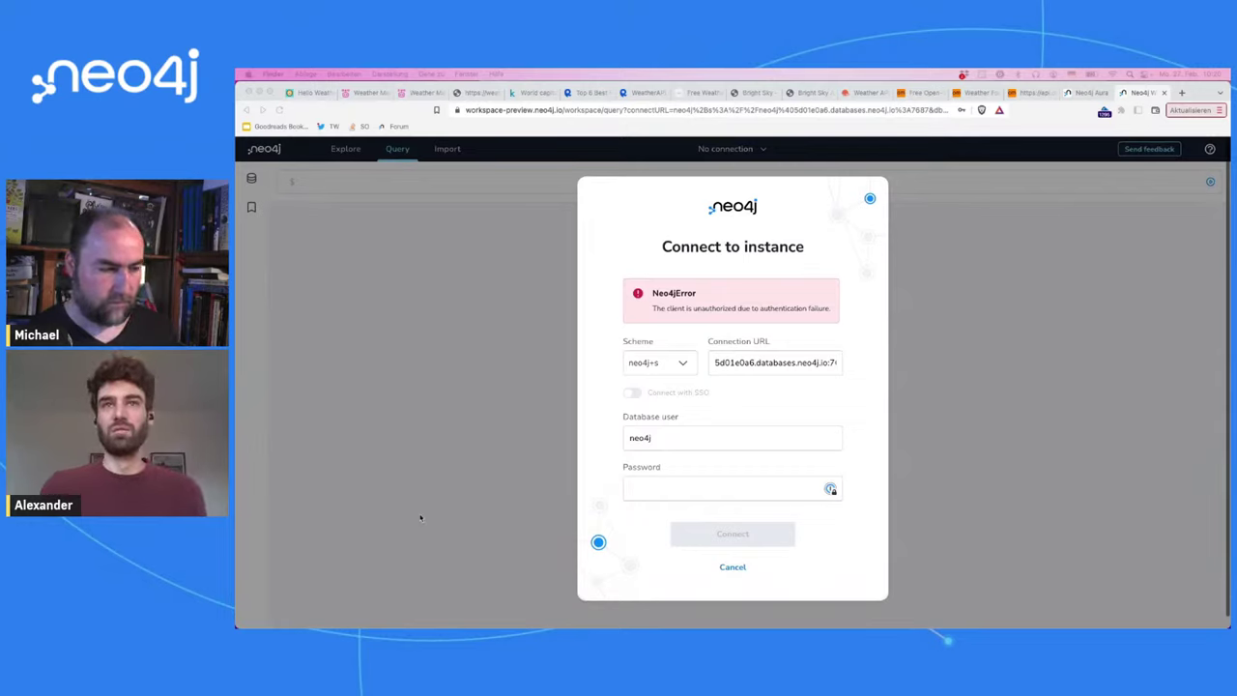
left_click(663, 487)
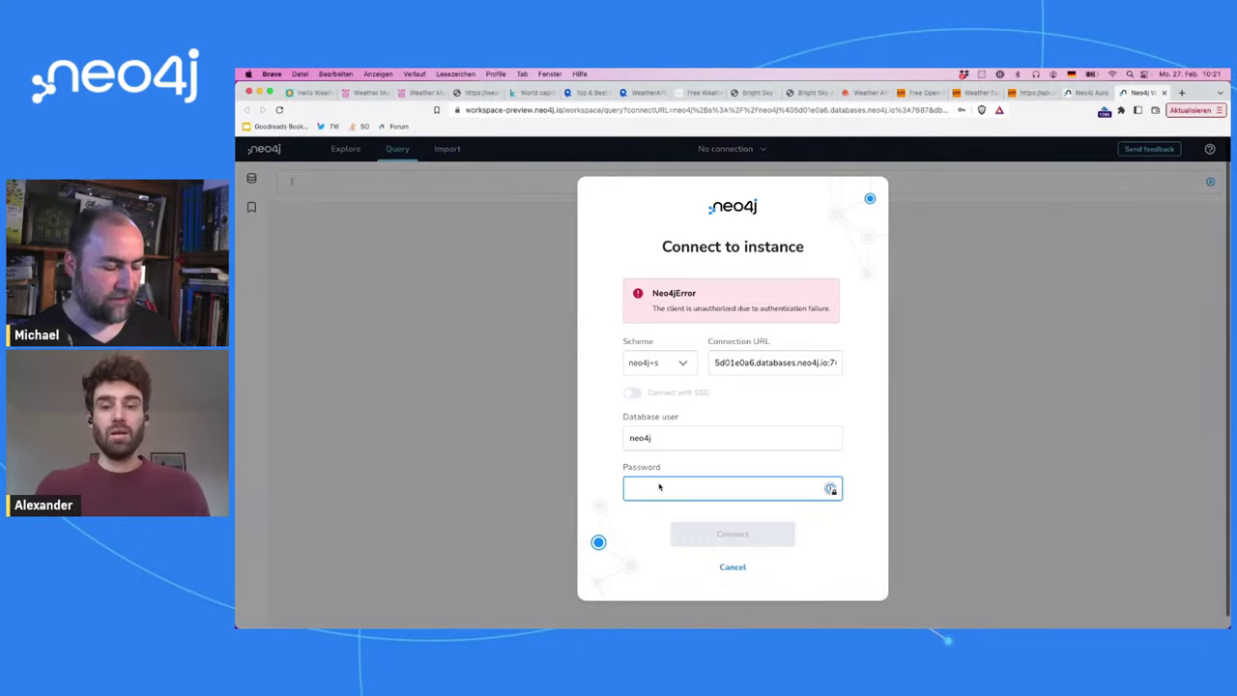
key("super+v")
left_click(725, 533)
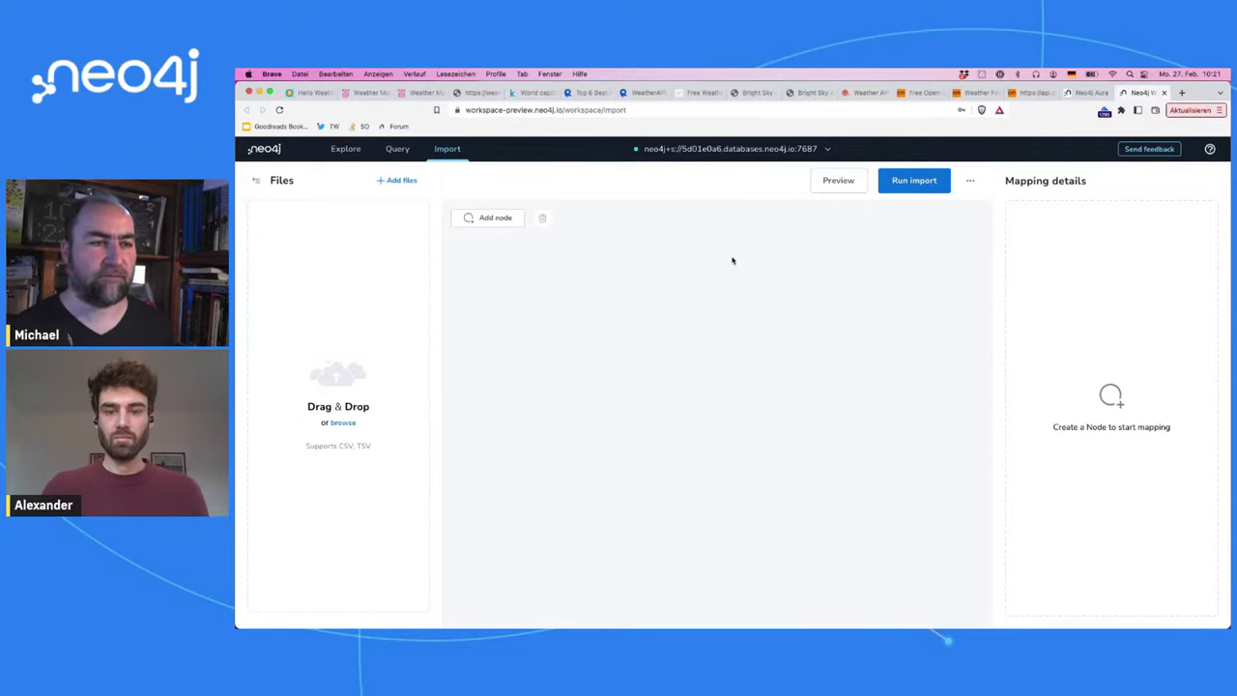
Step: Load concap.csv into the import files, glancing at the Kaggle dataset before returning
left_click(344, 423)
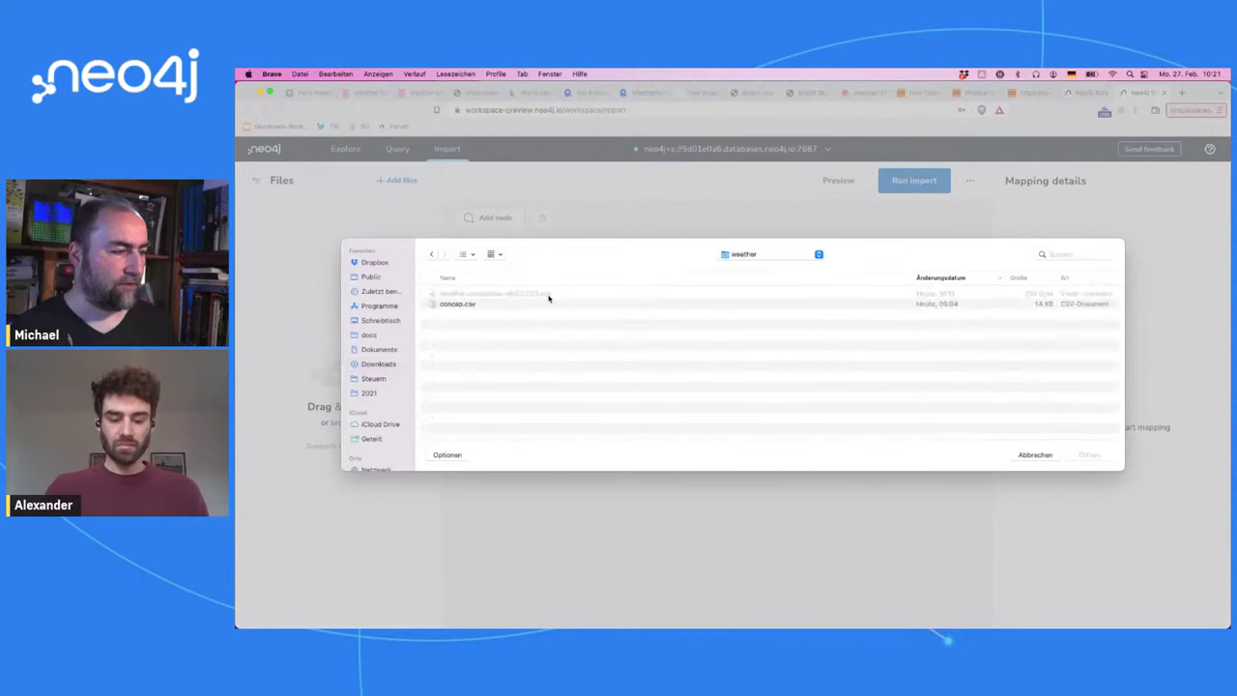
double_click(547, 304)
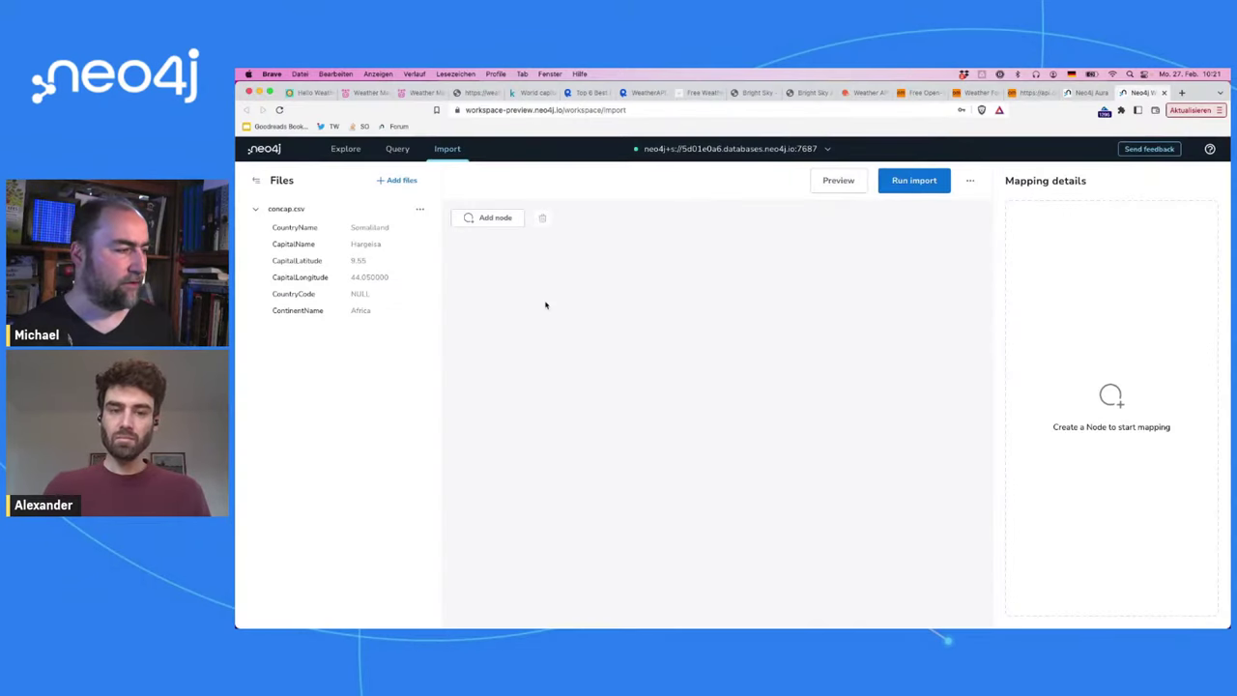
left_click(527, 95)
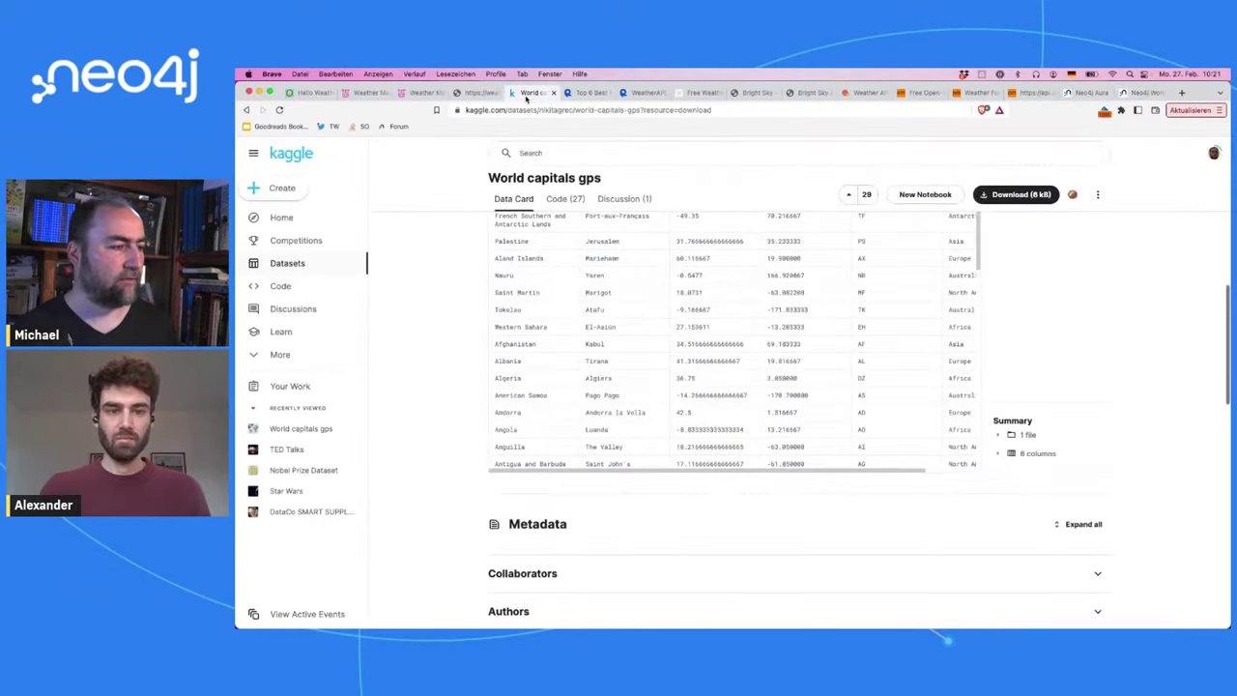
scroll(620, 296, "up", 15)
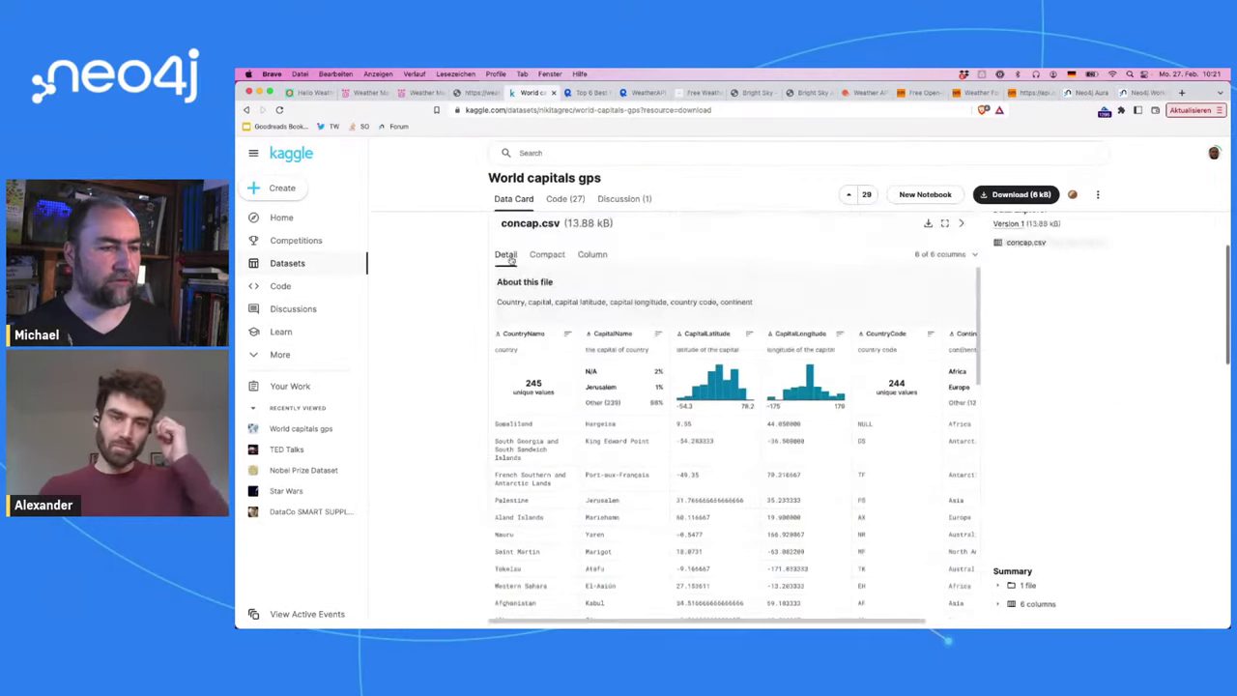
scroll(512, 260, "down", 3)
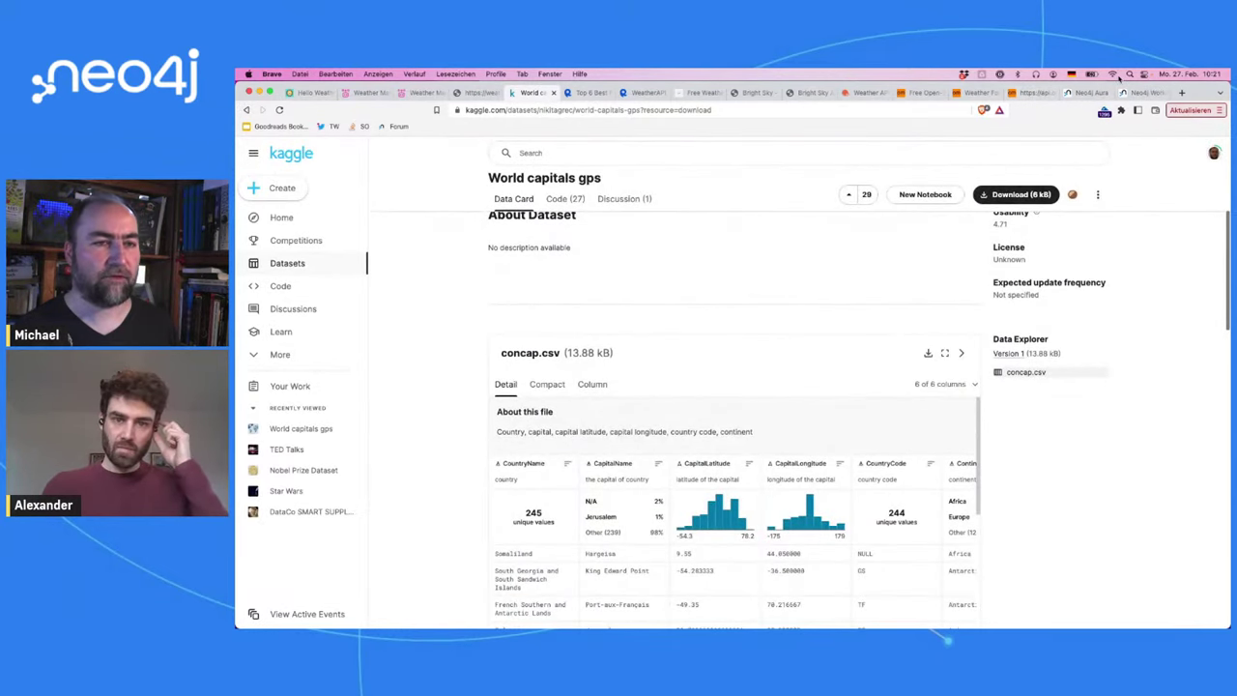
left_click(1143, 95)
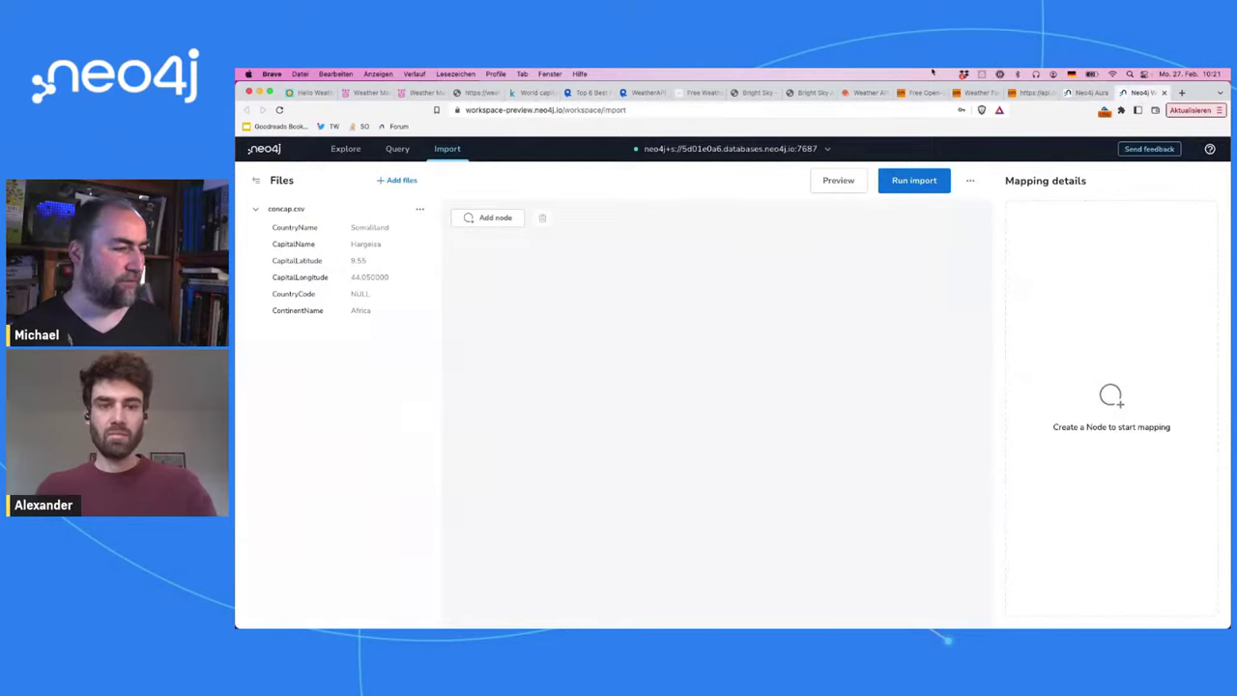
Step: Add a node to the import model labelled City
left_click(470, 217)
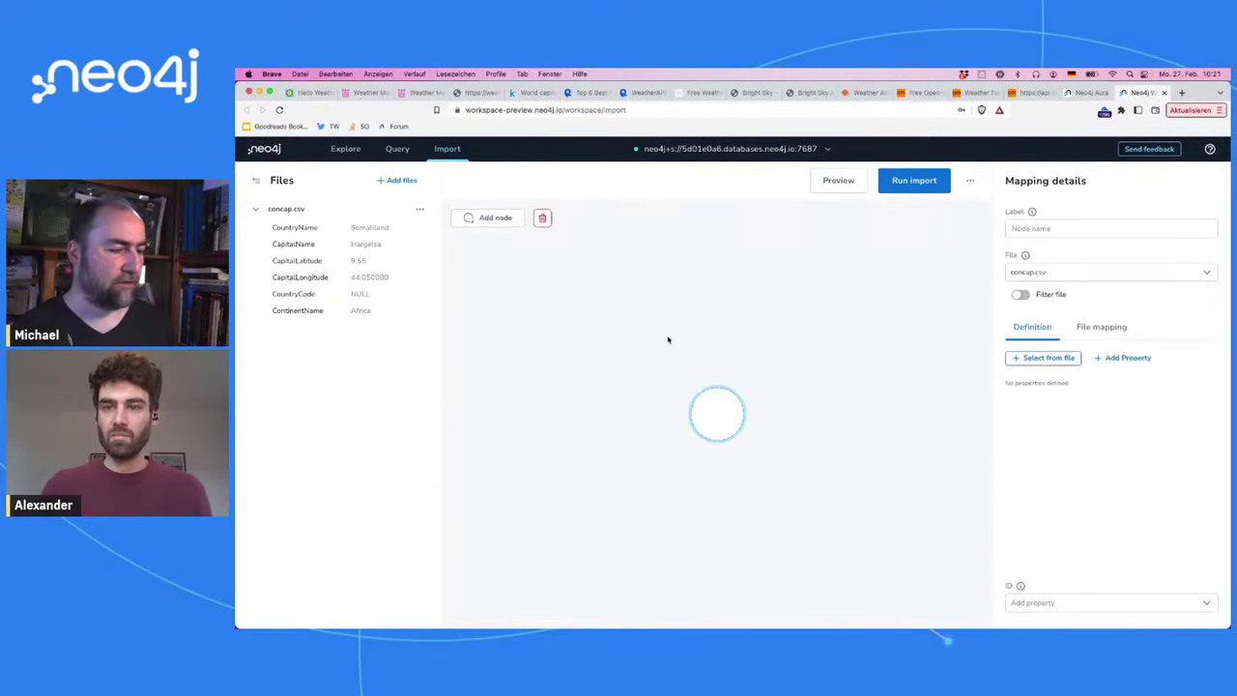
type("Capital")
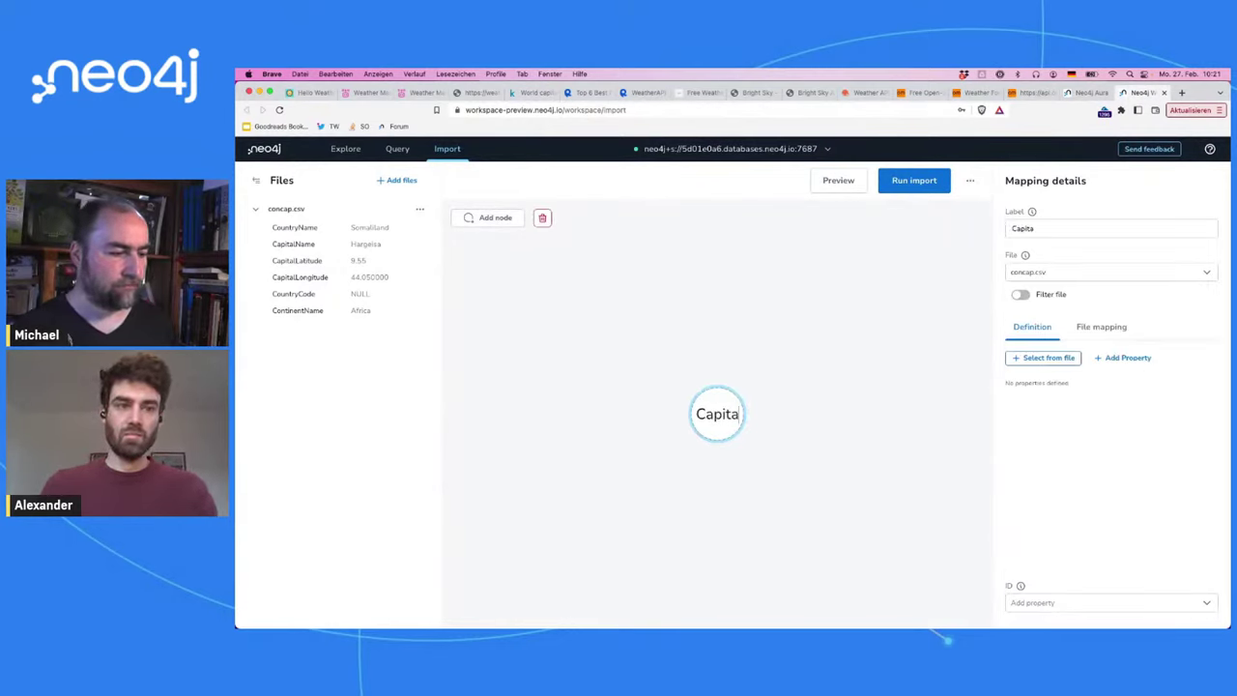
key("BackSpace")
key("BackSpace")
key("BackSpace")
key("BackSpace")
key("BackSpace")
key("BackSpace")
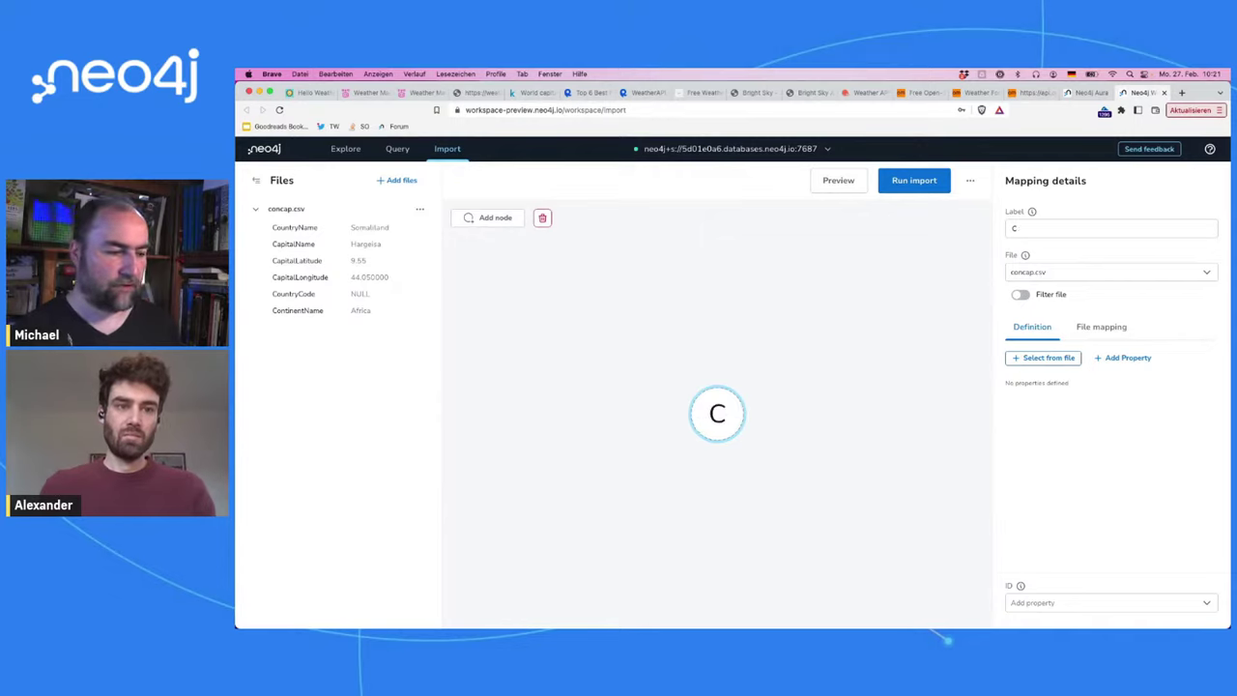
type("ity")
left_click(766, 403)
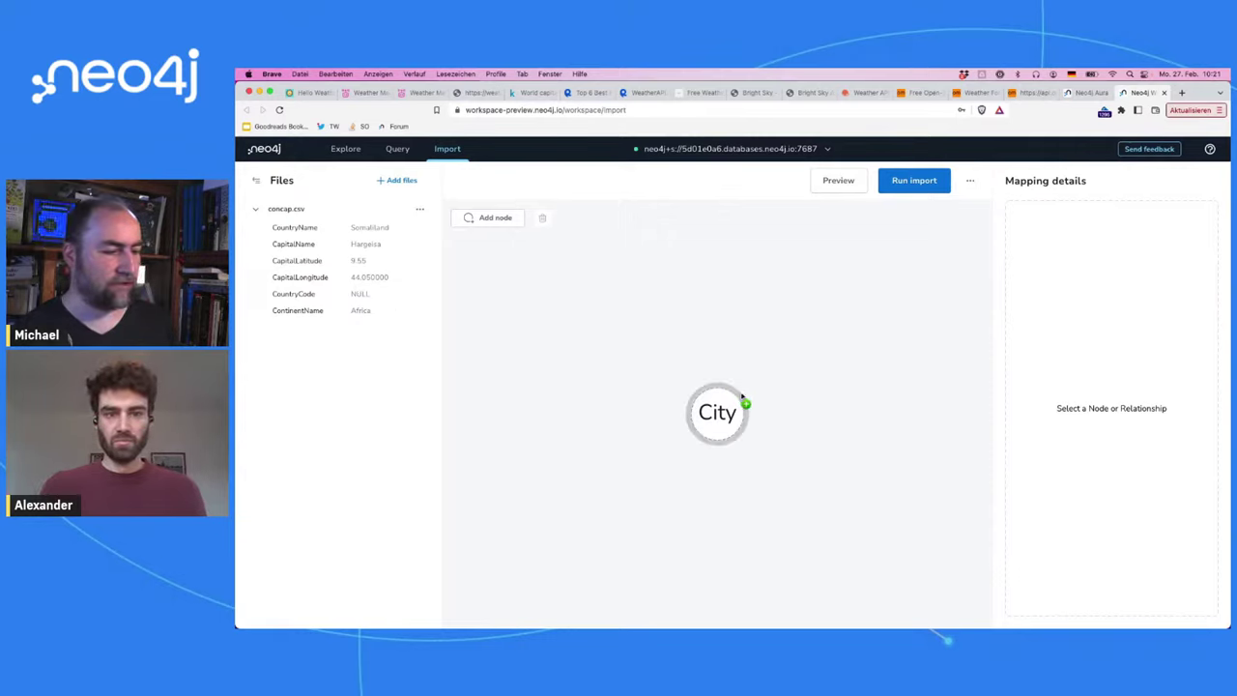
Step: Drag out a related node from City and label it Continent
left_click_drag(744, 403, 832, 344)
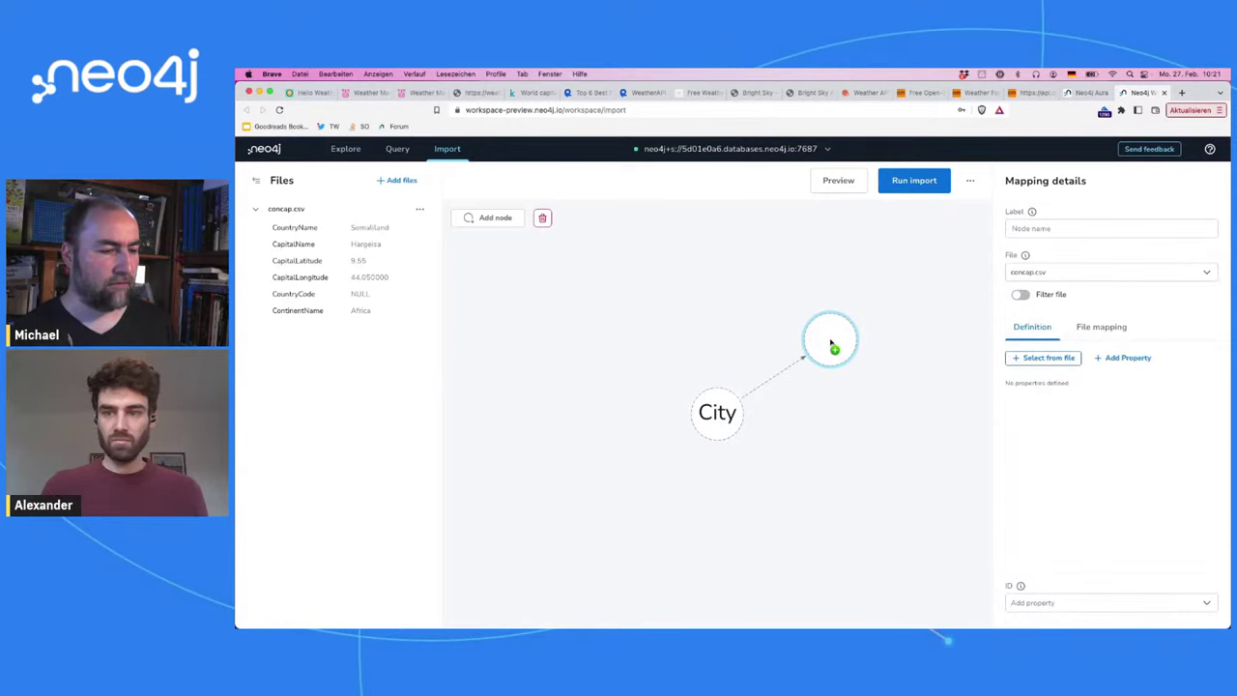
type("Contin")
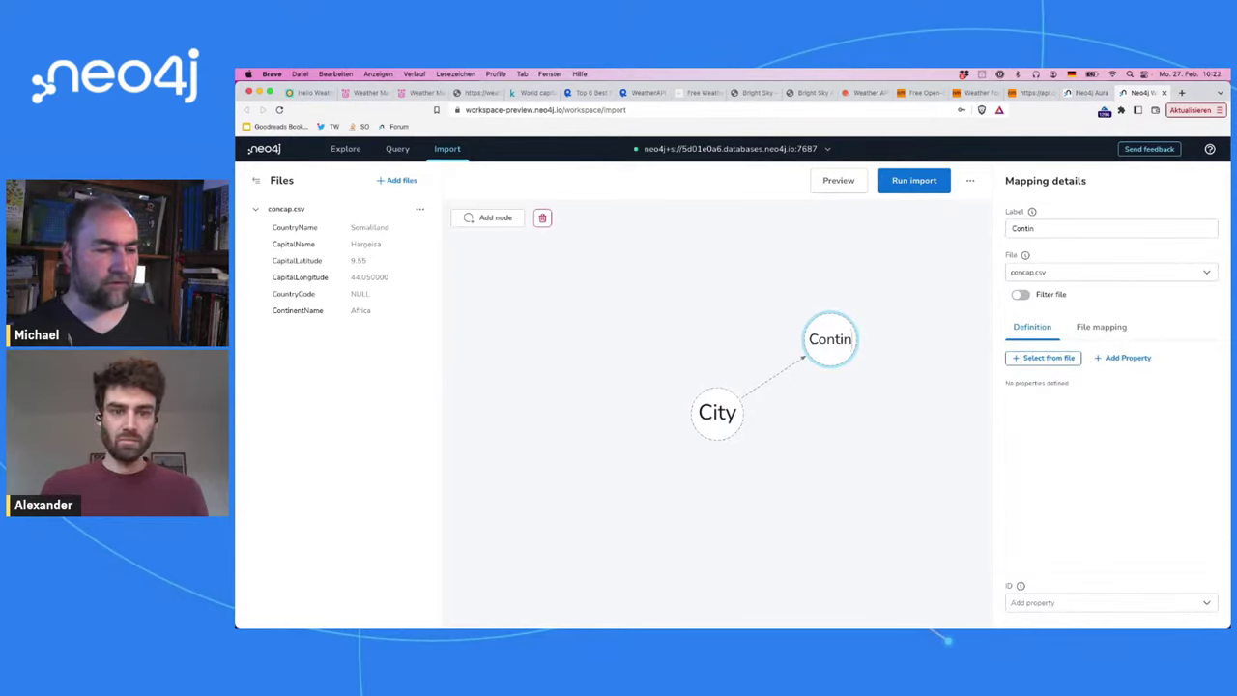
type("ent")
left_click(828, 411)
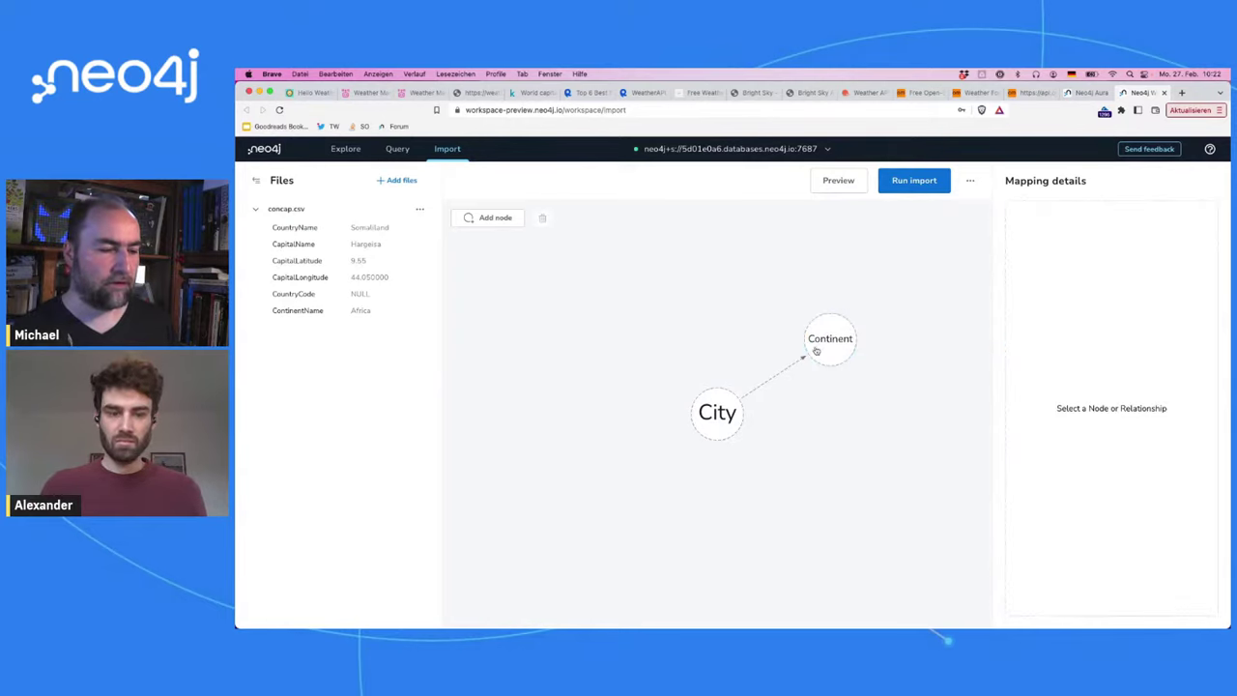
left_click(734, 415)
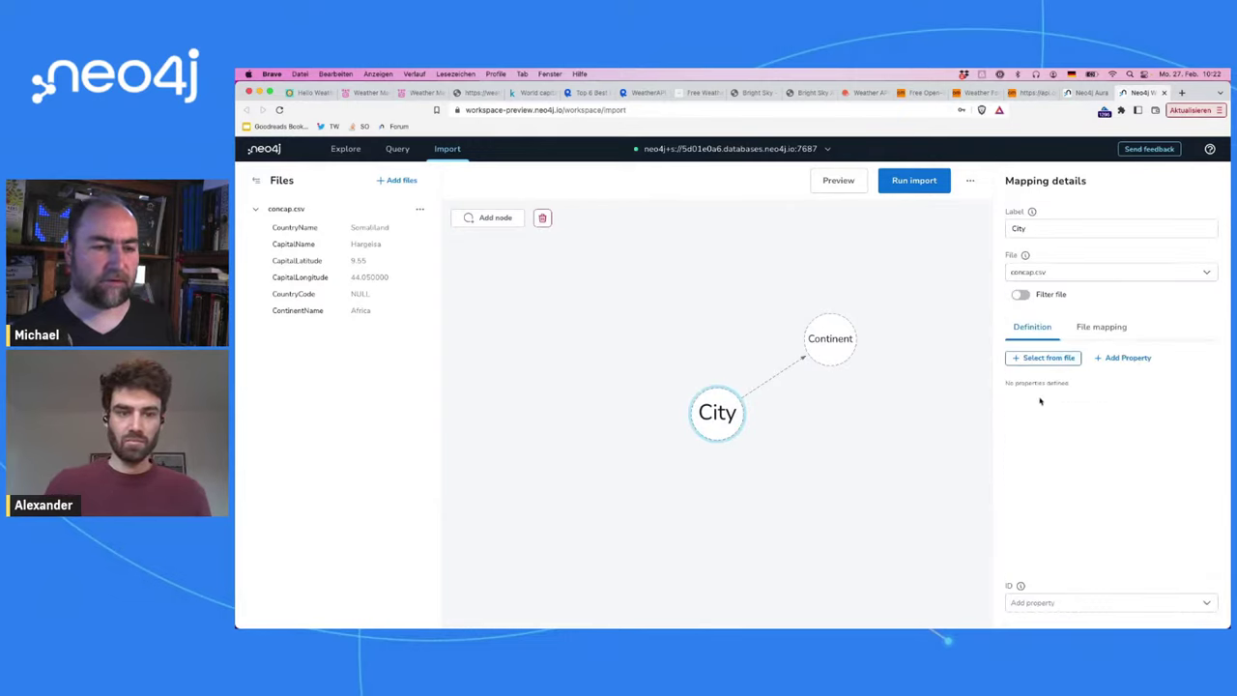
Step: Map the CapitalName, CapitalLatitude and CapitalLongitude columns as City properties
left_click(1036, 357)
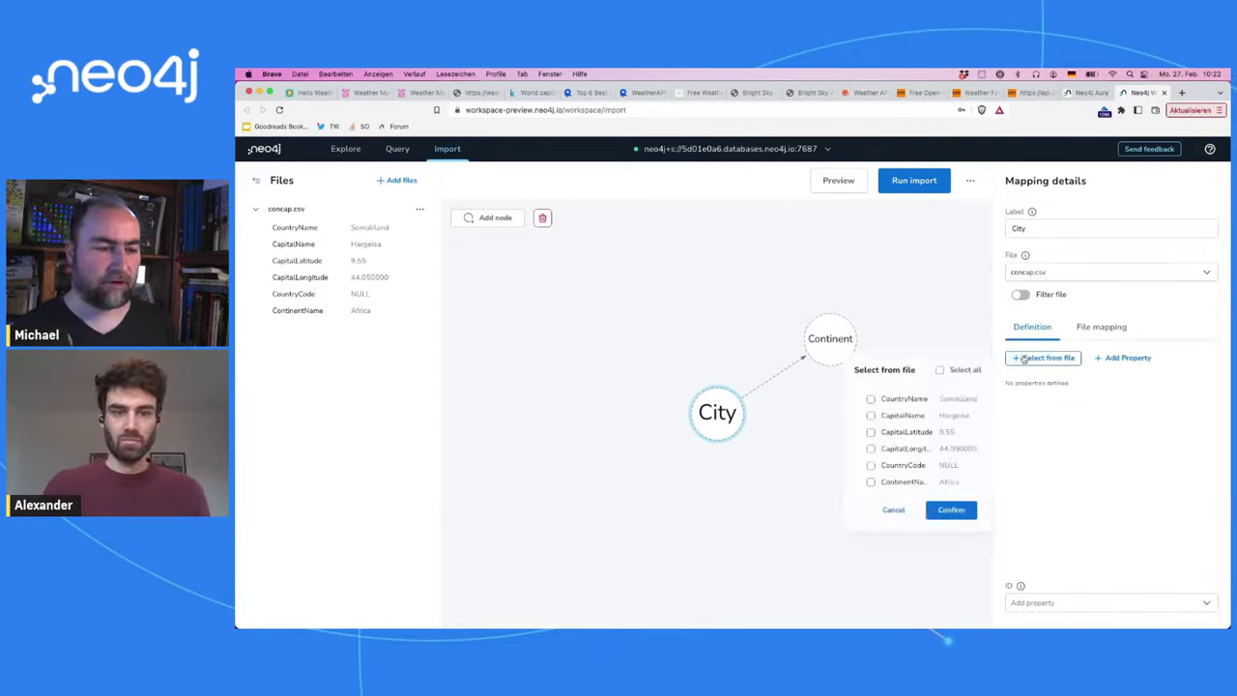
left_click(871, 400)
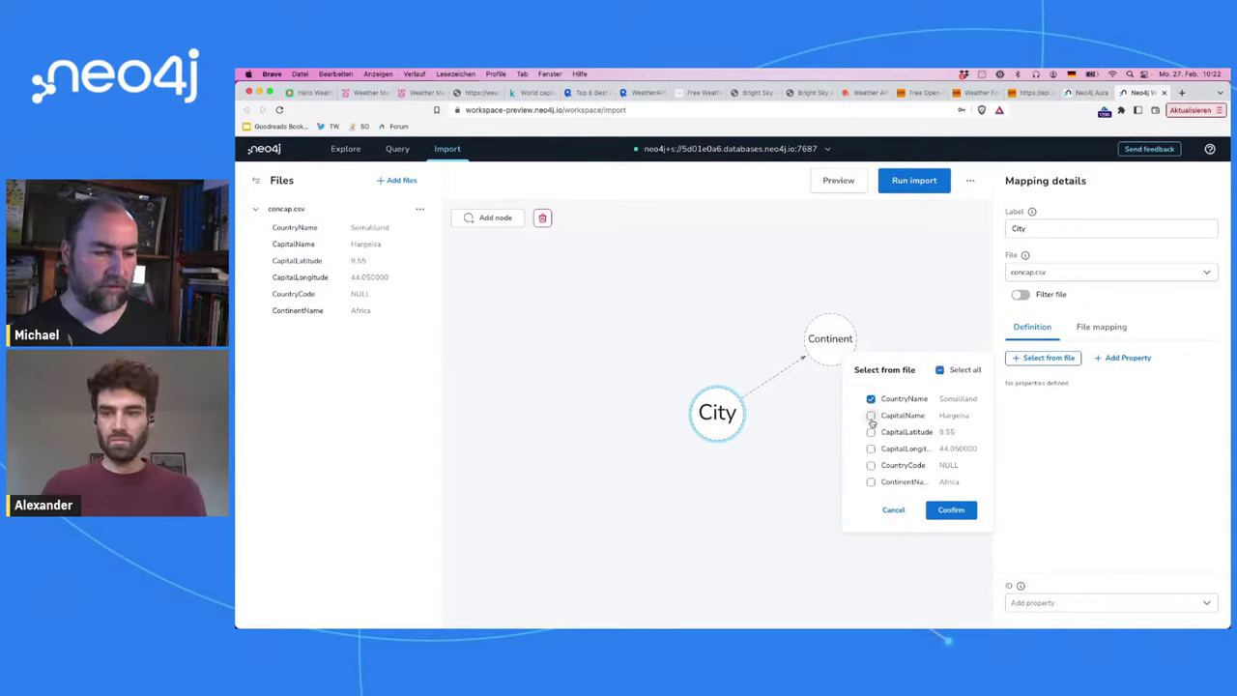
left_click(871, 416)
left_click(871, 432)
left_click(871, 449)
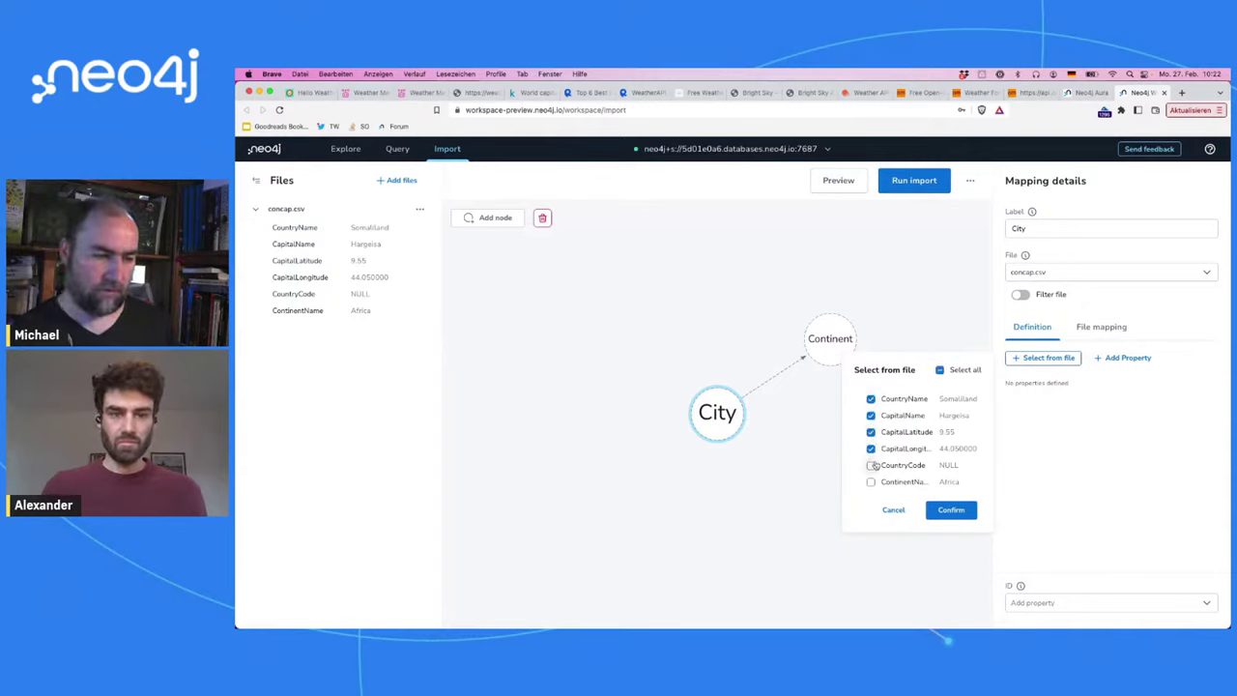
left_click(871, 465)
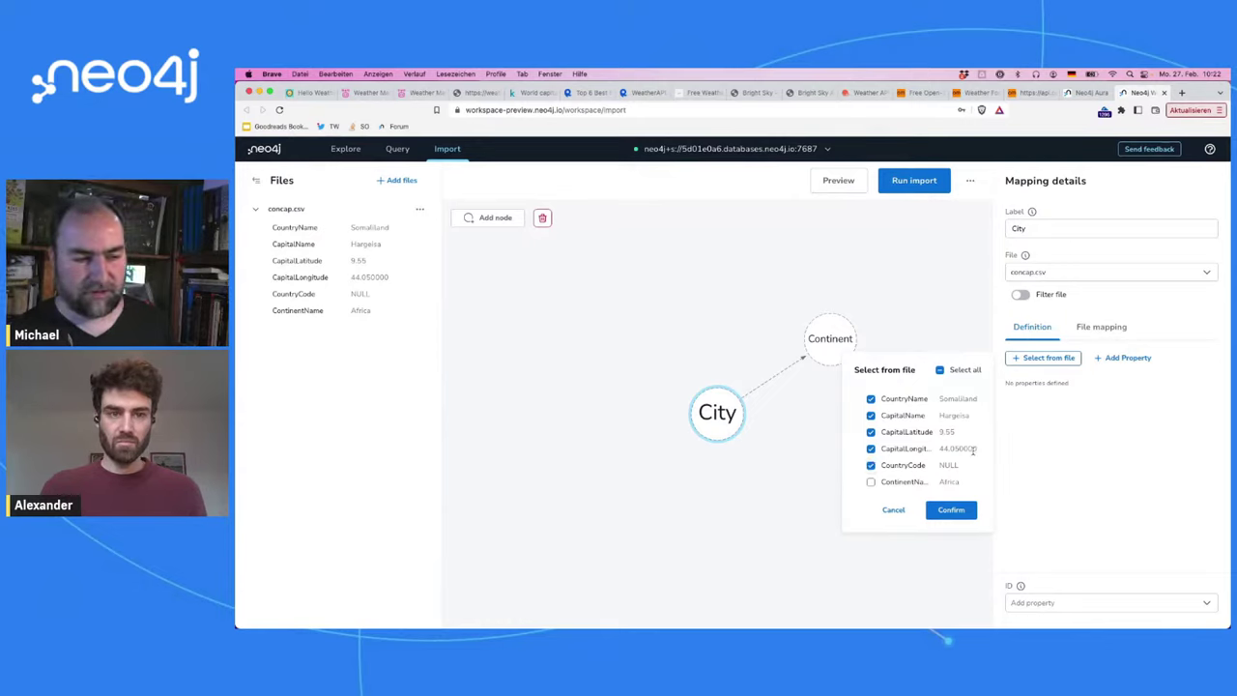
left_click(870, 466)
left_click(870, 398)
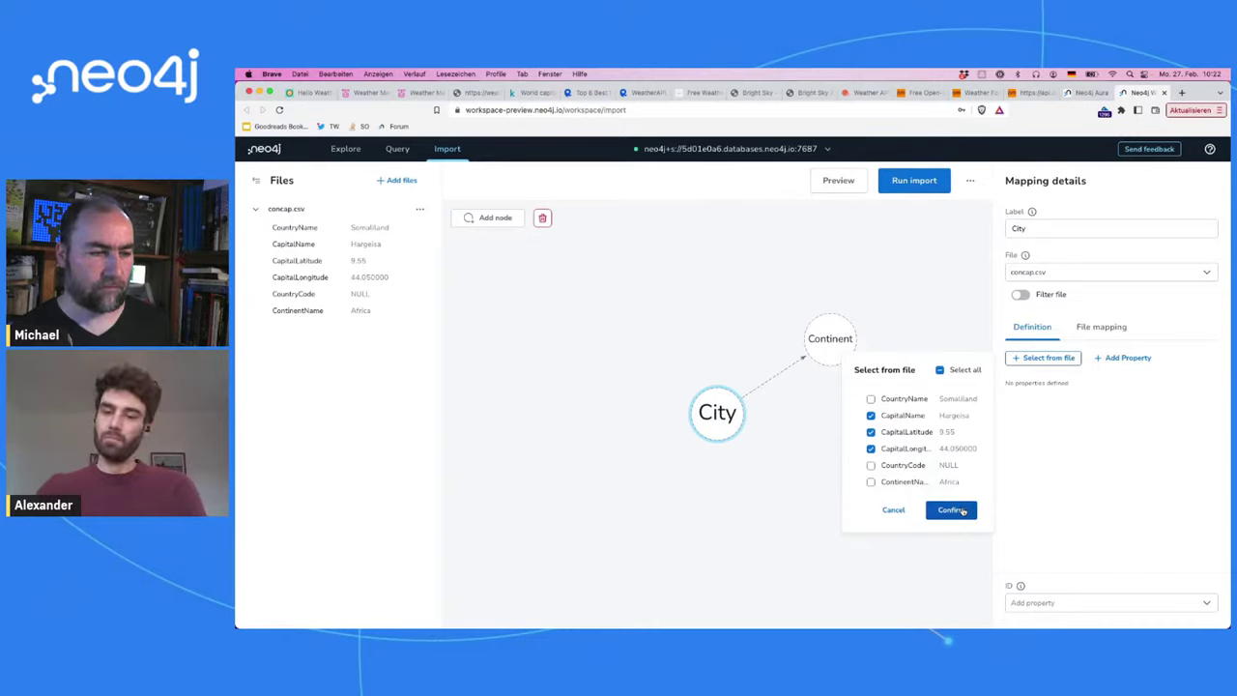
left_click(952, 510)
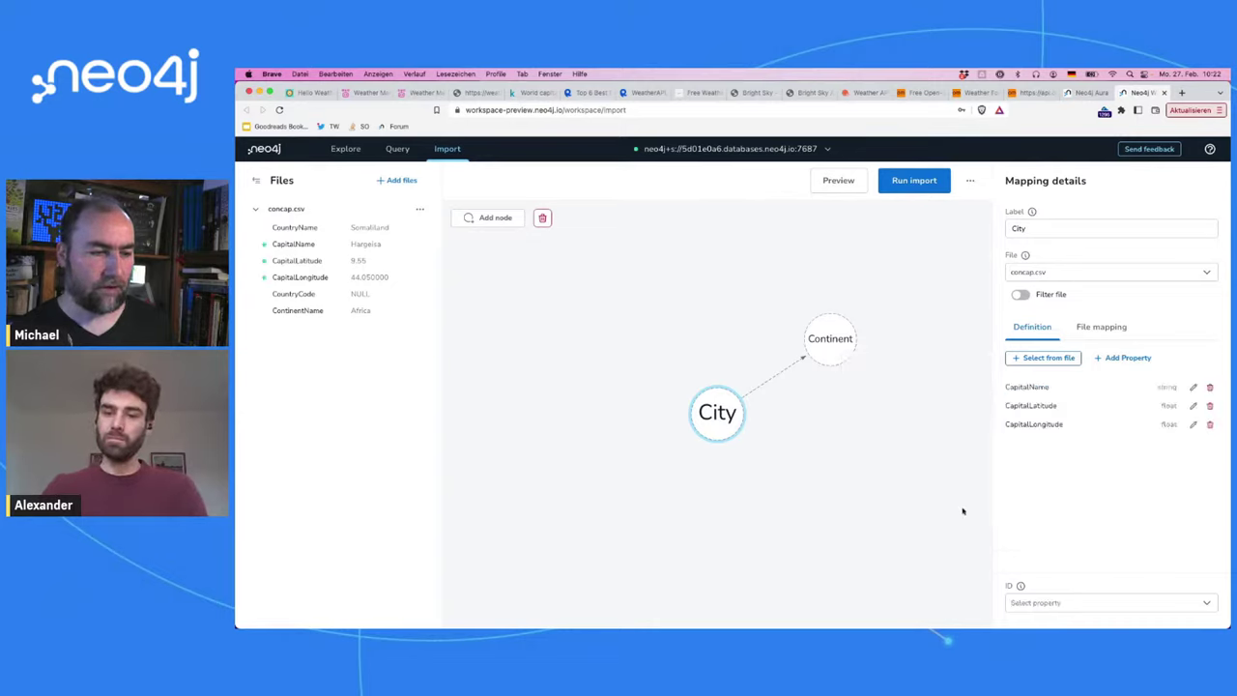
Step: Rename the CapitalName property to name and CapitalLatitude to latitude
left_click(1193, 387)
double_click(1072, 389)
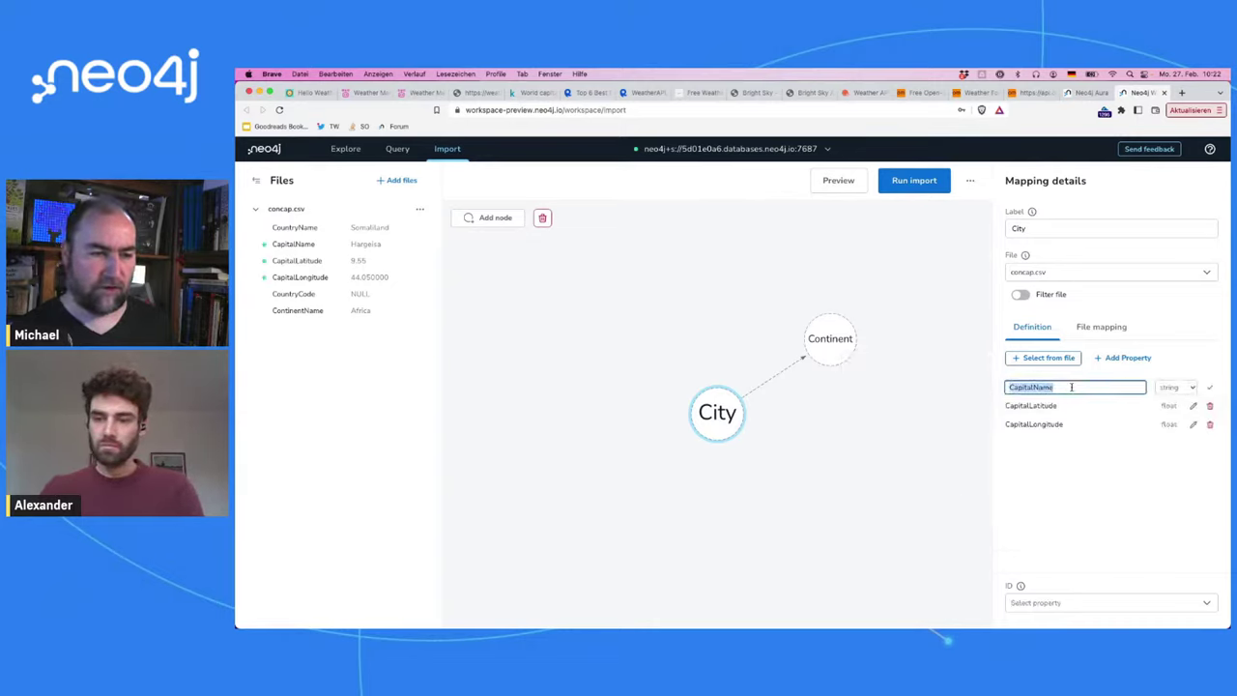
type("name")
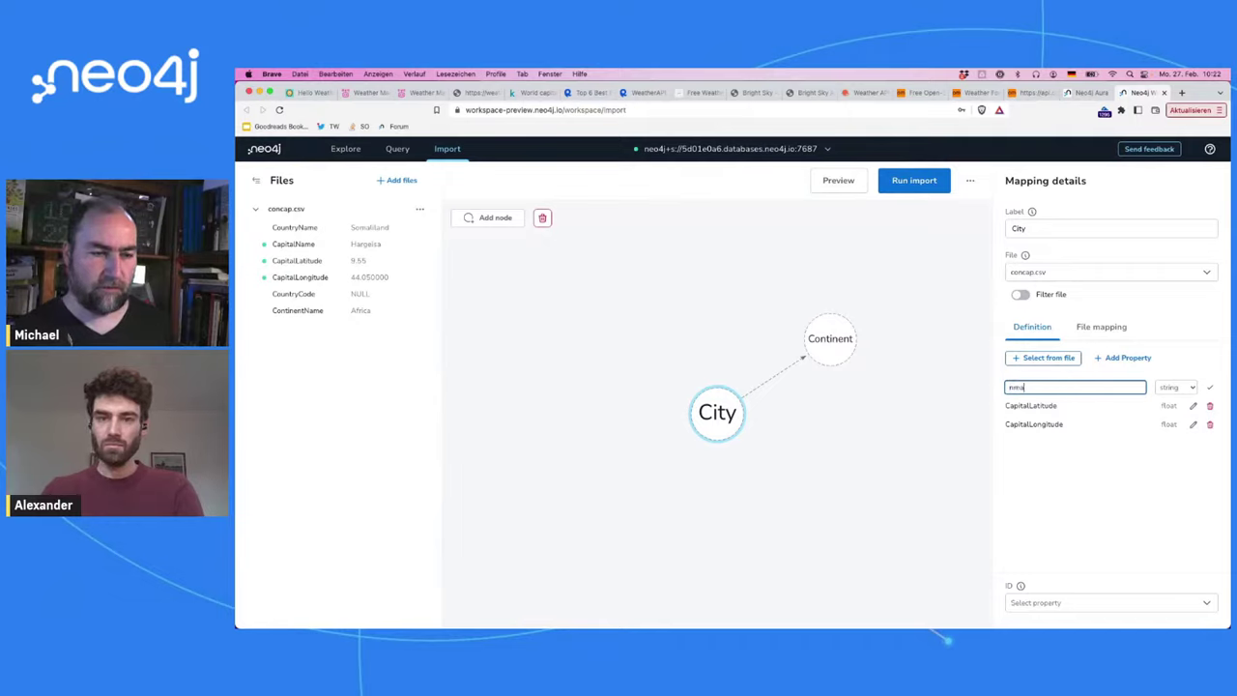
left_click(1195, 407)
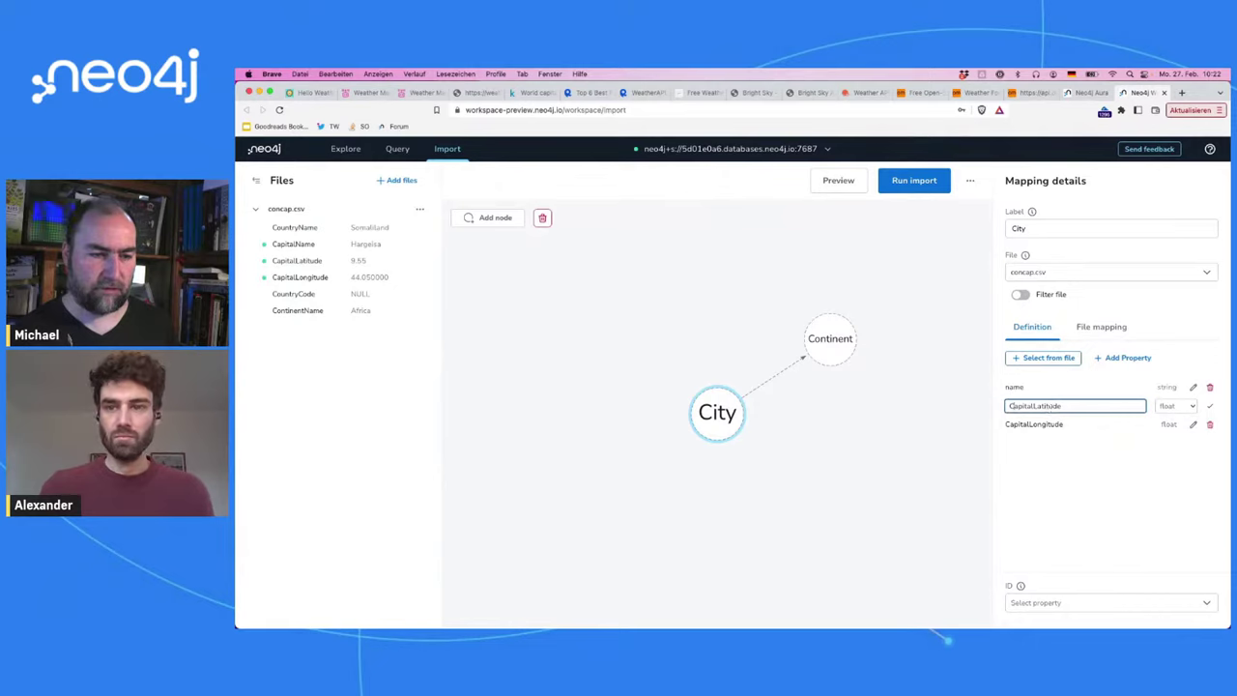
left_click_drag(1038, 406, 1009, 406)
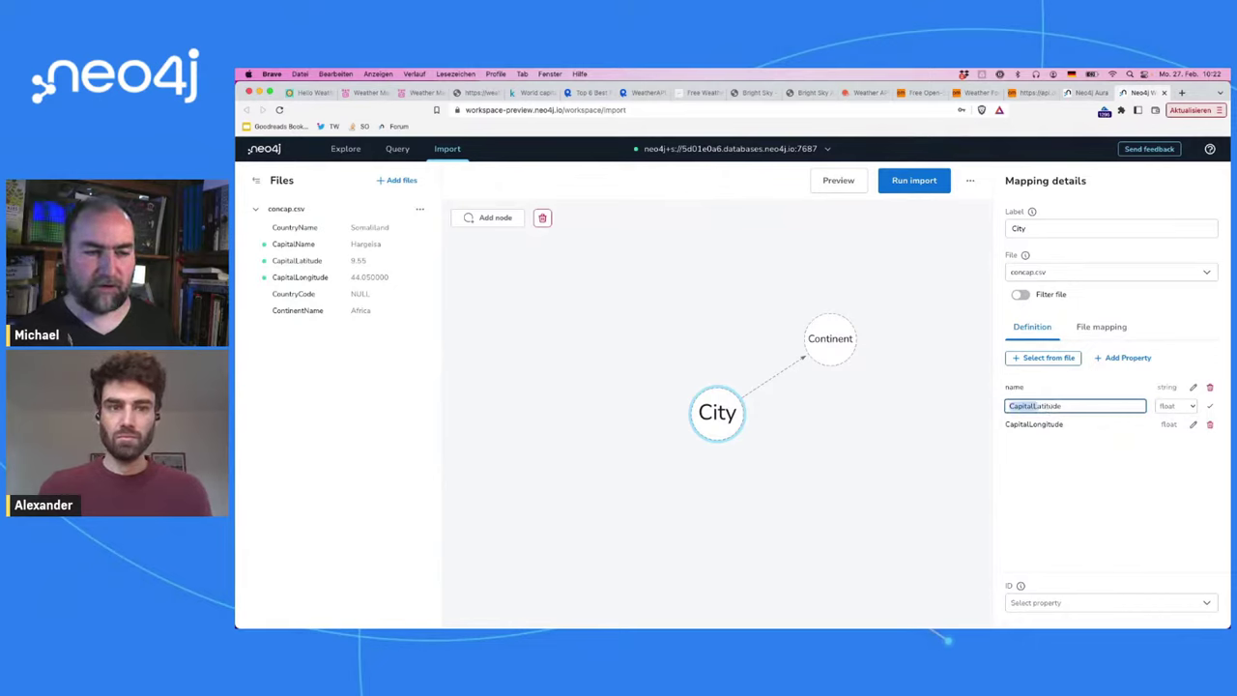
type("l")
left_click(1209, 406)
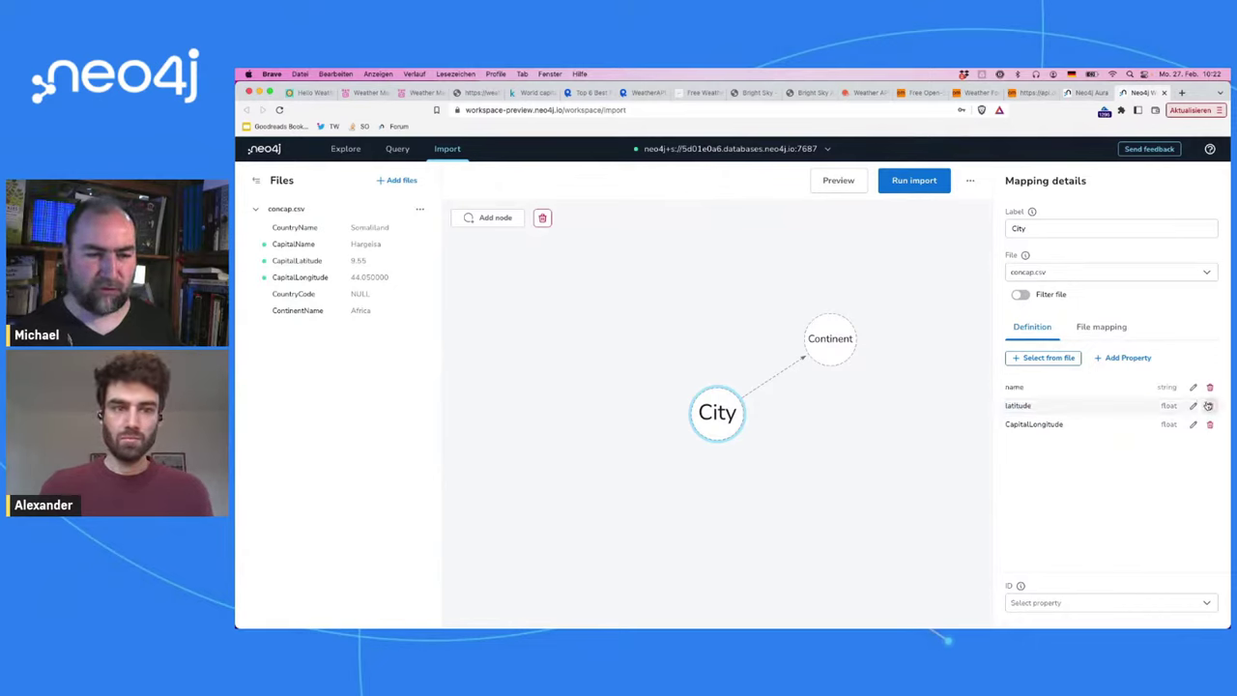
Step: Rename CapitalLongitude to longitude and set name as the City node's ID
left_click(1190, 426)
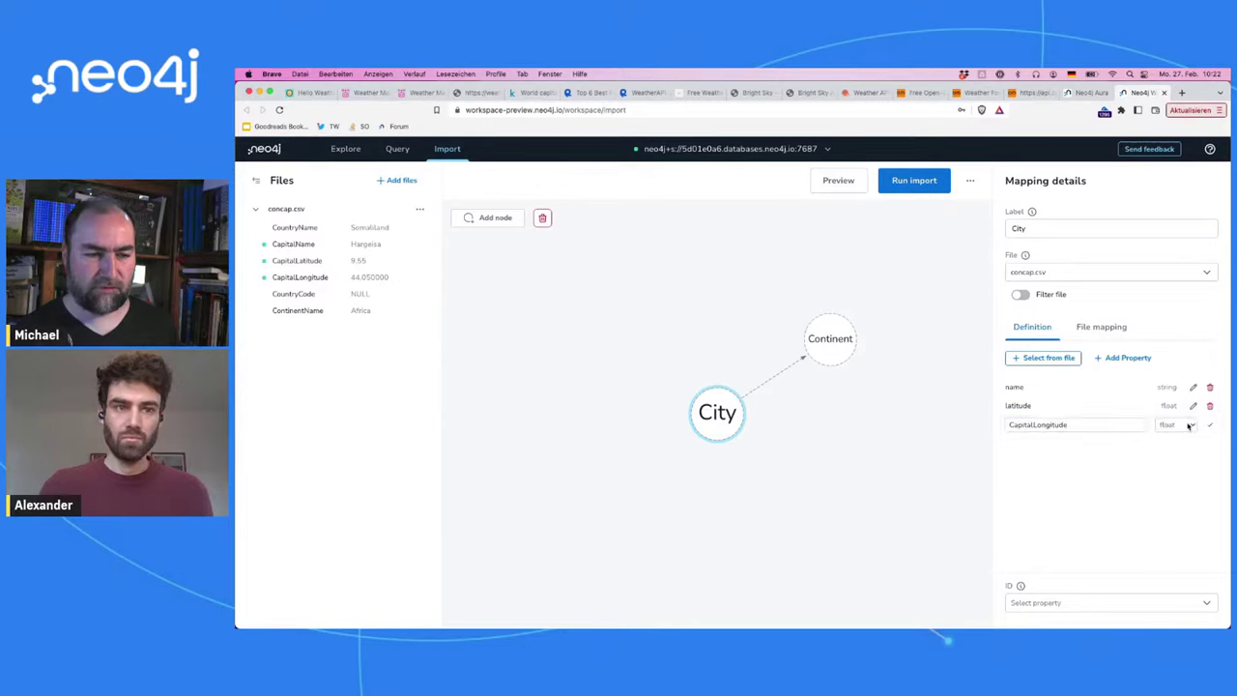
left_click(1039, 426)
key("shift+super+Left")
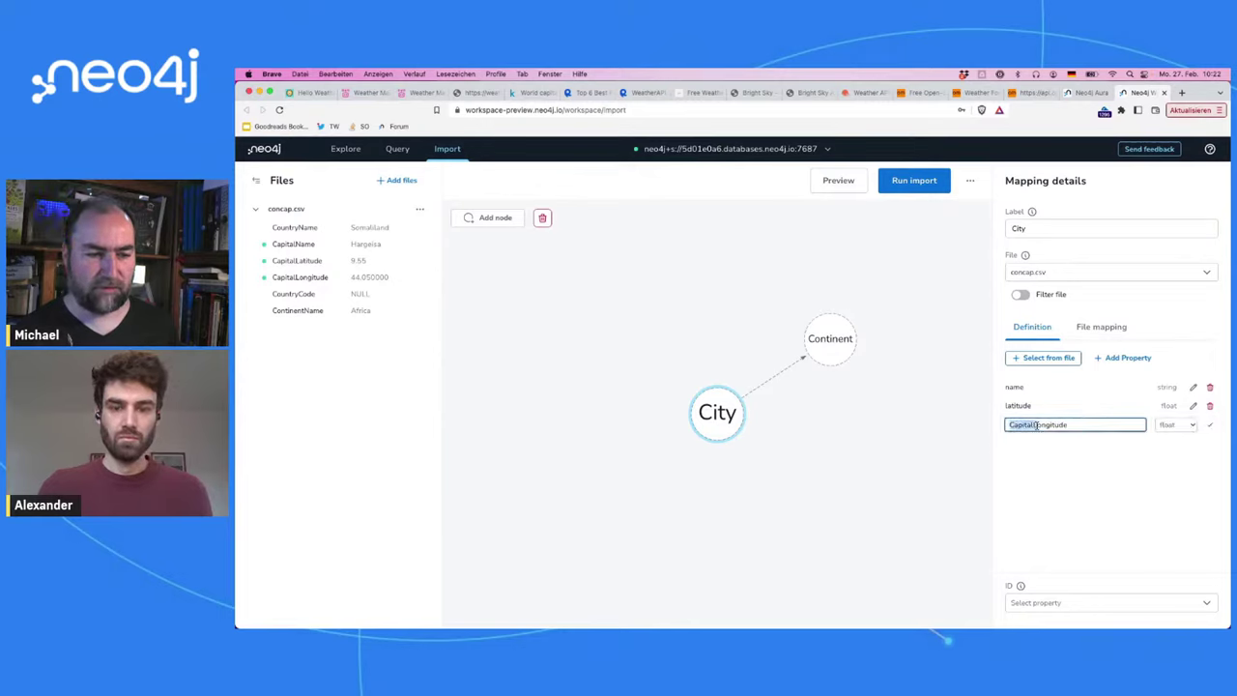
type("l")
left_click(1209, 425)
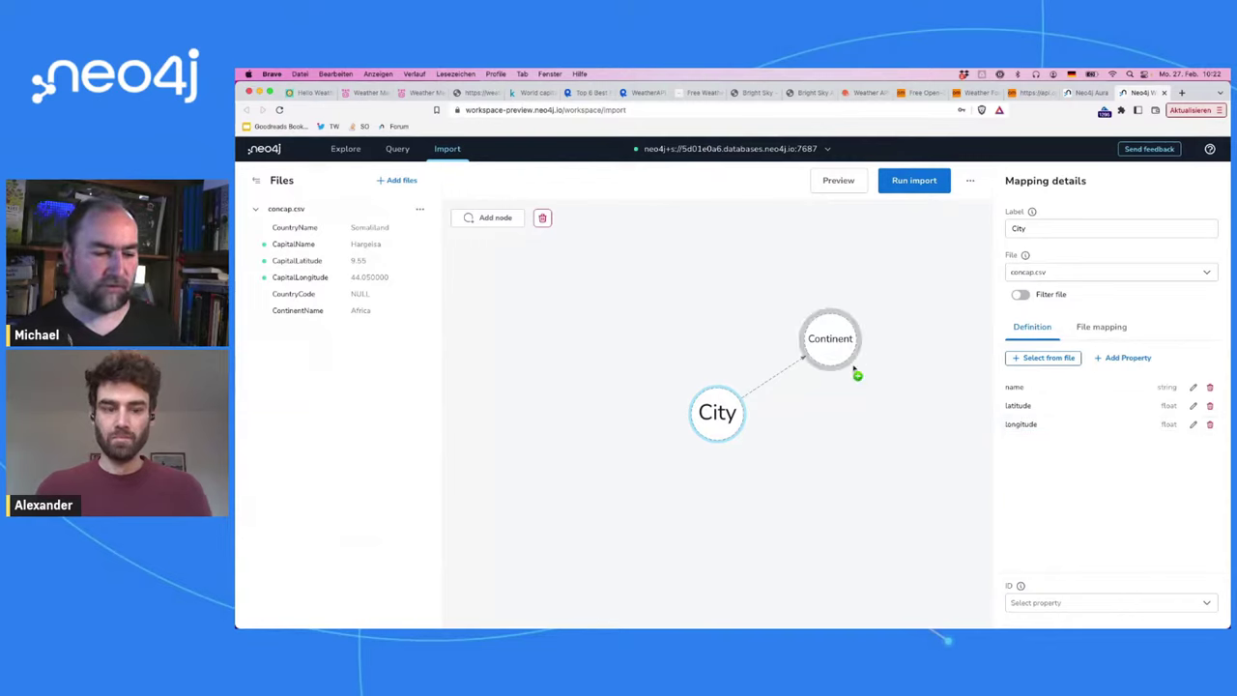
left_click(1085, 599)
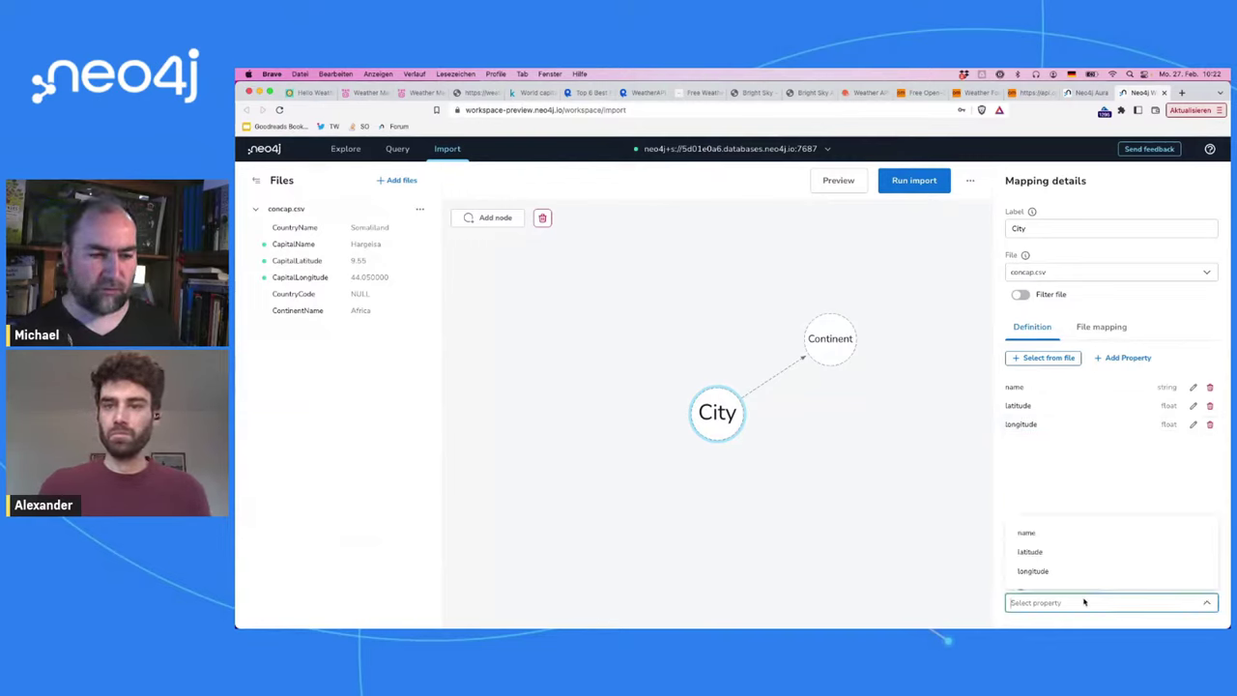
left_click(1084, 536)
Step: Relabel the selected node from Continent to Country
left_click(832, 360)
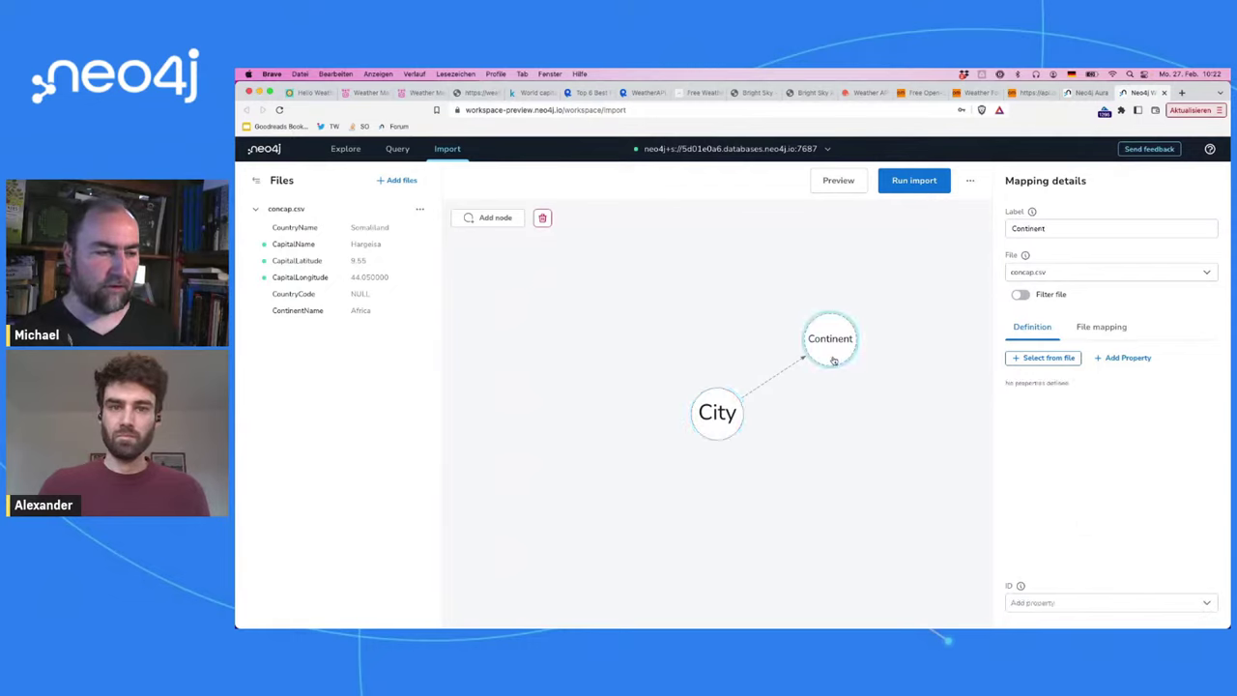
left_click(831, 360)
double_click(1056, 229)
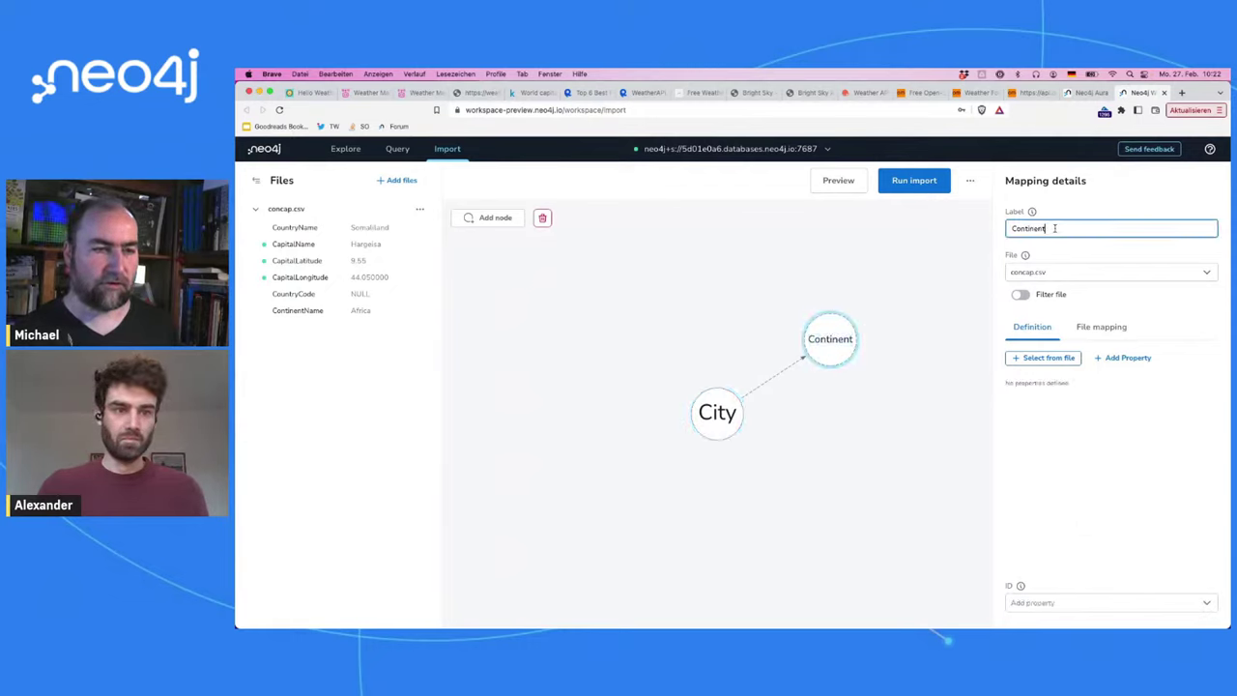
type("Country")
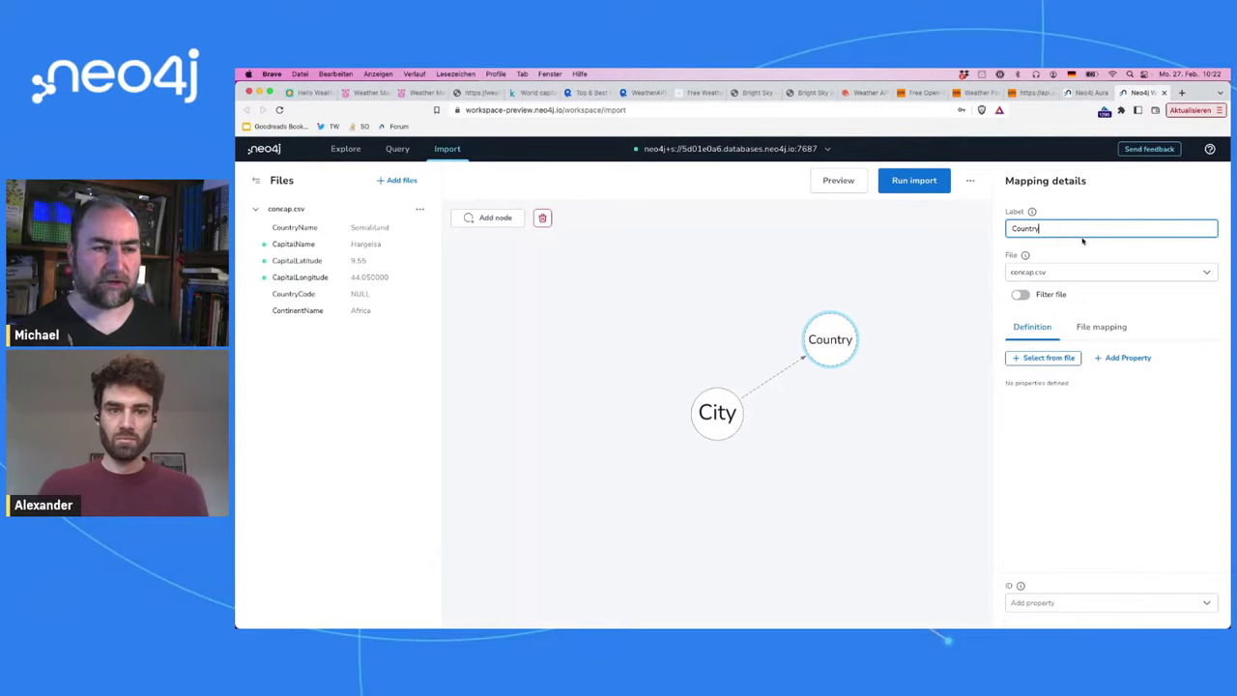
left_click(1082, 242)
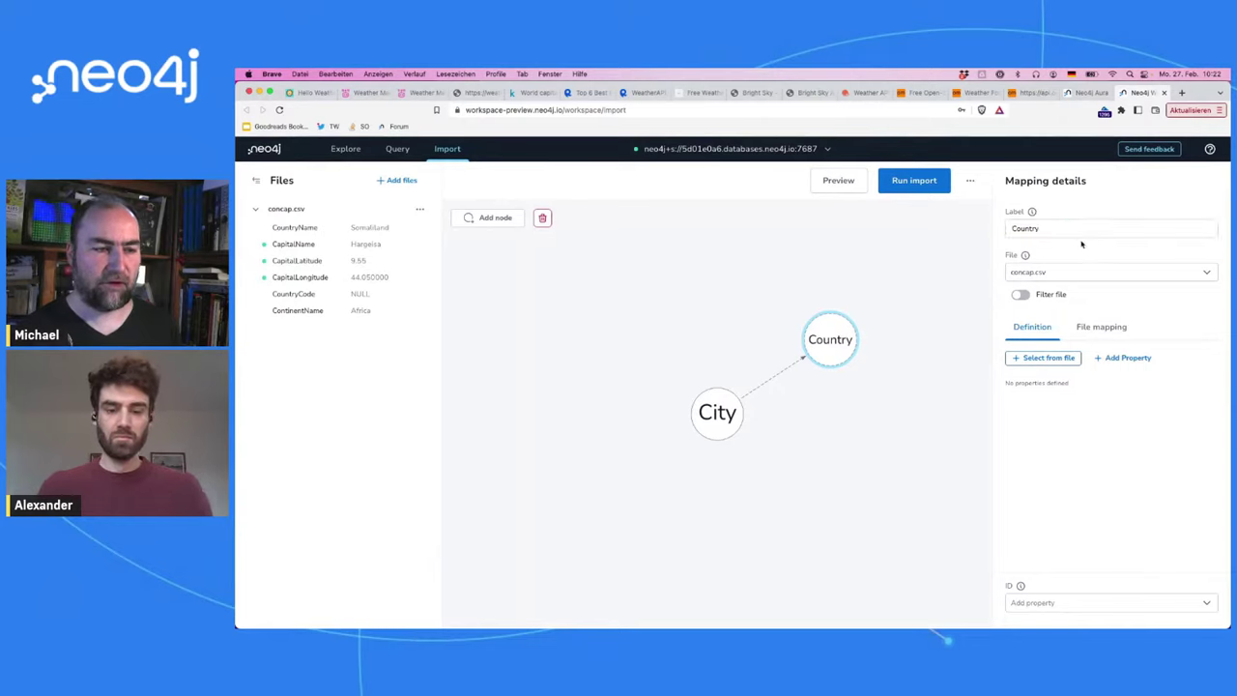
Step: Add the CountryName and CountryCode CSV columns as Country properties
left_click(1030, 358)
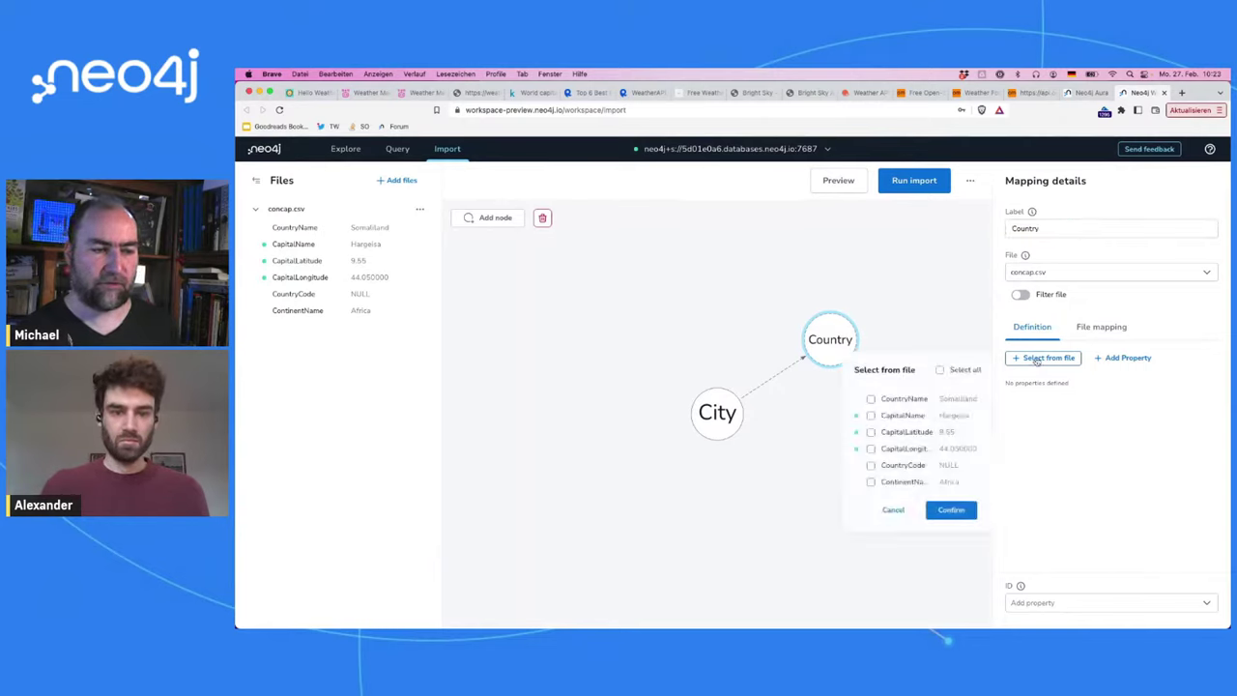
left_click(888, 402)
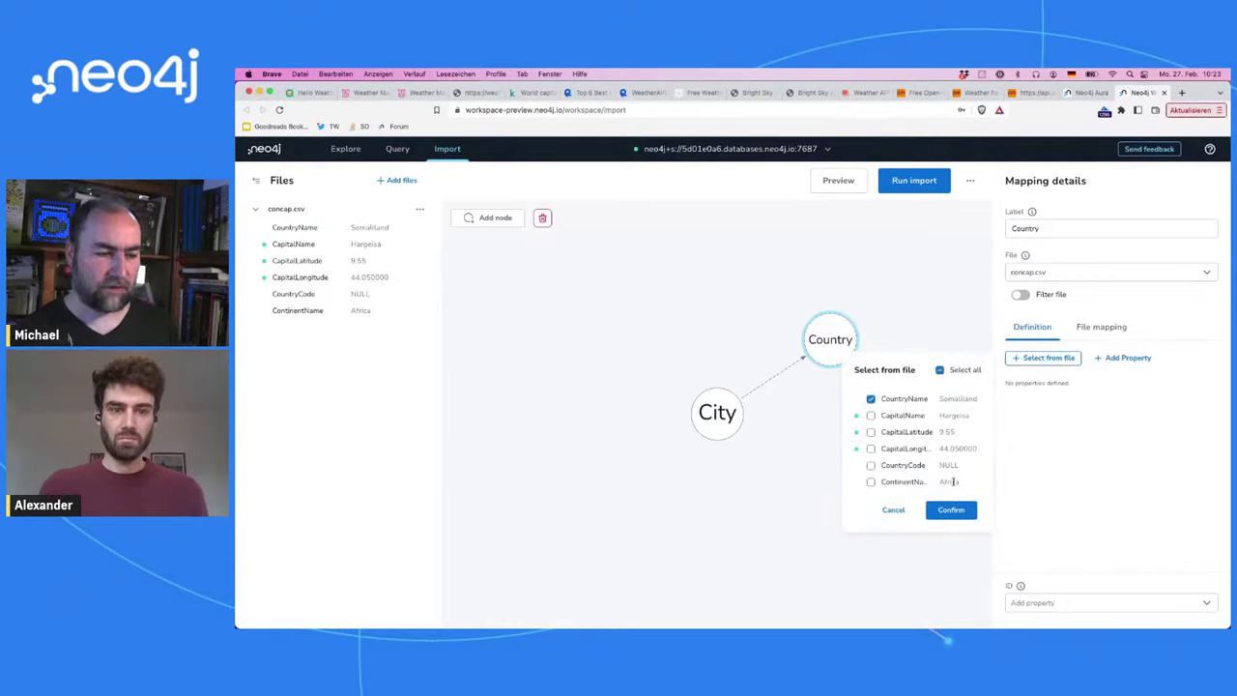
left_click(871, 465)
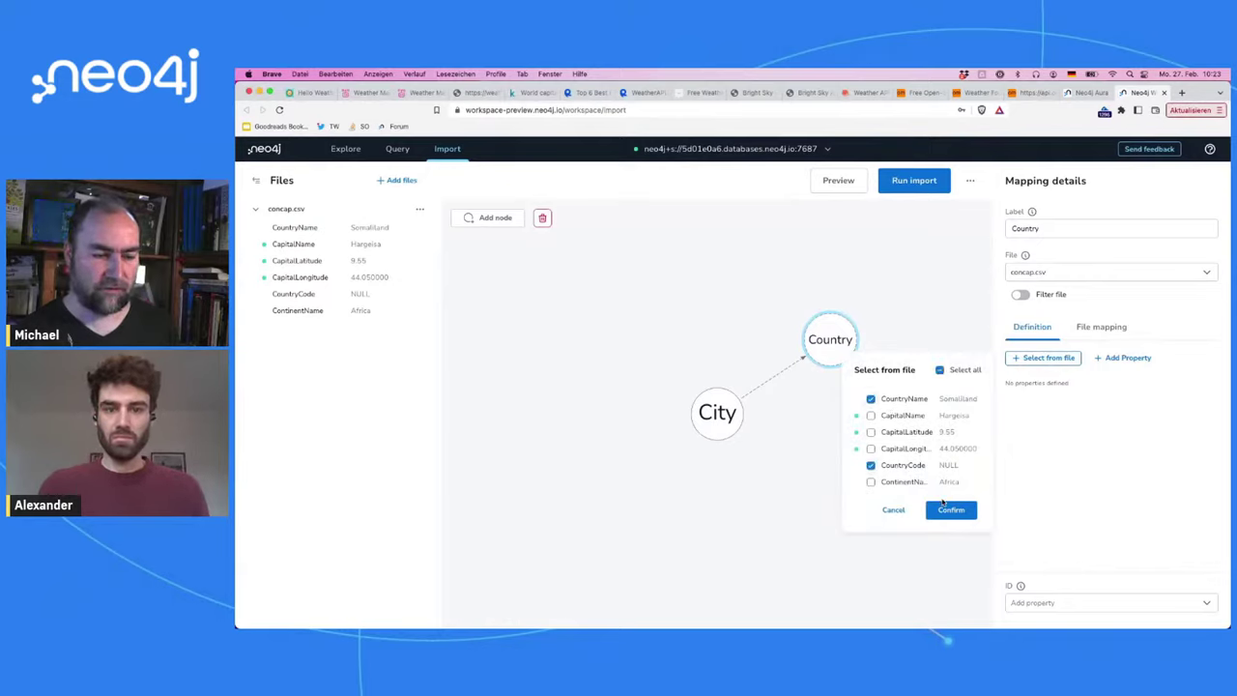
left_click(945, 510)
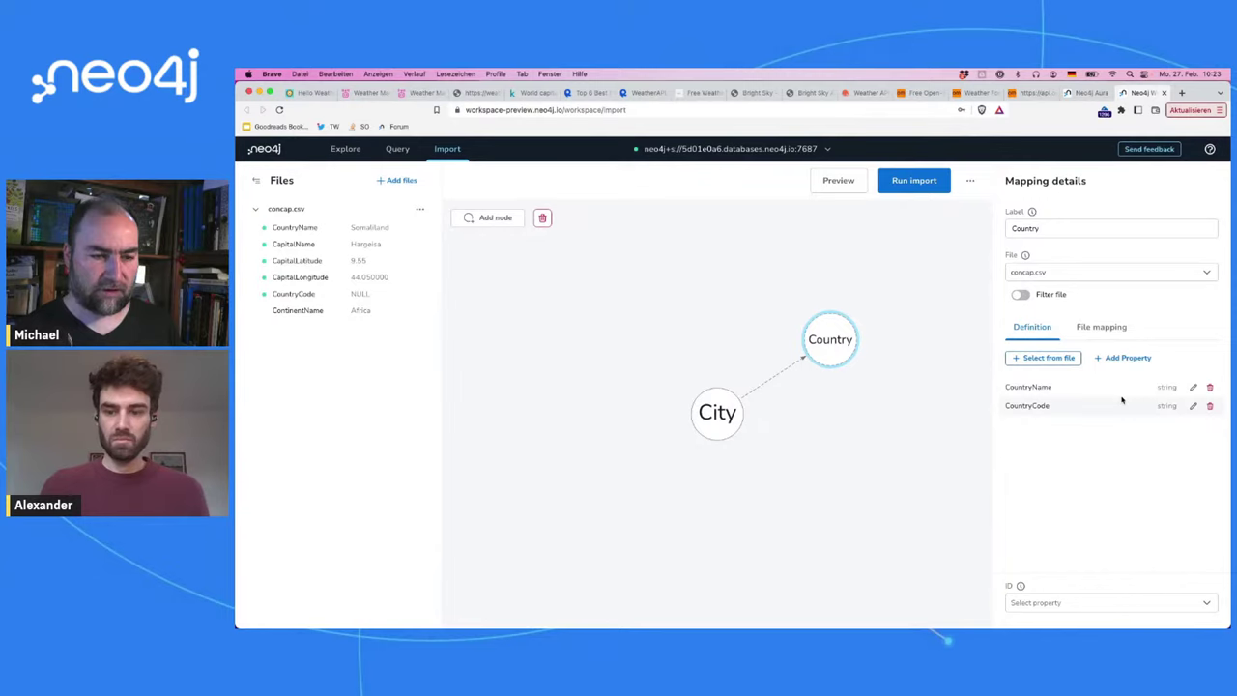
Step: Rename the properties to 'name' and 'code', and make name the Country ID
left_click(1195, 387)
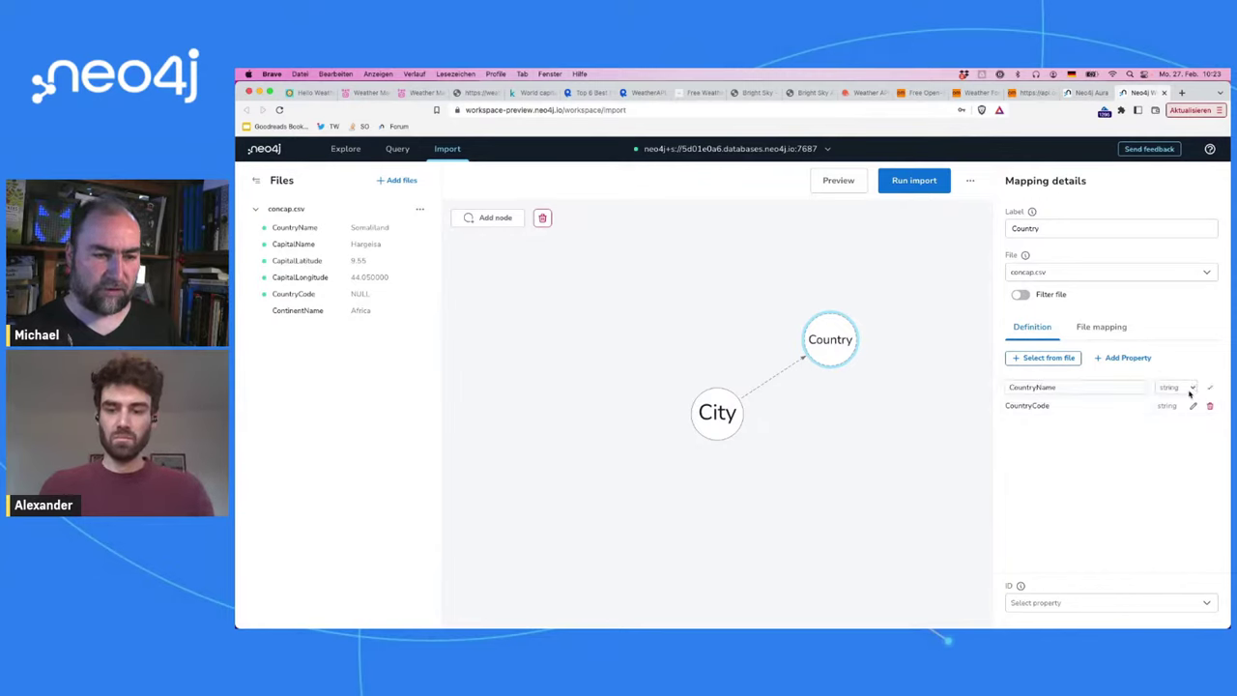
left_click(1038, 387)
key("super+shift+Left")
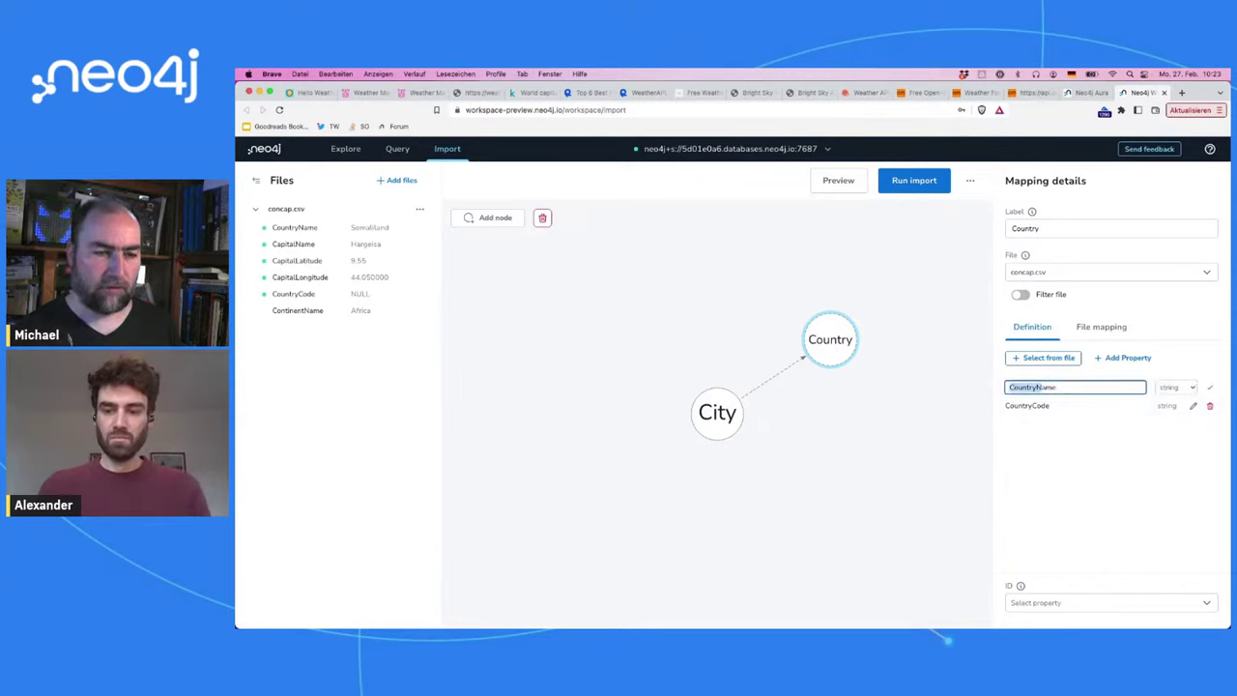
key("BackSpace")
type("n")
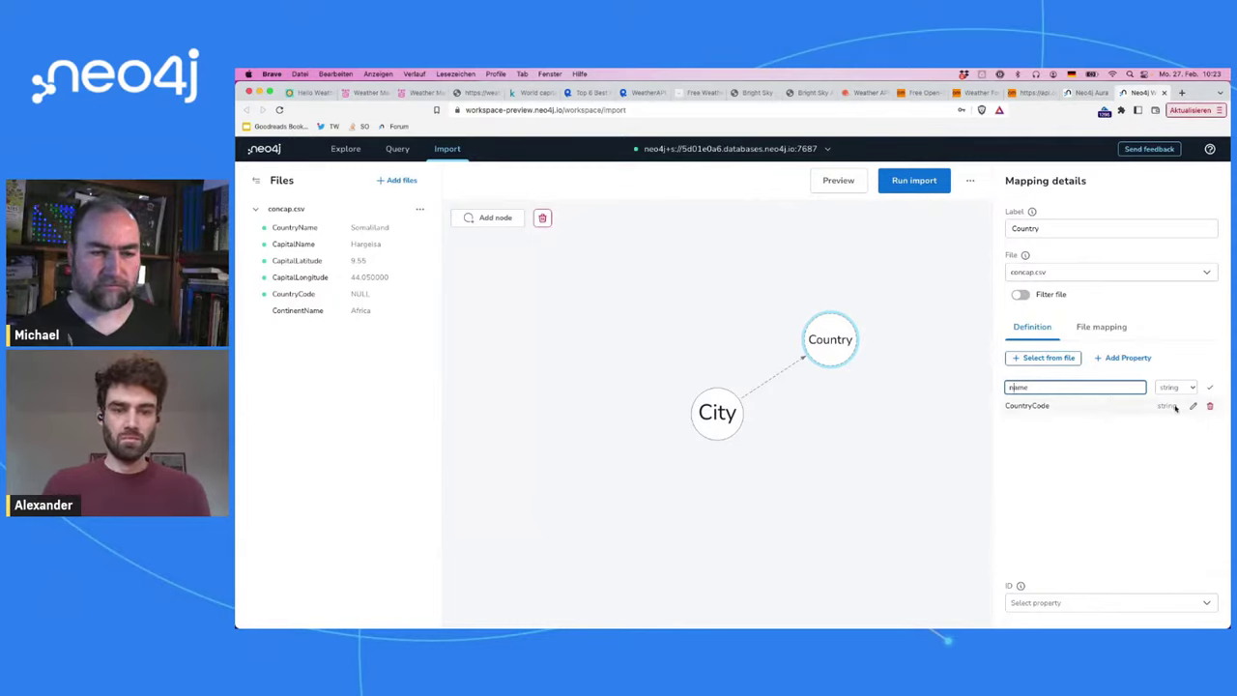
left_click(1193, 406)
double_click(1042, 406)
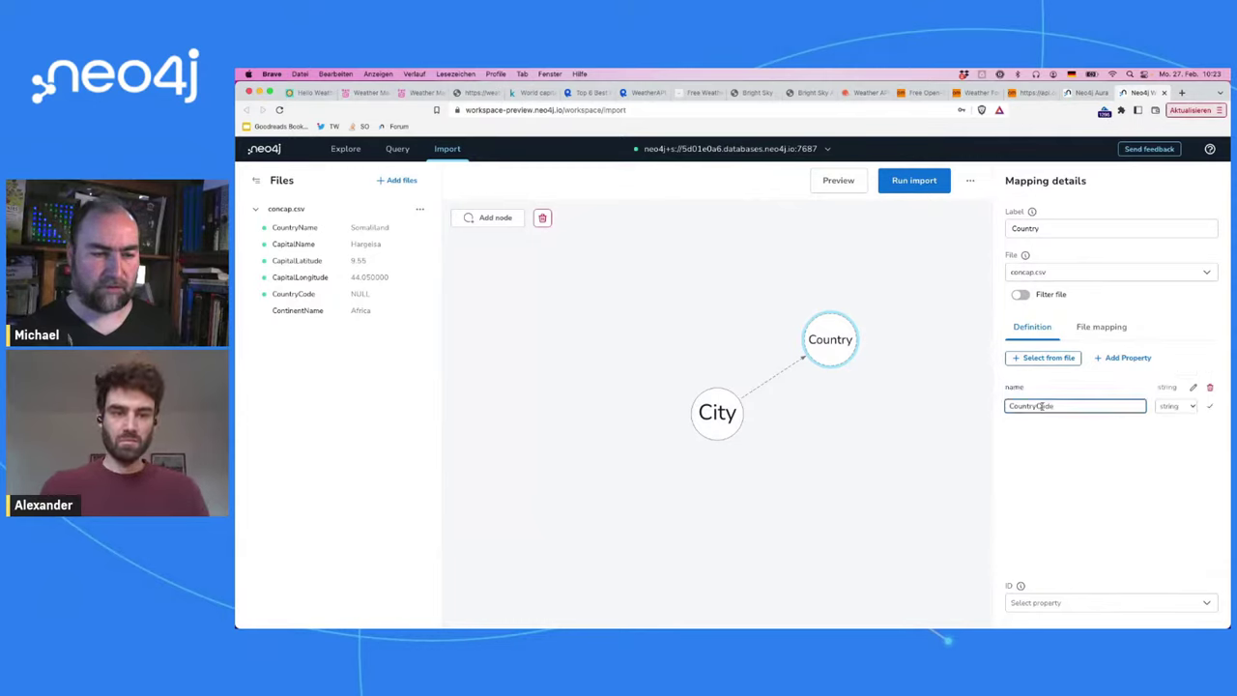
type("code")
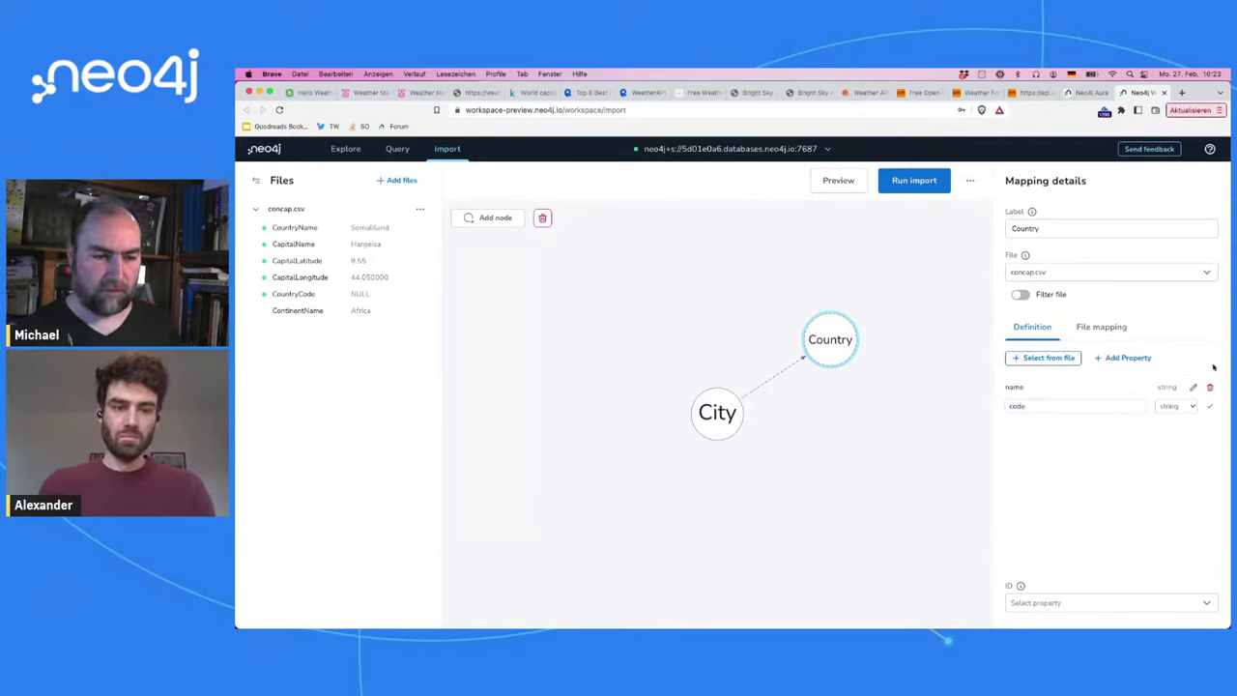
left_click(1209, 406)
left_click(1119, 602)
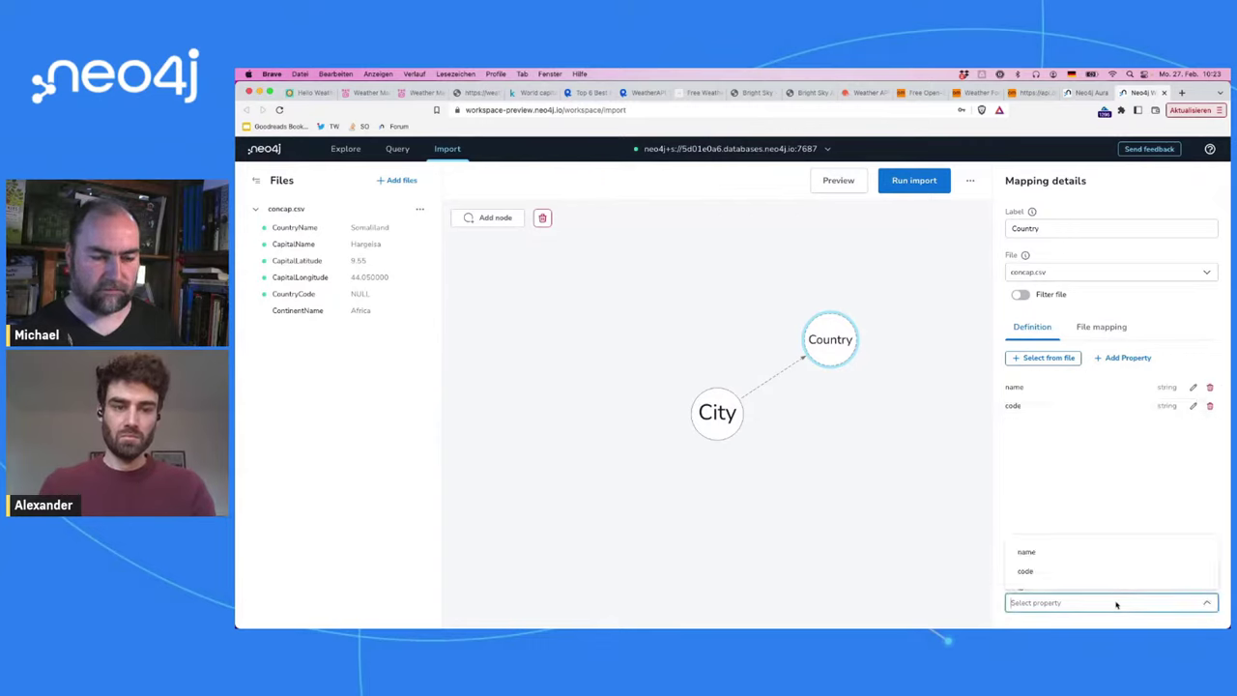
left_click(1111, 554)
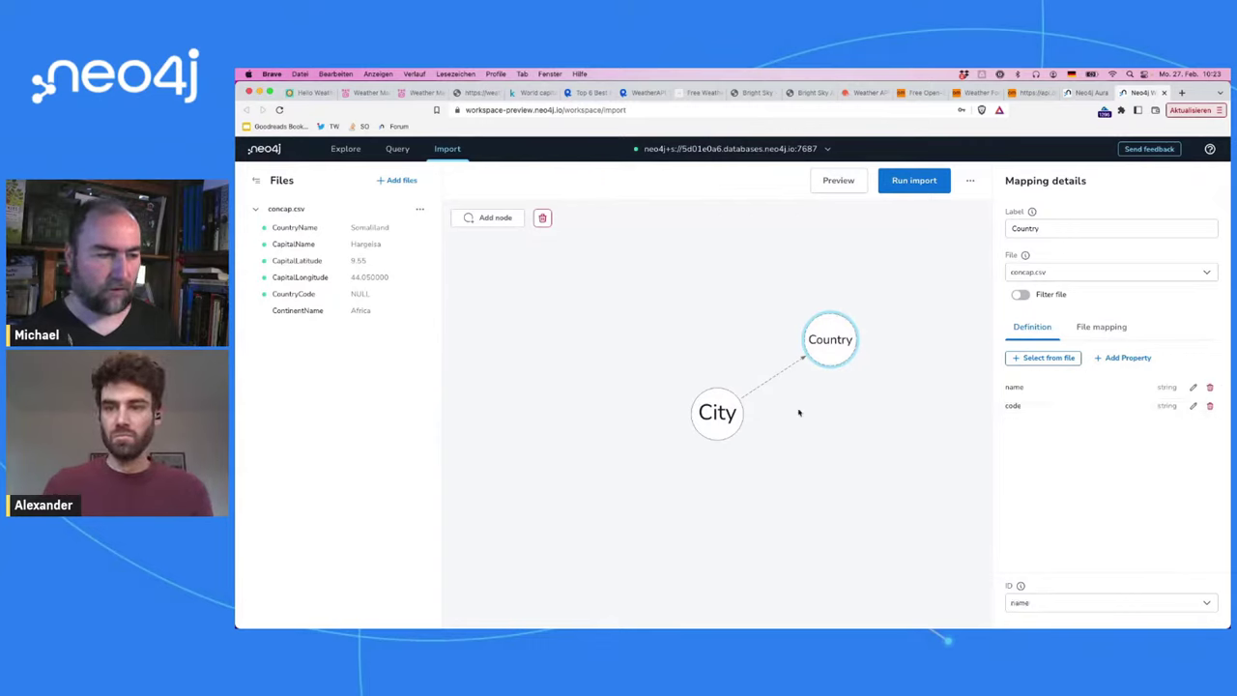
Step: Set the City-to-Country relationship type to OF
left_click(770, 378)
left_click(1053, 231)
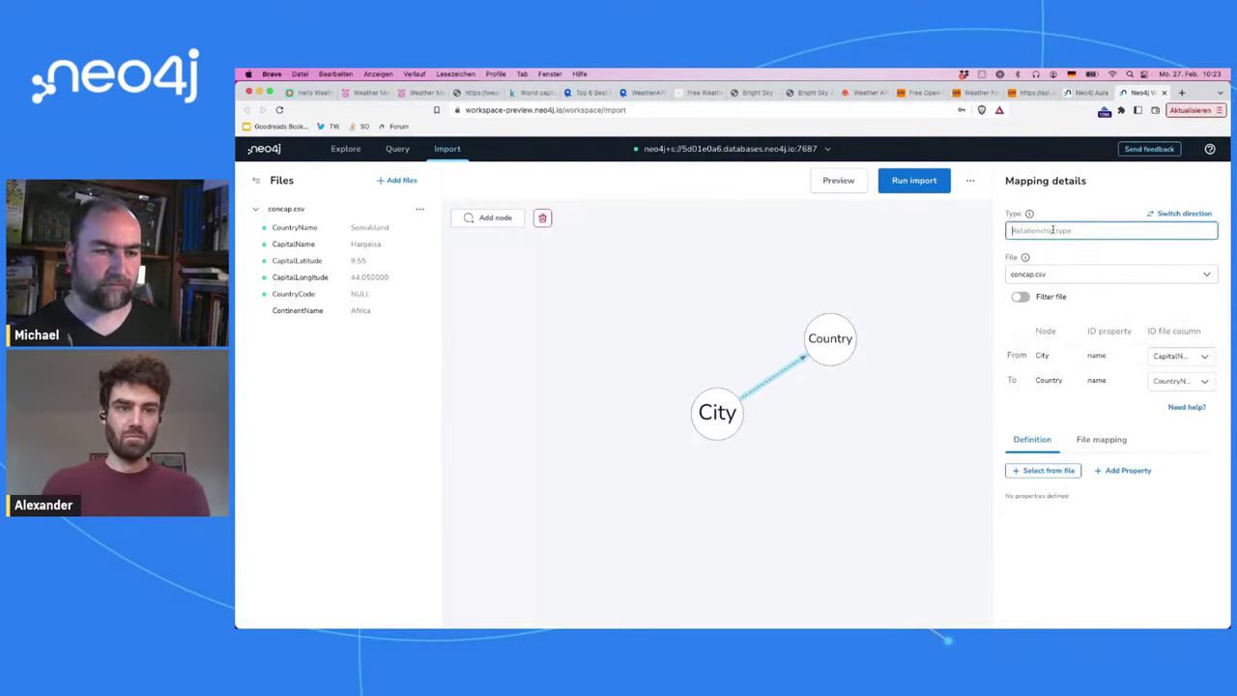
type("IN_COUNTRY")
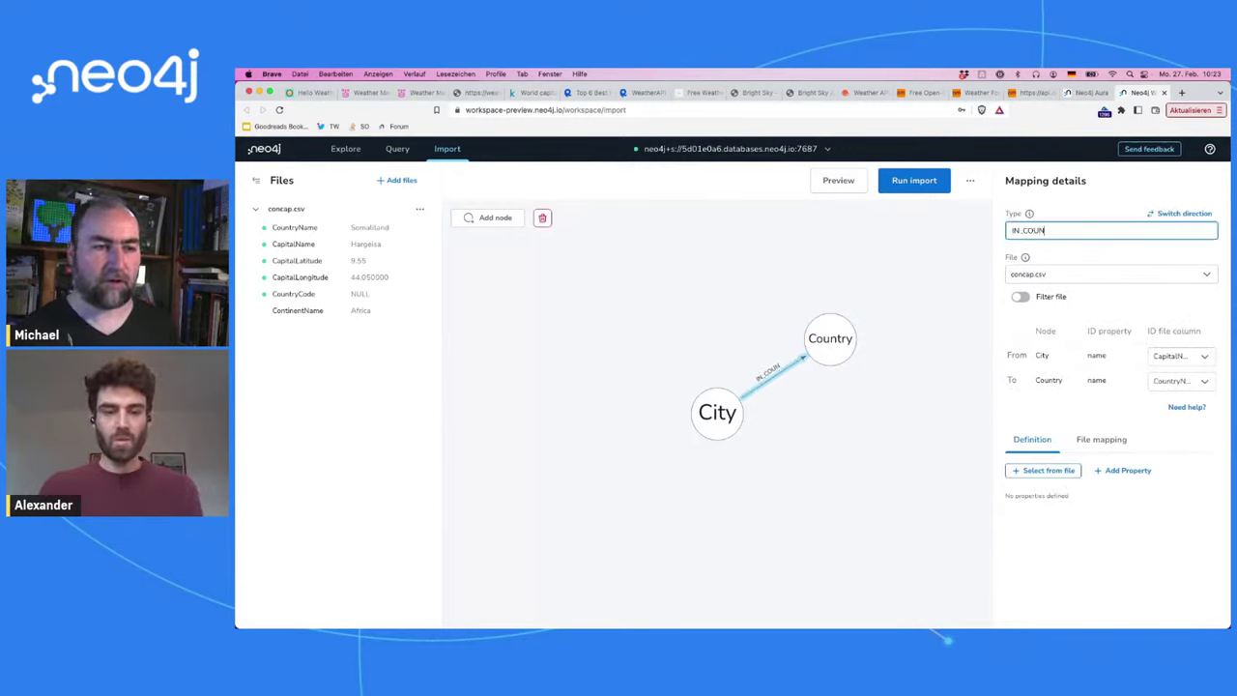
key("shift+Left")
key("shift+Left")
key("shift+Left")
key("shift+Left")
key("shift+Left")
key("shift+Left")
key("shift+Left")
key("shift+Left")
key("shift+Left")
key("shift+Left")
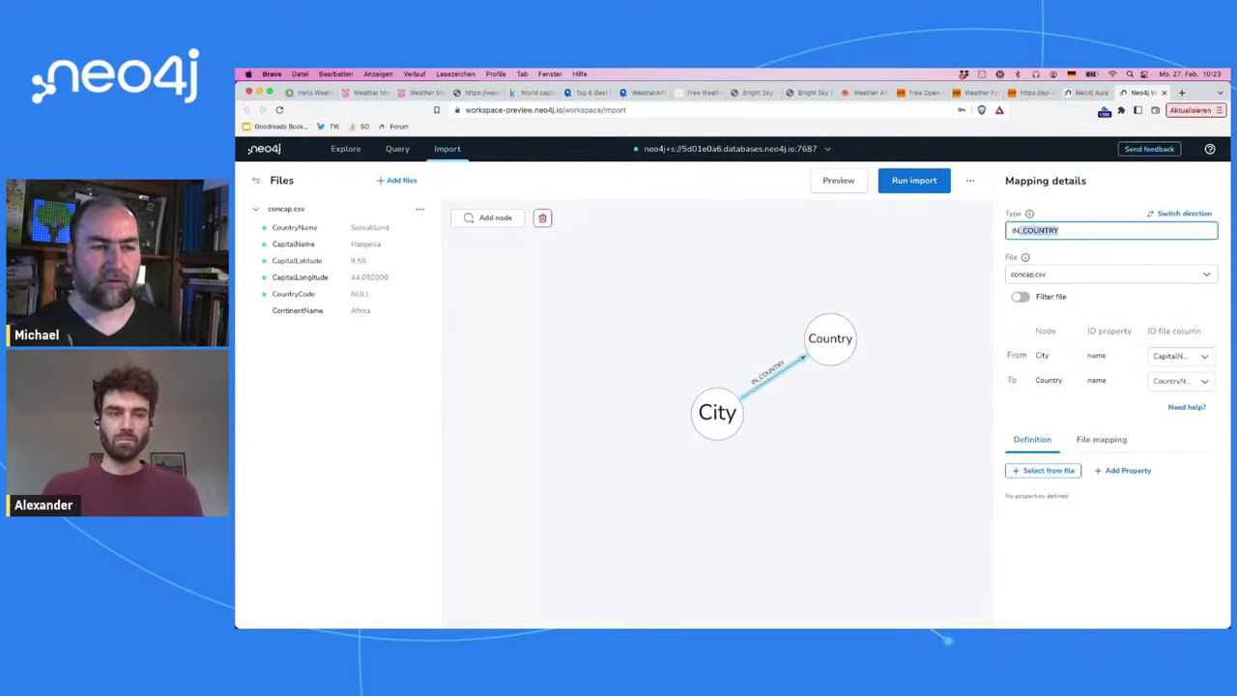
type("OF")
left_click(1097, 248)
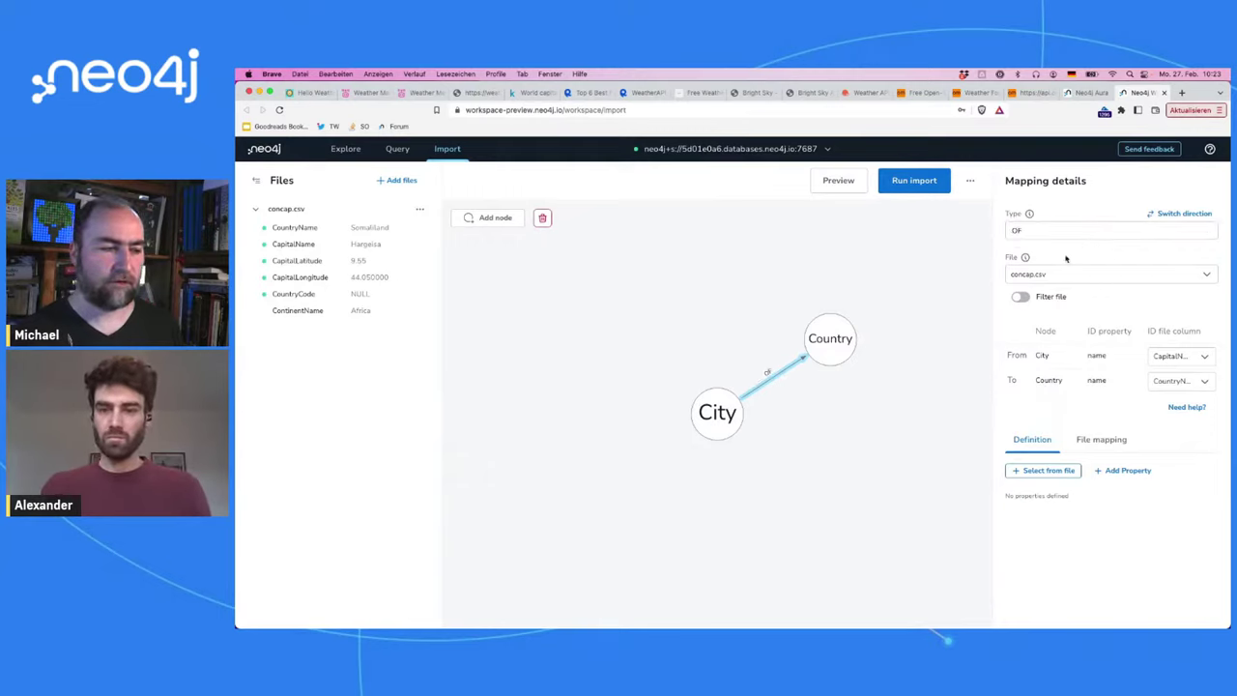
Step: Draw a new Continent node from Country and add the ContinentName column as a property
left_click_drag(861, 345, 931, 276)
type("Co")
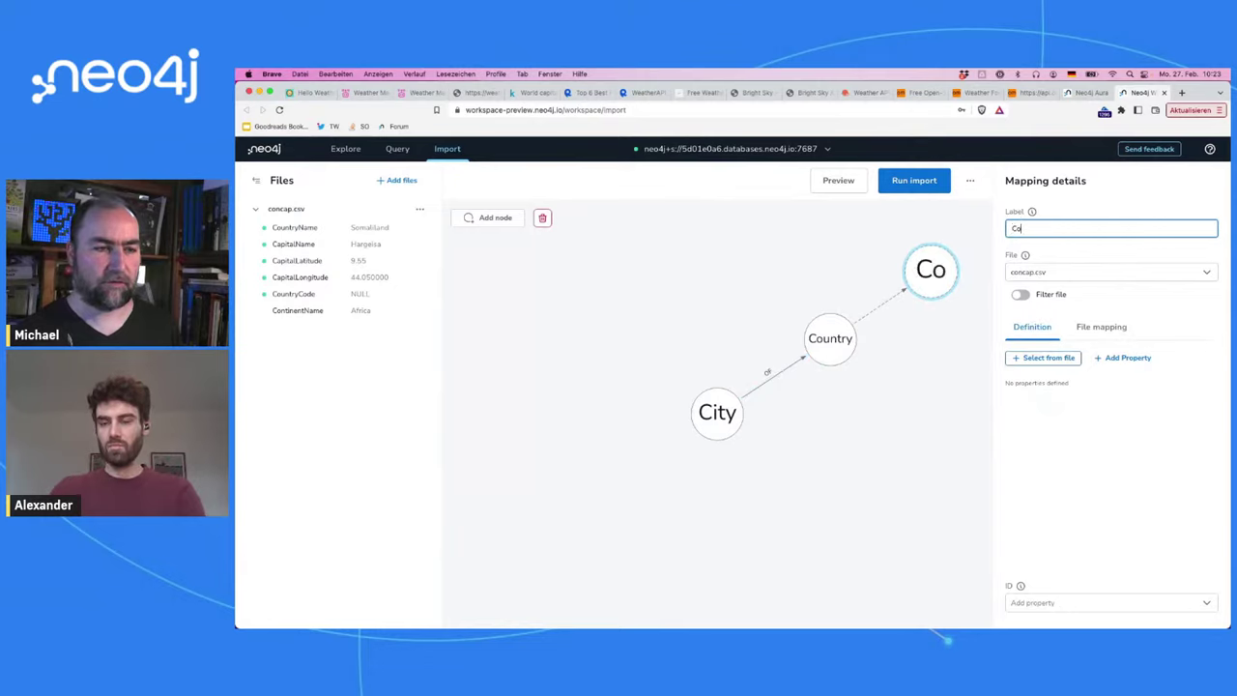
type("ntinent")
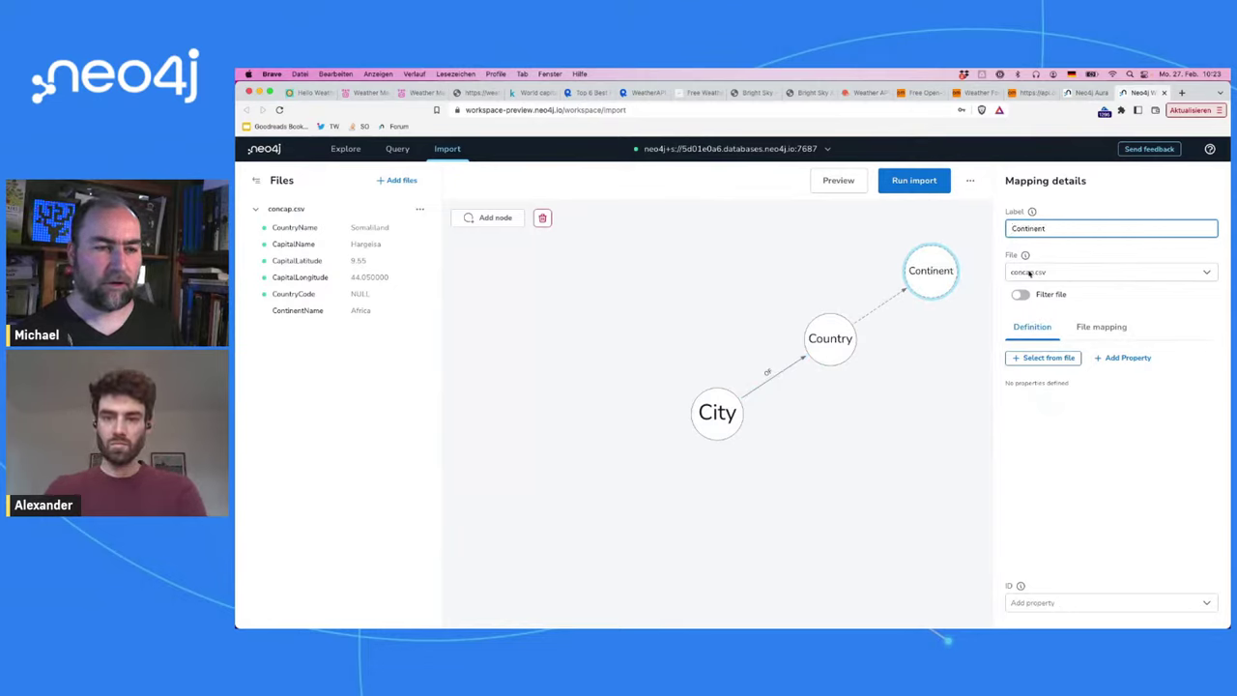
left_click(1032, 357)
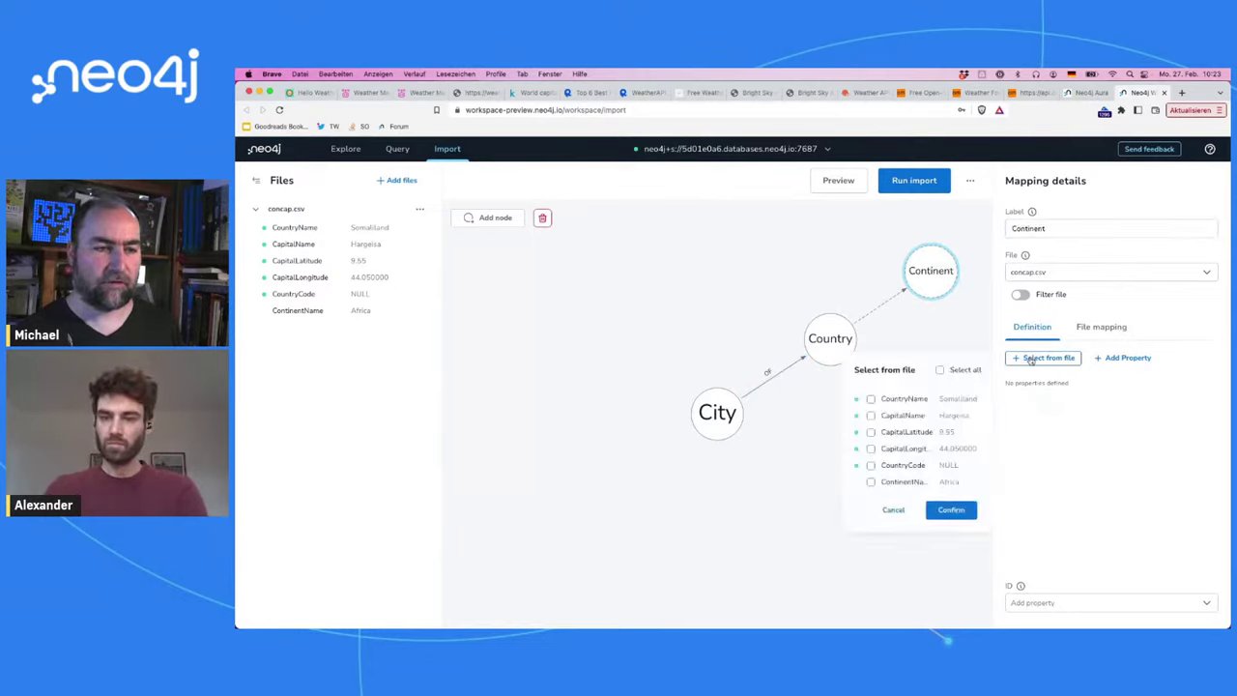
left_click(871, 482)
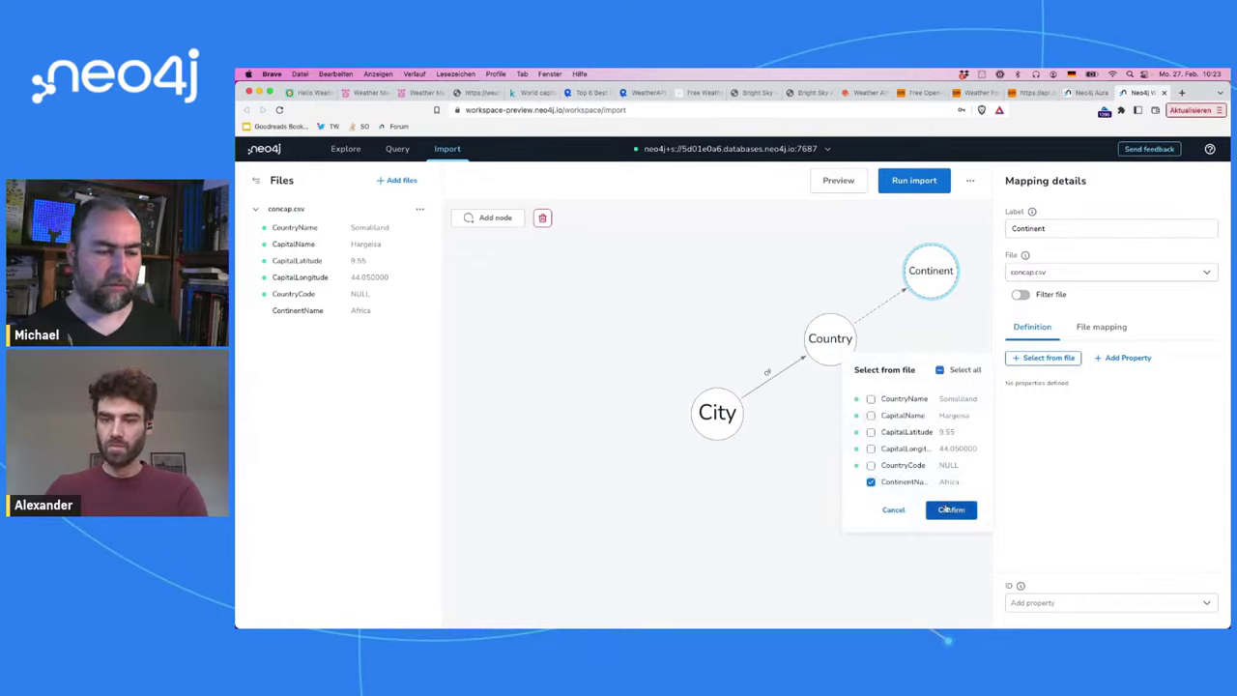
left_click(949, 509)
Step: Rename the ContinentName property to 'name'
left_click(1193, 386)
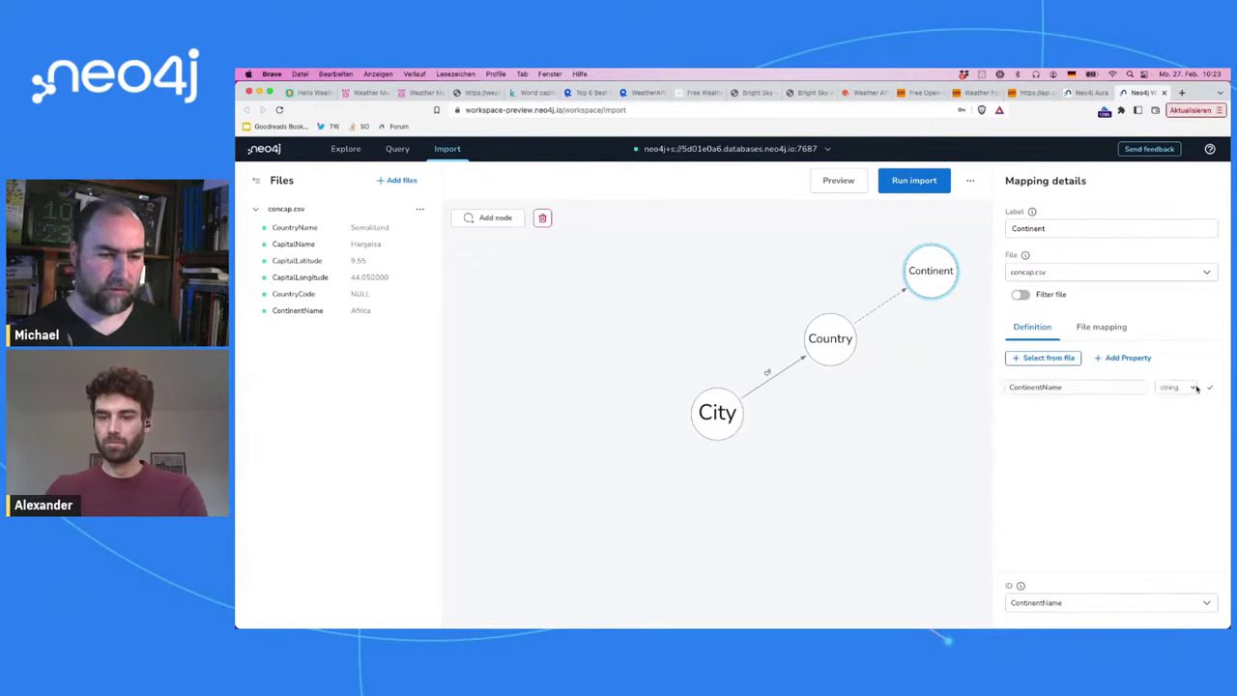
left_click(1051, 387)
double_click(1051, 387)
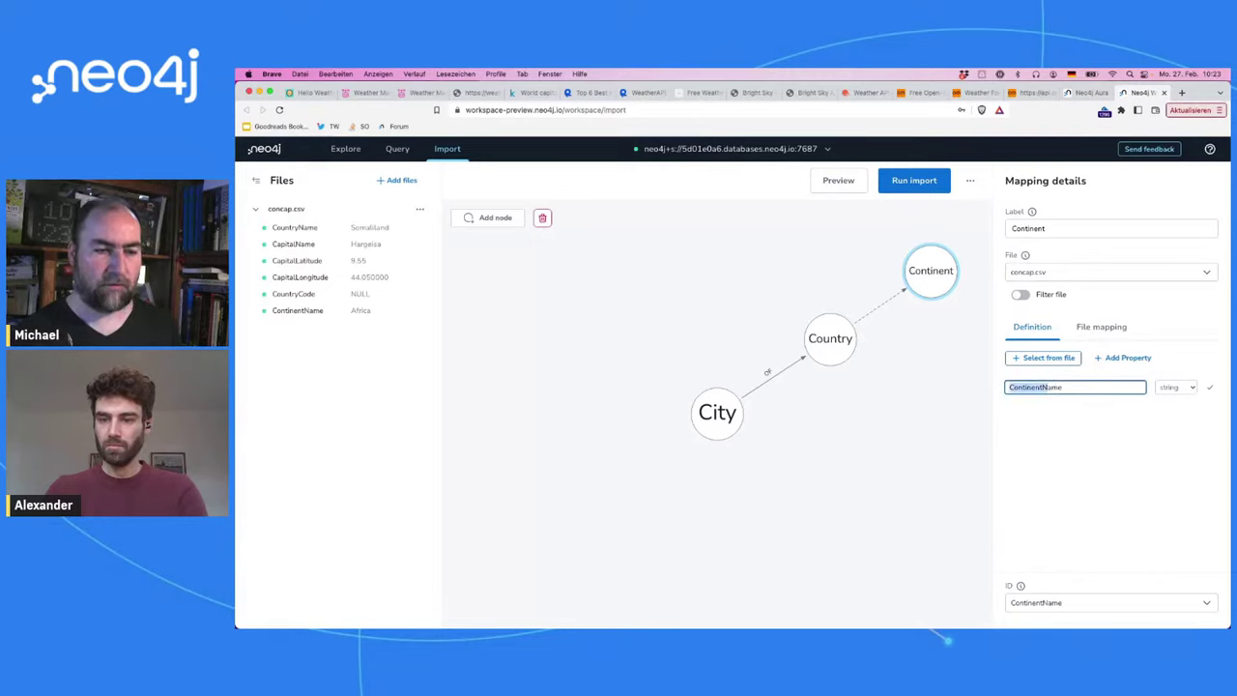
type("name")
left_click(1206, 388)
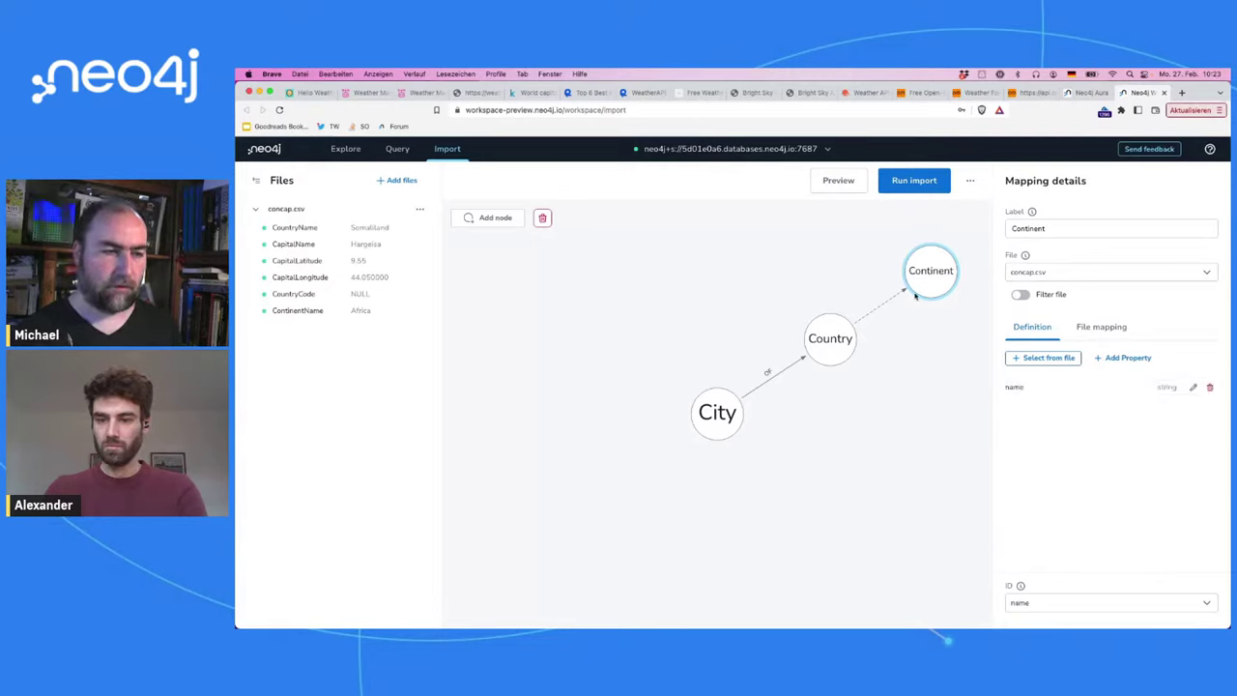
Step: Give the Country-to-Continent relationship type ON and move Continent nearer Country
left_click_drag(933, 292, 934, 293)
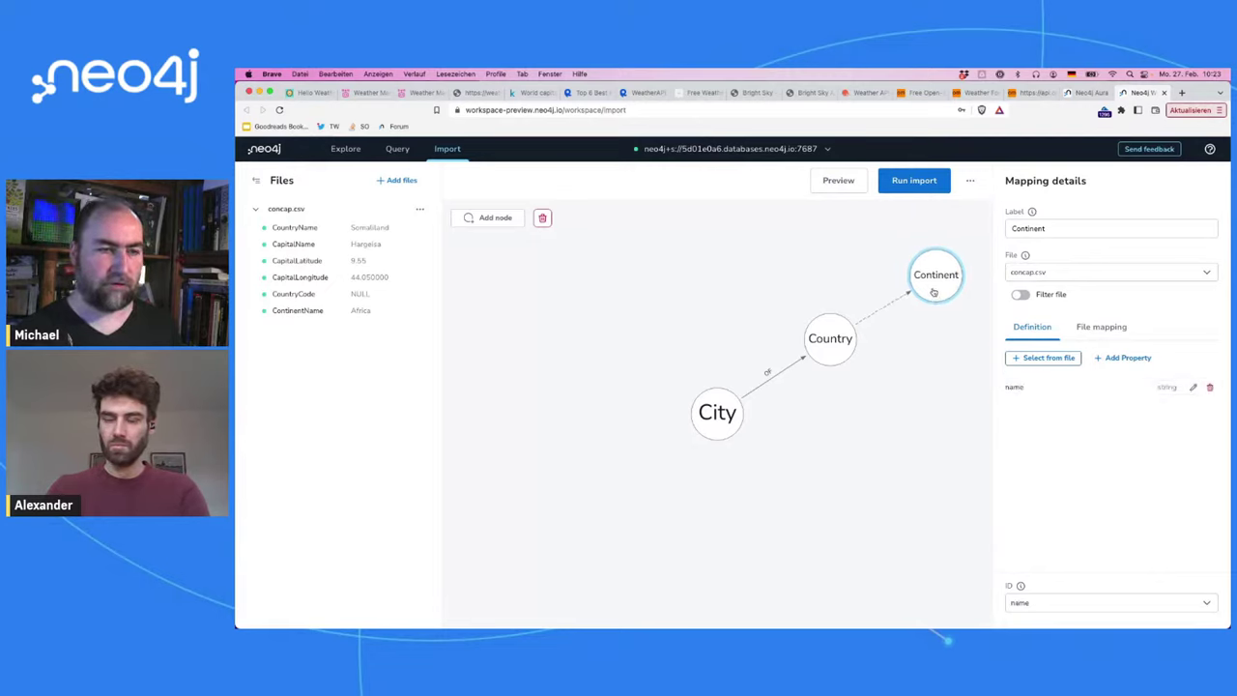
left_click(875, 321)
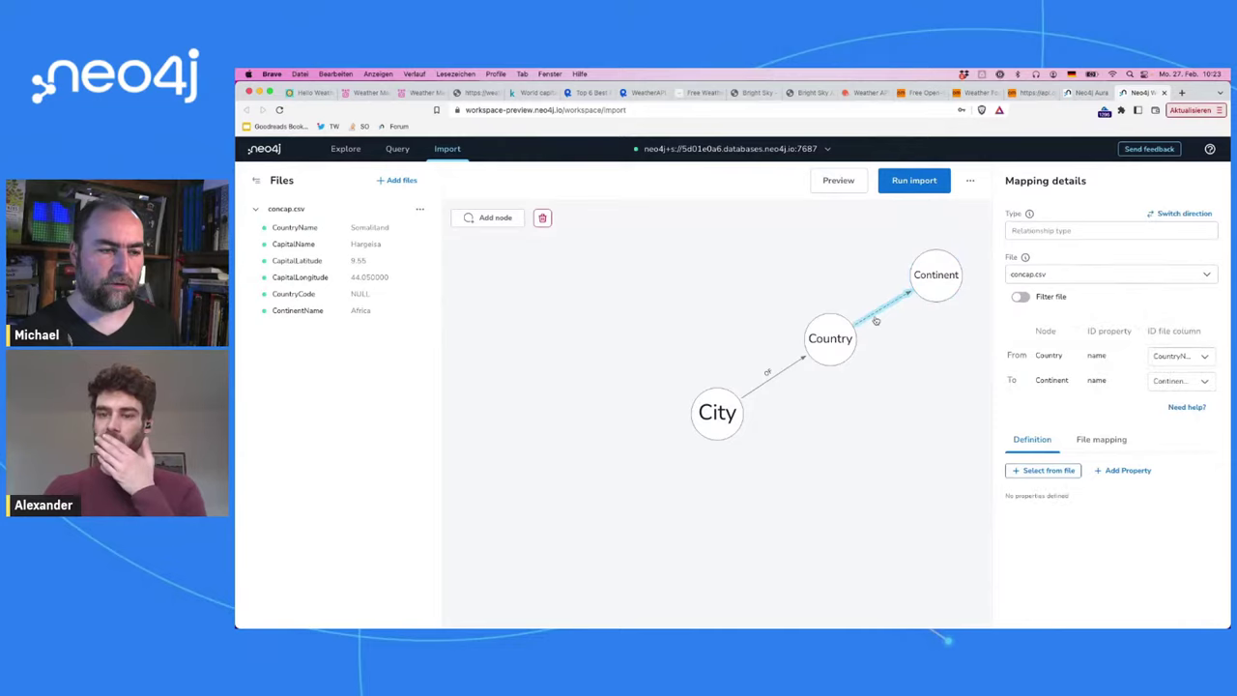
left_click(1040, 229)
type("ON")
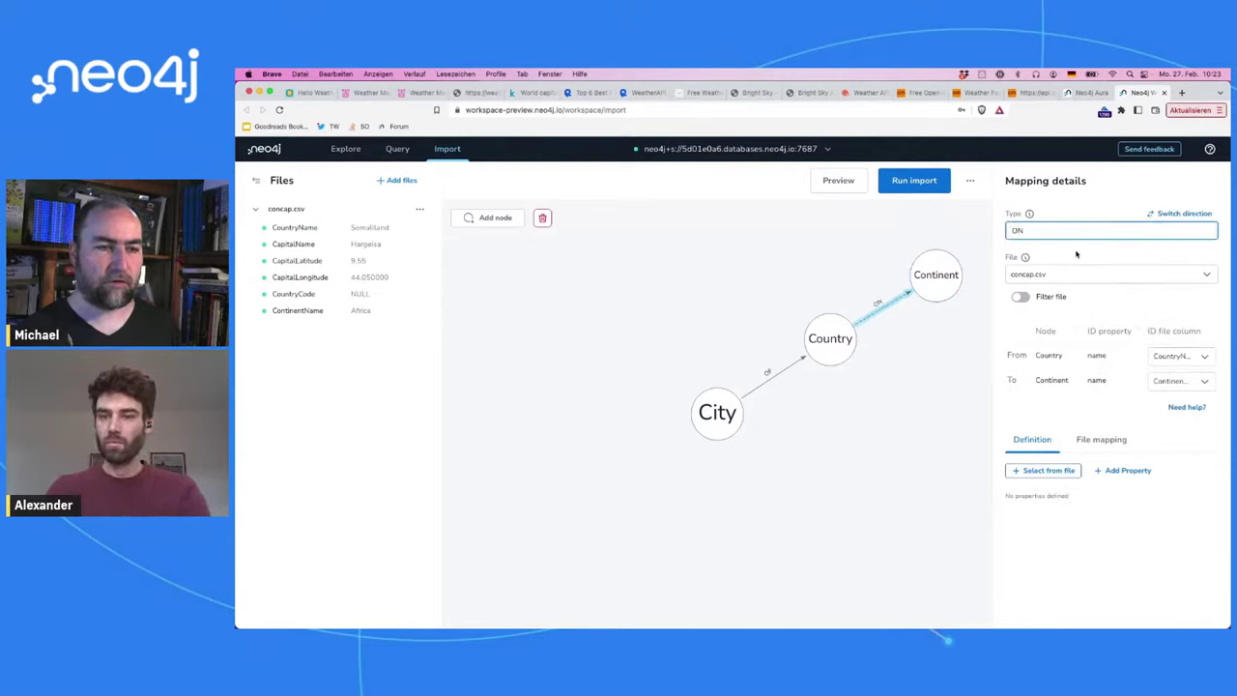
left_click(888, 417)
left_click(926, 291)
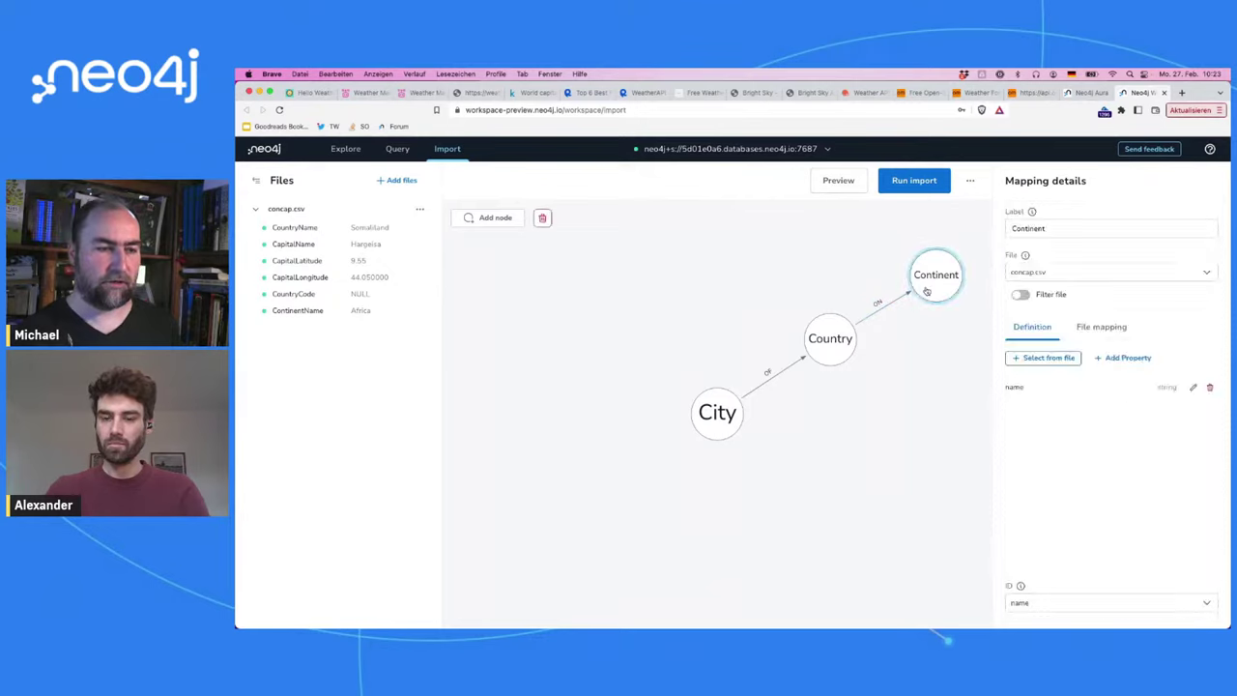
left_click_drag(926, 290, 830, 355)
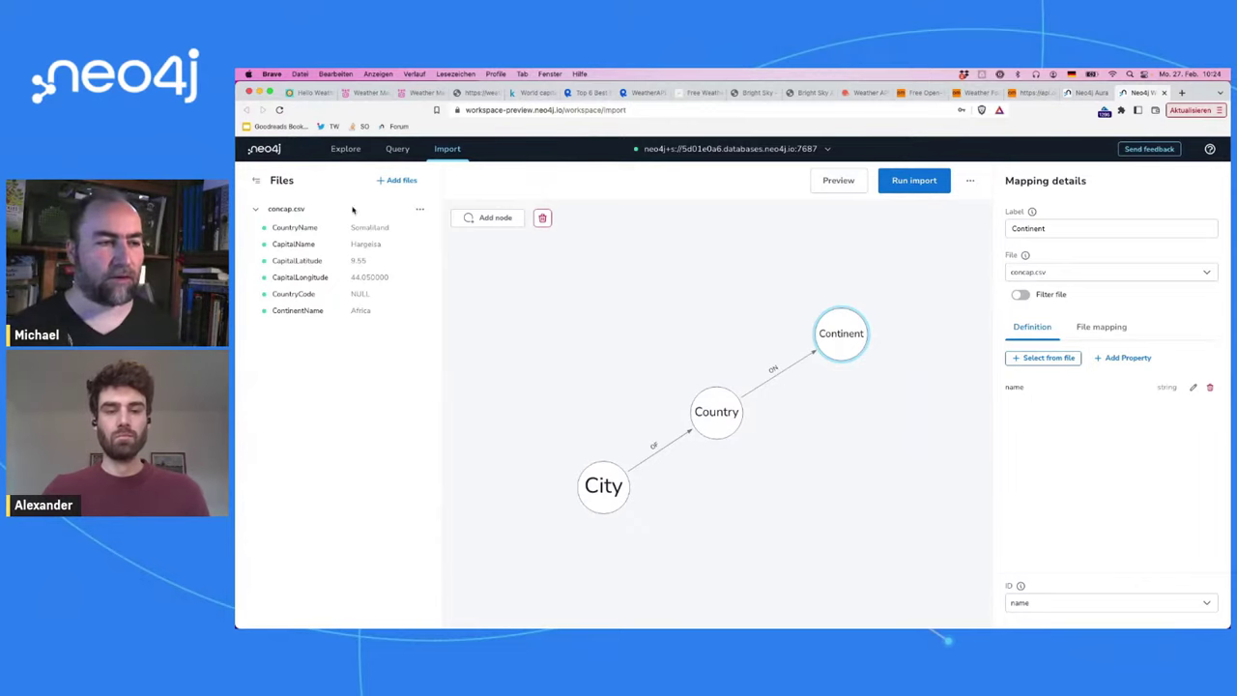
Step: Preview the import graph and zoom in on the continent, country and city clusters
left_click(829, 180)
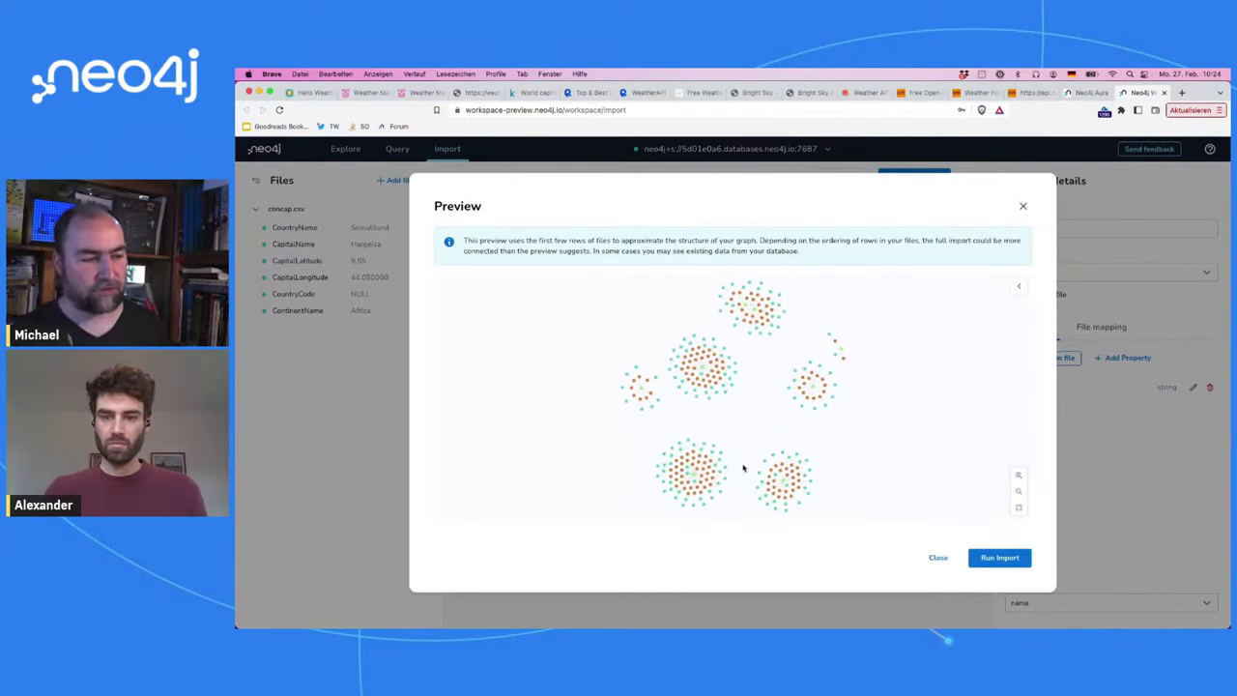
scroll(732, 477, "up", 5)
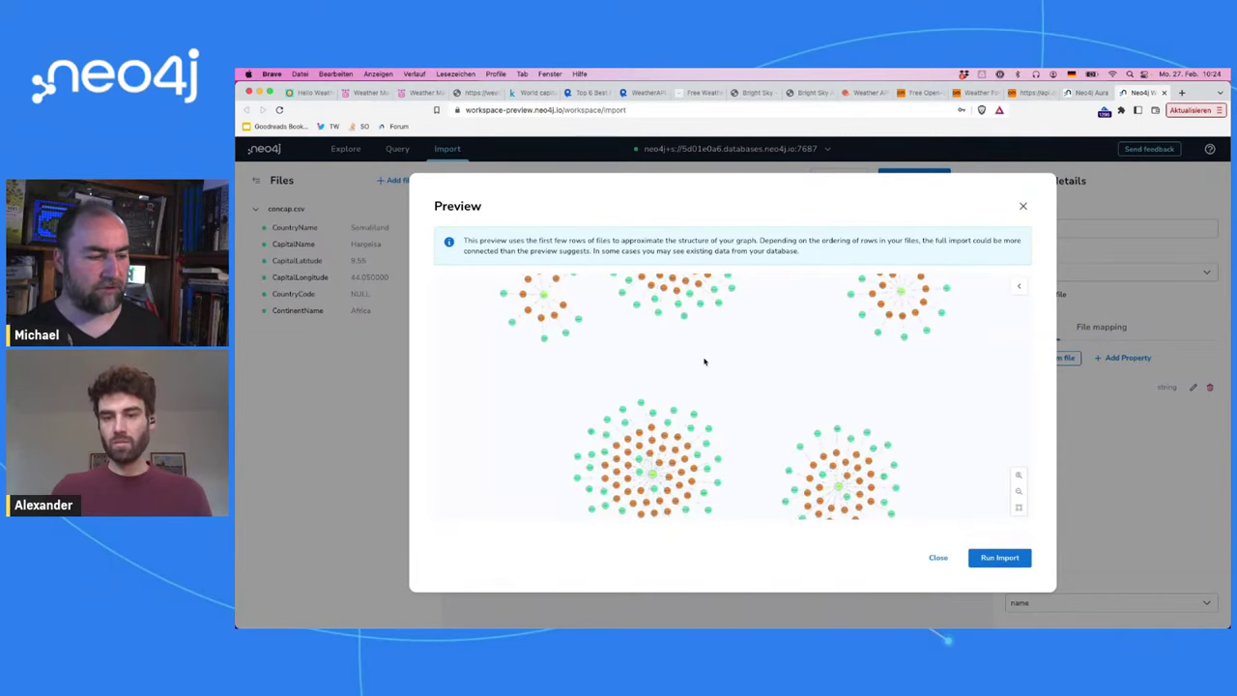
left_click_drag(706, 362, 696, 263)
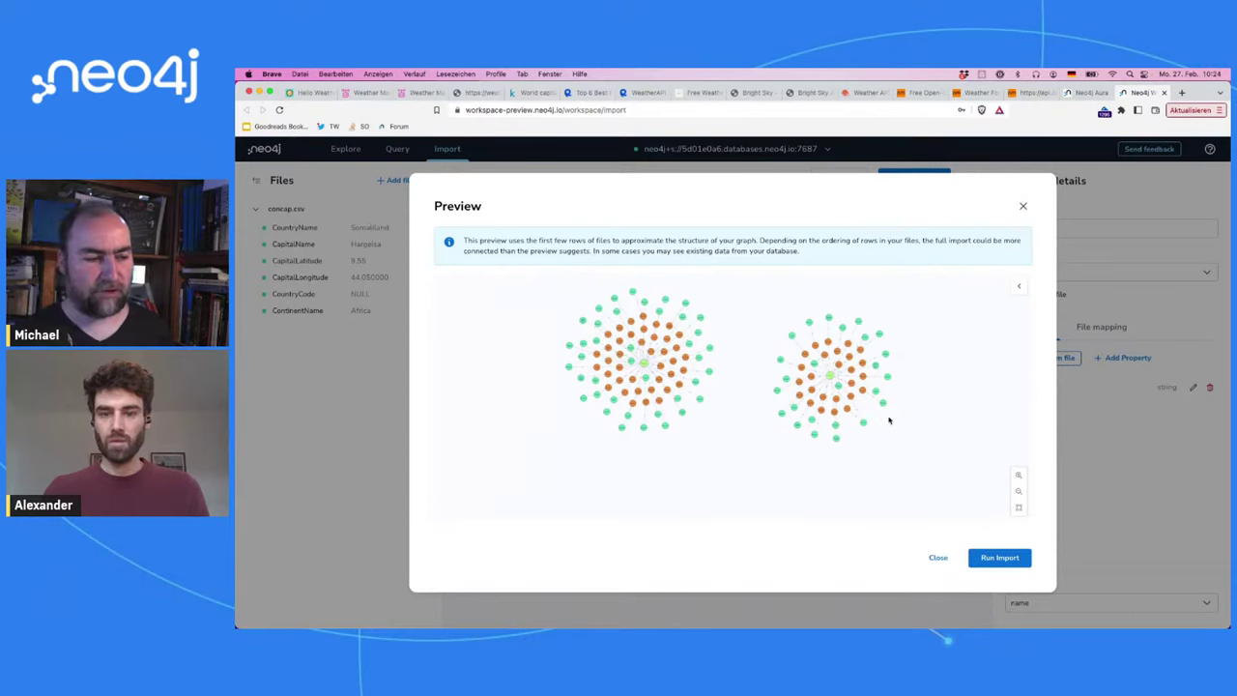
left_click(1019, 475)
left_click(1019, 475)
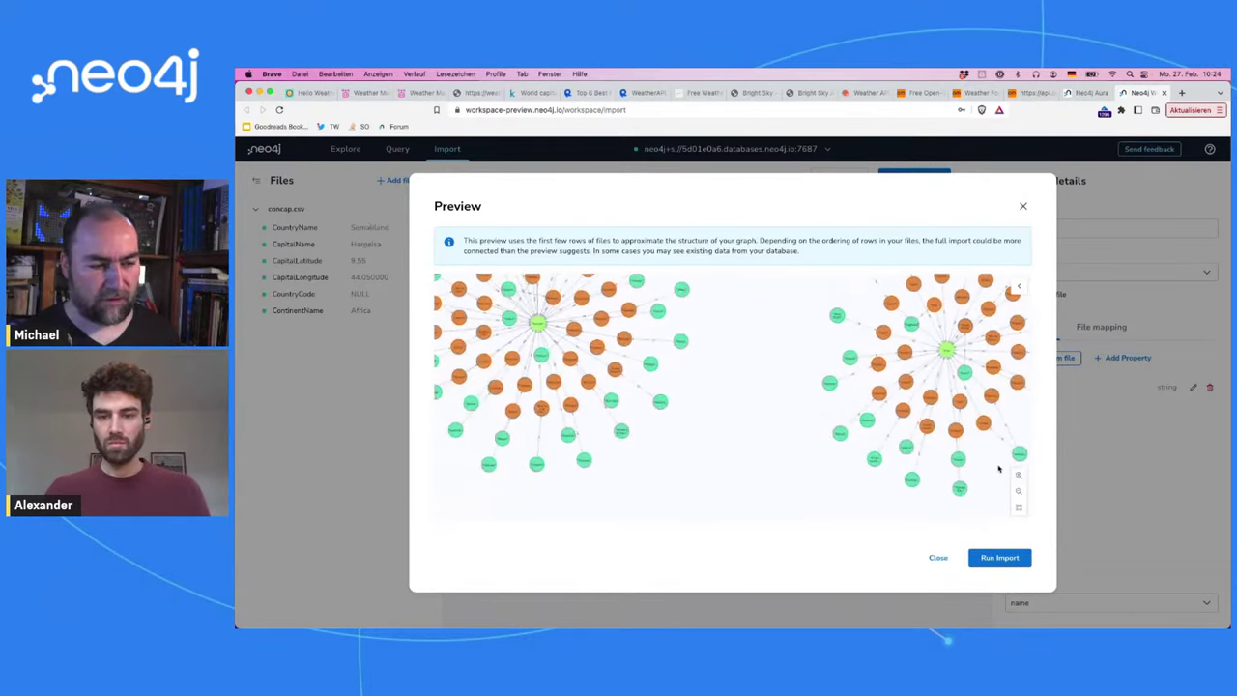
left_click_drag(999, 469, 811, 440)
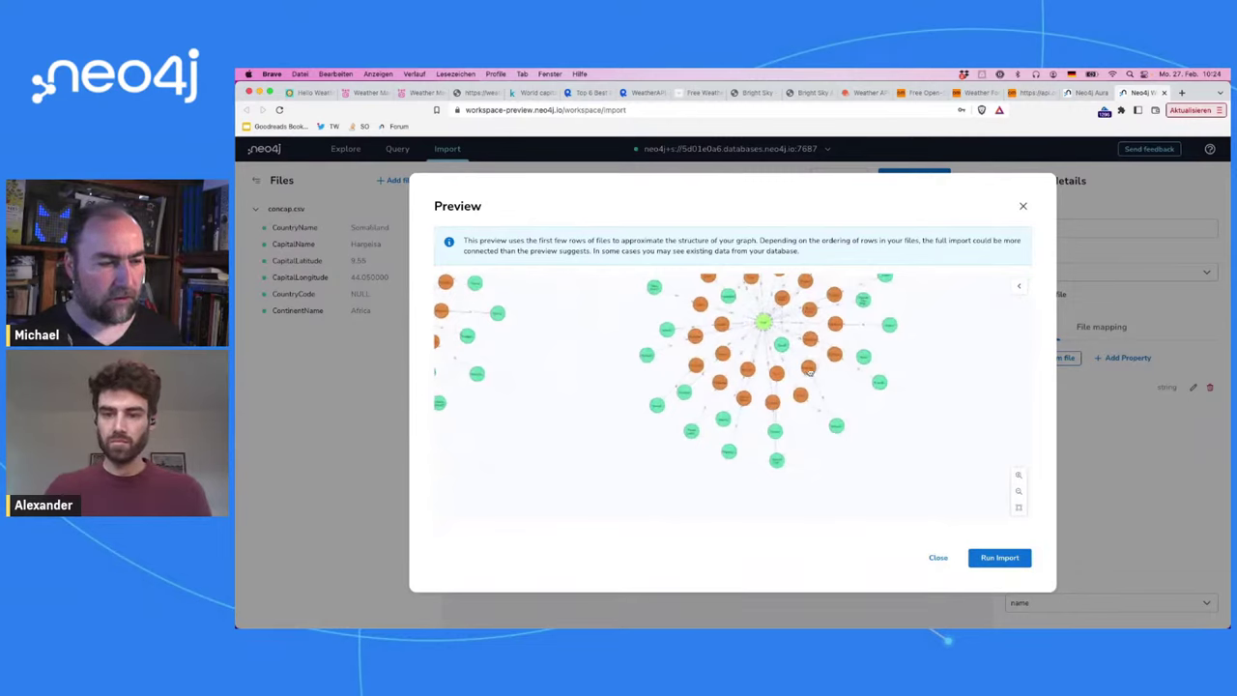
left_click_drag(810, 372, 847, 326)
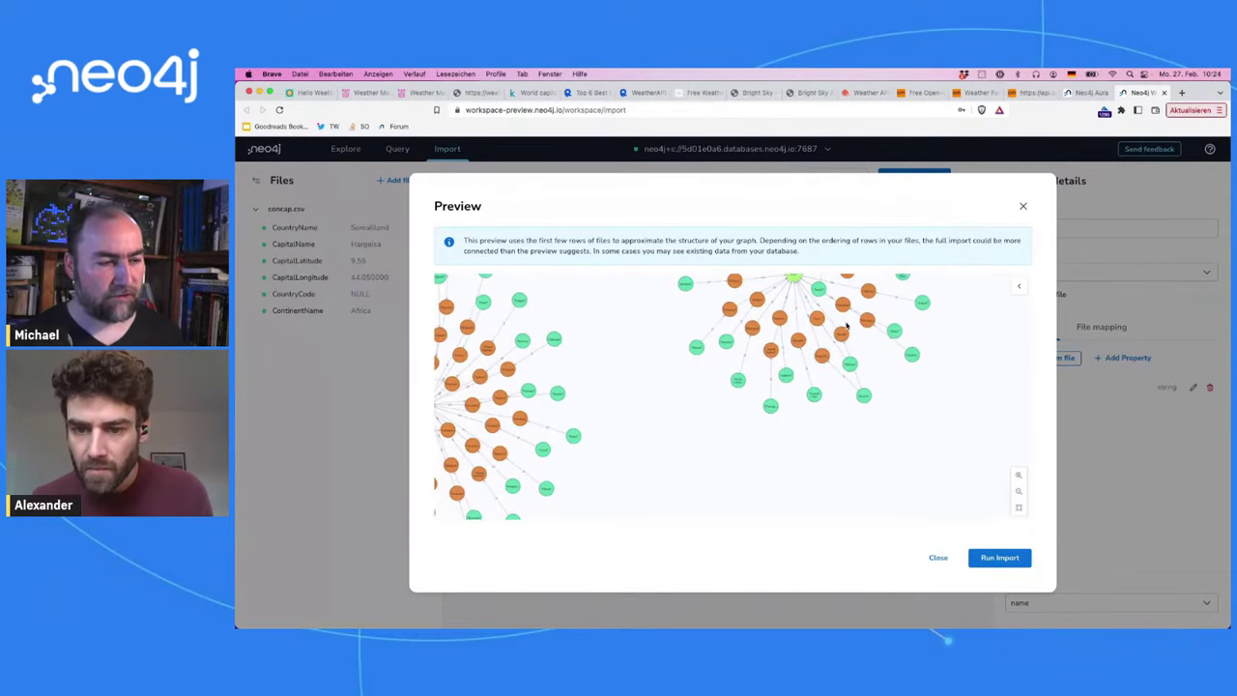
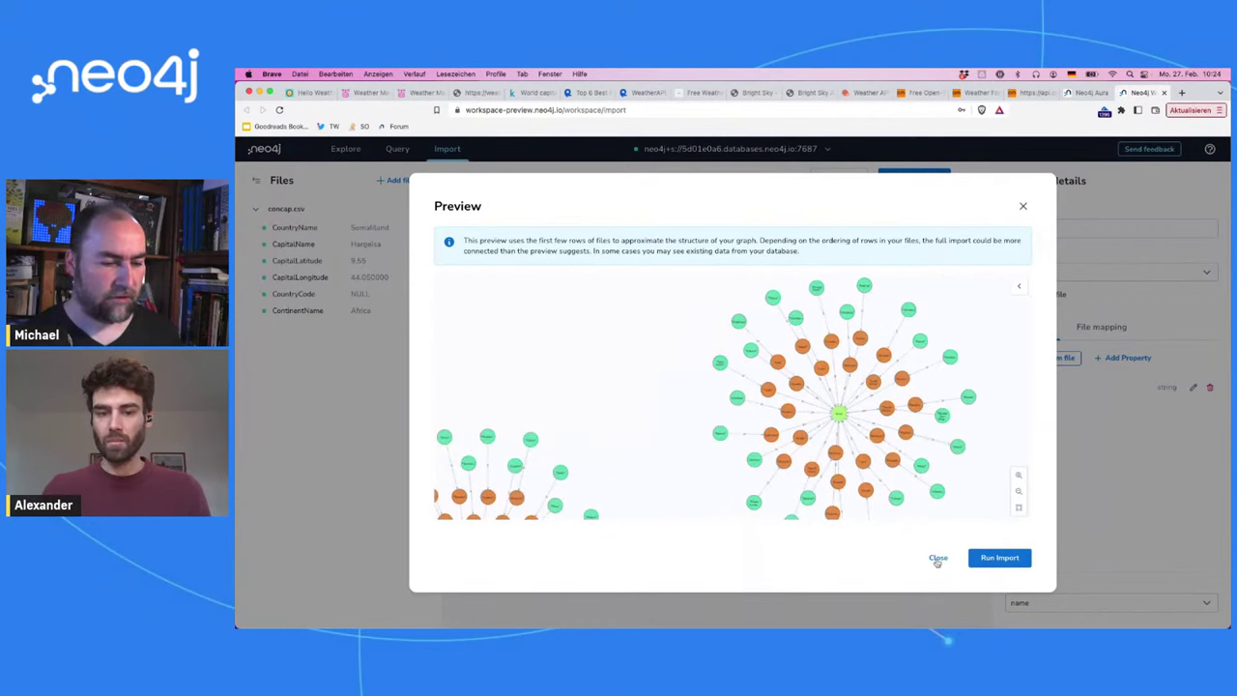
Step: Run the concap.csv import and review the error-free import results
left_click(999, 559)
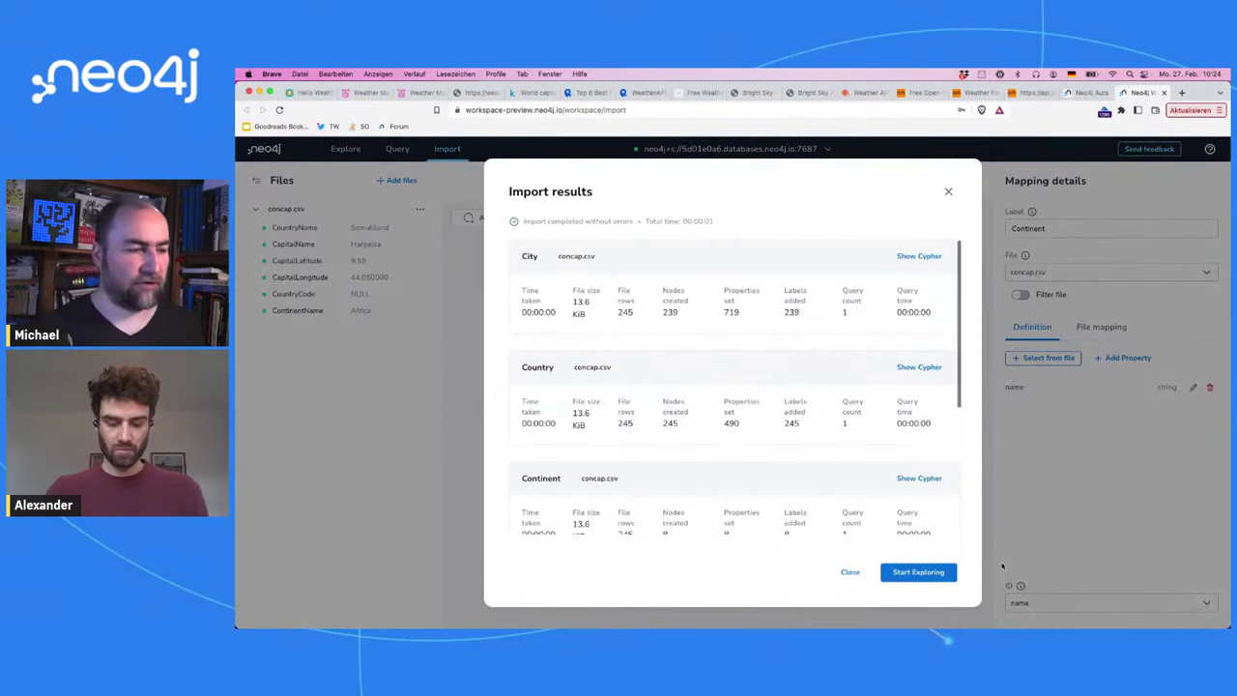
scroll(793, 483, "down", 5)
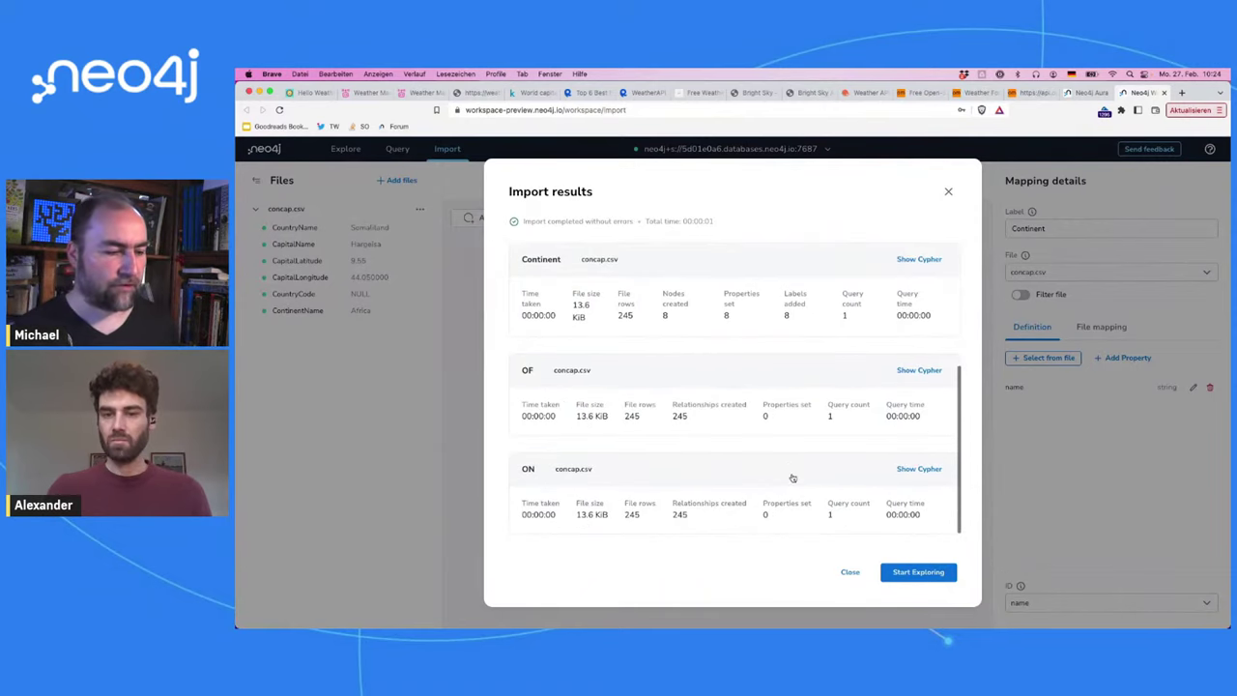
scroll(812, 415, "up", 5)
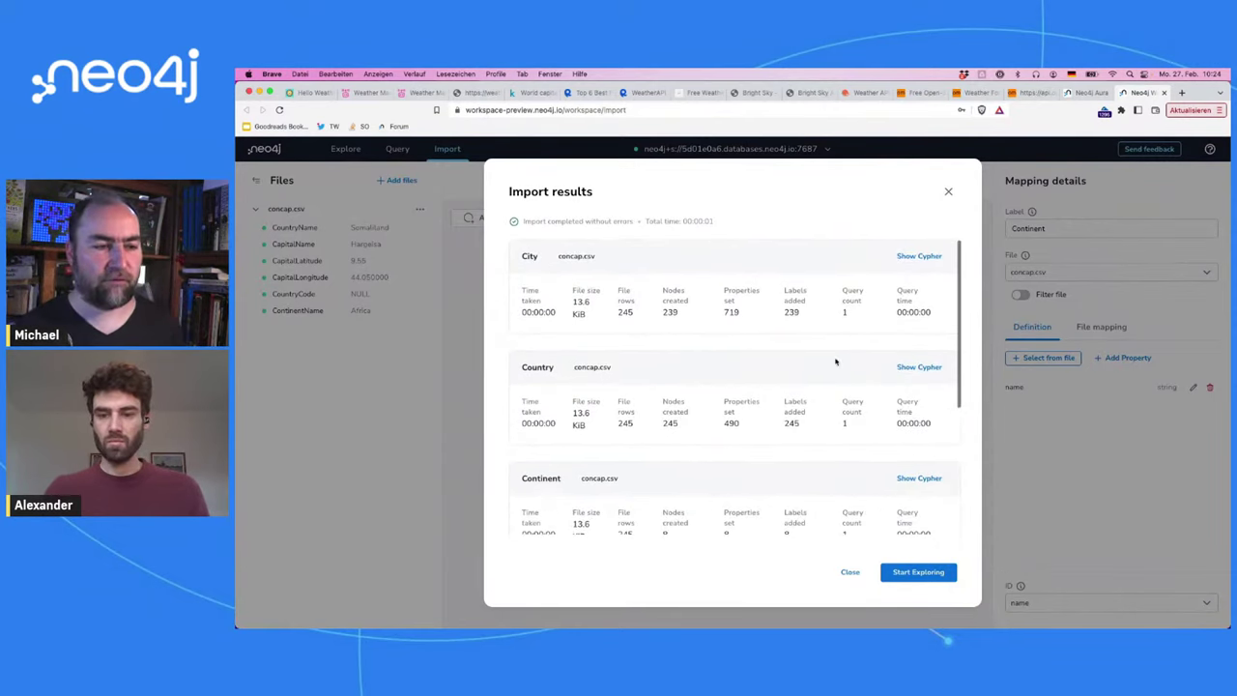
Step: Review the City import Cypher (uniqueness constraint, UNWIND $nodeRecords load statement), then start exploring
left_click(918, 257)
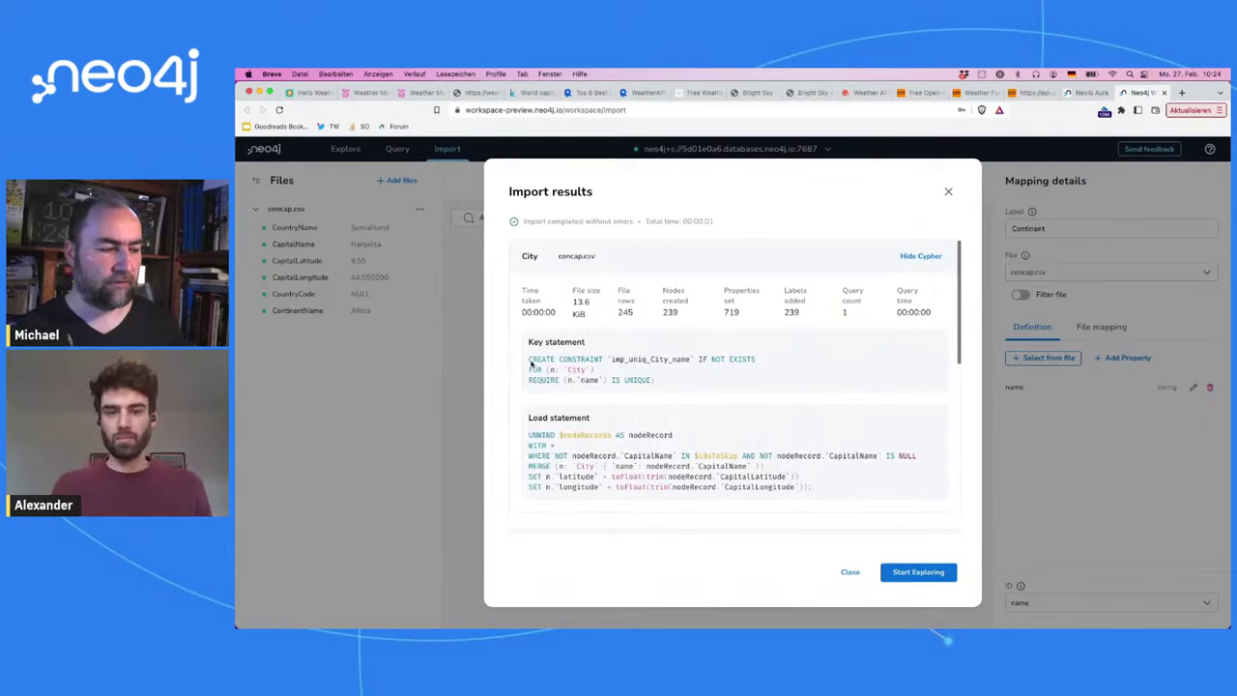
left_click_drag(529, 361, 680, 384)
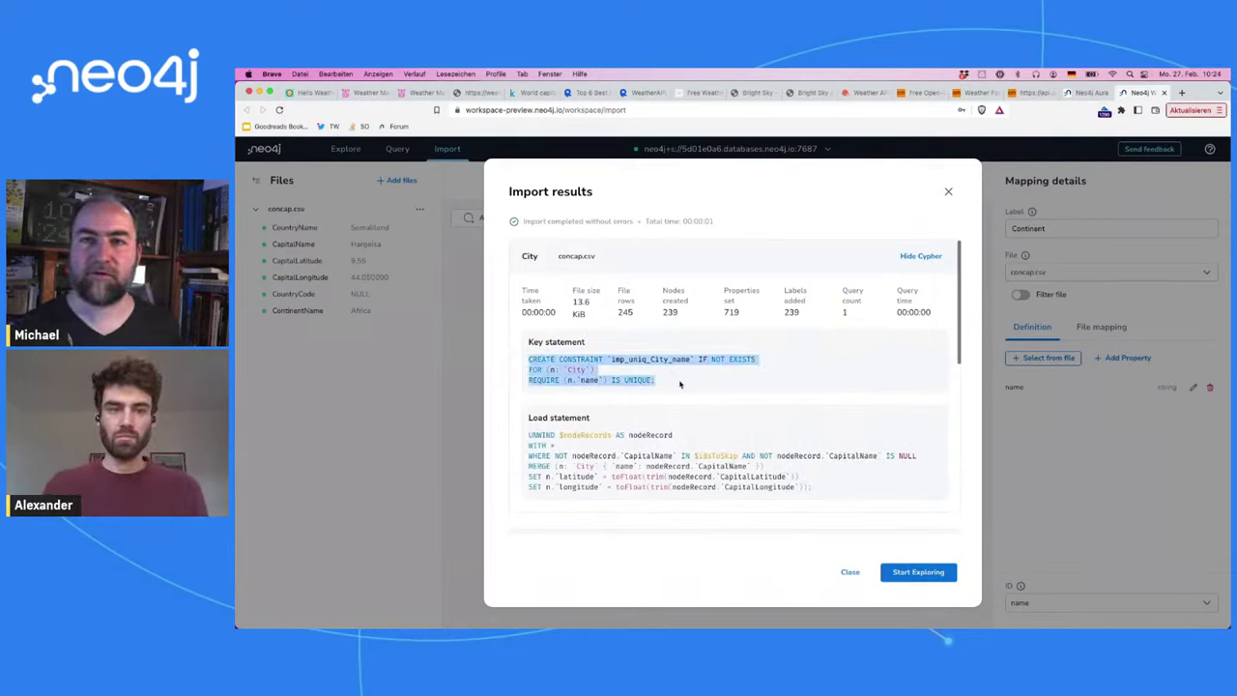
left_click_drag(527, 436, 934, 498)
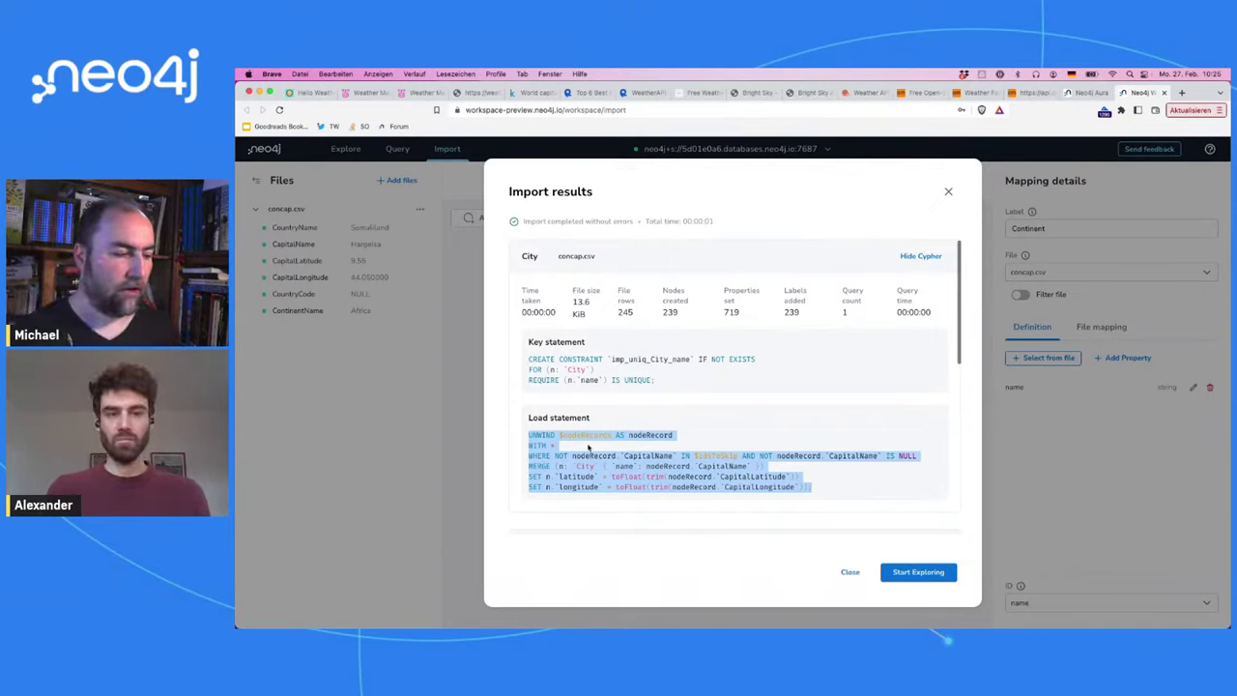
left_click(603, 443)
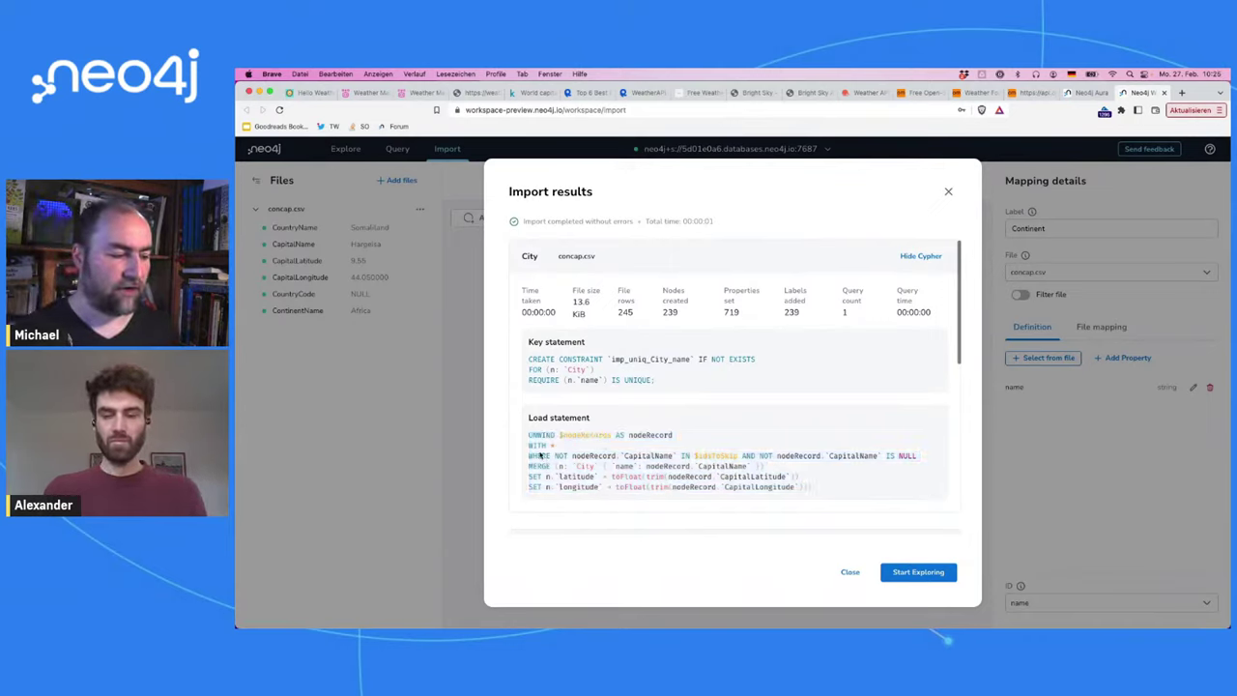
left_click_drag(556, 448, 526, 434)
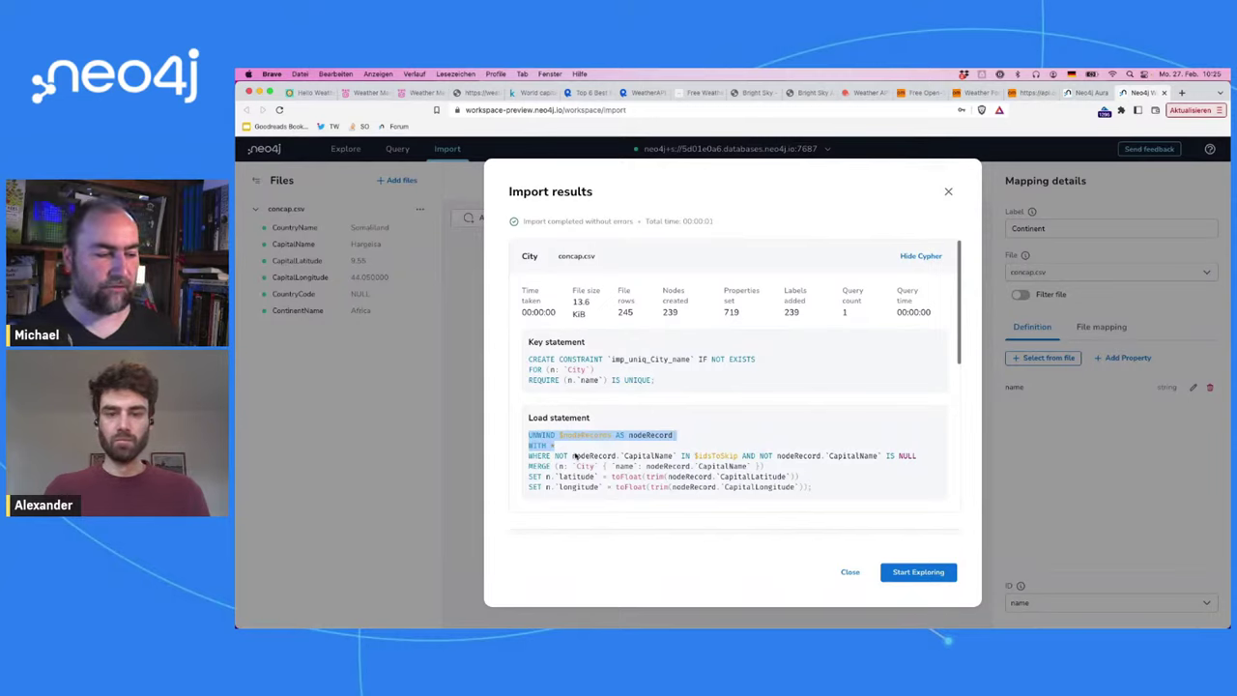
left_click(668, 437)
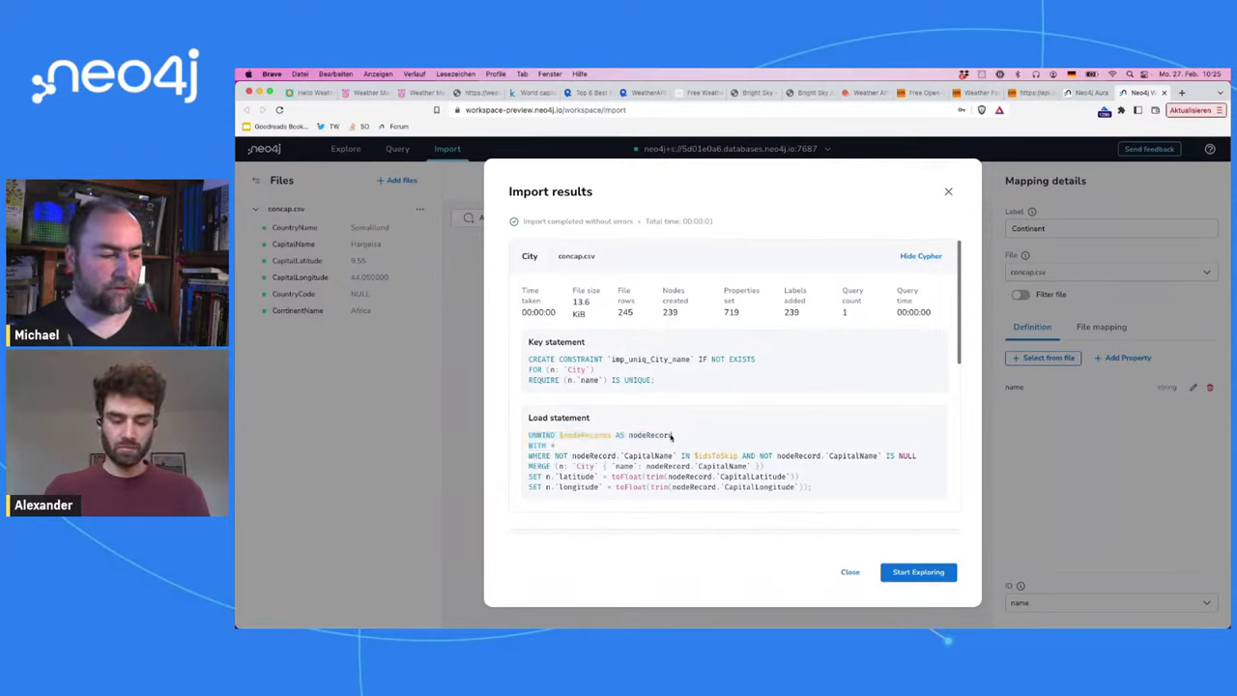
left_click_drag(672, 437, 520, 443)
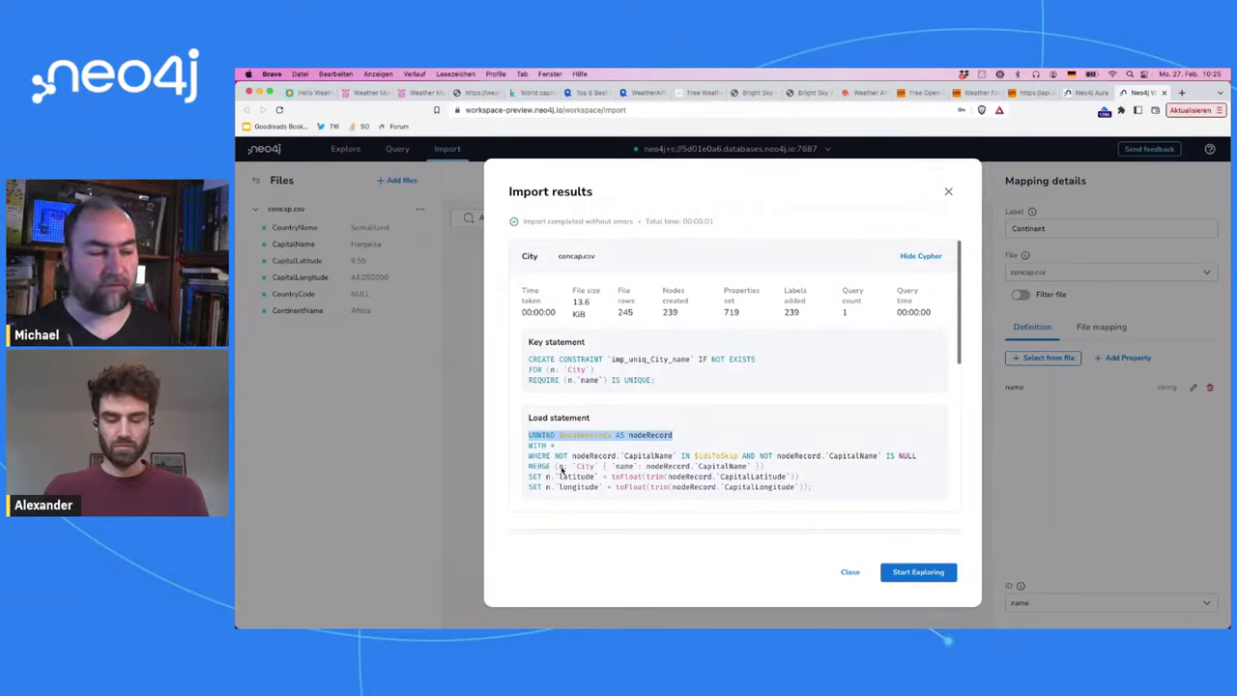
left_click_drag(817, 488, 527, 447)
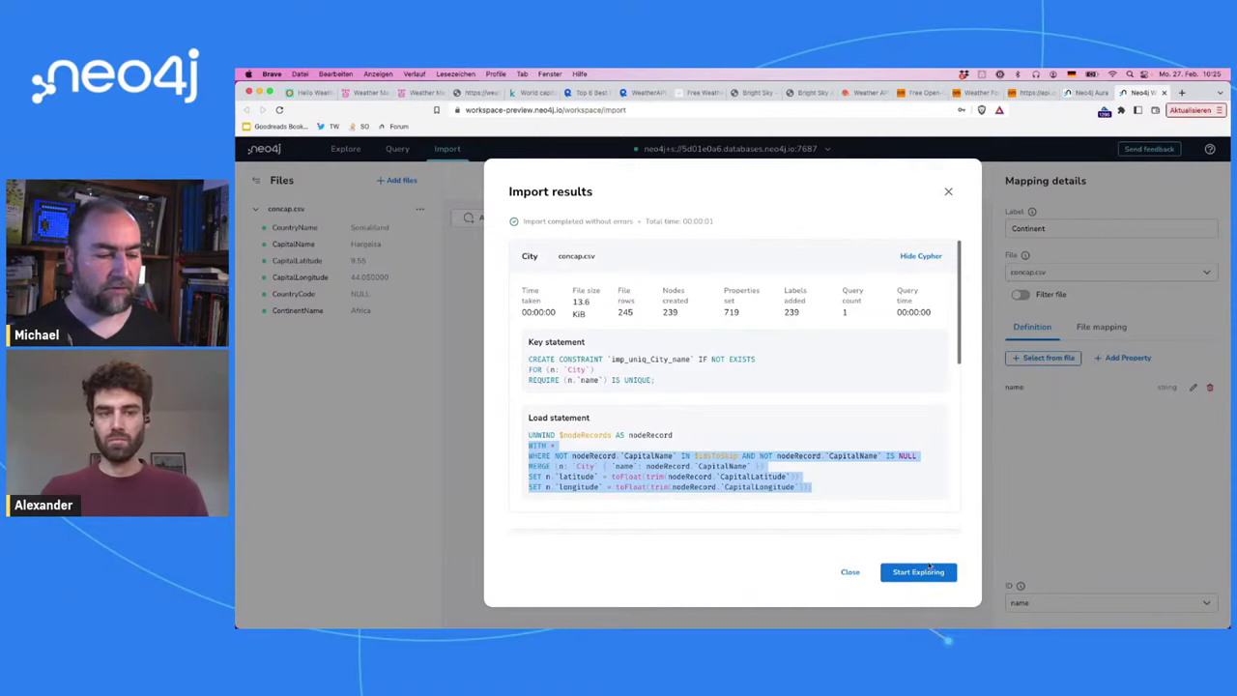
left_click(918, 571)
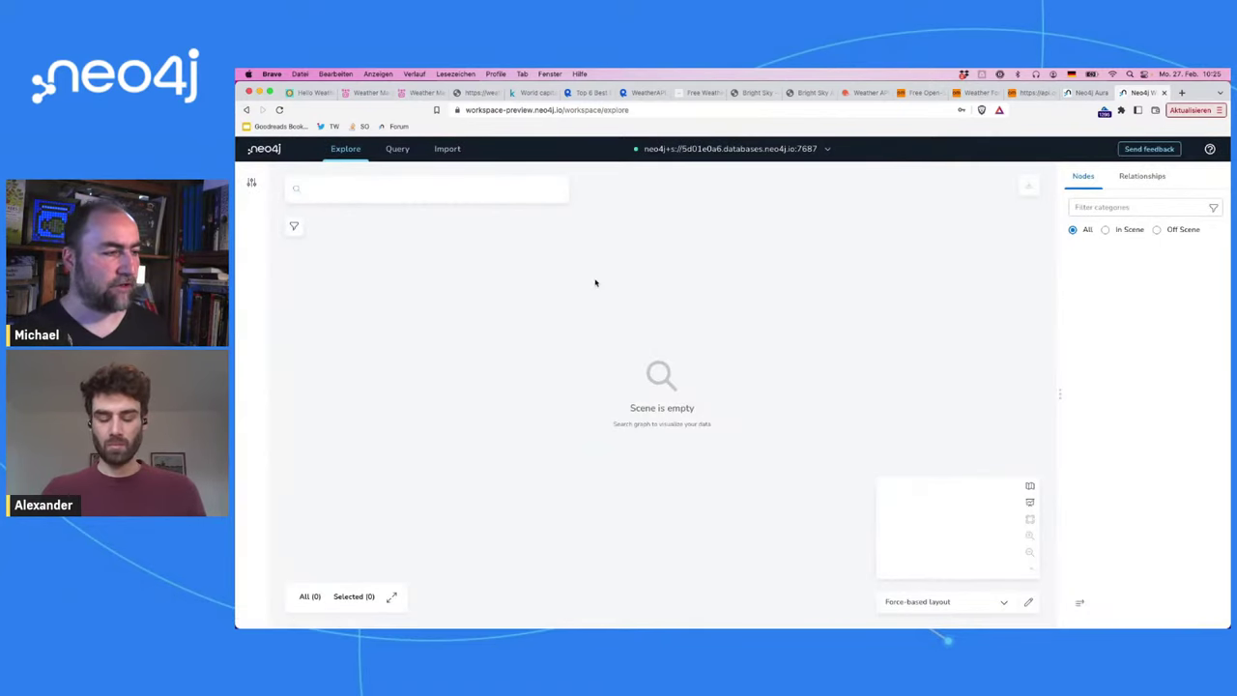
Step: Run the 'Show me a graph' search to load a sample graph
left_click(505, 200)
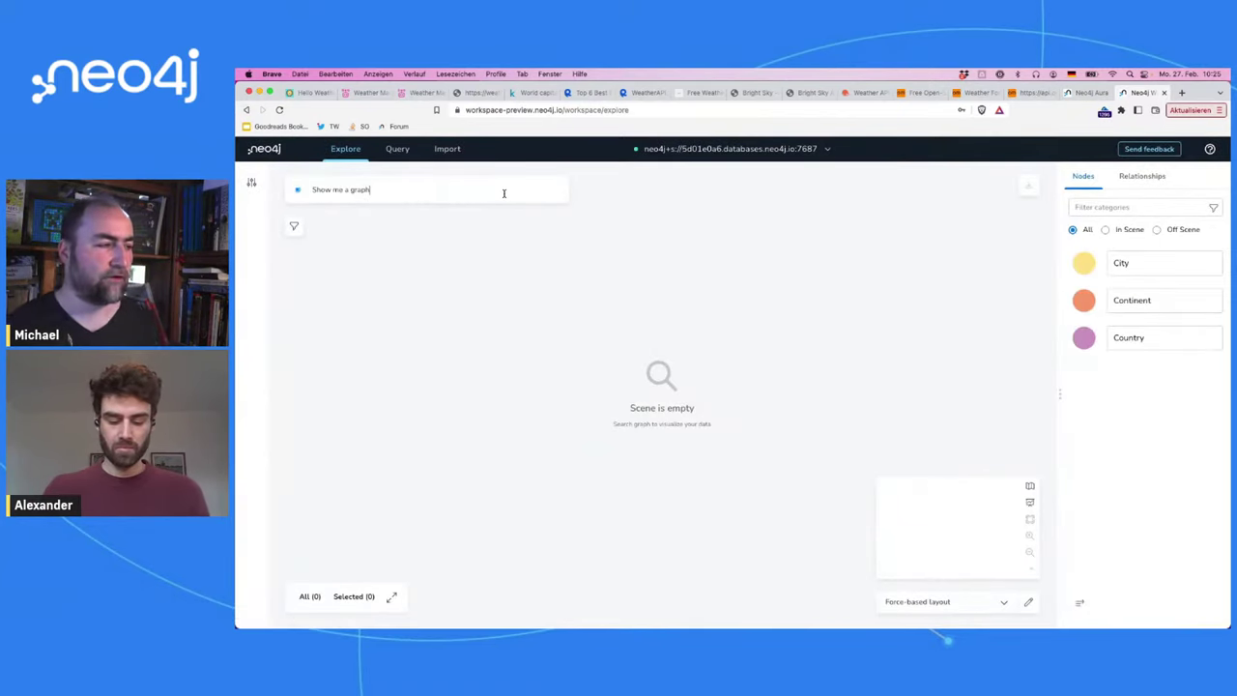
key("Return")
scroll(934, 342, "up", 5)
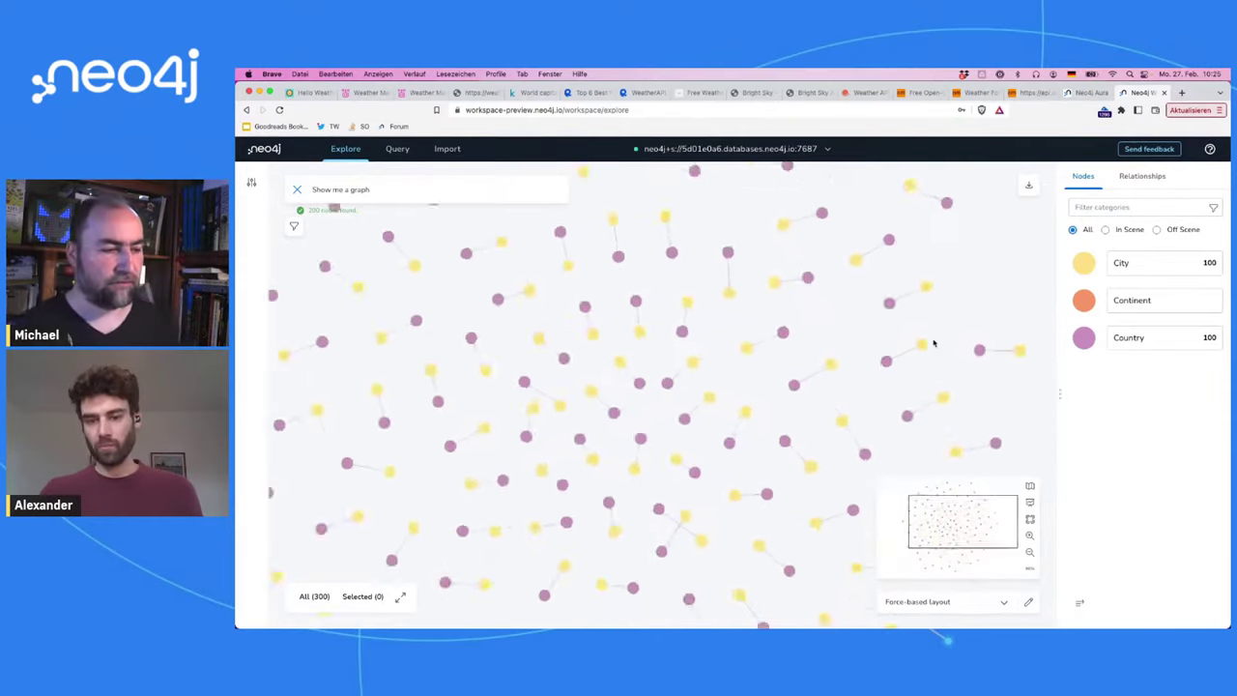
scroll(934, 343, "up", 5)
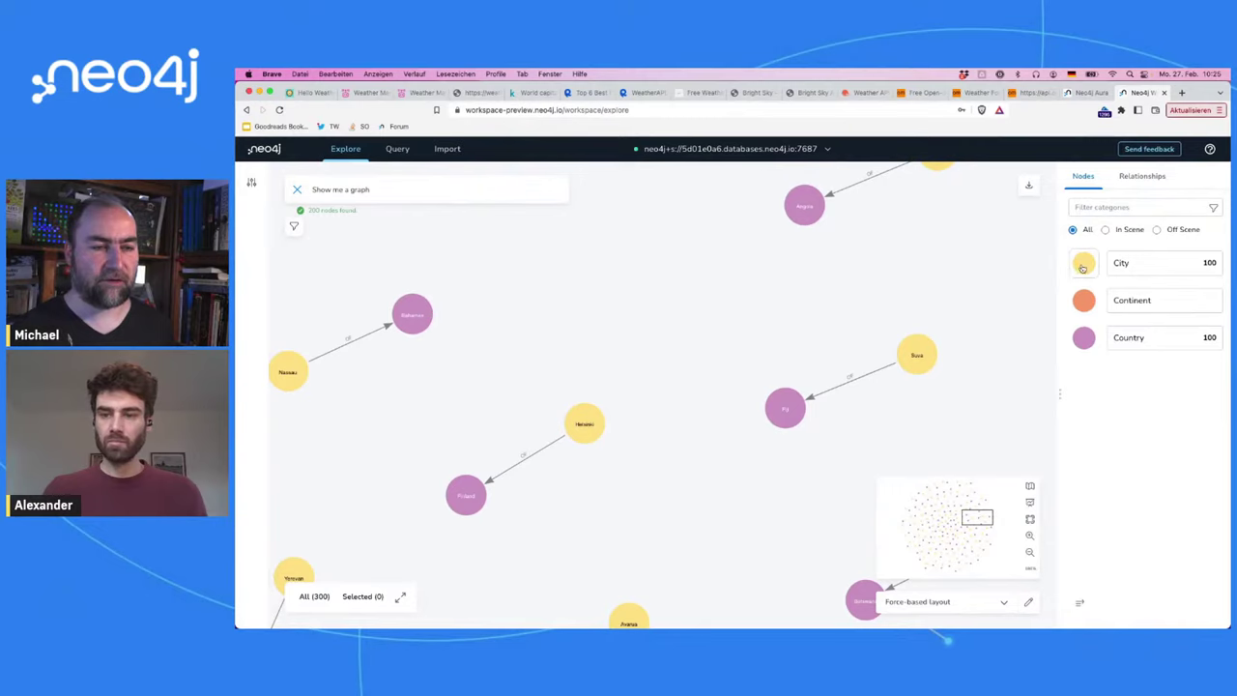
Step: Give City nodes a bank icon
left_click(1083, 265)
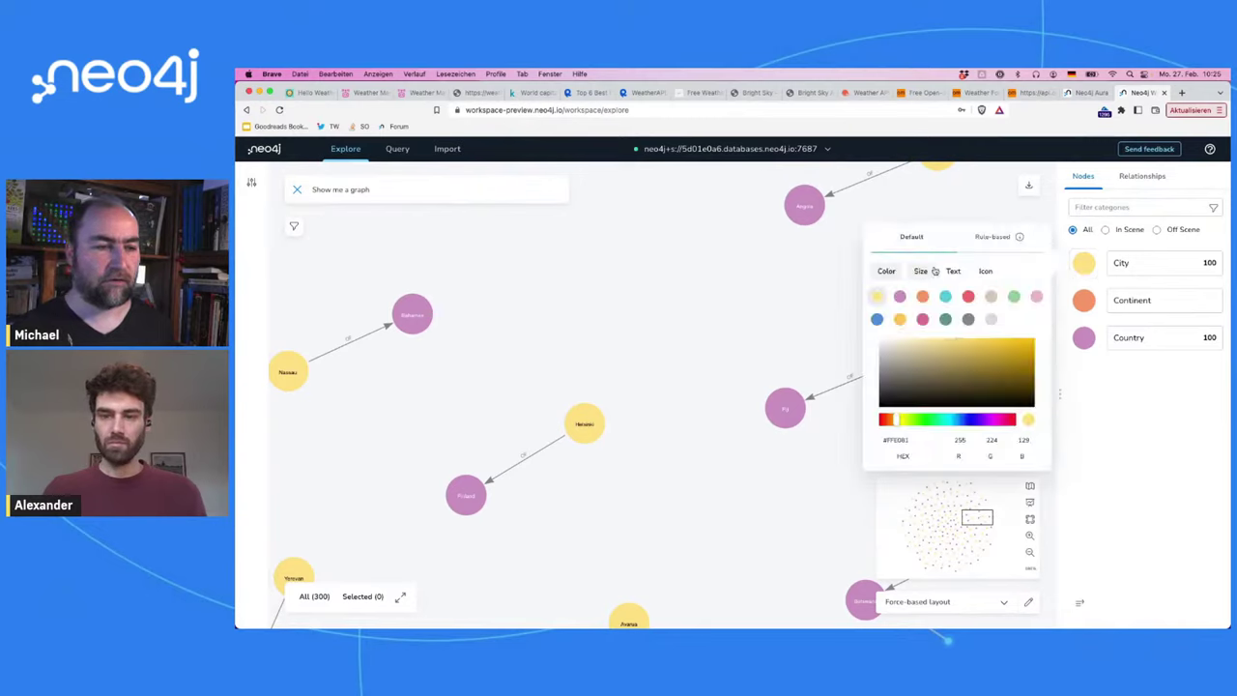
left_click(985, 274)
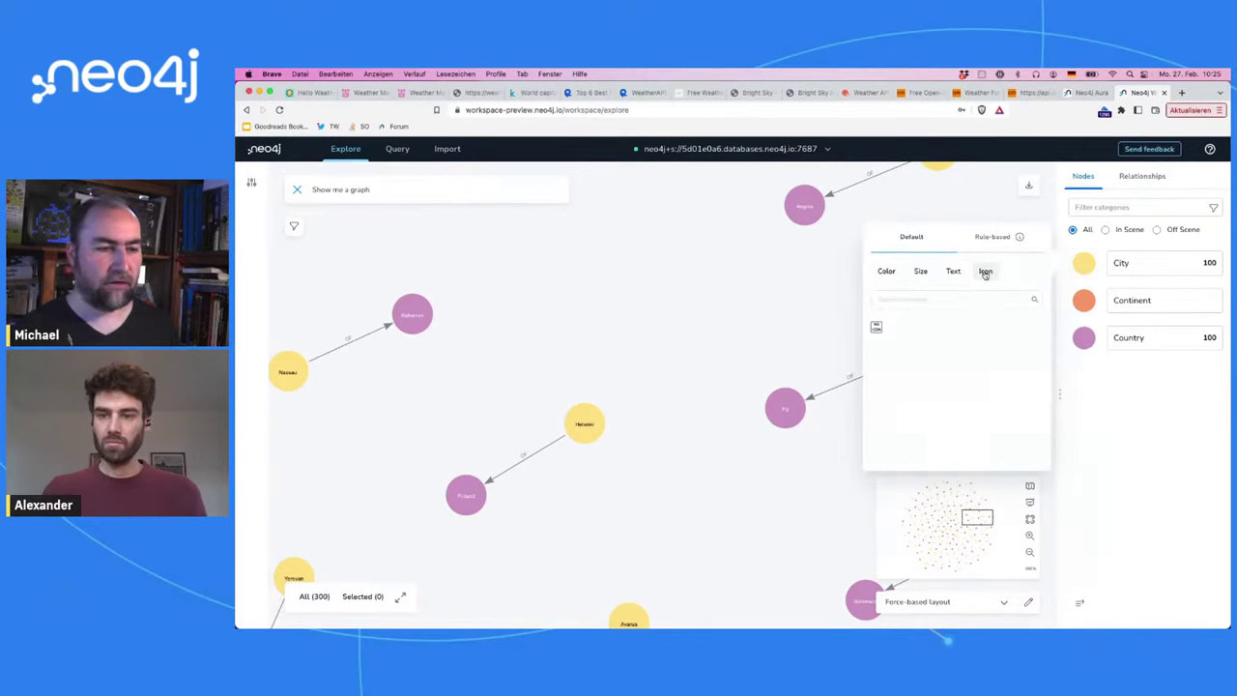
left_click(943, 302)
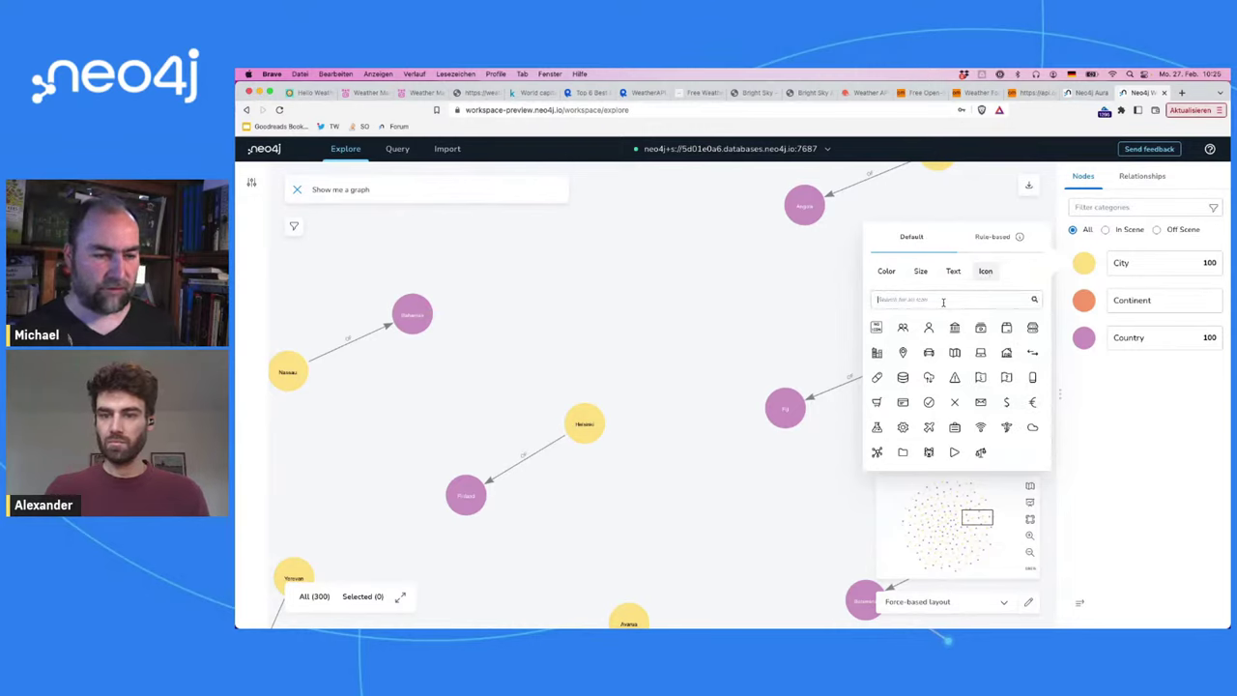
left_click(955, 329)
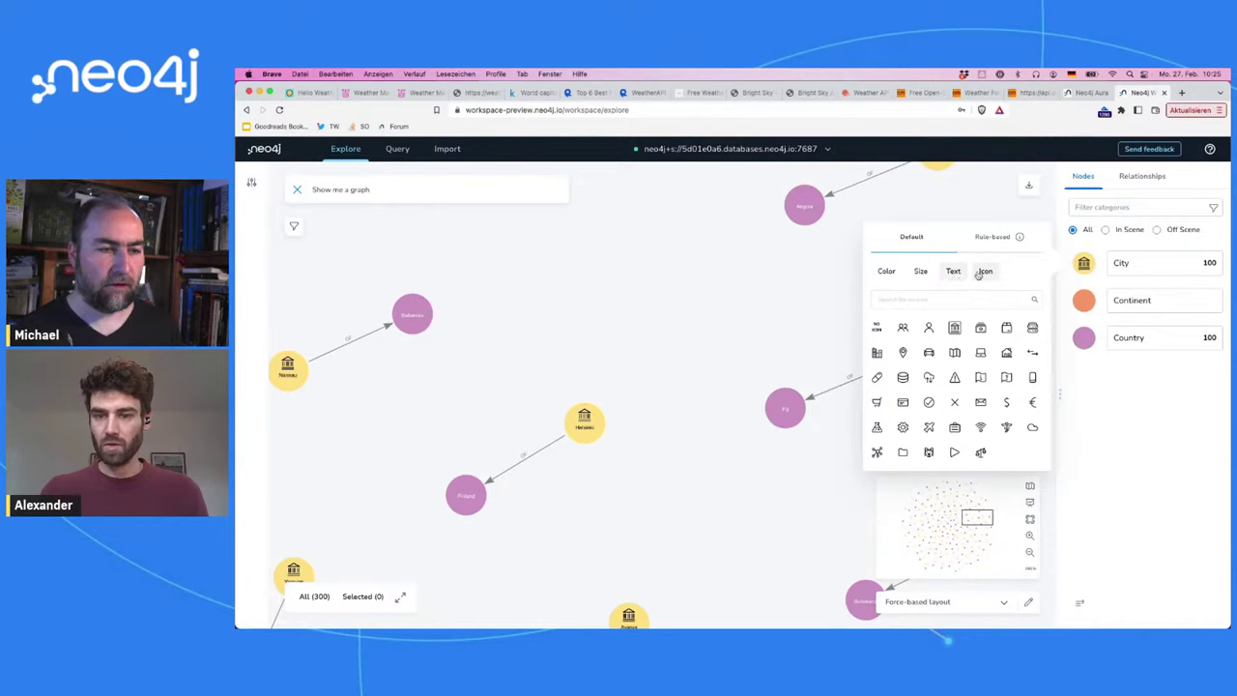
Step: Give Continent nodes a globe icon, after trying searches like earth, country and map
left_click(1081, 298)
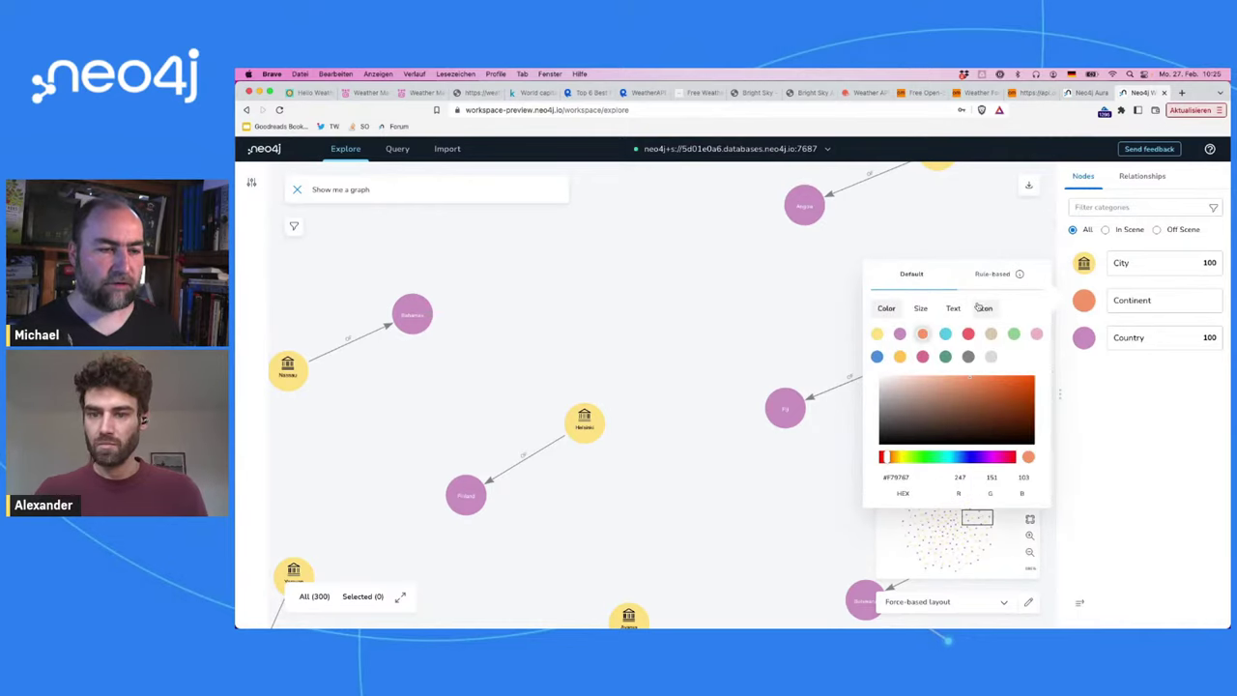
left_click(985, 307)
type("co")
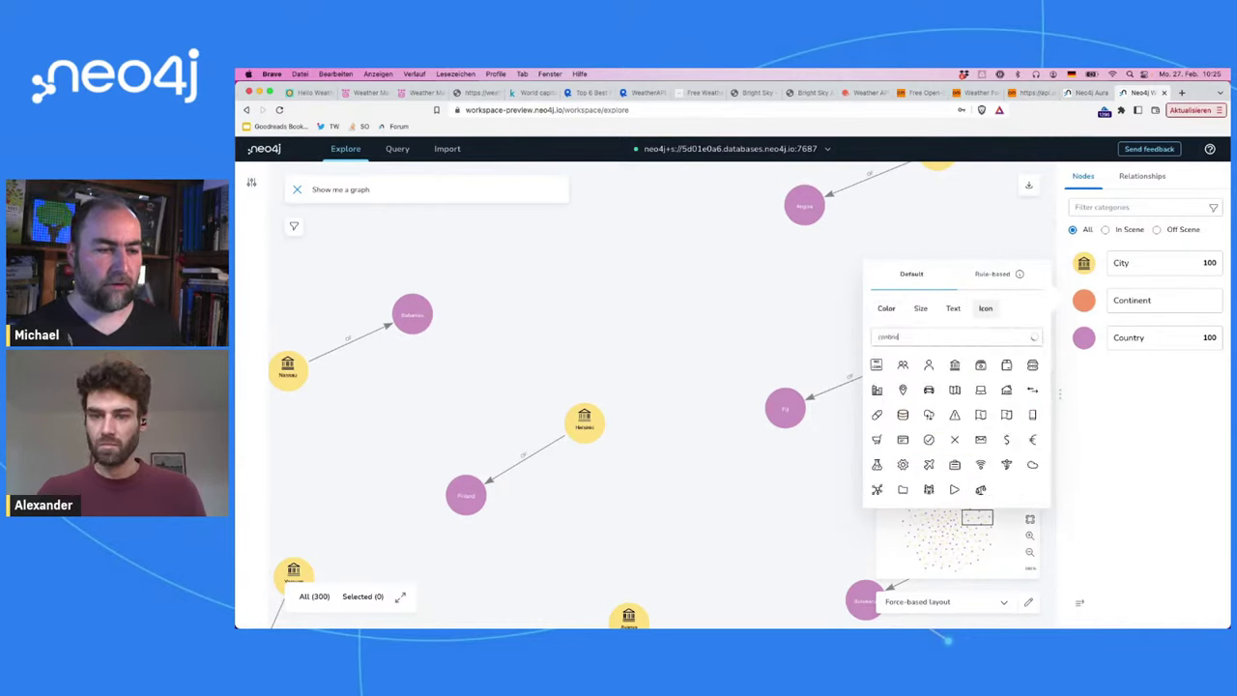
type("ntin")
key("BackSpace")
key("BackSpace")
key("BackSpace")
key("BackSpace")
key("BackSpace")
key("BackSpace")
type("earth")
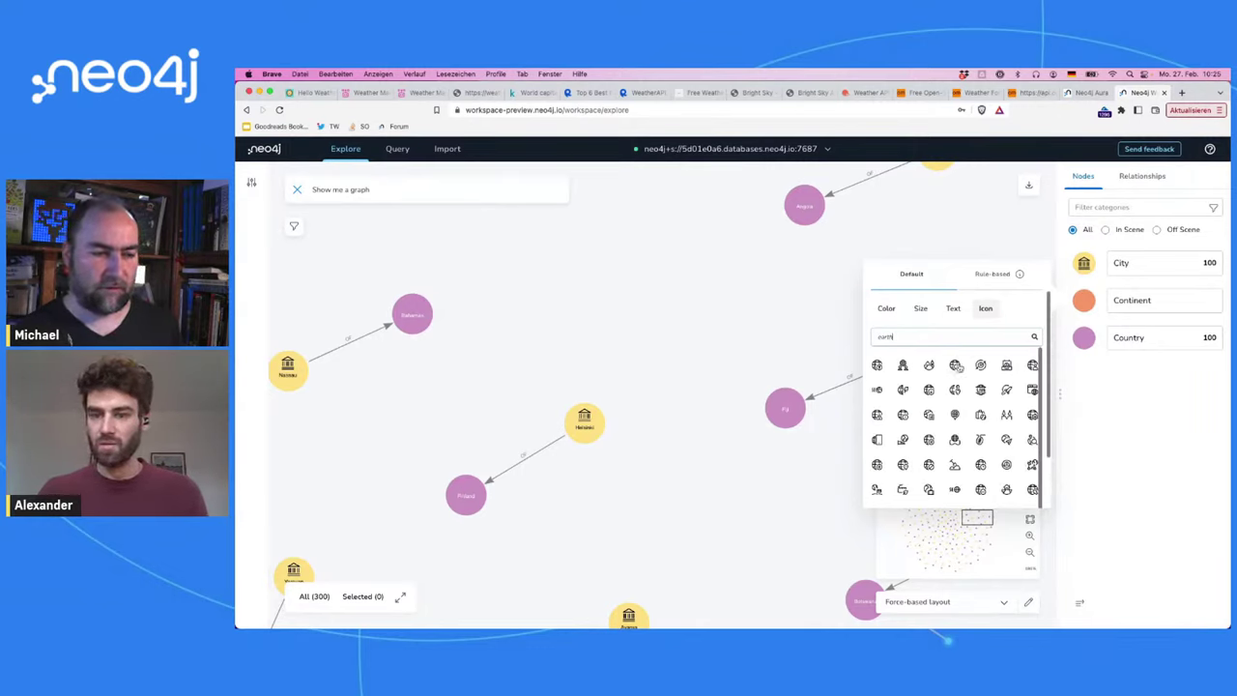
scroll(958, 366, "down", 1)
scroll(958, 366, "up", 1)
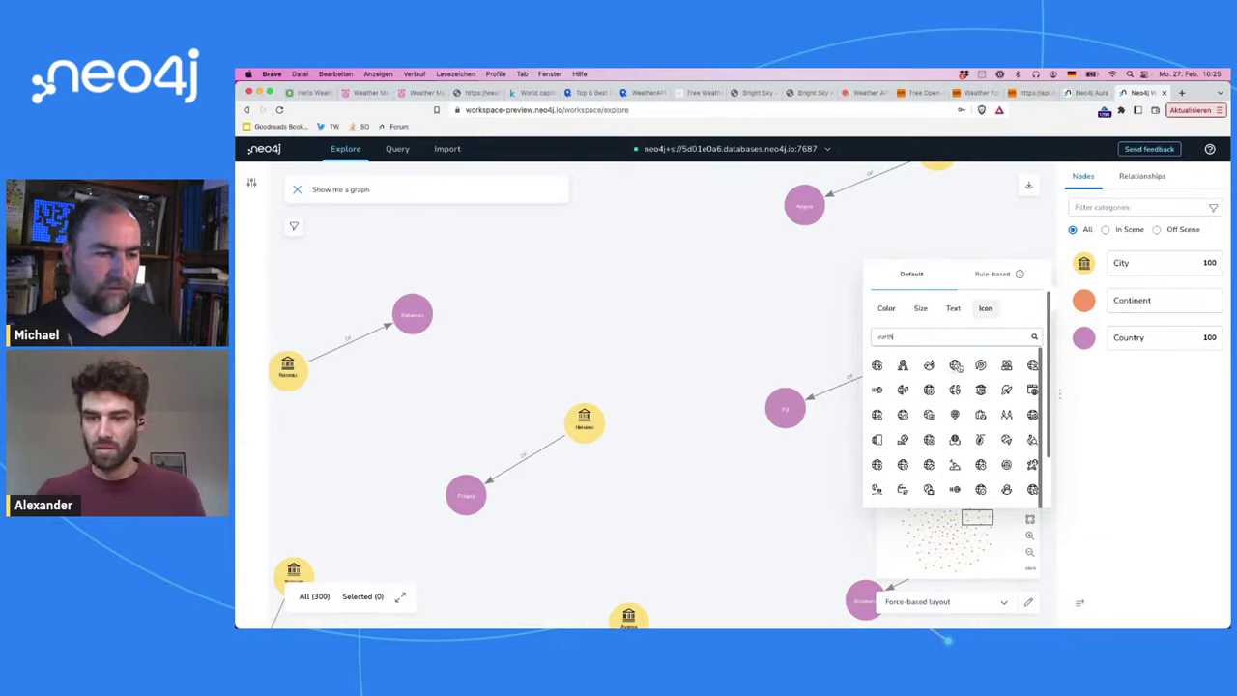
key("super+a")
type("cl")
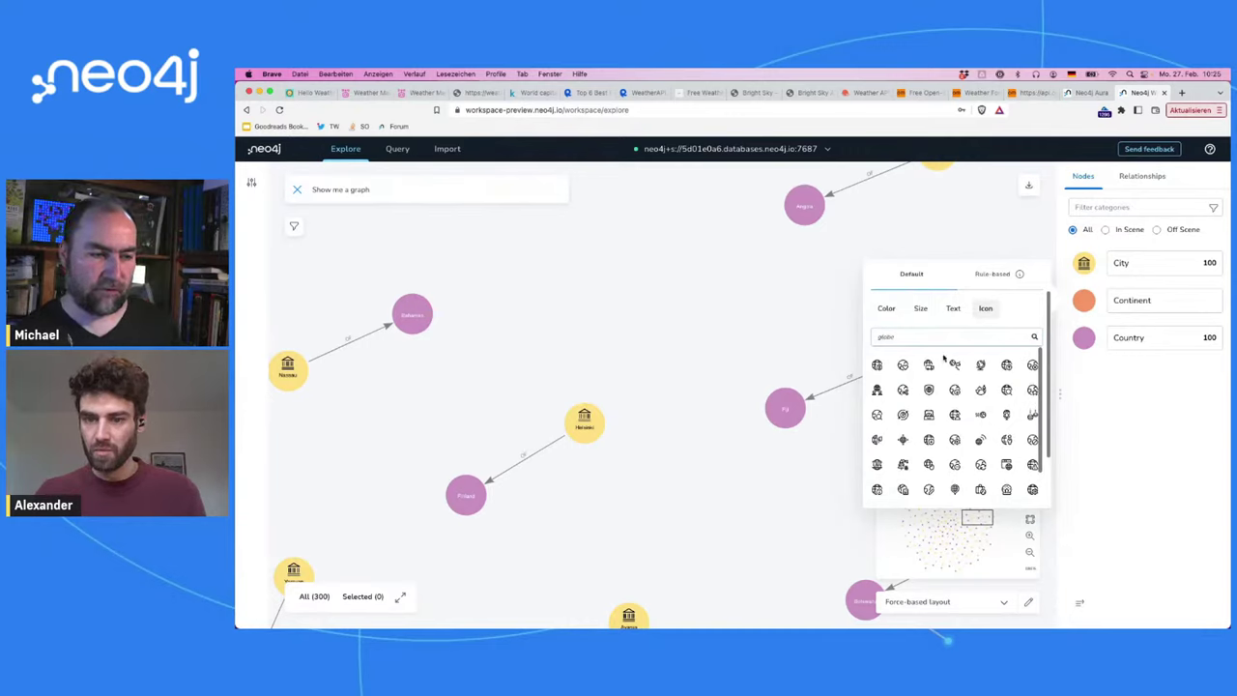
key("super+a")
key("BackSpace")
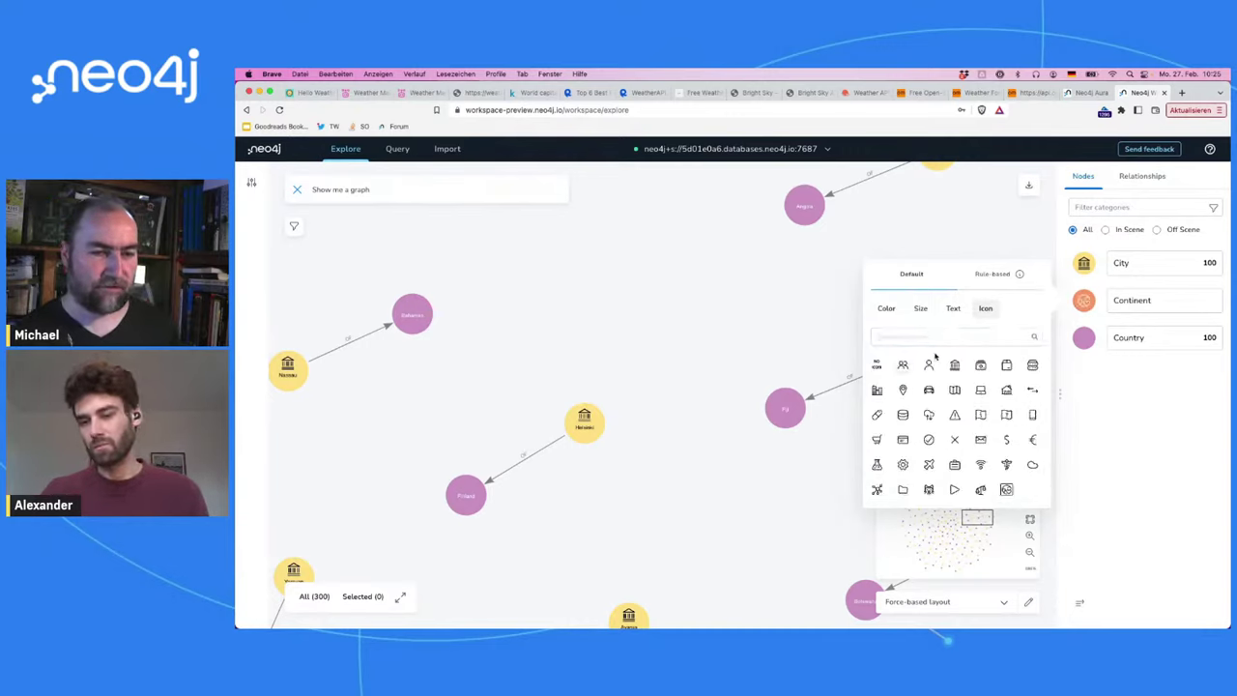
type("coun")
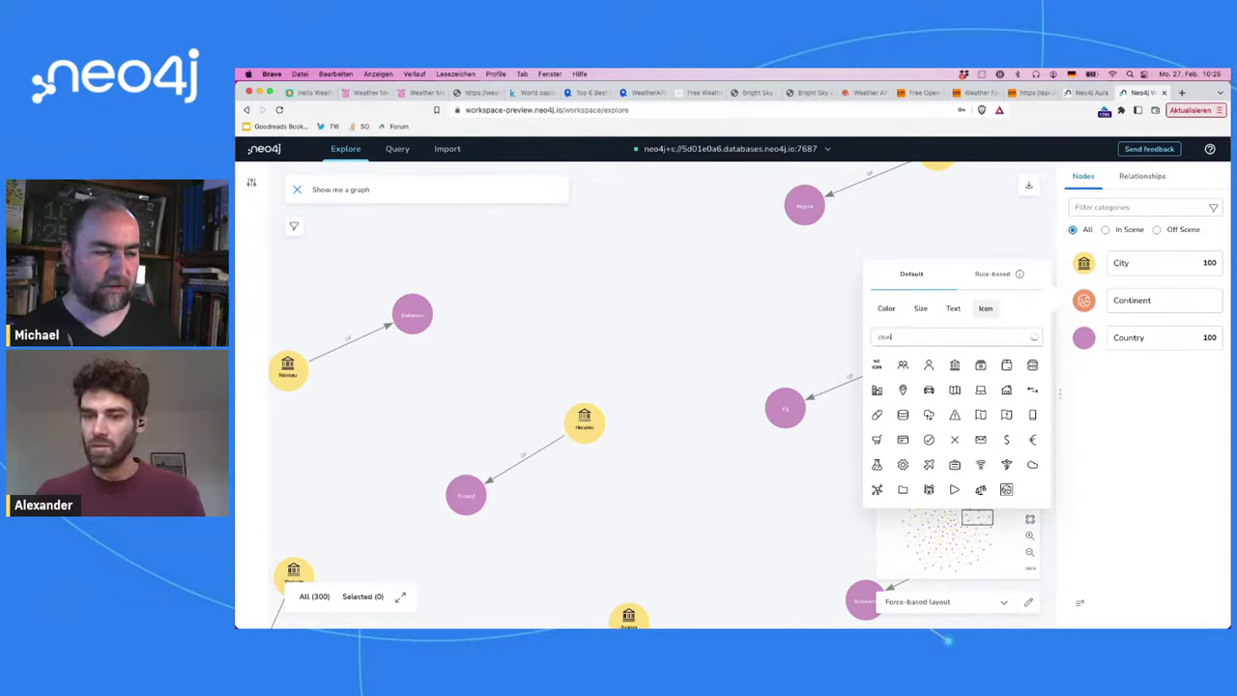
type("try")
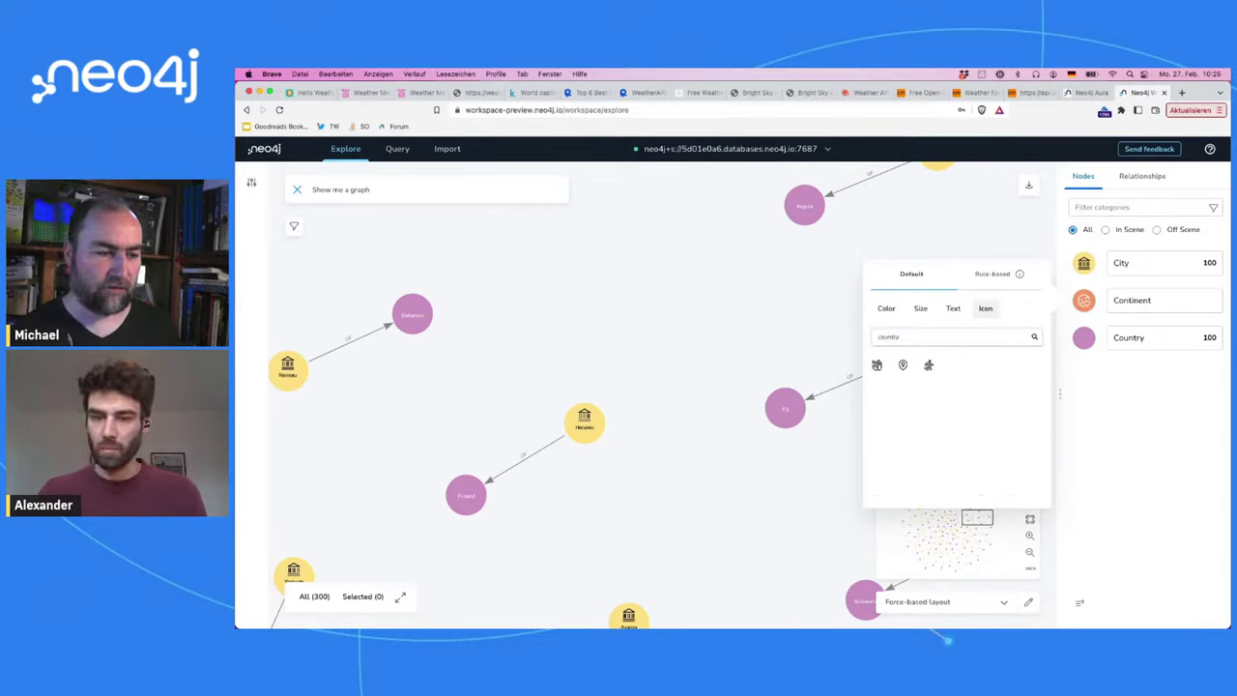
key("ctrl+a")
type("map")
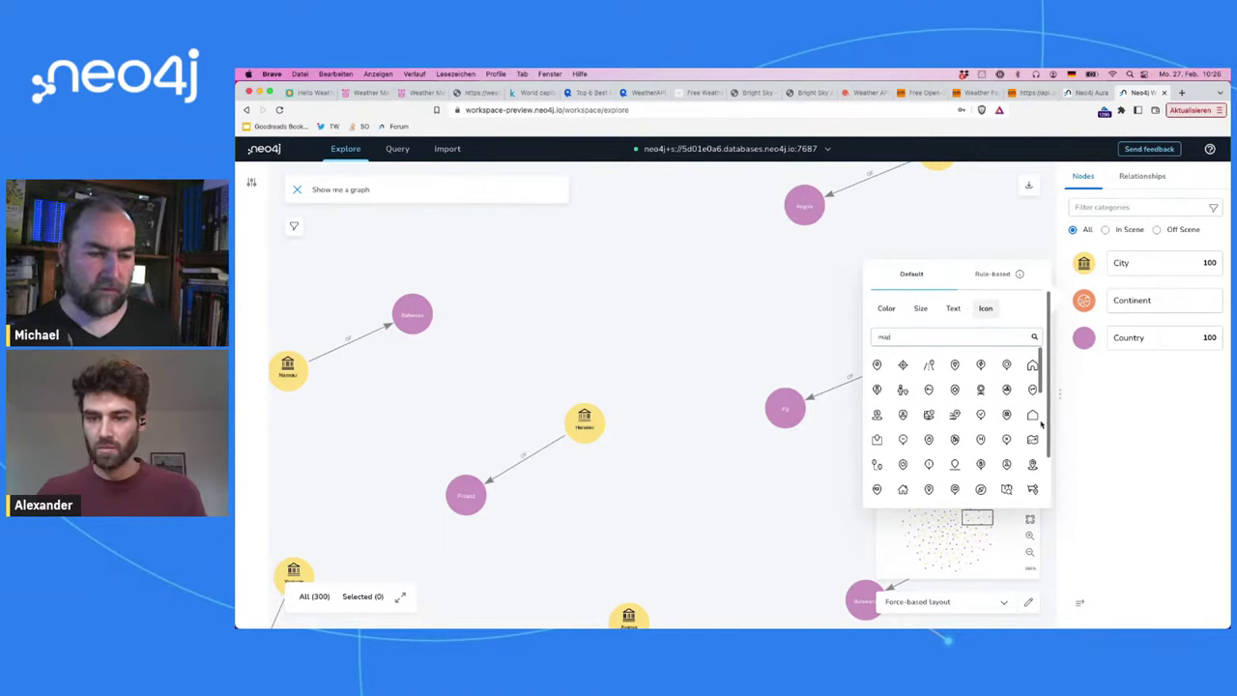
key("BackSpace")
key("BackSpace")
key("BackSpace")
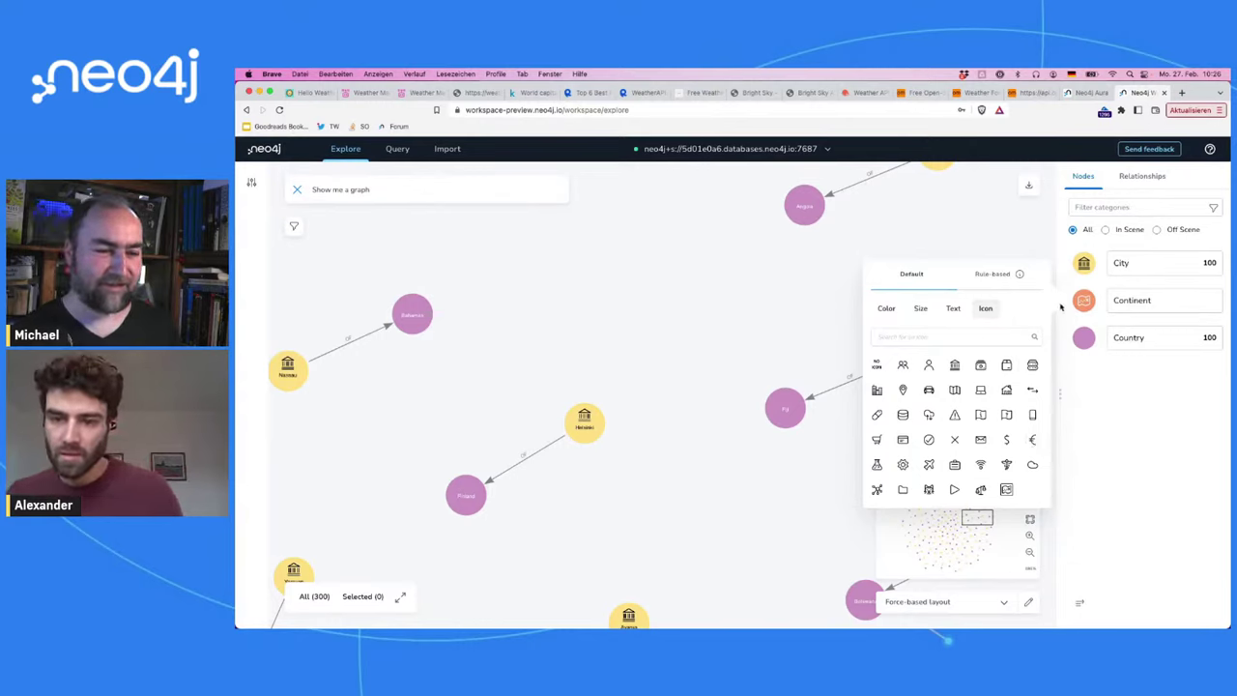
type("globe")
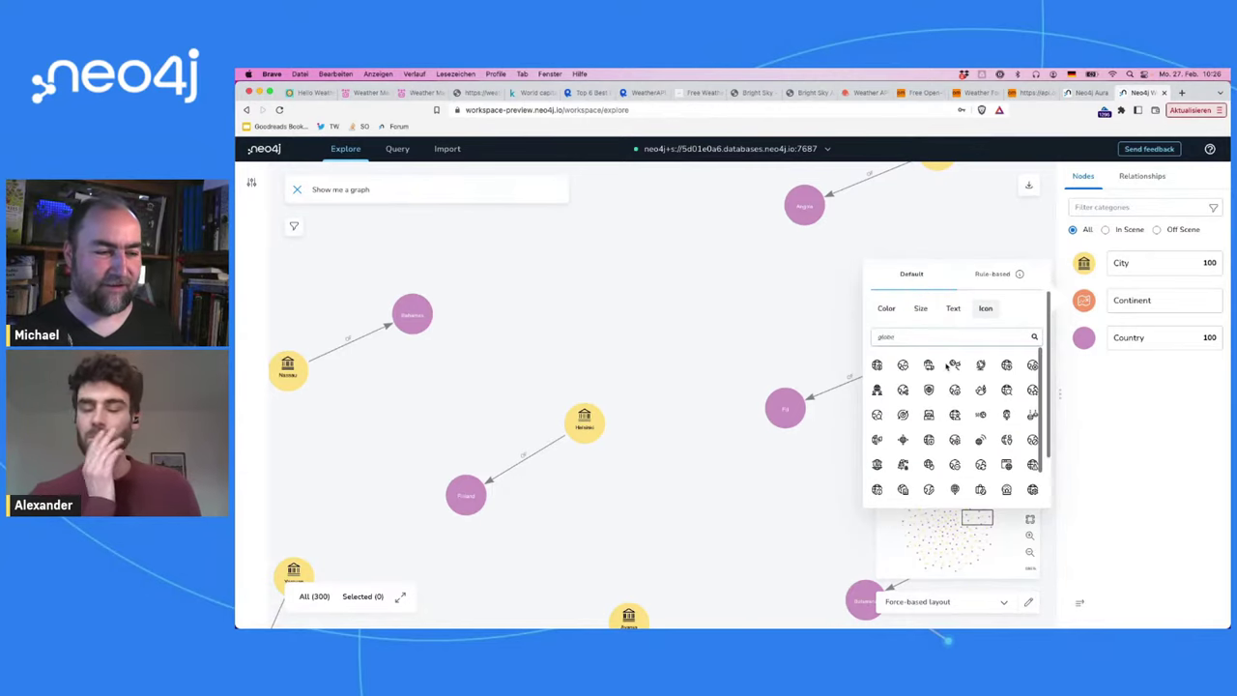
left_click(904, 368)
Step: Give Country nodes a map icon and close the styling options
left_click(1084, 337)
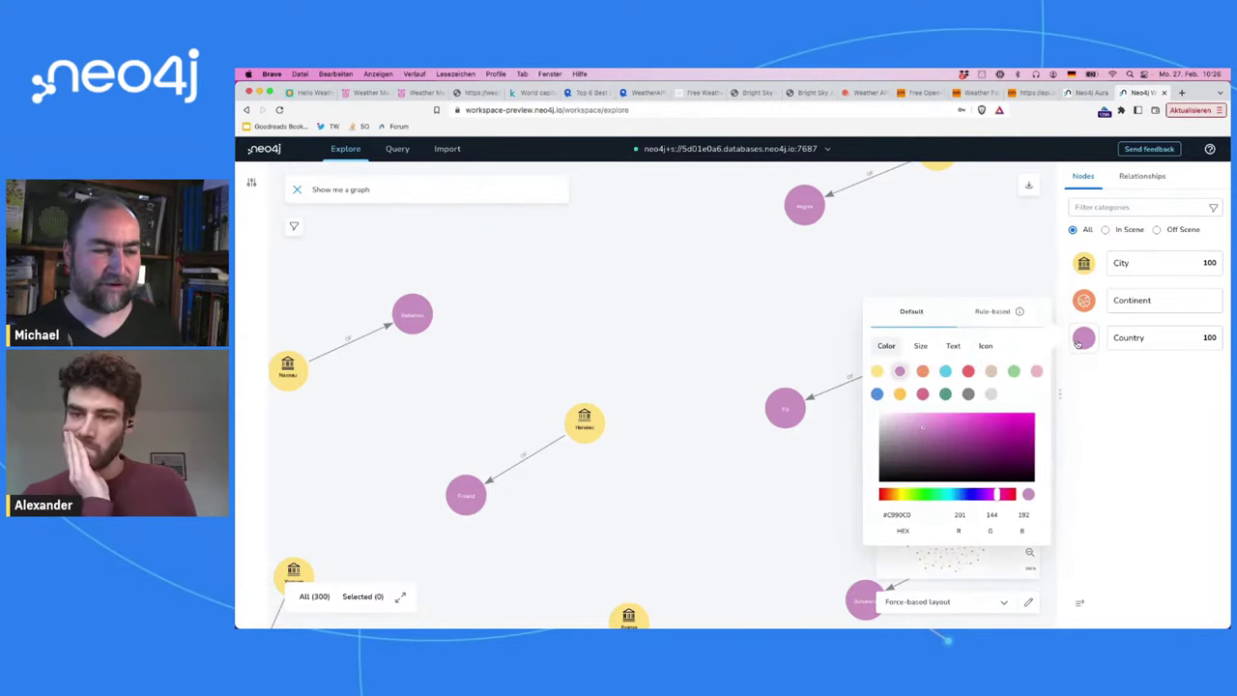
left_click(985, 345)
type("fl")
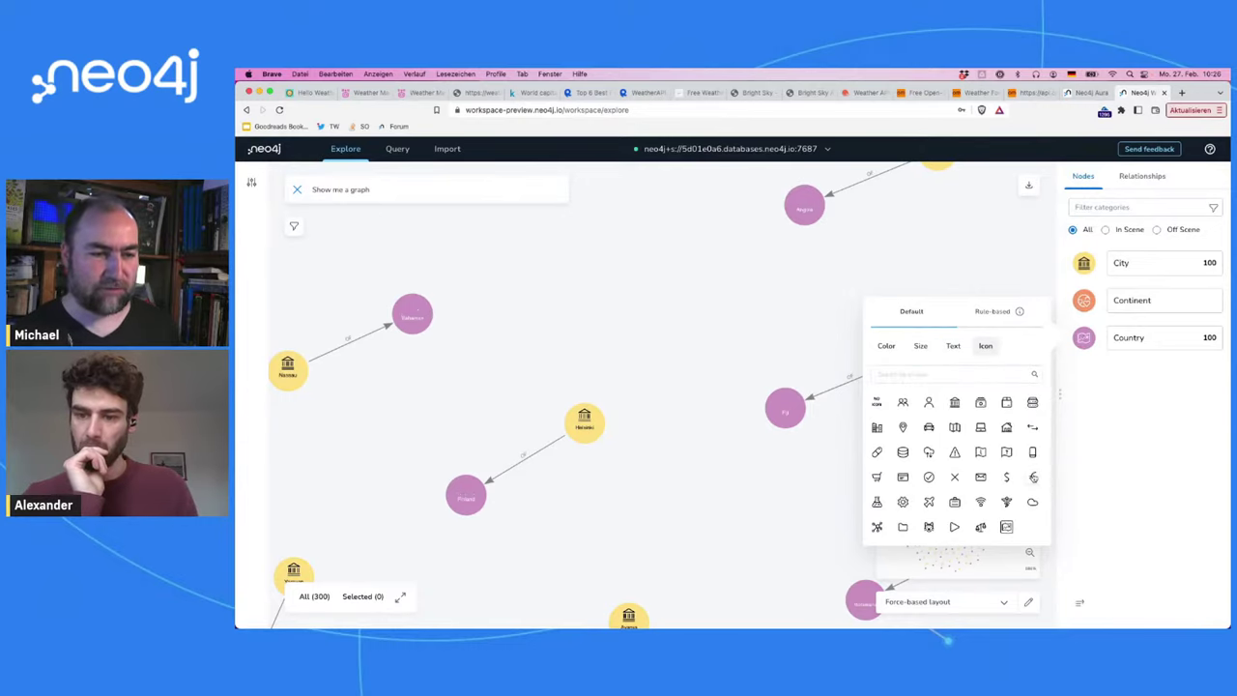
left_click(1032, 476)
left_click(784, 369)
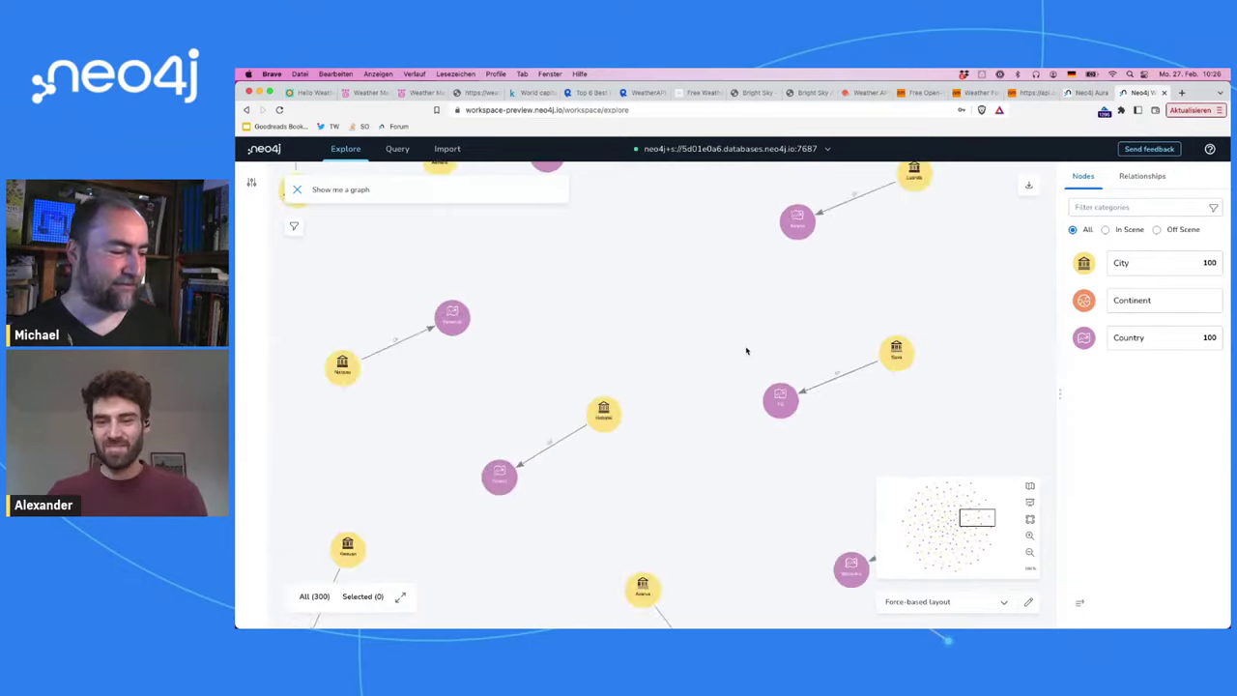
scroll(746, 351, "down", 5)
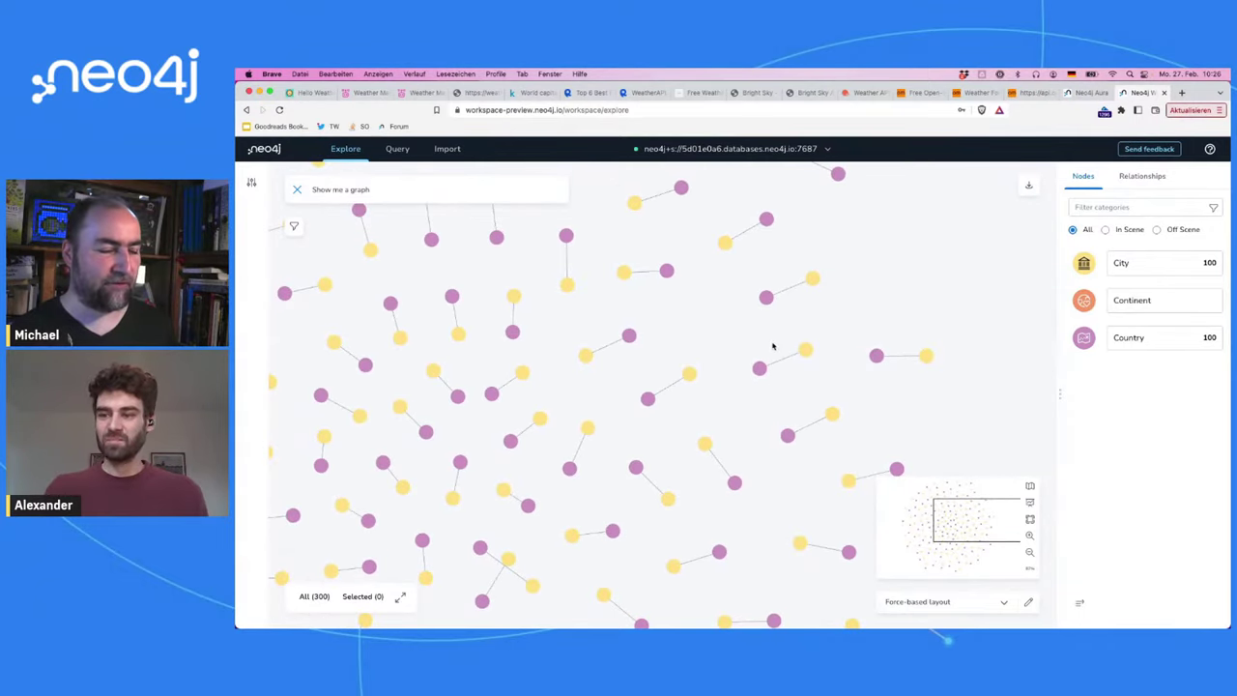
Step: Expand Fiji to its continent and add all countries ON Australia
left_click(808, 349)
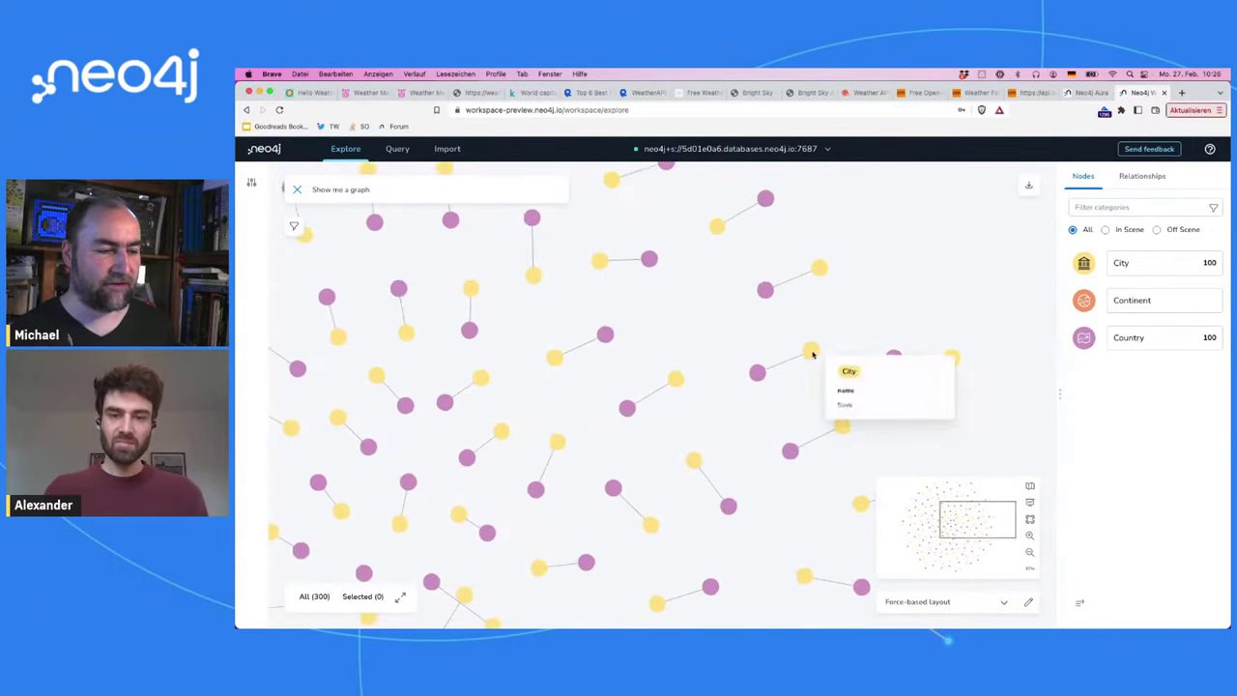
right_click(760, 373)
mouse_move(798, 452)
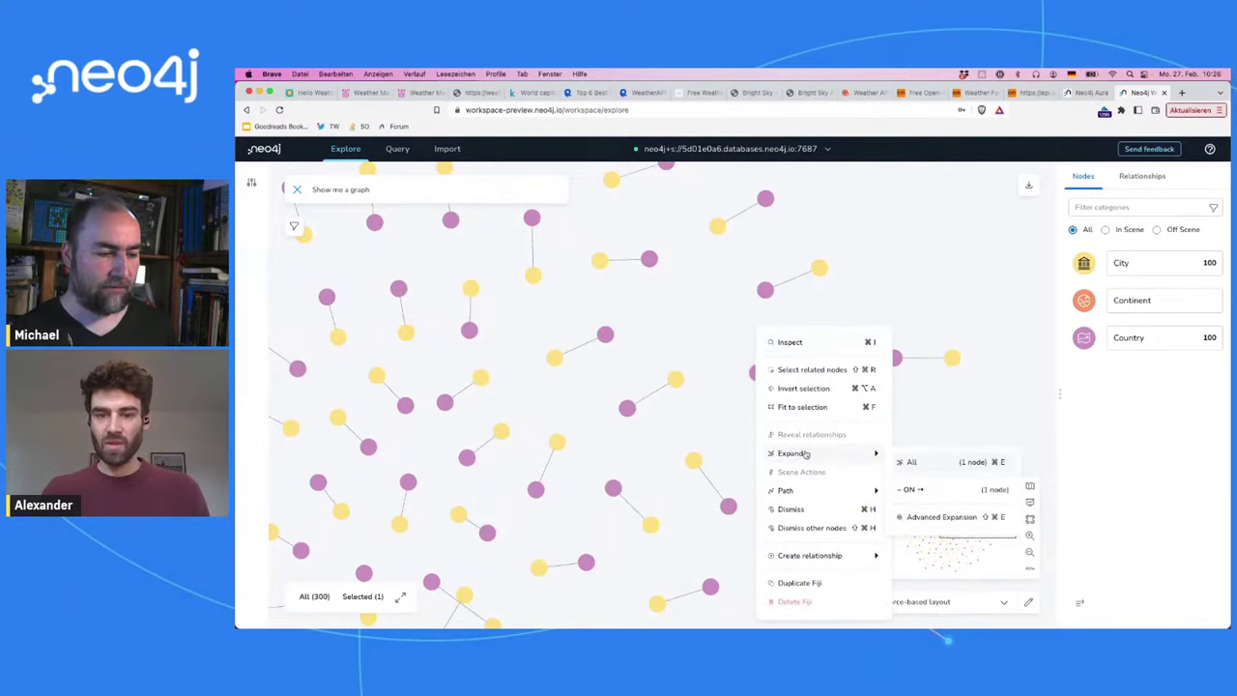
left_click(923, 488)
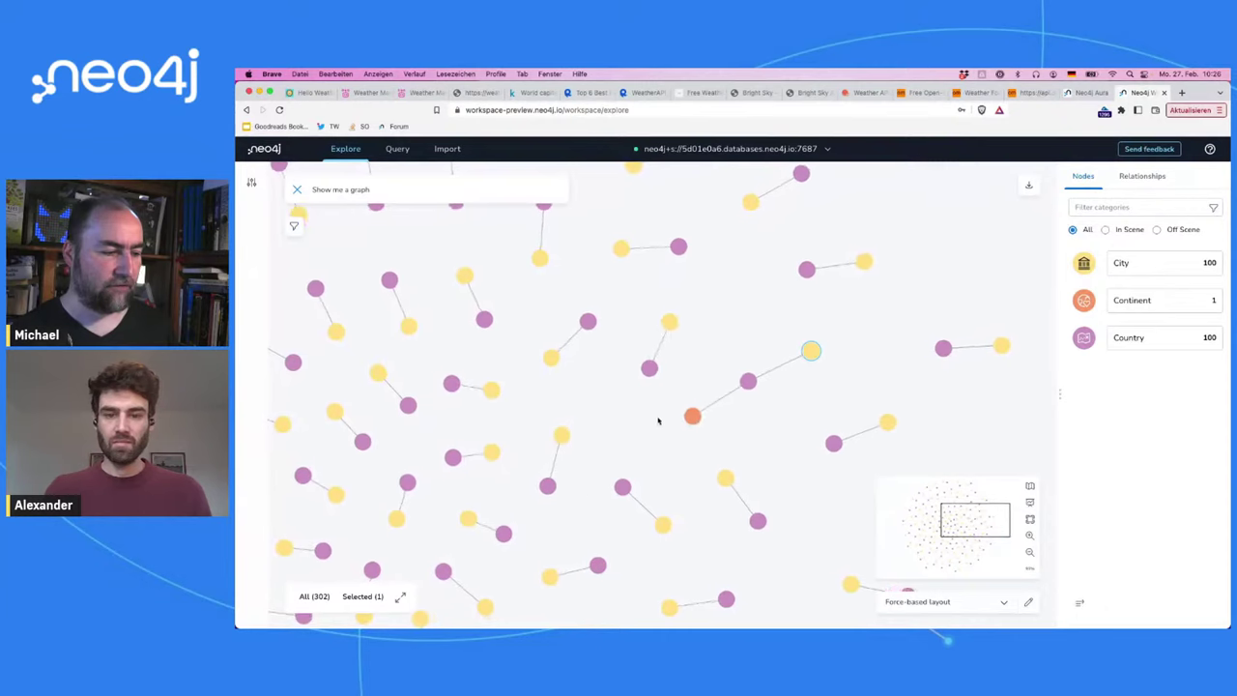
mouse_move(710, 406)
mouse_move(764, 453)
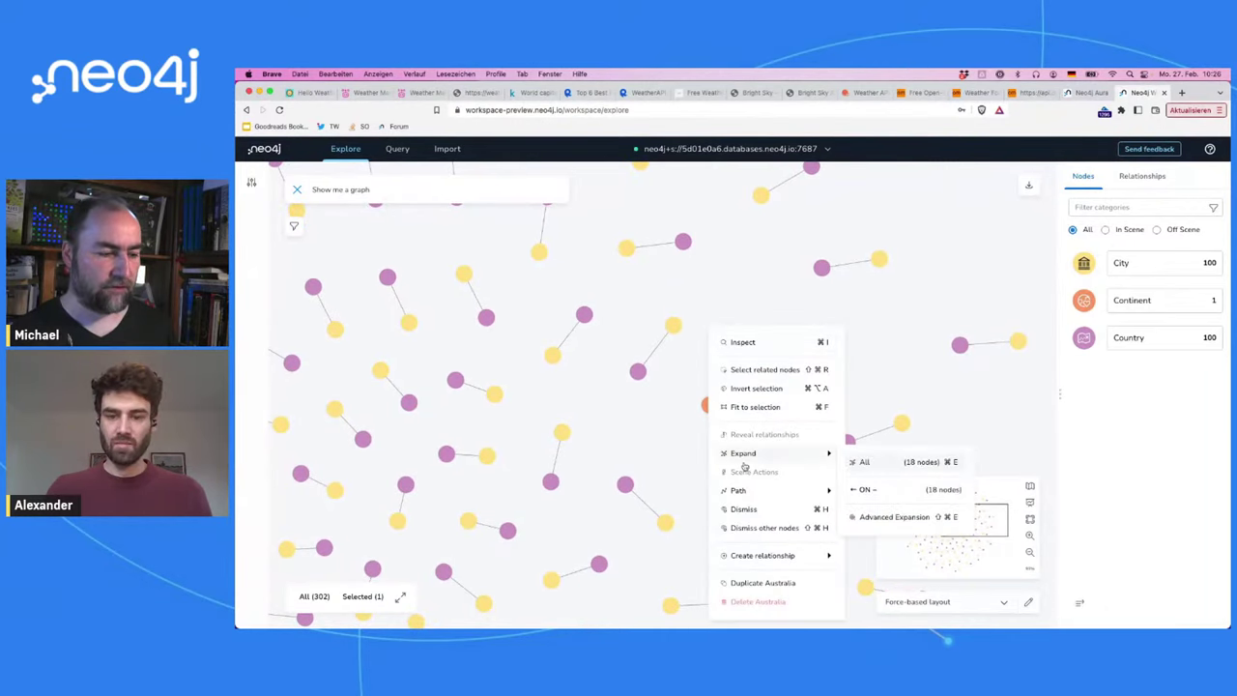
left_click(865, 490)
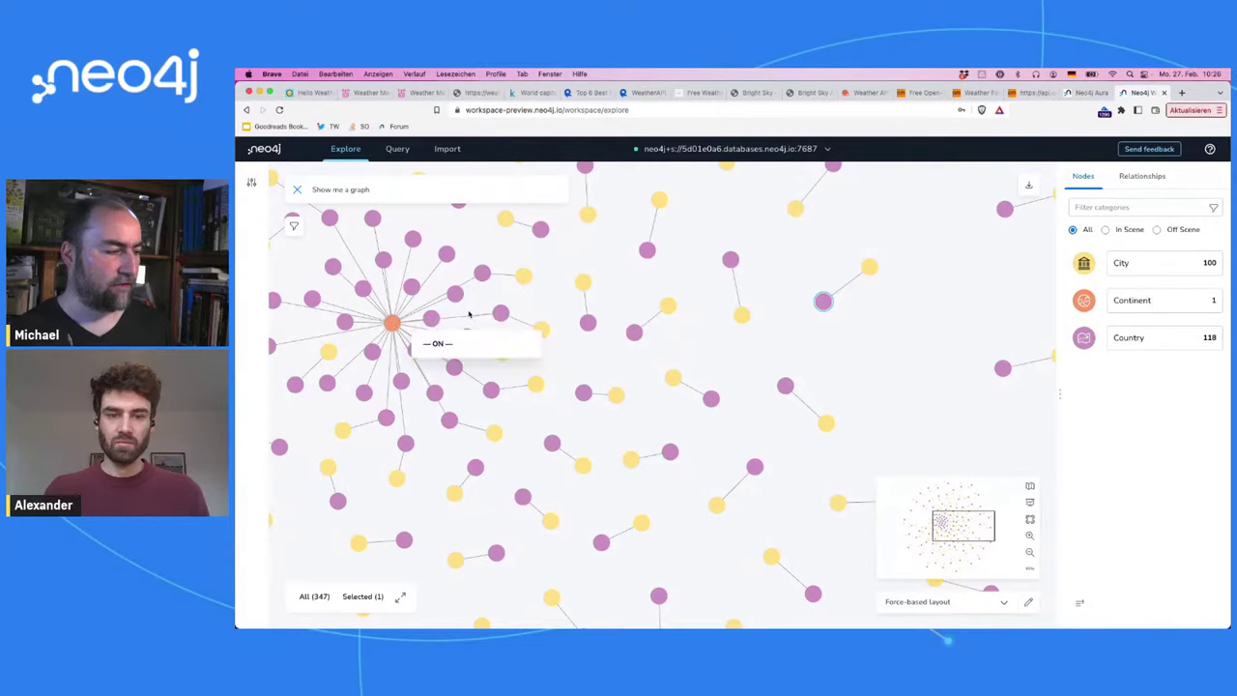
Step: Add the shortest path between Finland and Armenia to the scene
left_click(500, 312)
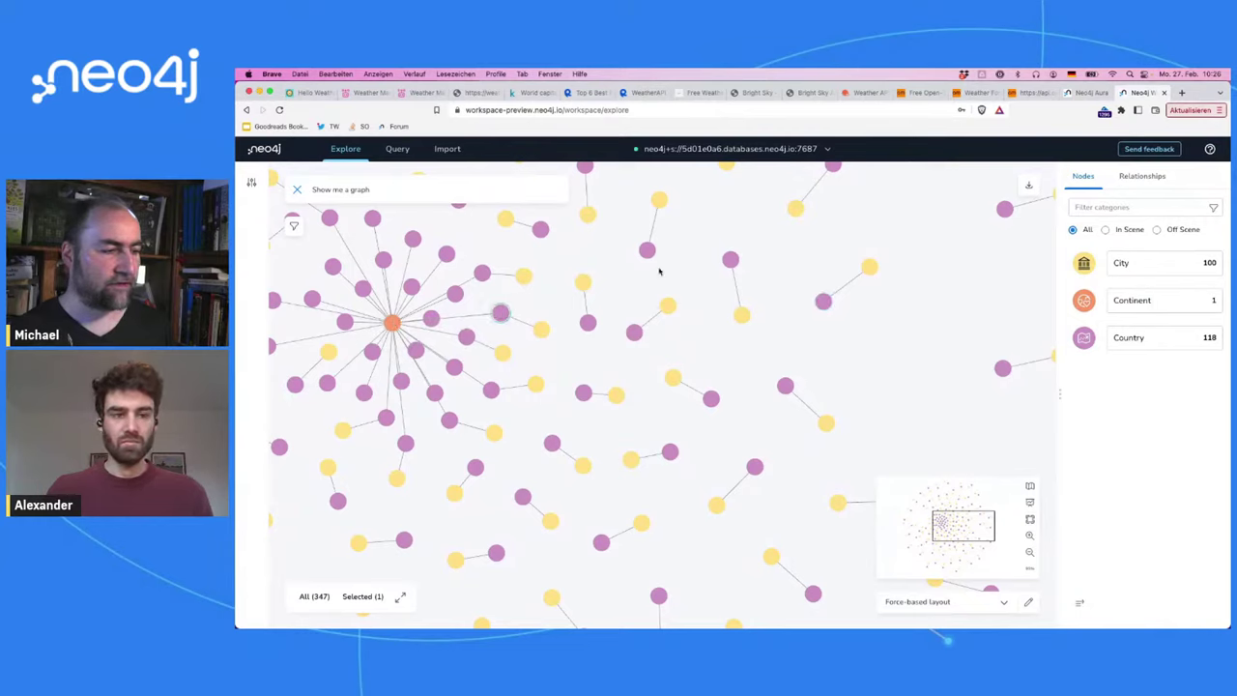
left_click(713, 398)
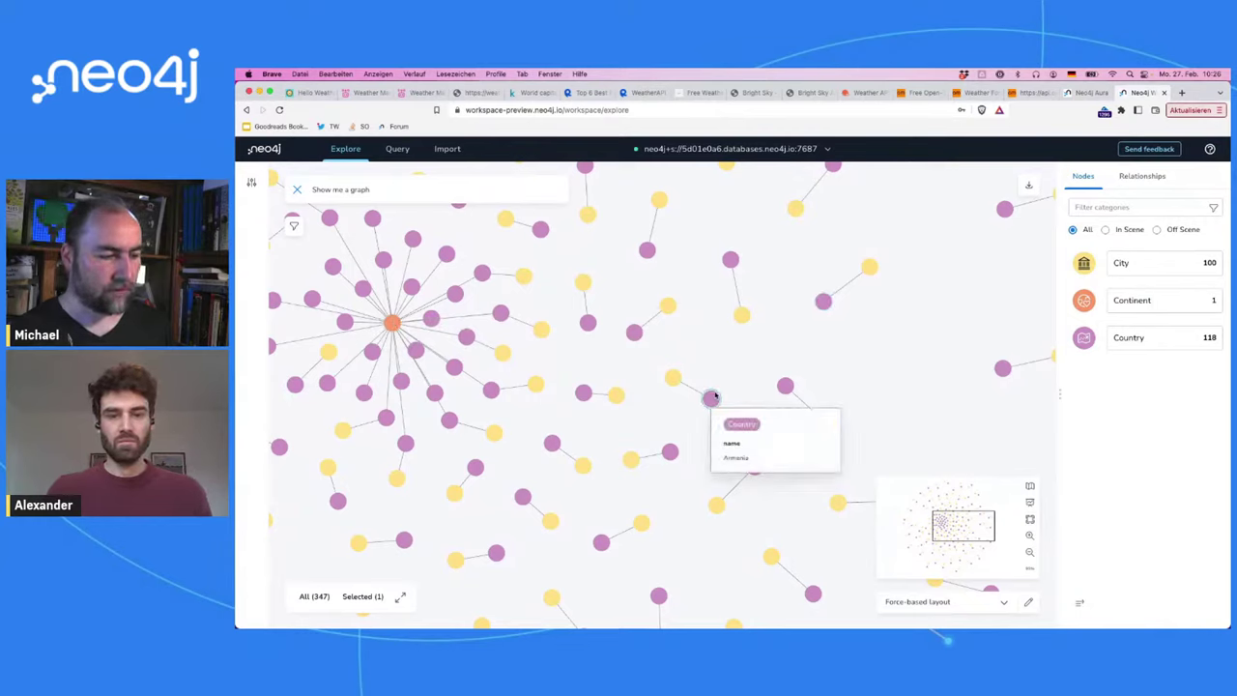
left_click(823, 301, "super")
right_click(826, 307)
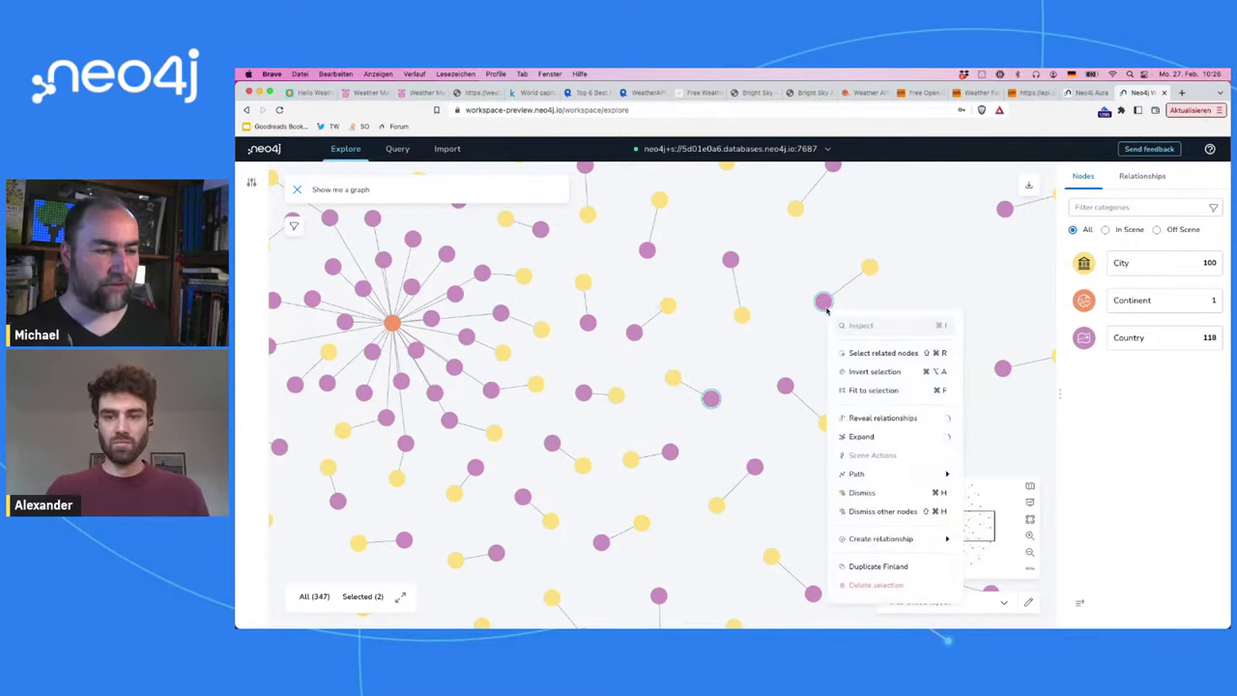
left_click(990, 482)
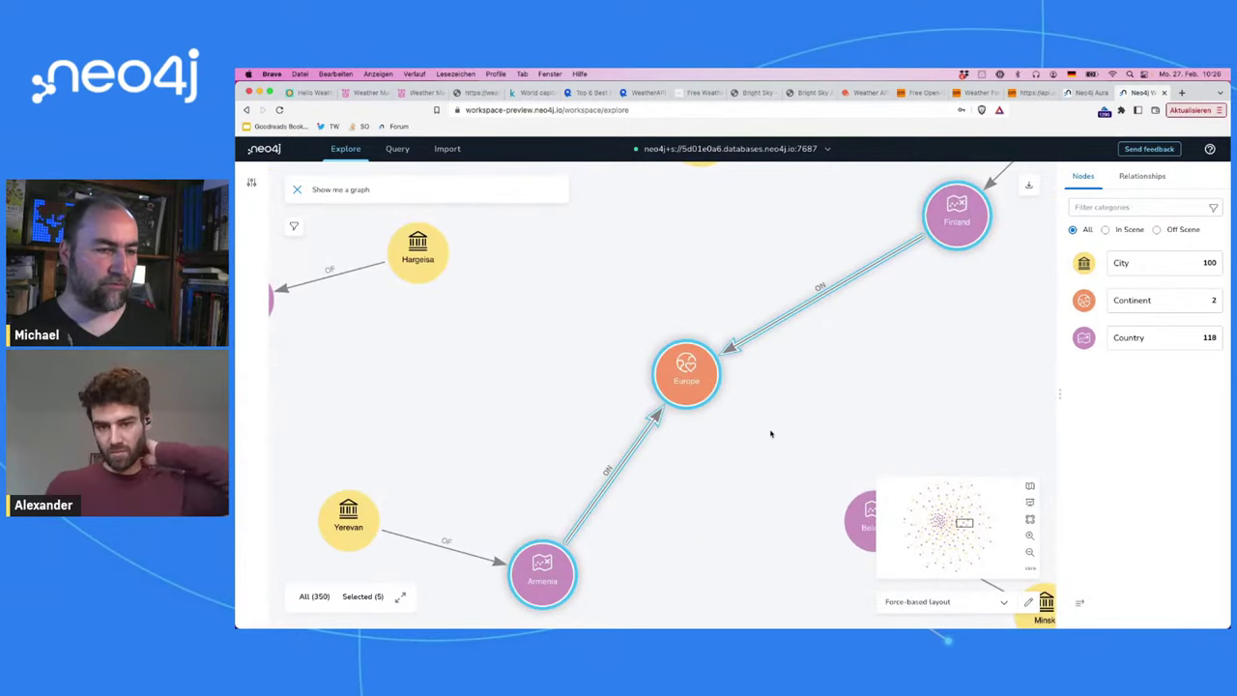
left_click(889, 281)
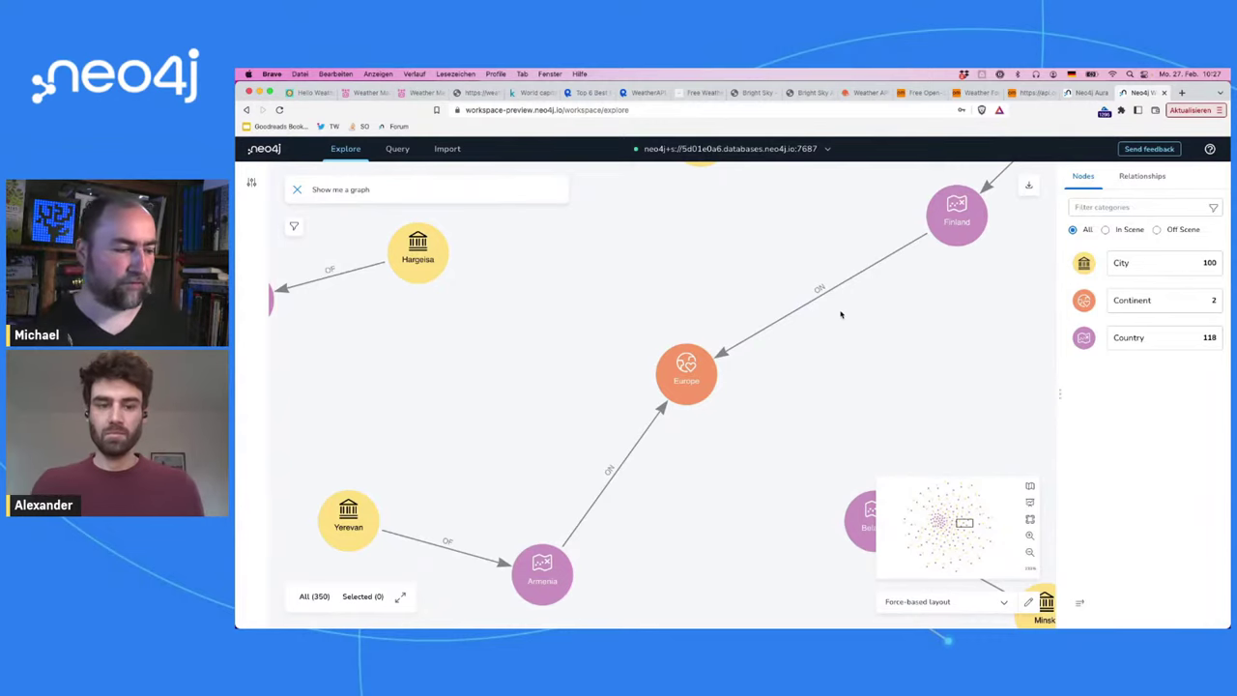
Step: Rearrange Europe and Armenia, placing Yerevan beside Armenia
left_click_drag(686, 371, 680, 329)
left_click(785, 355)
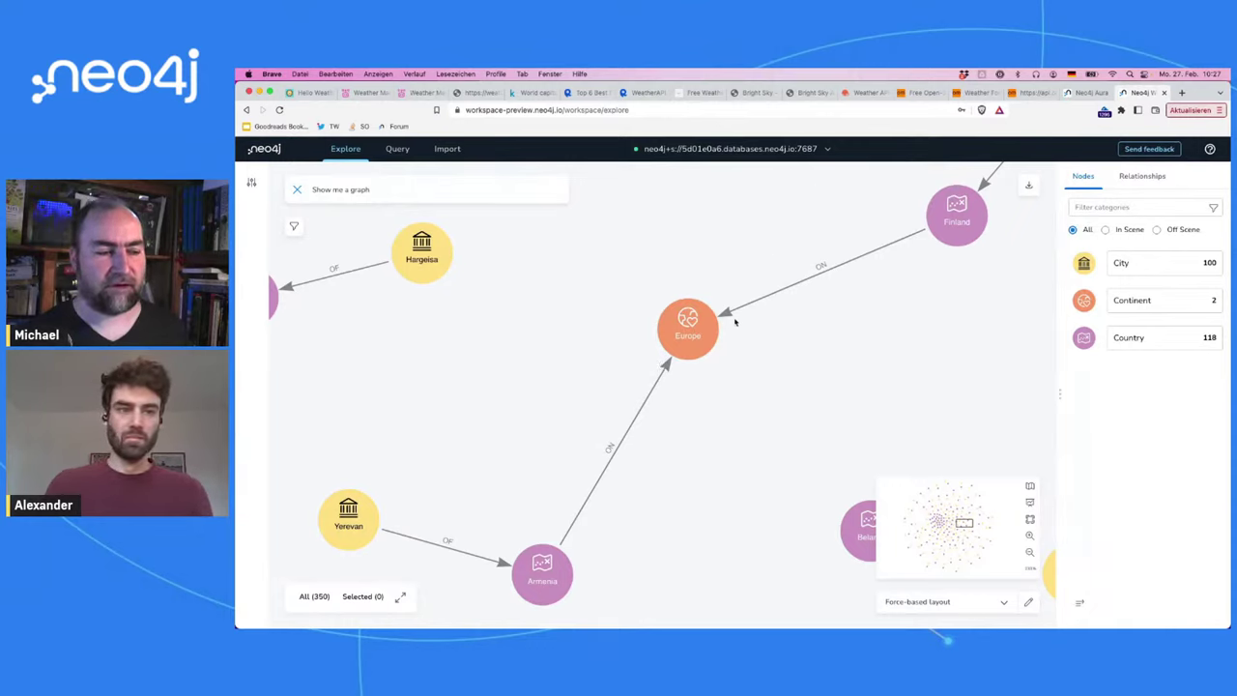
left_click_drag(710, 333, 807, 363)
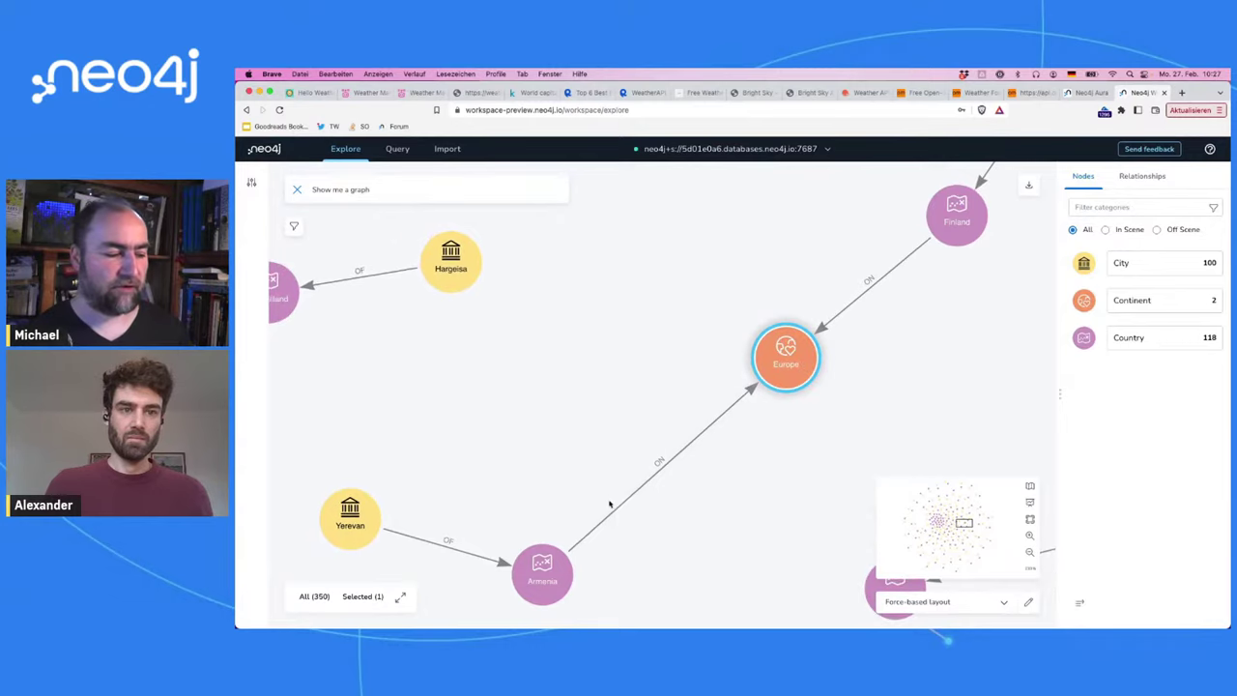
left_click_drag(547, 566, 539, 379)
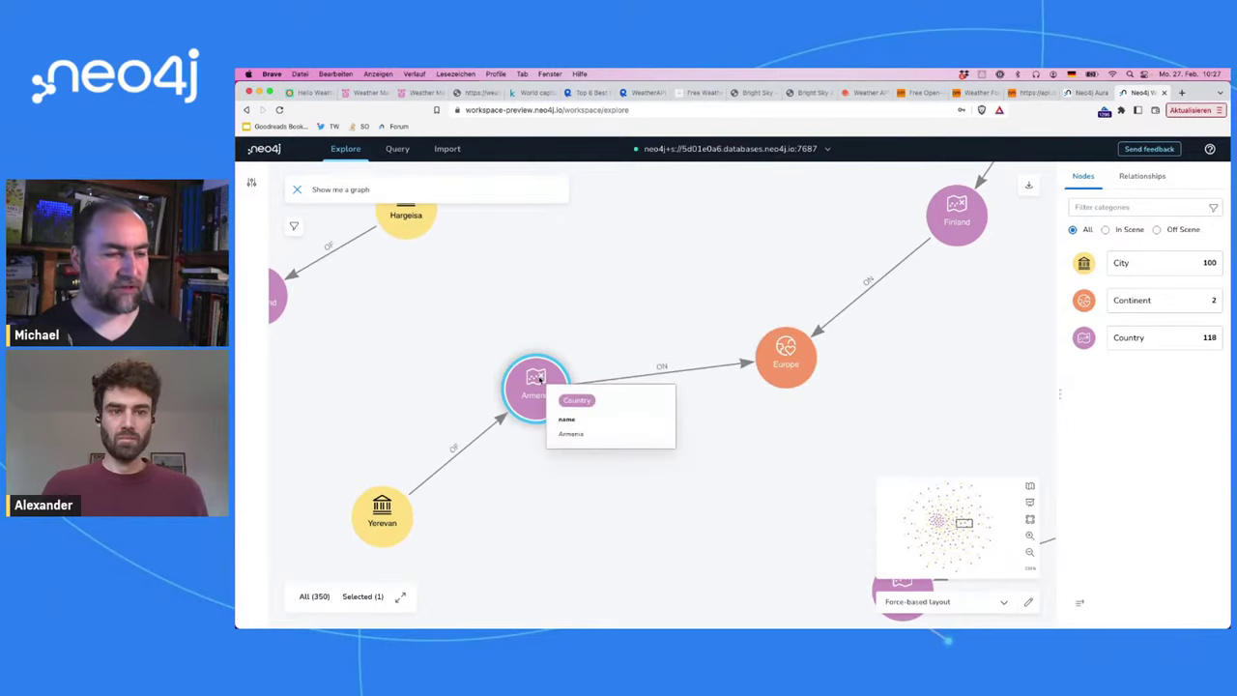
left_click_drag(398, 528, 345, 410)
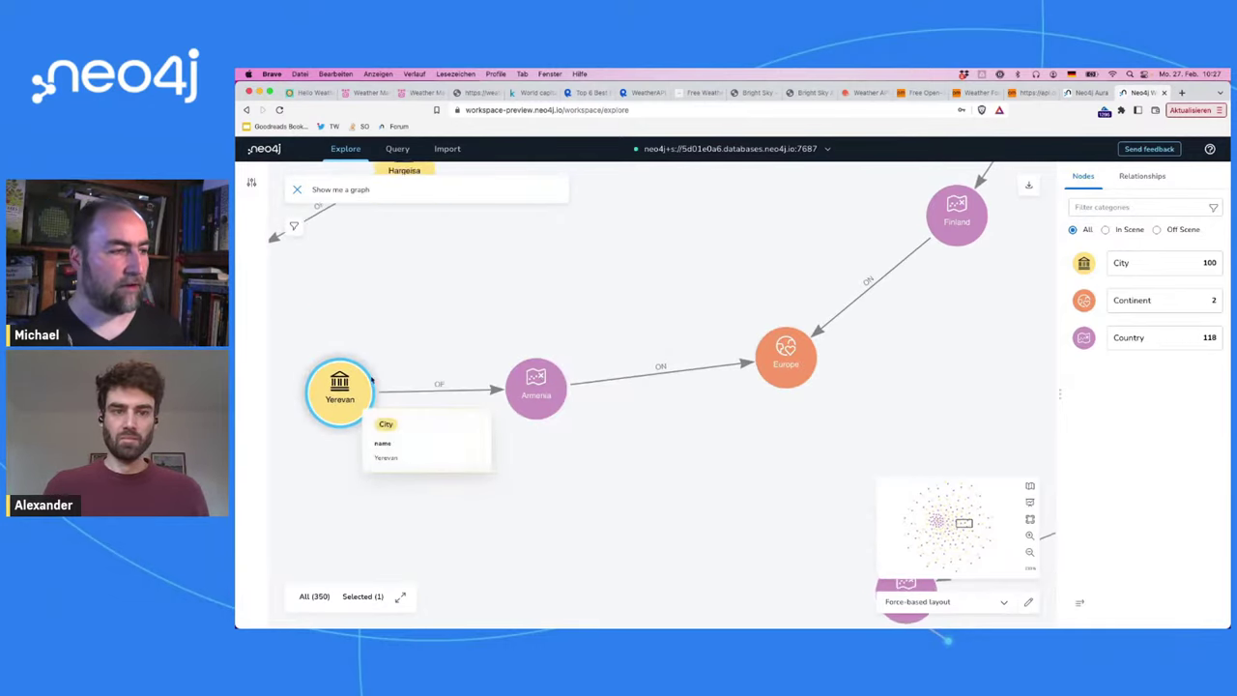
left_click(491, 298)
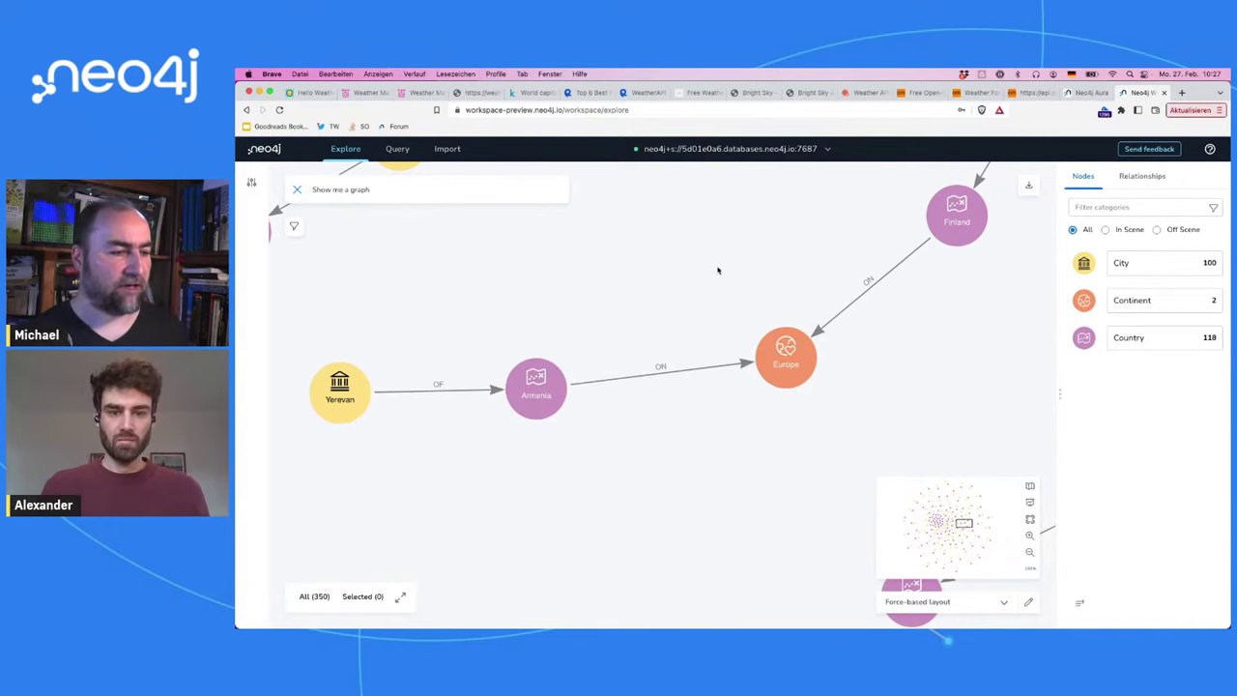
left_click_drag(719, 270, 740, 335)
mouse_move(707, 189)
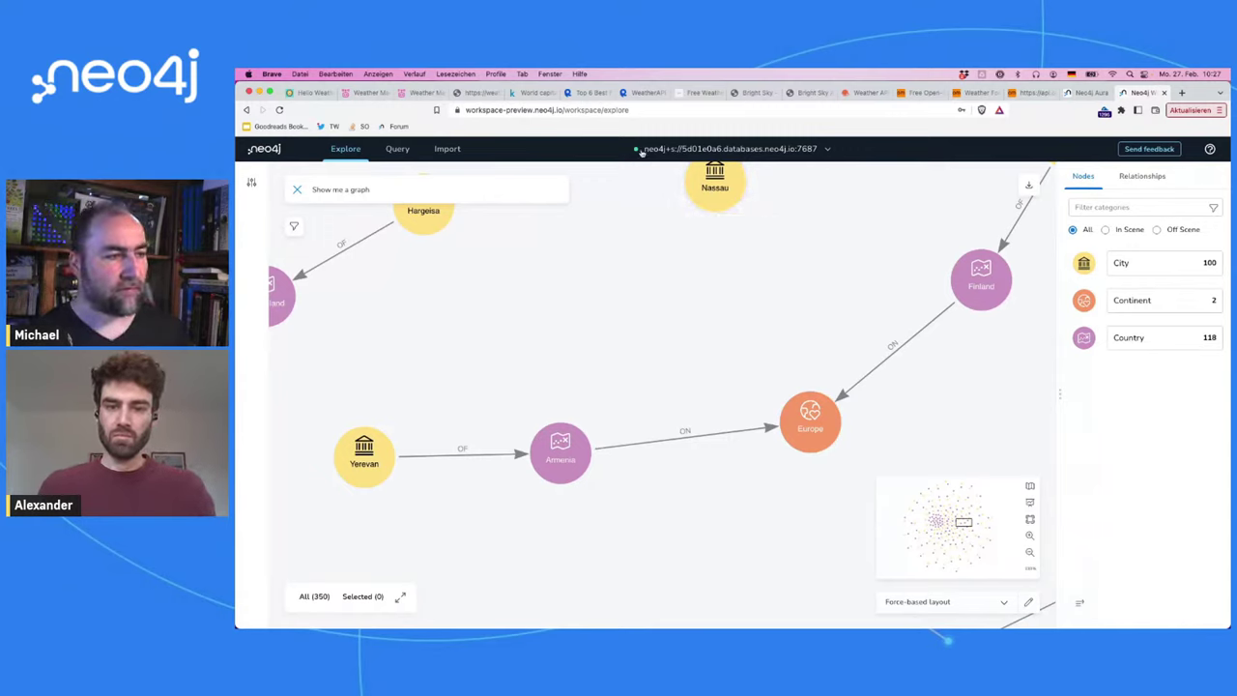
Step: Run 'match (c:City) return c limit 10', then view Yerevan's latitude and longitude in Explore
left_click(397, 149)
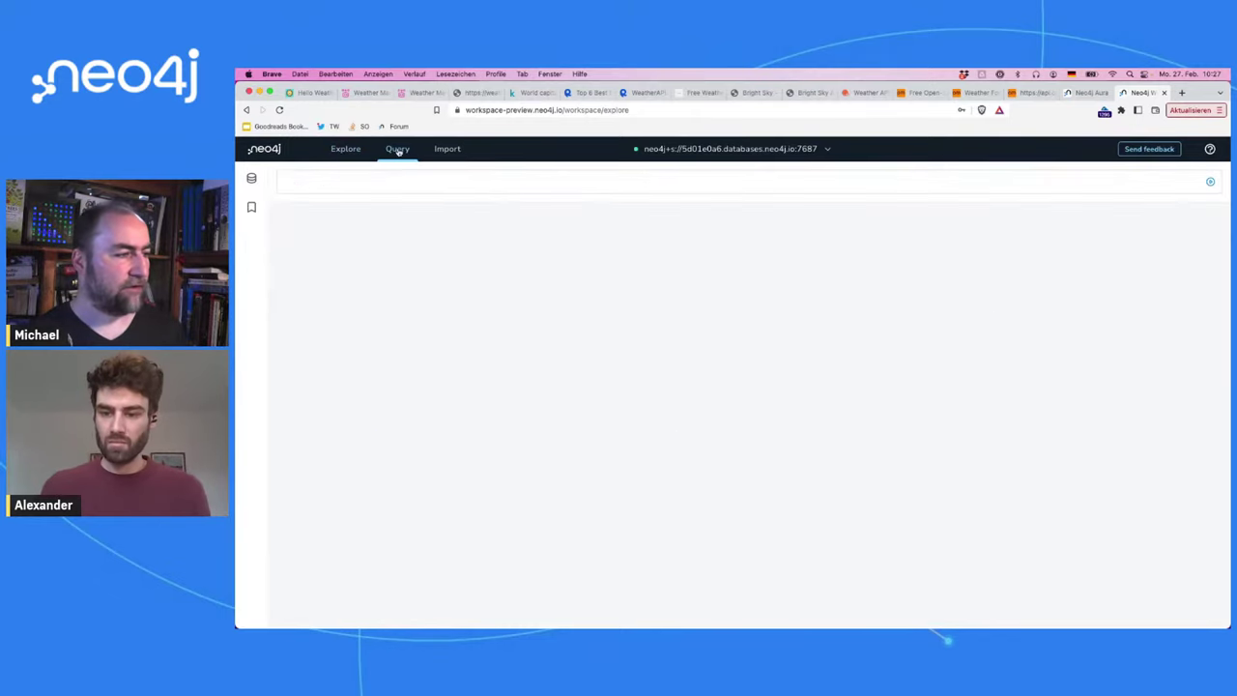
left_click(484, 181)
type("match (c:Ci")
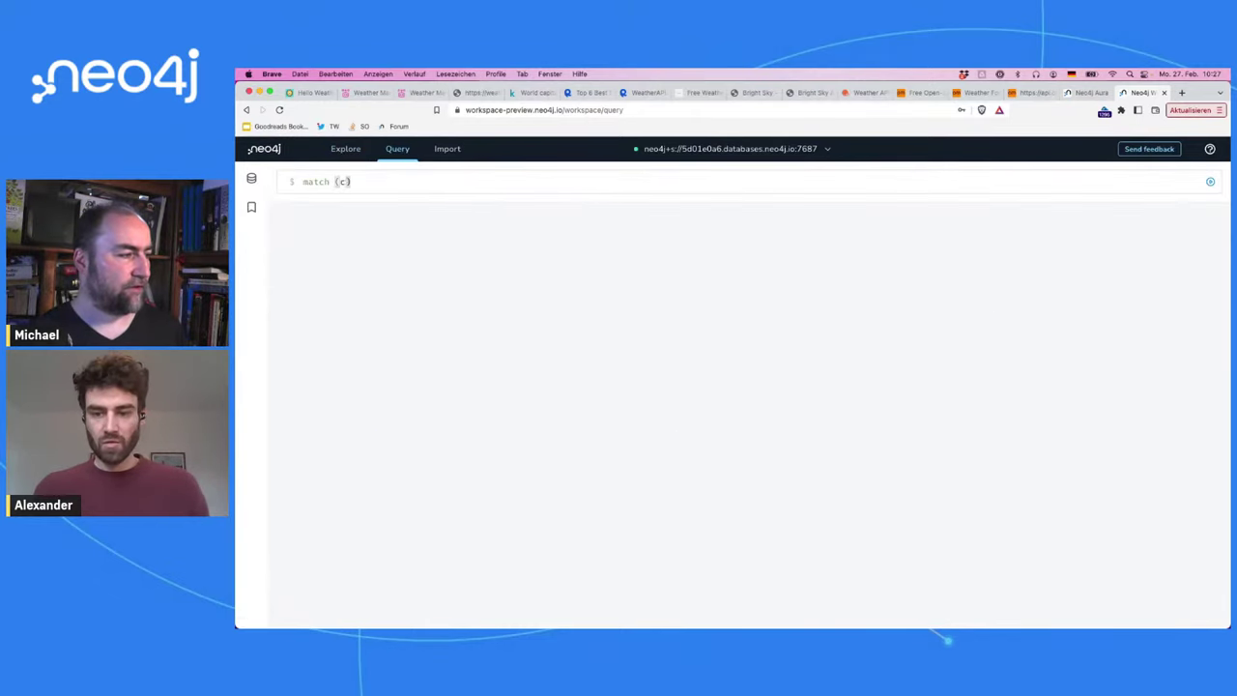
type("ty) re")
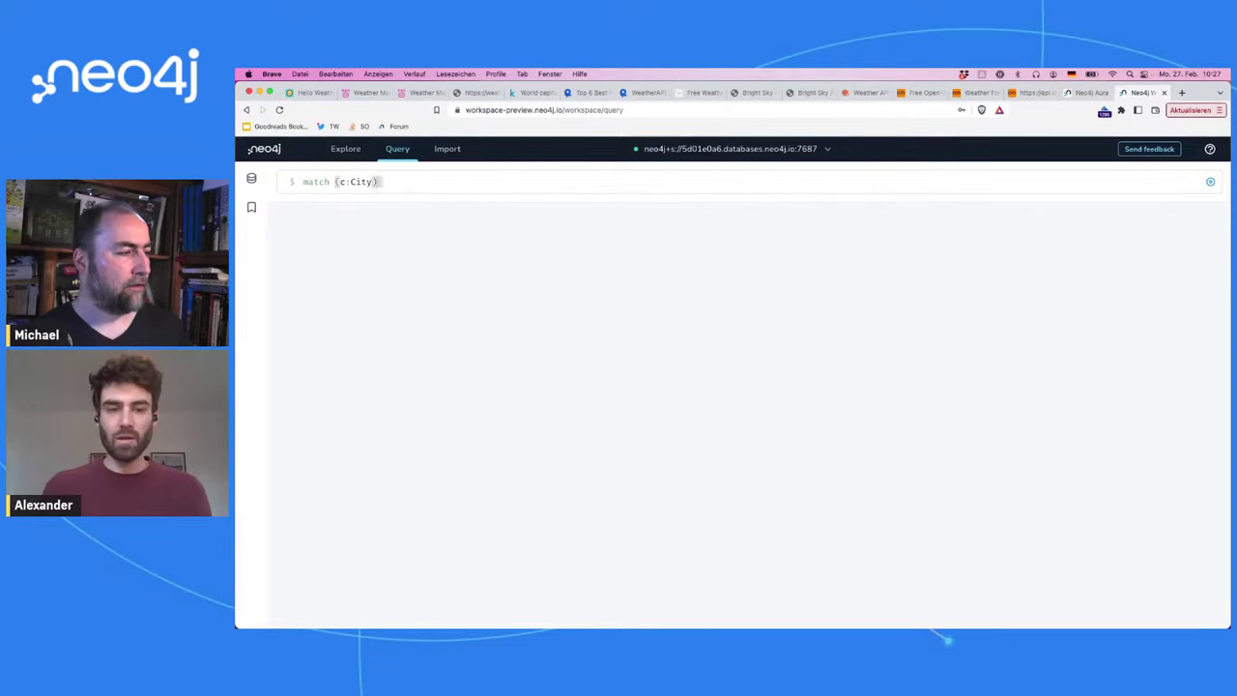
type("turn ")
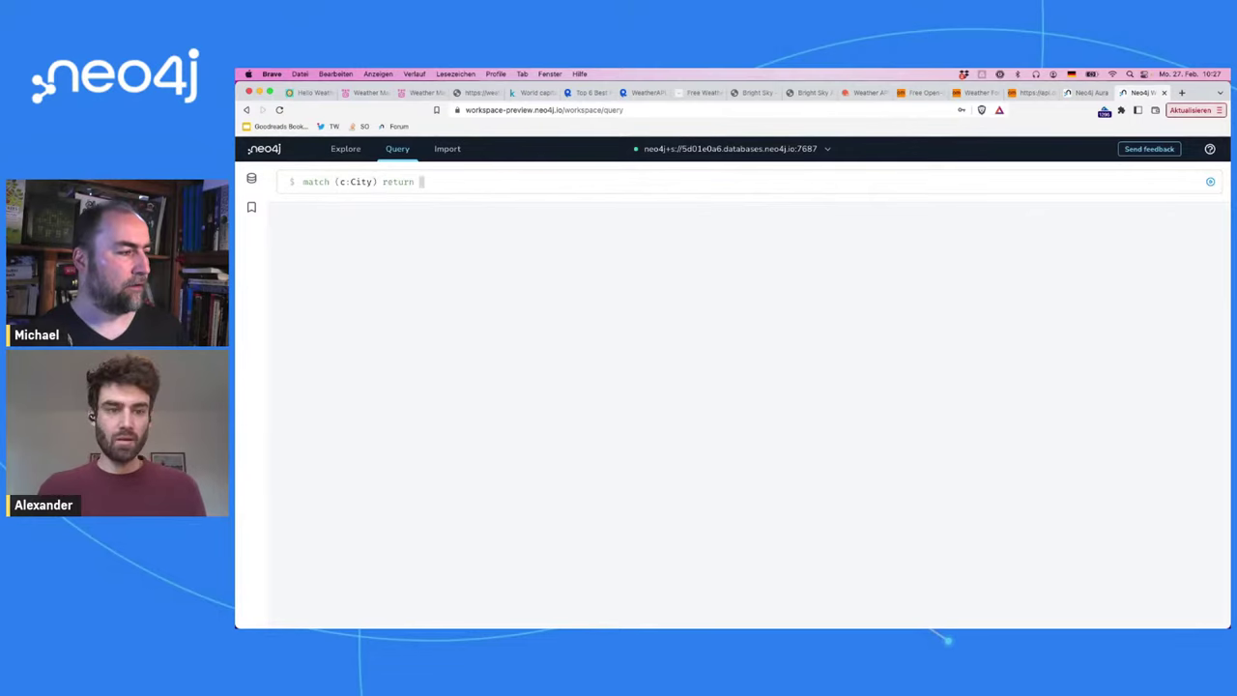
type("c limit 10")
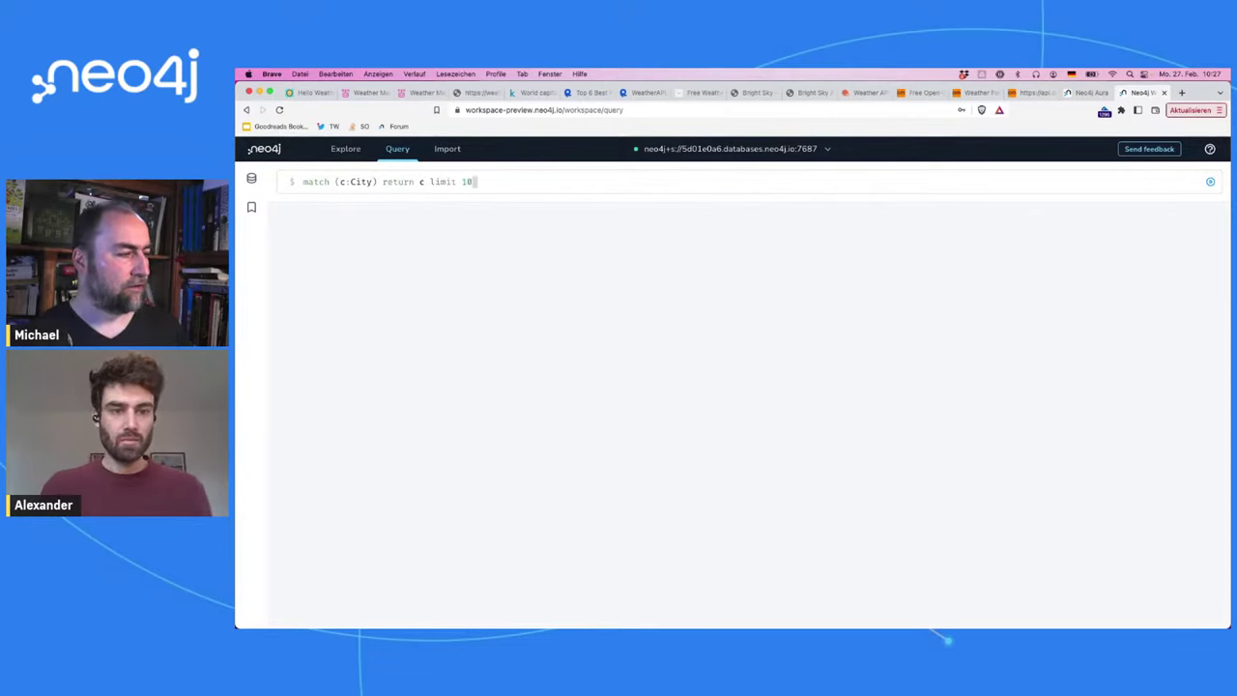
key("Return")
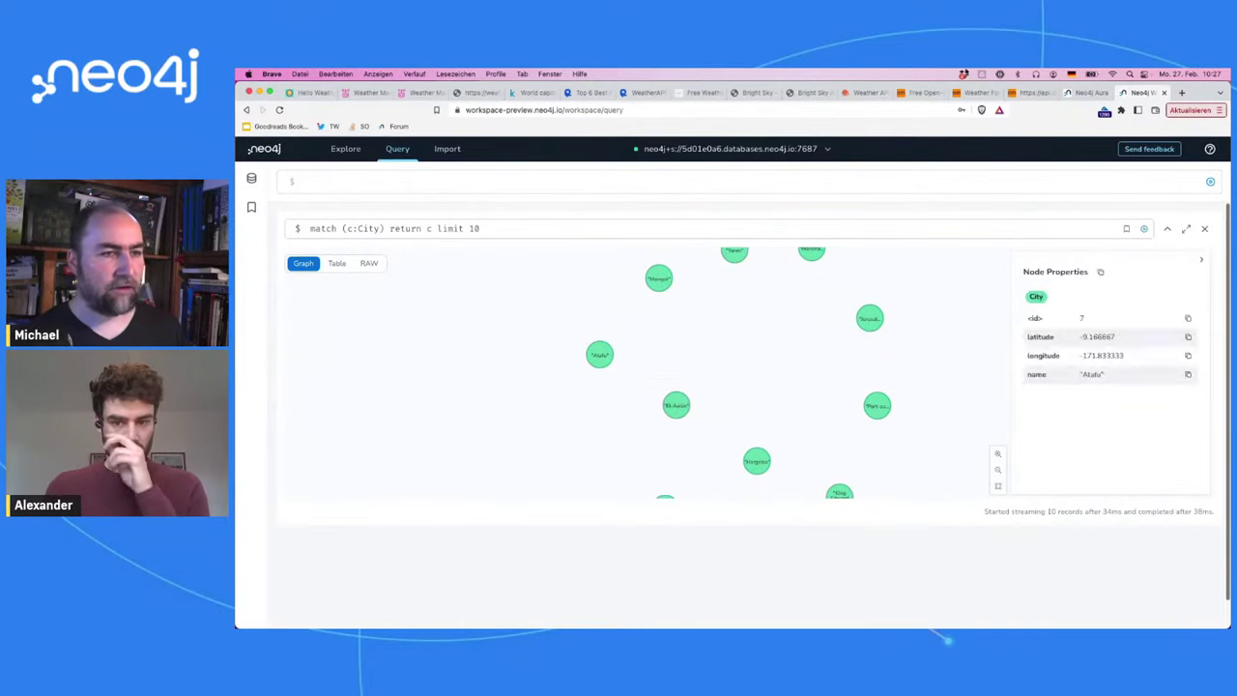
left_click(346, 149)
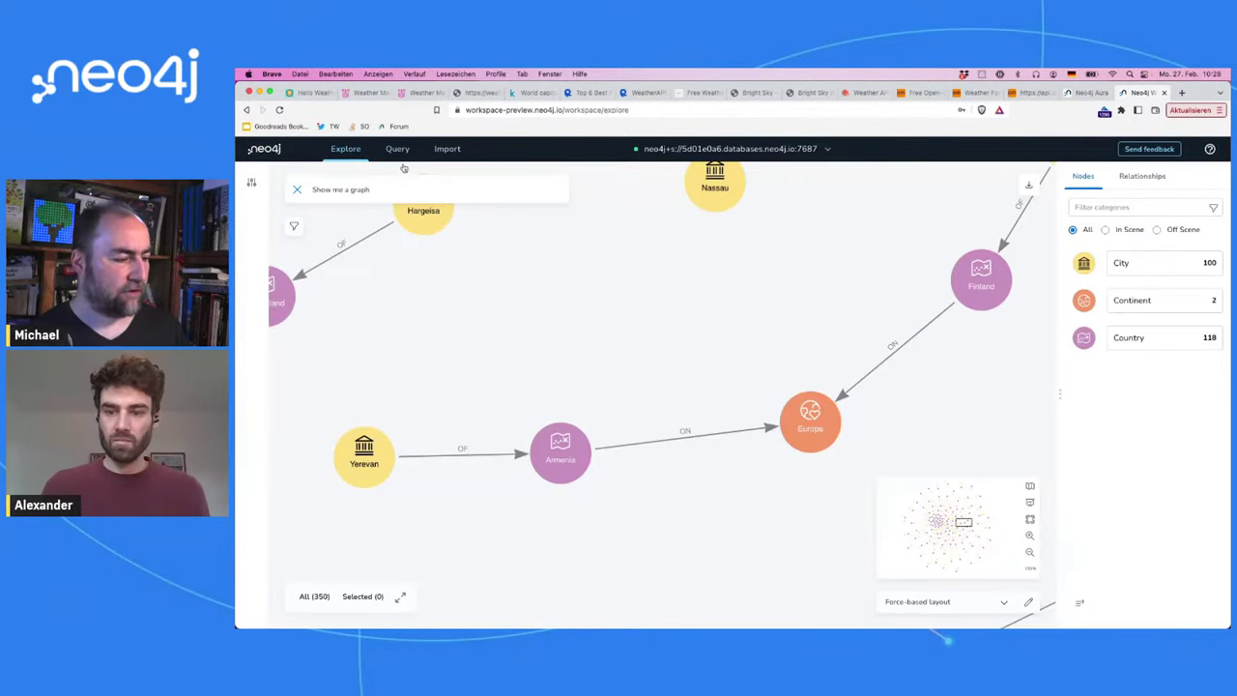
double_click(363, 452)
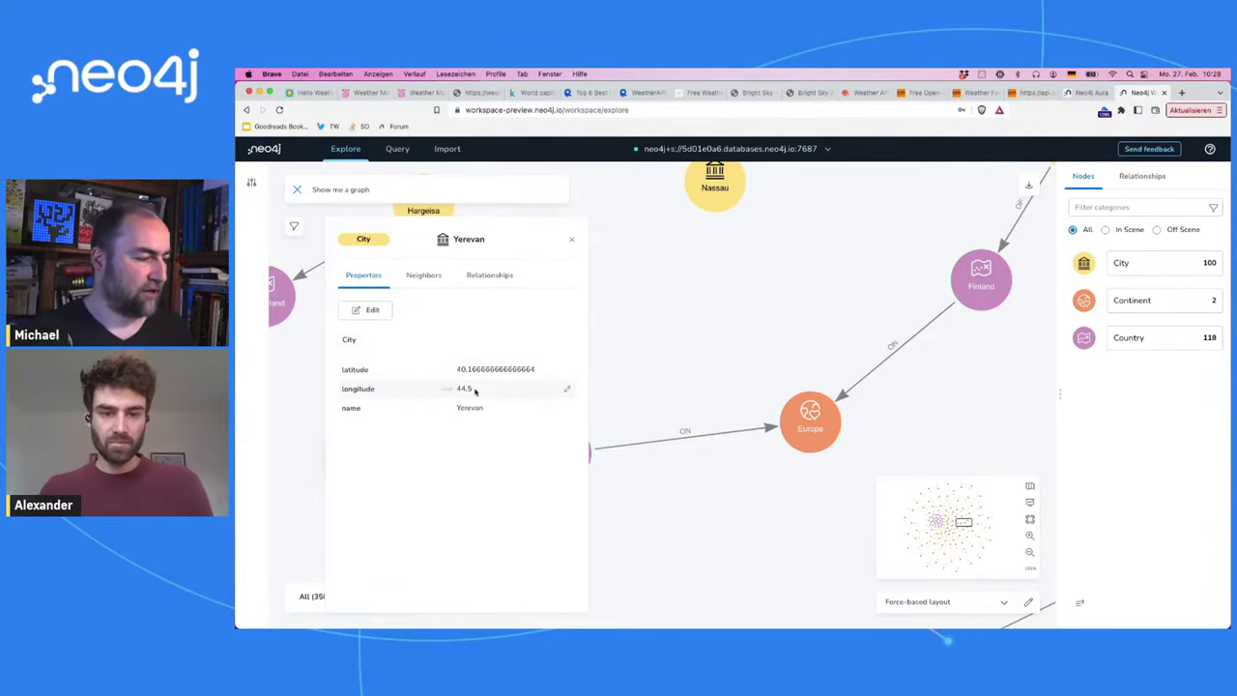
Step: Inspect the Marigot city node's stored latitude and longitude
left_click(391, 150)
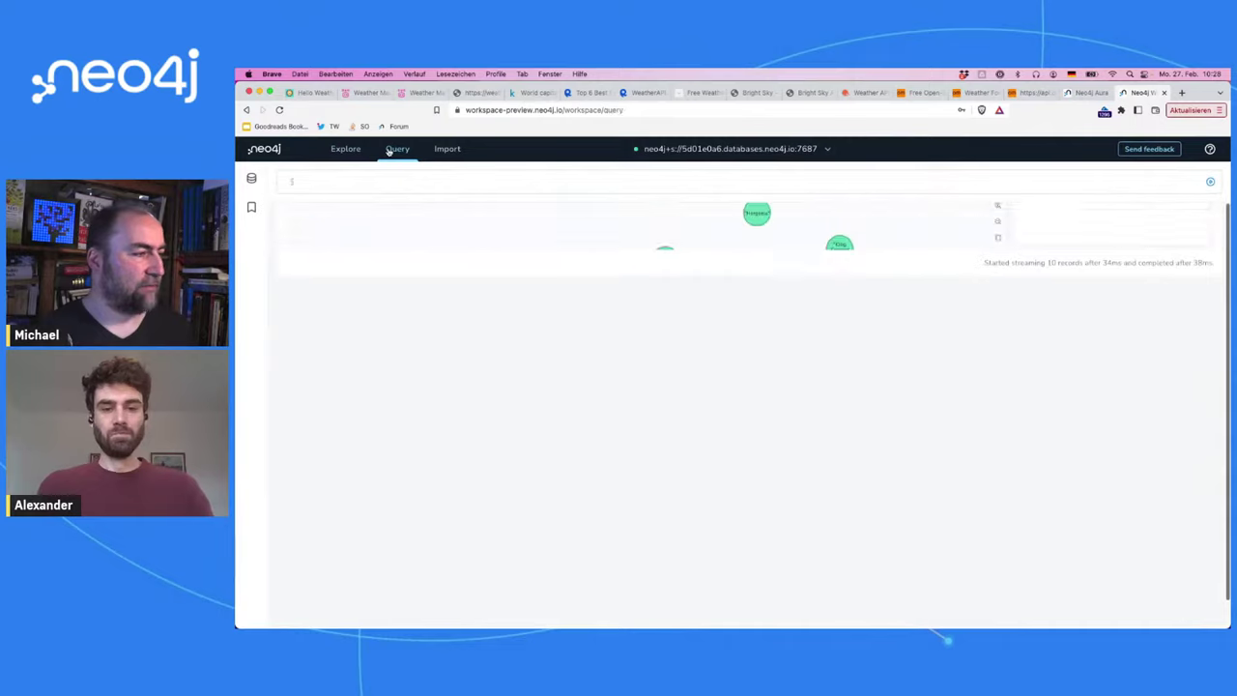
left_click(658, 280)
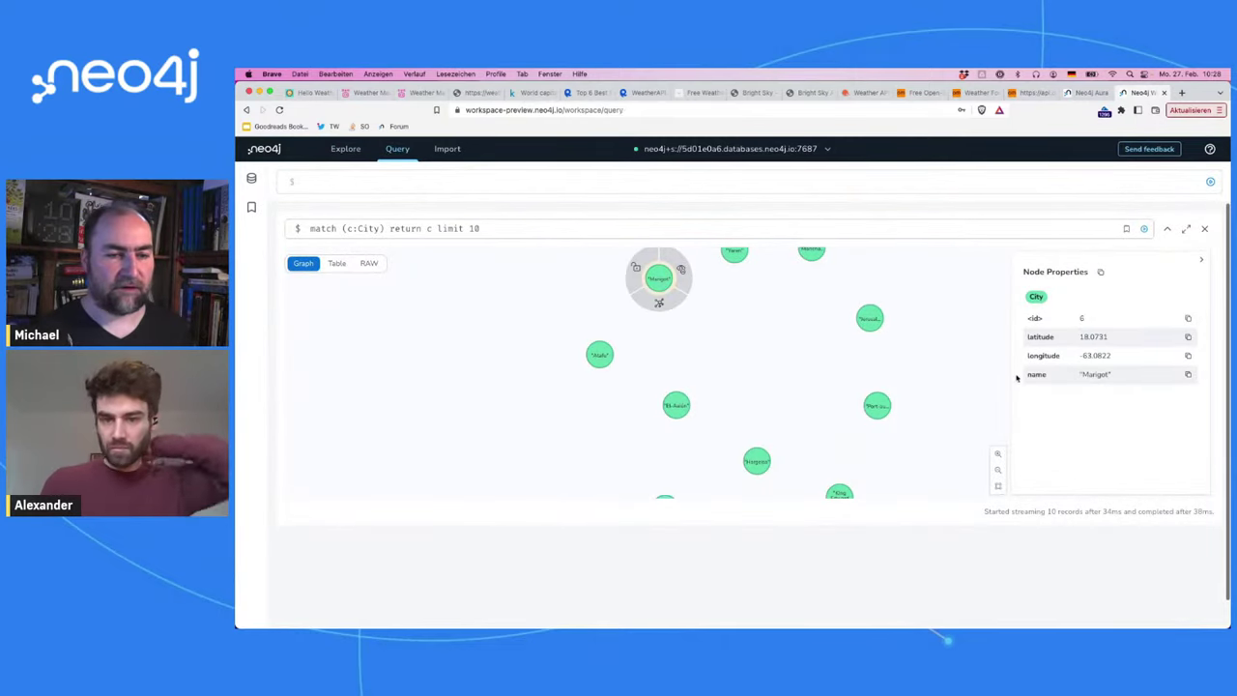
left_click_drag(1110, 354, 1080, 336)
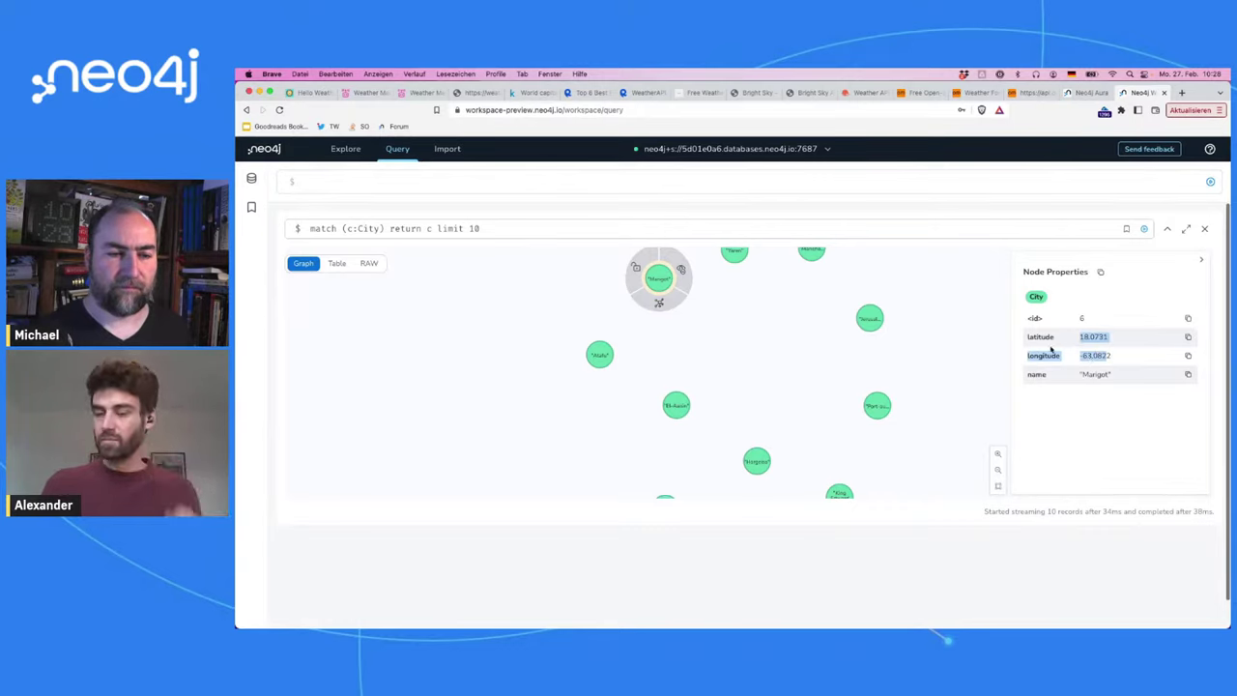
left_click_drag(907, 335, 779, 371)
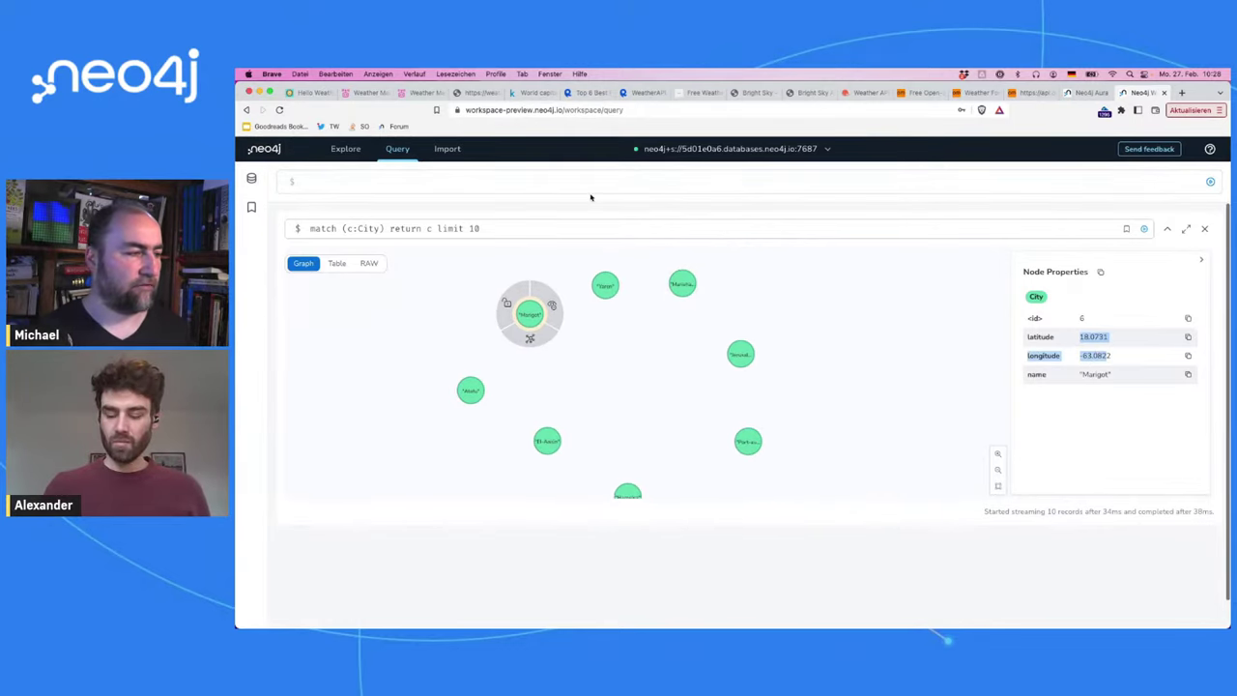
Step: Query match (c:City {name:"Berlin"}) return c and view Berlin's latitude 52.5166… and longitude 13.4
left_click(501, 177)
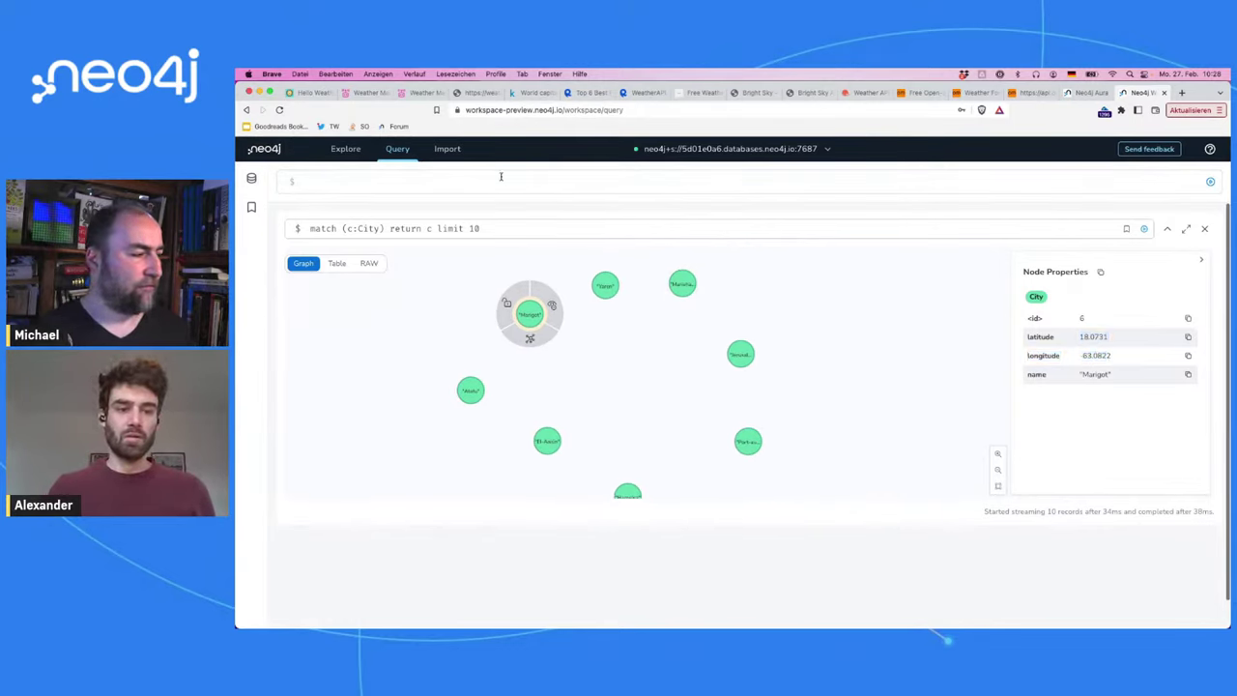
type("m")
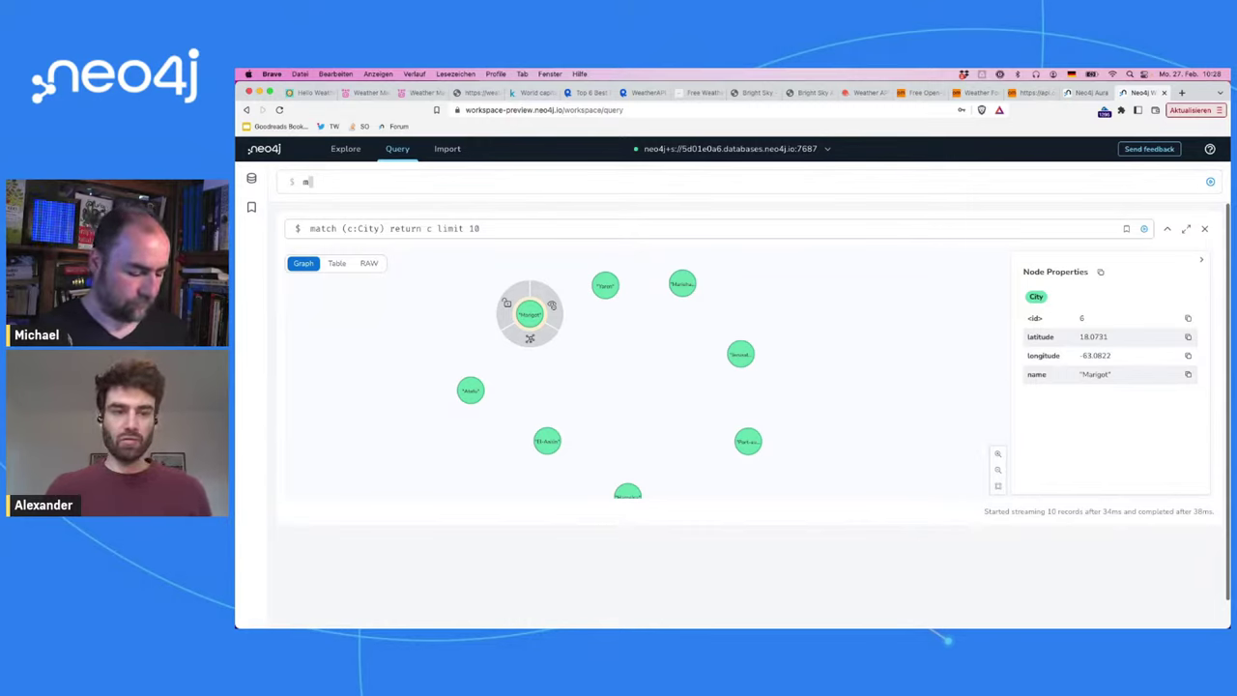
type("atch (")
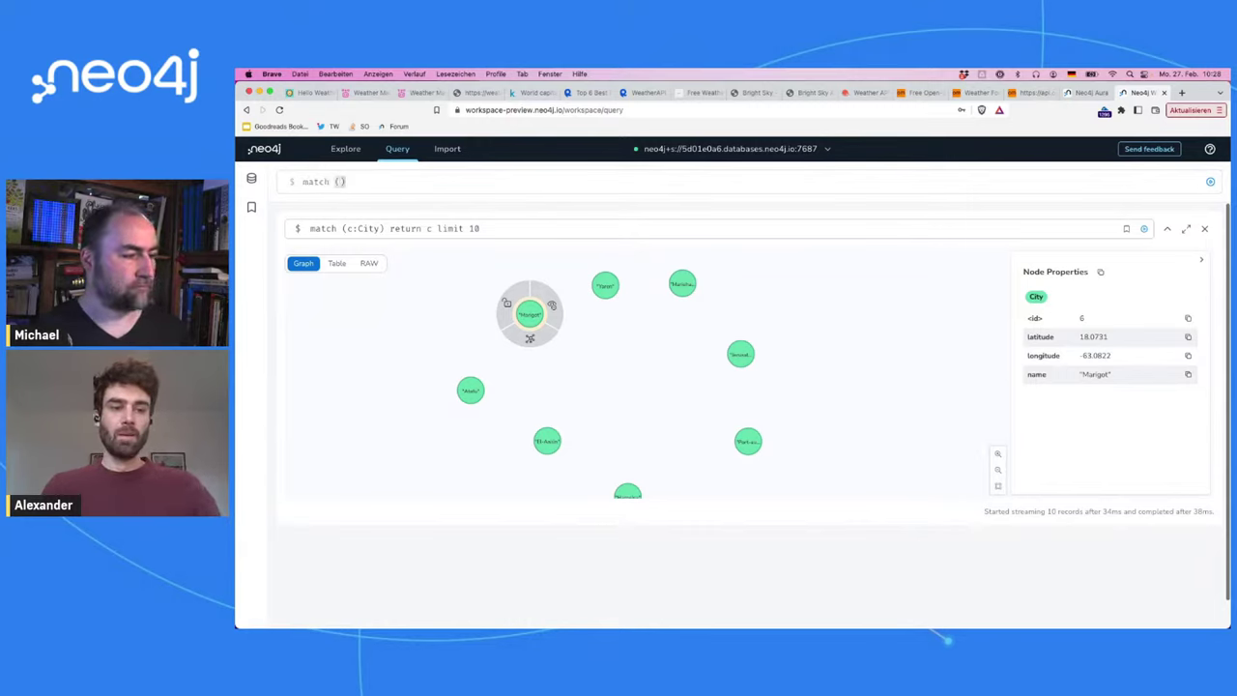
type("c:")
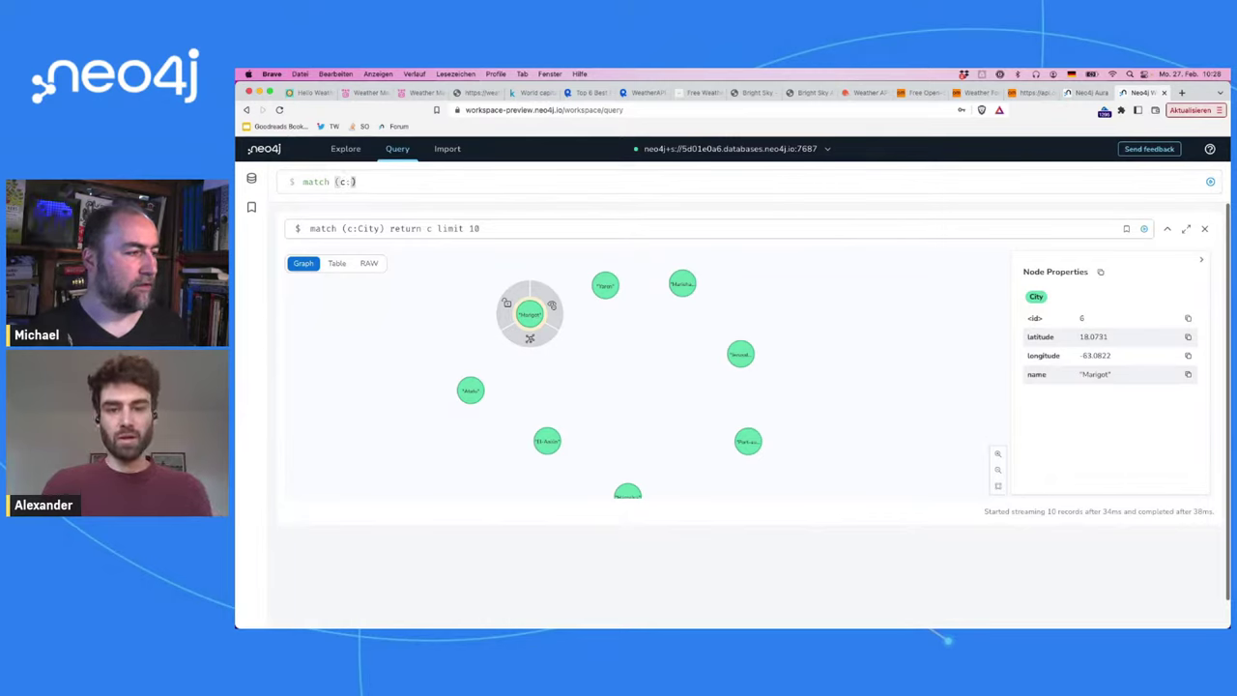
type("City")
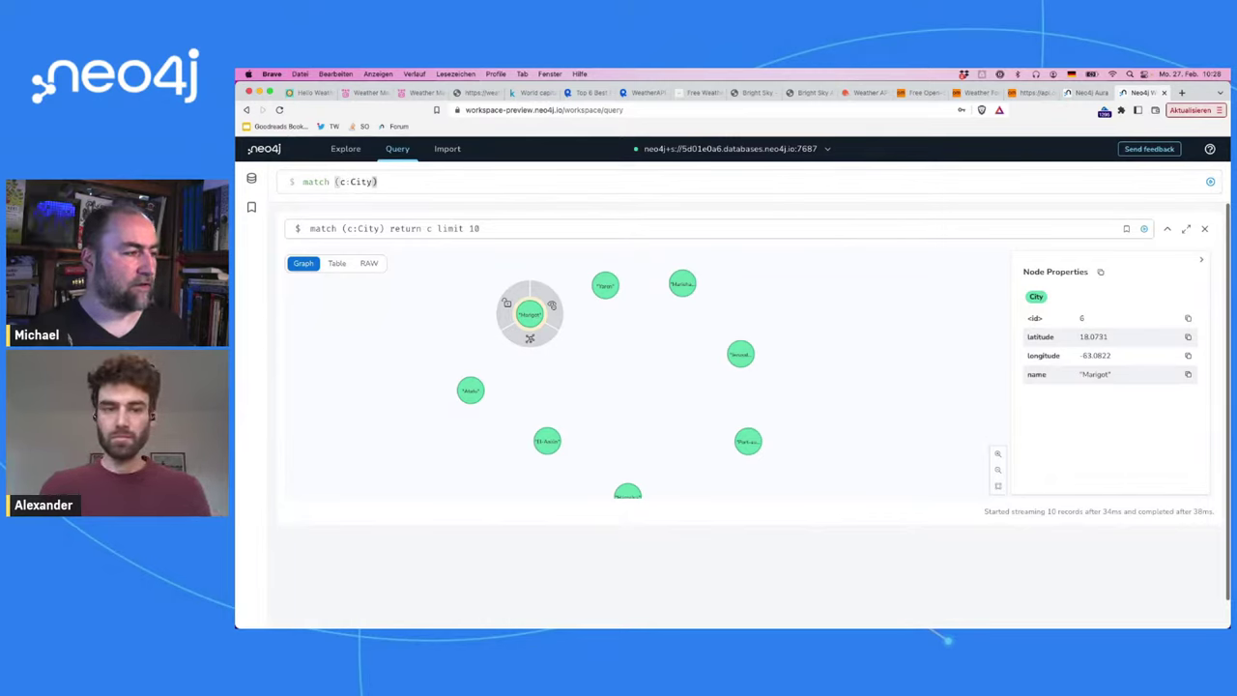
type(" {")
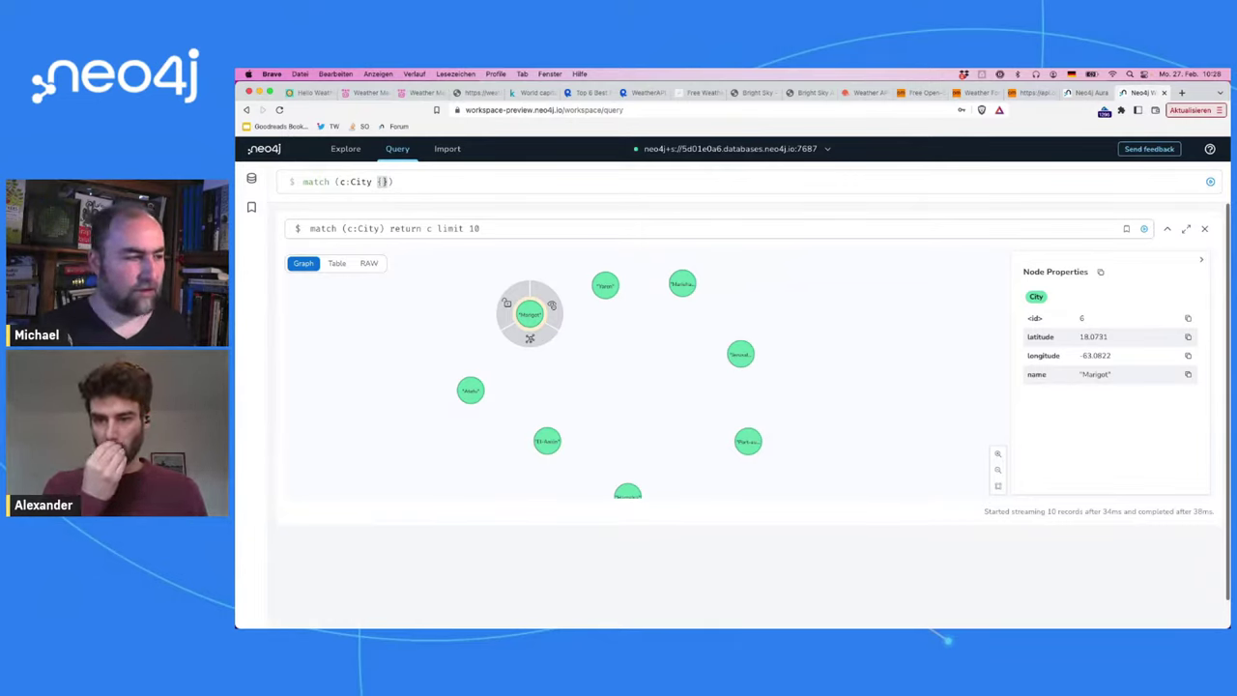
type("name:\"")
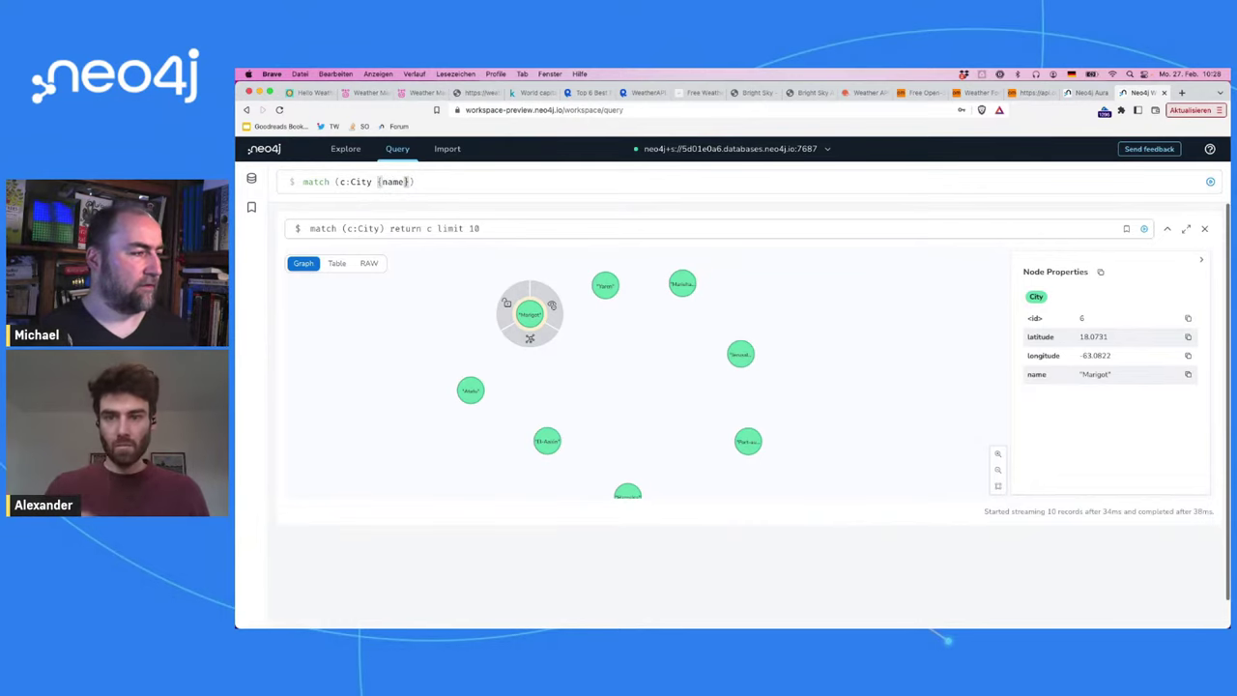
type("Berlin")
key("Return")
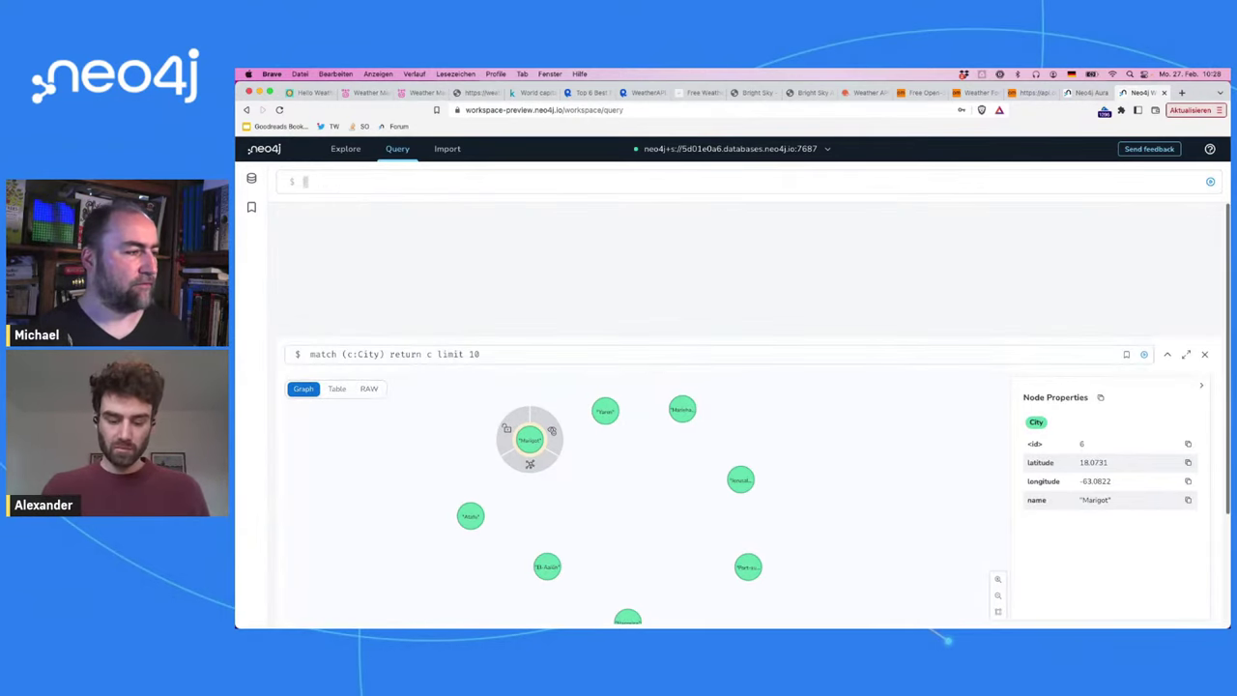
key("Up")
type("return c")
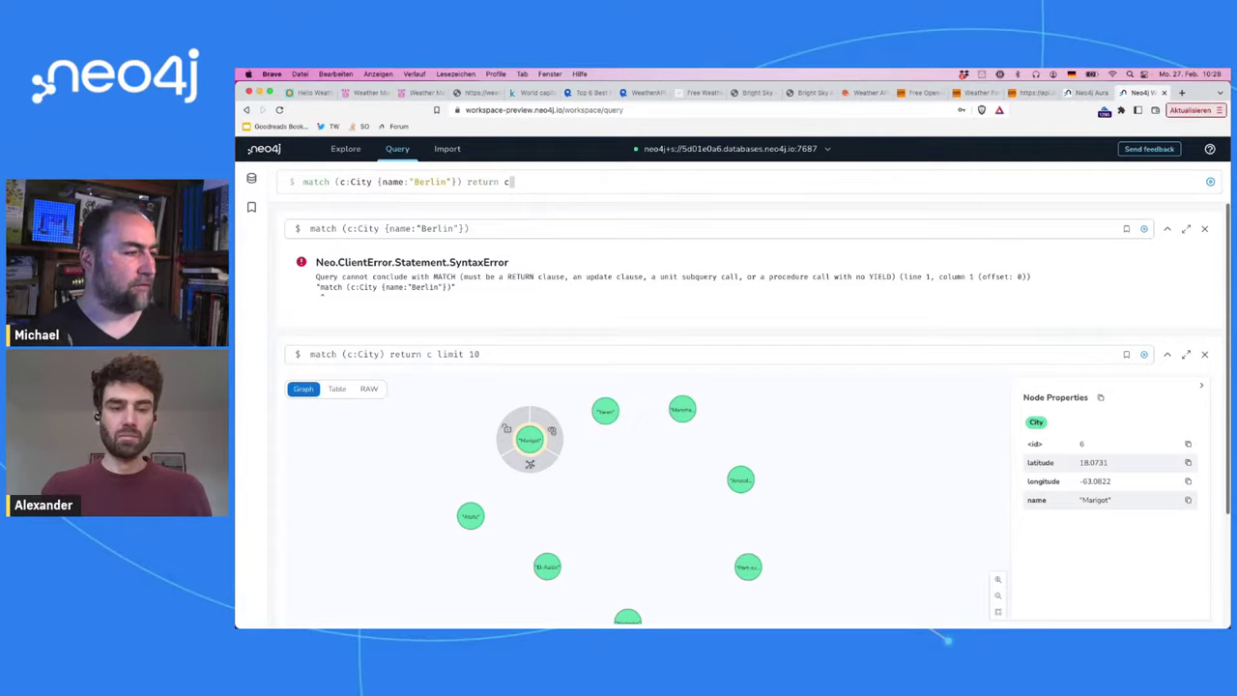
key("Return")
left_click(749, 375)
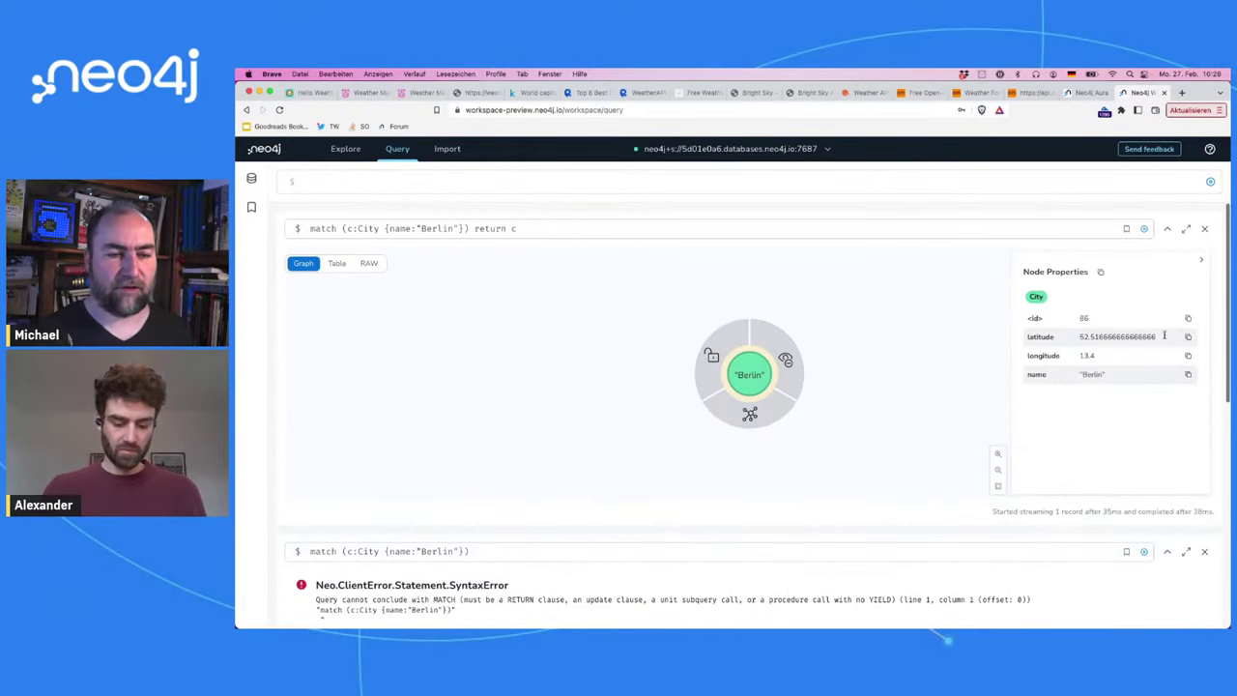
left_click_drag(1157, 341, 1079, 339)
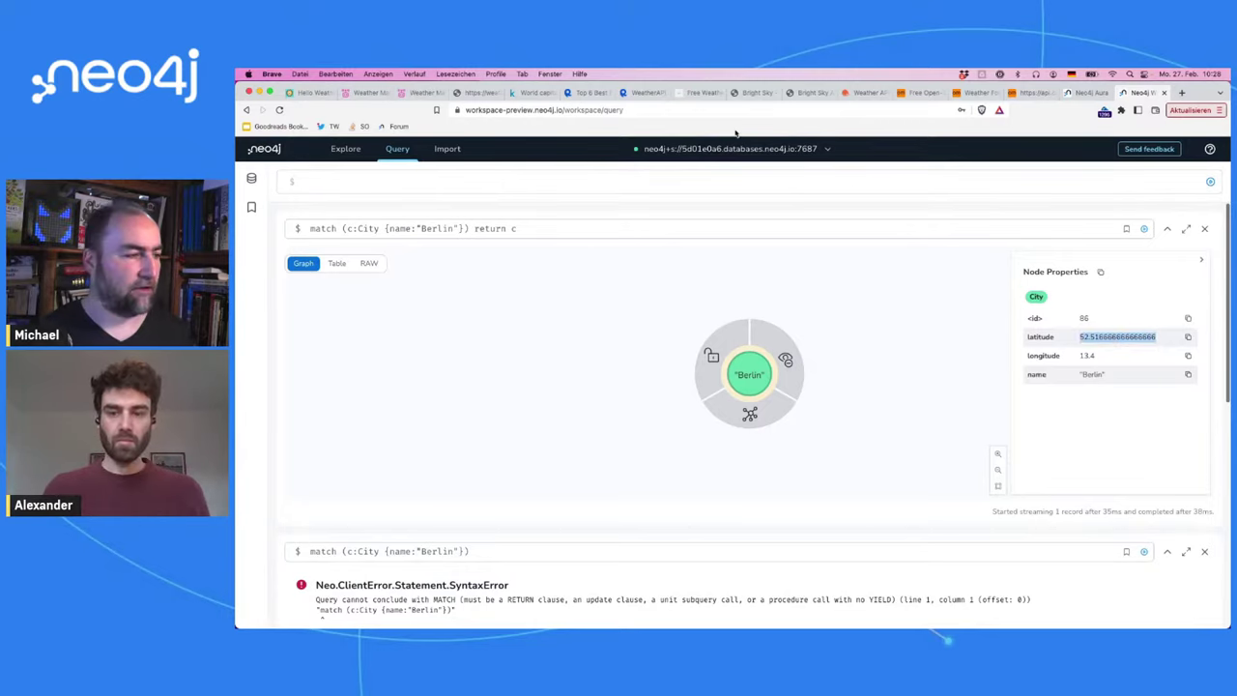
Step: Run match (c:City) set c.location = point(properties(c)), setting 239 location properties
left_click(696, 185)
type("match (c:C")
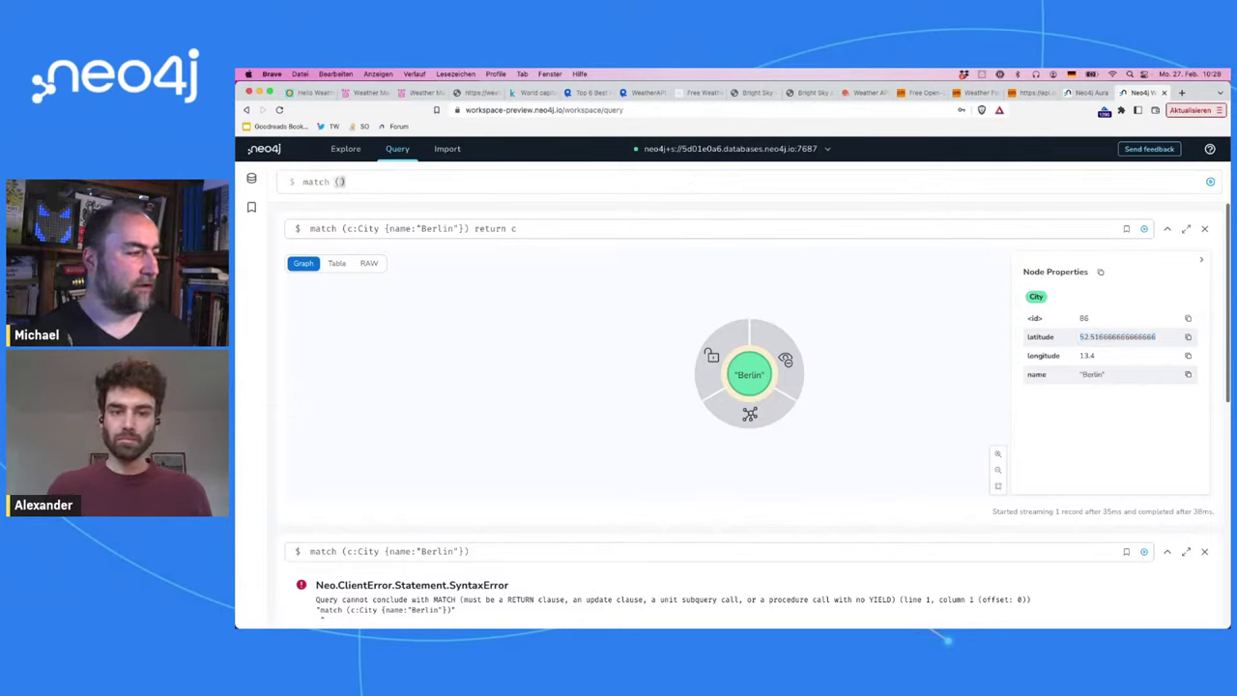
type("ity) set ")
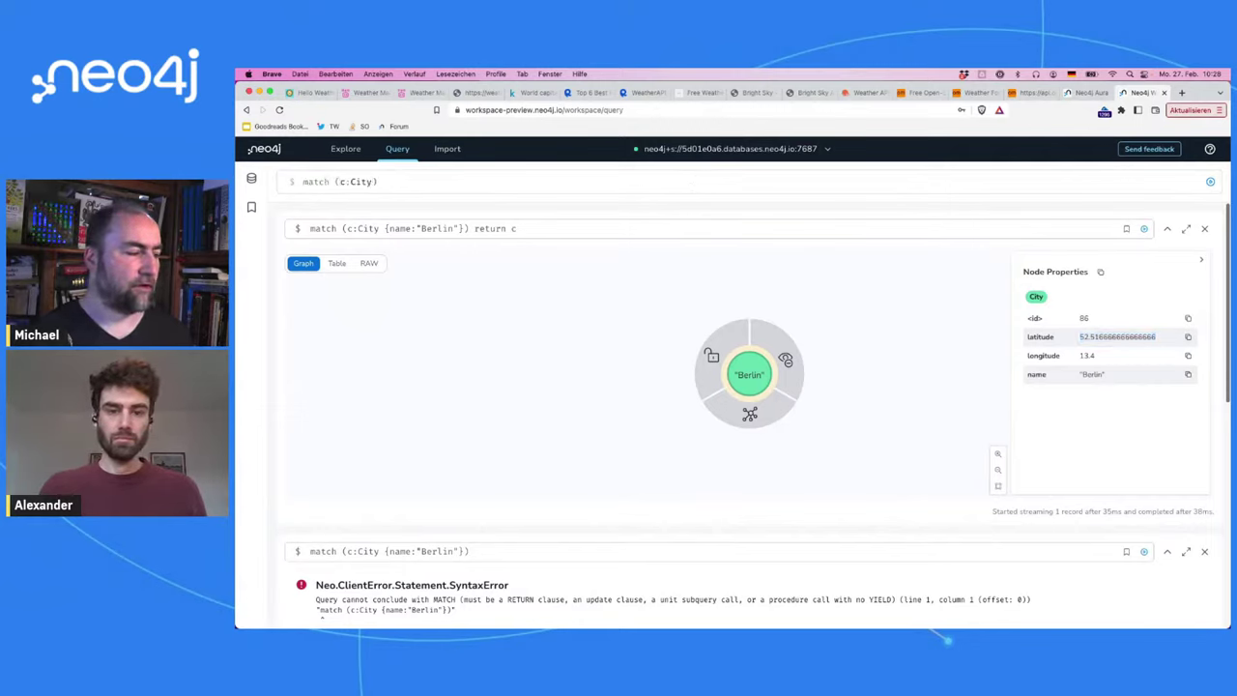
type("c.locati")
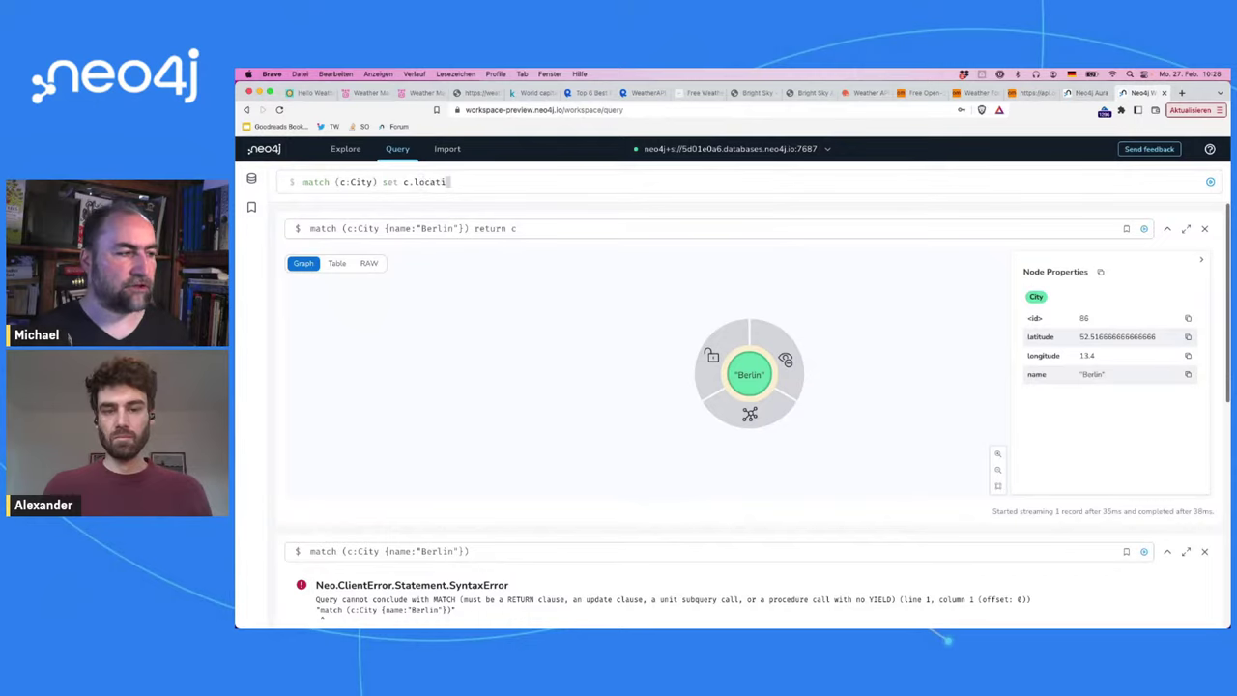
type("on = point ")
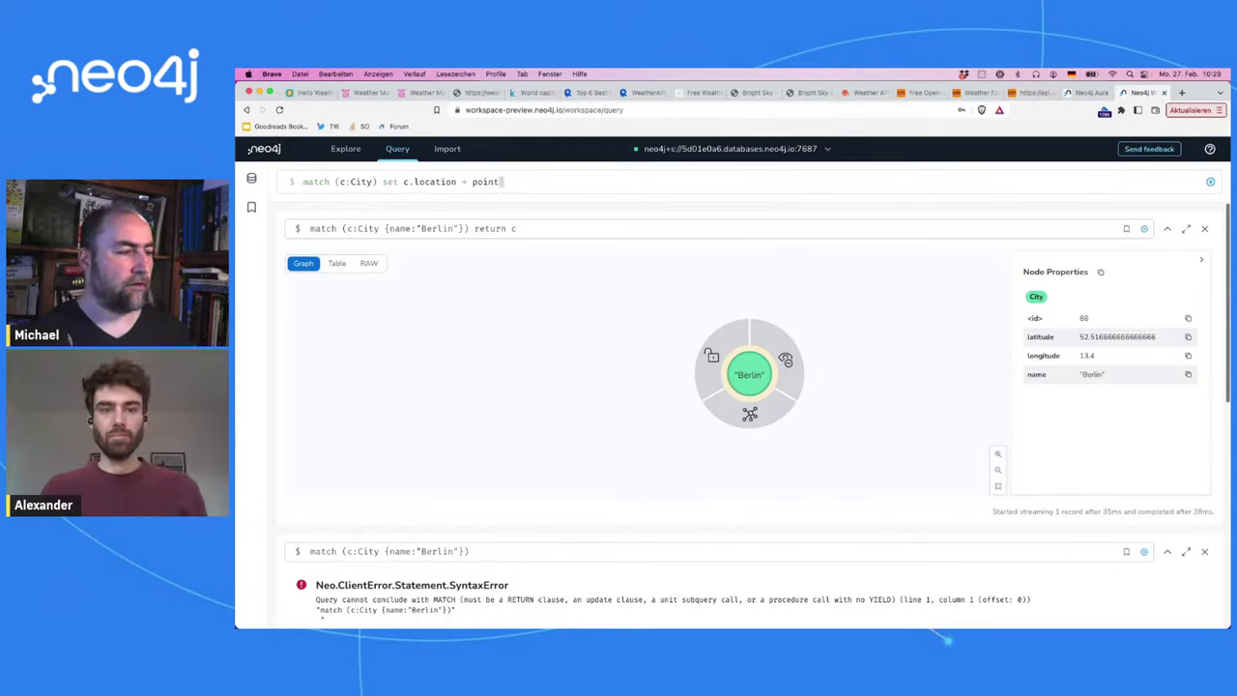
type("({")
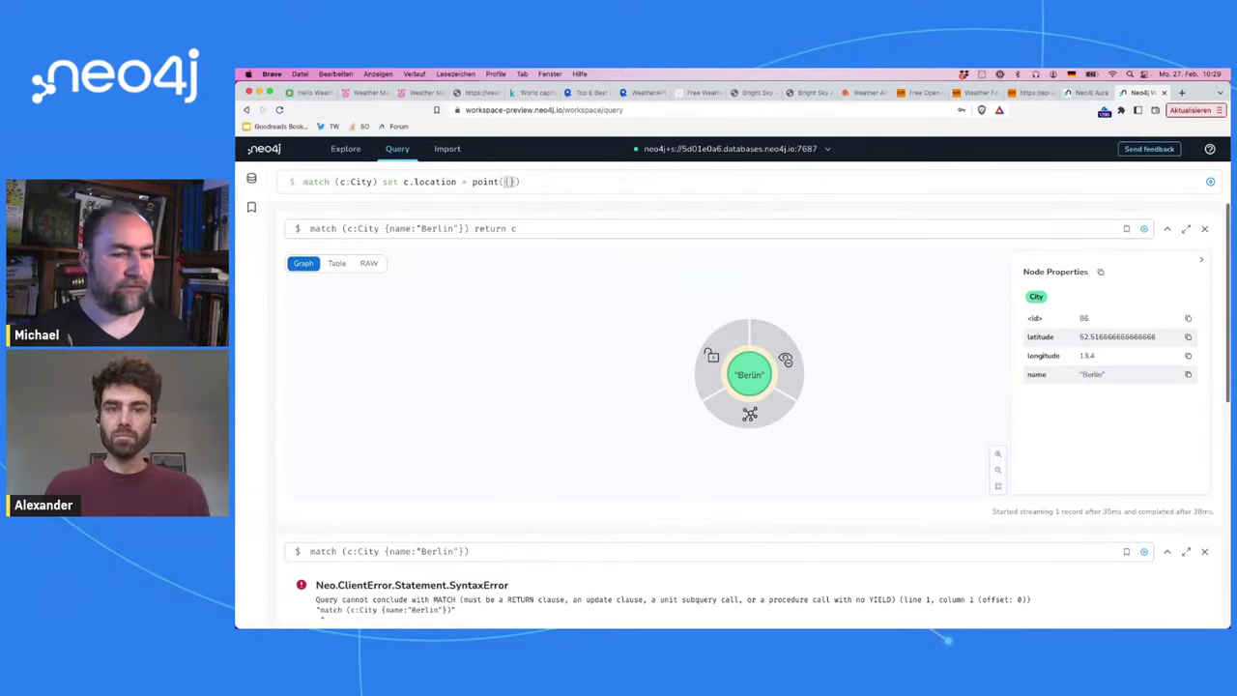
type("c.loc")
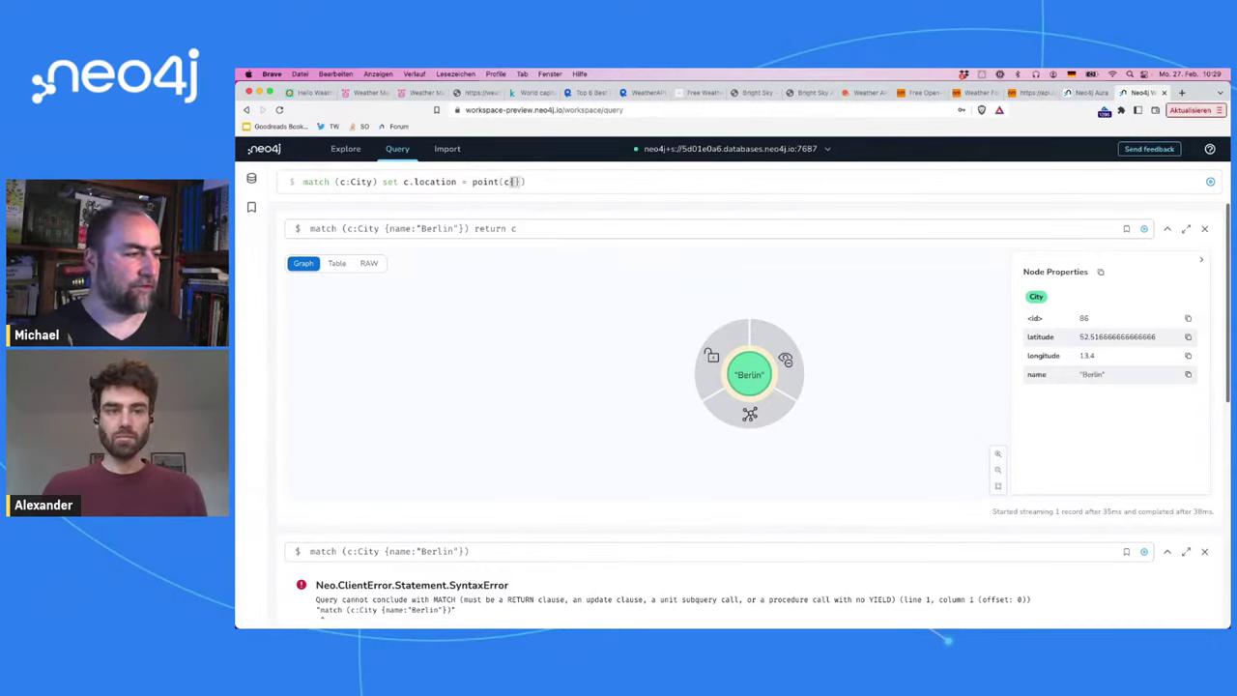
key("BackSpace")
key("BackSpace")
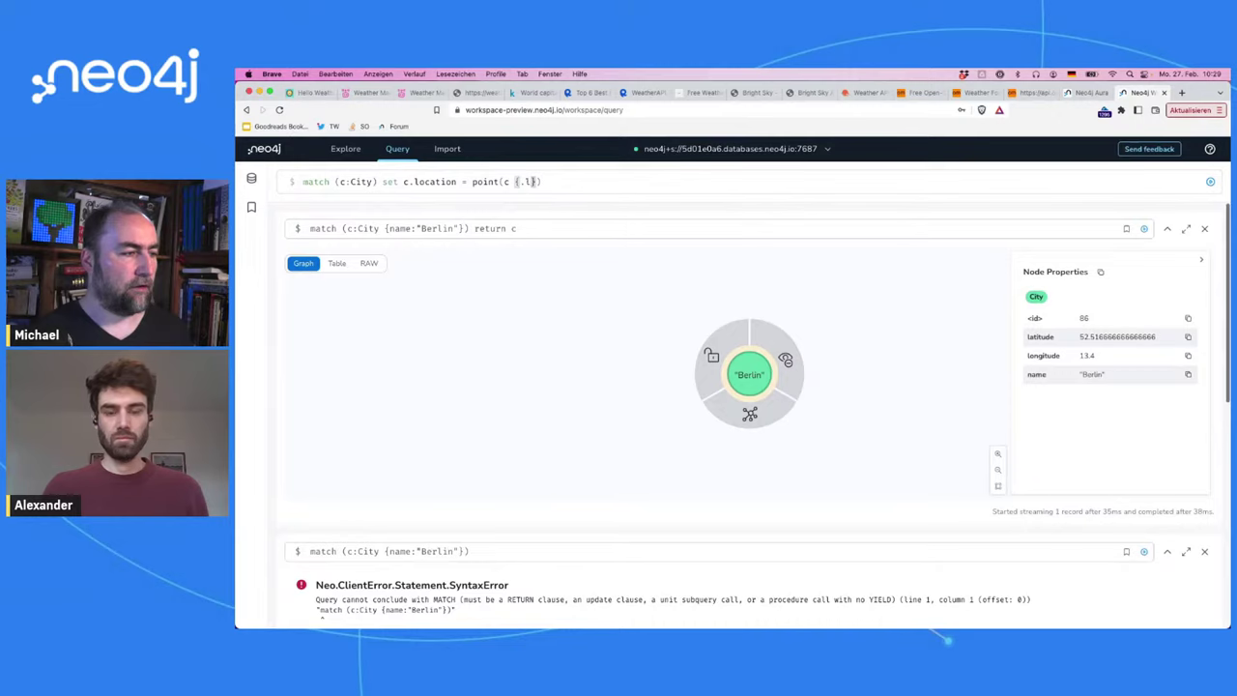
type("atitude, ")
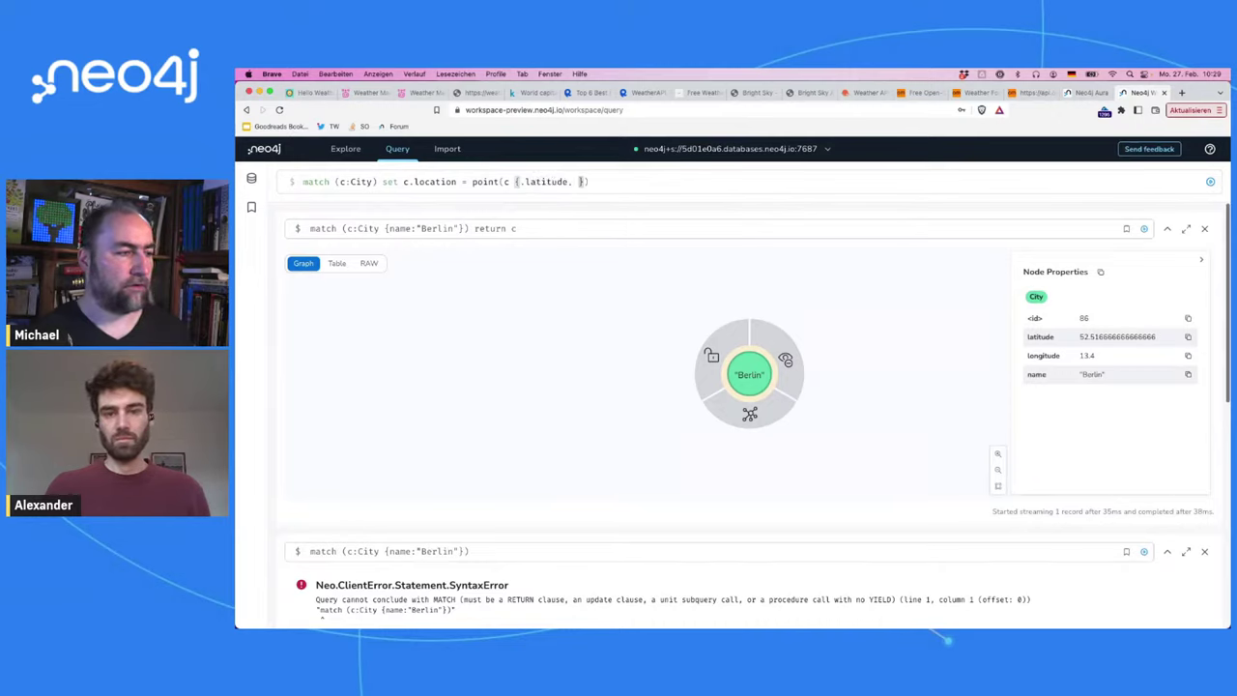
type(".longitude")
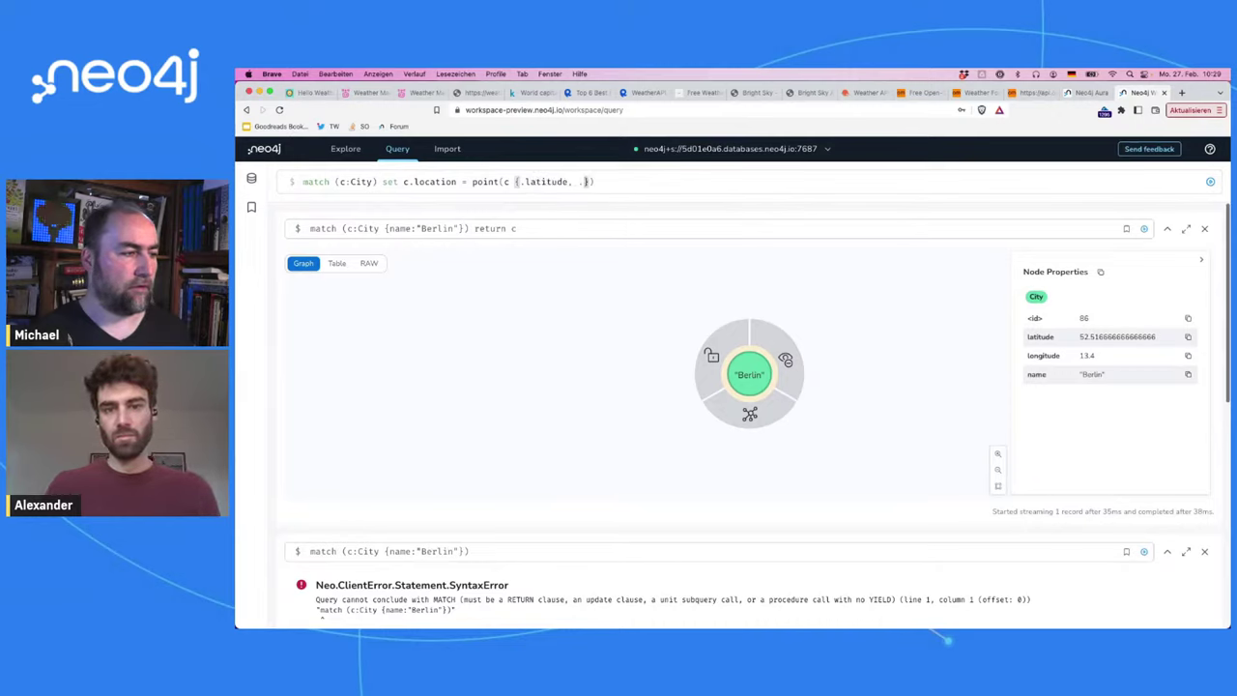
key("Right")
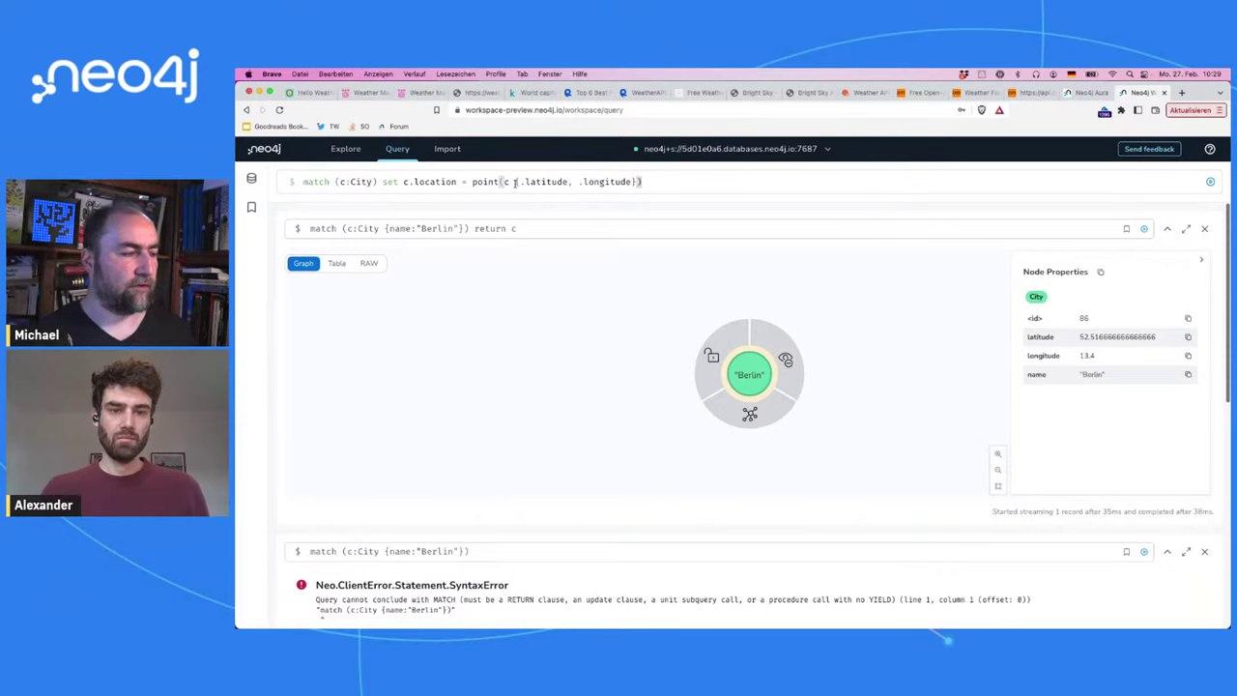
left_click_drag(516, 182, 642, 182)
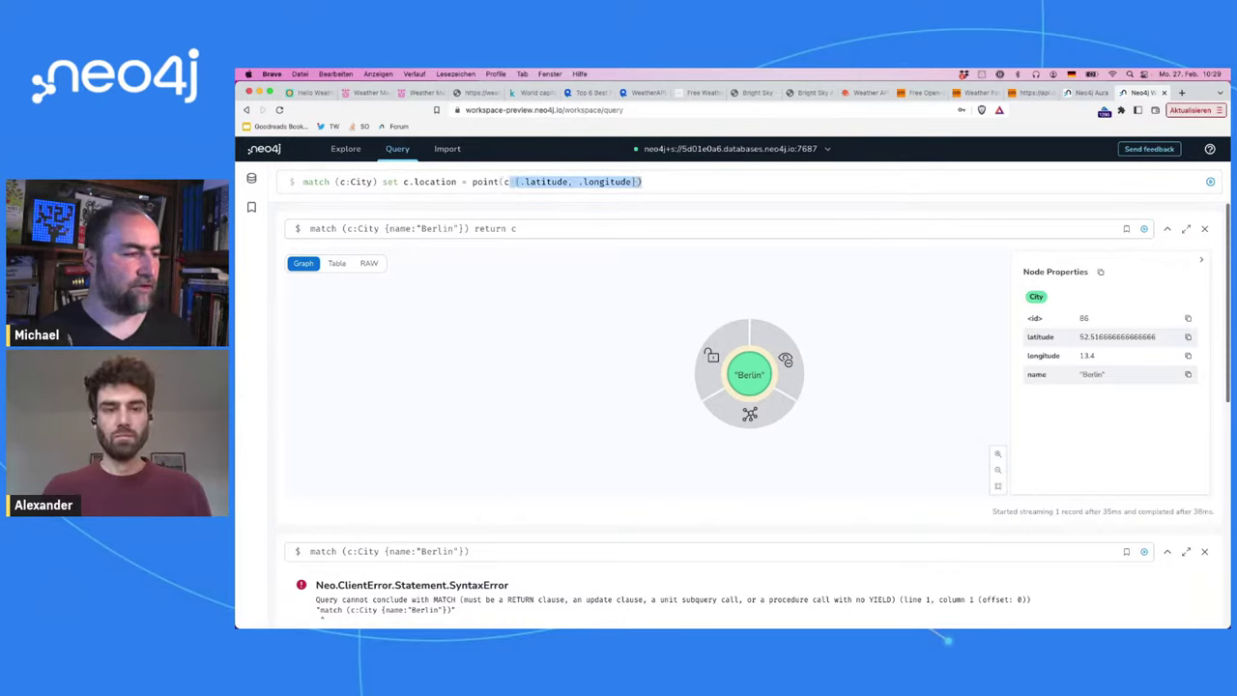
type(")")
key("BackSpace")
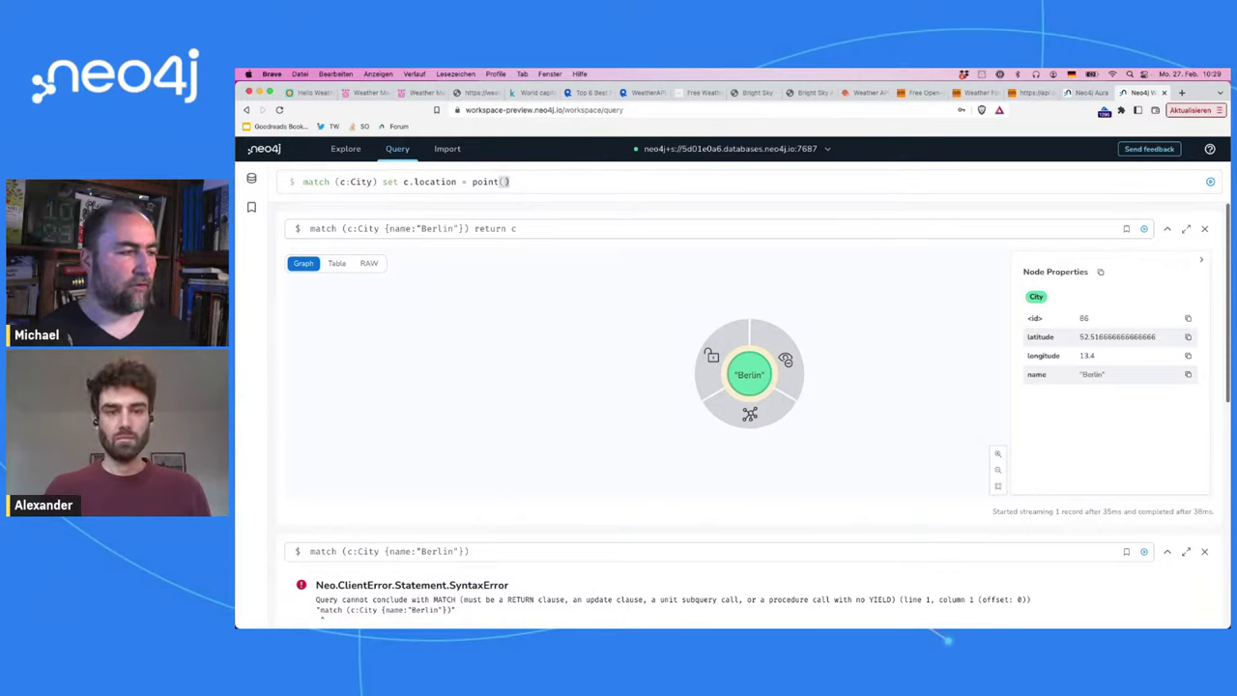
type("properties(c")
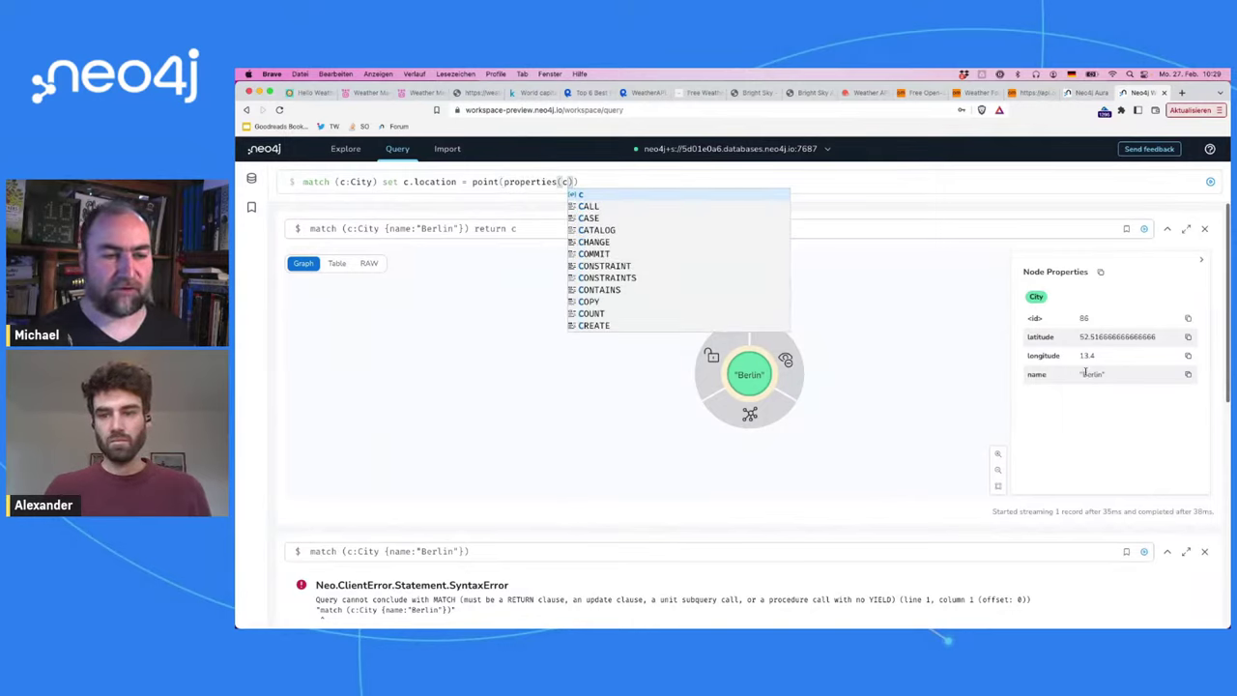
left_click(509, 181)
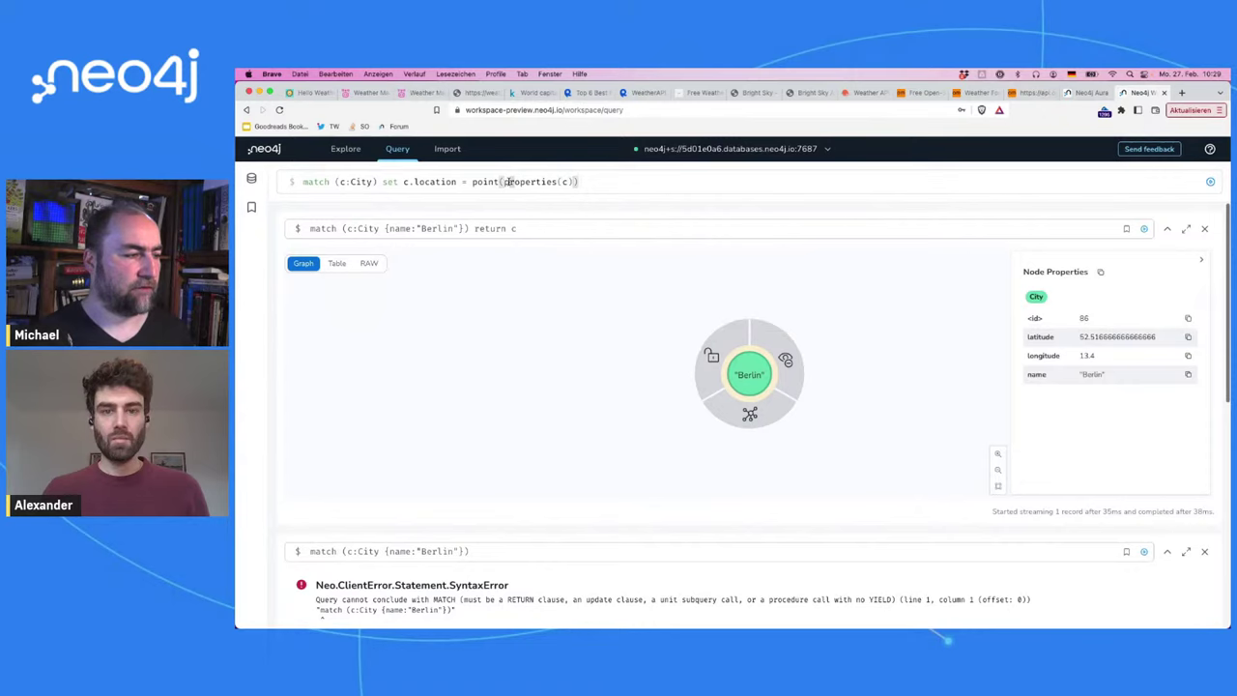
key("Return")
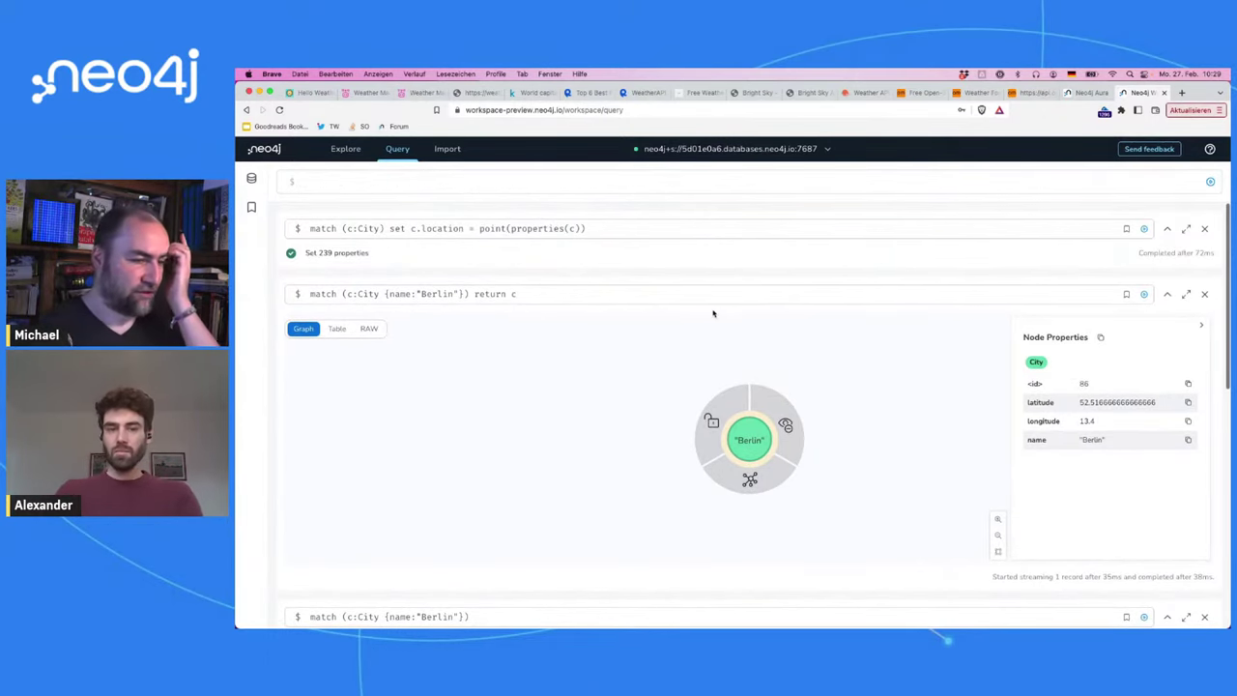
Step: Re-run the Berlin query and inspect its latitude, longitude and new location point
left_click(1144, 294)
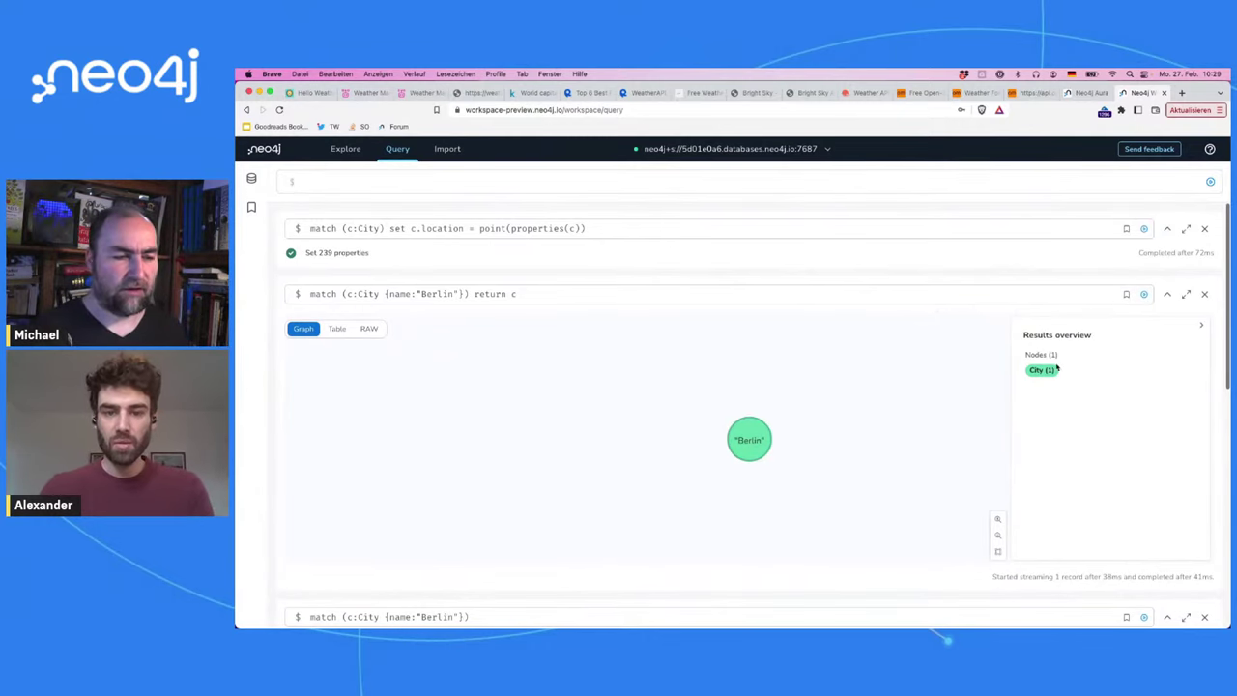
left_click(753, 452)
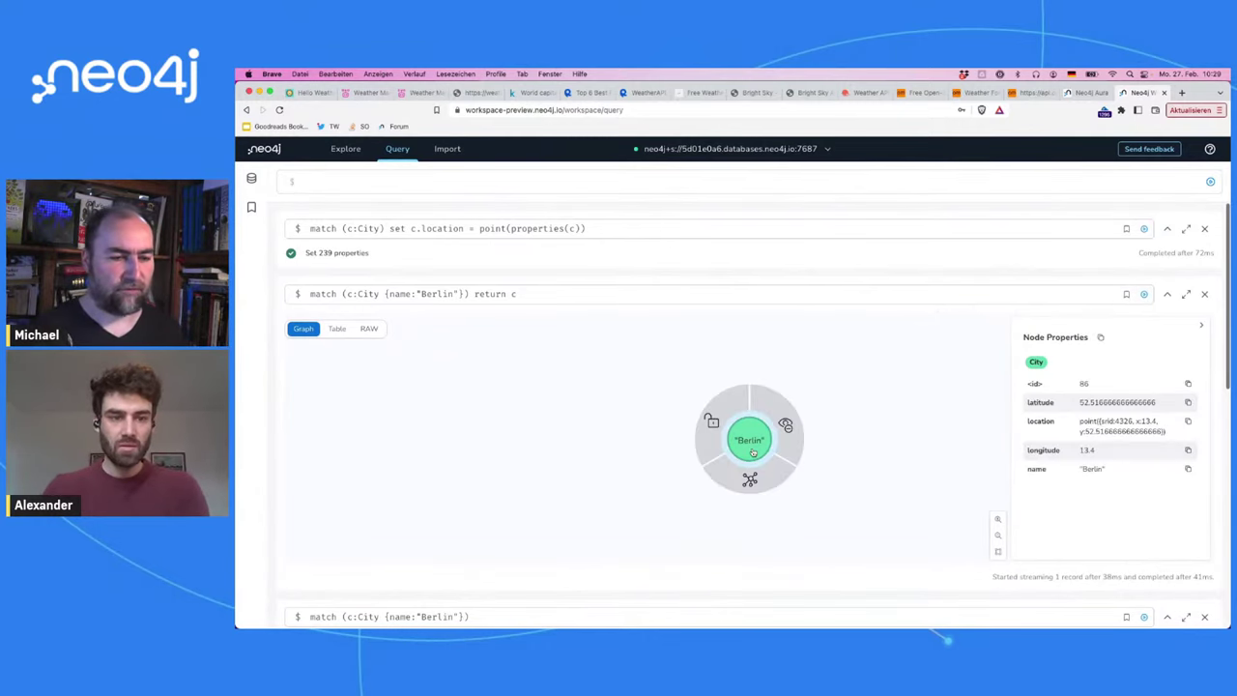
double_click(1037, 403)
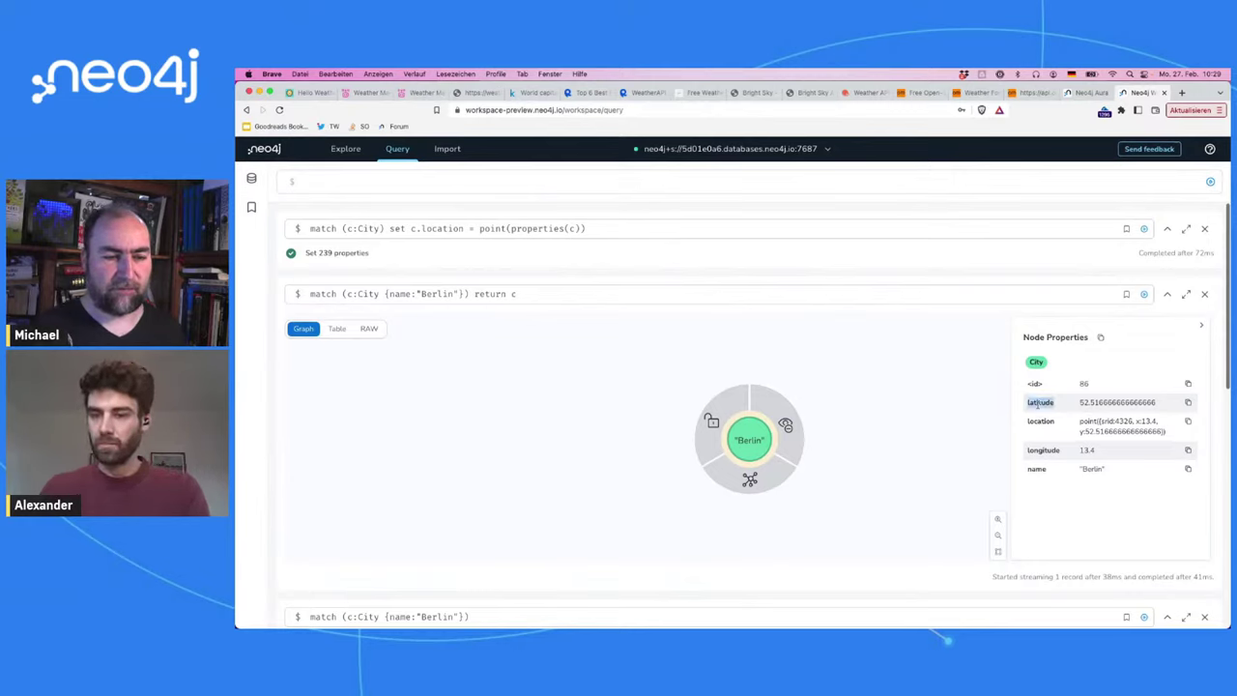
double_click(1040, 450)
double_click(1041, 402)
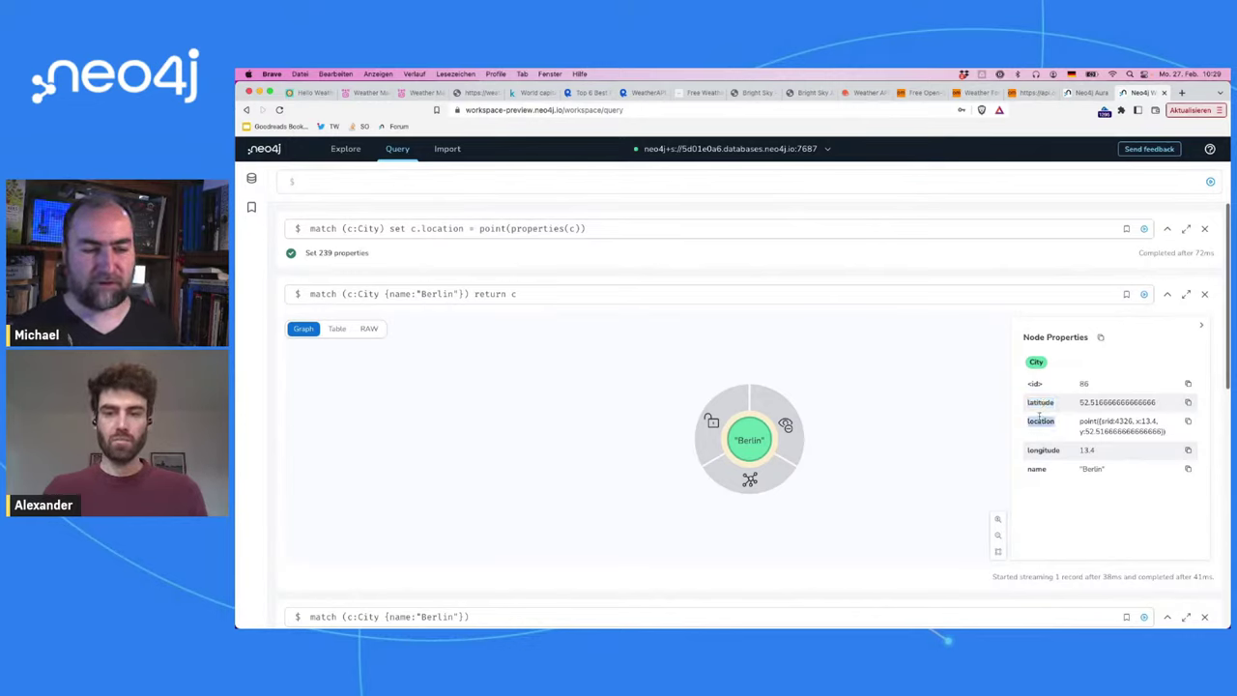
double_click(1040, 421)
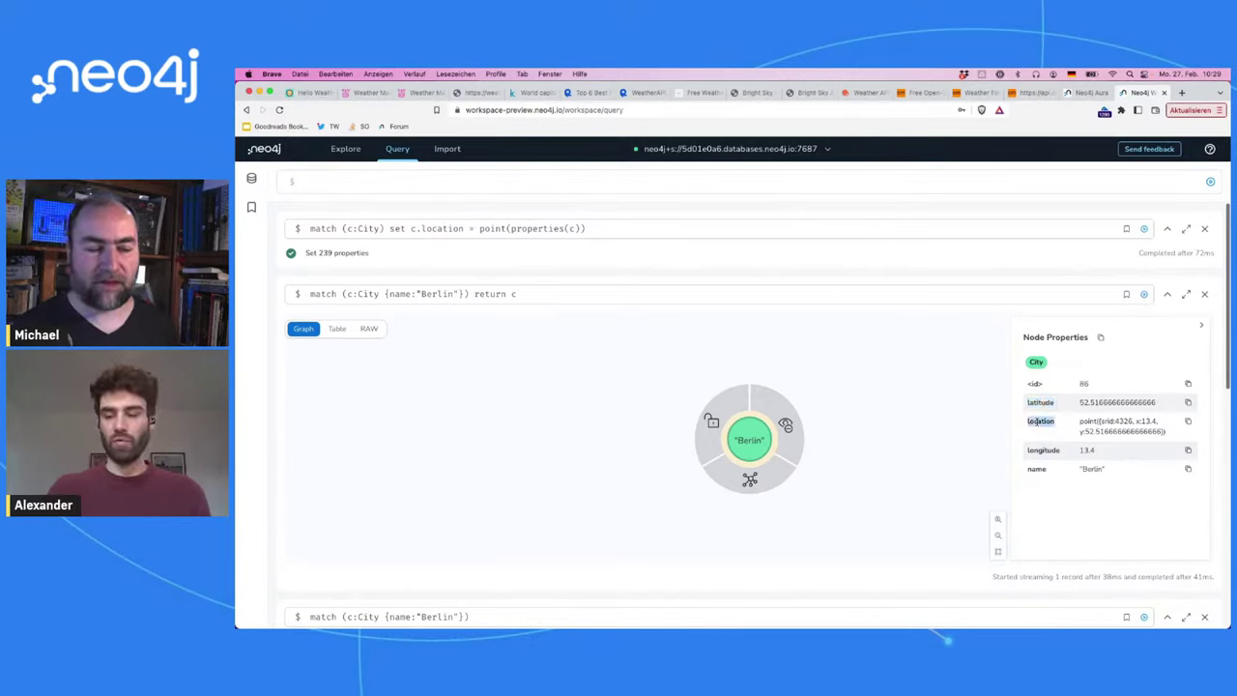
Step: Compare the properties() call in the location query with Berlin's latitude and longitude keys
left_click(540, 228)
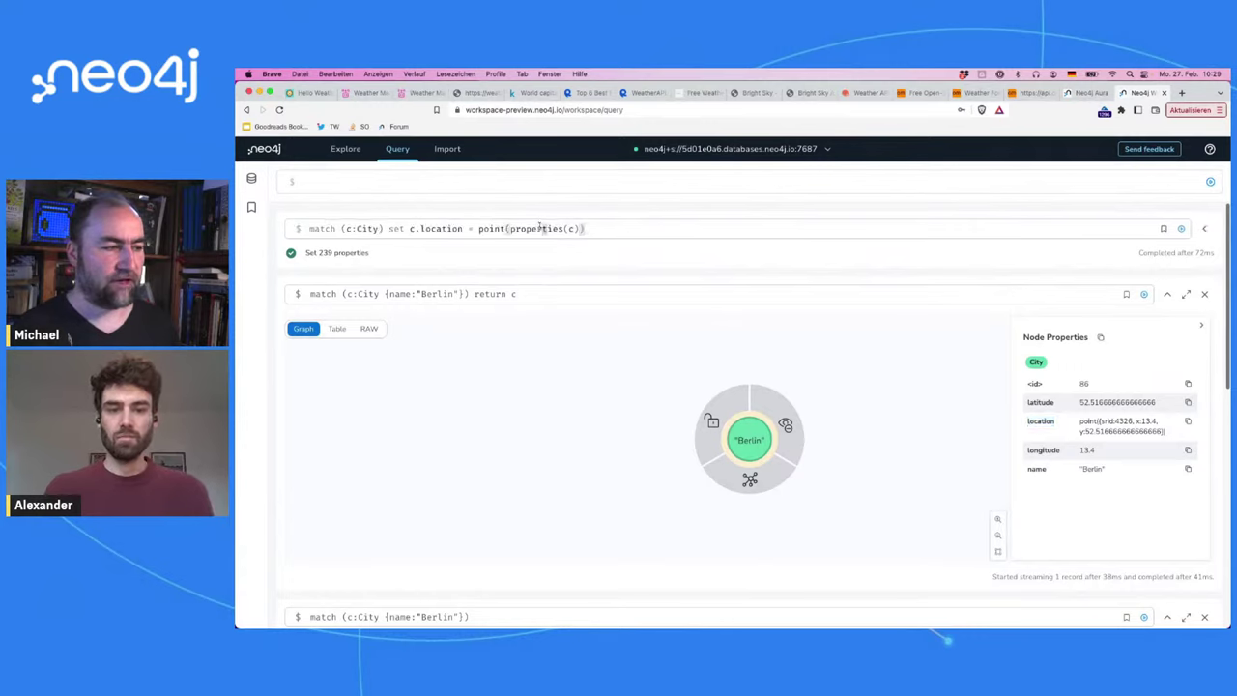
double_click(540, 229)
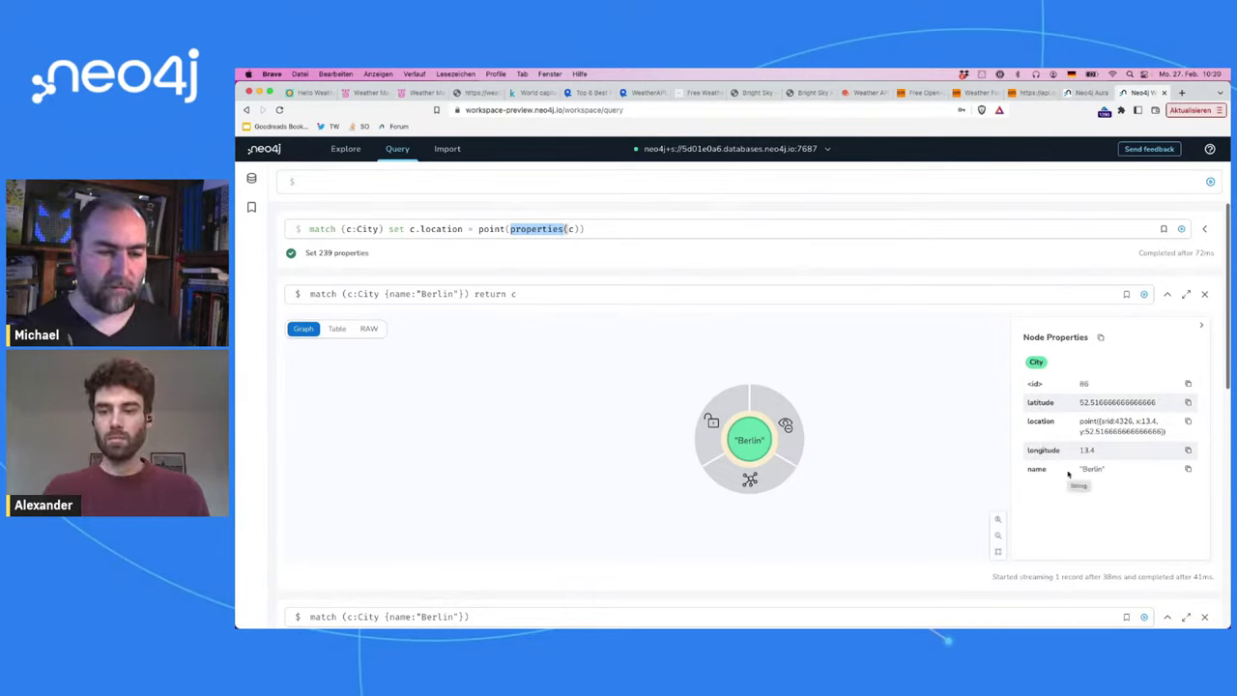
double_click(1031, 451)
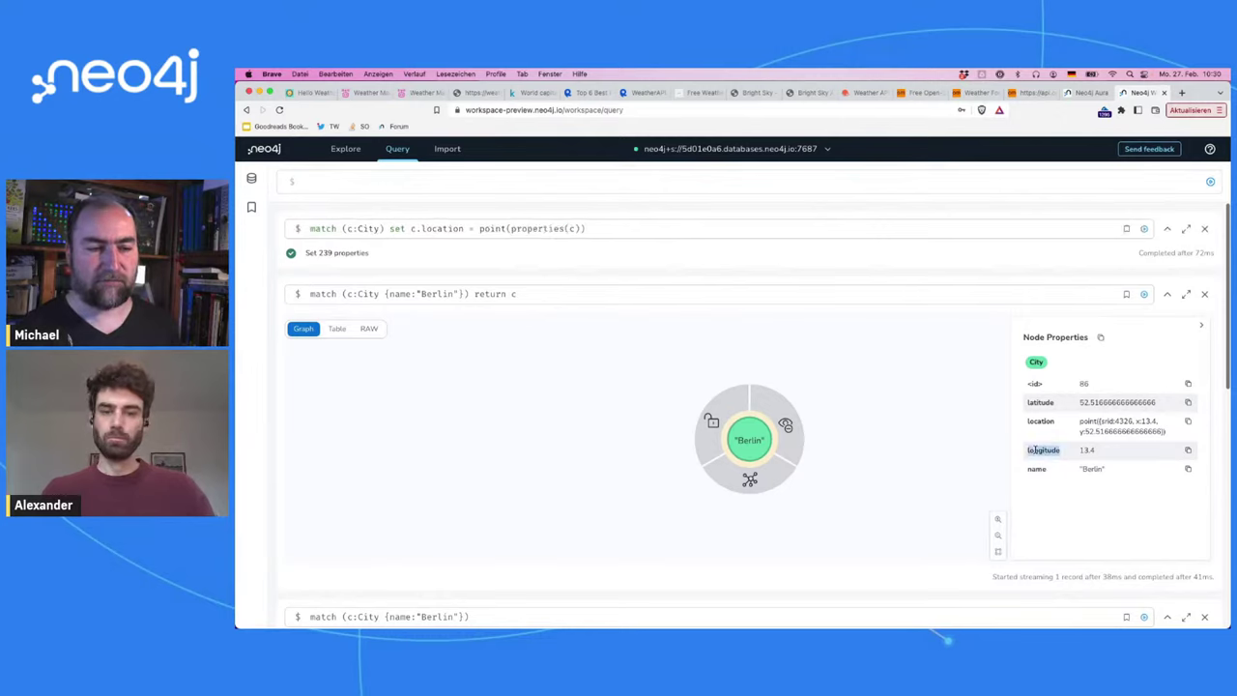
double_click(1035, 401)
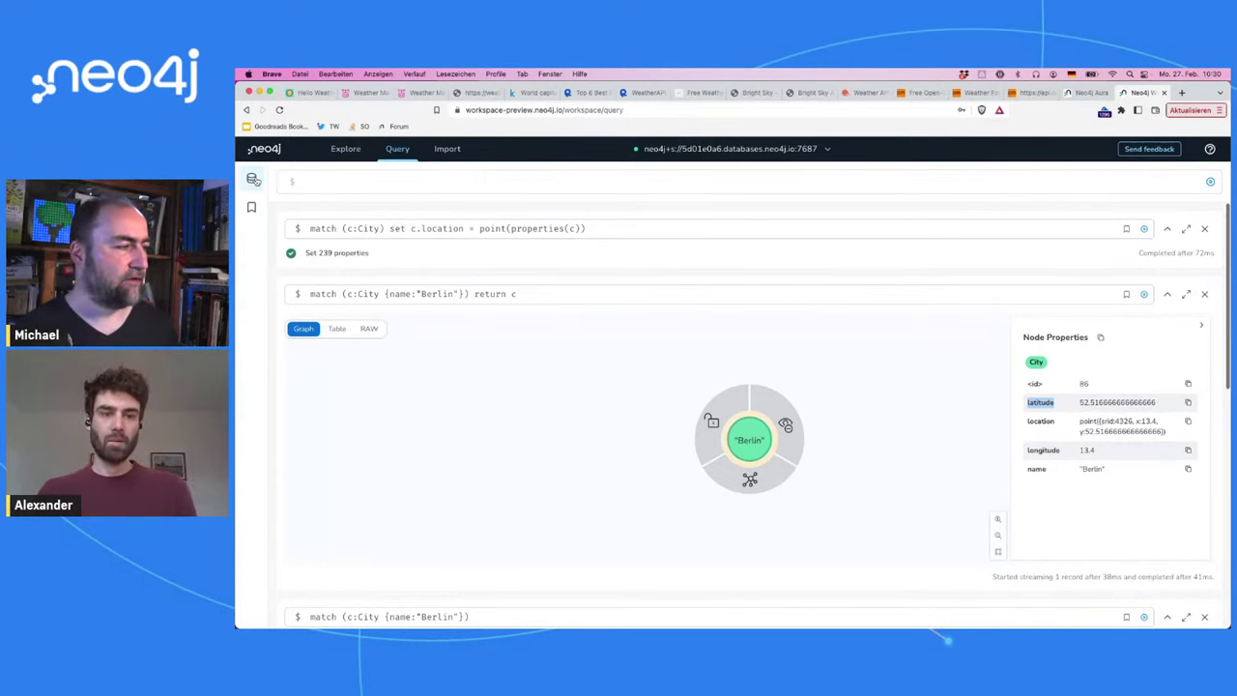
Step: Create point index city_location for (c:City) on (c.location), adding 1 index
left_click(252, 179)
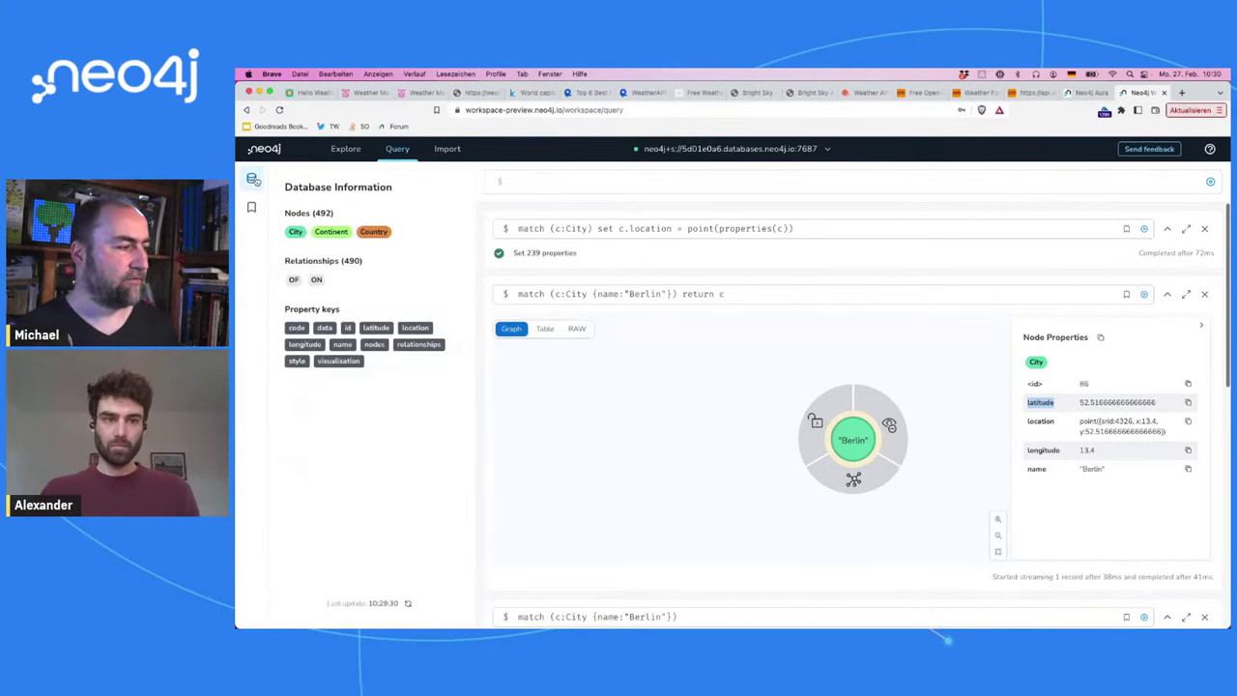
left_click(578, 186)
type("create r")
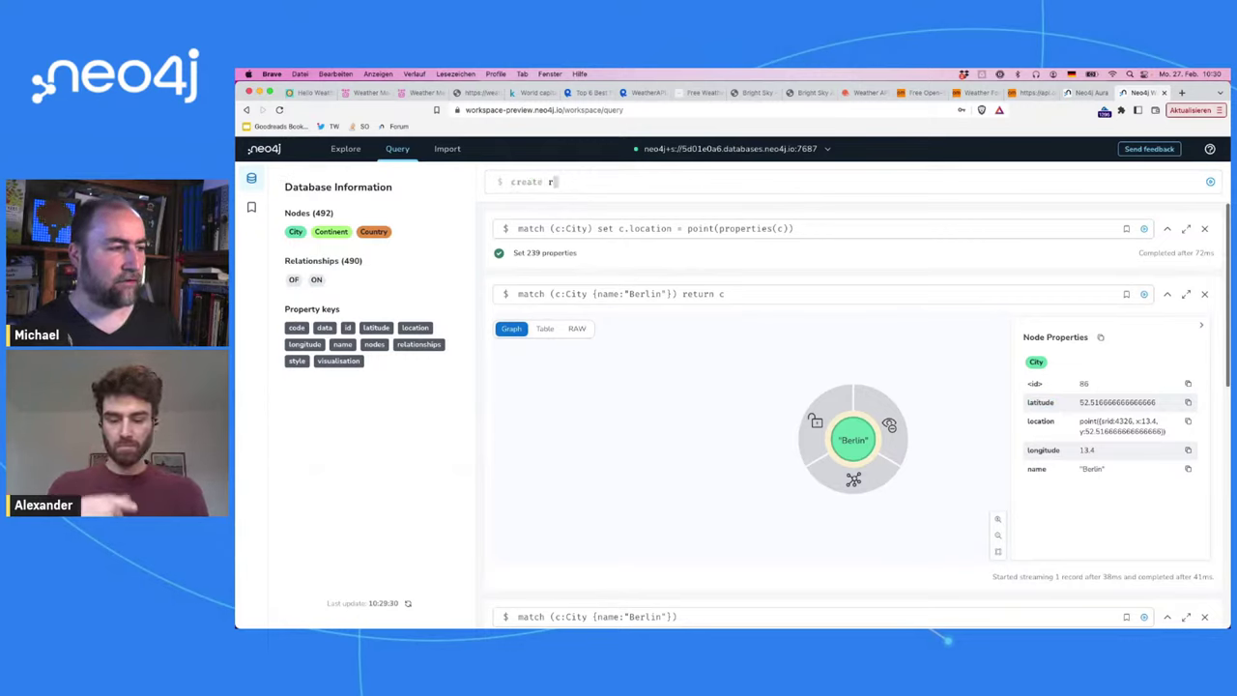
key("BackSpace")
type("point index ")
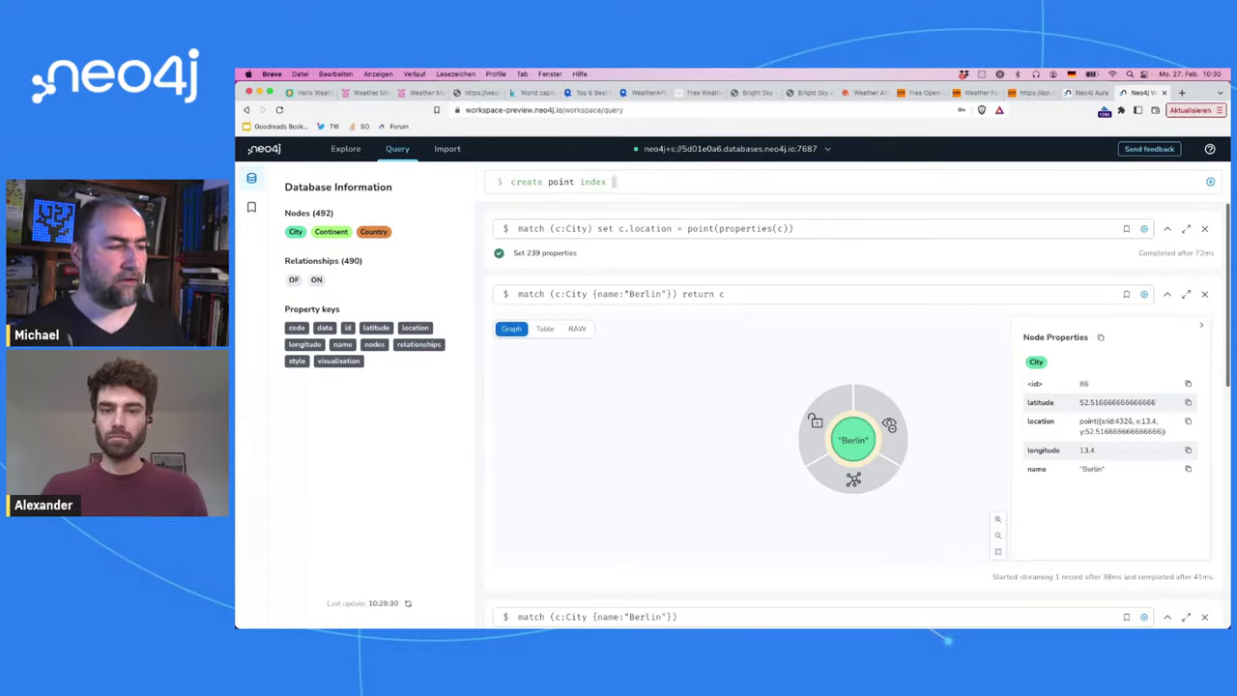
type("city_location ")
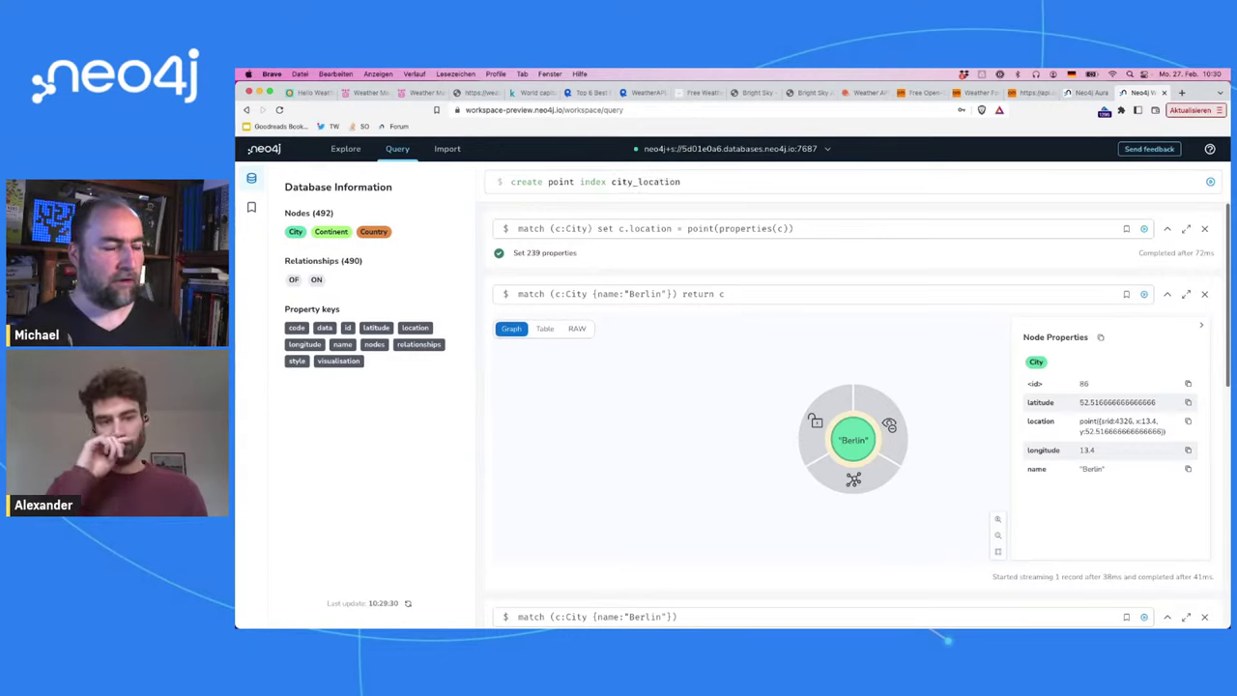
type("for (c:City) ")
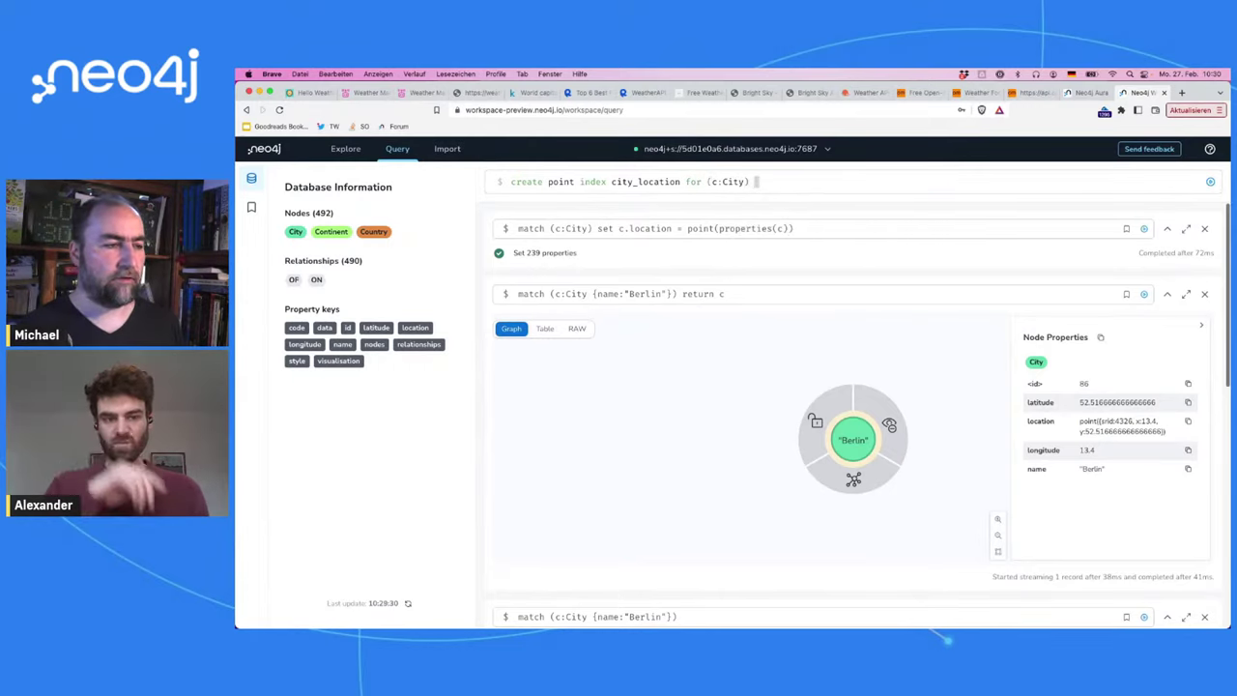
type("on (c.")
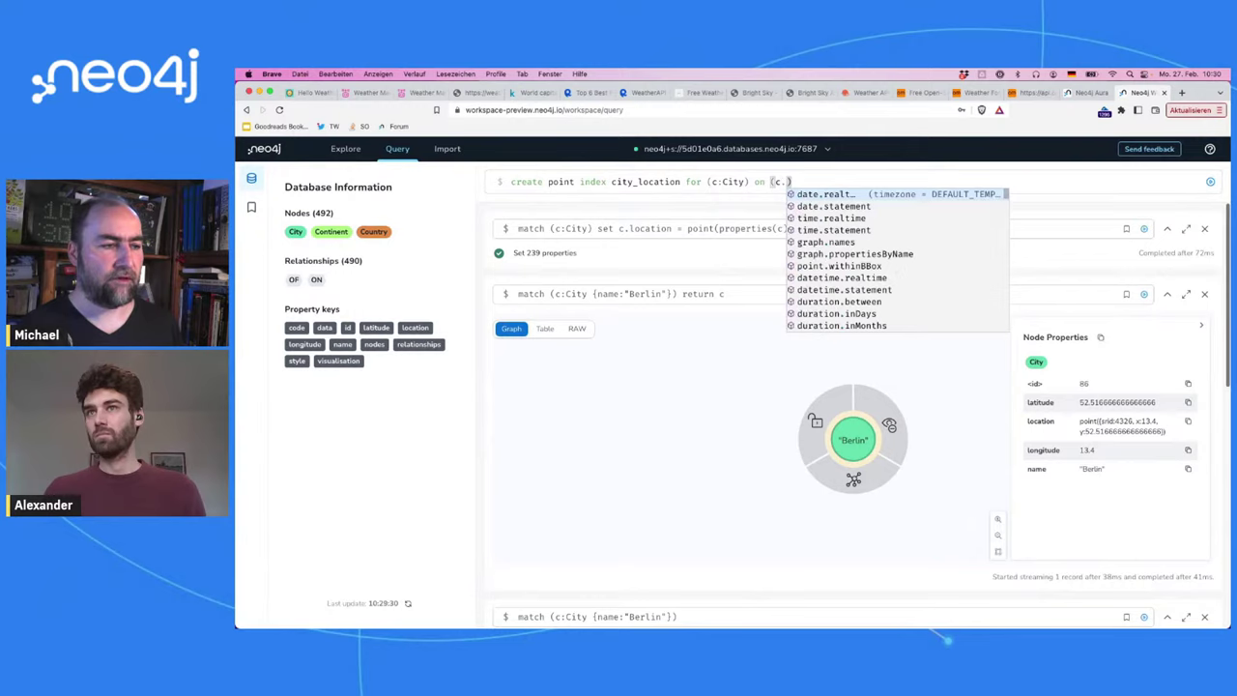
type("location")
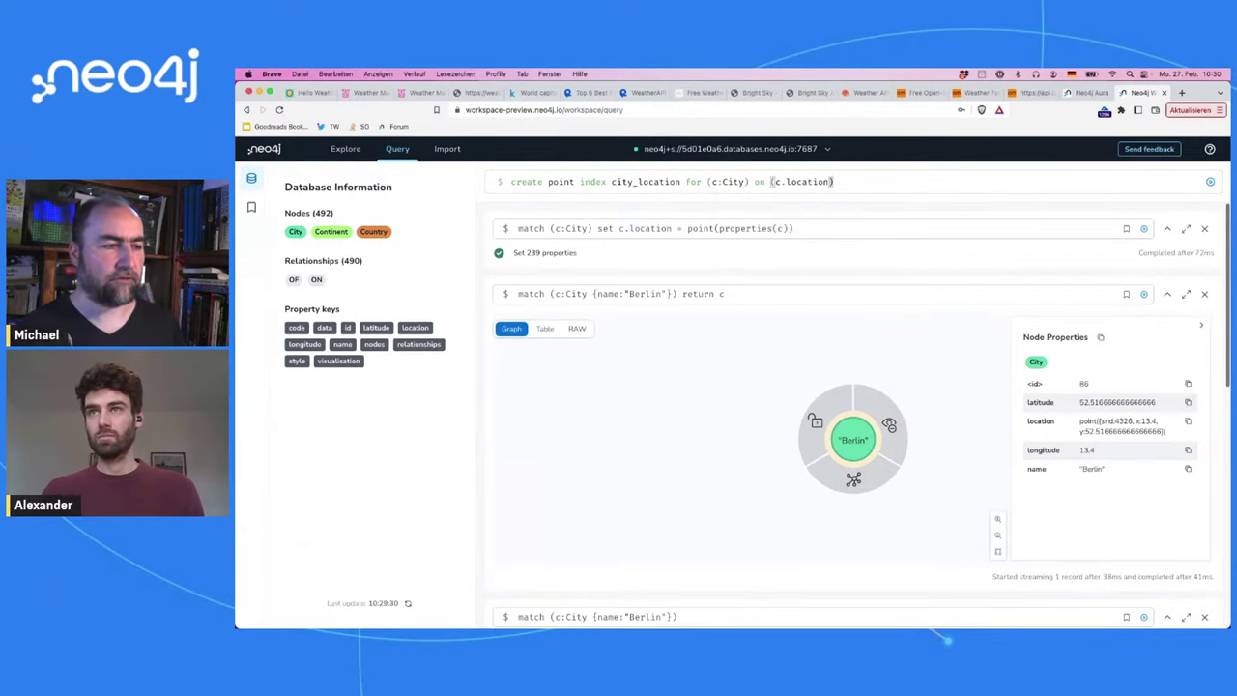
key("Return")
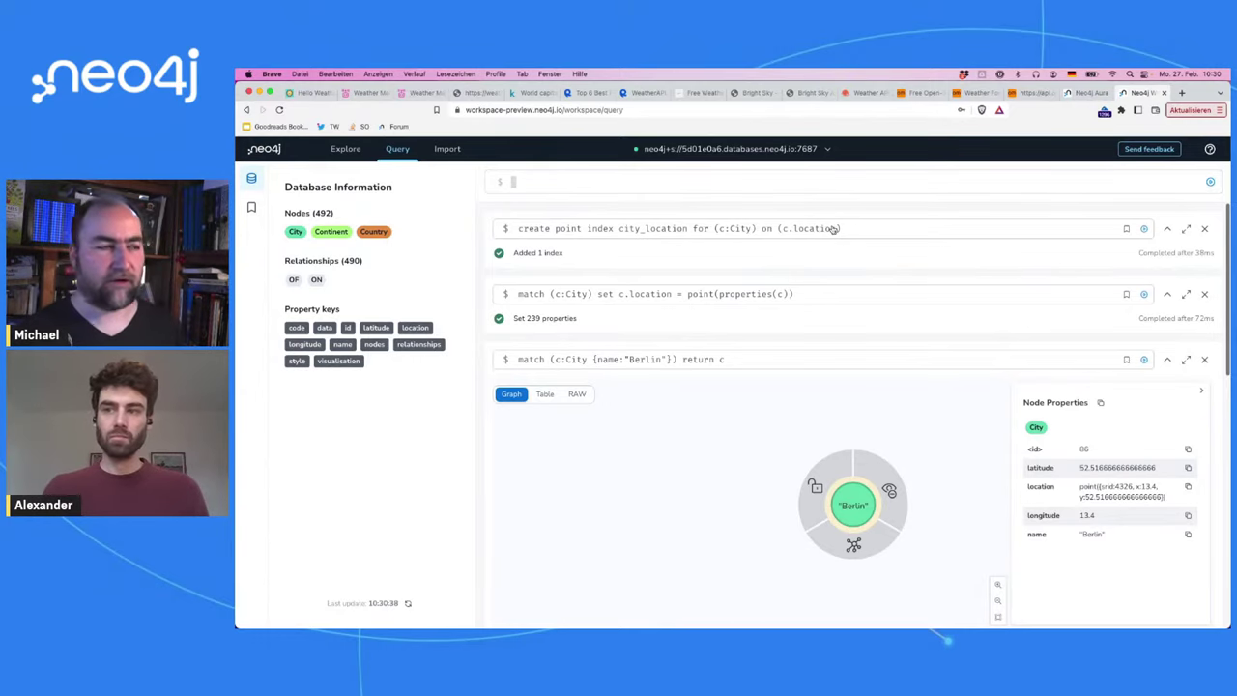
Step: Add a match for City c2 filtered by point.distance(c.location, c2.location), return c2, and run it
left_click(250, 179)
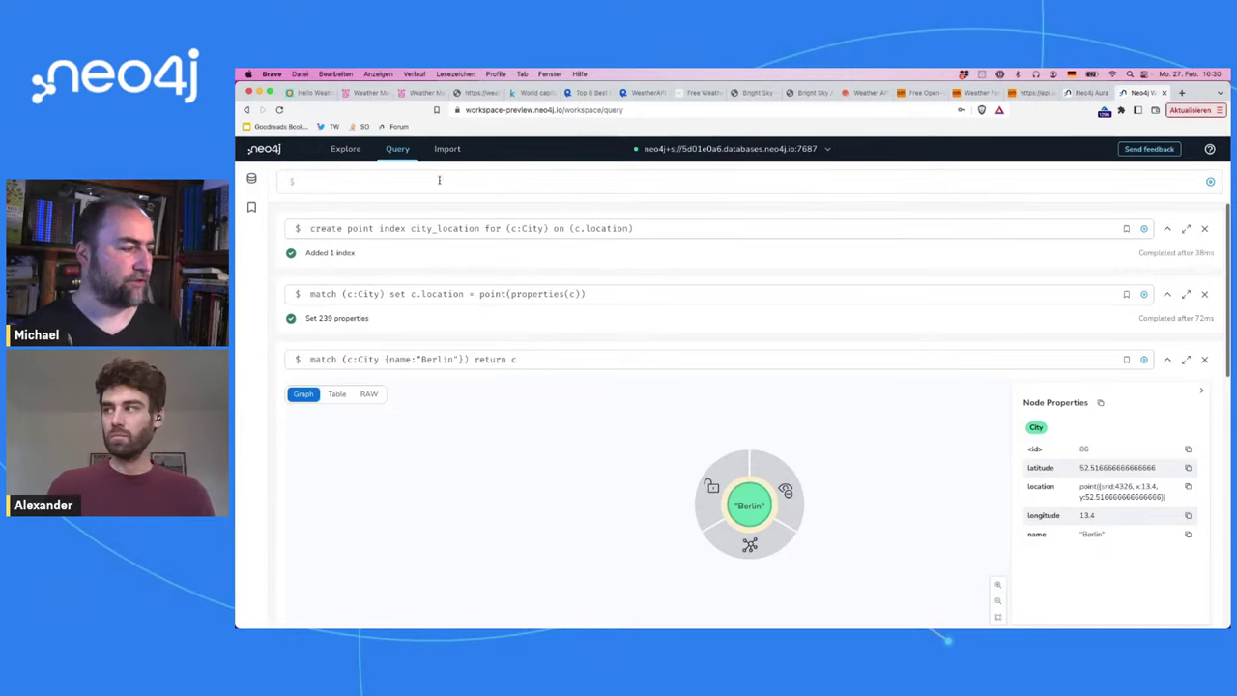
left_click(501, 369)
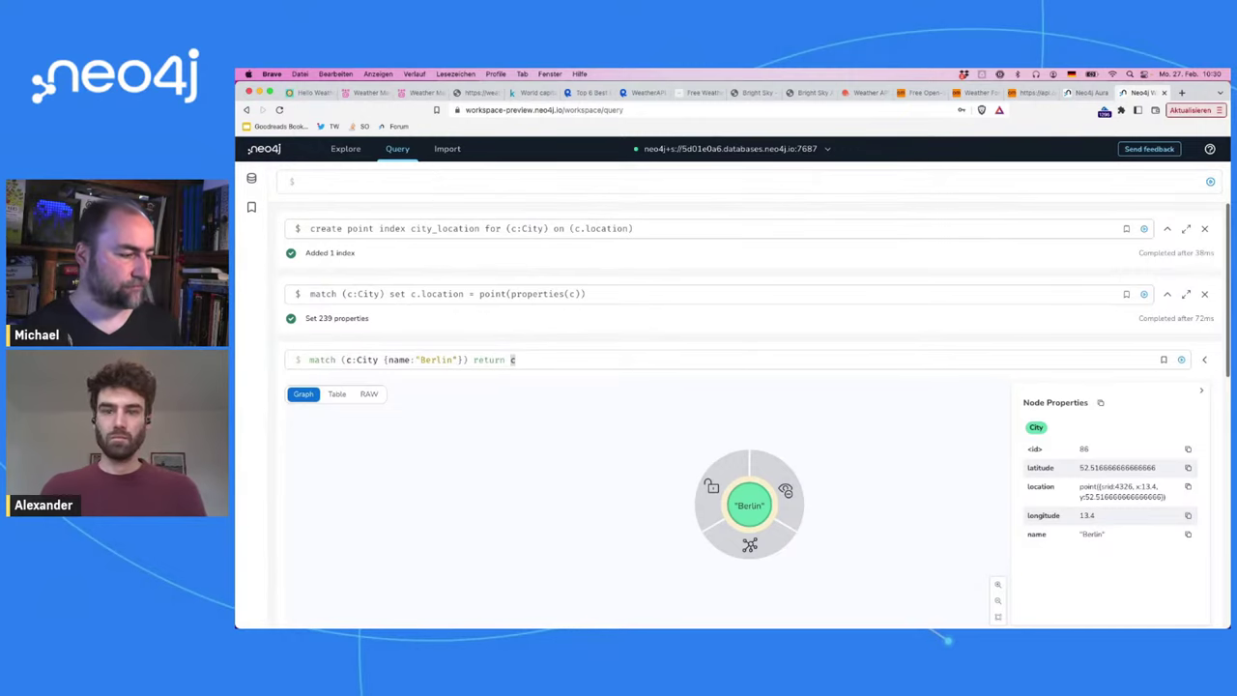
double_click(488, 360)
key("shift+Return")
key("shift+Return")
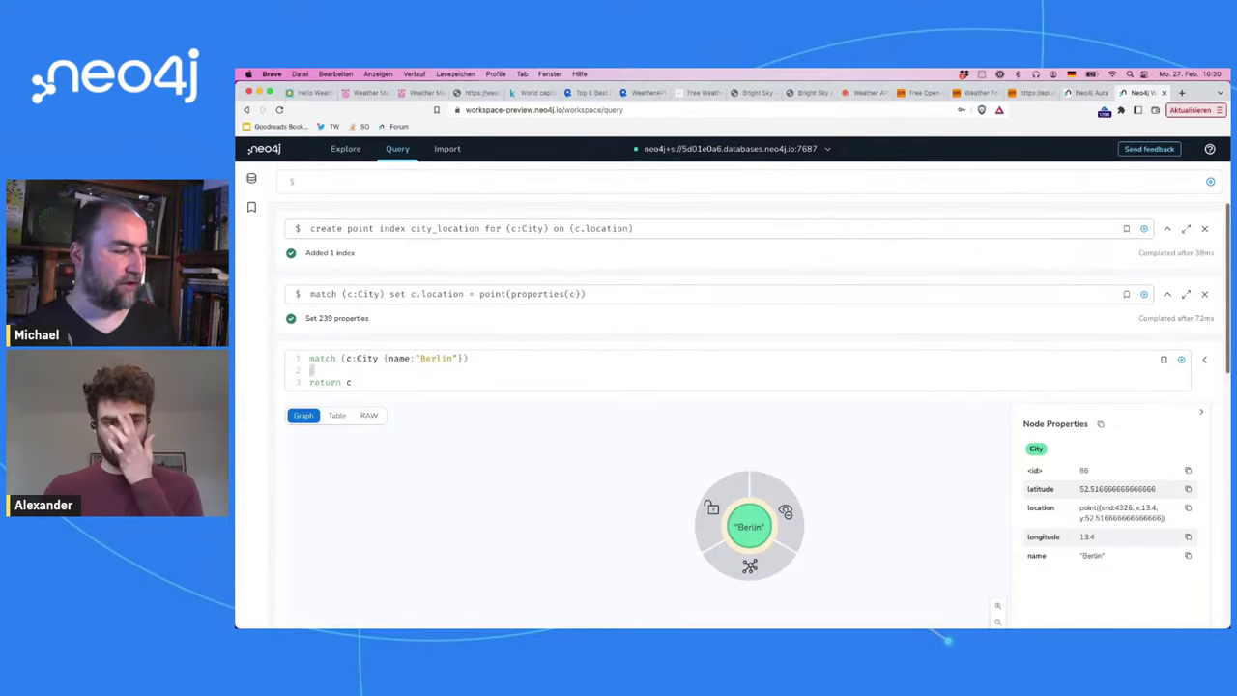
type("match (c2")
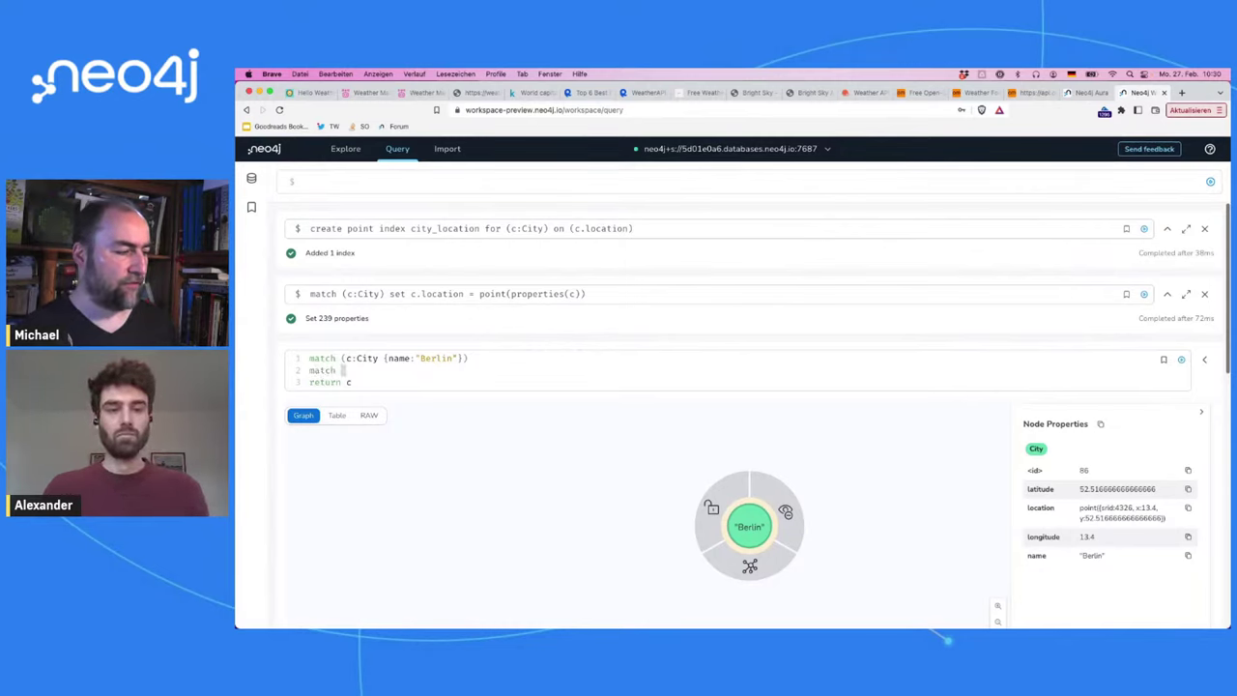
type(":Ci")
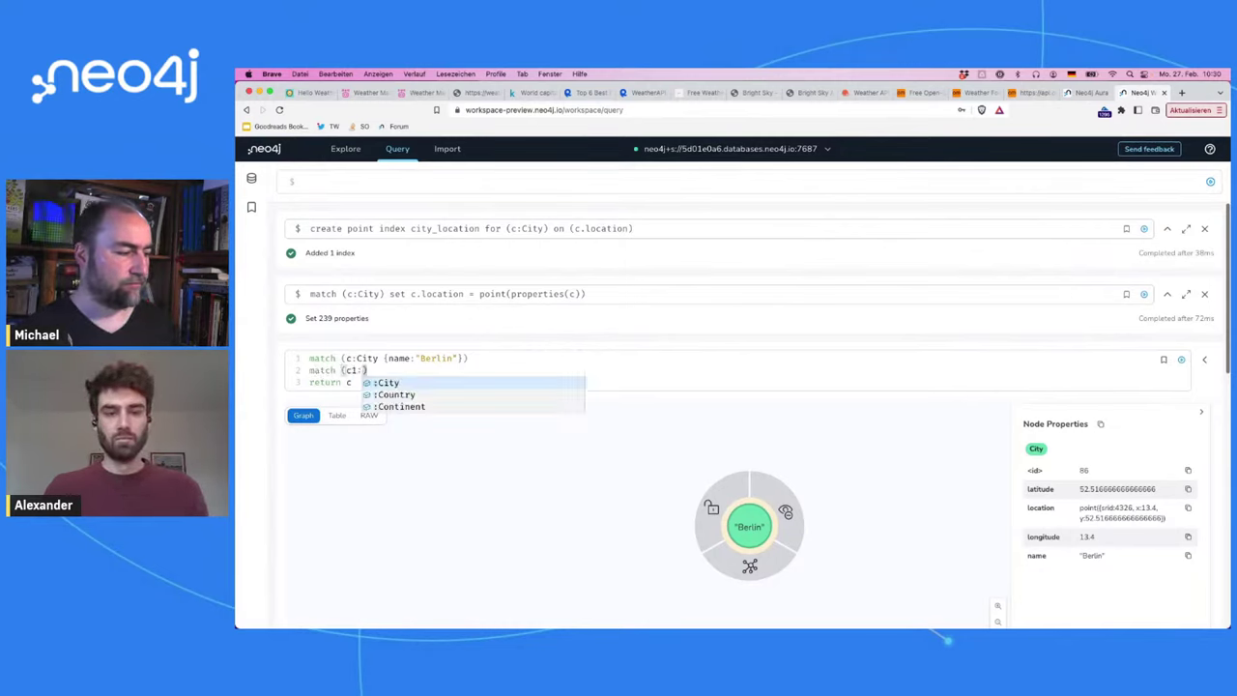
type("ty")
key("Tab")
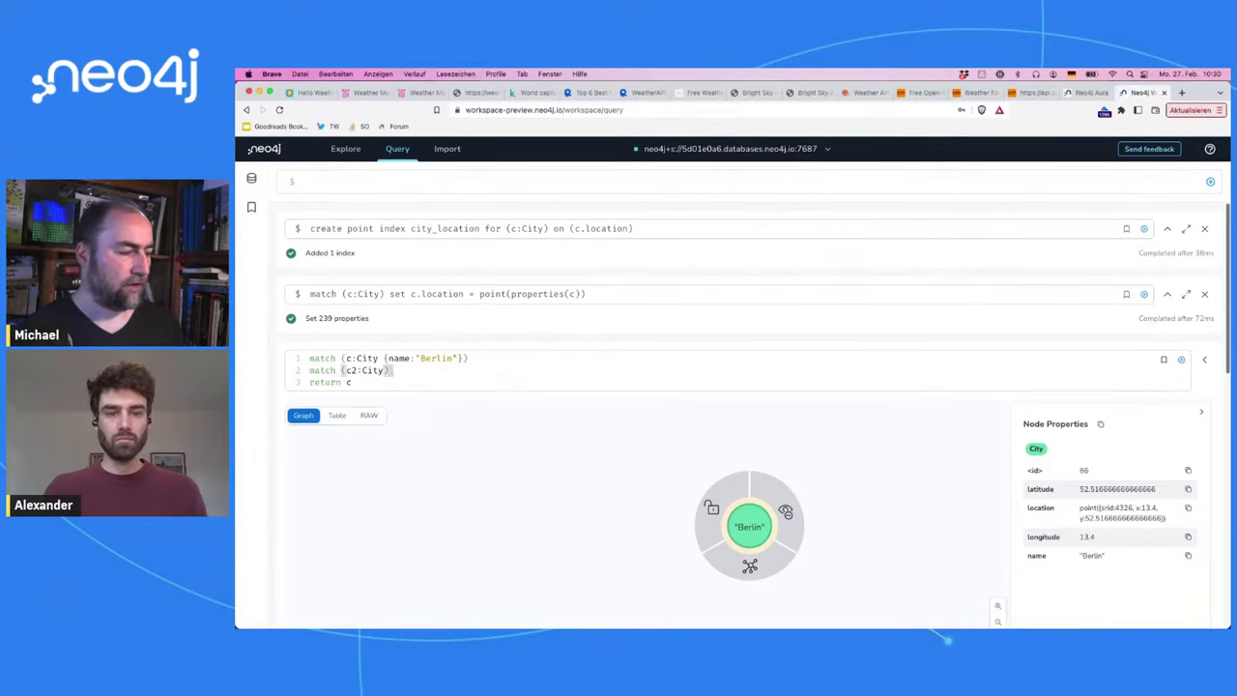
key("Return")
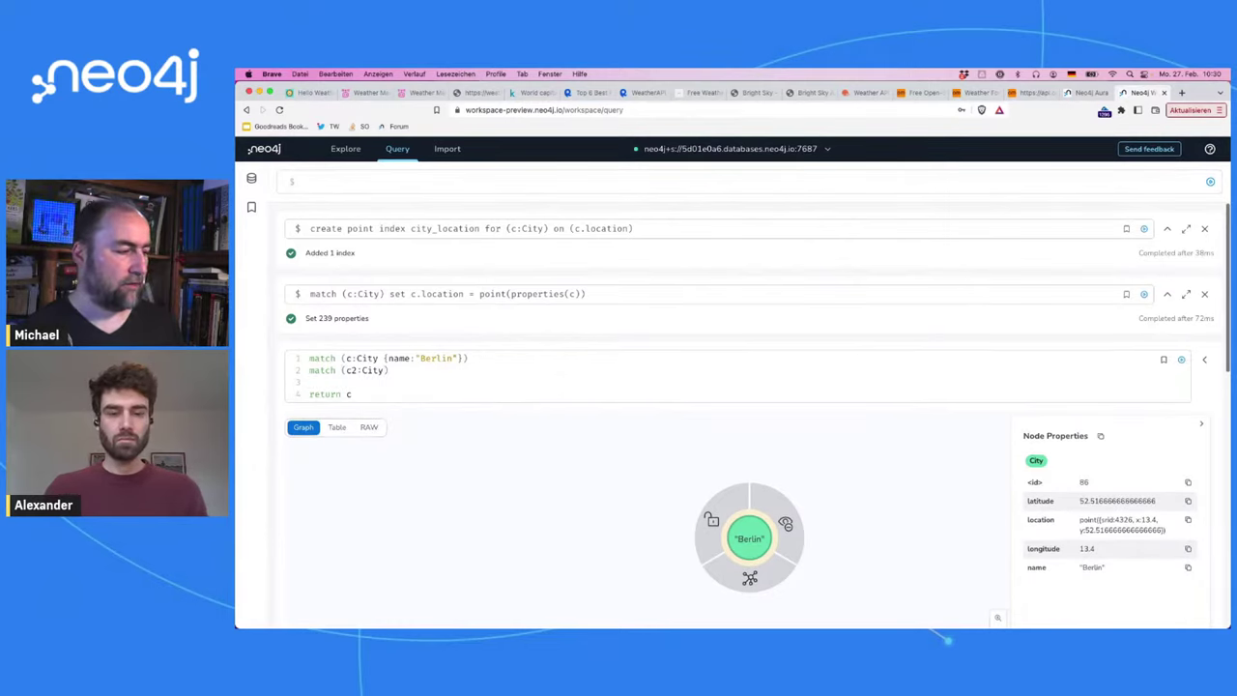
type("where point")
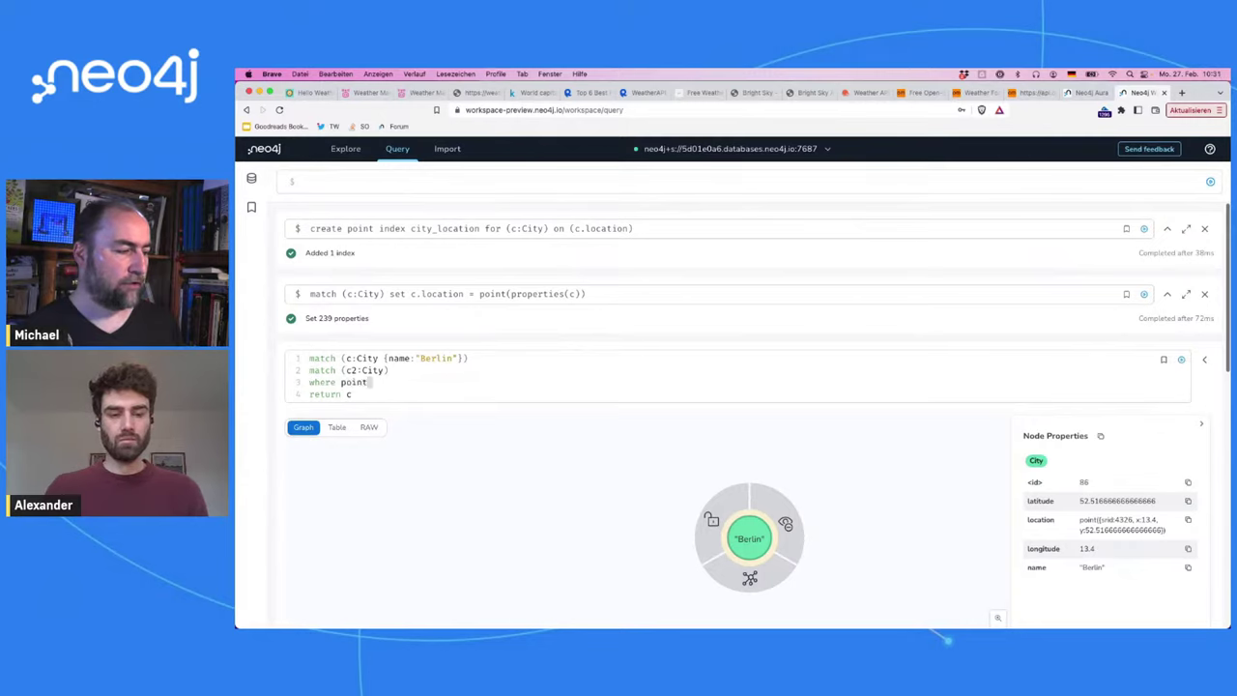
type(".distance(")
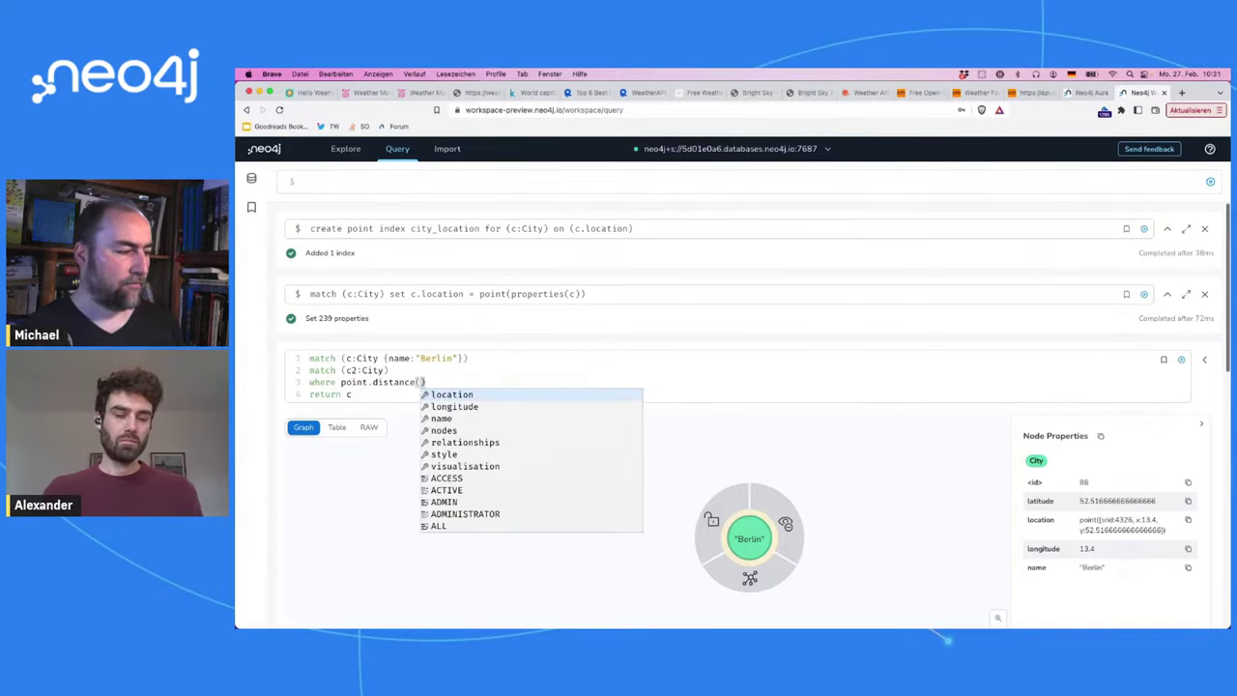
type("c.locatio,")
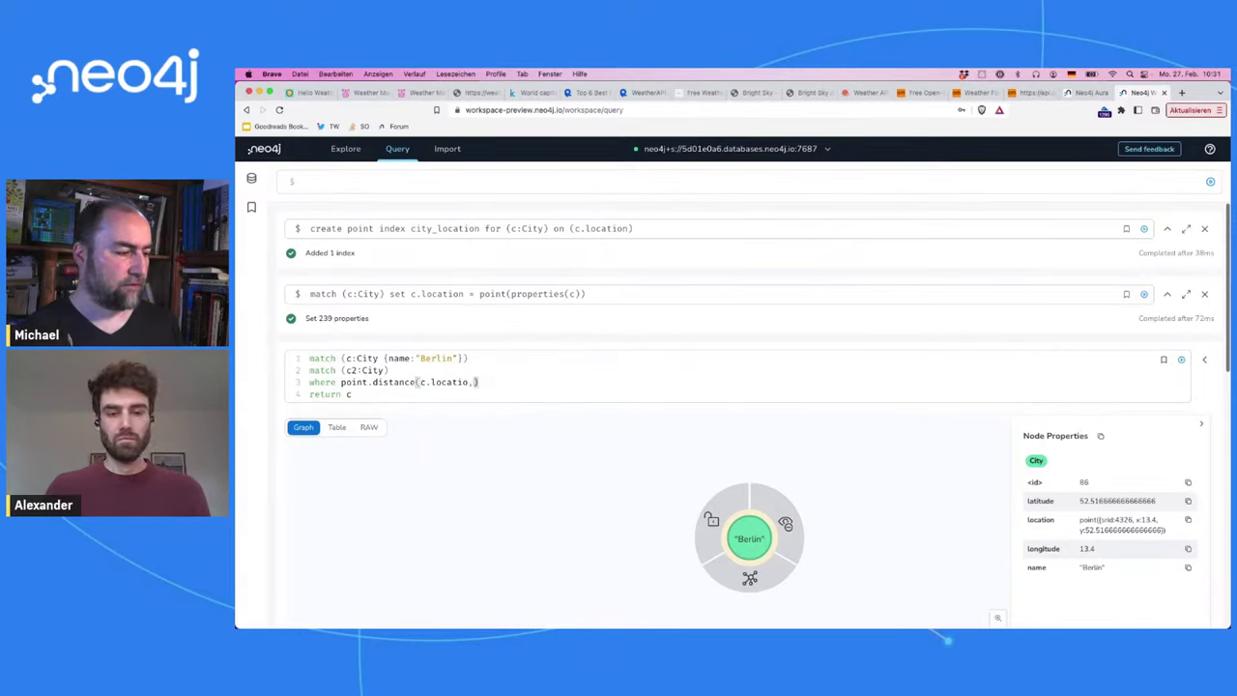
type(", c2.")
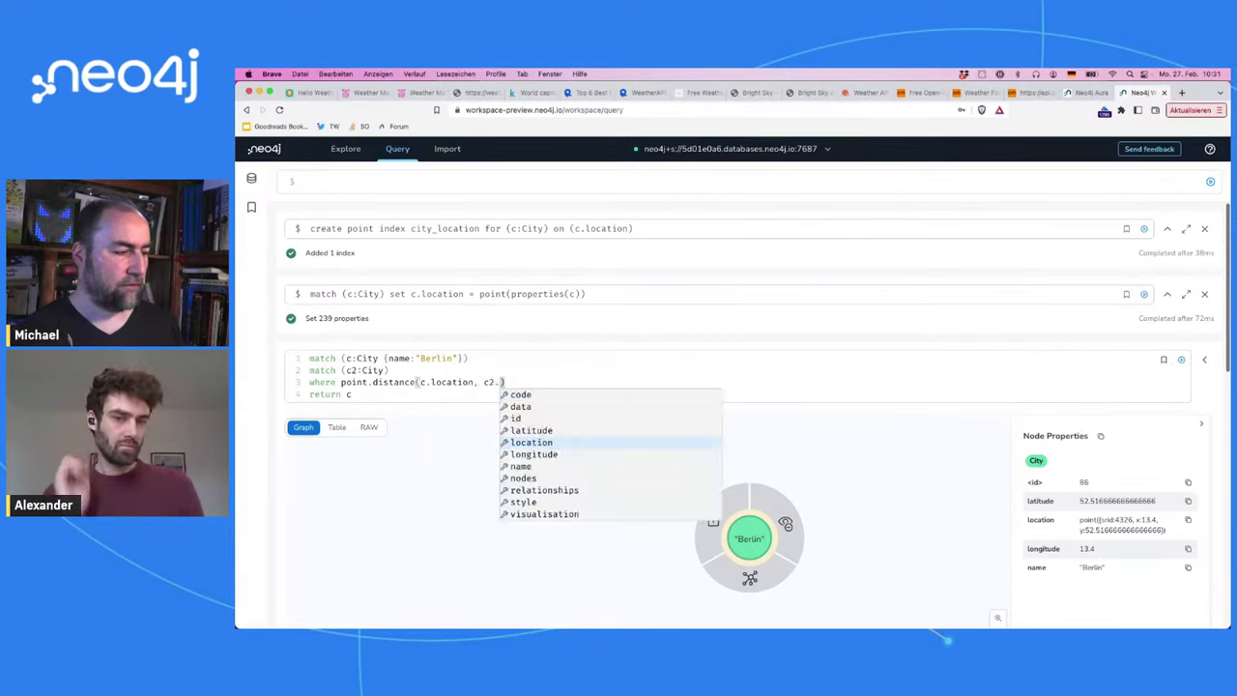
type("location) < ")
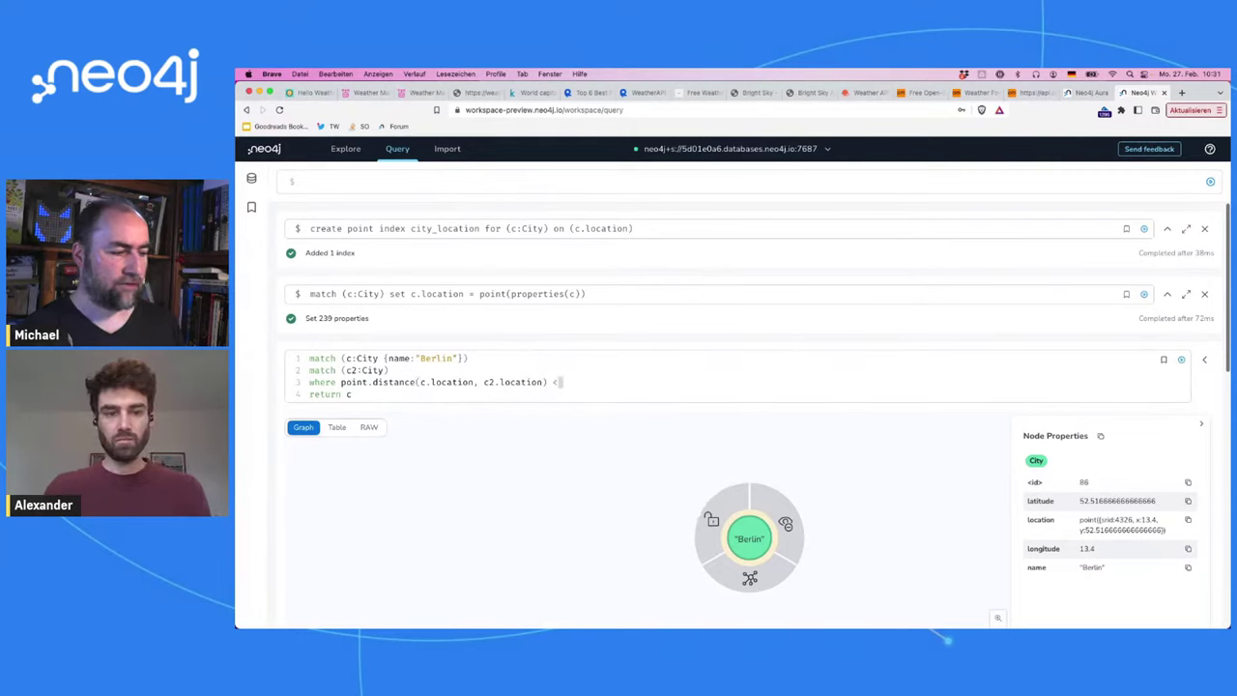
type("1000")
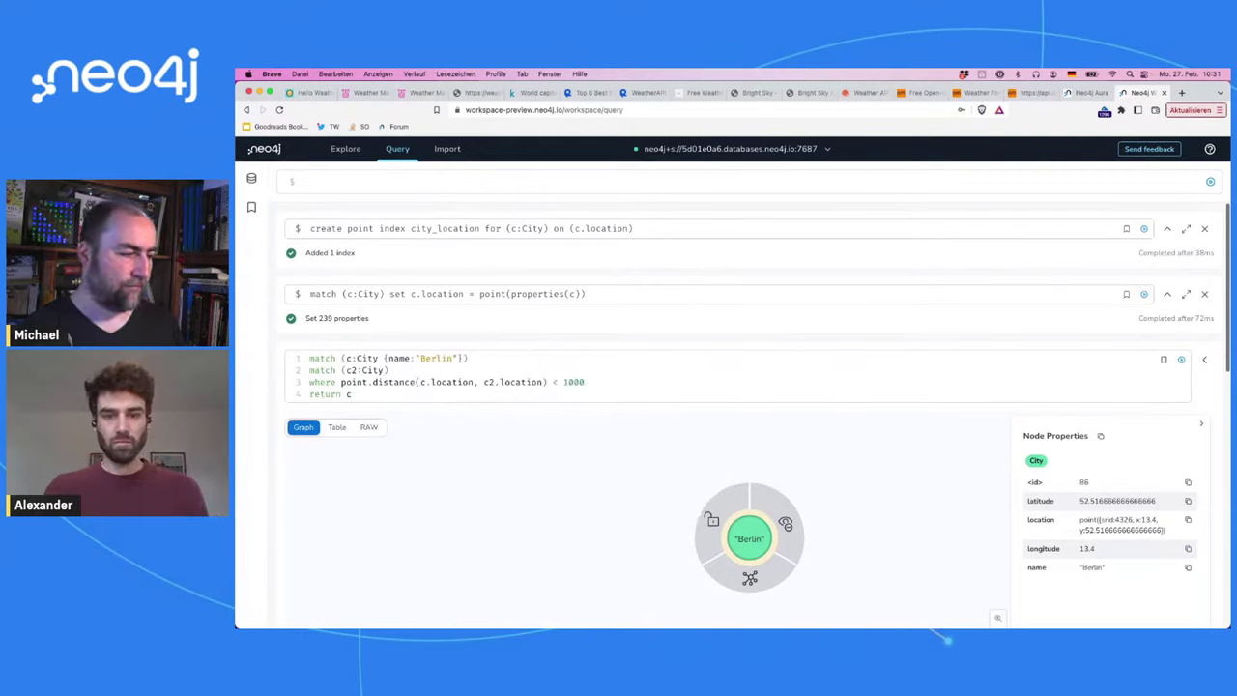
key("BackSpace")
key("BackSpace")
key("BackSpace")
key("BackSpace")
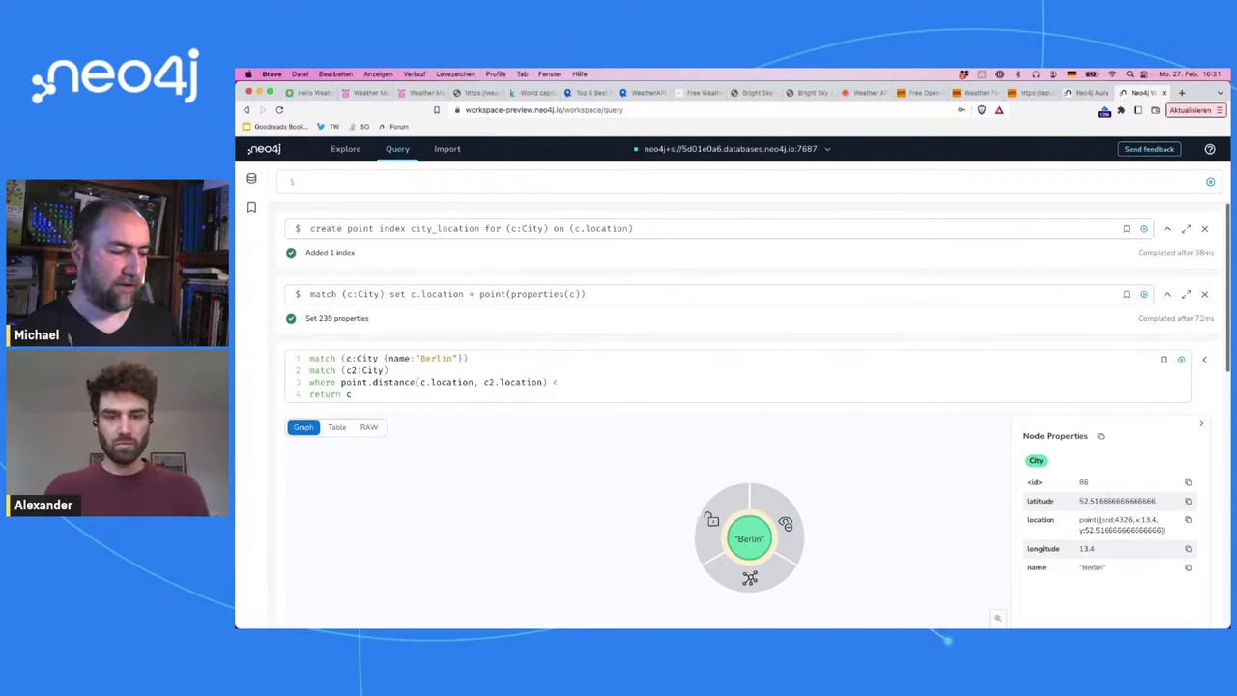
type("1000")
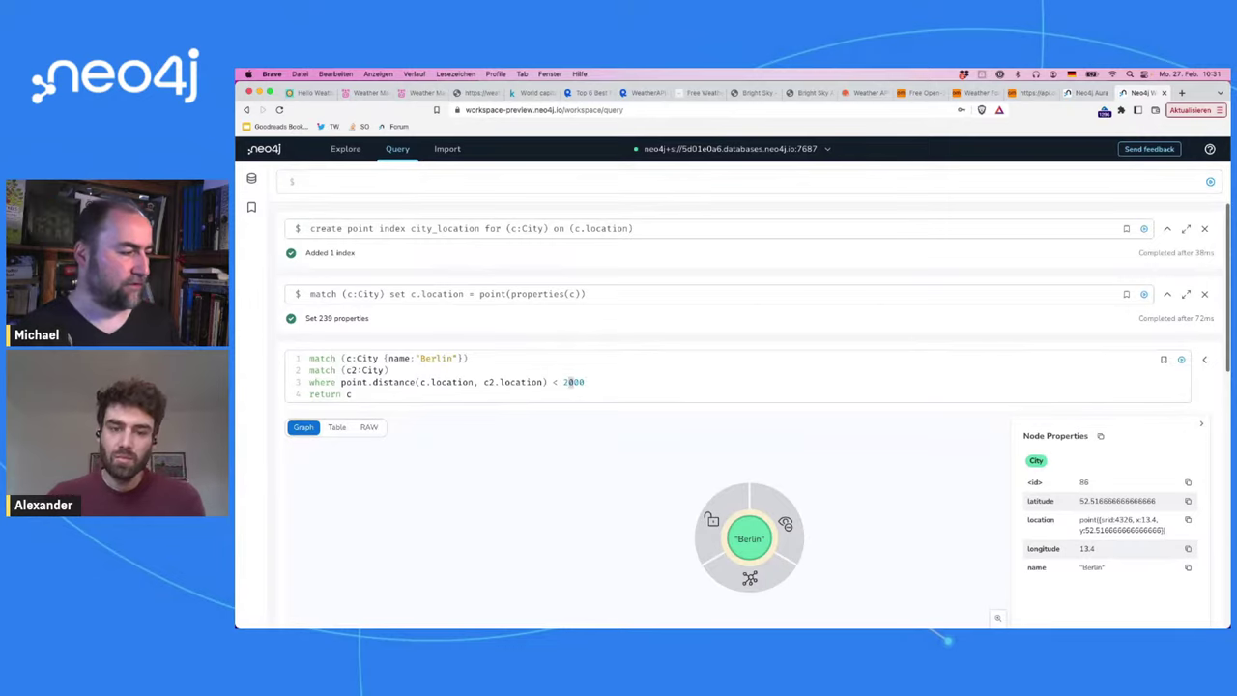
type("2")
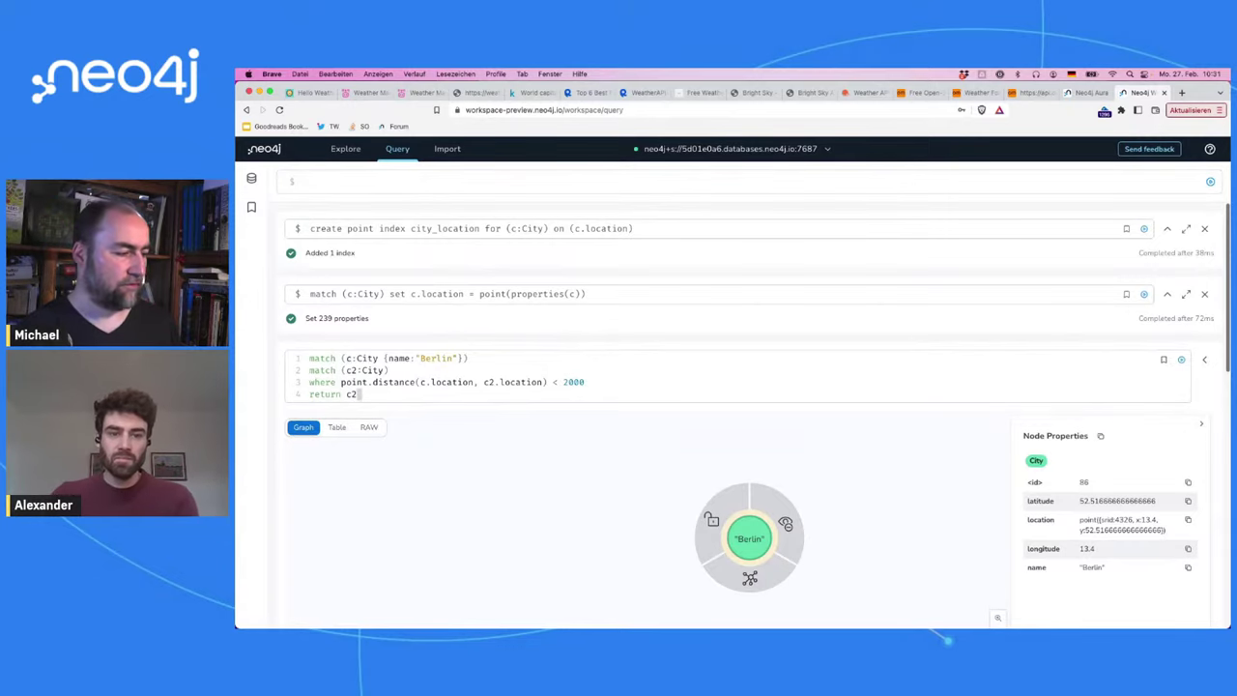
key("super+Return")
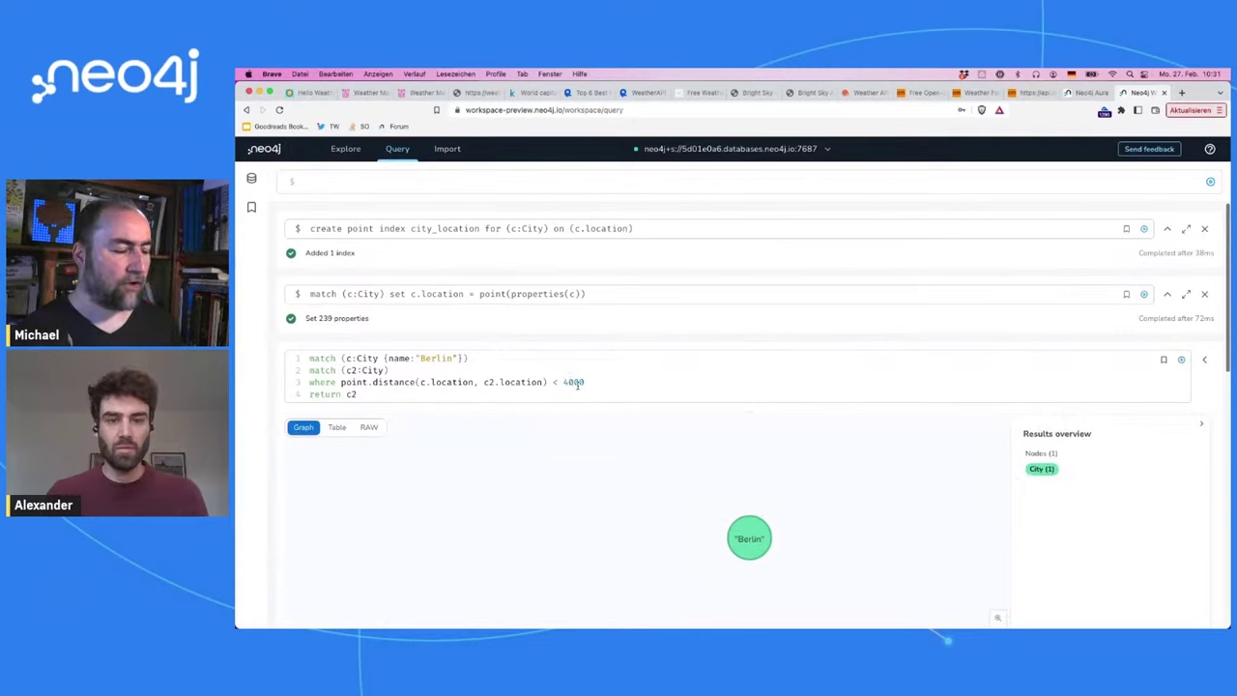
Step: Rerun the query with distance limits of 4000000, 2000000 and finally 1000000
key("BackSpace")
key("BackSpace")
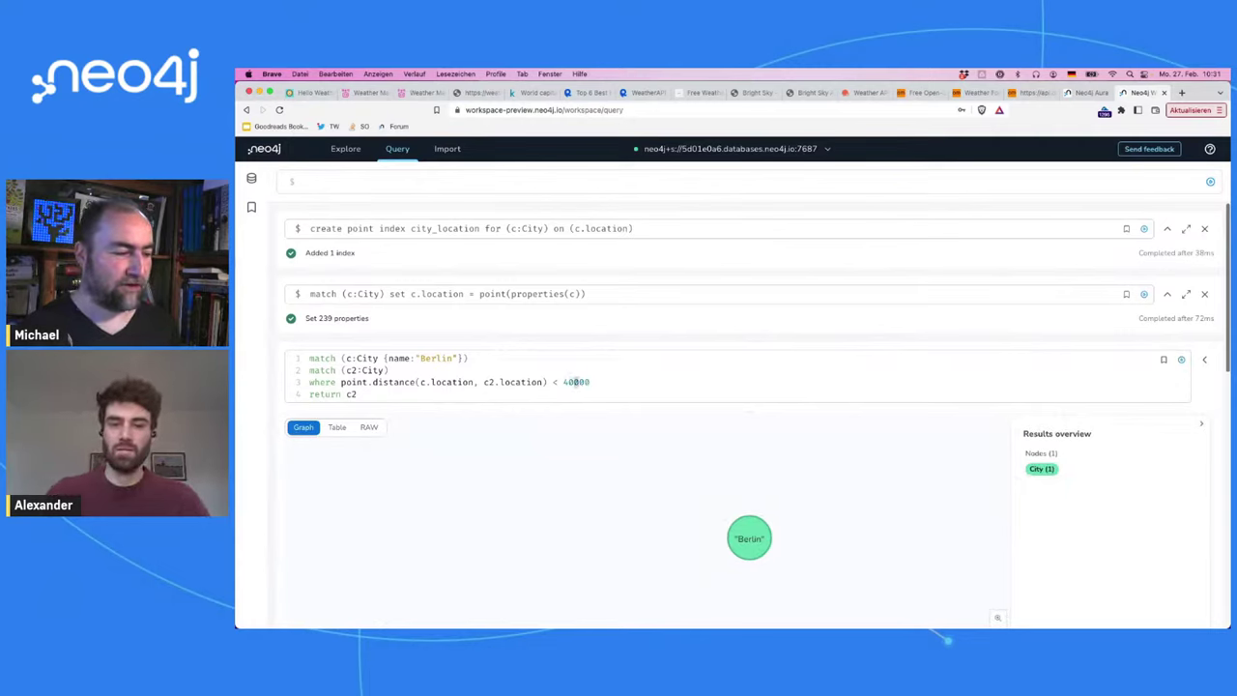
type("00")
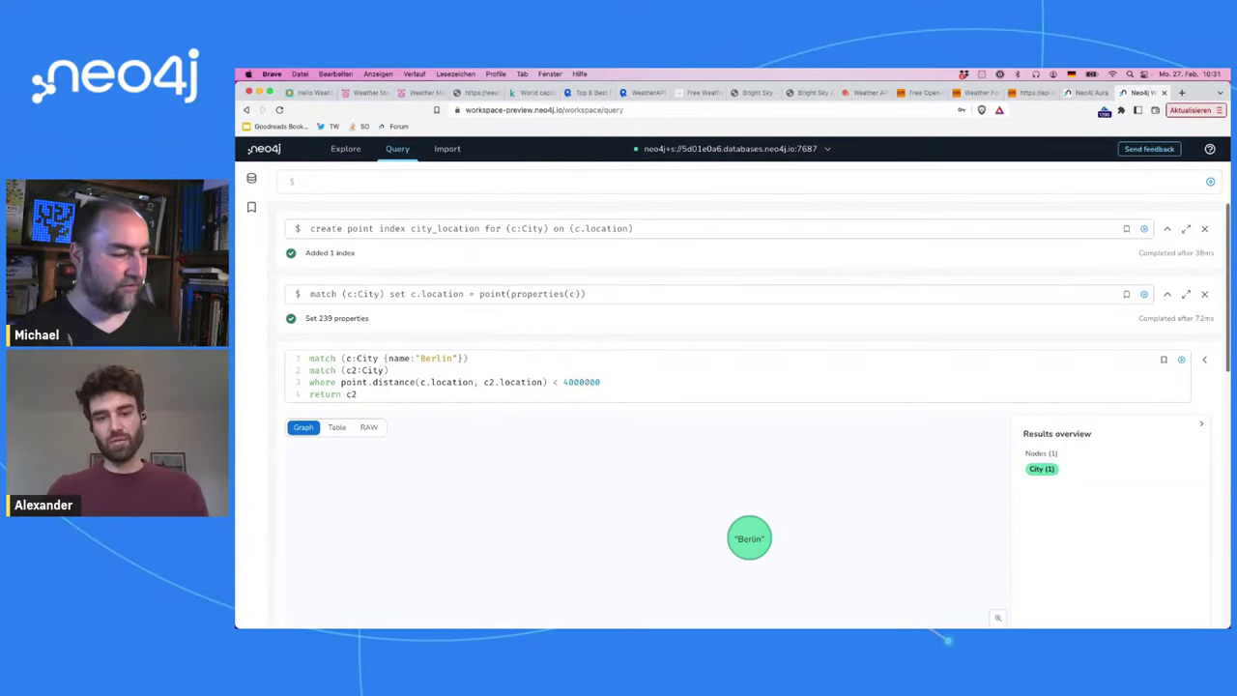
key("ctrl+Return")
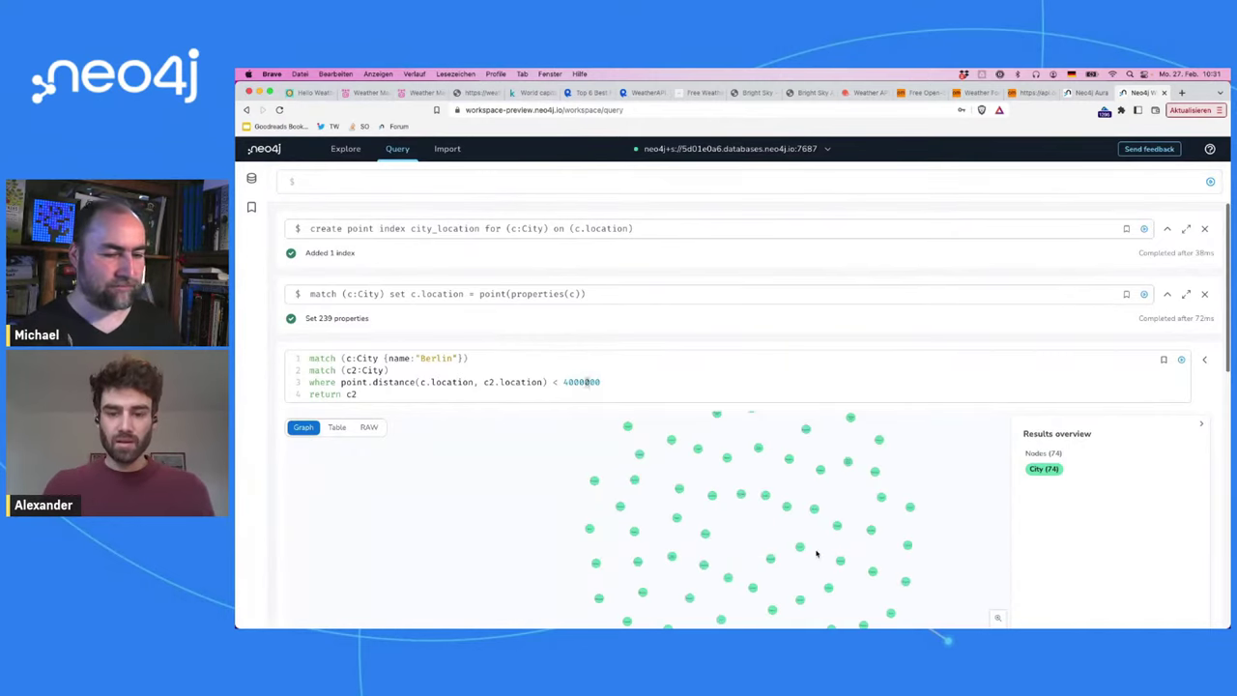
key("Left")
key("Left")
key("Left")
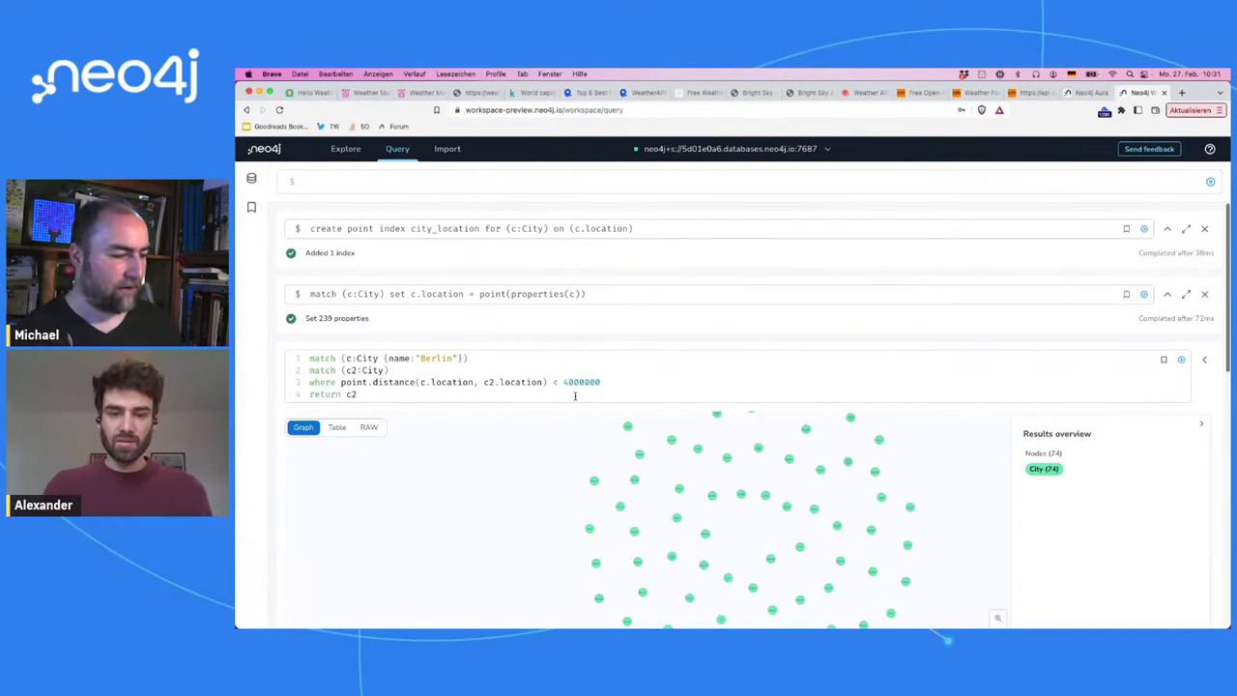
key("BackSpace")
type("2")
key("ctrl+Return")
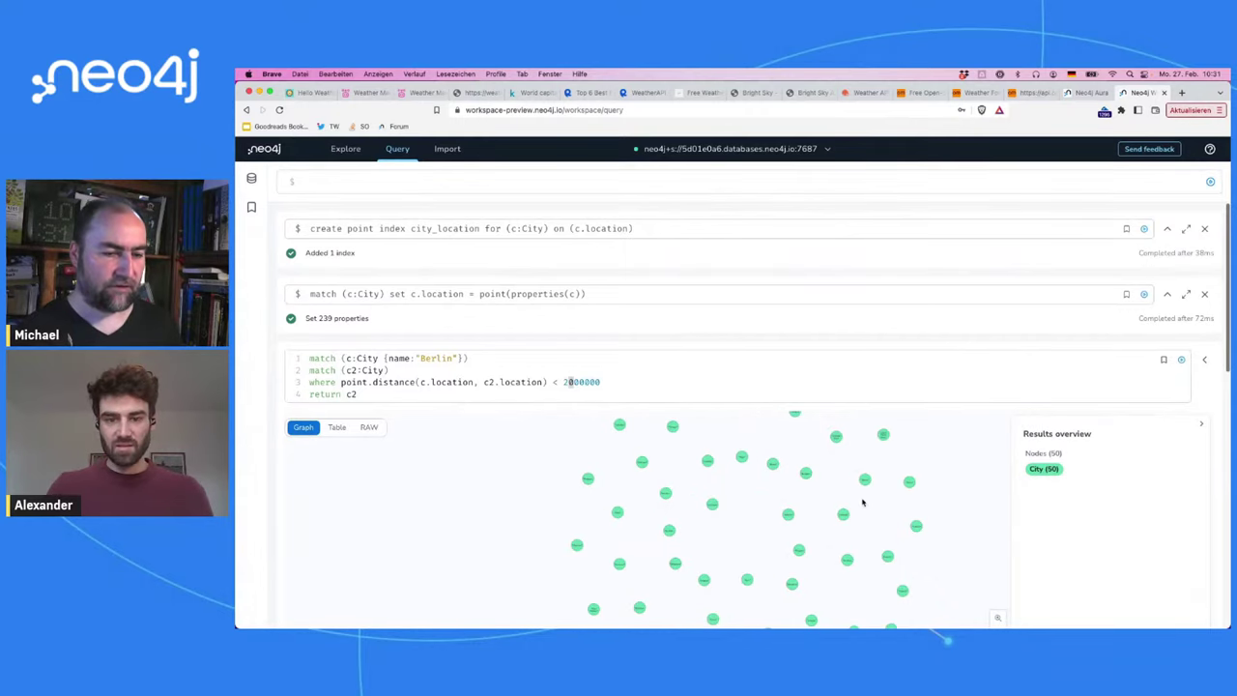
key("BackSpace")
type("1")
key("ctrl+Return")
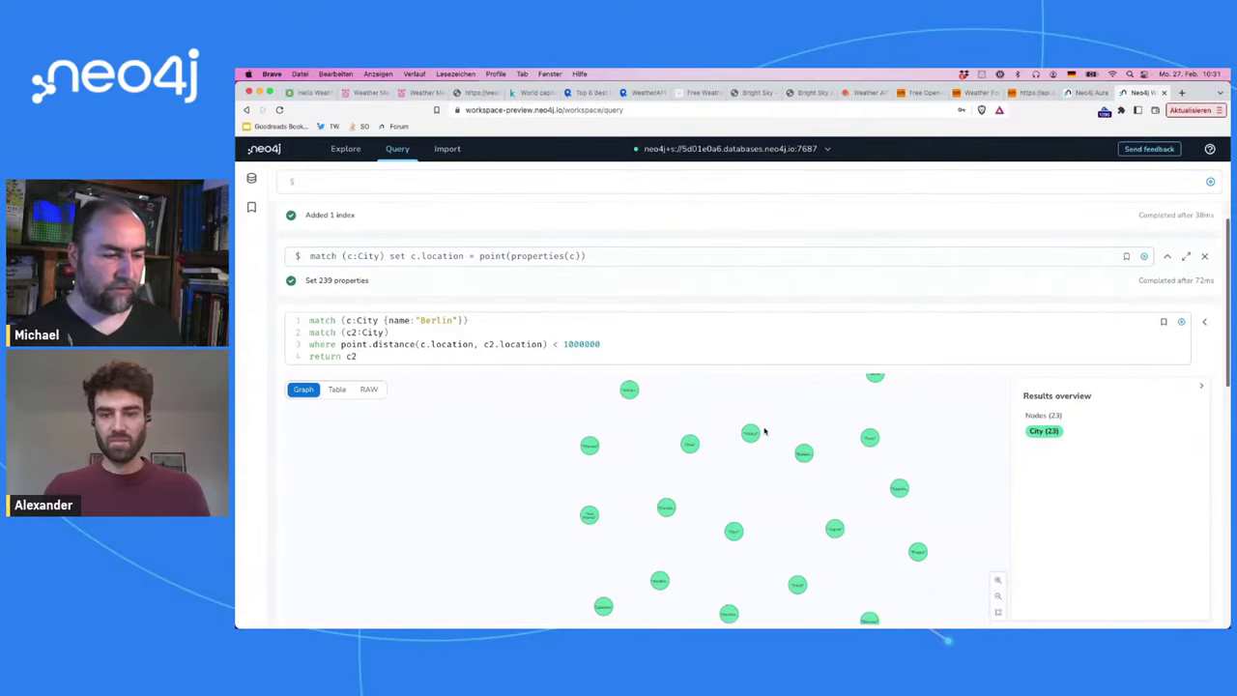
Step: Zoom and pan the result graph to read nearby cities such as Zagreb, Prague and Minsk
left_click(998, 581)
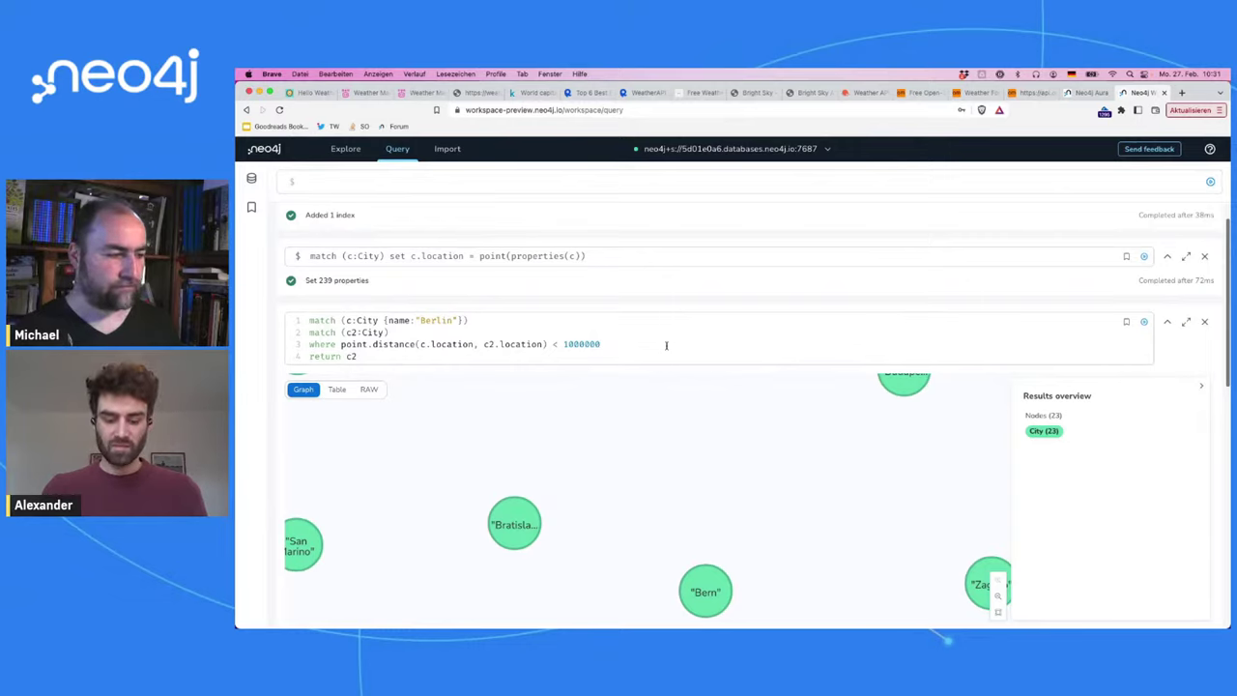
left_click_drag(865, 506, 629, 382)
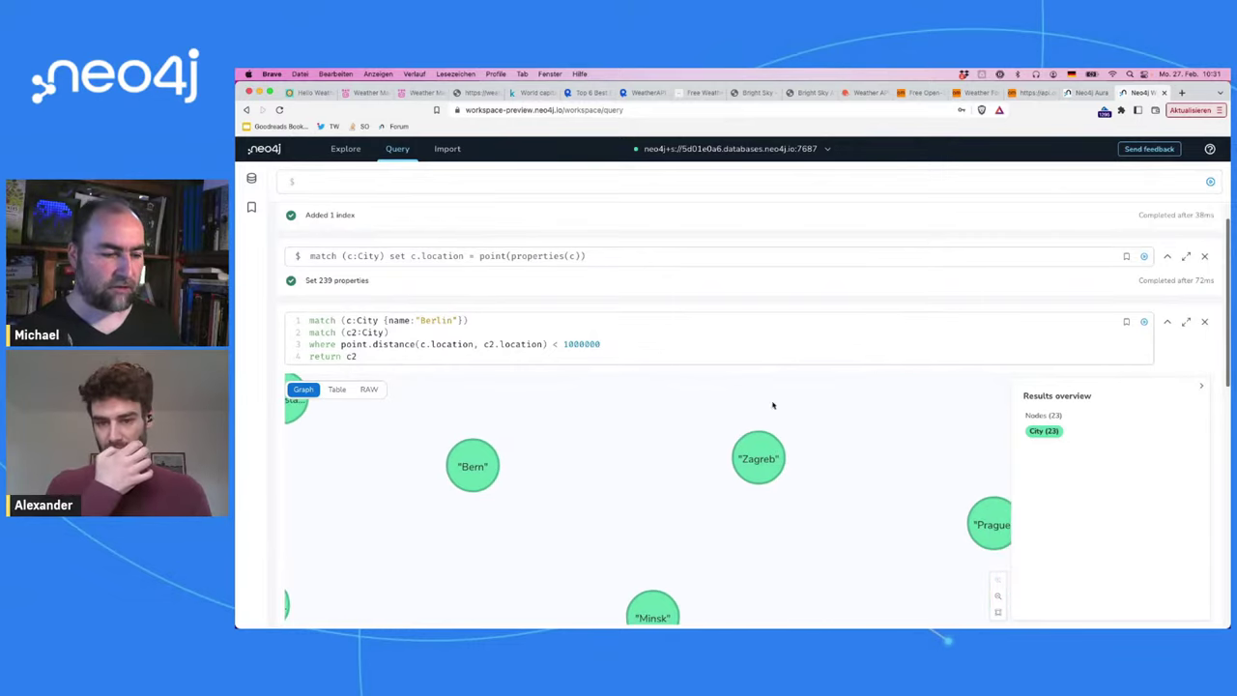
left_click_drag(876, 469, 759, 428)
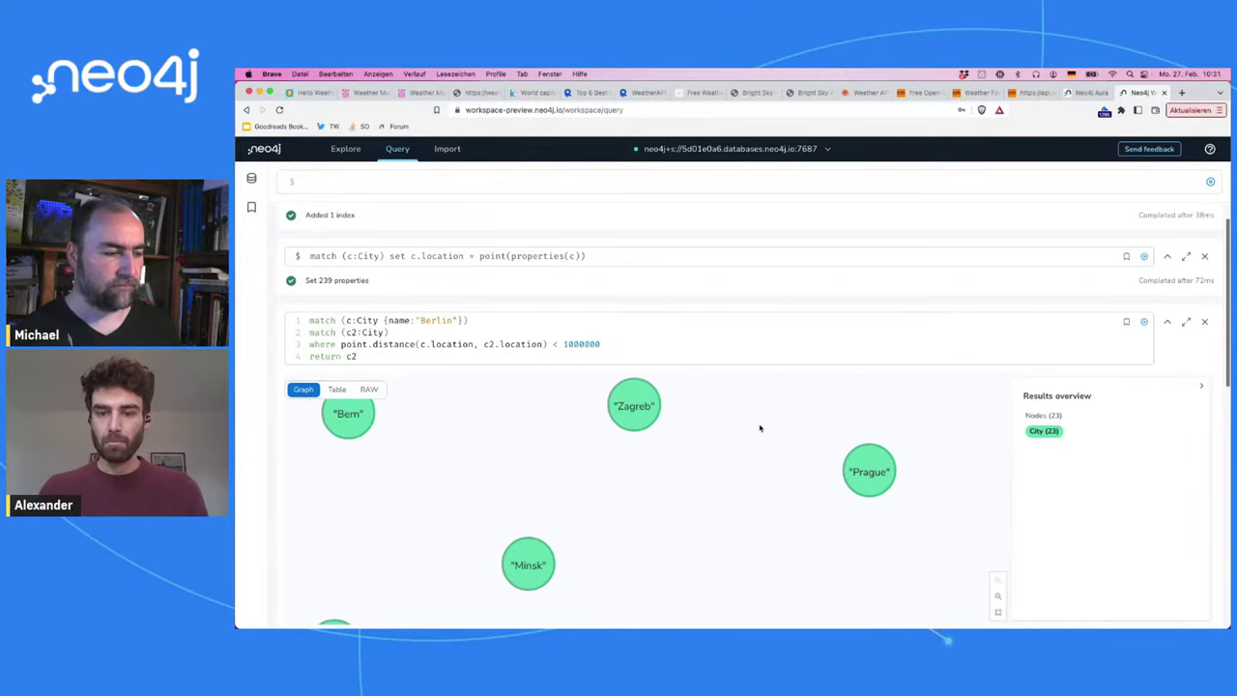
left_click(584, 341)
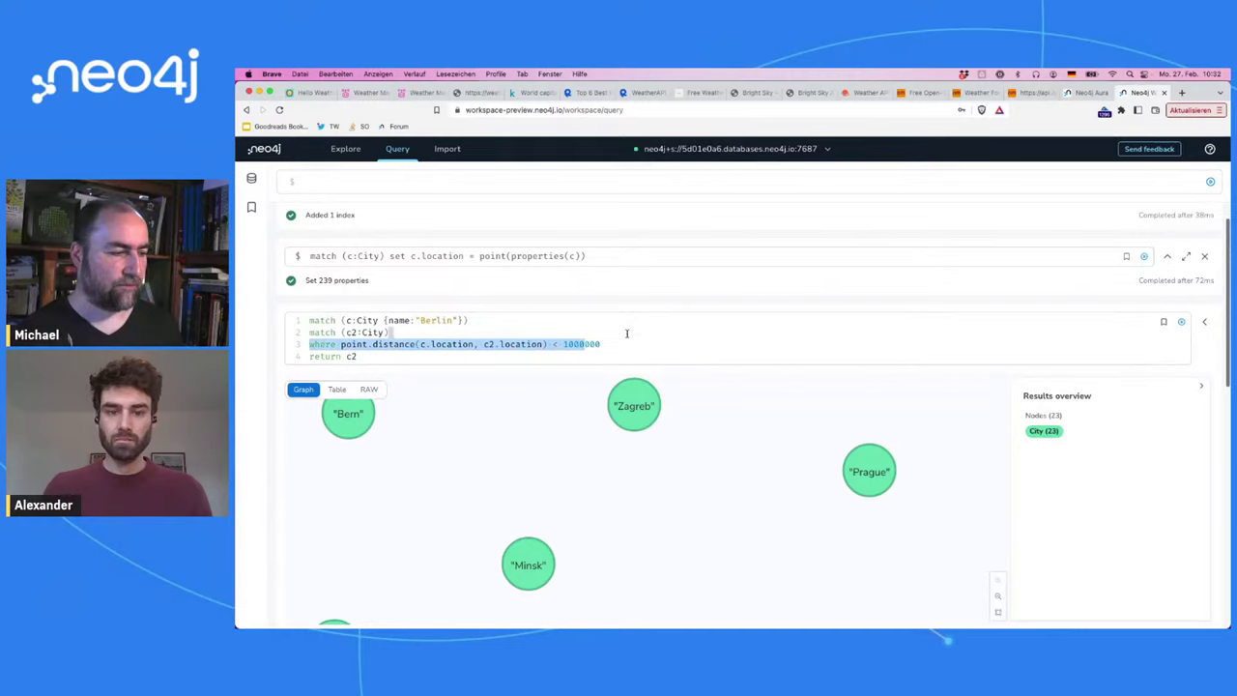
left_click(625, 345, "shift")
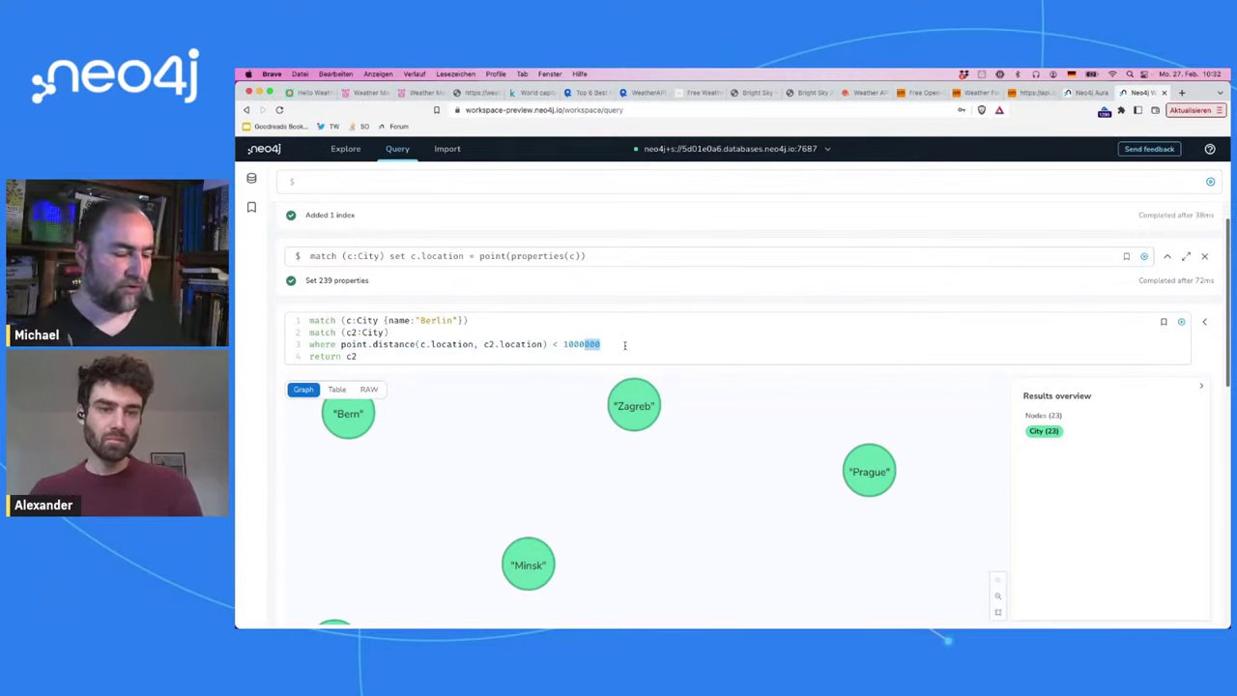
key("Down")
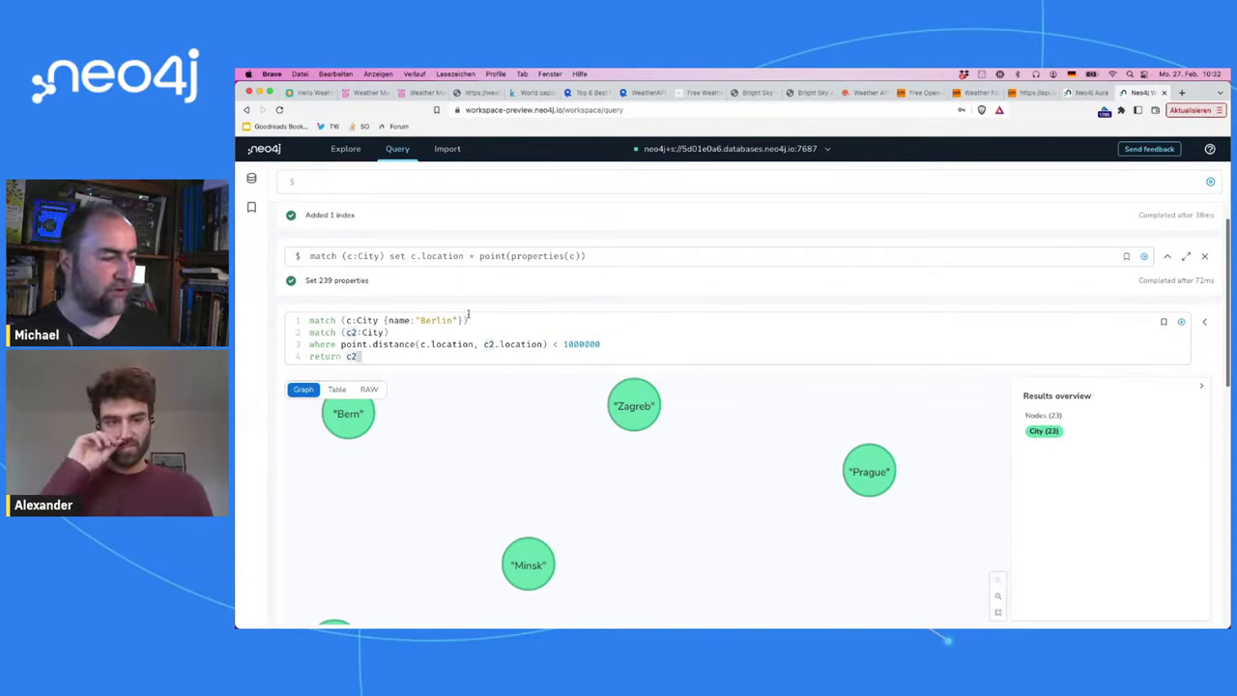
Step: Copy the Berlin match line into a new query and start its second line
triple_click(475, 319)
key("ctrl+c")
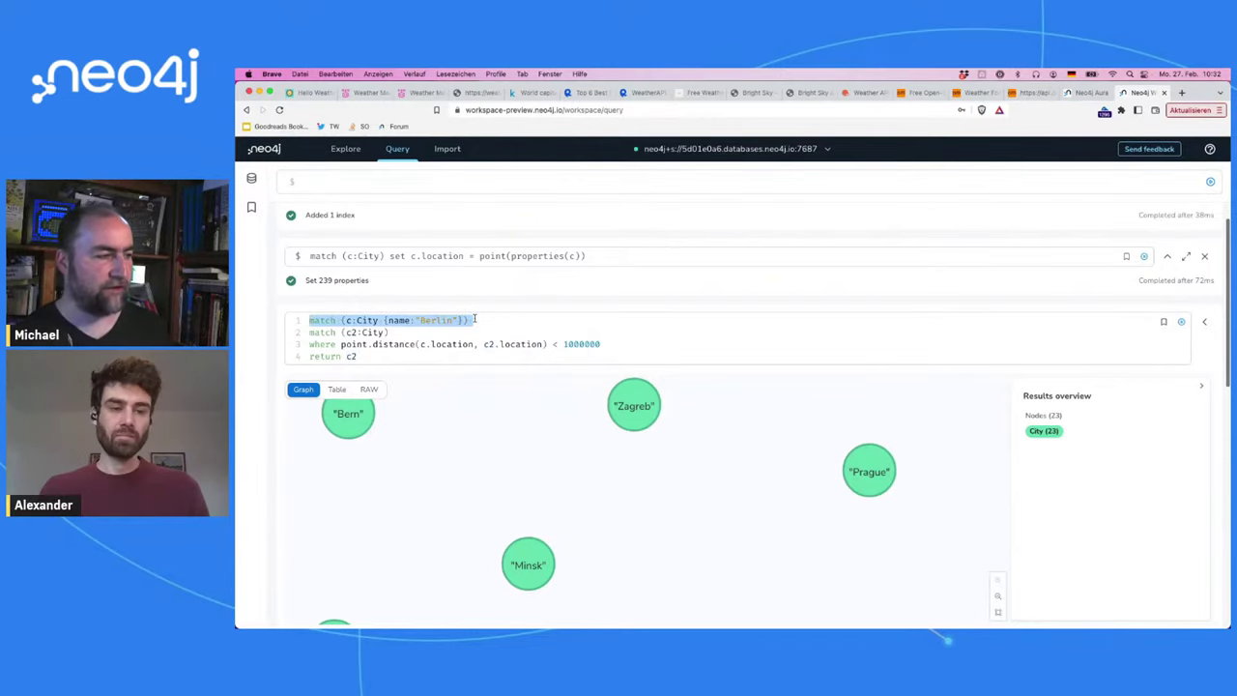
left_click(498, 182)
key("ctrl+v")
key("Return")
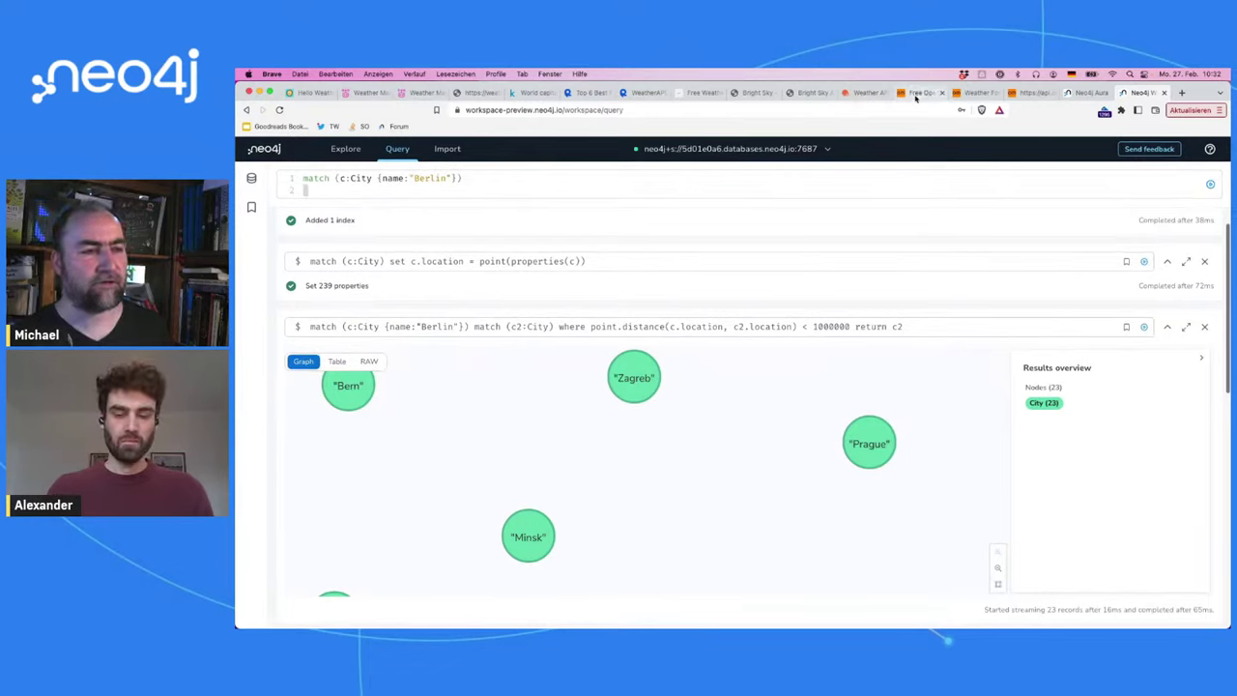
Step: Review the /weather endpoint's parameters and example response fields in the Bright Sky API docs
left_click(808, 92)
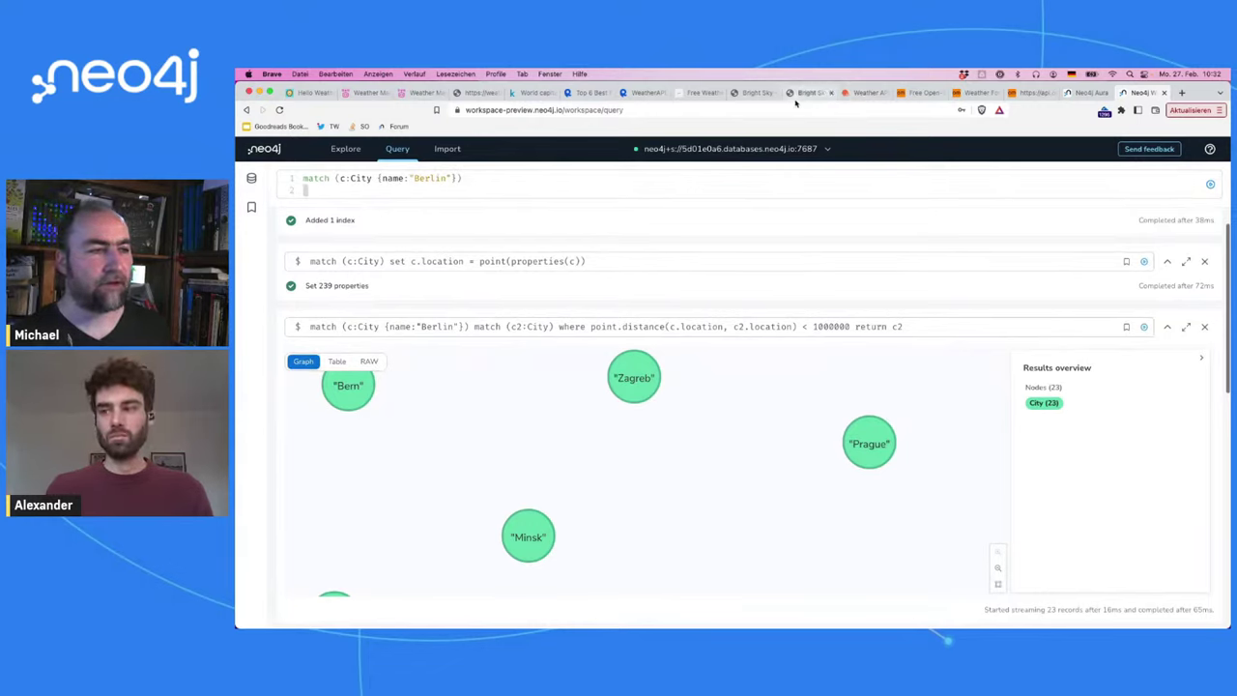
scroll(493, 399, "up", 10)
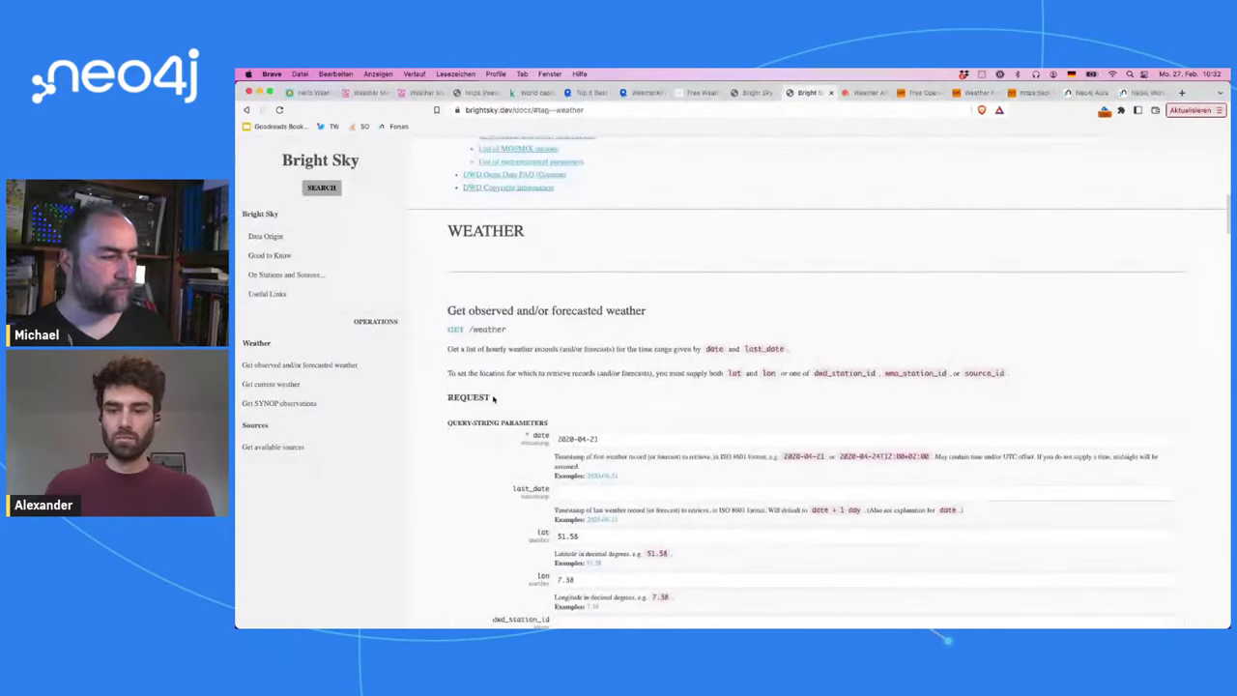
scroll(493, 399, "down", 5)
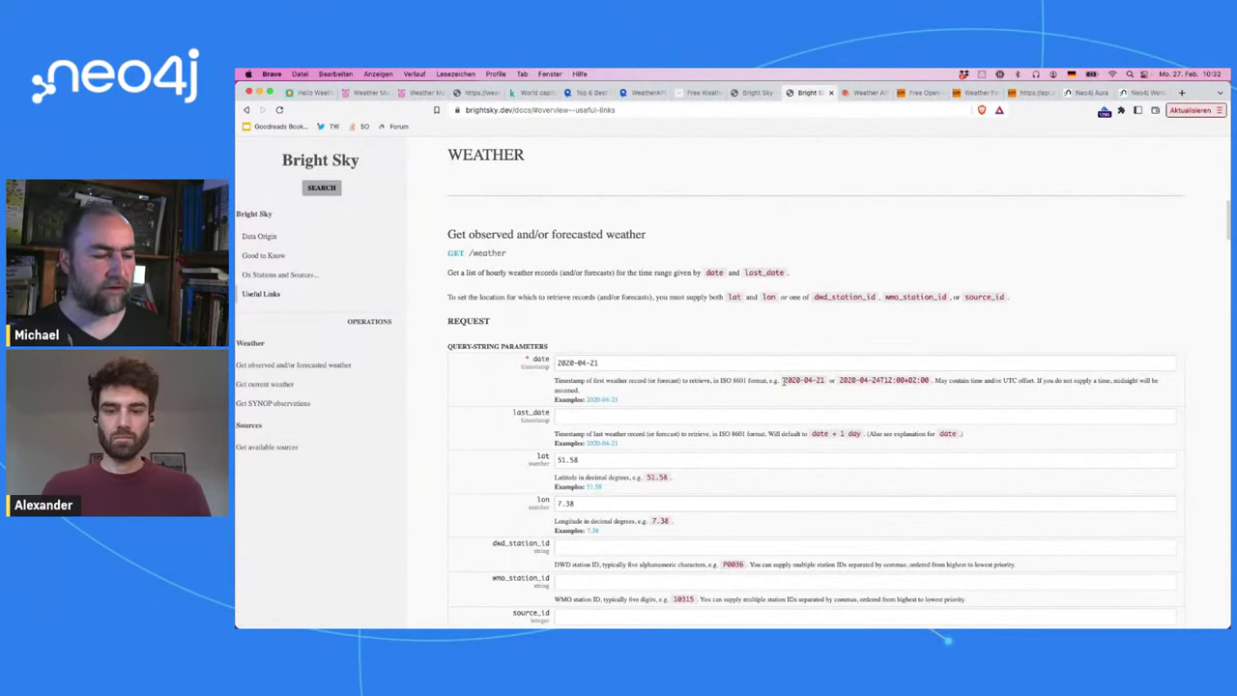
scroll(784, 404, "down", 3)
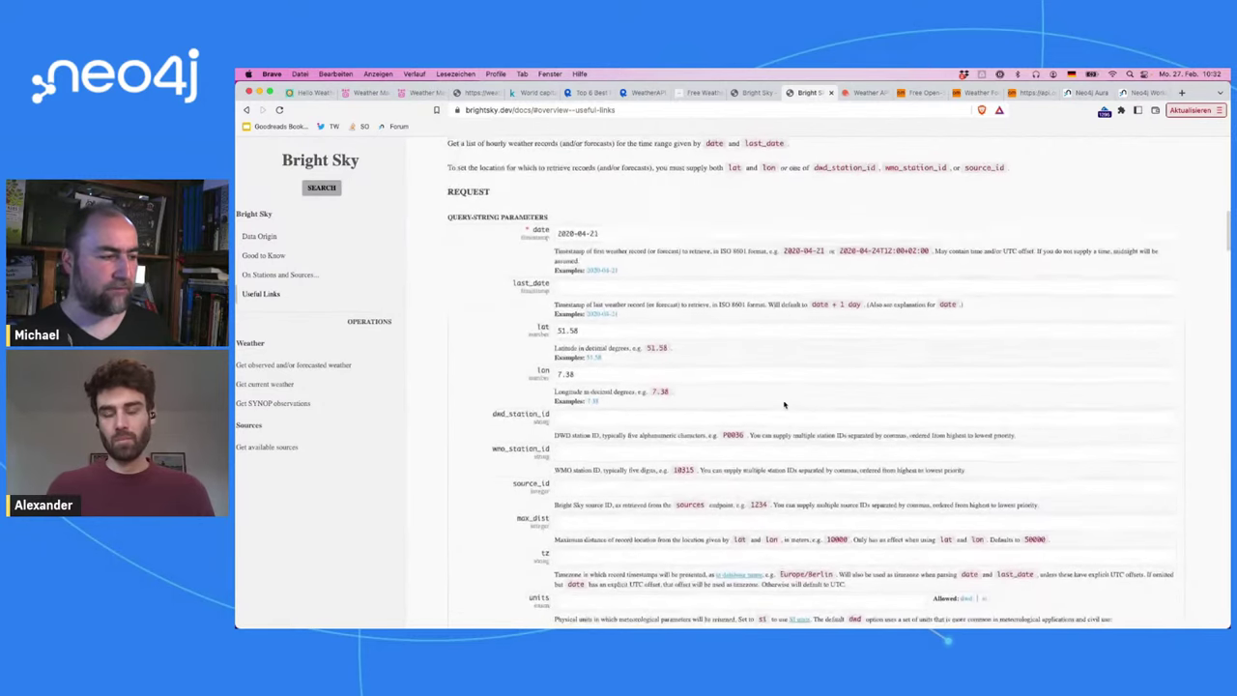
scroll(556, 364, "down", 10)
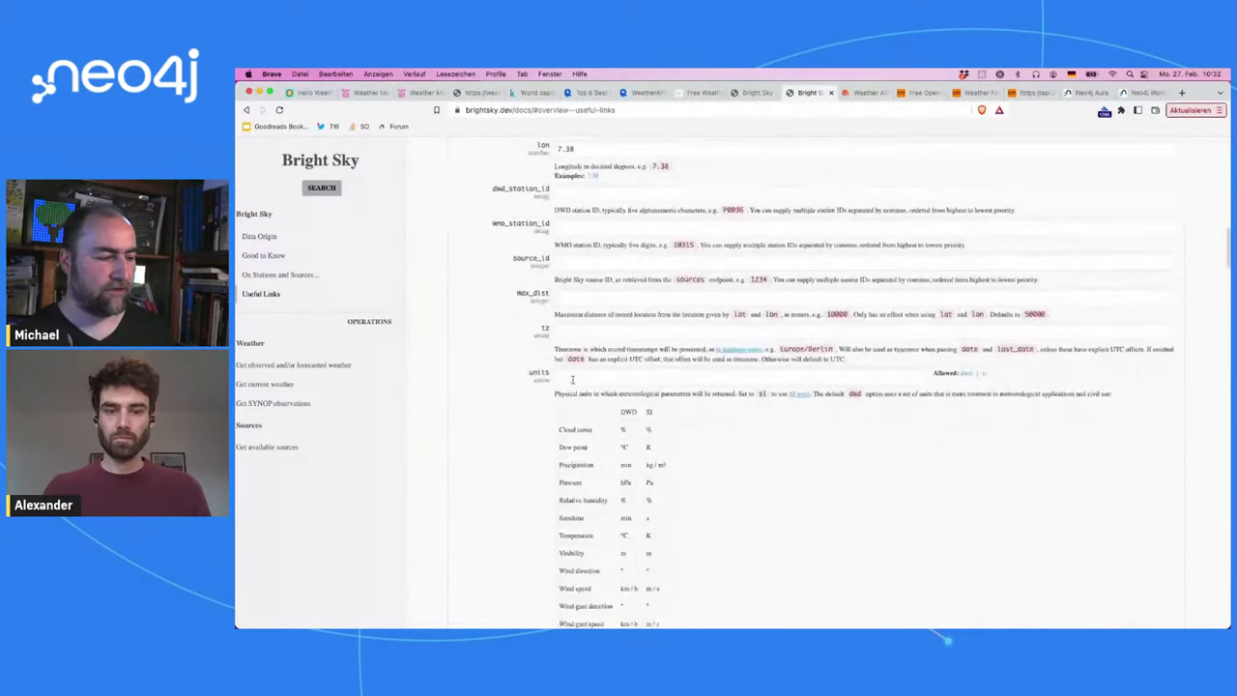
scroll(573, 380, "down", 5)
scroll(898, 181, "up", 1)
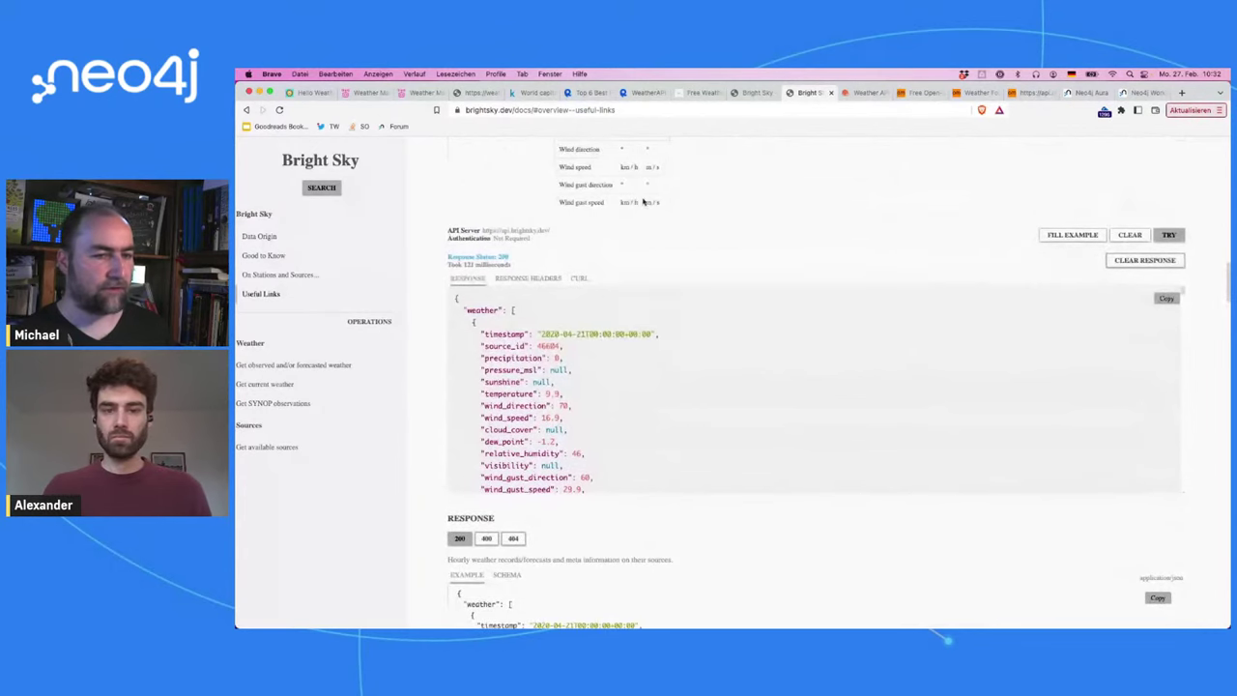
left_click(1144, 260)
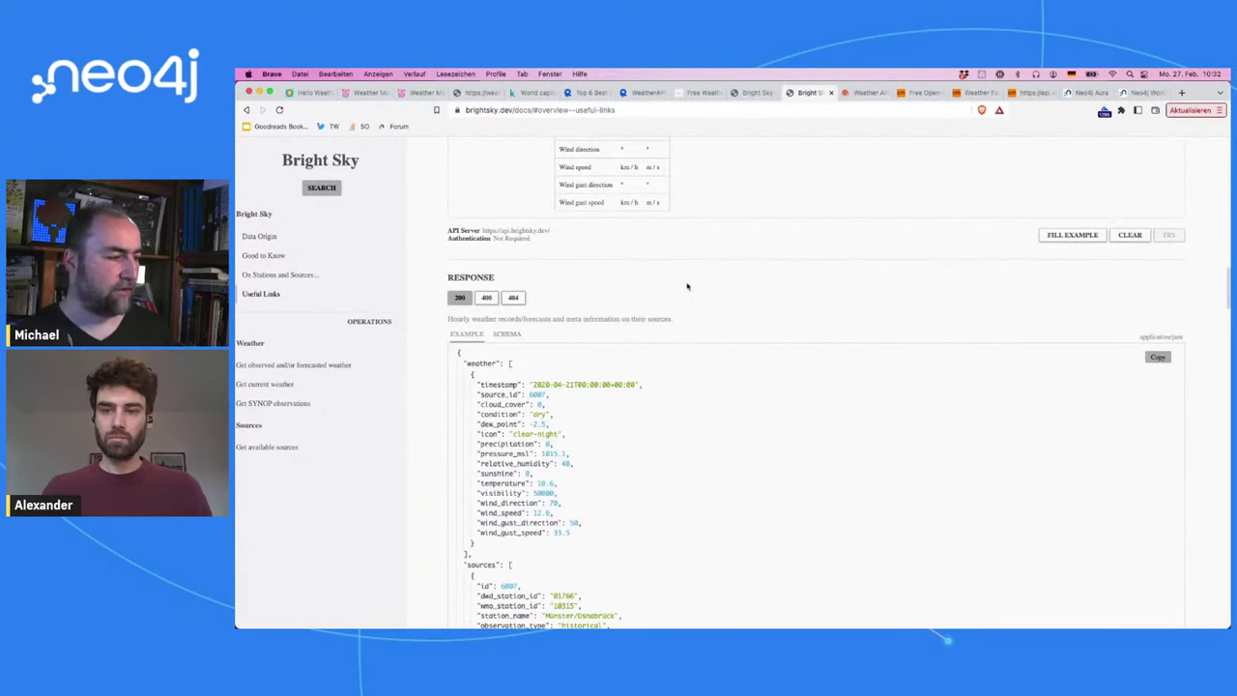
scroll(622, 326, "down", 3)
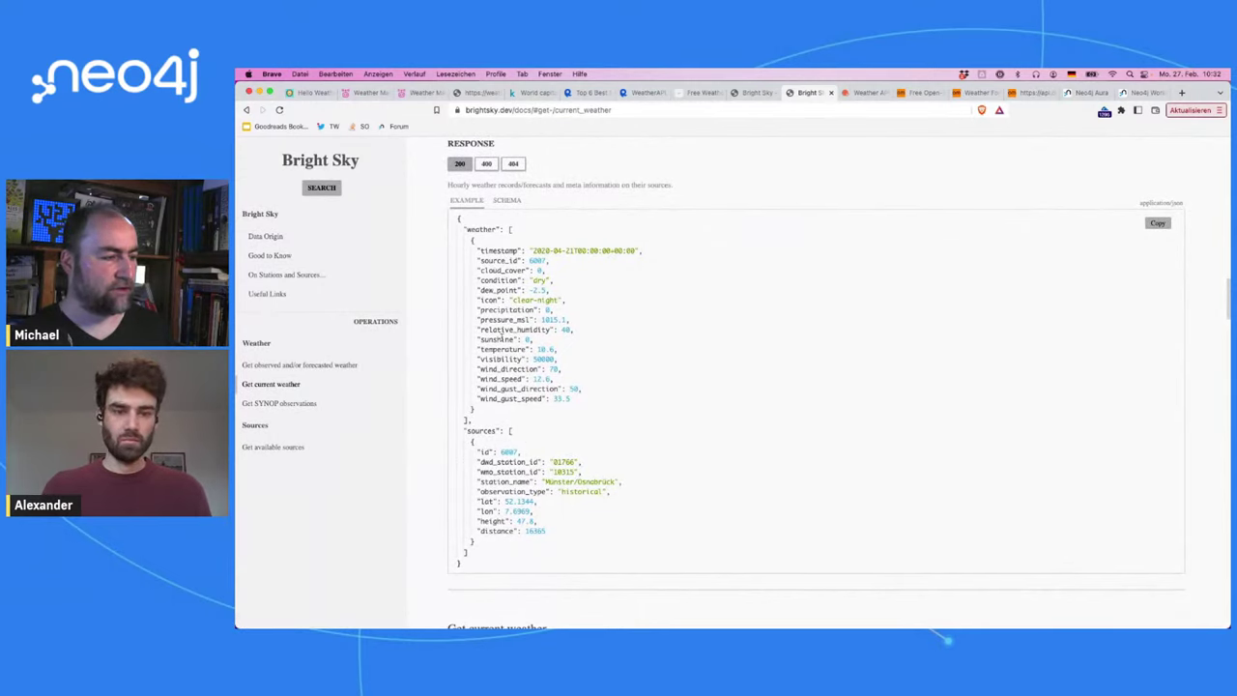
left_click_drag(482, 250, 503, 396)
left_click(503, 398)
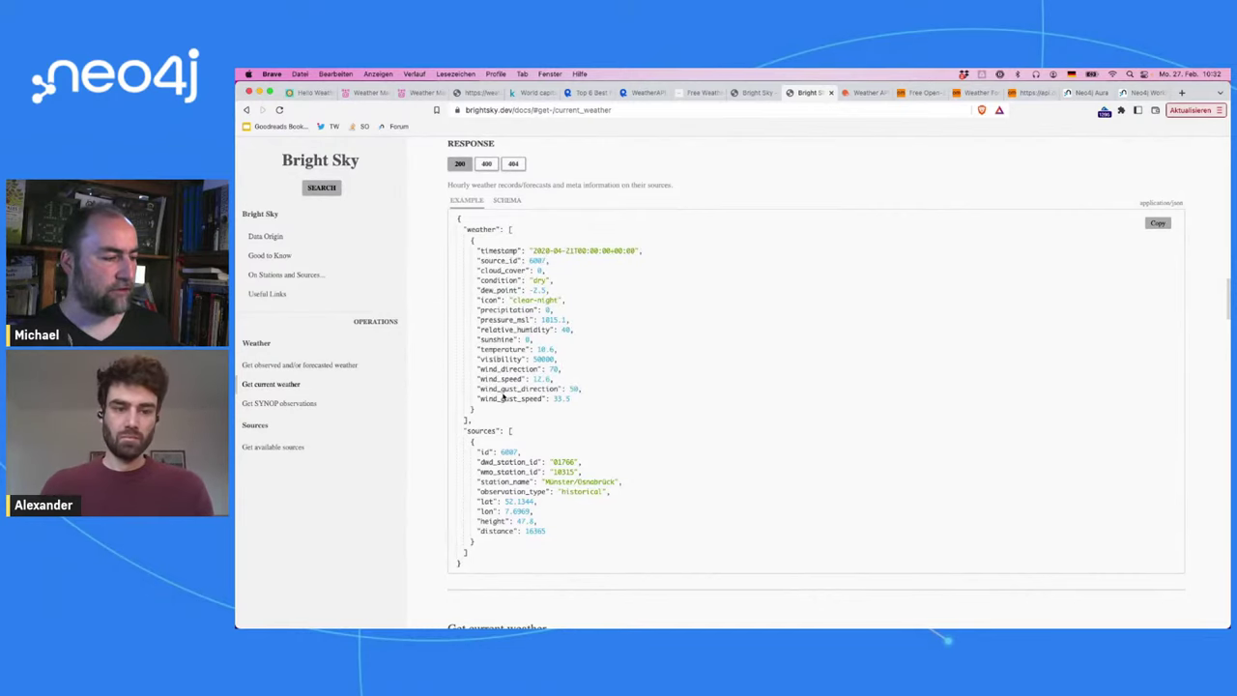
scroll(504, 398, "down", 1)
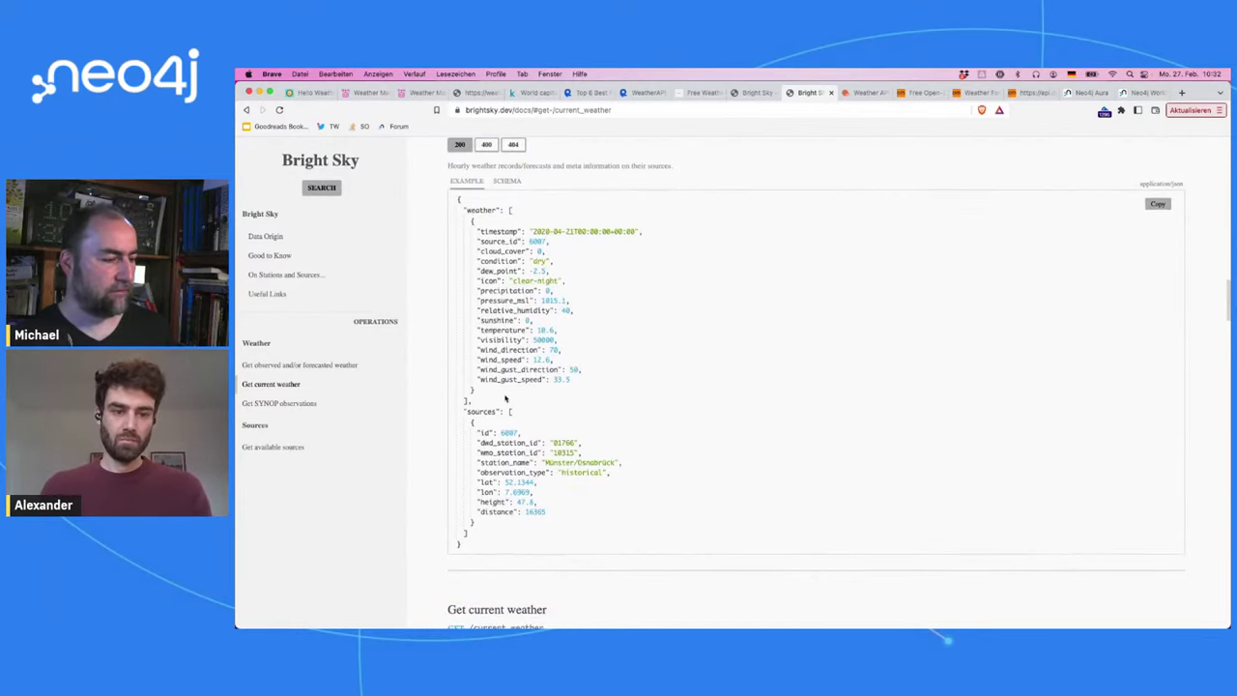
scroll(504, 399, "up", 2)
scroll(504, 399, "up", 1)
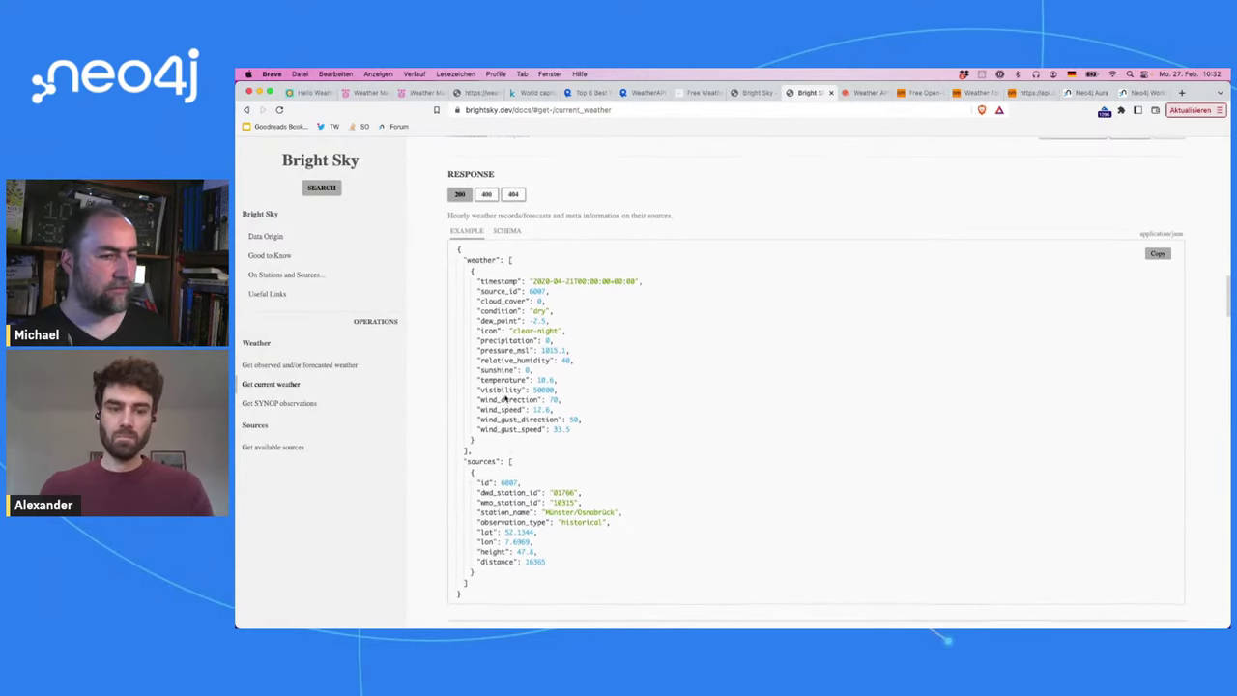
scroll(607, 210, "up", 5)
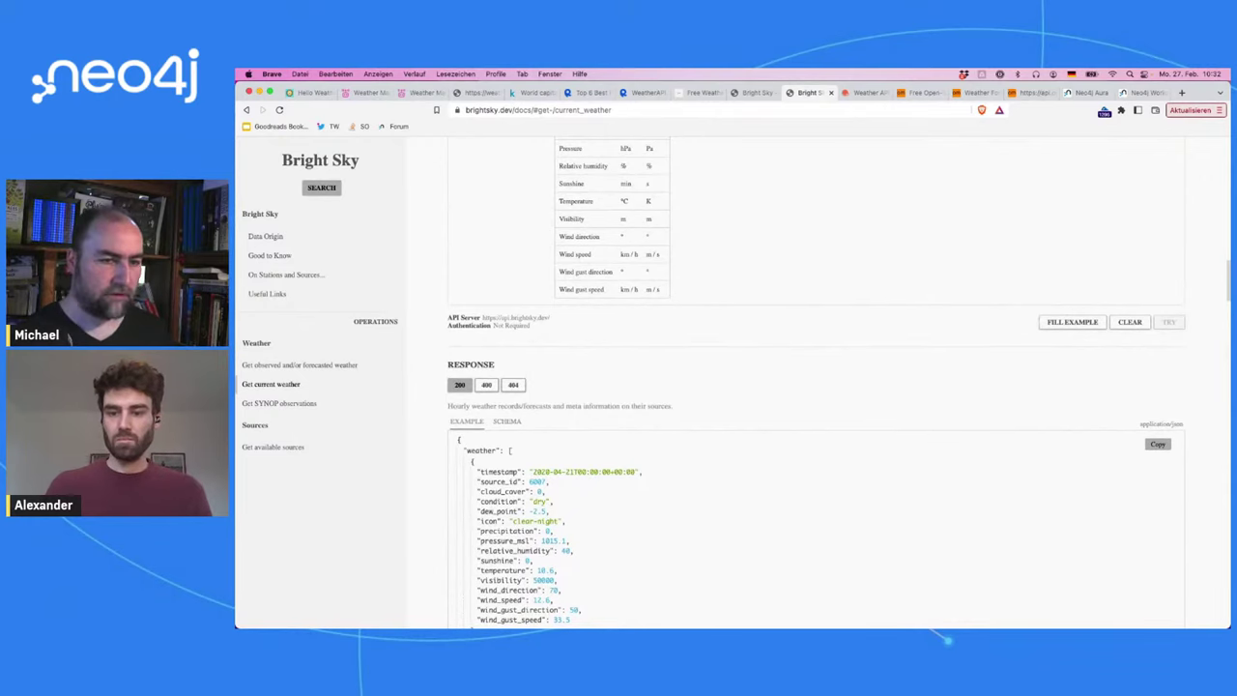
Step: Fill the /weather request with example values: date 2020-04-21, lat 51.58, lon 7.38
left_click(1074, 322)
scroll(899, 322, "up", 6)
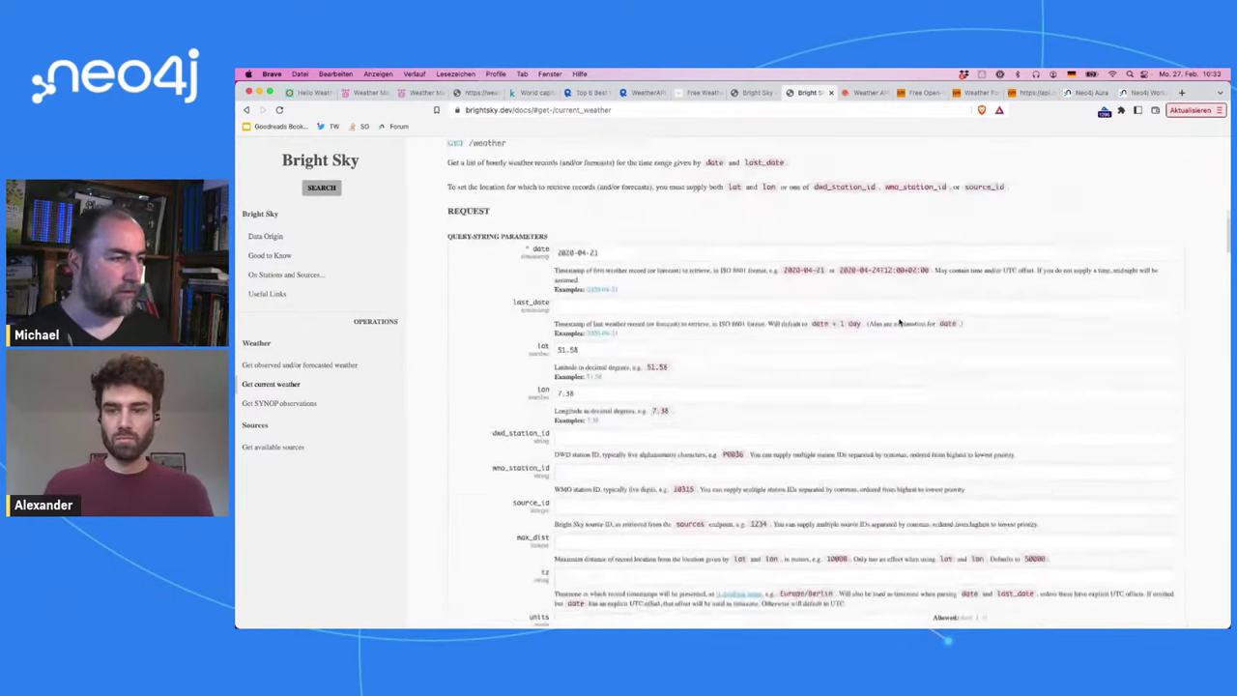
scroll(899, 323, "up", 2)
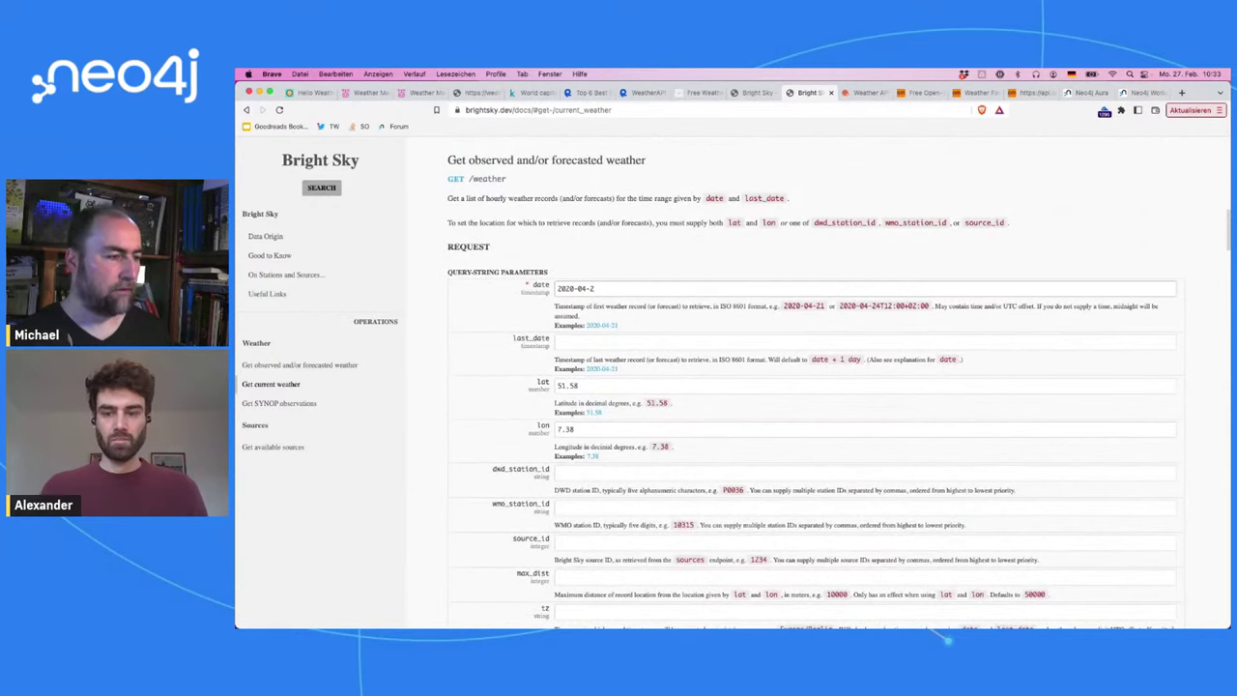
scroll(1016, 323, "down", 5)
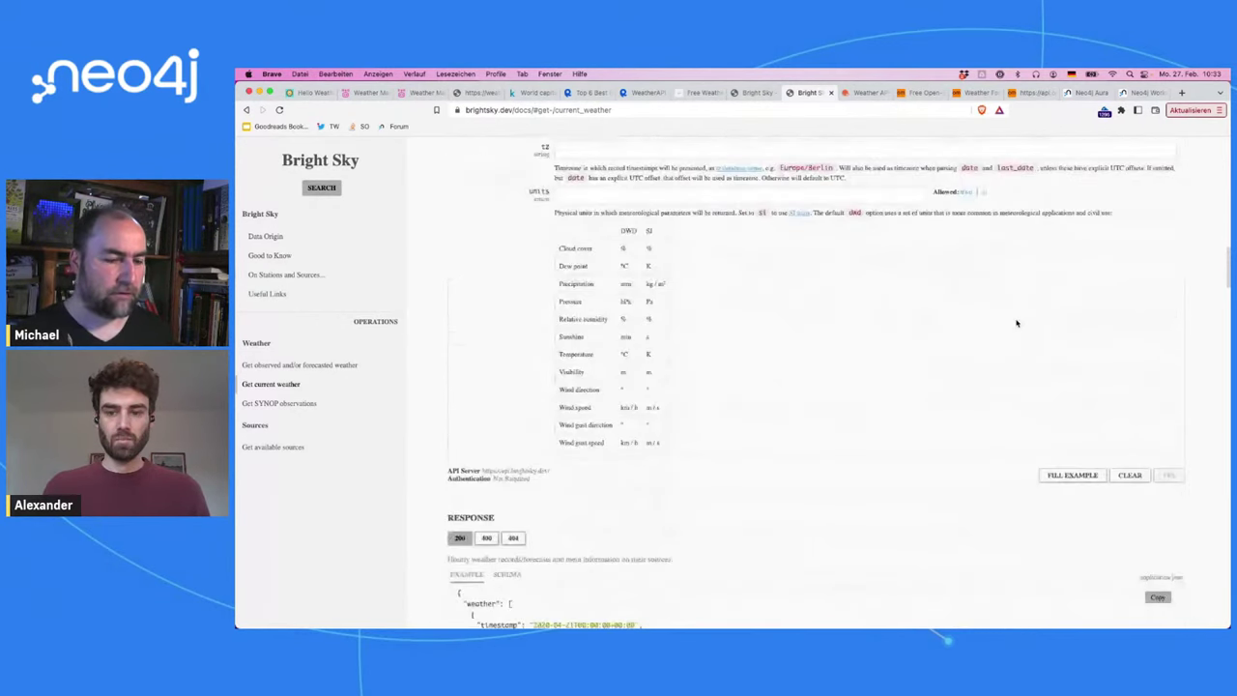
scroll(1025, 329, "up", 10)
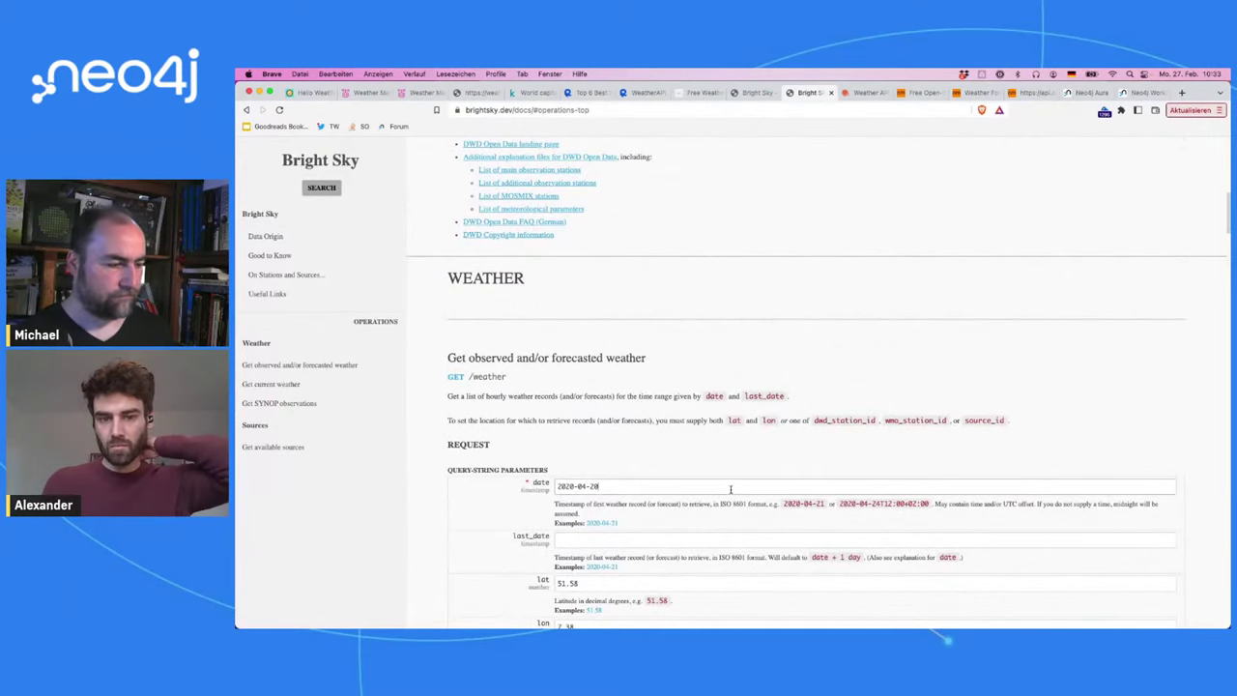
scroll(915, 480, "down", 10)
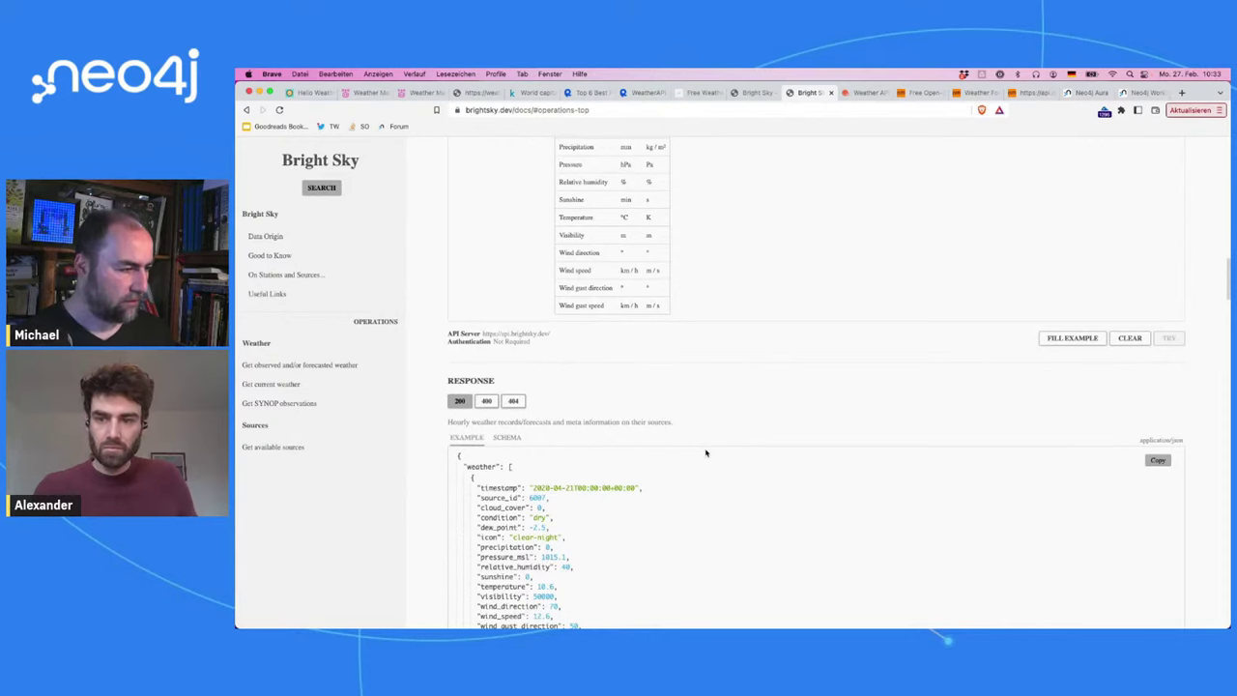
scroll(704, 450, "down", 2)
scroll(471, 369, "down", 10)
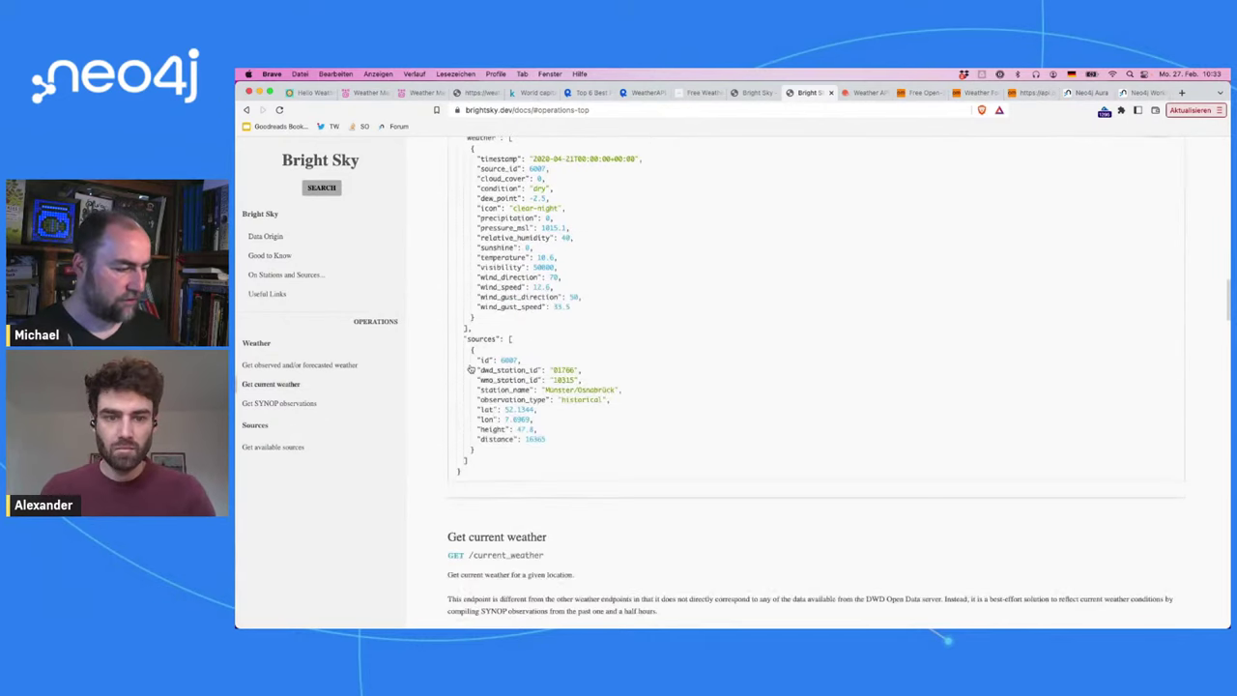
scroll(471, 367, "up", 15)
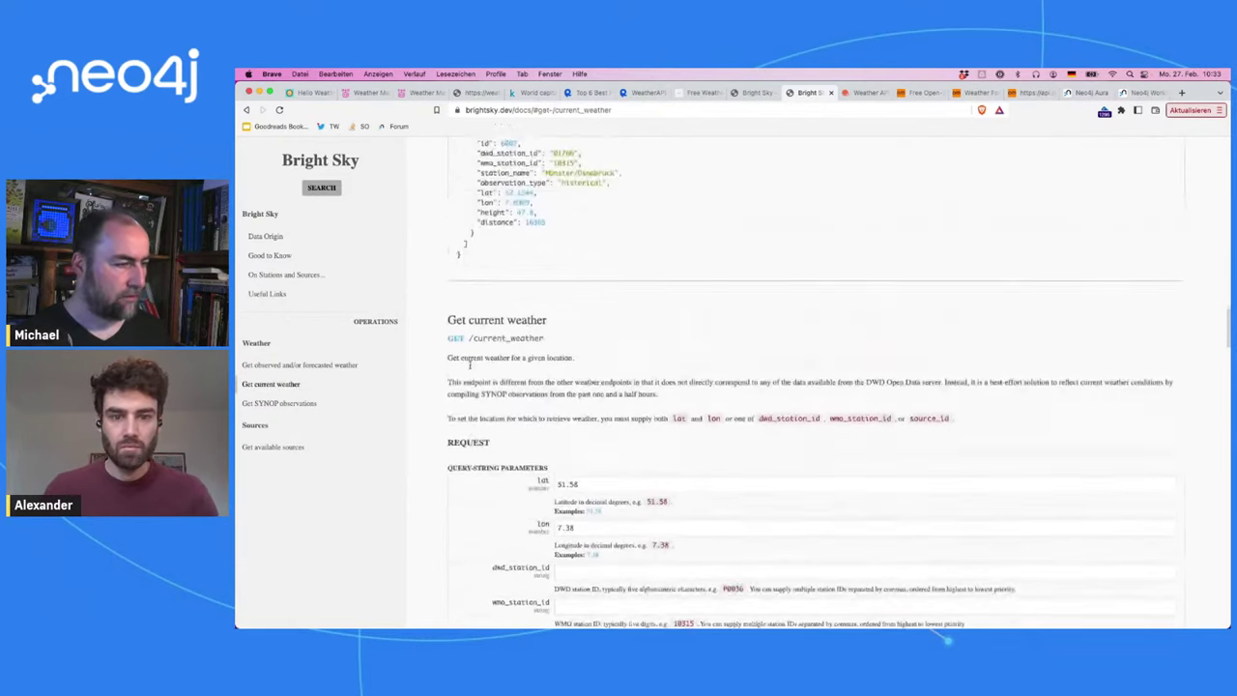
scroll(471, 367, "up", 5)
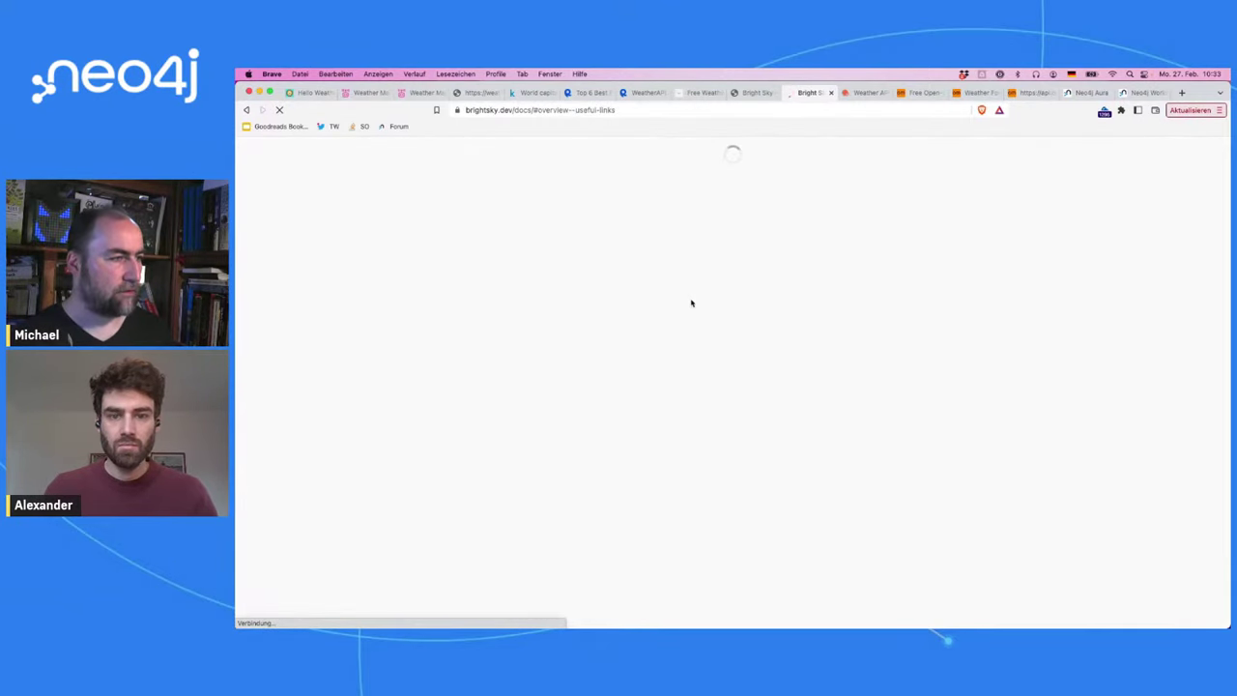
Step: Send the example weather request and compare its success, schema, 400 and 404 responses
scroll(691, 303, "down", 5)
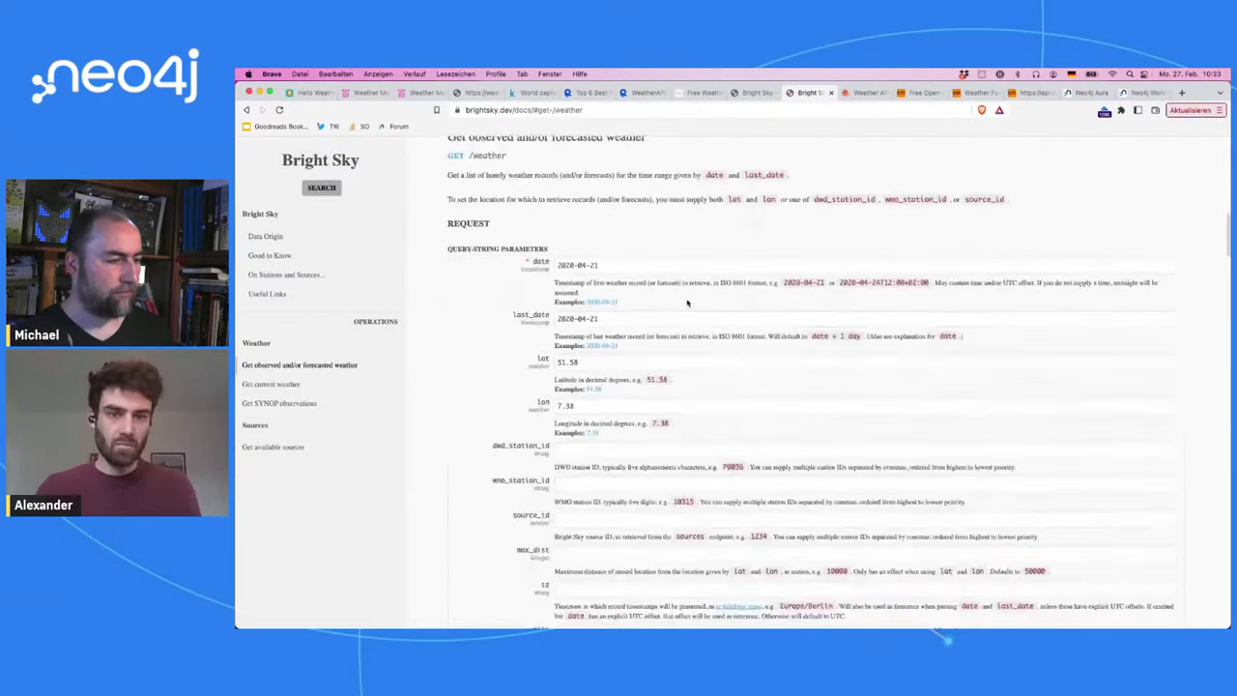
left_click(655, 319)
key("super+a")
scroll(906, 354, "down", 10)
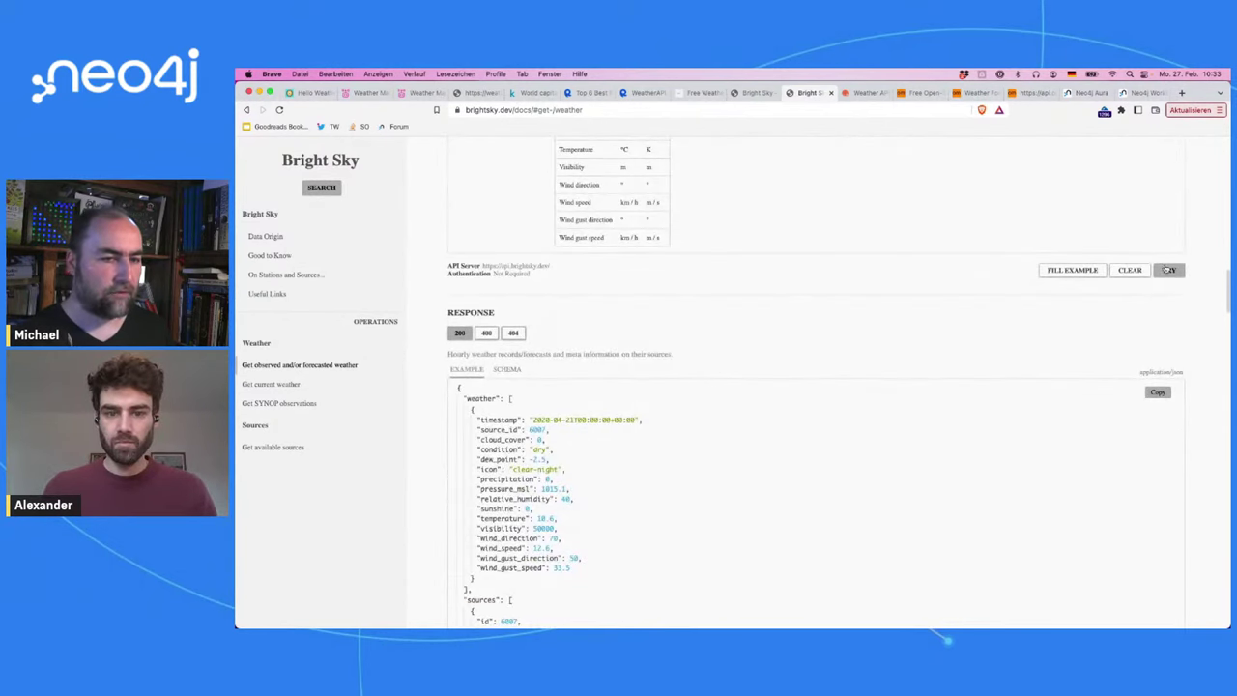
left_click(1169, 271)
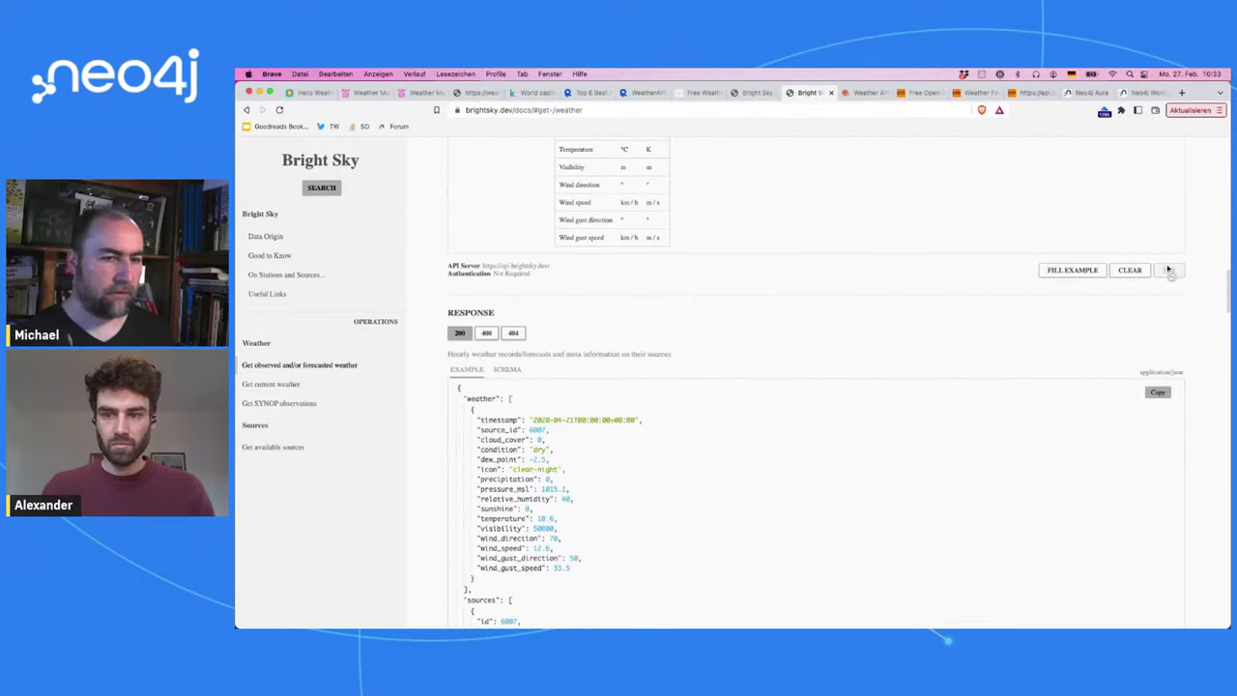
scroll(1121, 333, "down", 2)
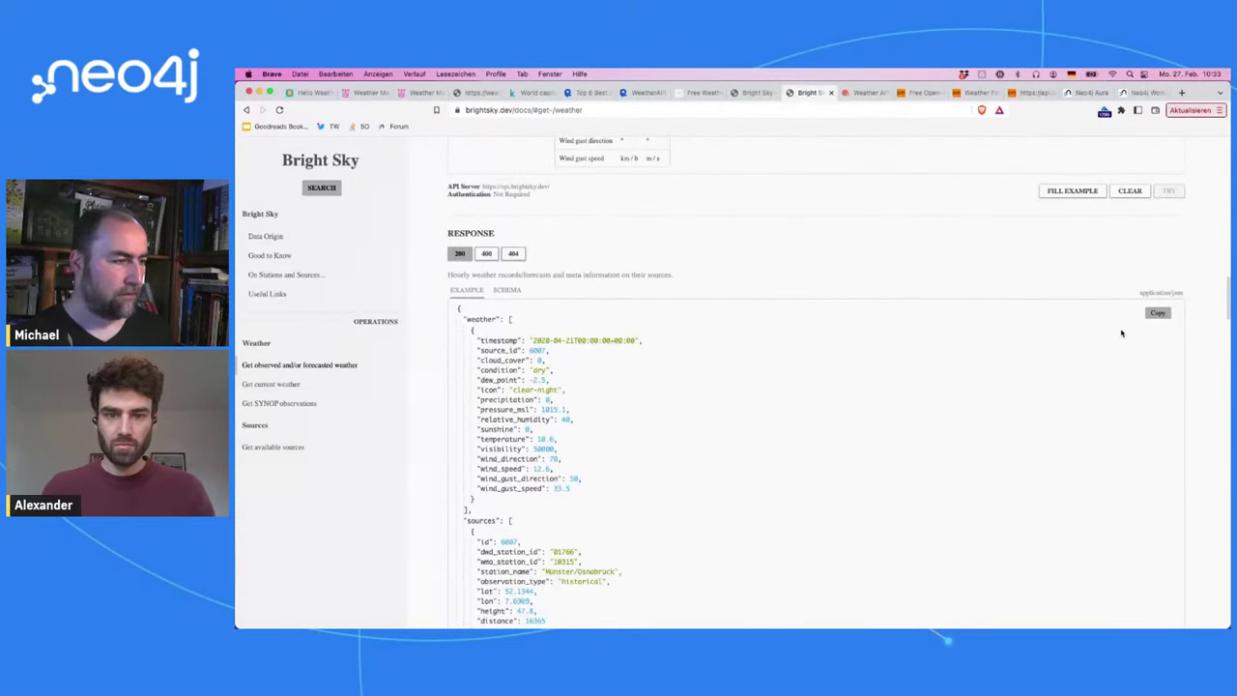
left_click(515, 295)
left_click(455, 294)
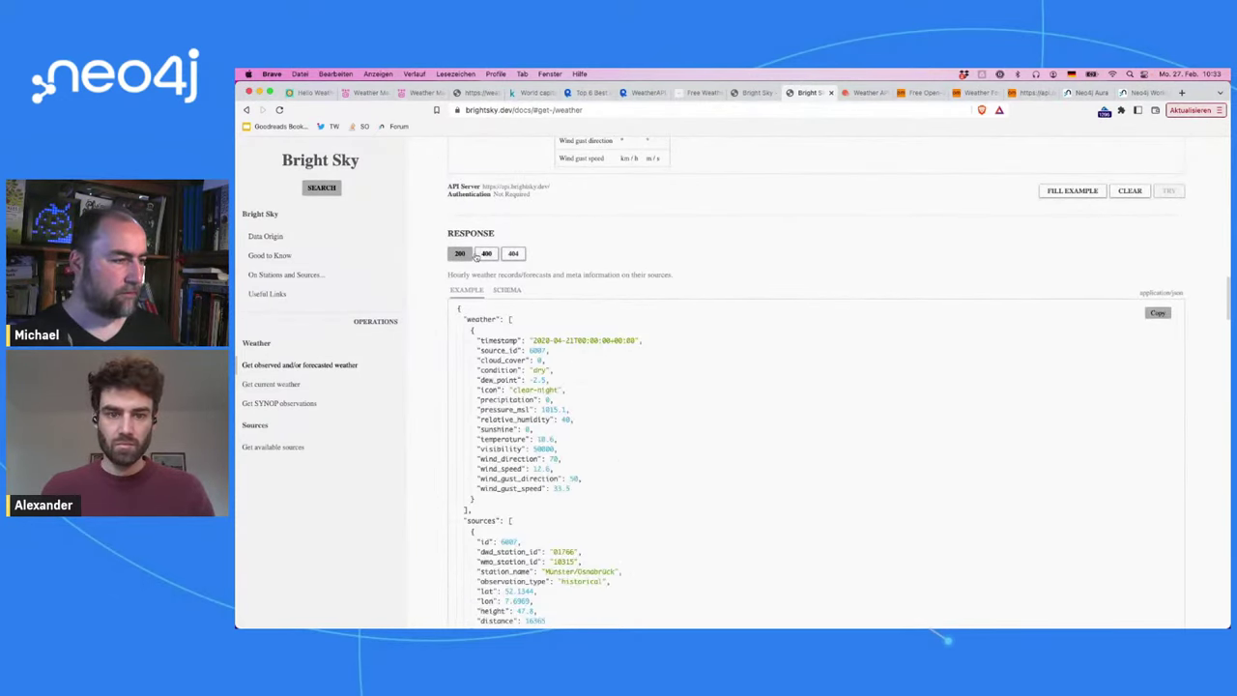
left_click(486, 255)
left_click(515, 255)
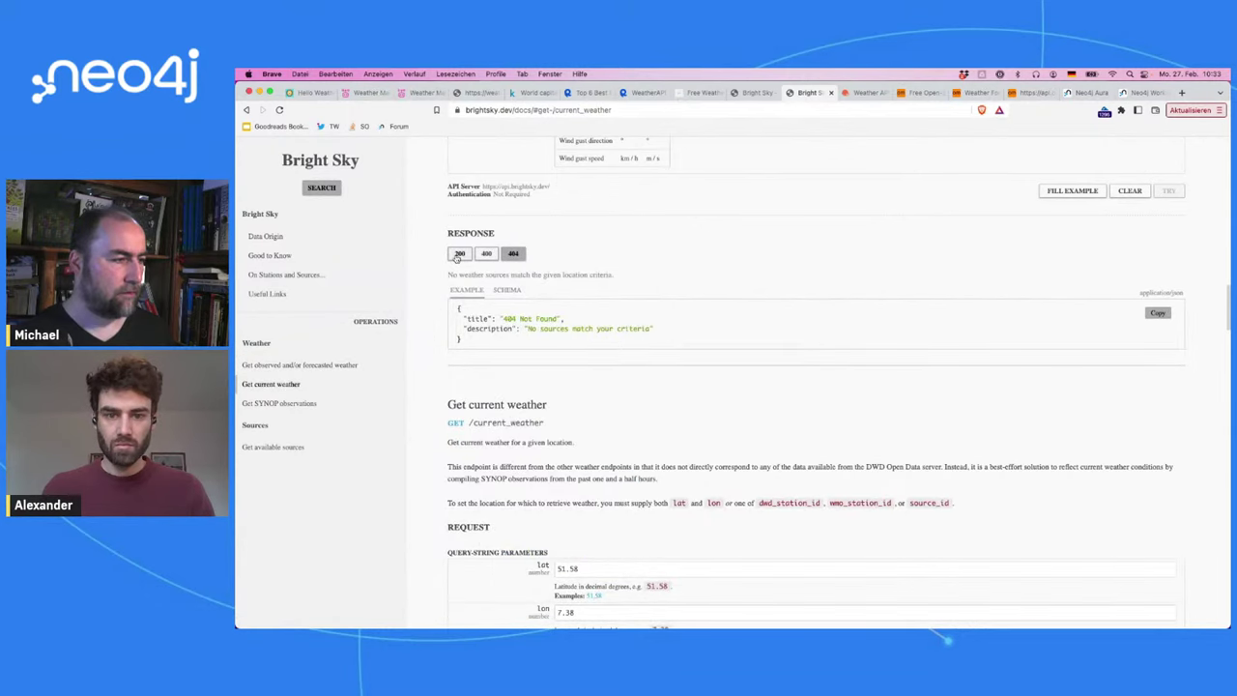
left_click(458, 254)
Step: Return to the Bright Sky API docs from the home page and reload them
scroll(641, 254, "down", 10)
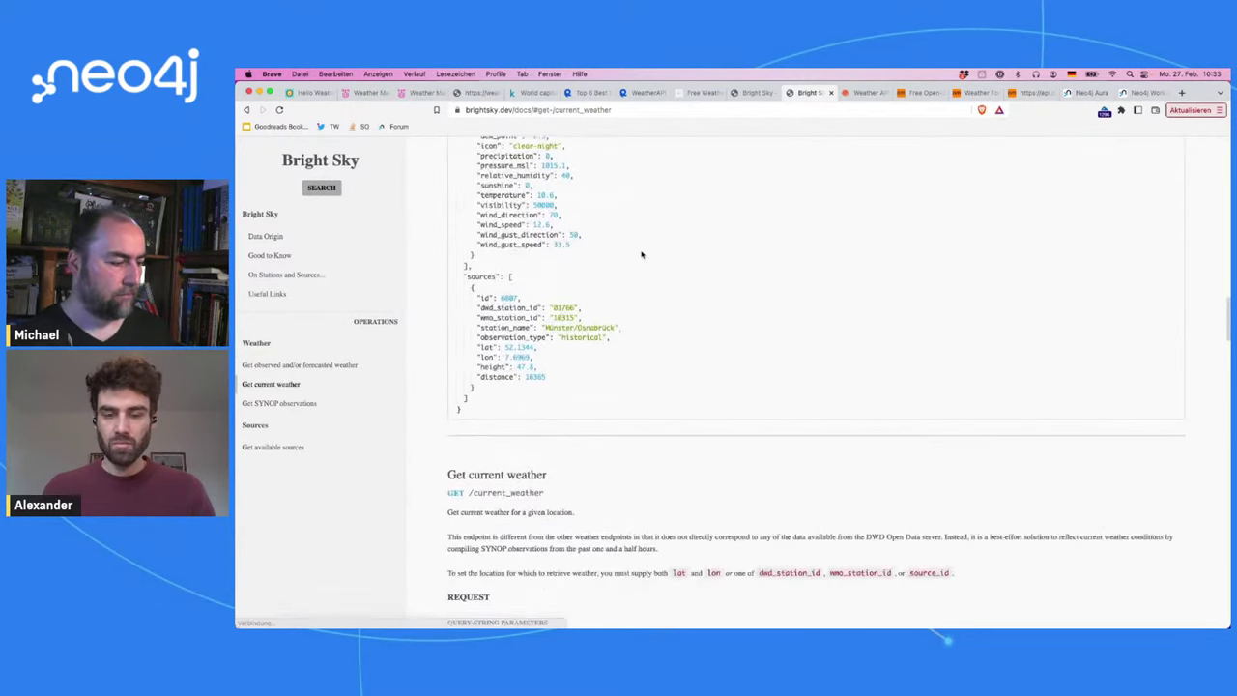
scroll(641, 254, "down", 5)
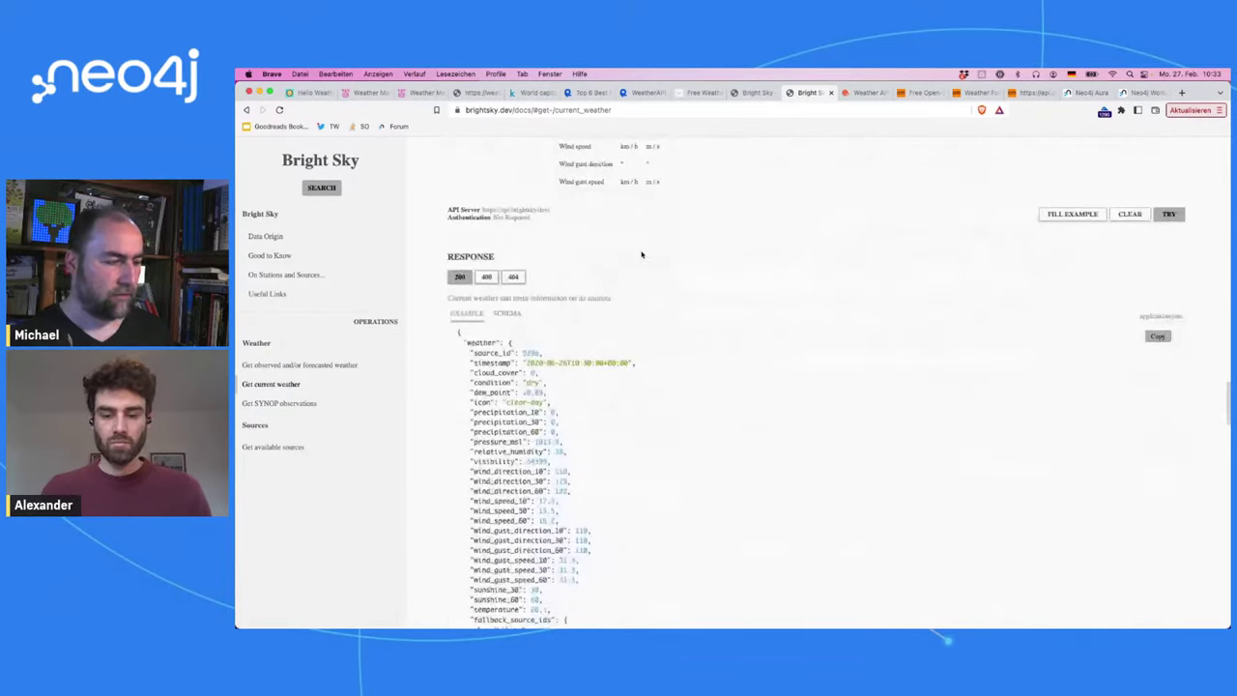
scroll(641, 254, "up", 15)
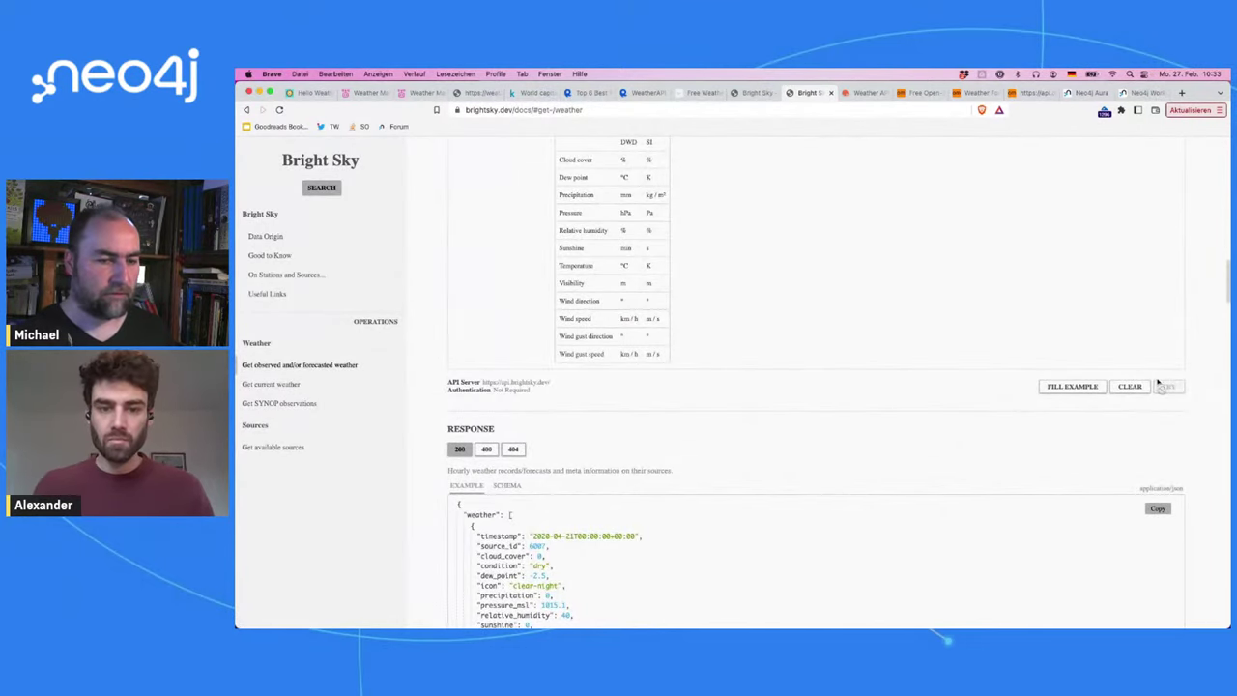
scroll(932, 273, "up", 10)
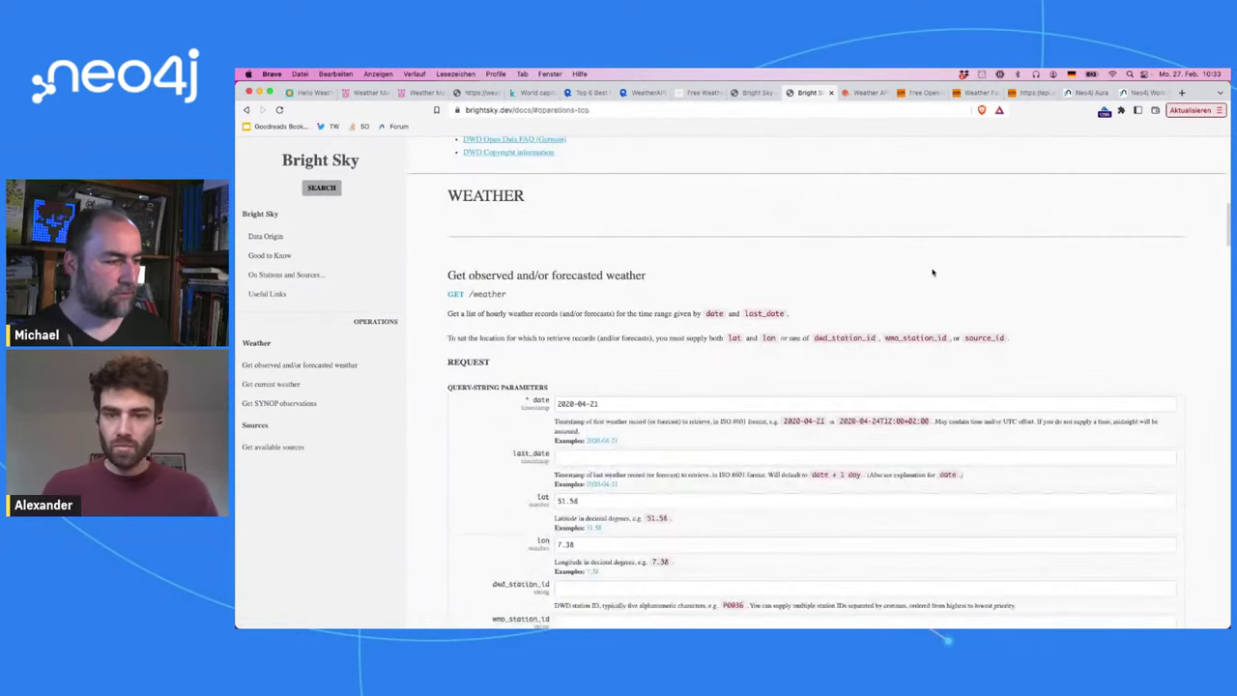
scroll(933, 272, "up", 1)
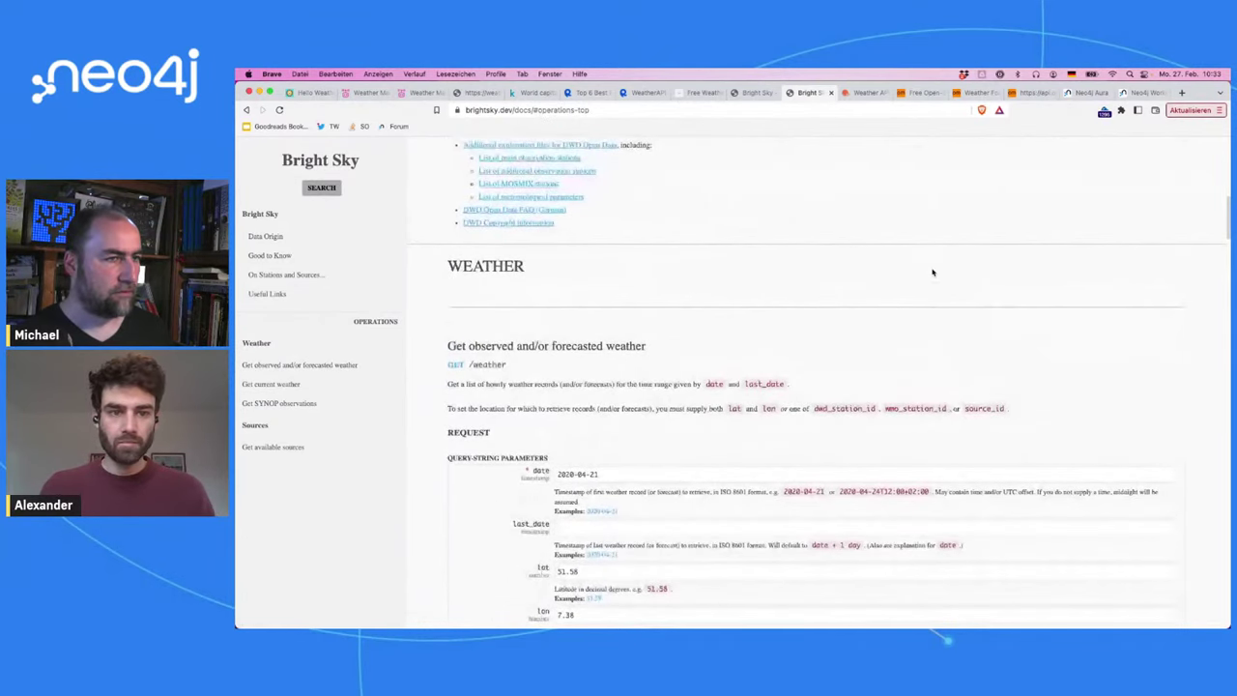
left_click(747, 92)
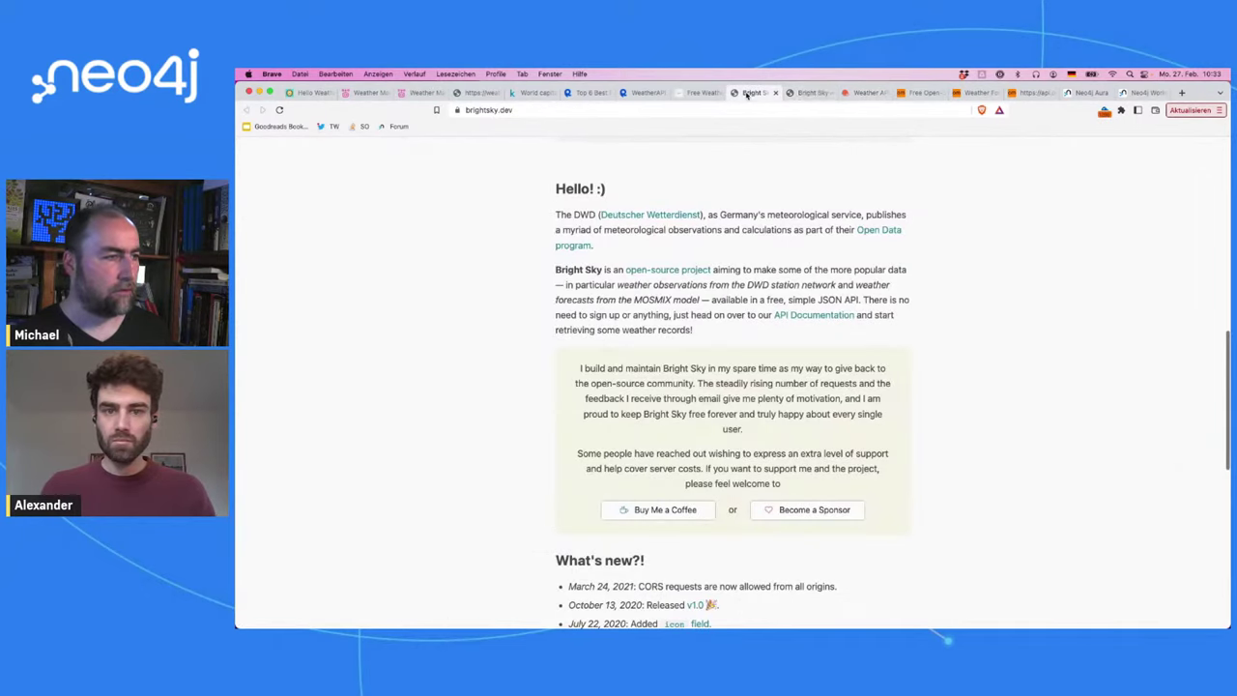
left_click(810, 93)
scroll(933, 293, "down", 5)
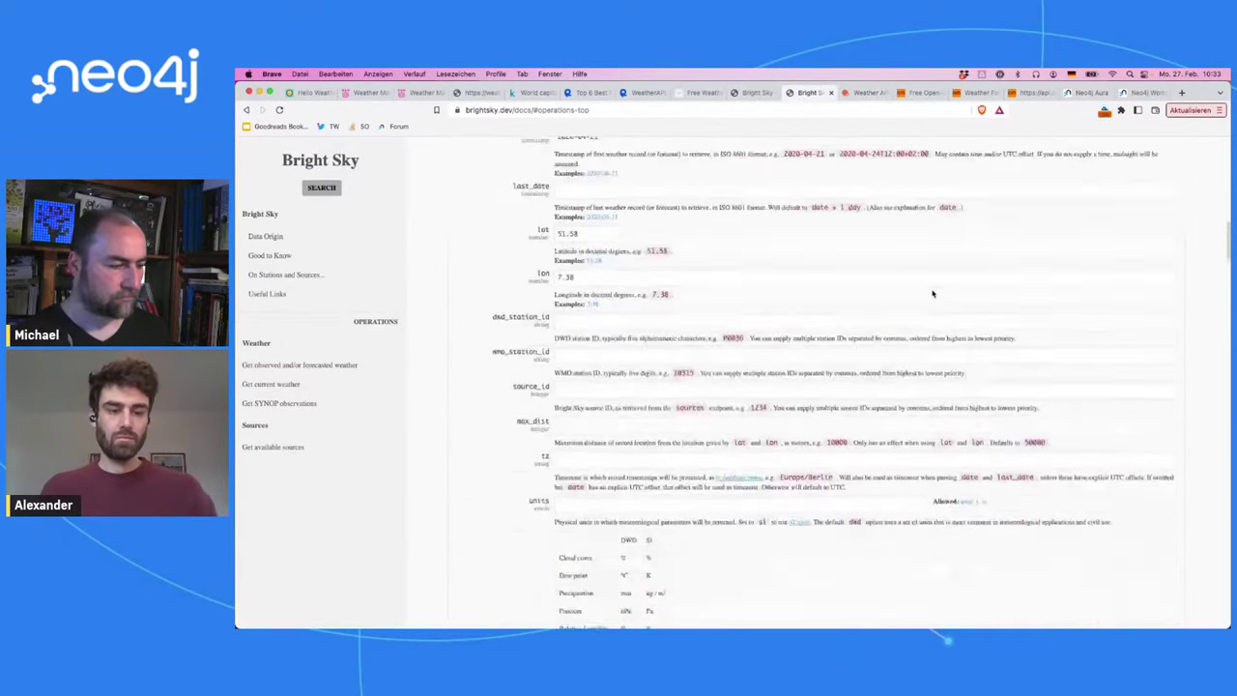
scroll(933, 292, "down", 10)
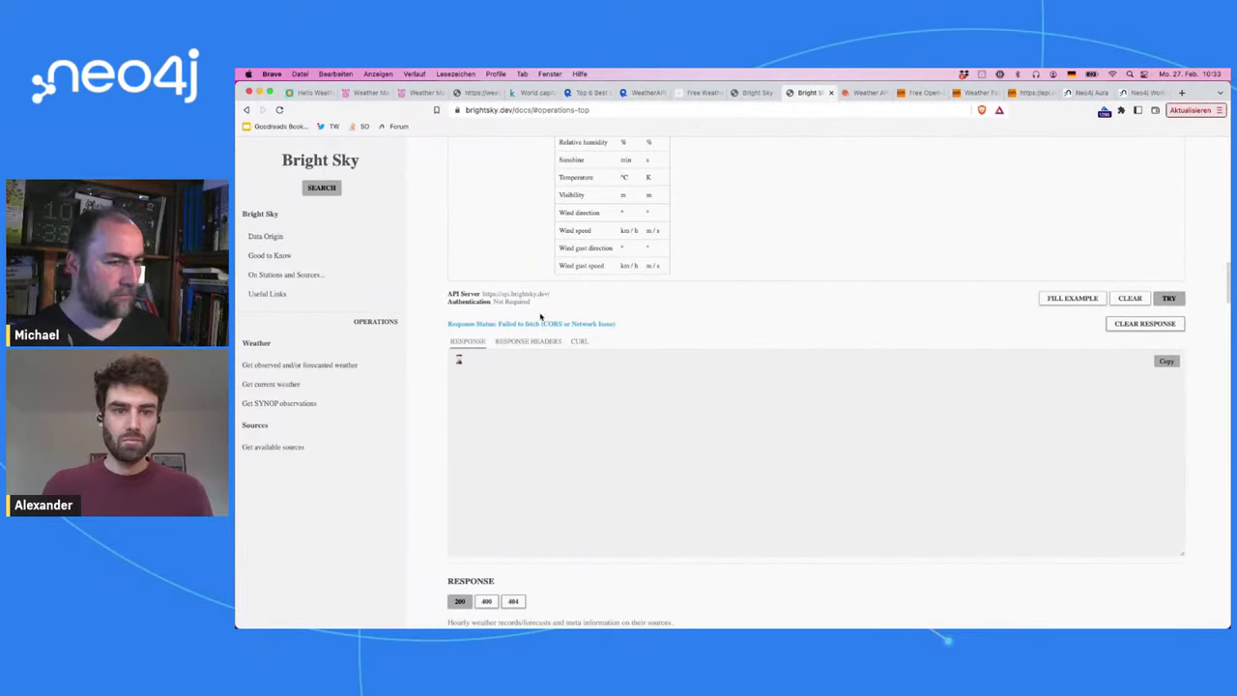
key("super+r")
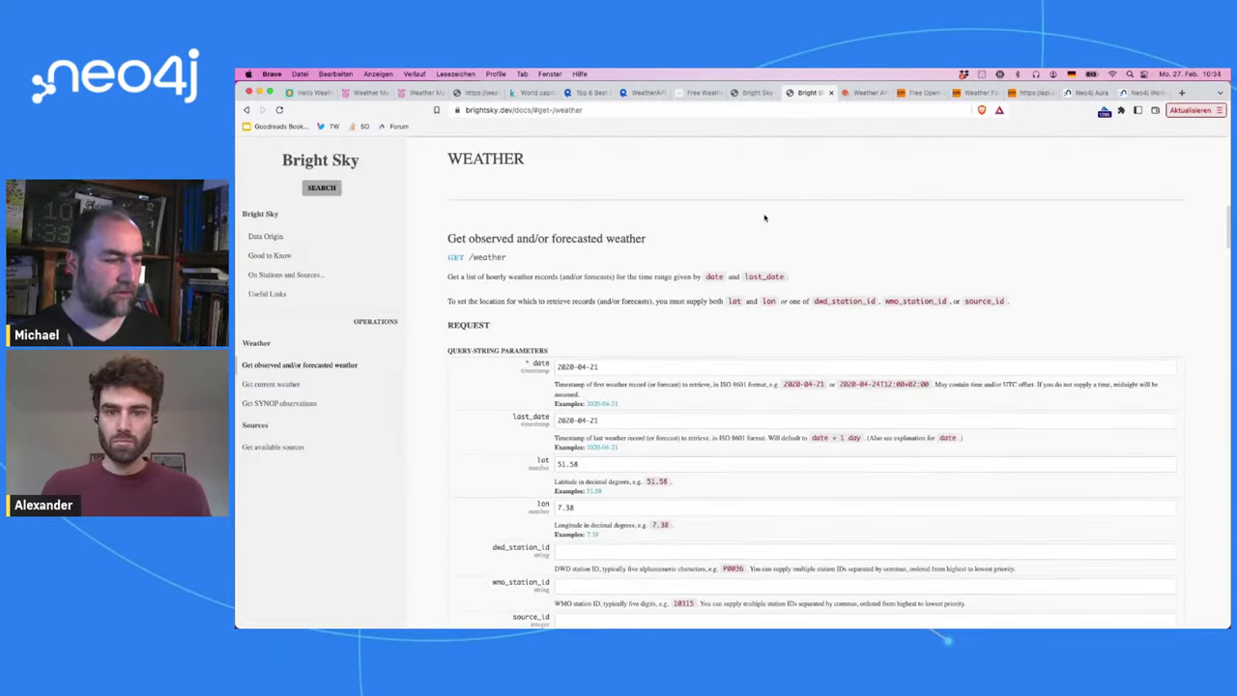
scroll(764, 216, "down", 5)
scroll(765, 216, "up", 3)
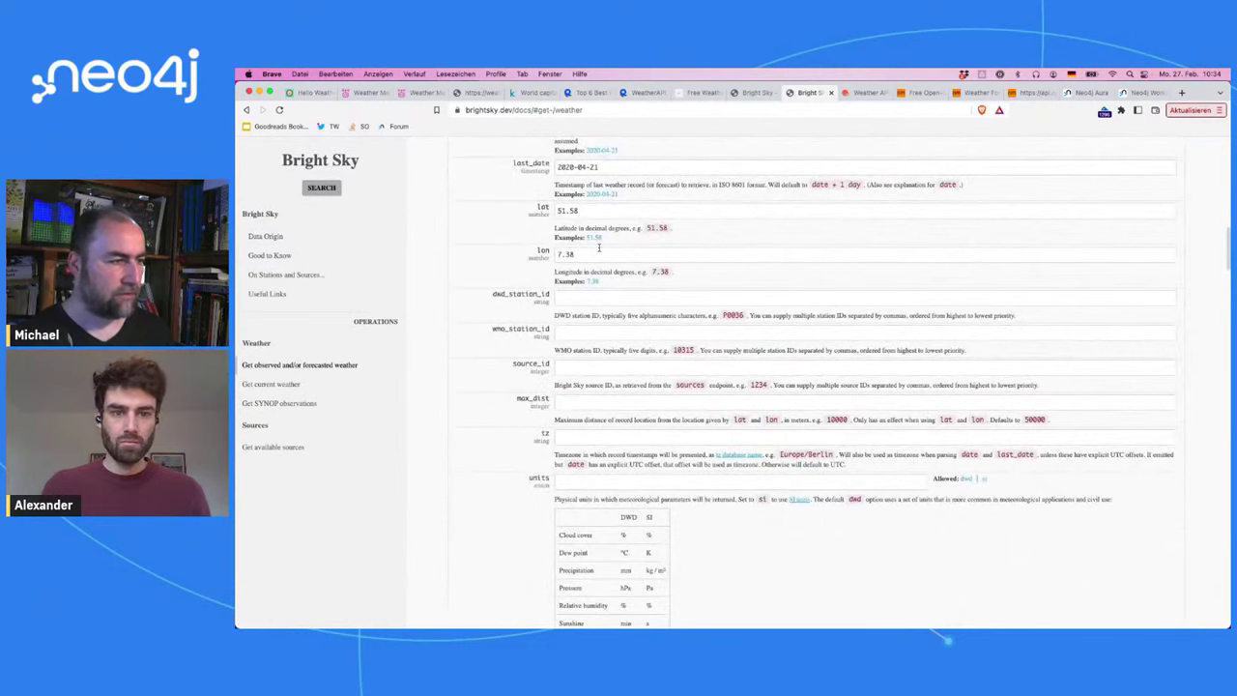
scroll(600, 254, "up", 1)
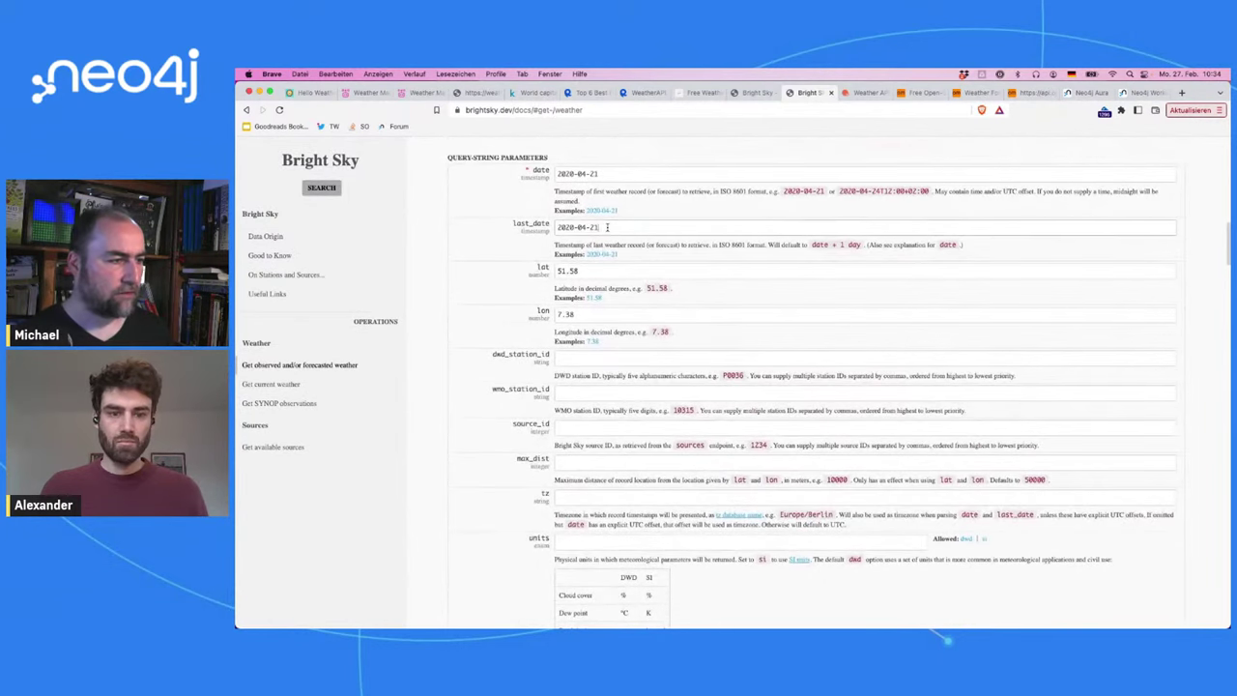
Step: Resend the weather request with last_date 2020-04-21
triple_click(607, 227)
scroll(1065, 320, "down", 7)
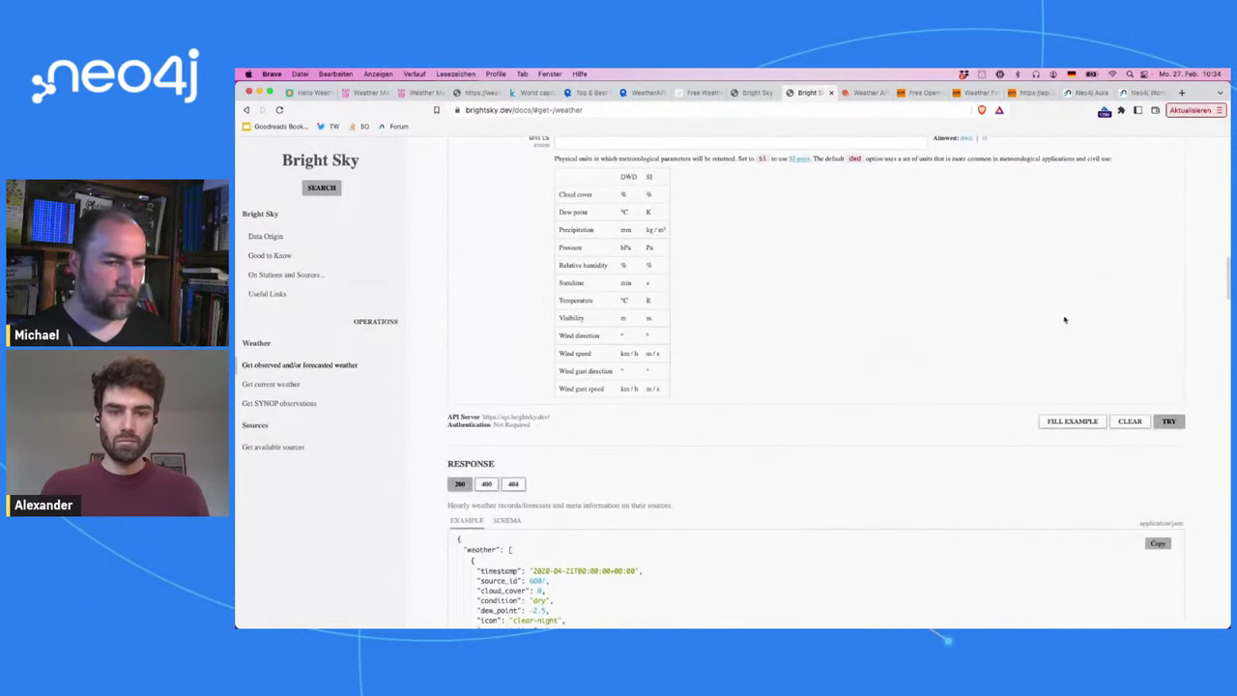
left_click(1167, 420)
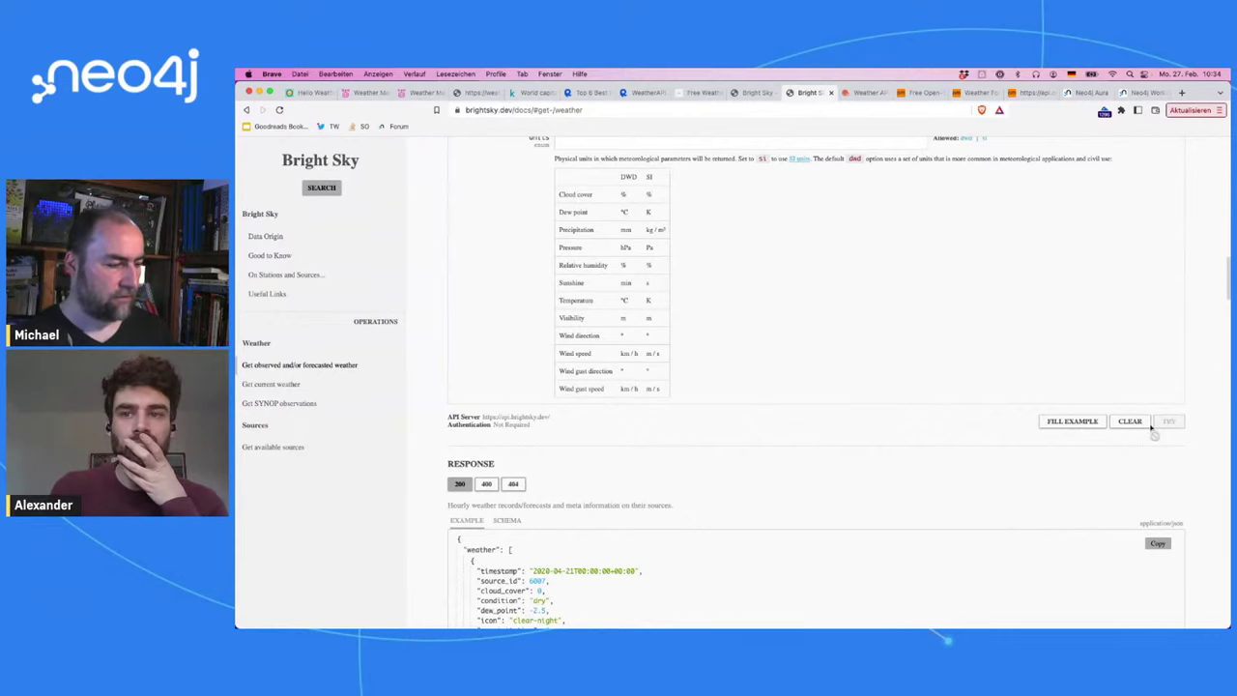
scroll(857, 524, "up", 1)
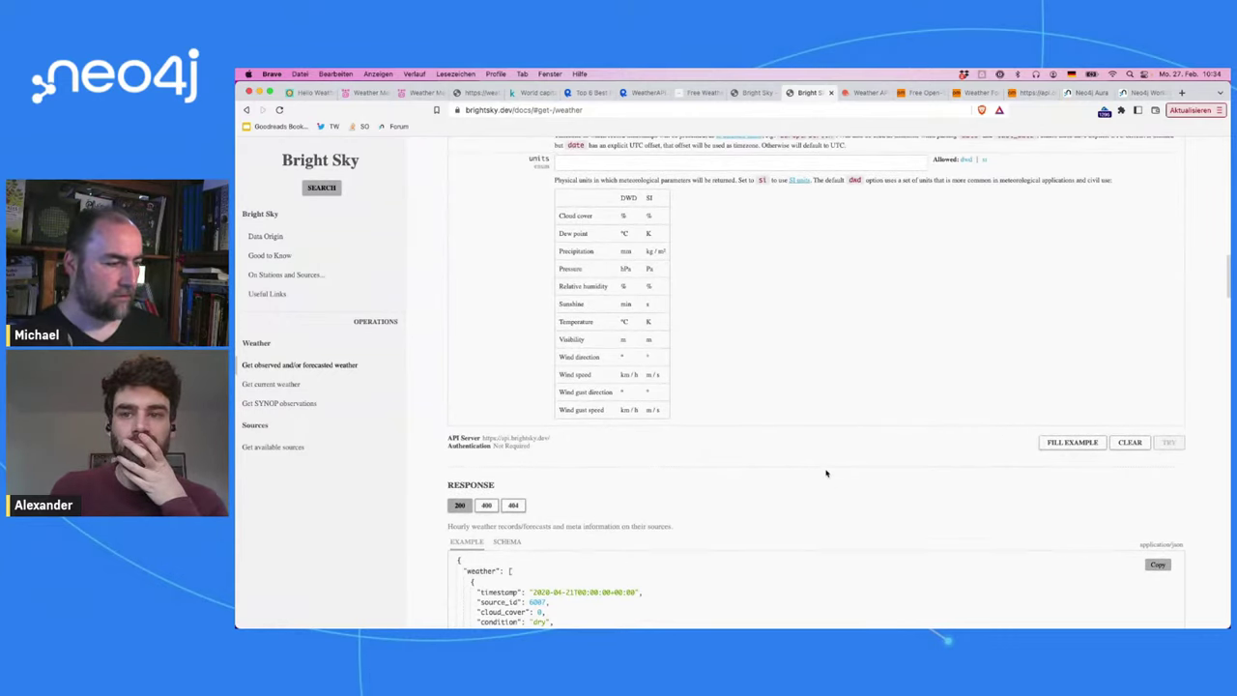
scroll(826, 473, "up", 3)
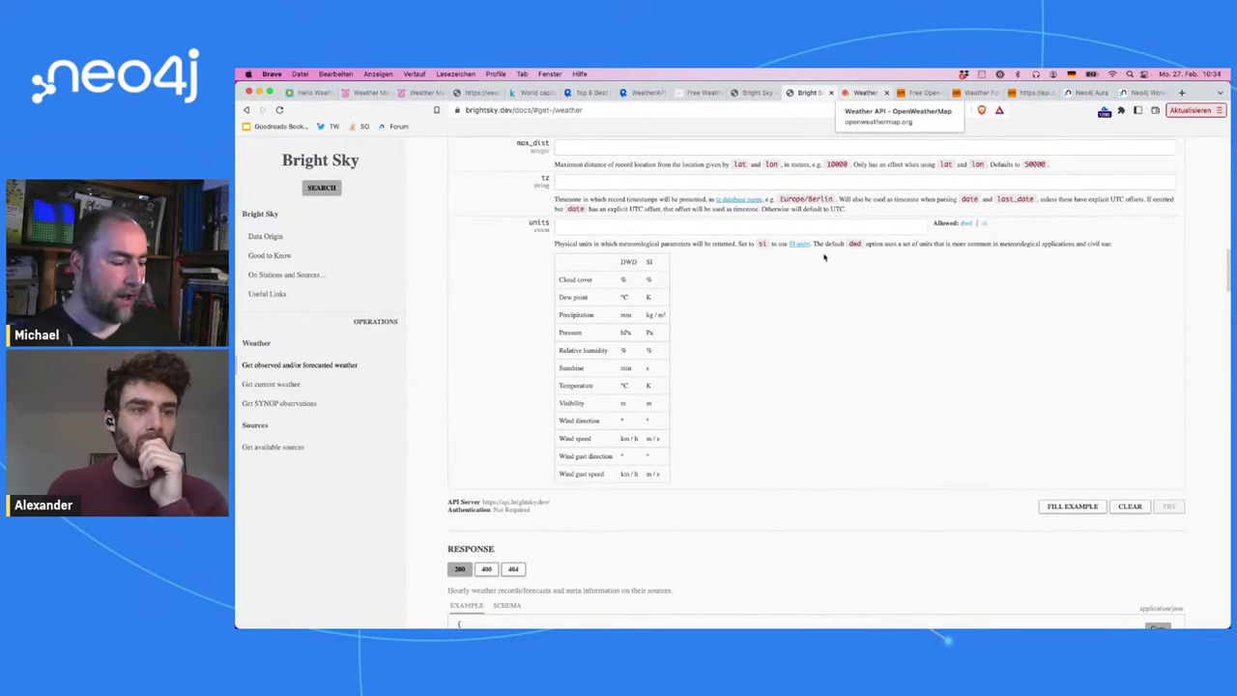
scroll(802, 478, "down", 8)
scroll(942, 345, "up", 12)
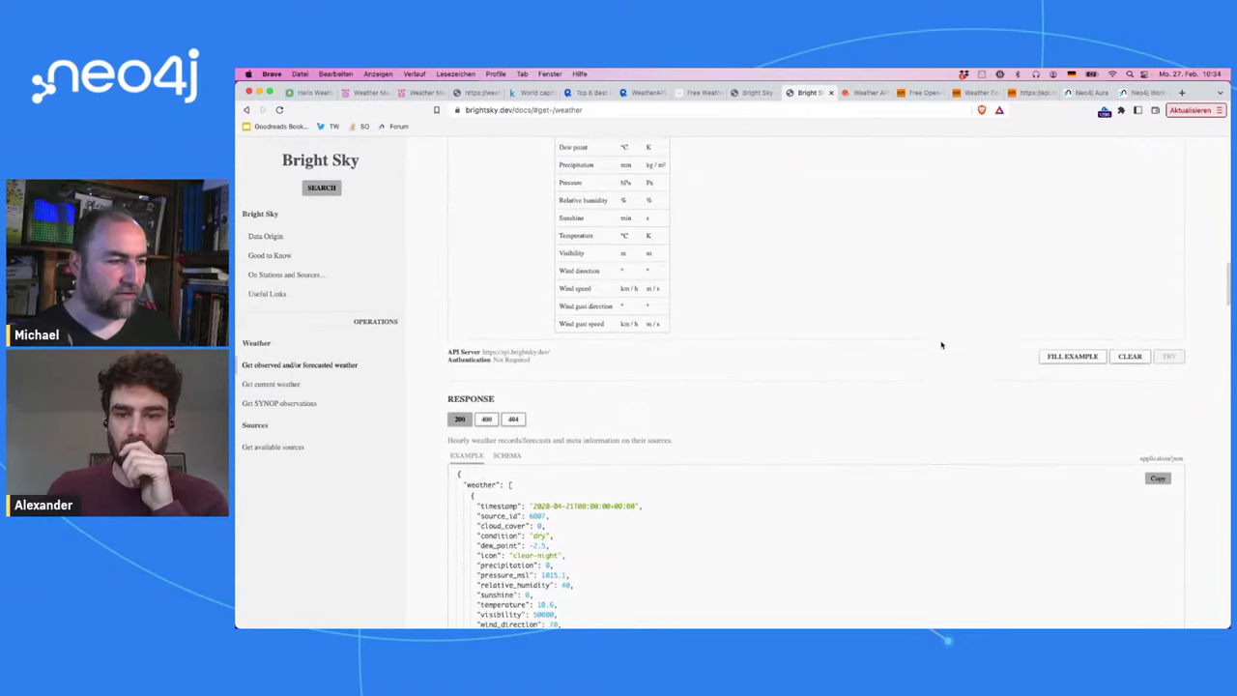
scroll(941, 345, "up", 15)
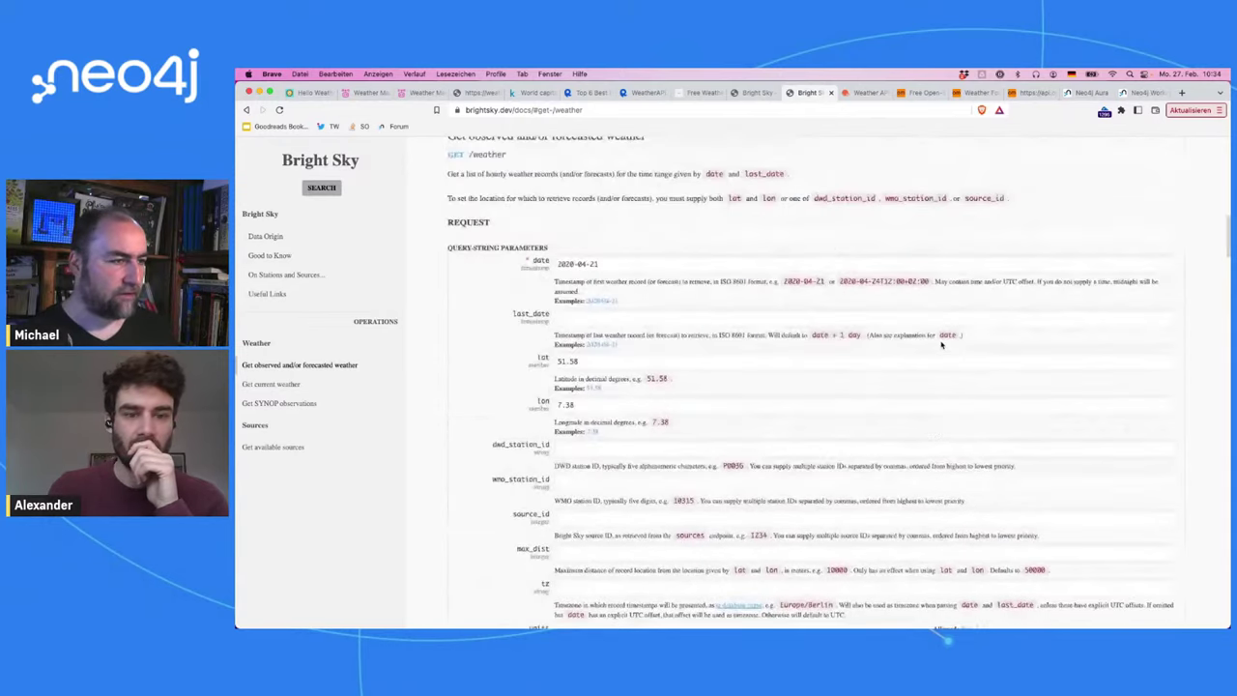
scroll(942, 345, "down", 14)
scroll(942, 345, "down", 5)
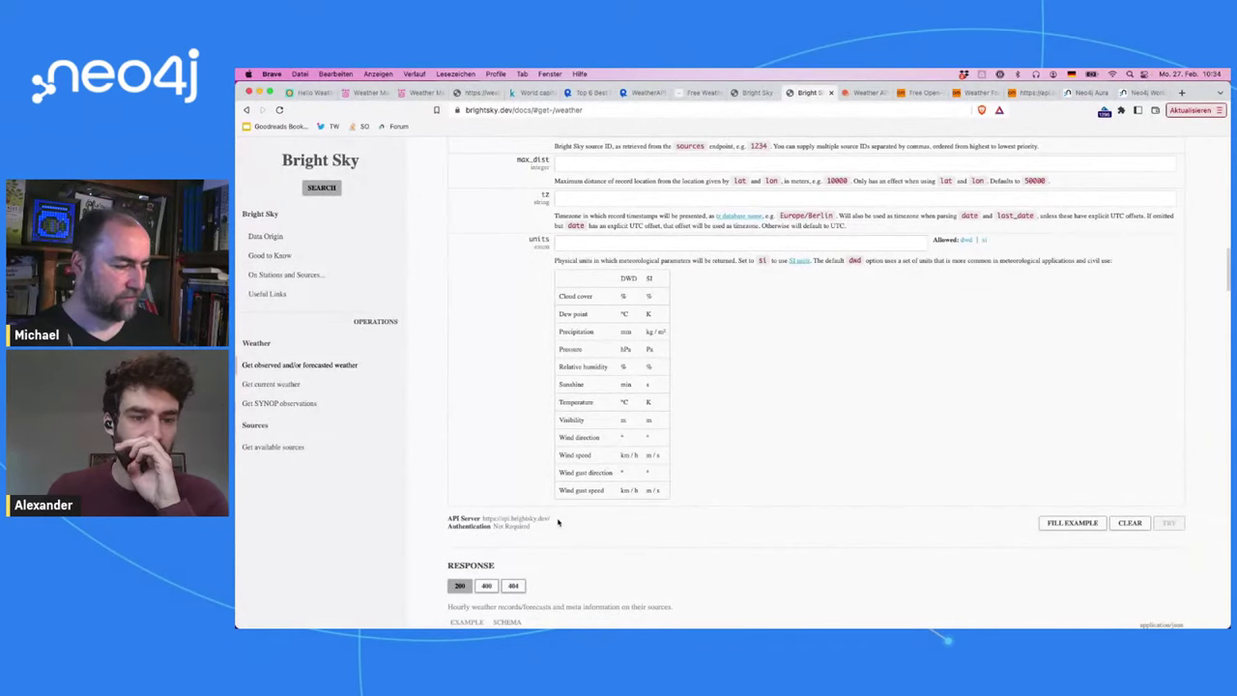
left_click_drag(558, 523, 479, 519)
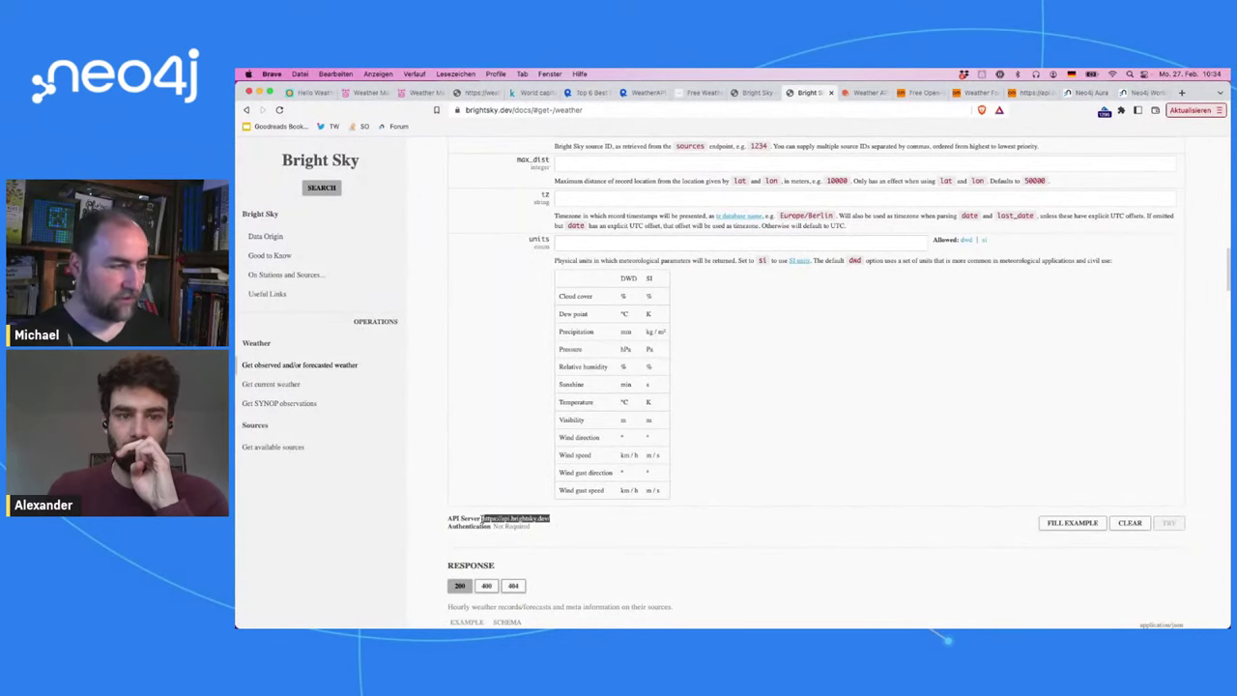
key("super+c")
key("super+t")
key("super+v")
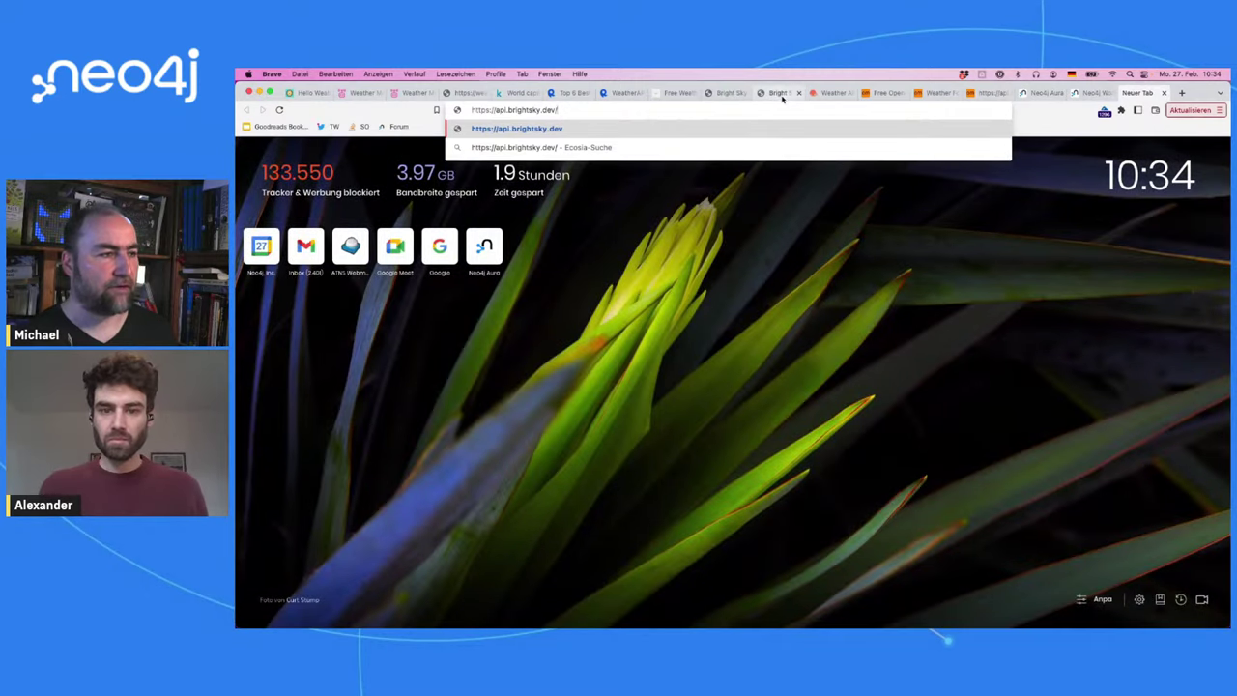
left_click(778, 92)
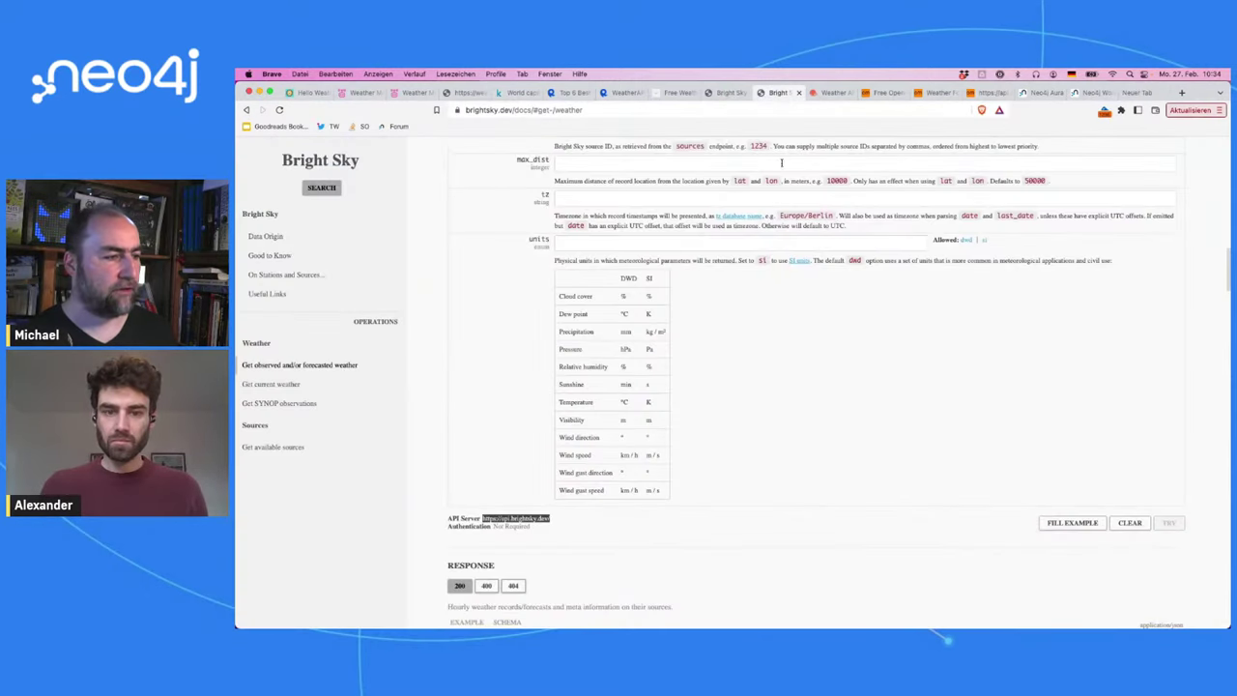
scroll(817, 409, "up", 5)
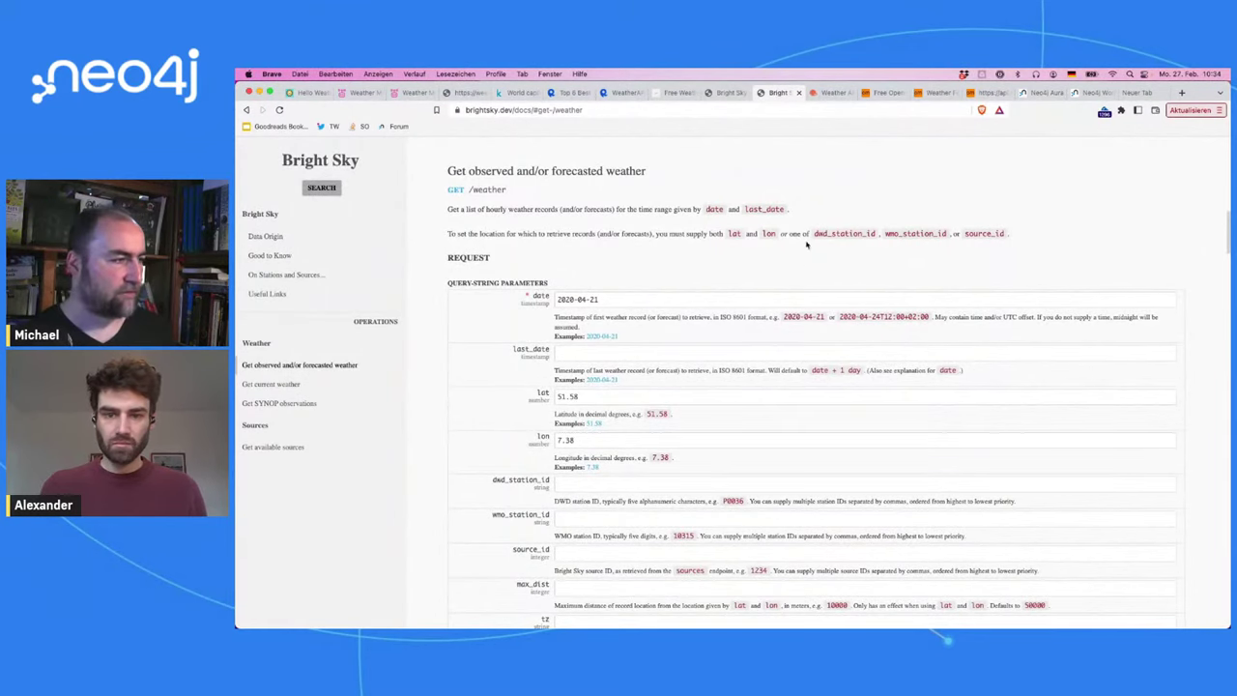
left_click(1139, 92)
type("https://api.brightsky.dev/weather")
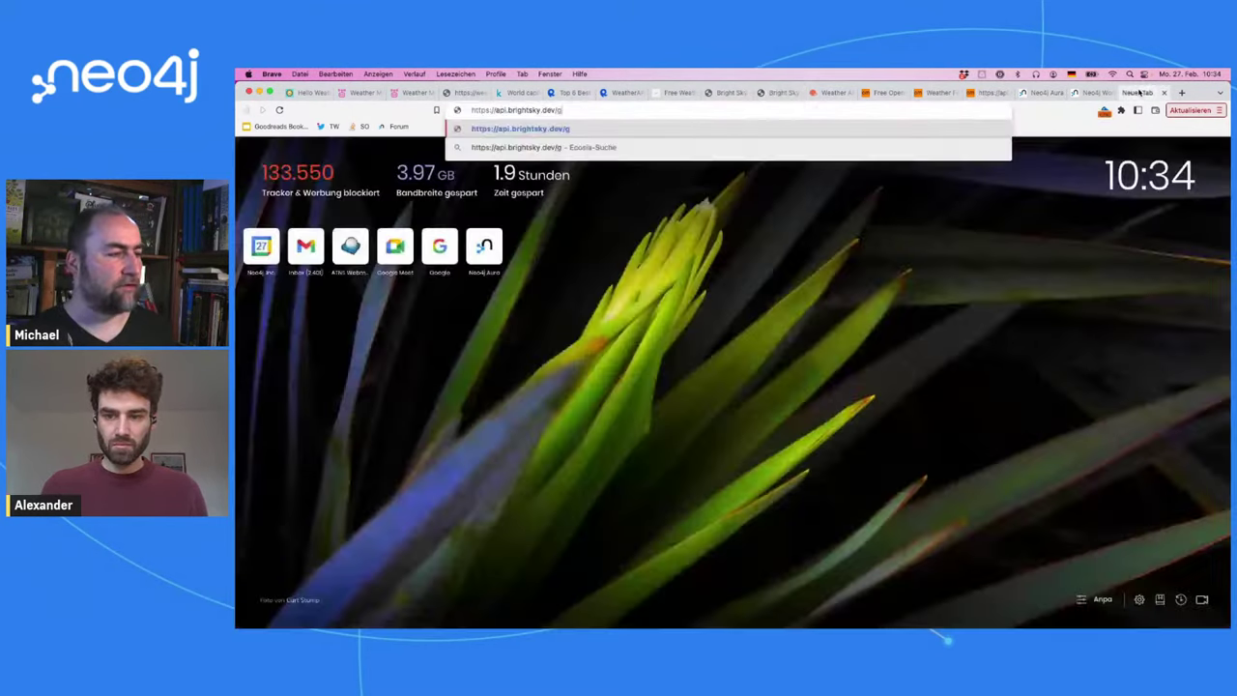
type("?date=")
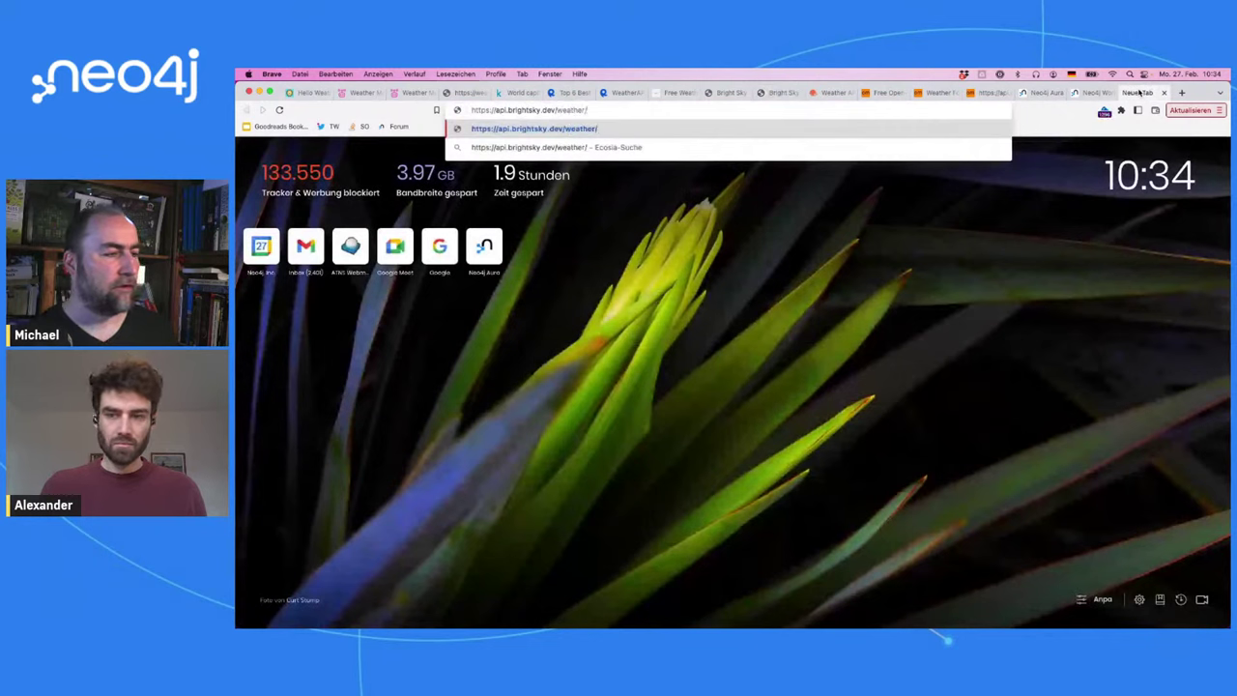
type("202")
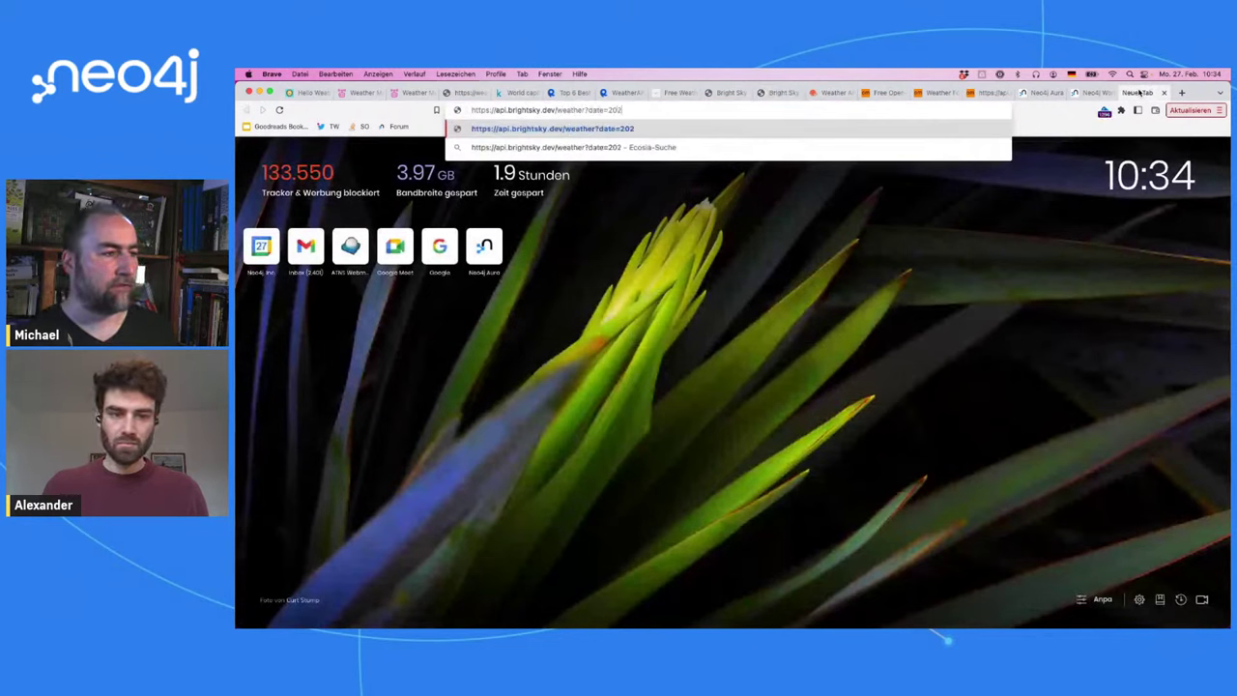
type("2-0")
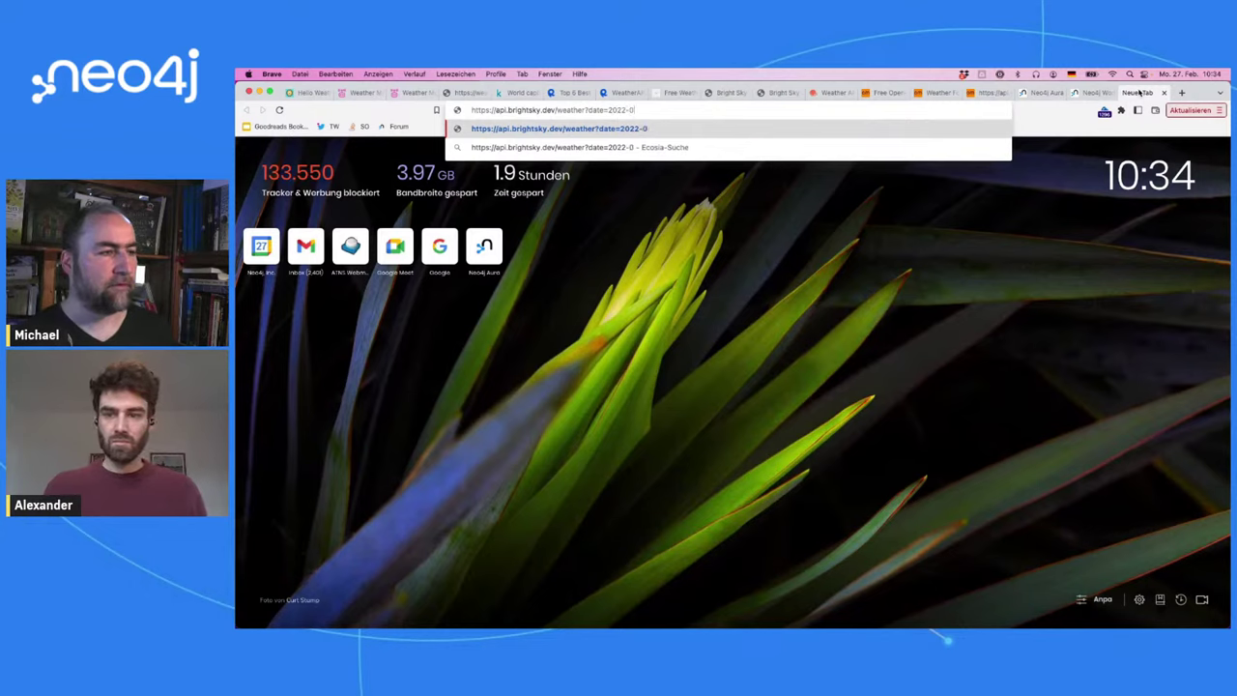
type("2-26")
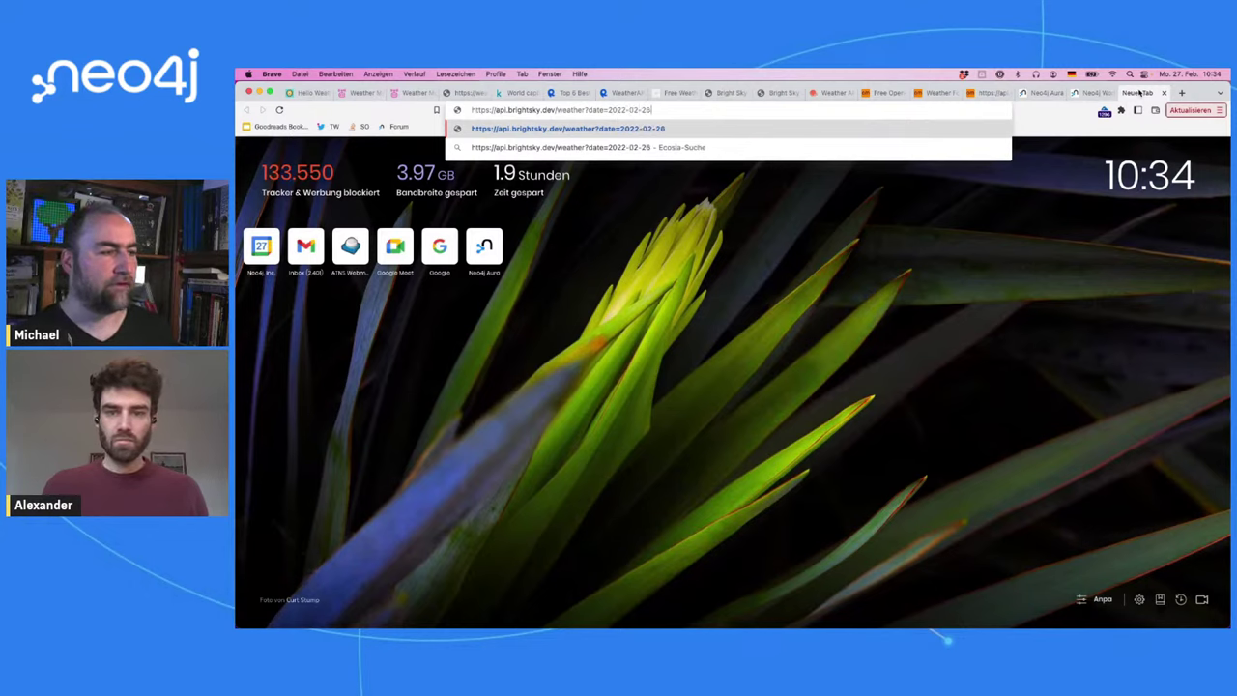
type("&lat=")
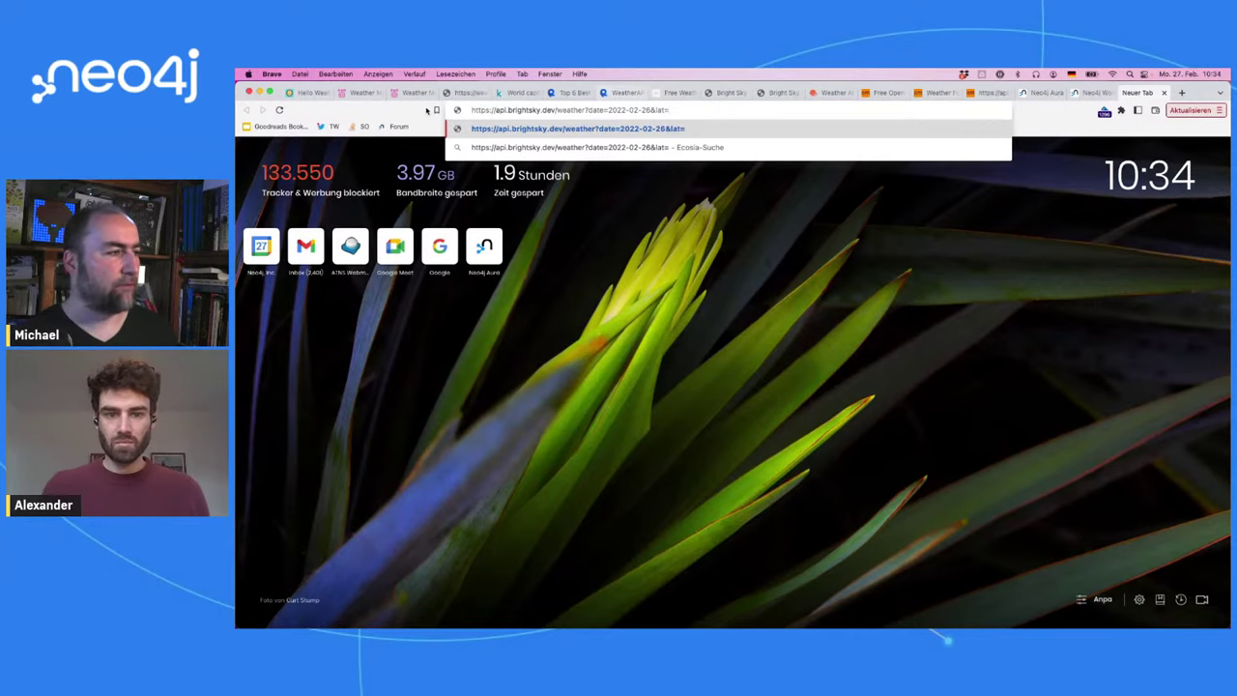
Step: Return c.latitude and c.longitude for Berlin and copy the latitude 52.516666666666666
left_click(1079, 91)
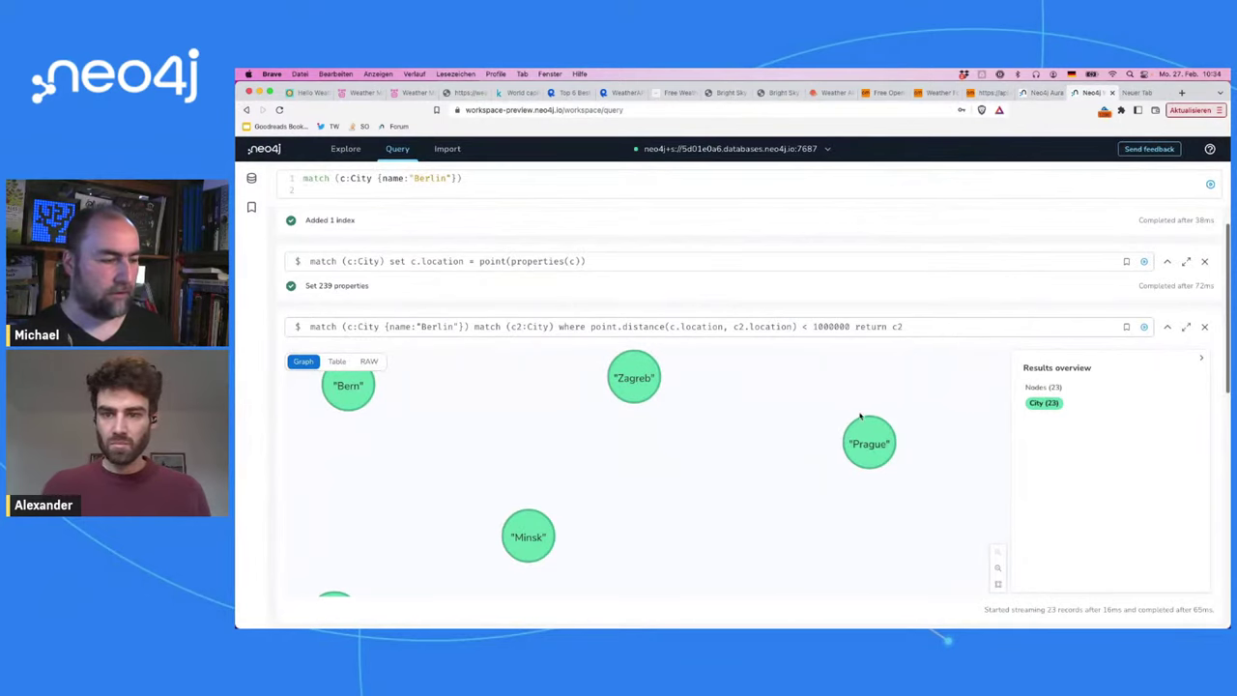
scroll(571, 273, "down", 5)
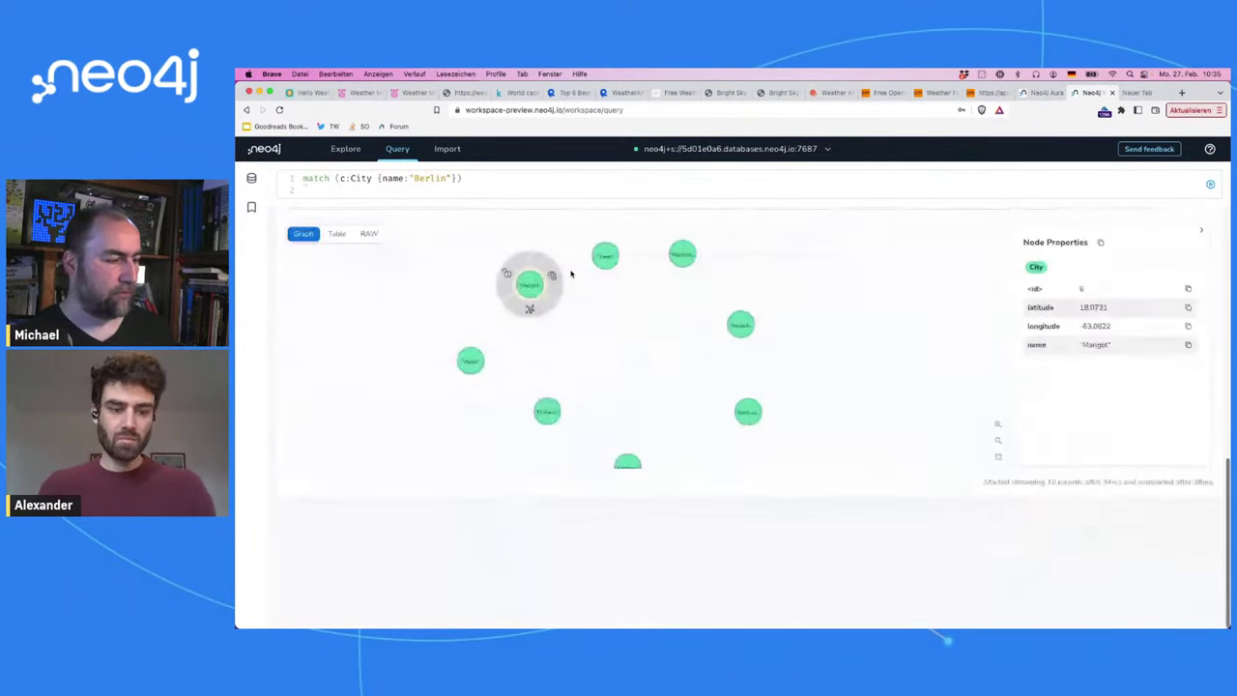
scroll(572, 274, "up", 5)
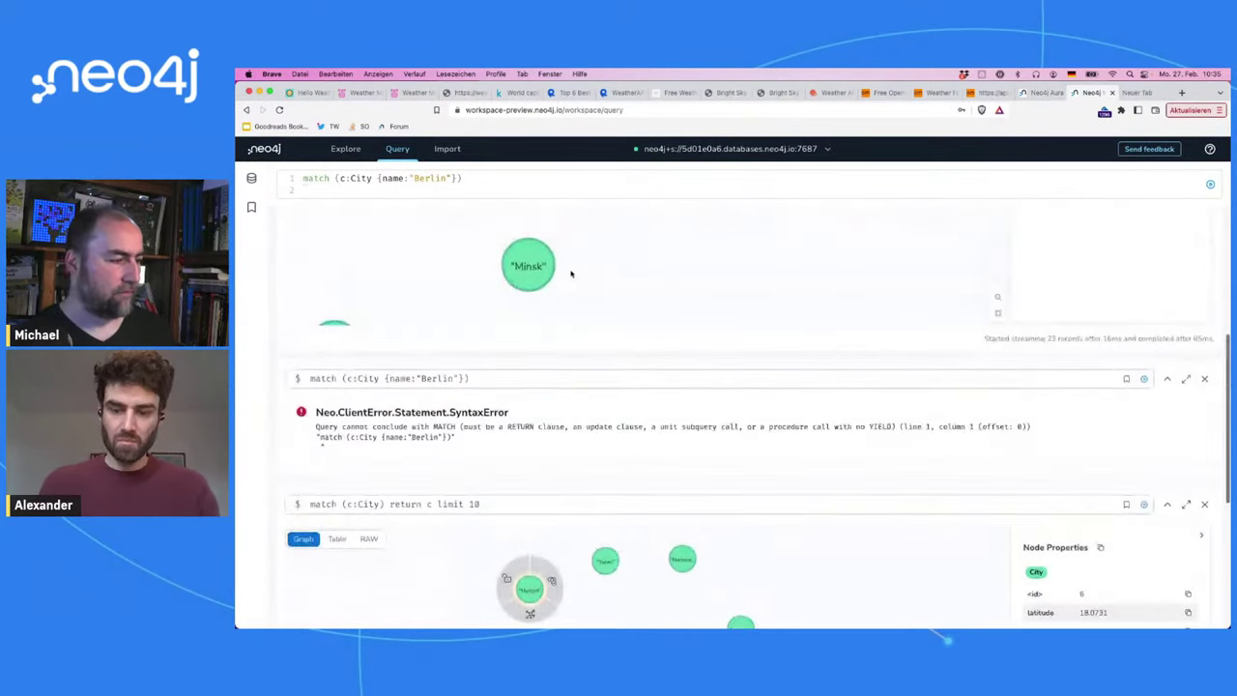
scroll(574, 277, "up", 5)
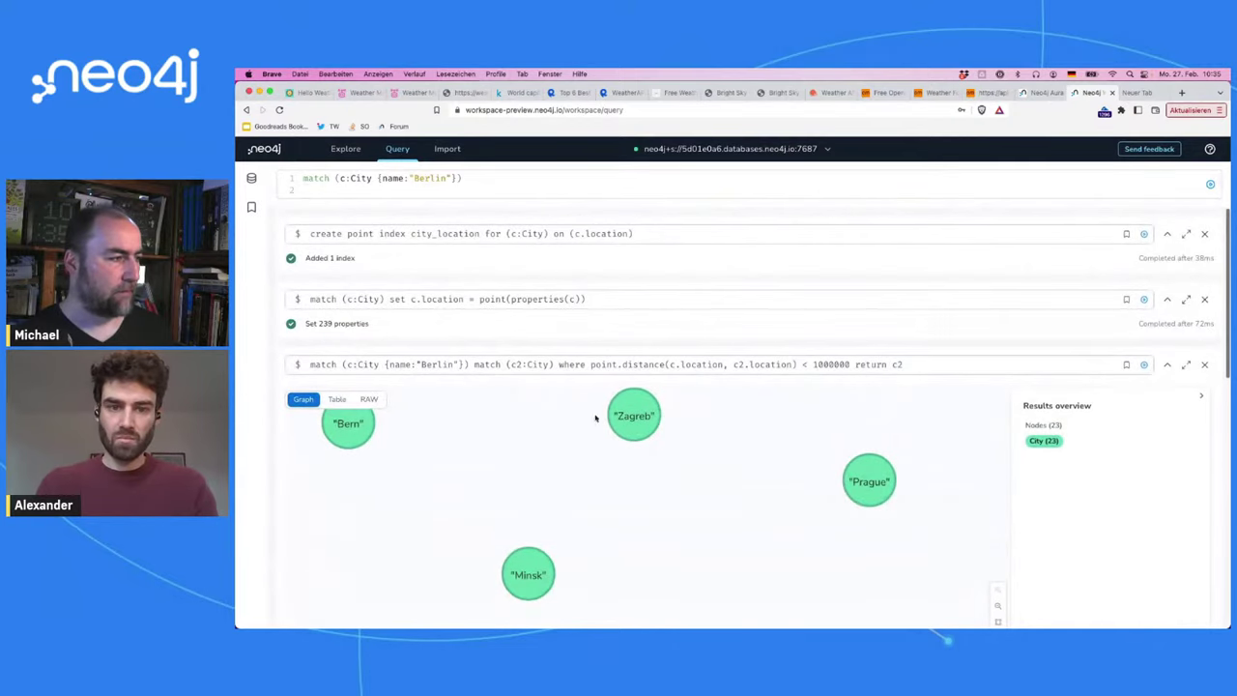
type("turn c.")
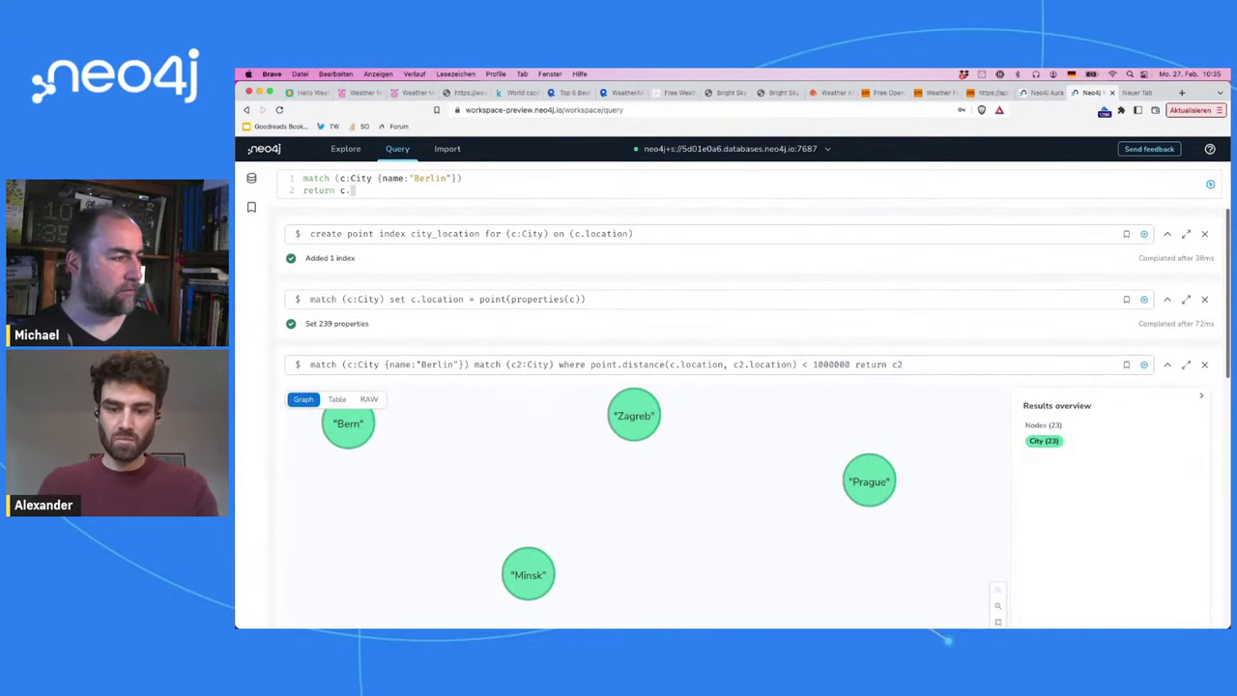
type("latitude, ")
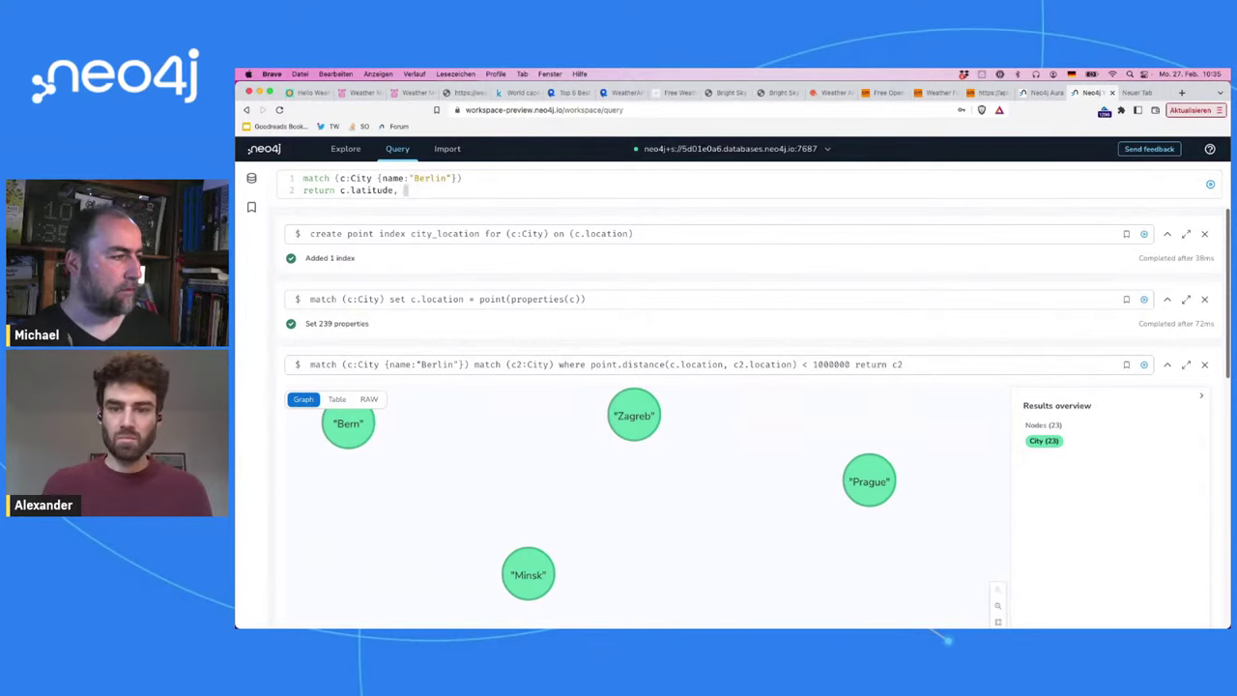
type("c.long")
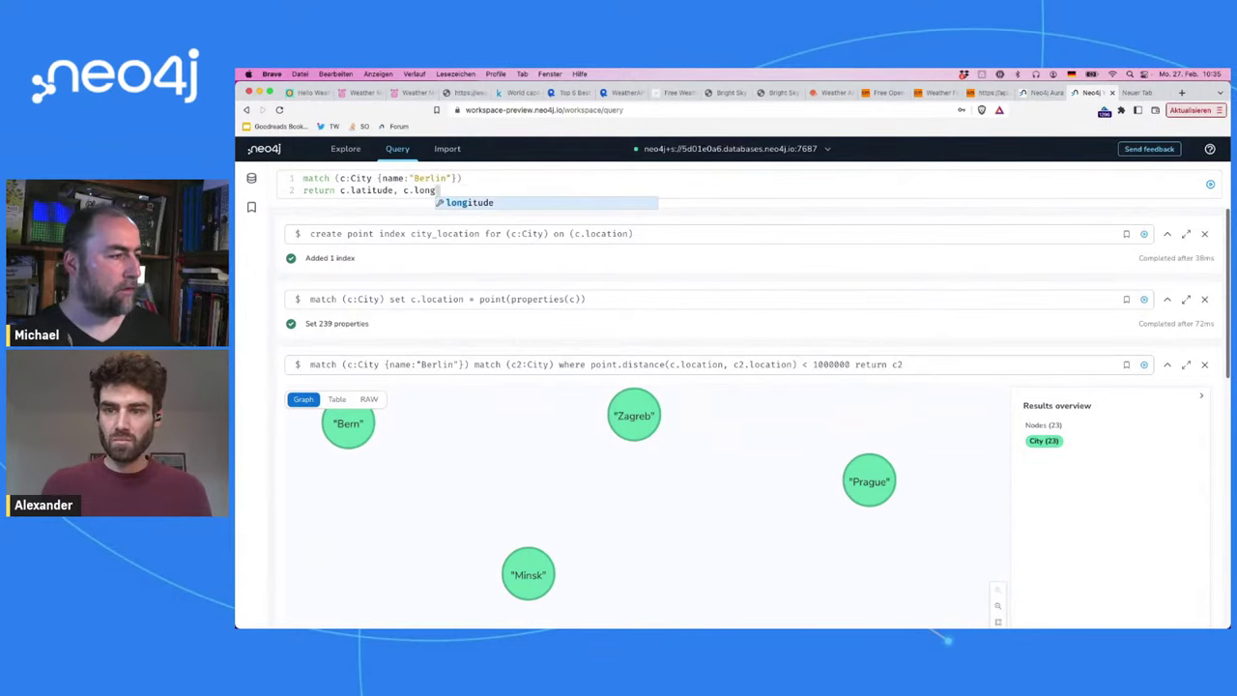
type("itude")
key("super+Return")
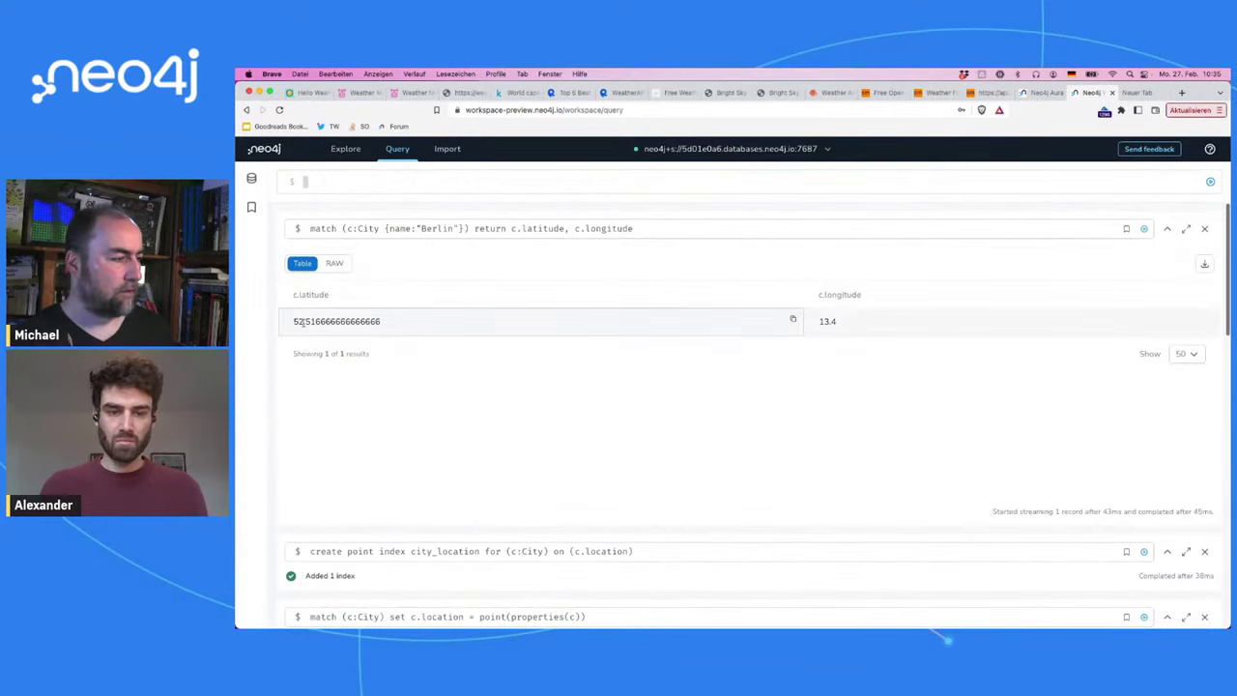
left_click_drag(293, 322, 385, 322)
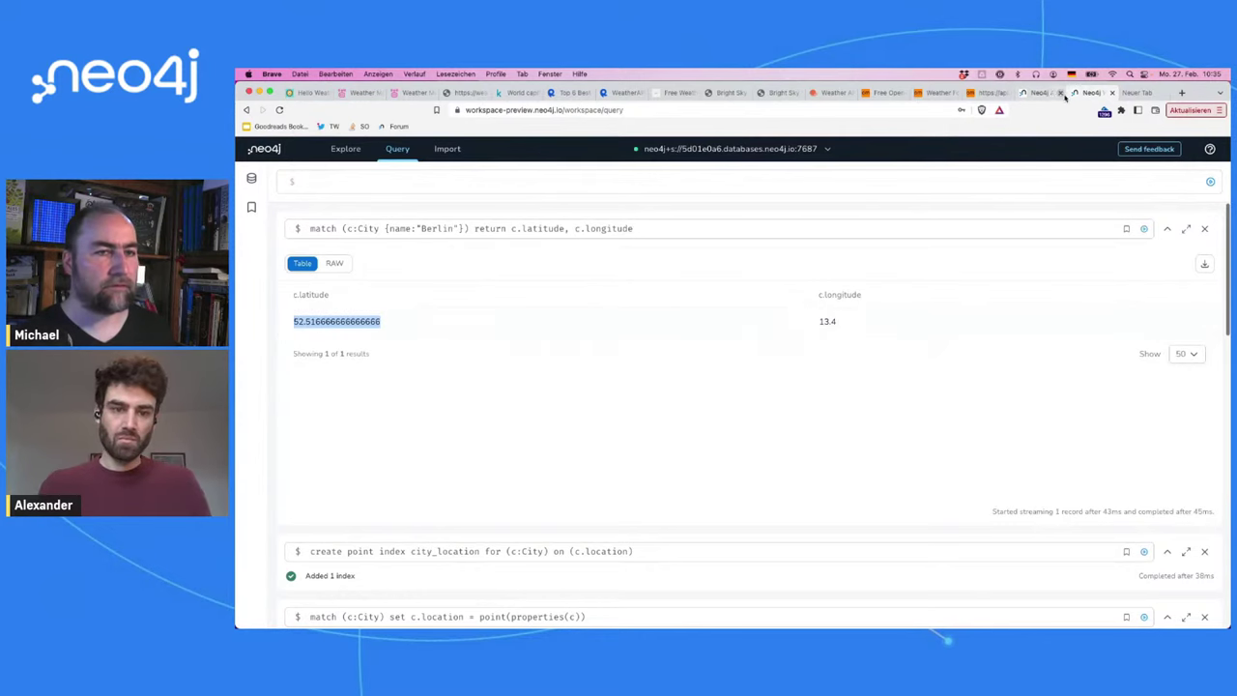
left_click(1134, 91)
Step: Complete the Bright Sky URL with Berlin's latitude and &lon=13.4, then load it
key("super+v")
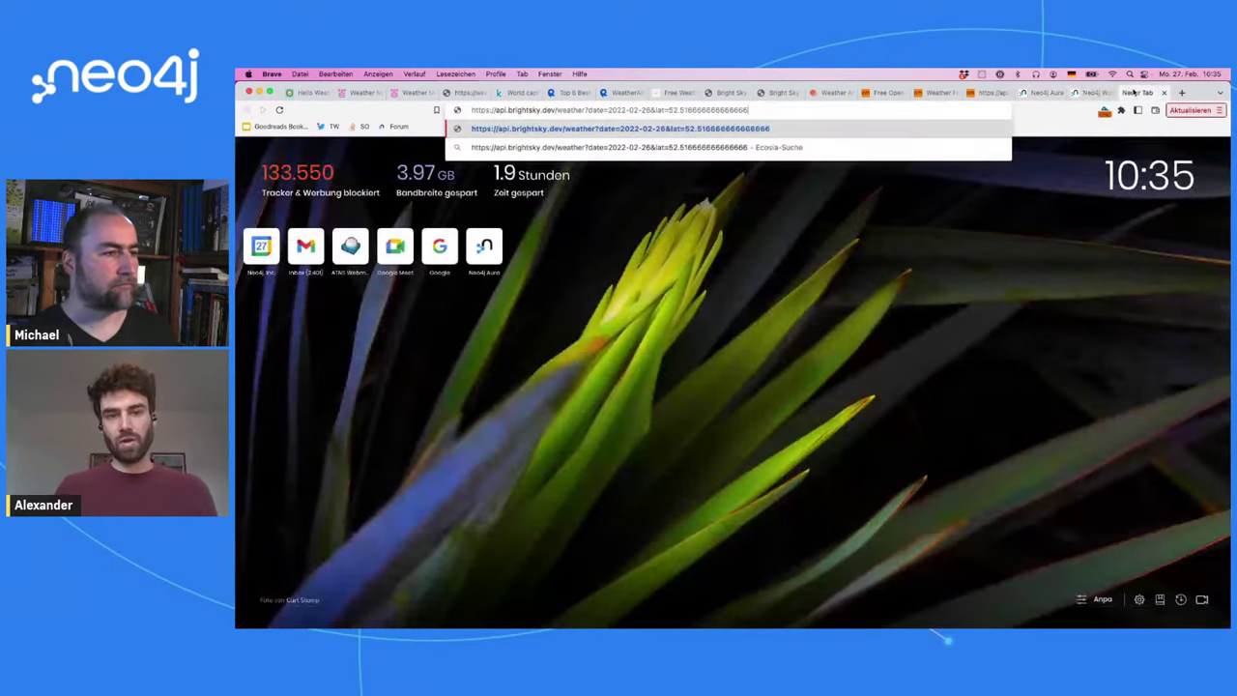
type("&")
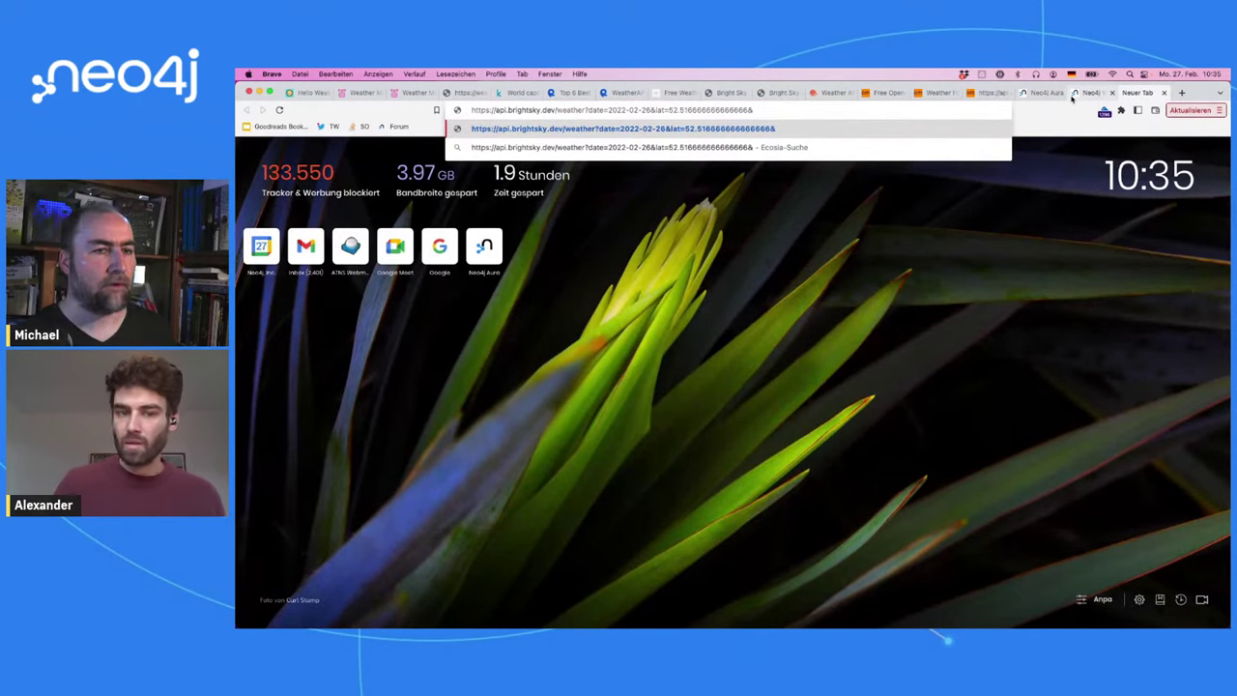
left_click(1073, 93)
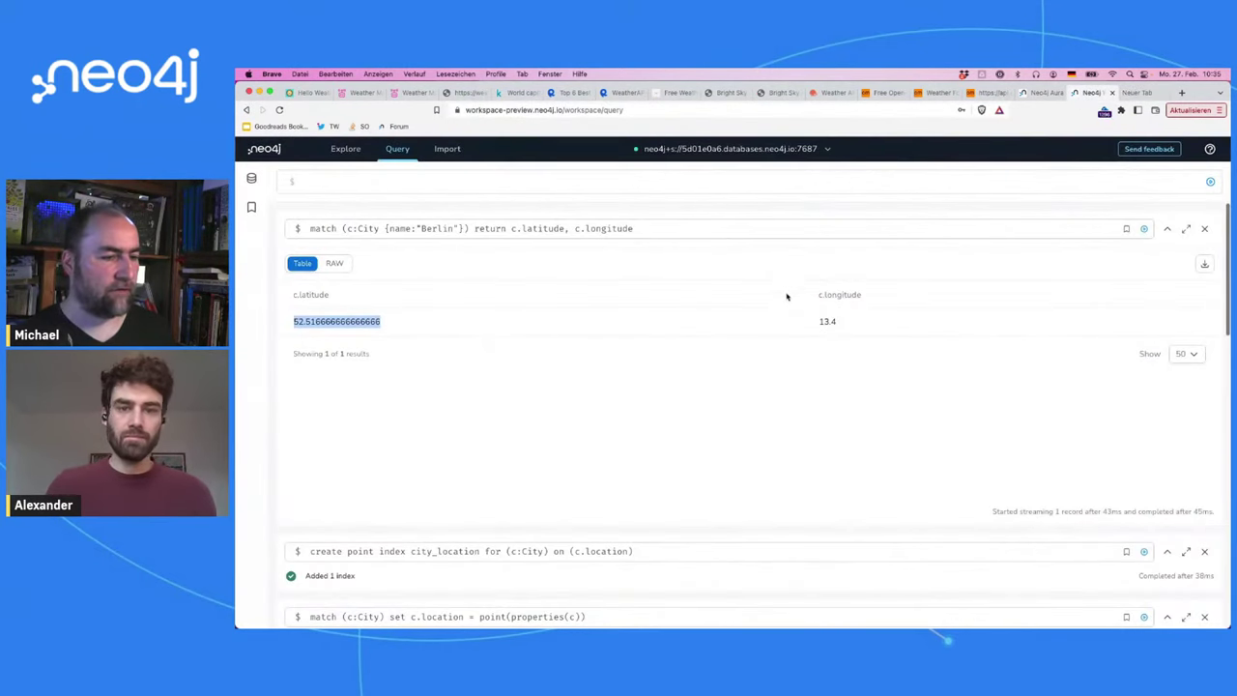
double_click(821, 323)
key("super+c")
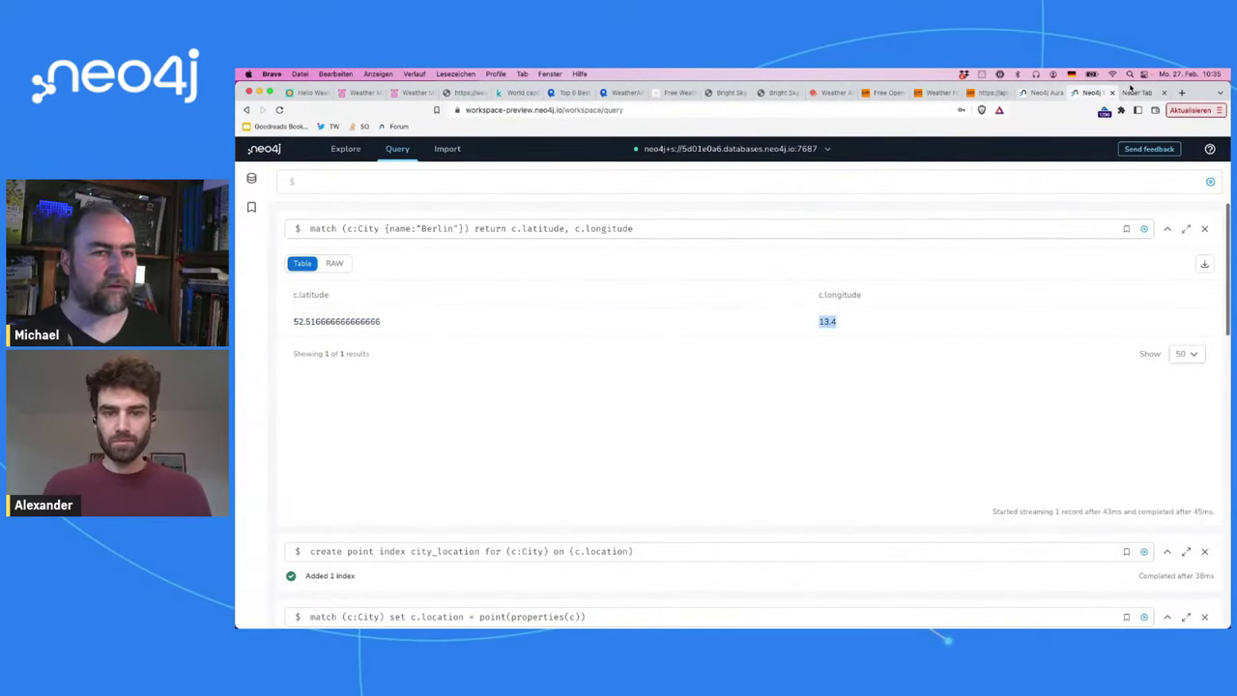
left_click(1130, 91)
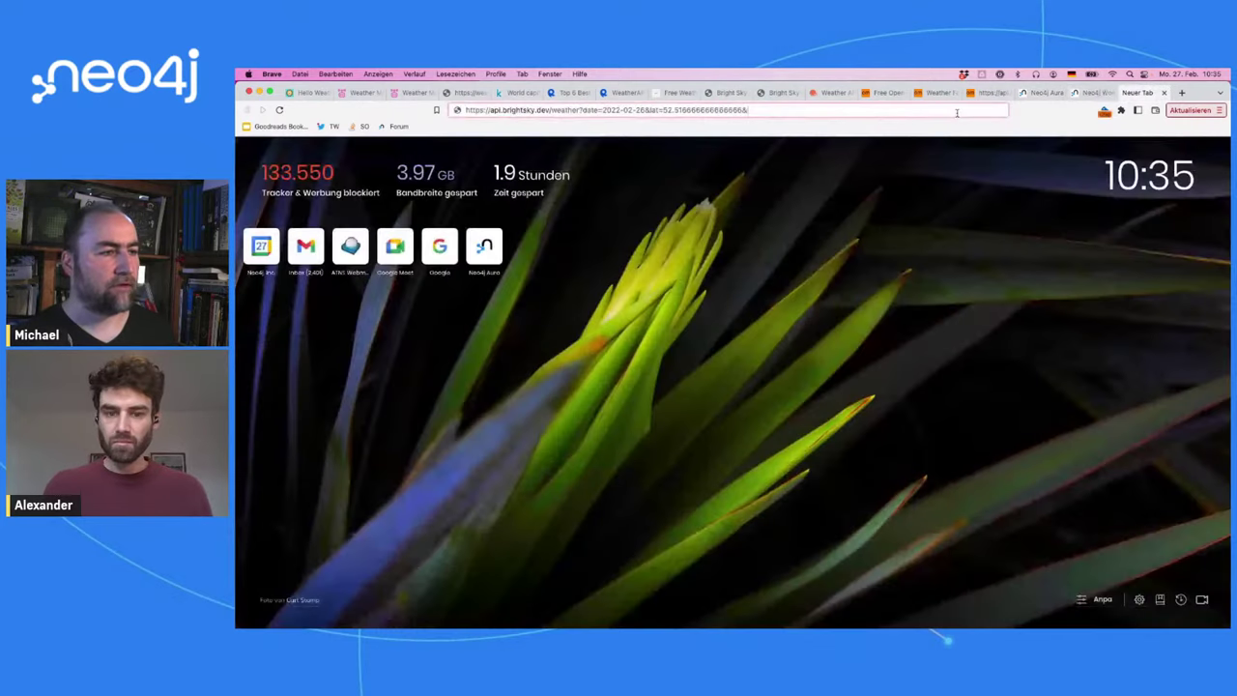
type("lon=")
key("super+v")
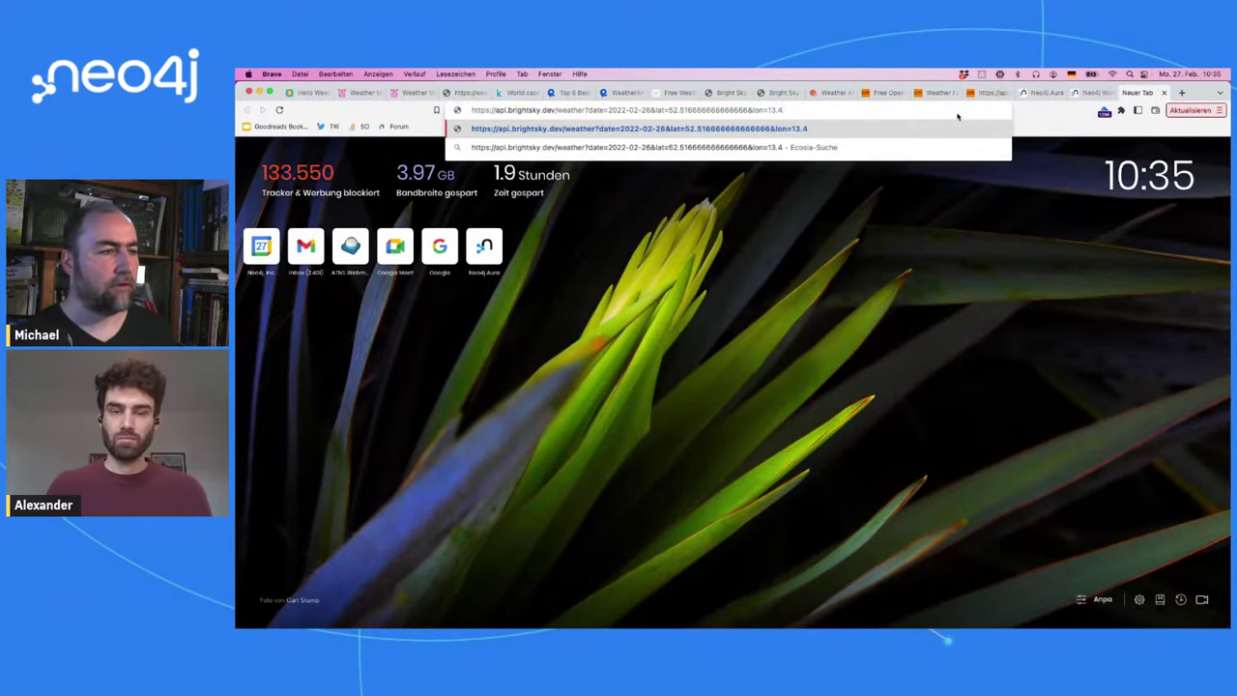
key("Return")
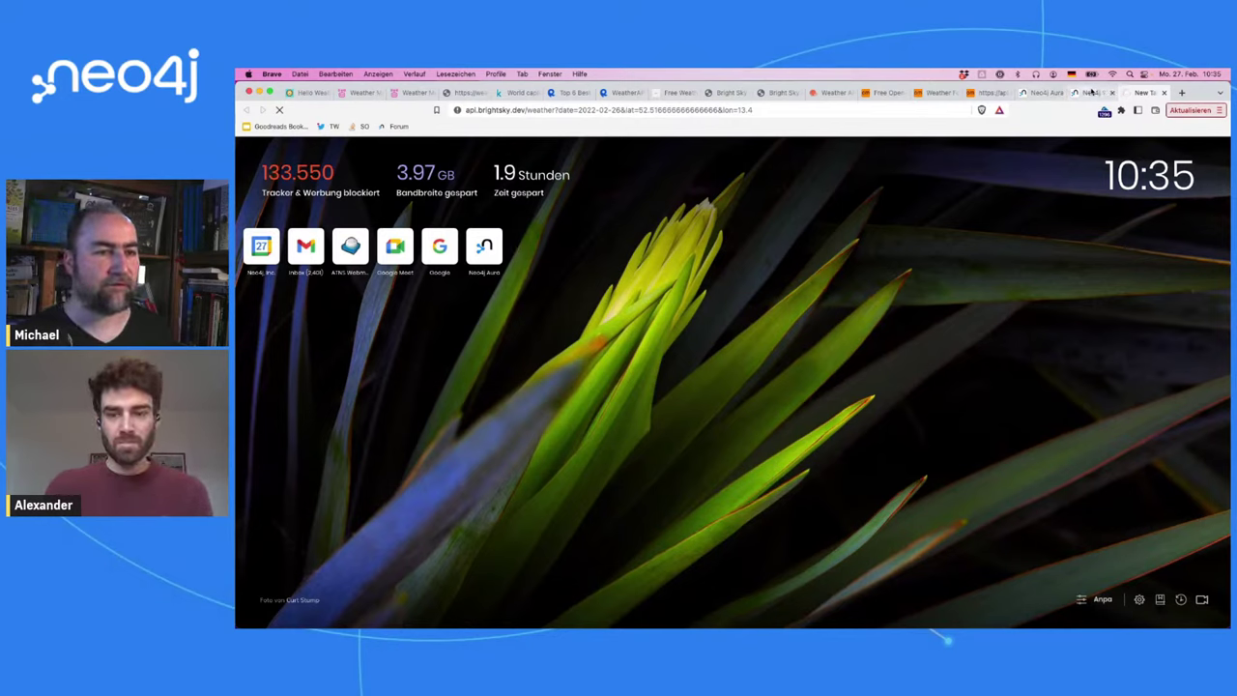
Step: Try the Get current weather example request in the Bright Sky docs, then view OpenWeather's Weather API page
left_click(720, 93)
left_click(779, 93)
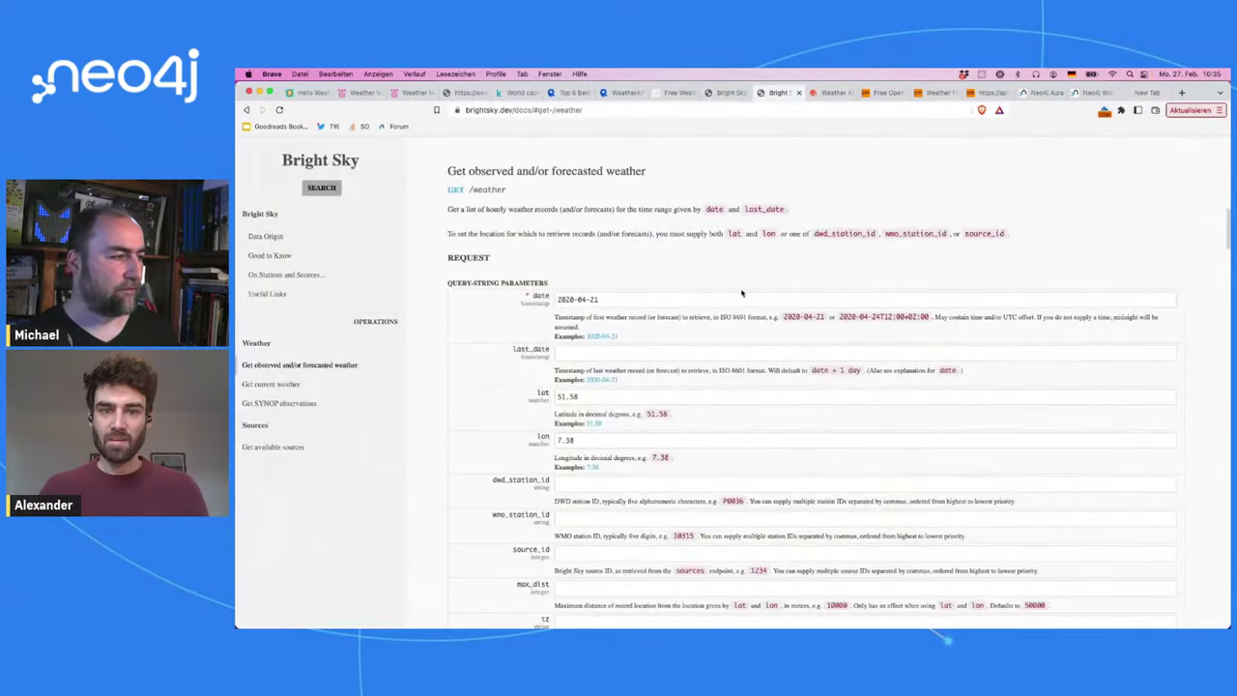
scroll(743, 292, "down", 2)
scroll(742, 292, "down", 10)
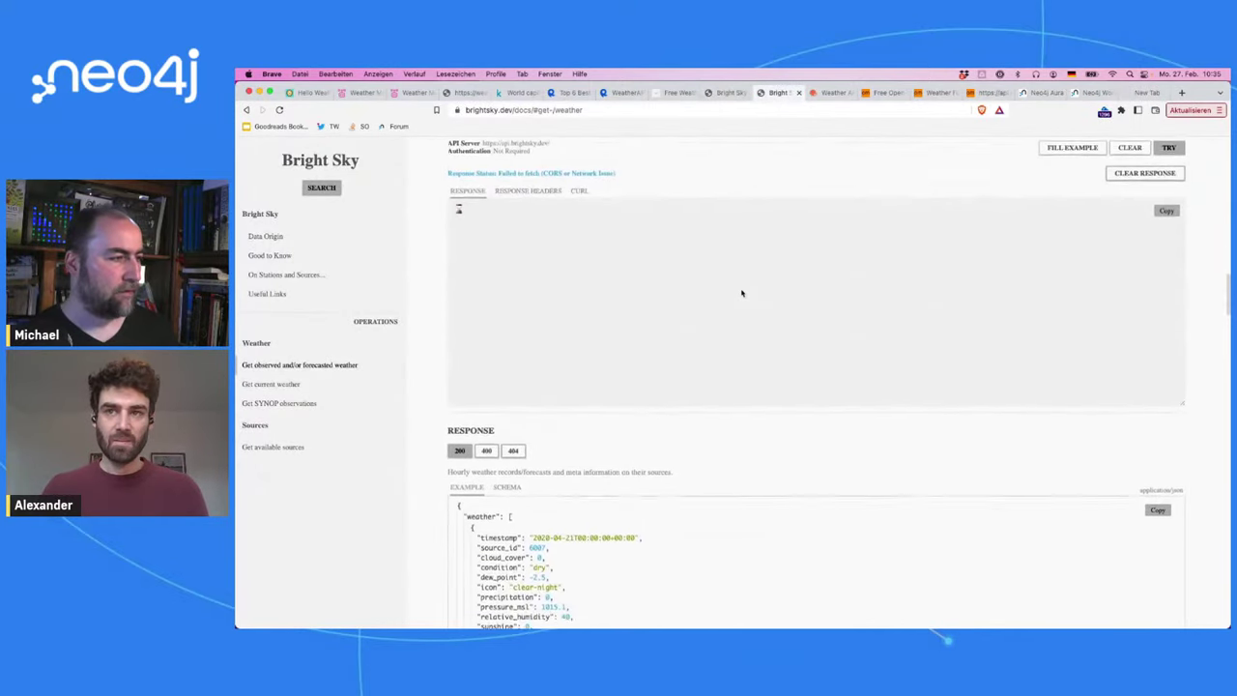
scroll(742, 293, "down", 1)
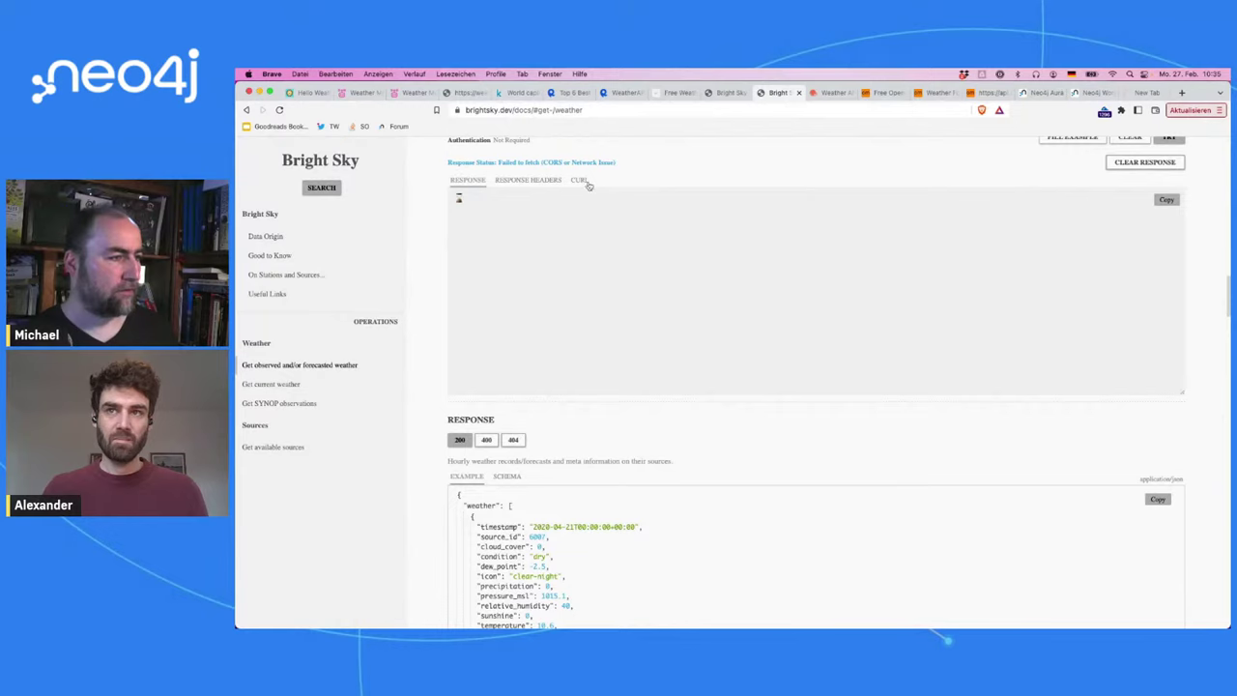
scroll(564, 444, "down", 8)
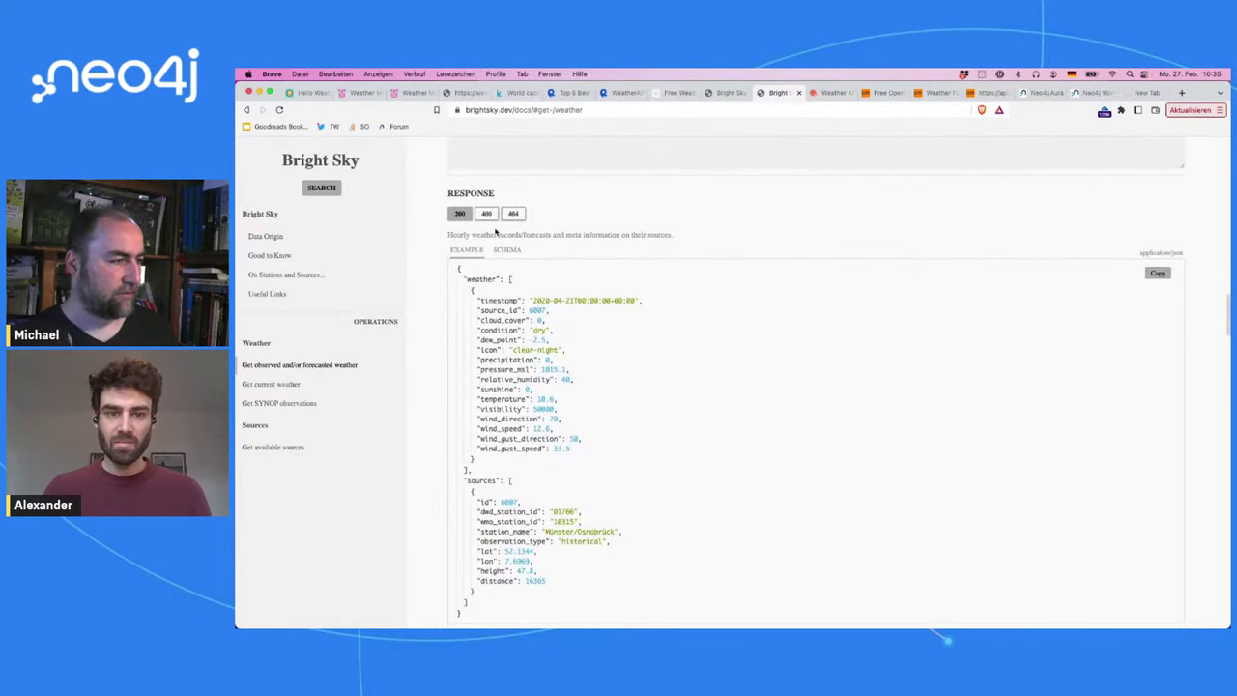
scroll(508, 228, "down", 15)
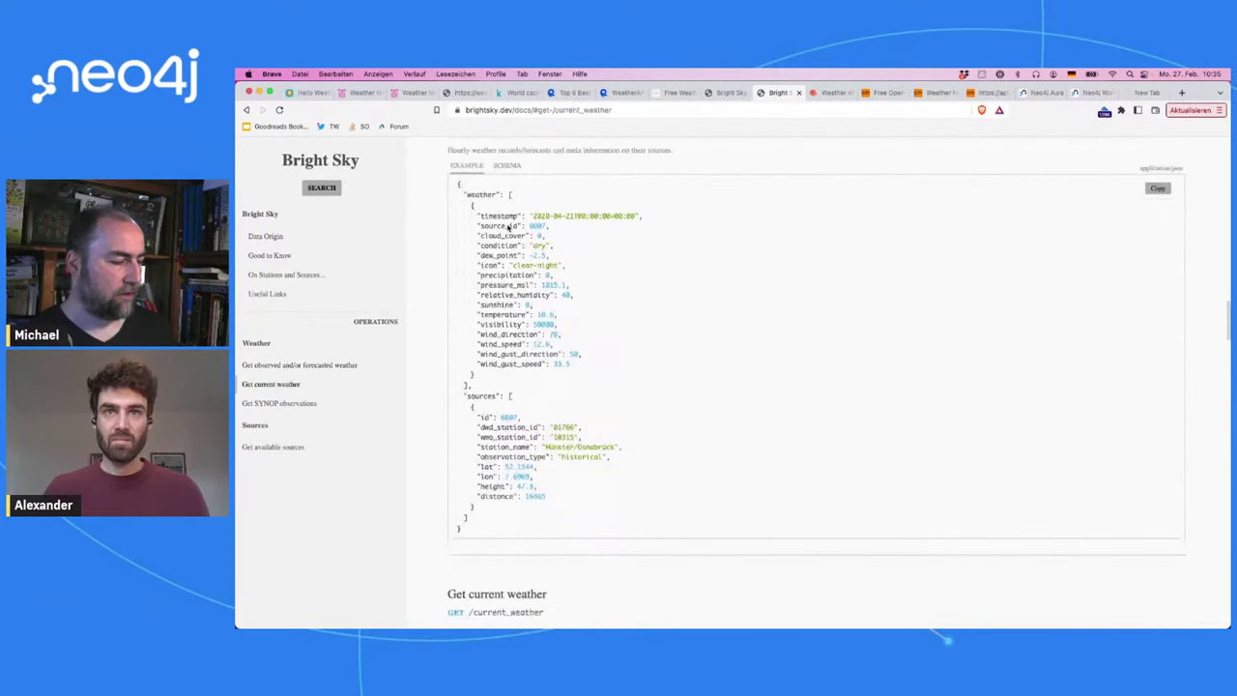
scroll(576, 307, "down", 15)
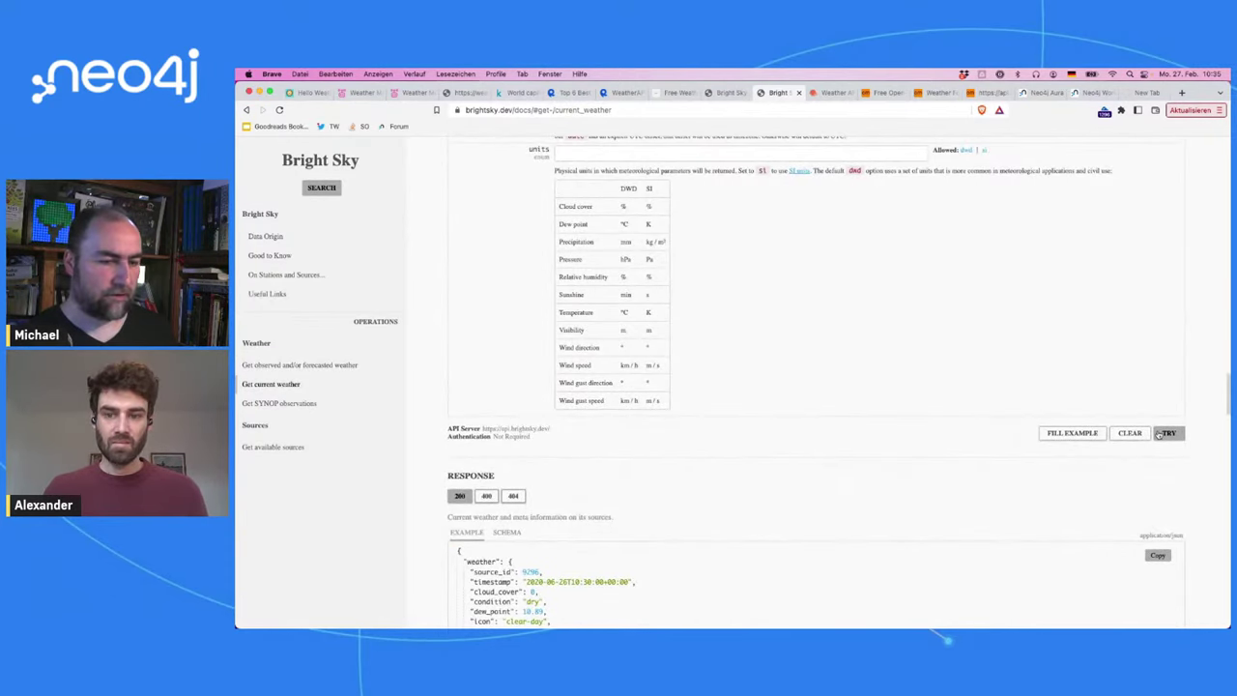
left_click(1167, 433)
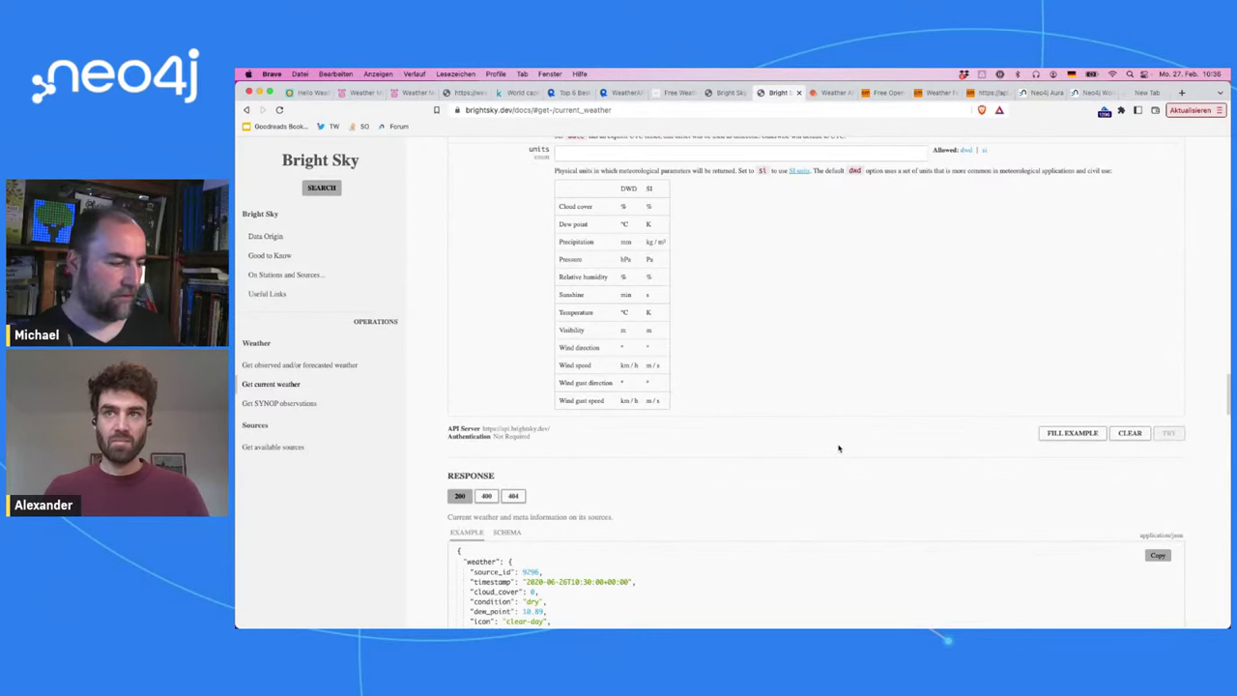
scroll(839, 448, "up", 10)
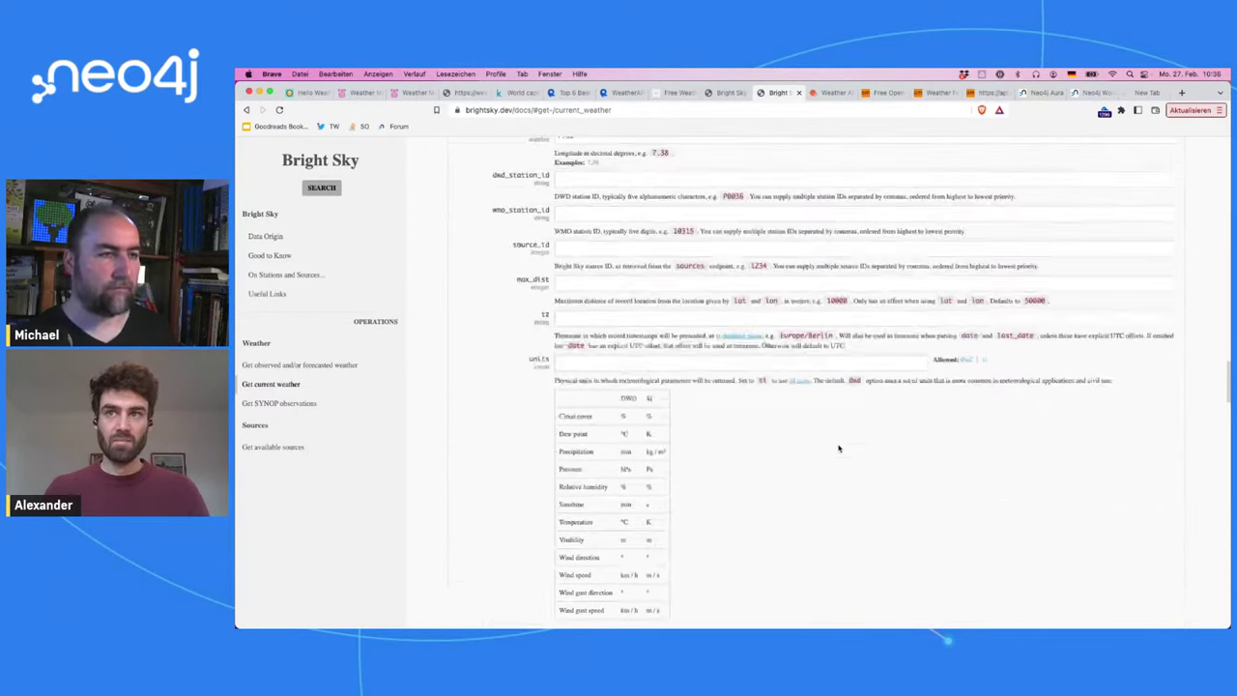
left_click(825, 93)
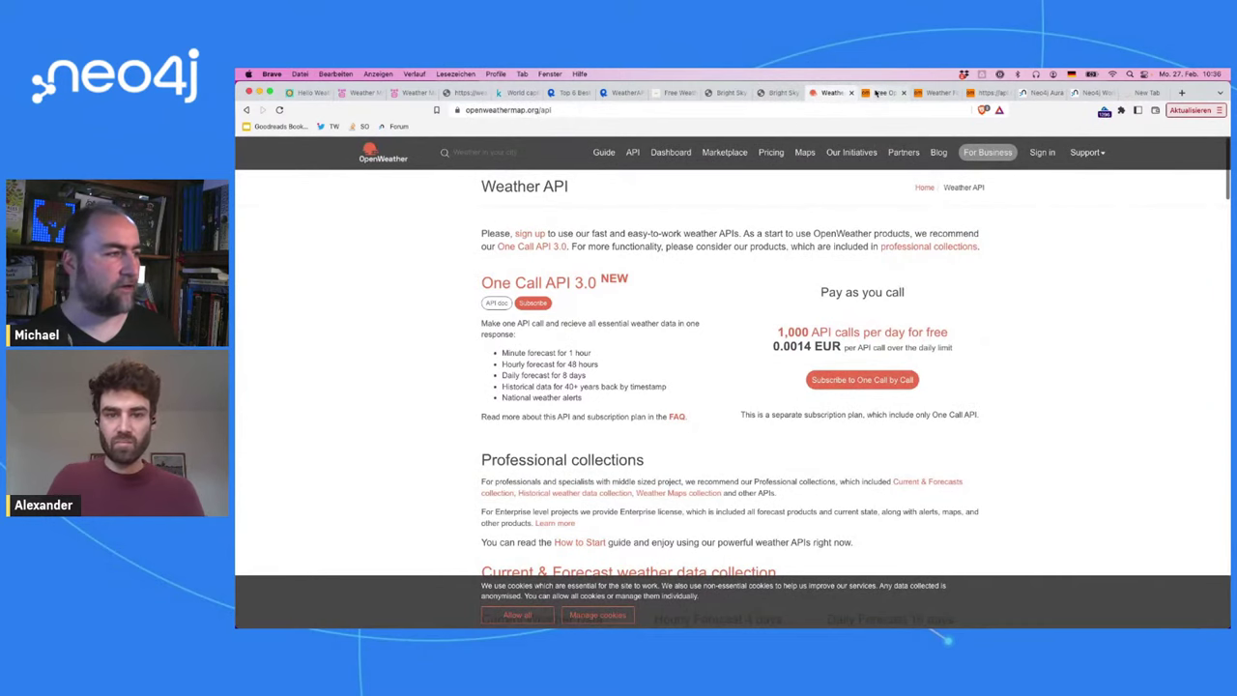
Step: Reload the Weather Machine forecast JSON
left_click(876, 93)
left_click(412, 93)
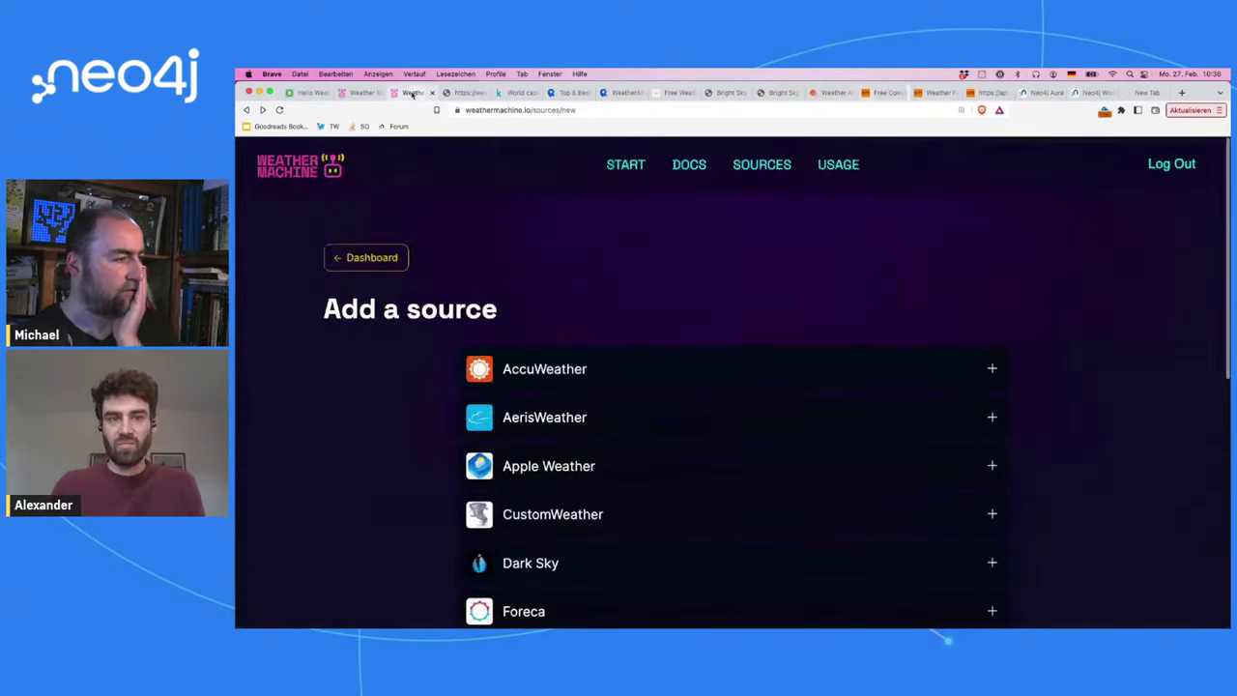
left_click(462, 93)
left_click(520, 110)
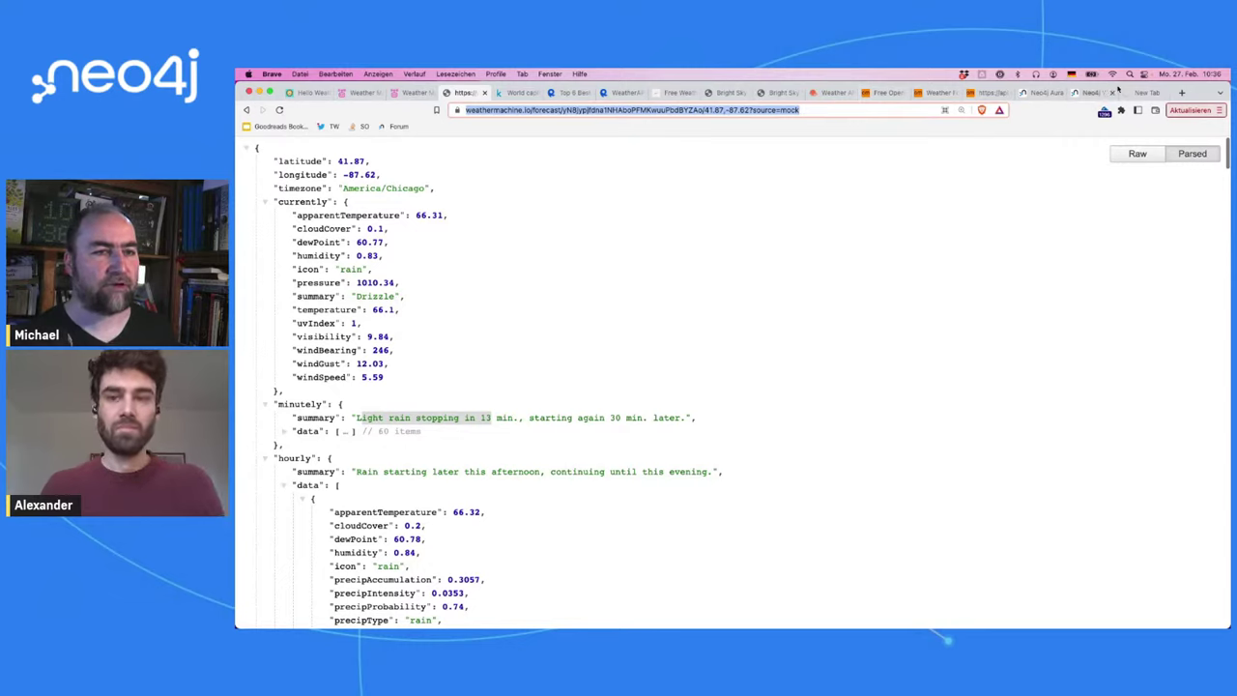
key("Return")
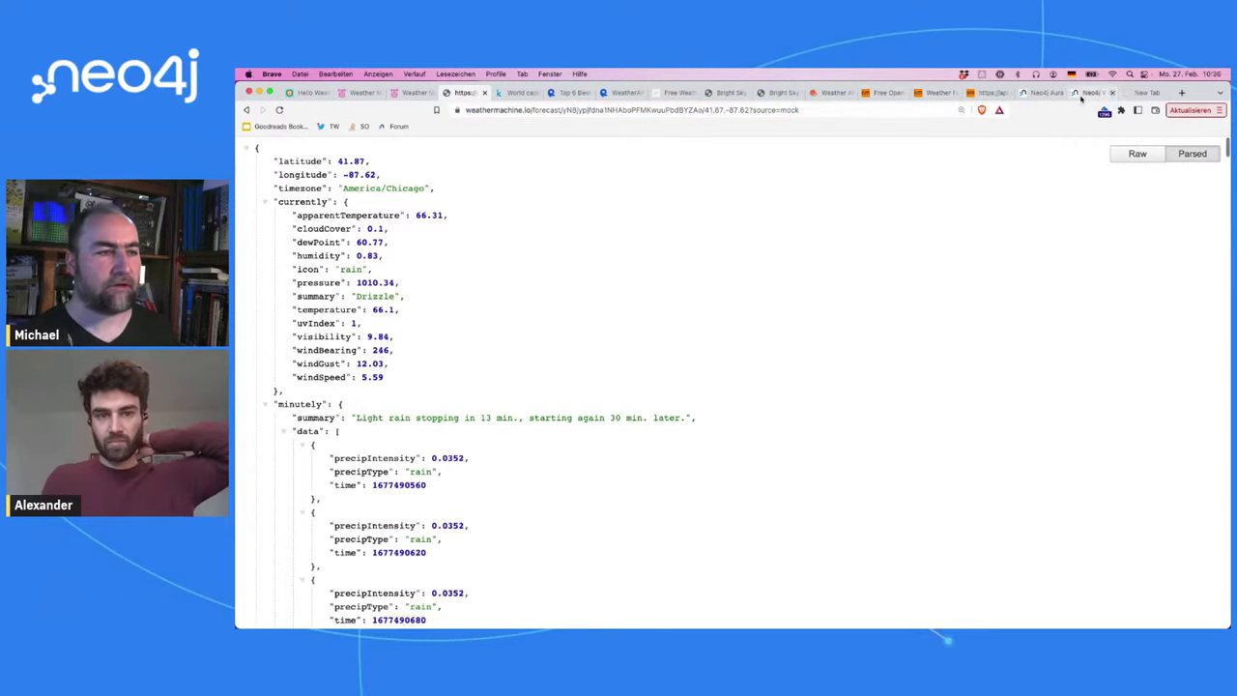
Step: Replace latitude 41.87 in the forecast URL with Berlin's 52.516666666666666 from Neo4j
left_click(704, 109)
double_click(727, 110)
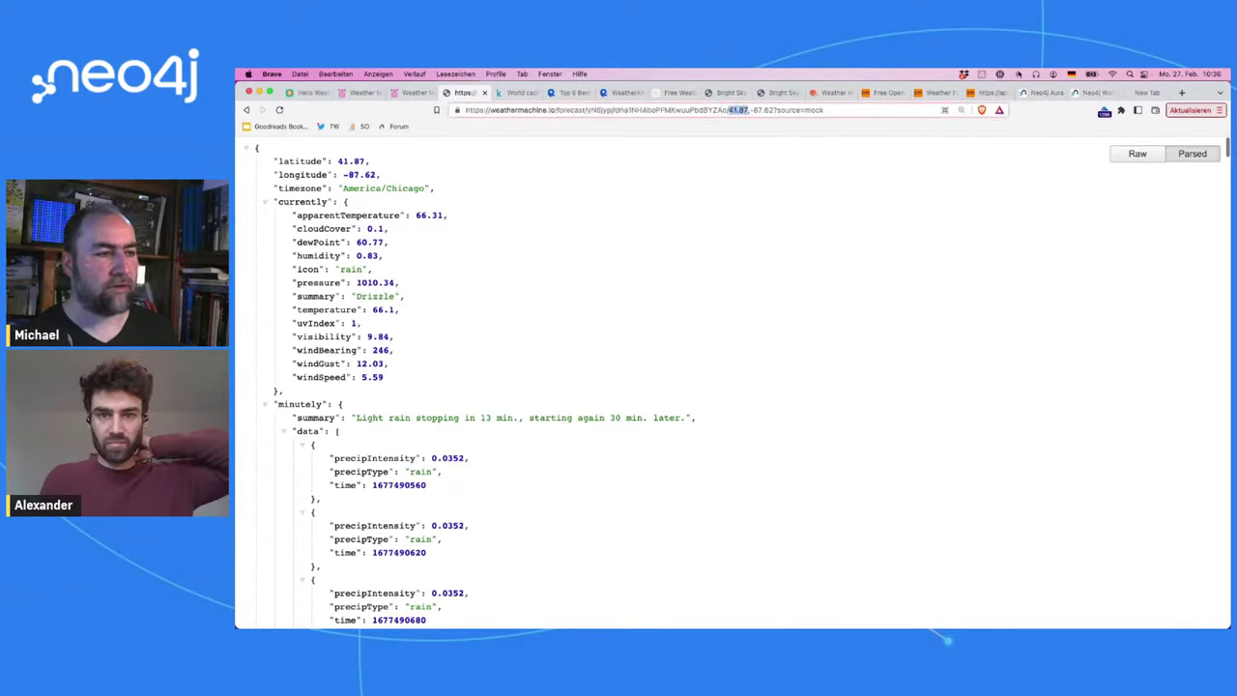
left_click(1092, 92)
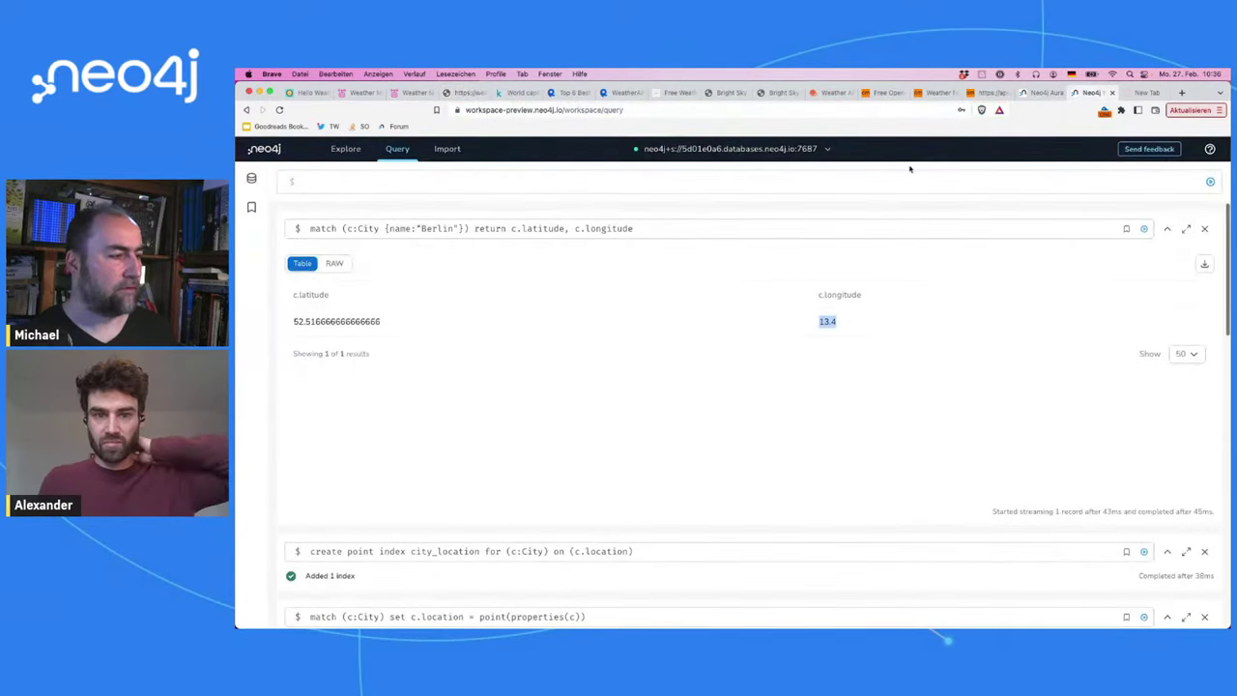
left_click_drag(295, 323, 408, 327)
key("ctrl+c")
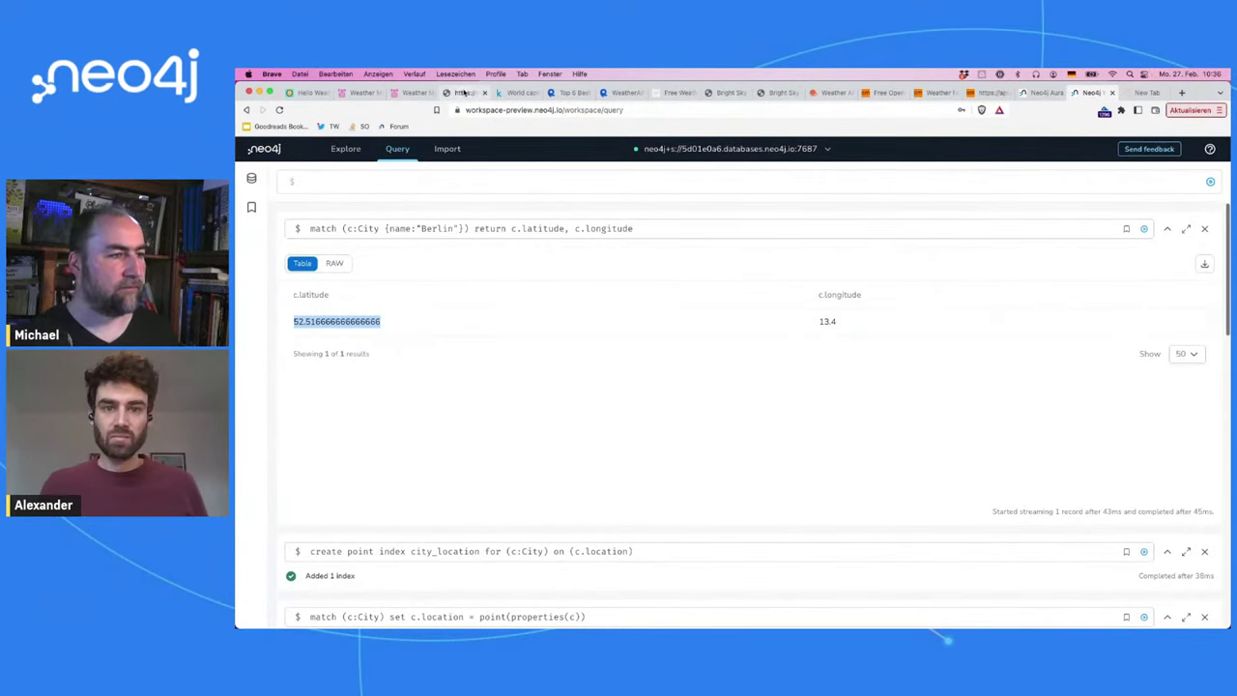
left_click(464, 91)
key("ctrl+v")
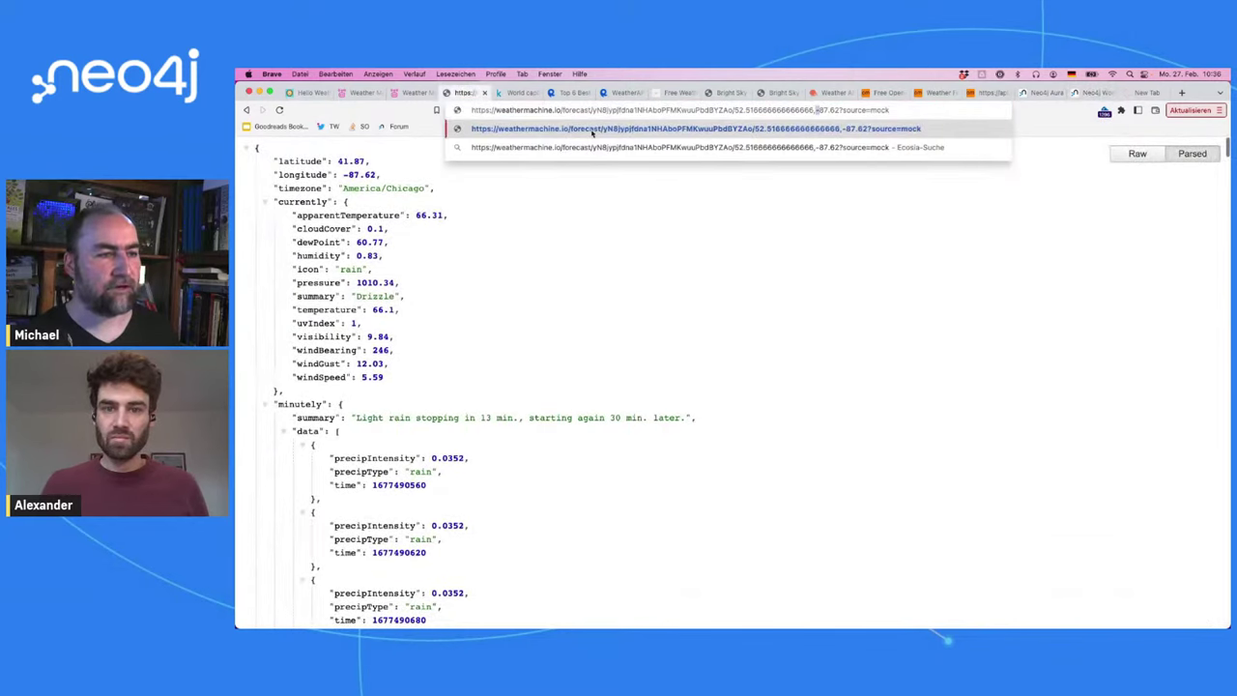
key("alt+shift+Right")
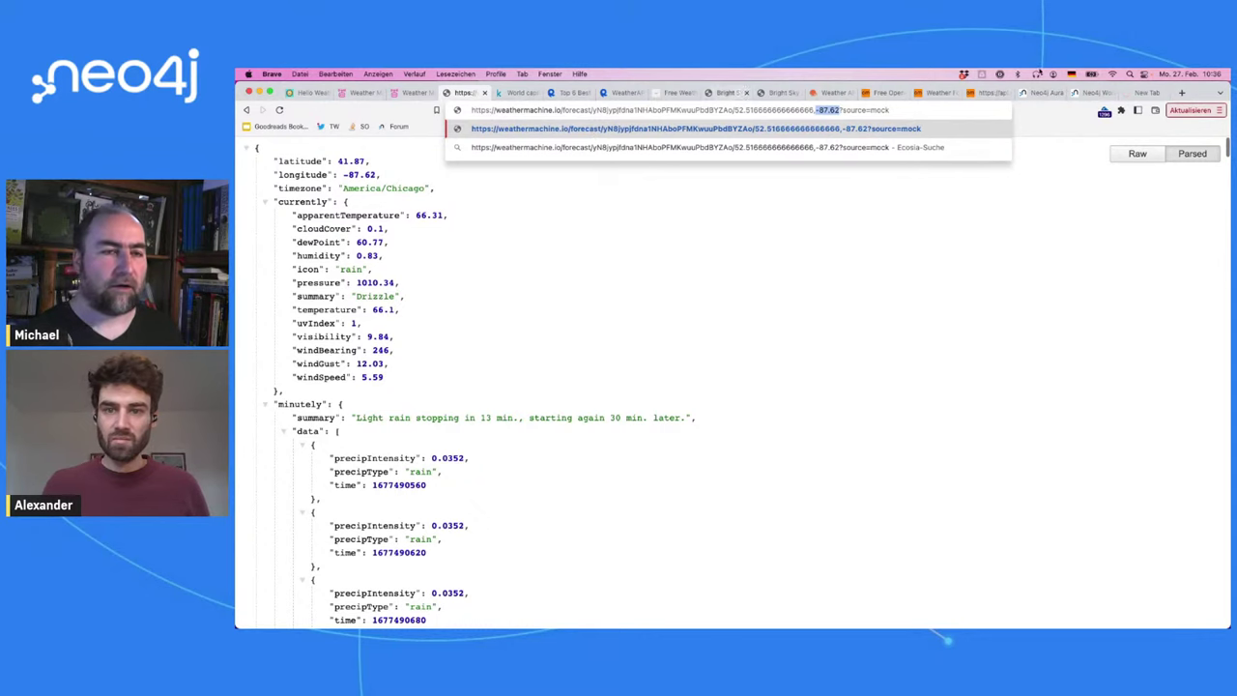
left_click(1141, 92)
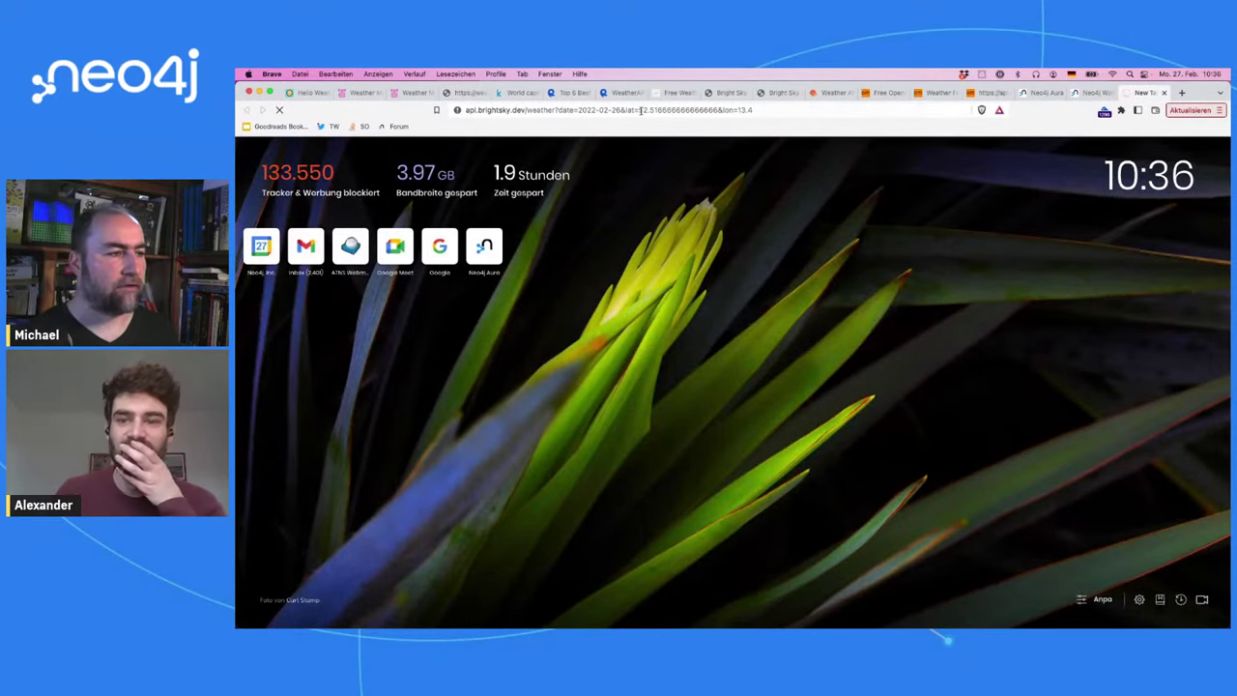
Step: Check the latitude in the timed-out Bright Sky URL and the Neo4j tab, then return to the Weather Machine forecast
left_click_drag(638, 109, 717, 109)
key("super+c")
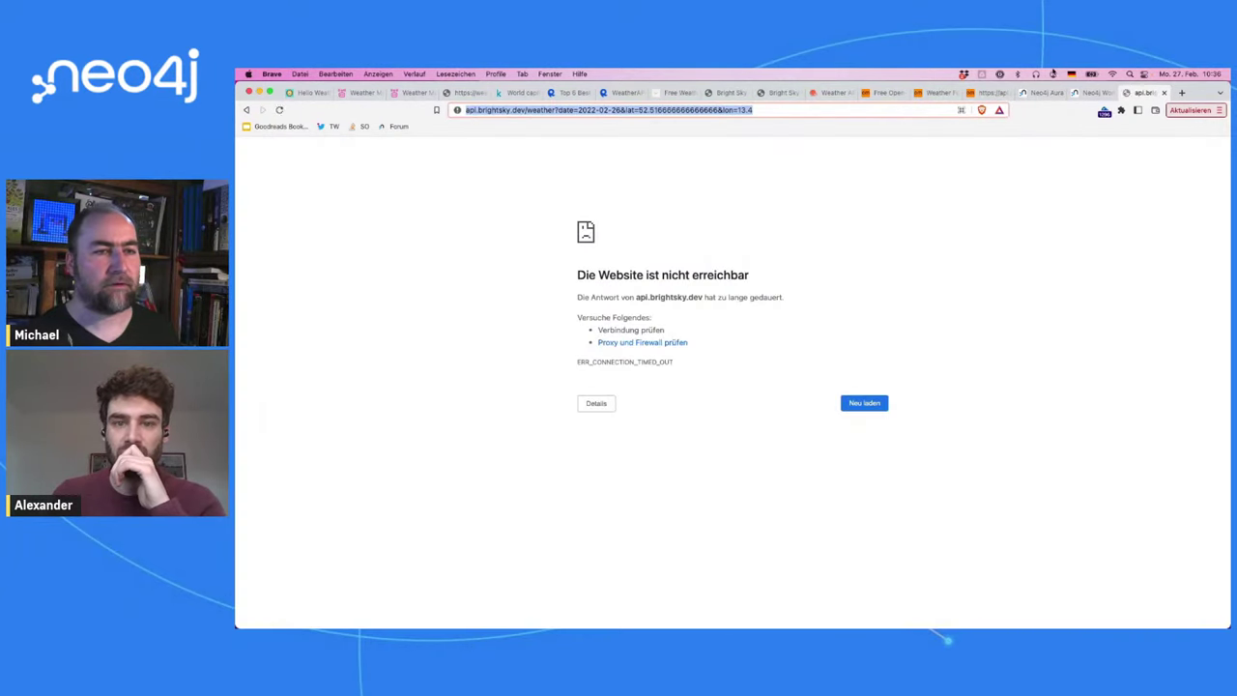
left_click(1088, 93)
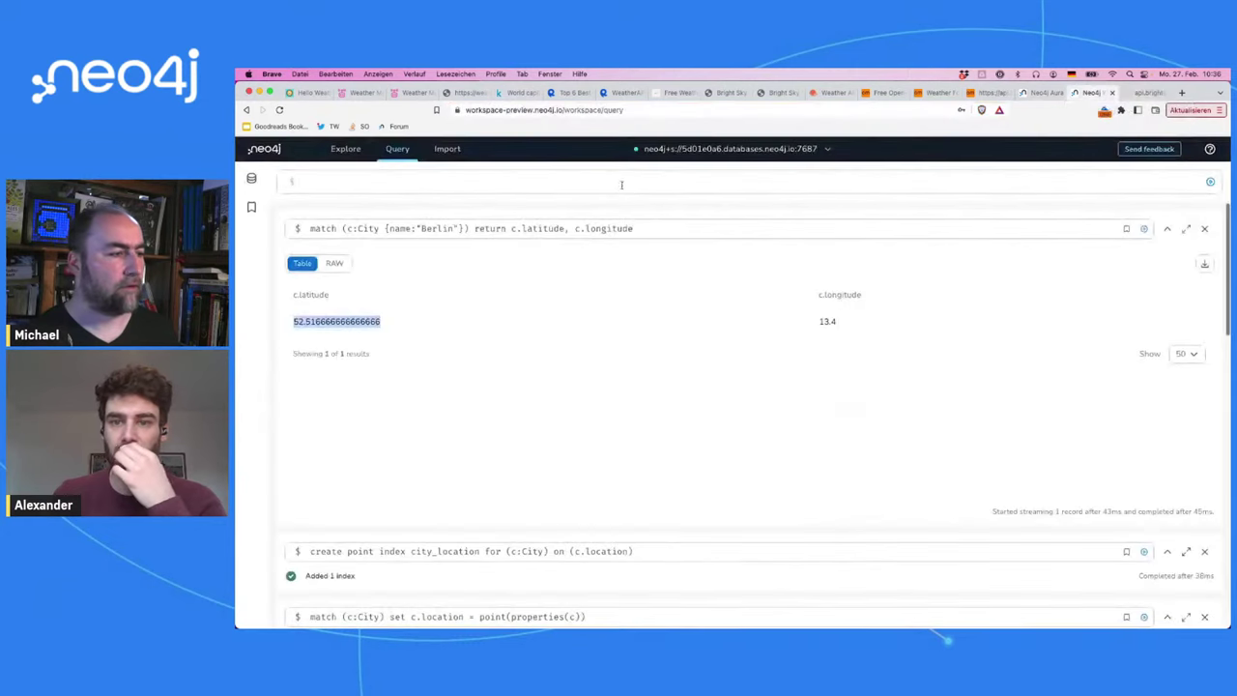
left_click(466, 93)
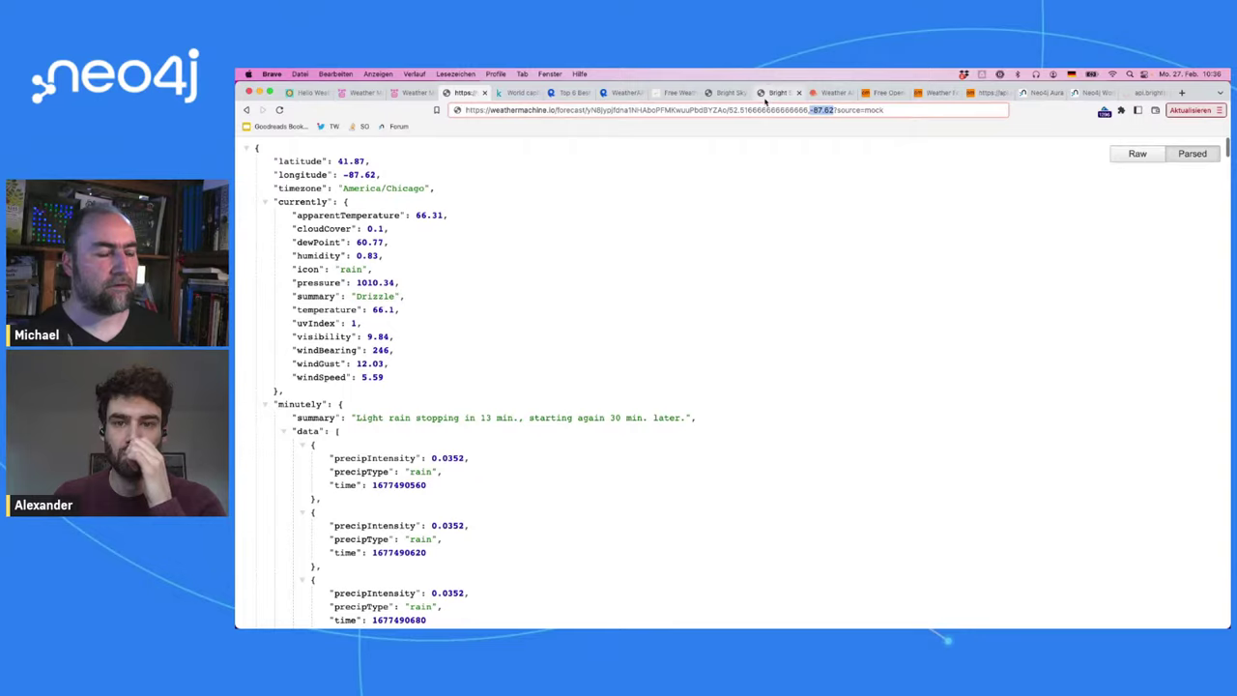
Step: Paste Berlin's latitude into the forecast URL and delete the duplicated latitude digits
key("Left")
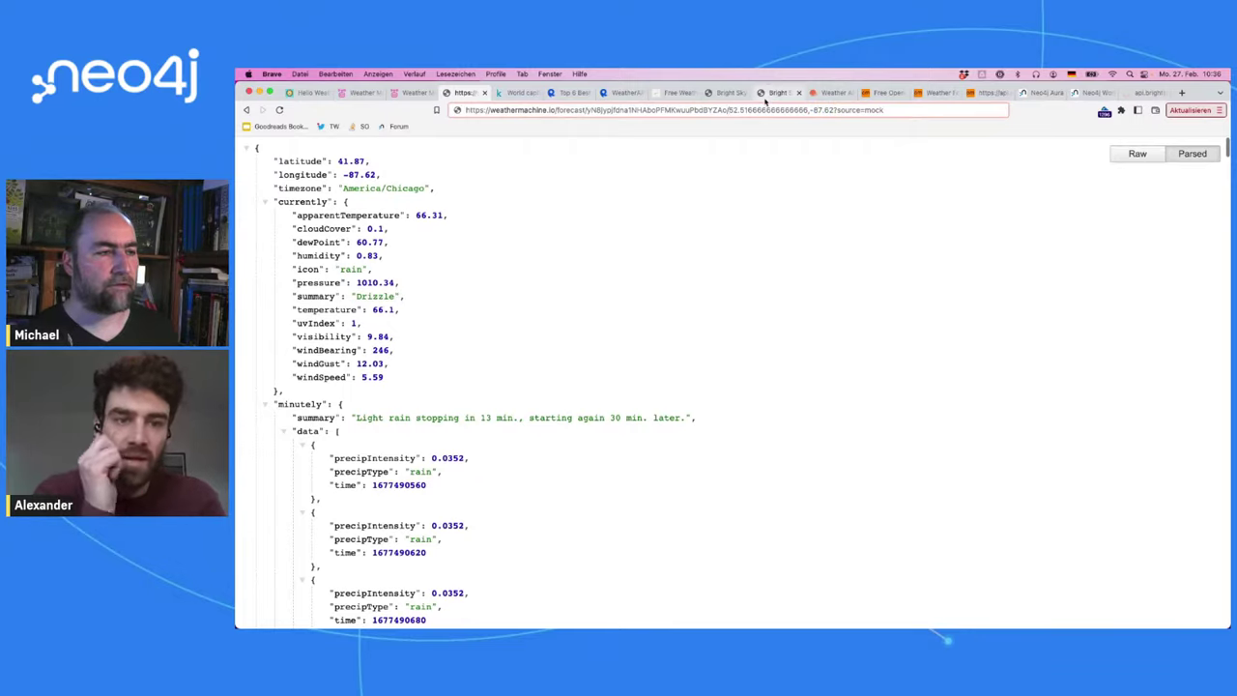
key("super+v")
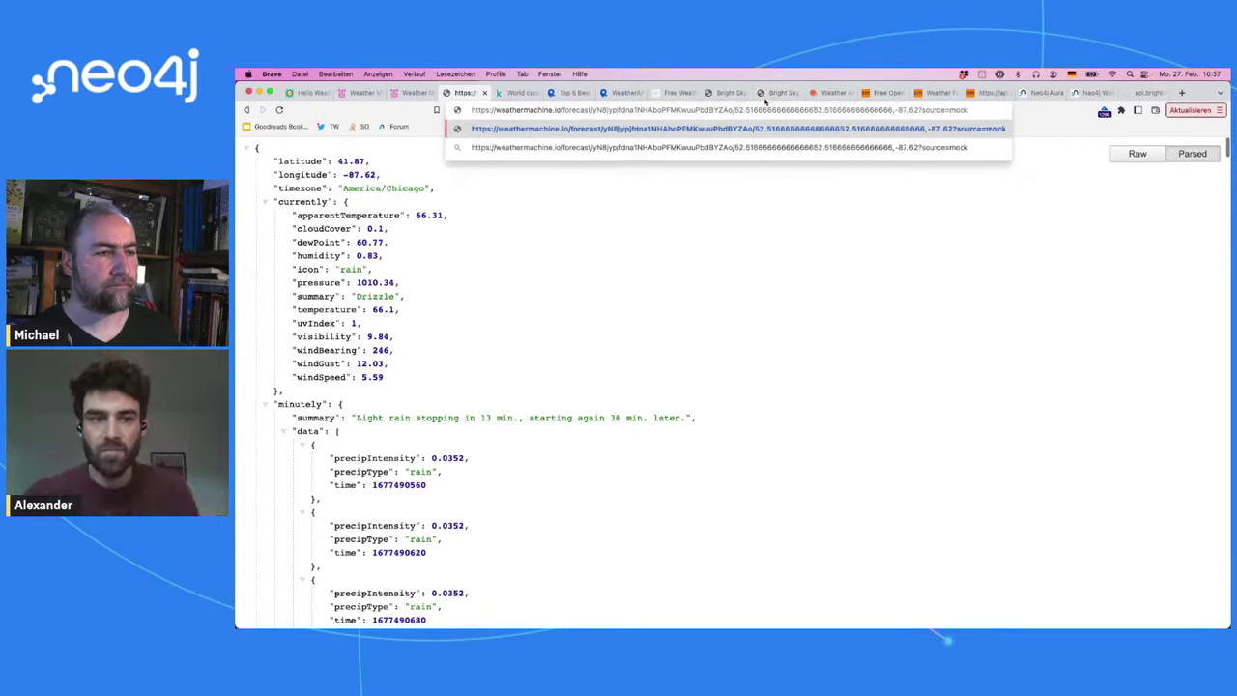
key("shift+Right")
key("shift+Right")
key("shift+Right")
key("shift+Right")
key("shift+Right")
key("shift+Right")
key("shift+Right")
key("shift+Right")
key("shift+Right")
key("shift+Right")
key("shift+Right")
key("shift+Right")
key("shift+Right")
key("shift+Right")
key("shift+Right")
key("shift+Right")
key("shift+Right")
key("shift+Right")
key("shift+Right")
key("shift+Right")
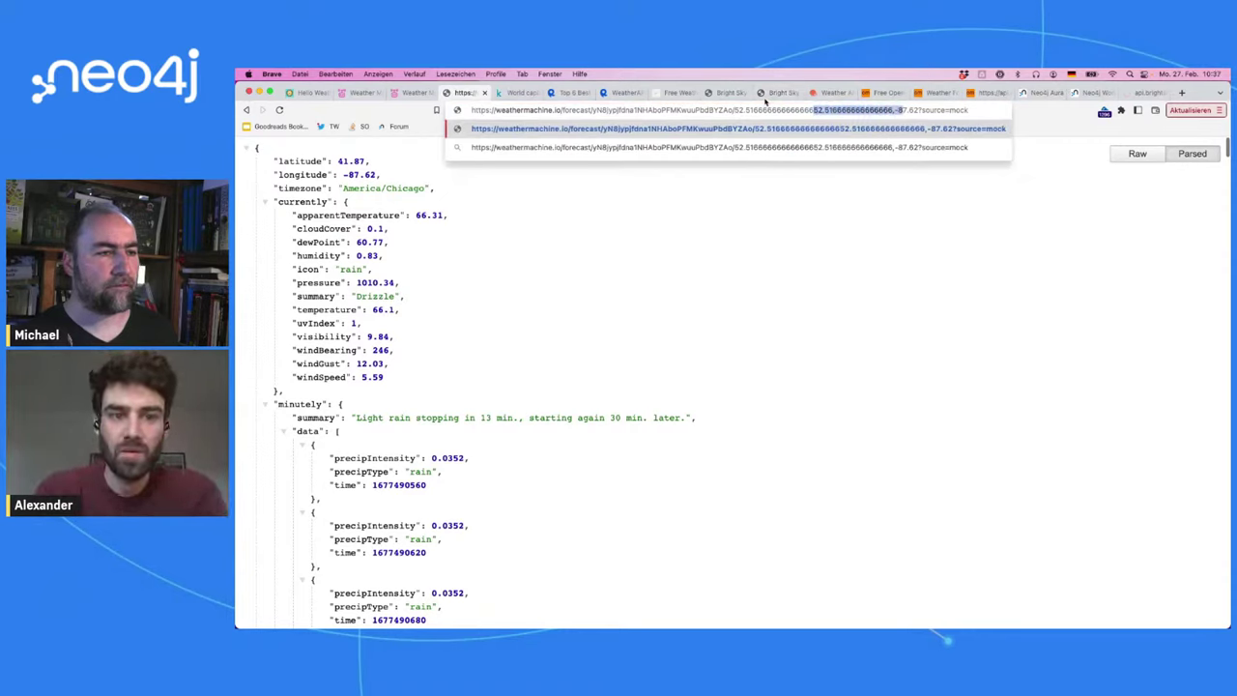
key("Left")
key("shift+Left")
key("shift+Left")
key("shift+Left")
key("shift+Left")
key("shift+Left")
key("shift+Left")
key("shift+Left")
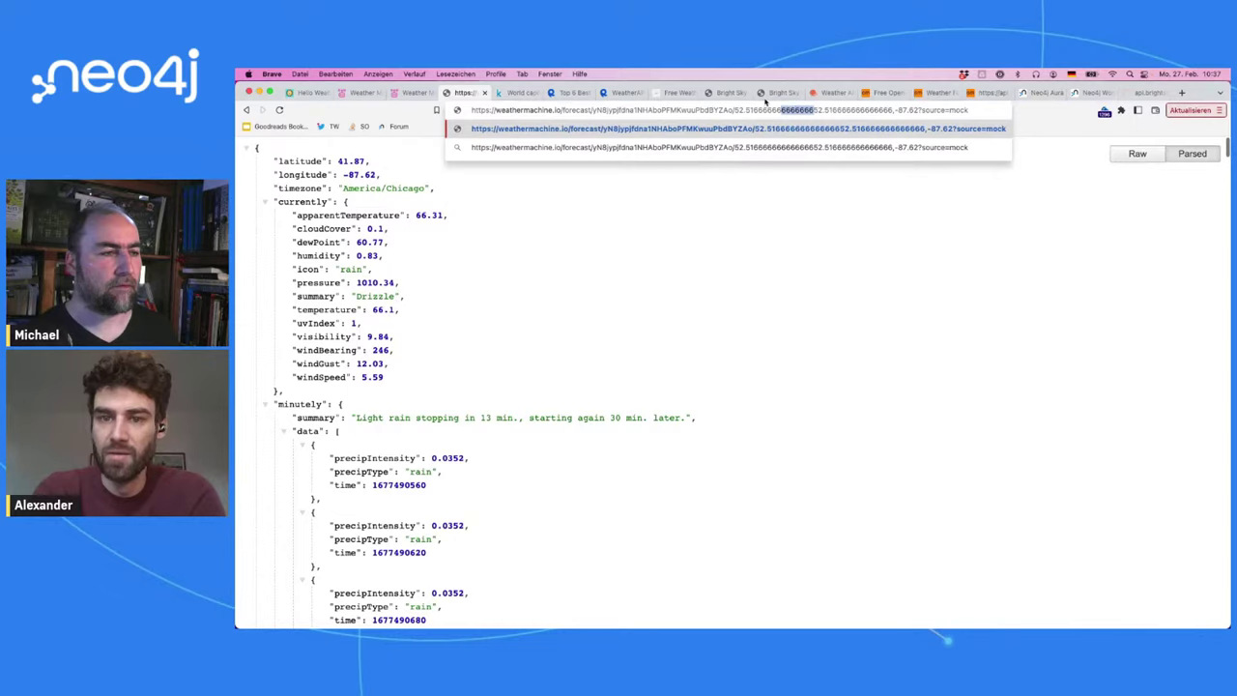
key("shift+Left")
key("shift+Left")
key("shift+Left")
key("shift+Left")
key("shift+Left")
key("shift+Left")
key("shift+Left")
key("shift+Left")
key("shift+Left")
key("shift+Left")
key("shift+Left")
key("shift+Left")
key("shift+Left")
key("BackSpace")
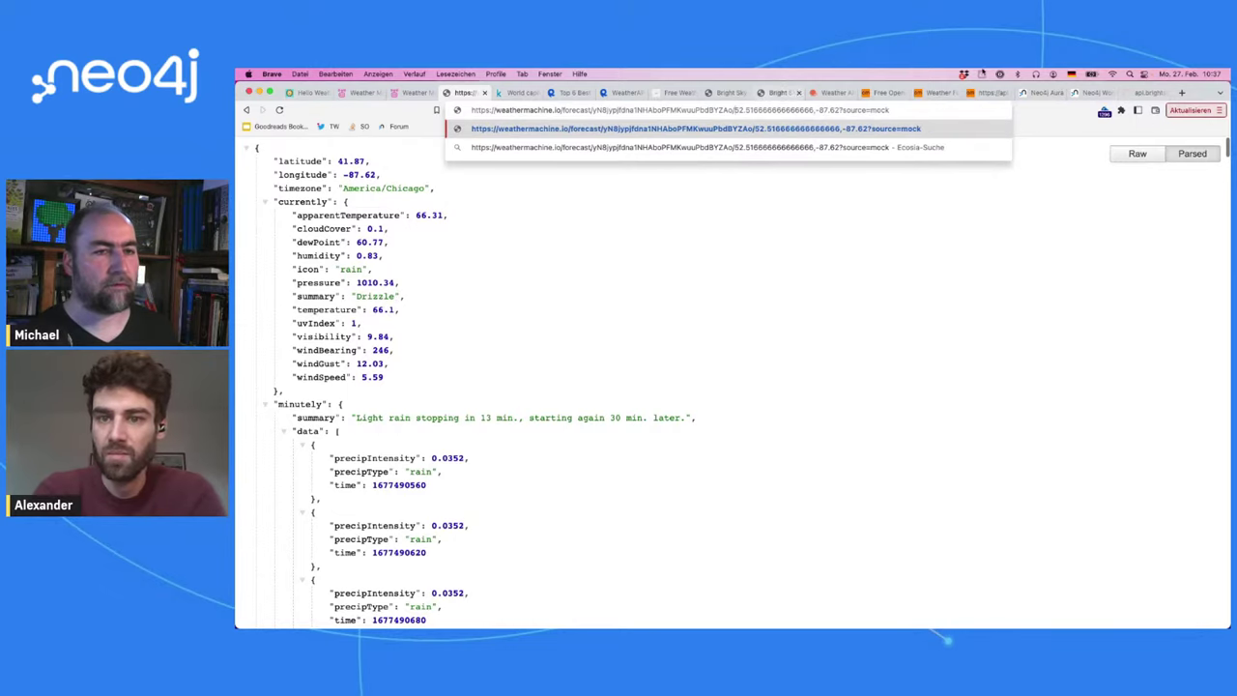
Step: Replace longitude -87.62 with Berlin's stored 13.4 from Neo4j and reload the forecast
left_click(1149, 93)
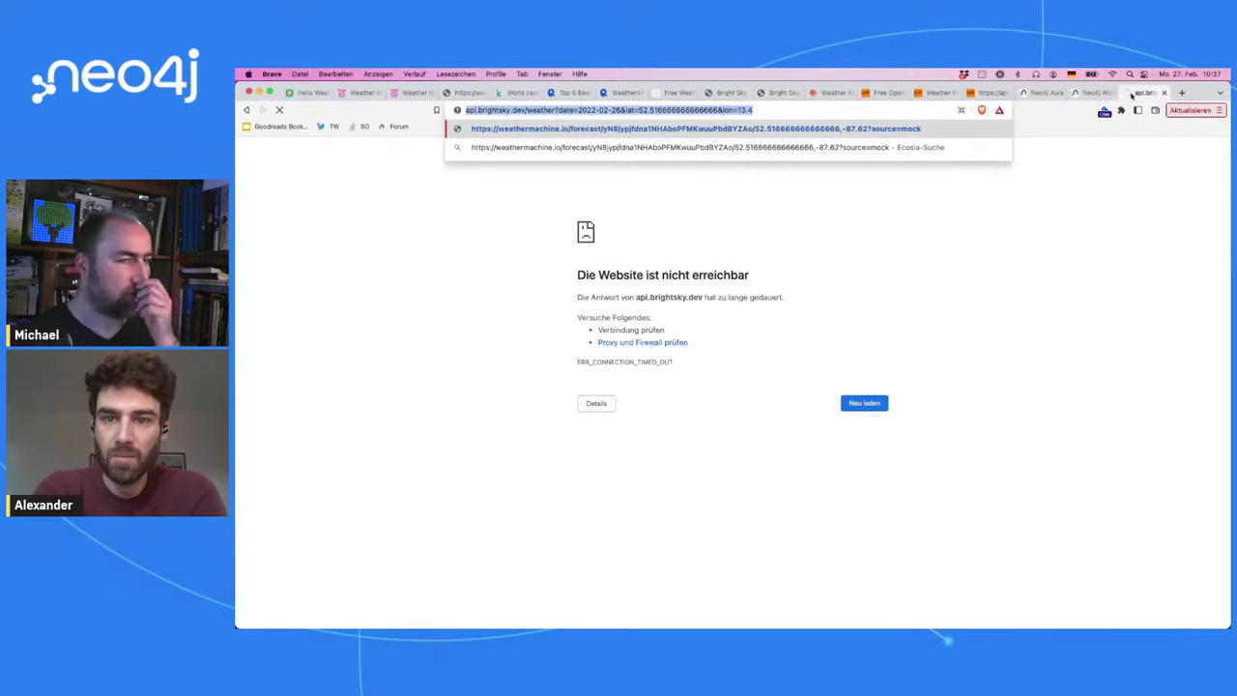
left_click(466, 93)
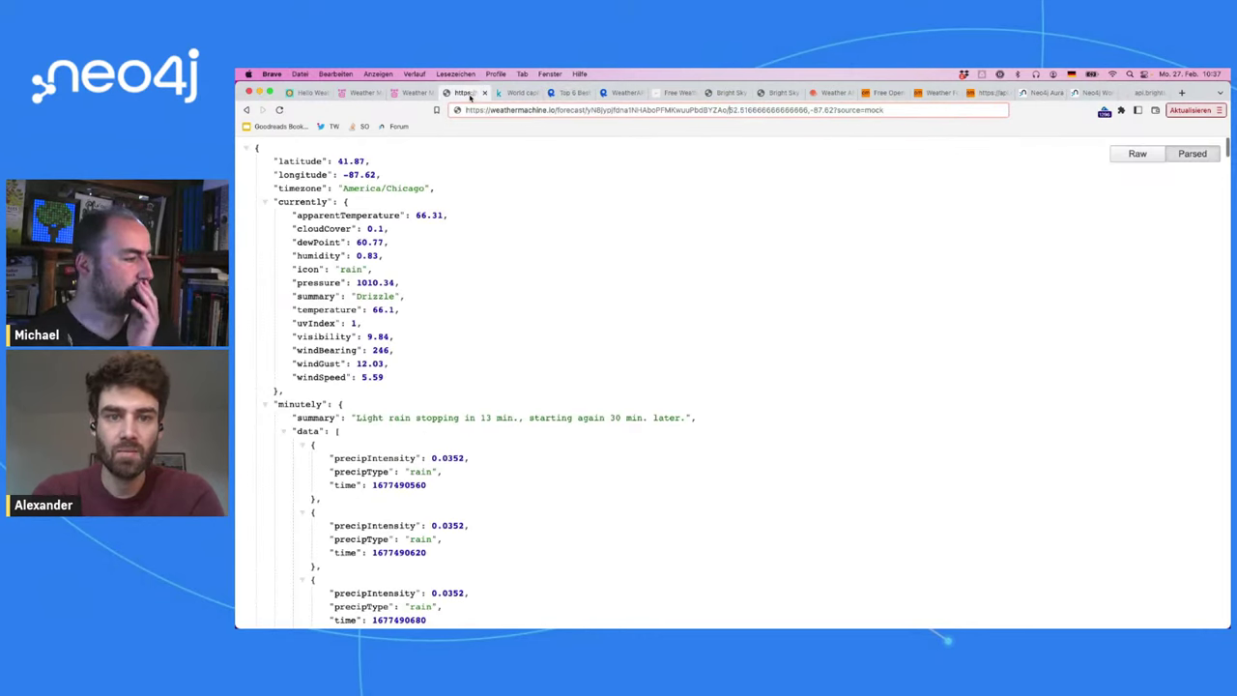
double_click(290, 175)
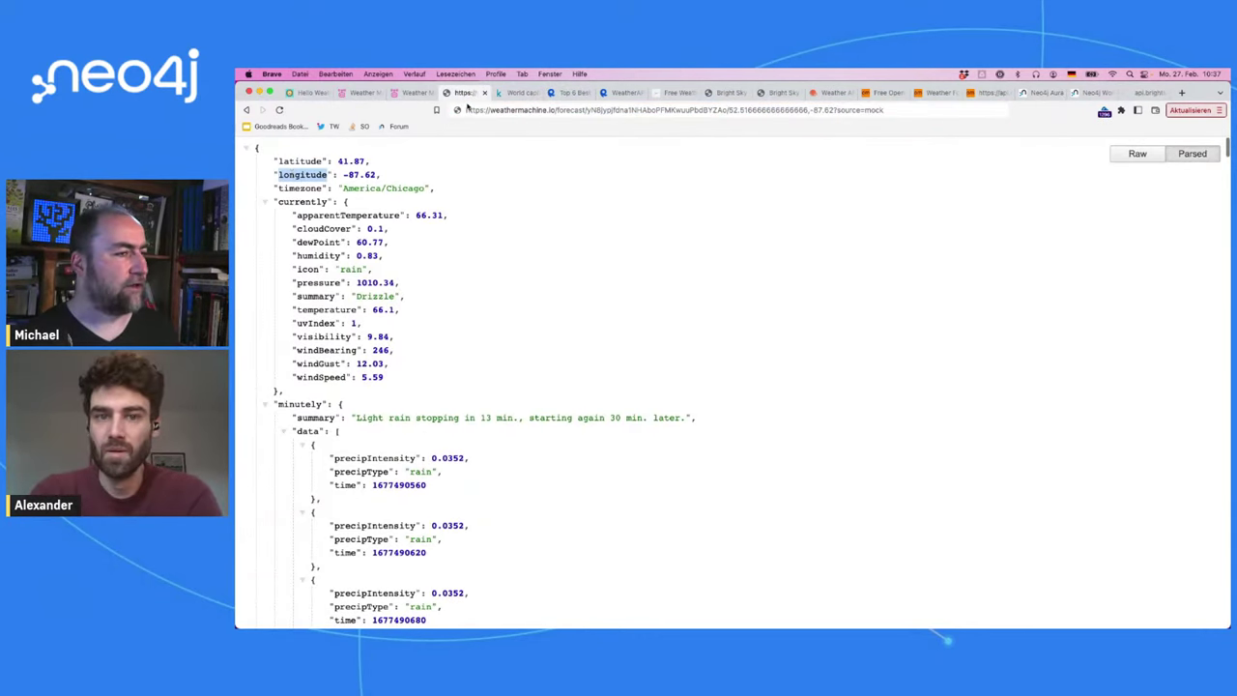
left_click(1089, 93)
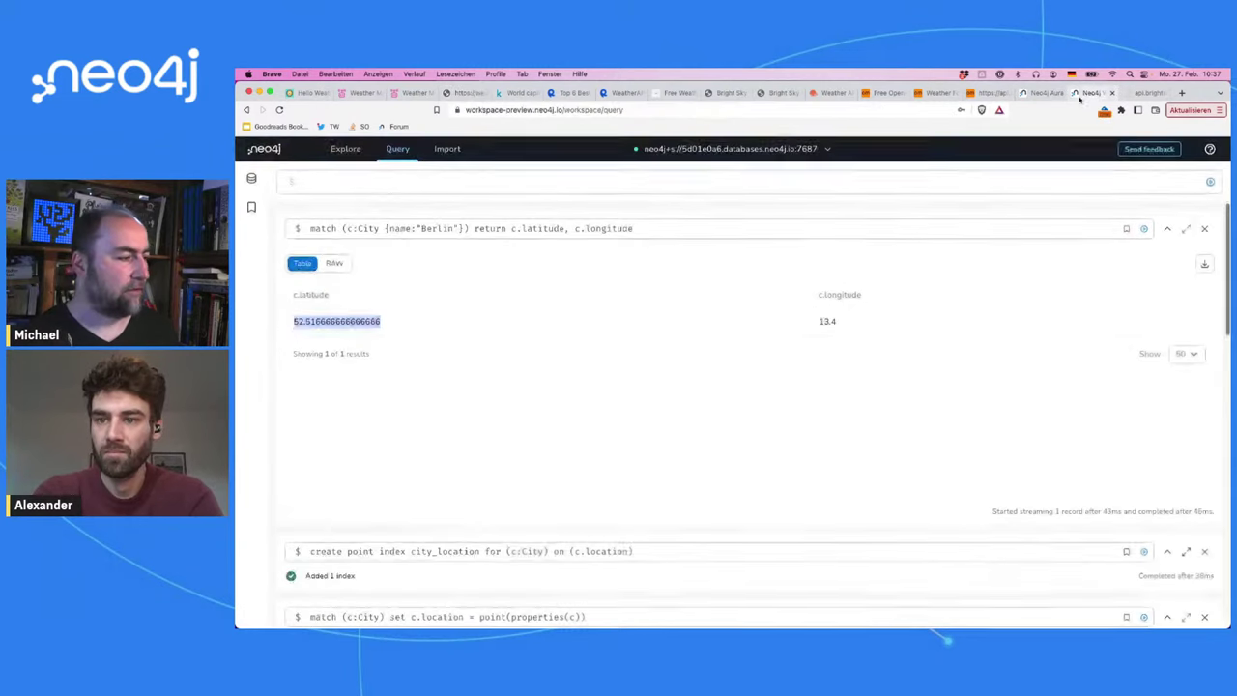
double_click(828, 321)
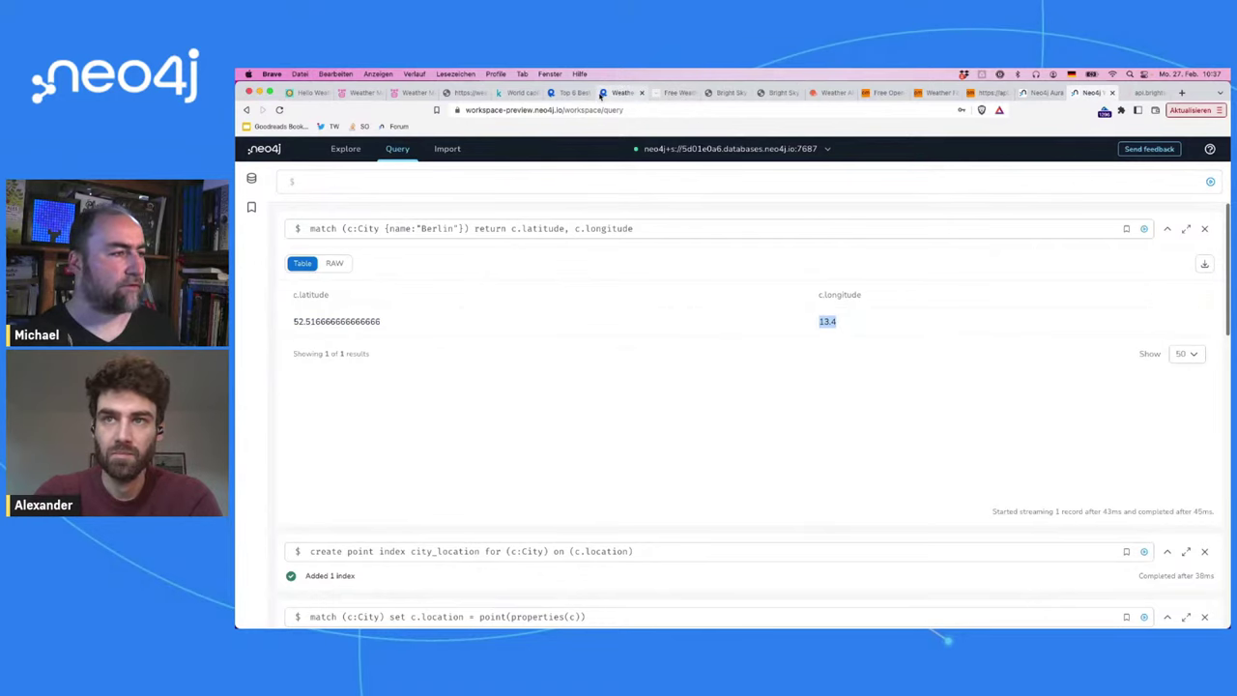
left_click(461, 93)
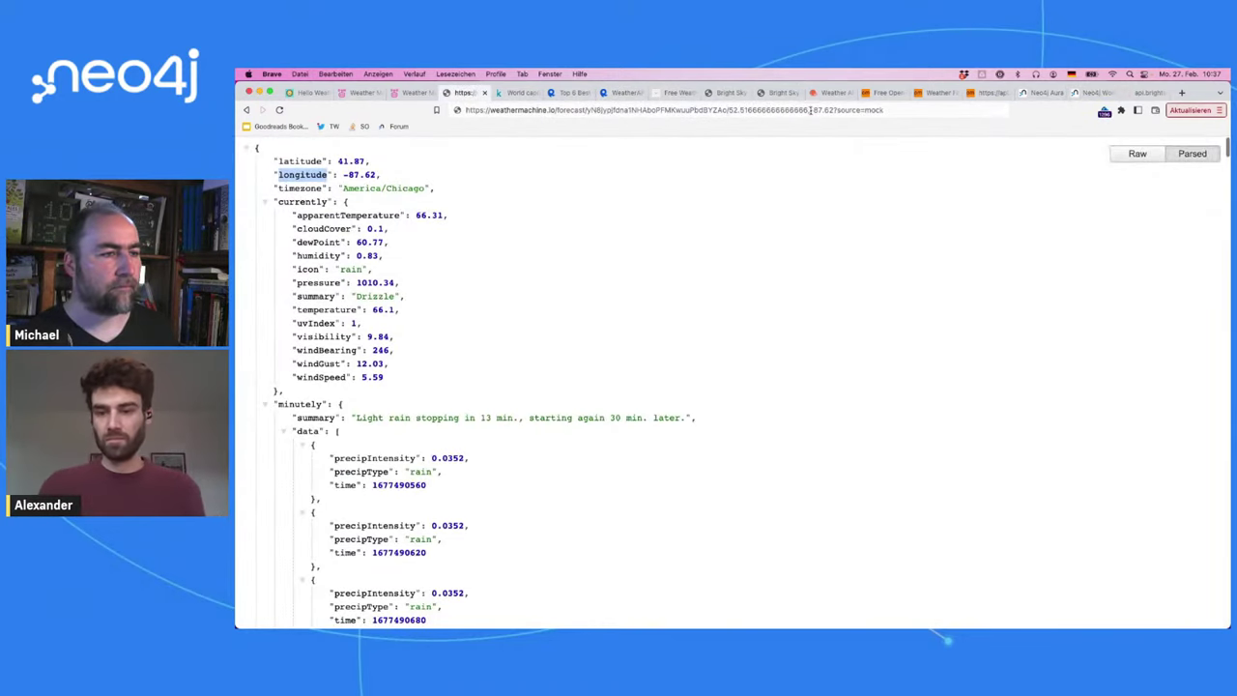
left_click_drag(810, 110, 833, 111)
type("13.4")
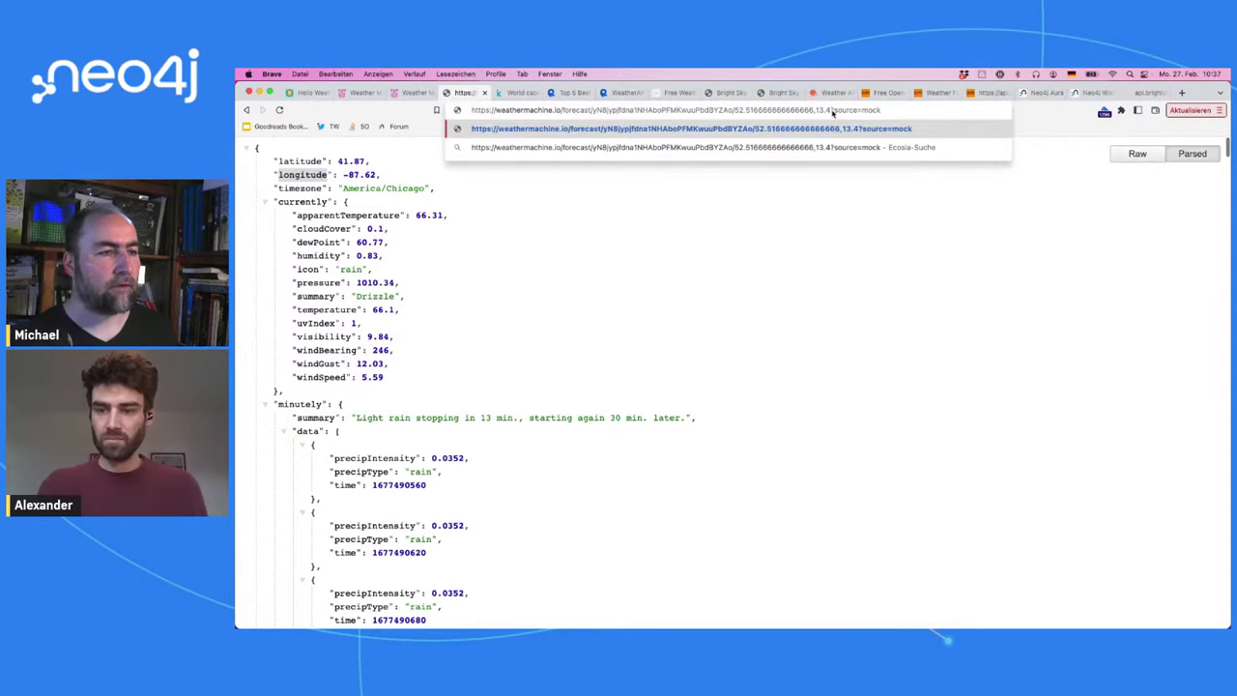
key("super+Return")
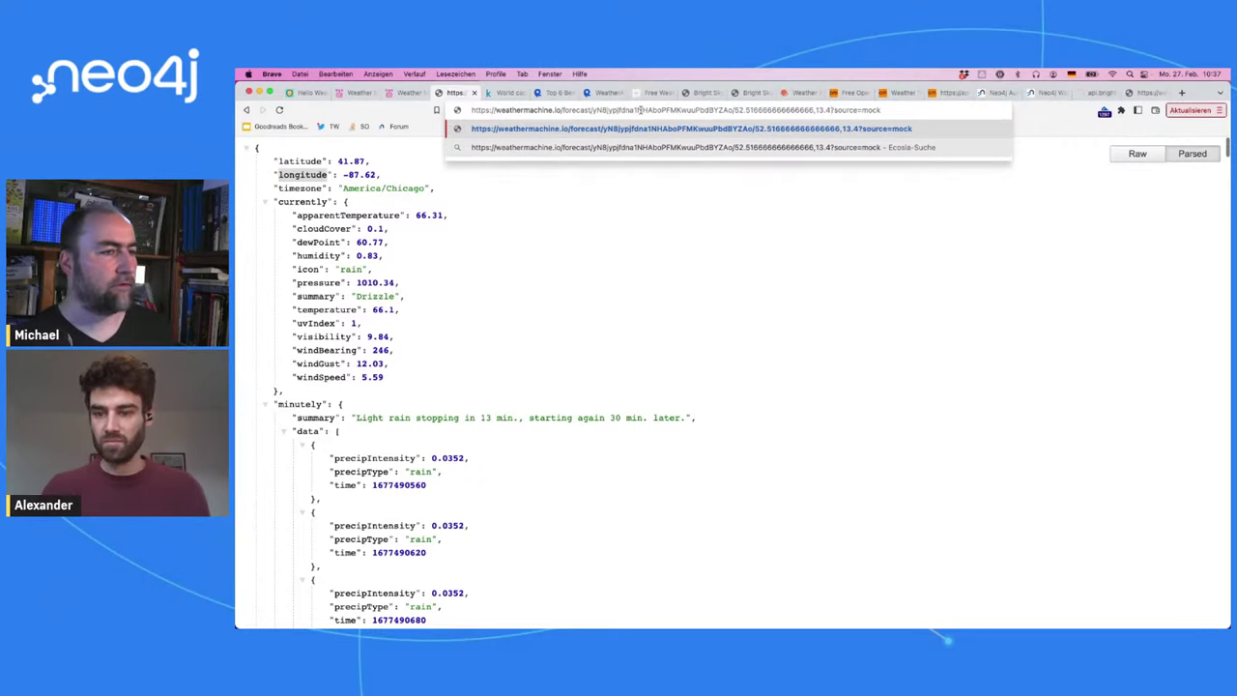
key("Return")
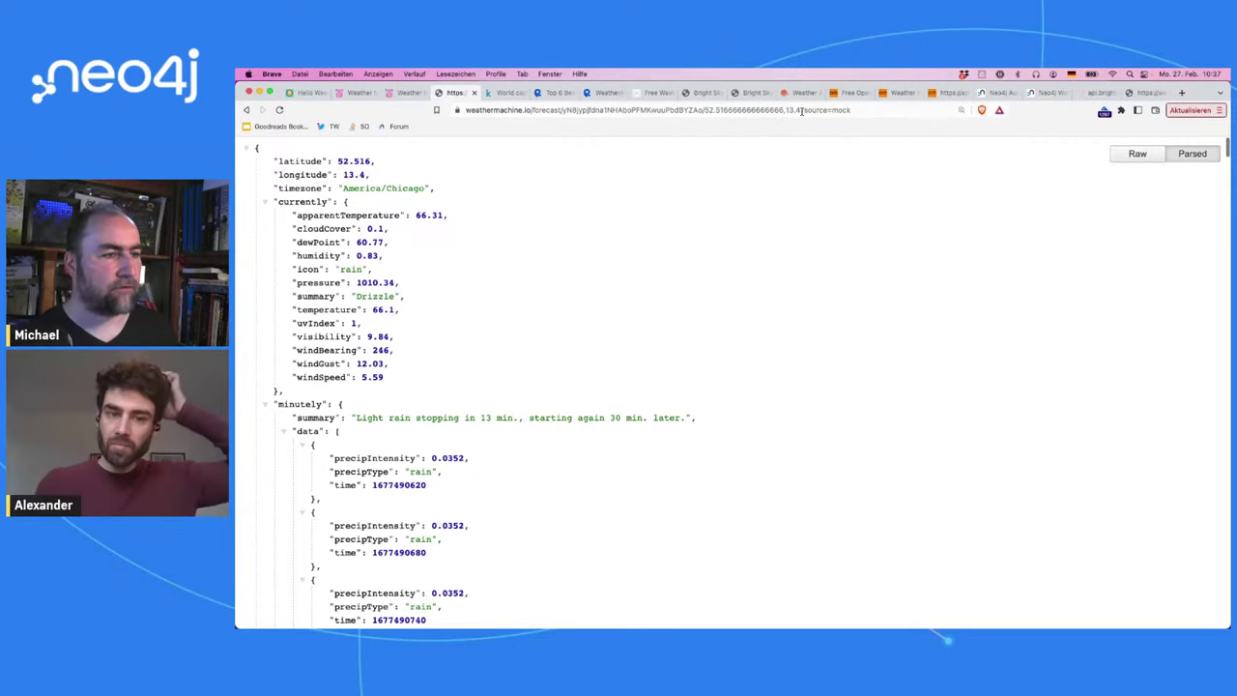
Step: Append &tz=GMT to the forecast URL, then rename tz to timezone and reload
left_click(821, 109)
left_click(860, 111)
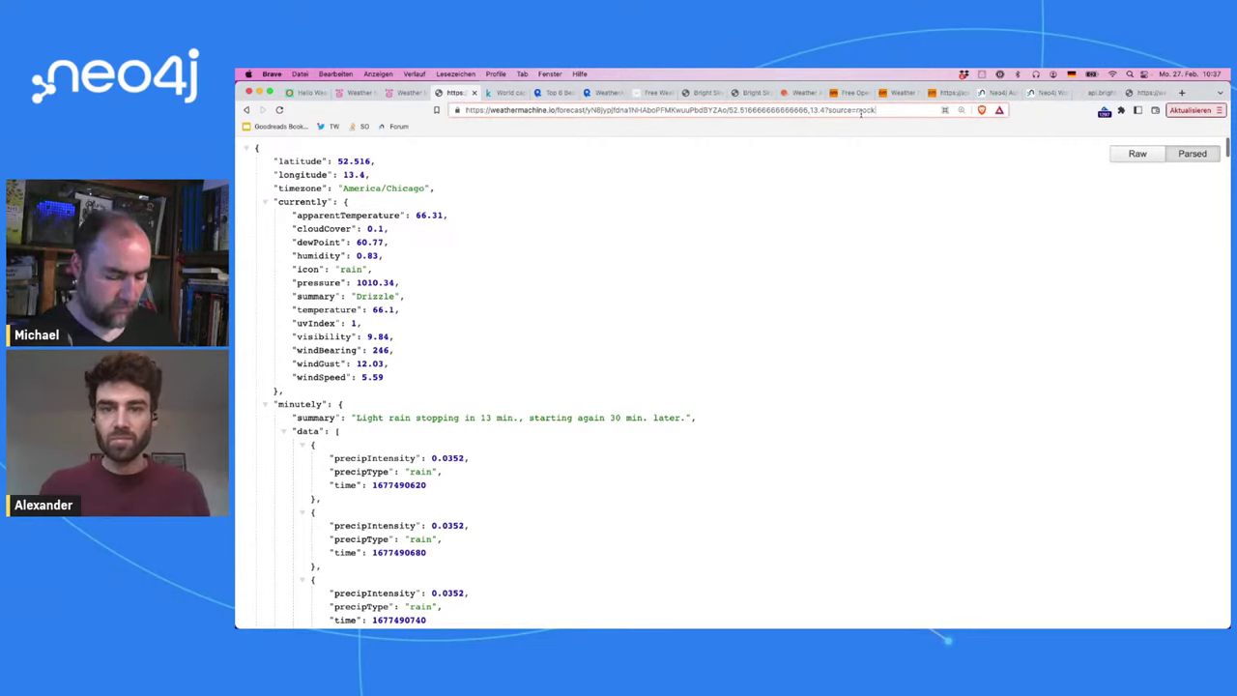
type("&tz=GMT")
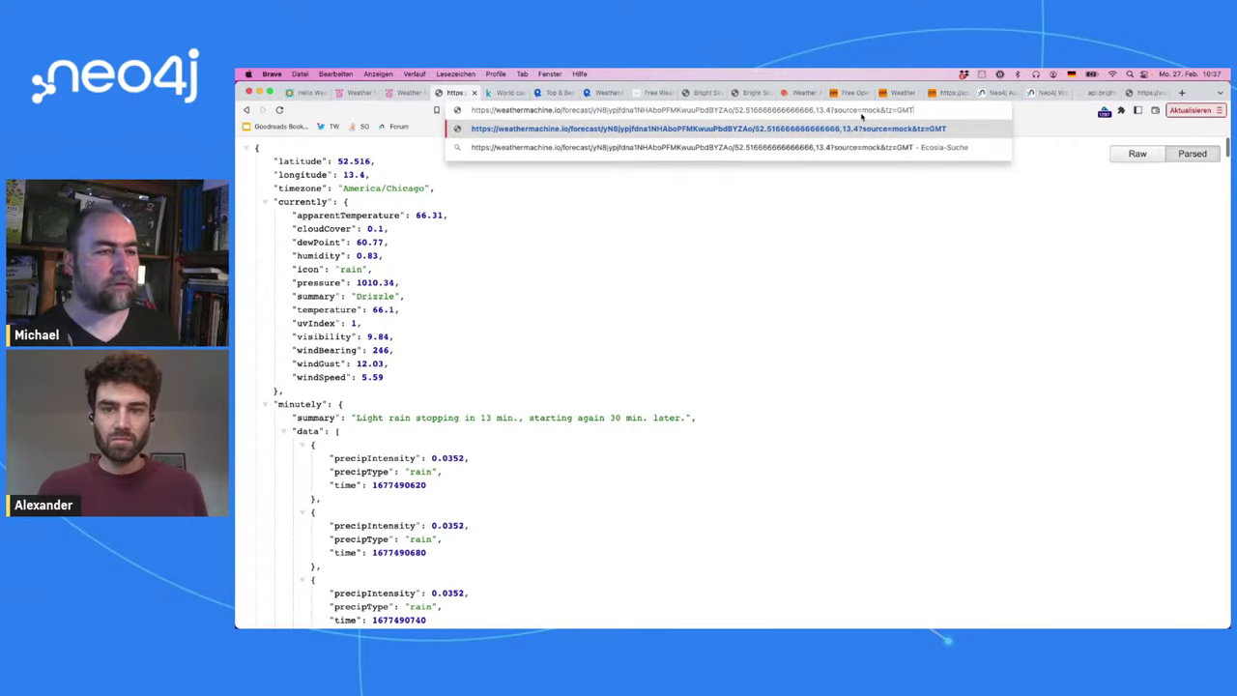
key("Return")
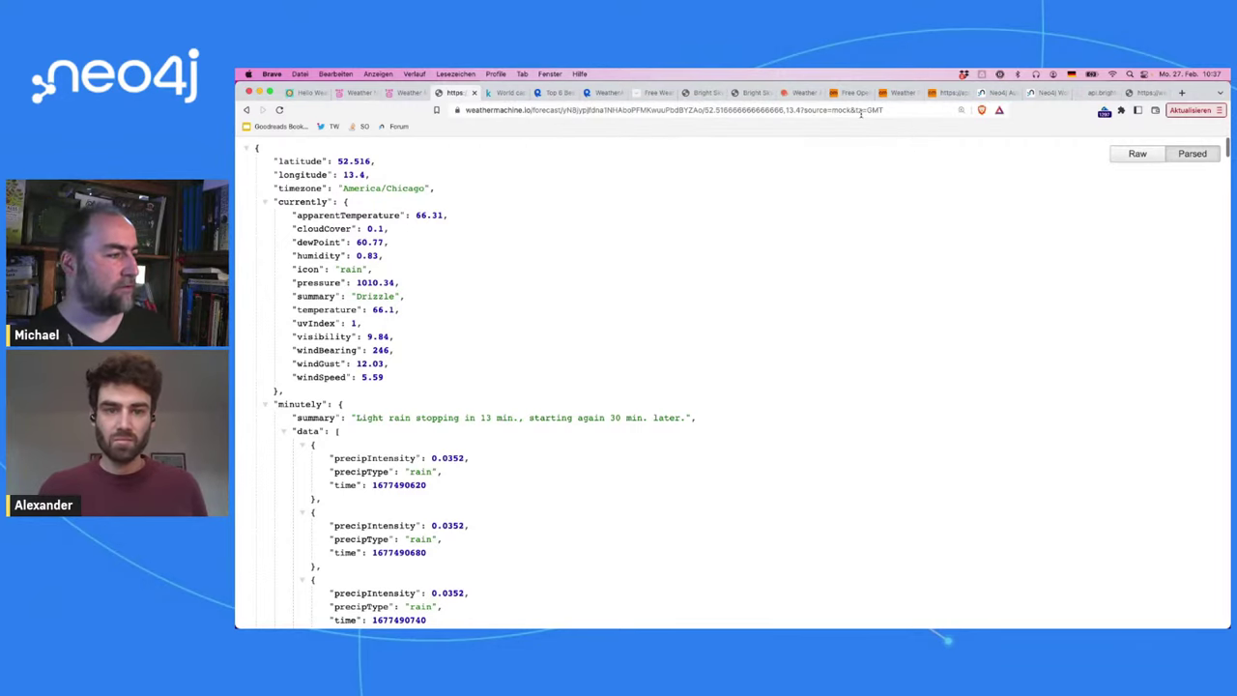
double_click(859, 111)
type("timezone")
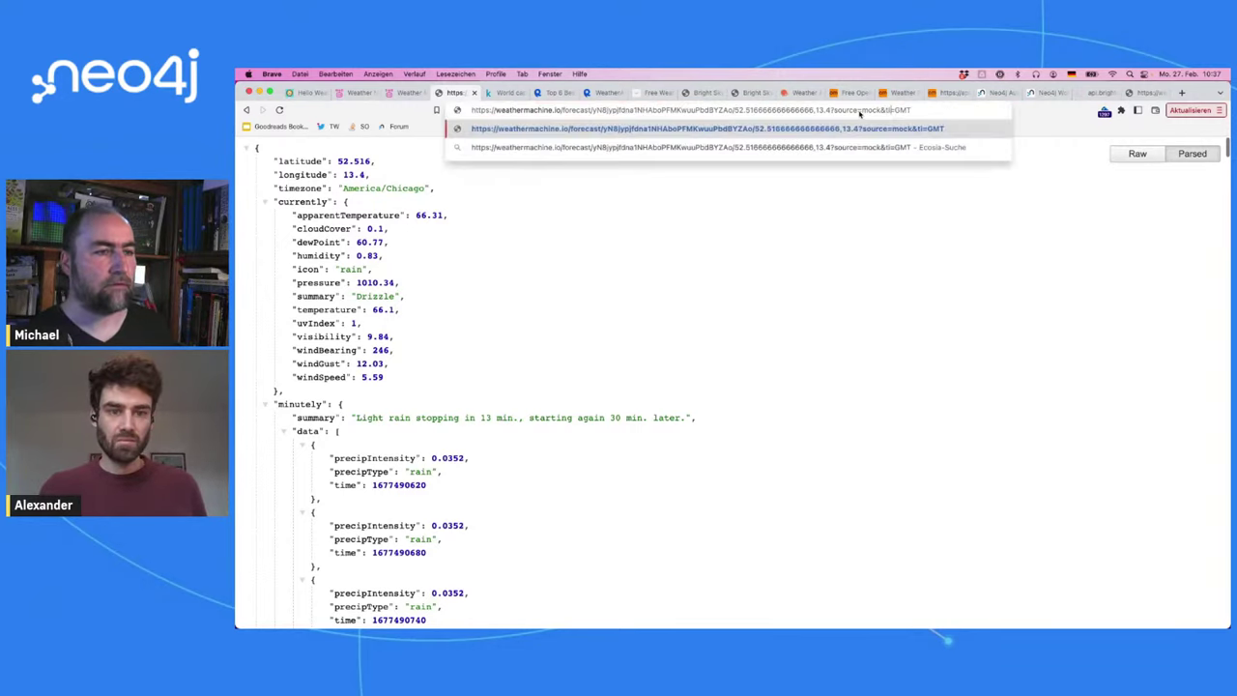
key("Return")
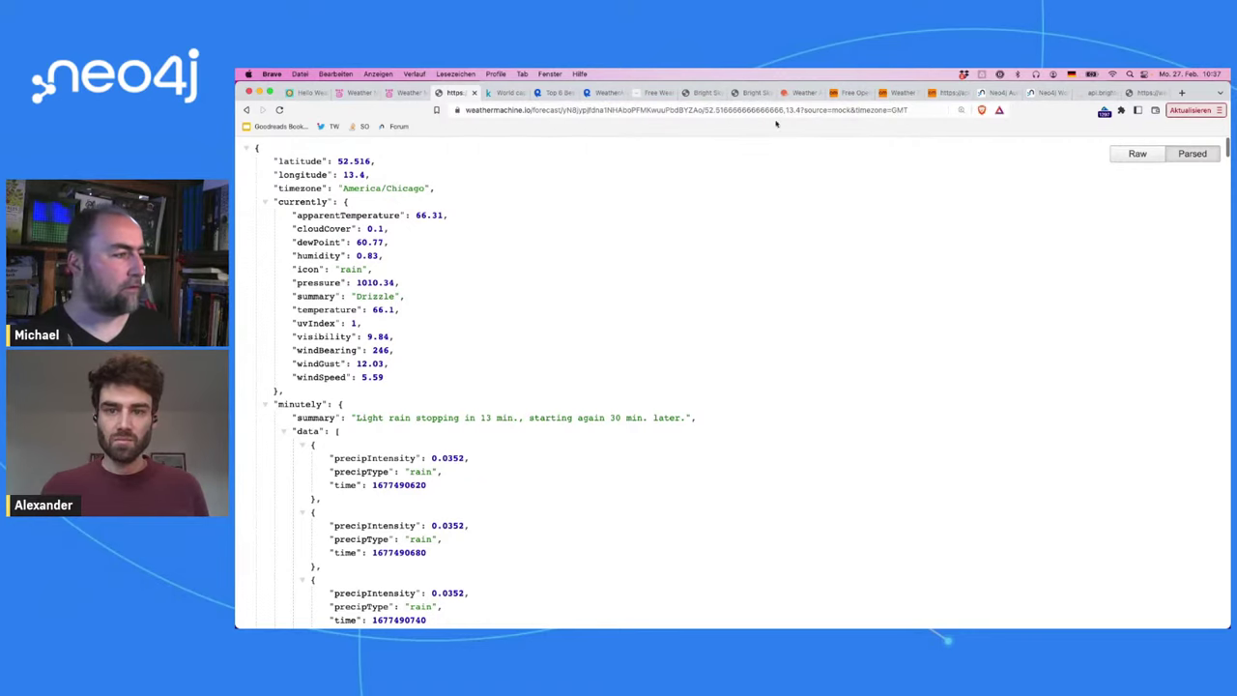
left_click(406, 93)
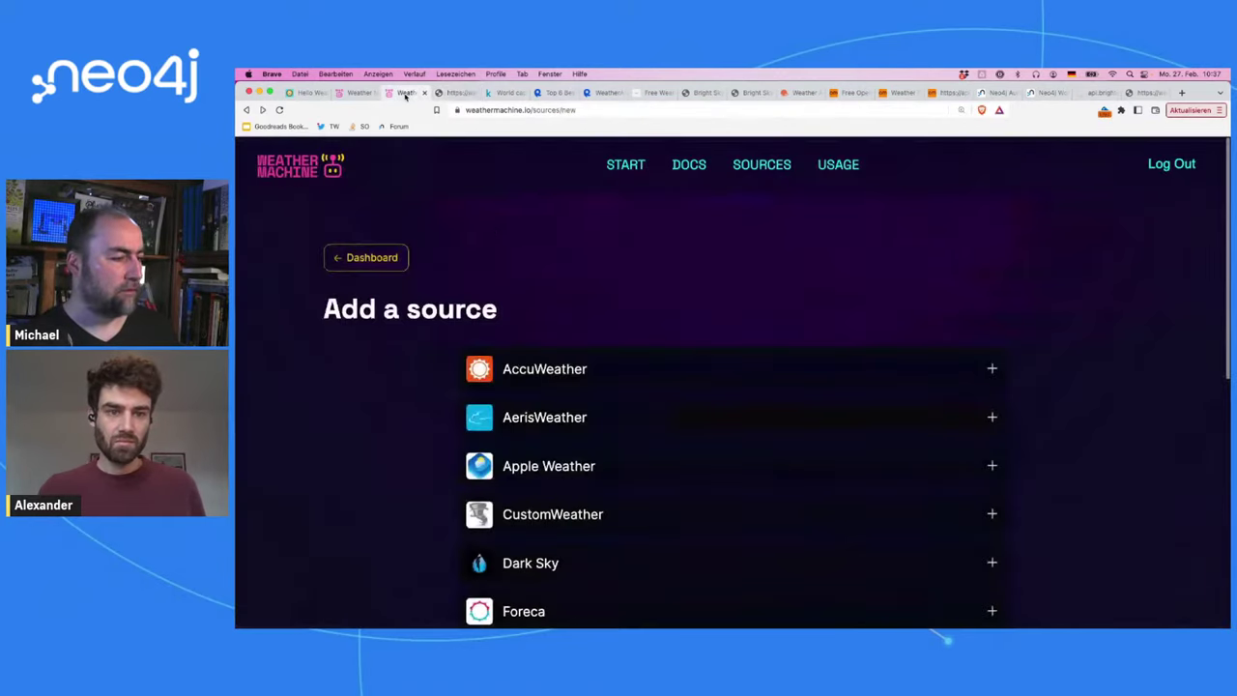
left_click(687, 166)
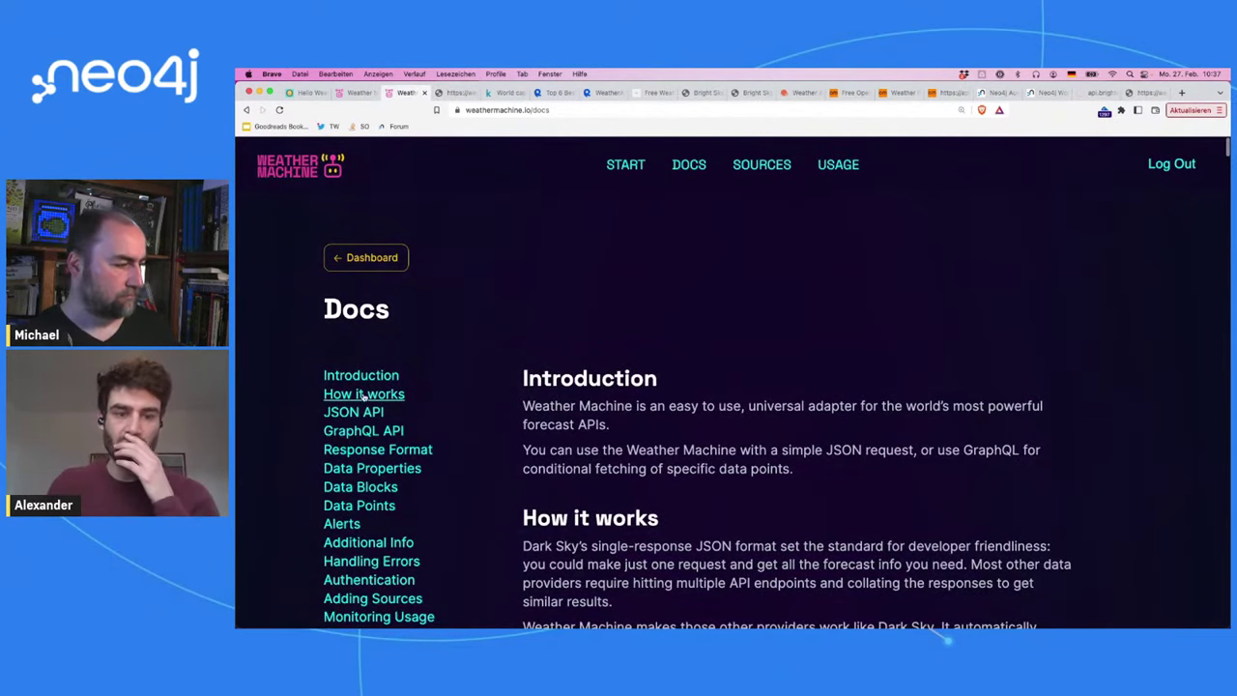
left_click(367, 414)
key("super+f")
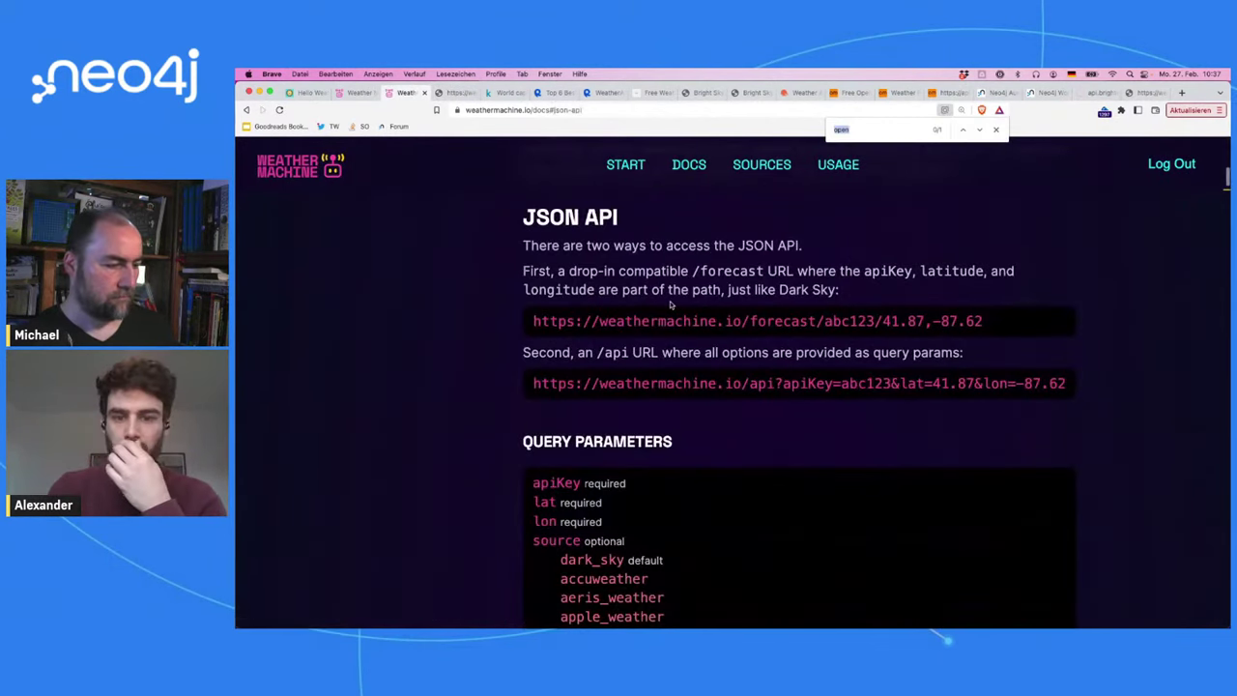
type("timezone")
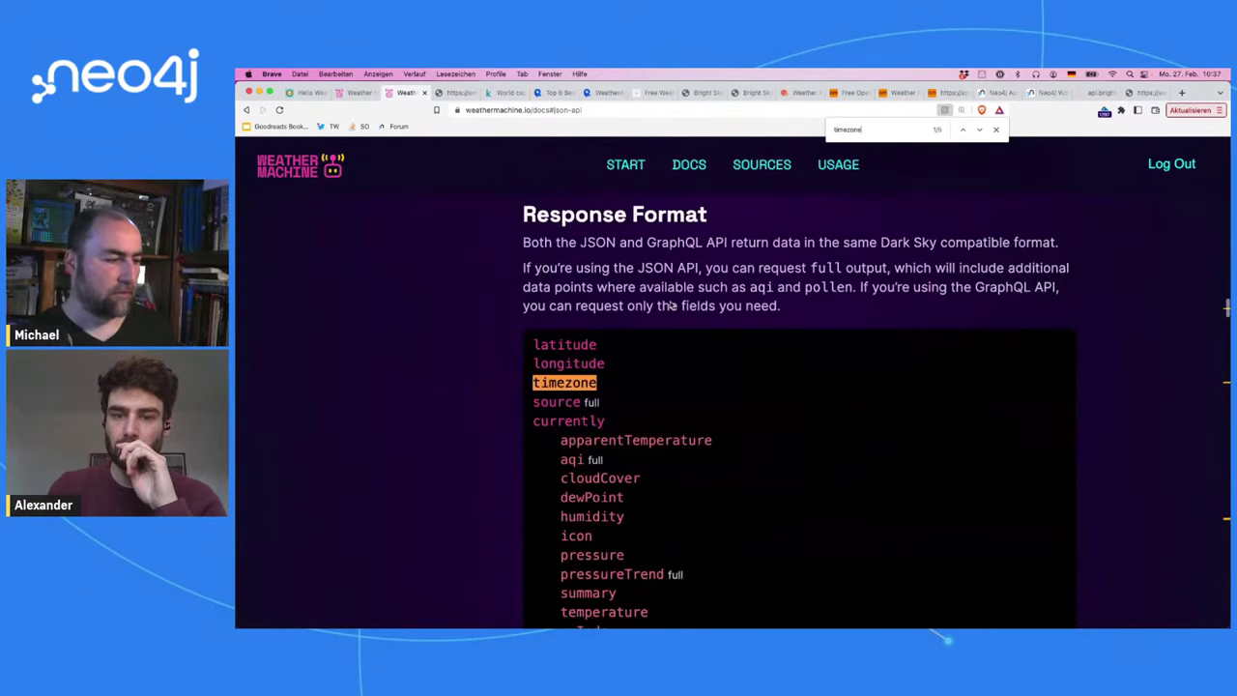
key("Return")
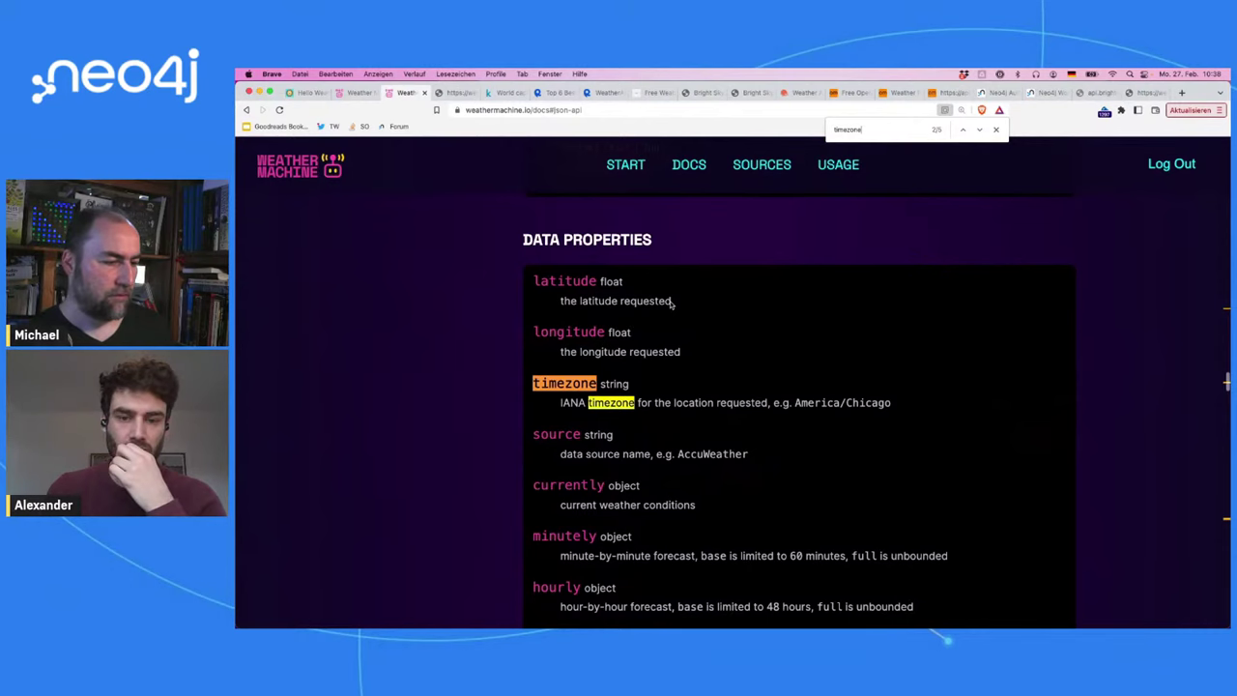
key("Return")
key("Return")
key("Return")
key("shift+Return")
key("shift+Return")
key("shift+Return")
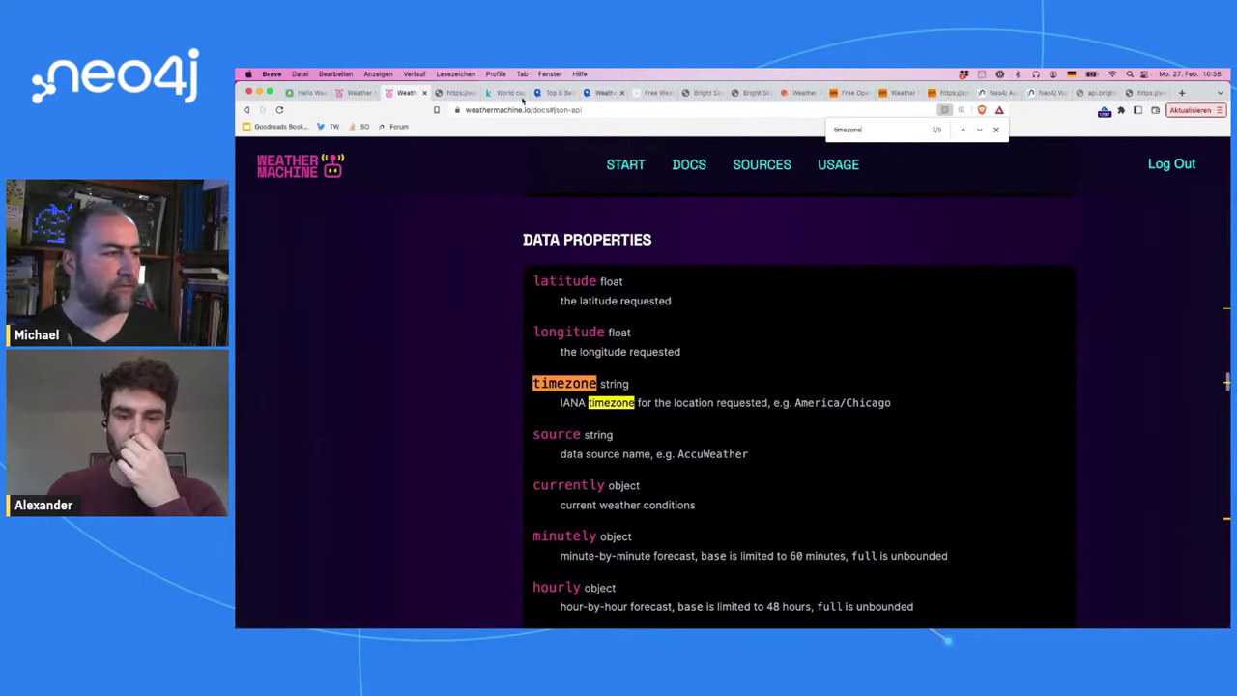
left_click(453, 92)
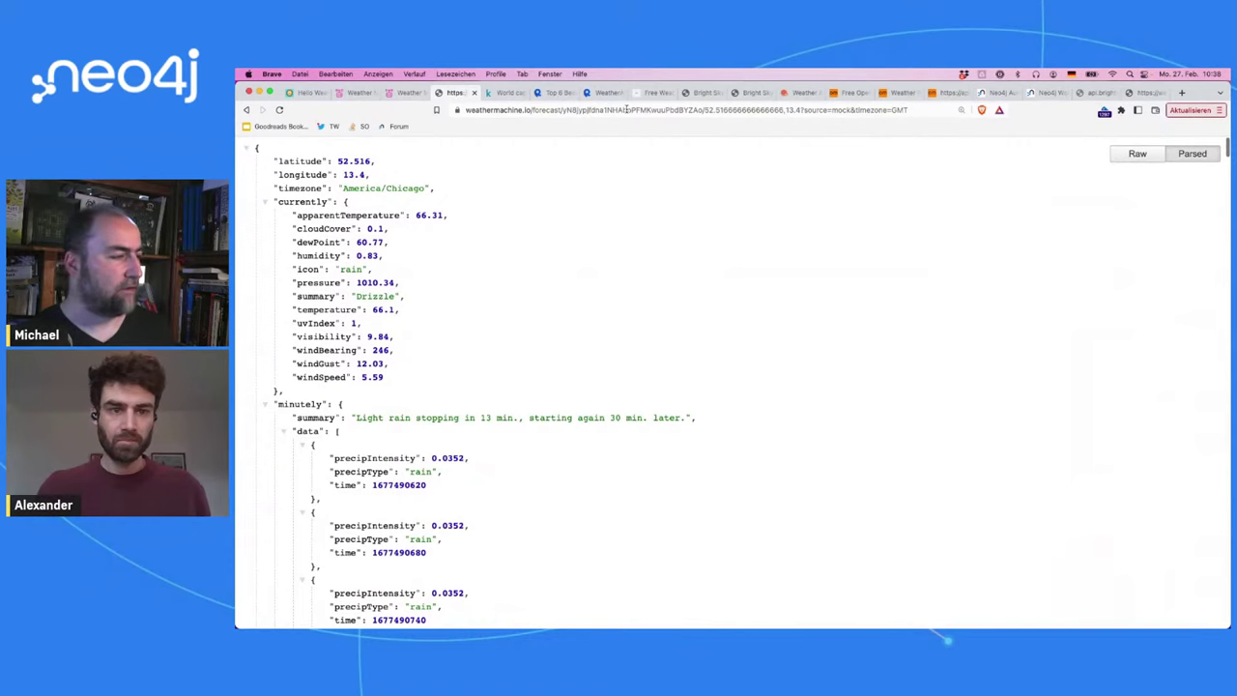
left_click(627, 109)
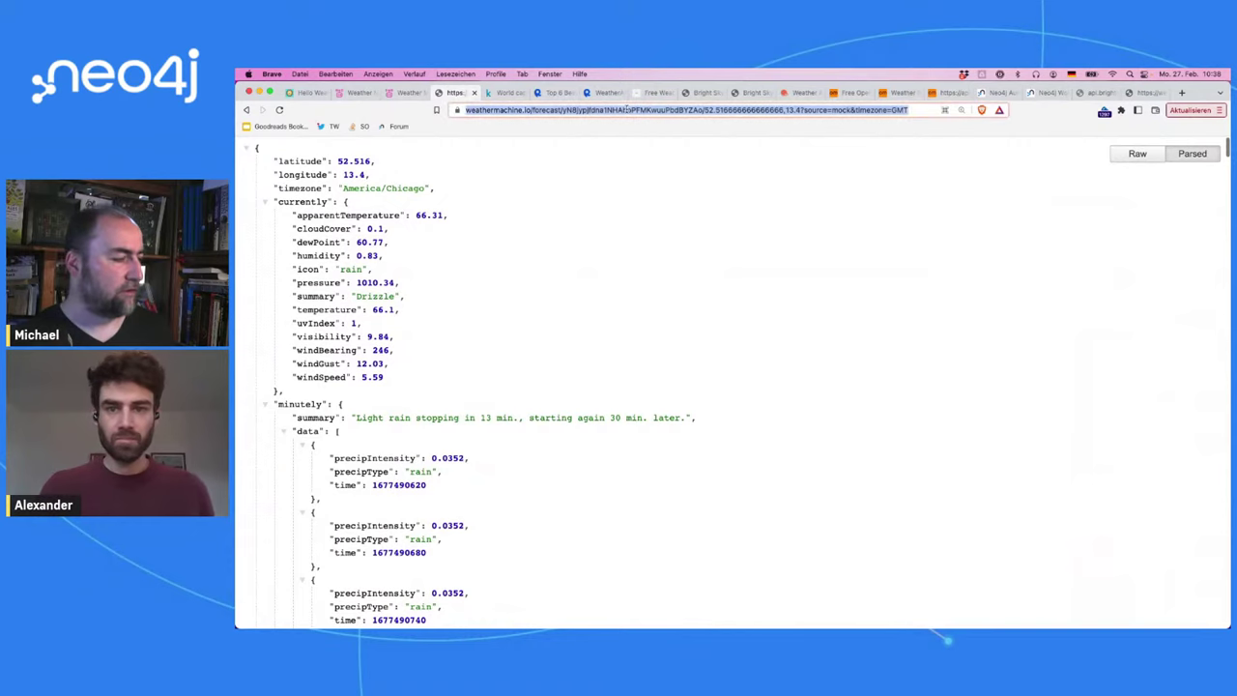
left_click(267, 407)
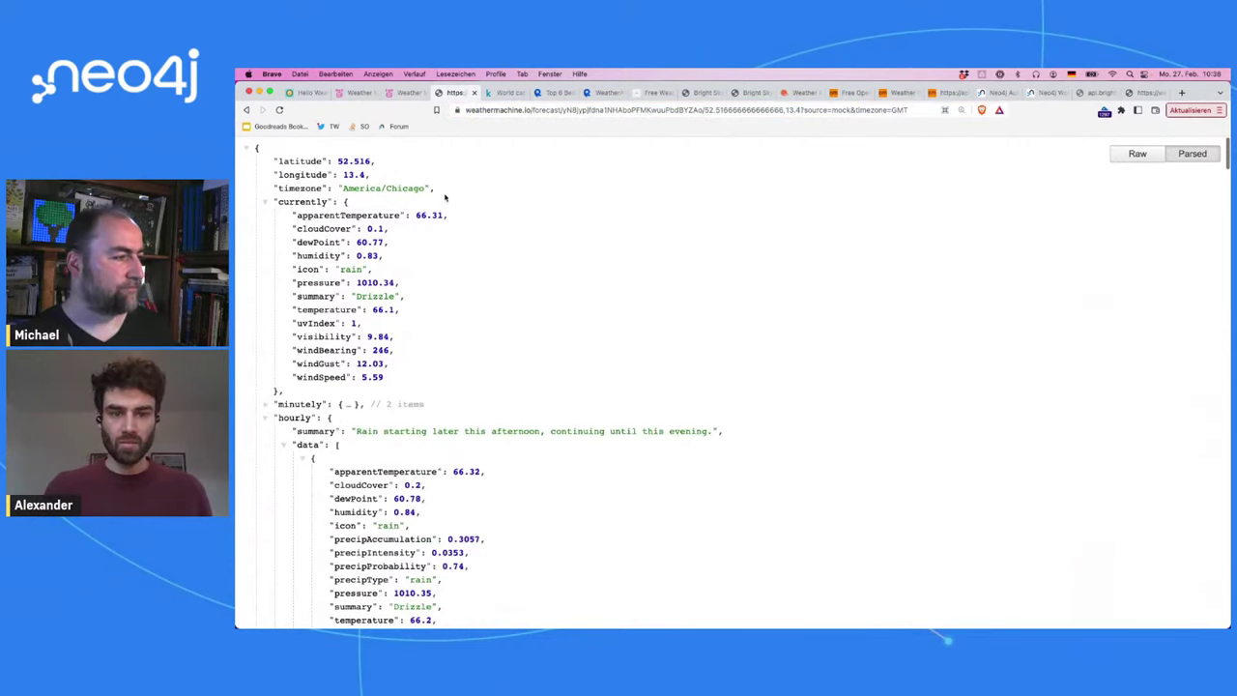
scroll(522, 284, "down", 3)
scroll(523, 281, "up", 3)
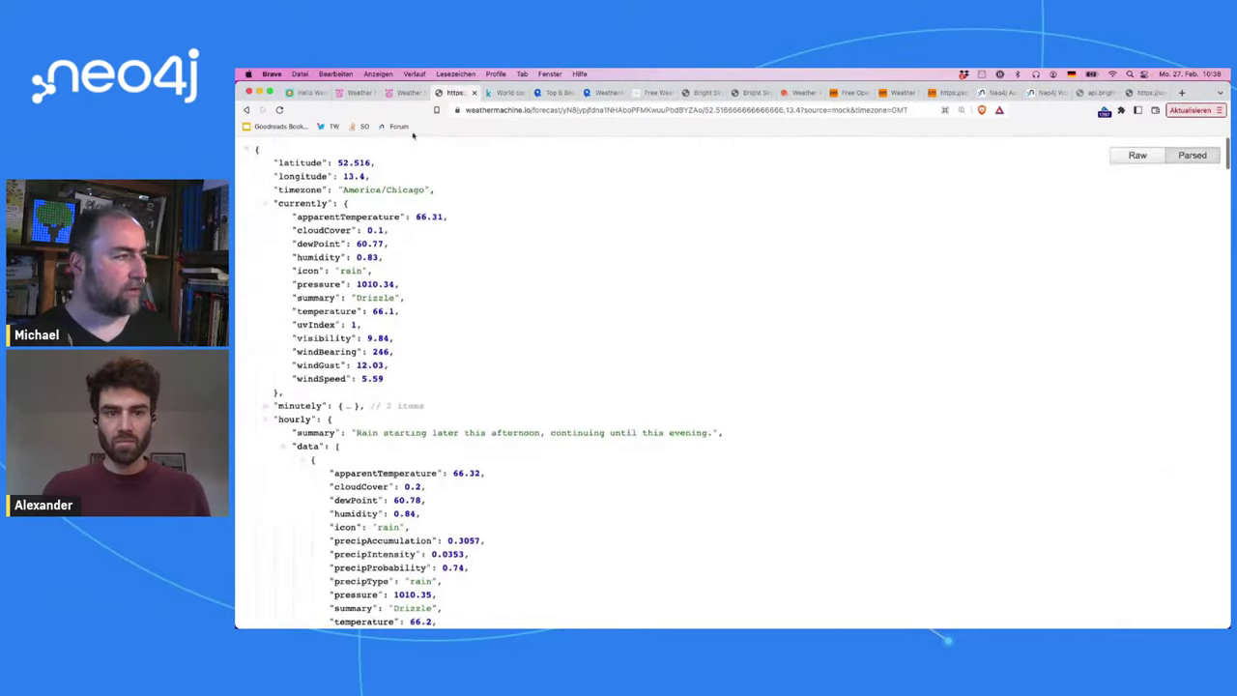
left_click(936, 93)
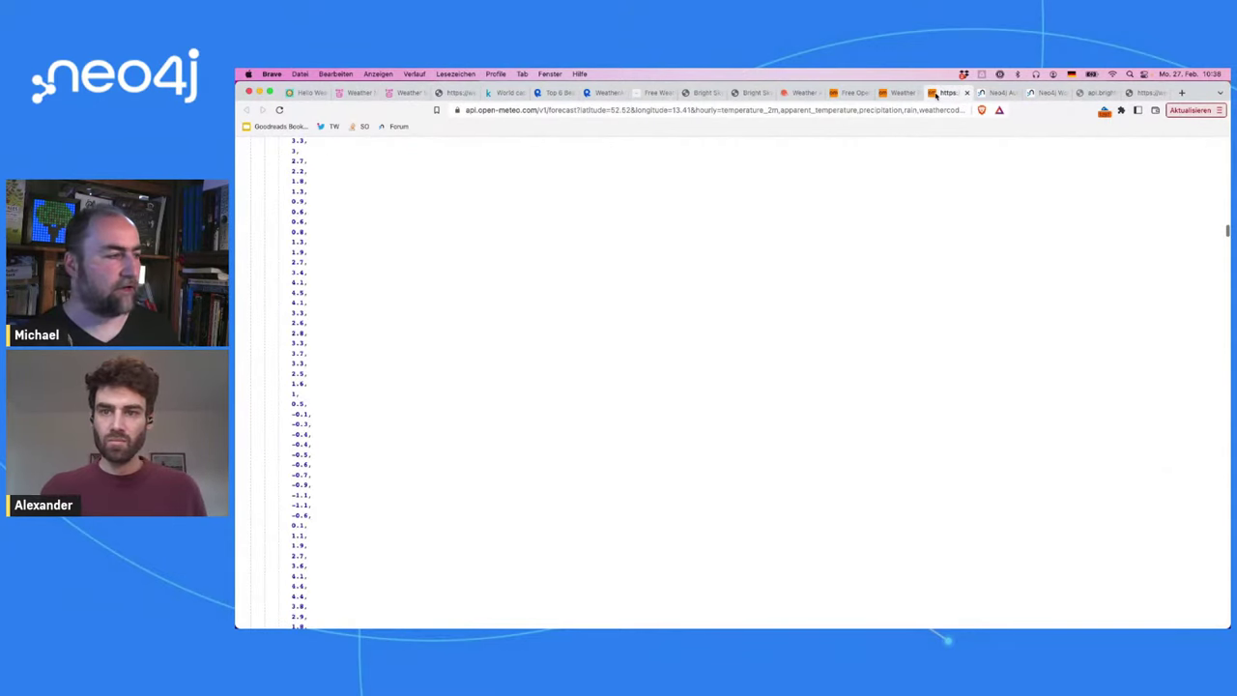
left_click(899, 93)
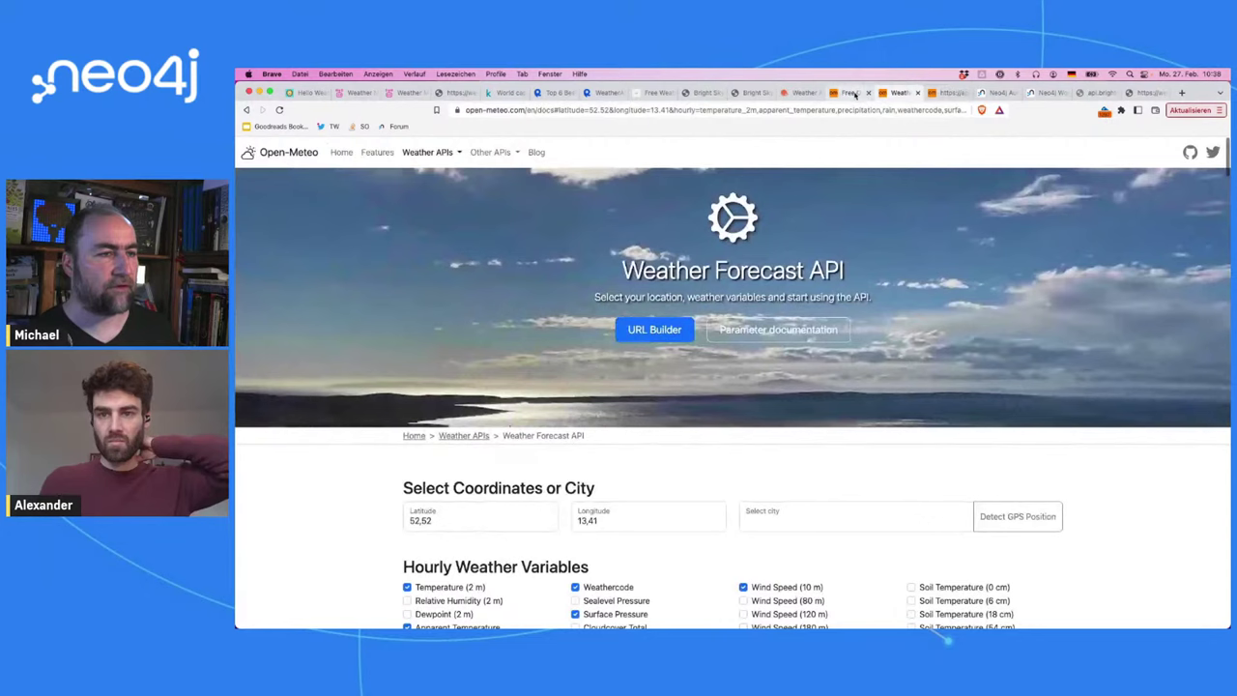
left_click(801, 92)
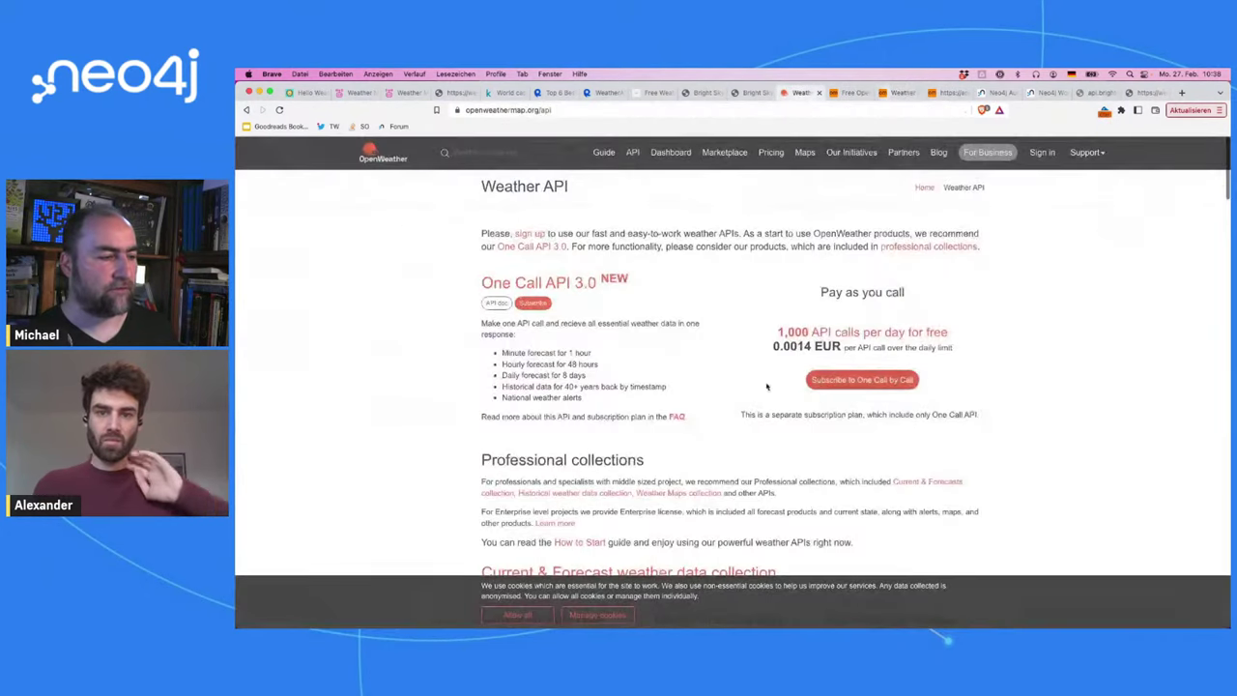
left_click(1133, 93)
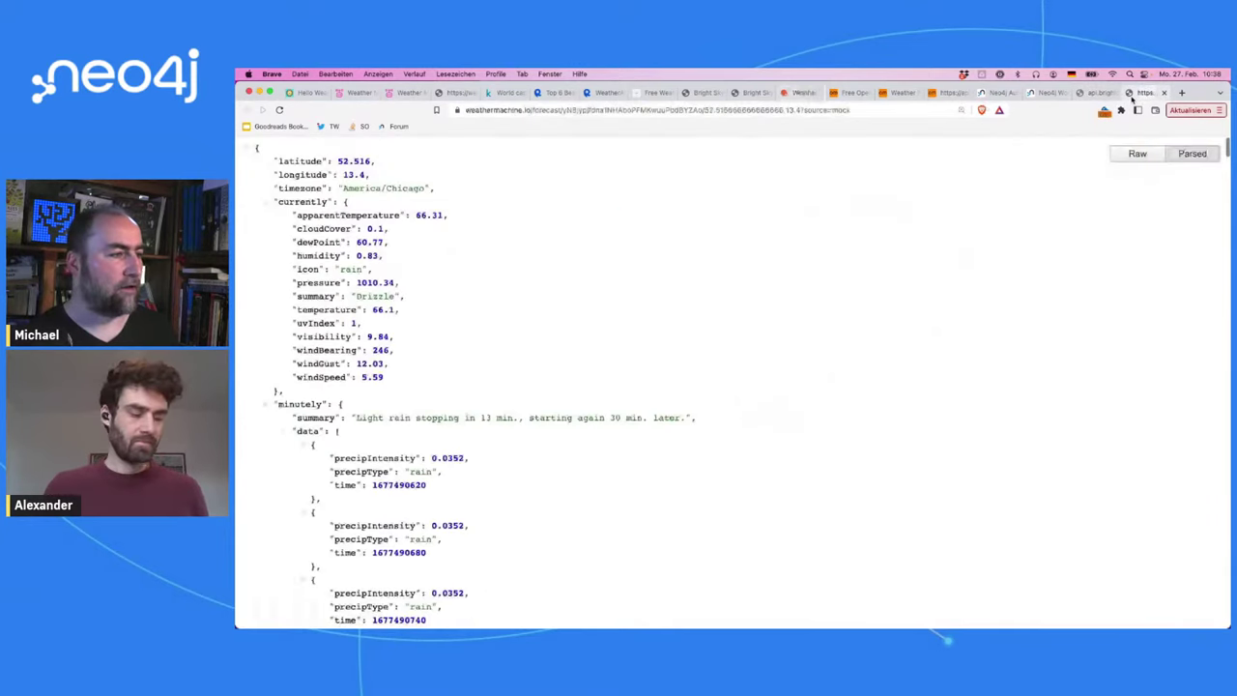
left_click(902, 112)
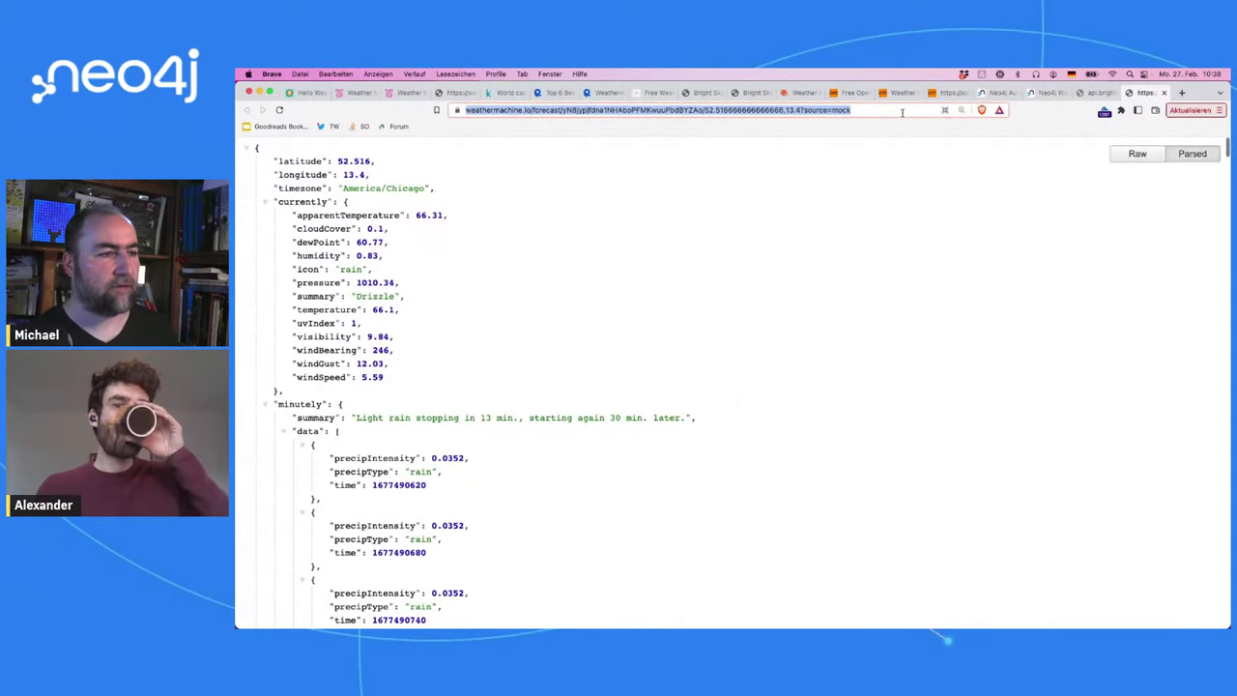
left_click(1048, 93)
Step: Replace 'return' on line 2 with apoc.load.json(" and paste the weathermachine forecast URL
left_click(580, 230)
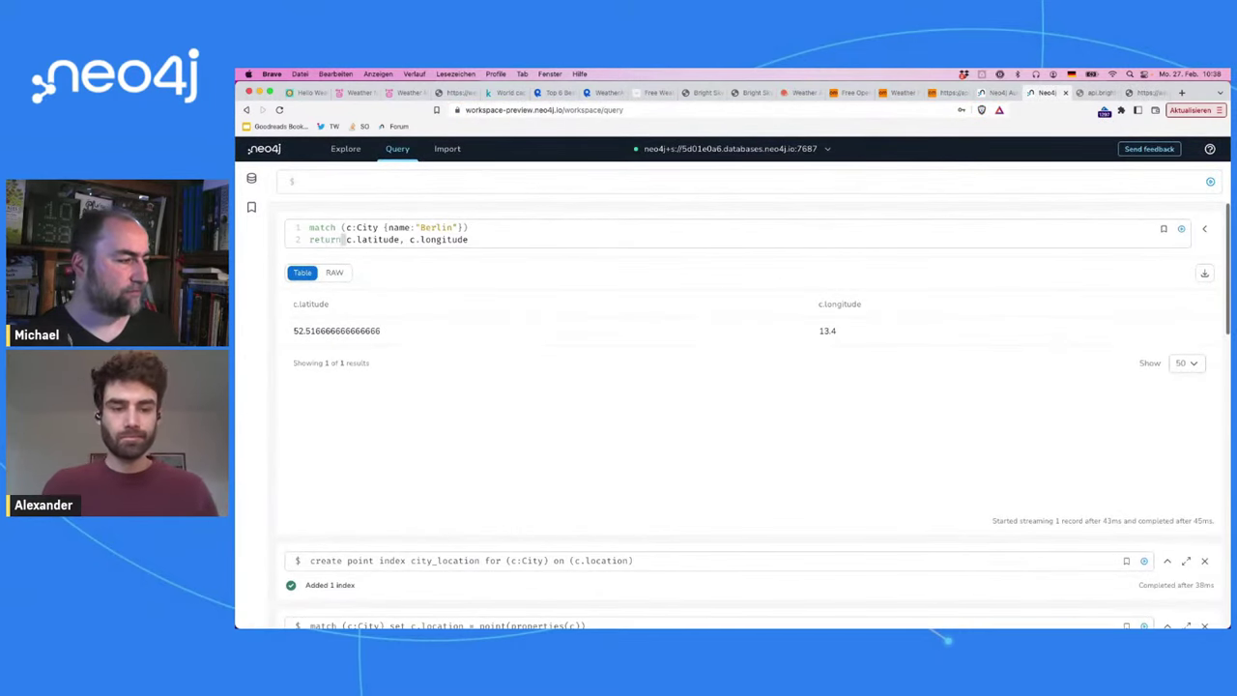
double_click(325, 239)
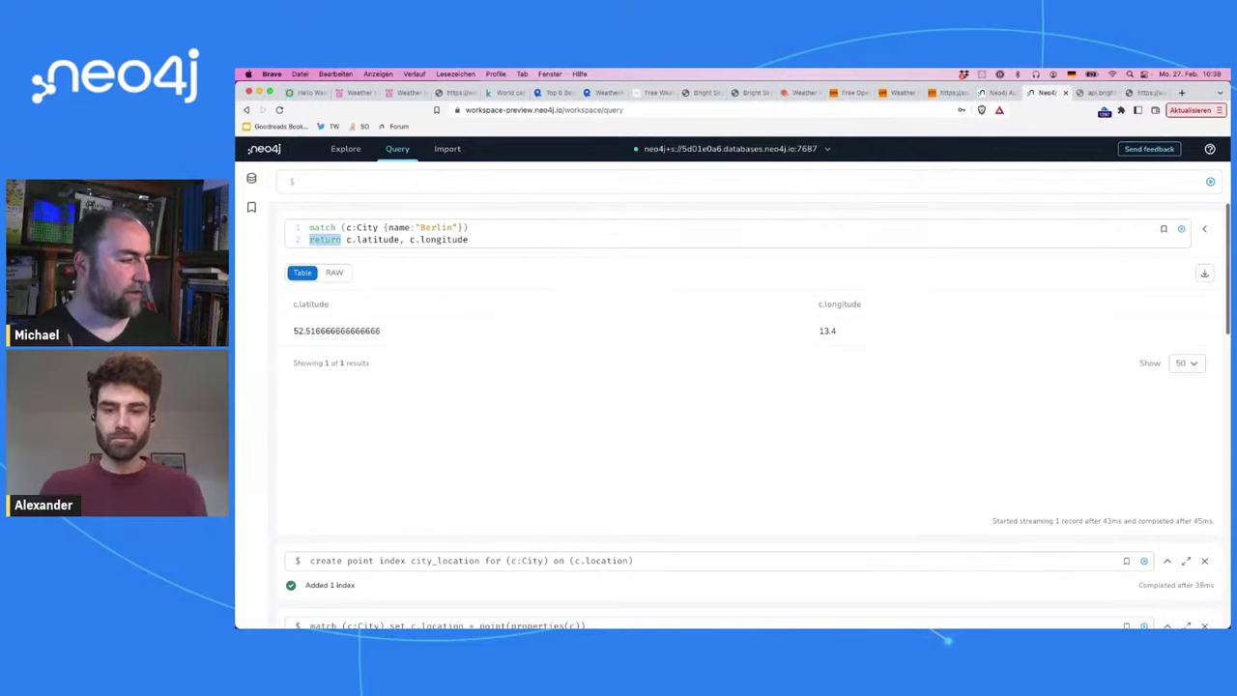
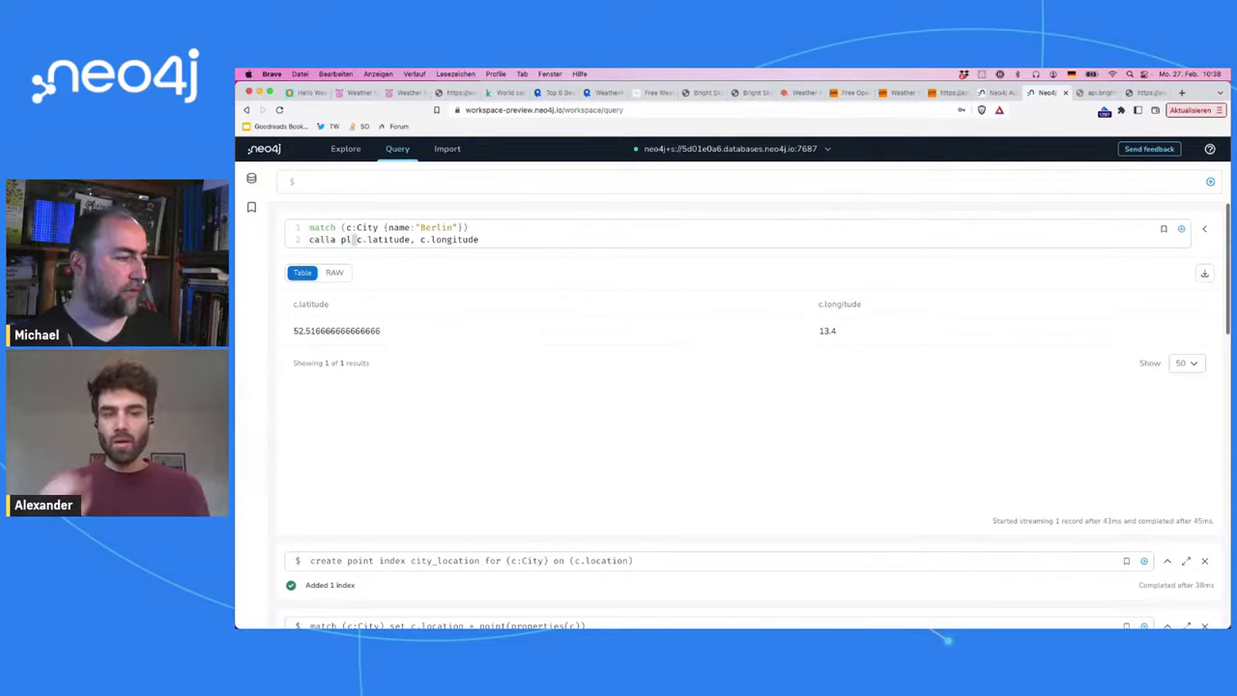
key("BackSpace")
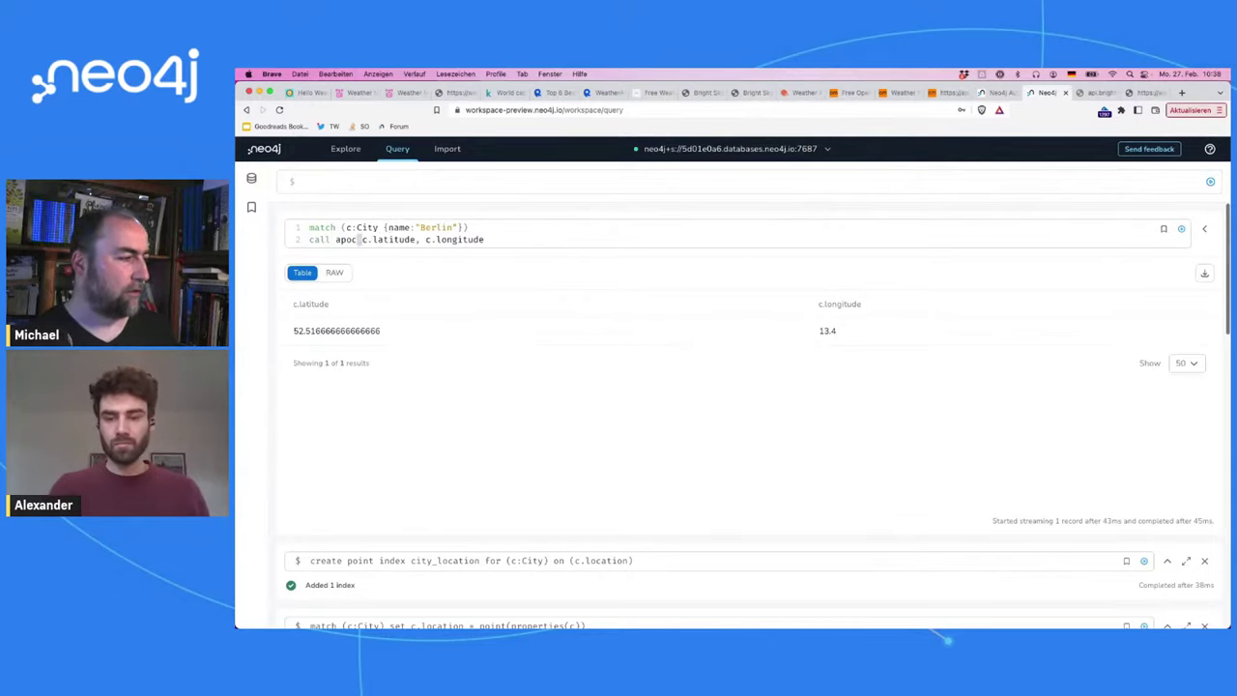
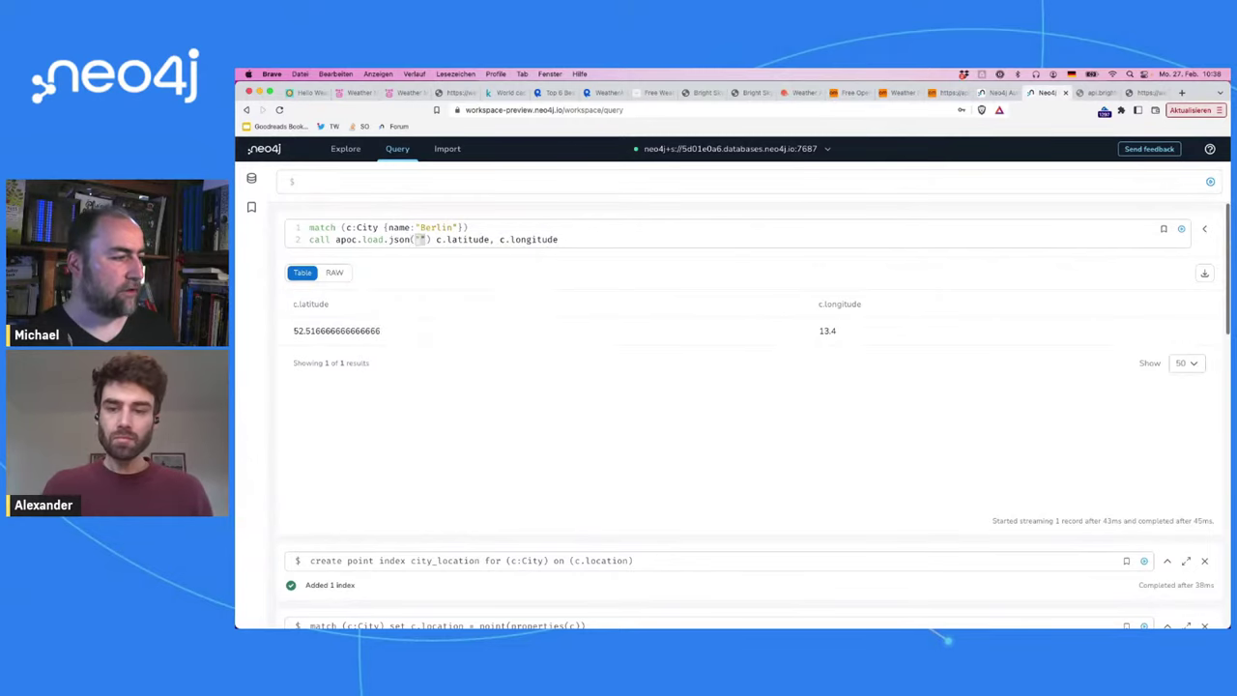
Step: Swap the URL's hard-coded latitude for a c.latitude concatenation and remove the hard-coded longitude
key("Right")
key("Right")
key("Right")
key("shift+End")
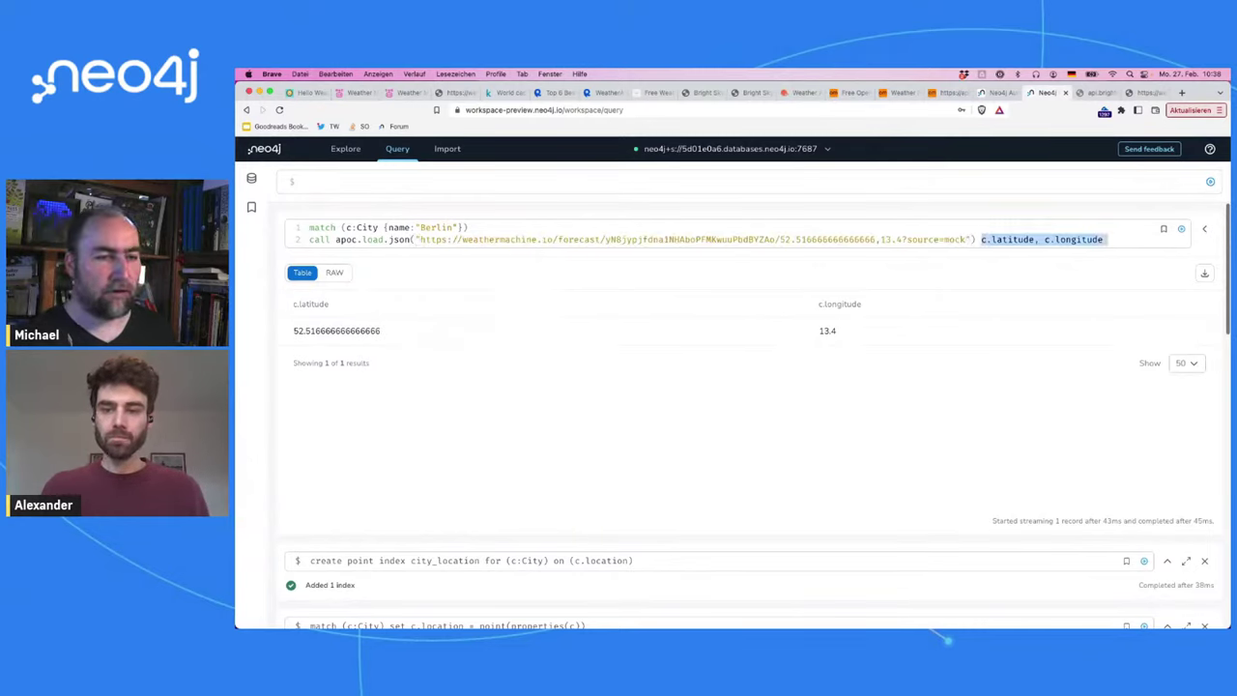
key("alt+shift+Left")
key("alt+shift+Left")
key("BackSpace")
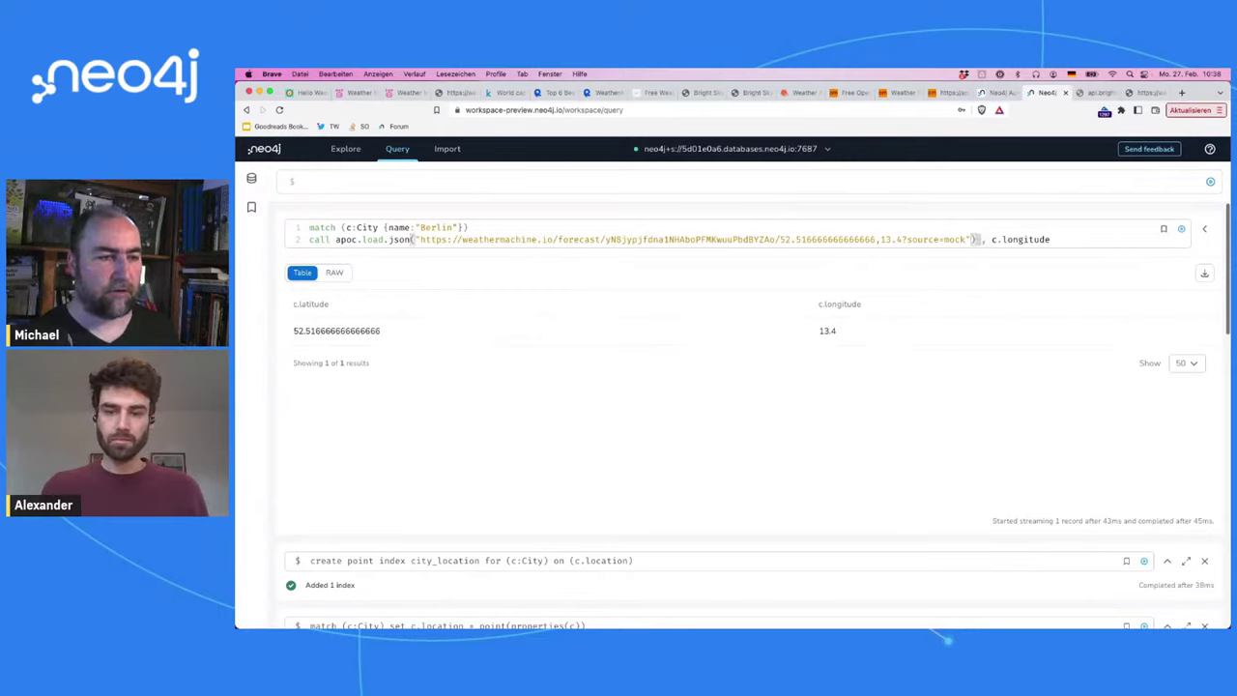
key("Left")
key("Left")
key("Left")
key("Left")
key("Left")
key("Left")
key("Left")
key("Left")
key("Left")
key("Left")
key("Left")
key("BackSpace")
key("BackSpace")
key("BackSpace")
key("BackSpace")
key("BackSpace")
key("BackSpace")
key("BackSpace")
key("BackSpace")
key("BackSpace")
key("BackSpace")
key("BackSpace")
key("BackSpace")
key("BackSpace")
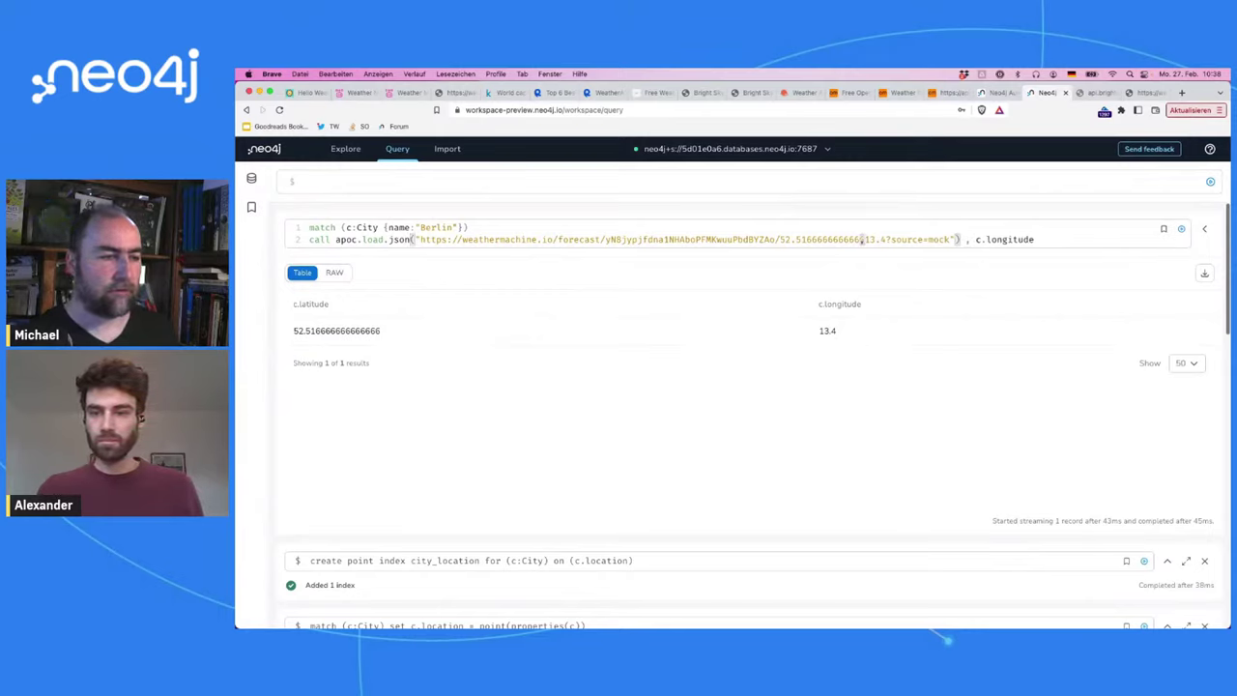
key("BackSpace")
key("BackSpace")
key("BackSpace")
key("BackSpace")
key("BackSpace")
type("\"\"")
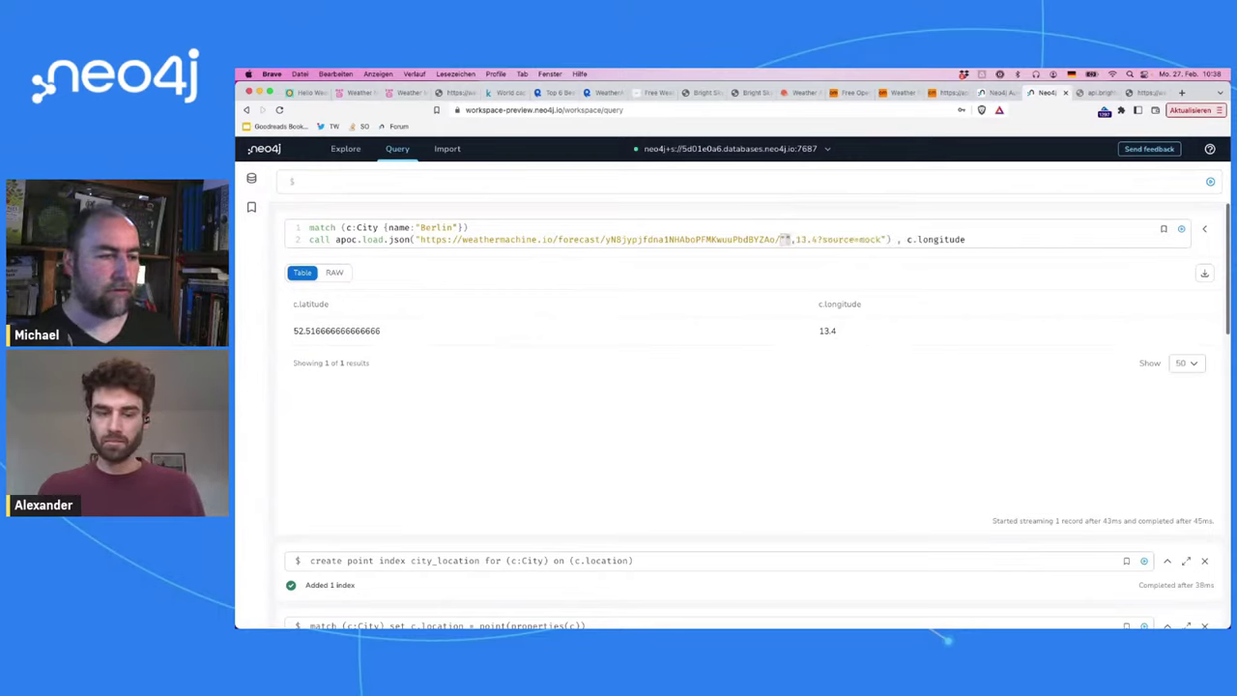
type("+c.latitude+")
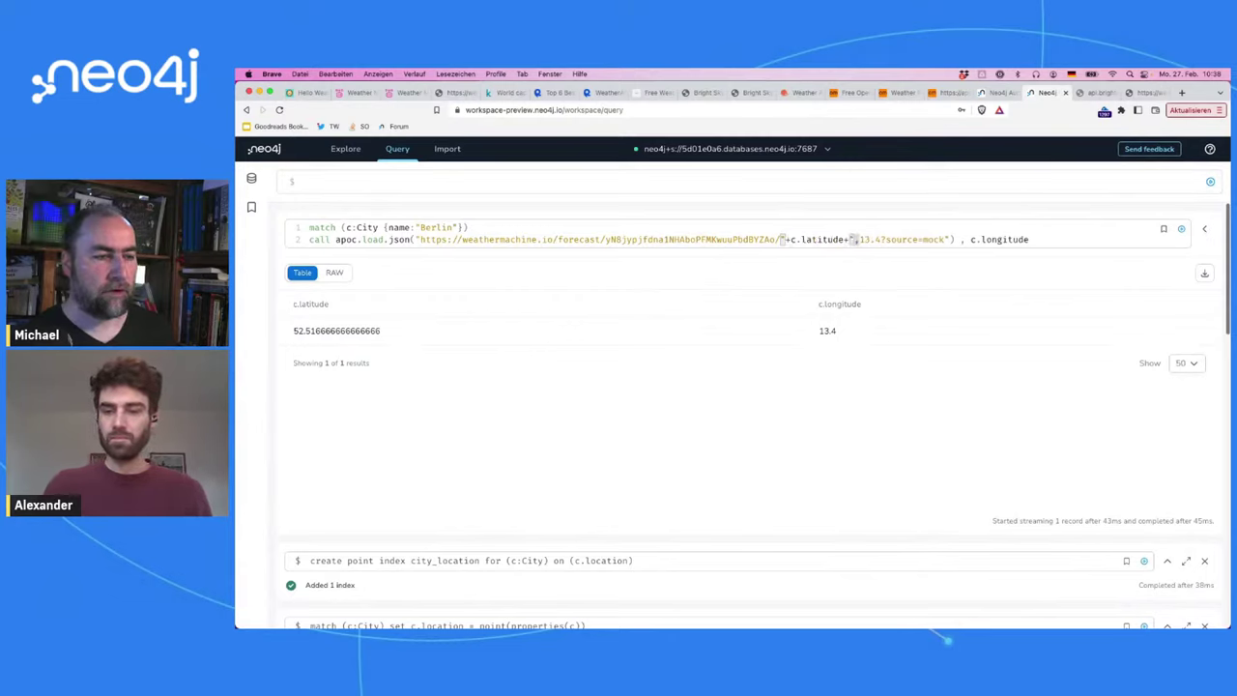
key("Right")
key("Right")
key("Right")
key("Right")
key("Right")
key("BackSpace")
key("BackSpace")
key("BackSpace")
key("BackSpace")
type("\"++\"")
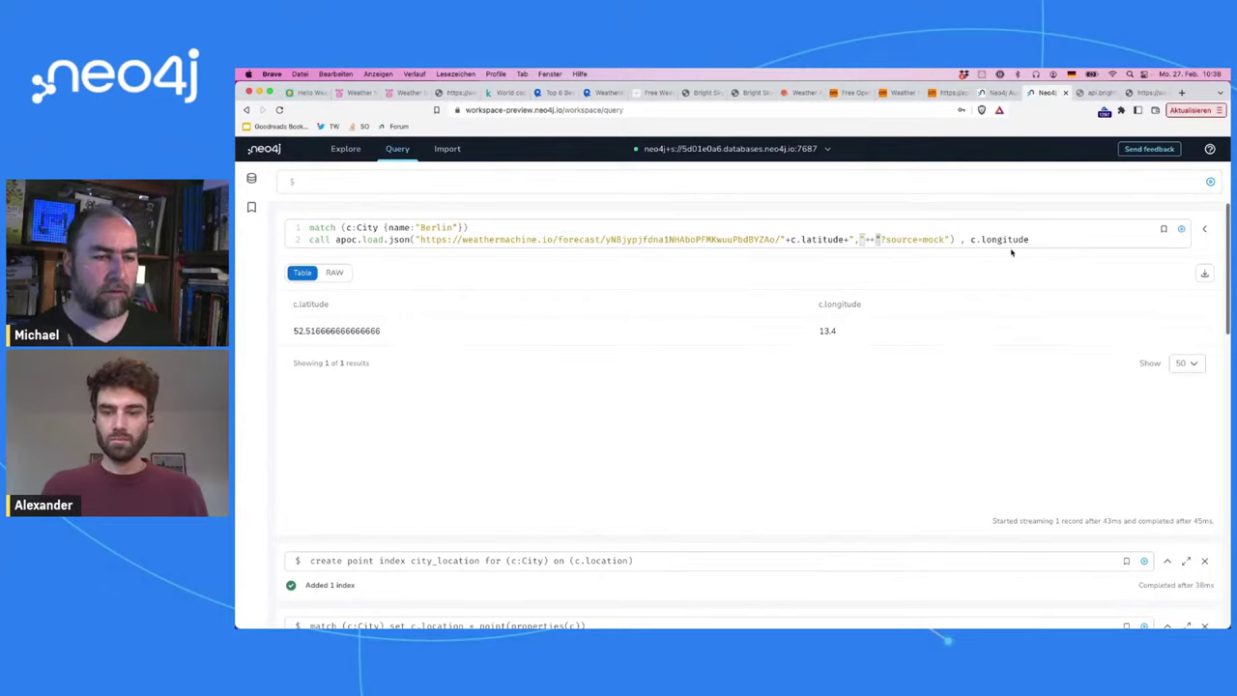
Step: Move the trailing c.longitude into the URL concatenation
left_click(969, 242)
key("shift+End")
key("ctrl+x")
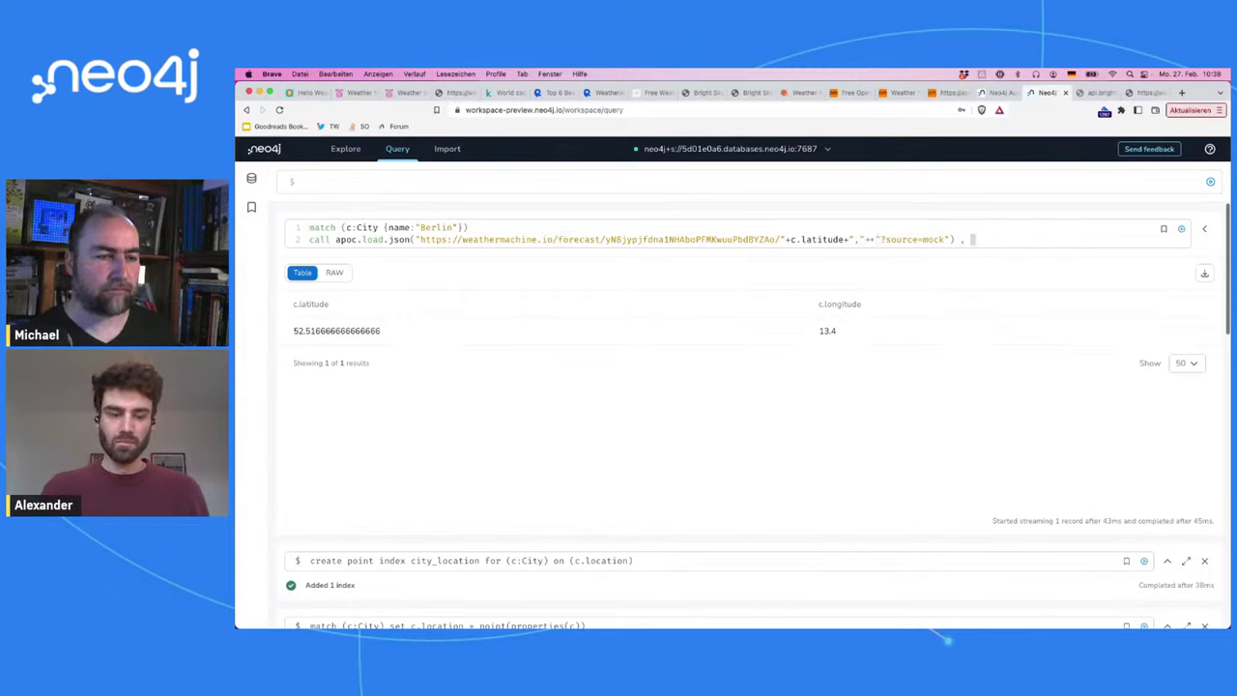
left_click(868, 240)
key("ctrl+v")
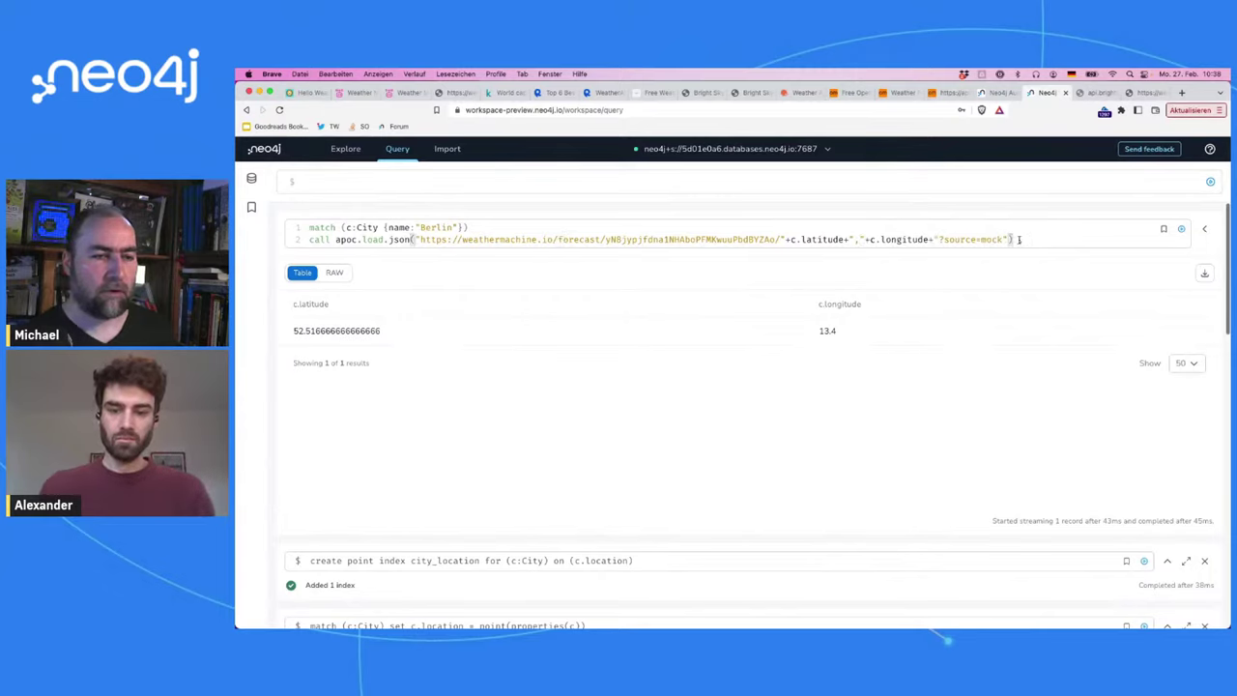
Step: Add 'yield value' and a new line 'return properties(c) as city,'
key("BackSpace")
type("yiel")
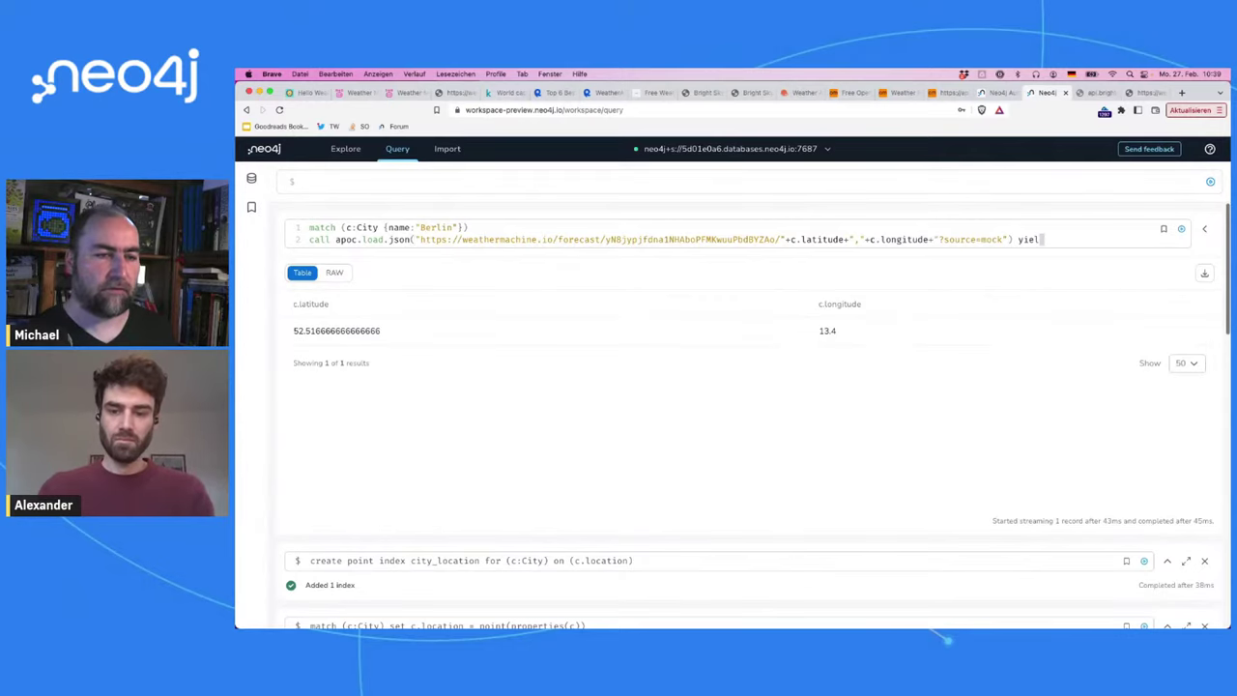
type("d value")
key("Return")
type("retur")
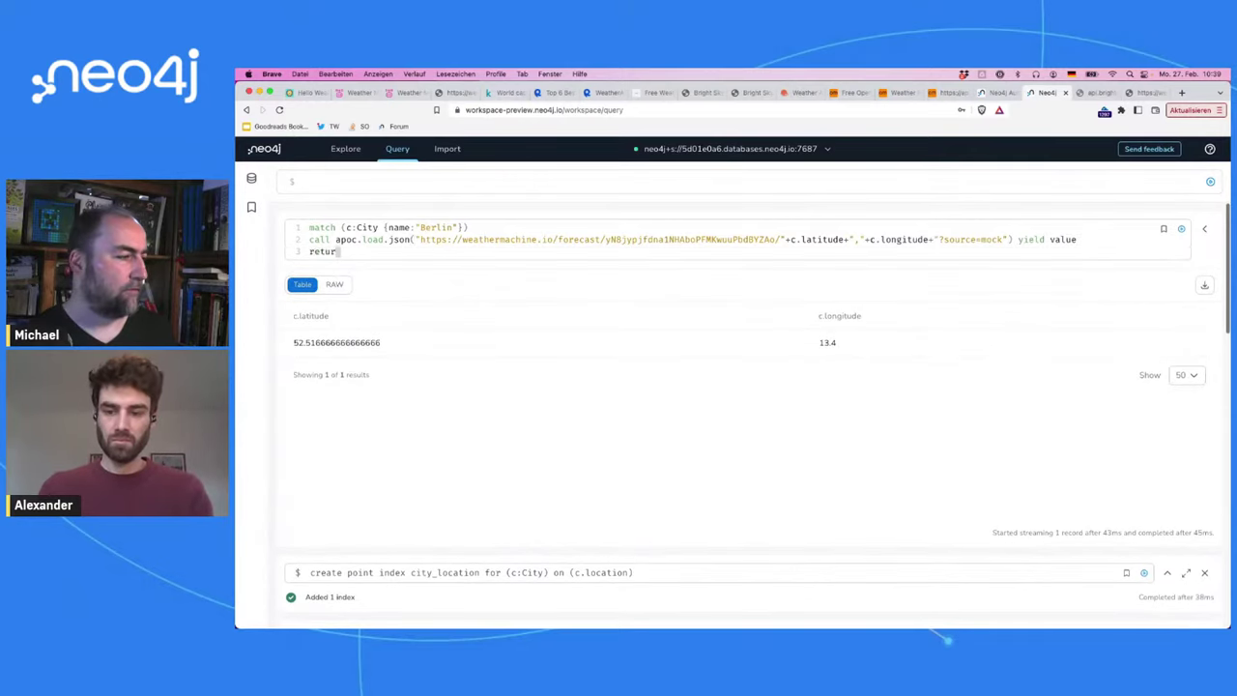
type("n cproper")
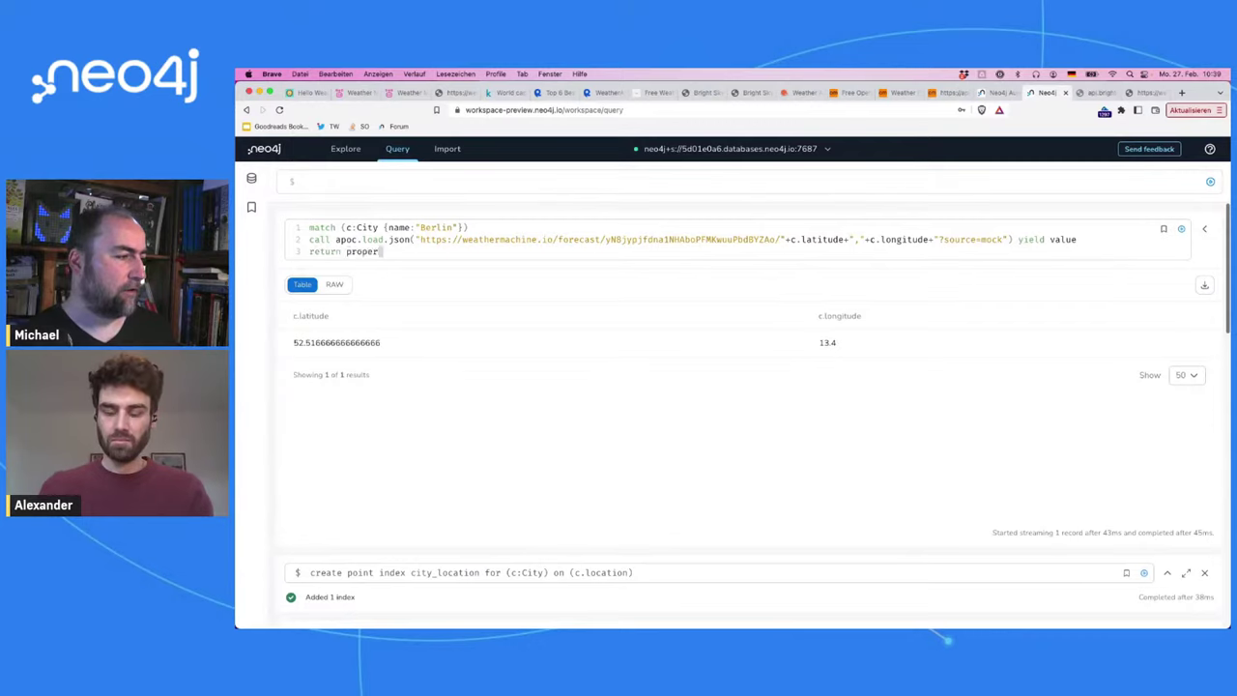
type("ties(c) as cit")
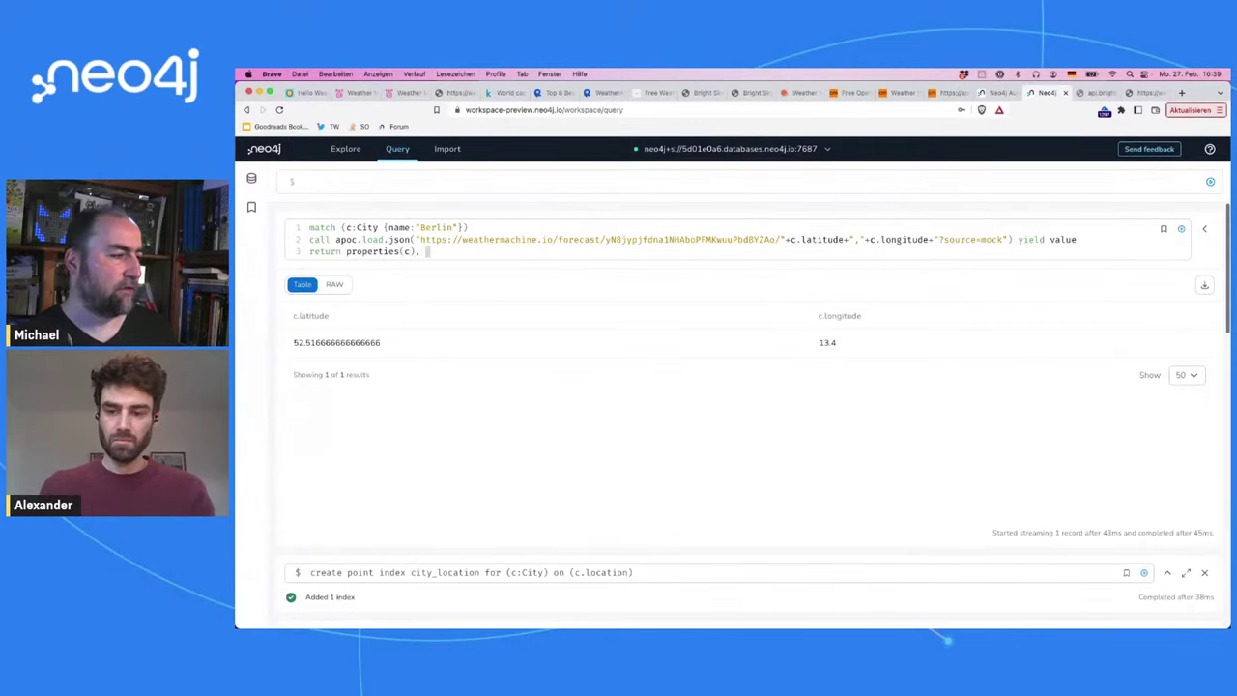
type("y,")
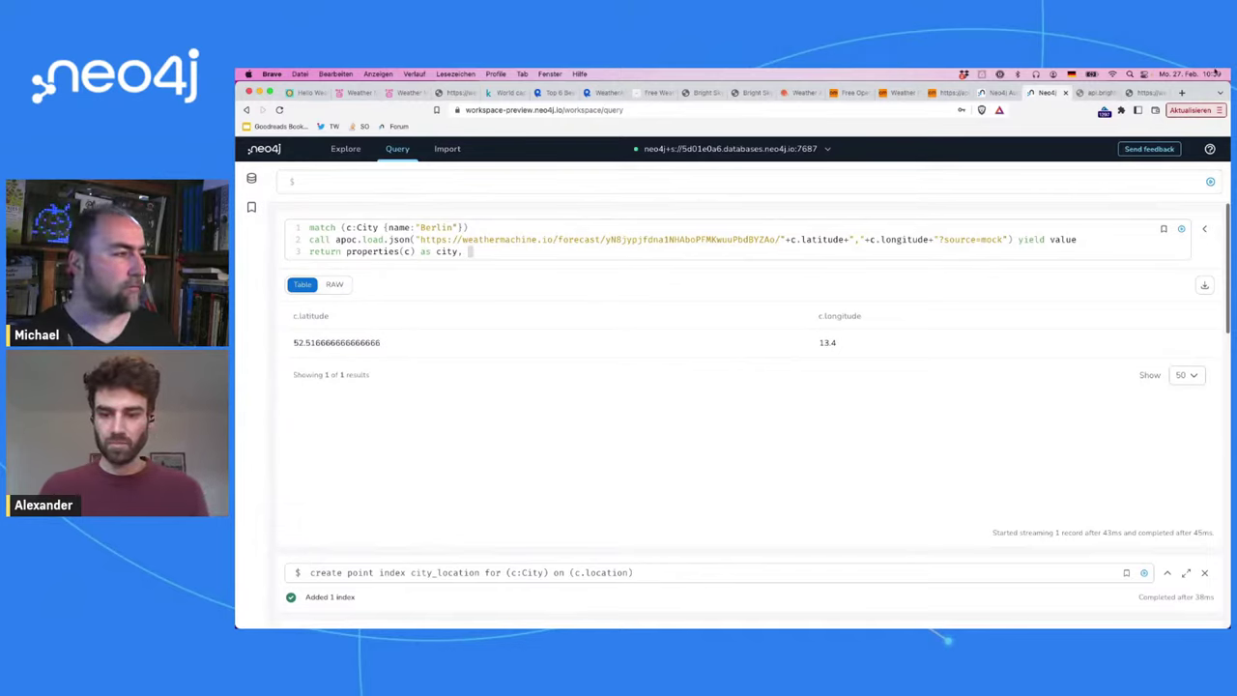
left_click(449, 97)
double_click(290, 201)
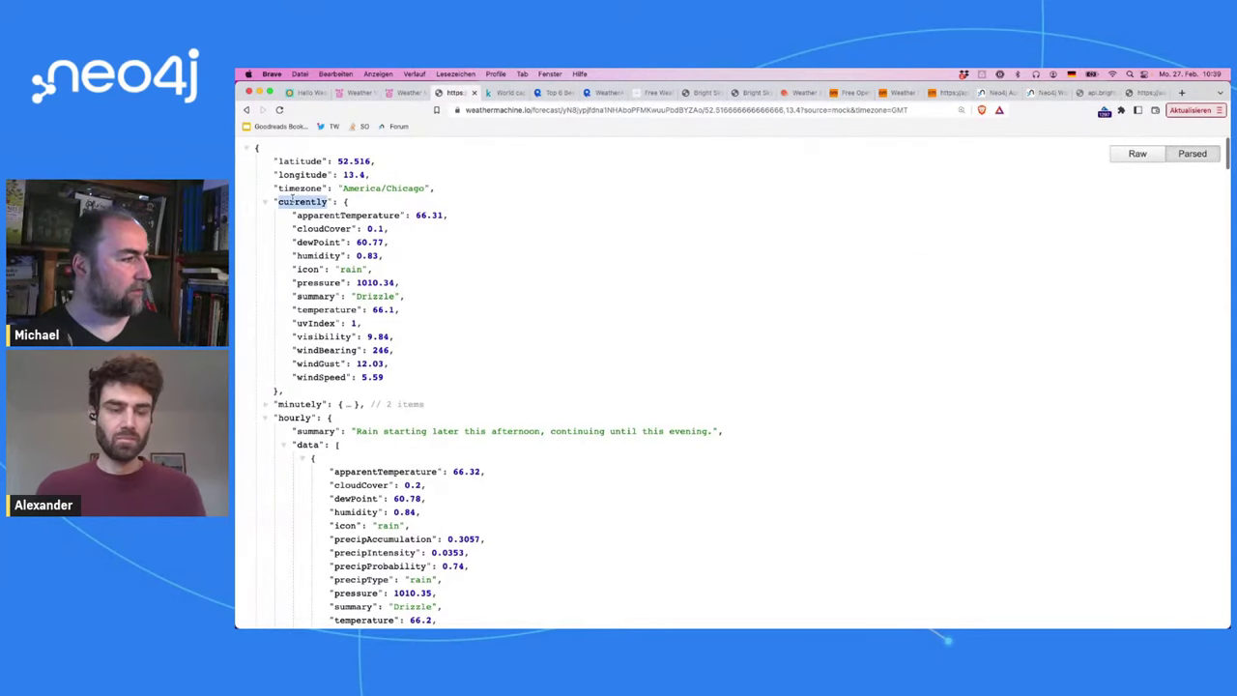
left_click(308, 420)
double_click(308, 419)
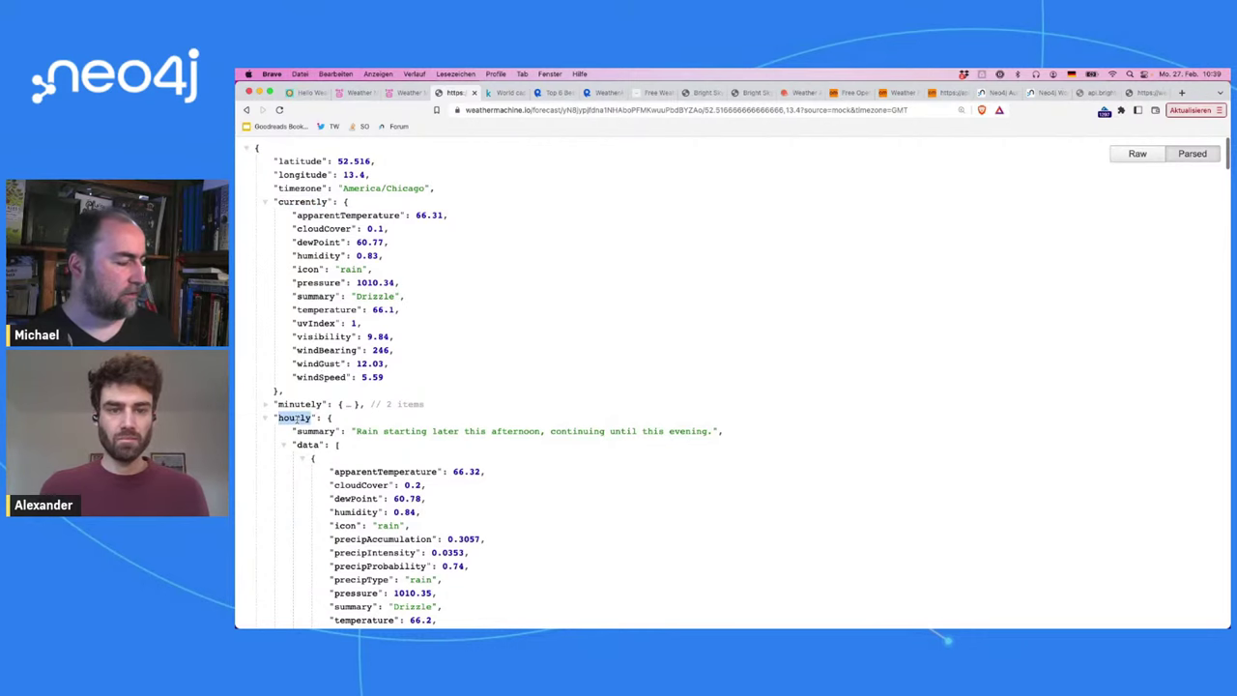
scroll(296, 418, "down", 3)
scroll(296, 418, "up", 3)
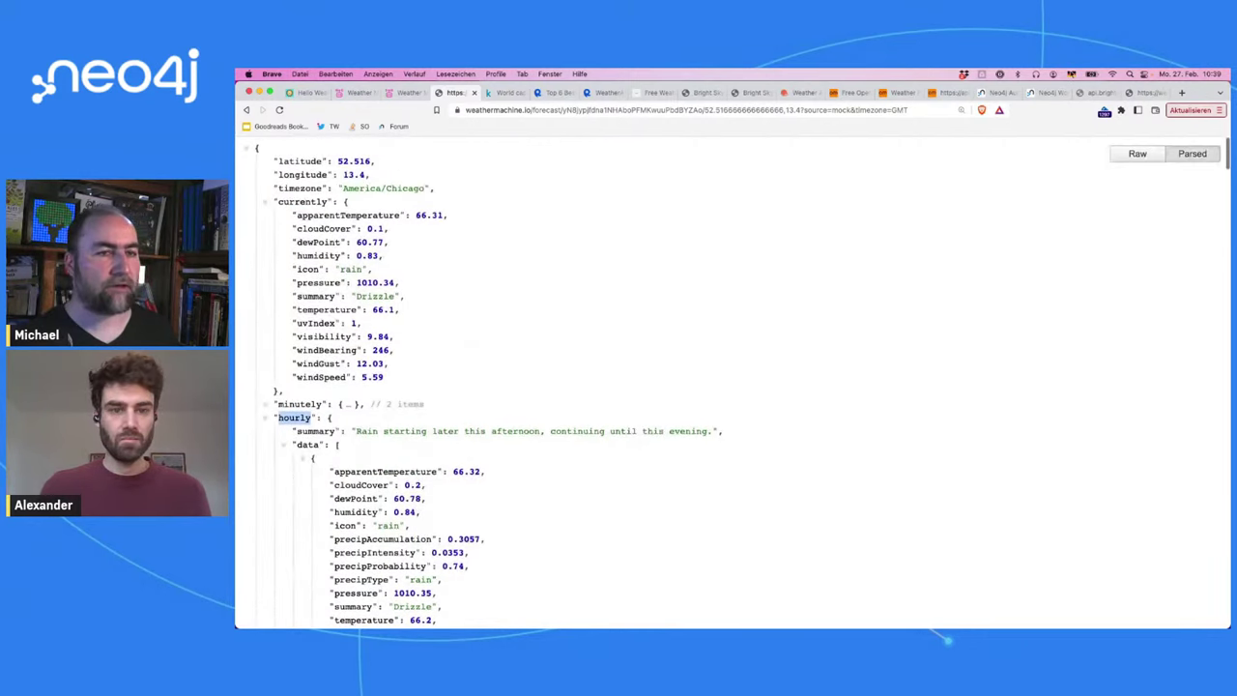
left_click(1144, 93)
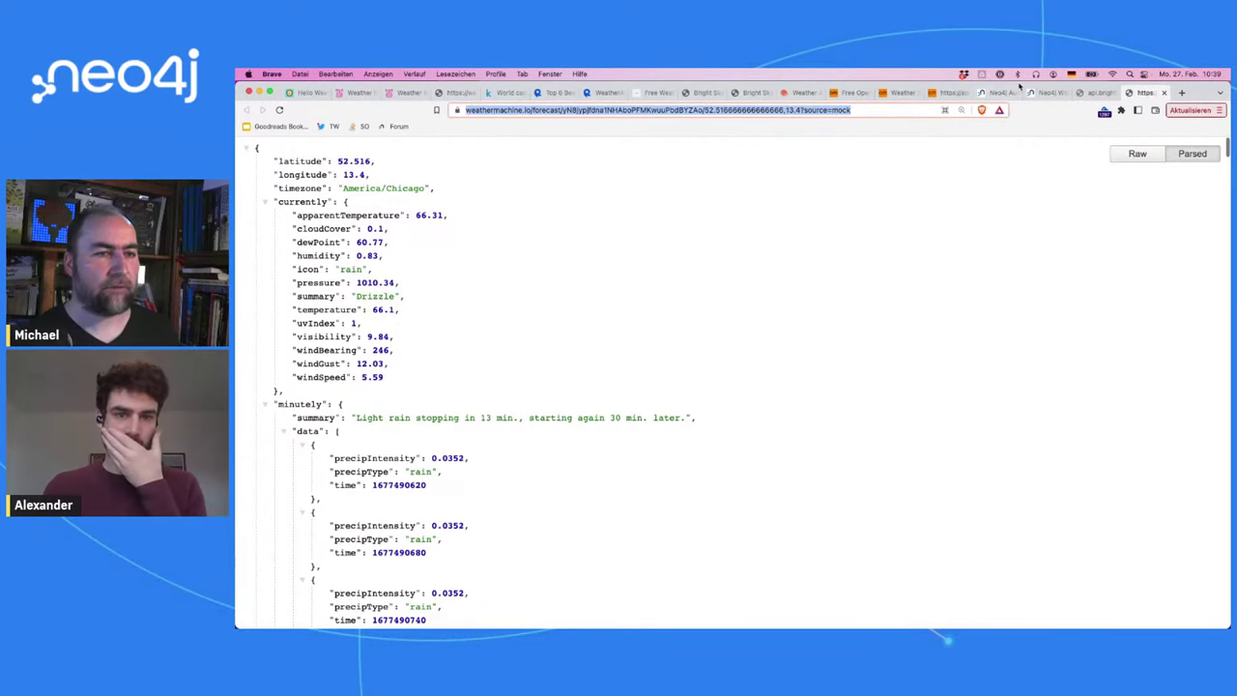
left_click(1033, 93)
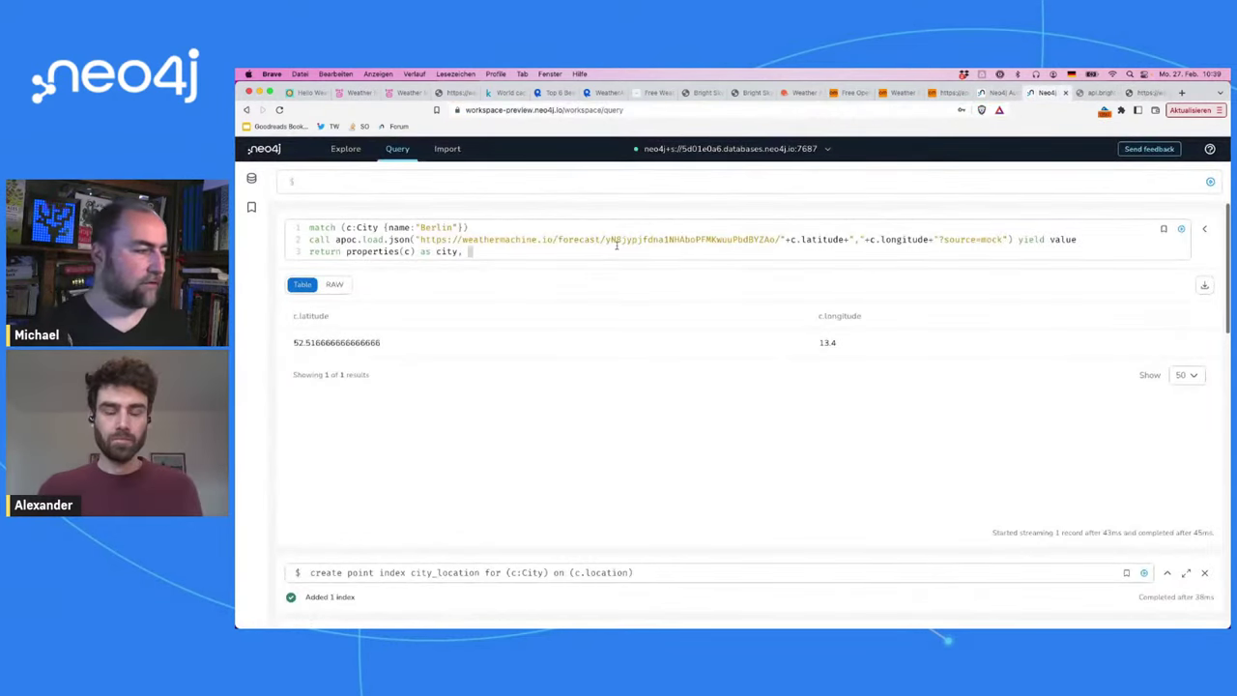
Step: Add 'value.currenty, value.hourly[0] as hourly' to the return line and run the query
type("vealu")
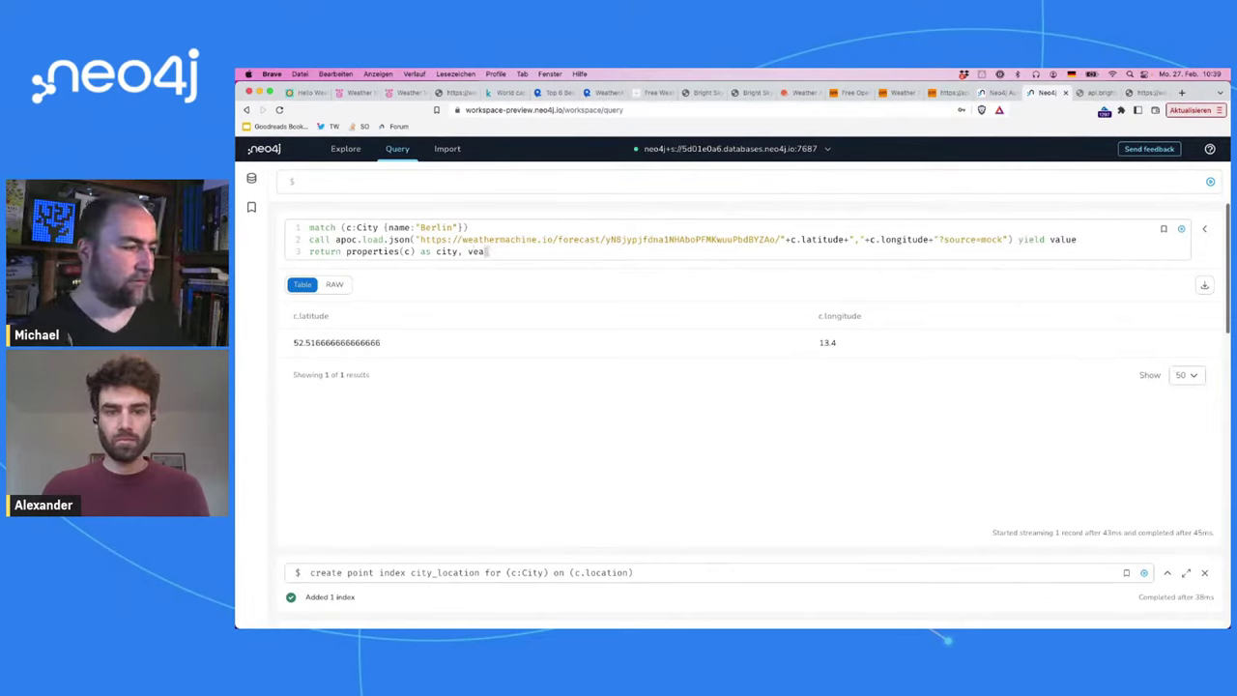
key("BackSpace")
key("BackSpace")
type("alue.currenty")
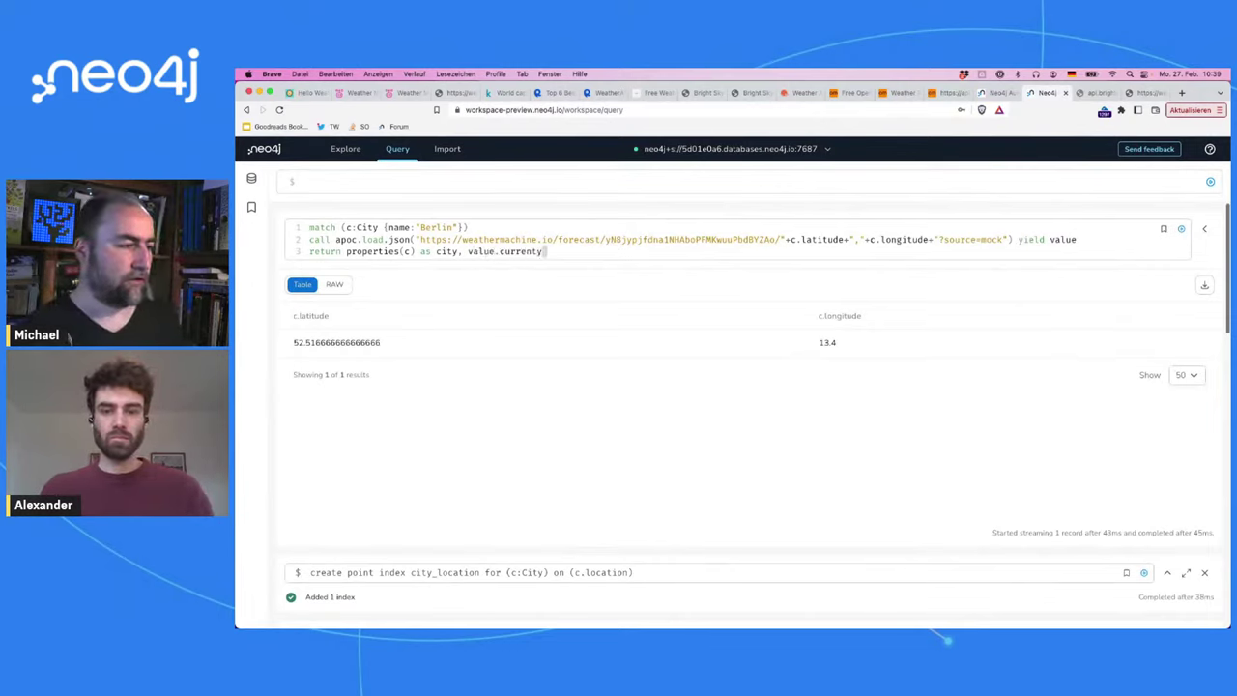
type(", value.")
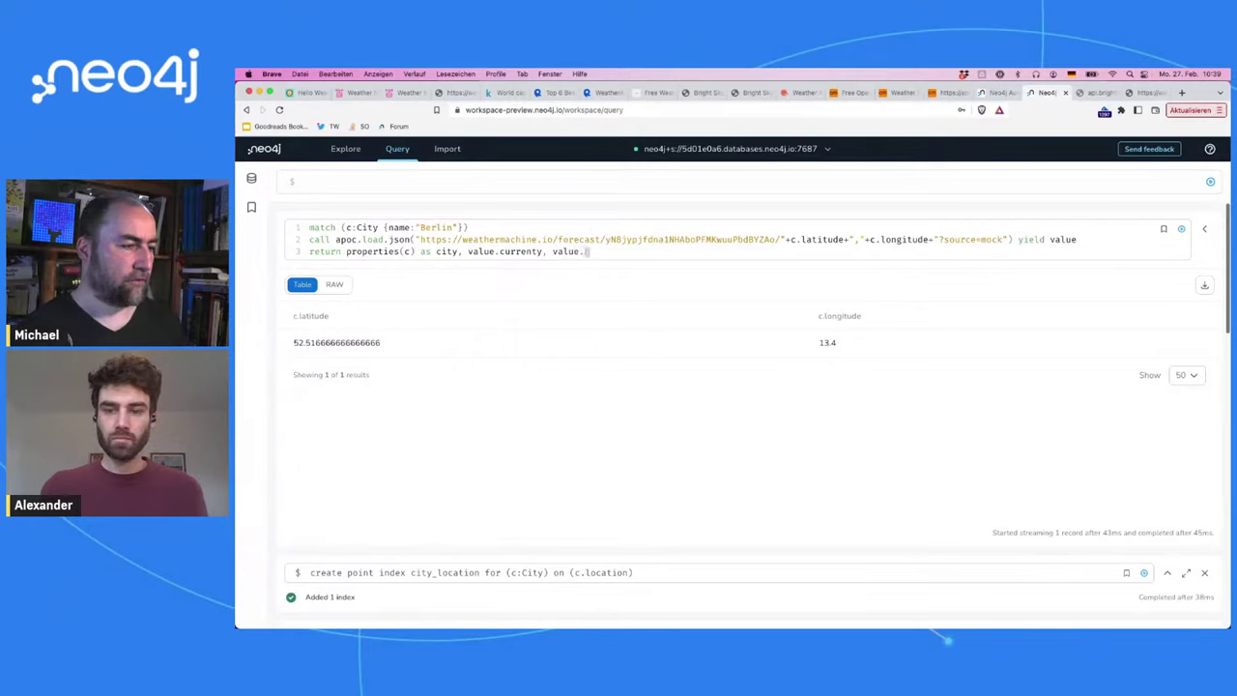
type("hourly")
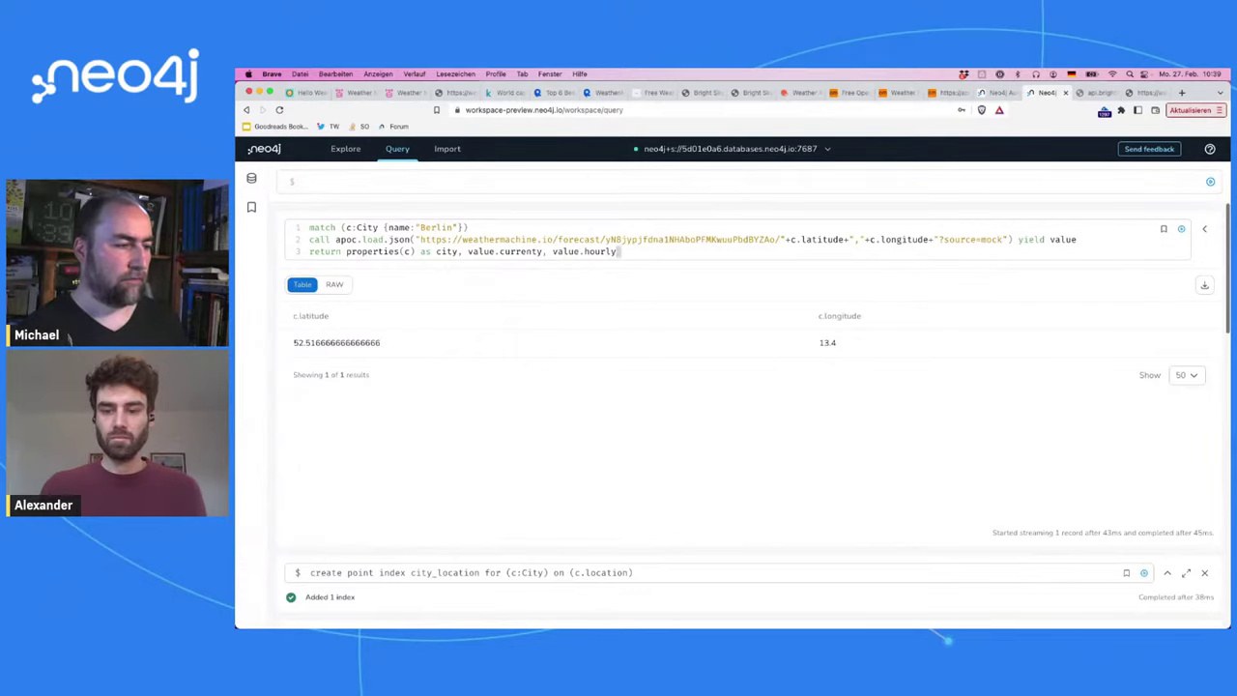
type("[0] as")
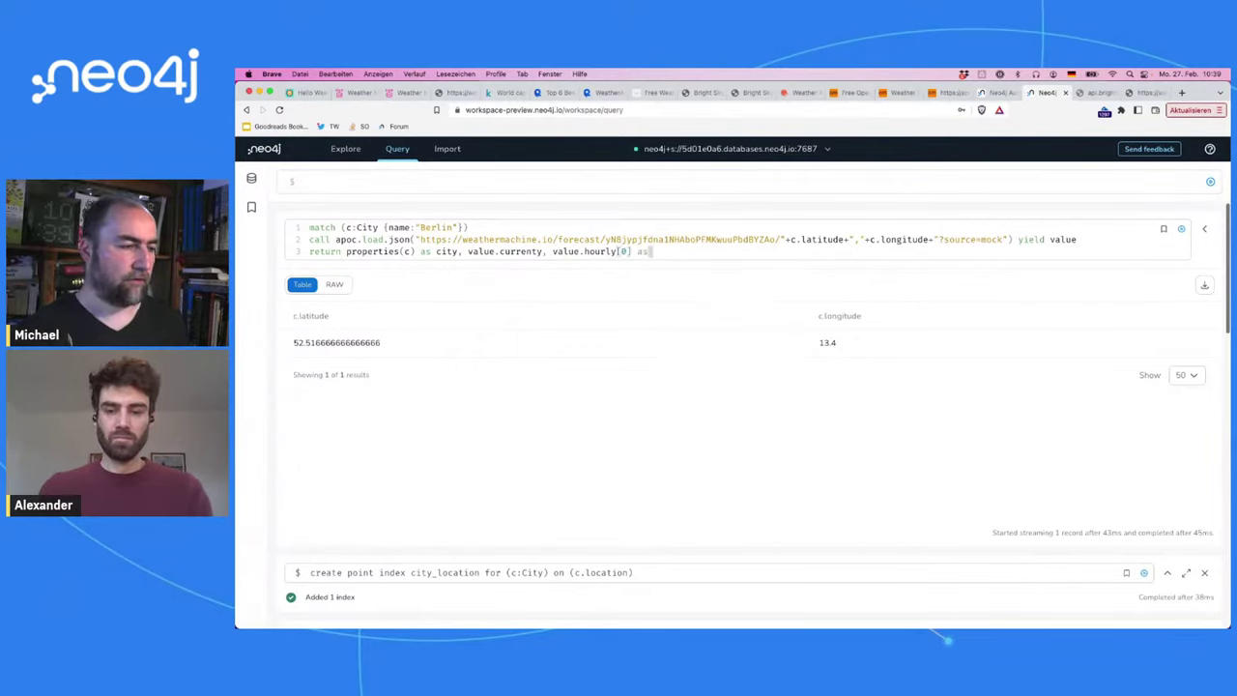
type(" hourly")
key("super+Return")
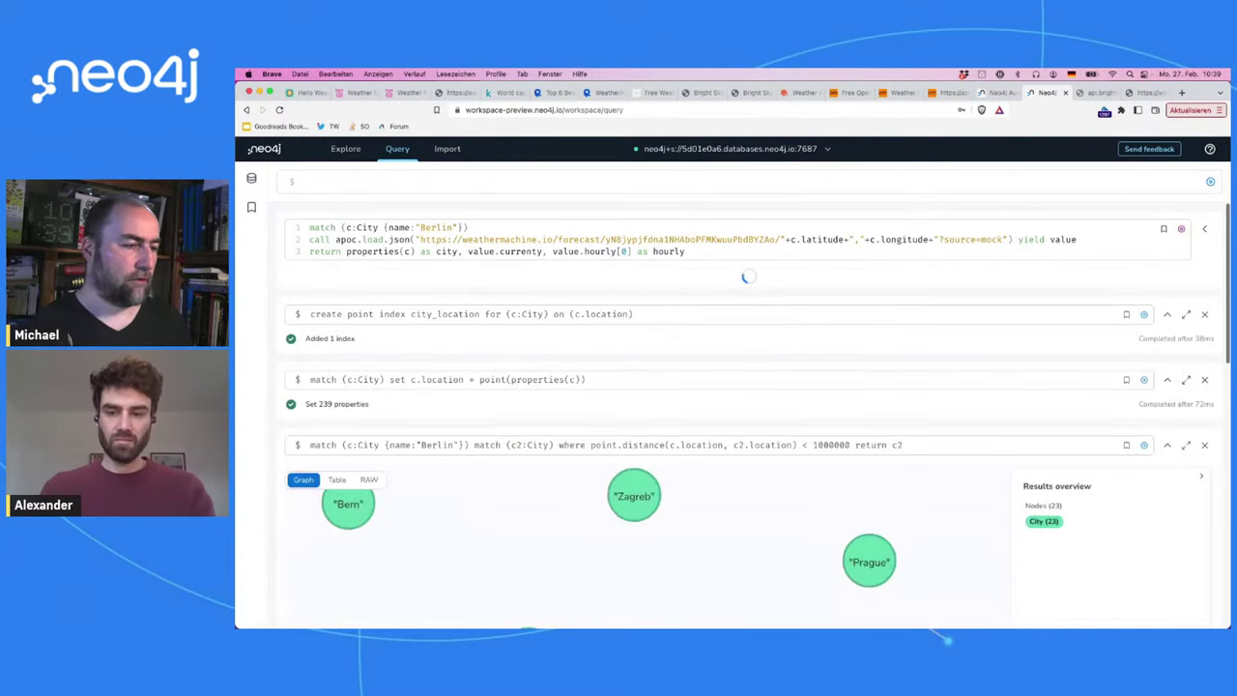
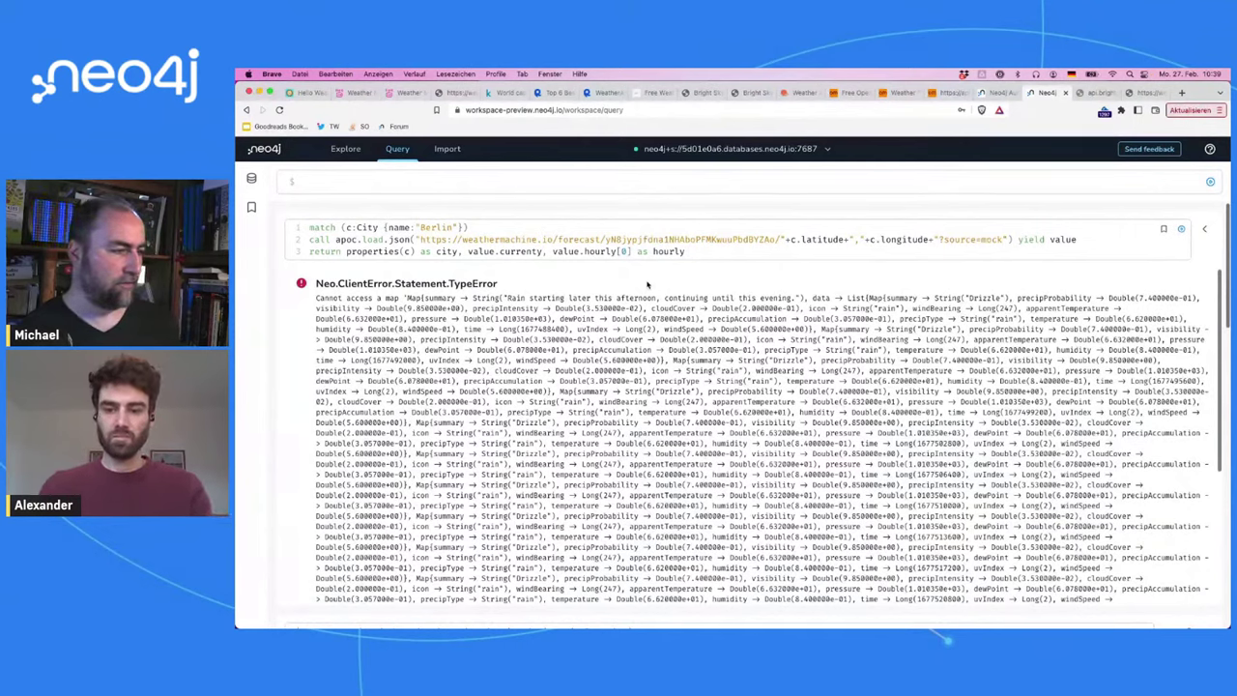
Step: Review the weathermachine.io forecast's currently and hourly summary/data sections, then show the Aura Weather instance
left_click(1146, 93)
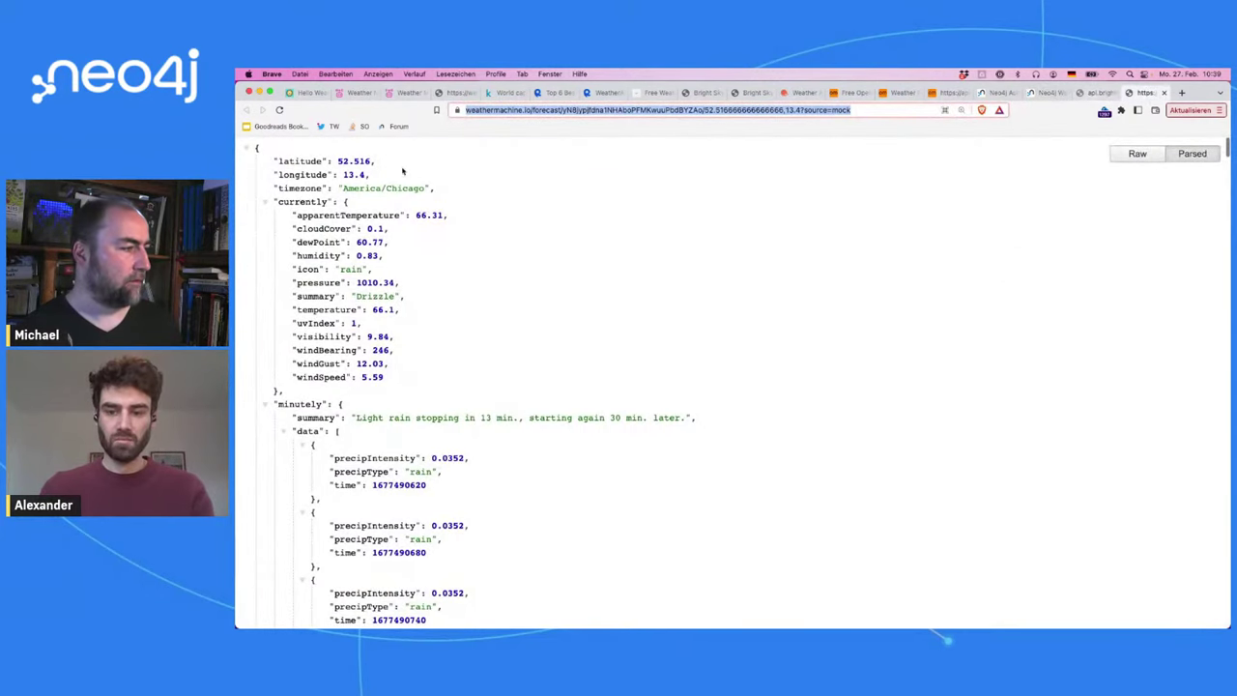
double_click(313, 202)
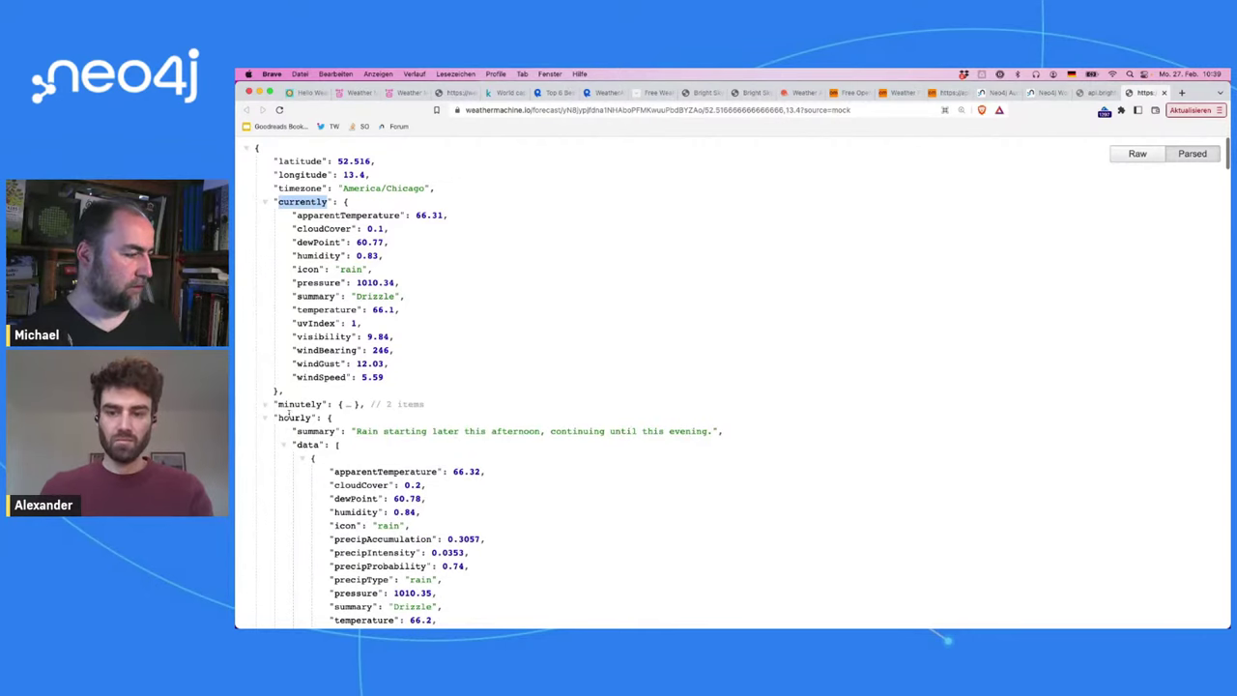
double_click(294, 418)
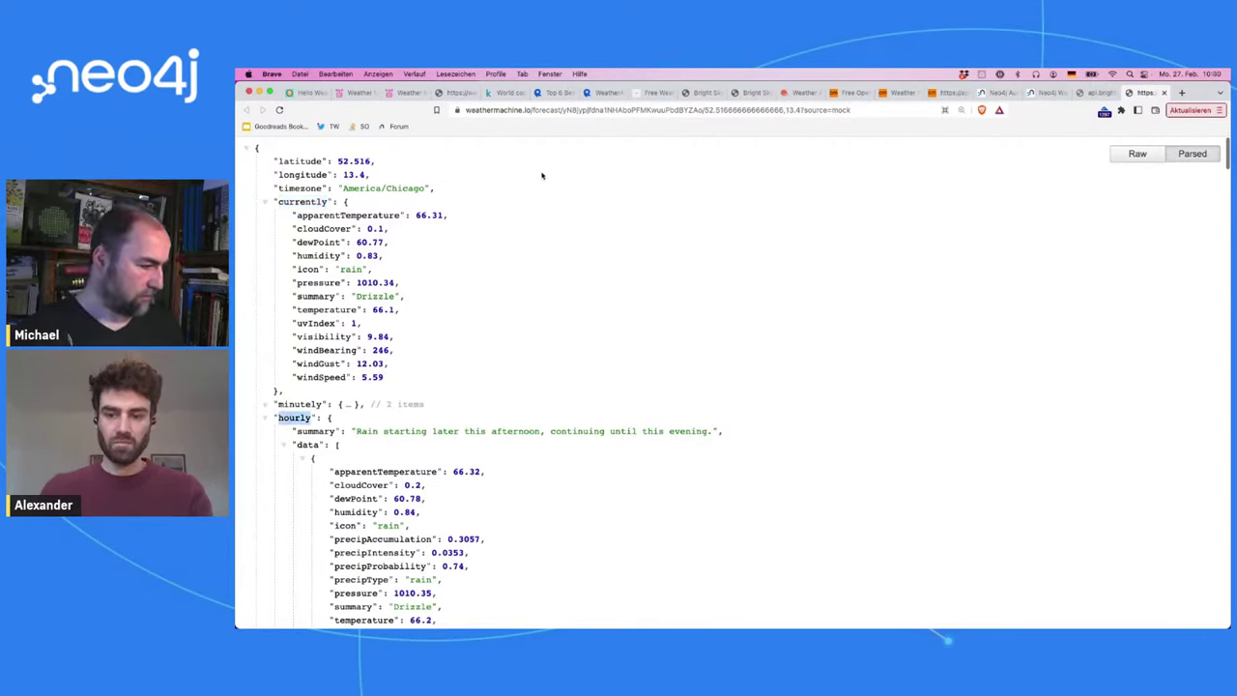
double_click(317, 431)
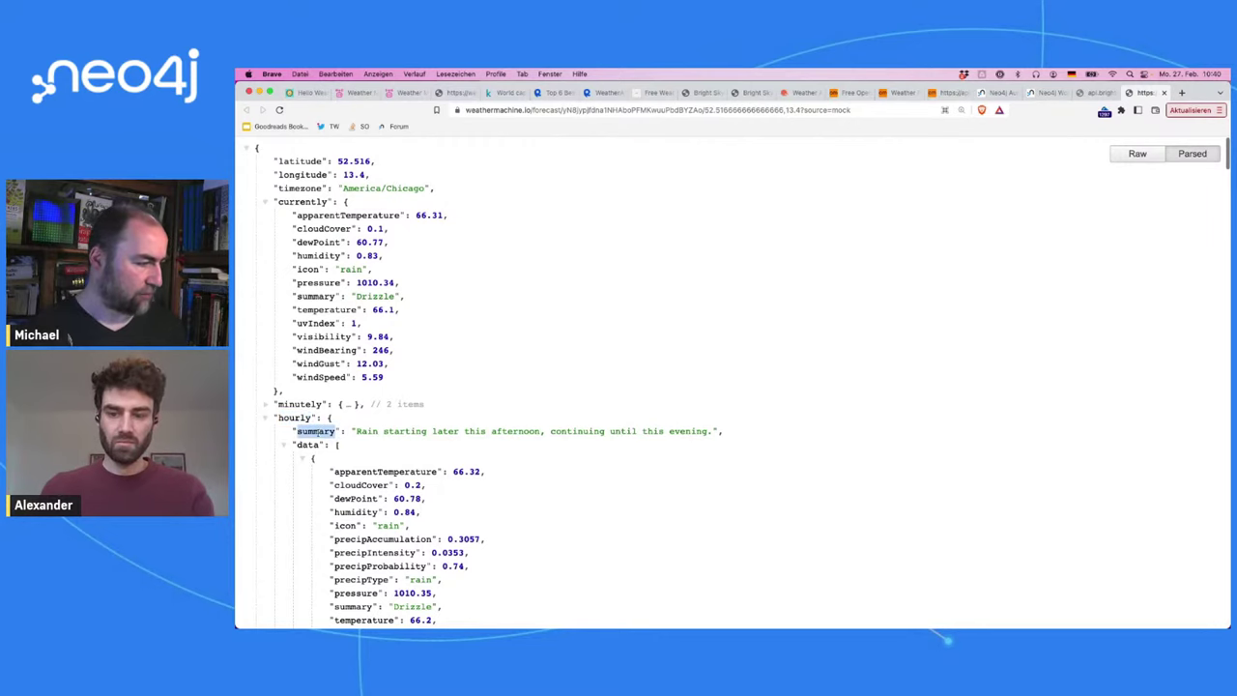
double_click(307, 445)
scroll(594, 277, "down", 2)
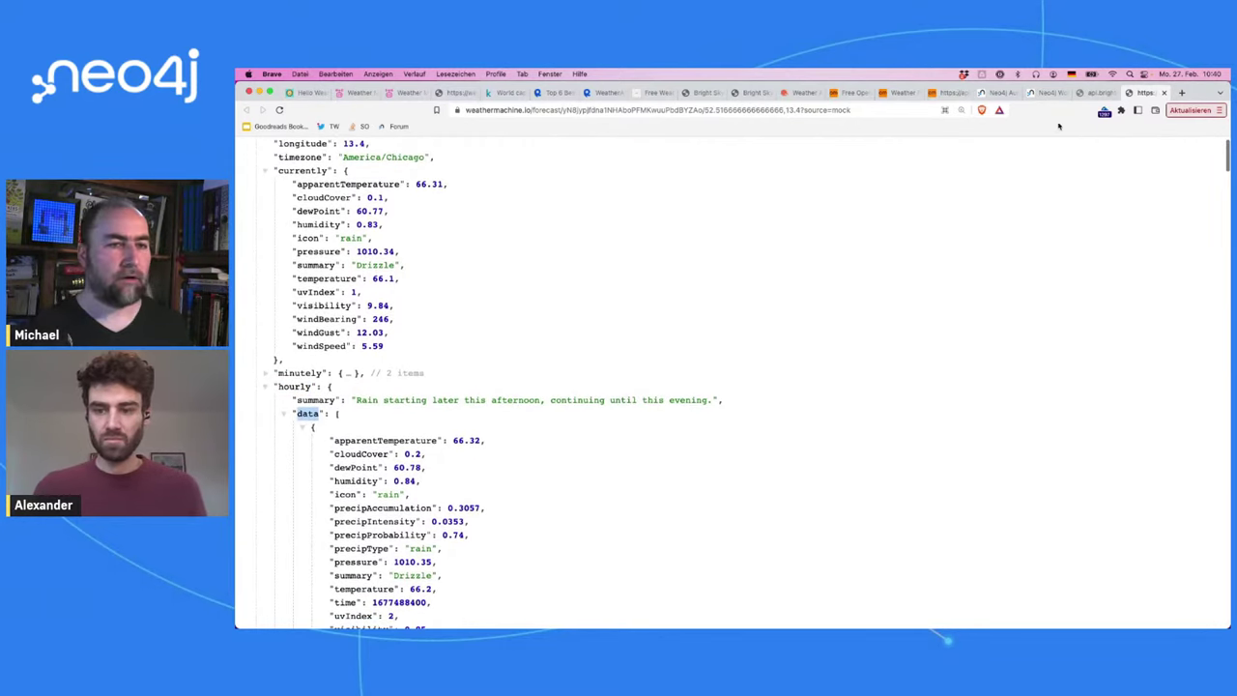
left_click(999, 93)
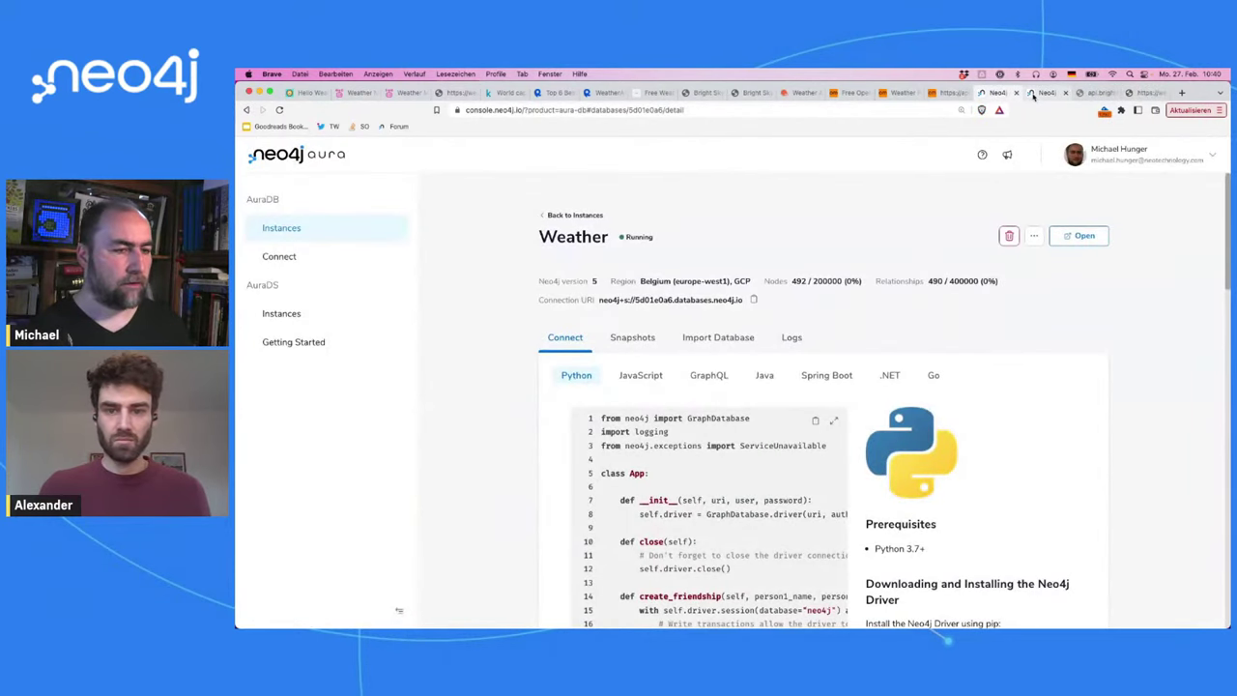
Step: Change value.hourly to value.hourly.data[0] in the Berlin query and run it
left_click(1033, 94)
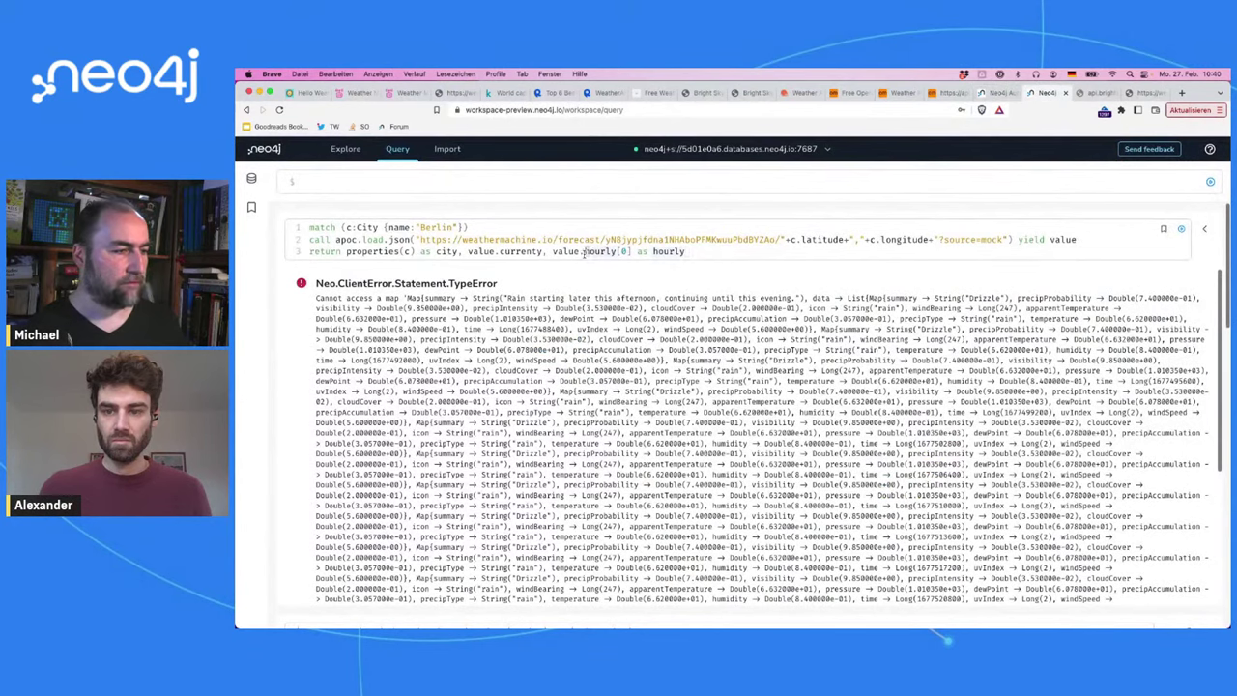
left_click(618, 251)
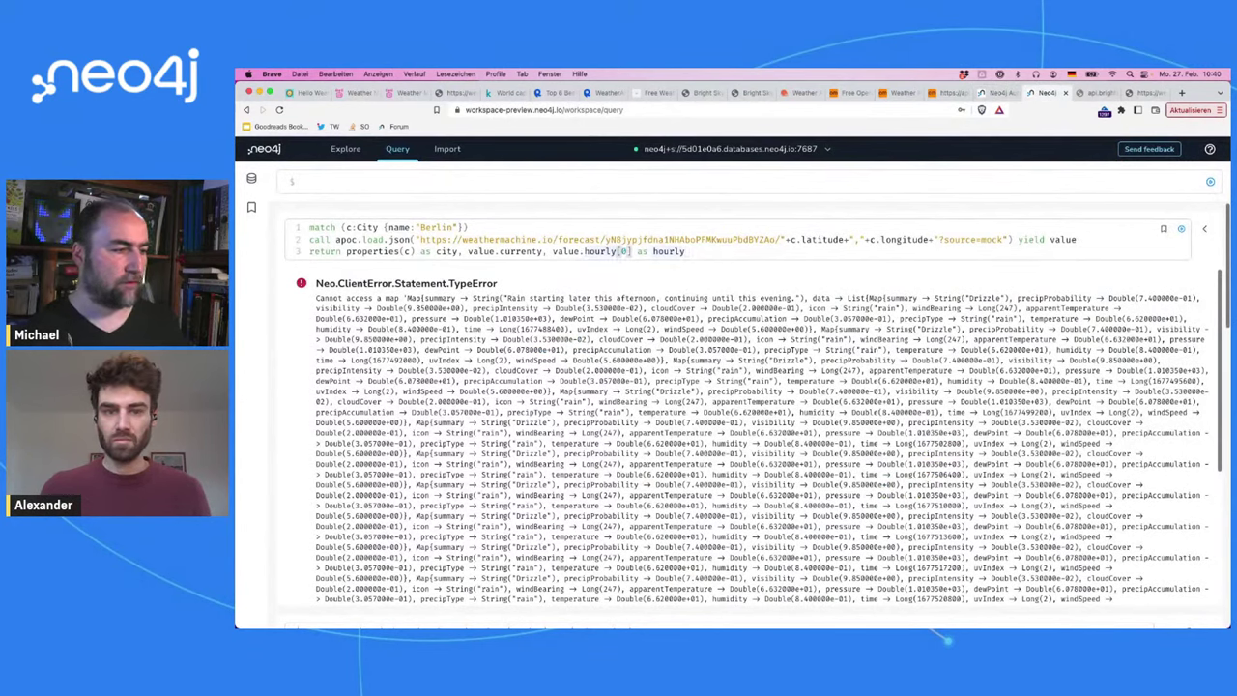
type(".data")
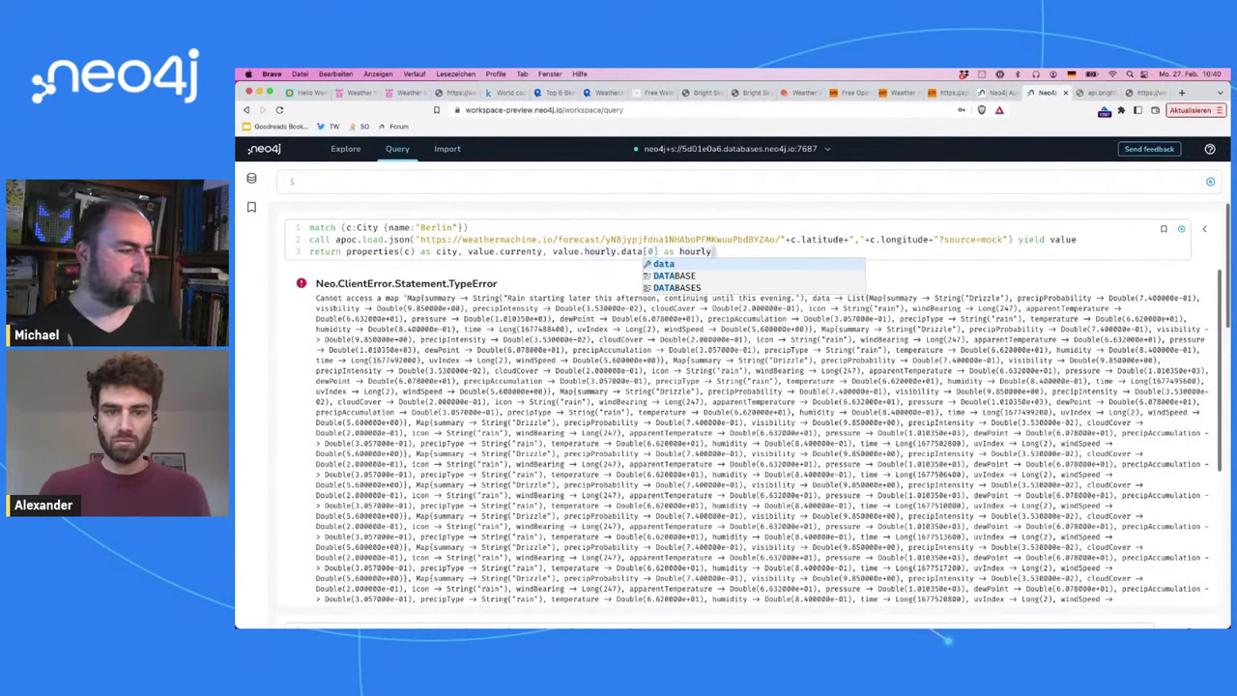
key("super+Return")
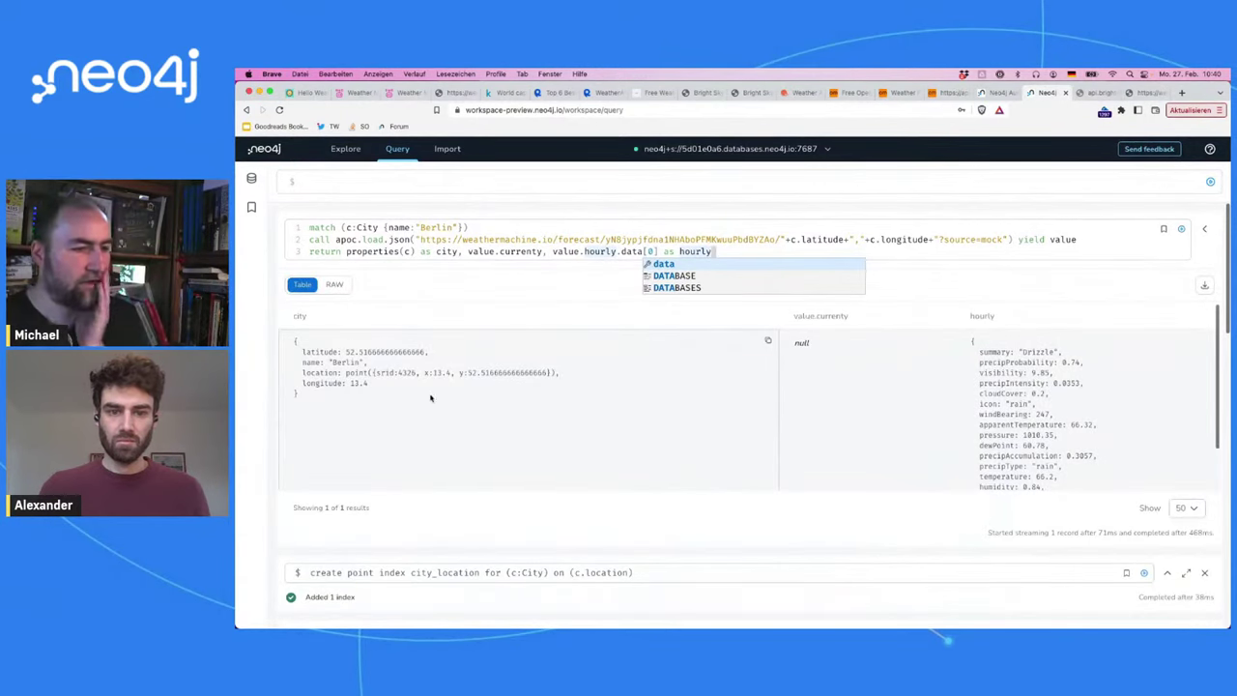
Step: Correct the typo currenty to currently and rerun the query
double_click(523, 251)
key("Left")
key("Right")
key("Right")
key("Right")
key("Right")
key("Right")
key("Right")
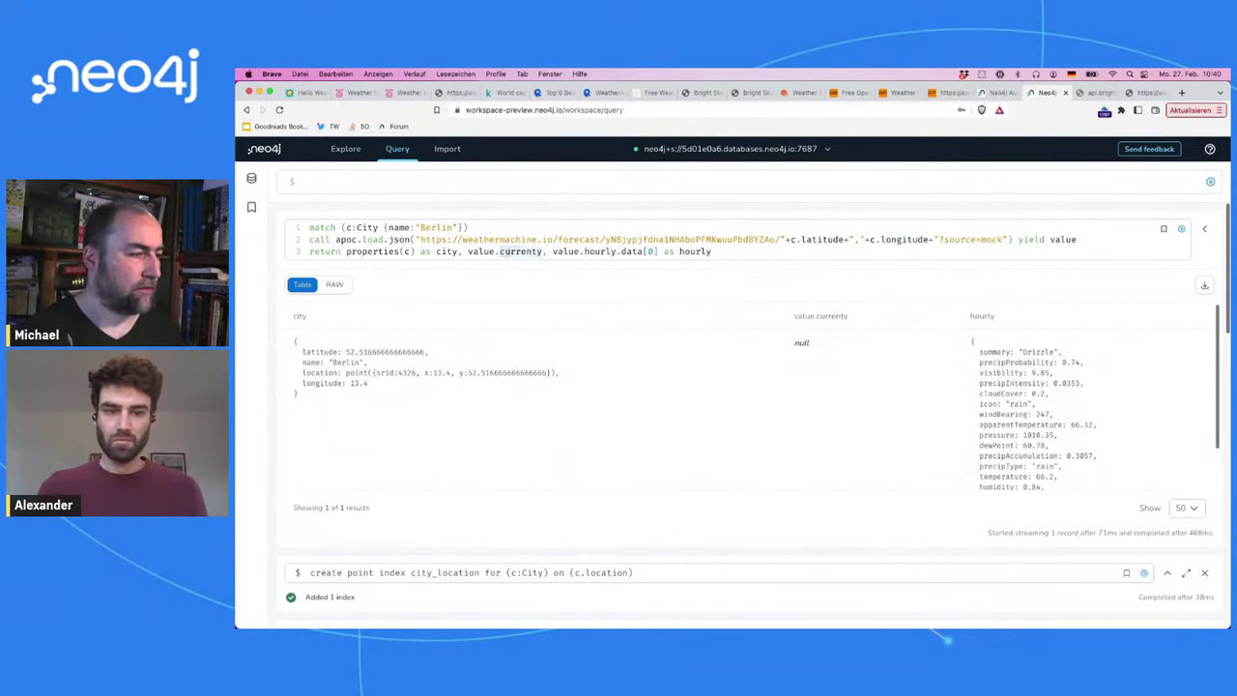
type("l")
key("super+Return")
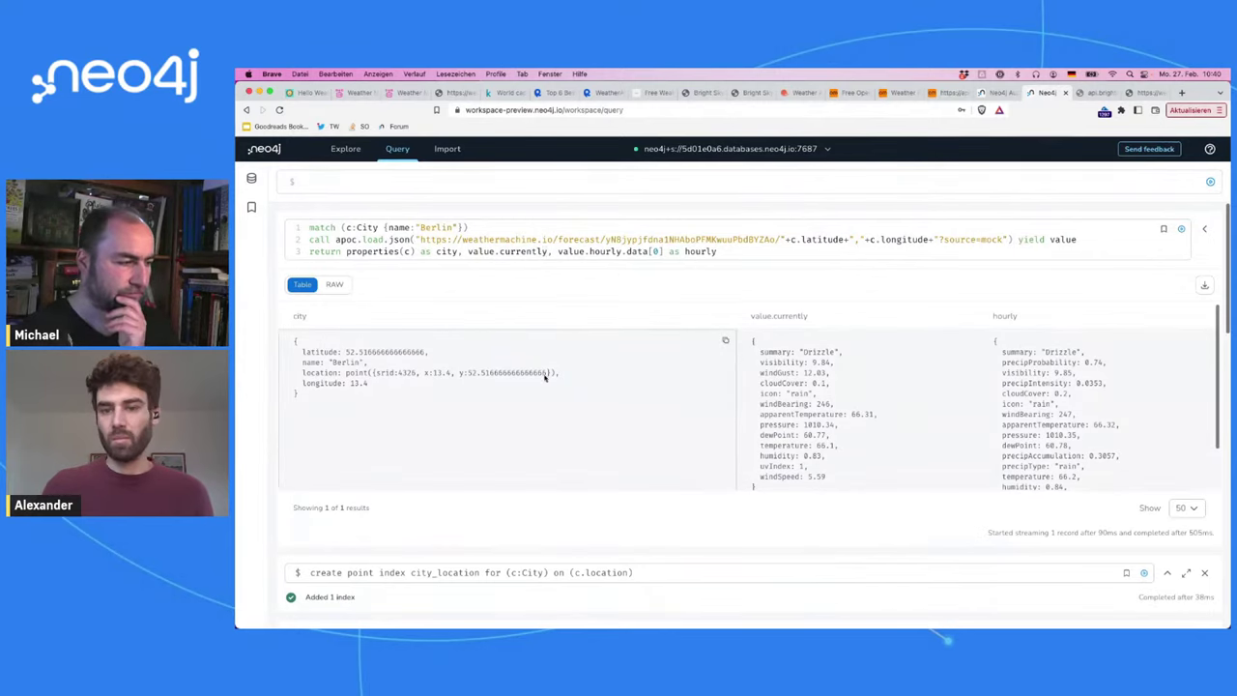
Step: Reload the Bright Sky API page and copy its request URL
left_click(1090, 92)
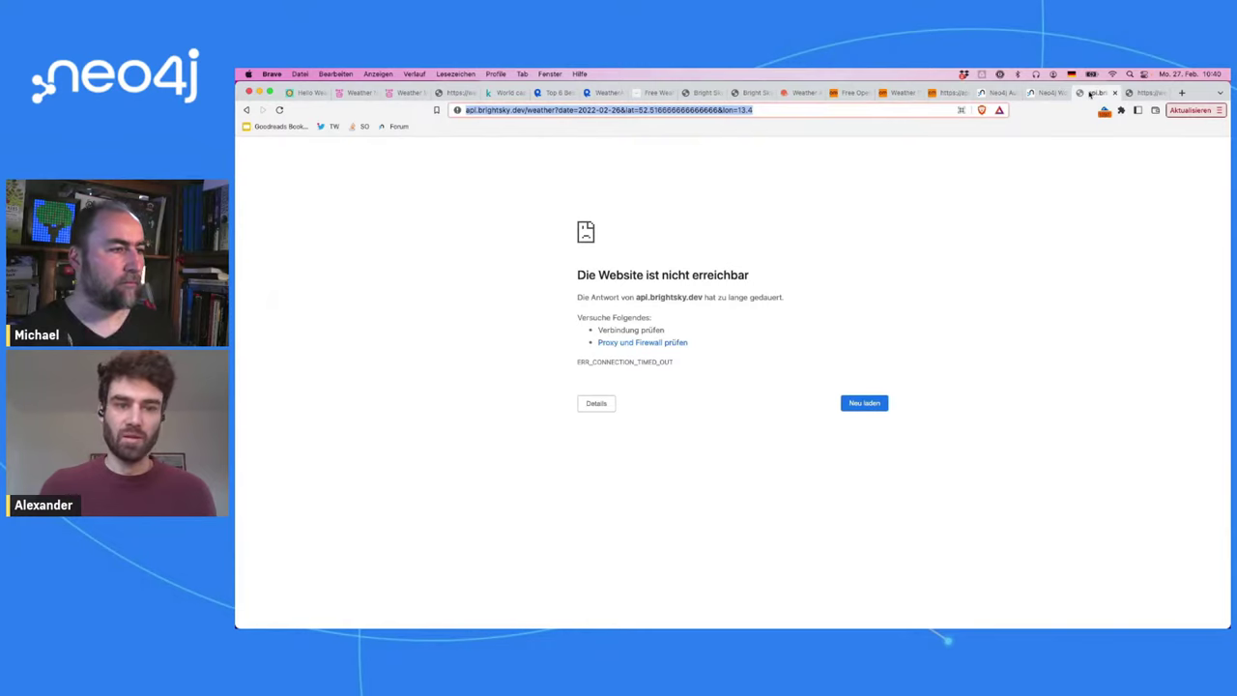
key("super+r")
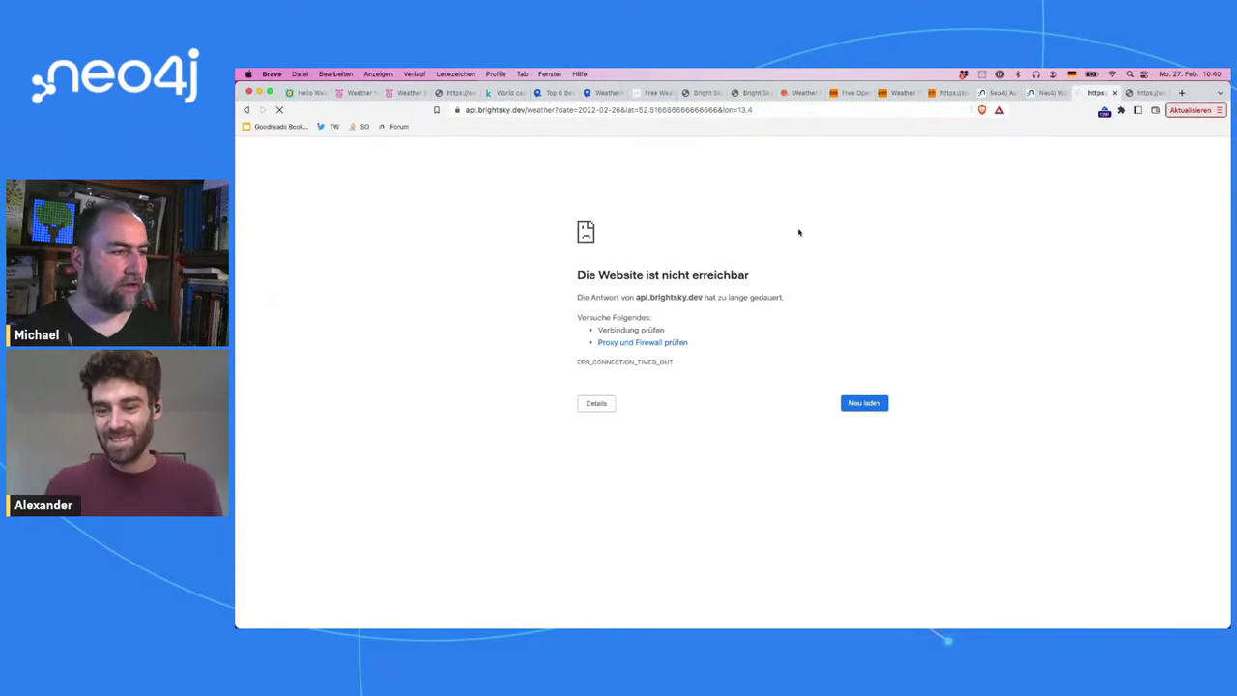
left_click(762, 113)
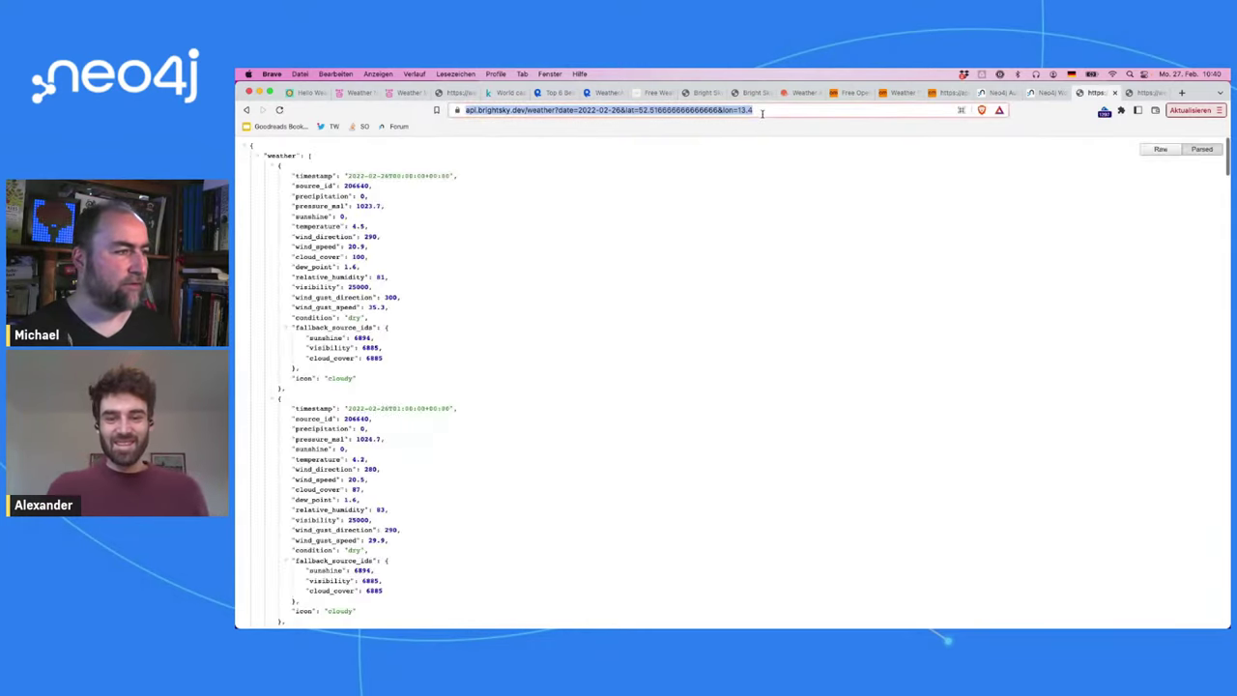
key("super+c")
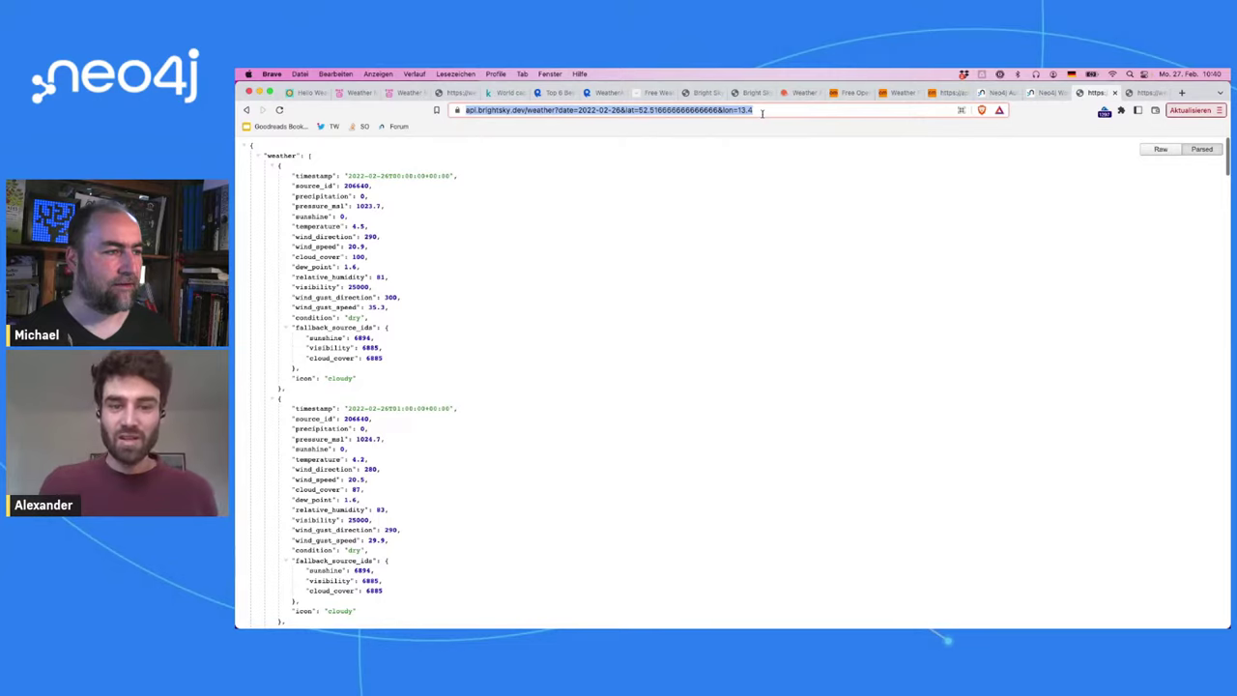
Step: Change the request date to 2023-02-26, load the Bright Sky data, and undo a stray edit
left_click(596, 112)
key("BackSpace")
type("3")
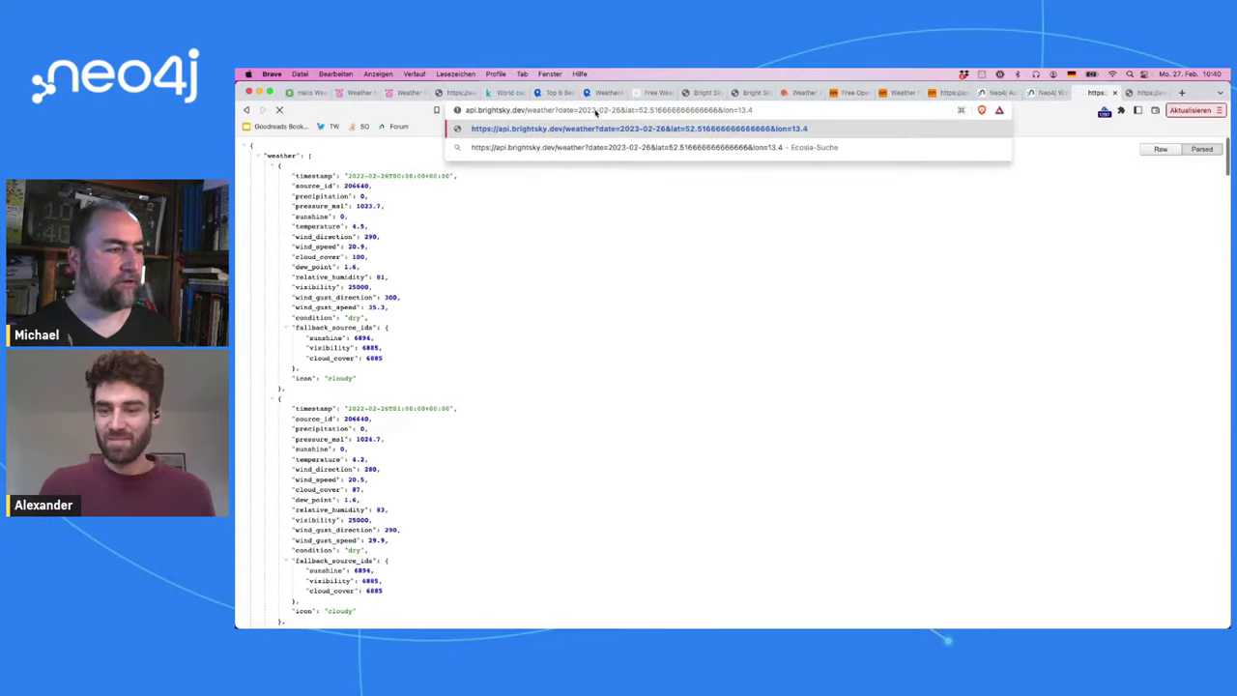
key("Return")
left_click(594, 112)
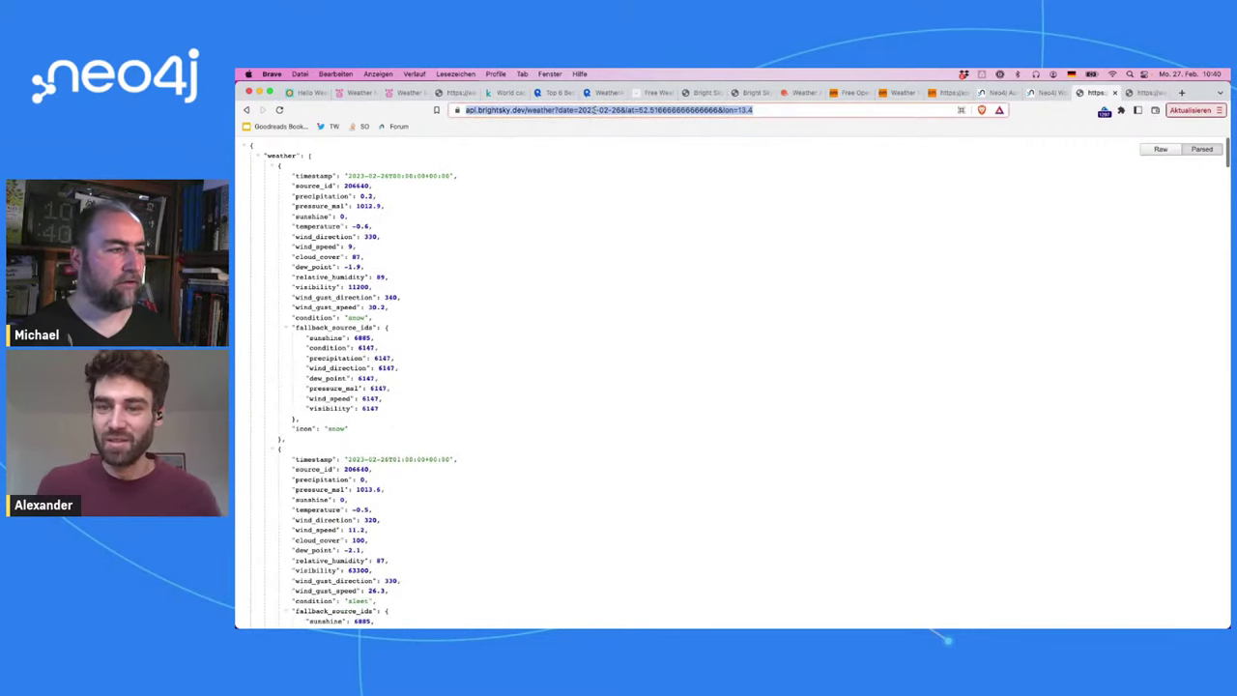
type("=")
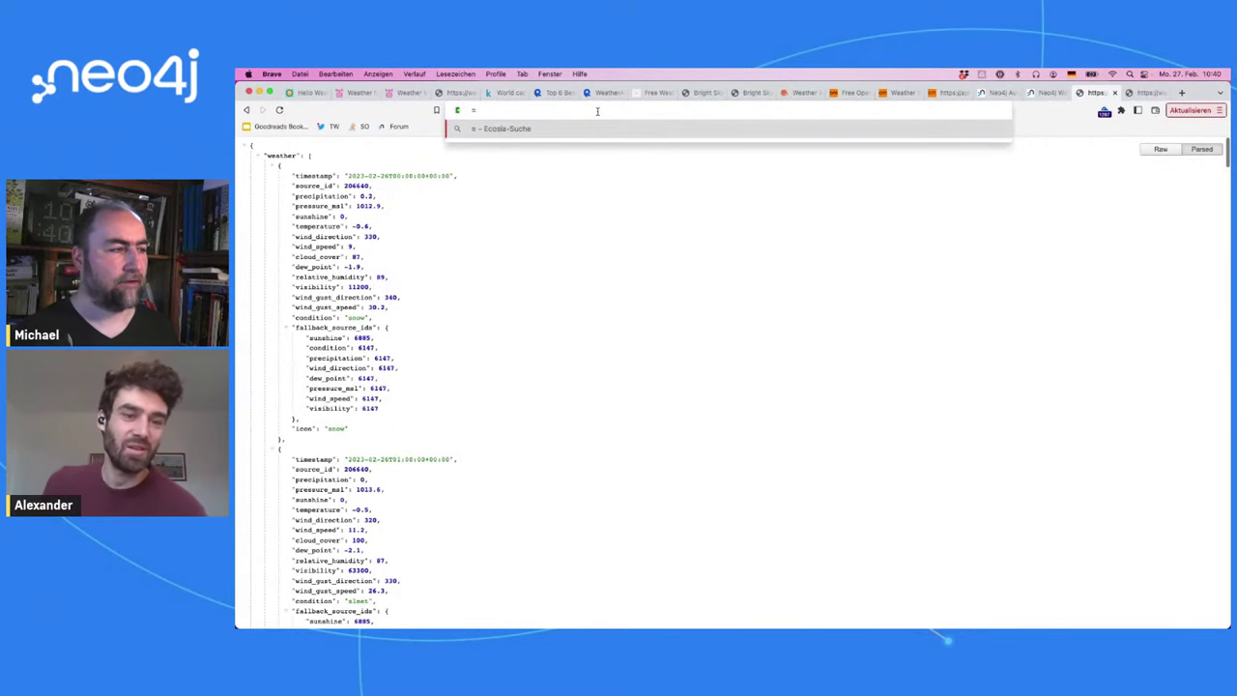
key("super+z")
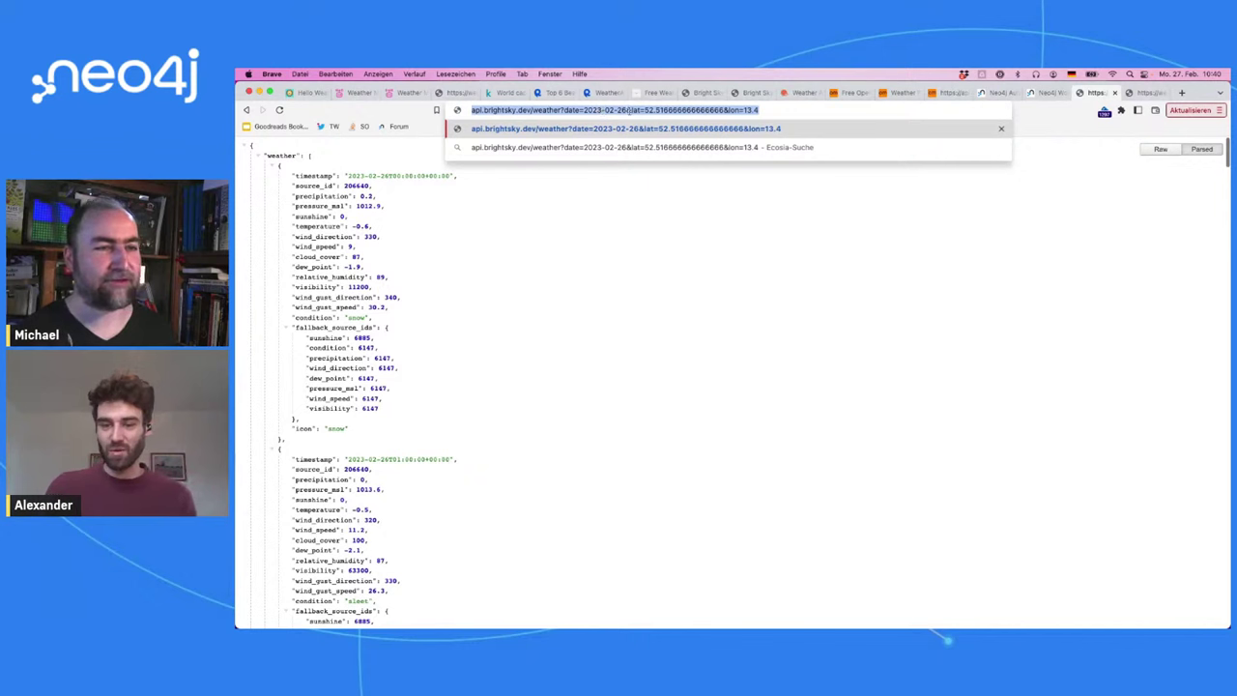
left_click(1044, 93)
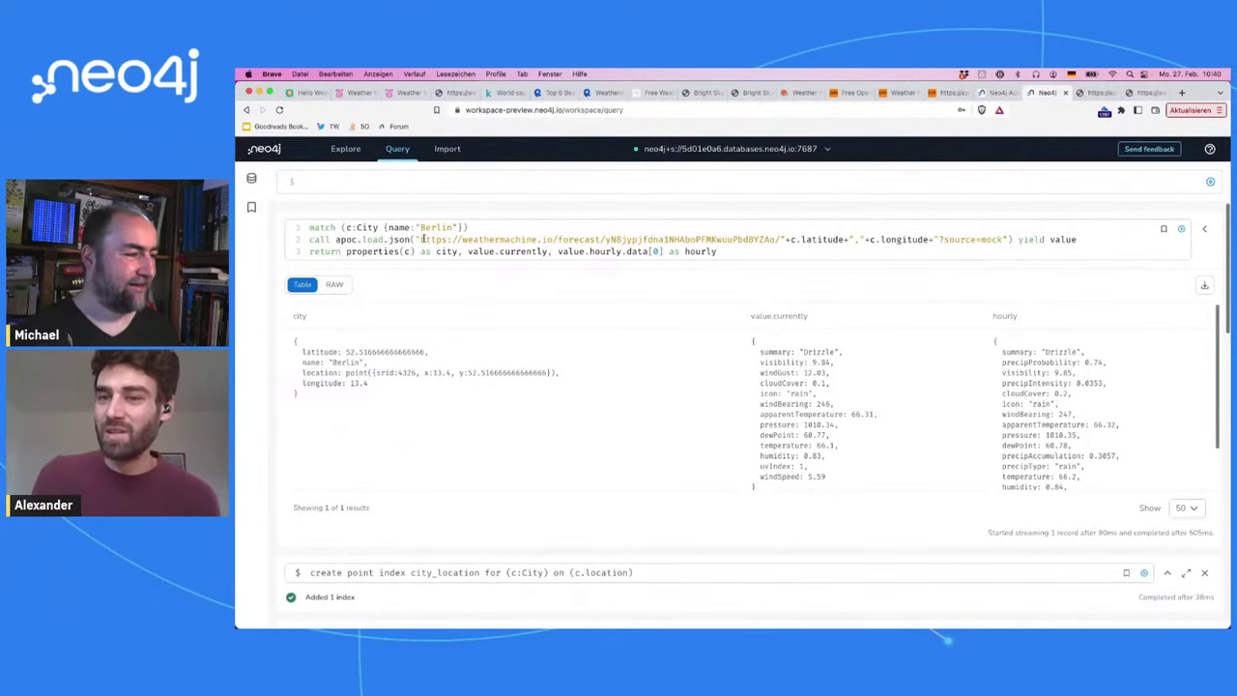
Step: Replace the weathermachine URL with the Bright Sky URL, dropping the coordinate concatenation and ?source=mock
left_click_drag(422, 239, 781, 240)
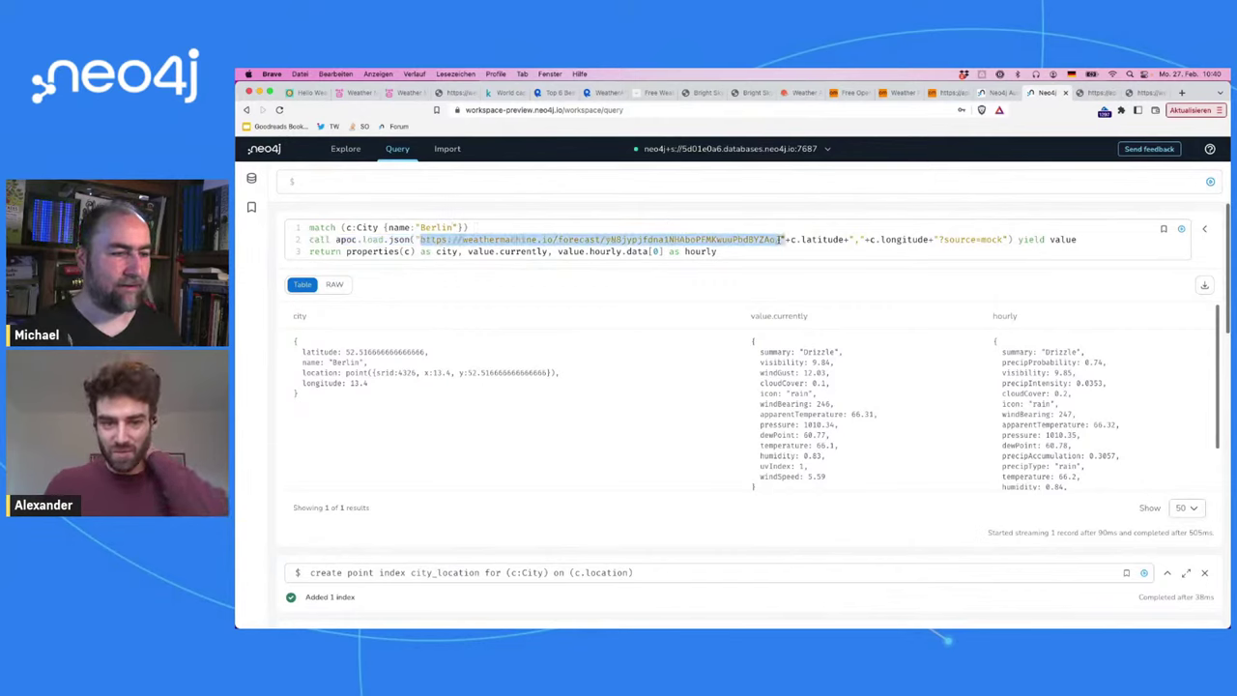
key("super+v")
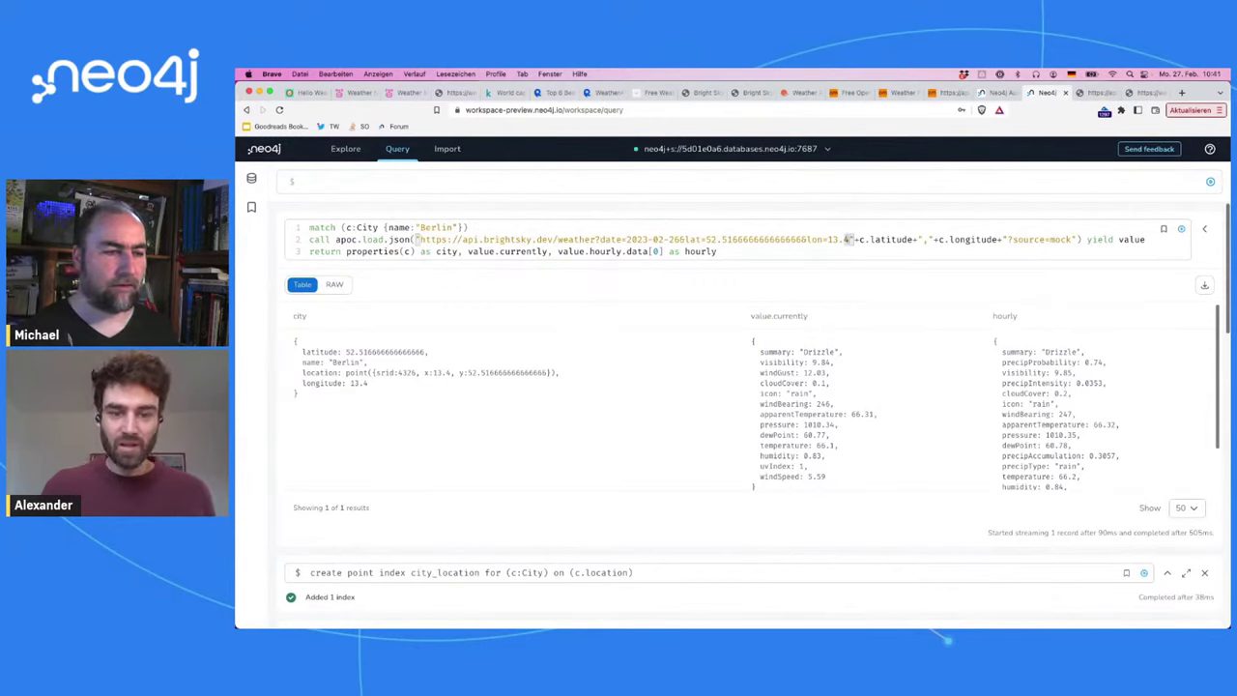
left_click_drag(828, 239, 934, 240)
key("BackSpace")
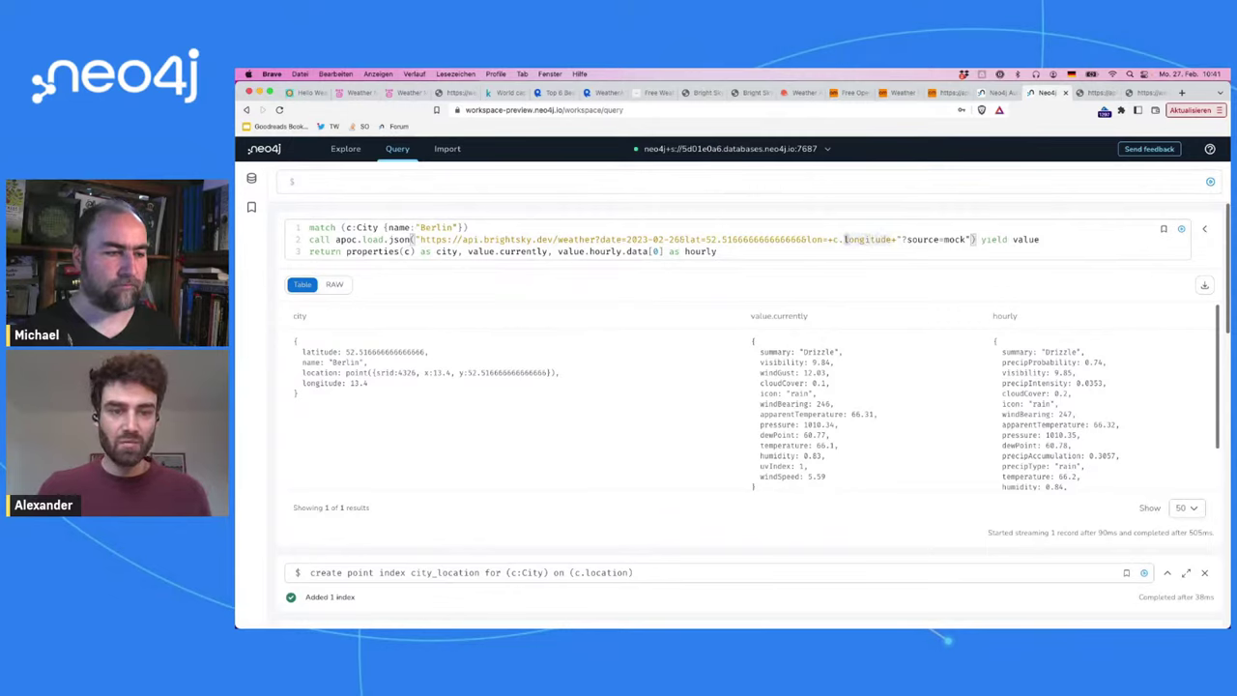
type("\"")
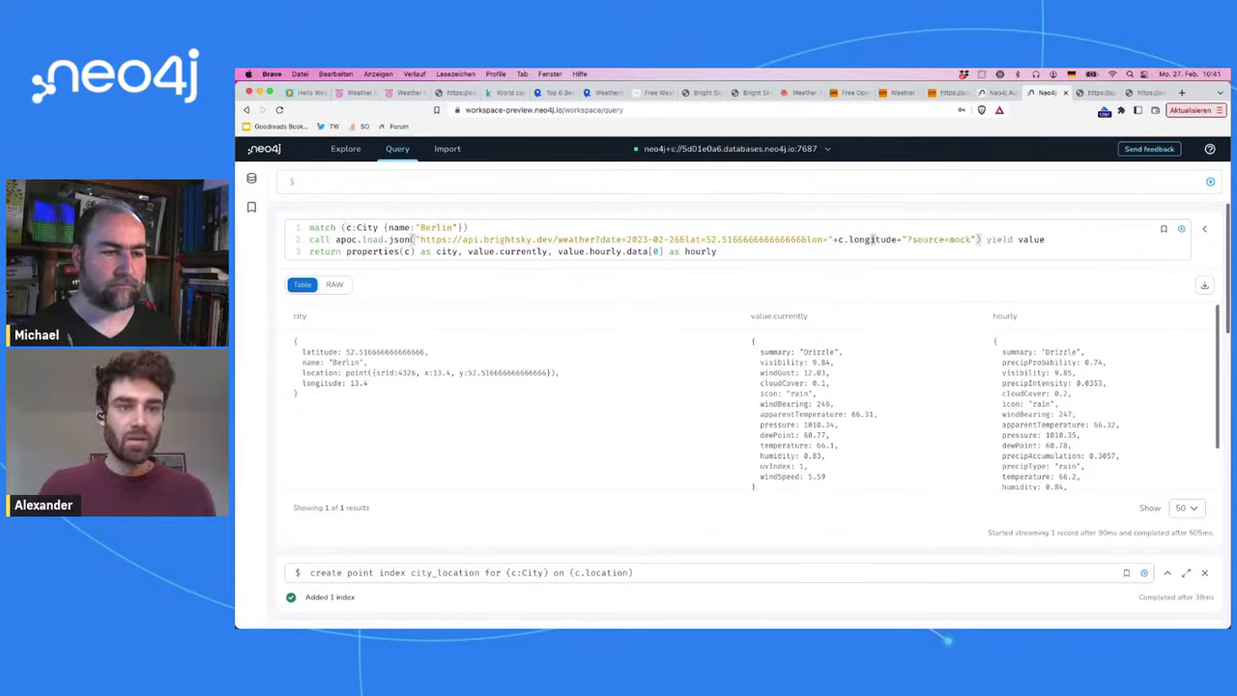
key("shift+Right")
key("shift+Right")
key("shift+Right")
key("shift+Right")
key("shift+Right")
key("shift+Right")
key("shift+Right")
key("shift+Right")
key("shift+Right")
key("shift+Right")
key("shift+Right")
key("shift+Right")
key("shift+Right")
key("shift+Right")
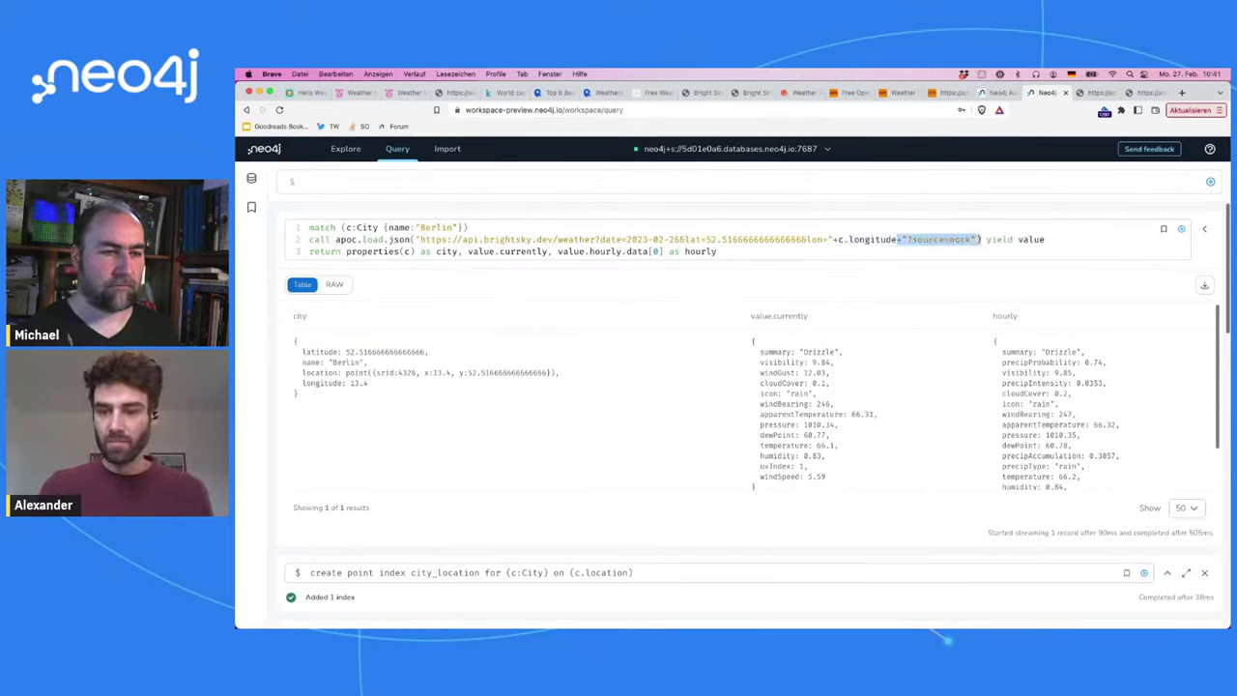
key("BackSpace")
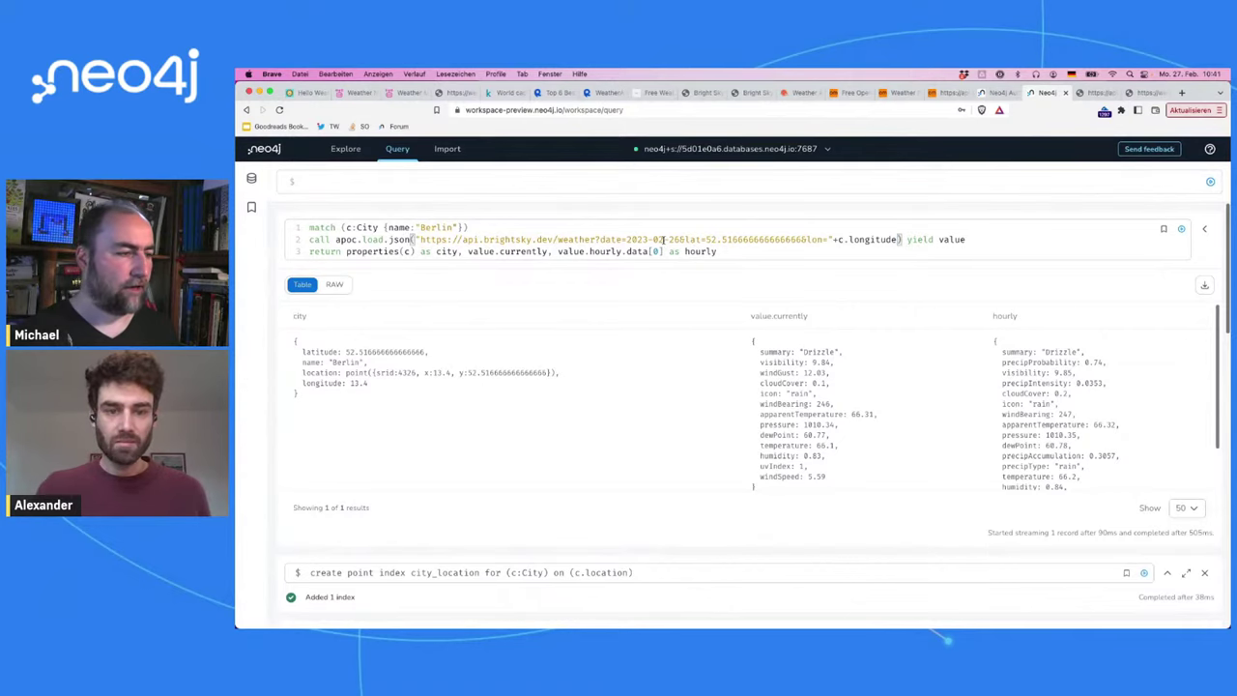
Step: Check the Bright Sky API docs for the last_date default of date + 1 day
left_click(748, 93)
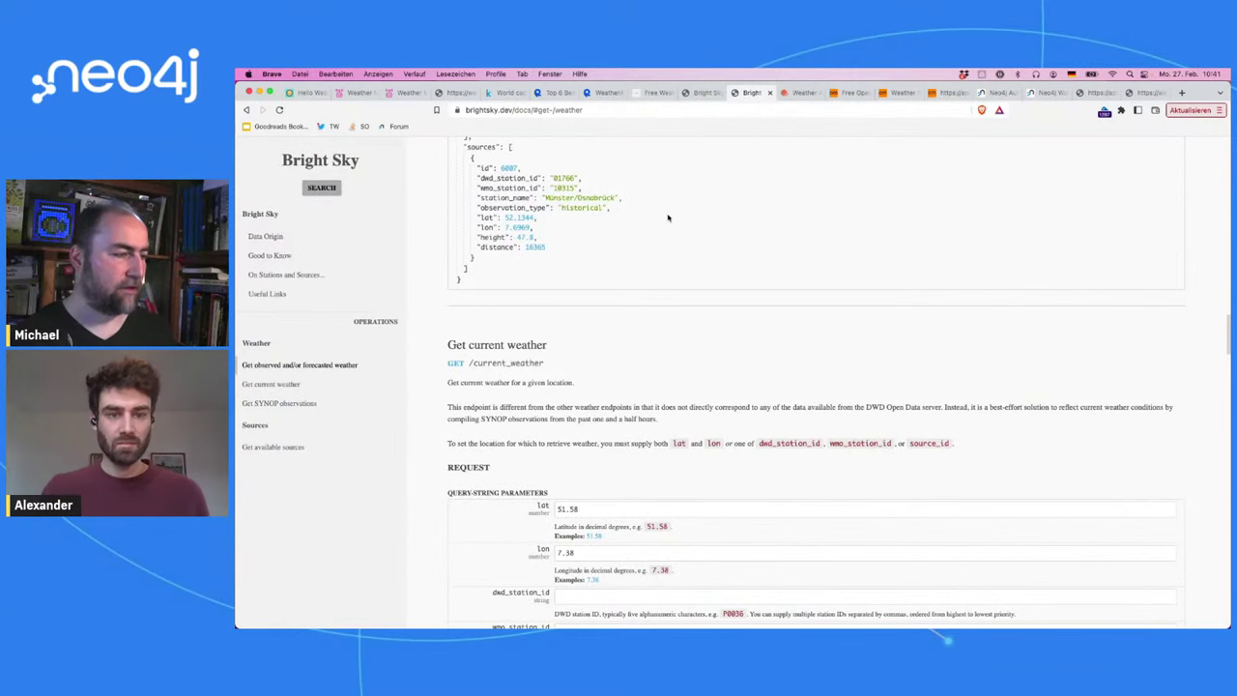
scroll(667, 217, "up", 10)
scroll(667, 218, "up", 8)
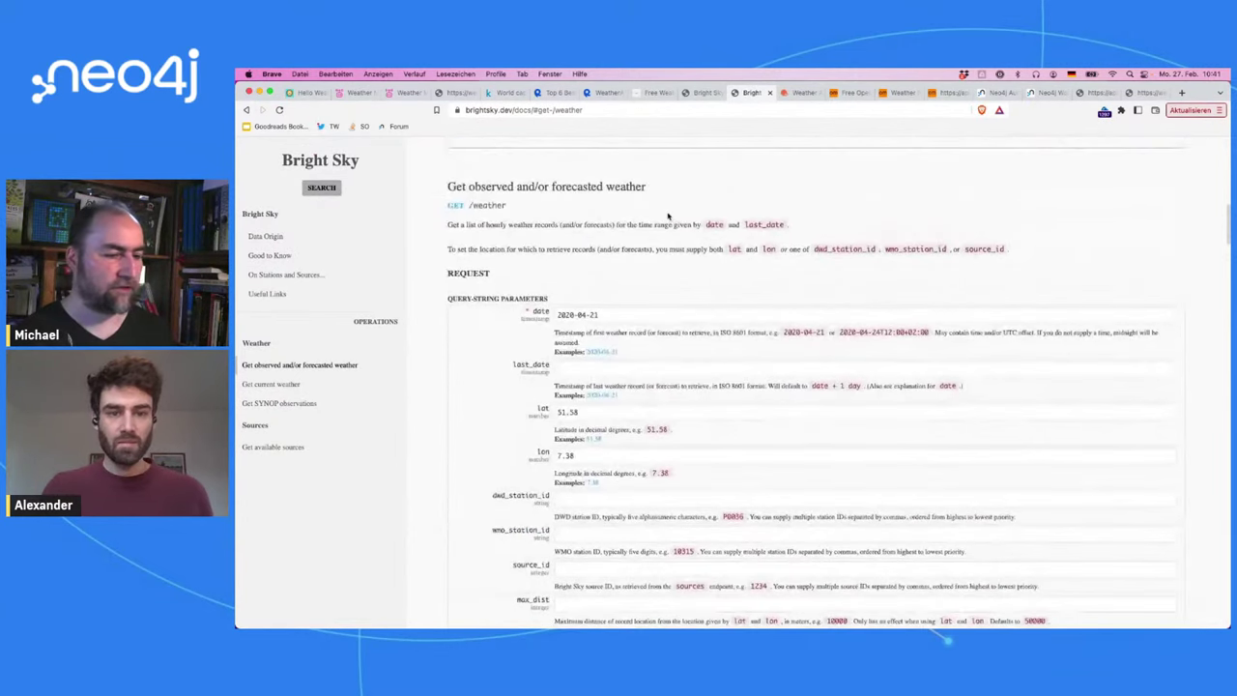
left_click_drag(809, 386, 859, 385)
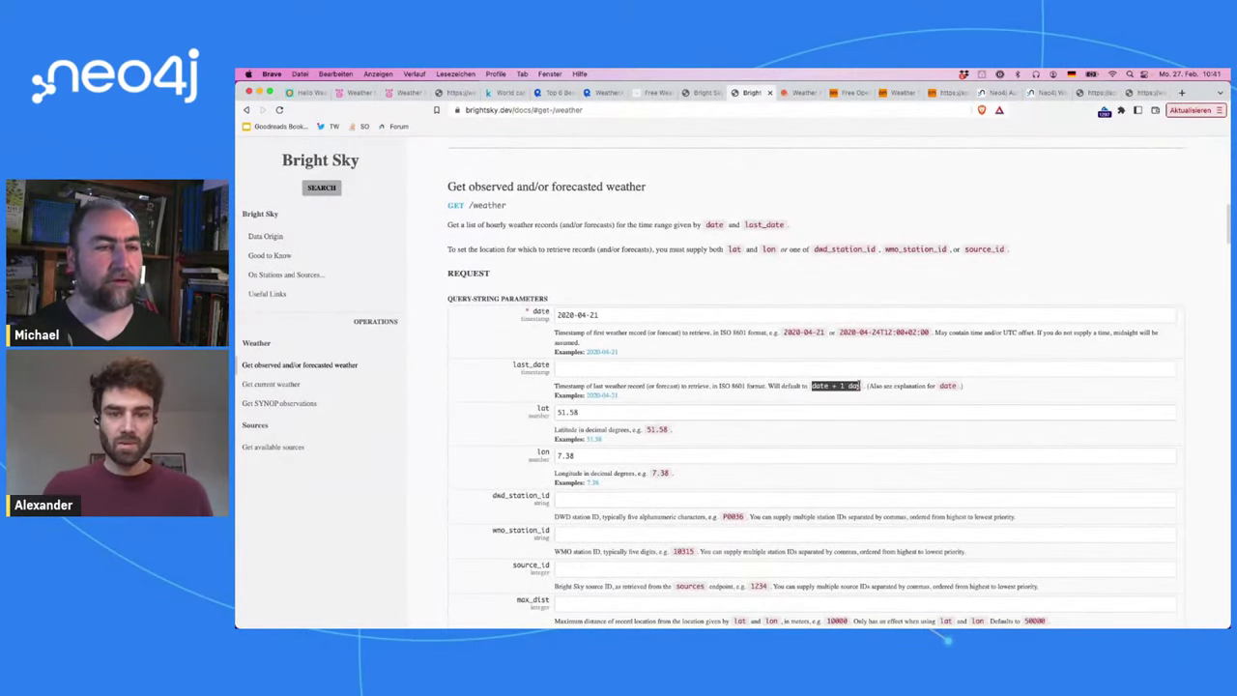
Step: Replace the hard-coded latitude in the URL with "+c.latitude+"
left_click(1033, 93)
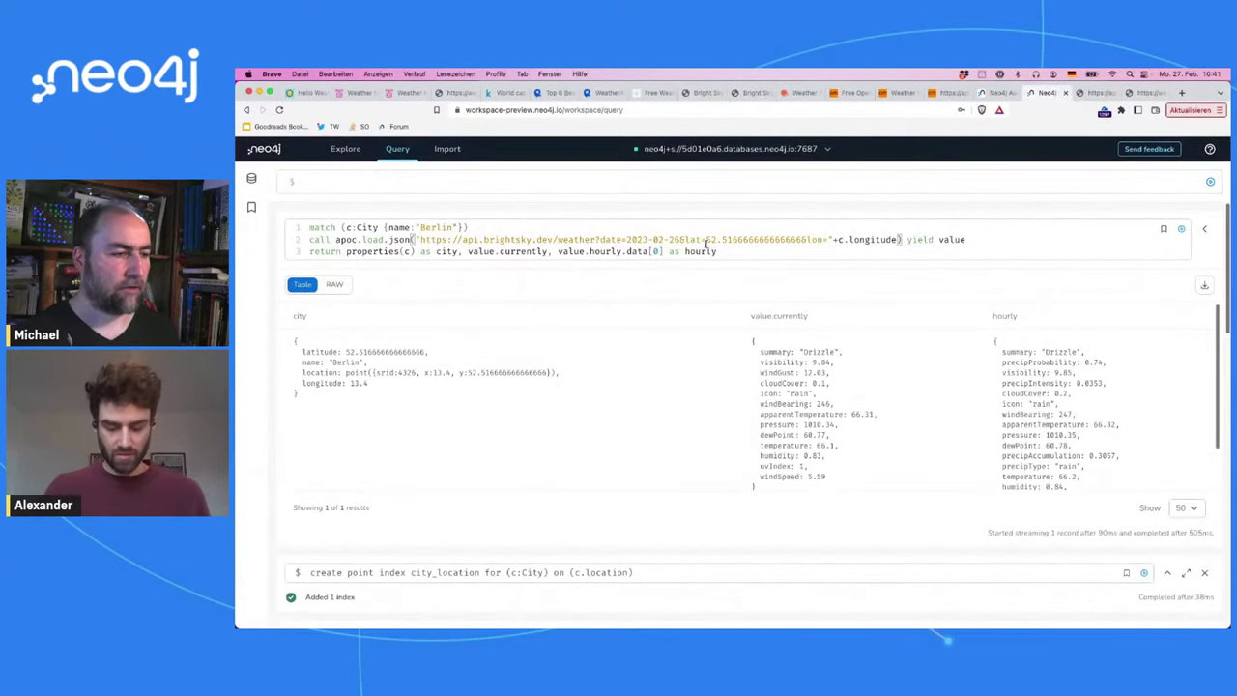
left_click_drag(722, 242, 802, 240)
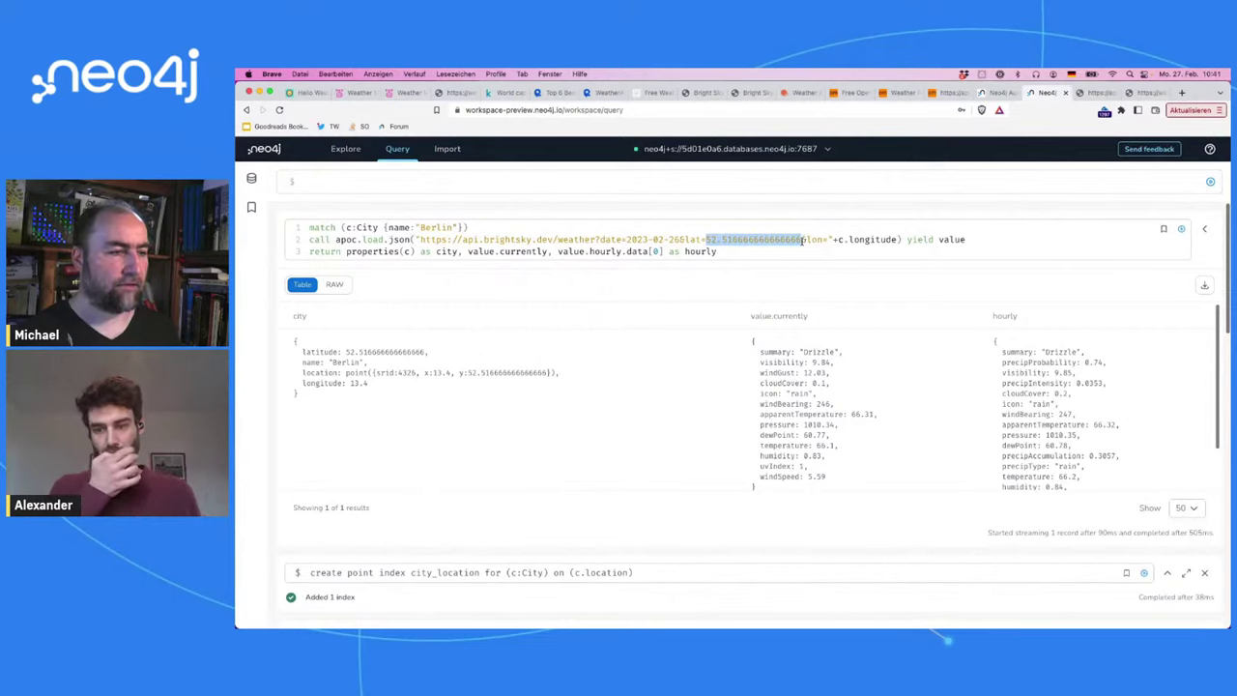
type("\"++\"")
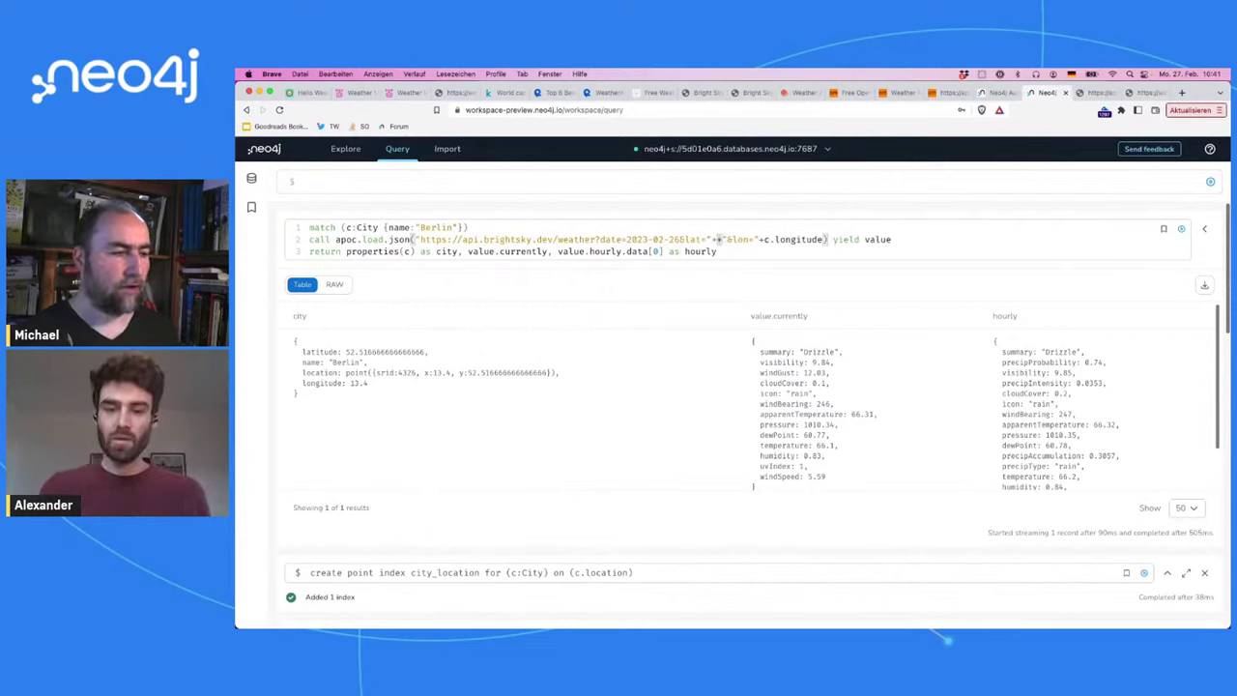
type("c.l")
key("Return")
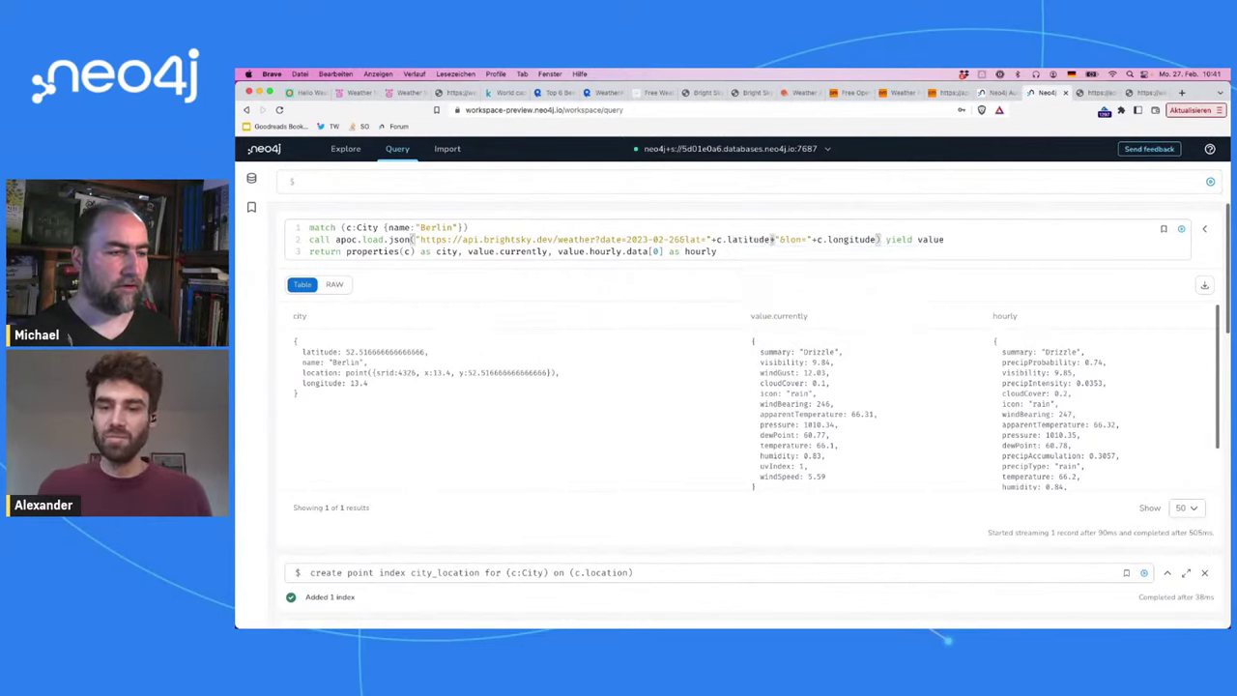
Step: Look over the Bright Sky 2023-02-26 JSON's weather list of hourly entries
left_click(1097, 93)
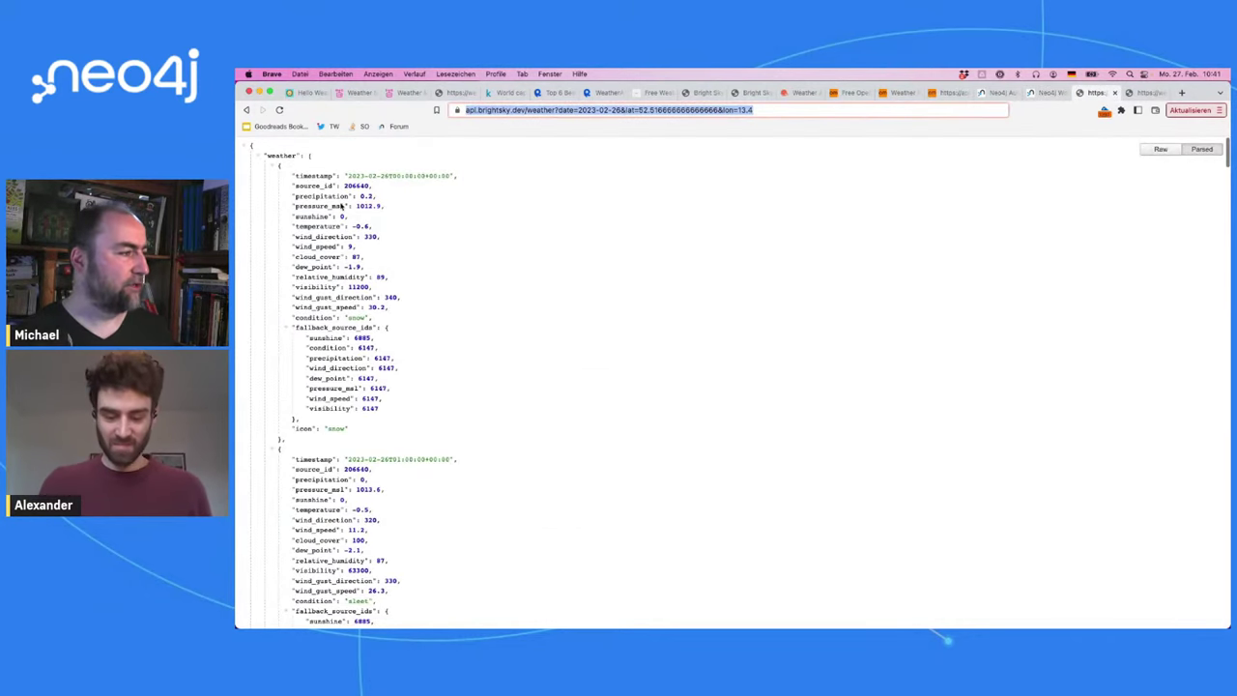
left_click(282, 154)
double_click(281, 154)
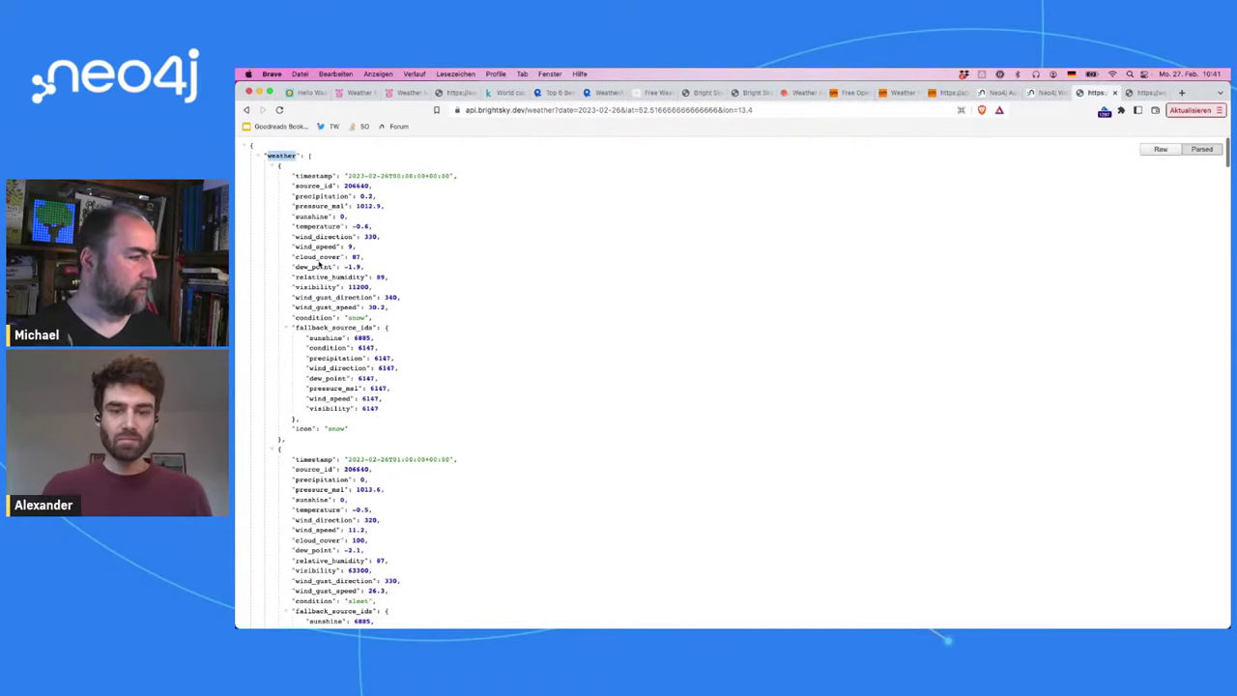
scroll(318, 263, "down", 10)
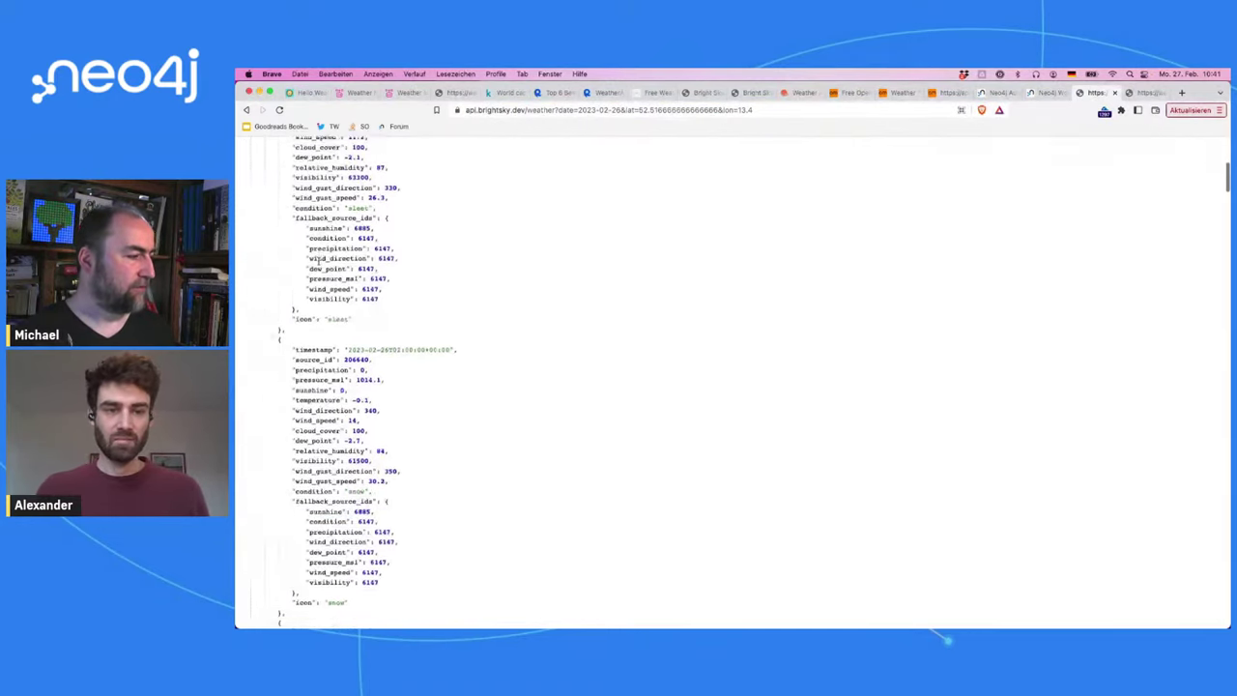
scroll(318, 259, "up", 10)
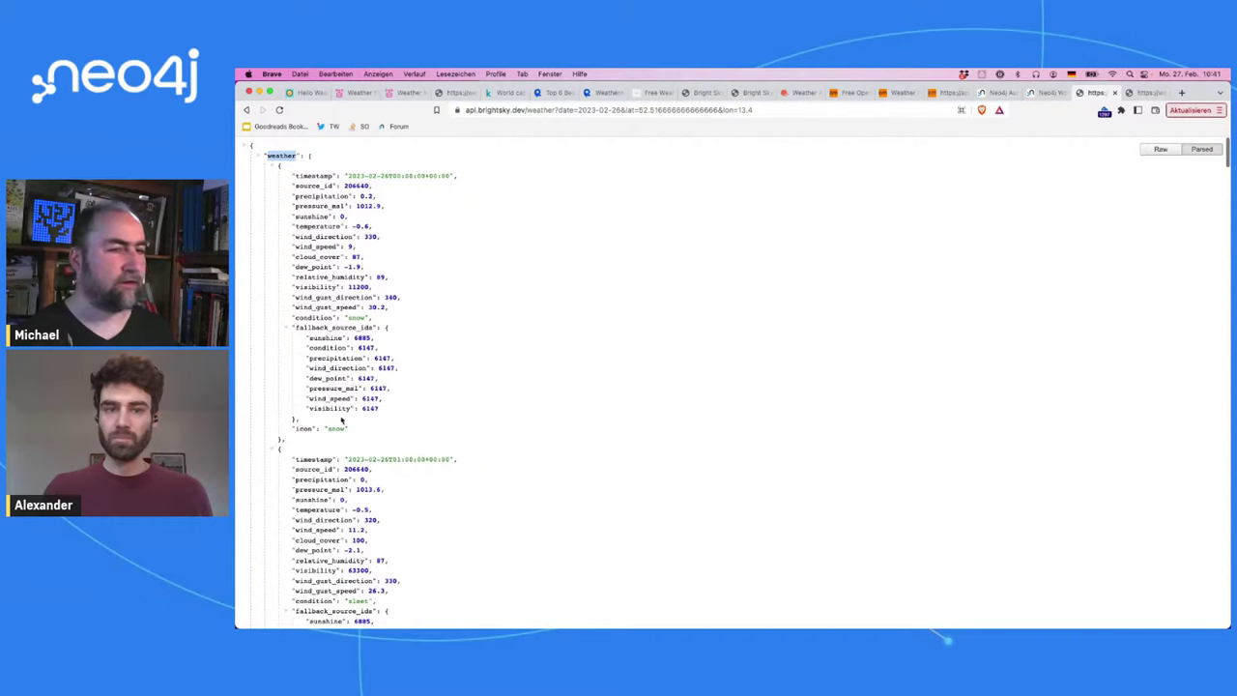
Step: Make the query return value.weather[0] as weather and run it
left_click(1047, 93)
double_click(523, 251)
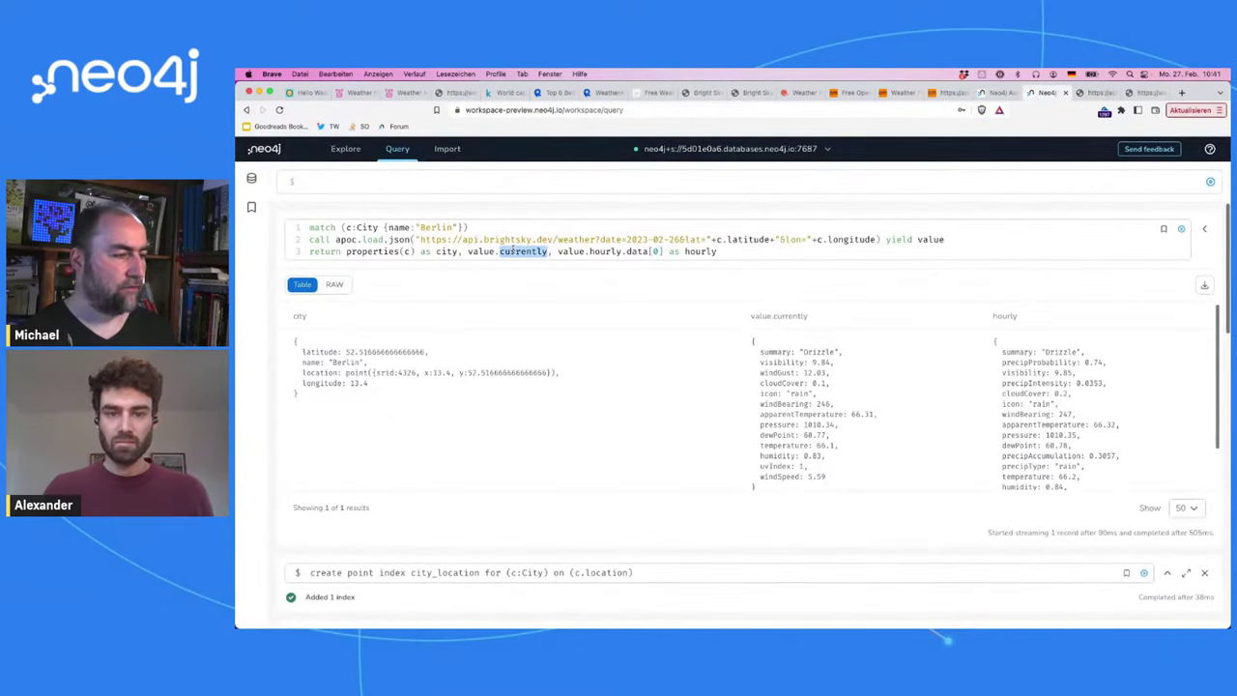
type("weather")
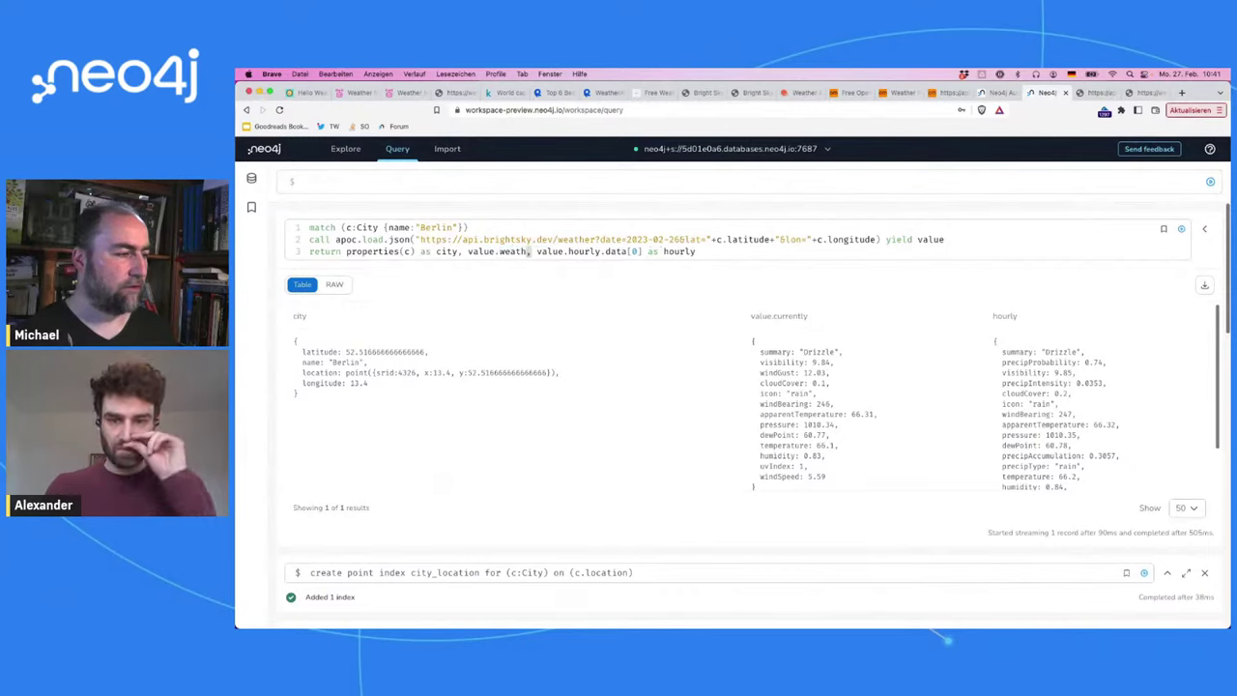
type("[0]")
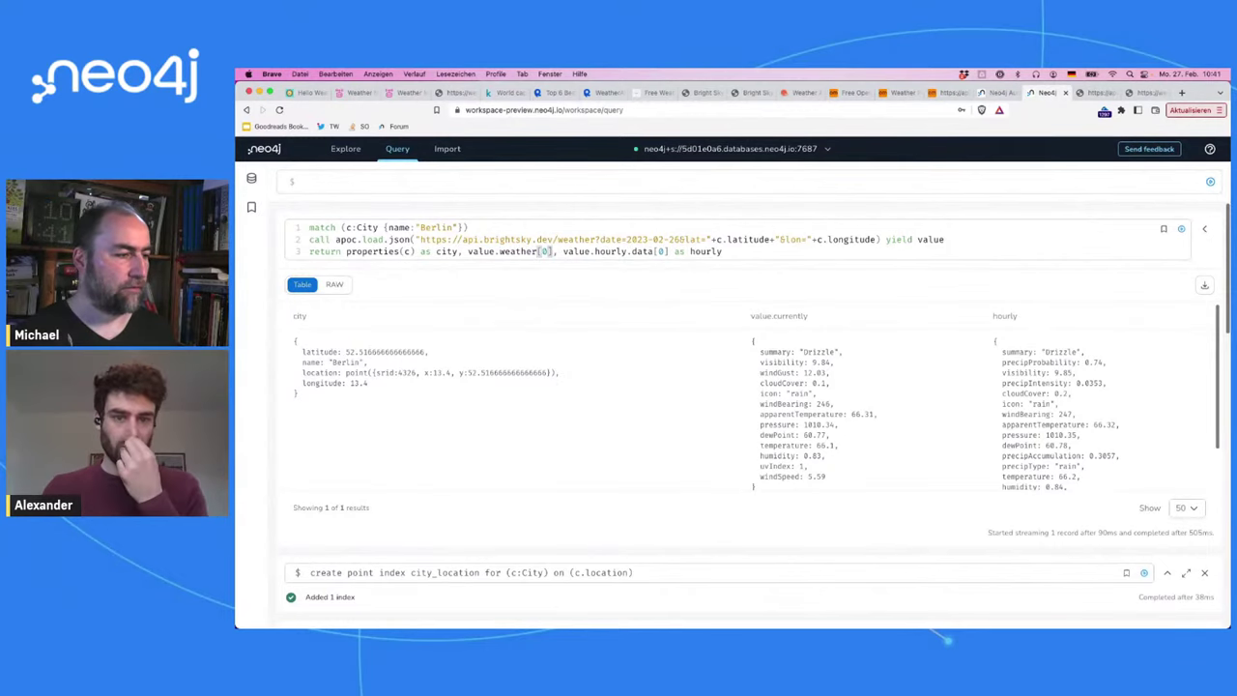
key("shift+End")
type("as waethe")
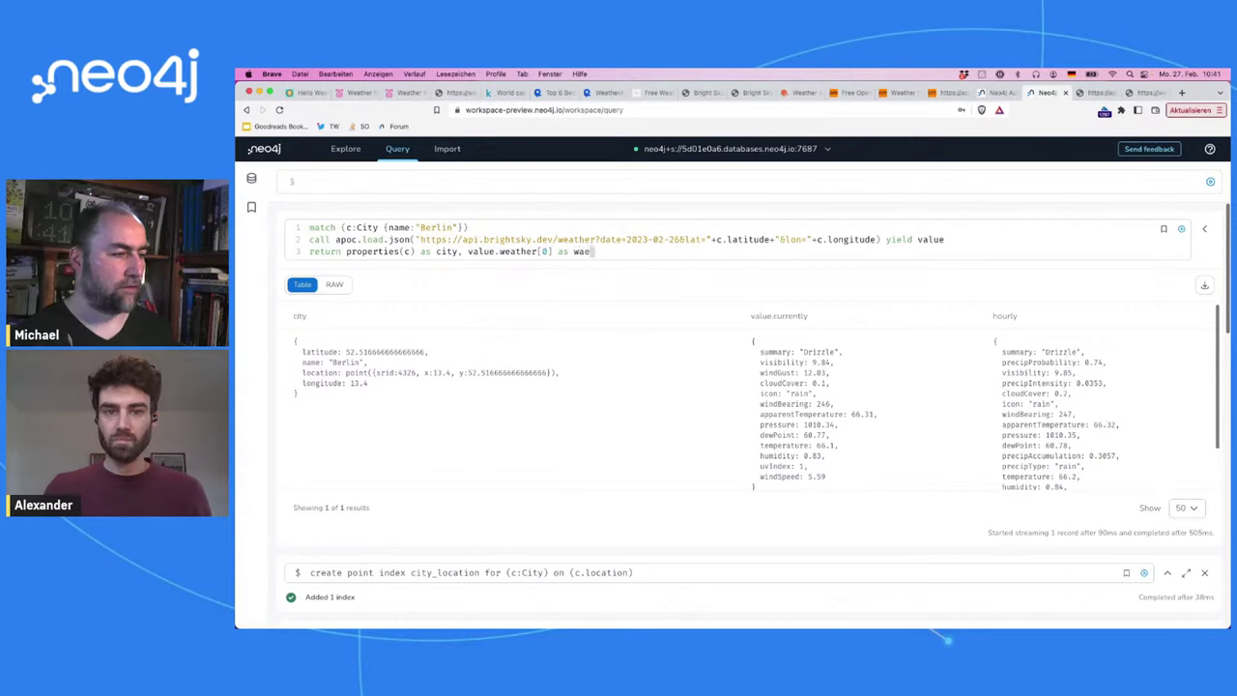
key("BackSpace")
key("BackSpace")
key("BackSpace")
key("BackSpace")
key("BackSpace")
type("eather")
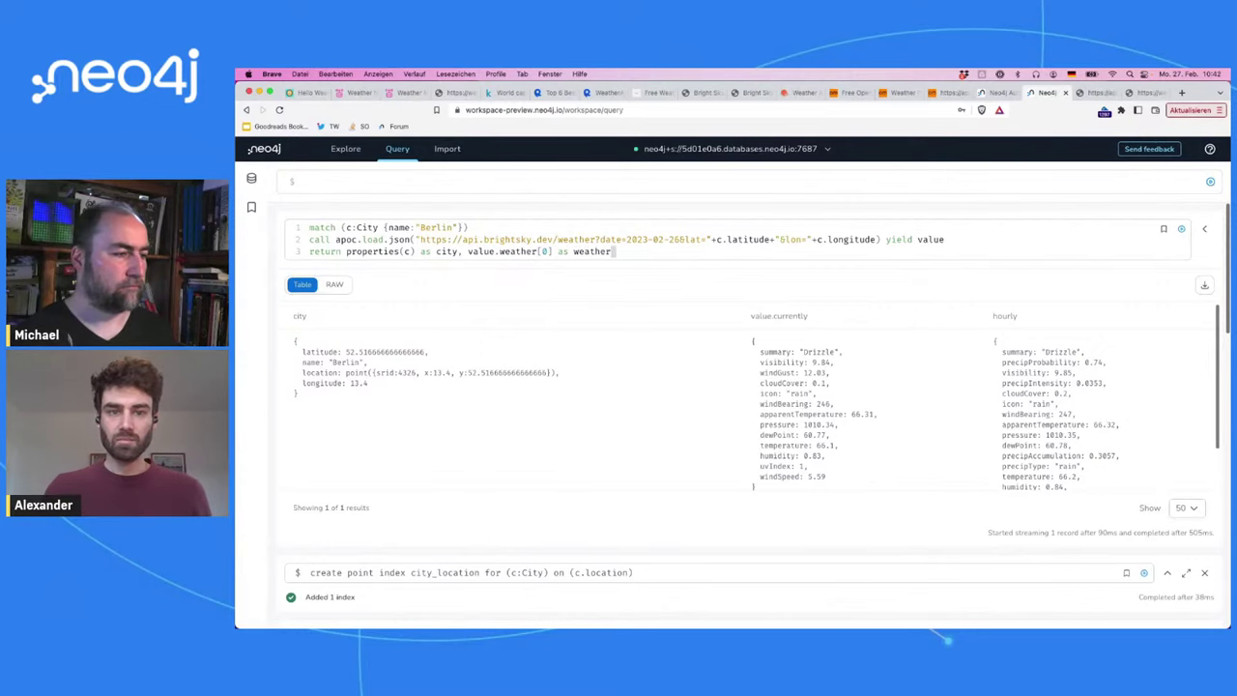
key("super+Return")
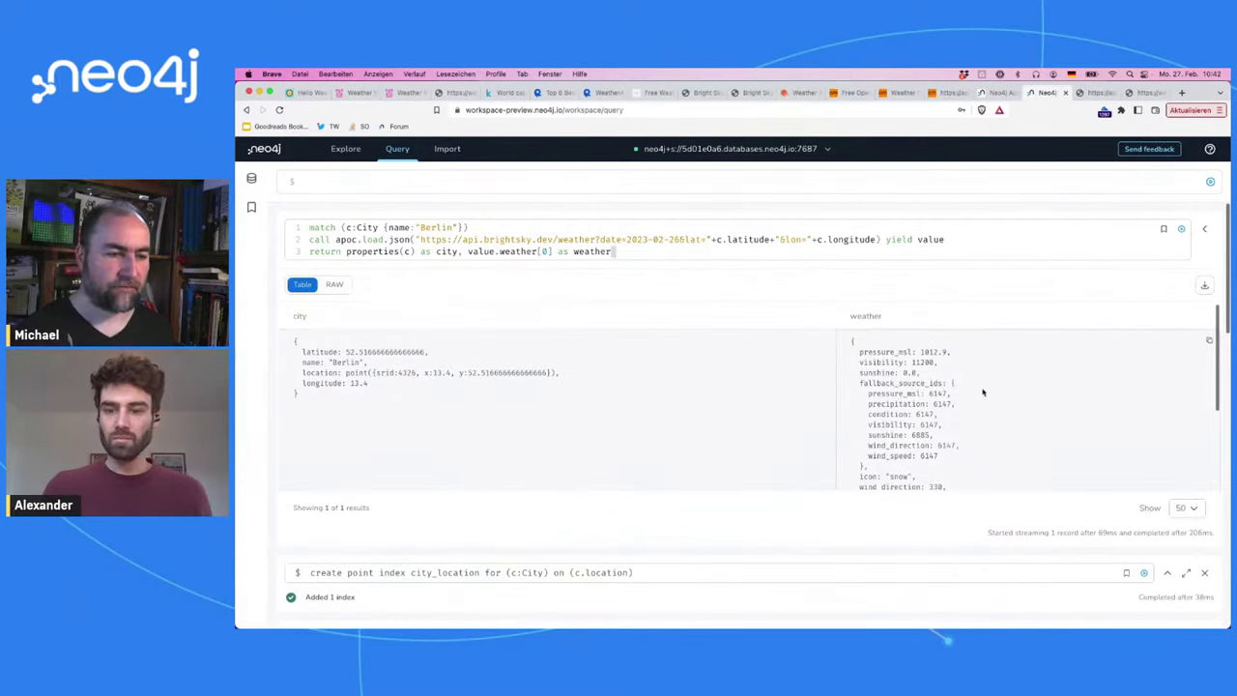
Step: Scroll through the snowy -0.6 weather entry result, then return to the Bright Sky JSON
scroll(986, 392, "down", 1)
scroll(986, 393, "down", 3)
scroll(986, 392, "up", 5)
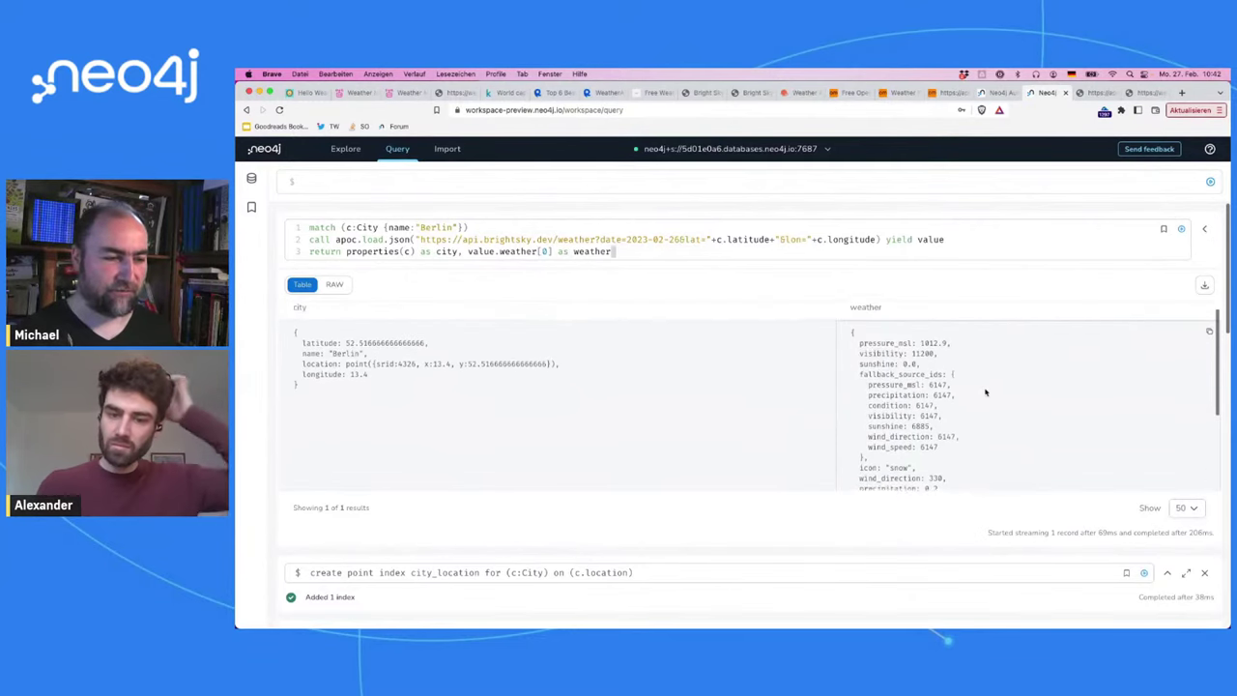
scroll(986, 392, "down", 2)
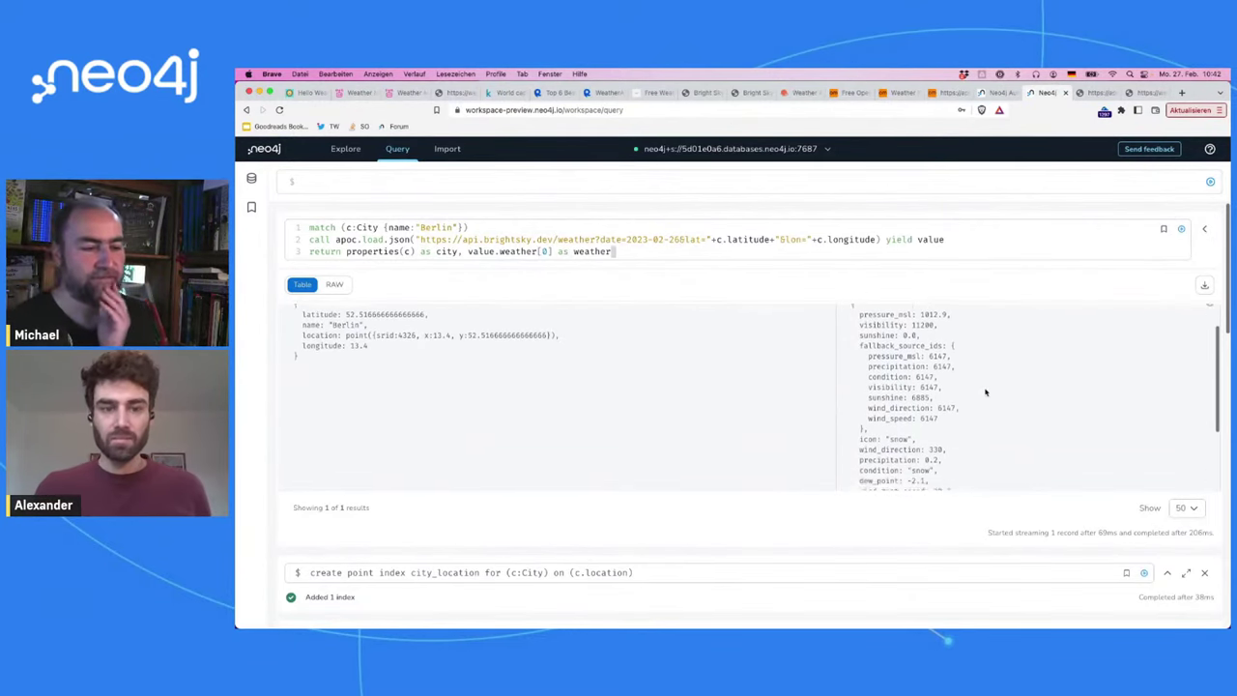
scroll(986, 392, "down", 3)
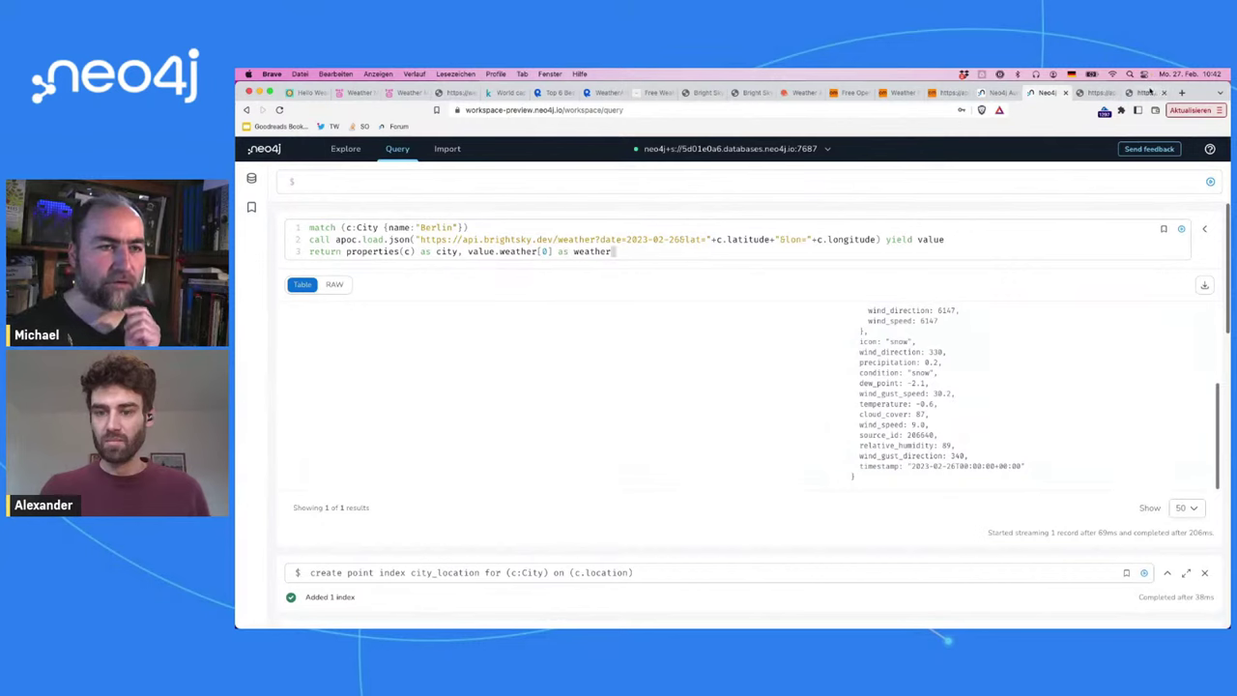
left_click(1096, 93)
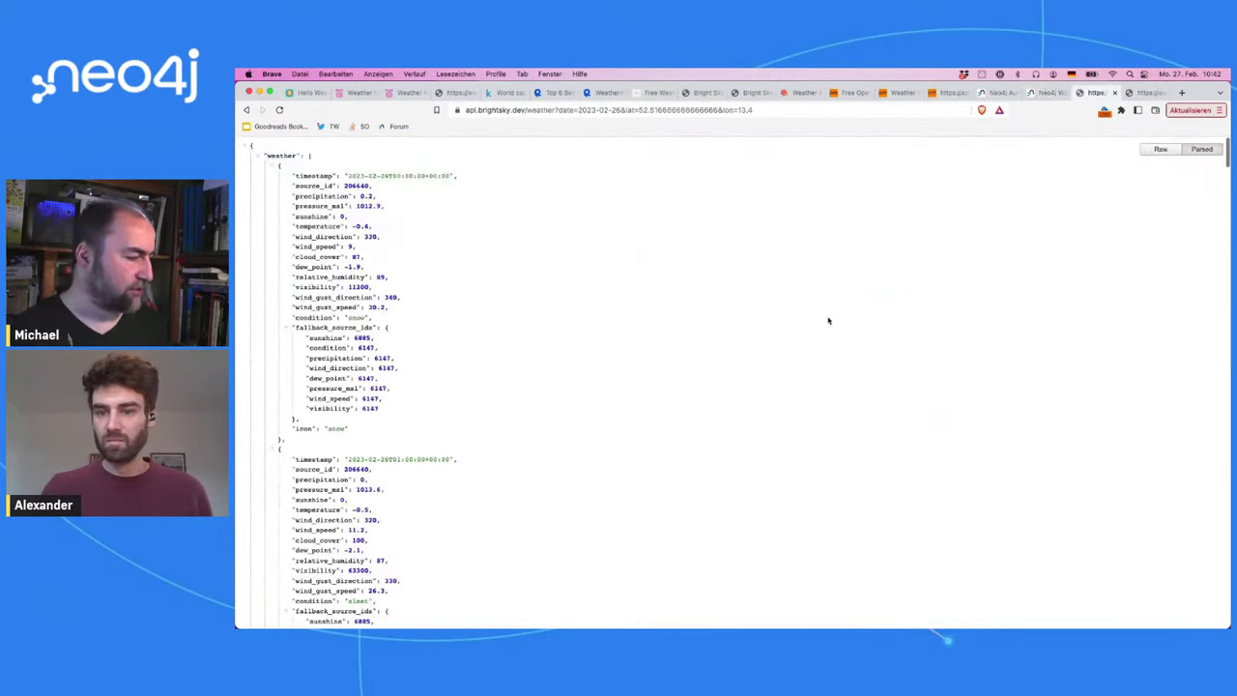
scroll(828, 319, "down", 15)
scroll(829, 320, "up", 5)
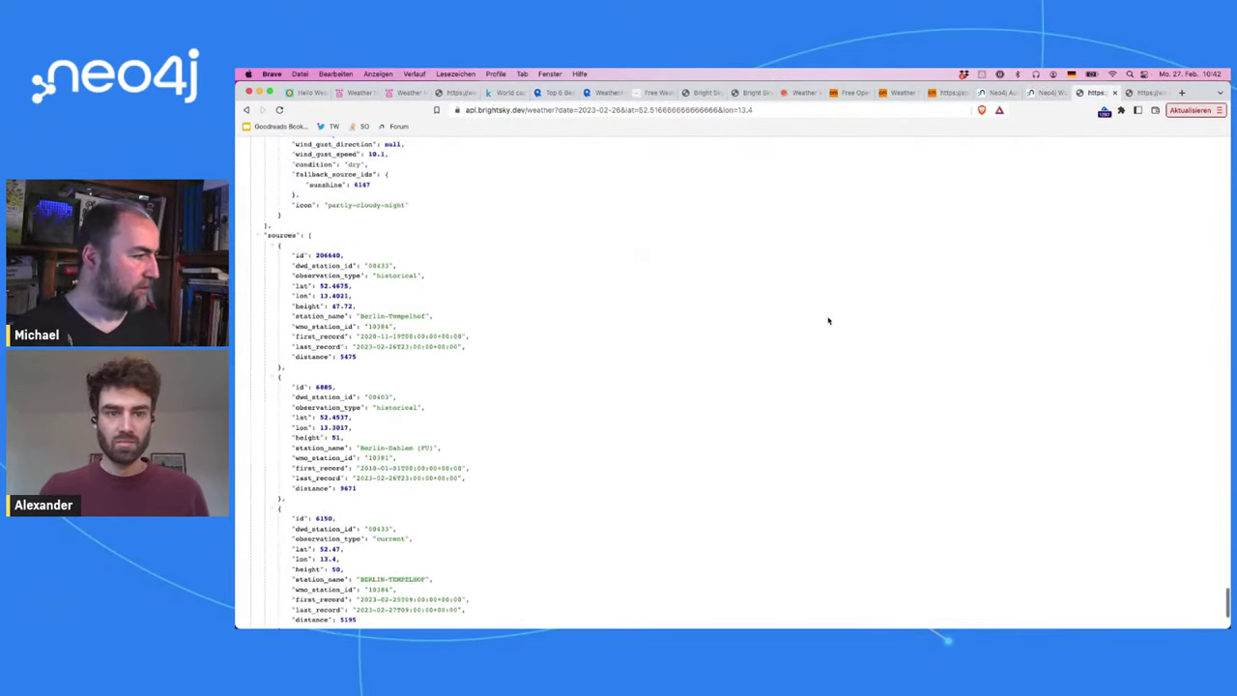
scroll(828, 320, "up", 4)
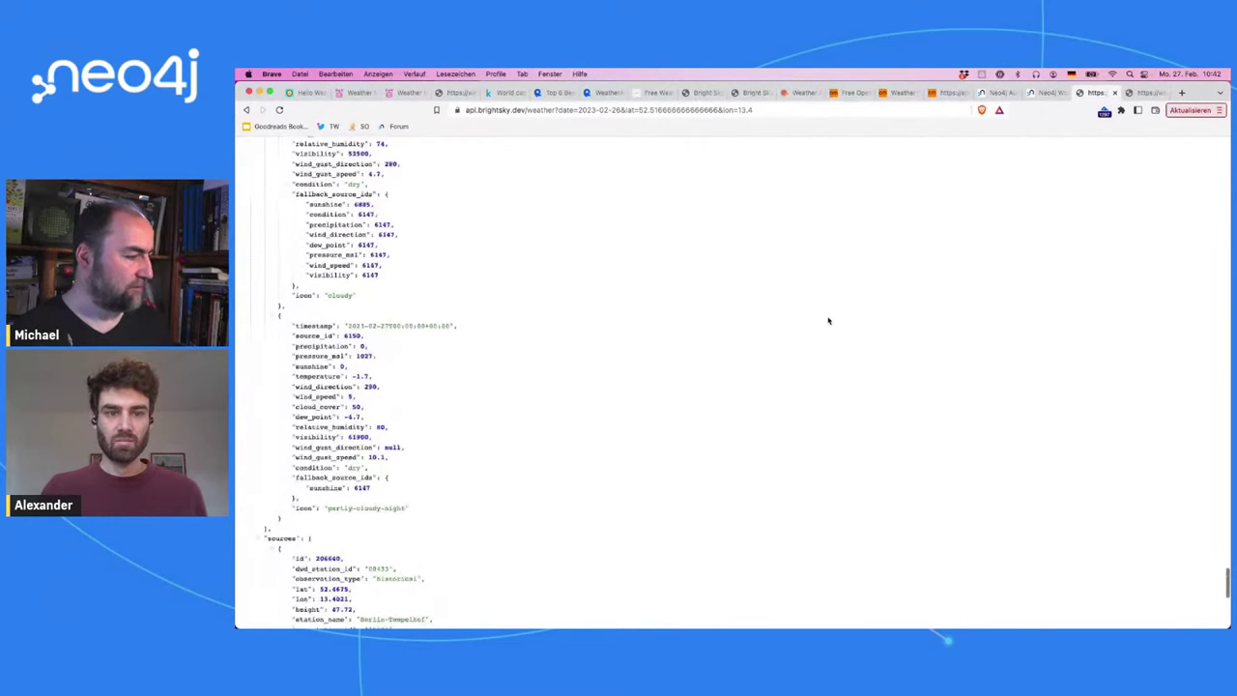
scroll(829, 320, "down", 6)
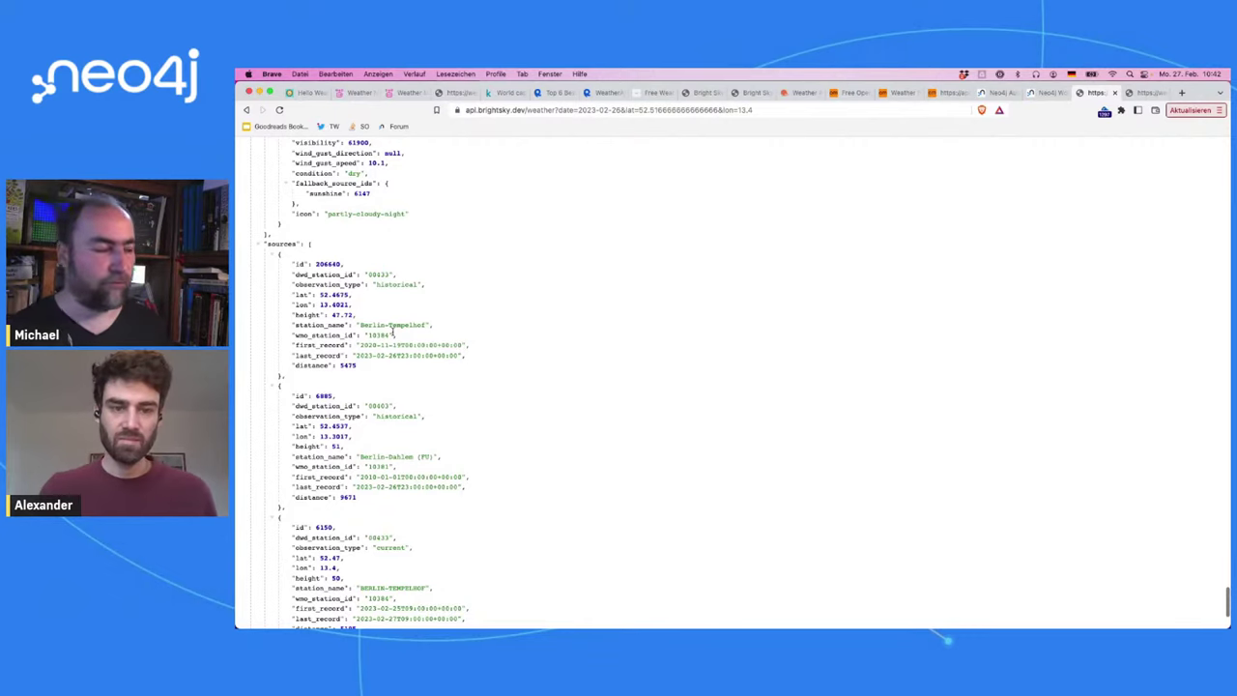
scroll(392, 332, "down", 2)
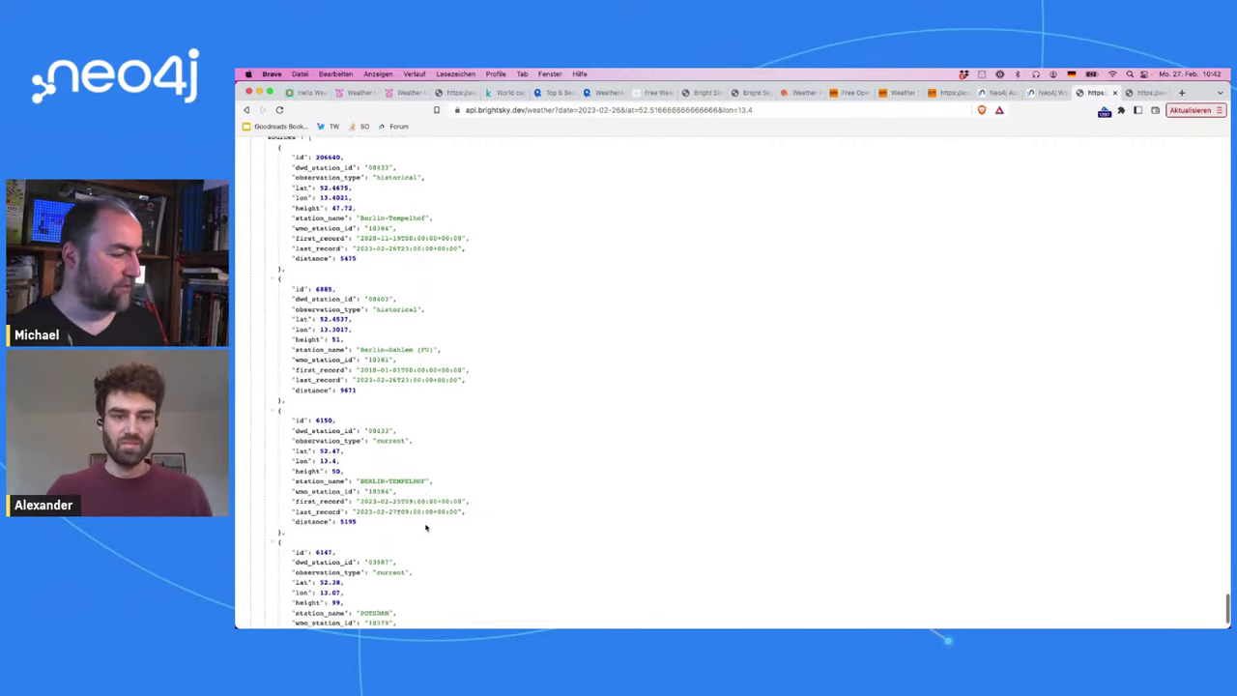
scroll(425, 527, "down", 2)
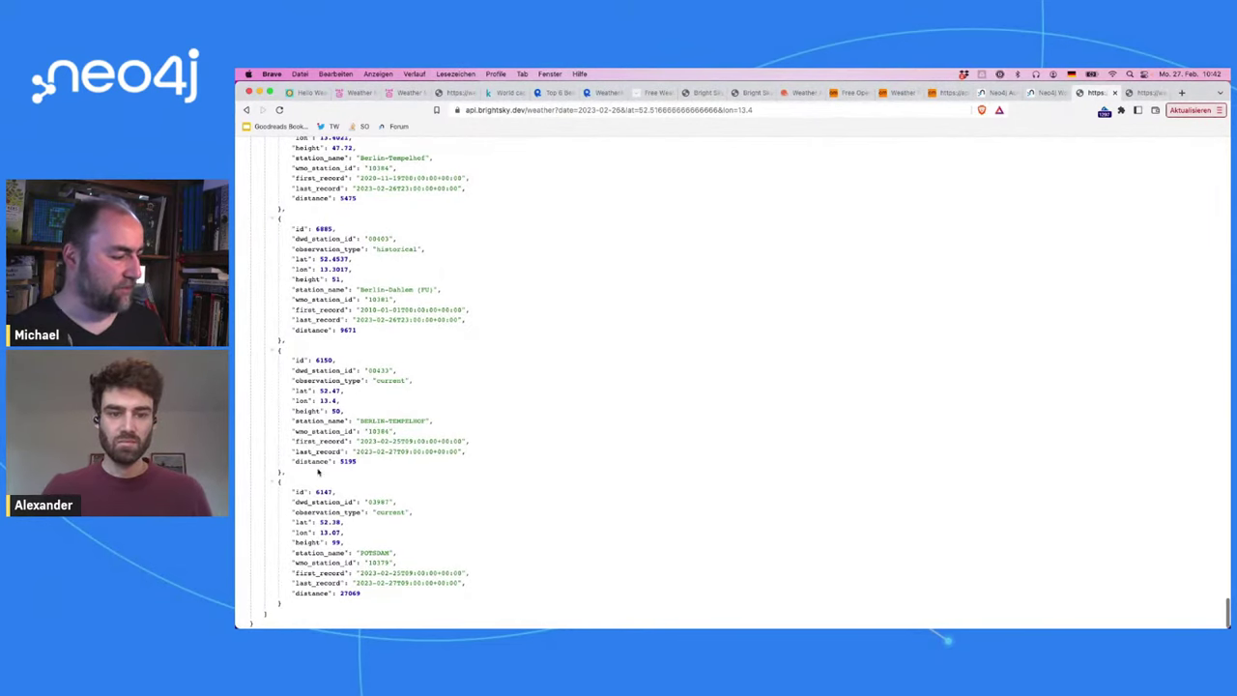
double_click(329, 561)
left_click(329, 561)
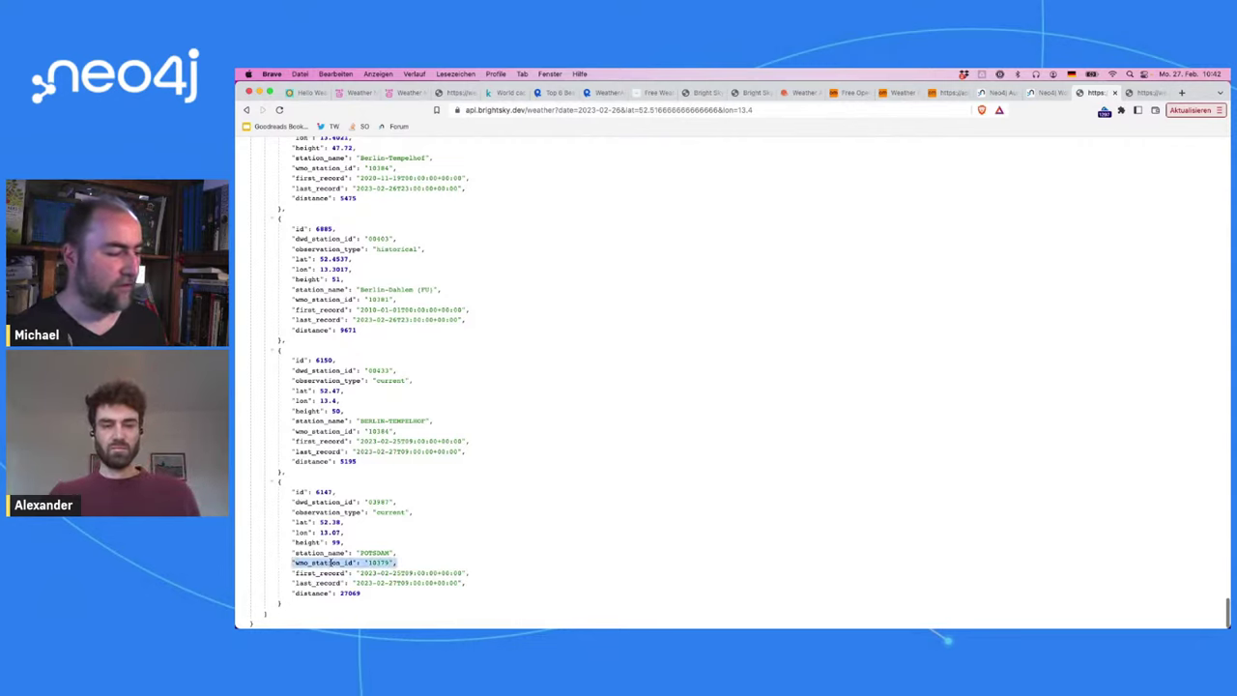
double_click(332, 562)
scroll(331, 562, "up", 5)
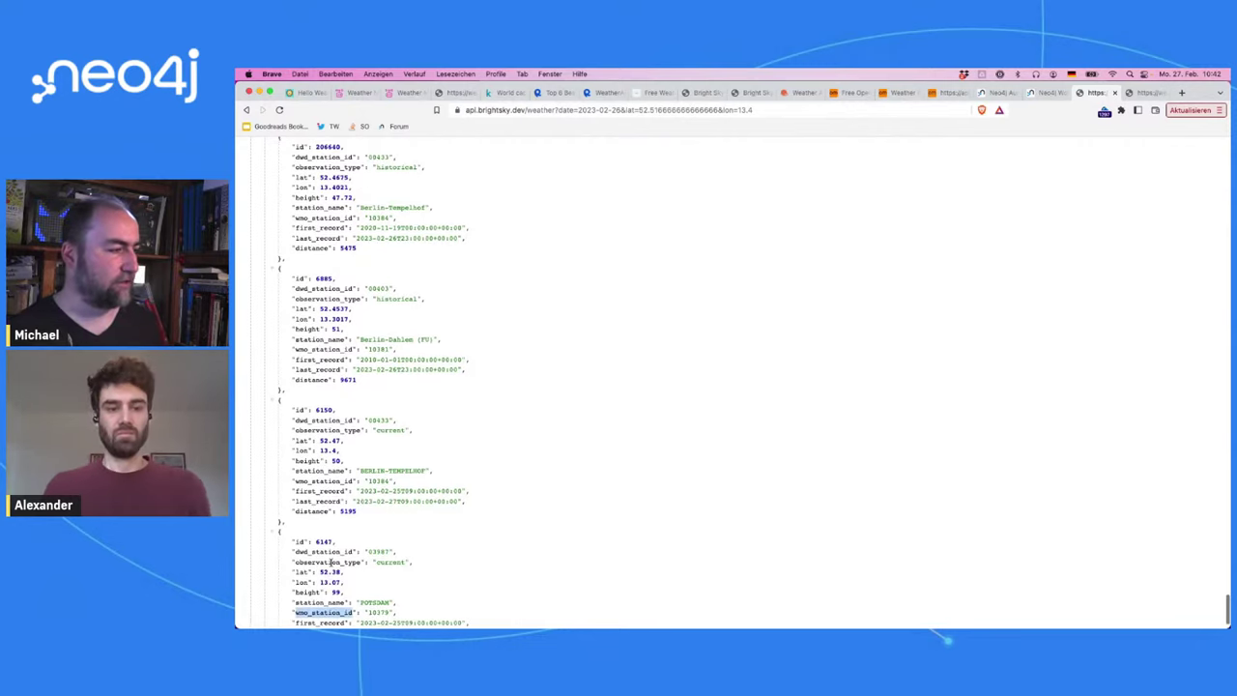
scroll(331, 561, "up", 1)
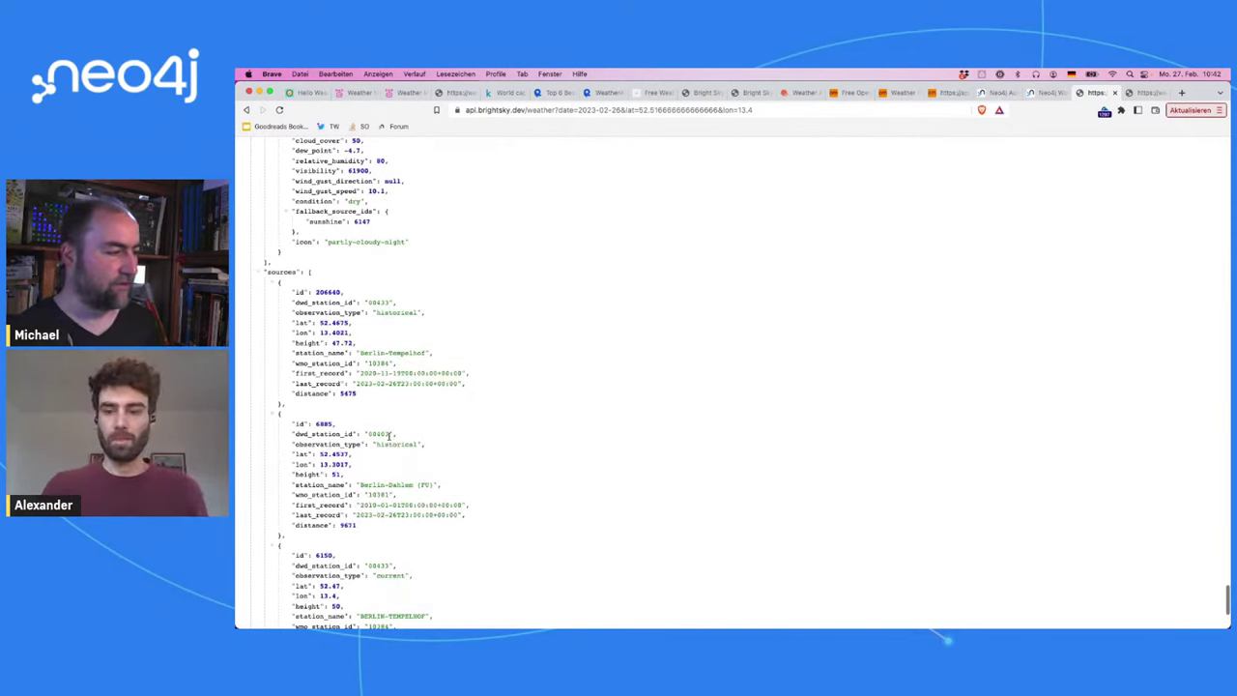
double_click(284, 271)
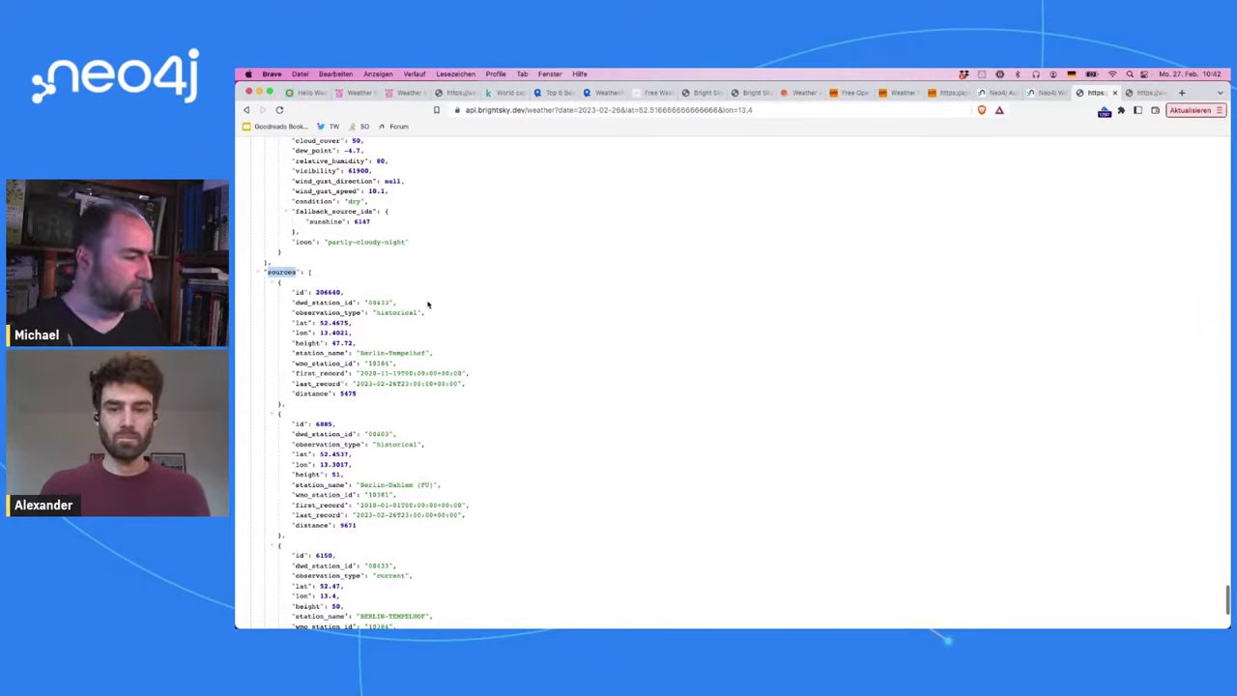
triple_click(325, 356)
double_click(322, 355)
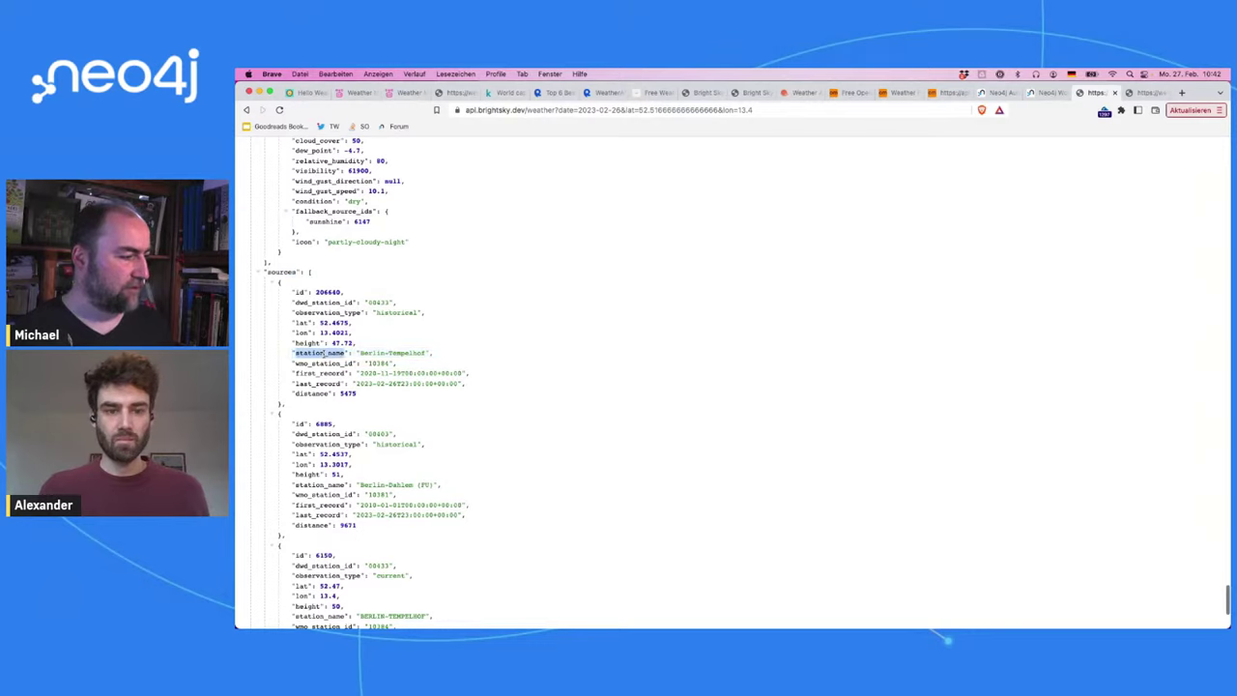
double_click(315, 304)
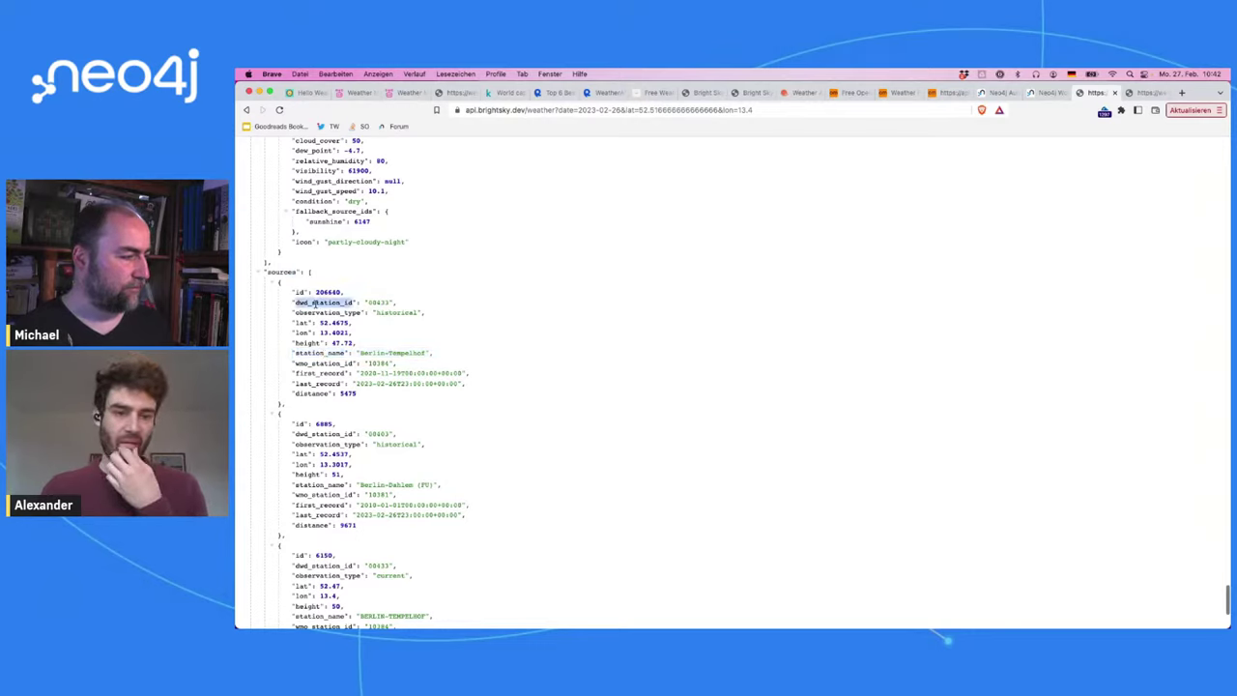
double_click(322, 350)
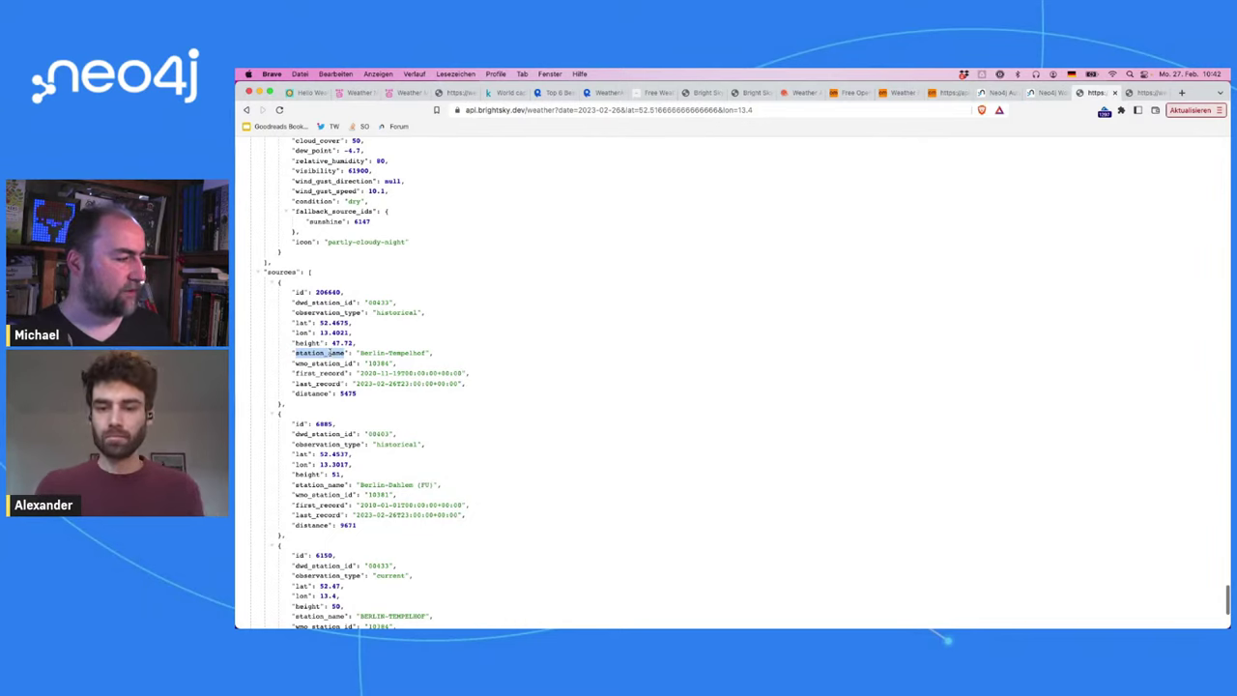
scroll(329, 353, "up", 1)
scroll(329, 353, "up", 8)
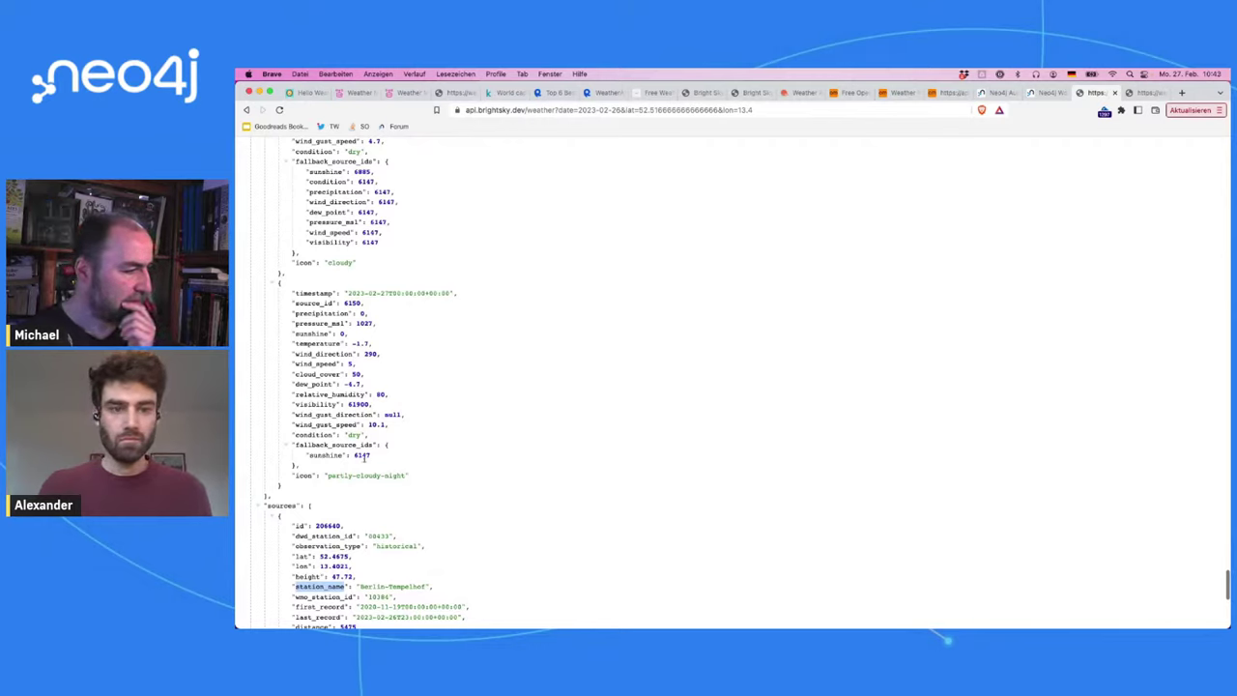
Step: Inspect the source_id and fallback source id values across the weather entries
double_click(362, 455)
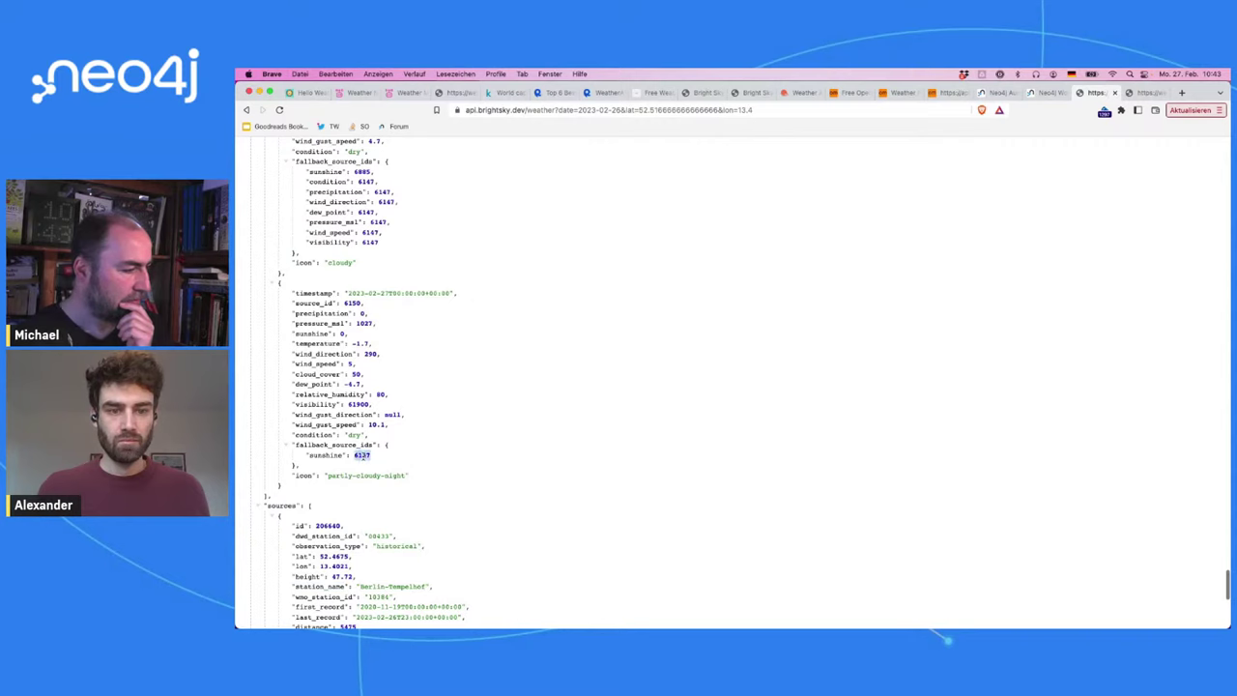
scroll(362, 458, "down", 1)
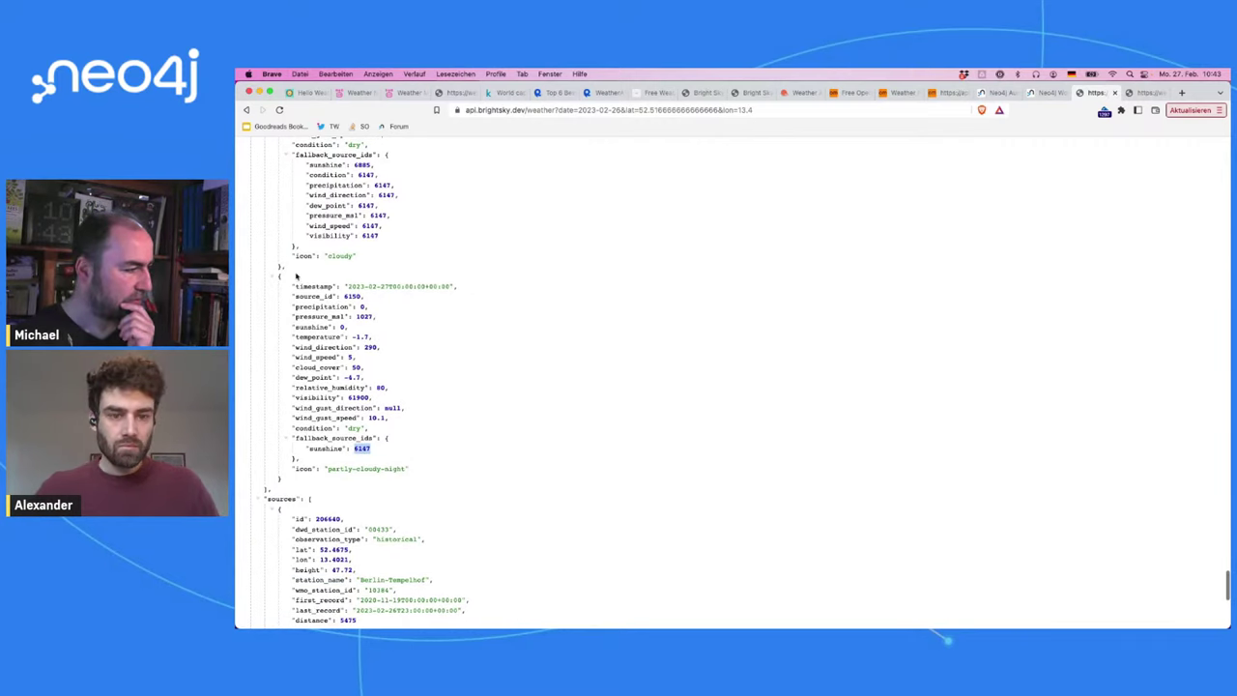
double_click(303, 294)
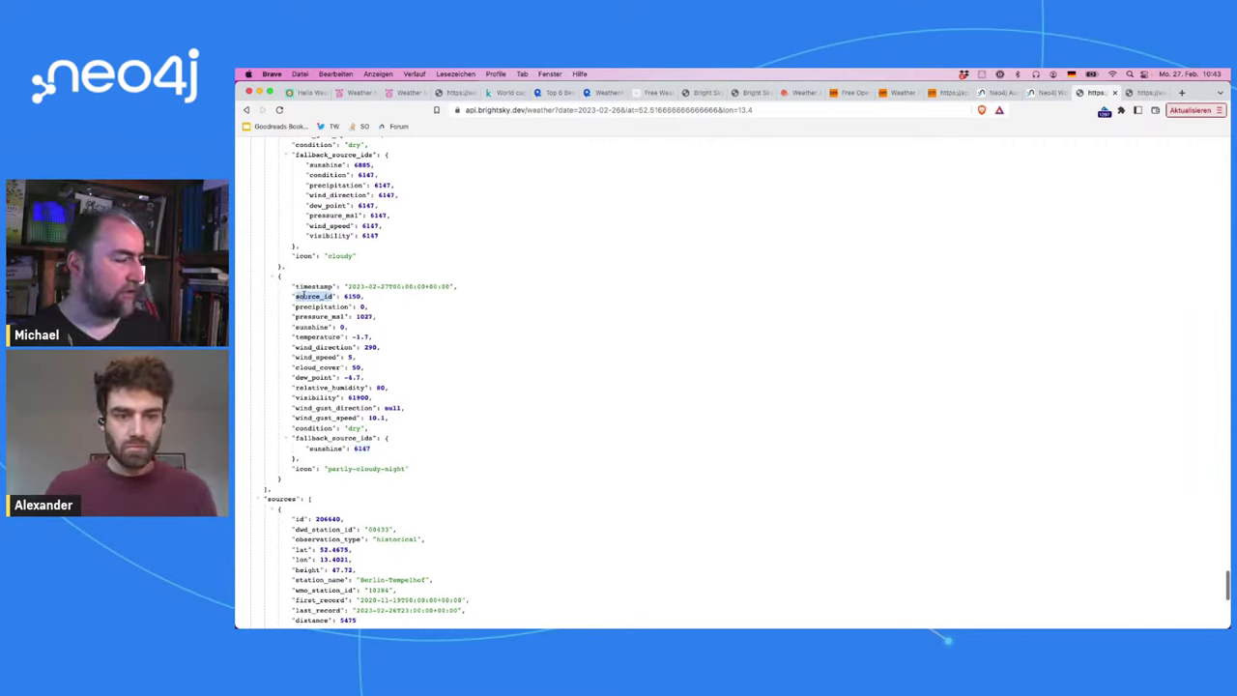
scroll(304, 295, "up", 20)
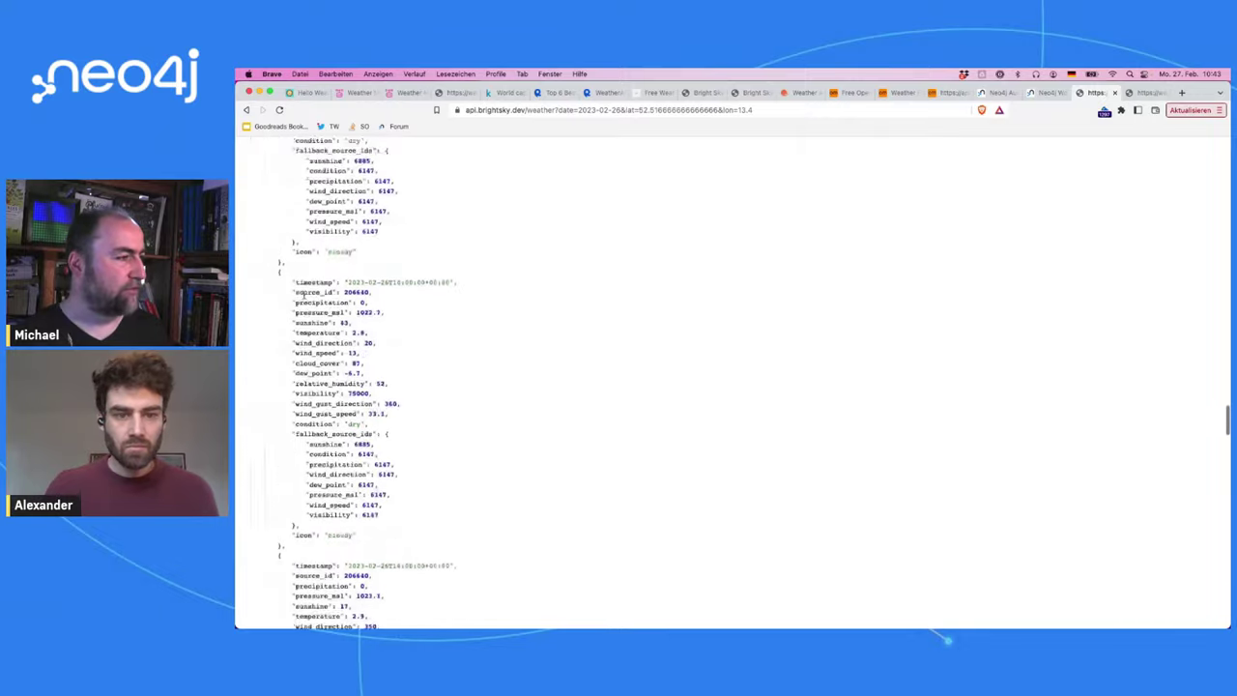
scroll(304, 294, "up", 5)
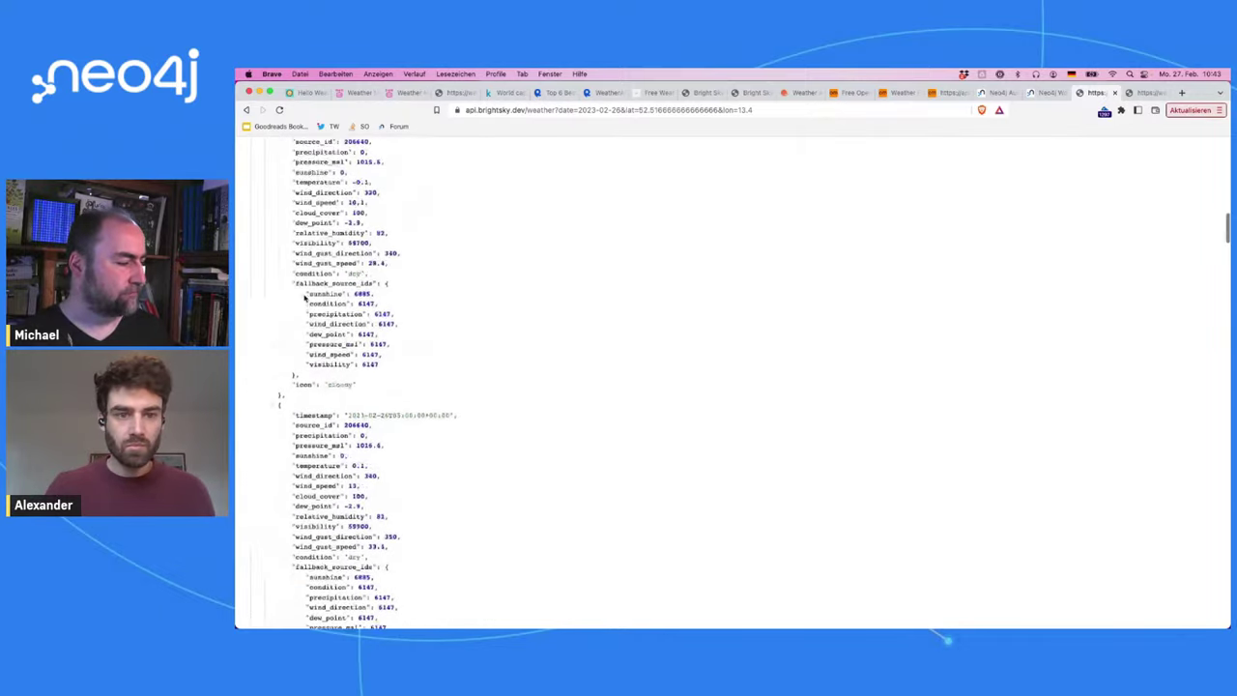
scroll(303, 295, "down", 15)
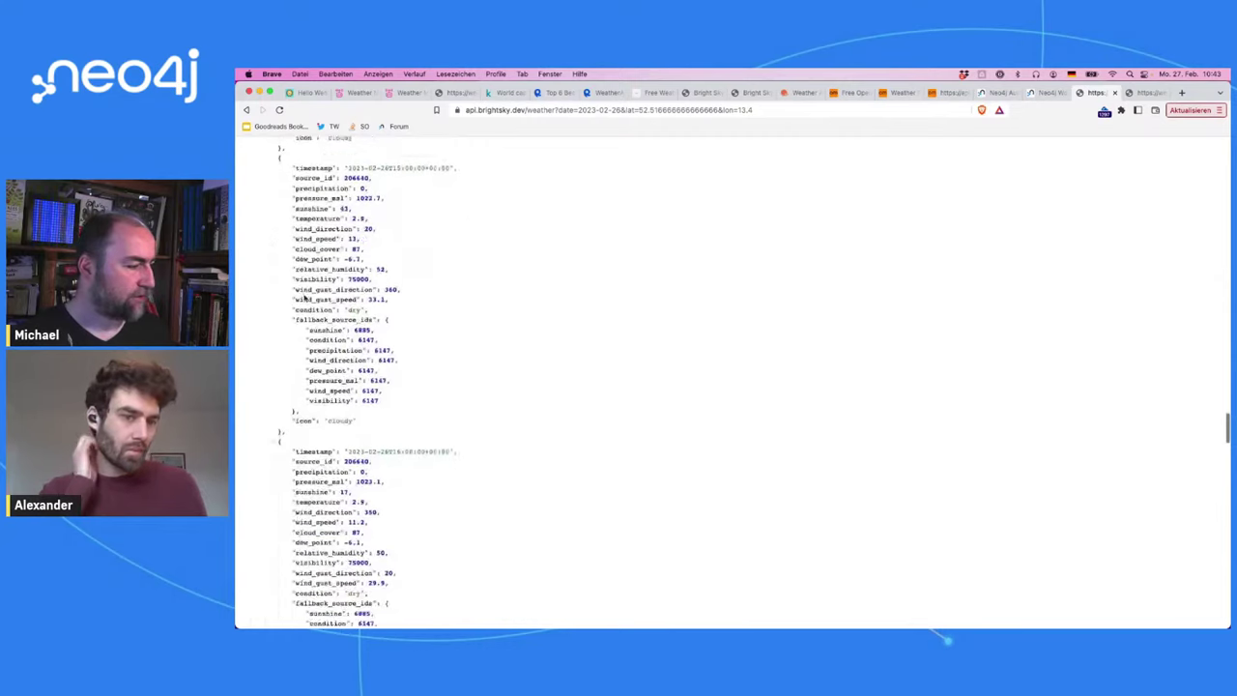
scroll(303, 295, "down", 20)
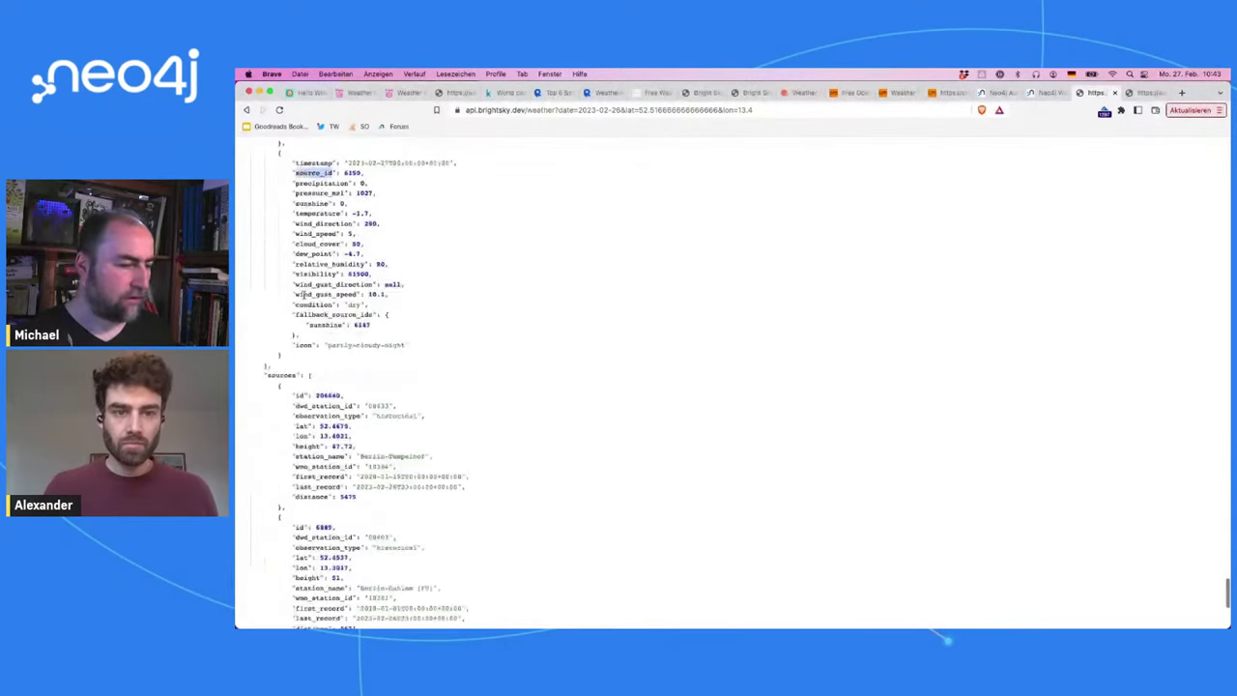
scroll(304, 295, "up", 2)
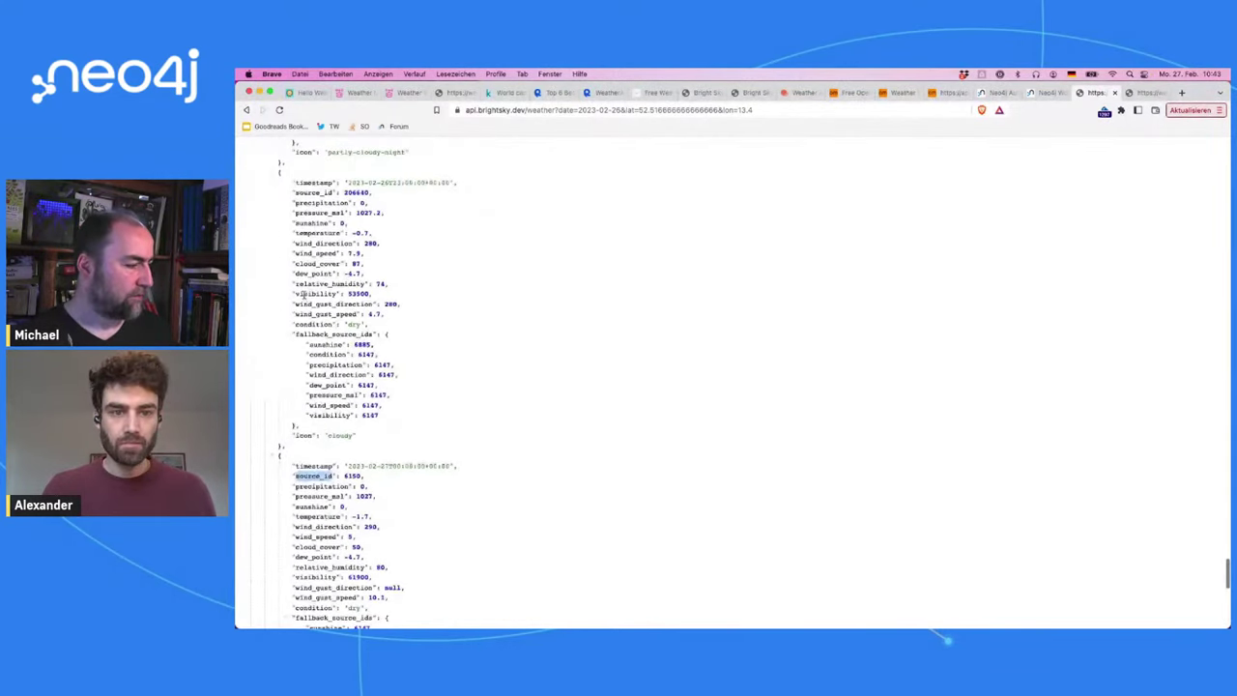
Step: Inspect the sources list: station 6150 BERLIN-TEMPELHOF at distance 5195
double_click(352, 475)
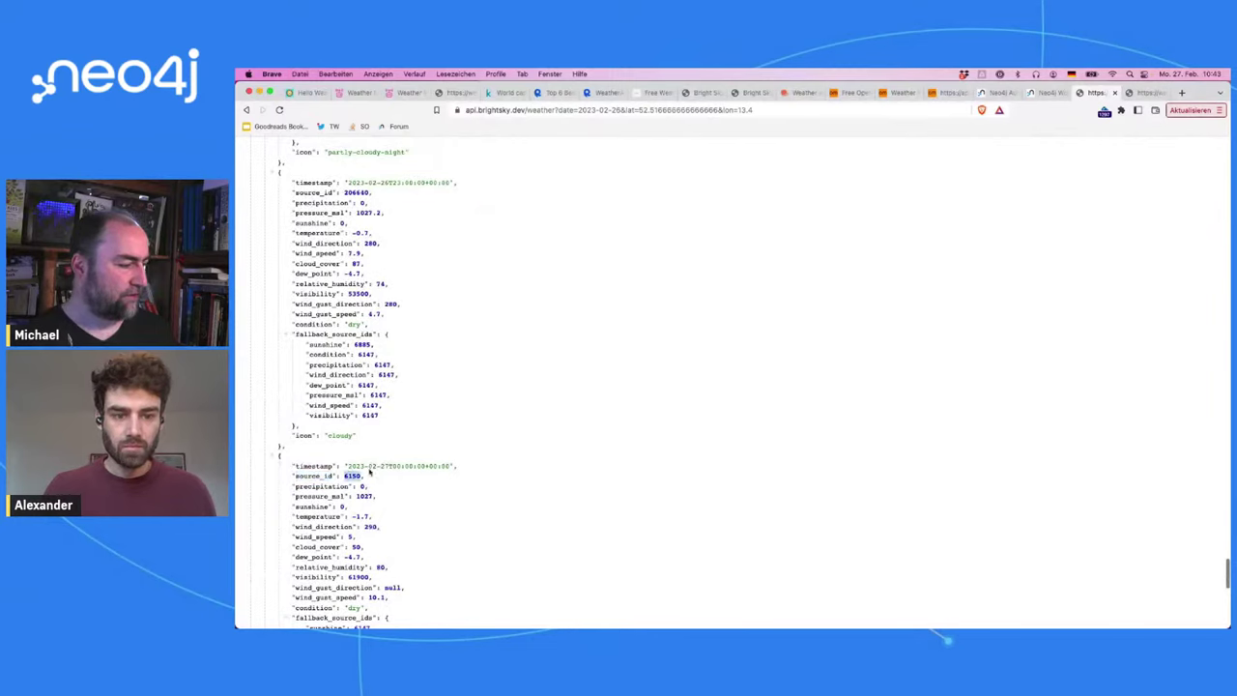
scroll(368, 472, "down", 8)
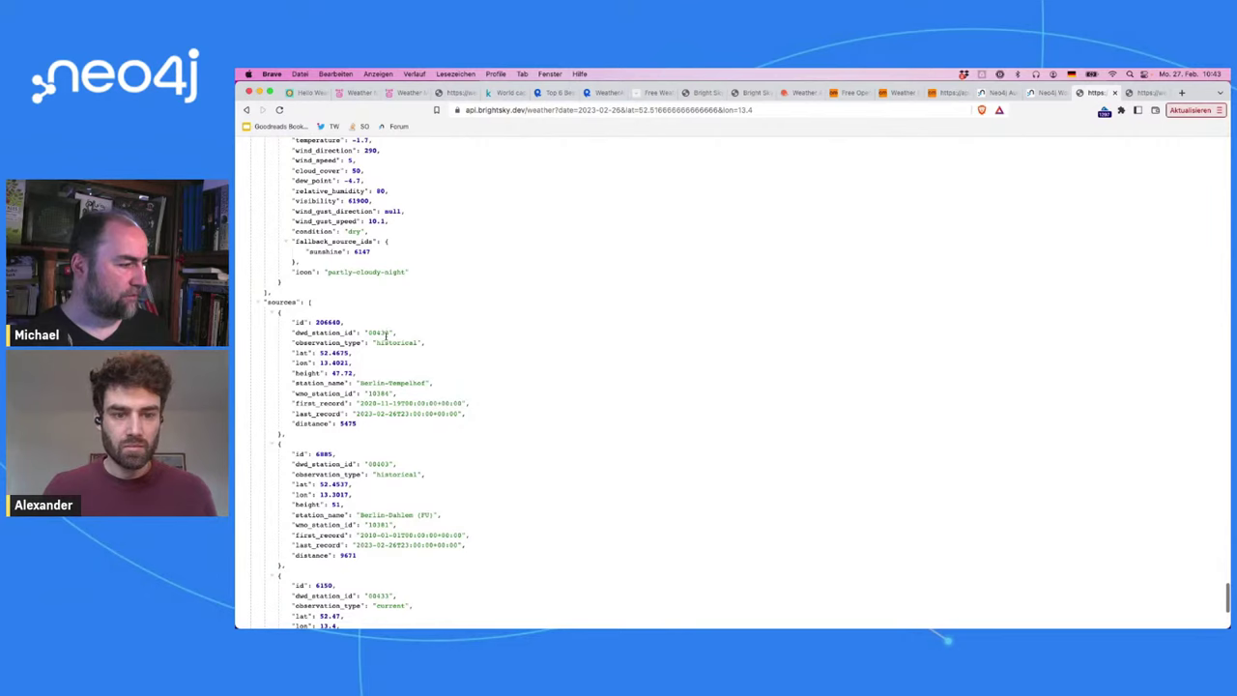
scroll(366, 424, "down", 5)
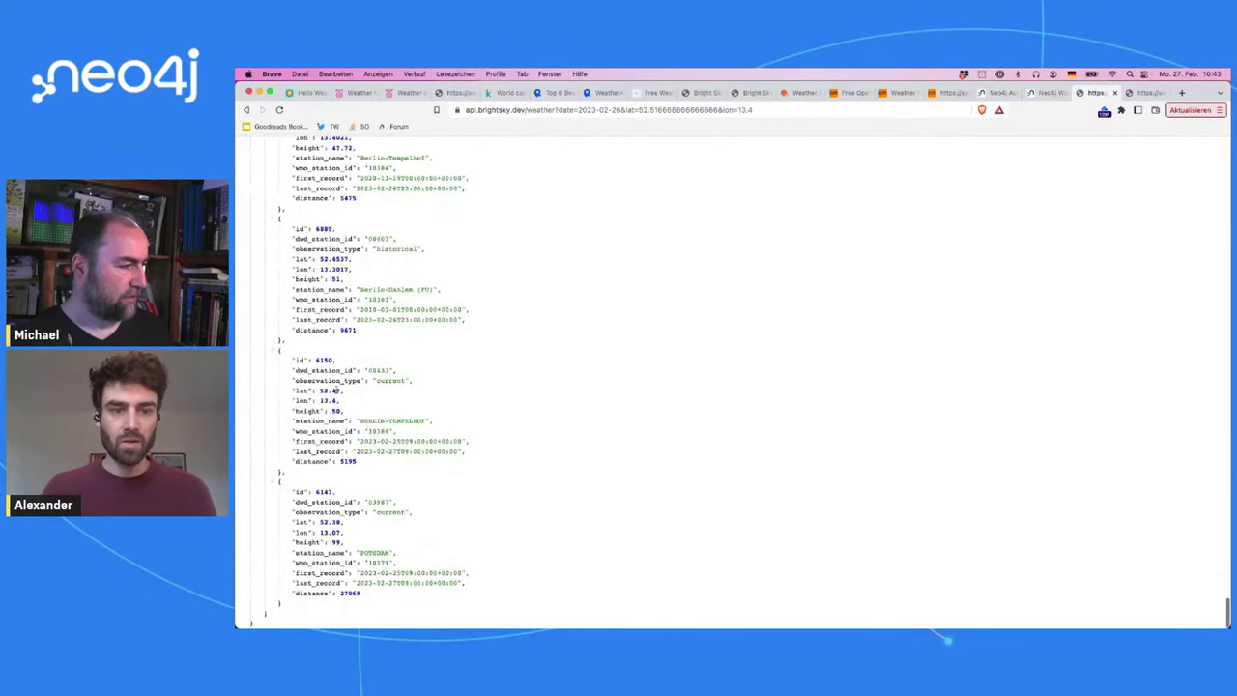
double_click(322, 359)
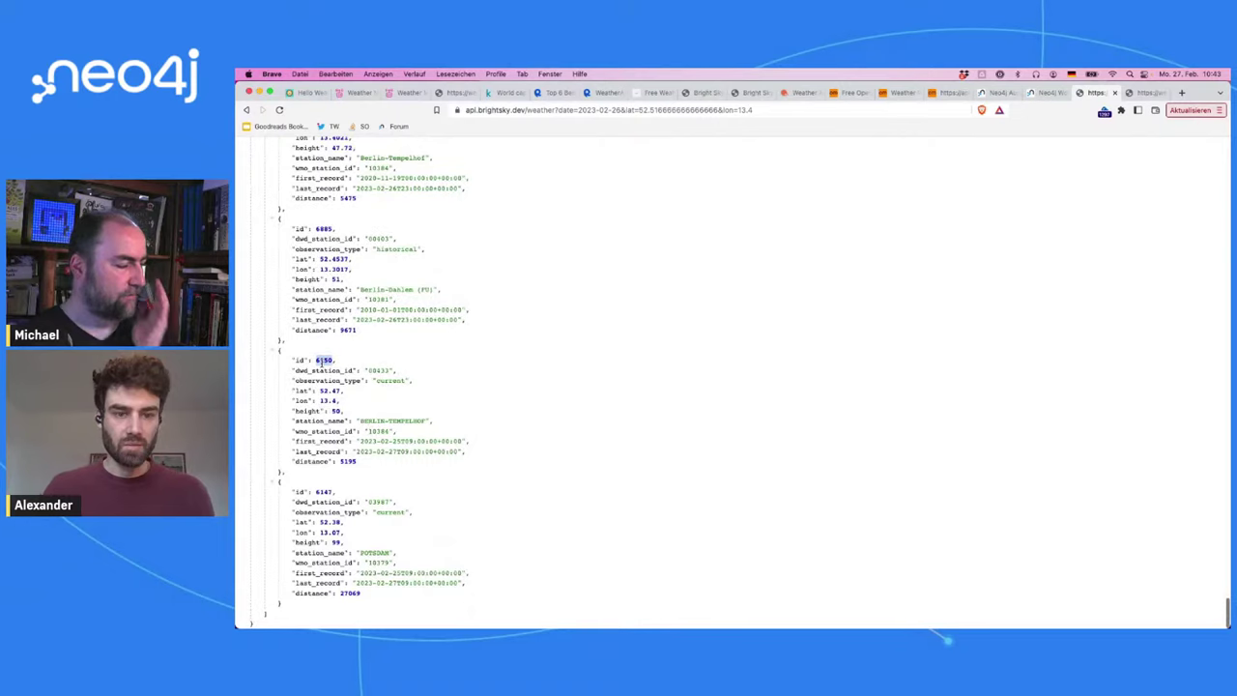
double_click(398, 420)
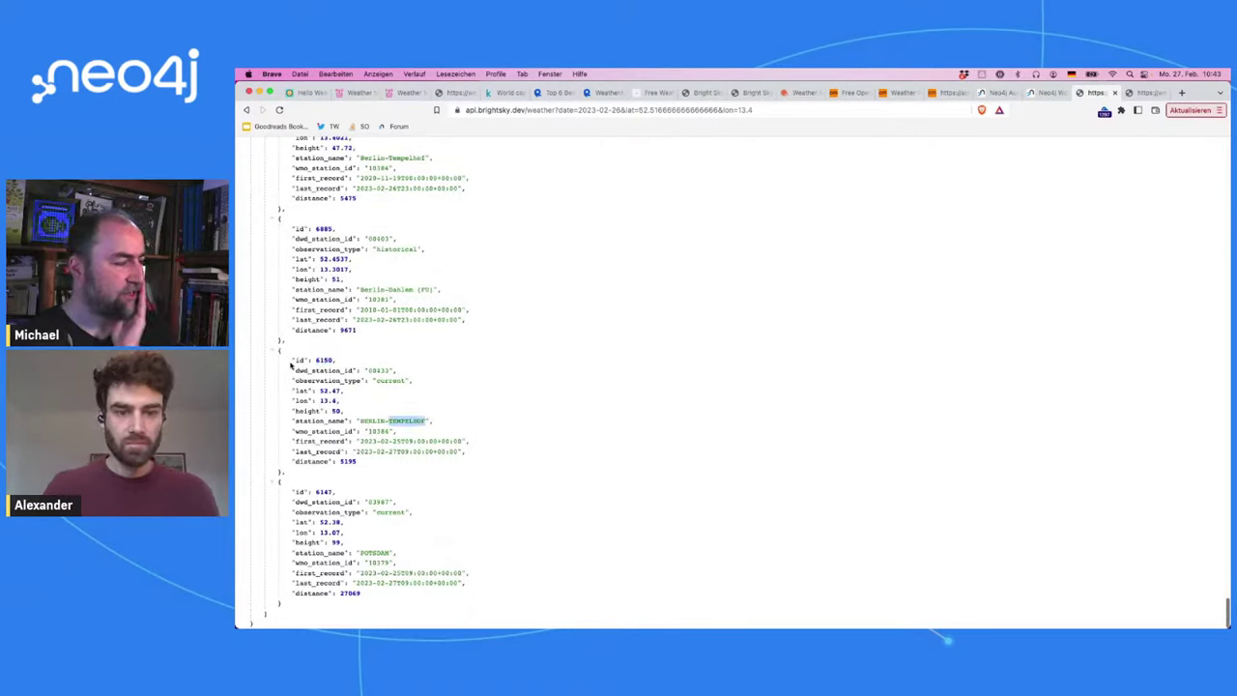
left_click_drag(291, 364, 357, 462)
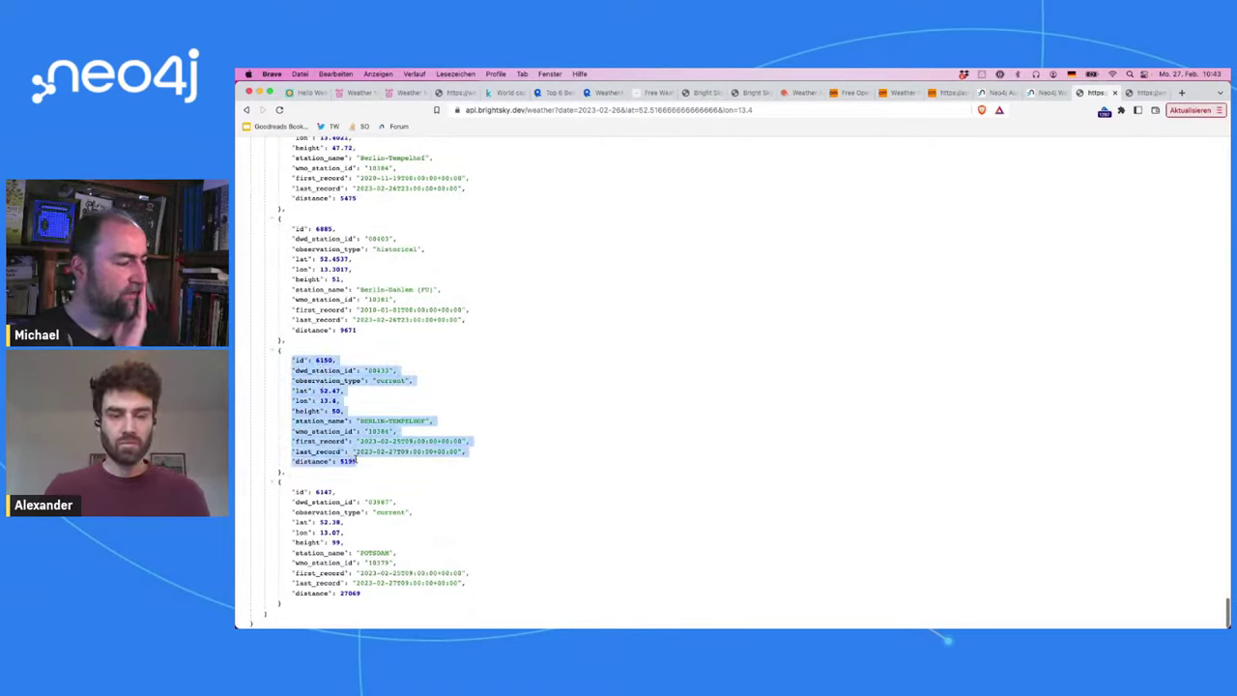
double_click(348, 462)
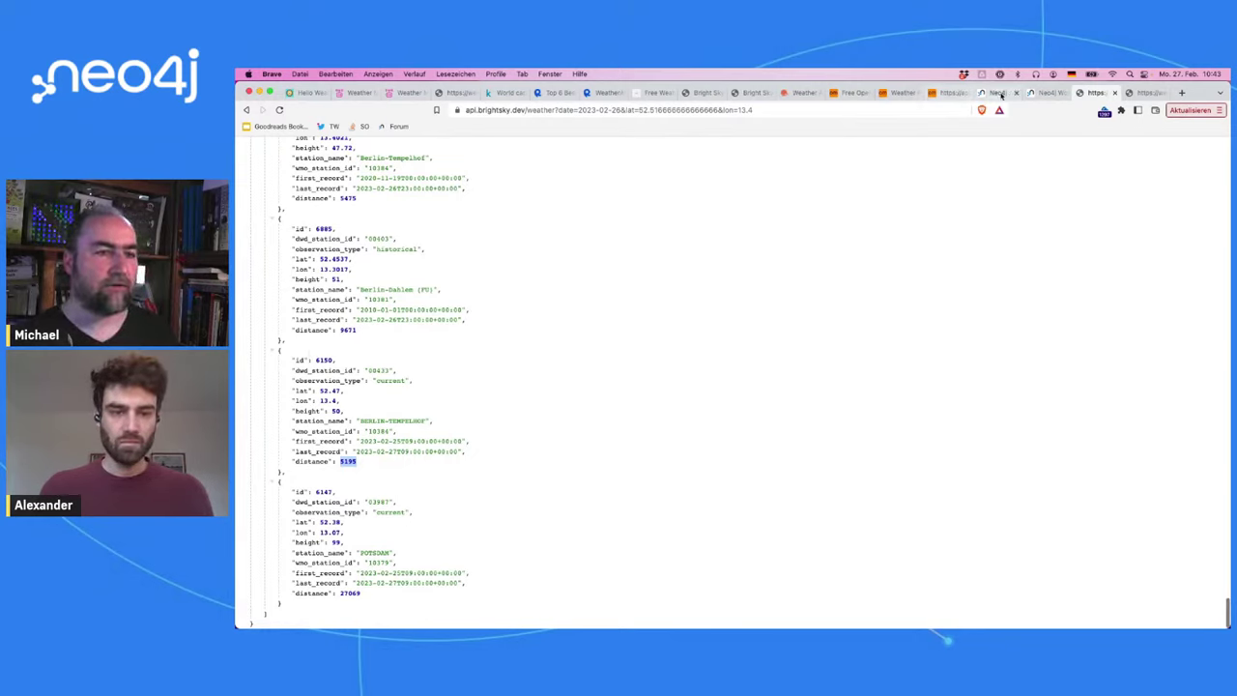
Step: In the import model, rearrange the City and Country nodes and add a Station node
left_click(1039, 93)
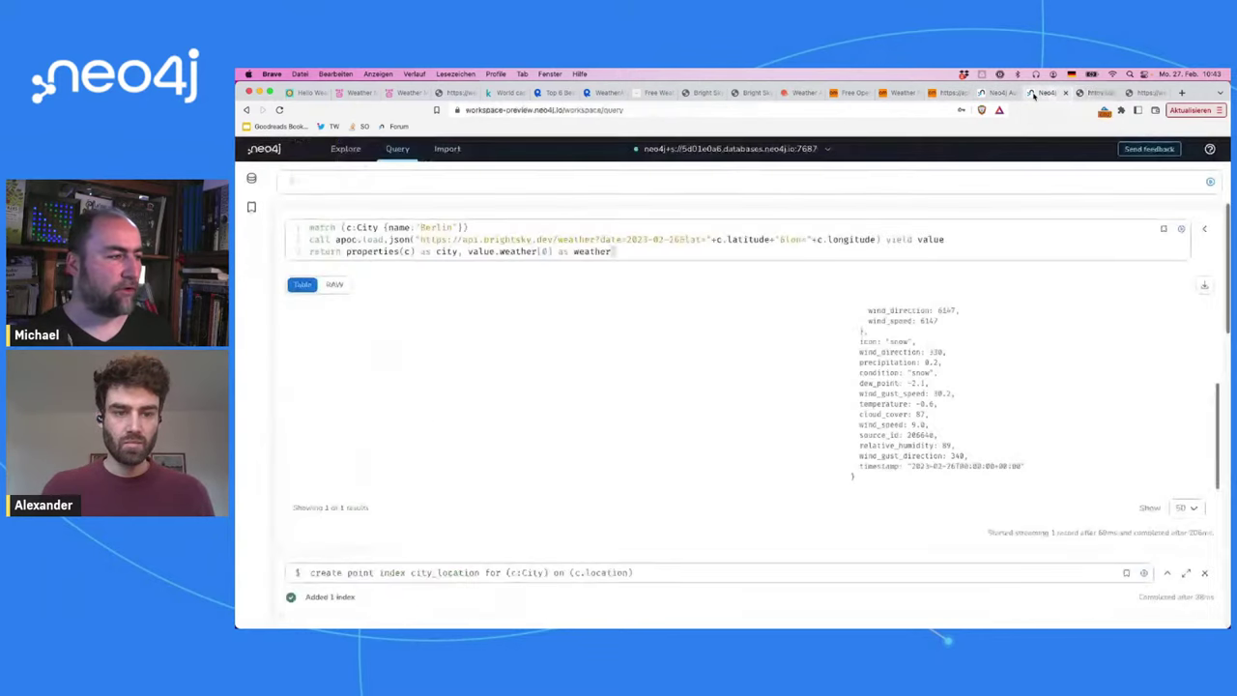
left_click(459, 162)
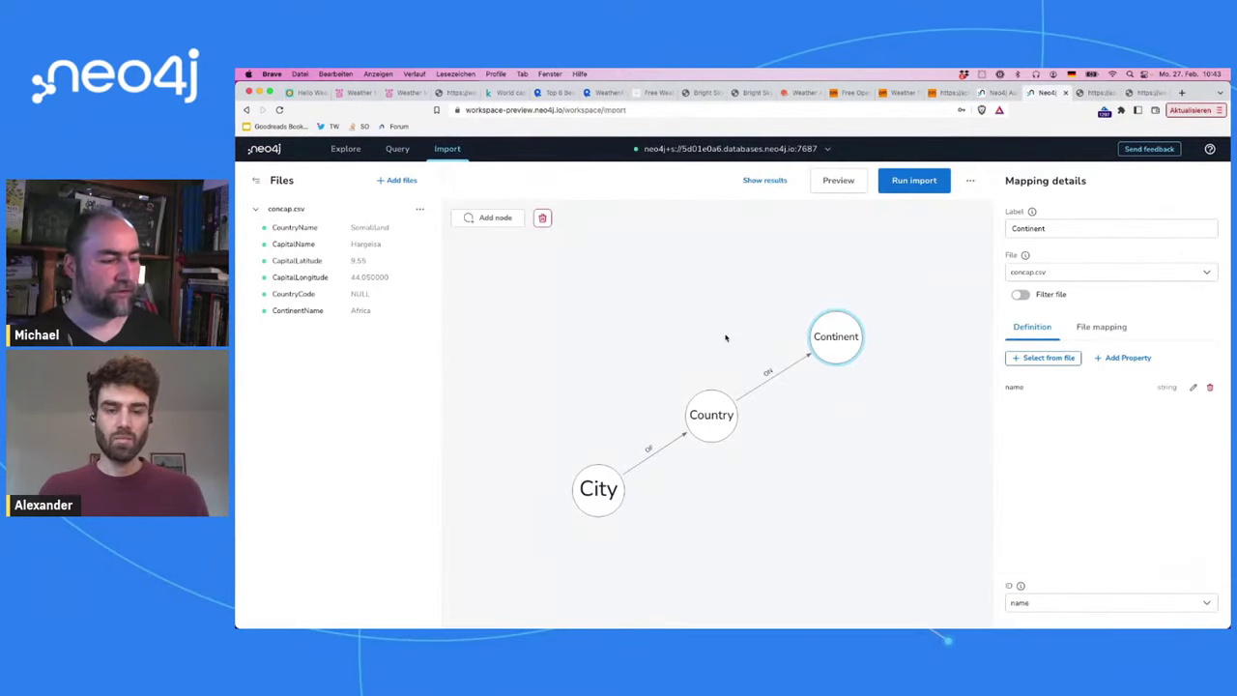
left_click_drag(595, 503, 560, 429)
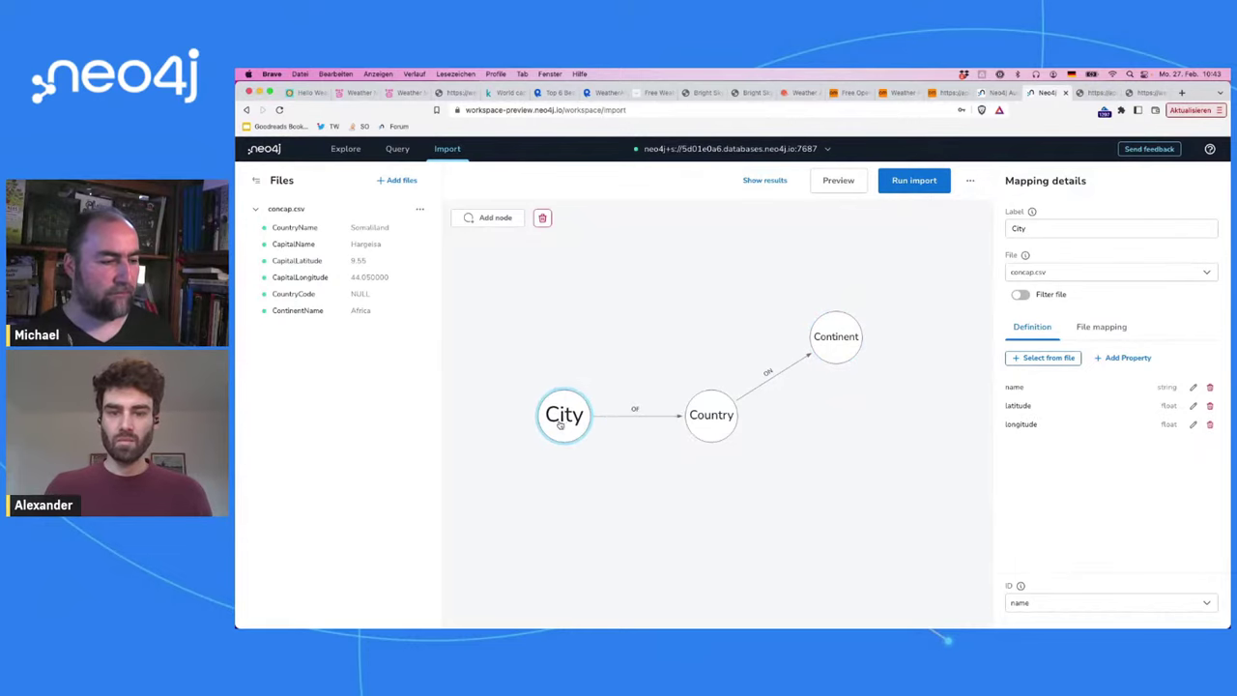
mouse_move(699, 407)
left_mouse_down()
mouse_move(713, 407)
mouse_move(708, 396)
left_mouse_up()
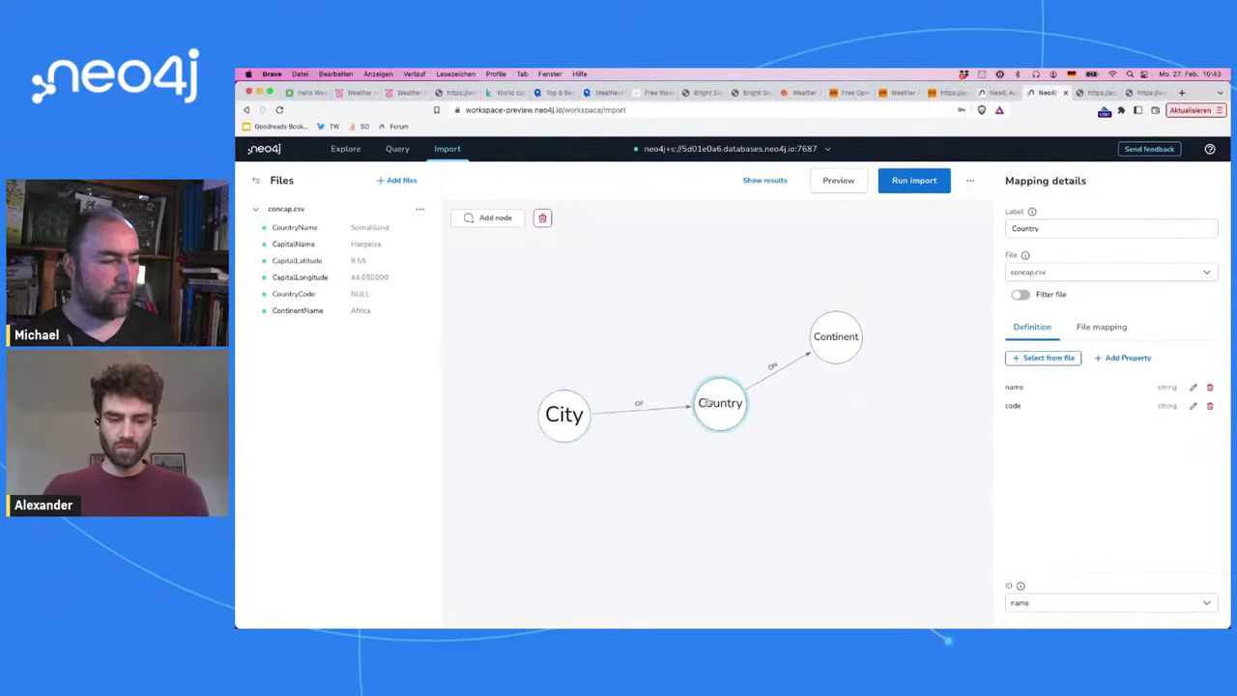
left_click(497, 221)
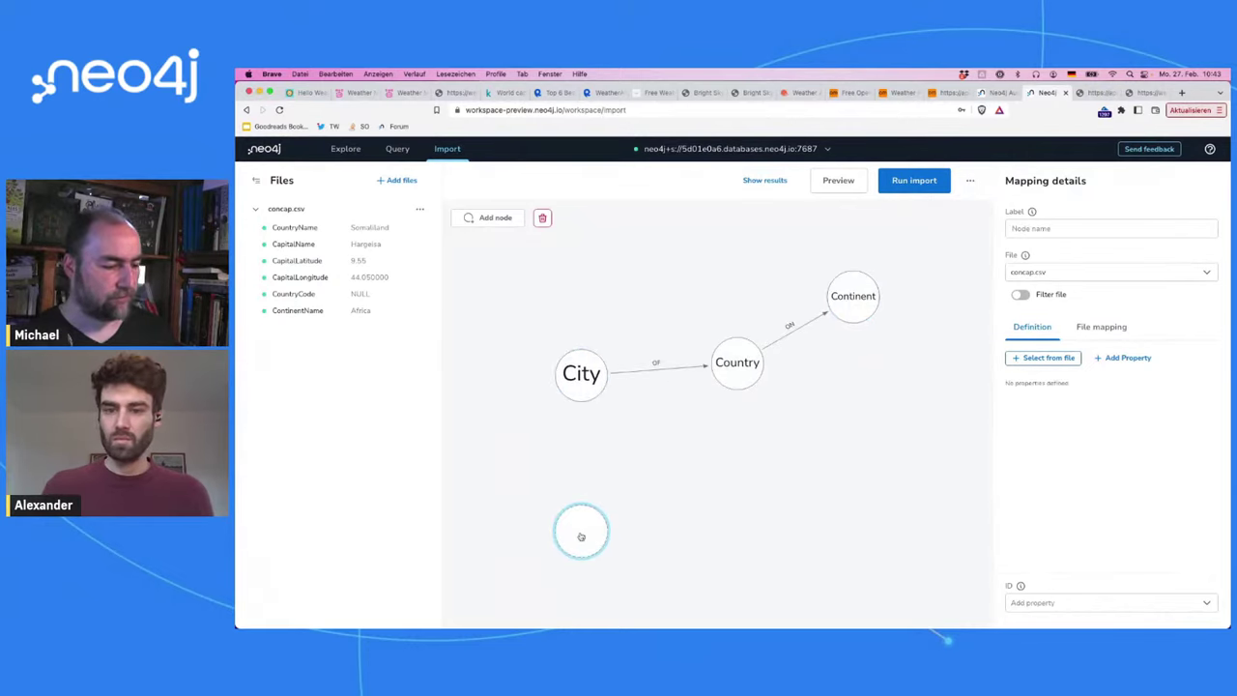
type("Station")
left_click(671, 506)
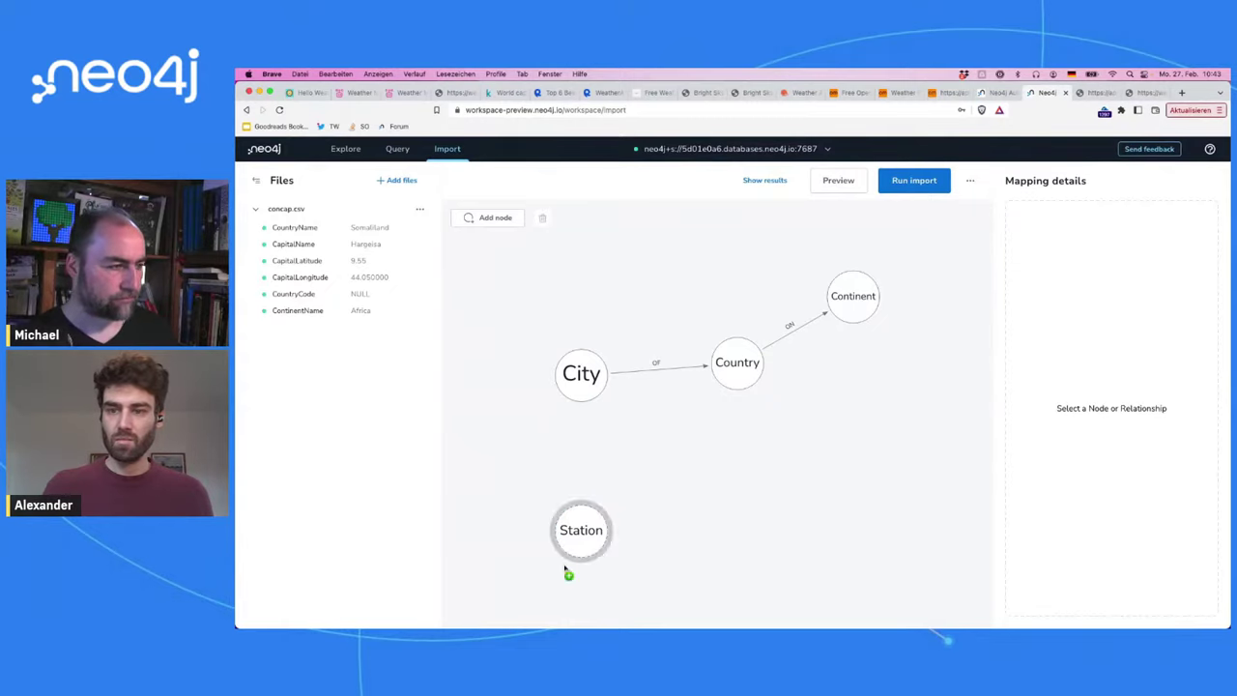
Step: Add another node beside City and label it Data
left_click(495, 218)
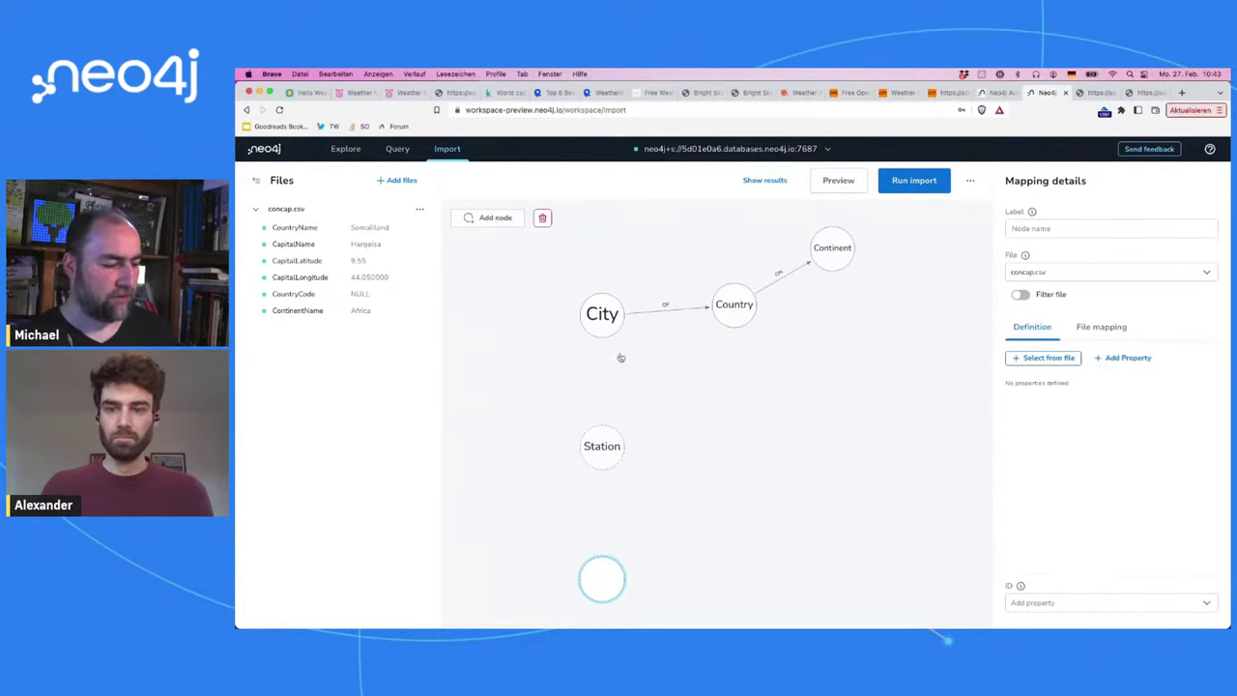
left_click_drag(616, 577, 536, 384)
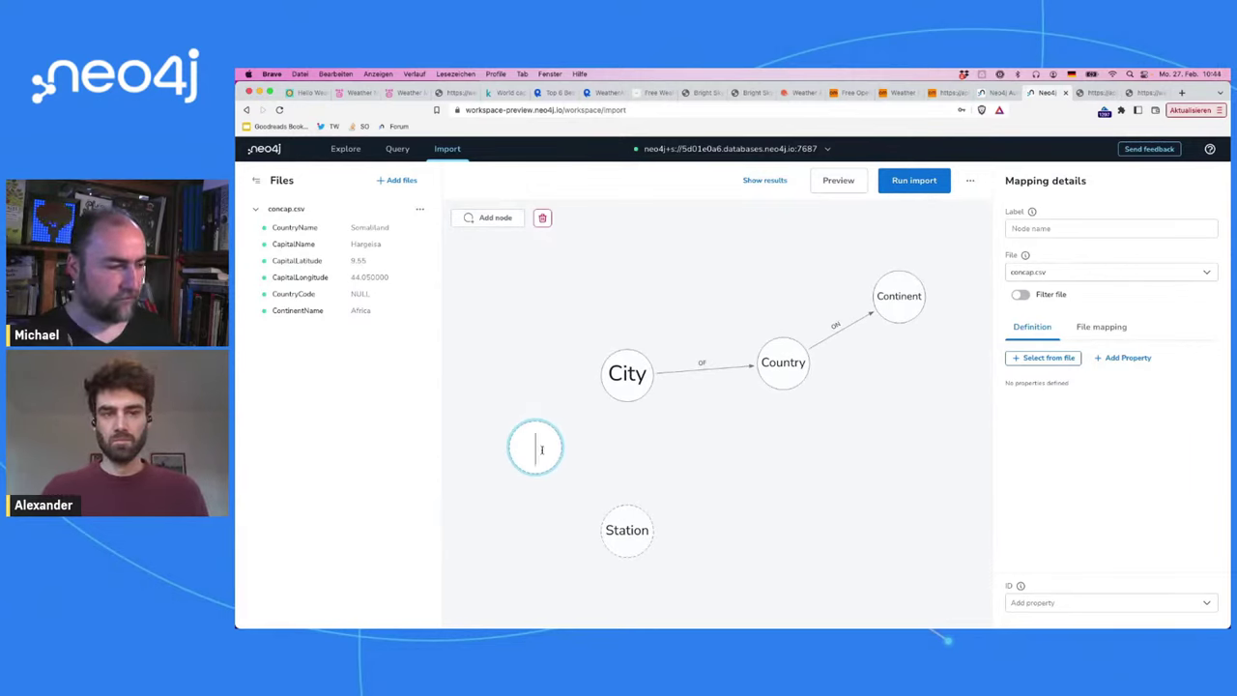
type("W")
key("BackSpace")
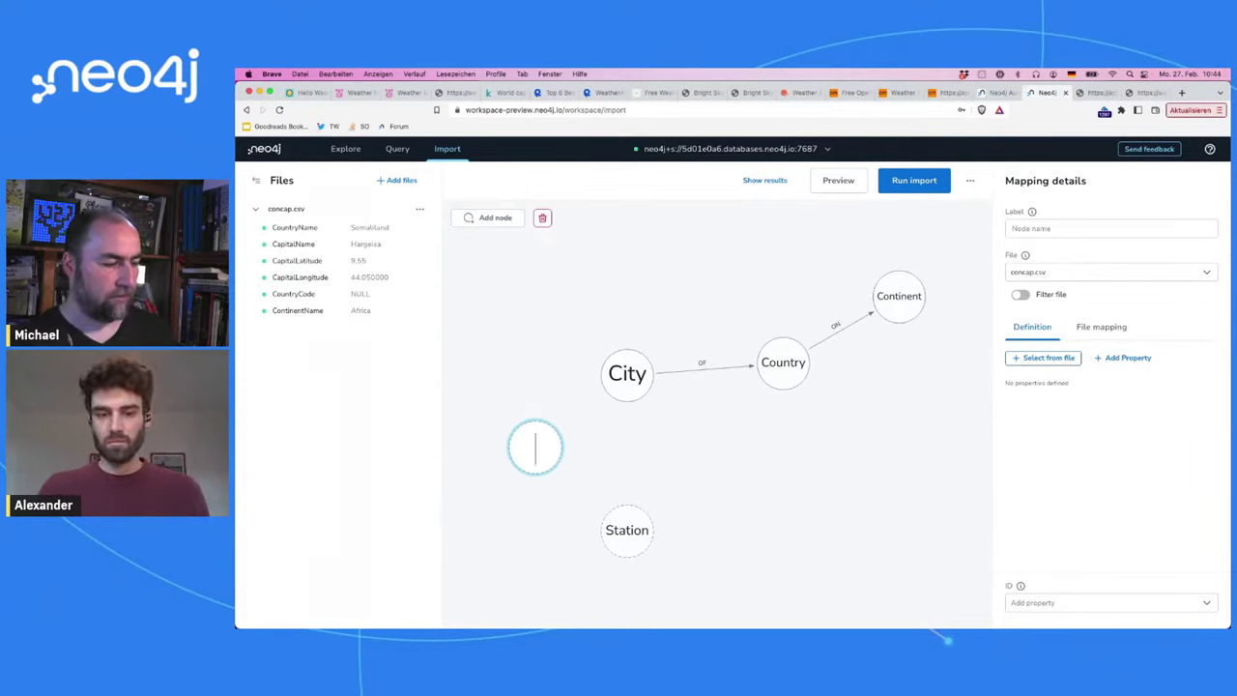
type("Measure")
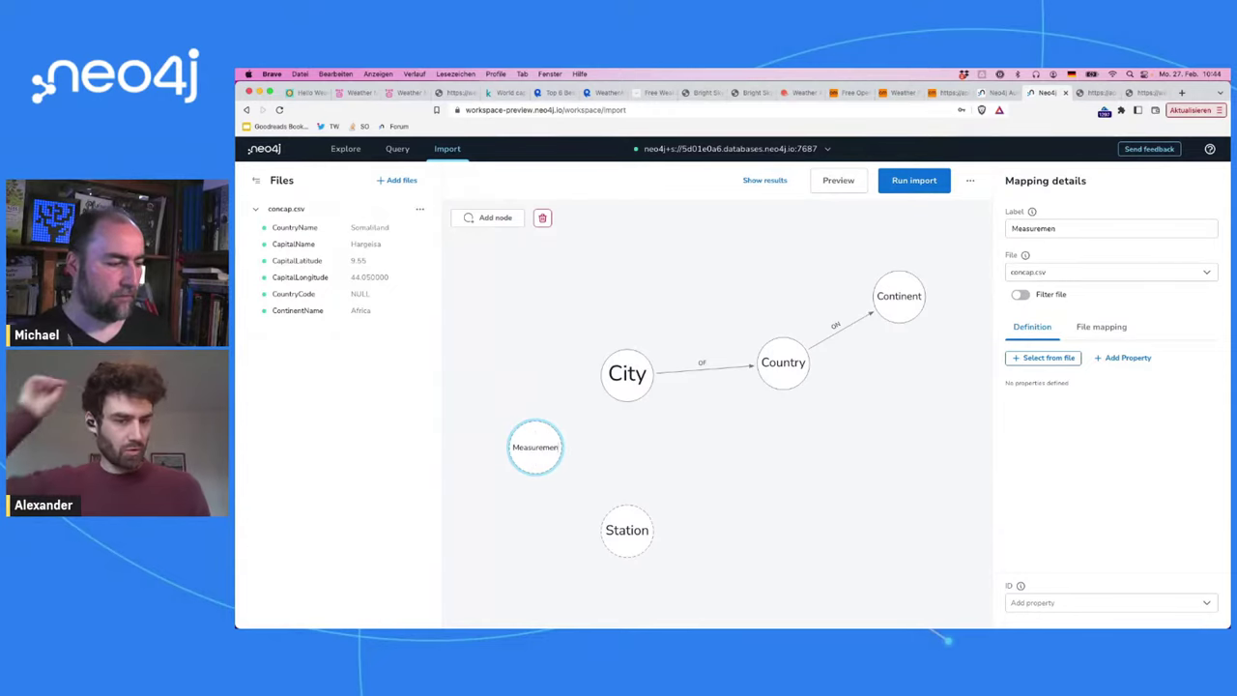
key("BackSpace")
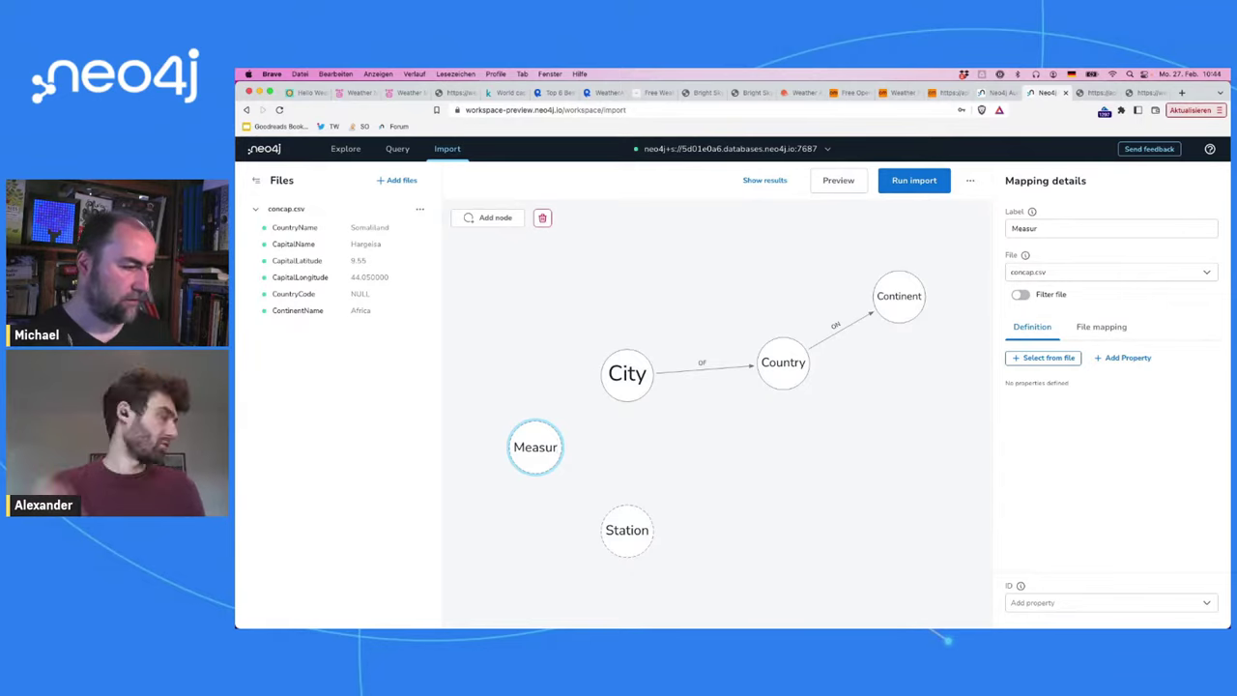
key("BackSpace")
key("BackSpace")
key("BackSpace")
key("BackSpace")
key("BackSpace")
key("BackSpace")
type("Dta")
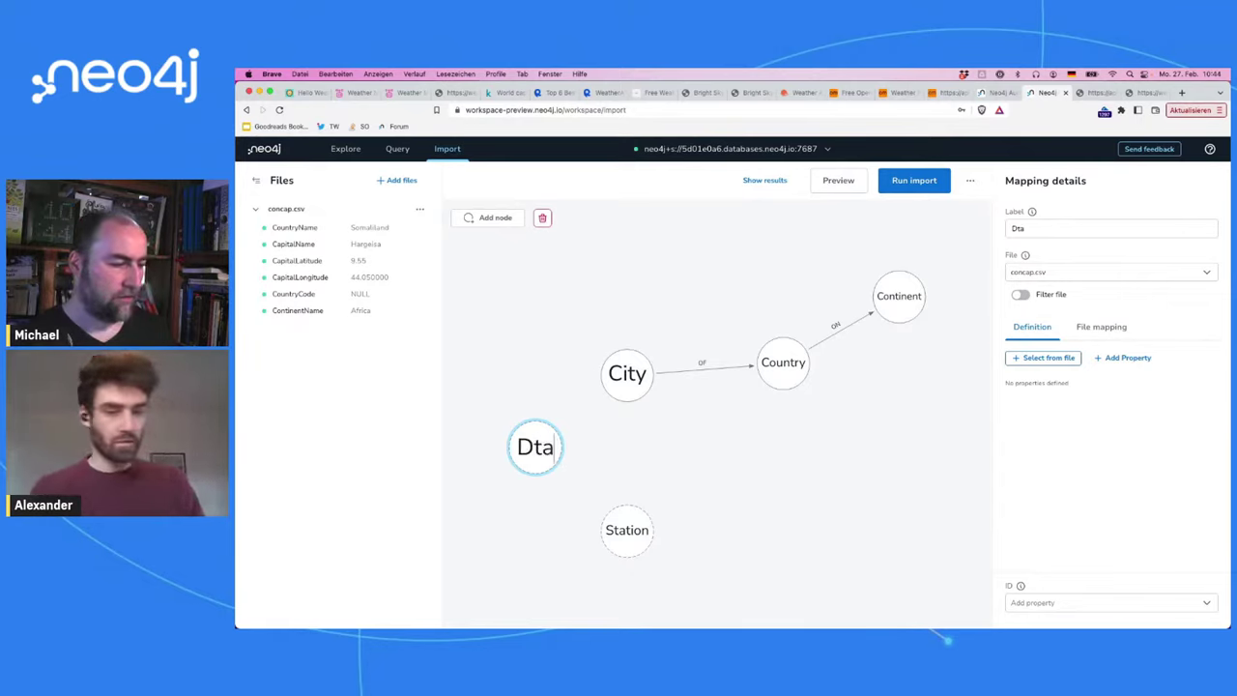
key("BackSpace")
type("ata")
left_click(608, 448)
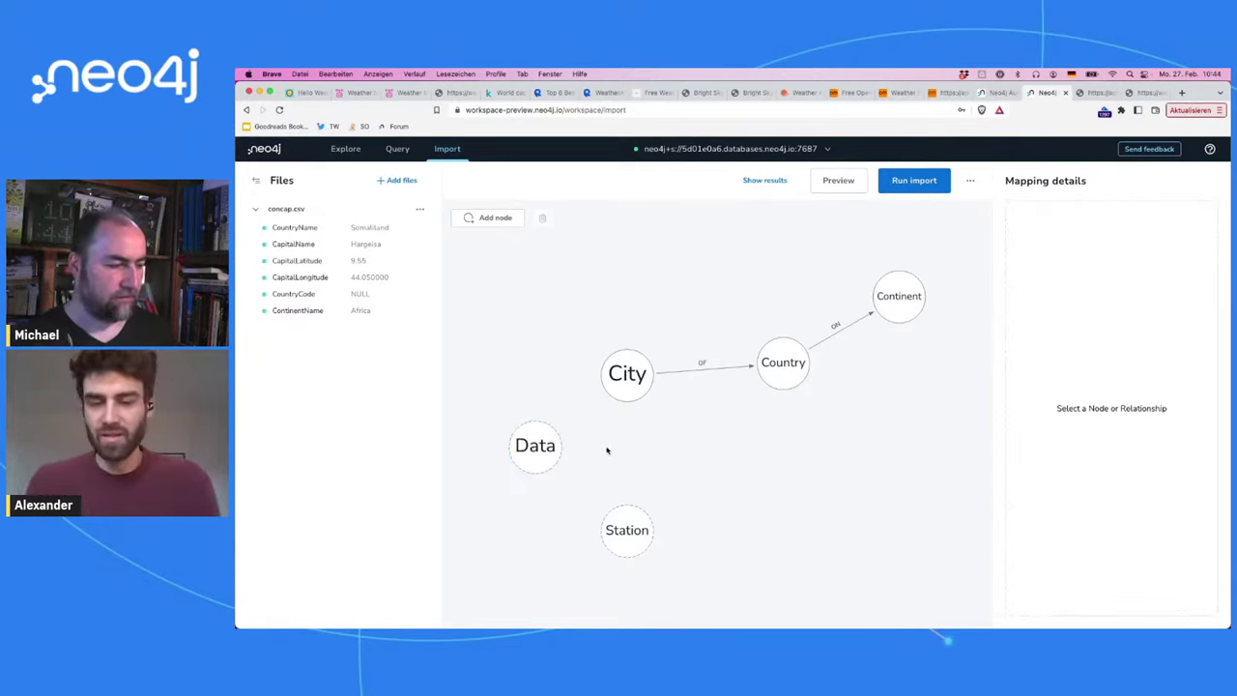
Step: Rename the Data node to Measurement
left_click(543, 443)
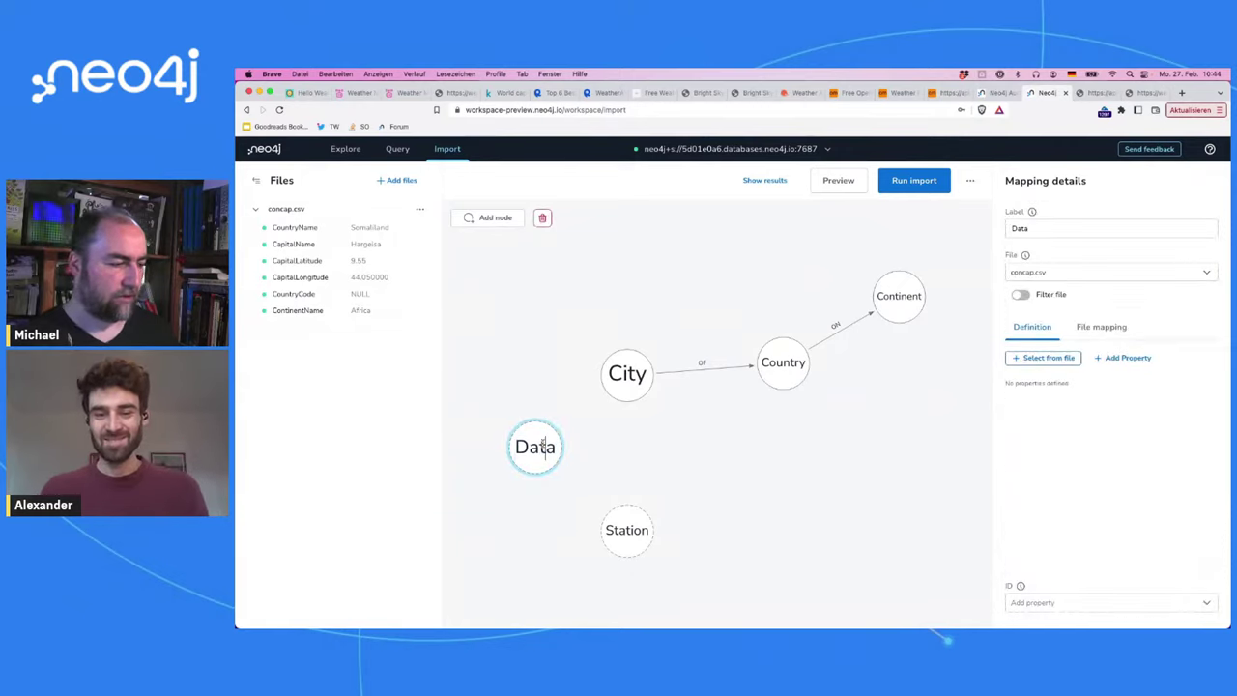
double_click(543, 443)
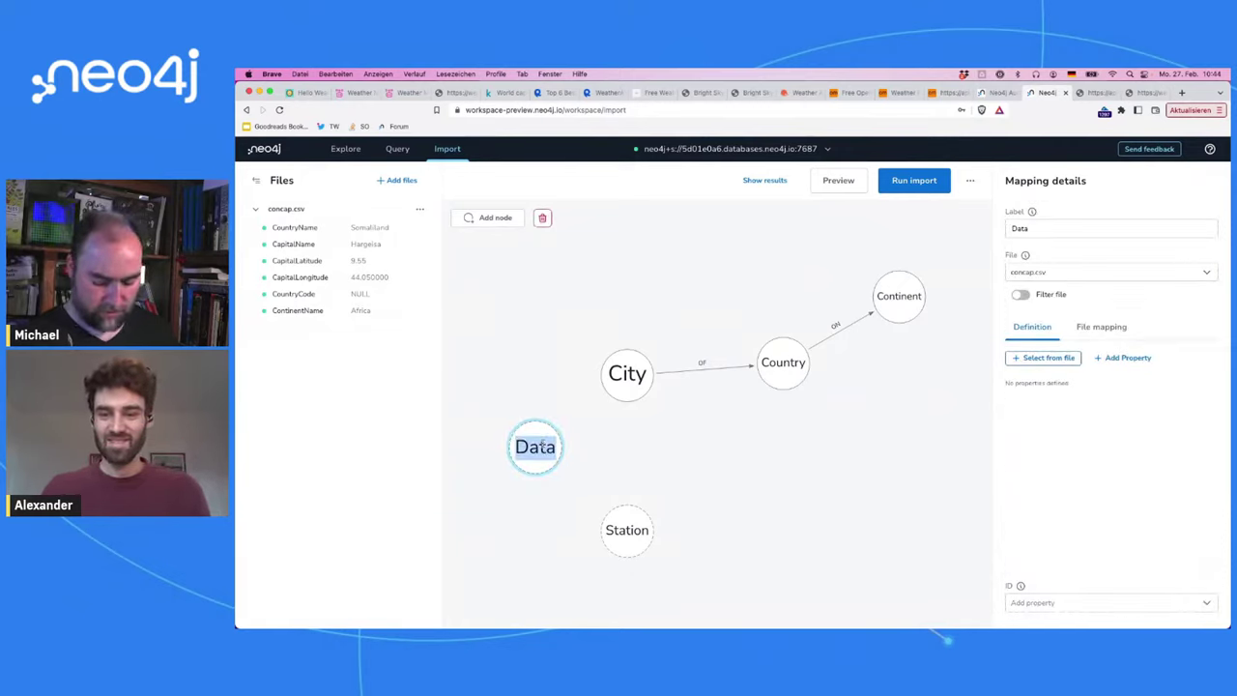
type("M")
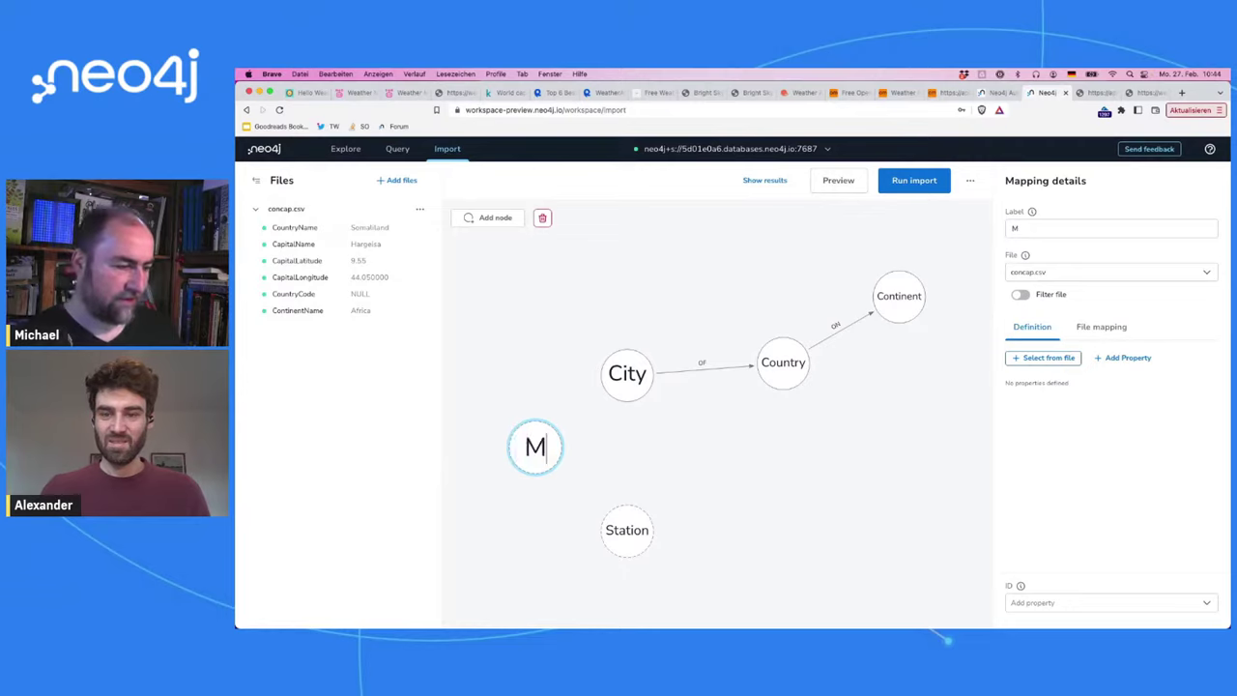
type("easurement")
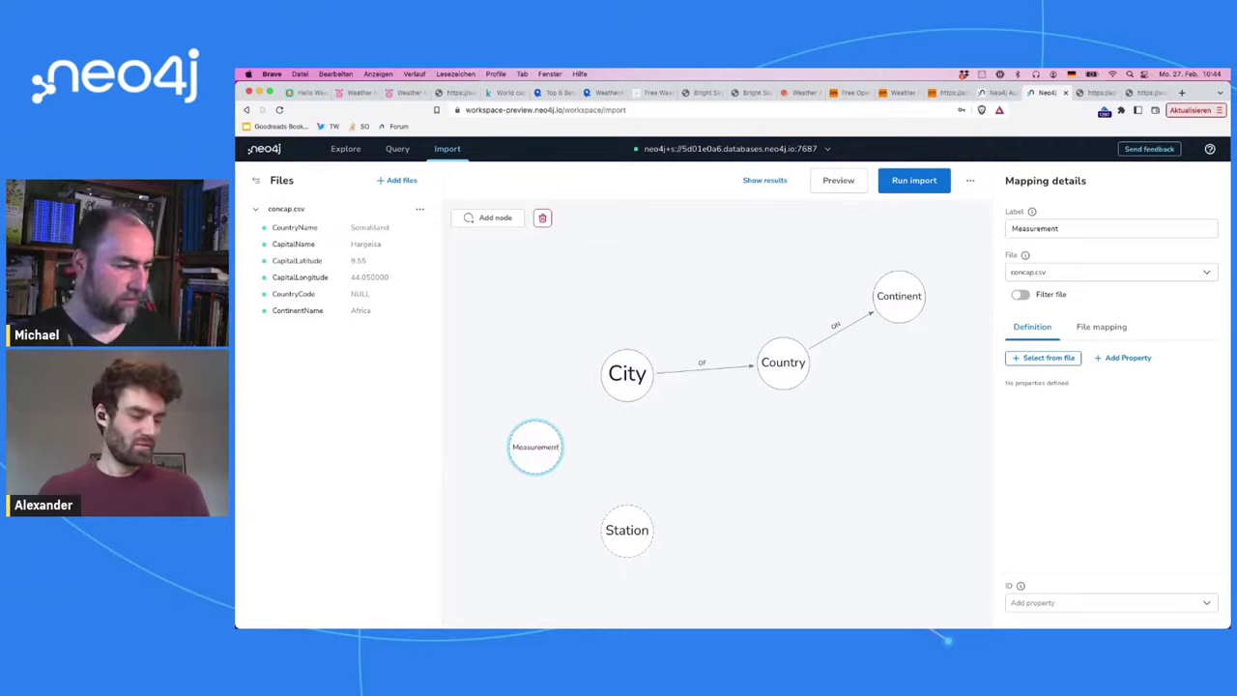
left_click(612, 449)
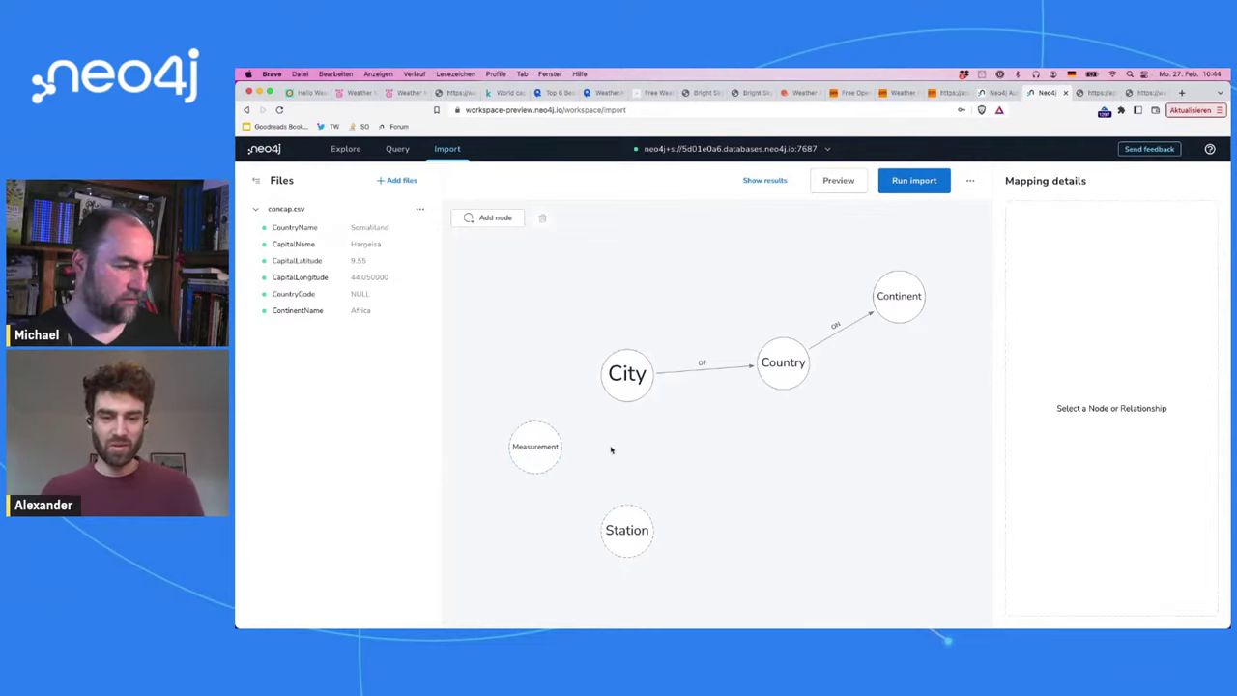
left_click(536, 451)
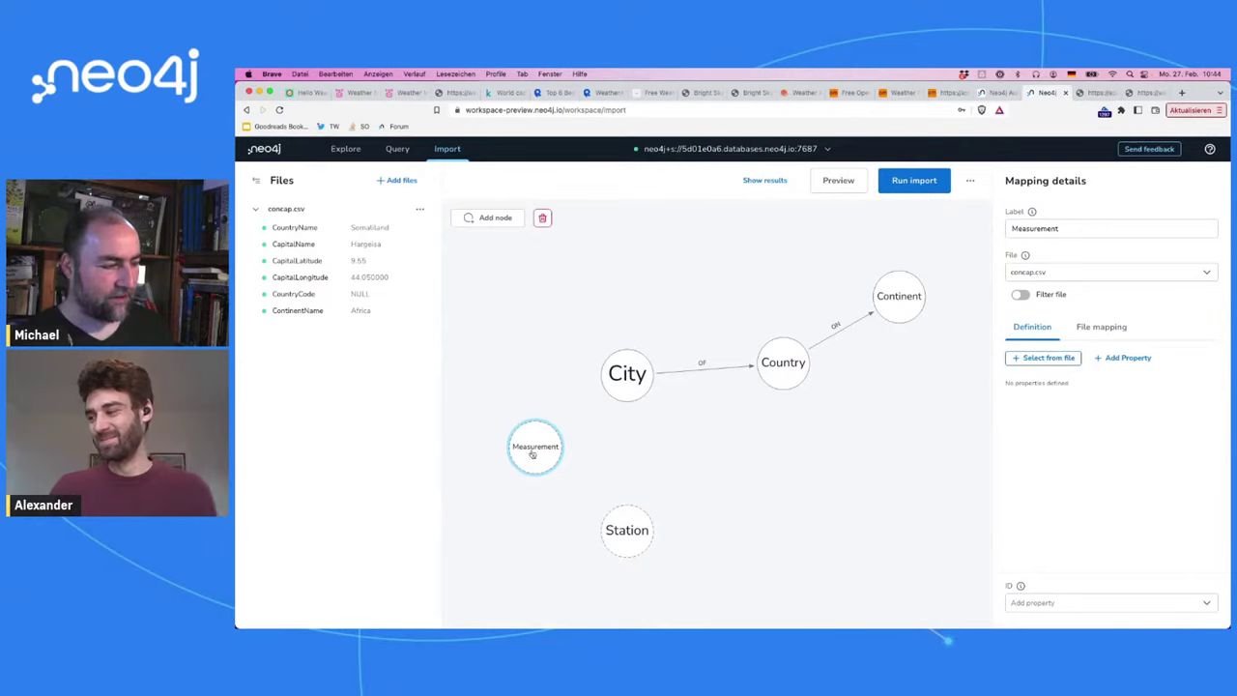
Step: Add a new node left of City named Day, moving Measurement lower
left_click(503, 224)
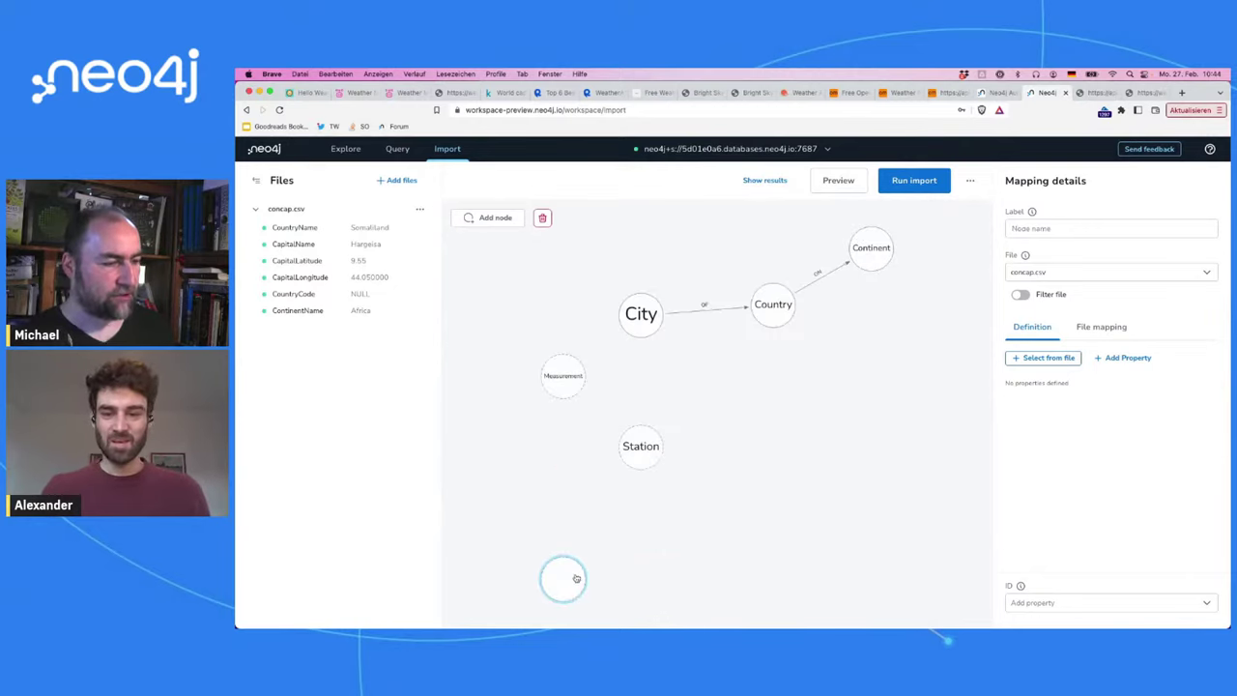
left_click_drag(575, 581, 547, 287)
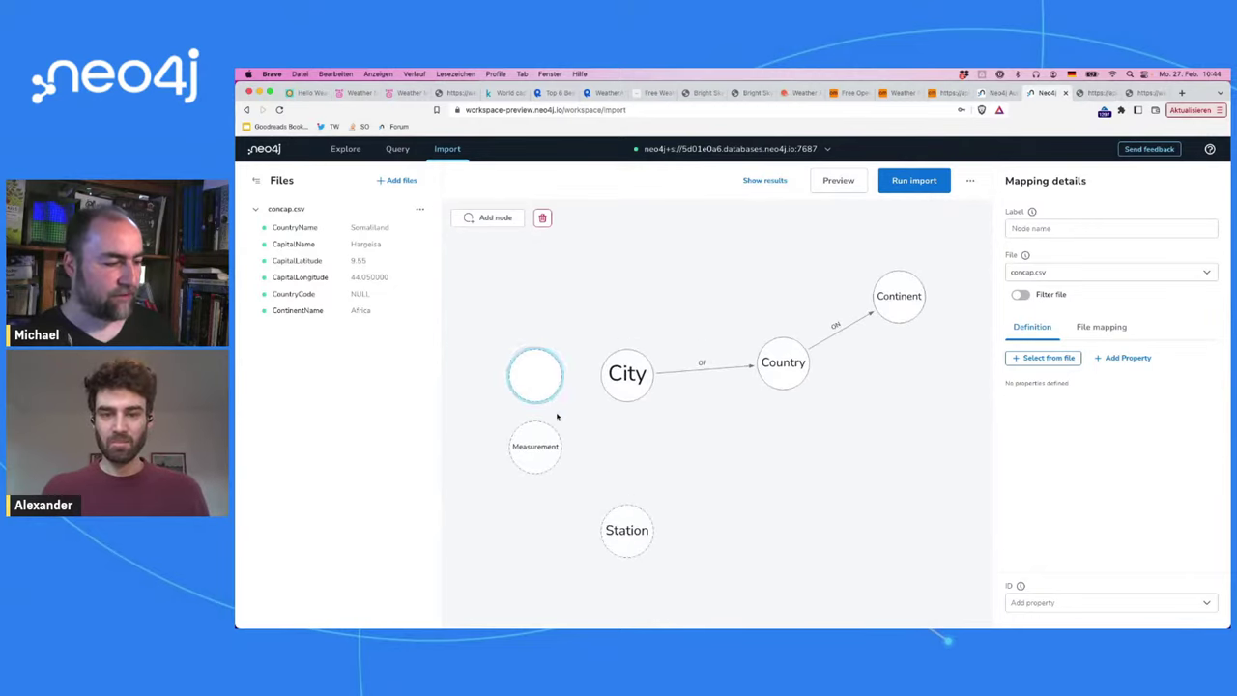
left_click(547, 441)
left_click_drag(547, 441, 544, 475)
left_click(531, 398)
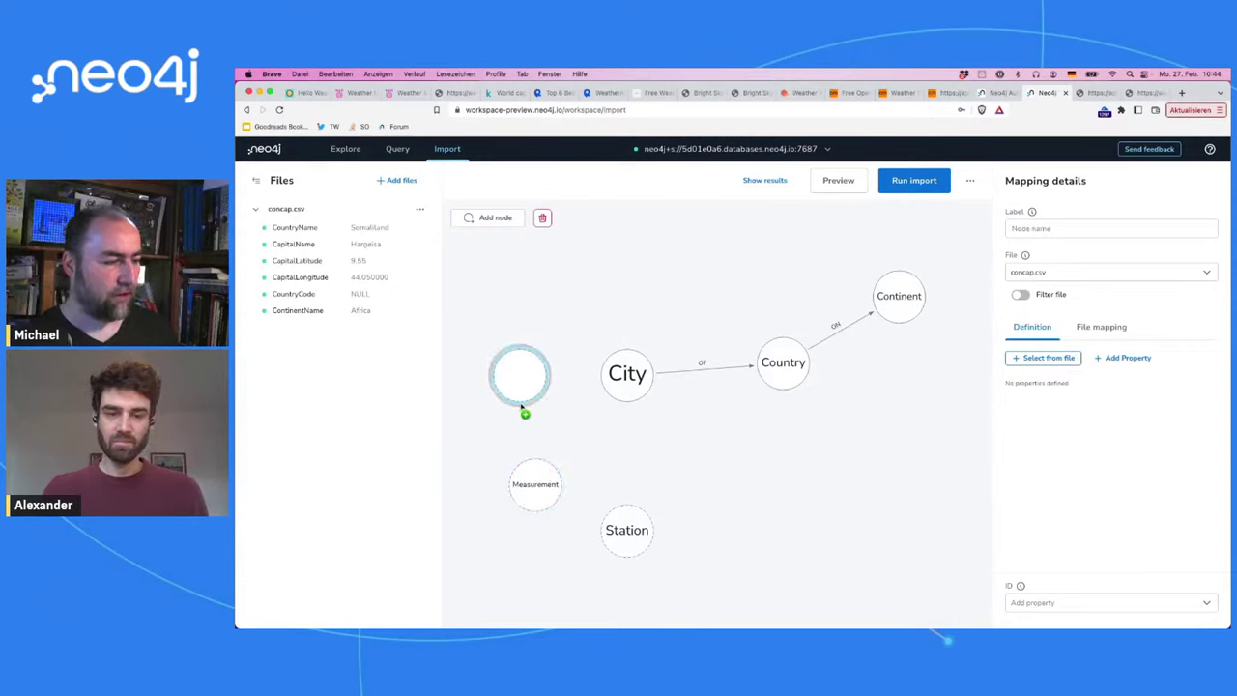
double_click(520, 399)
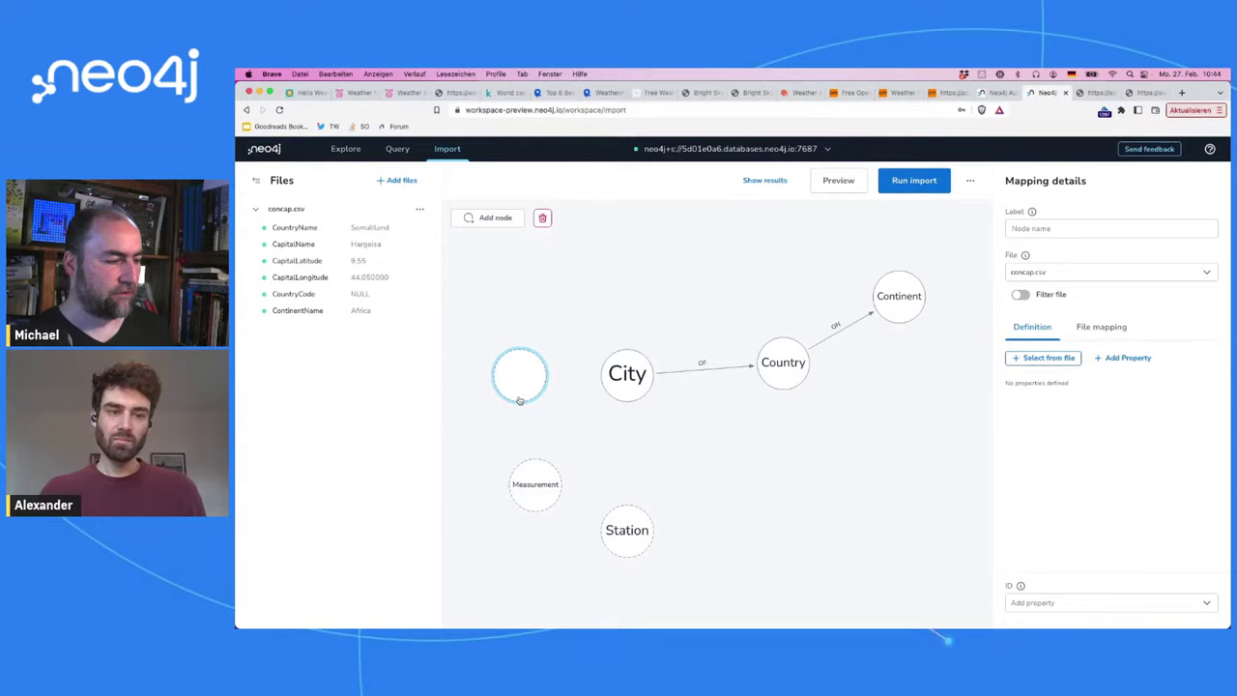
type("Day")
Step: Delete the Measurement node and draw a relationship from Day to City
left_click(551, 484)
key("Delete")
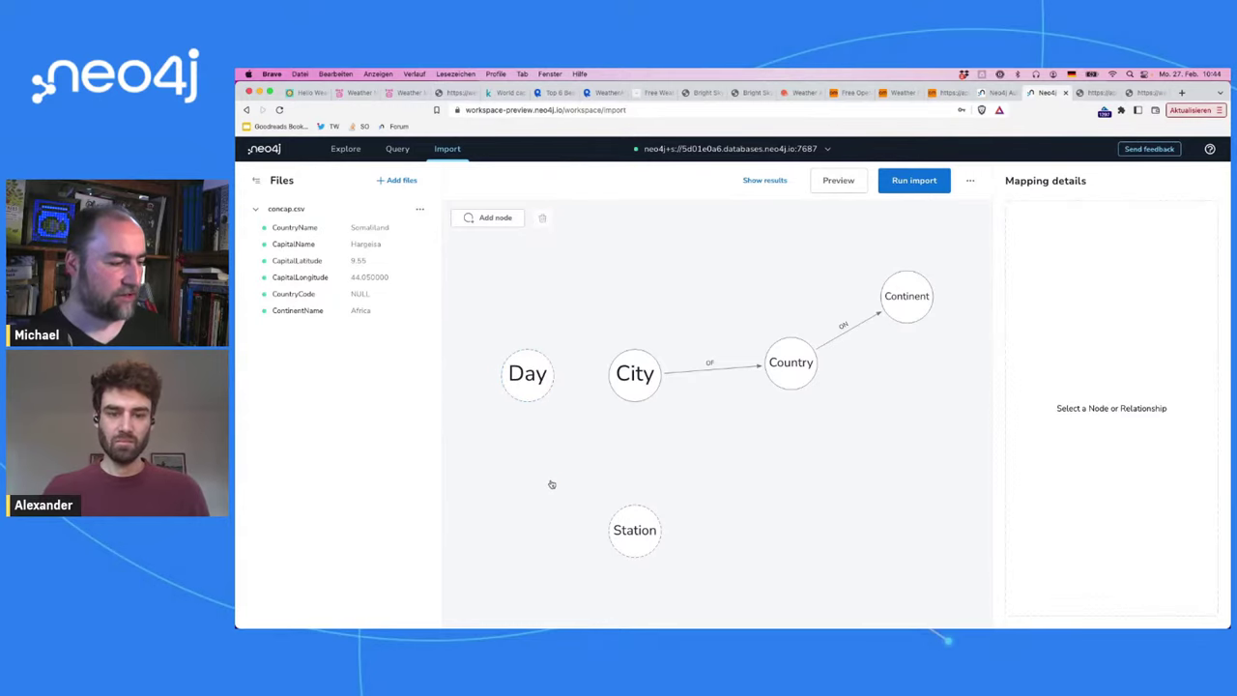
left_click_drag(529, 394, 531, 465)
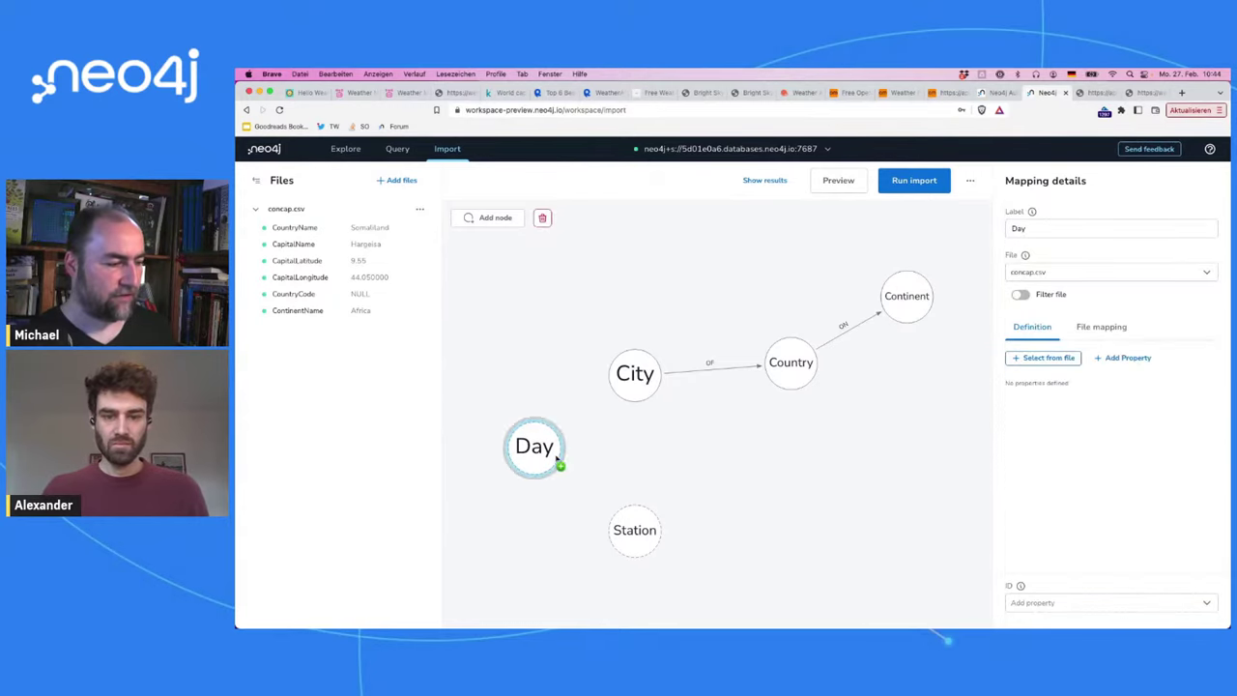
left_click_drag(566, 441, 630, 381)
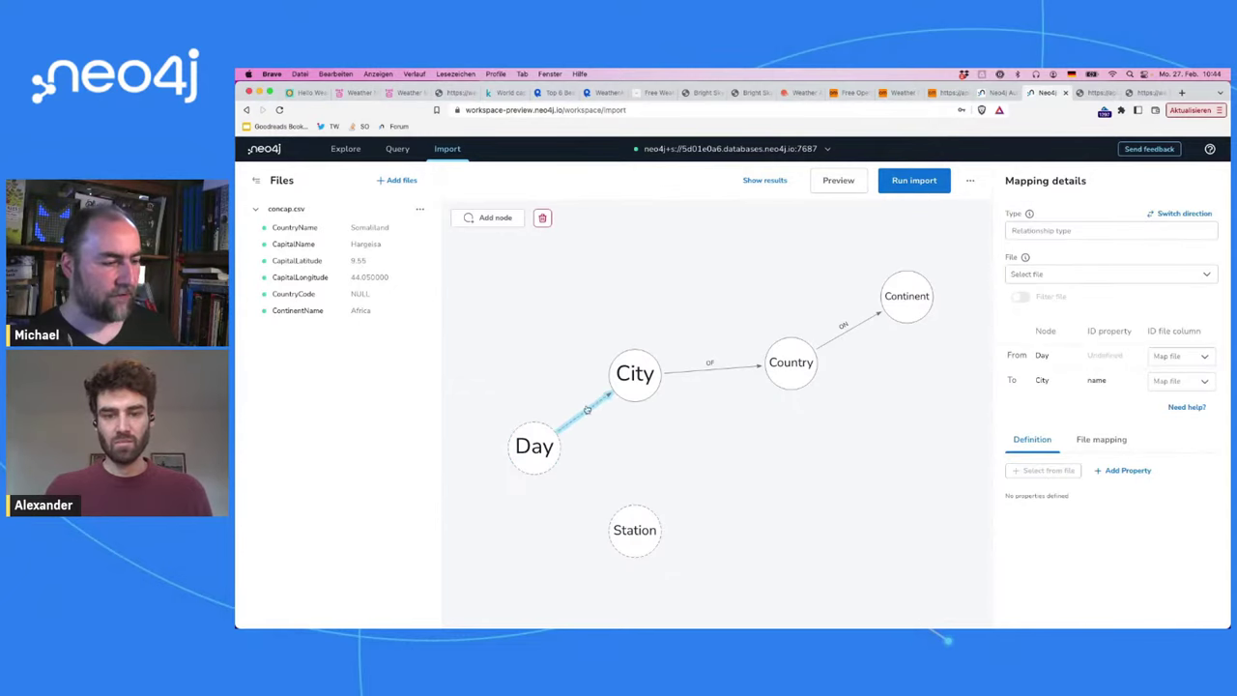
Step: Name the relationship WEATHER and reverse it to run from City to Day
left_click(1015, 232)
type("WEATHER")
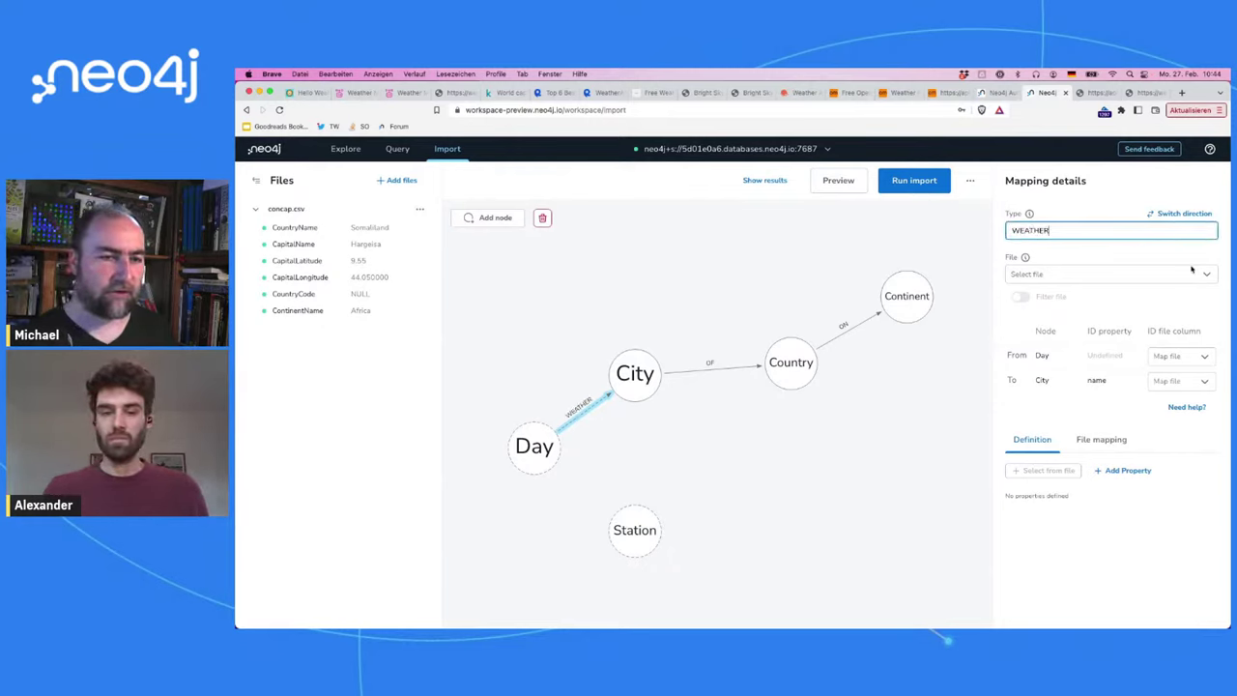
left_click(1181, 214)
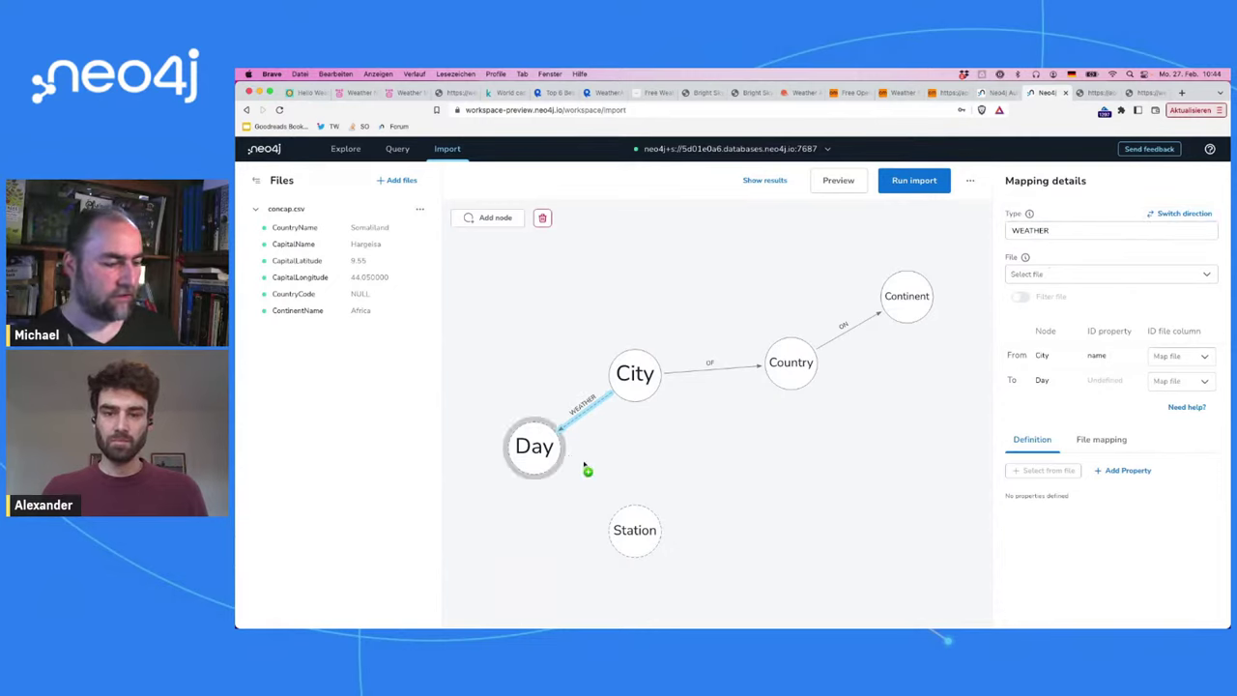
Step: Add a MEASURED relationship from Station to Day and remove an accidental extra node
left_click(627, 520)
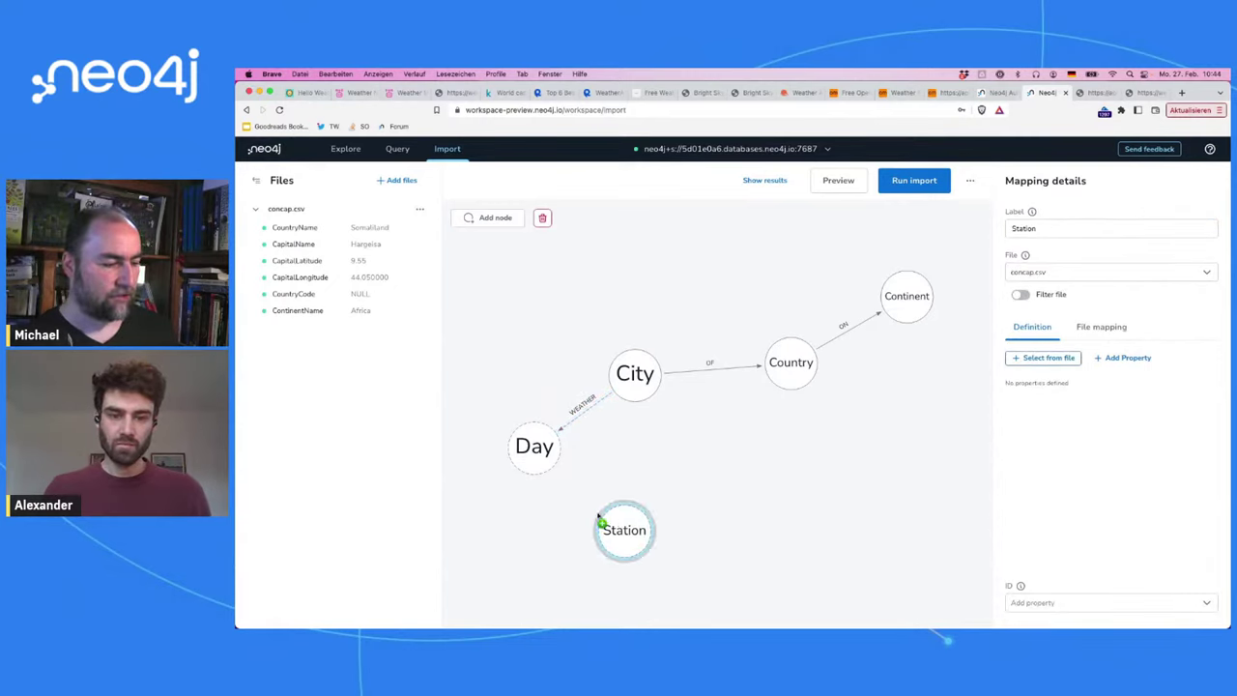
left_click_drag(602, 520, 512, 447)
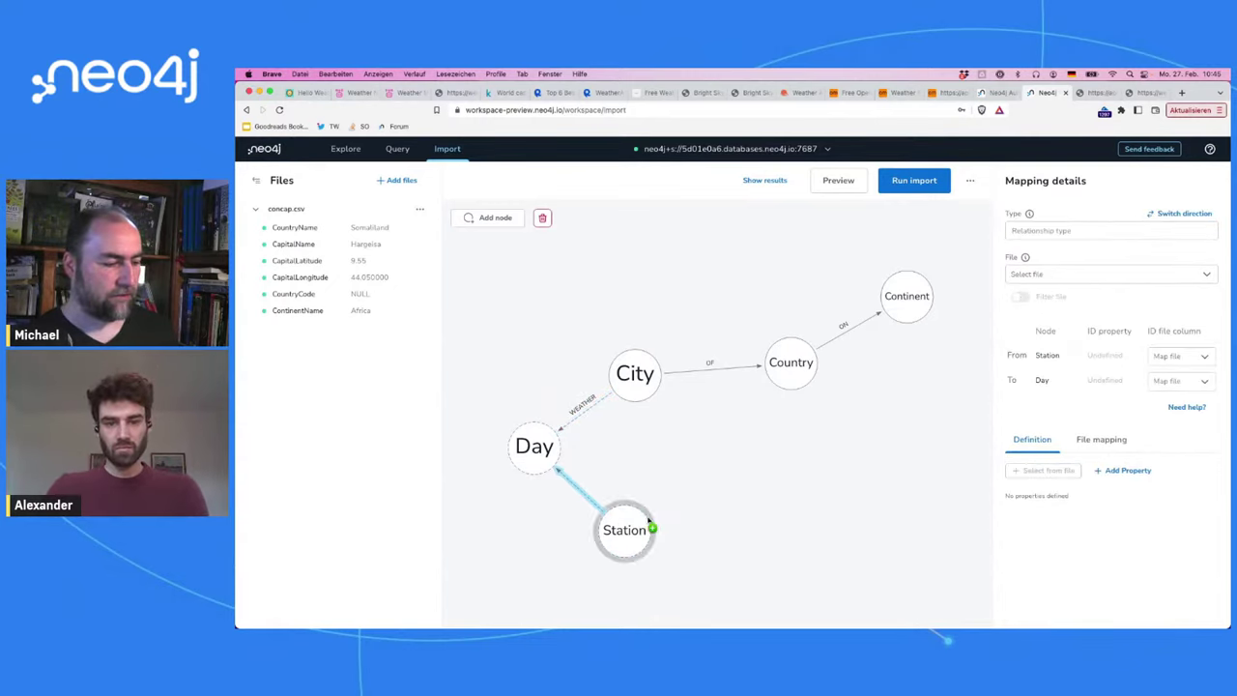
left_click(1054, 232)
type("MEA")
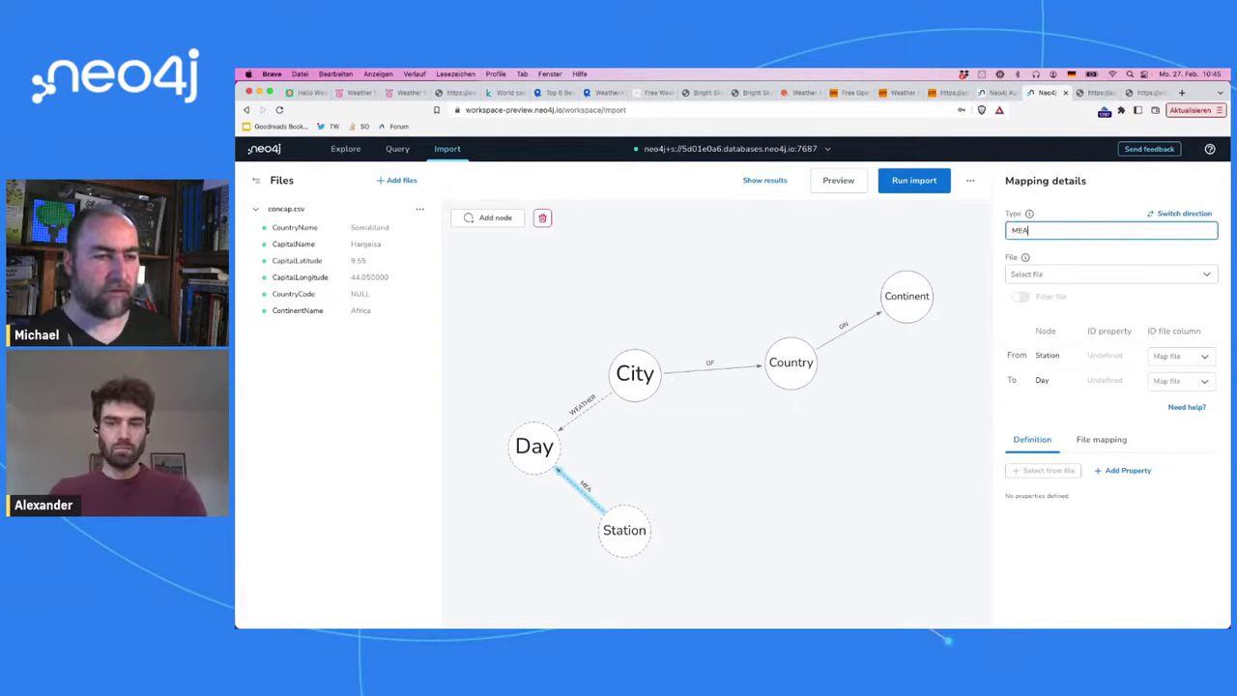
type("SURED")
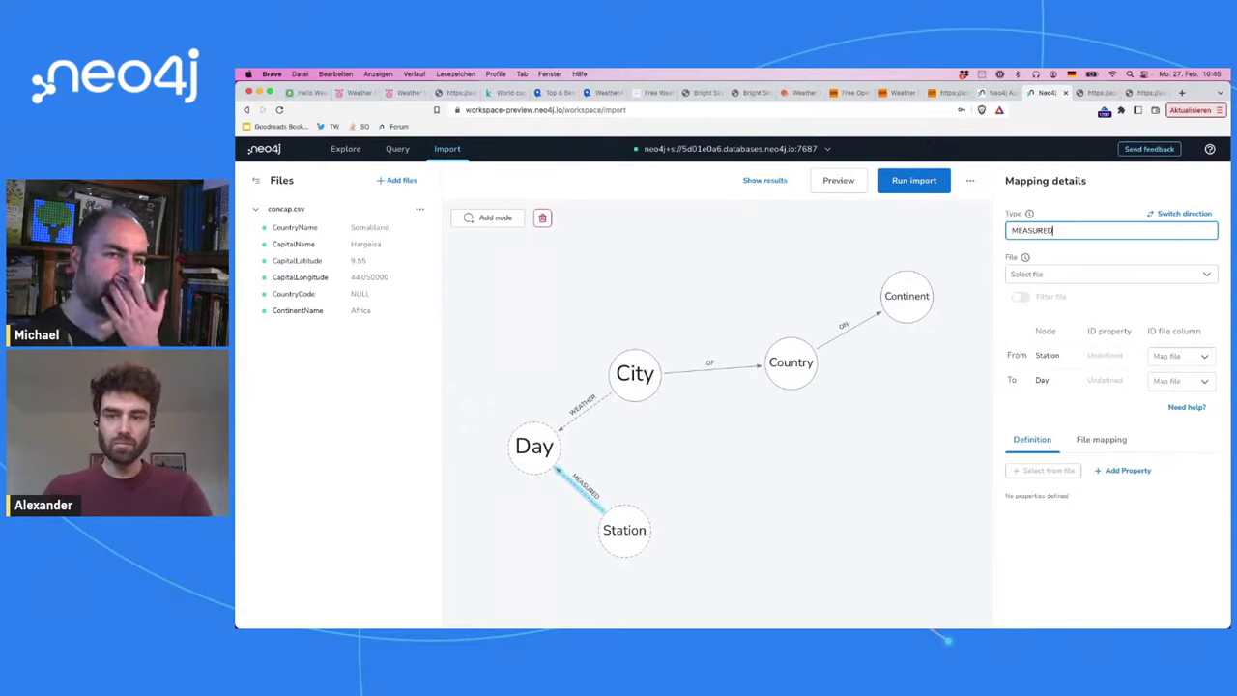
left_click(899, 507)
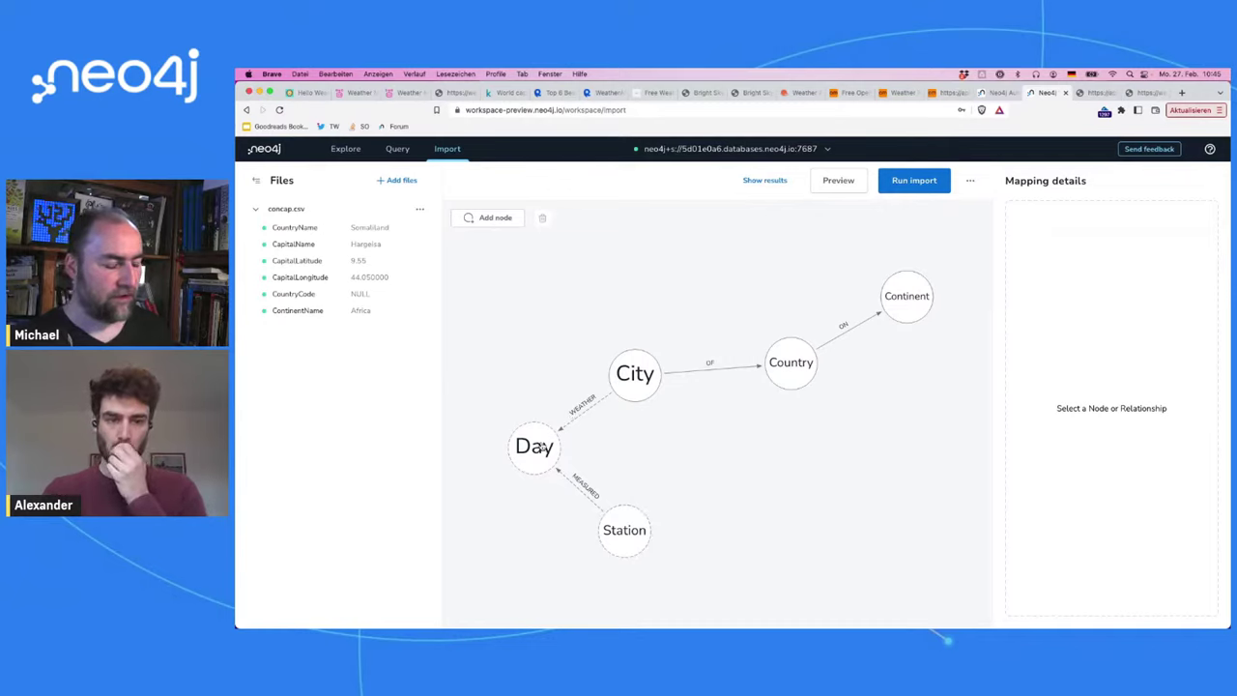
left_click_drag(533, 490, 534, 570)
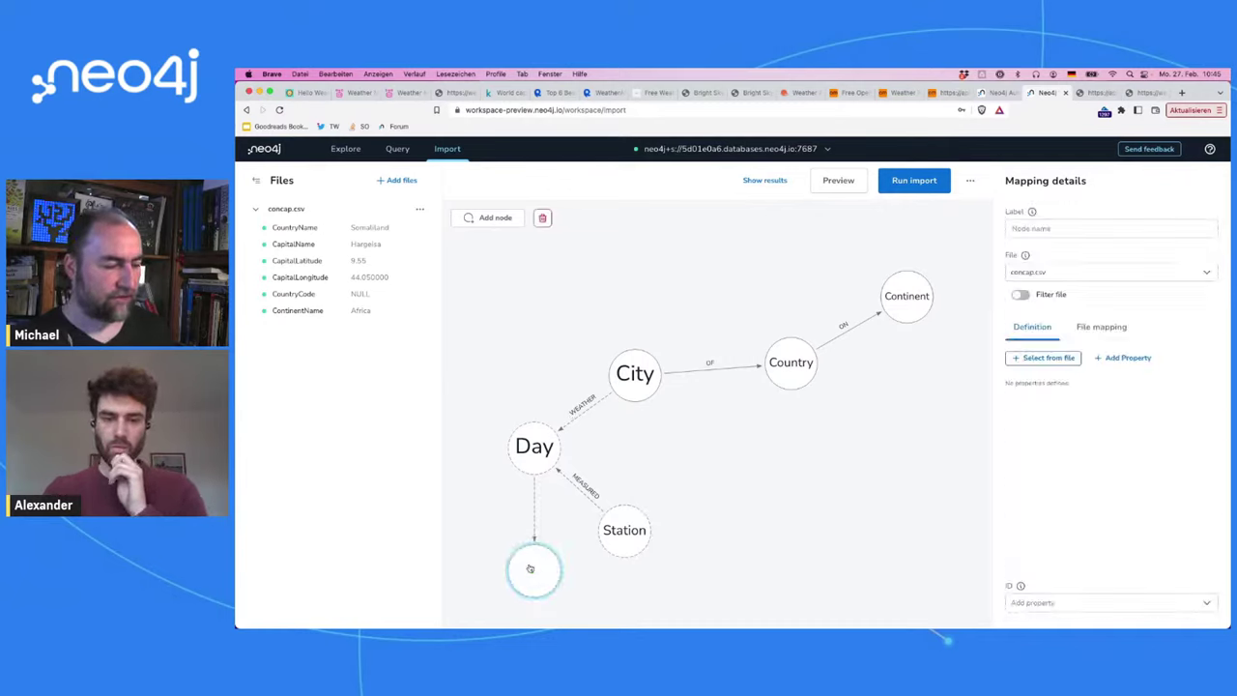
key("BackSpace")
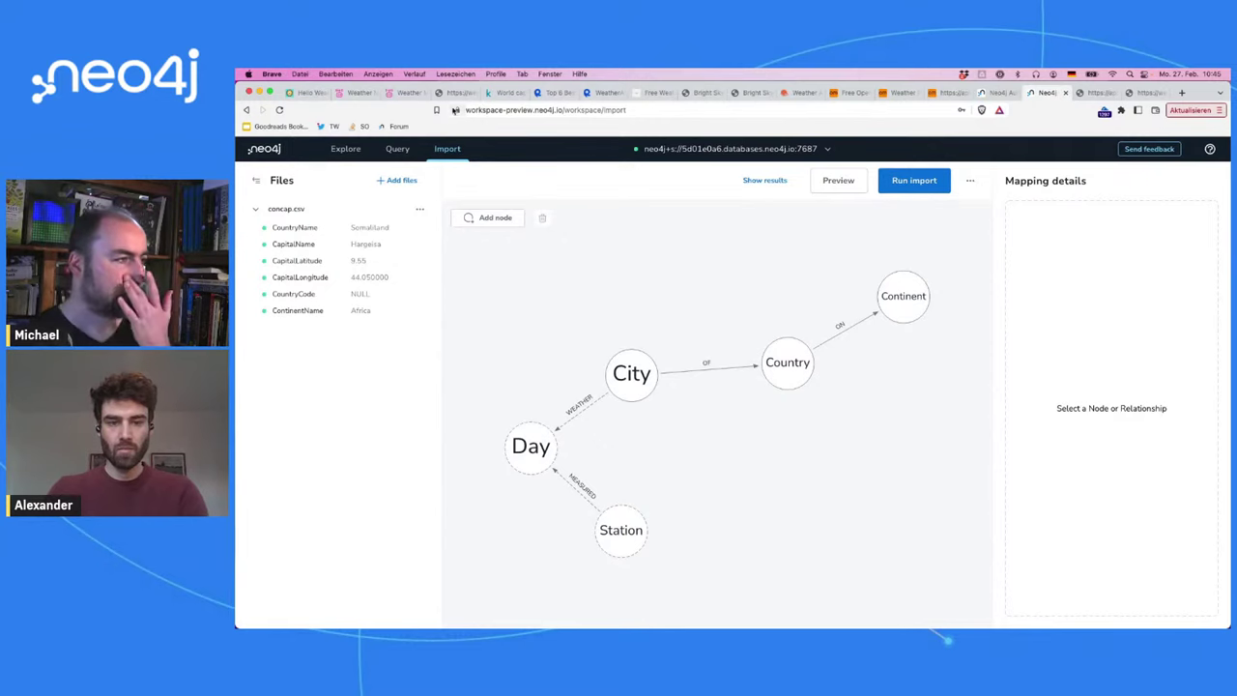
Step: Glance at the Bright Sky JSON, then go to the Neo4j Workspace Query view
left_click(1087, 92)
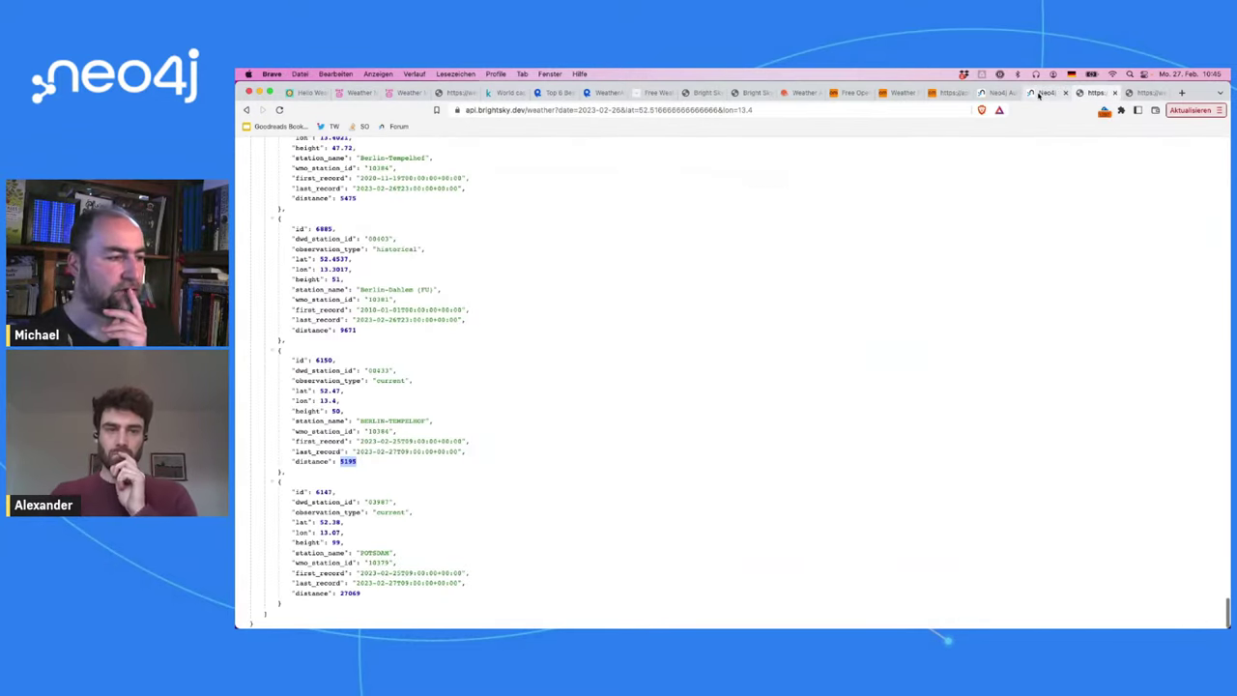
left_click(1042, 91)
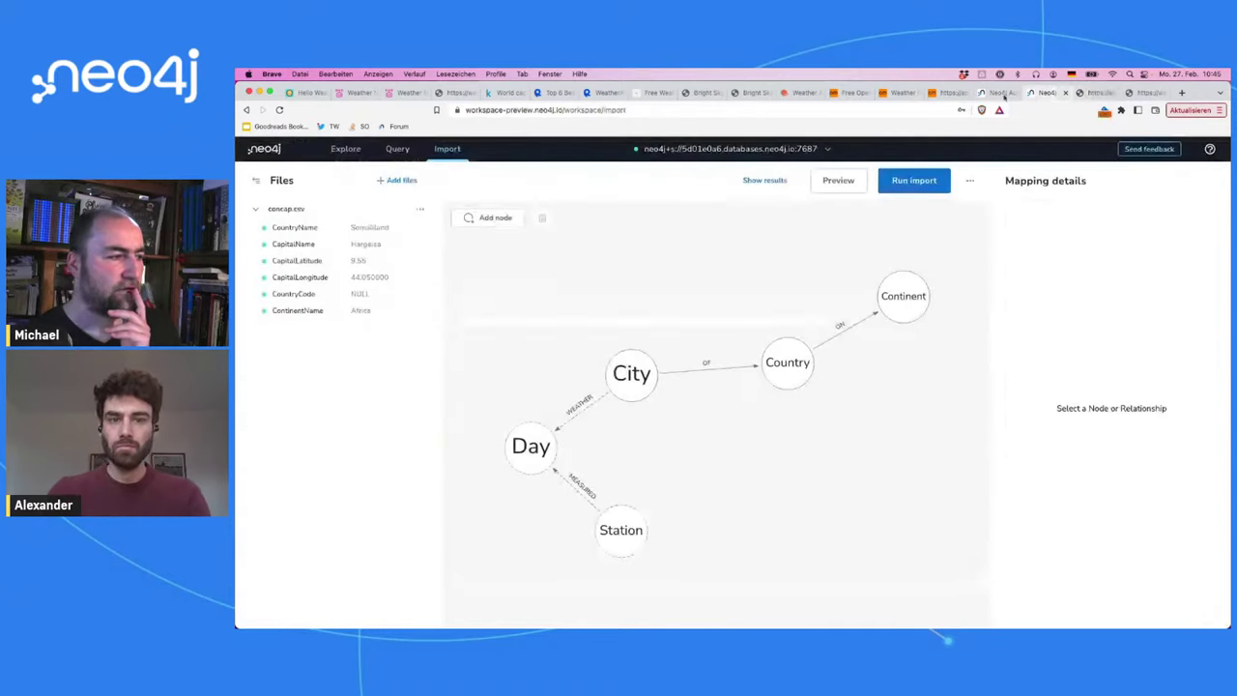
left_click(351, 152)
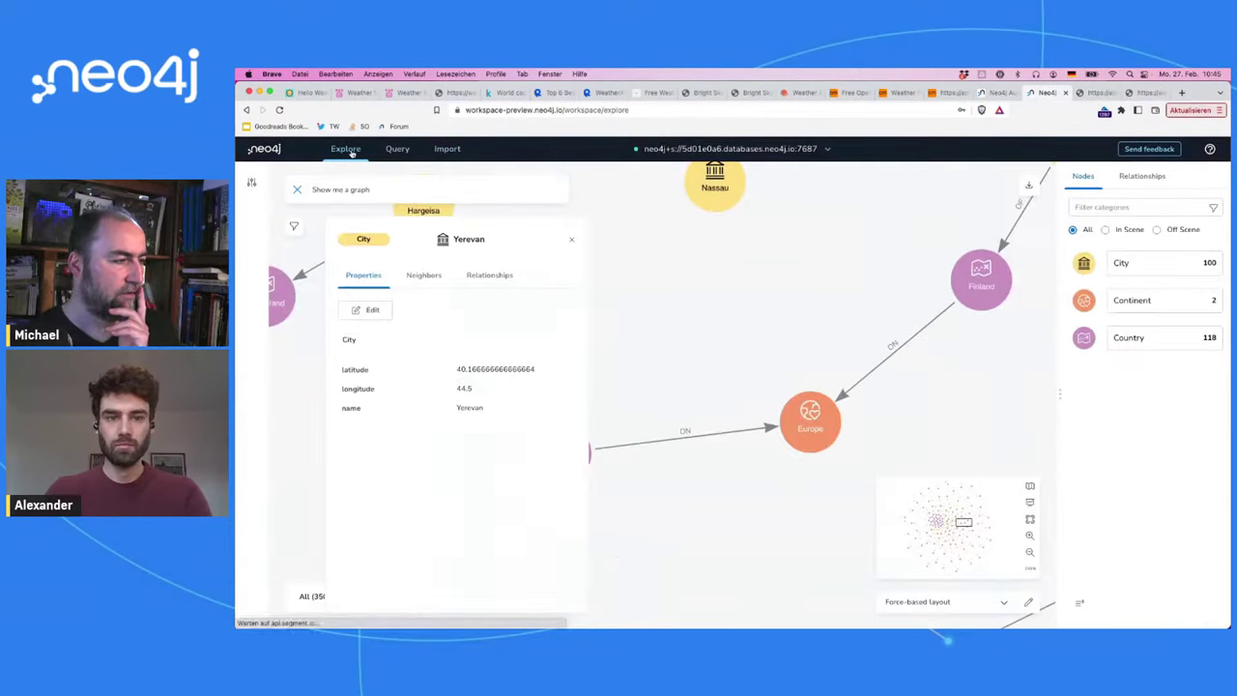
left_click(399, 151)
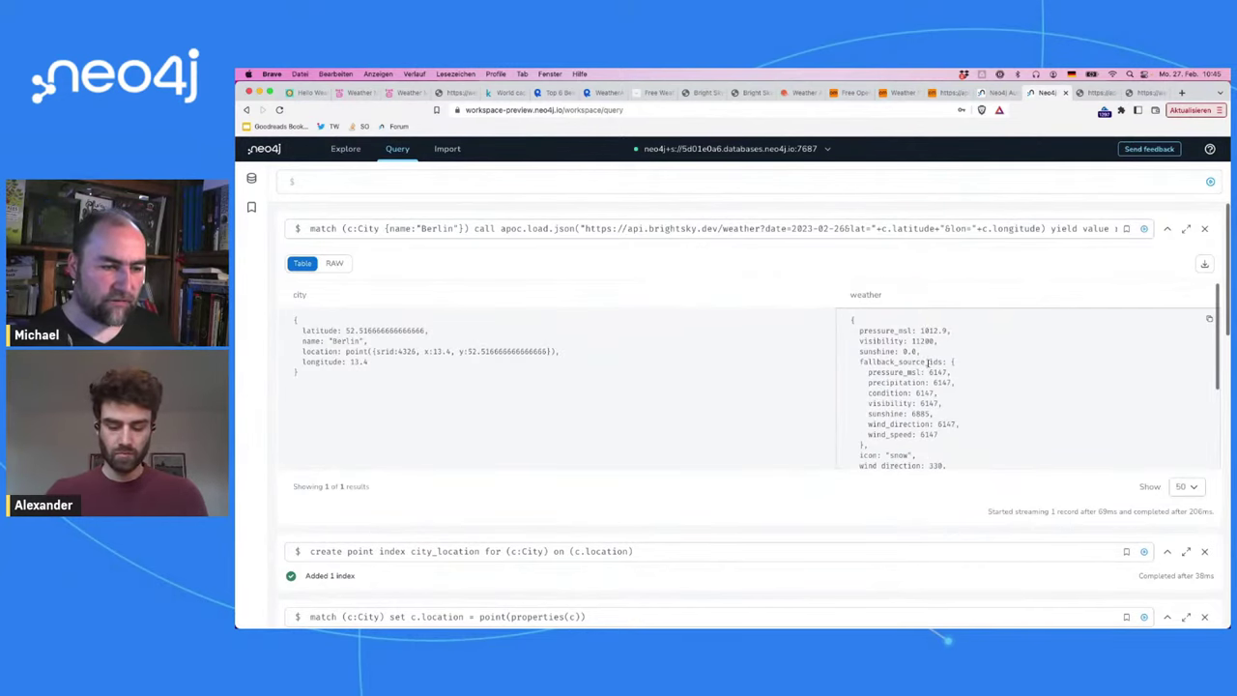
Step: Inspect the weather result's timestamp date, fallback_source_ids and pressure_msl, then edit the Berlin query
scroll(928, 363, "down", 5)
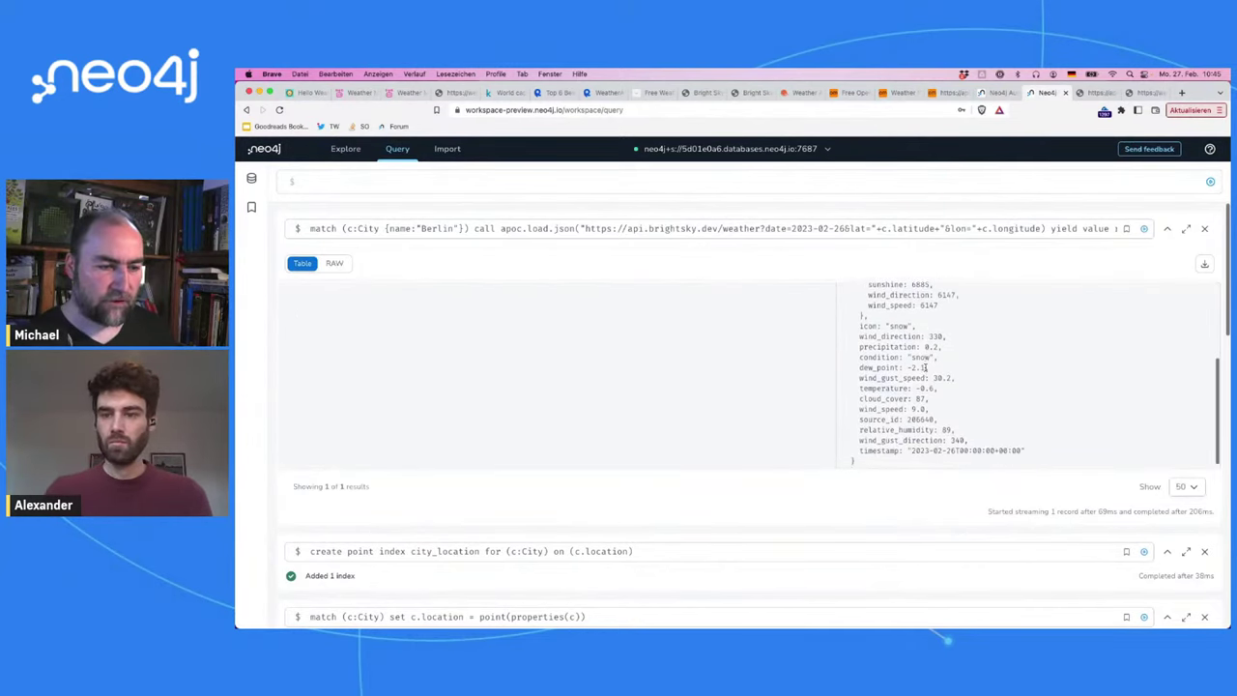
scroll(927, 367, "down", 1)
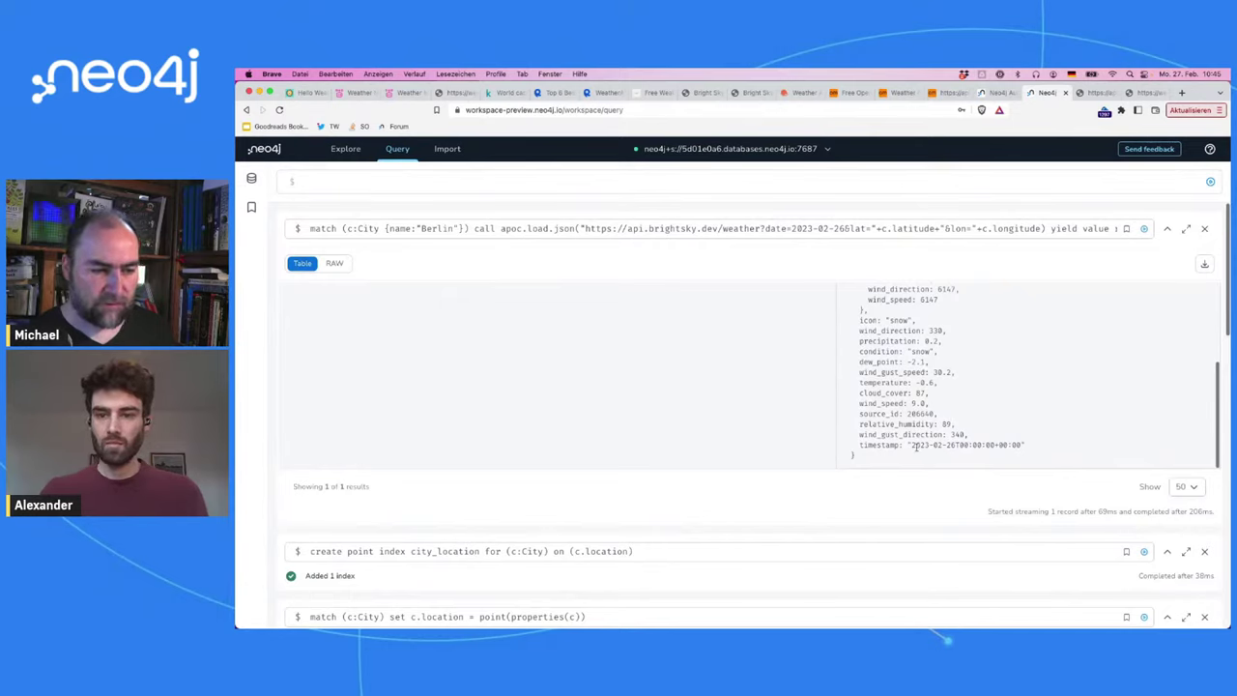
left_click_drag(913, 446, 942, 446)
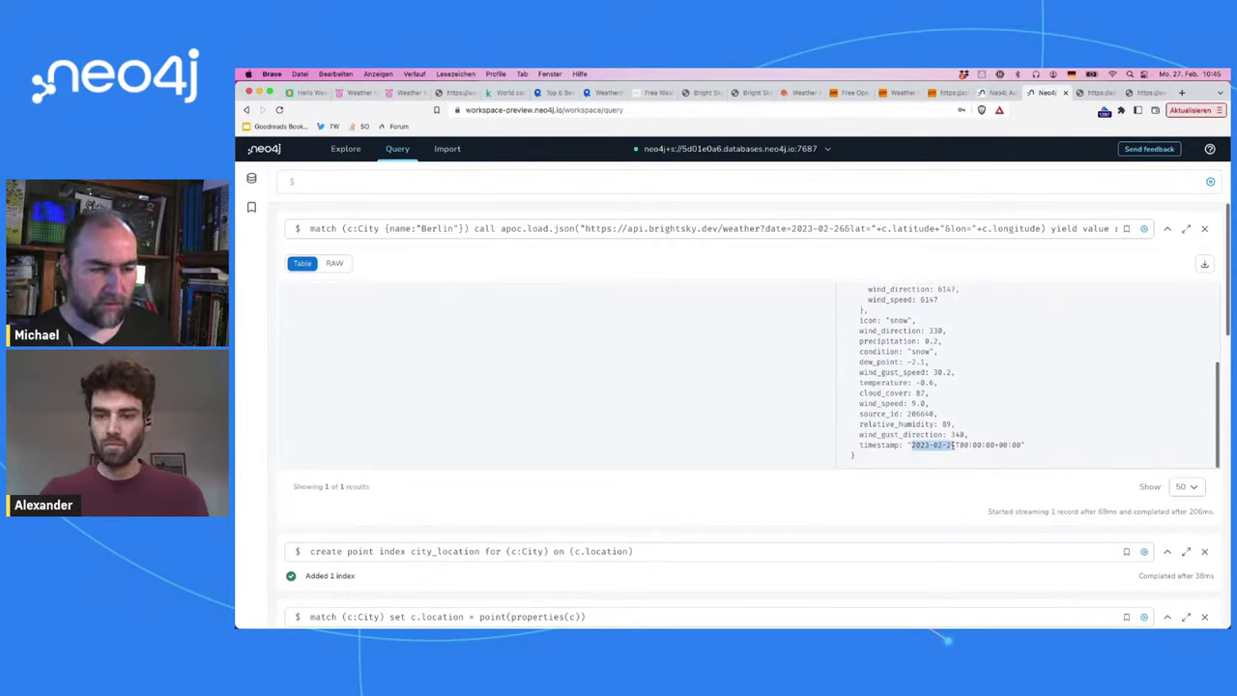
scroll(907, 404, "up", 2)
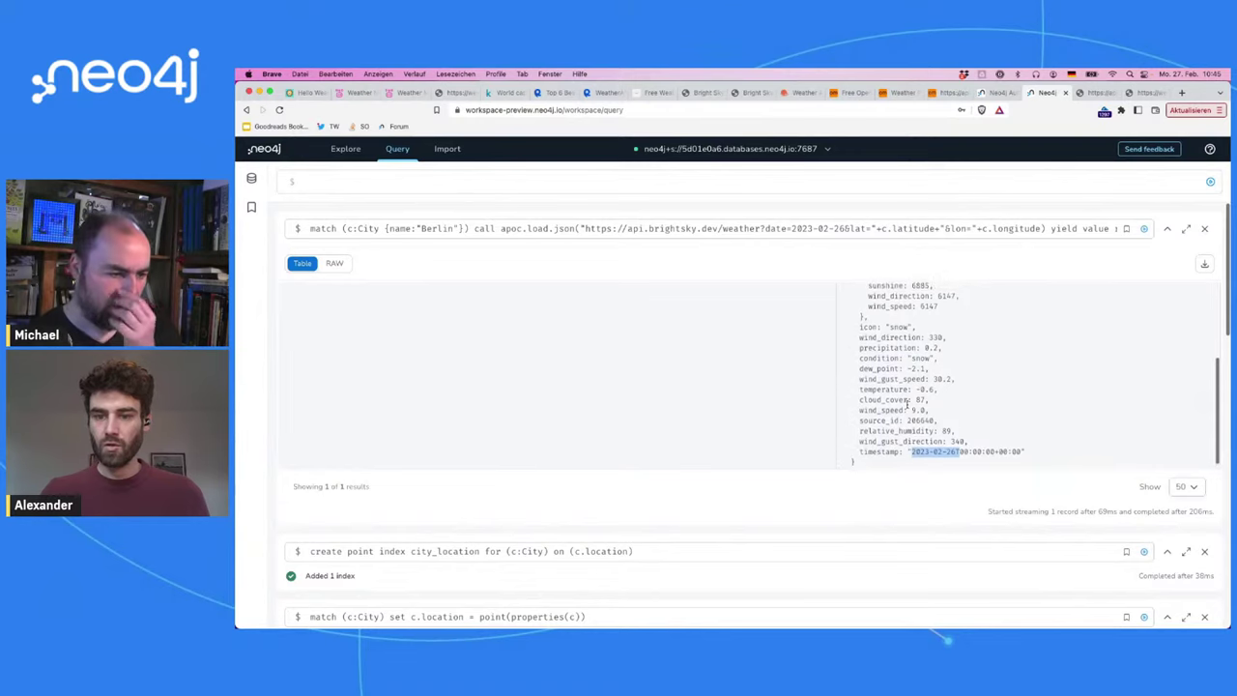
scroll(907, 404, "up", 5)
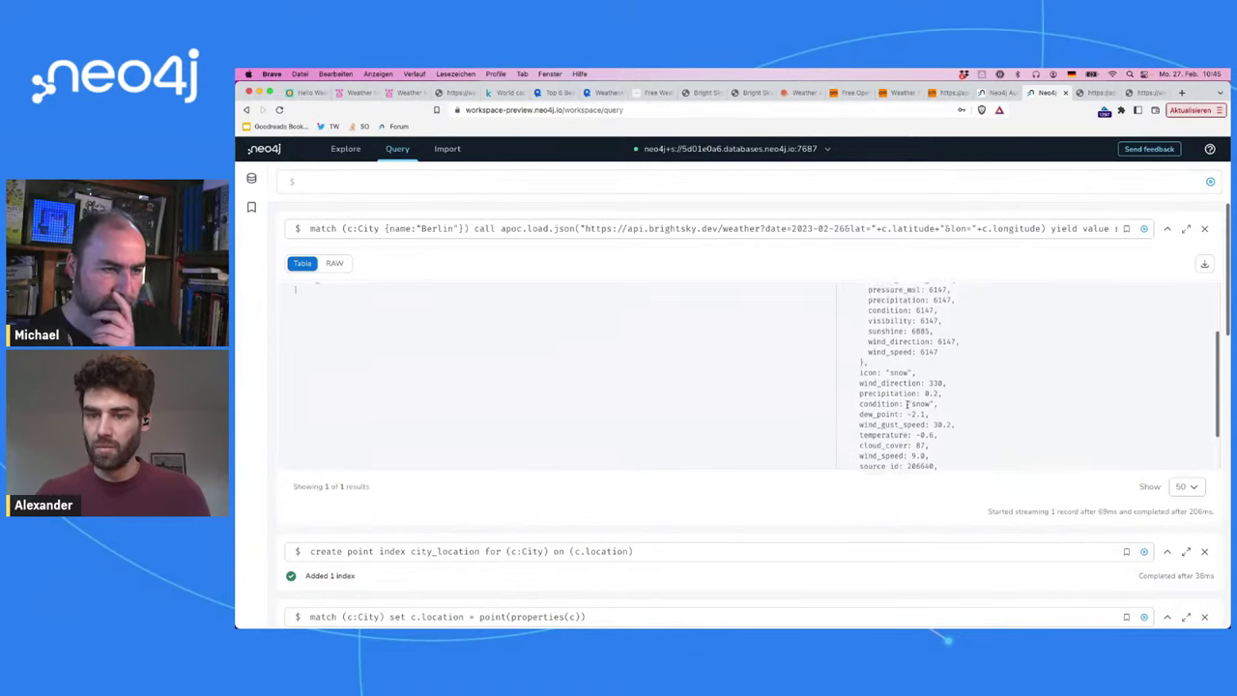
scroll(907, 404, "up", 8)
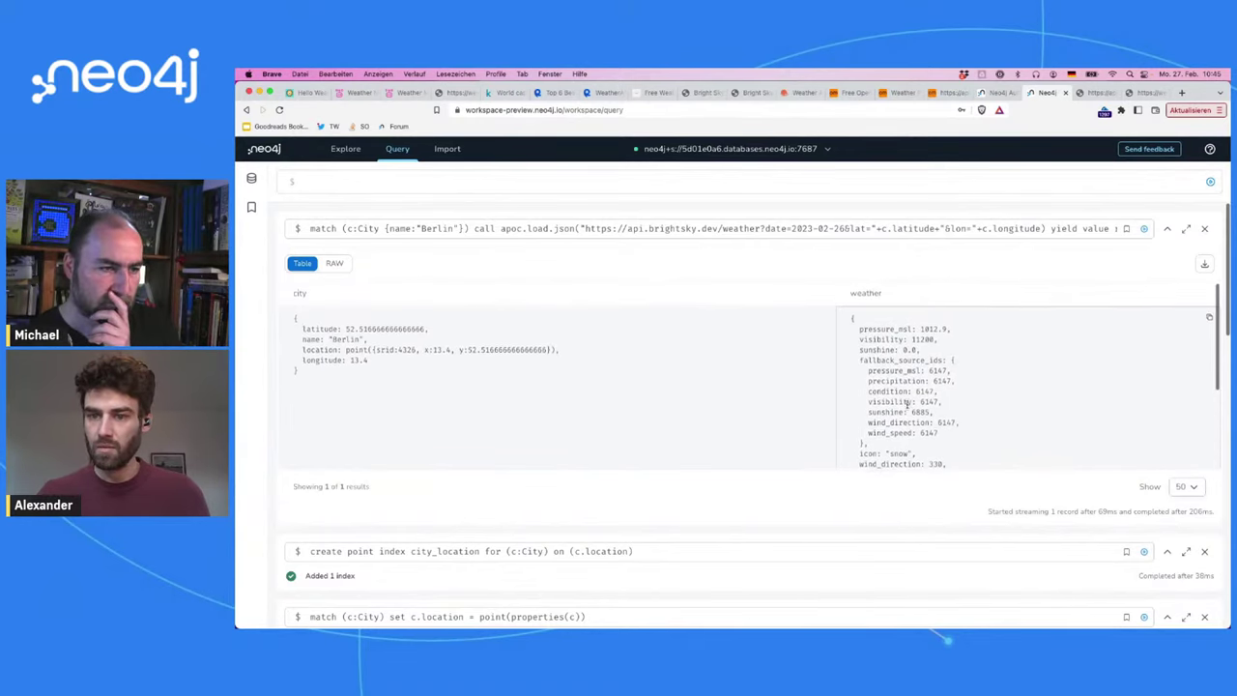
double_click(865, 362)
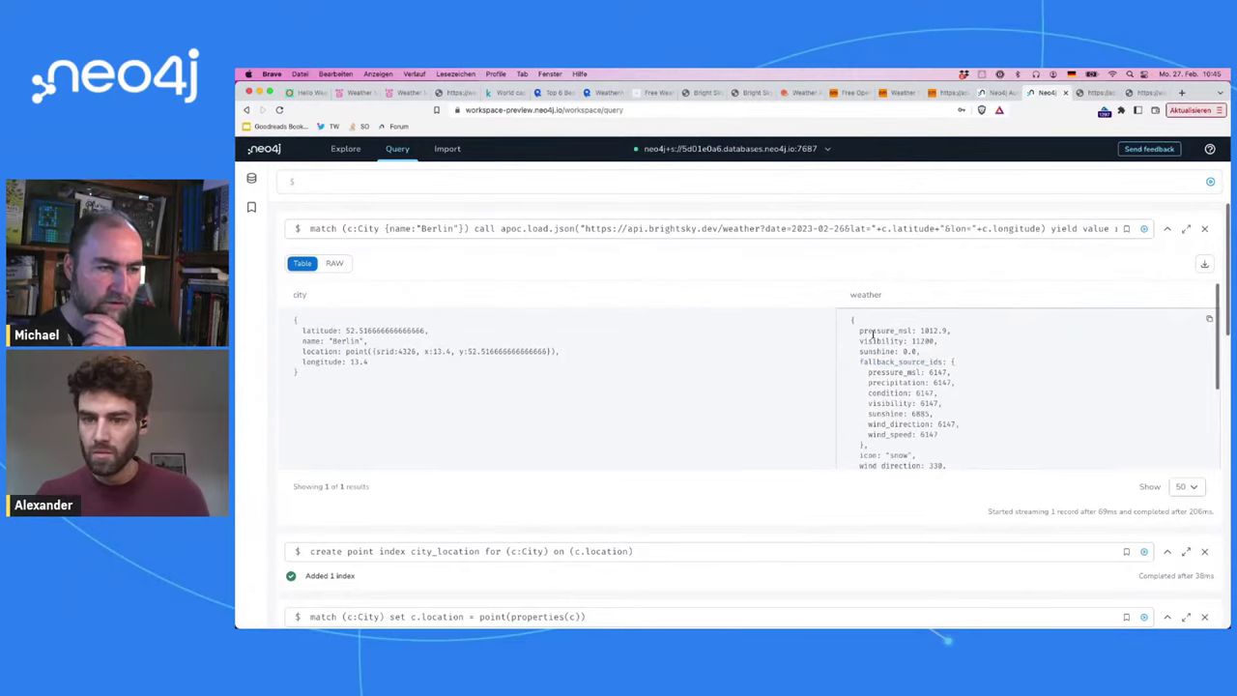
double_click(873, 331)
left_click(815, 224)
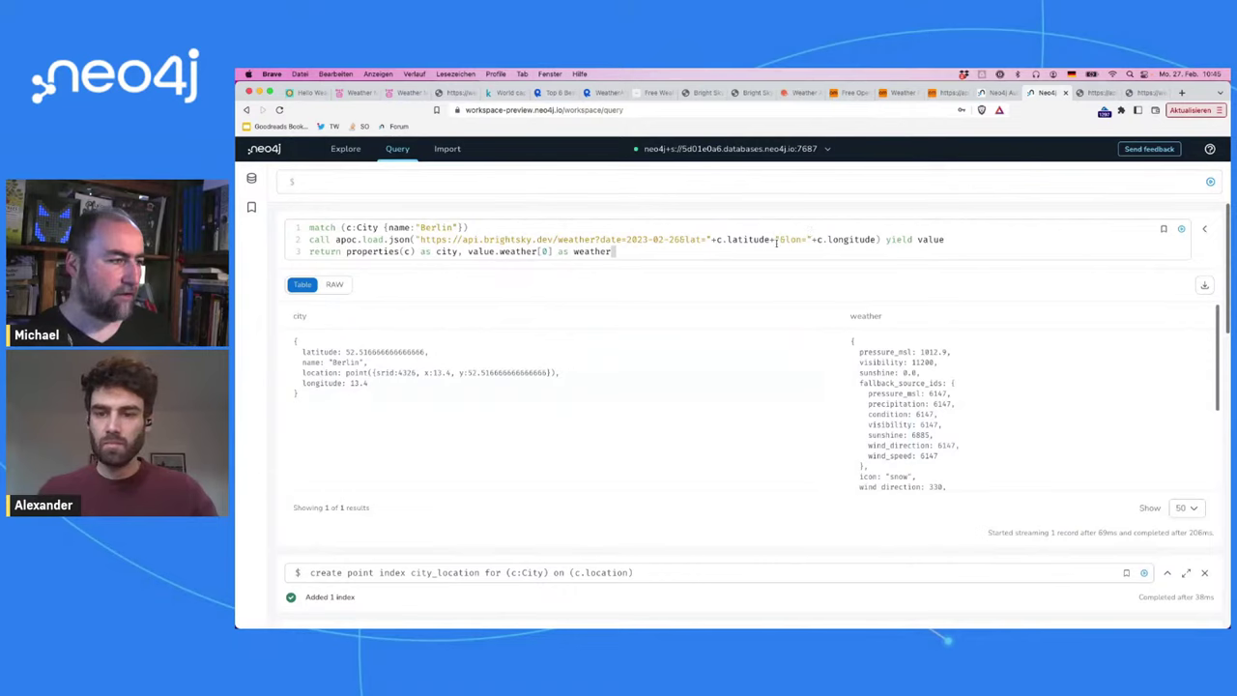
Step: Add a new third line before RETURN reading 'with c,', replacing an abandoned create Day attempt
key("Return")
key("Return")
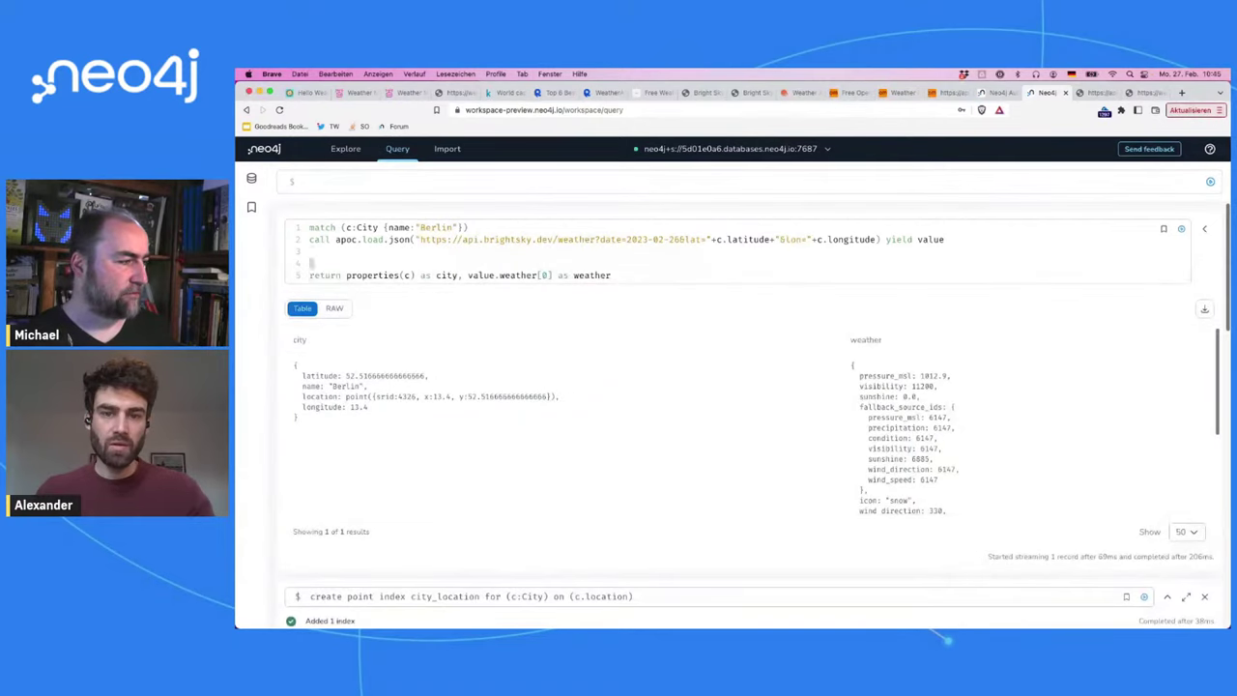
type("merge")
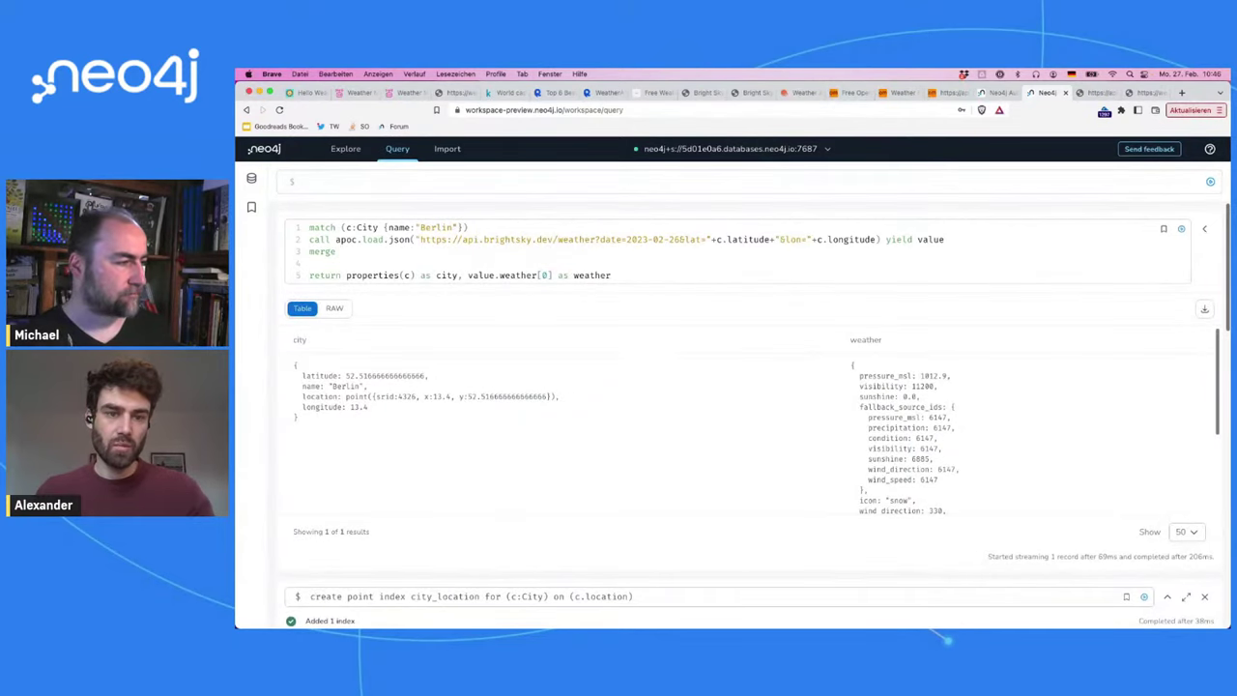
key("BackSpace")
key("BackSpace")
key("BackSpace")
key("BackSpace")
key("BackSpace")
type("create (")
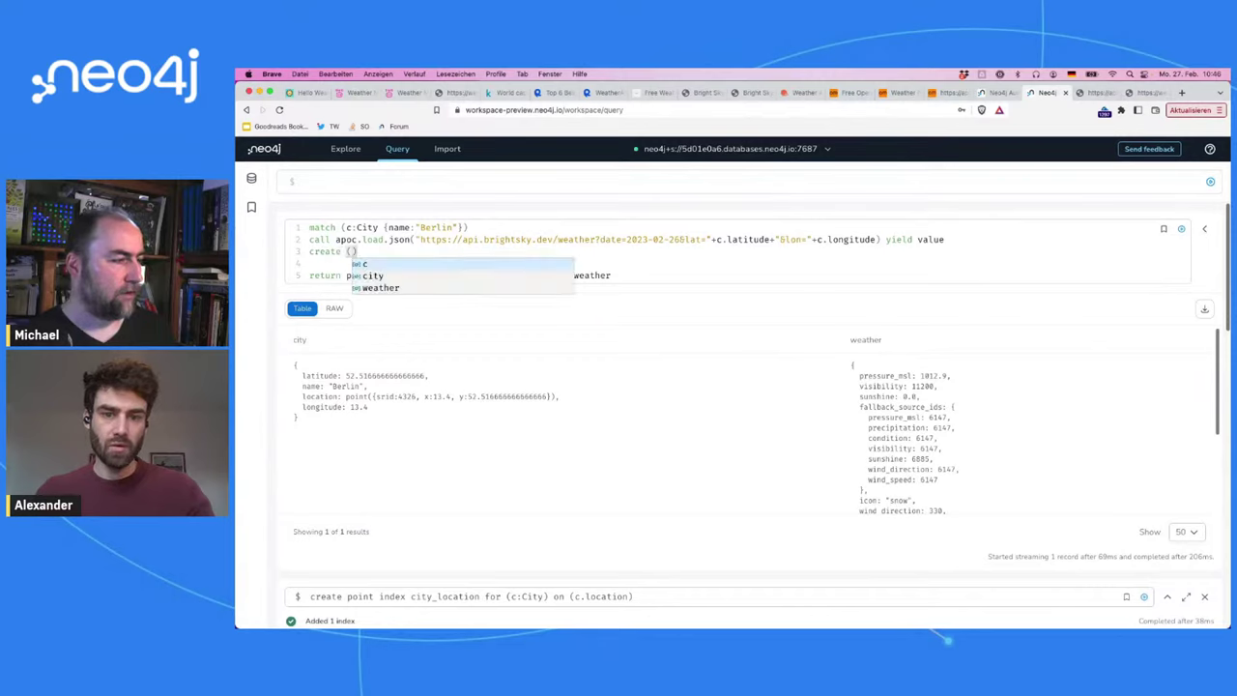
type(":Day {")
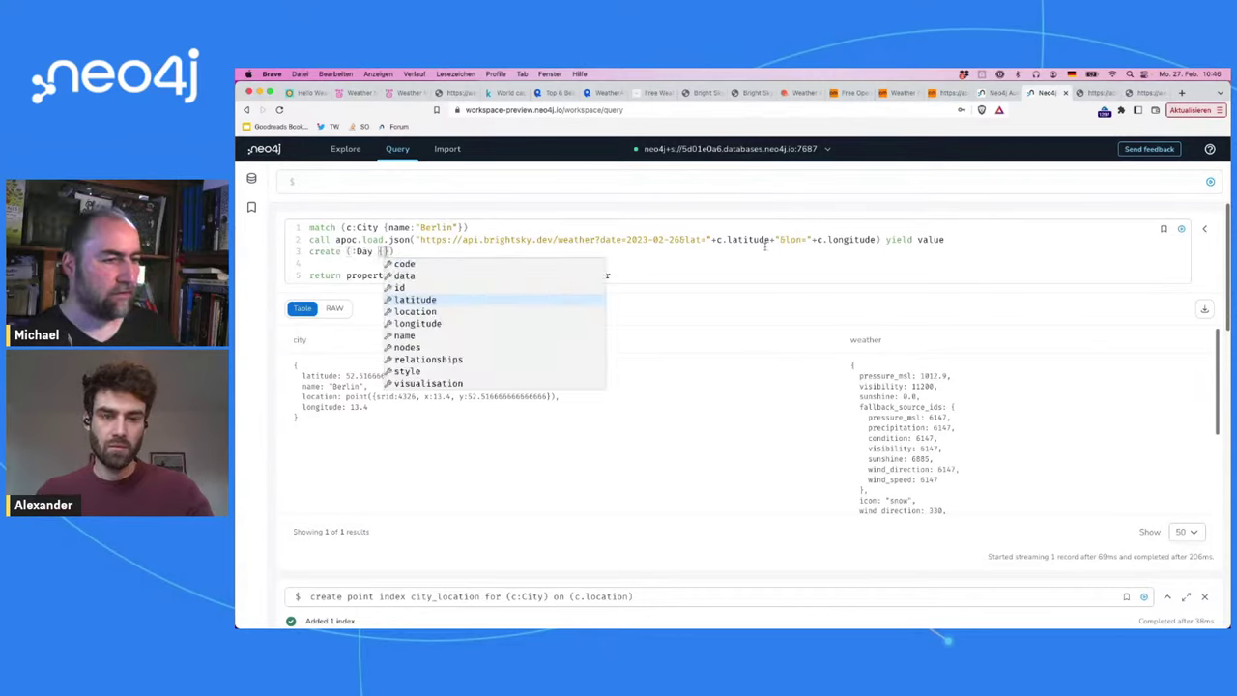
scroll(871, 406, "down", 2)
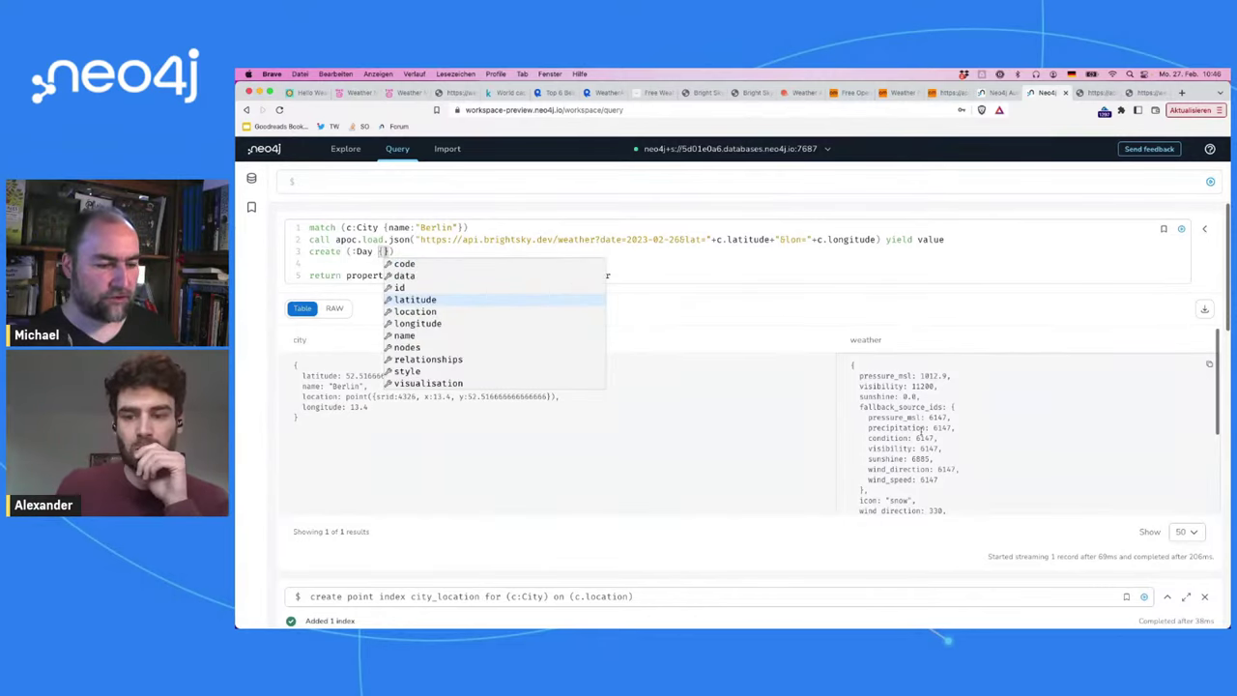
scroll(920, 429, "down", 1)
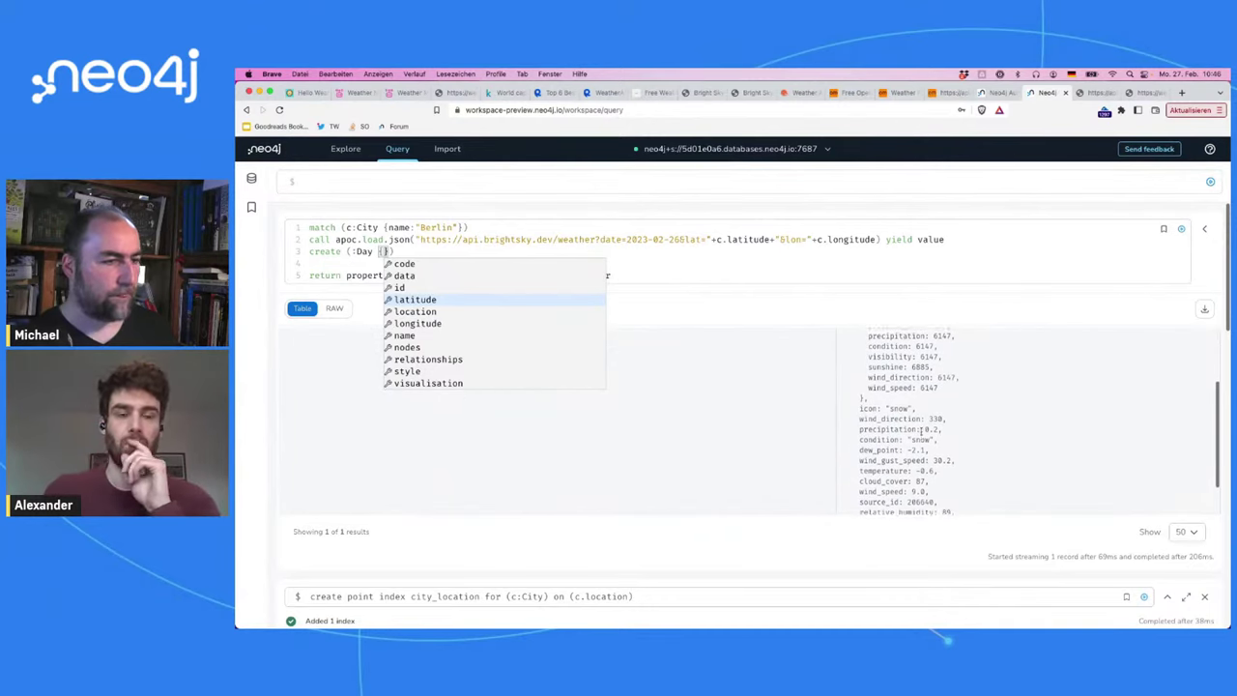
triple_click(628, 251)
type("with c,")
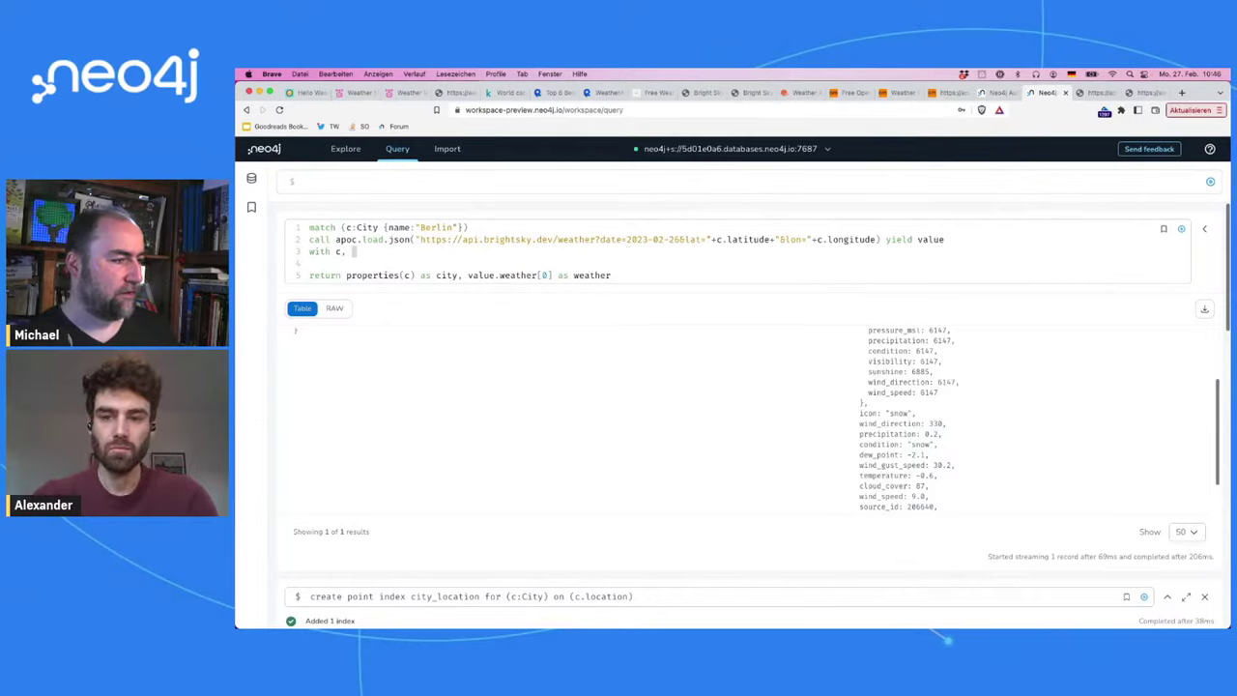
Step: Append 'value.weather[0] as weather, value.stations' to the with line
left_click_drag(467, 276, 611, 275)
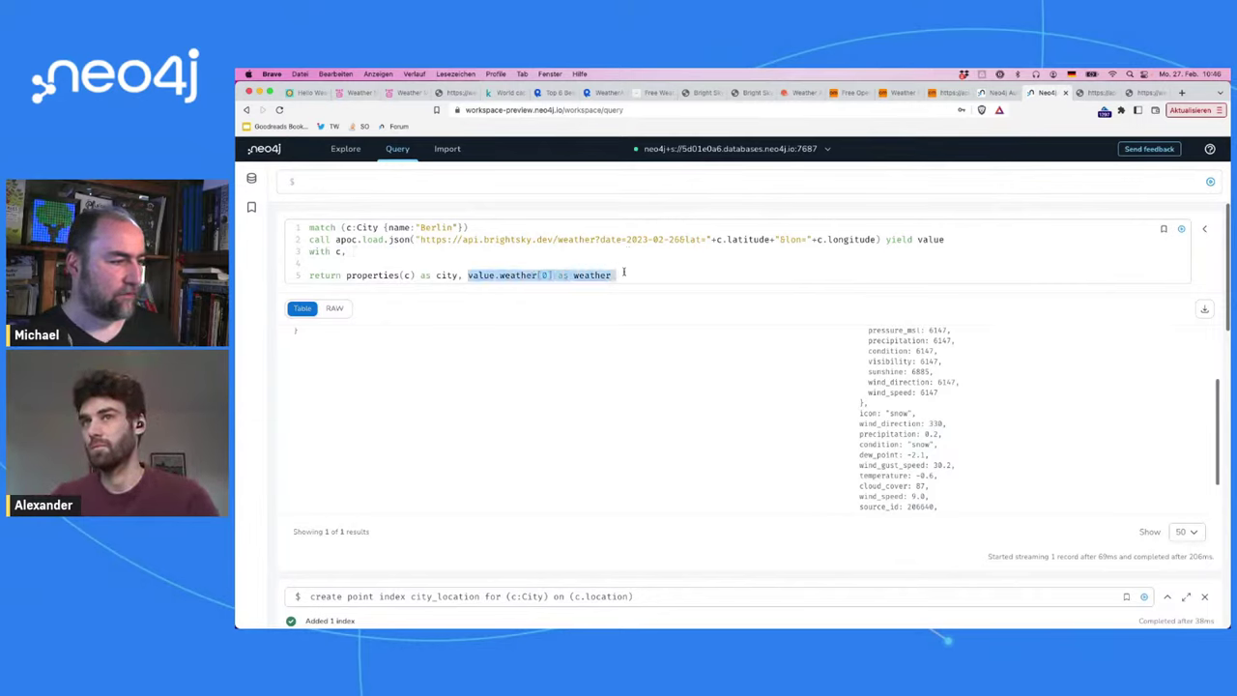
key("ctrl+c")
left_click(511, 252)
key("ctrl+v")
type(", value")
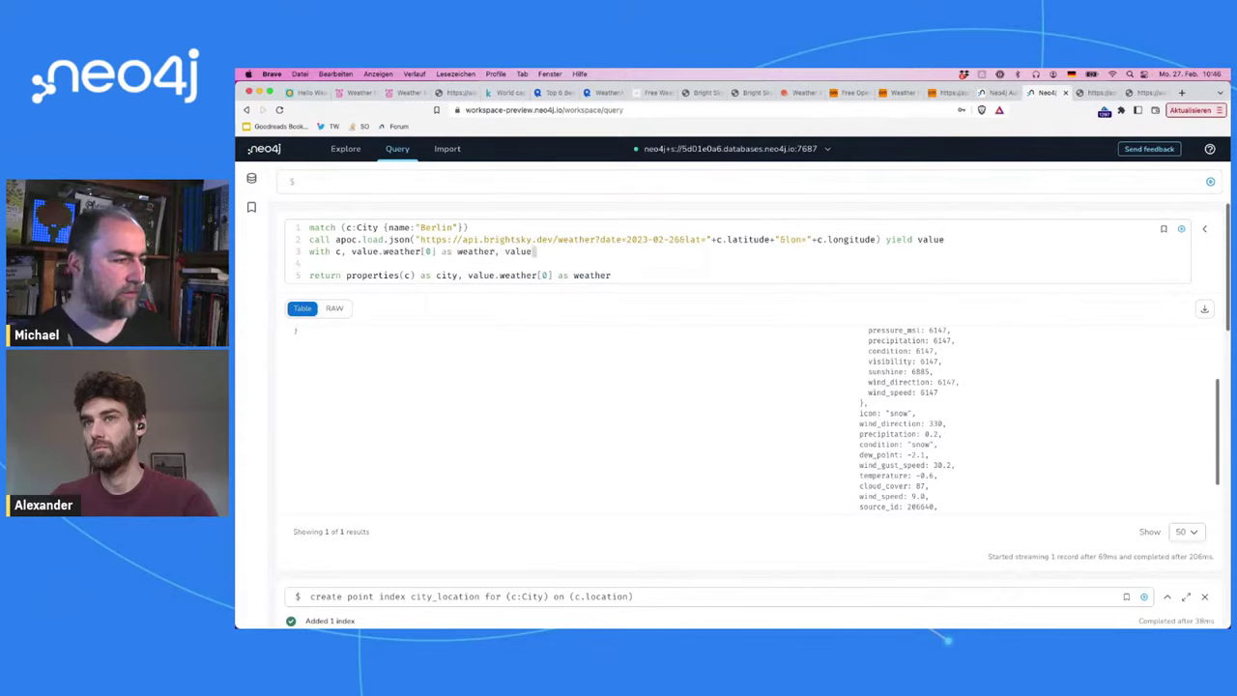
type(".statt")
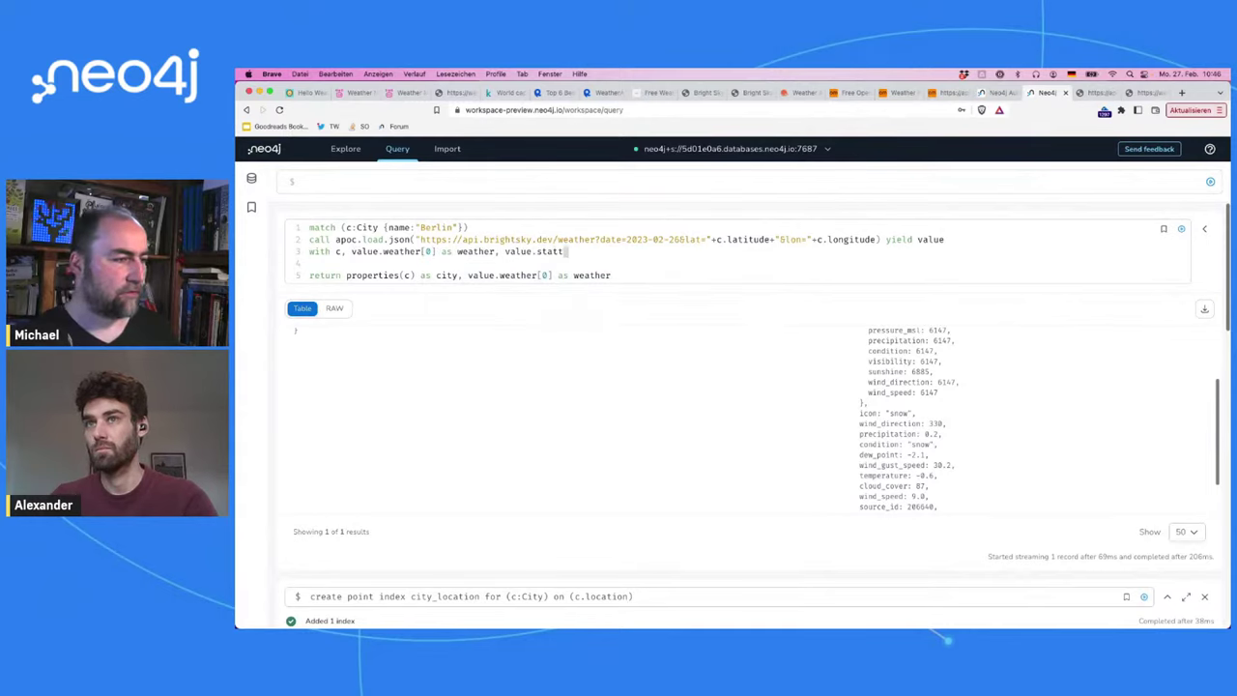
key("BackSpace")
type("ions")
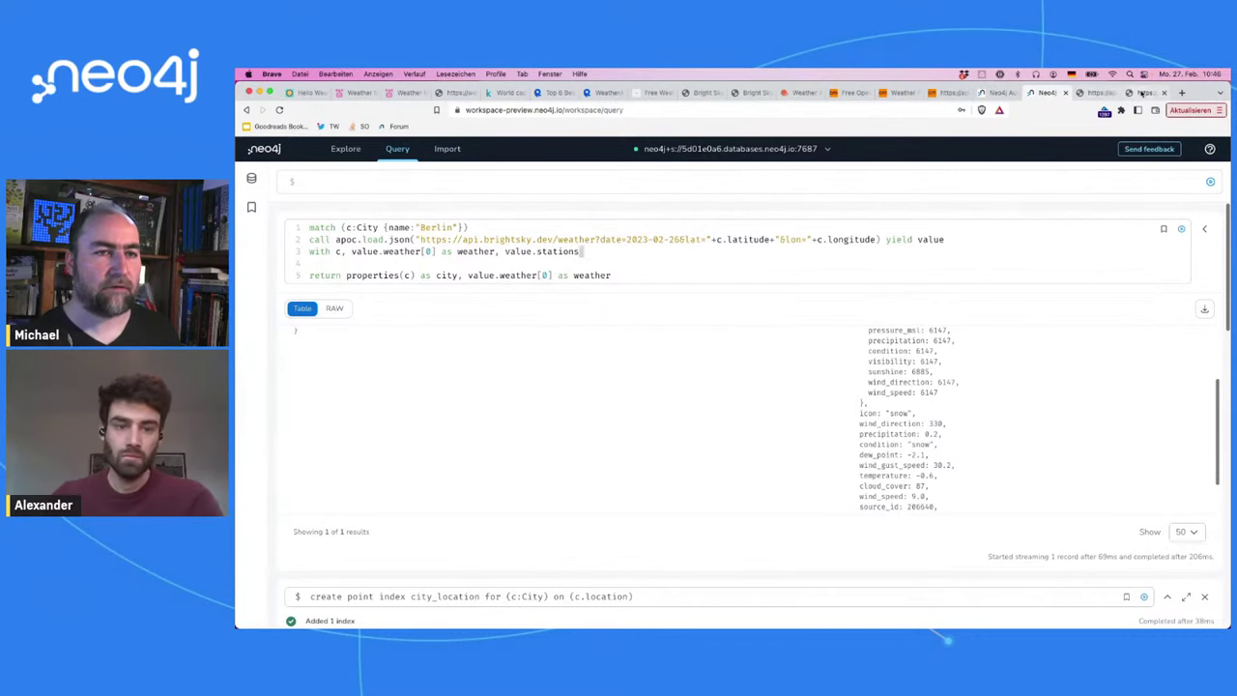
left_click(1142, 94)
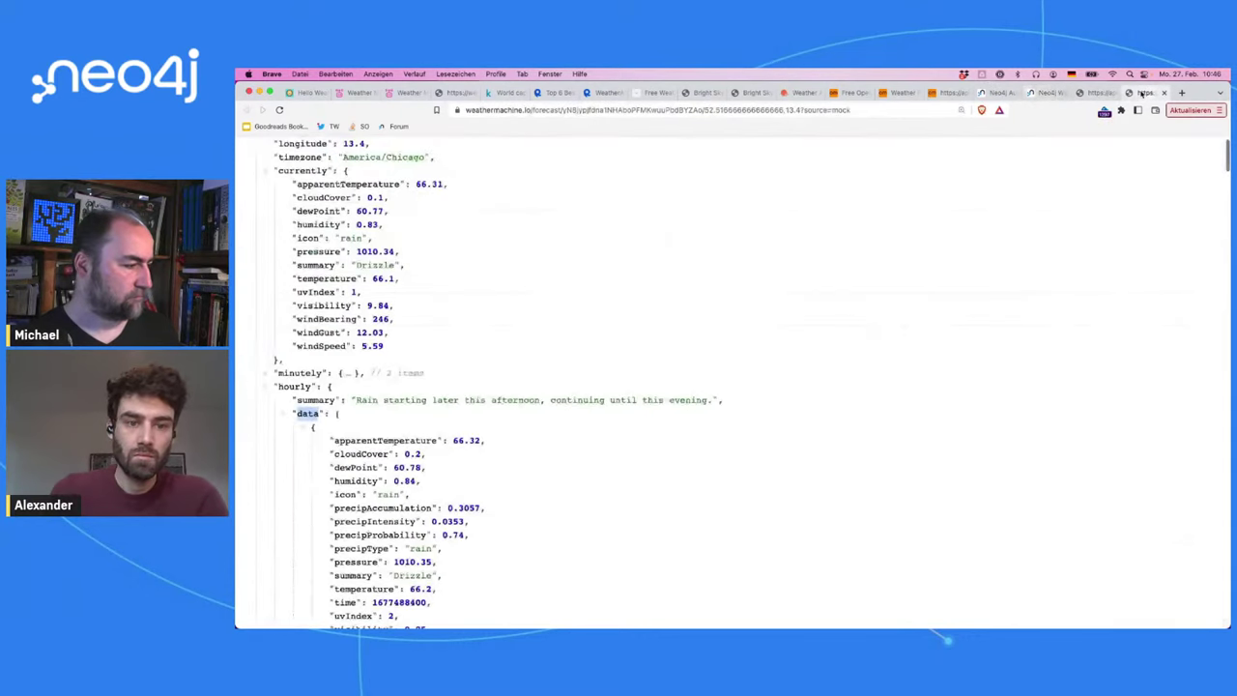
key("super+Down")
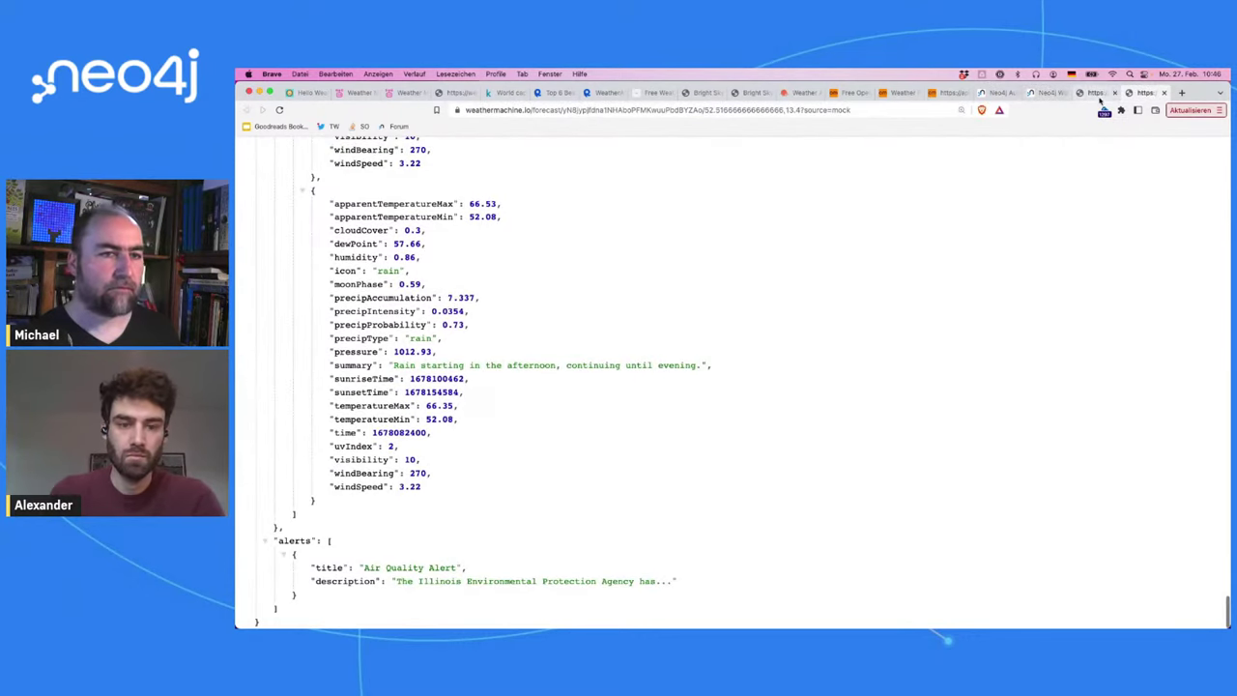
left_click(1095, 93)
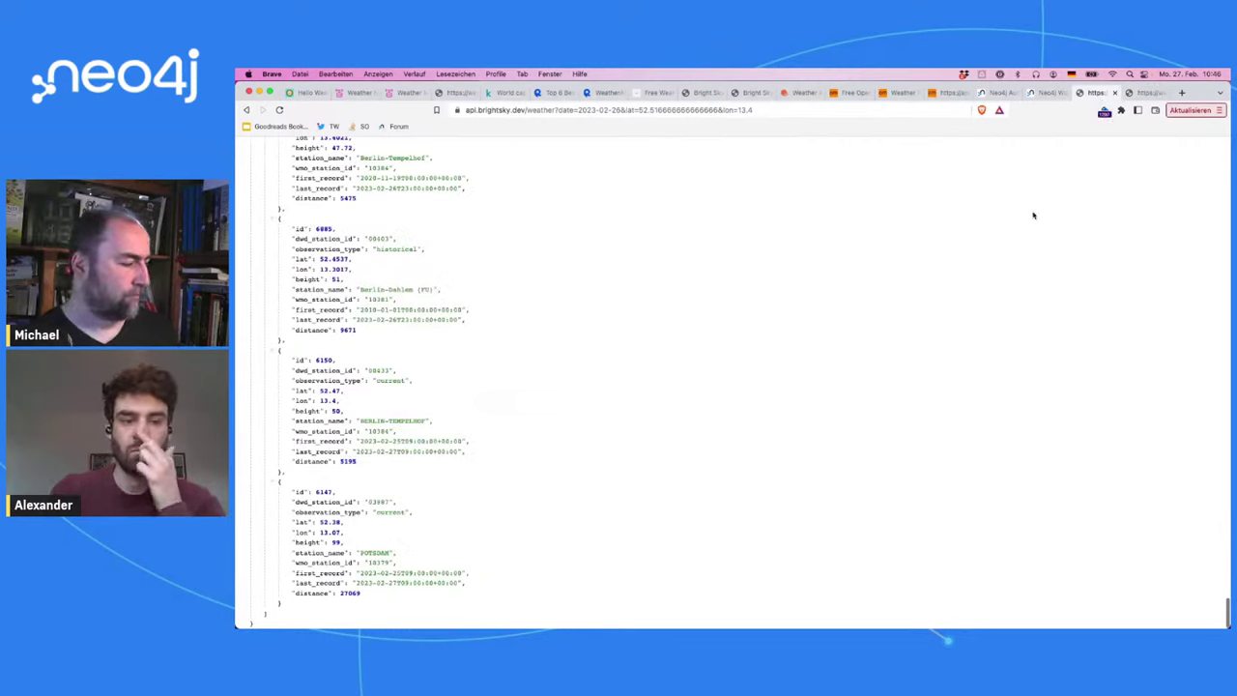
scroll(1033, 214, "up", 3)
scroll(1034, 215, "up", 1)
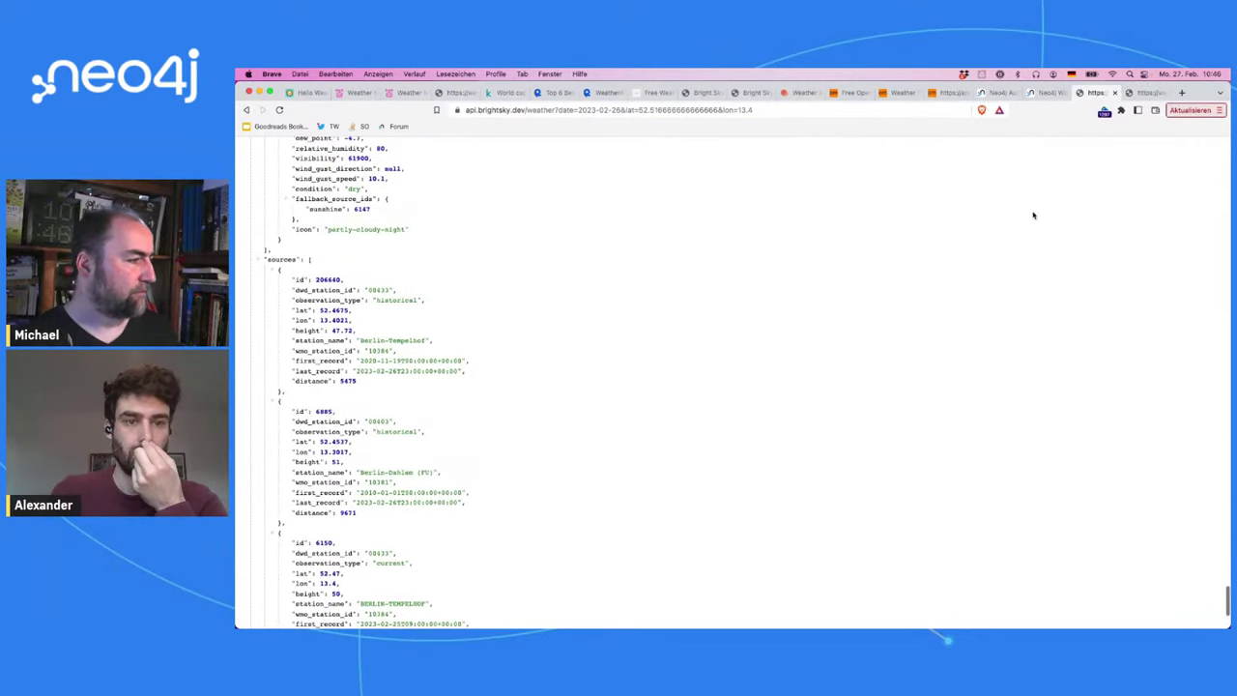
Step: Change line 3 to 'value.sources as stations' and delete the old return line
left_click(1037, 94)
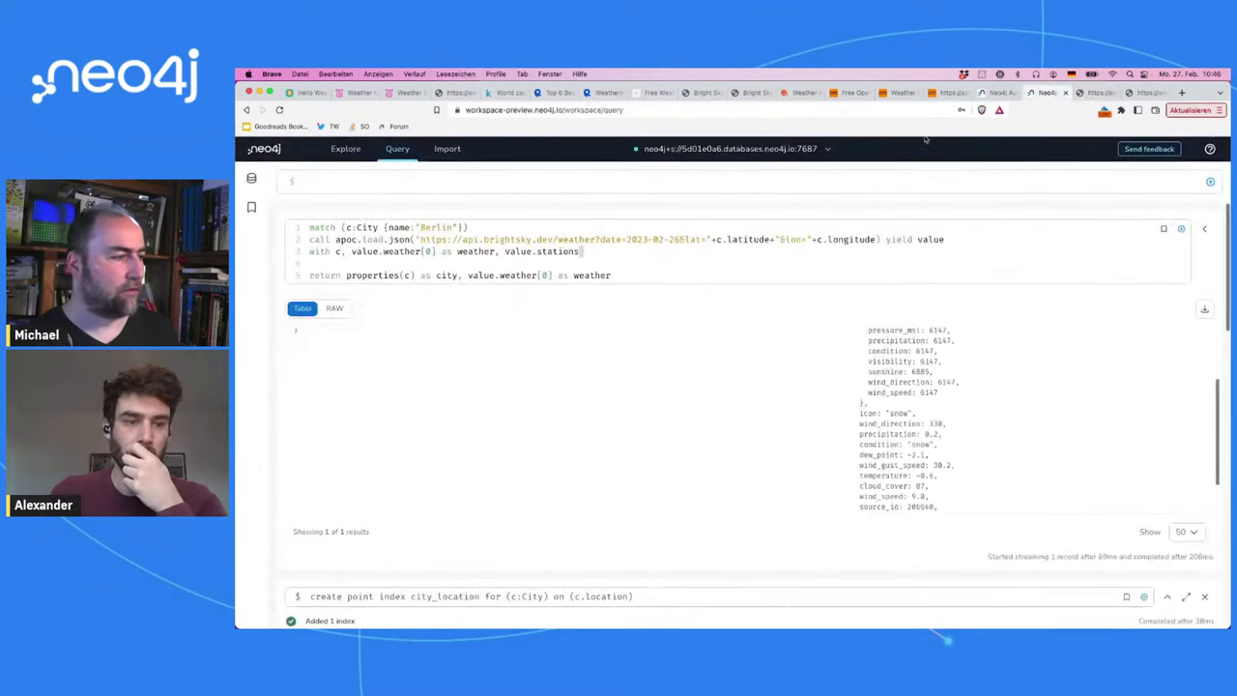
double_click(559, 251)
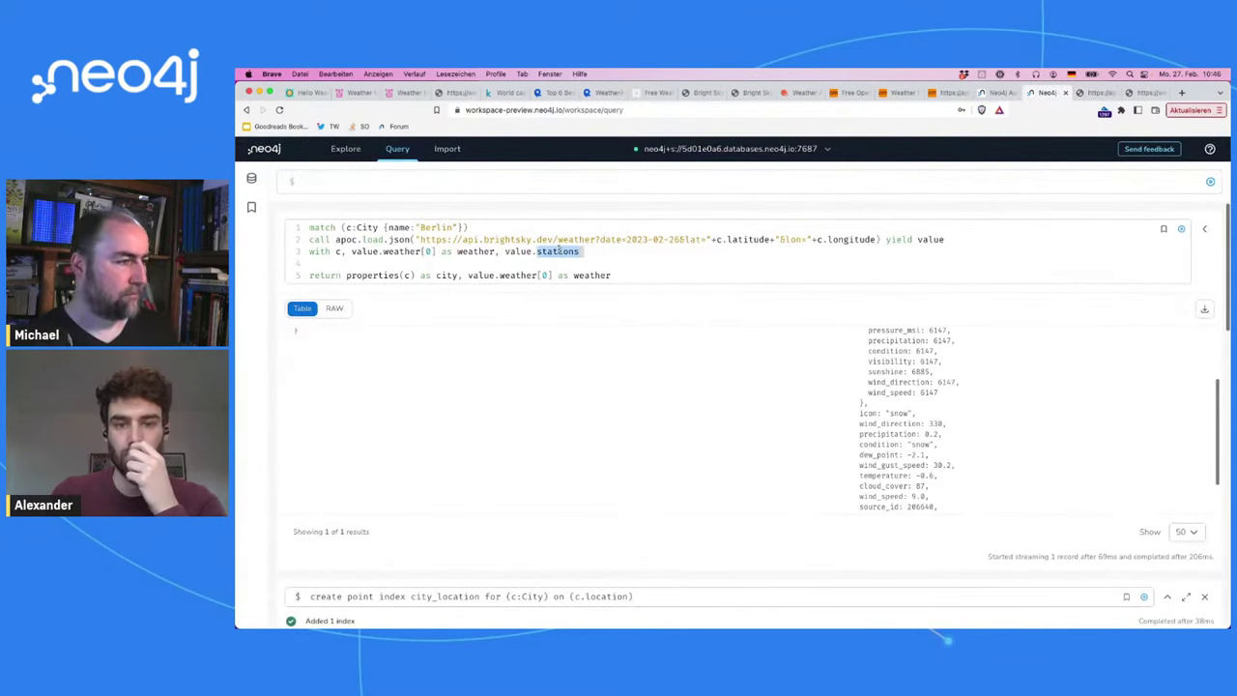
type("sources as")
type("tions")
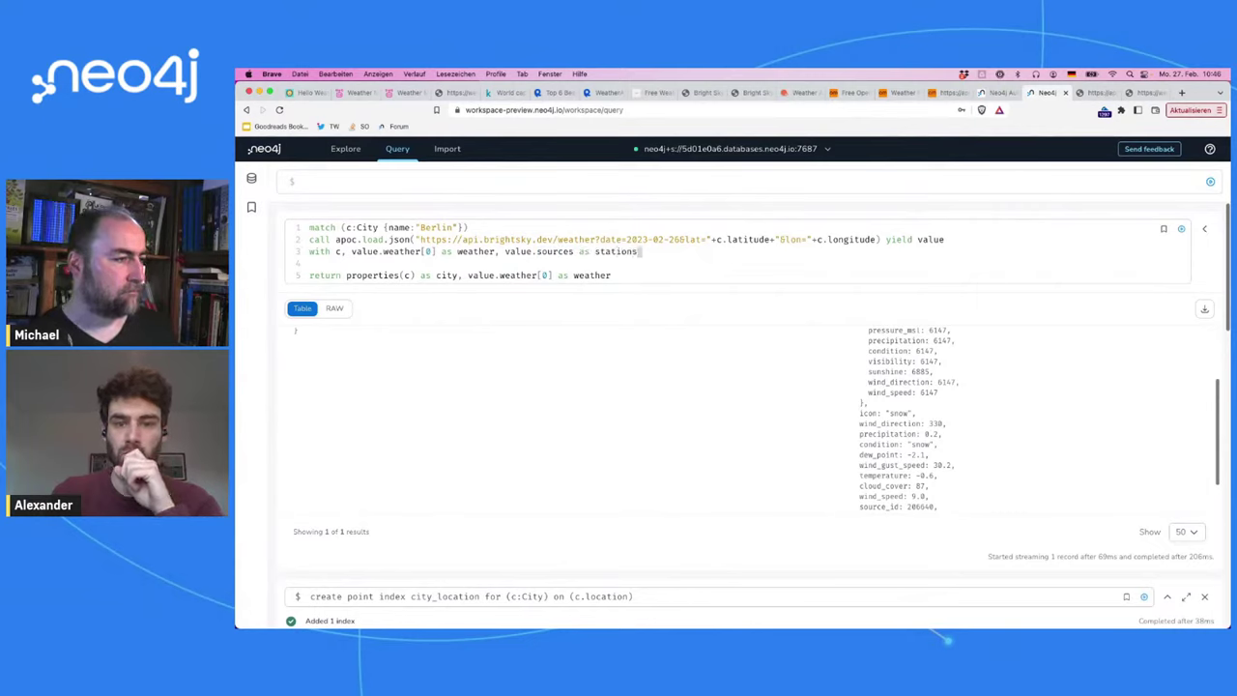
left_click(523, 252)
key("Down")
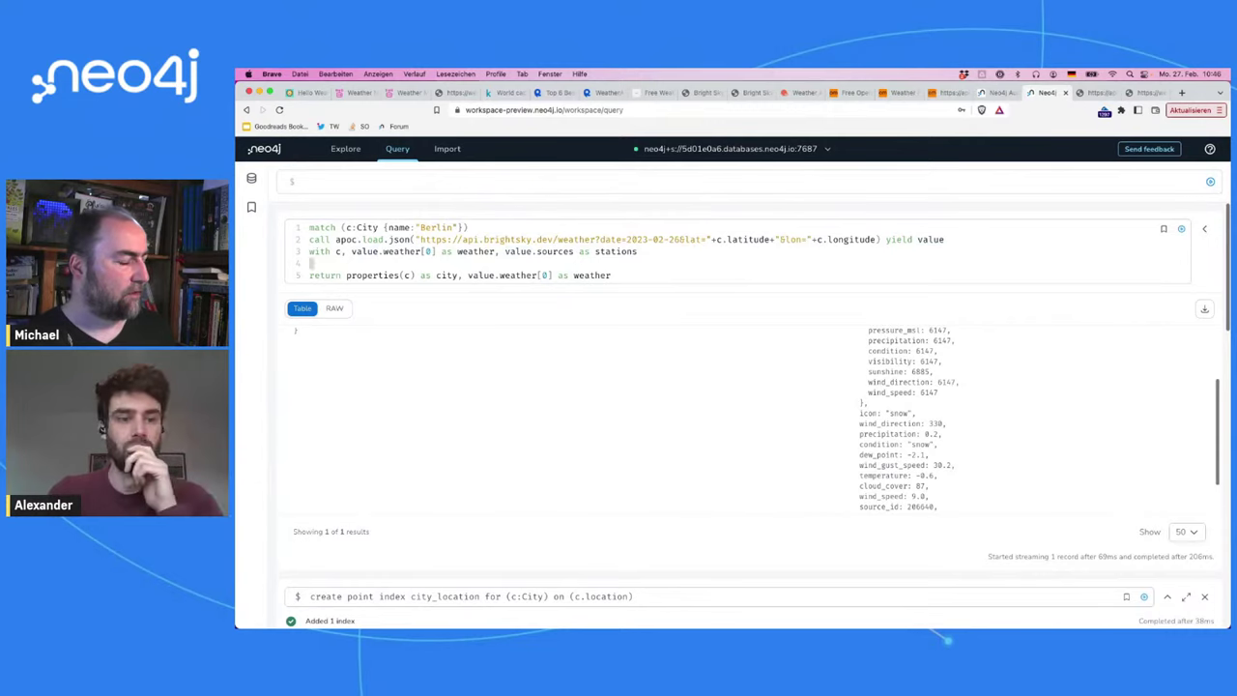
key("shift+Down")
key("shift+End")
key("BackSpace")
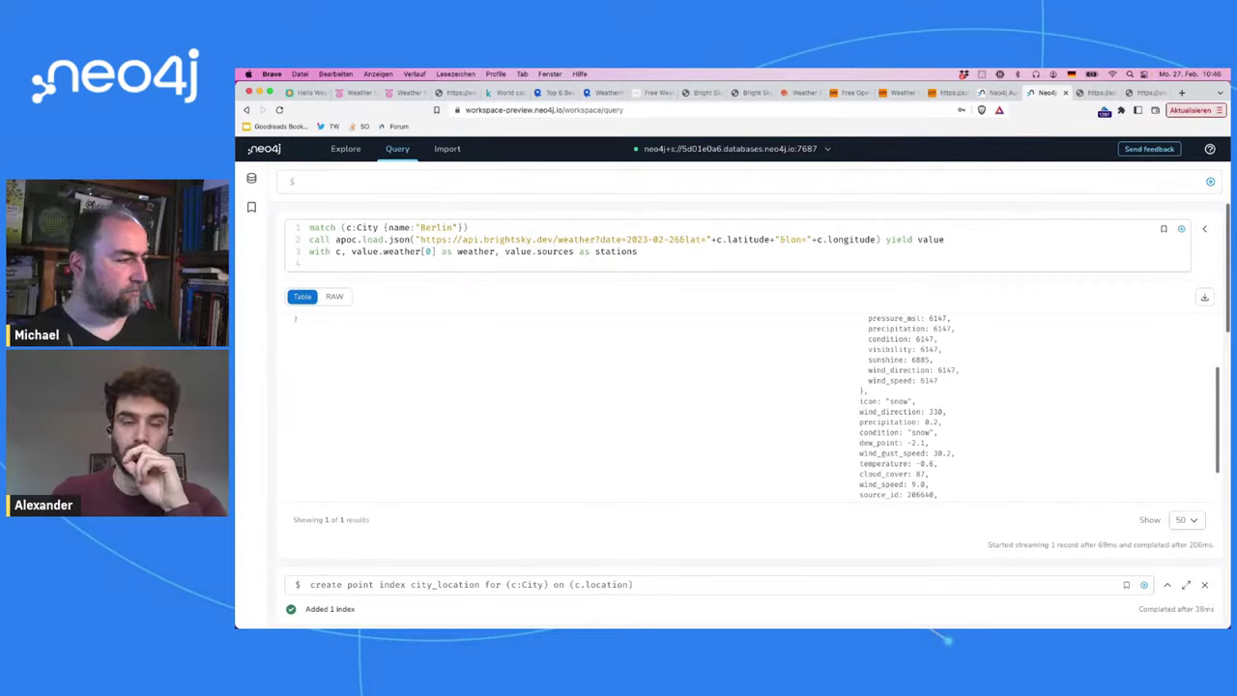
Step: Write 'foreach (s in stations | MERGE (stat:Station {id:s.id}) ON CREATE SET stat.name ='
type("f")
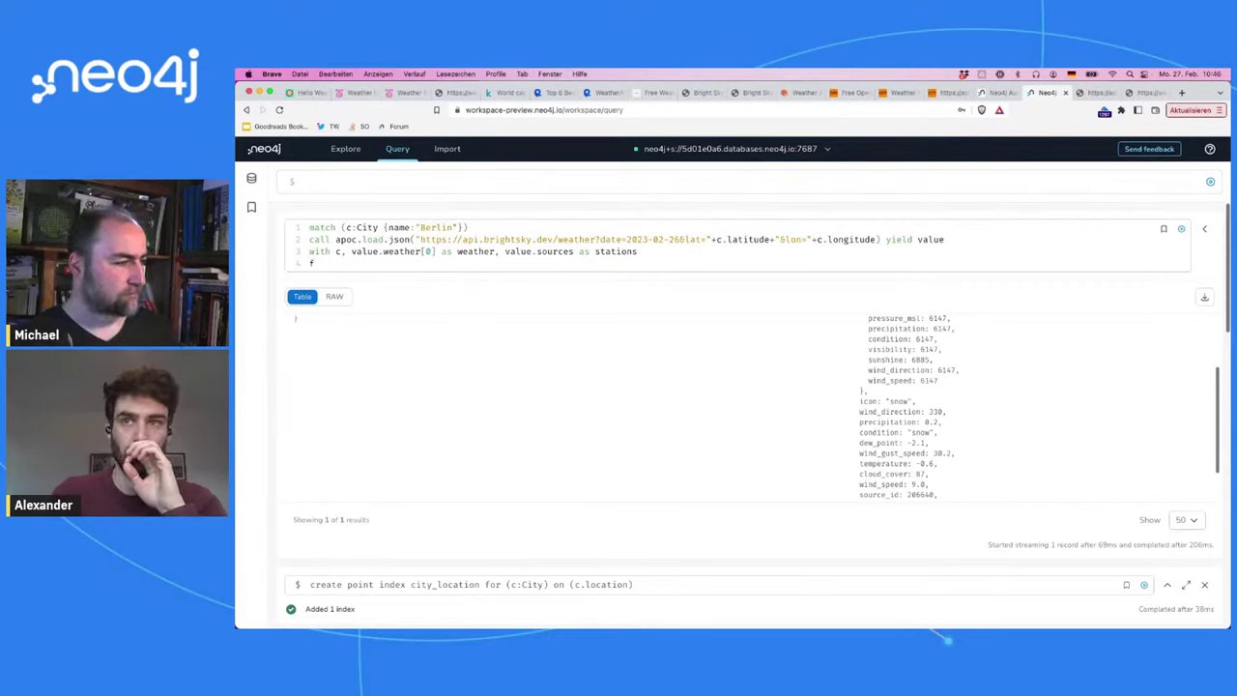
type("oreach (")
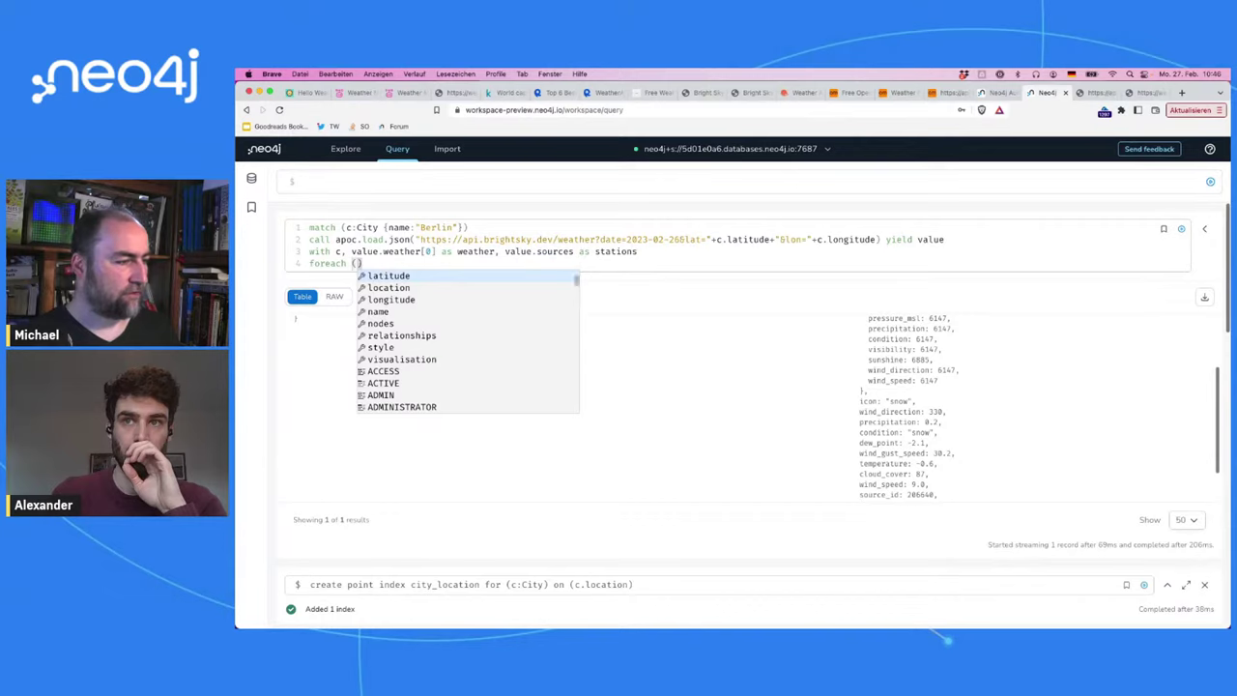
type("s in ")
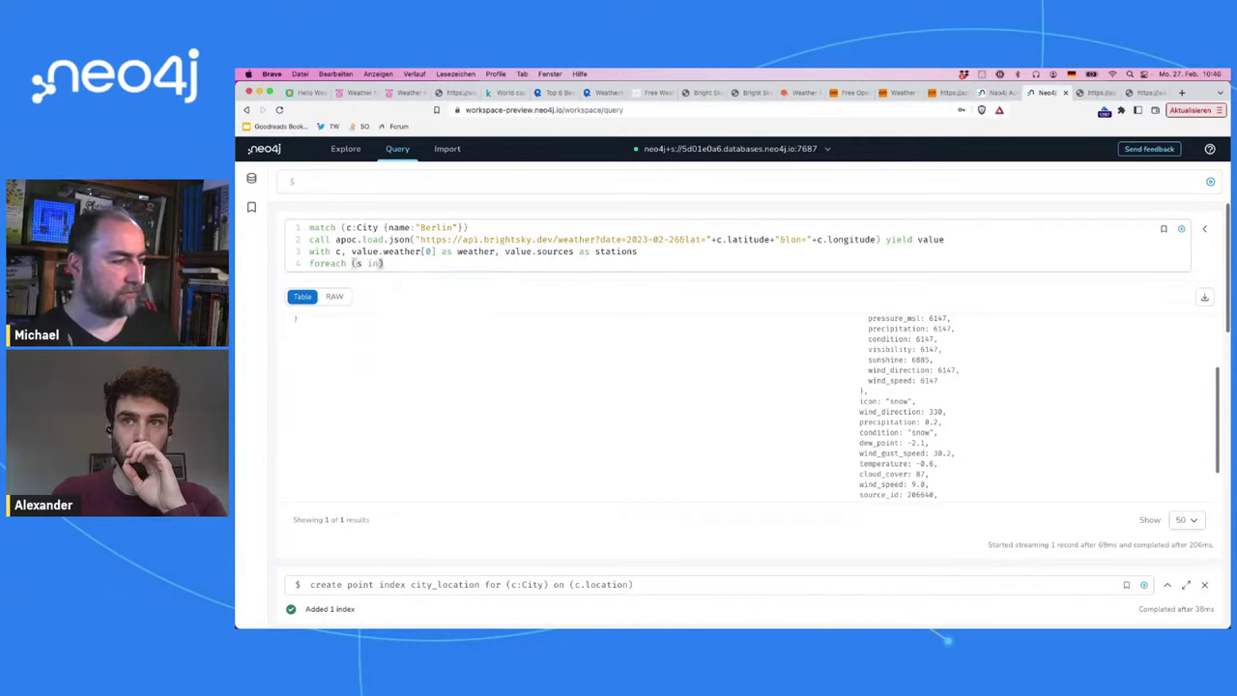
type("stations | M")
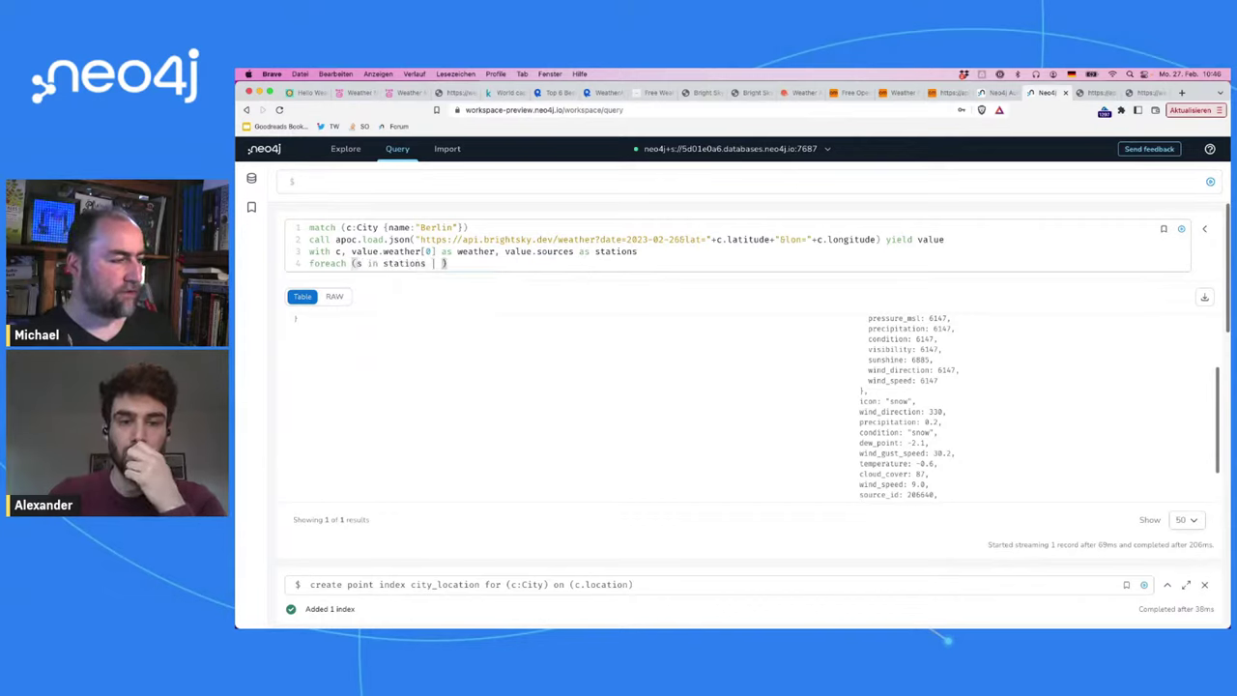
type("ERGE (i")
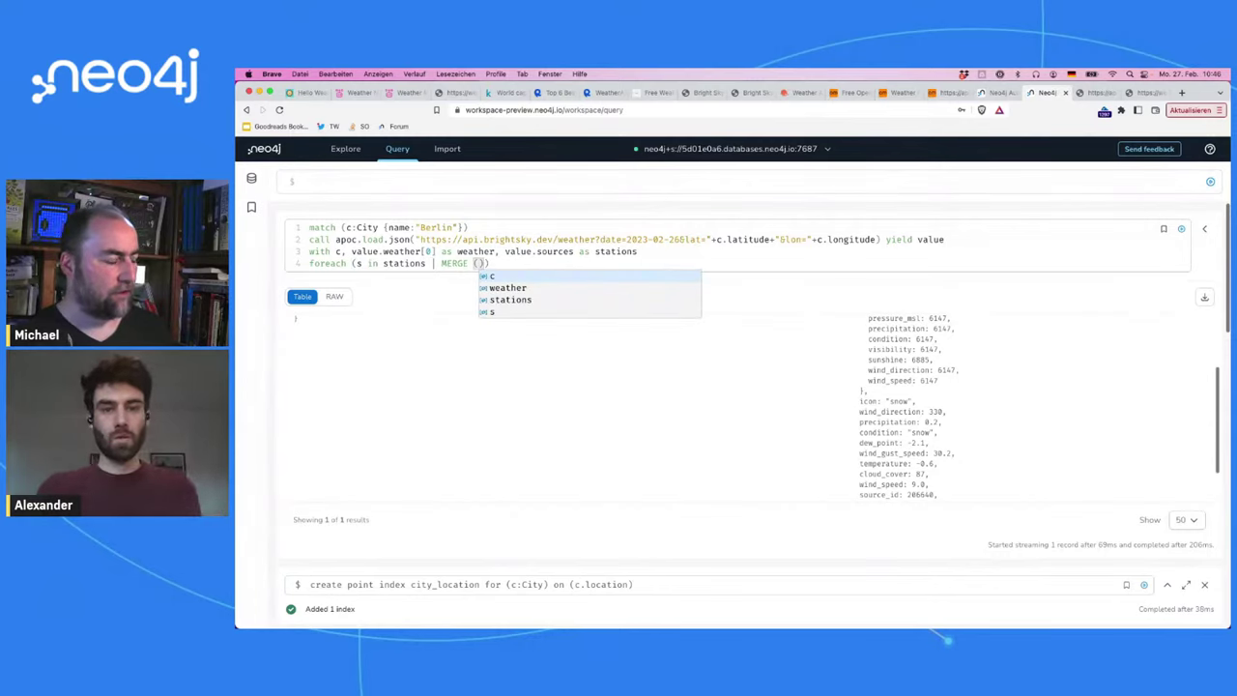
key("BackSpace")
type("s:Station {id")
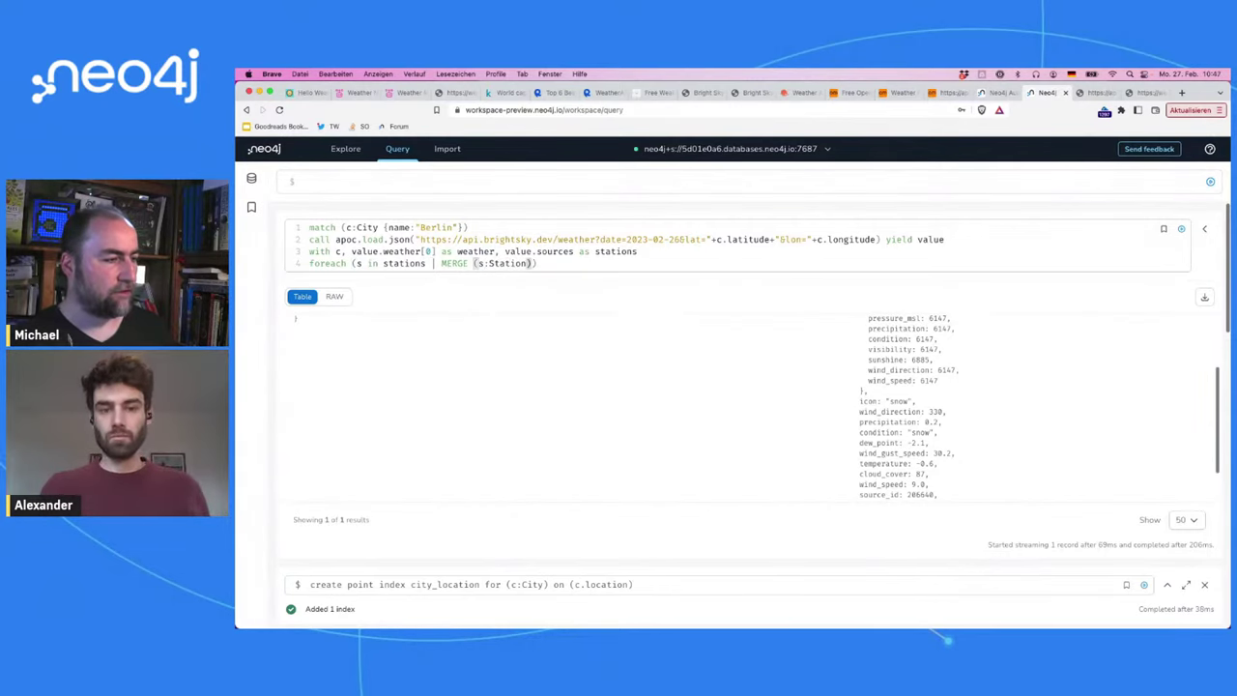
type(":s.id})")
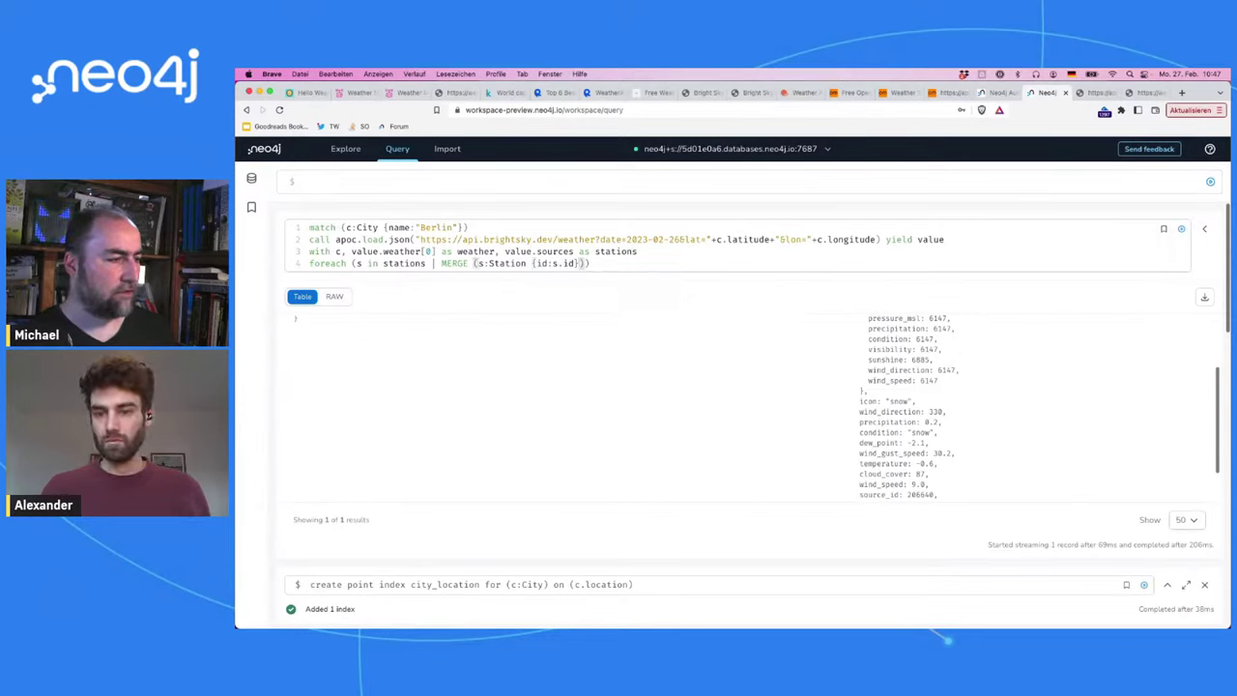
type(" ON CRWAR)")
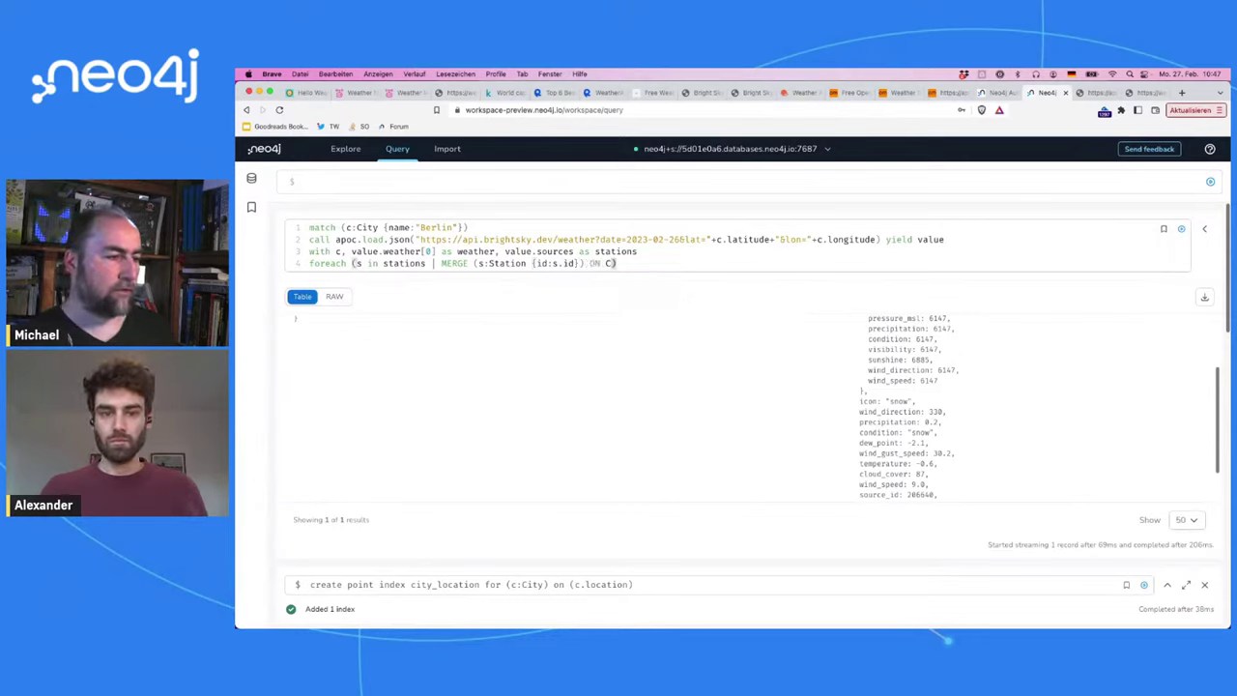
key("BackSpace")
key("BackSpace")
key("BackSpace")
type("EATE SET ")
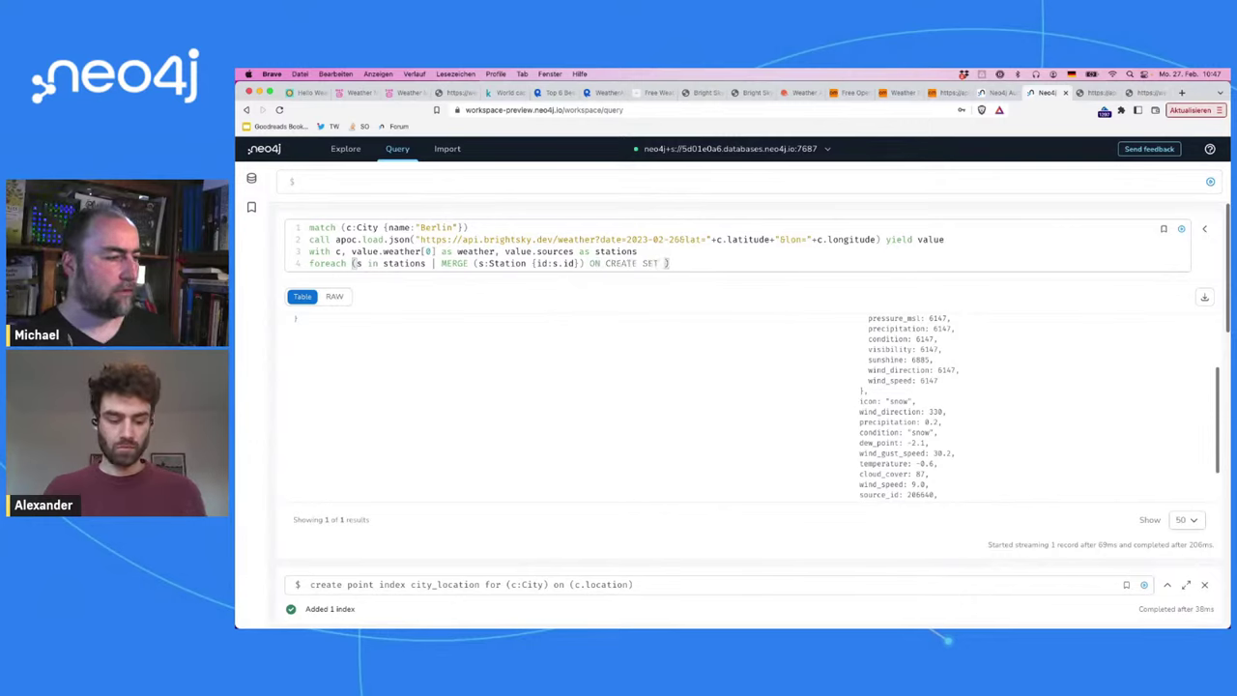
type("s")
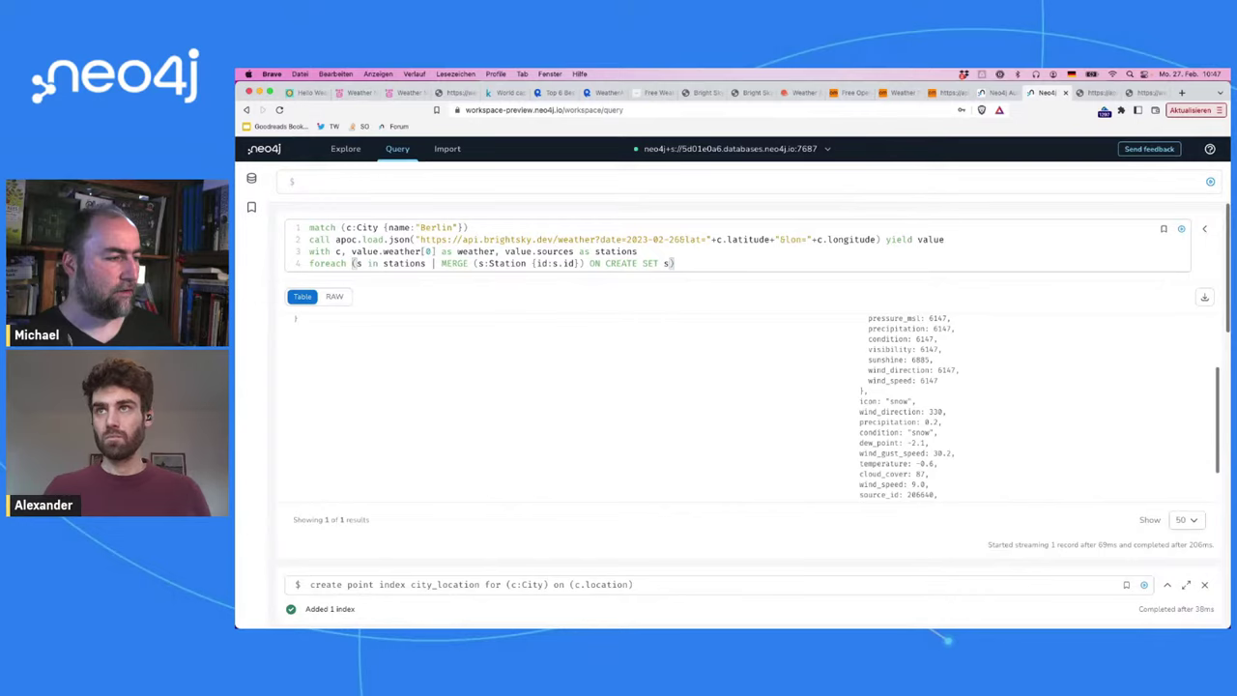
left_click(482, 263)
type("tat")
left_click(692, 263)
type("tat")
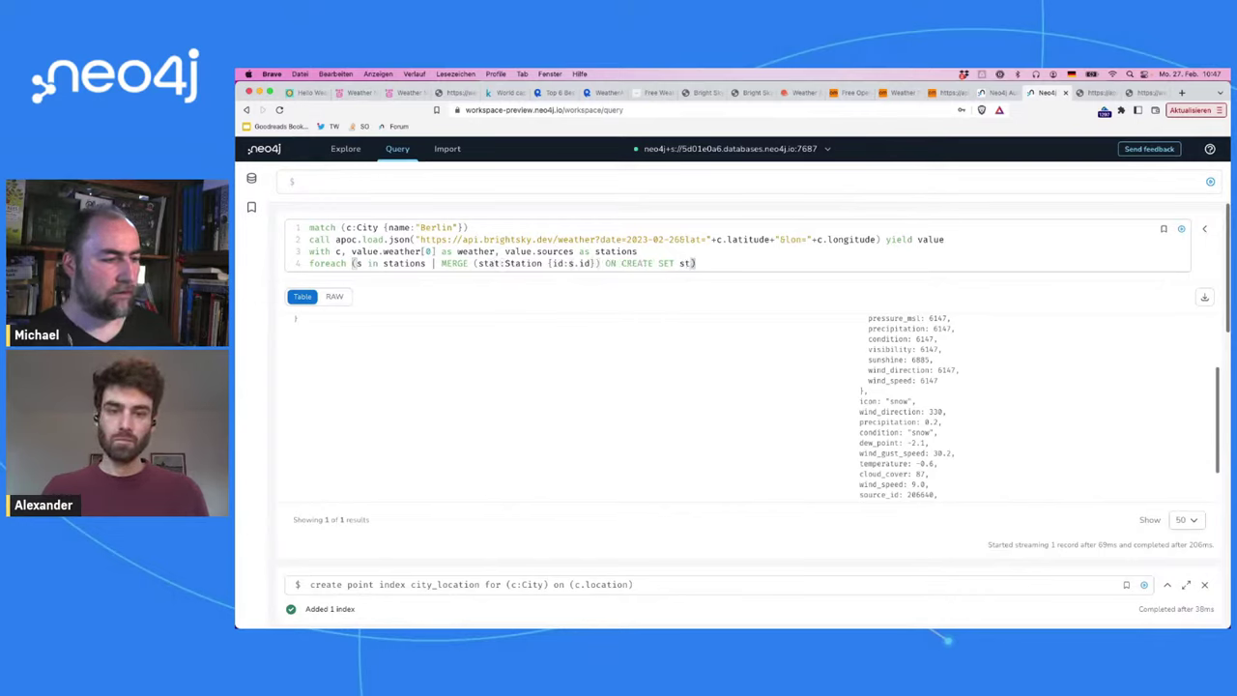
type(".name =")
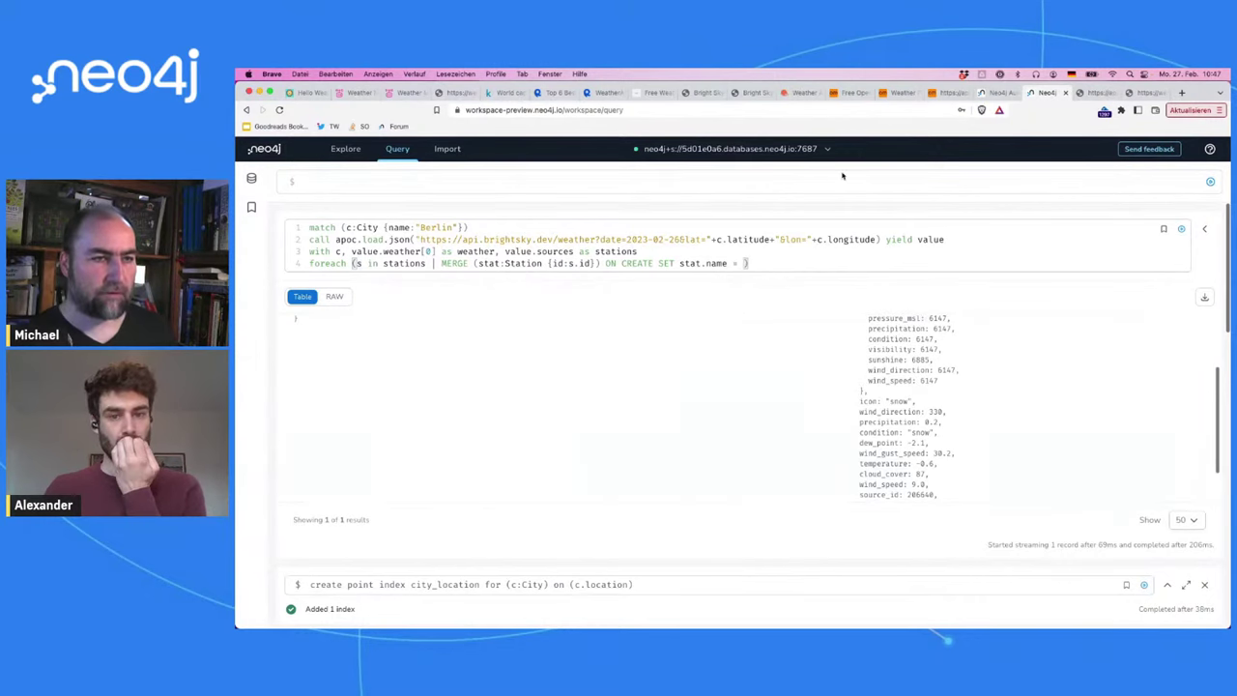
left_click(1141, 92)
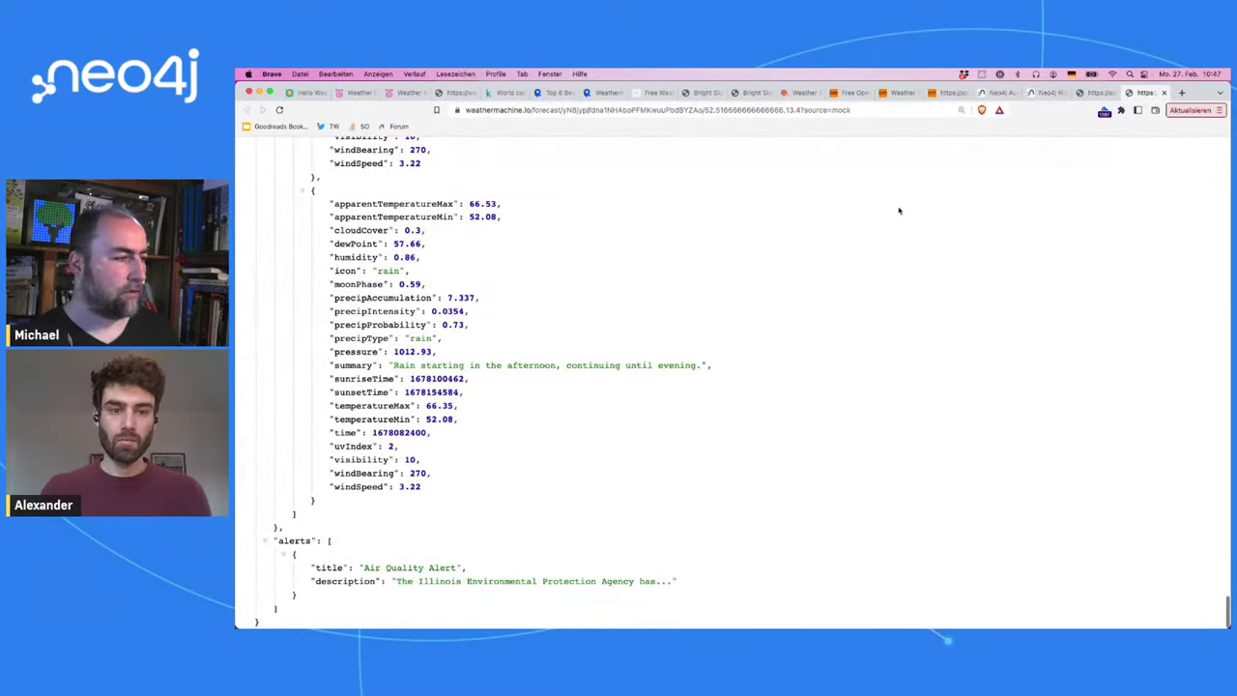
Step: Set stat.name to station_name from the Bright Sky sources data and close the foreach
key("super+w")
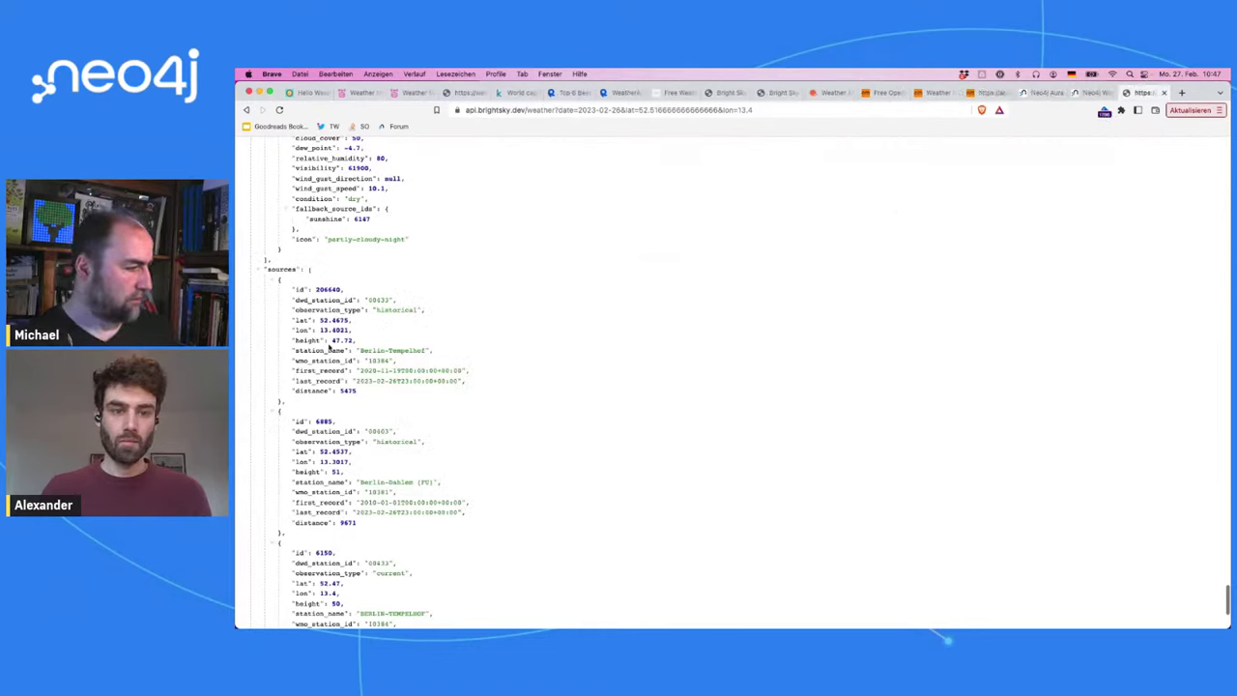
double_click(315, 351)
key("ctrl+c")
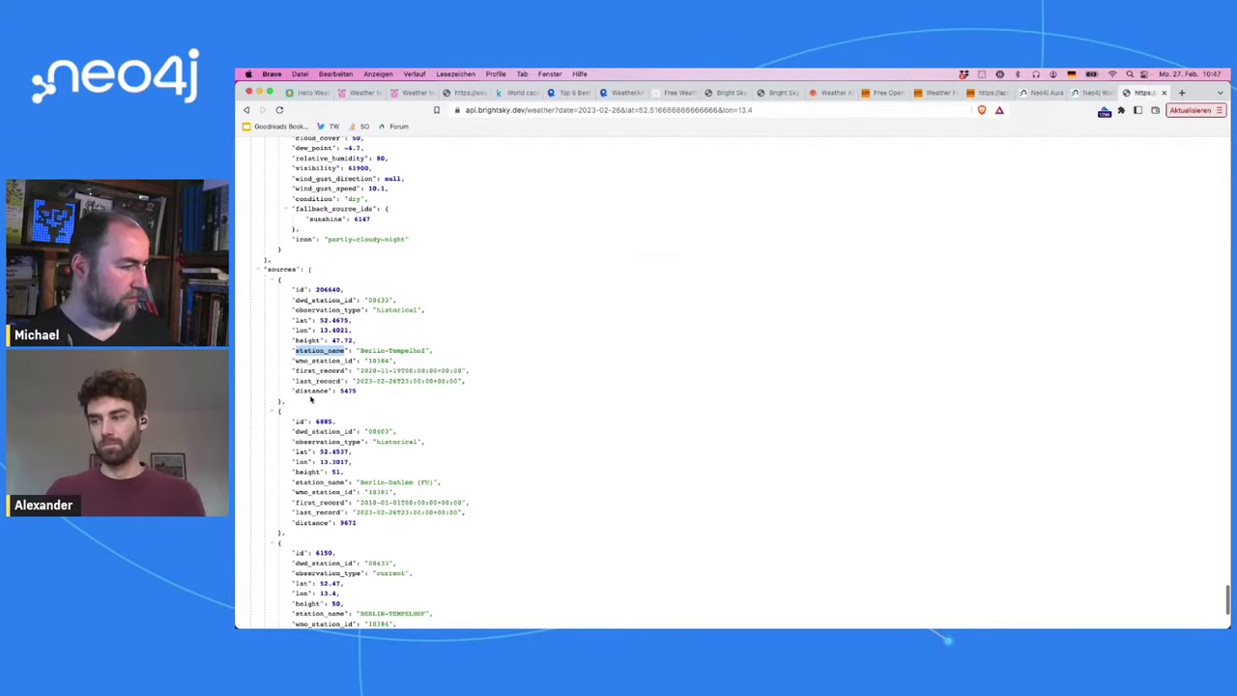
left_click(1091, 92)
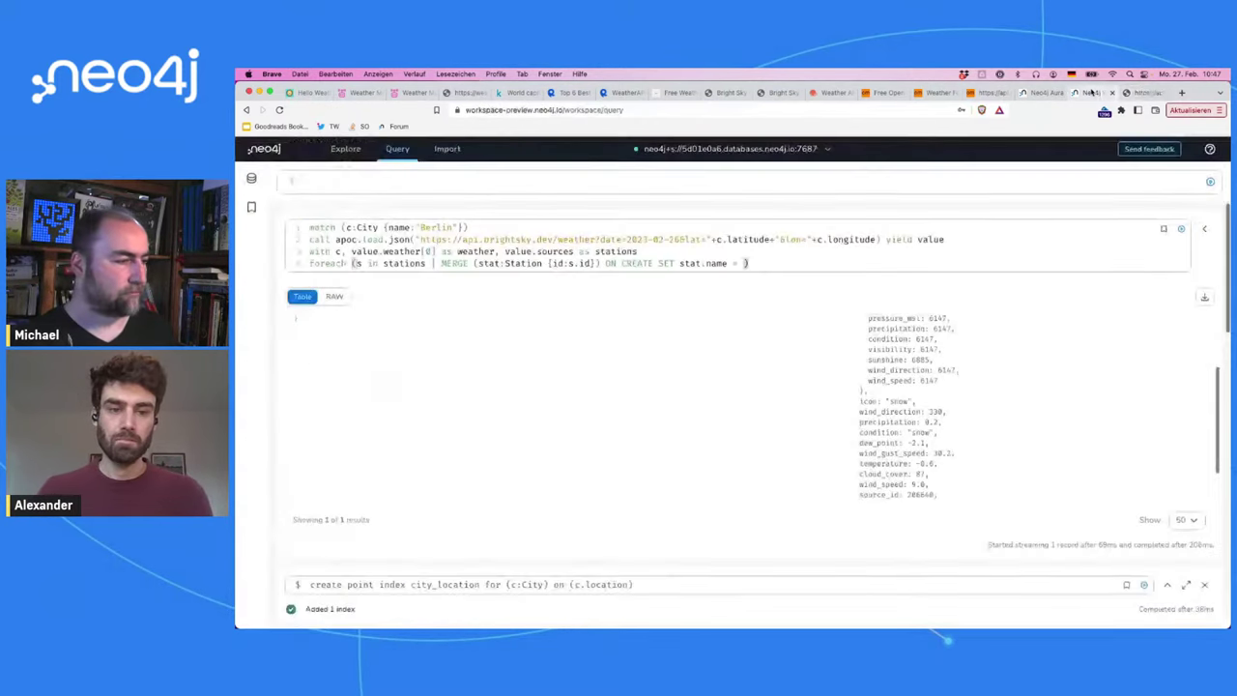
key("ctrl+v")
type(")")
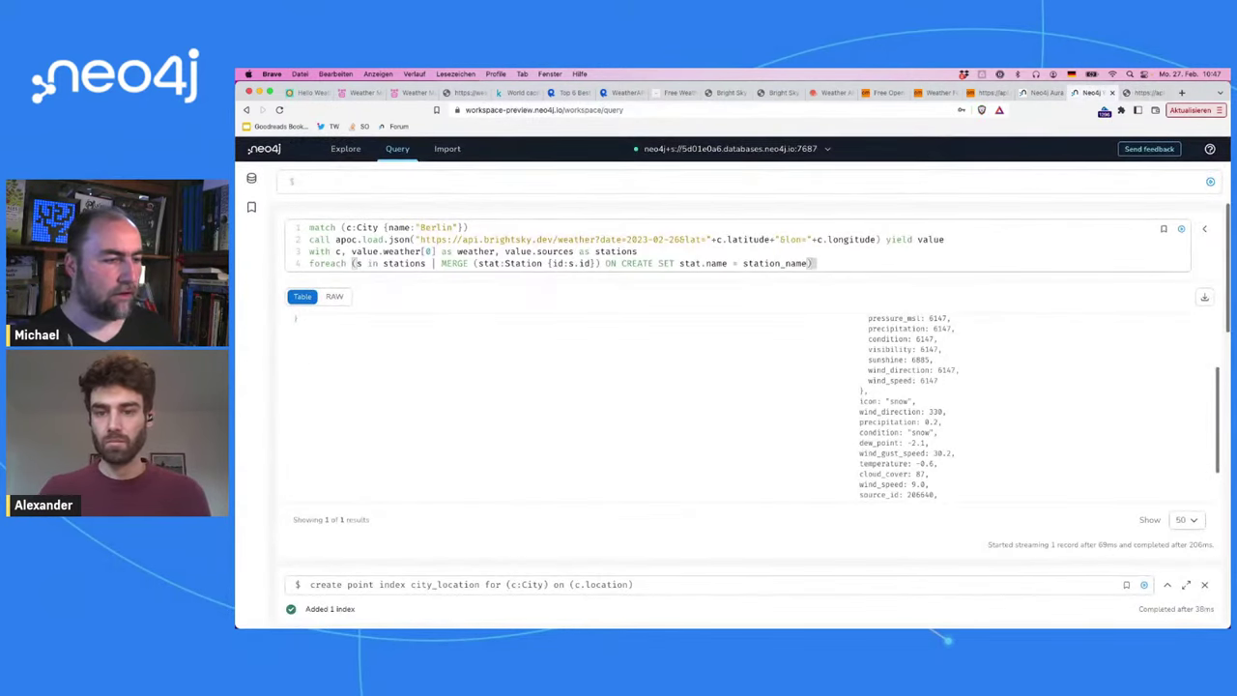
type(")")
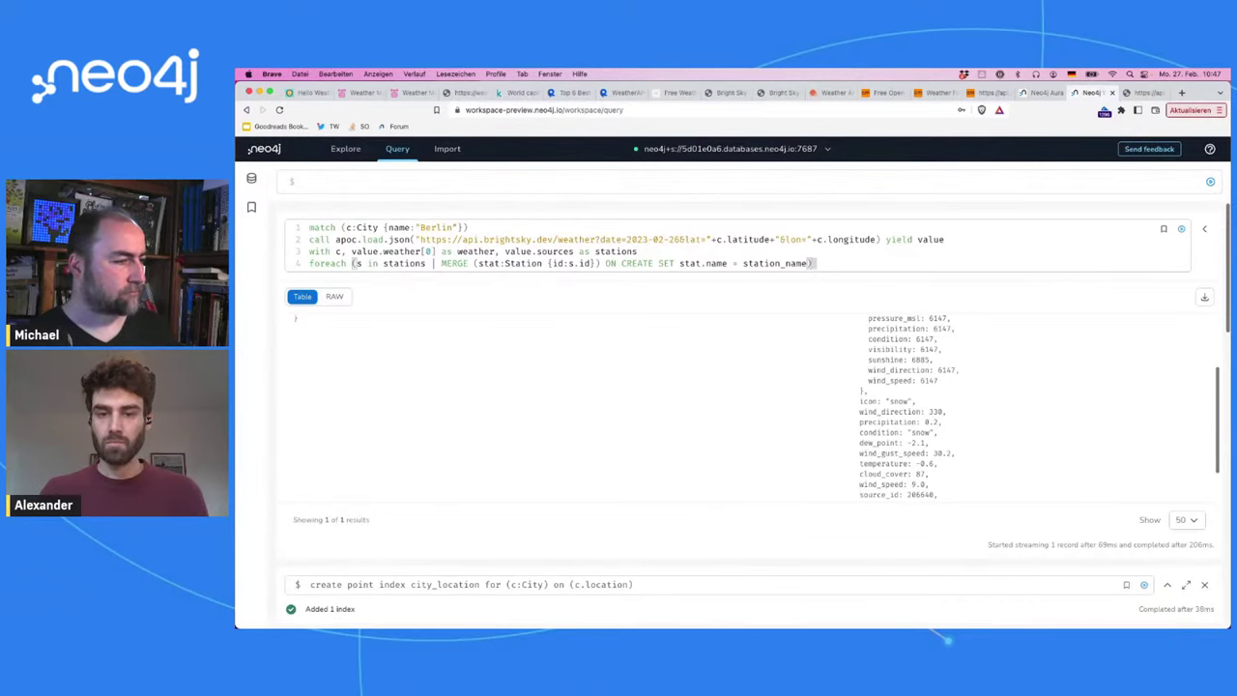
key("Return")
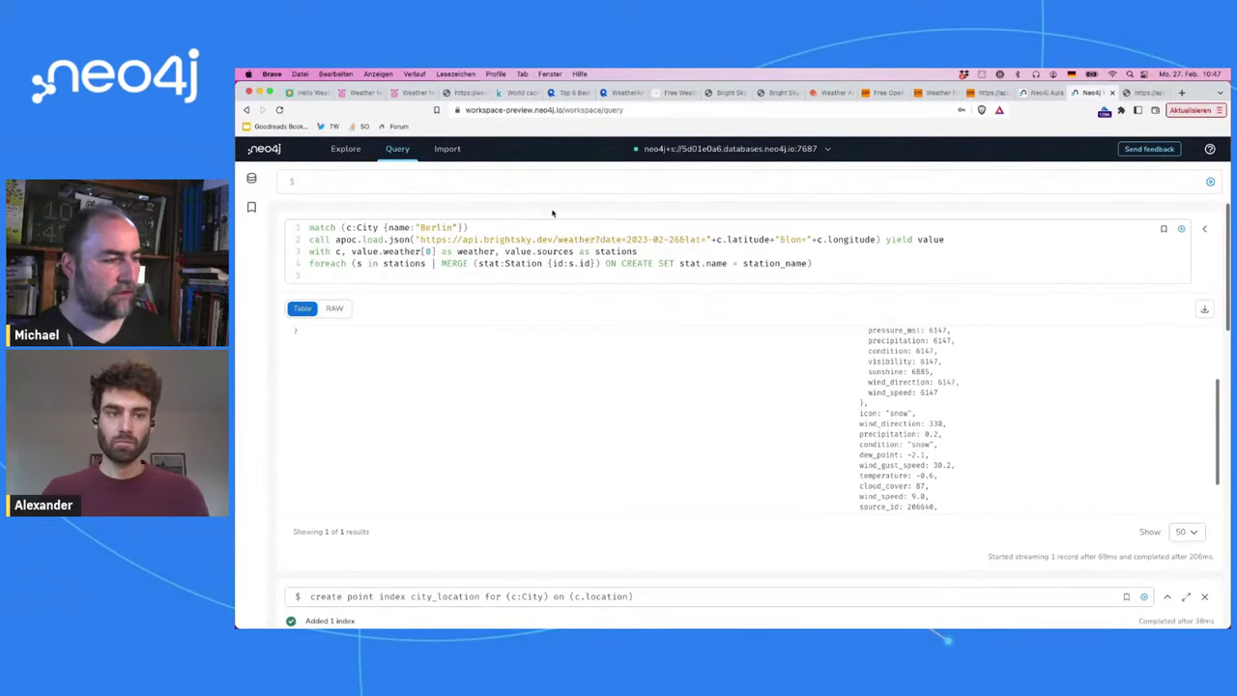
Step: Add a fifth line starting 'create (d:Day {date:date()'
double_click(622, 251)
left_click(524, 279)
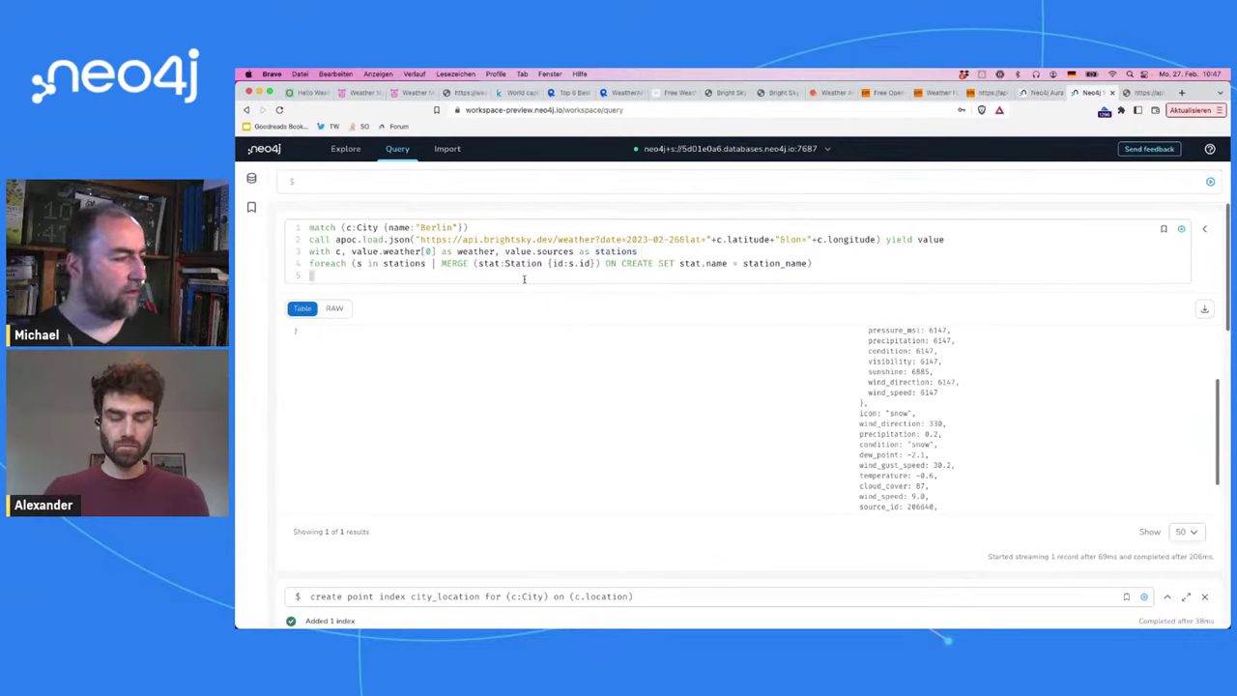
type("c")
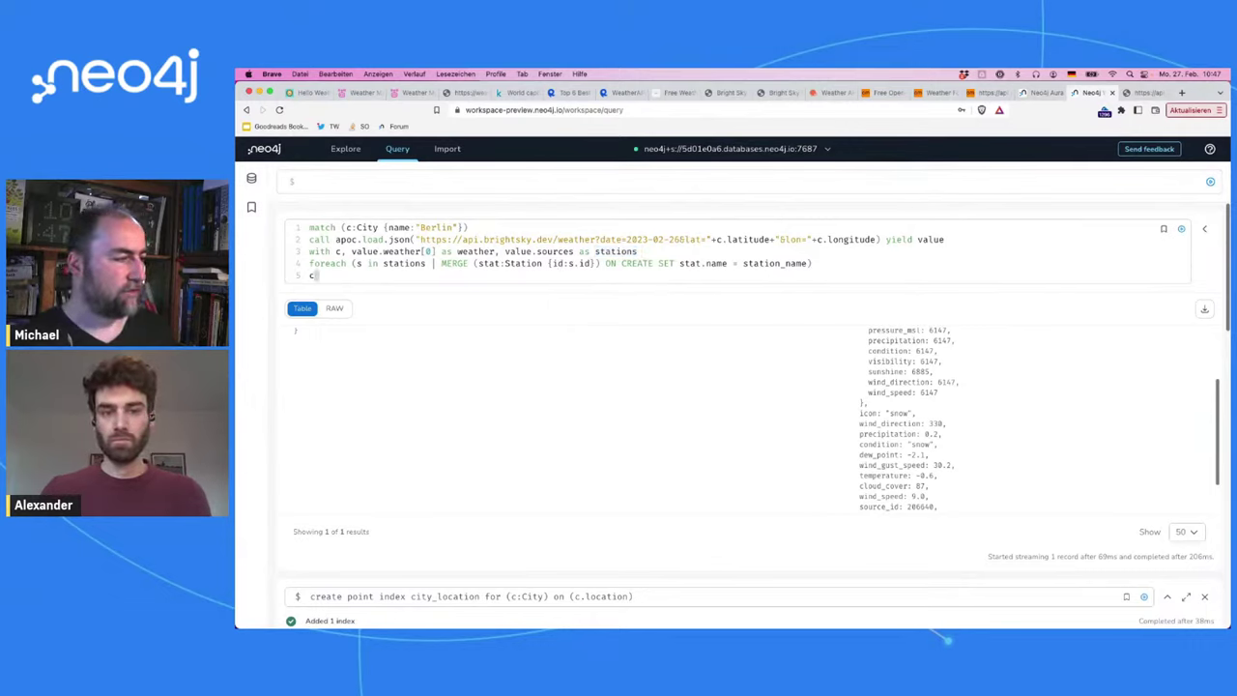
type("reate (d:Dda")
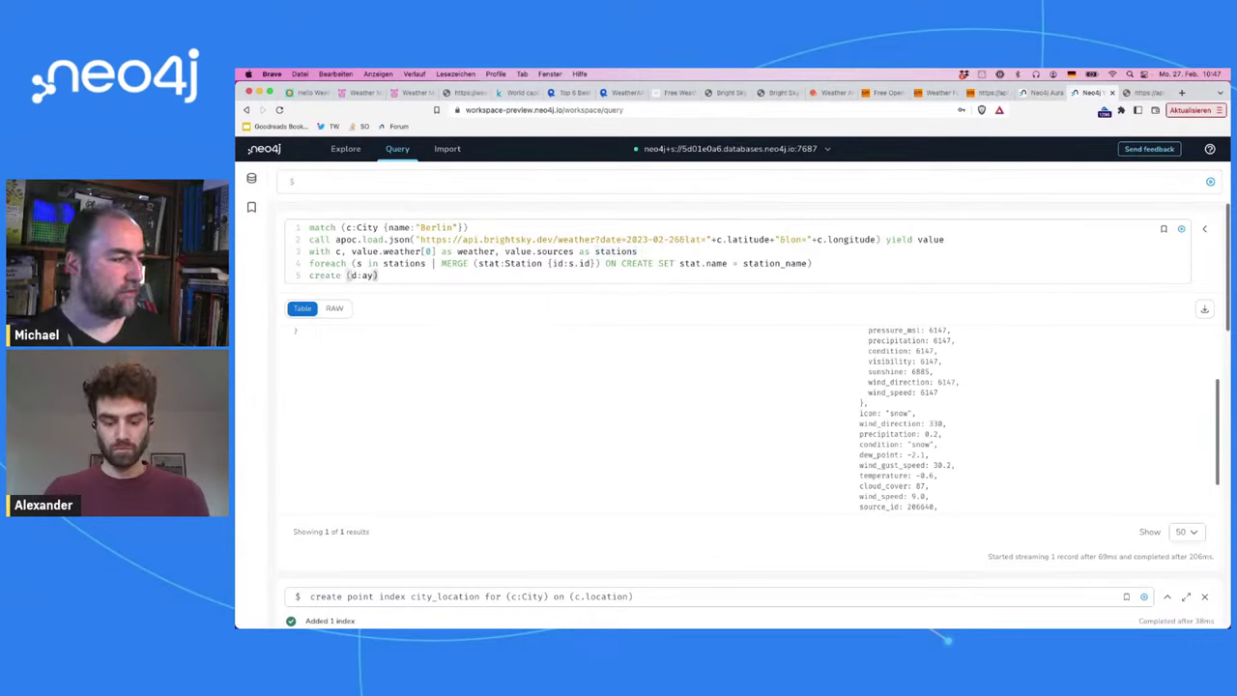
key("BackSpace")
key("BackSpace")
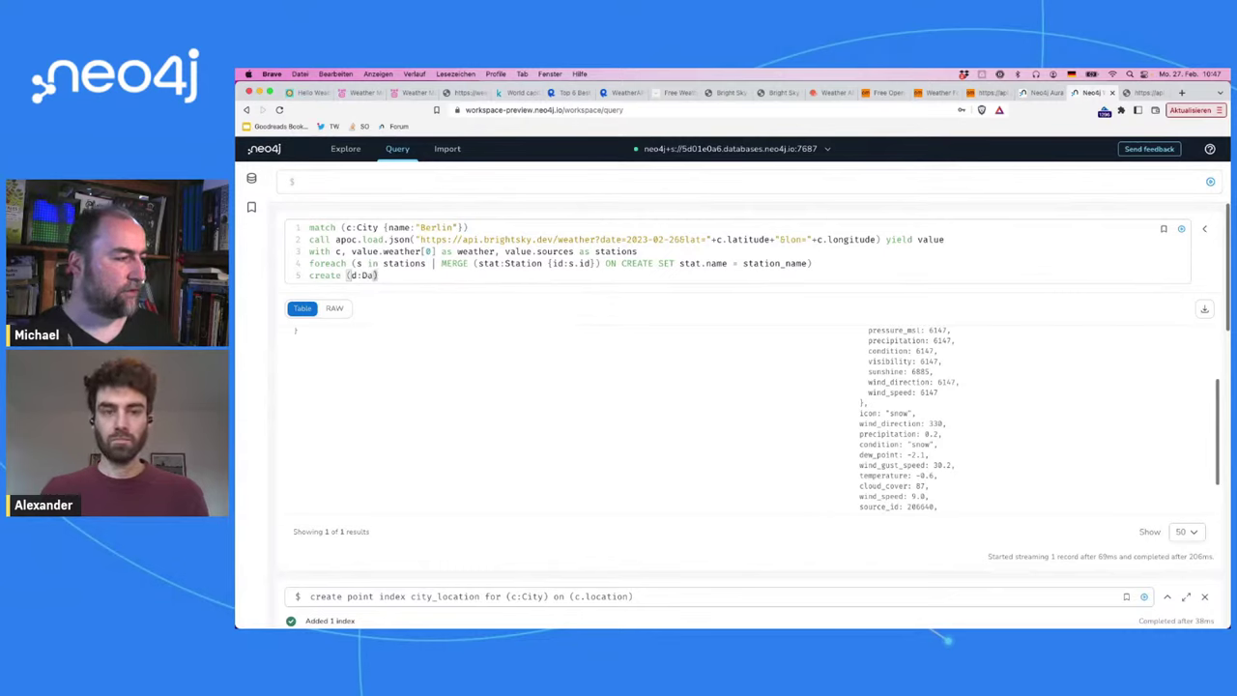
type("ay {")
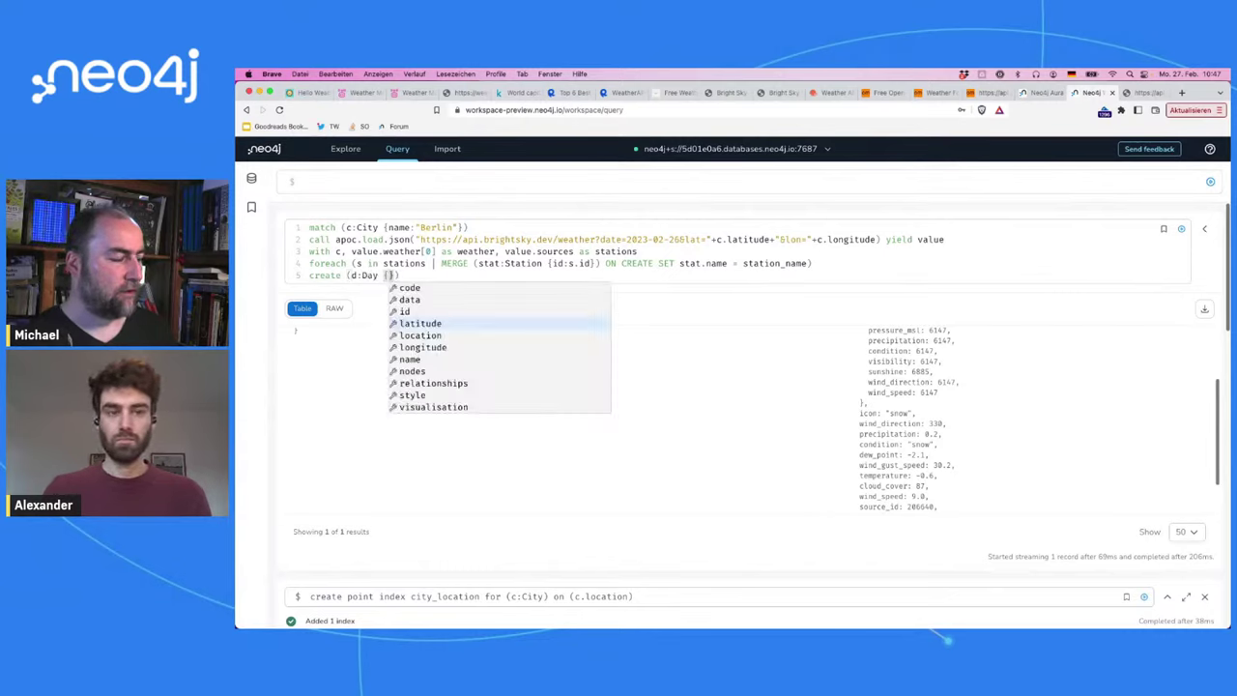
type("date:")
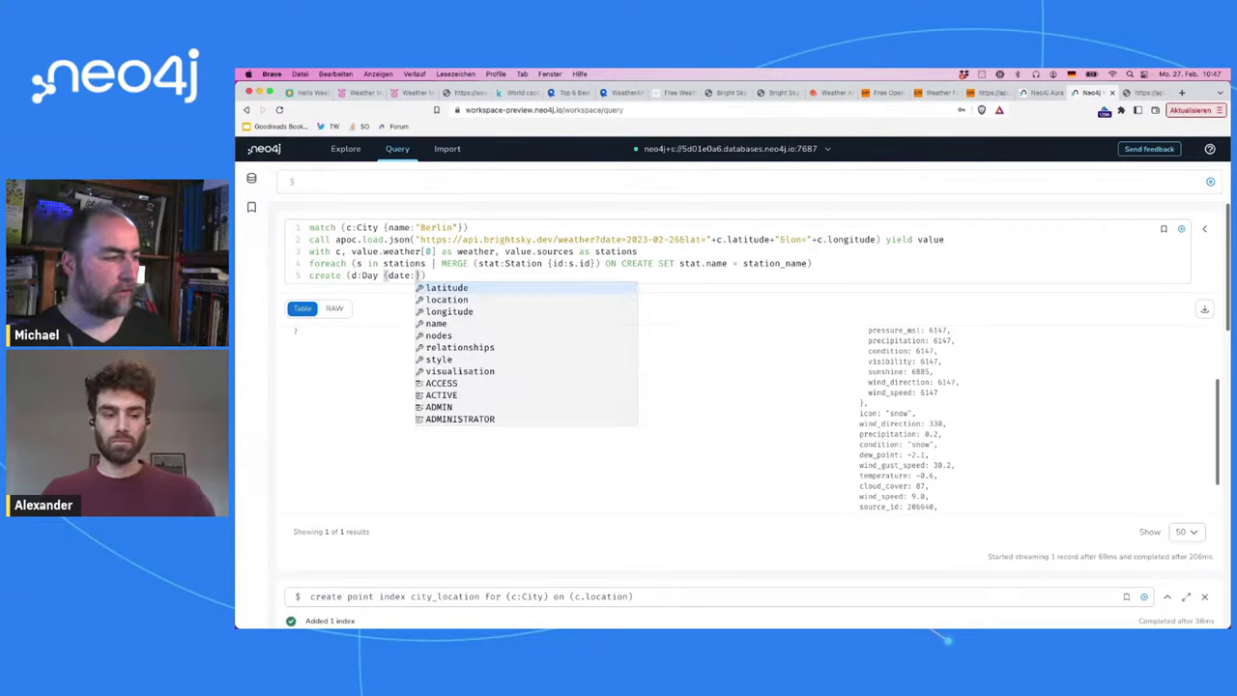
type("date(")
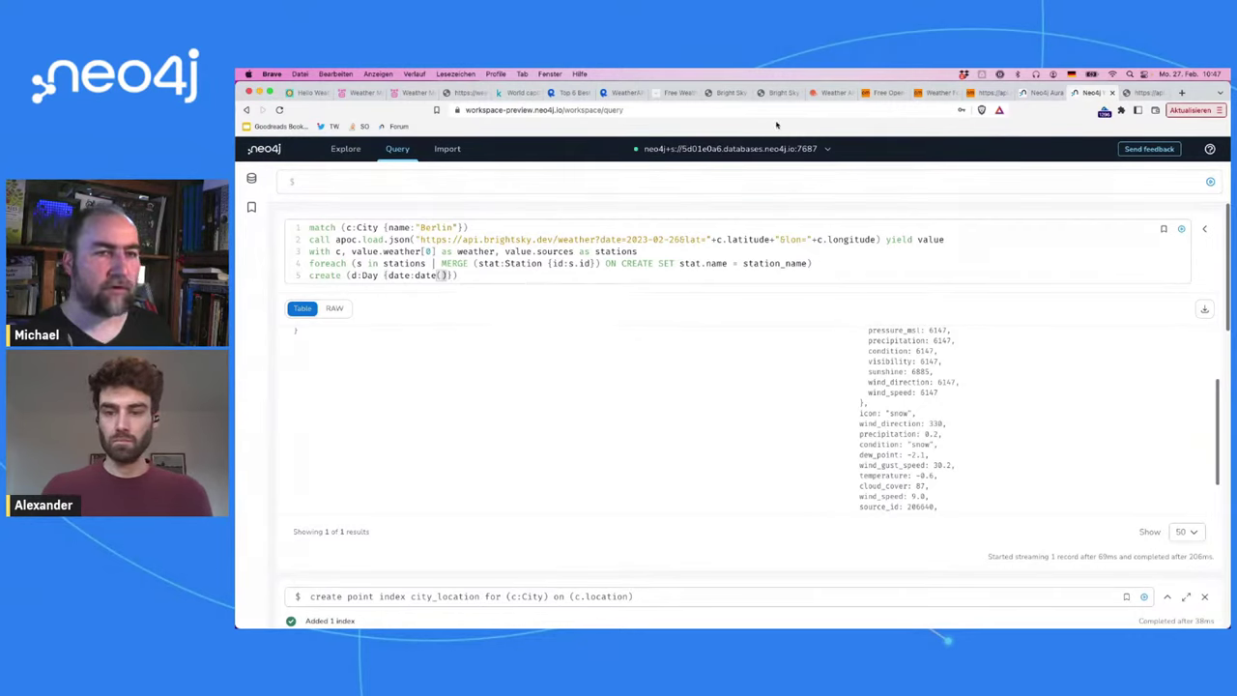
Step: Give the Day node date datetime(w.timestamp), renaming the weather alias to w
left_click(1148, 93)
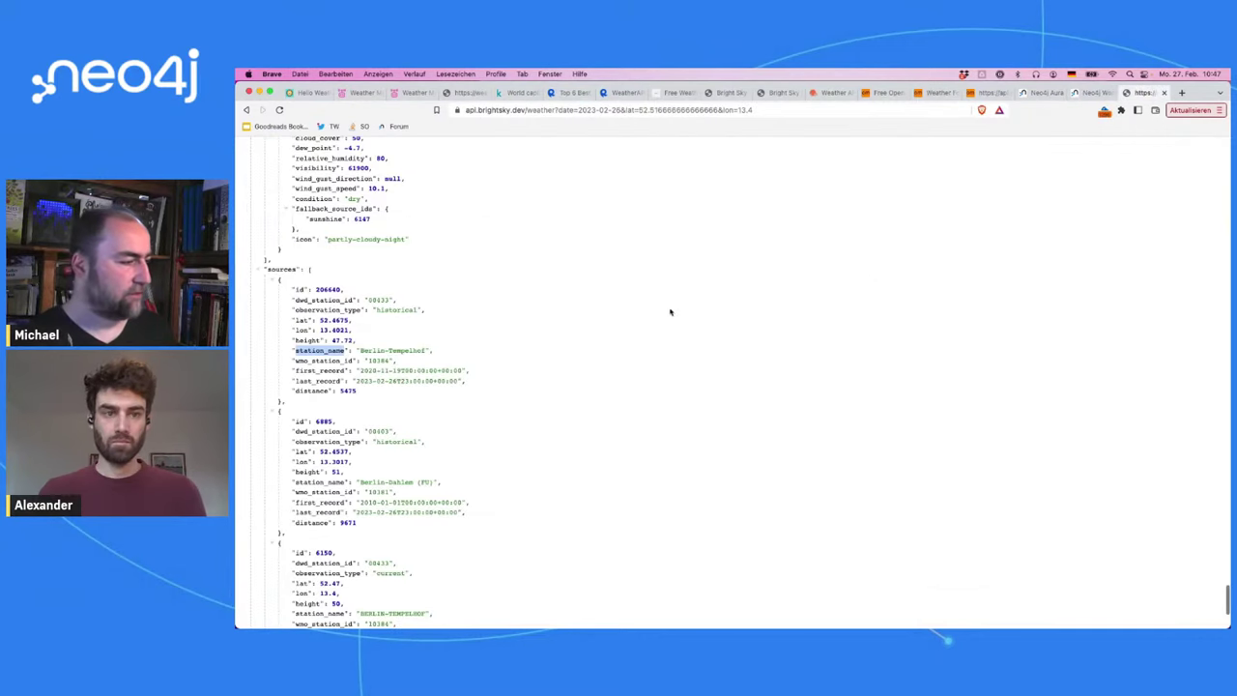
scroll(600, 325, "up", 1)
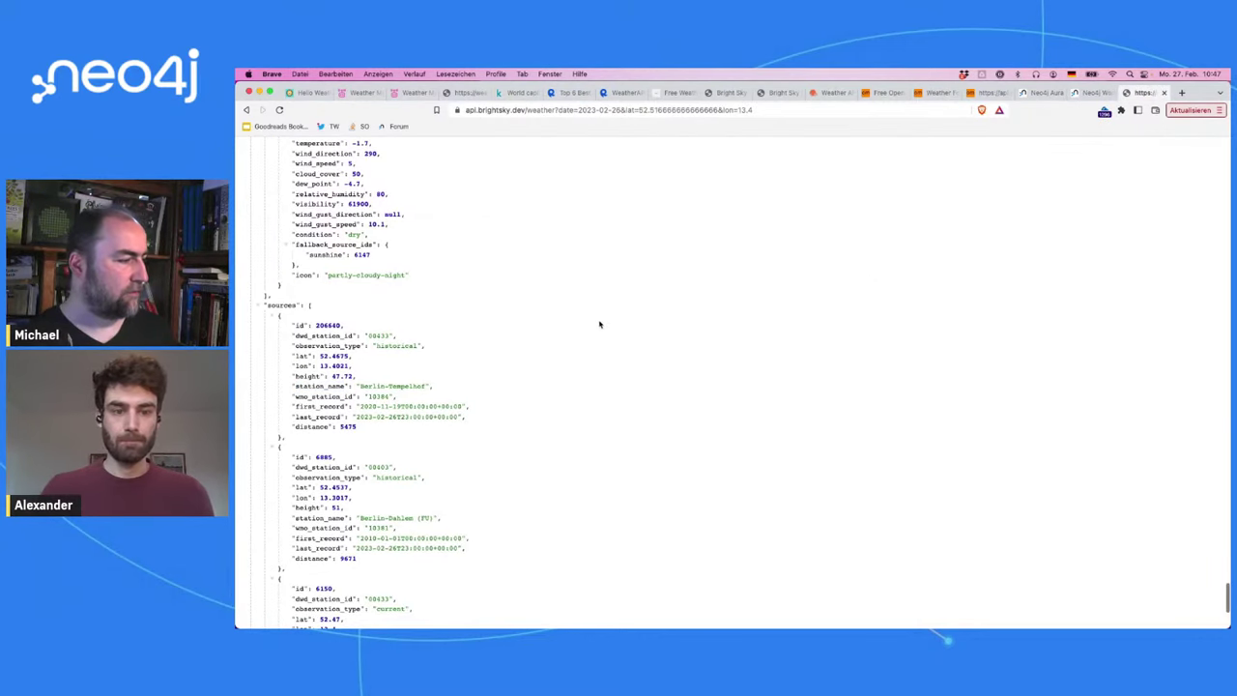
key("Home")
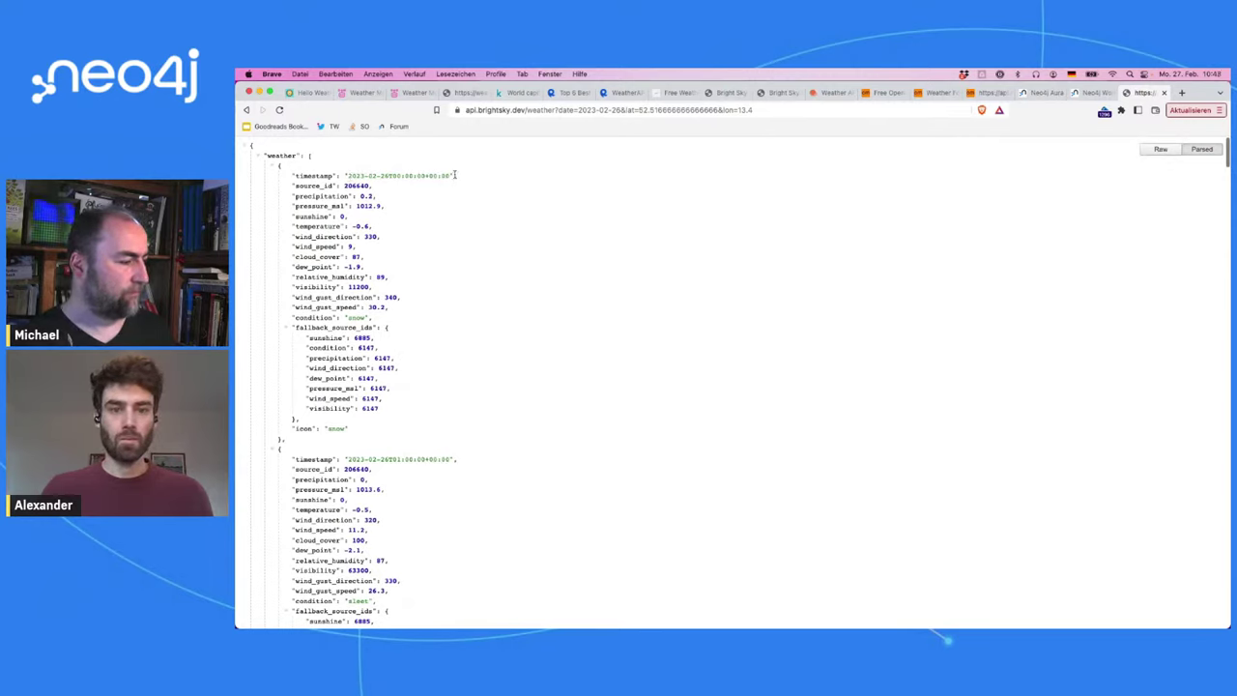
left_click_drag(450, 173, 343, 176)
key("super+c")
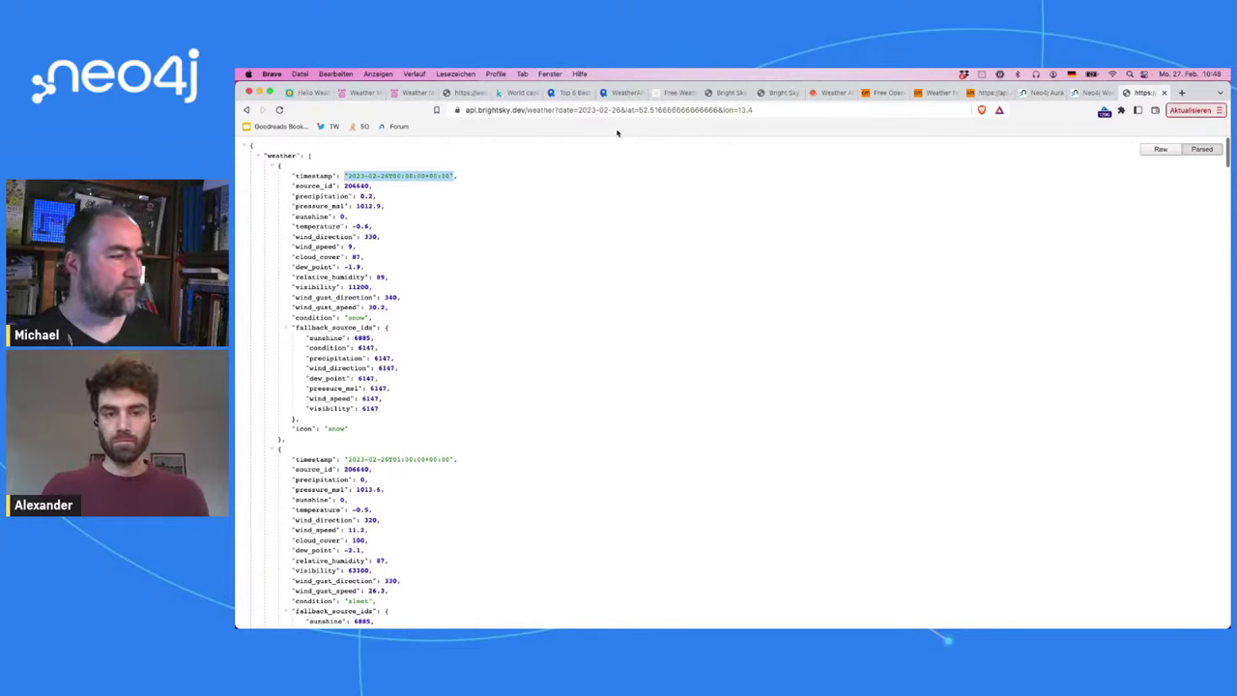
left_click(1094, 91)
type("datetime")
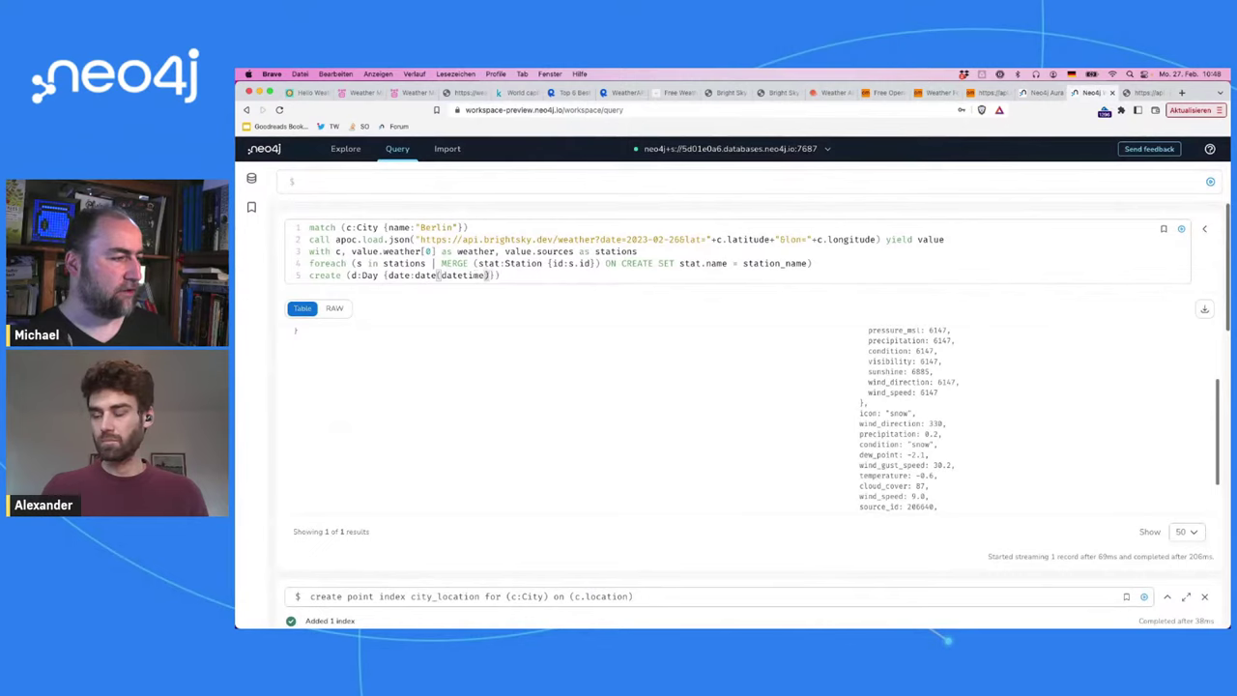
type("()")
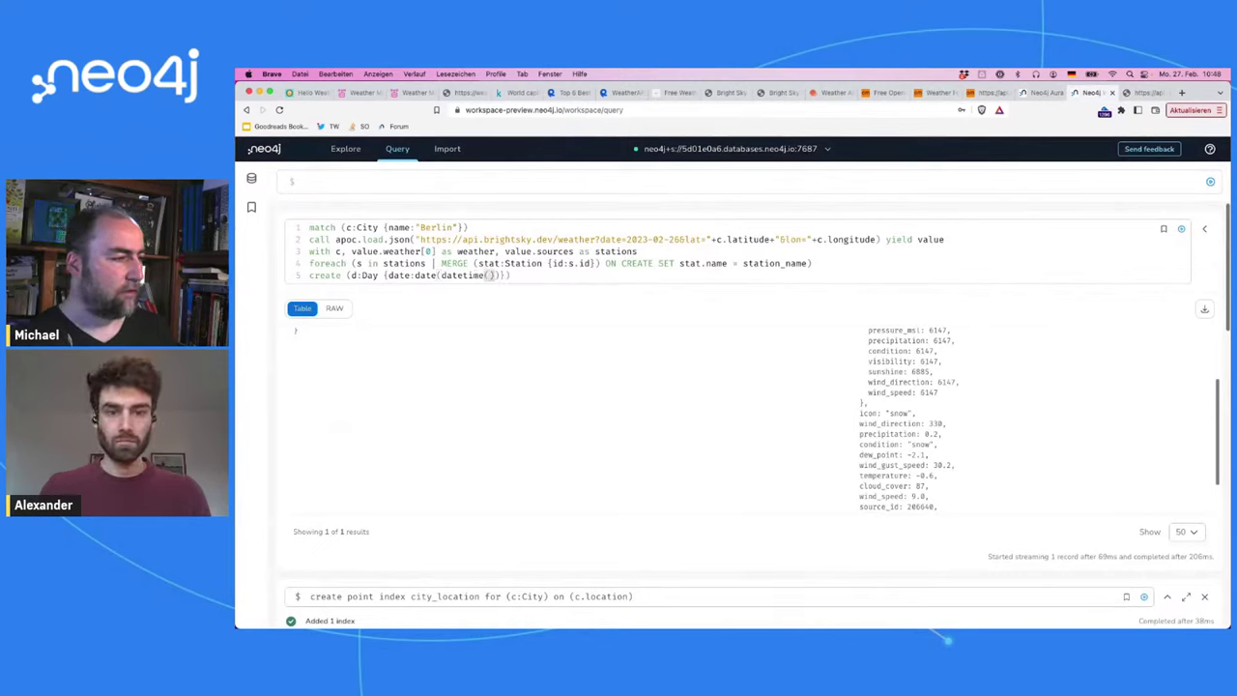
type("weat")
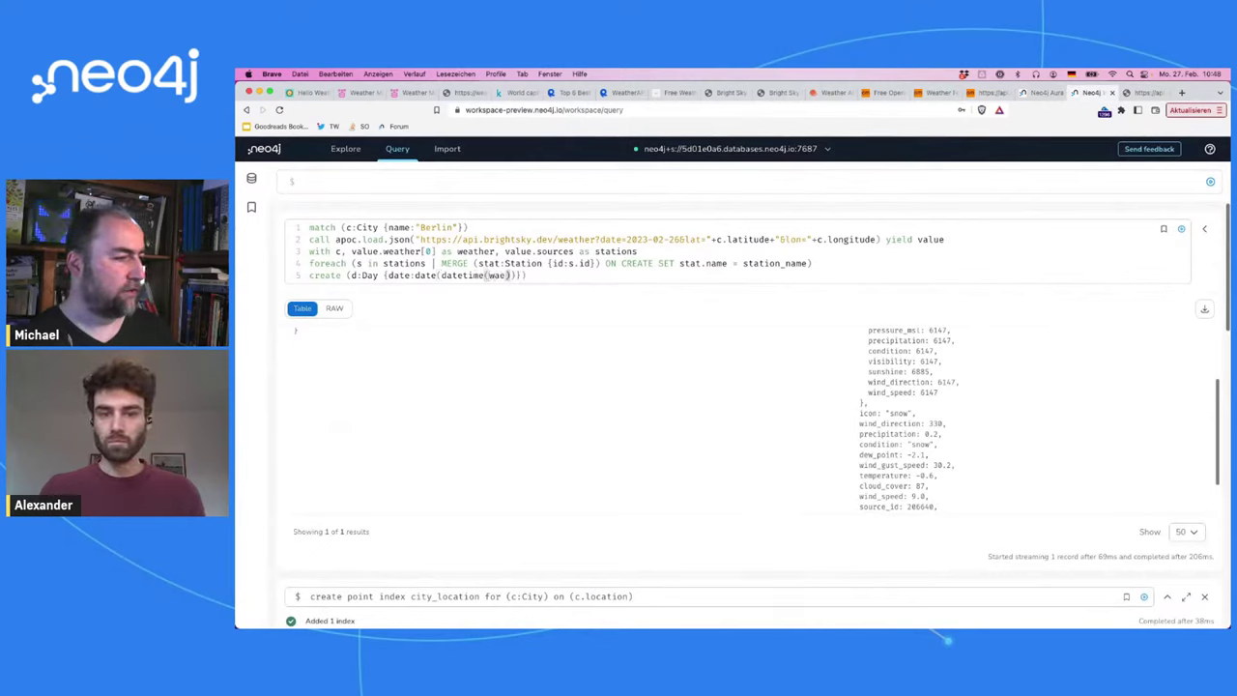
key("BackSpace")
key("BackSpace")
key("BackSpace")
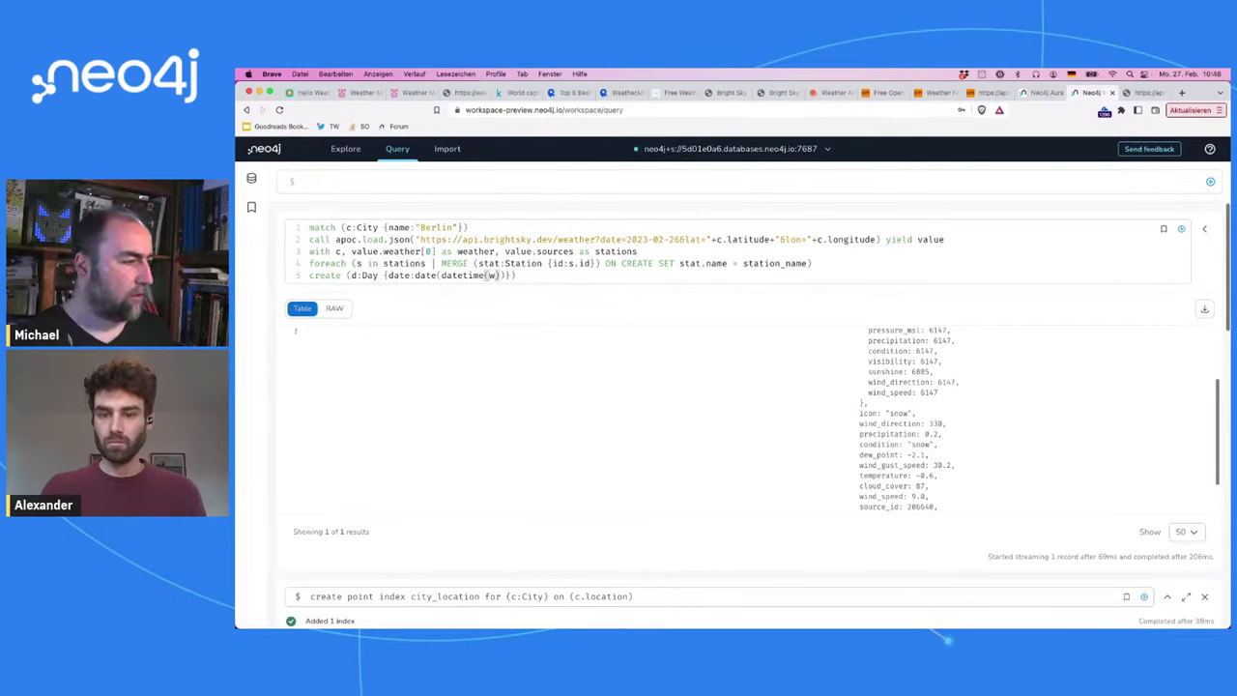
double_click(471, 251)
type("w")
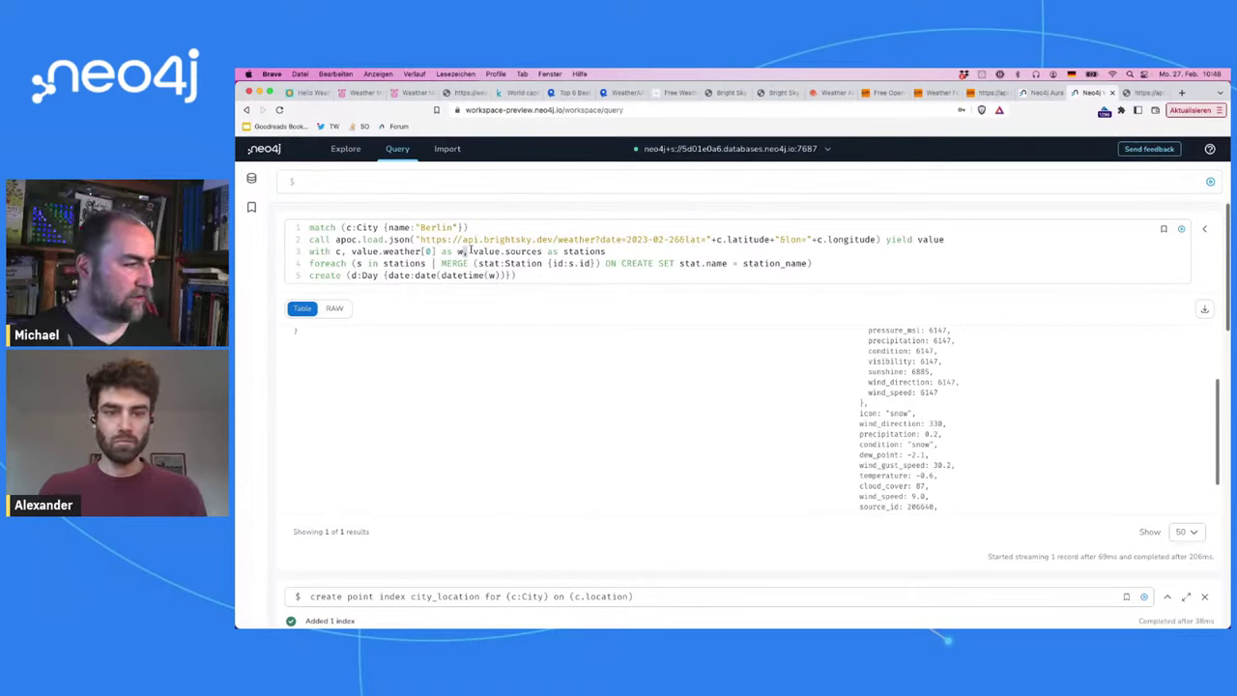
type(".")
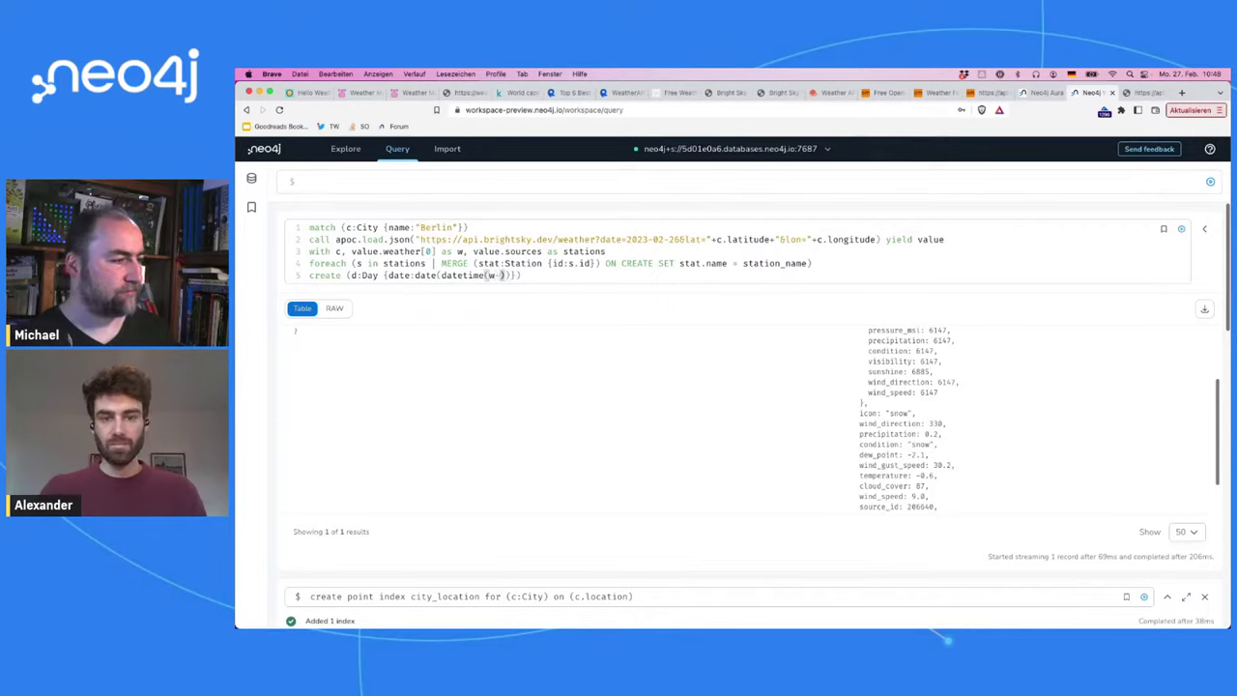
type("timestamp")
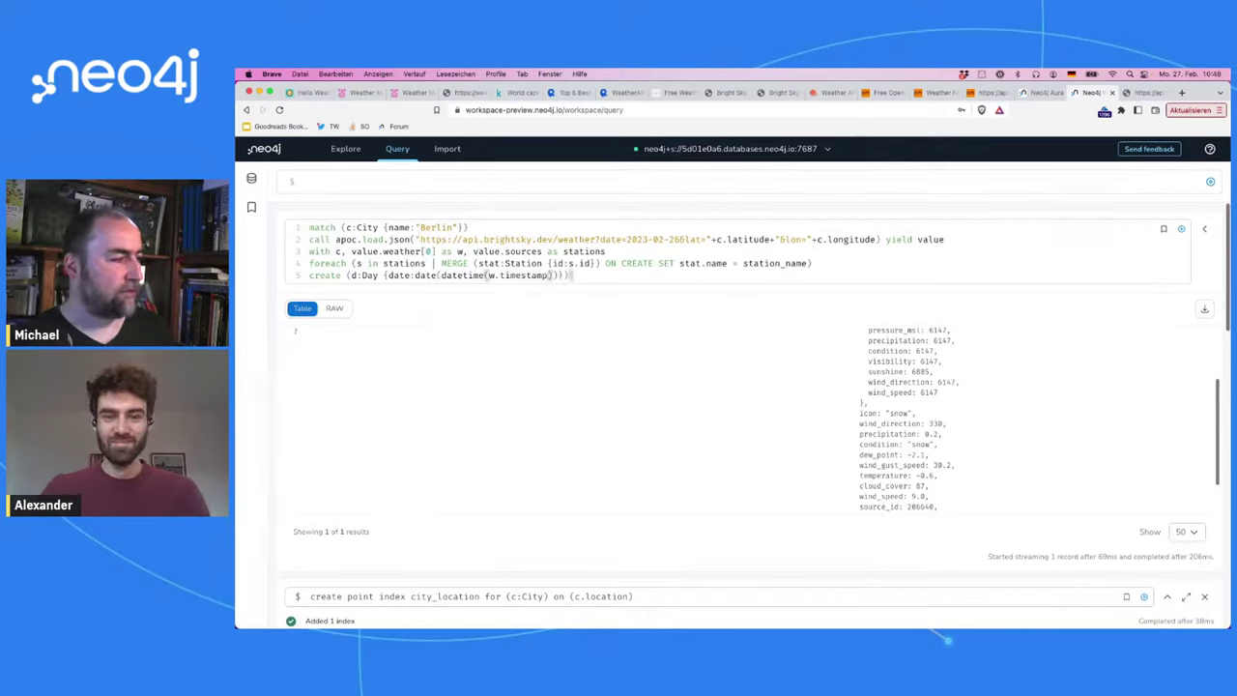
type(")")
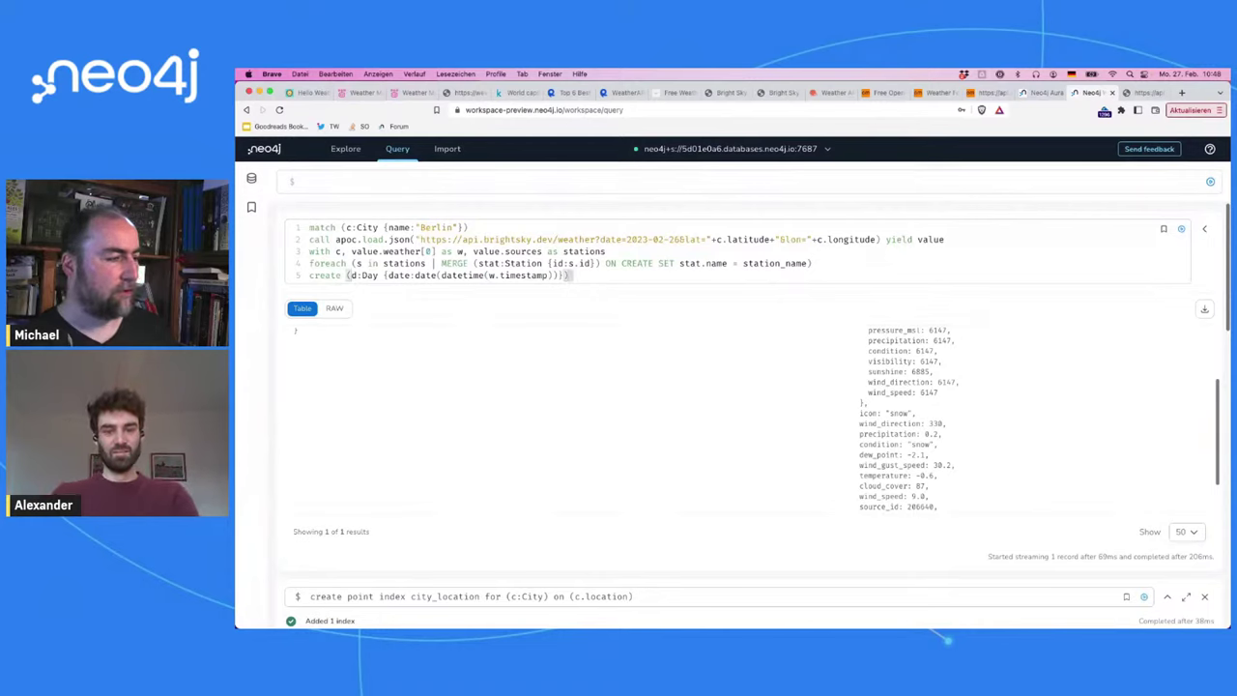
Step: Add a sixth line 'SET d += w {.pressure_msl,' copying pressure_msl onto the Day node
key("Return")
type("SET")
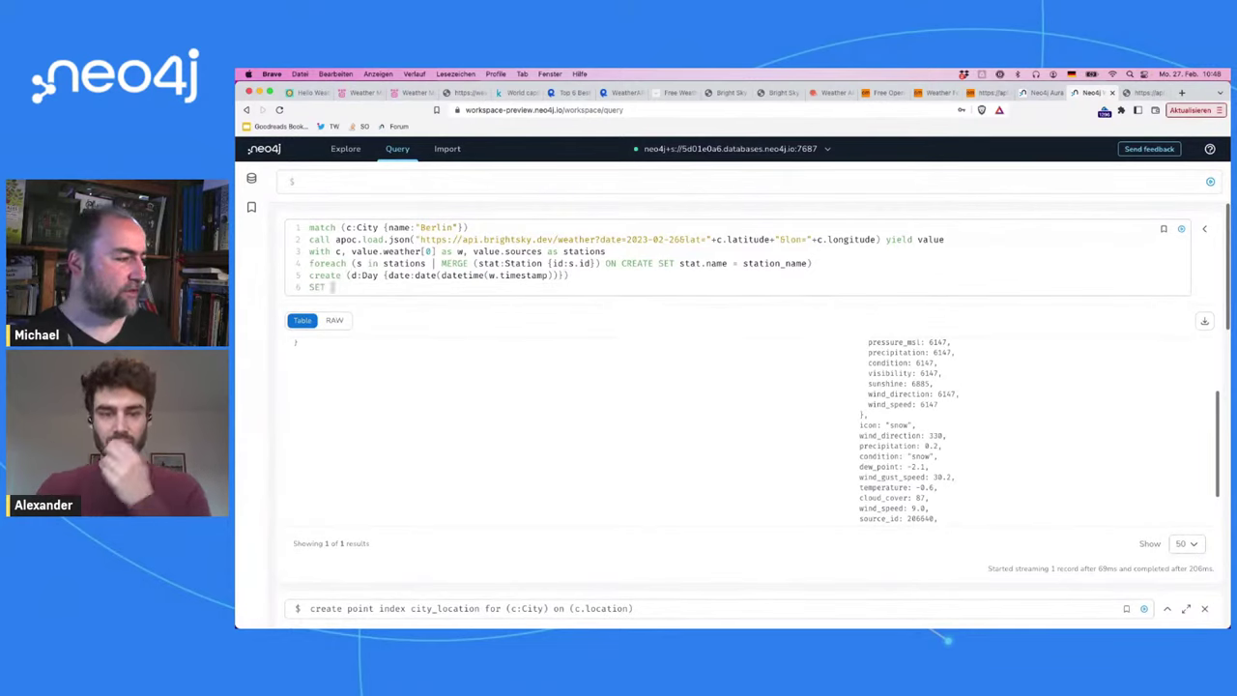
type(" d + = {")
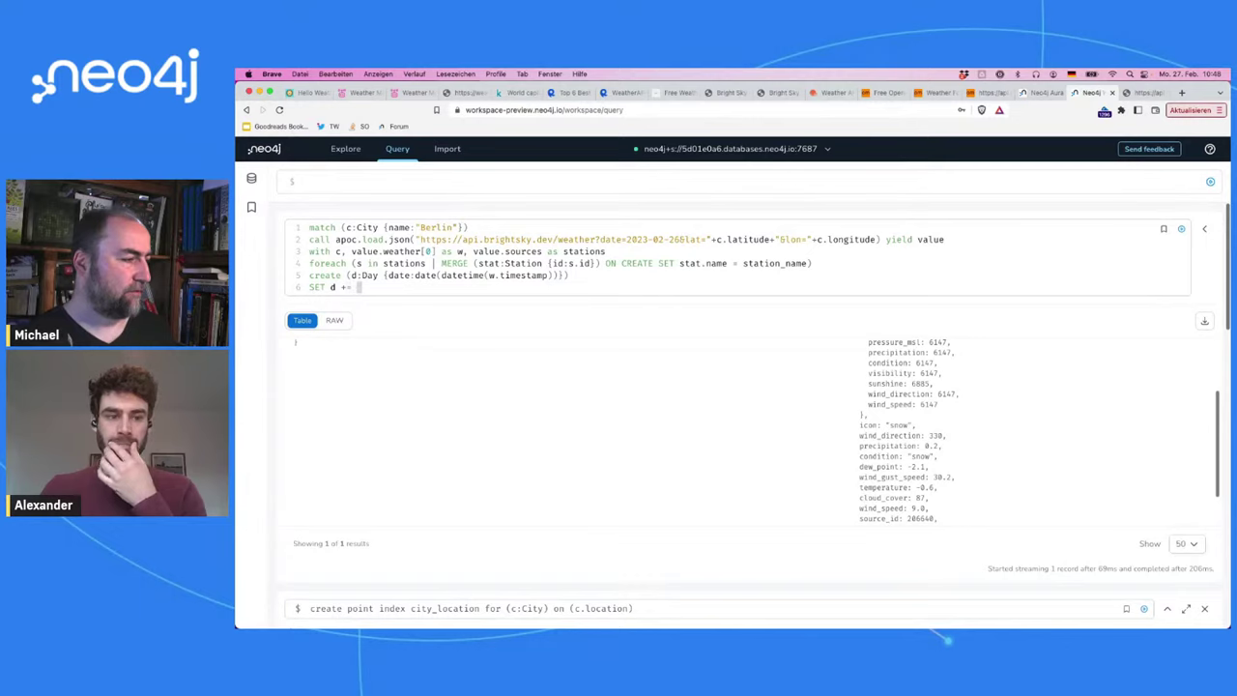
key("Escape")
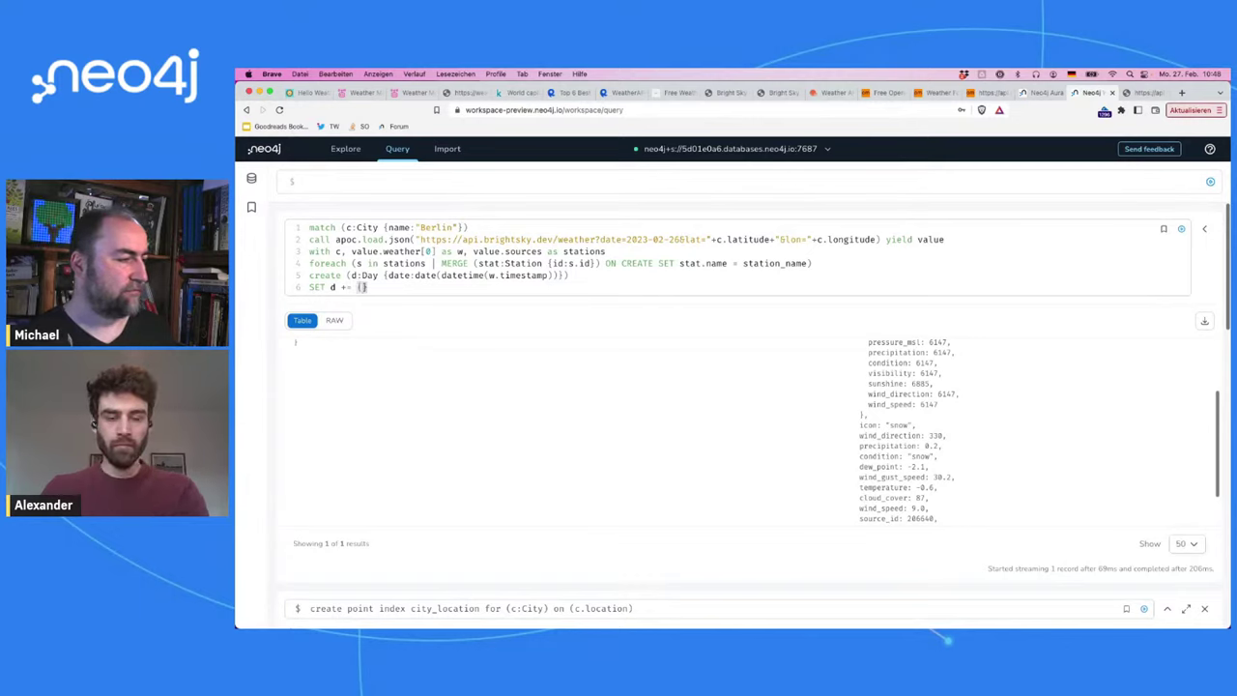
scroll(881, 405, "up", 5)
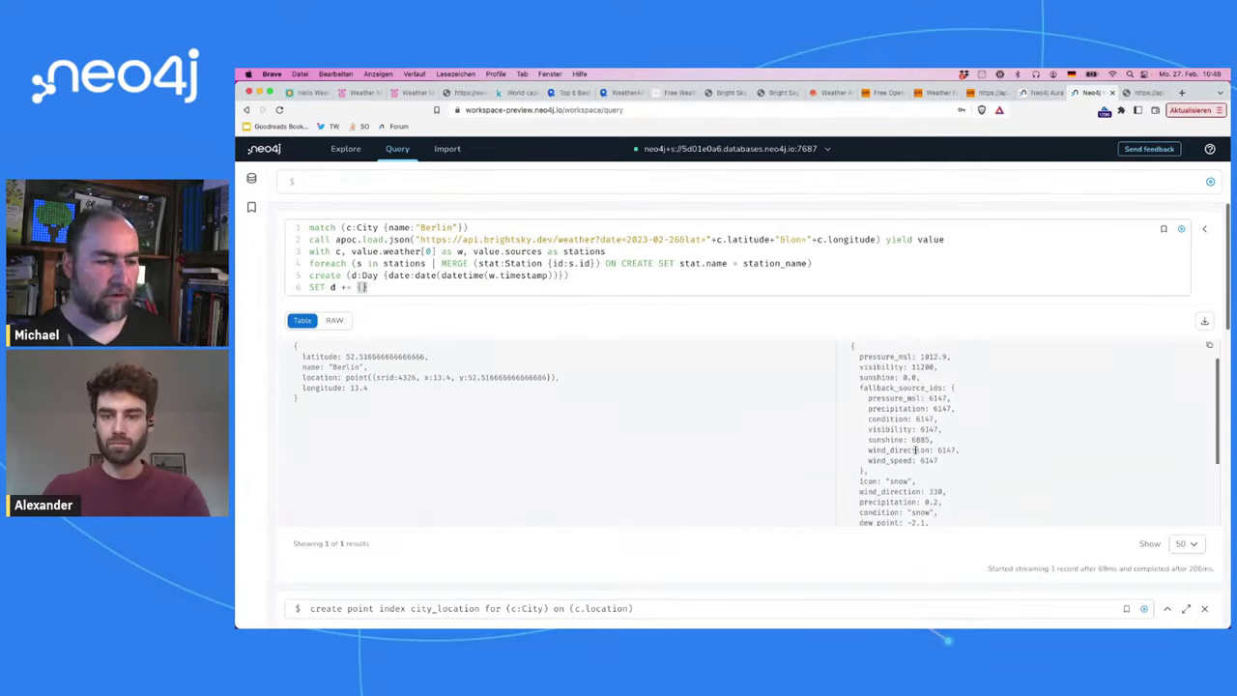
double_click(878, 388)
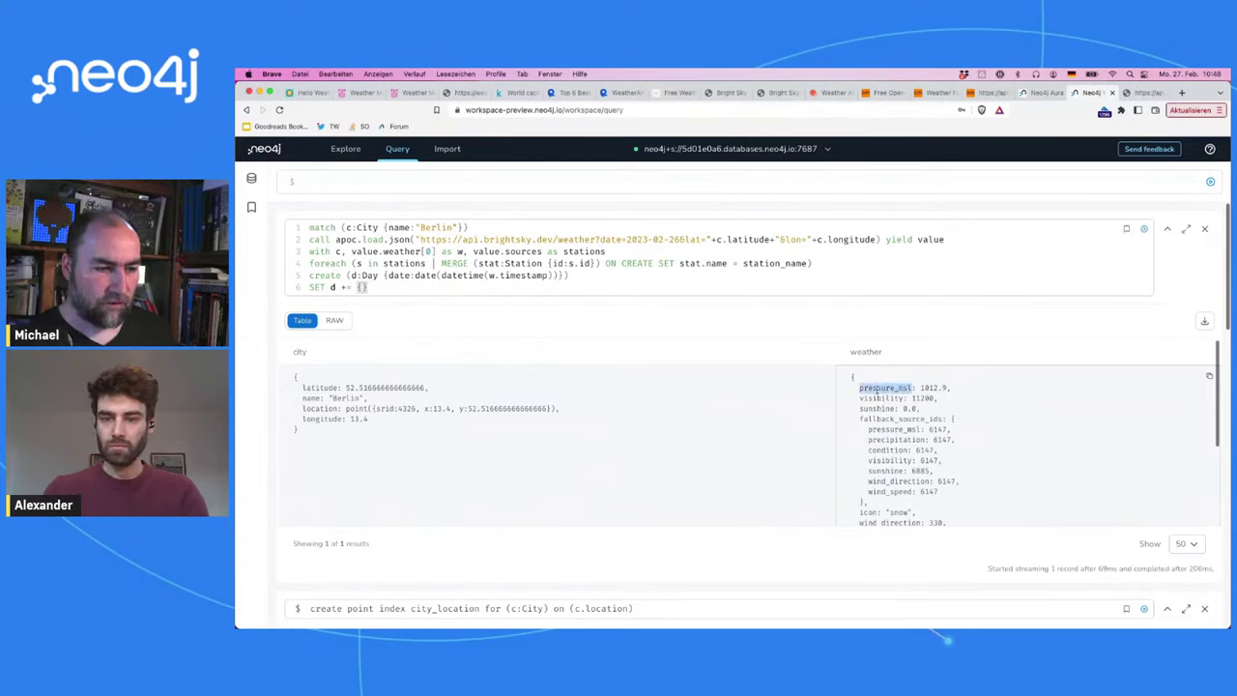
left_click(364, 287)
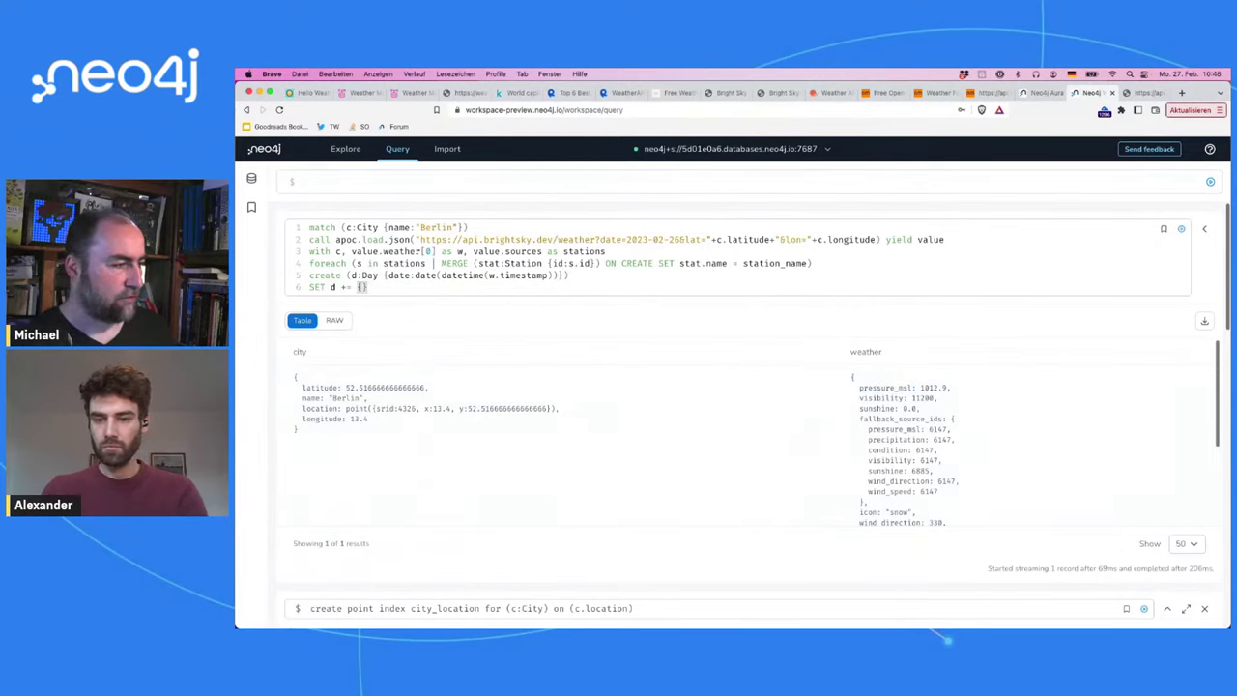
type(".")
key("Left")
key("Left")
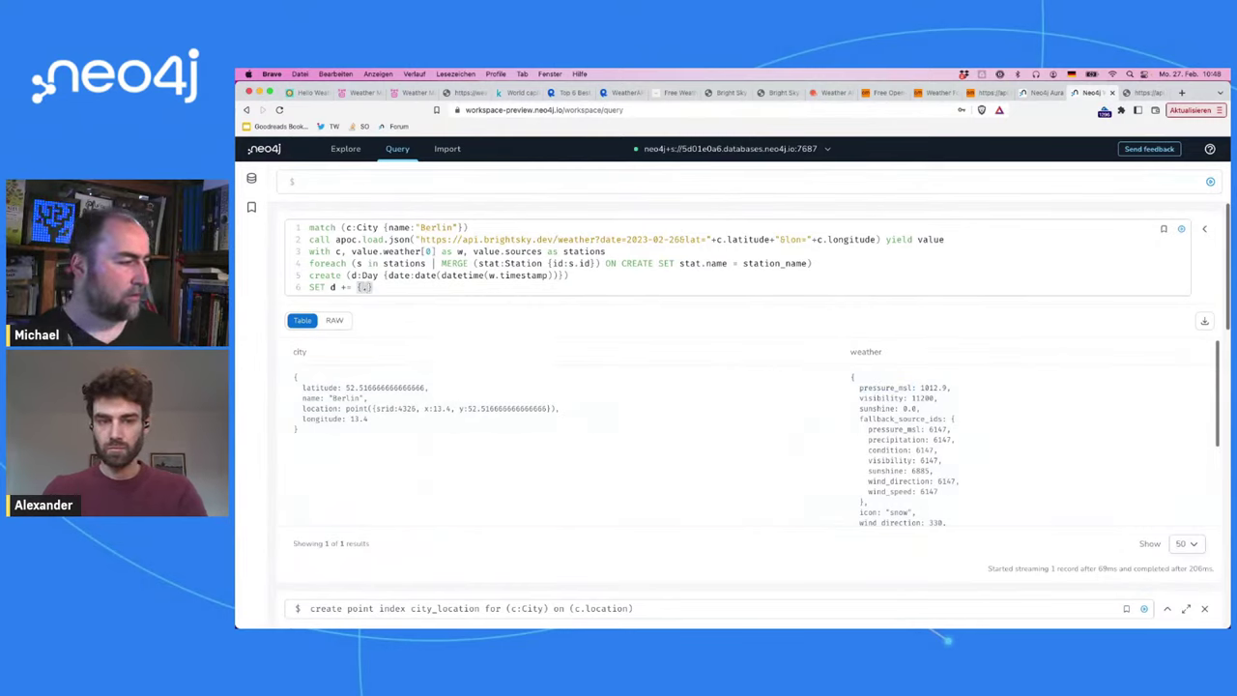
type("w")
key("Right")
key("Right")
key("super+v")
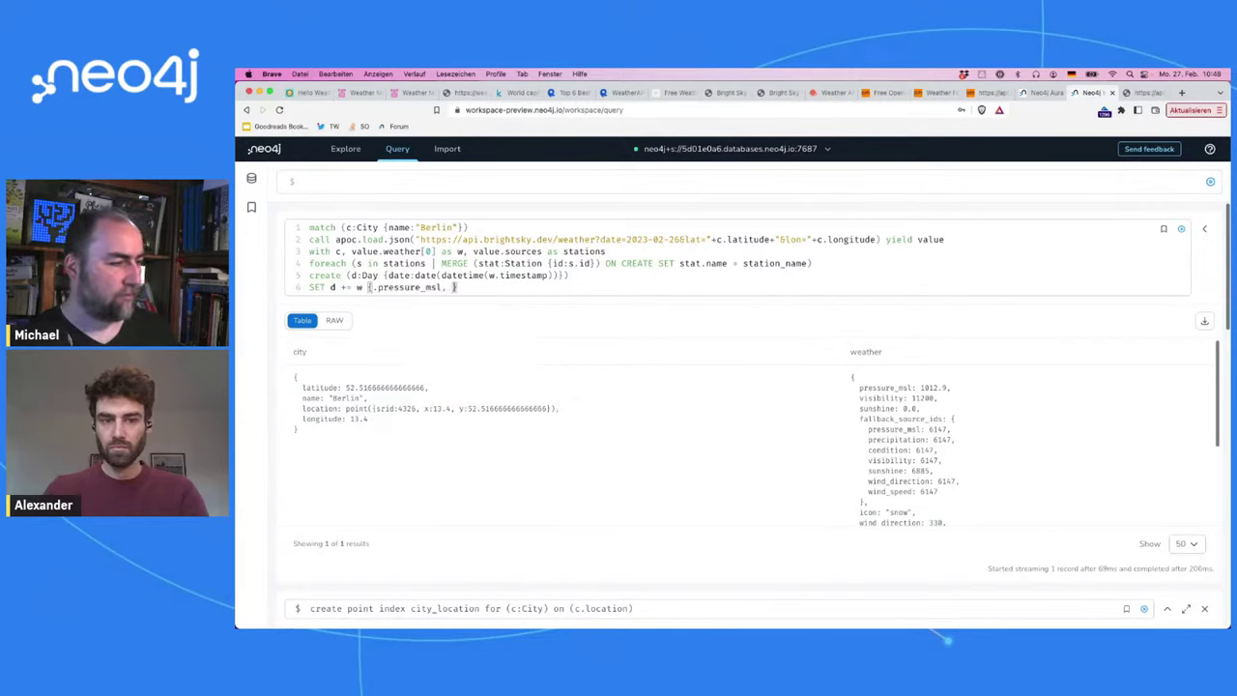
type(",")
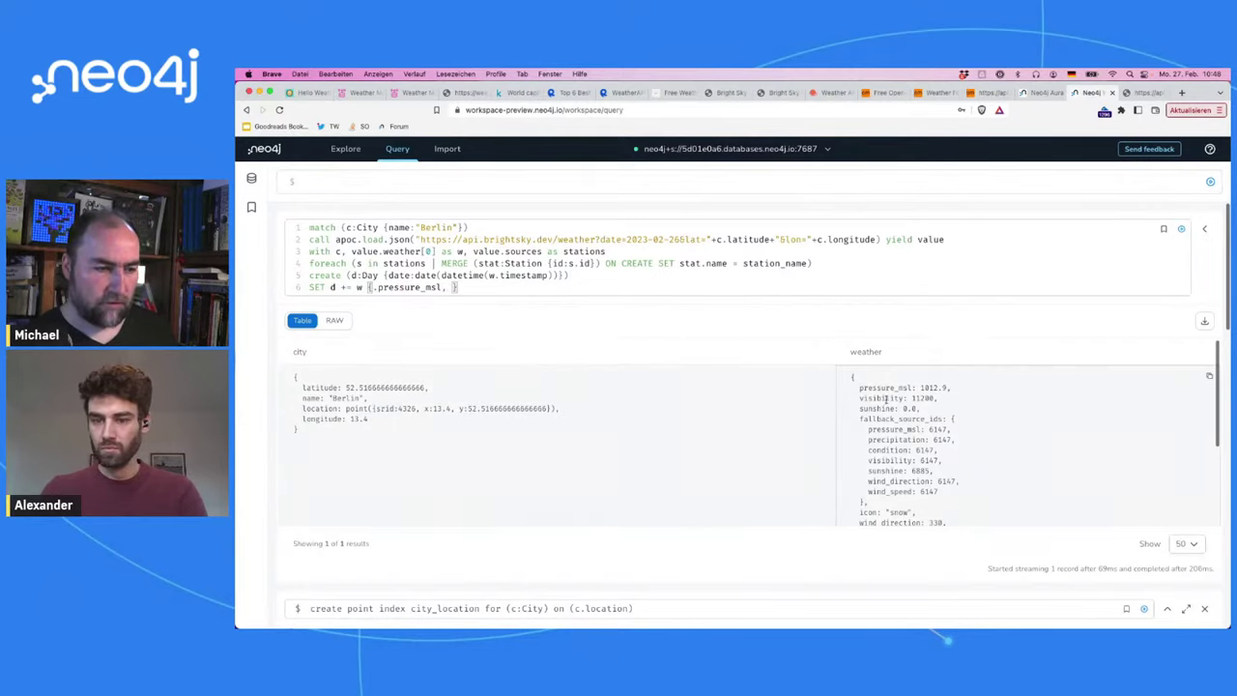
Step: Add visibility and icon to the SET property map
double_click(887, 398)
key("super+c")
left_click(720, 288)
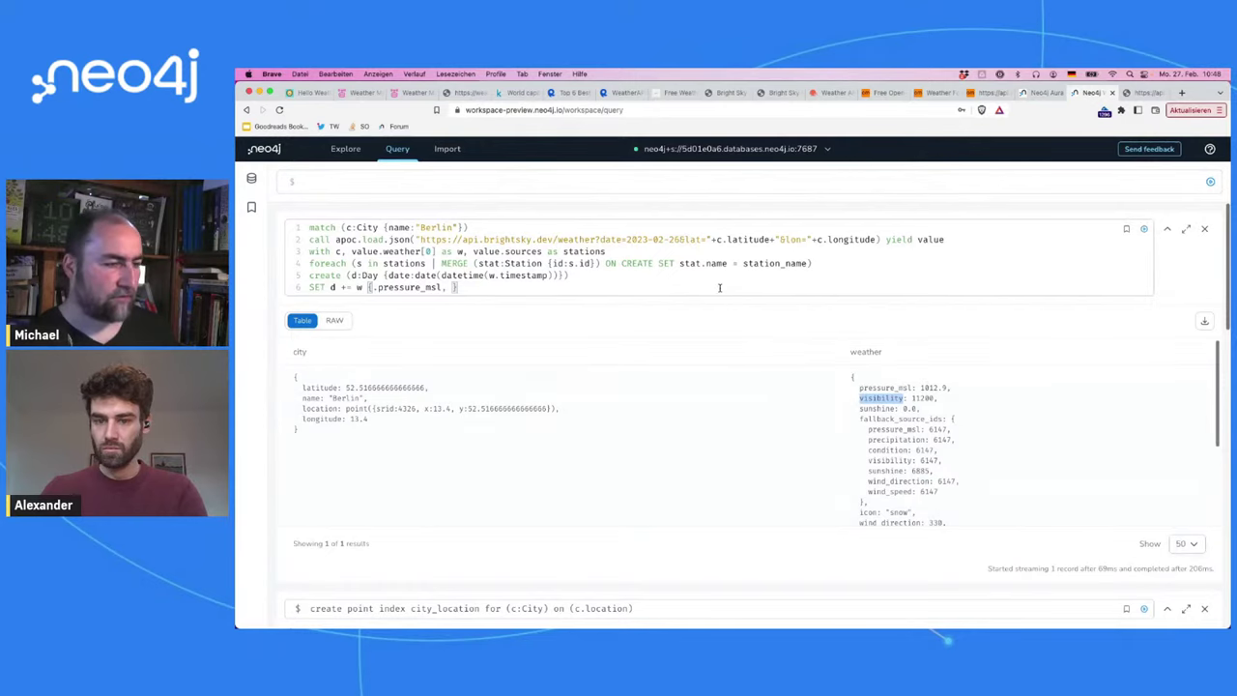
type(".")
key("super+v")
type(", ")
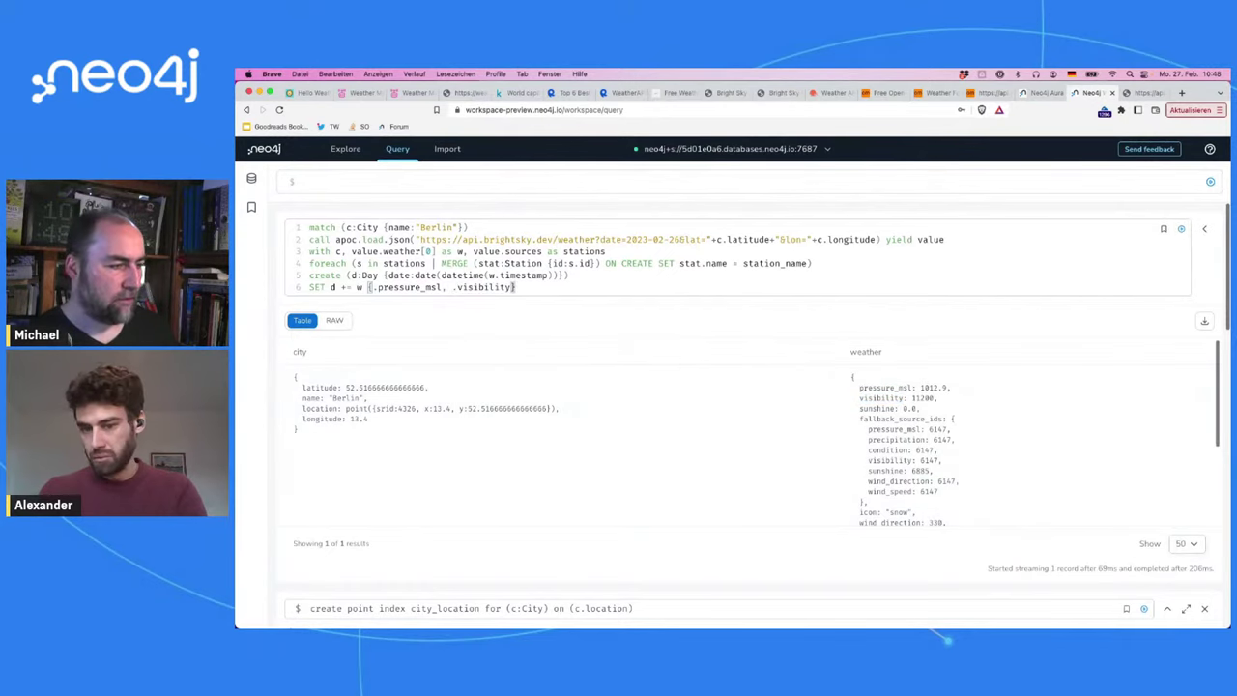
type(".")
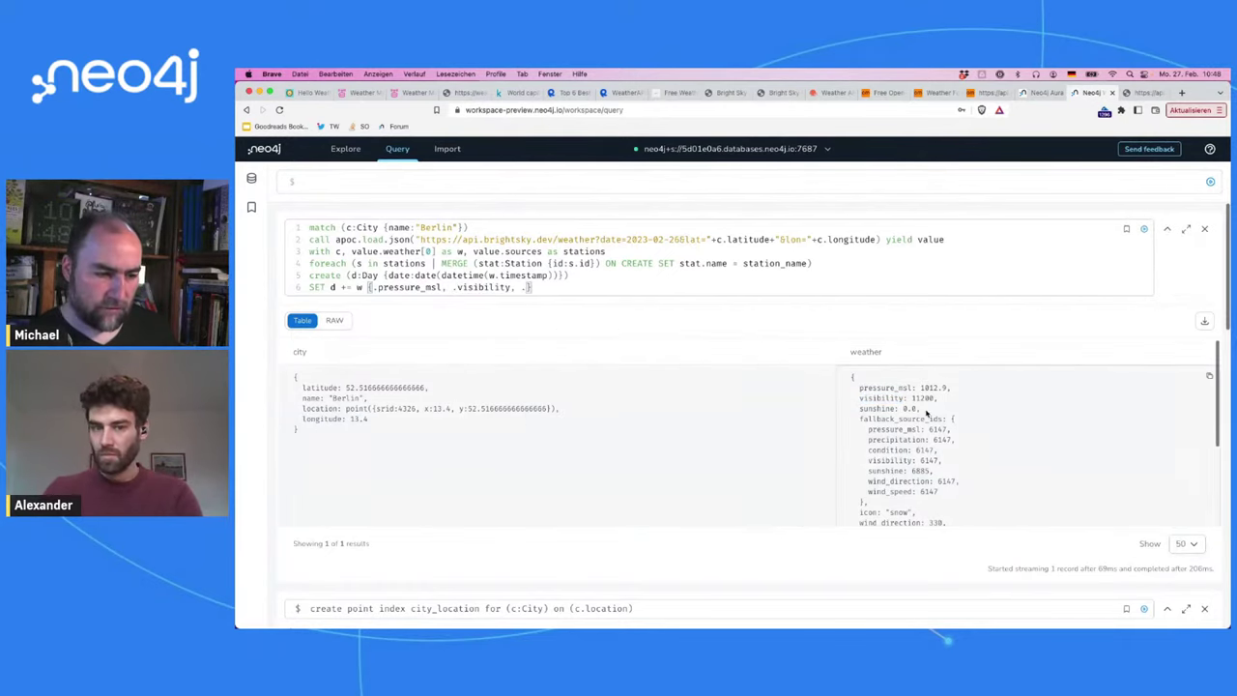
scroll(926, 412, "down", 1)
scroll(926, 413, "down", 1)
left_click(581, 292)
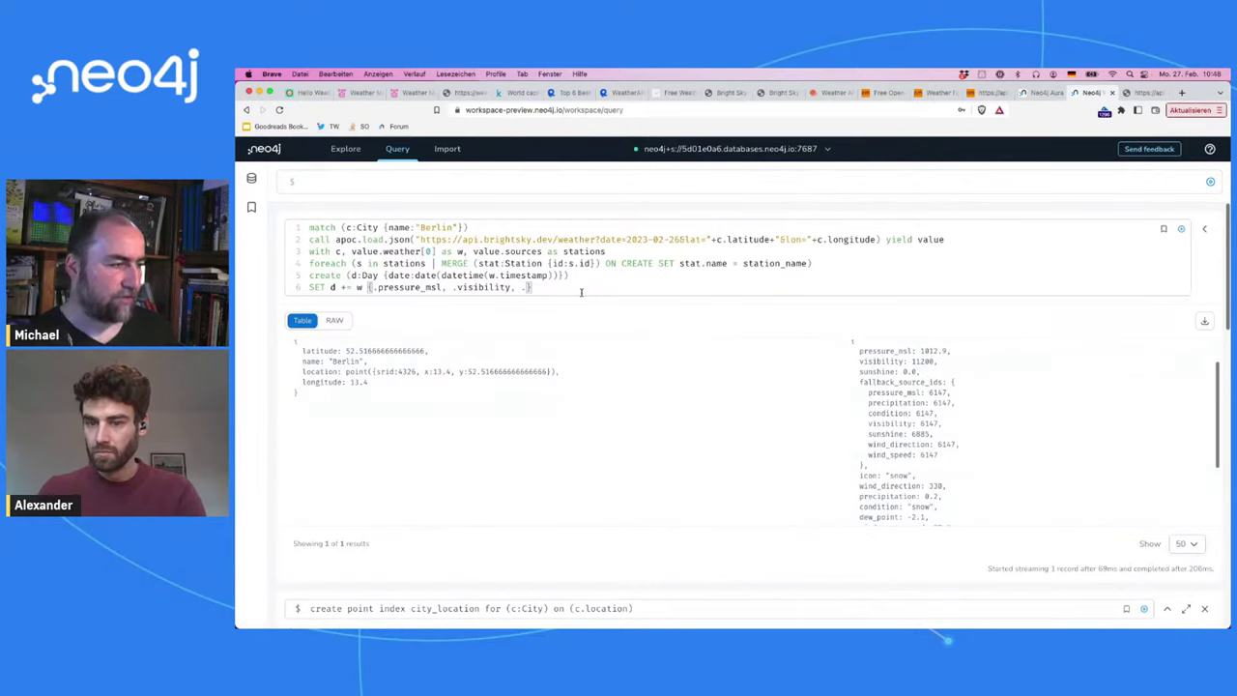
type("icon,")
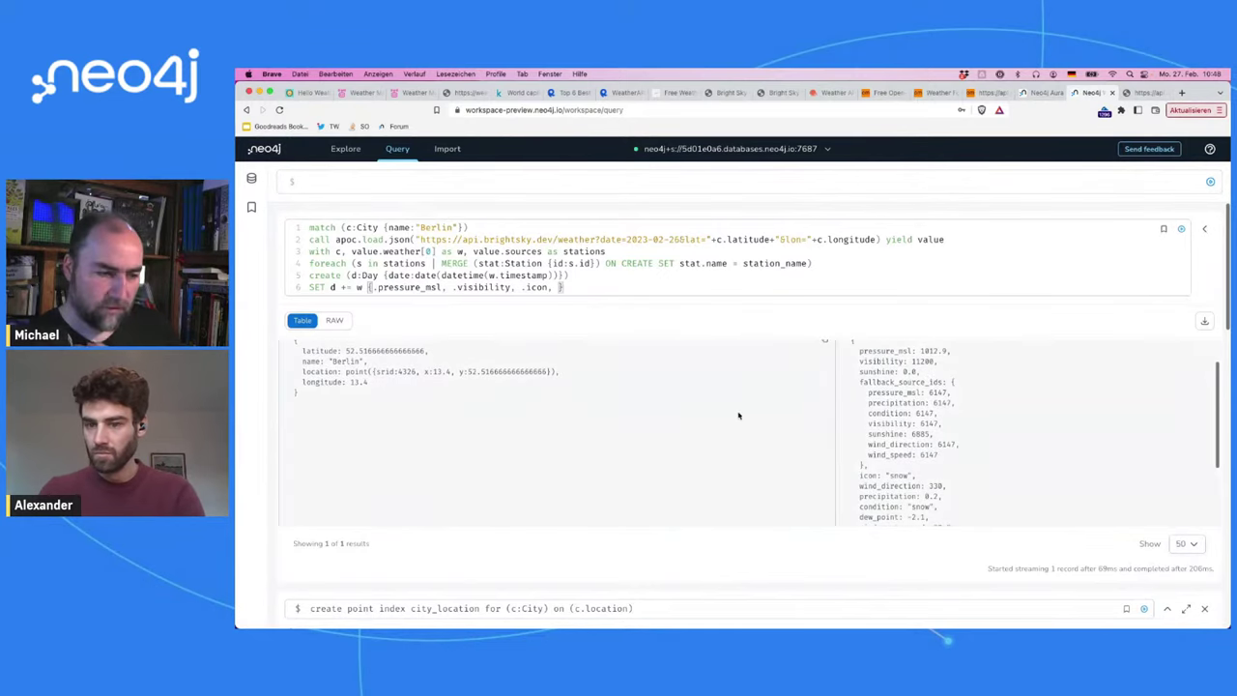
Step: Add wind_direction, precipitation and condition to the SET property map
double_click(892, 486)
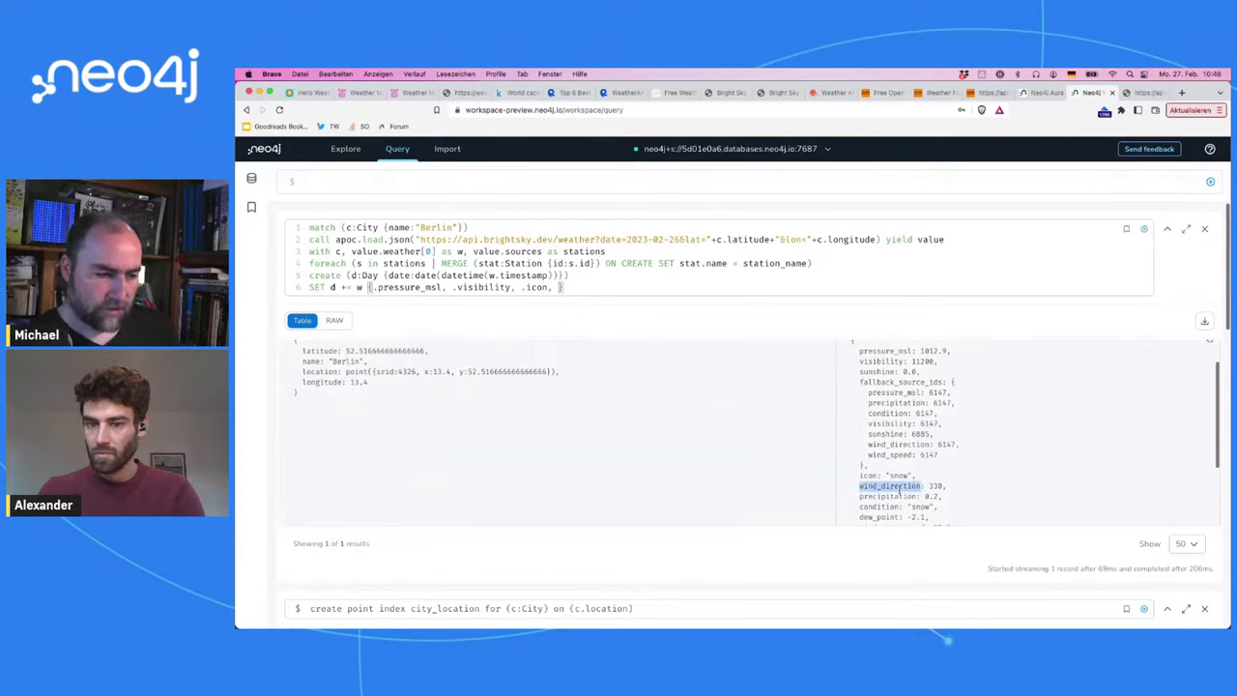
left_click(666, 299)
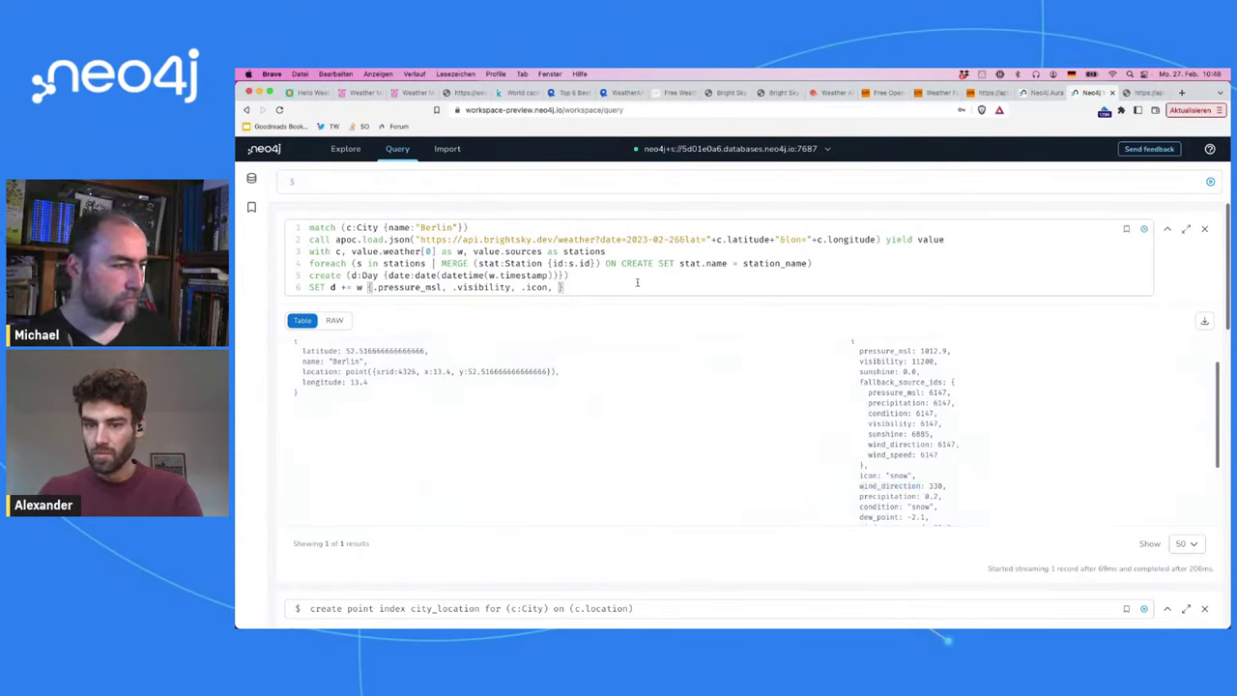
type(".")
key("super+v")
type(",")
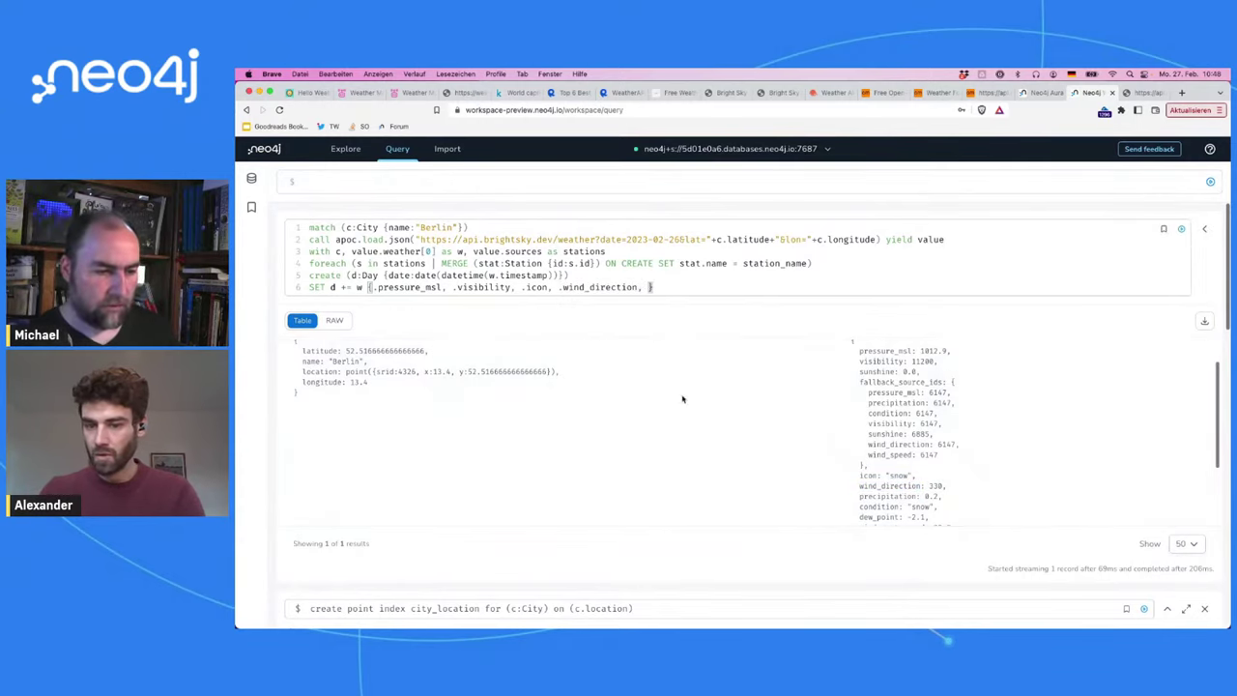
double_click(888, 495)
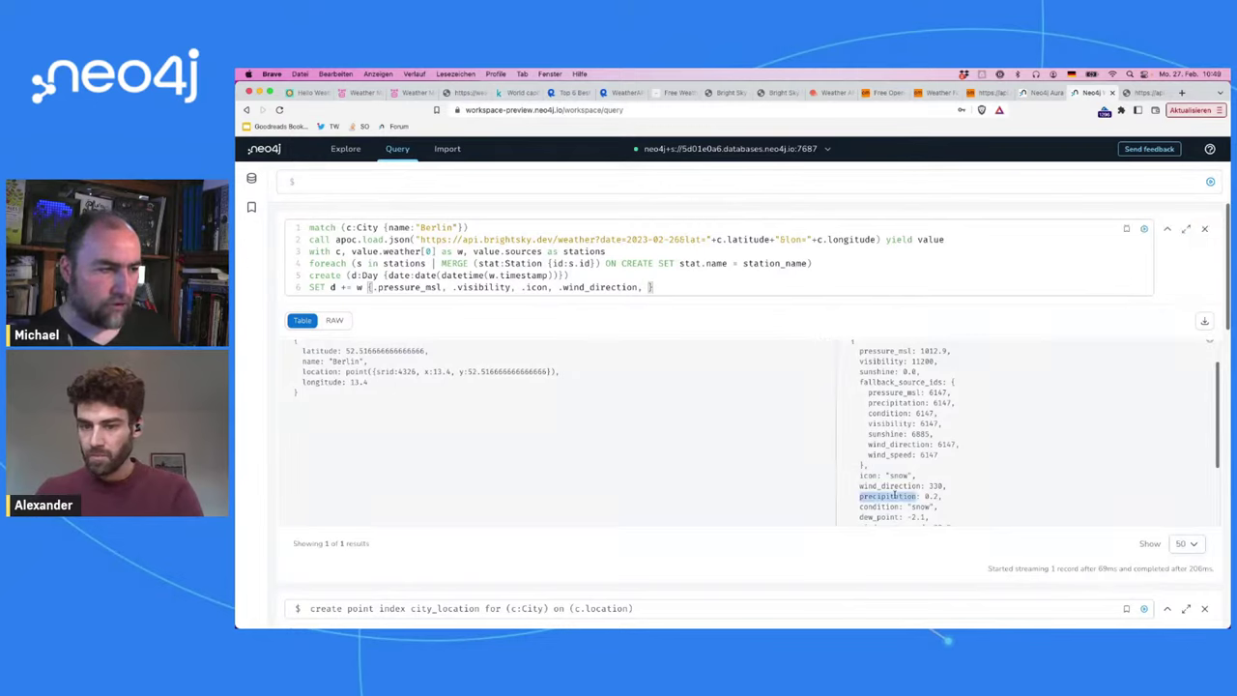
left_click(653, 287)
type(".p")
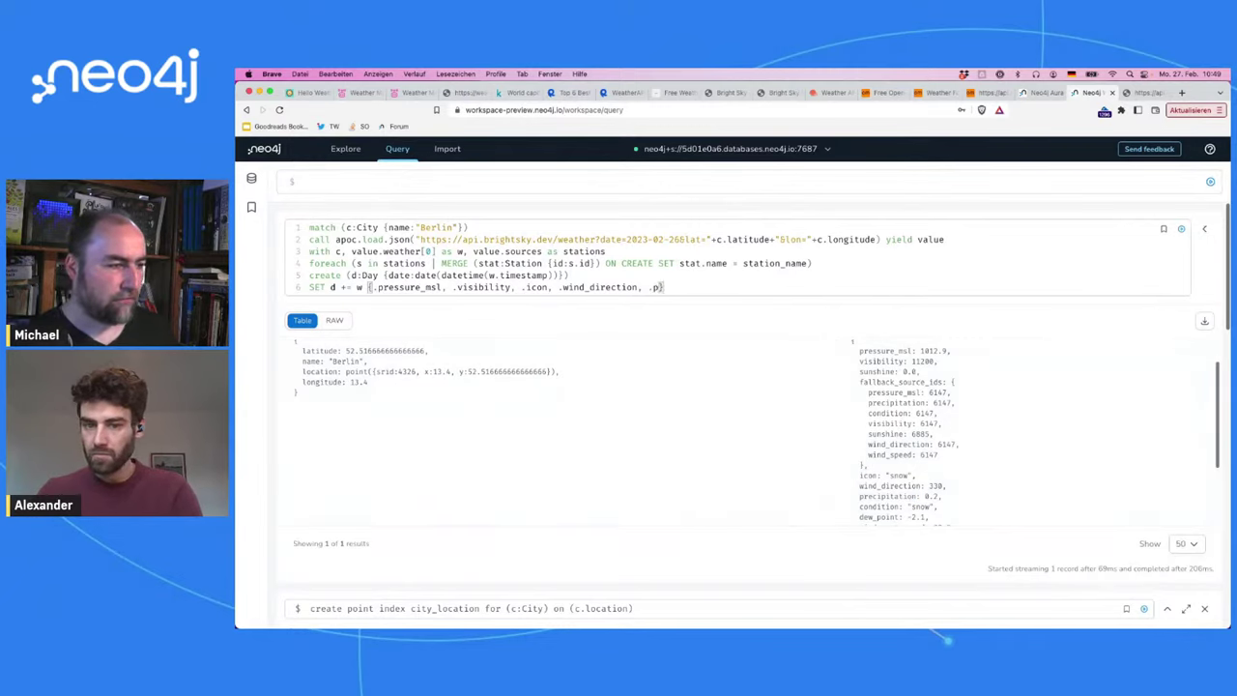
type("recipitation,")
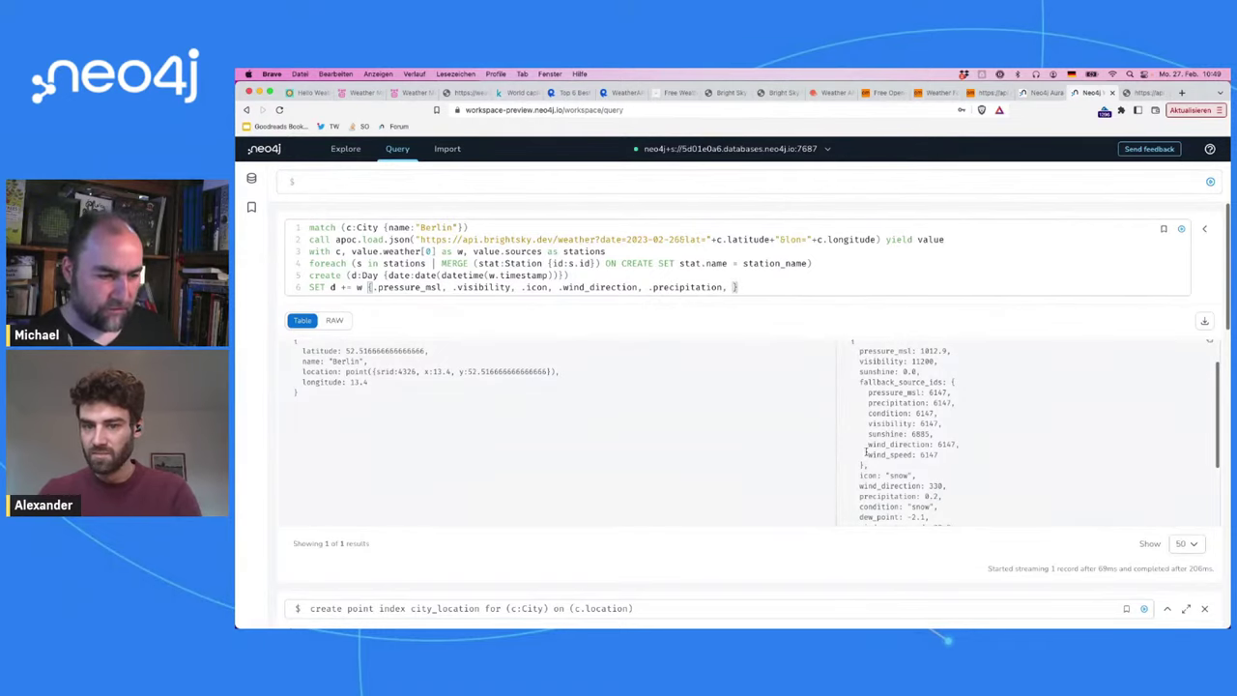
scroll(883, 501, "down", 1)
double_click(878, 487)
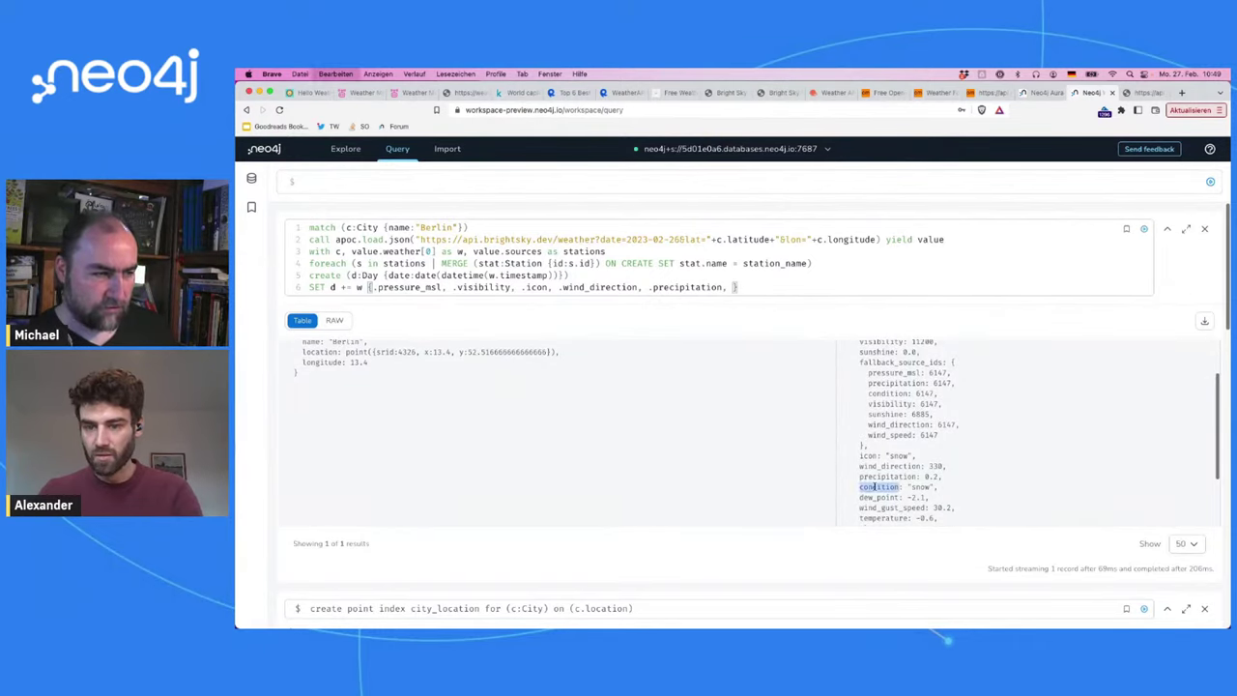
left_click(732, 287)
type(".")
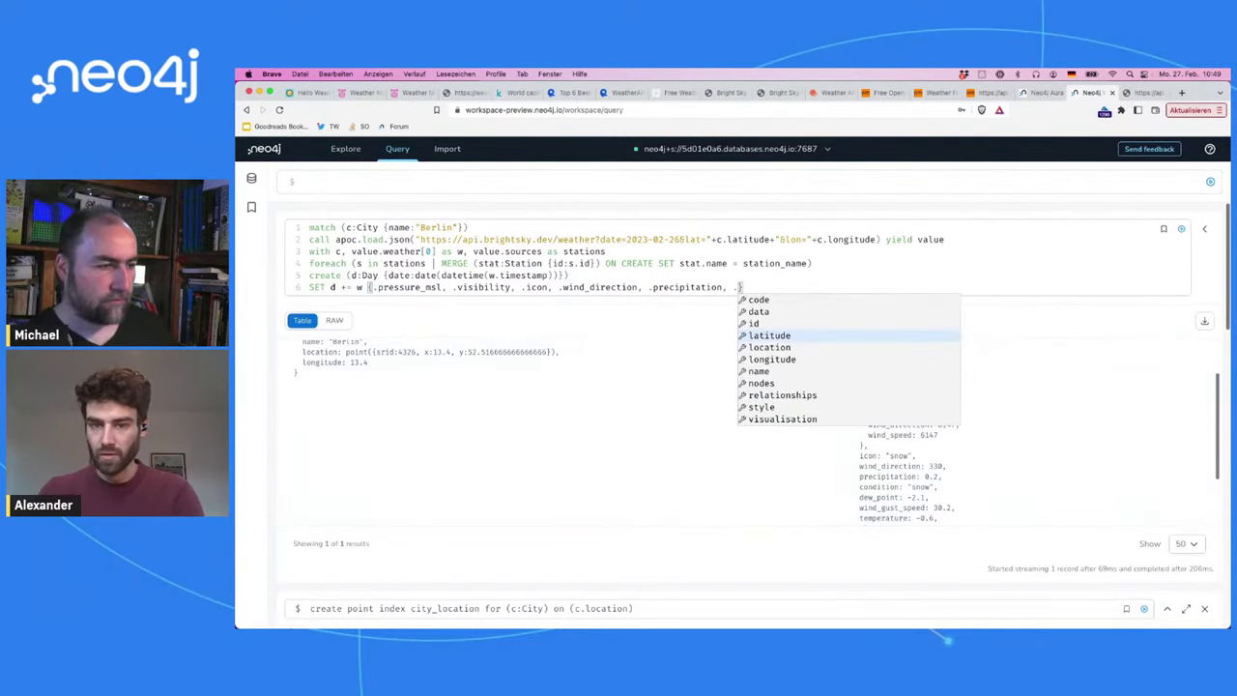
key("ctrl+v")
type(",")
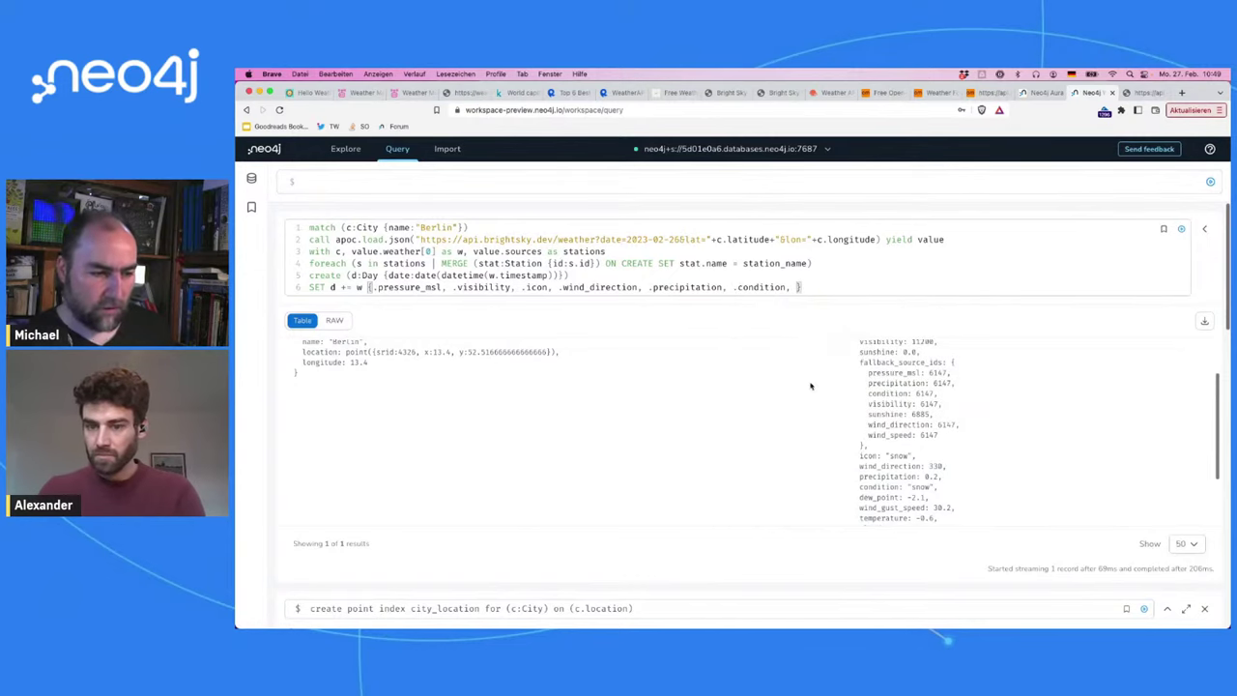
scroll(895, 478, "down", 2)
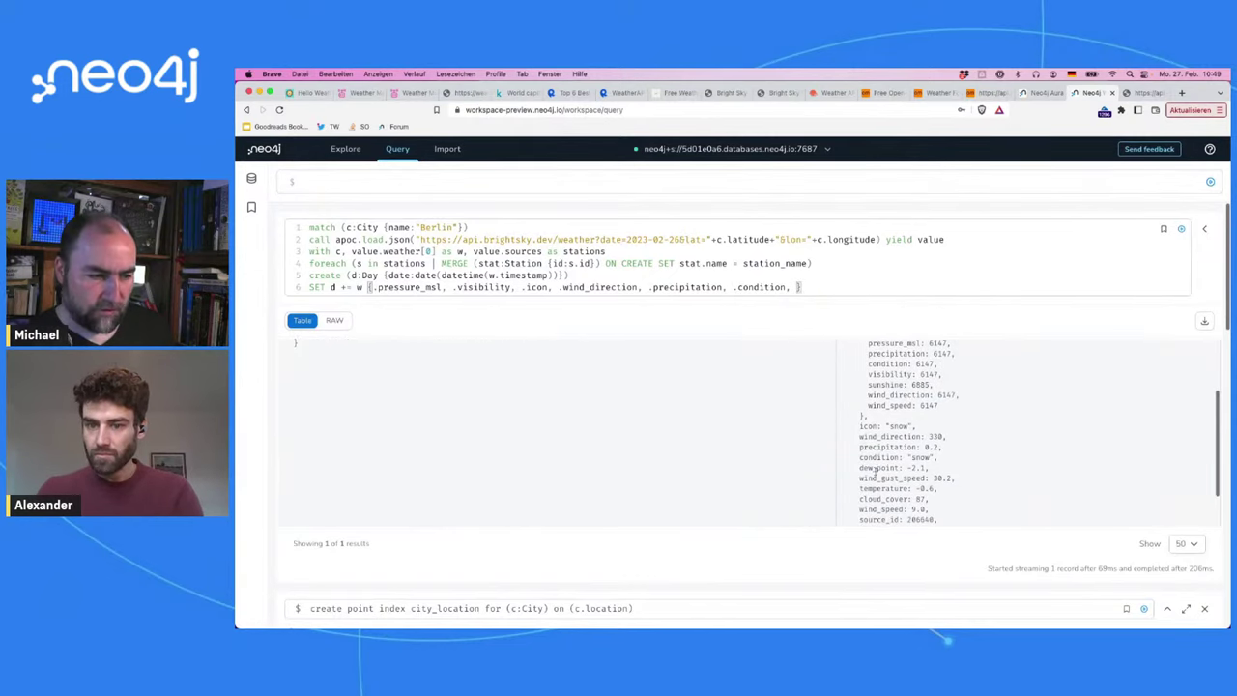
double_click(875, 477)
Step: Add temperature, wind_speed and wind_direction to the SET property map on line 6
scroll(875, 477, "down", 1)
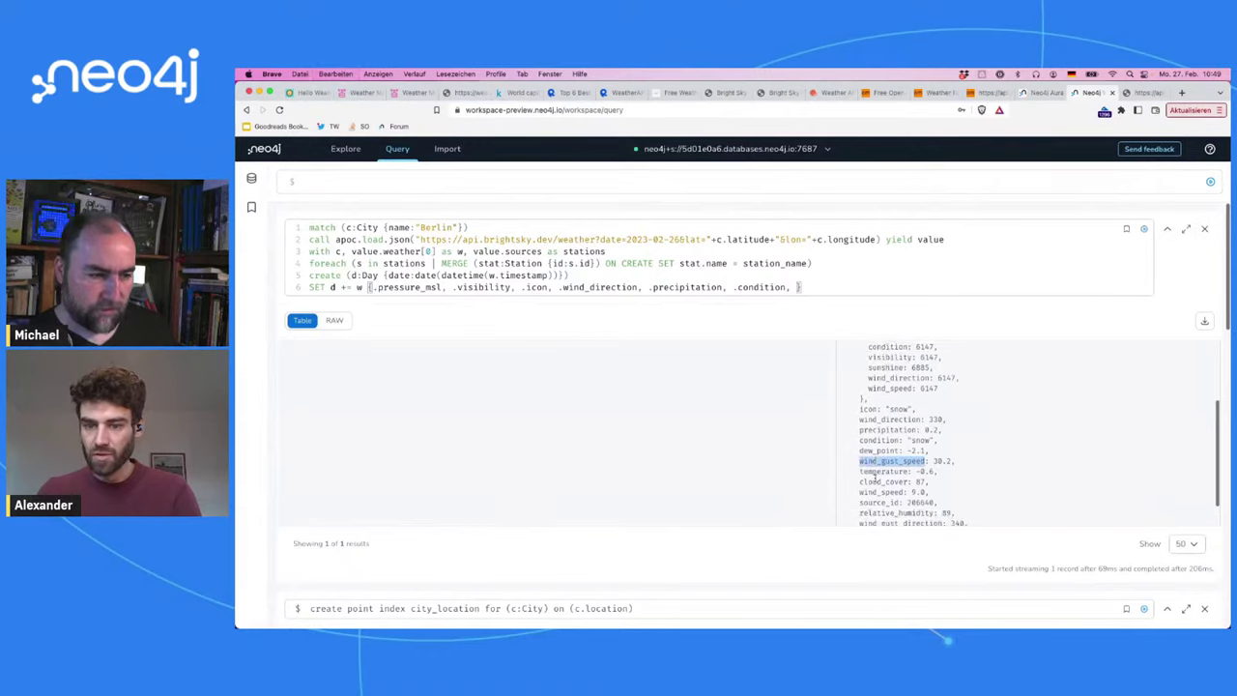
left_click(794, 287)
type(".temperature,")
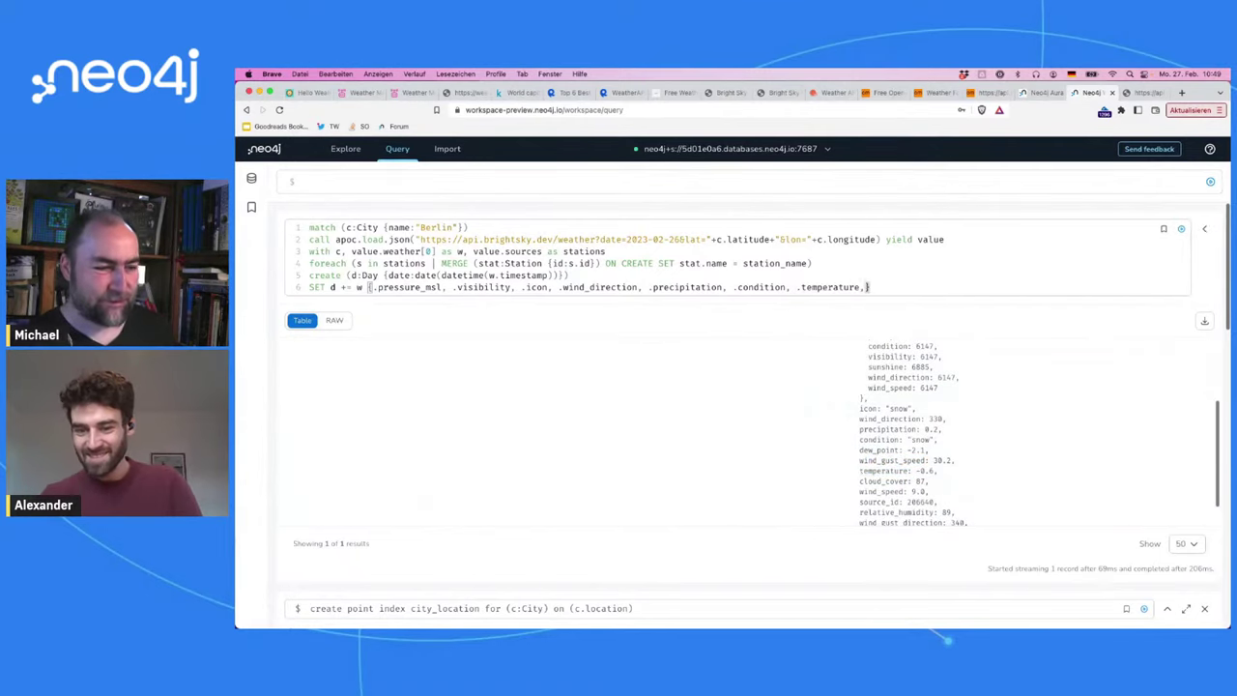
scroll(938, 493, "down", 2)
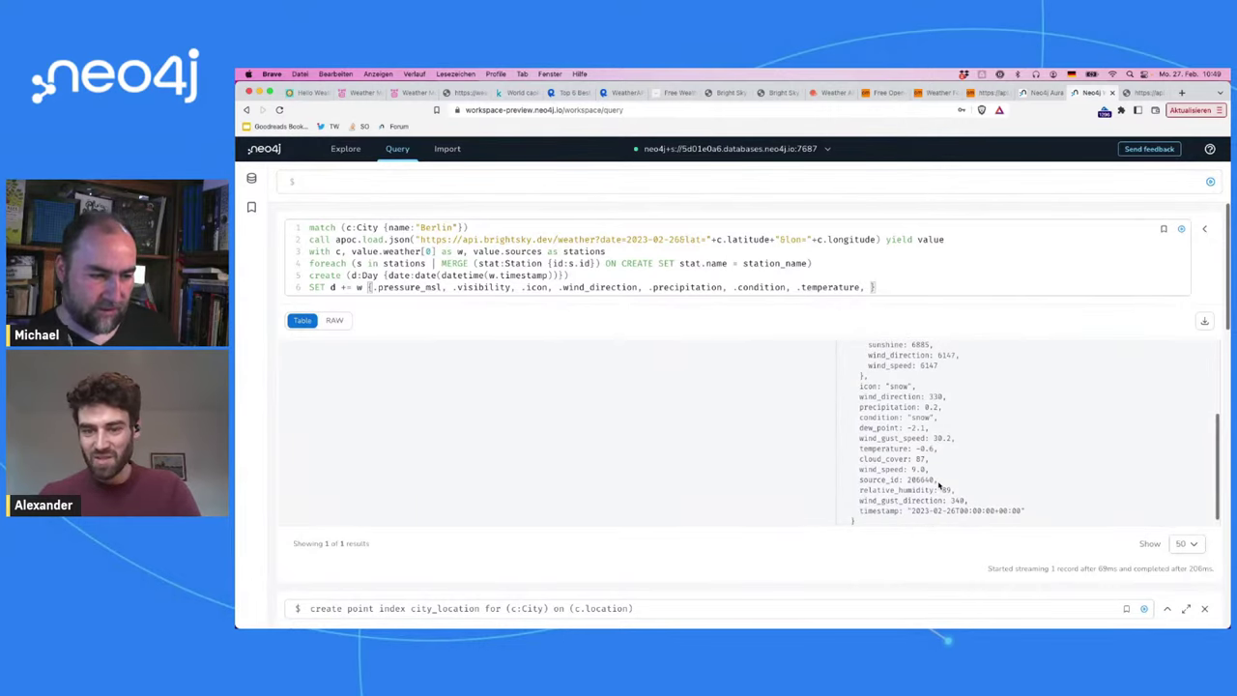
double_click(882, 501)
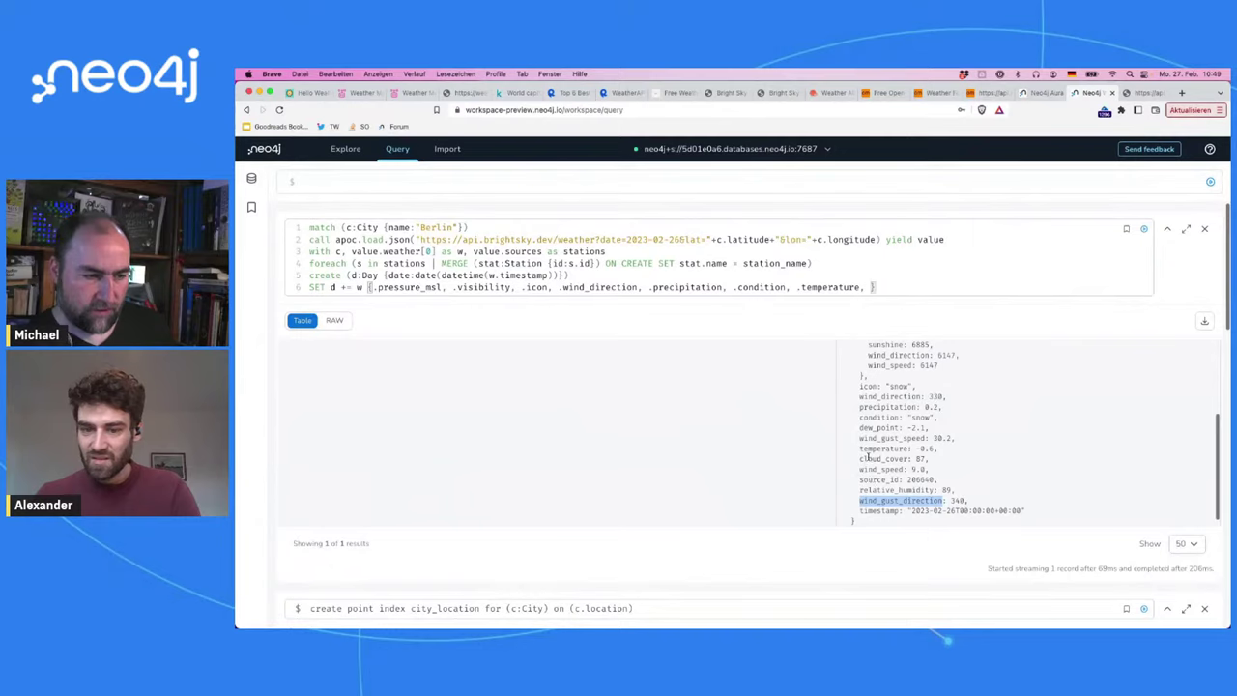
double_click(880, 470)
key("ctrl+c")
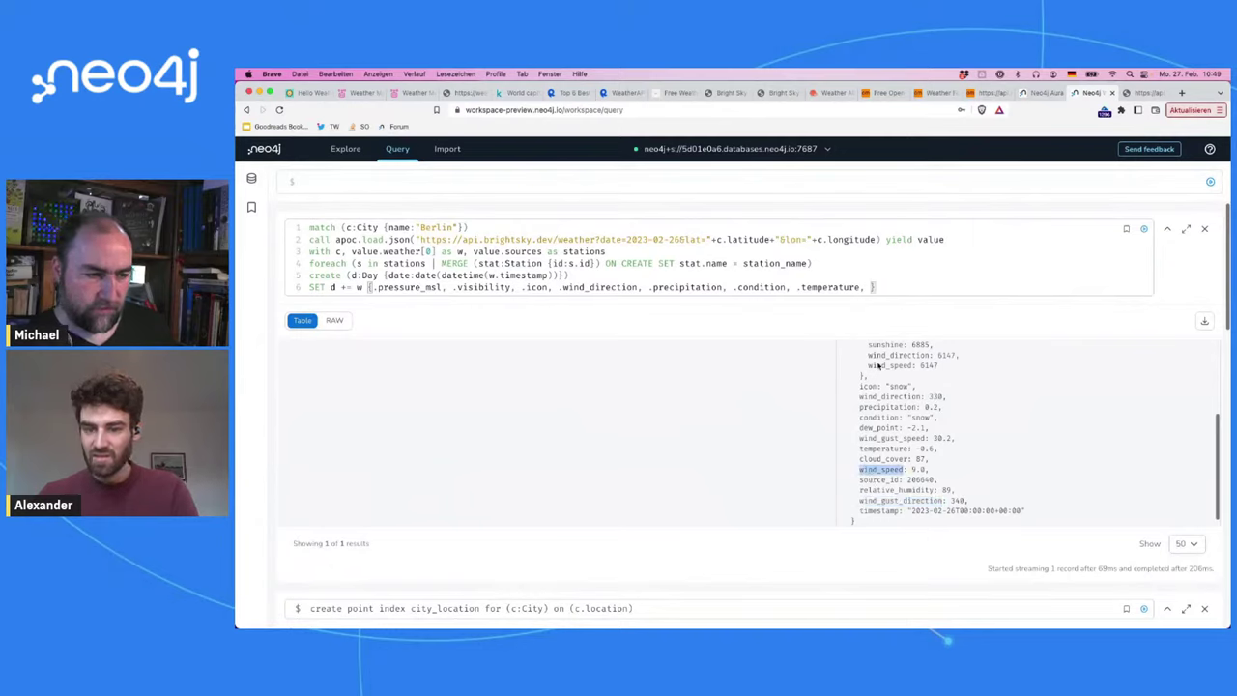
left_click(873, 288)
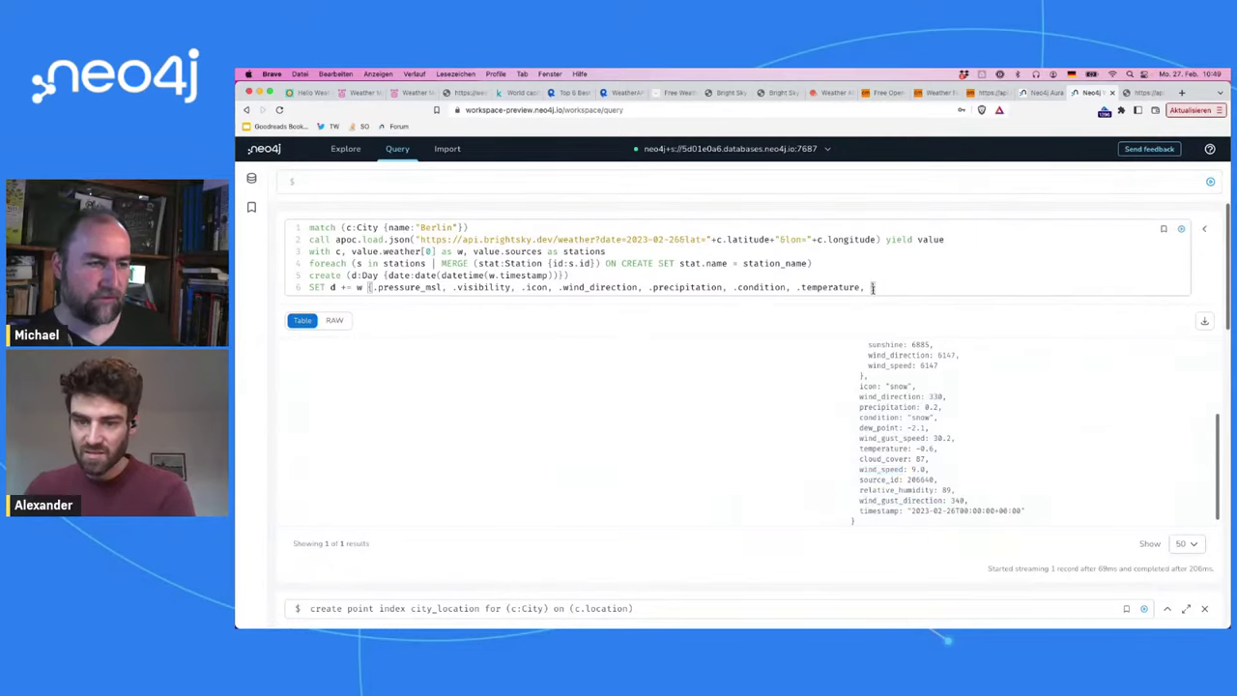
type(".")
key("ctrl+v")
type(",")
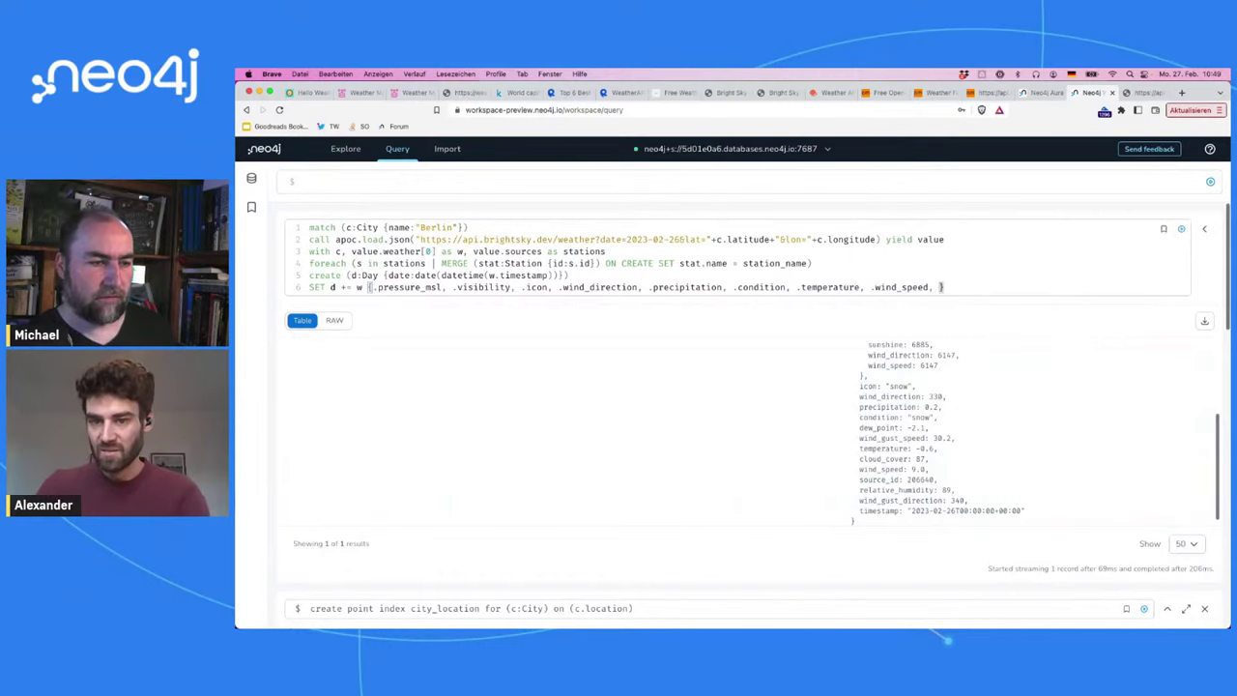
double_click(890, 396)
key("ctrl+c")
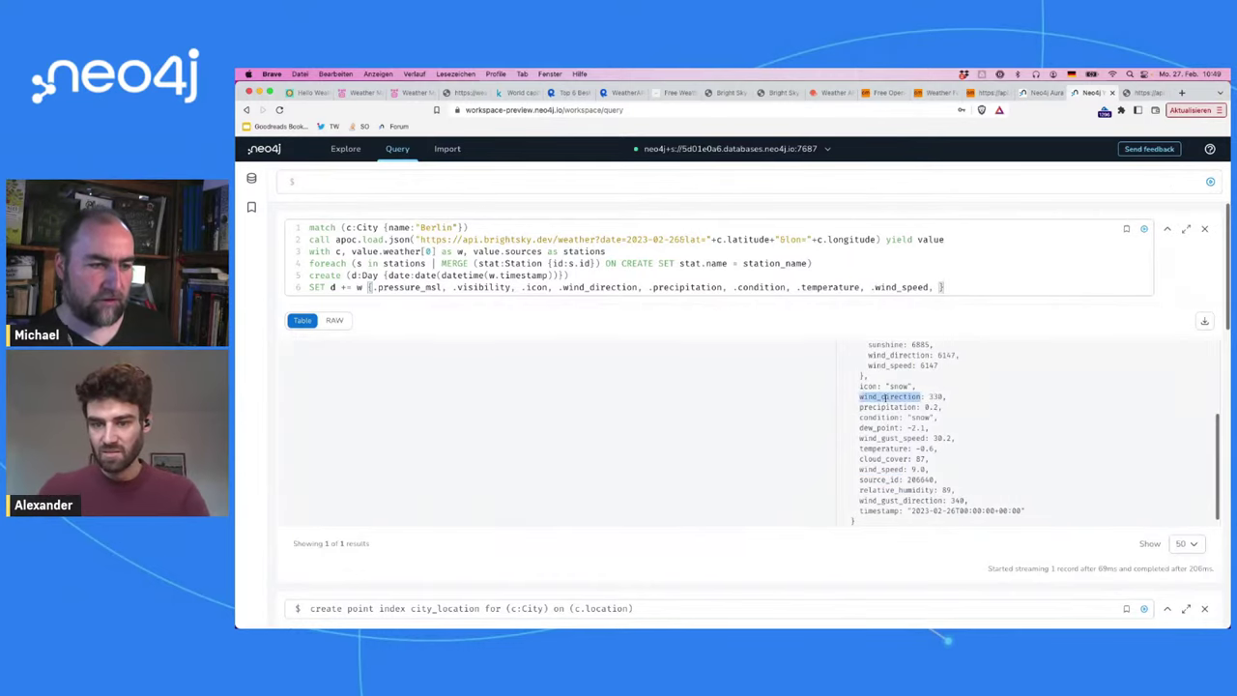
left_click(939, 284)
type(".")
key("ctrl+v")
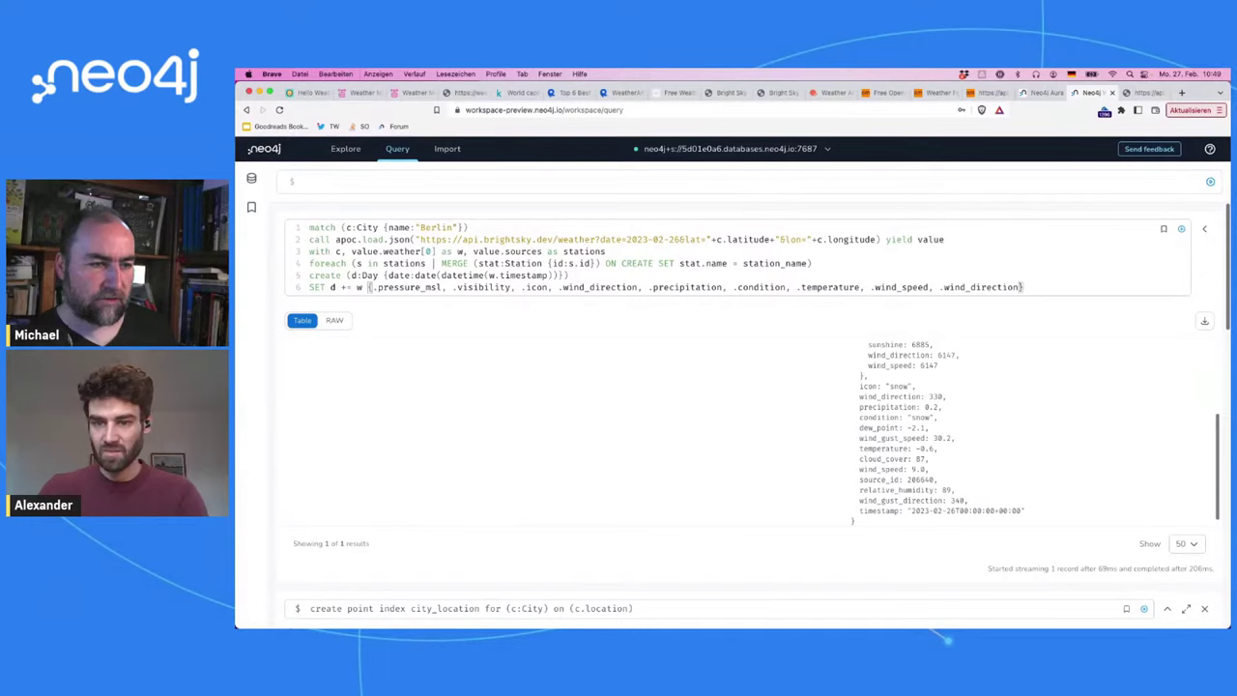
Step: Add cloud_cover to the SET map, start an empty seventh line, and select the whole query
scroll(905, 459, "down", 1)
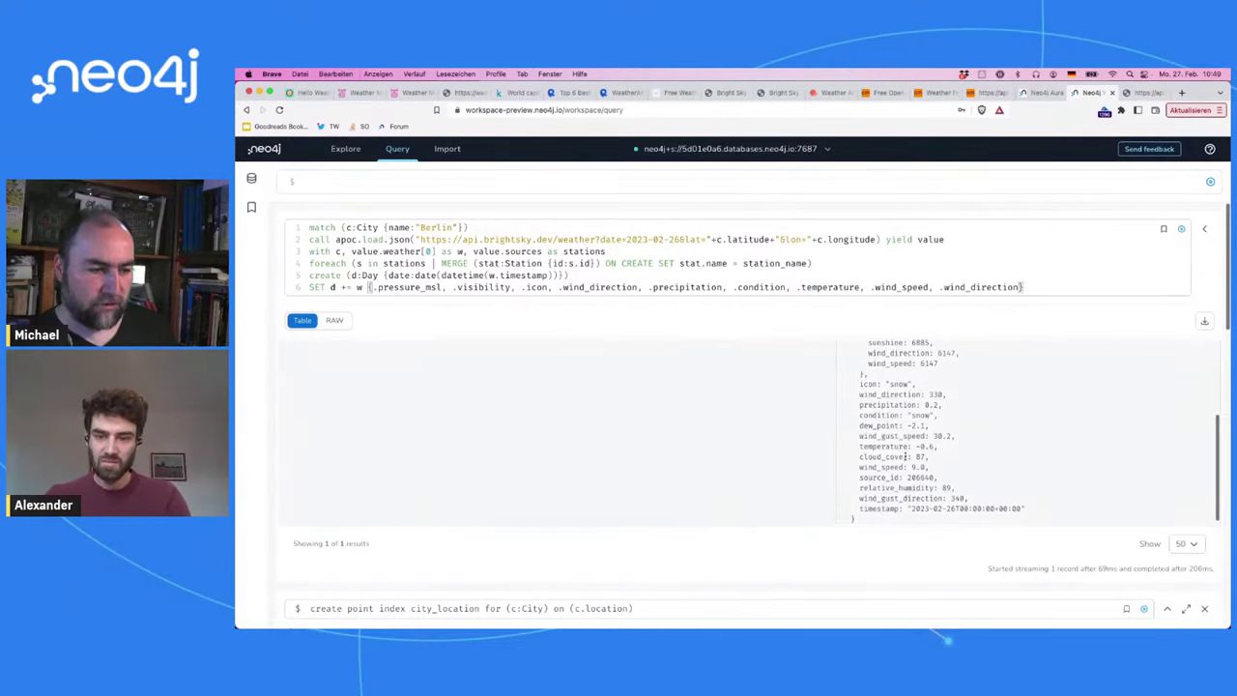
double_click(885, 451)
key("super+c")
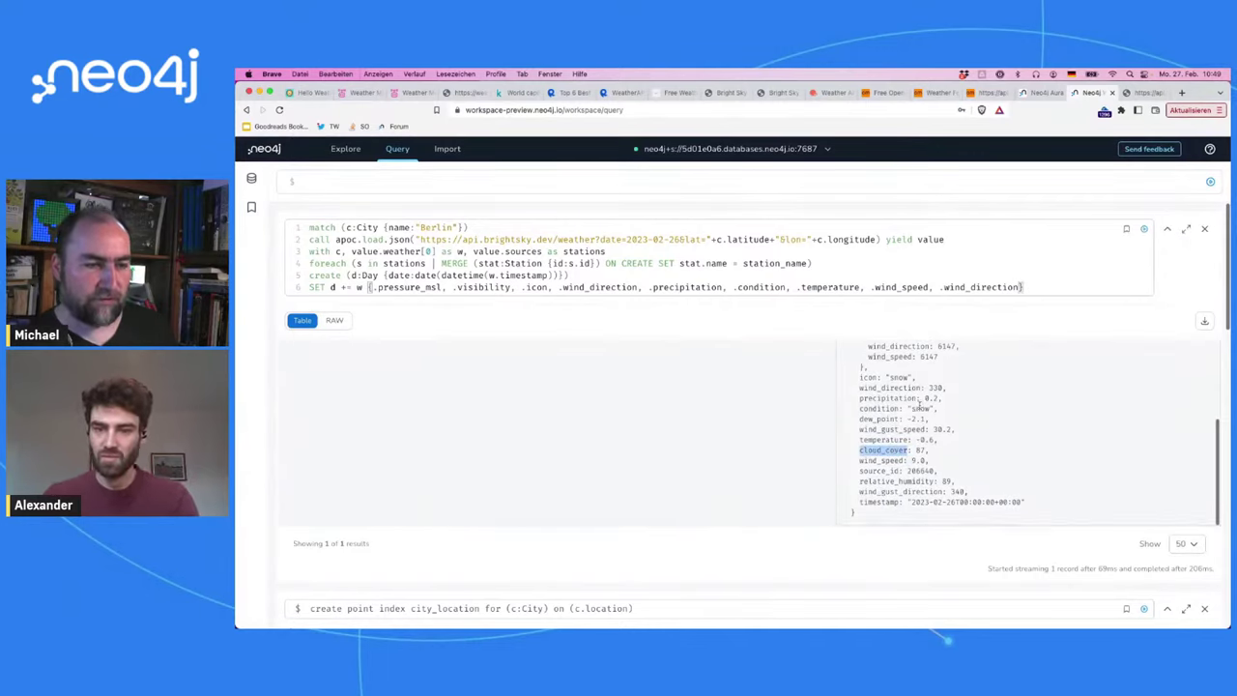
left_click(1021, 287)
type(", .")
key("super+v")
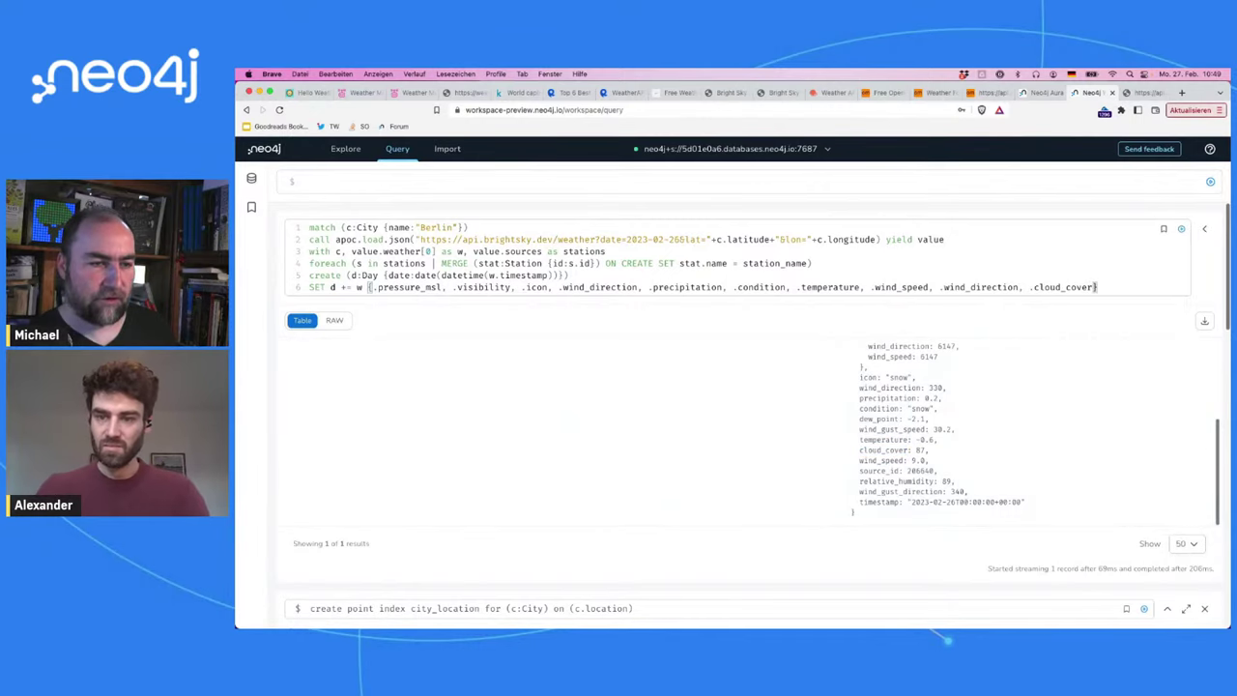
double_click(920, 450)
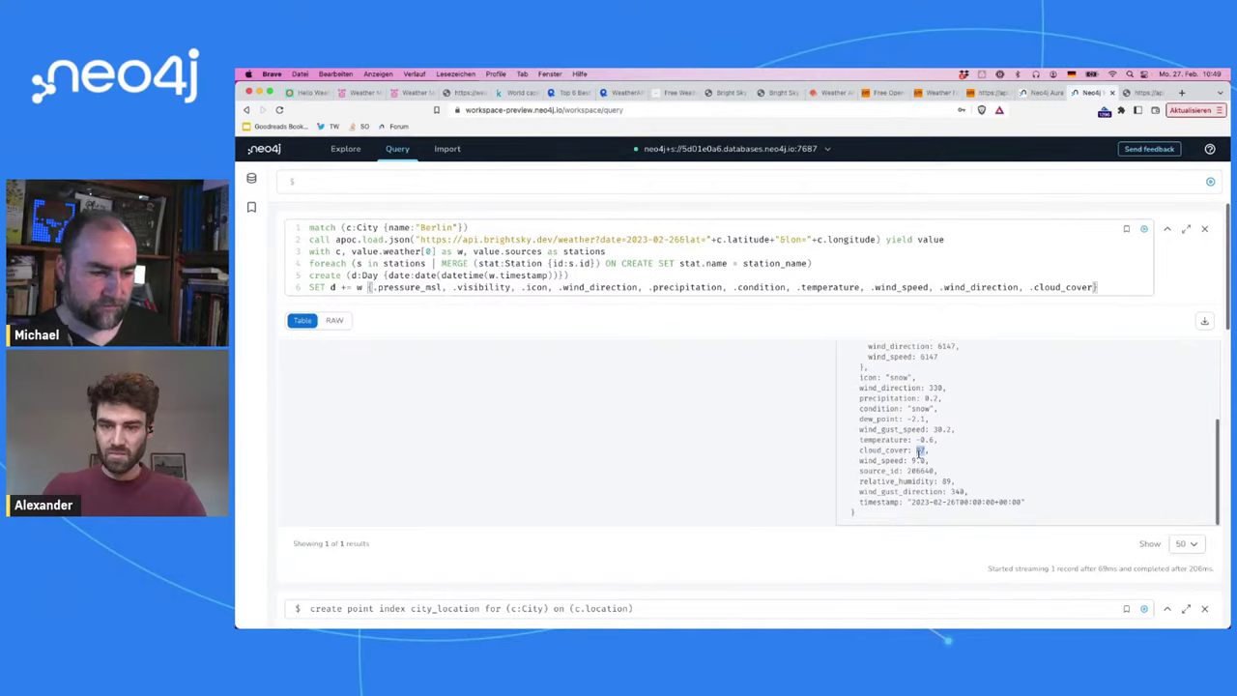
scroll(921, 450, "up", 1)
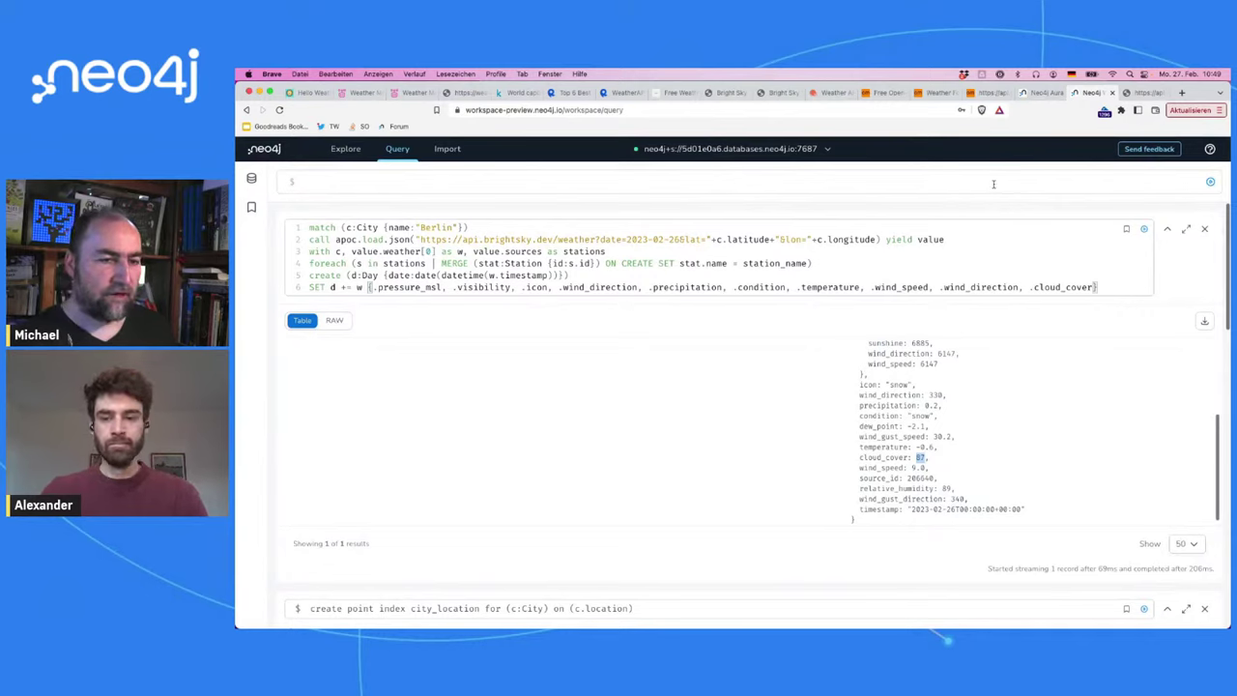
left_click(1103, 284)
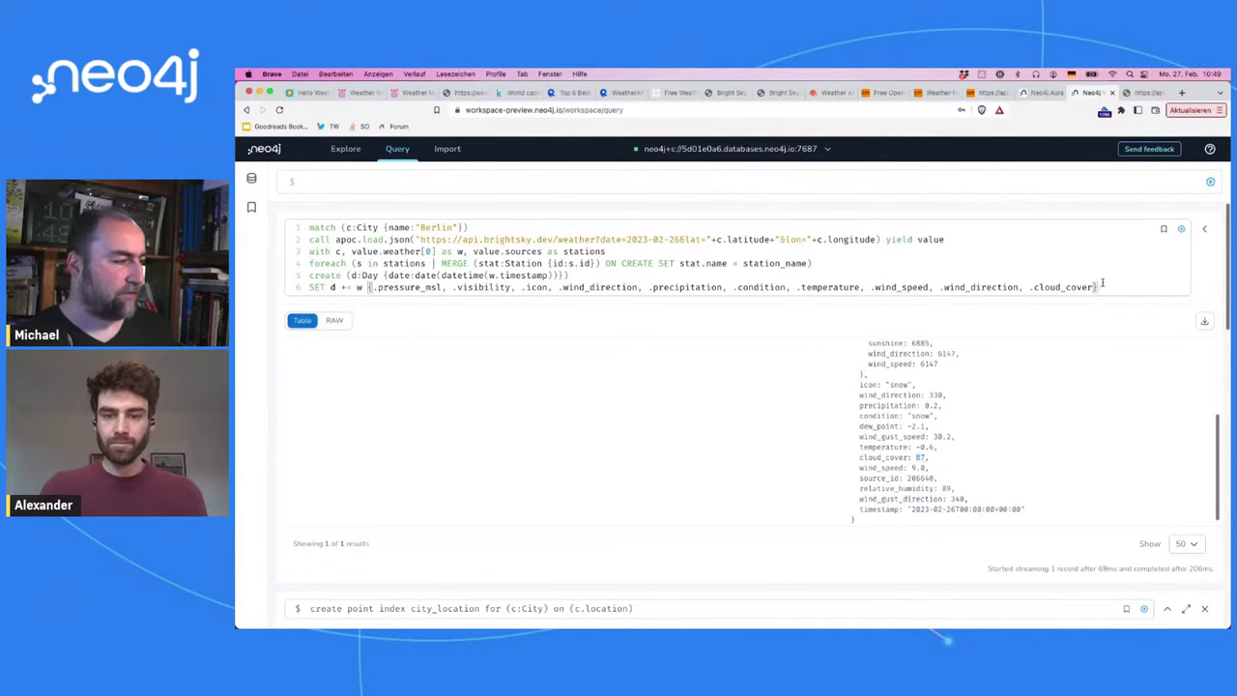
key("Return")
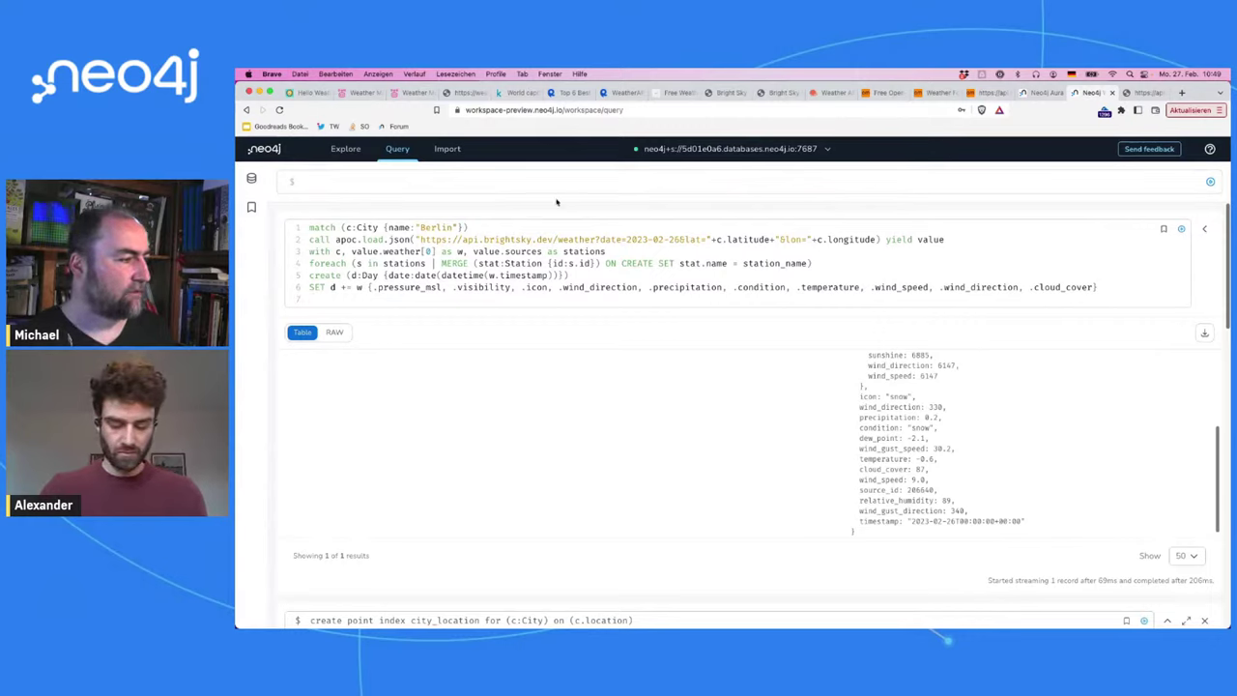
key("super+a")
Step: Add a create (c)-[:WEATHER]->(d) line to the expanded weather query
left_click(446, 150)
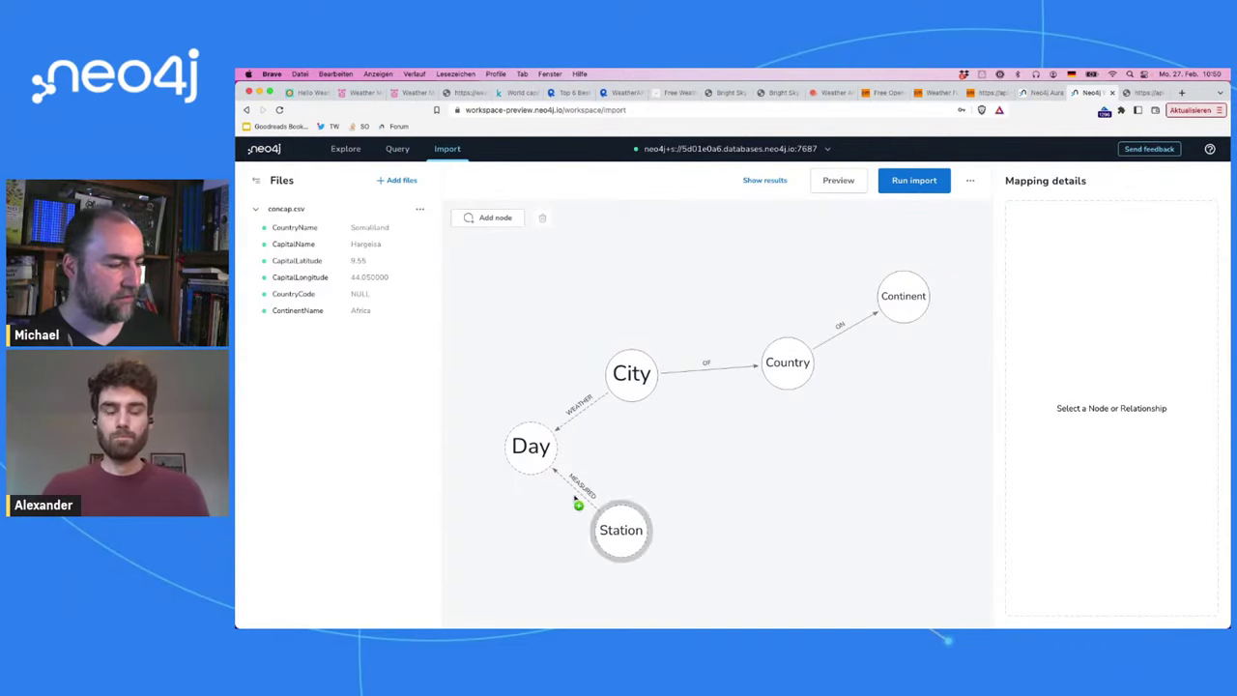
left_click(358, 150)
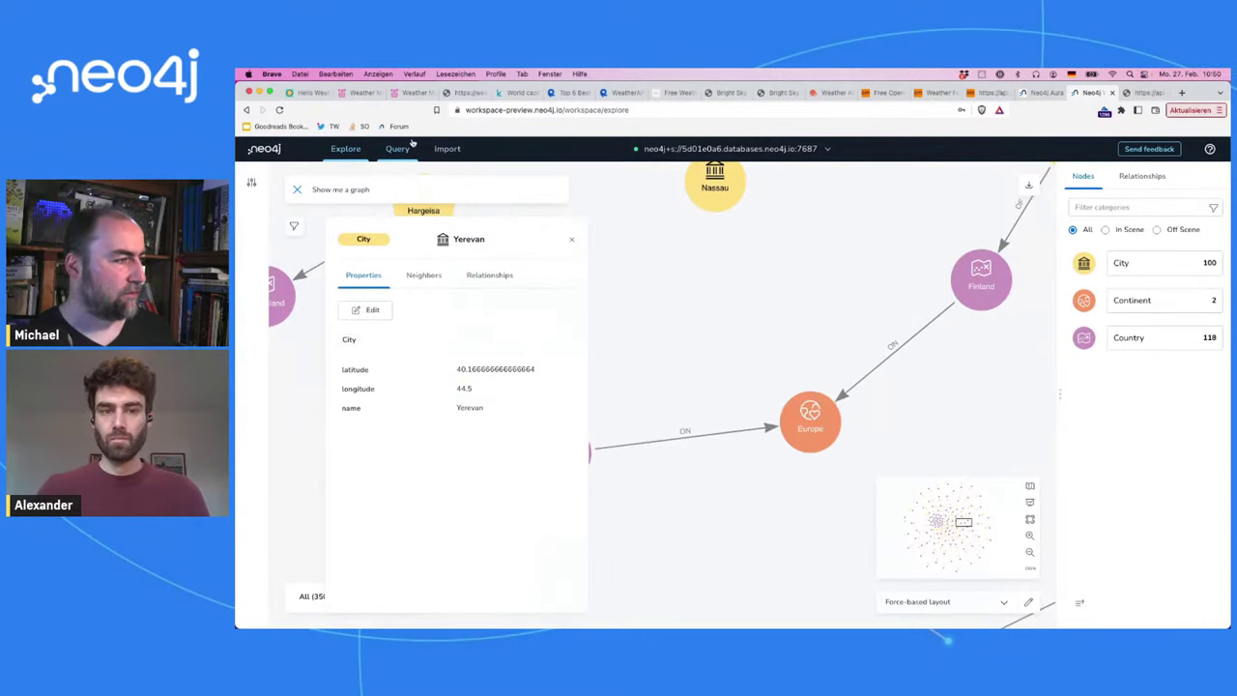
left_click(397, 150)
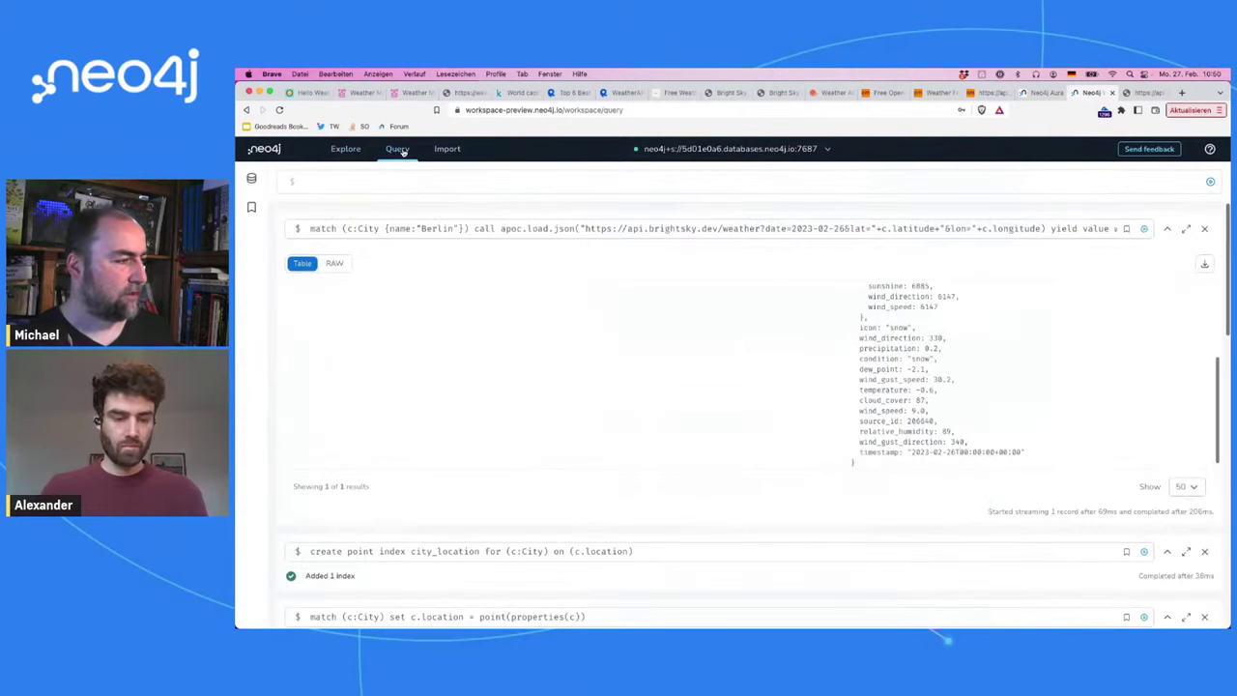
left_click(404, 229)
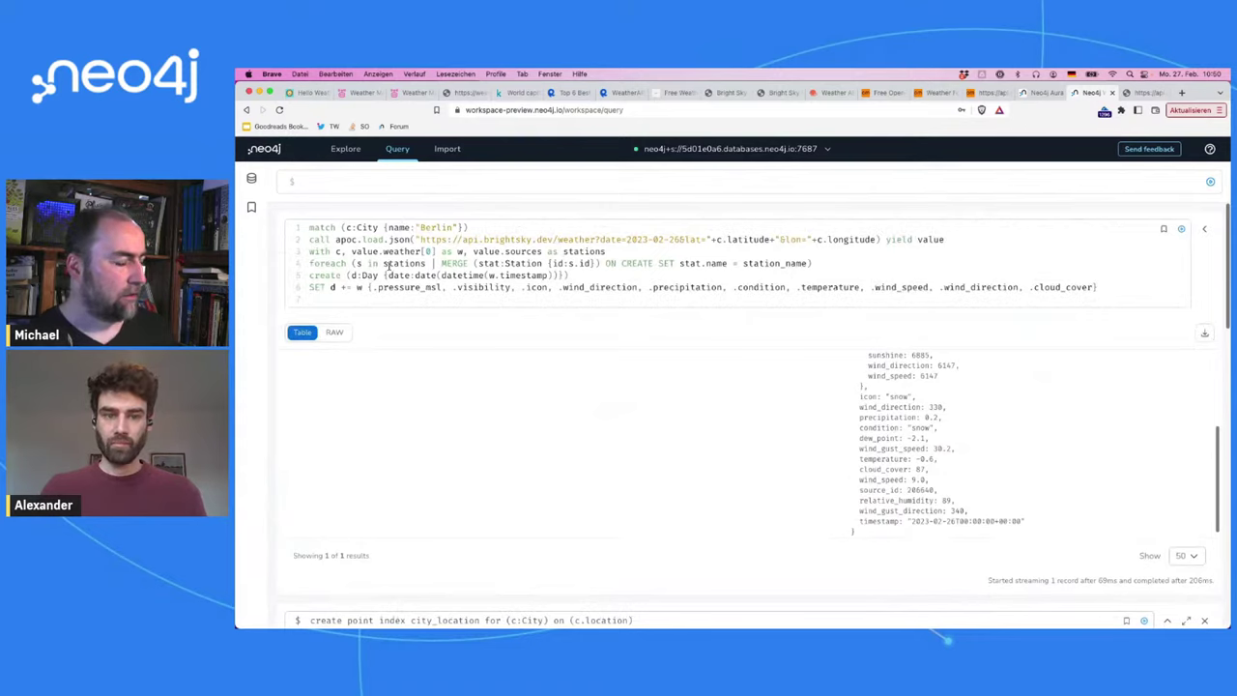
type("create (c)-")
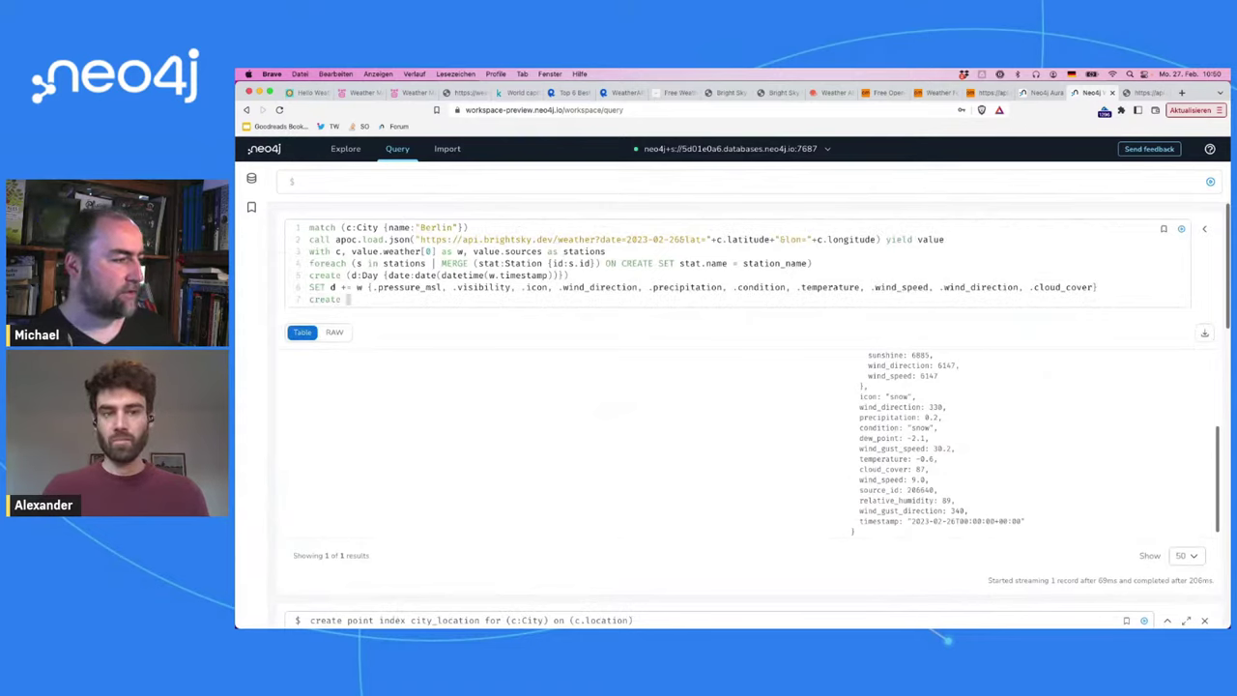
type("[:W")
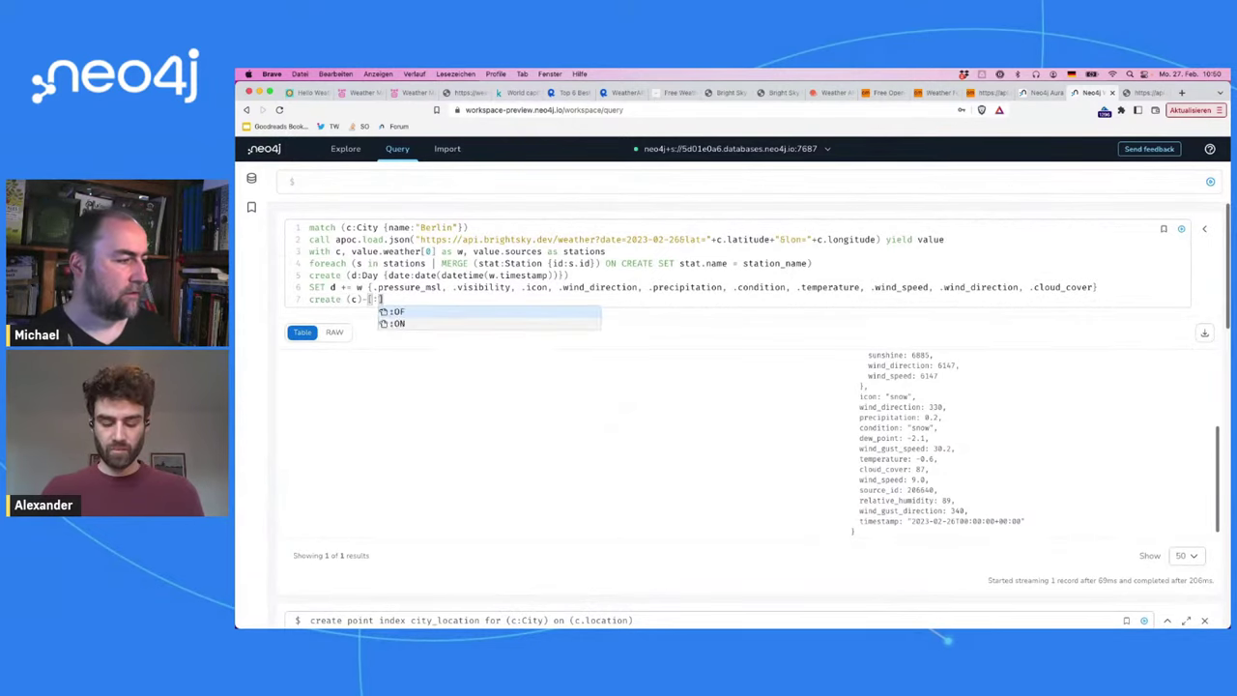
type("EAHTE")
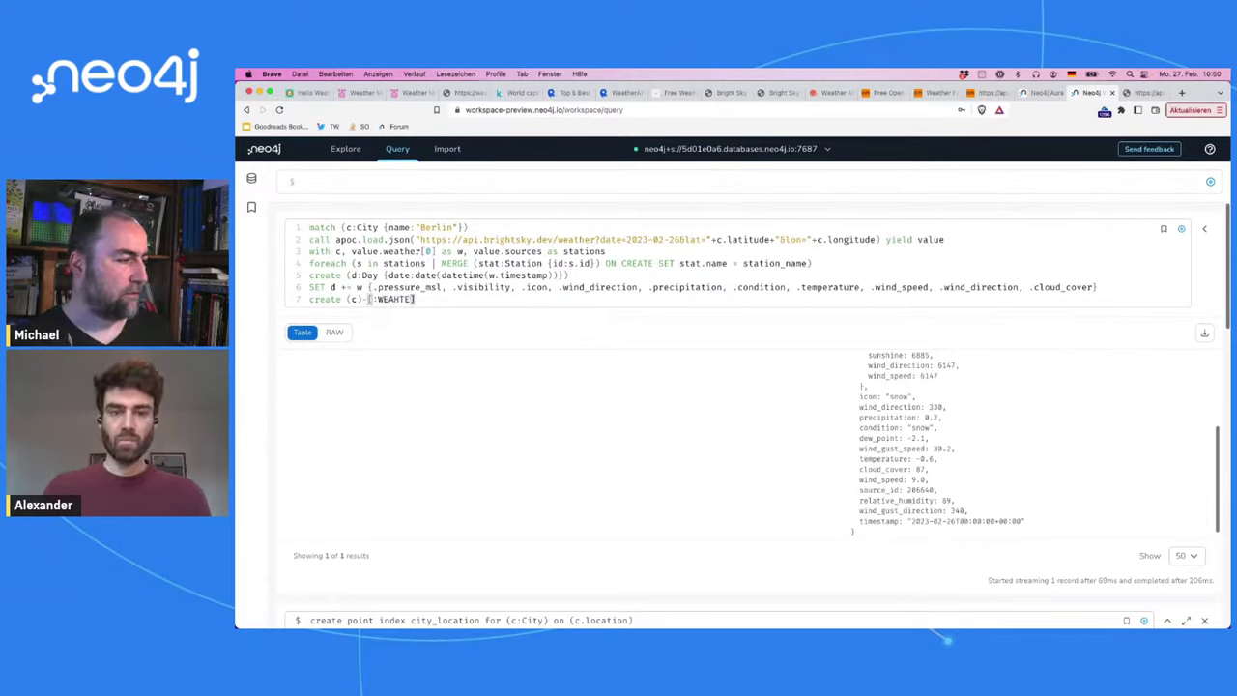
key("BackSpace")
key("BackSpace")
type("A")
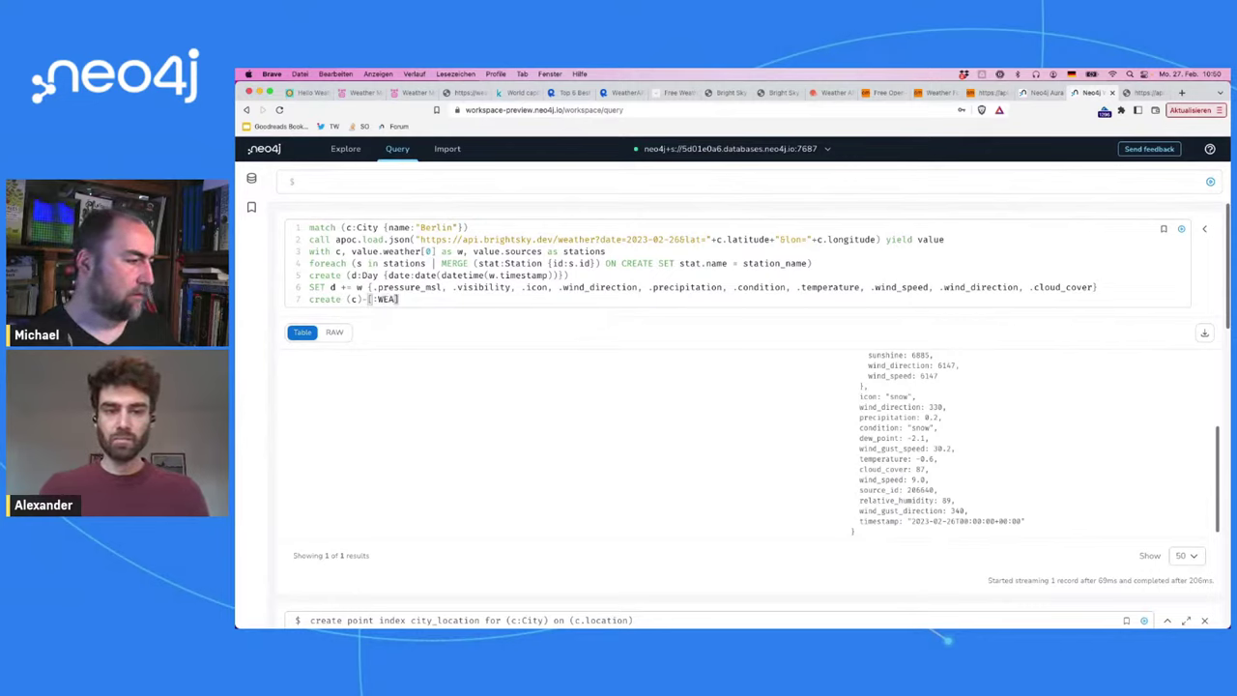
type("TE")
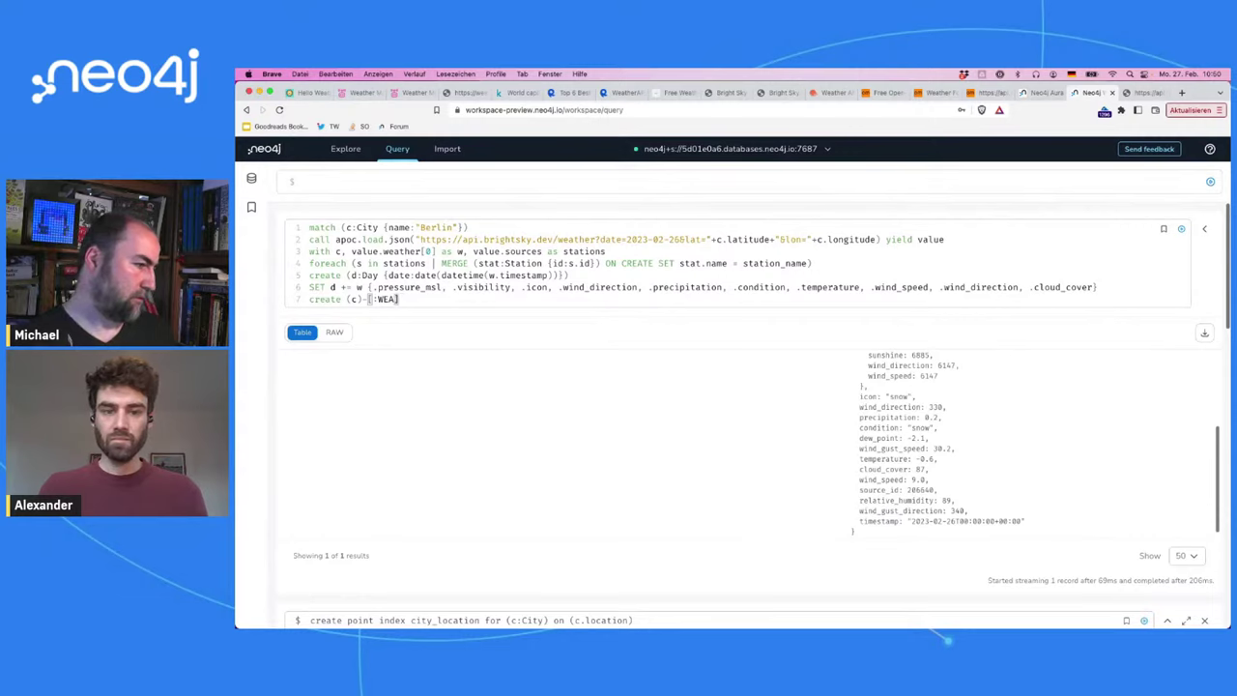
type("THER")
type("->")
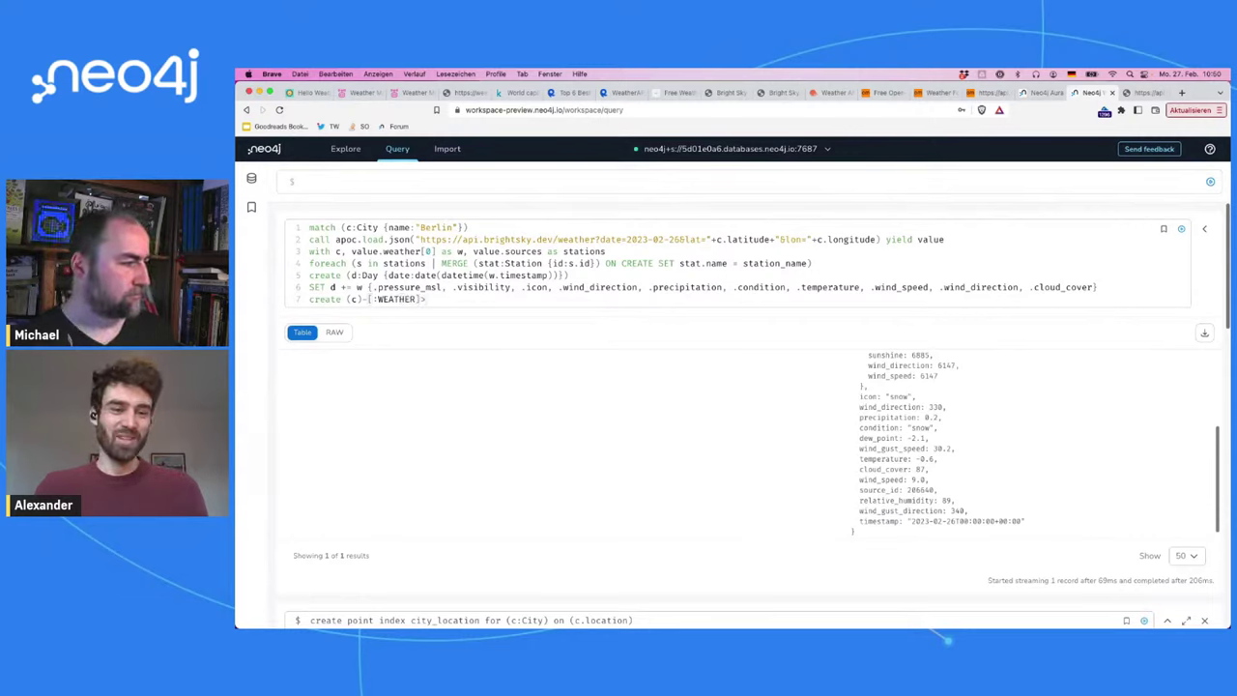
type("(")
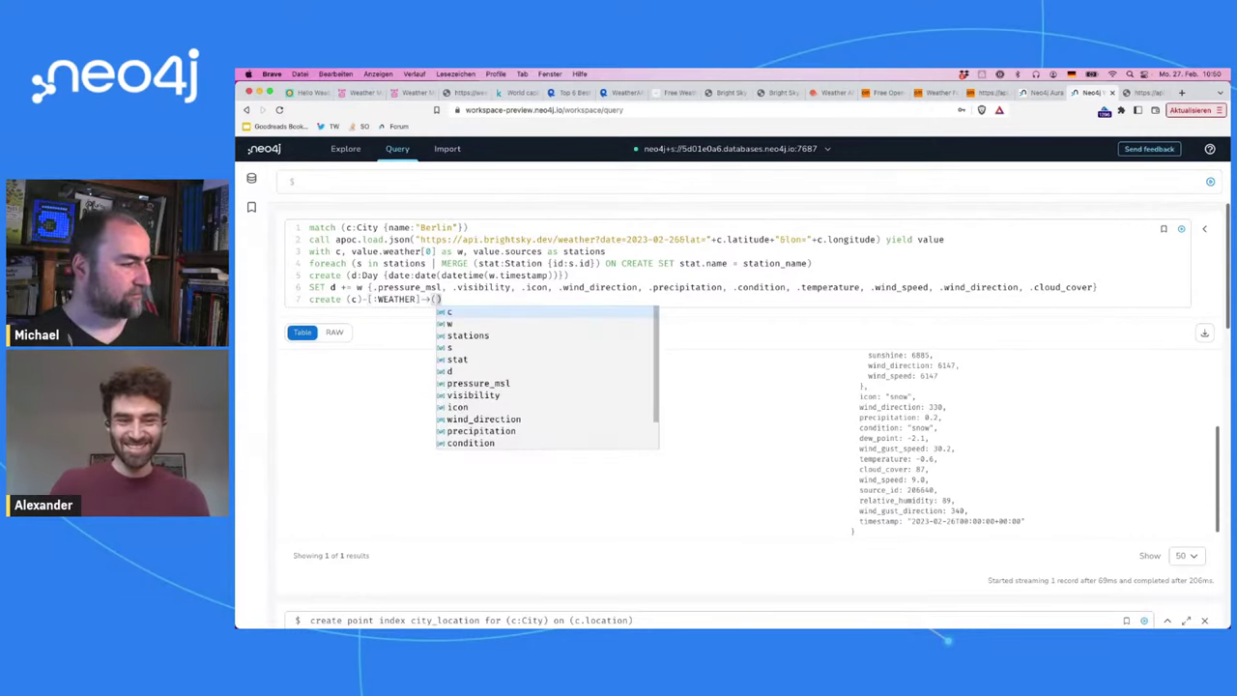
type("d")
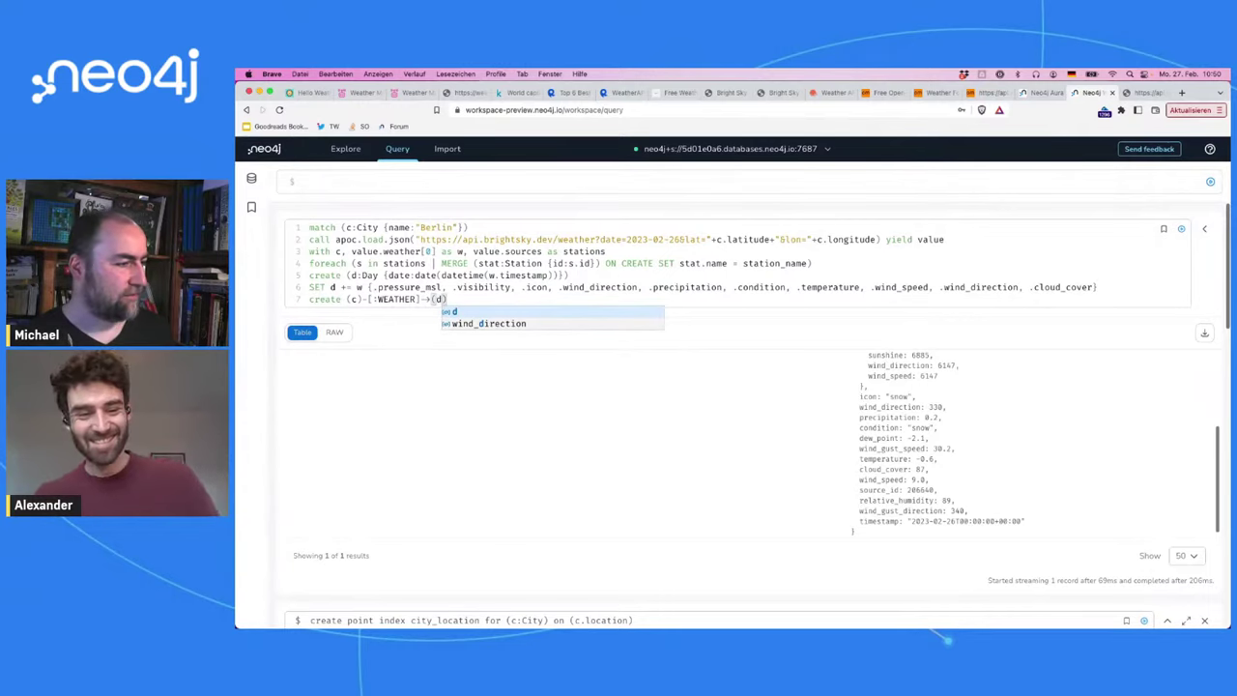
key("Down")
key("Escape")
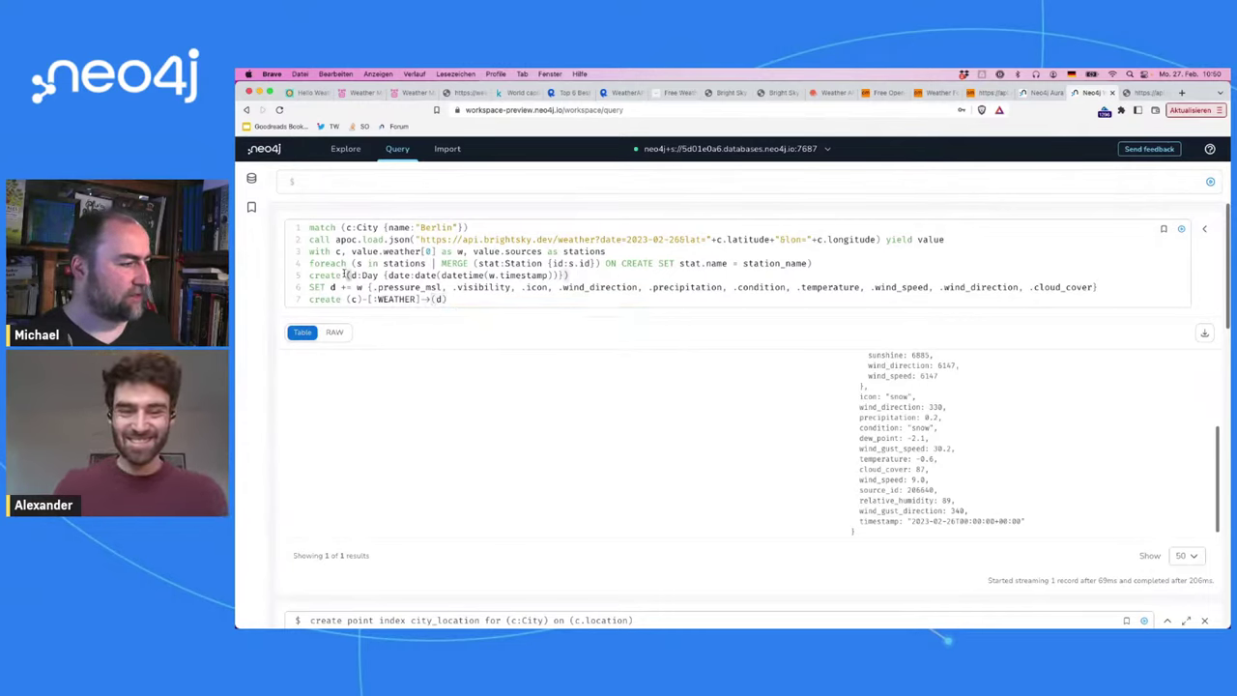
Step: Move the full Day node pattern into that relationship line and change create to MERGE
left_click_drag(347, 276, 571, 276)
key("super+x")
left_click(448, 298)
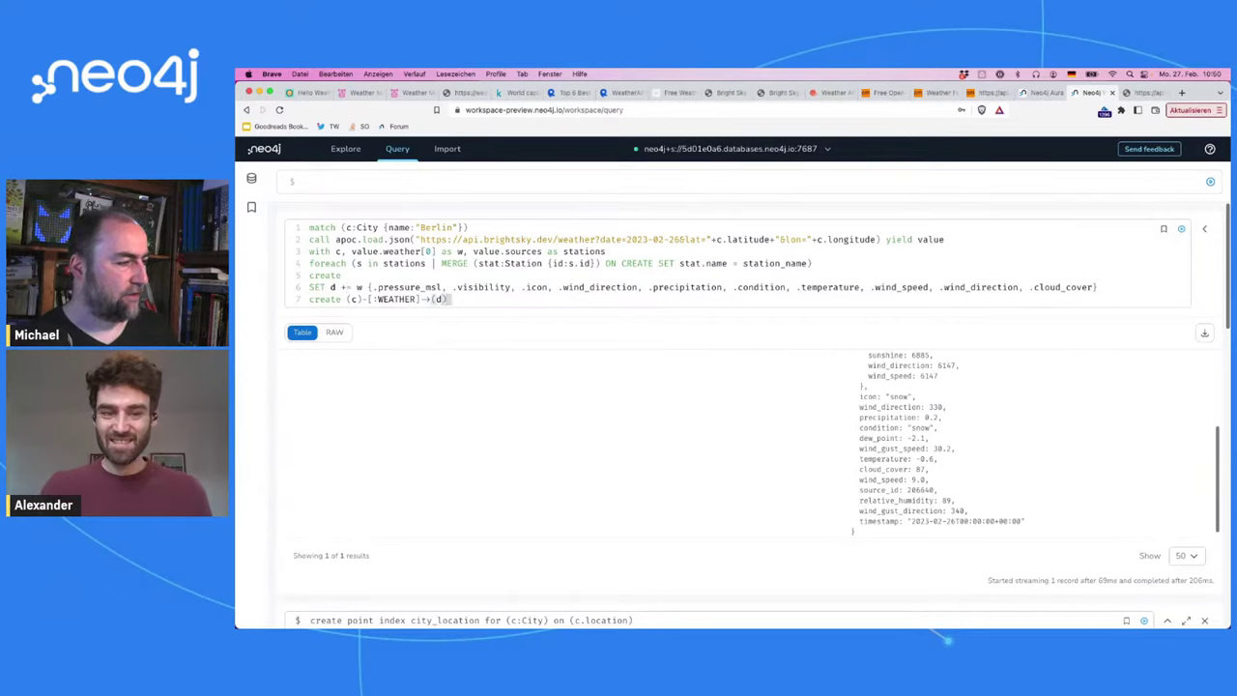
key("BackSpace")
key("BackSpace")
key("BackSpace")
key("super+v")
key("Up")
key("Up")
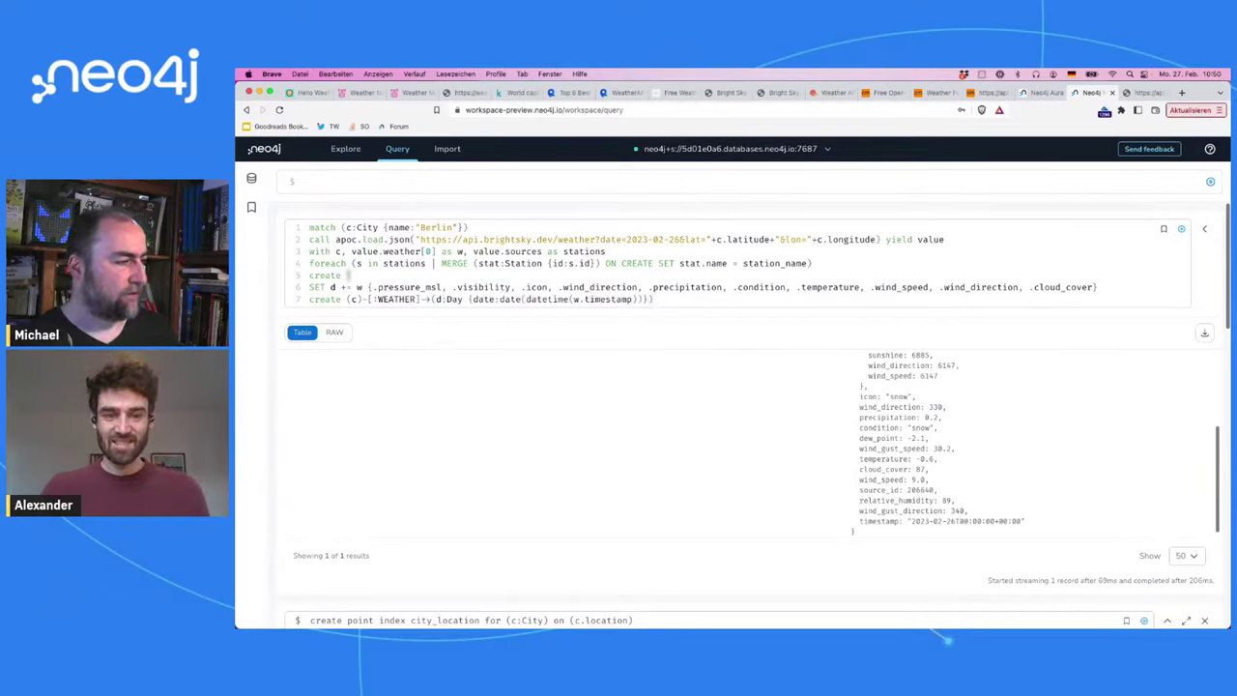
key("BackSpace")
key("BackSpace")
key("BackSpace")
key("BackSpace")
key("BackSpace")
key("BackSpace")
key("Down")
key("shift+Right")
key("shift+Right")
key("shift+Right")
key("shift+Right")
key("shift+Right")
key("shift+Right")
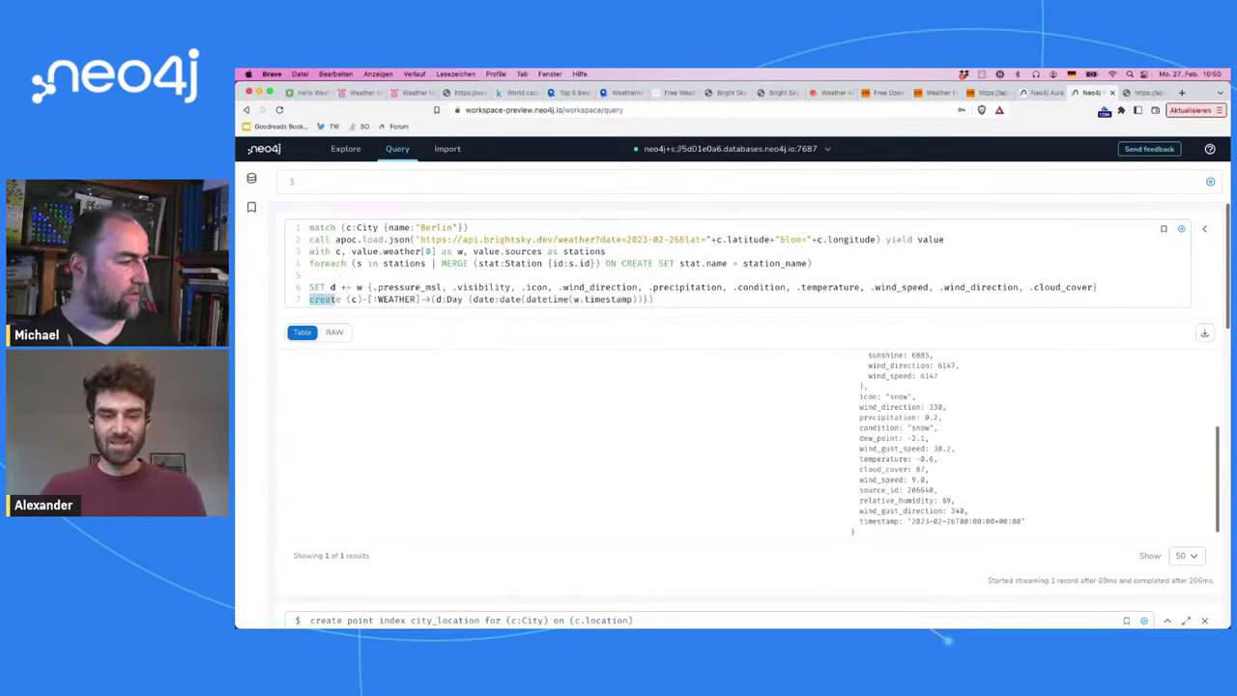
type("MERGE")
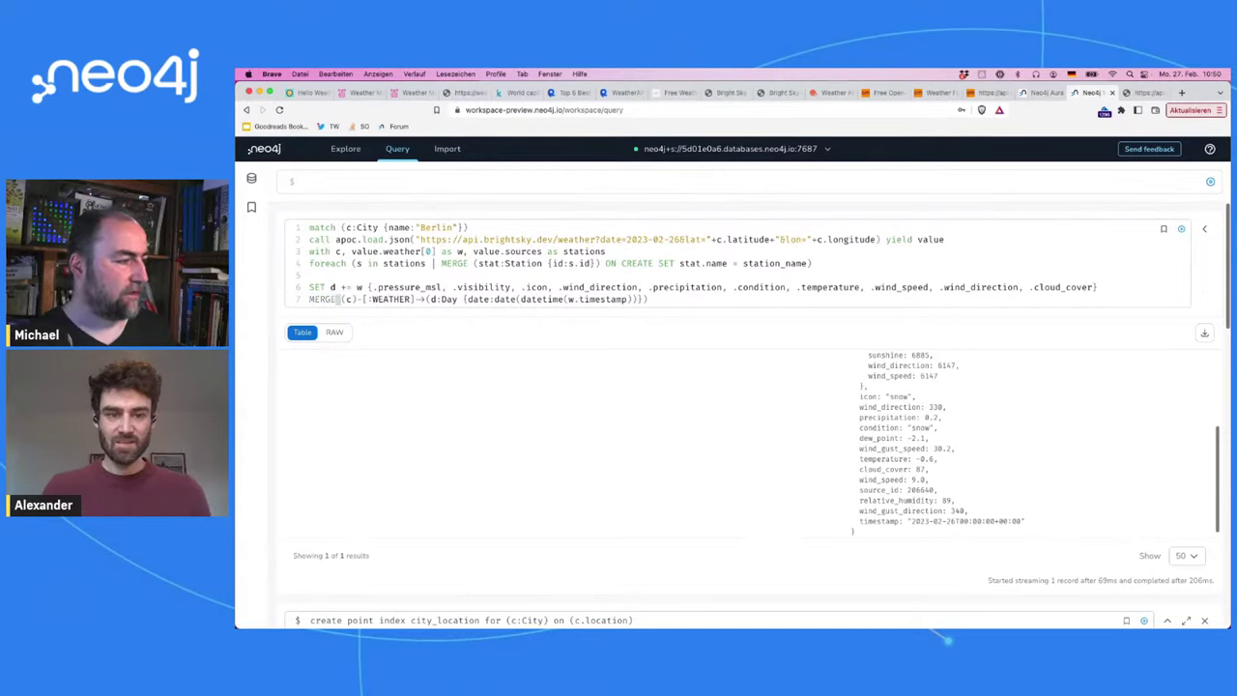
Step: Move the WEATHER MERGE line up to line 5 and make the following SET an ON CREATE SET
key("Home")
key("shift+End")
key("super+x")
key("Up")
key("Up")
key("super+v")
key("Down")
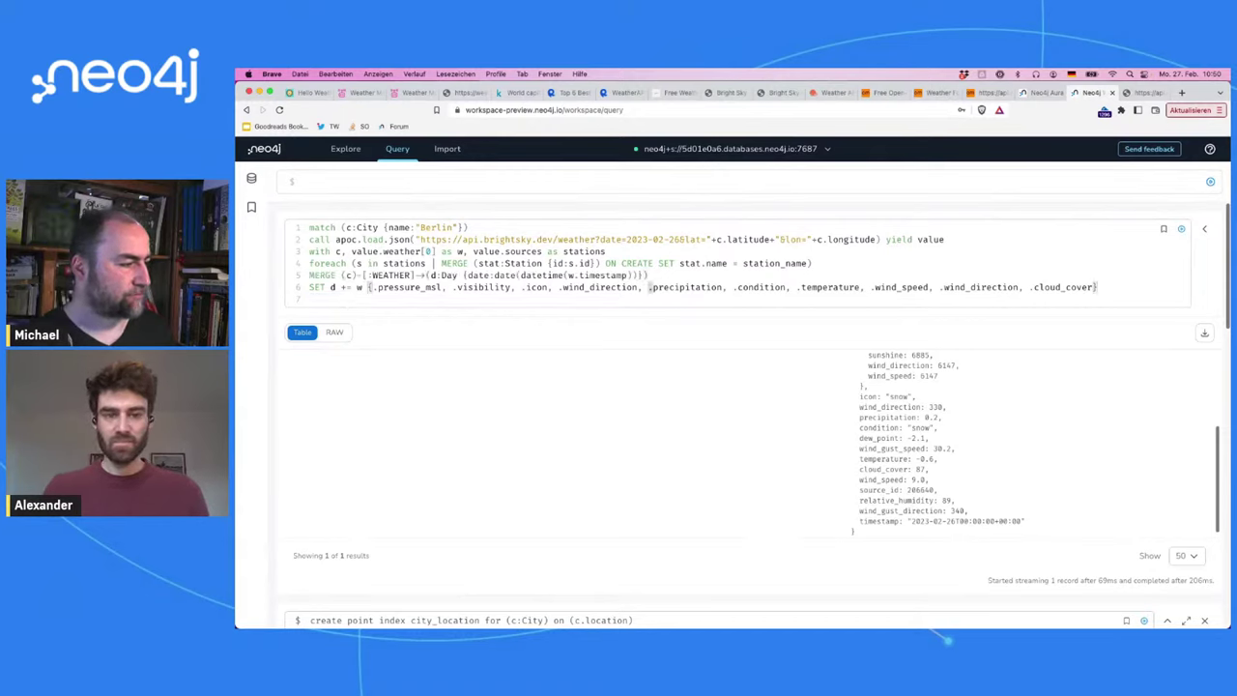
key("Home")
type("ON CREATE")
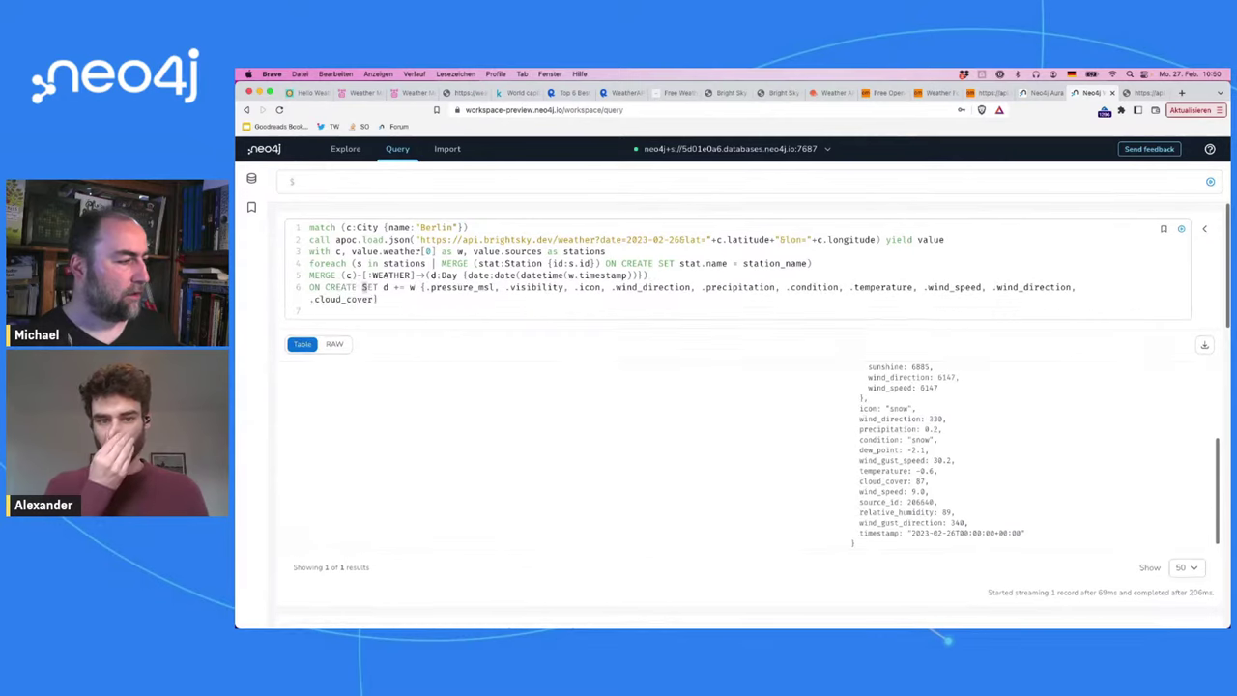
Step: Review the WEATHER pattern from c to the Day node and its date key
double_click(390, 276)
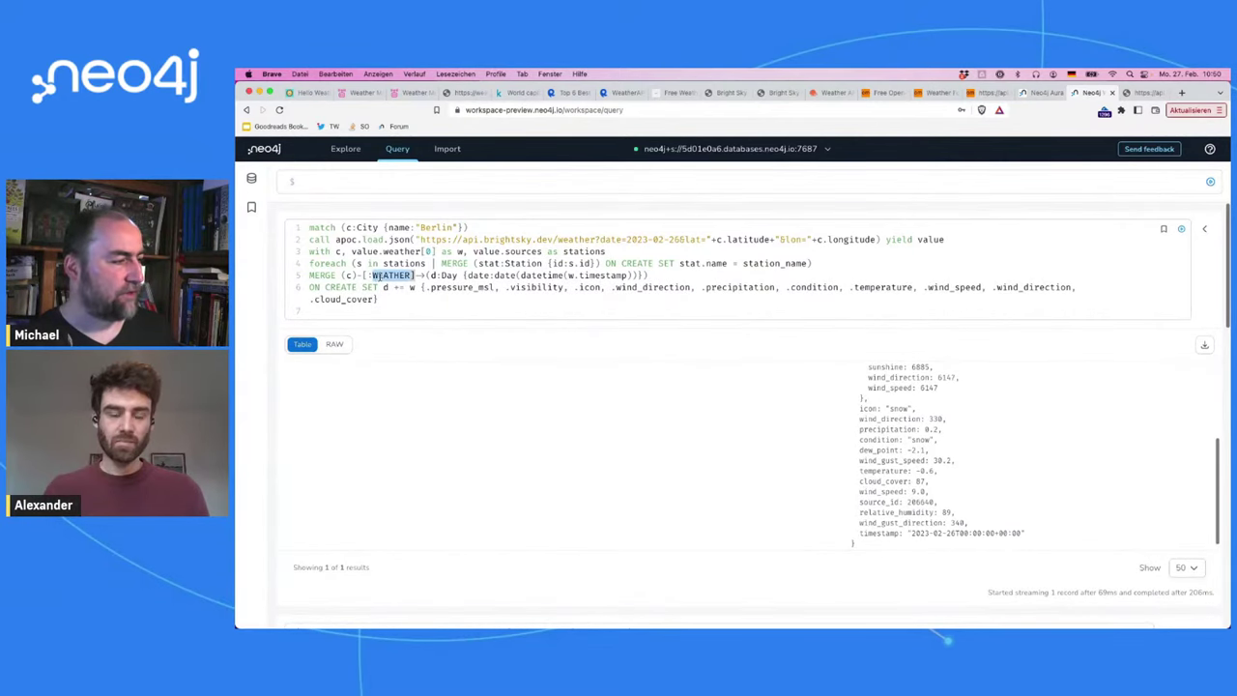
left_click(349, 275)
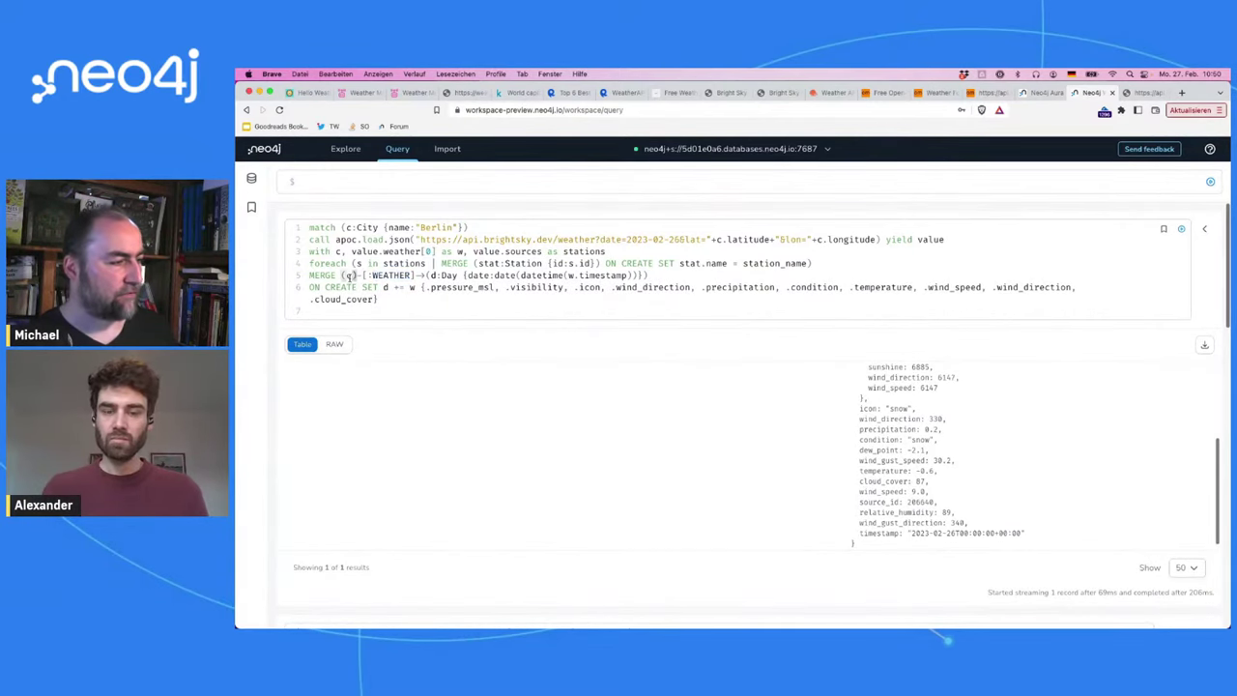
double_click(447, 275)
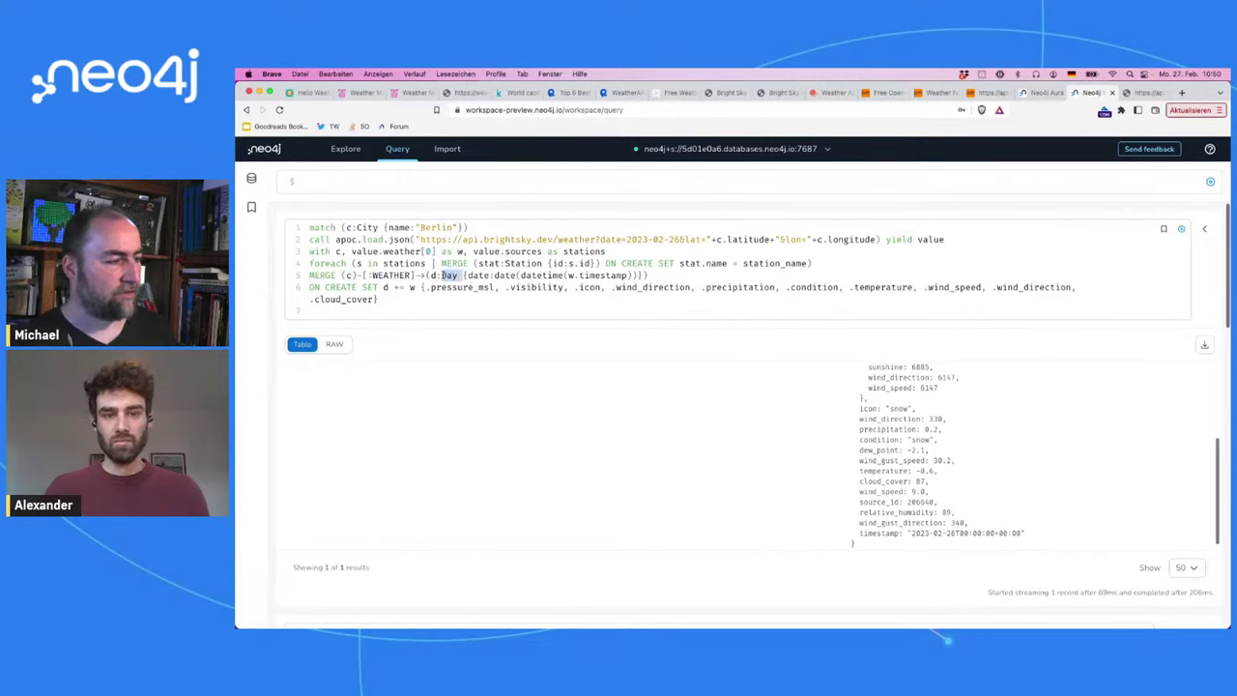
double_click(508, 276)
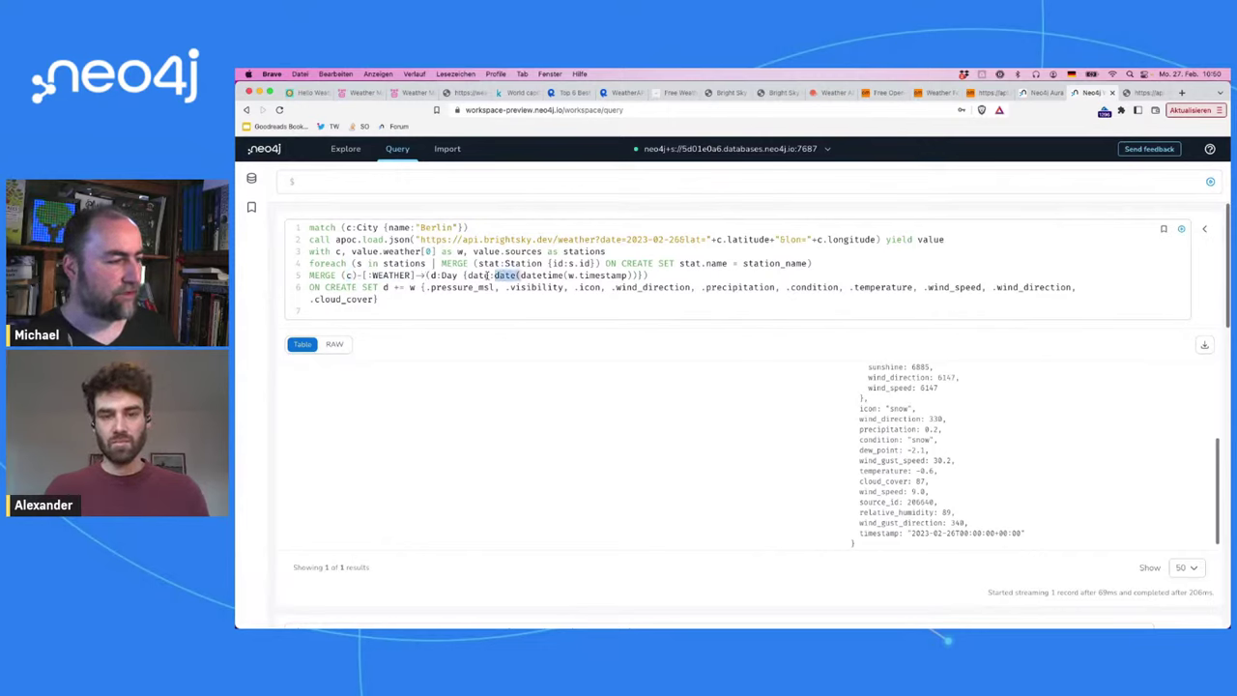
double_click(478, 276)
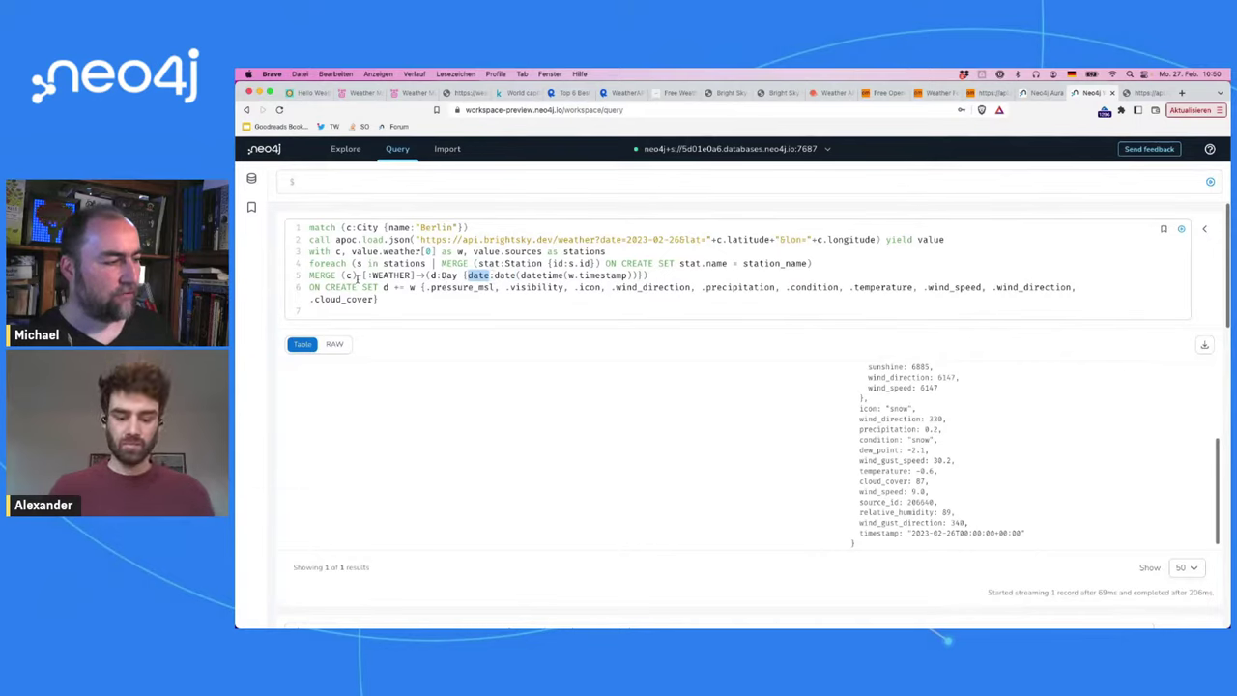
double_click(447, 276)
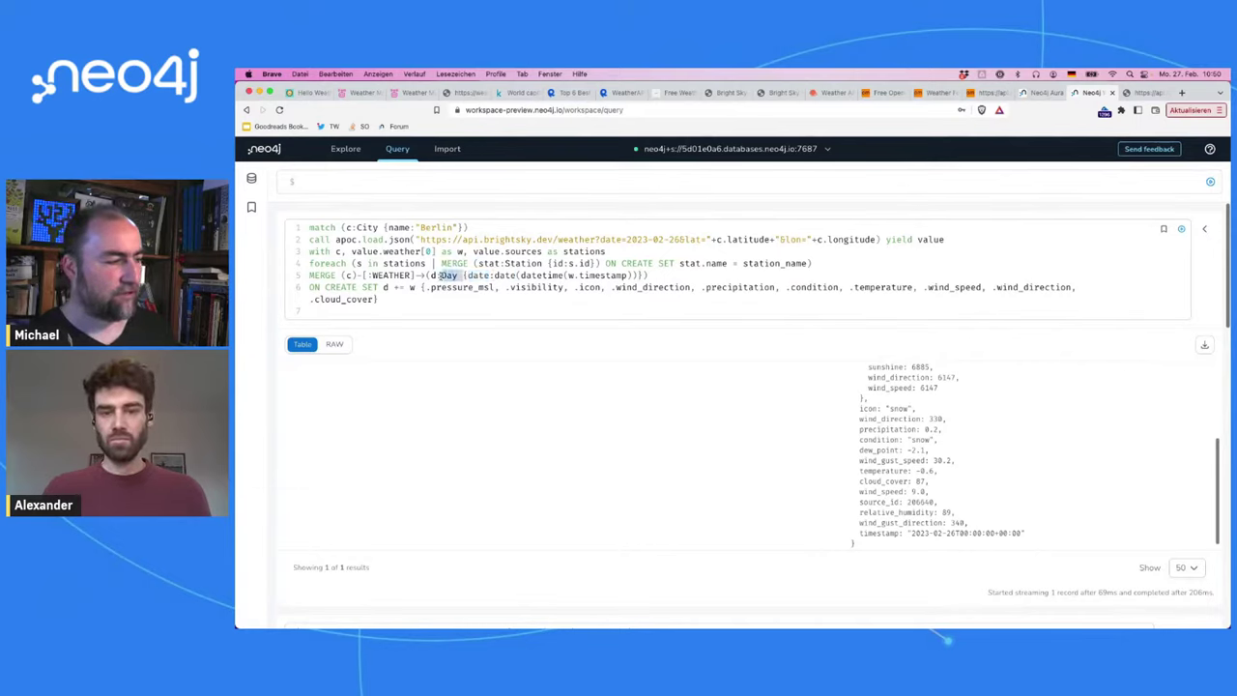
left_click_drag(356, 276, 516, 276)
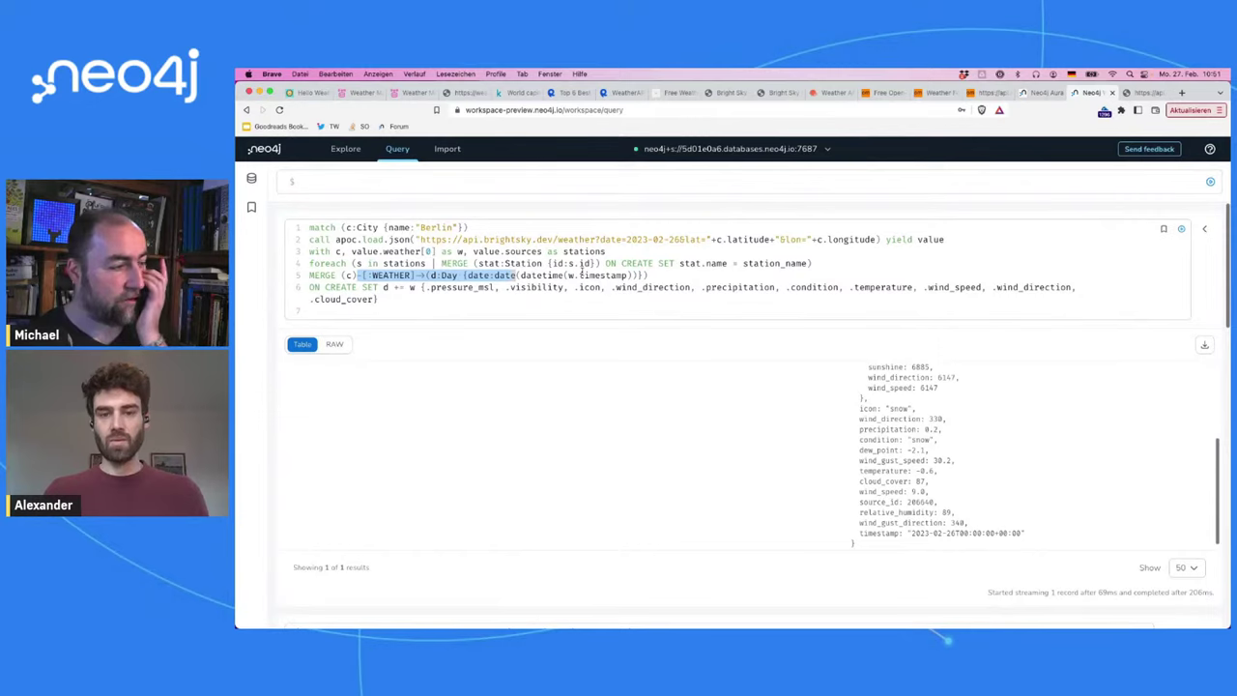
Step: Begin a new MERGE (s) line after the cloud_cover line
left_click(549, 301)
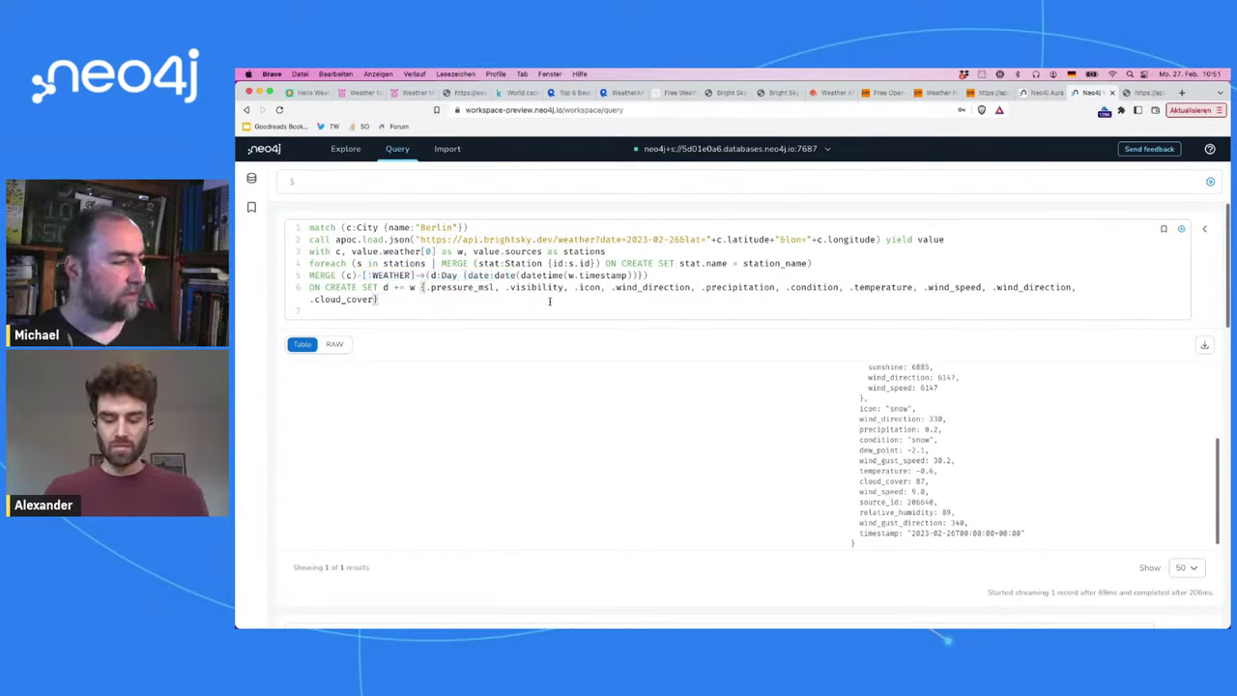
key("Return")
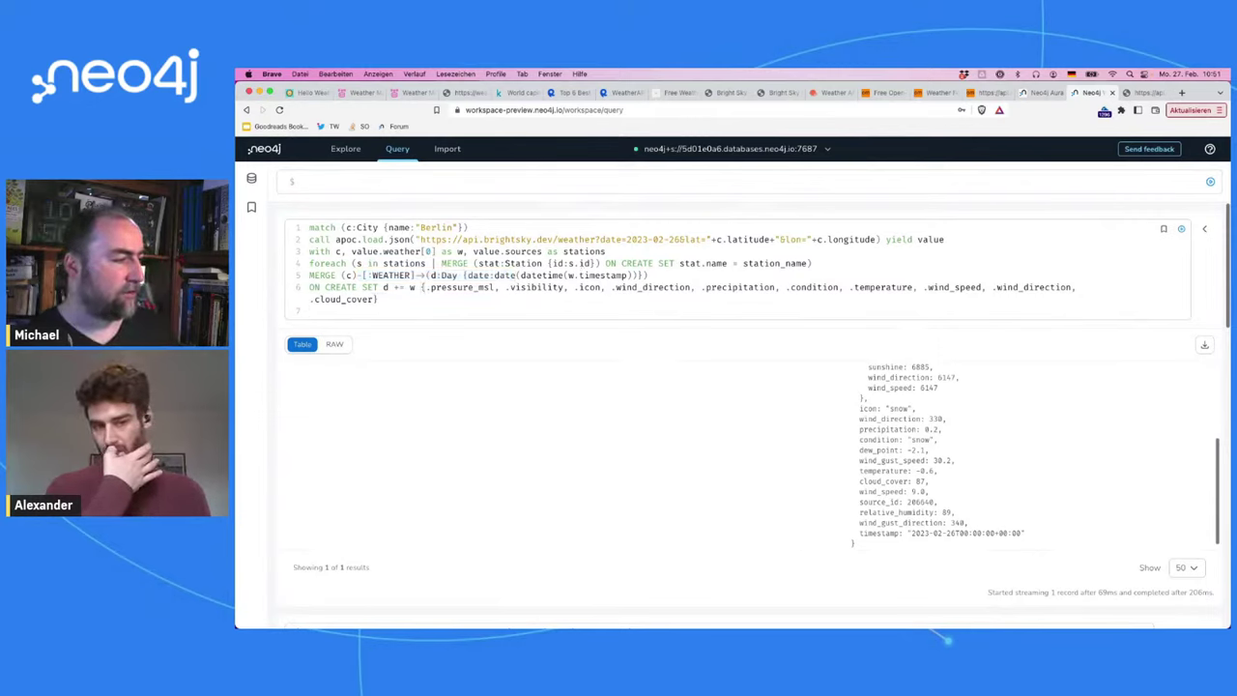
type("MERGE (")
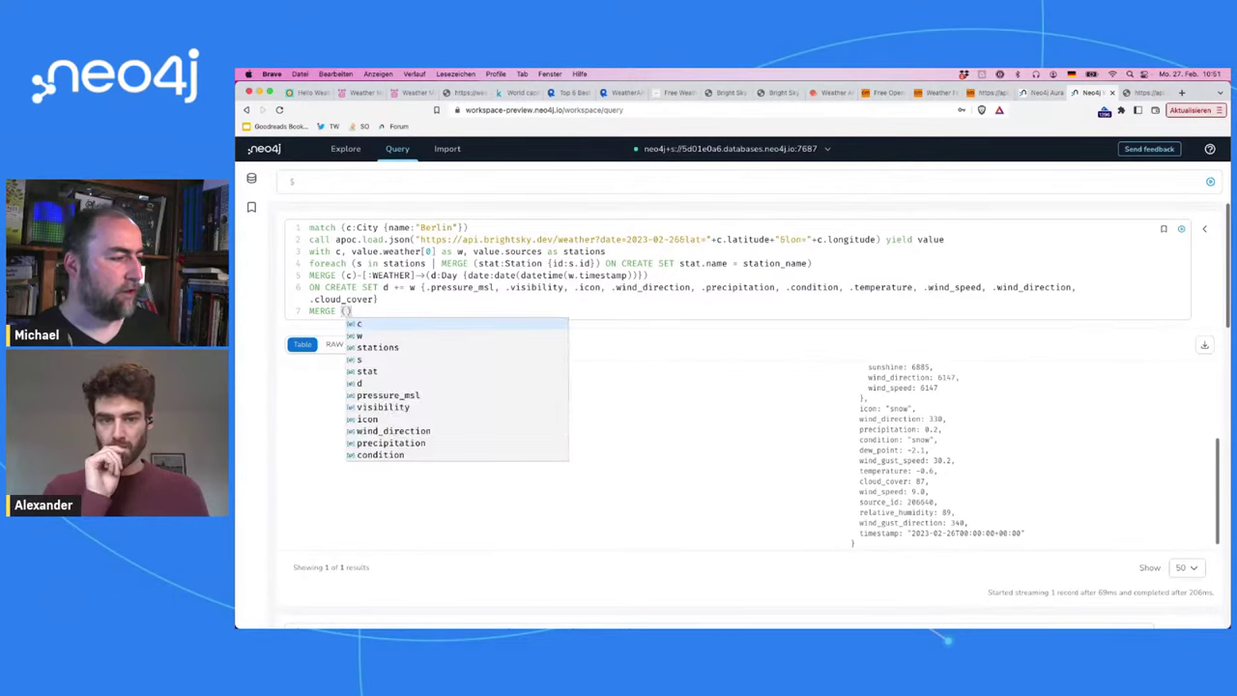
type("s)")
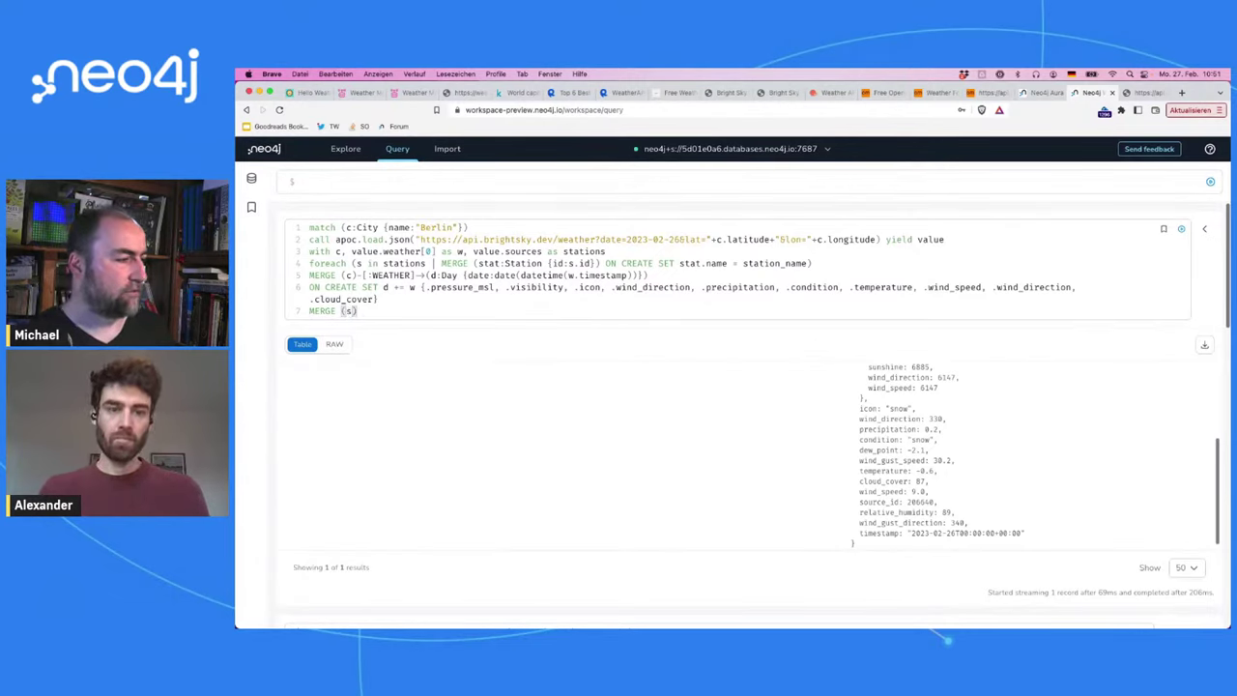
Step: Turn line 7 into MATCH (s:Station {id:w.source_id}), checking the source_id field name
key("shift+Home")
type("MATCH (")
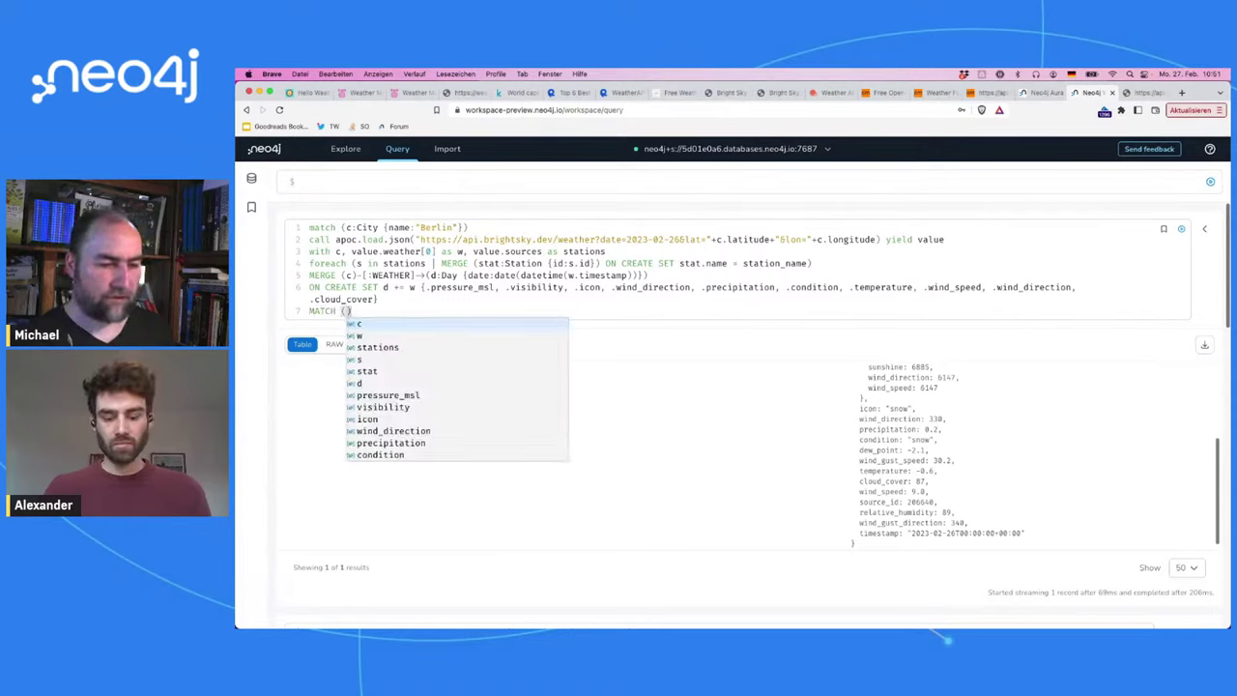
scroll(929, 426, "up", 3)
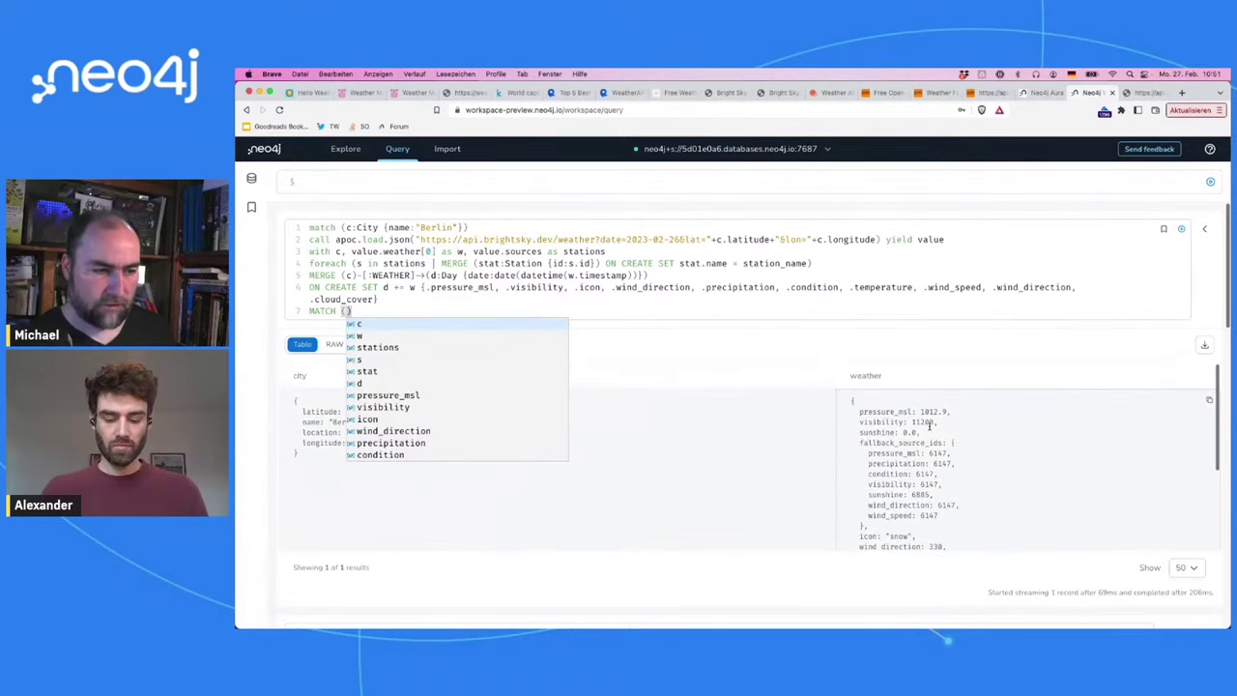
scroll(929, 426, "down", 5)
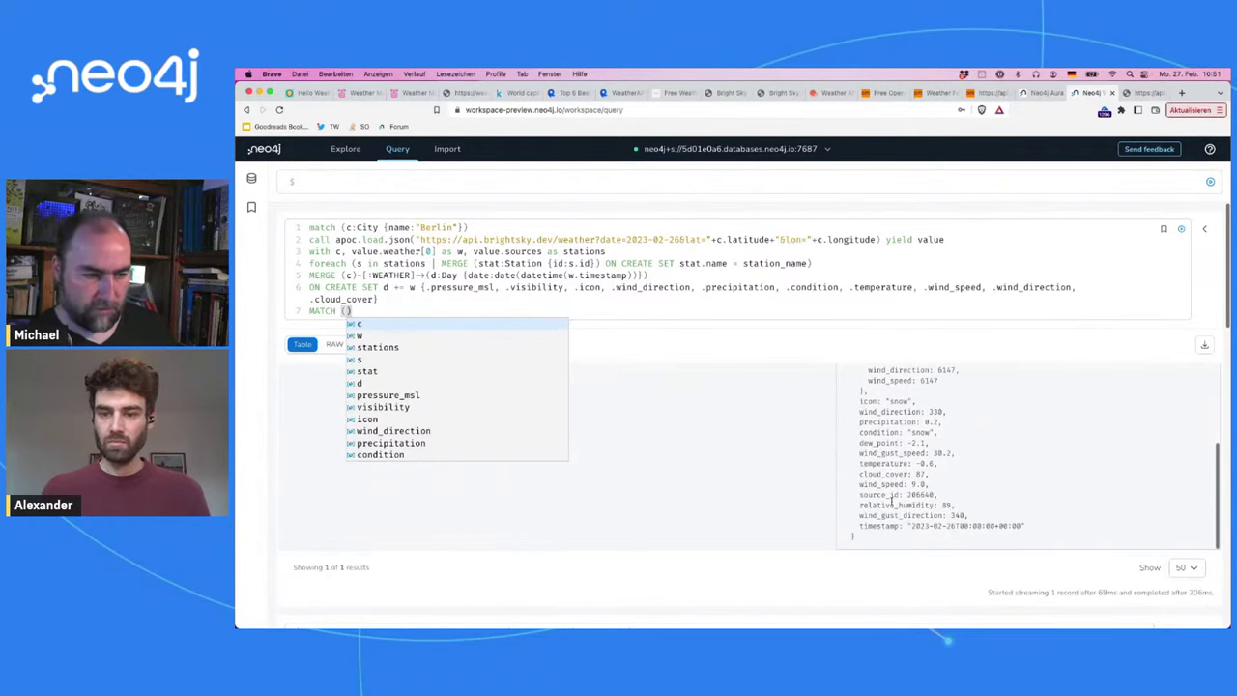
double_click(880, 495)
left_click(346, 310)
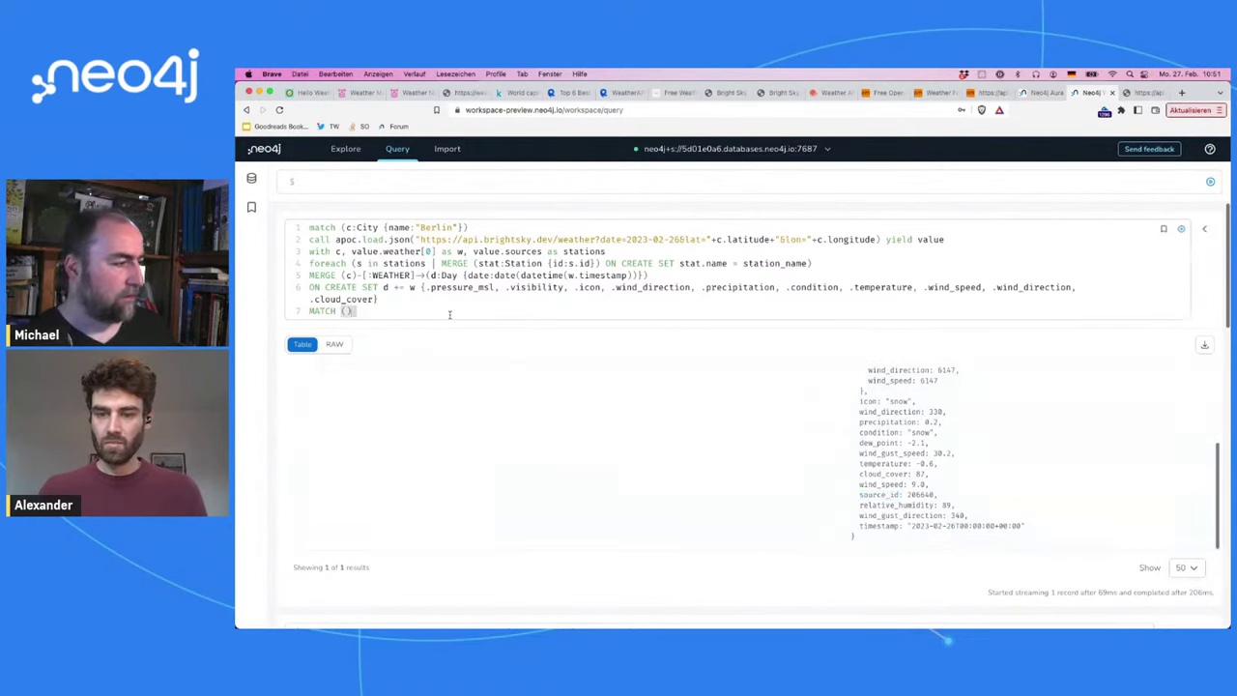
type("s:")
type("Station")
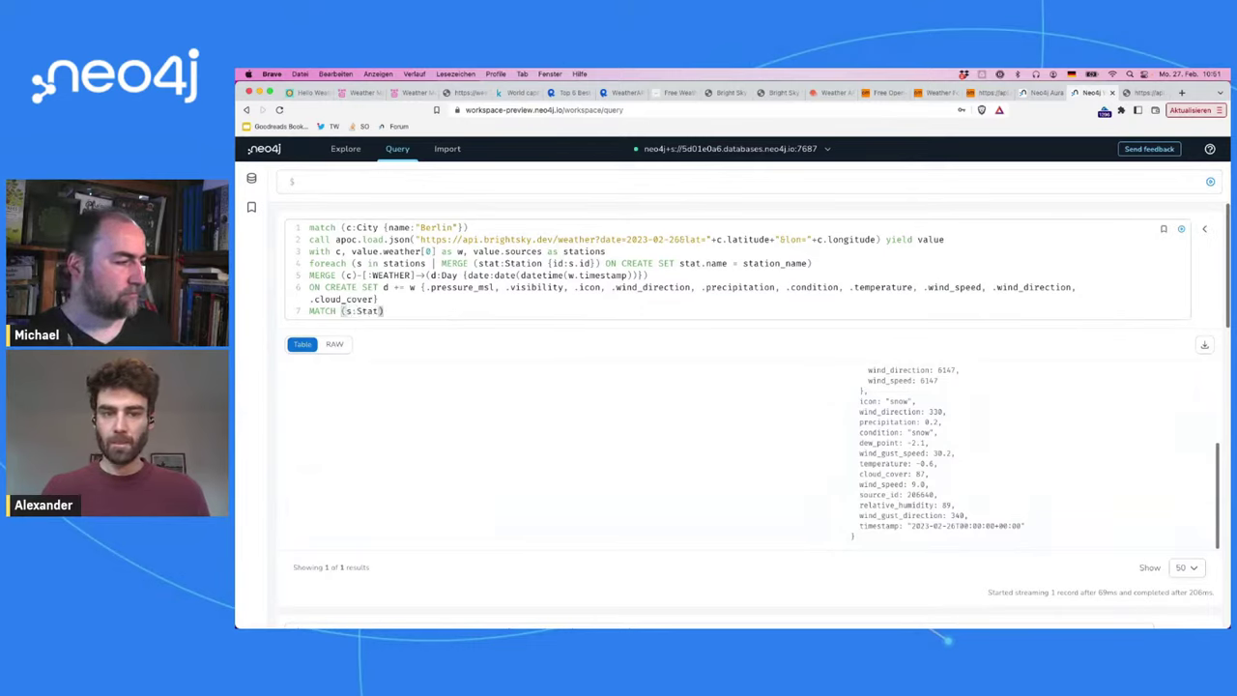
type(" {id")
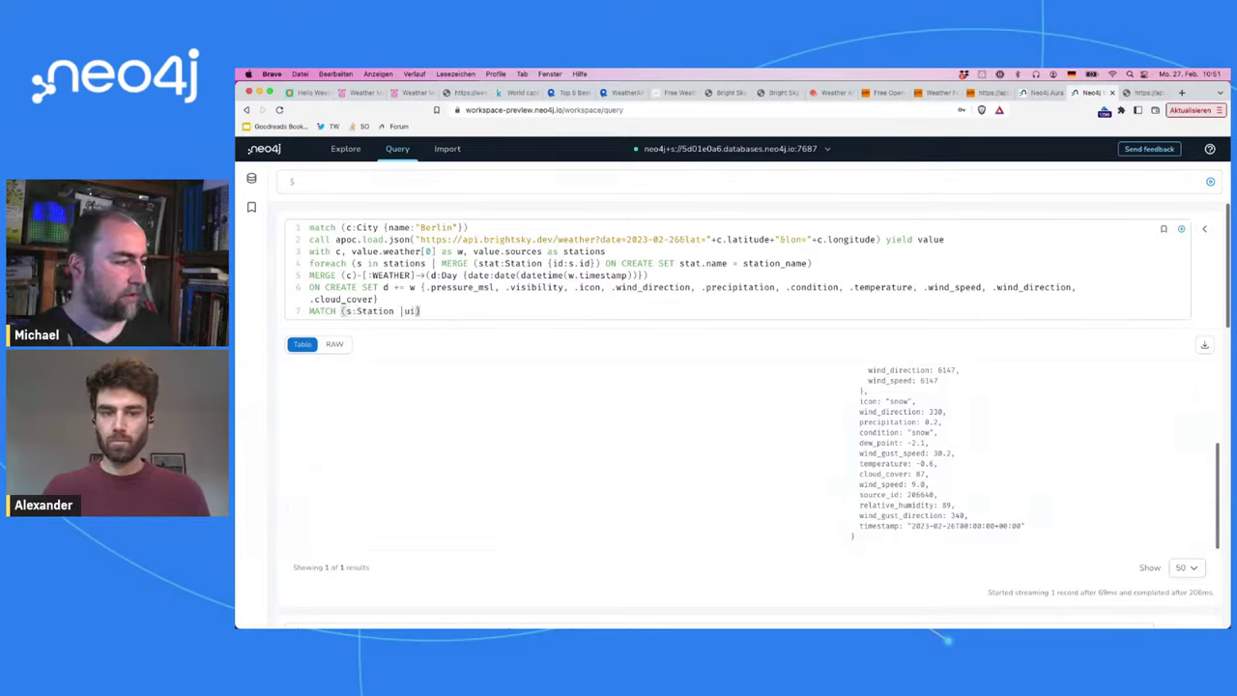
key("BackSpace")
type("{id:w.source_id")
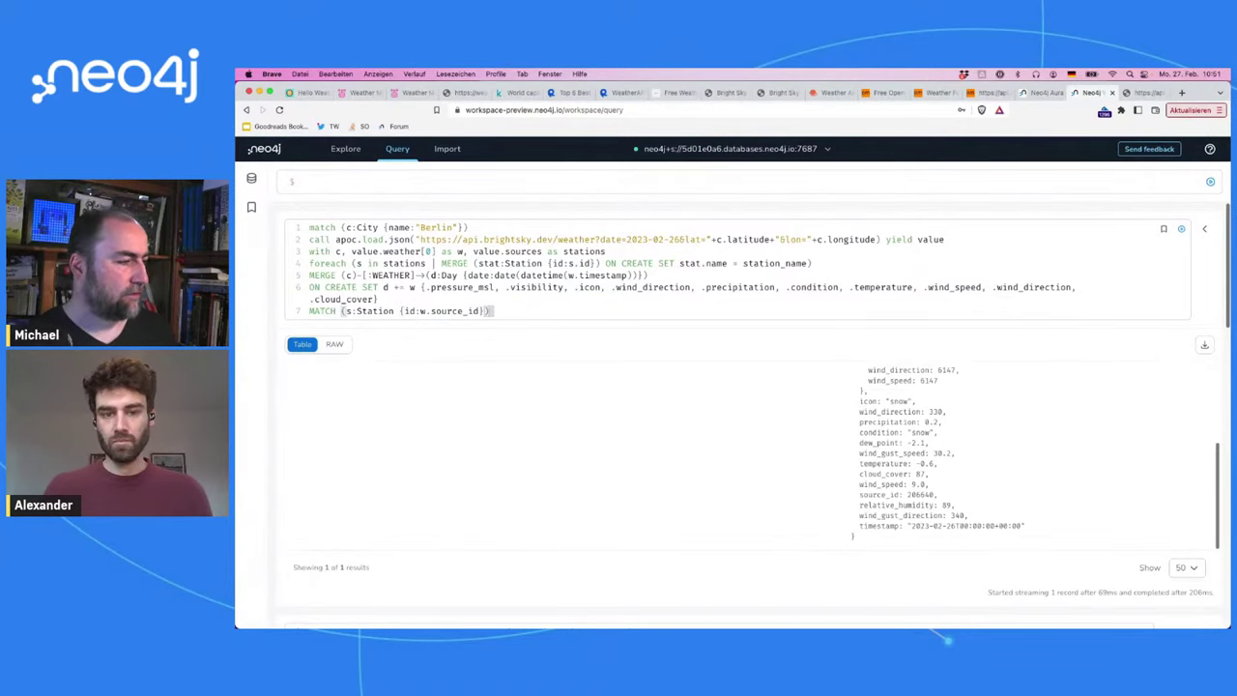
Step: Add MERGE (s)-[:MEASURED]->(d) on a new line below the MATCH
key("Return")
type("MERGE (")
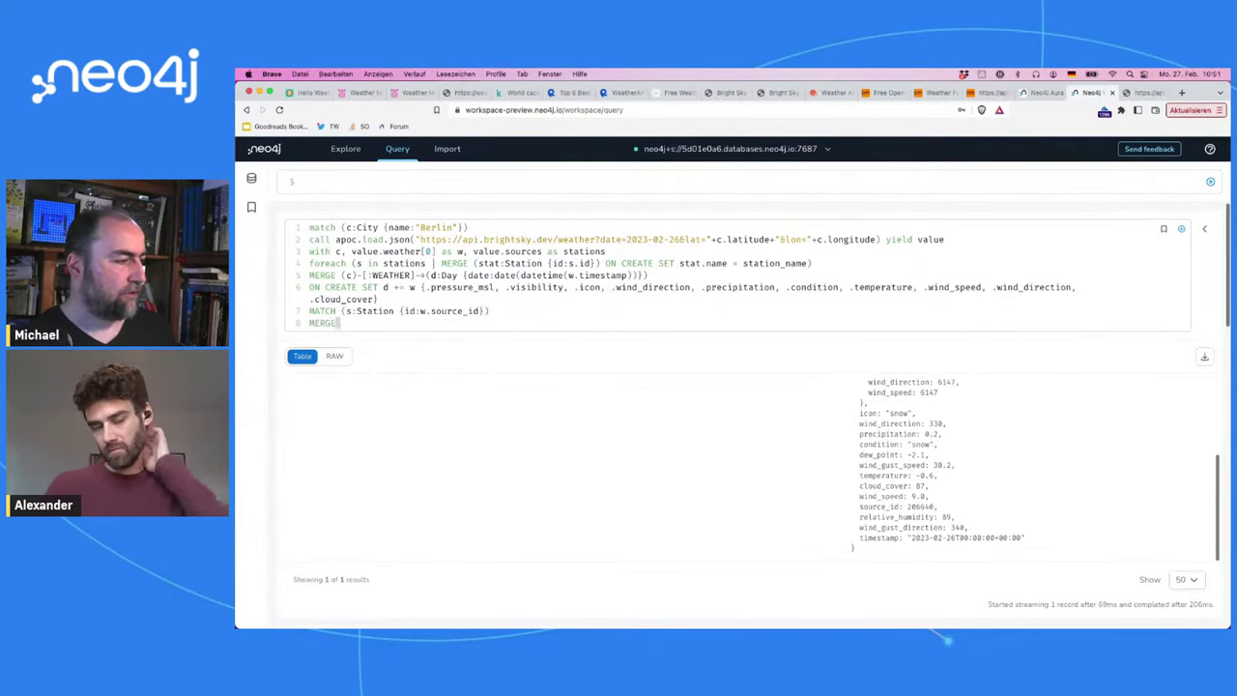
type("s)-")
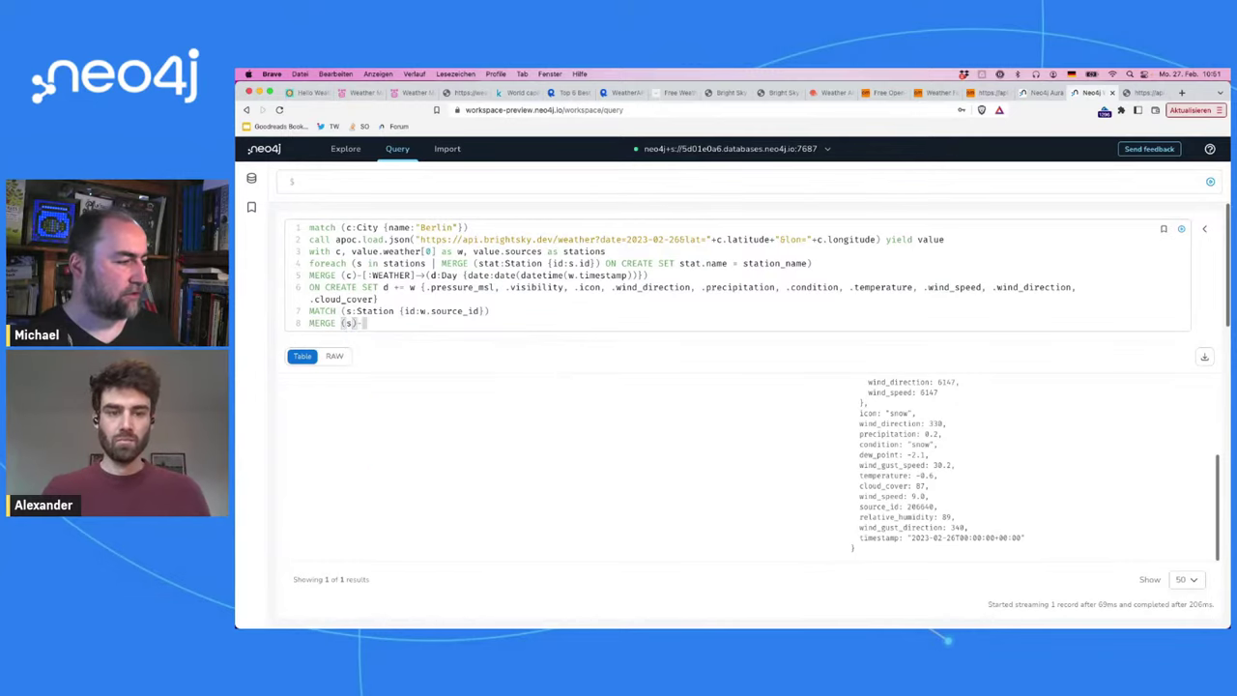
type("[:MEASURED")
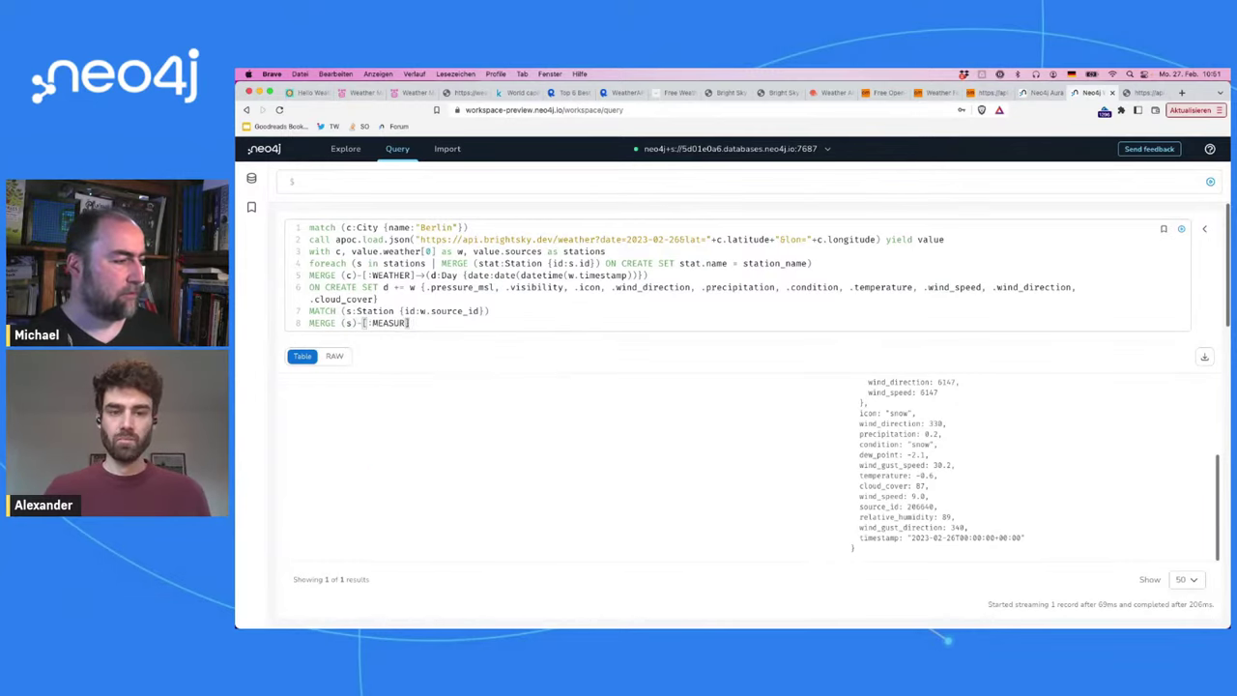
type("]->(d")
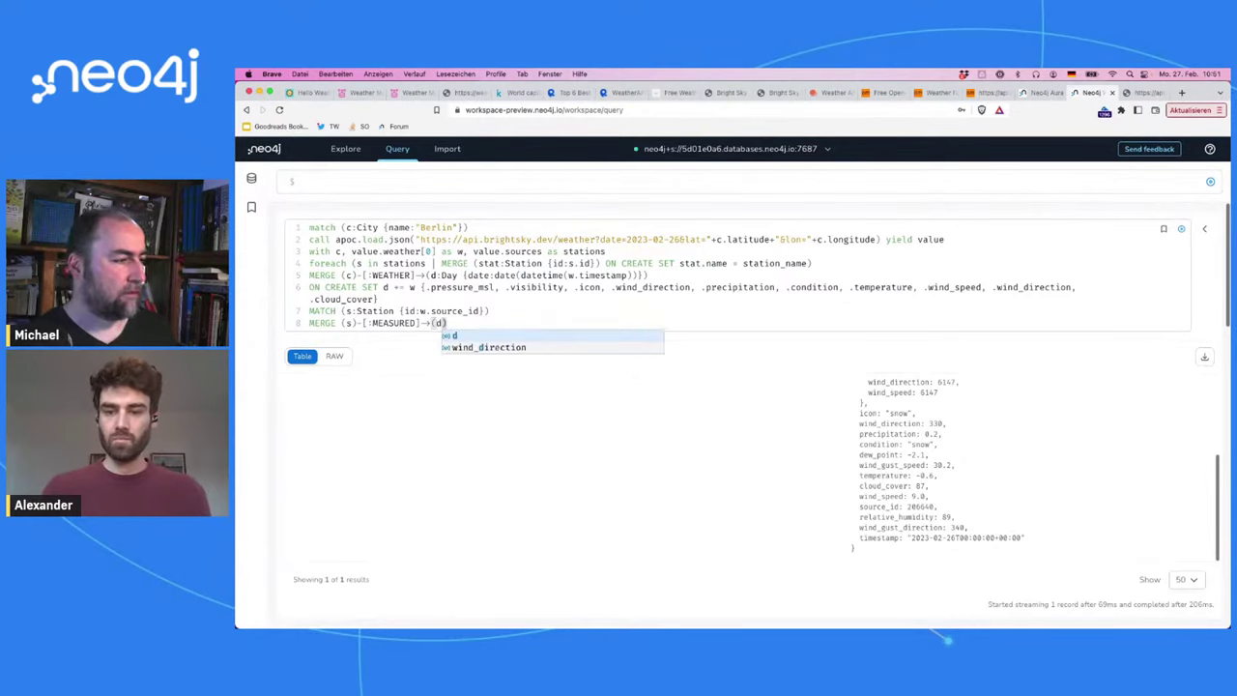
key("Escape")
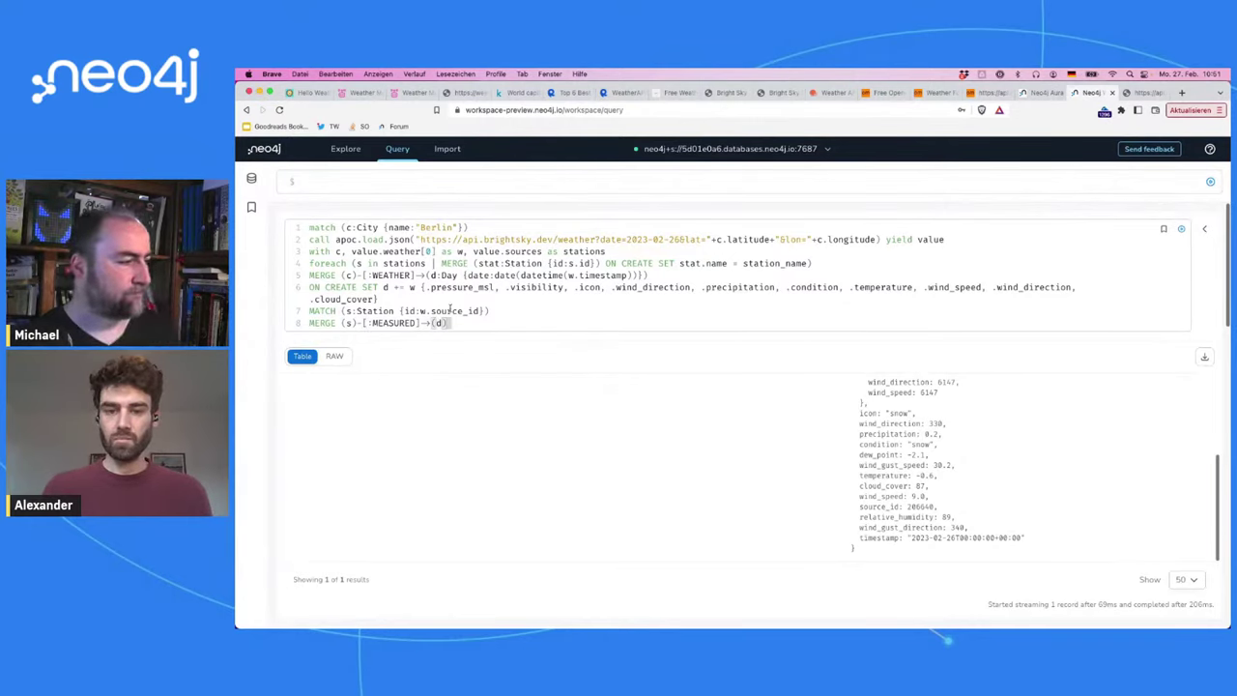
left_click(486, 311)
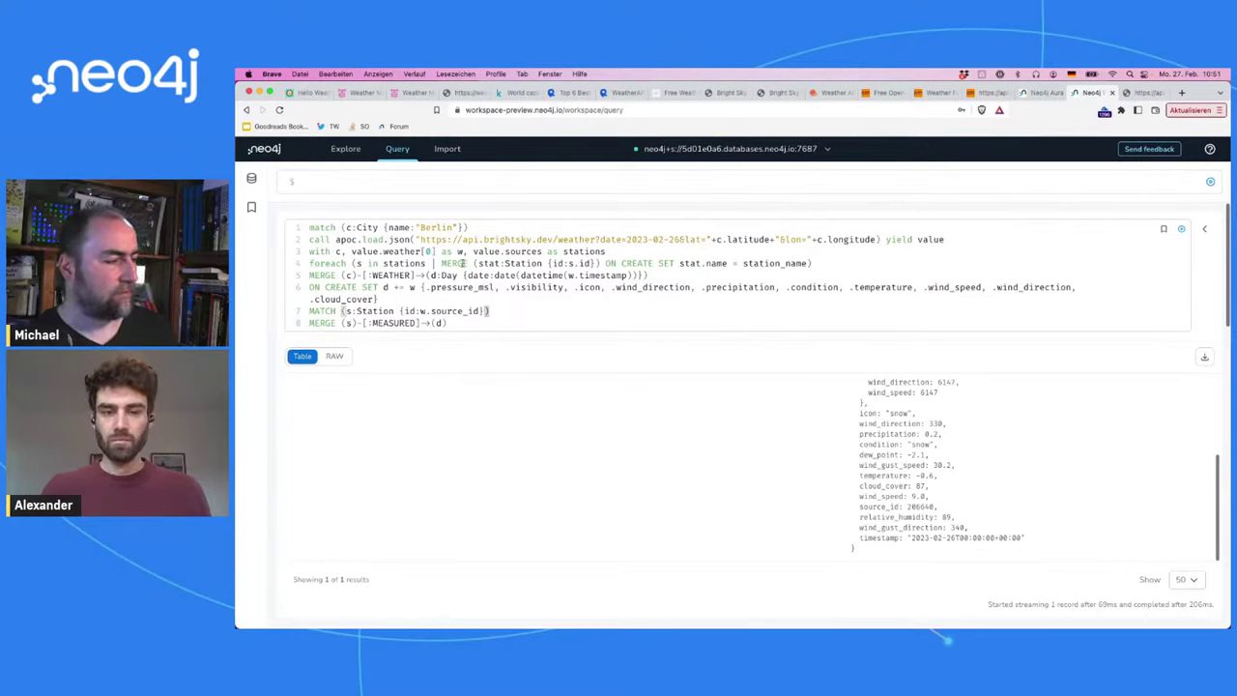
left_click(494, 323)
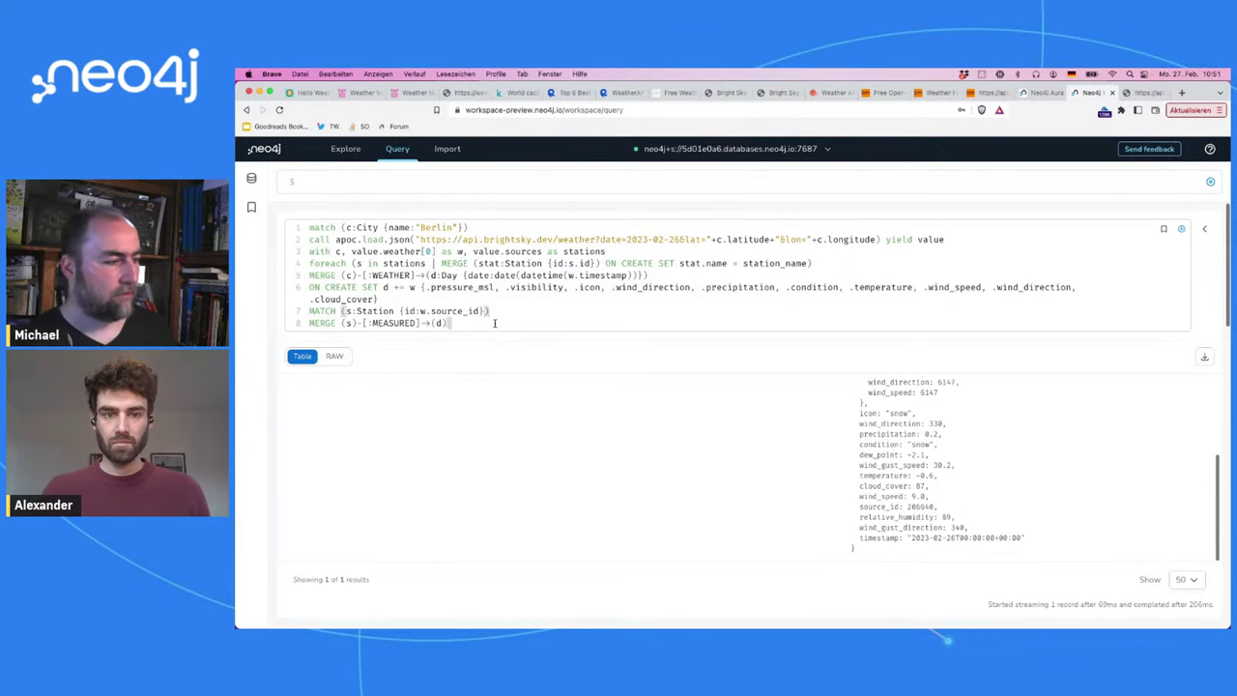
Step: Run the query, change station_name to s.station_name on line 4, and rerun it
key("super+Return")
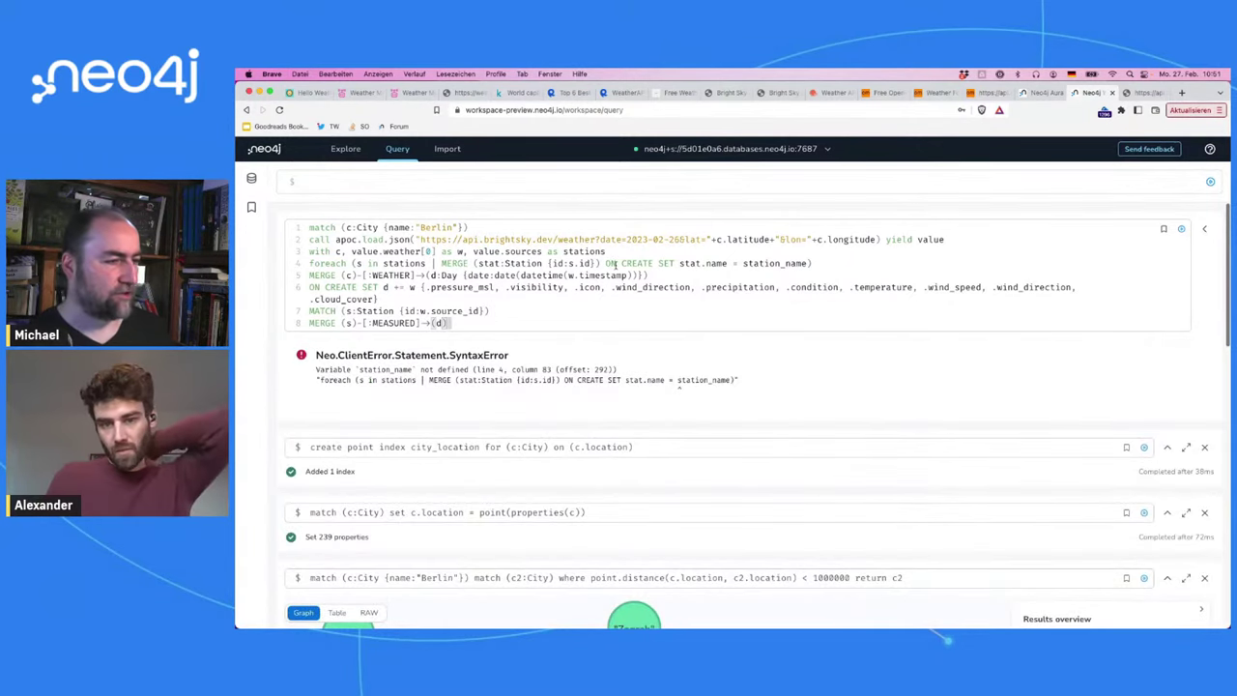
double_click(744, 263)
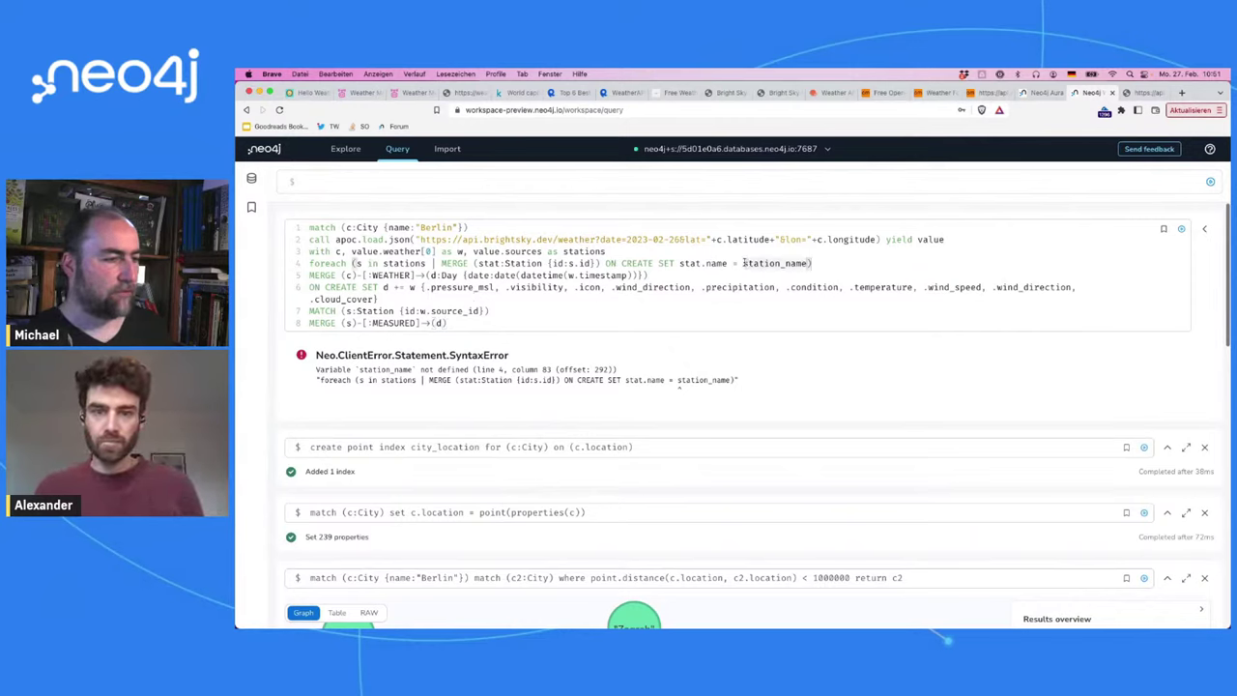
type("s")
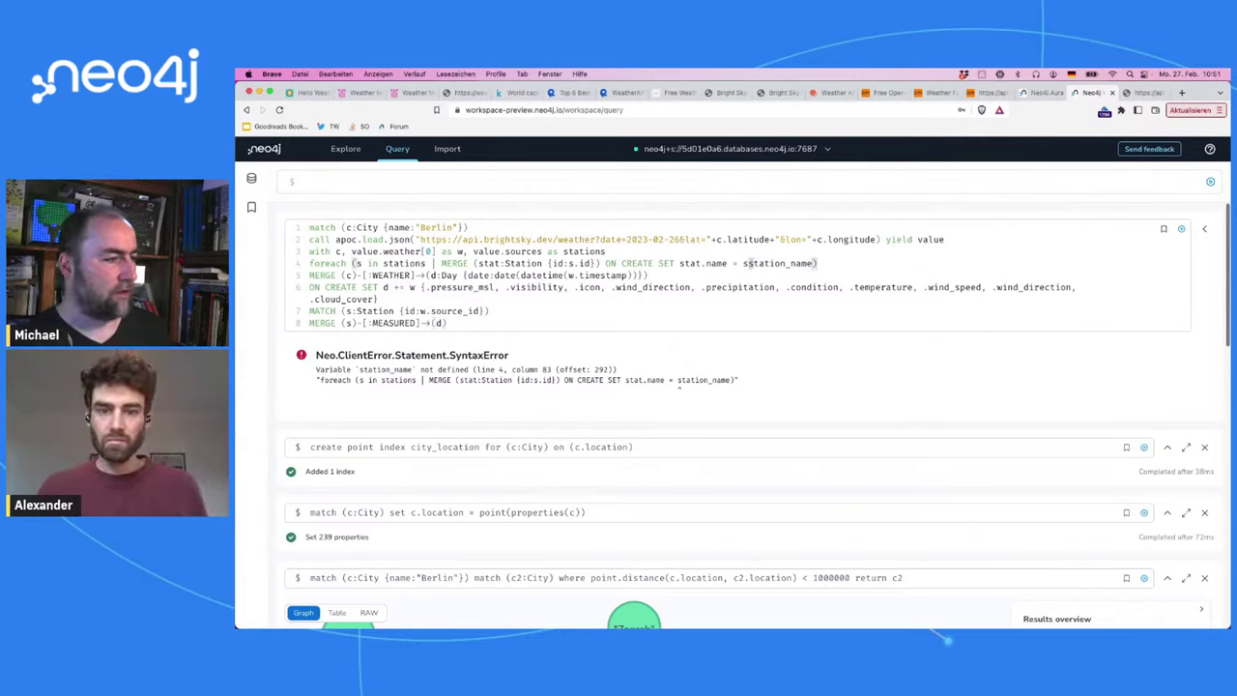
type(".")
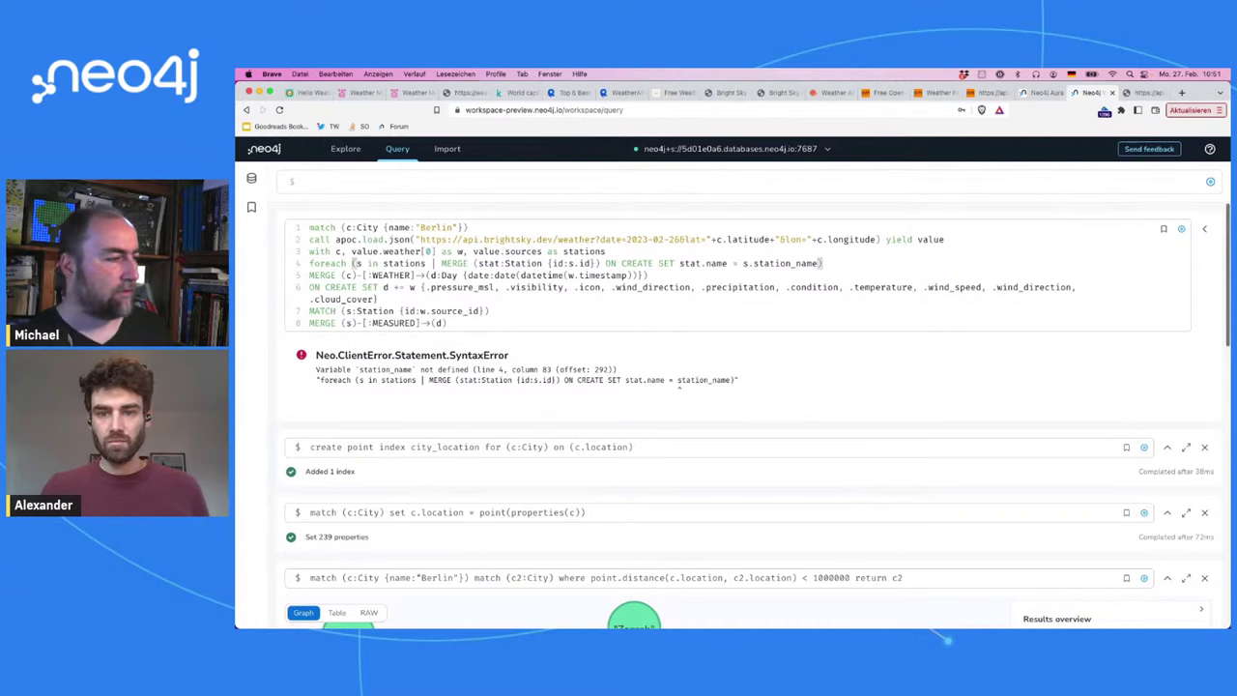
key("super+Return")
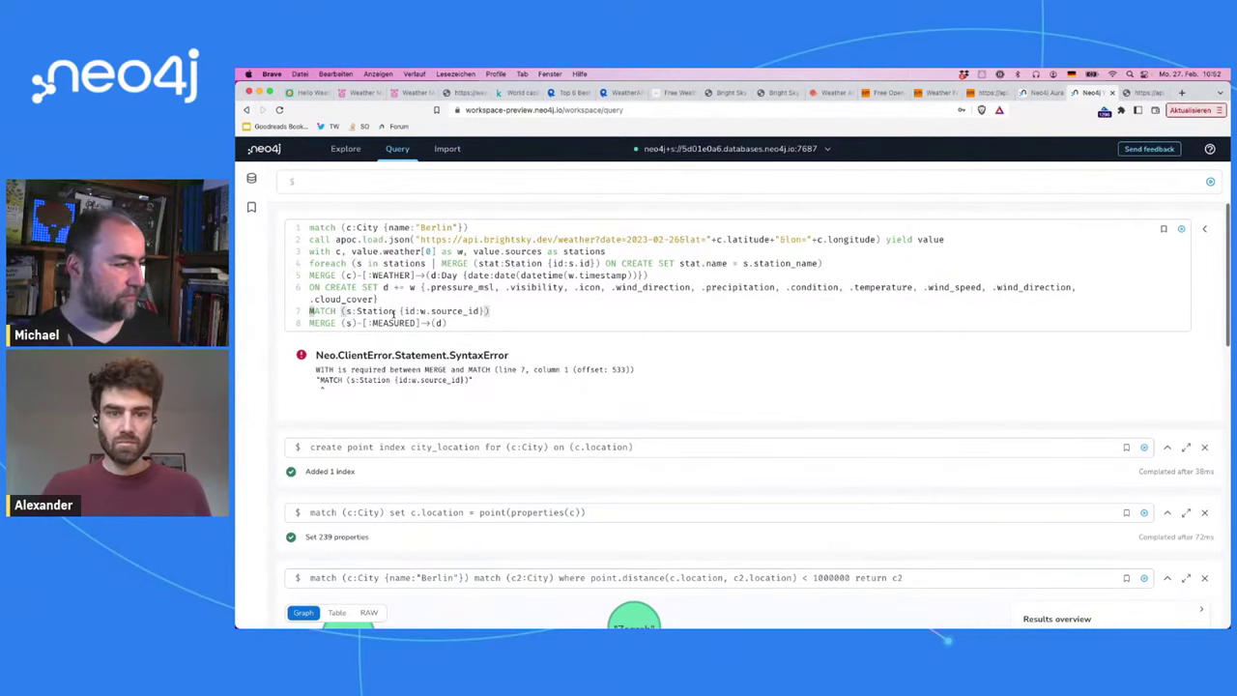
Step: Insert WITH * before the MATCH line and run the query again
left_click(310, 300)
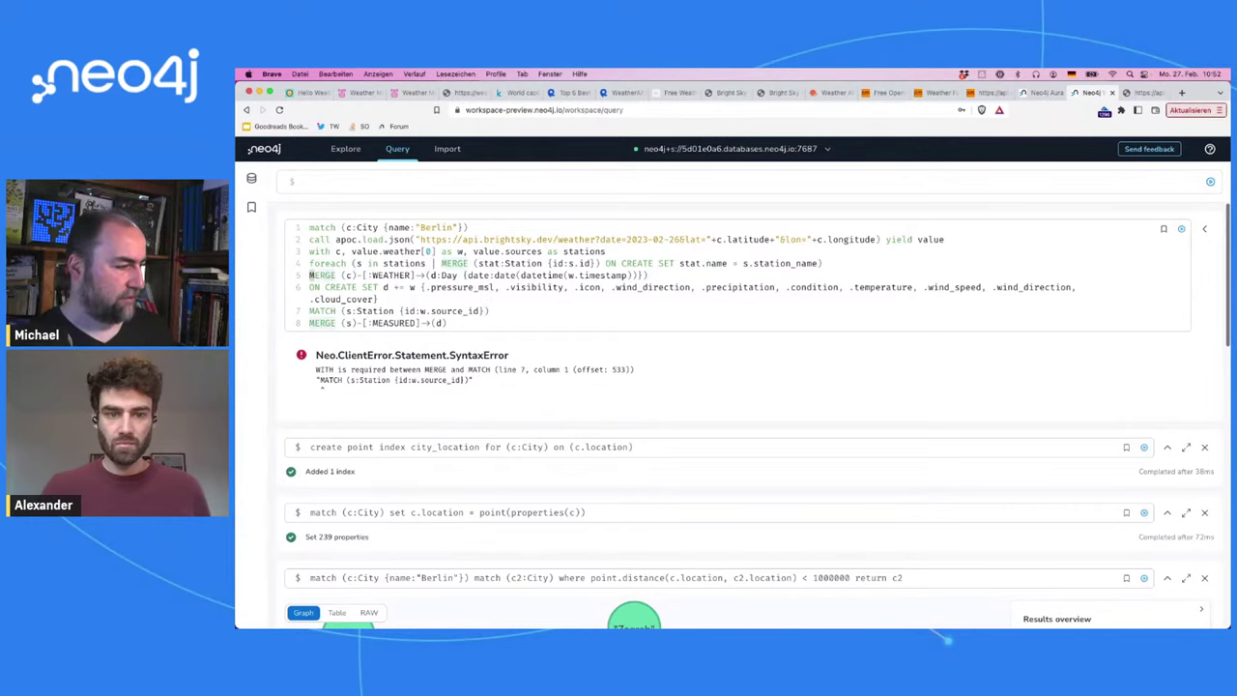
key("Return")
key("Up")
type("WITH *")
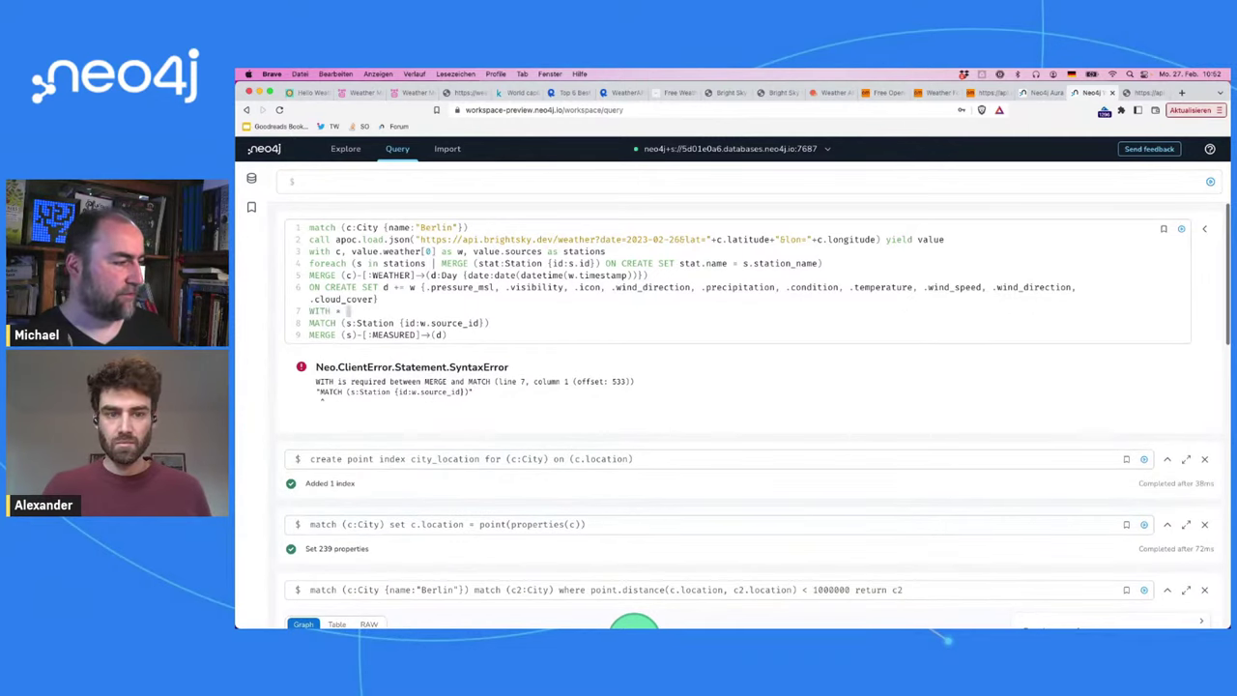
key("super+Return")
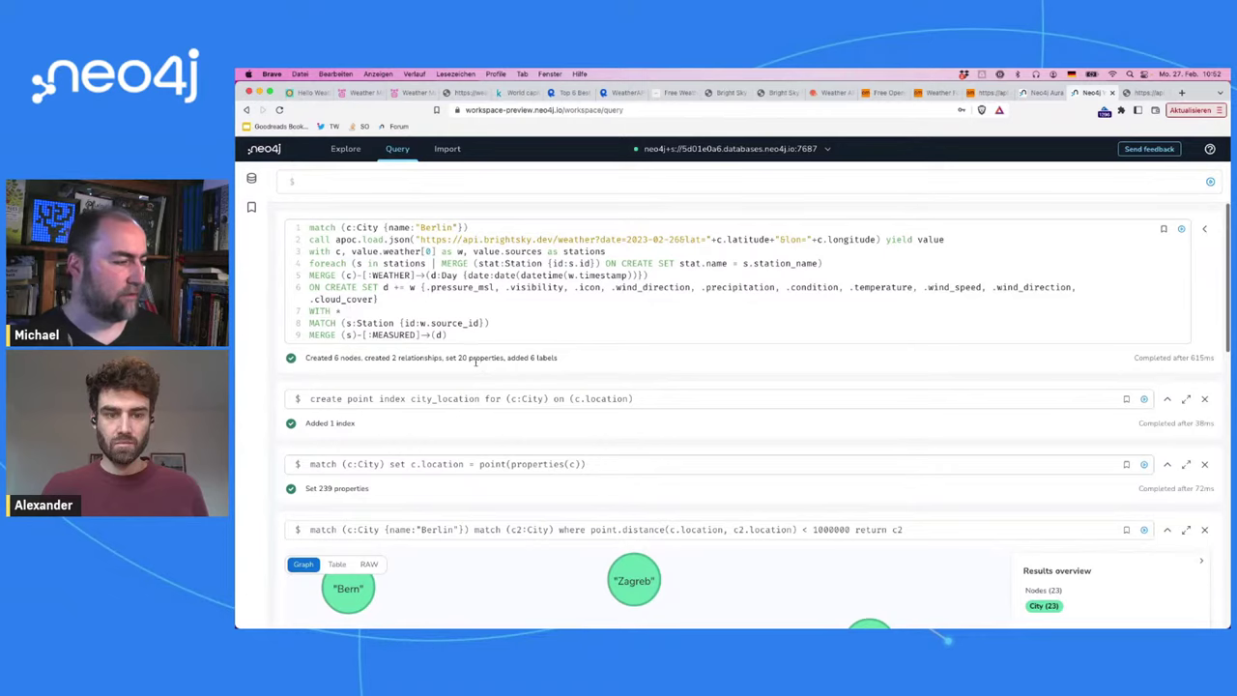
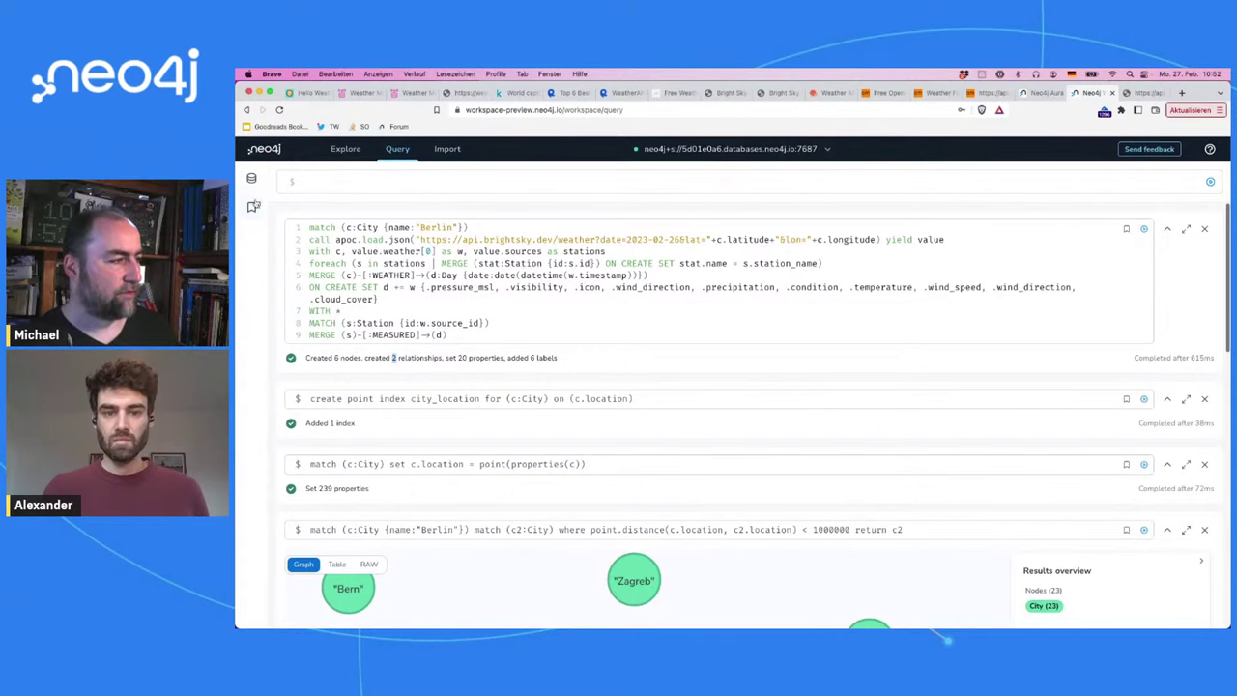
Step: List the Day nodes and expand one to reveal its Berlin and Berlin-Tempelhof neighbours
left_click(252, 179)
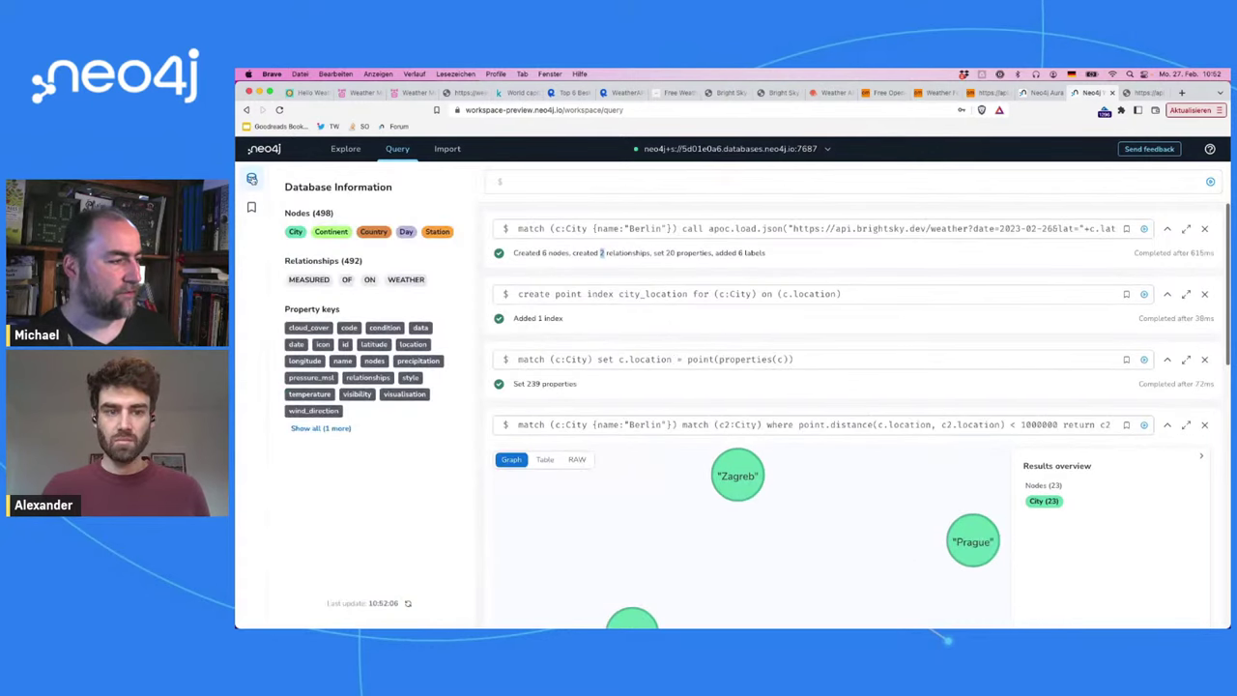
left_click(408, 233)
left_click(853, 374)
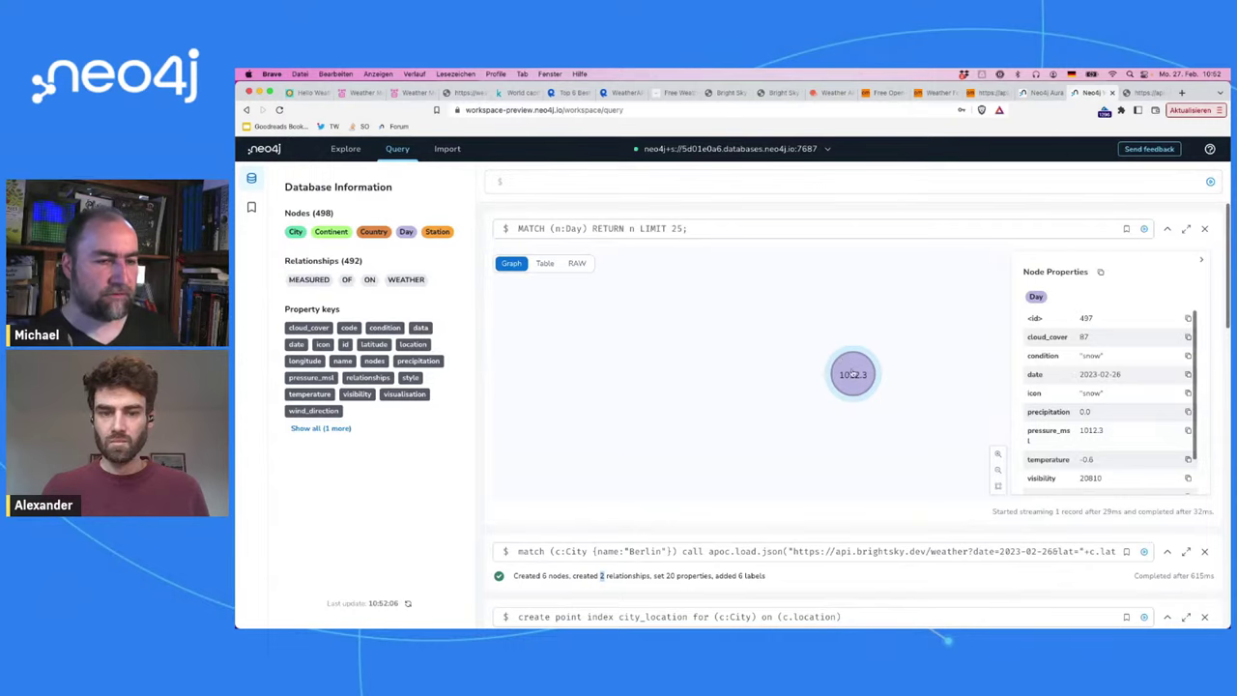
scroll(1095, 348, "down", 1)
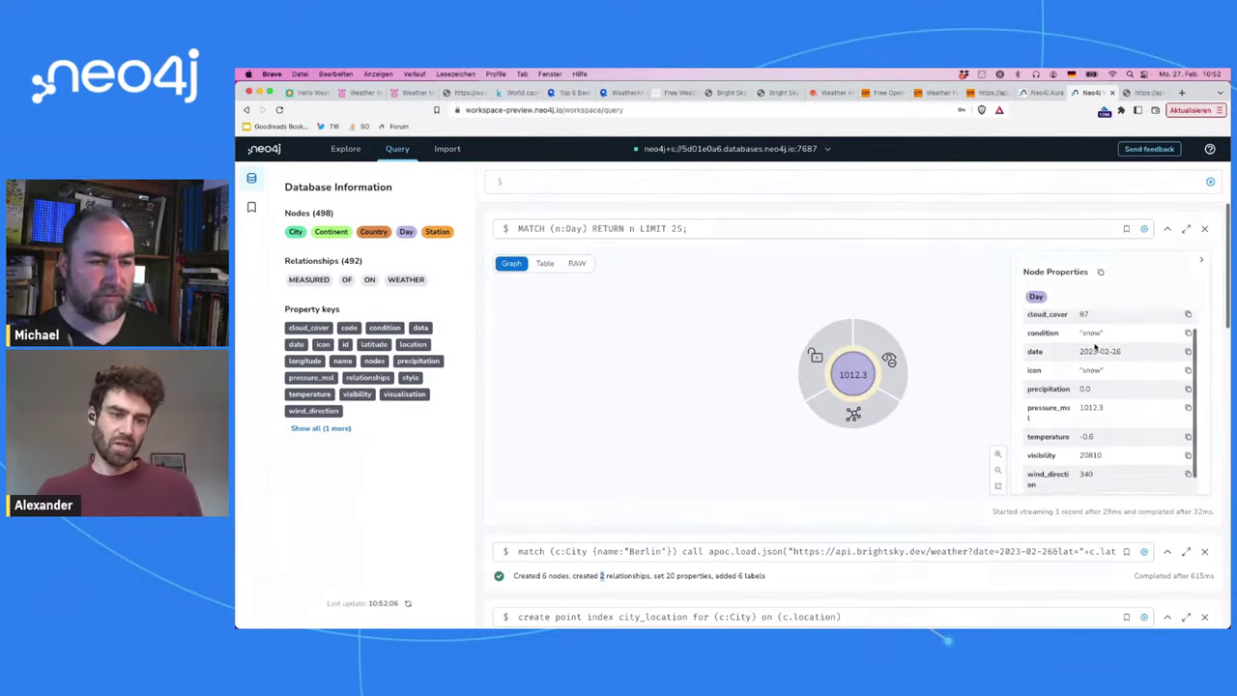
scroll(1095, 348, "up", 1)
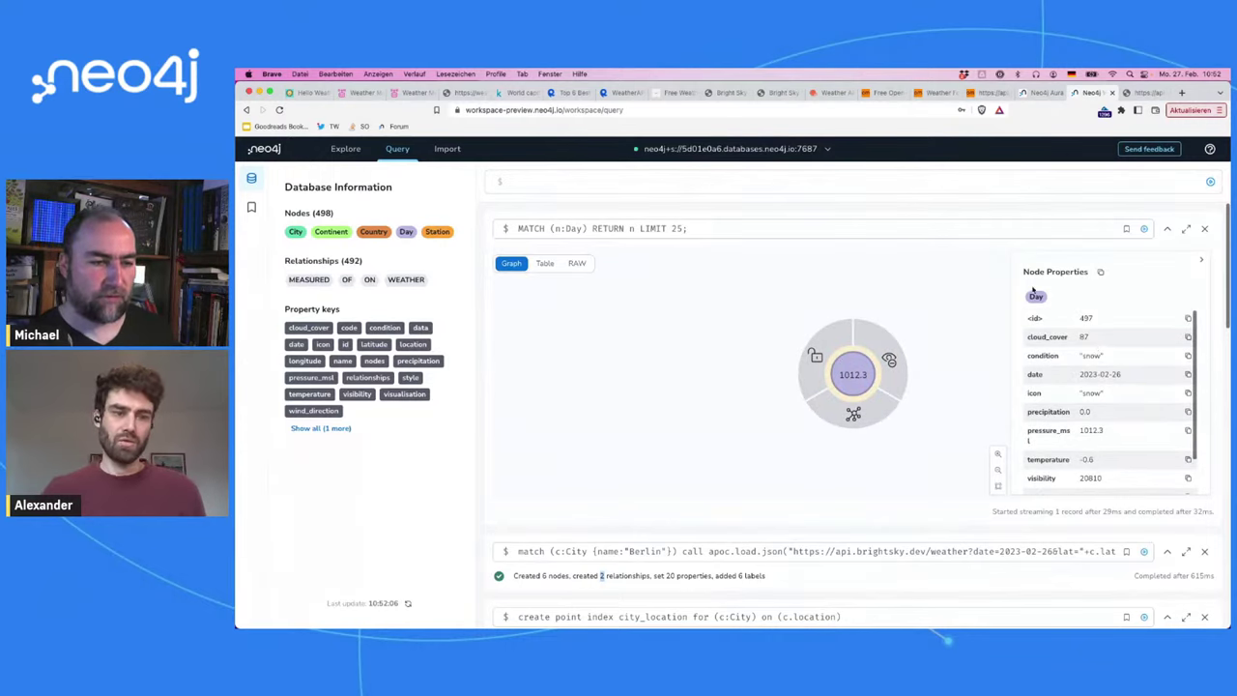
left_click(852, 414)
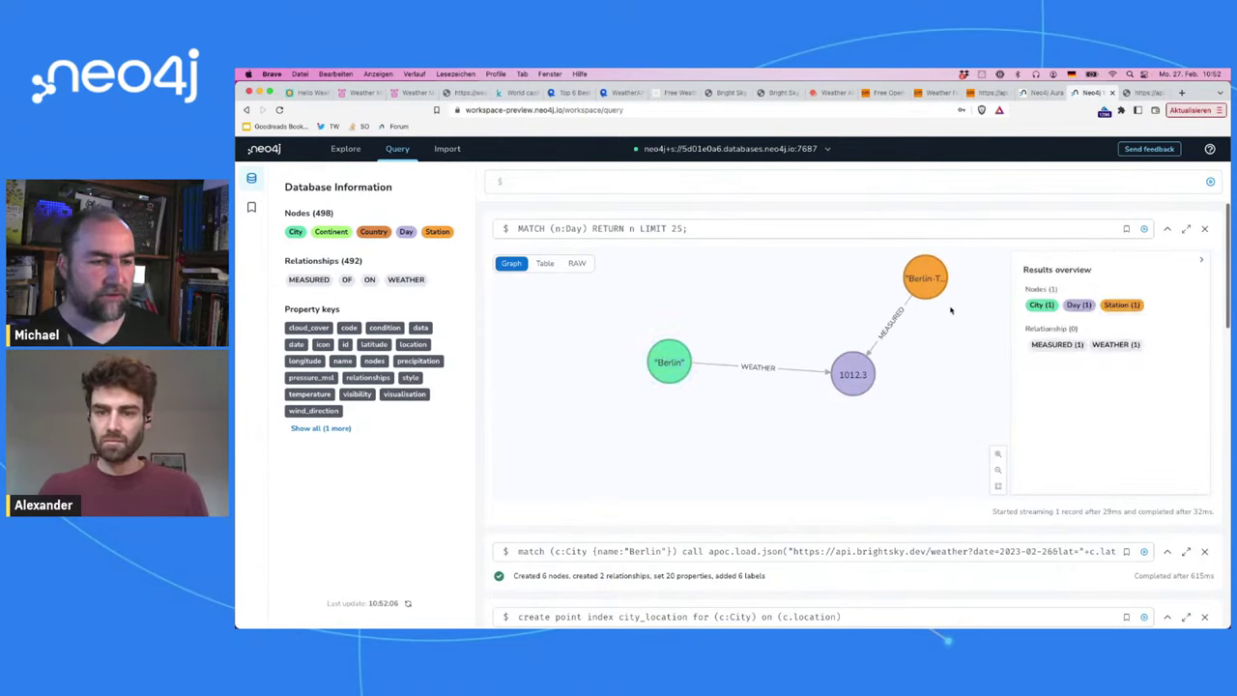
left_click_drag(937, 281, 926, 381)
left_click(926, 381)
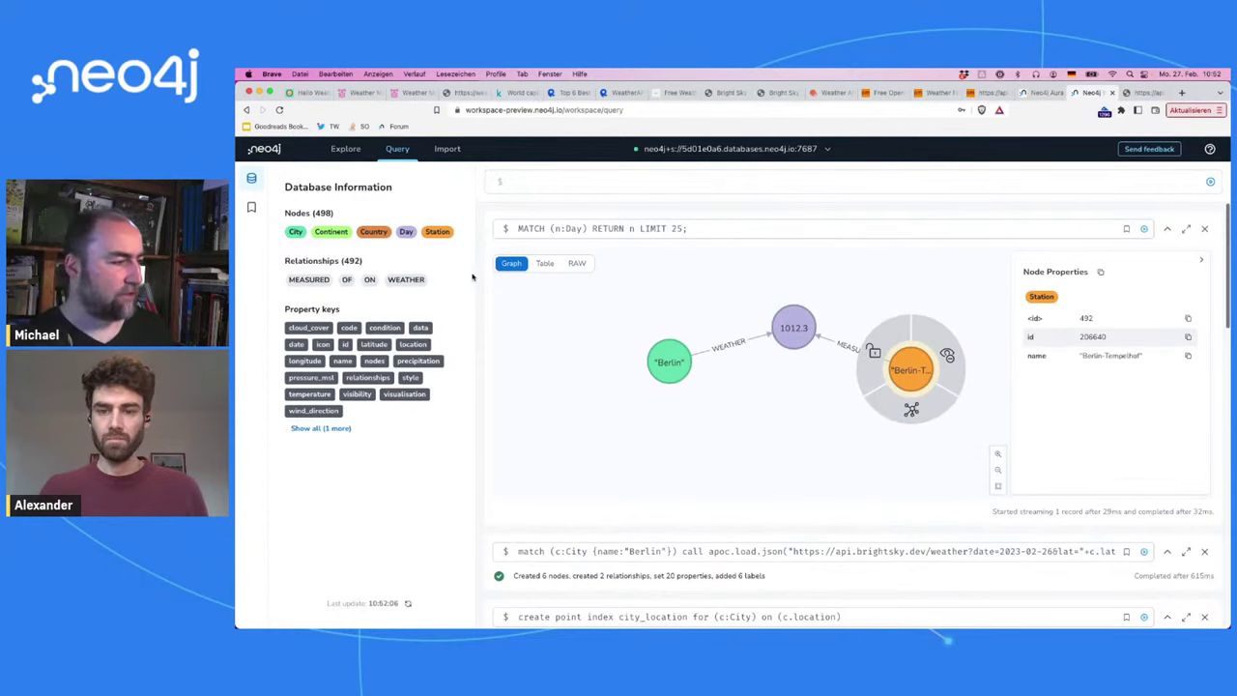
Step: Run and close the Station label query, then rearrange the station, 1012.3 day and Berlin nodes
left_click(446, 236)
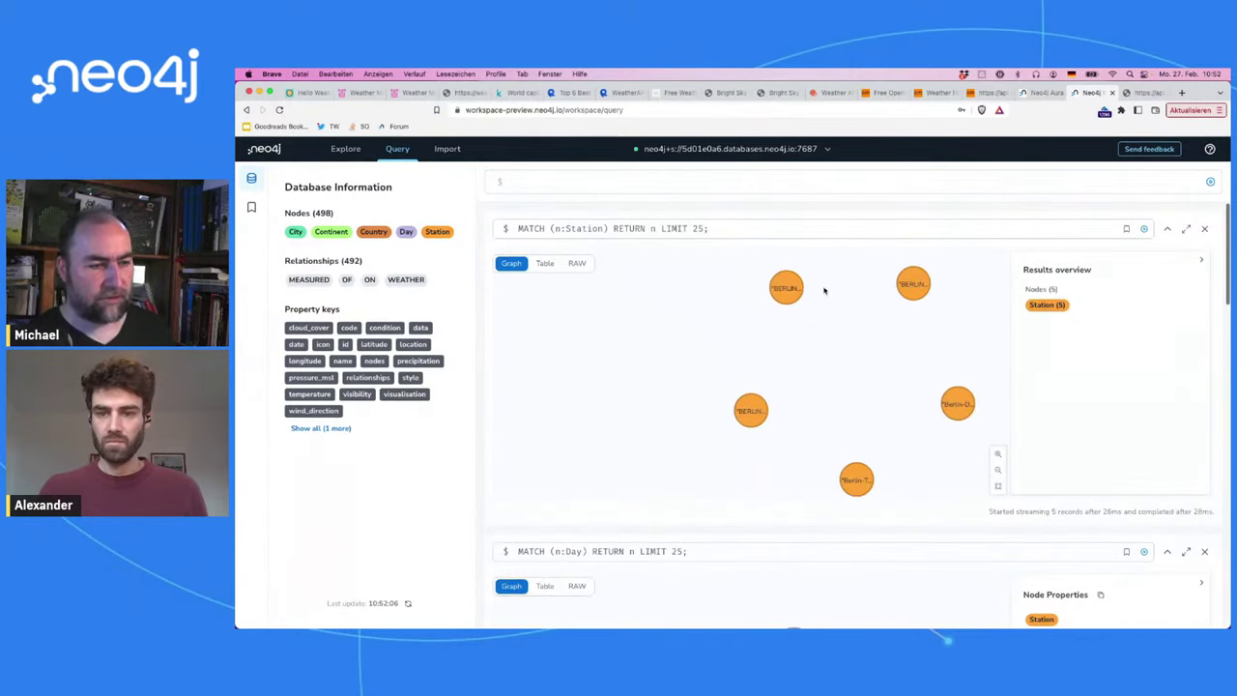
left_click(1205, 229)
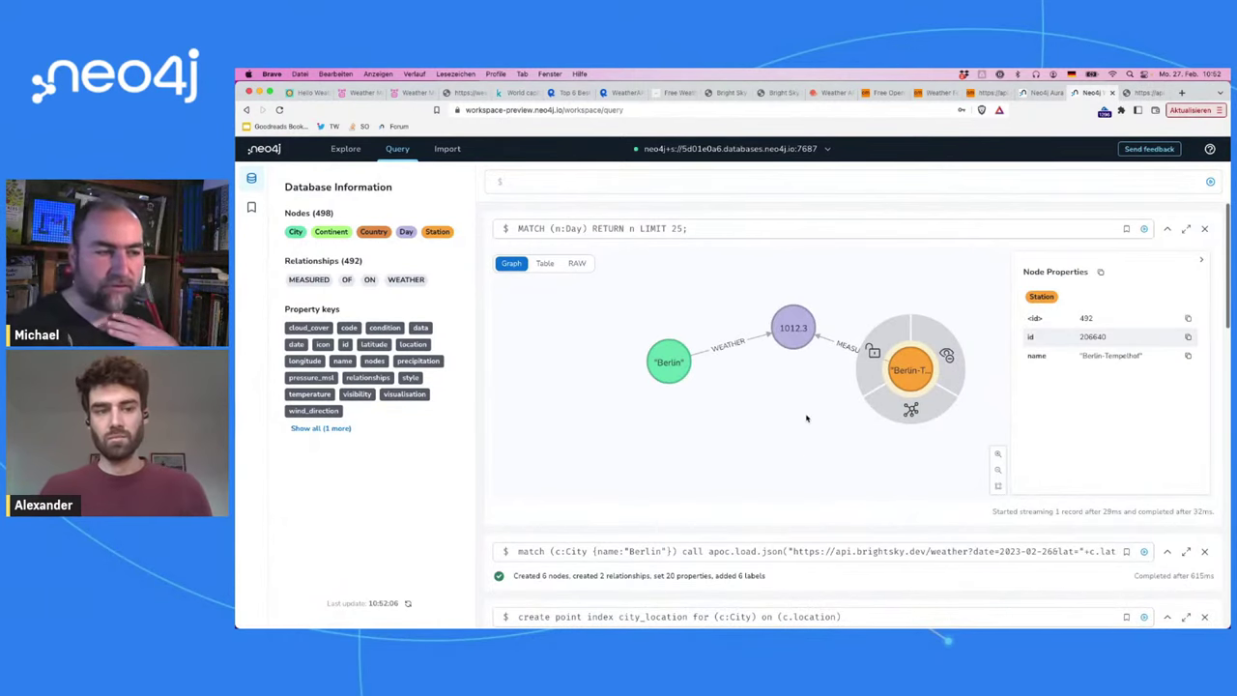
scroll(720, 474, "down", 2)
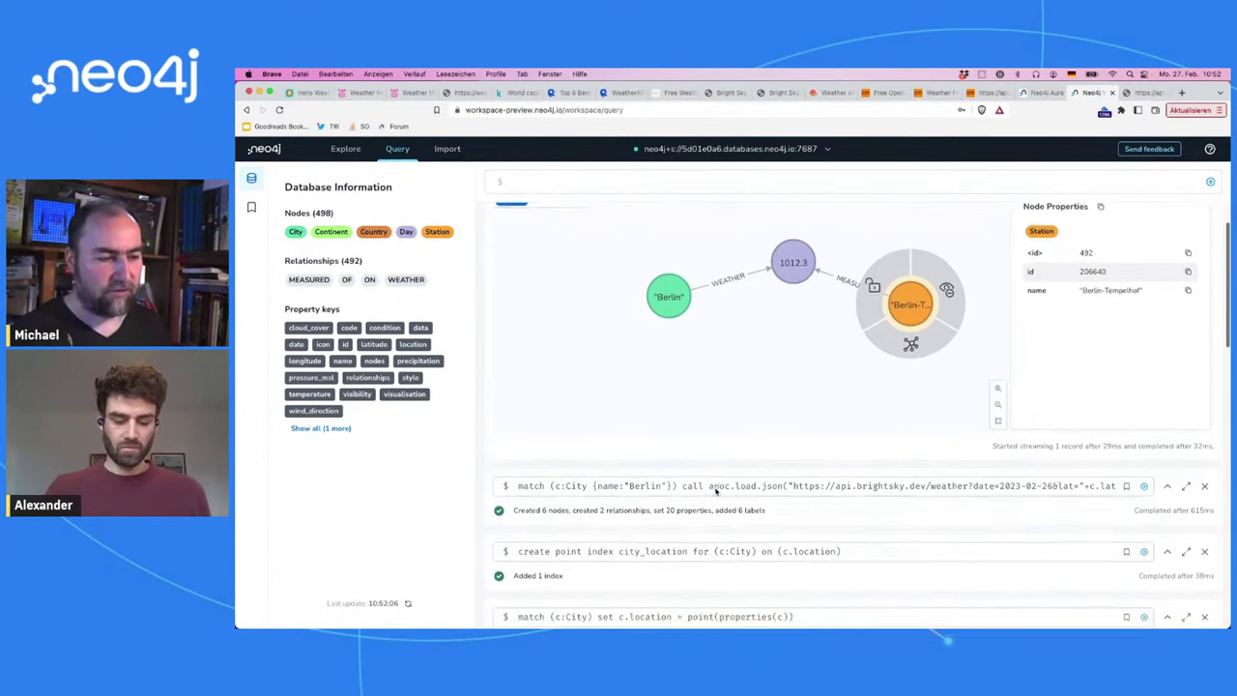
left_click(792, 354)
left_click_drag(904, 302, 919, 282)
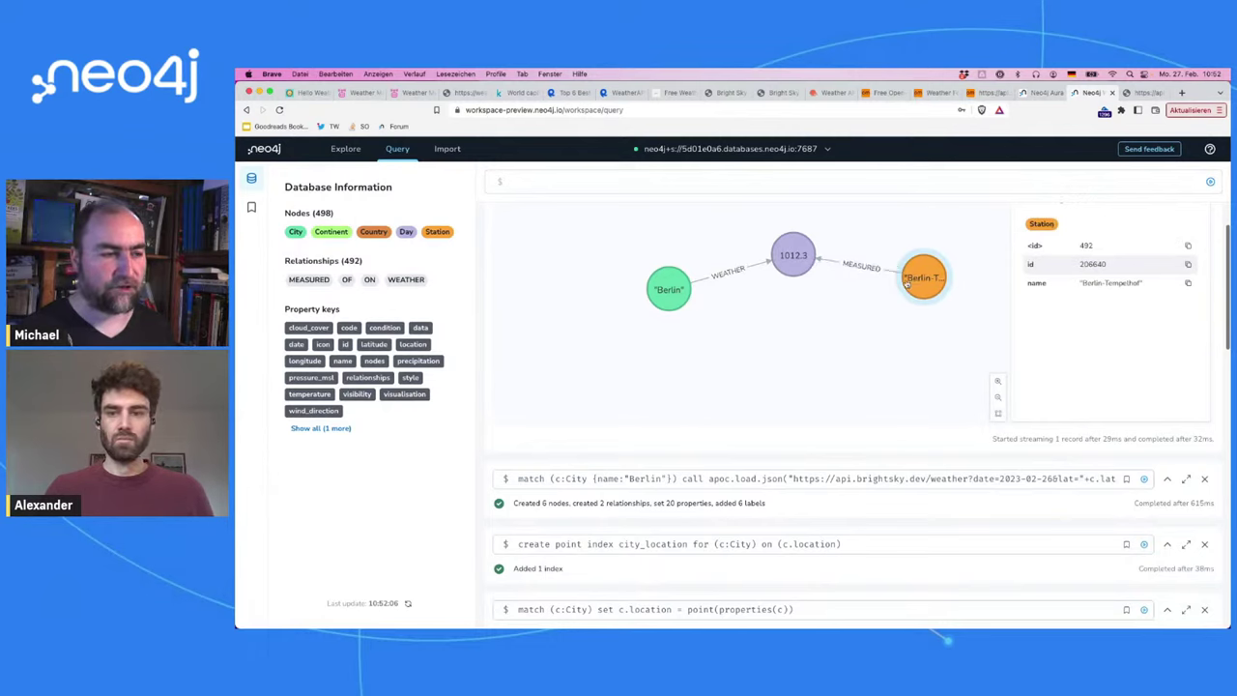
left_click_drag(804, 274, 803, 311)
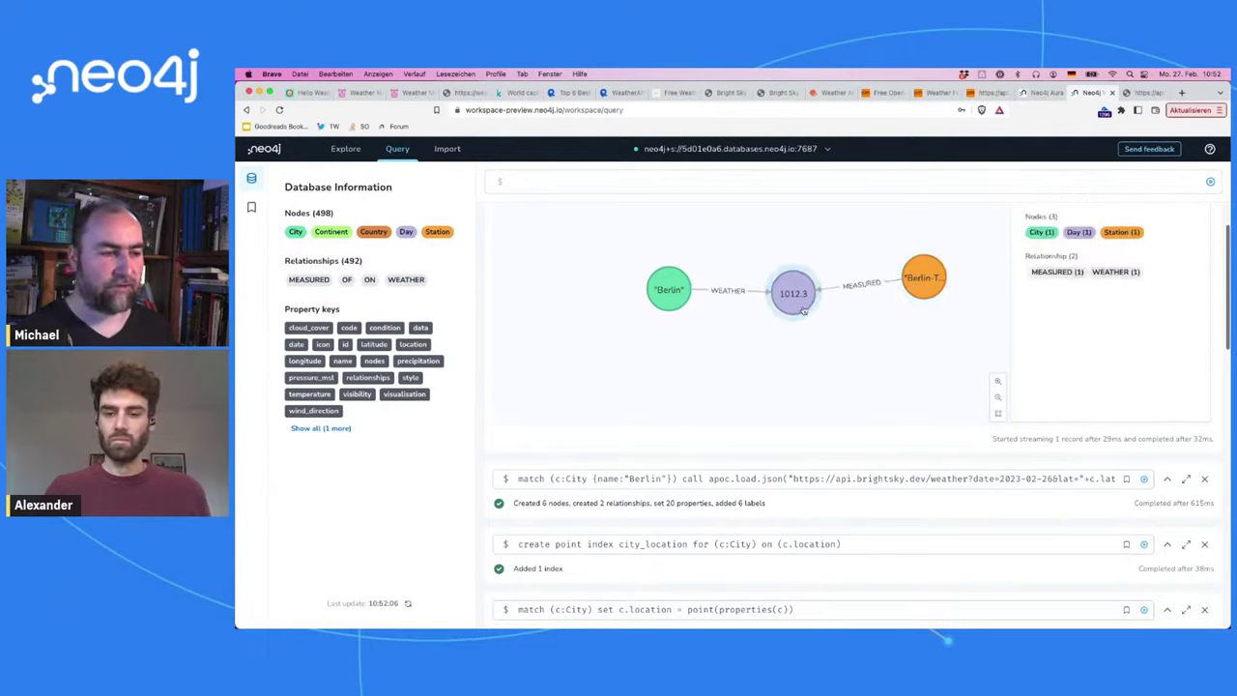
left_click(679, 291)
left_click(681, 292)
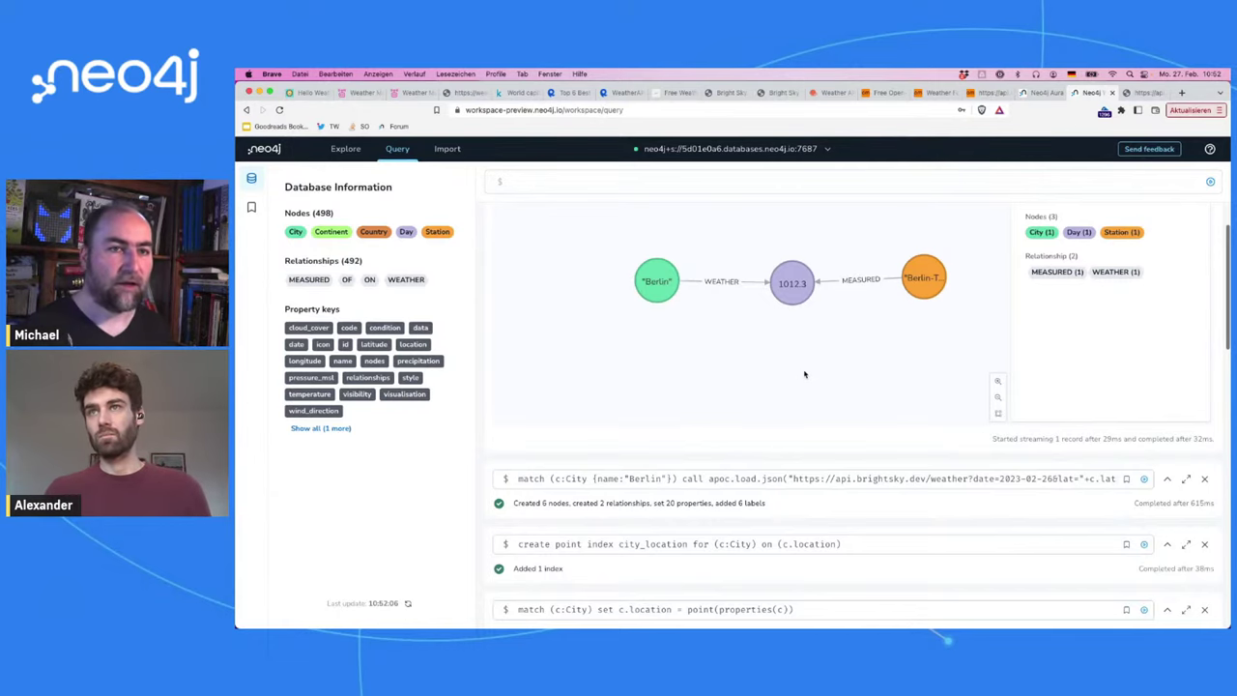
scroll(804, 374, "up", 3)
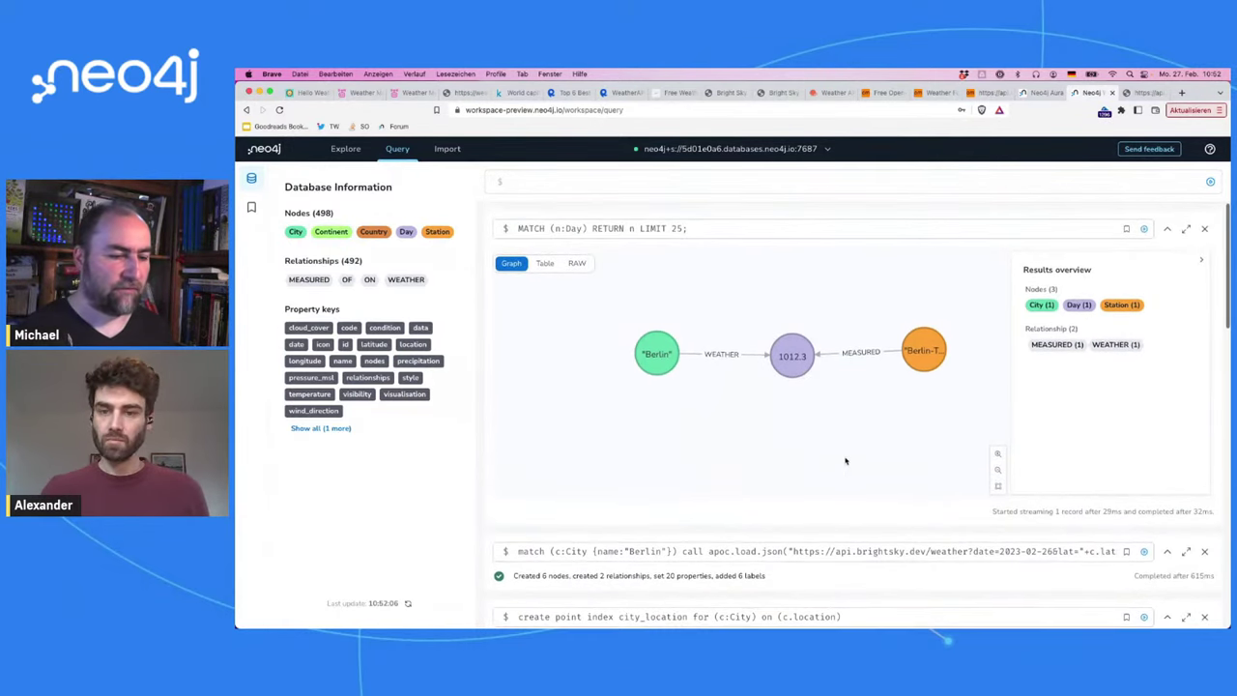
Step: Copy the Berlin distance match lines into the weather-loading query after the Berlin match
left_click(886, 551)
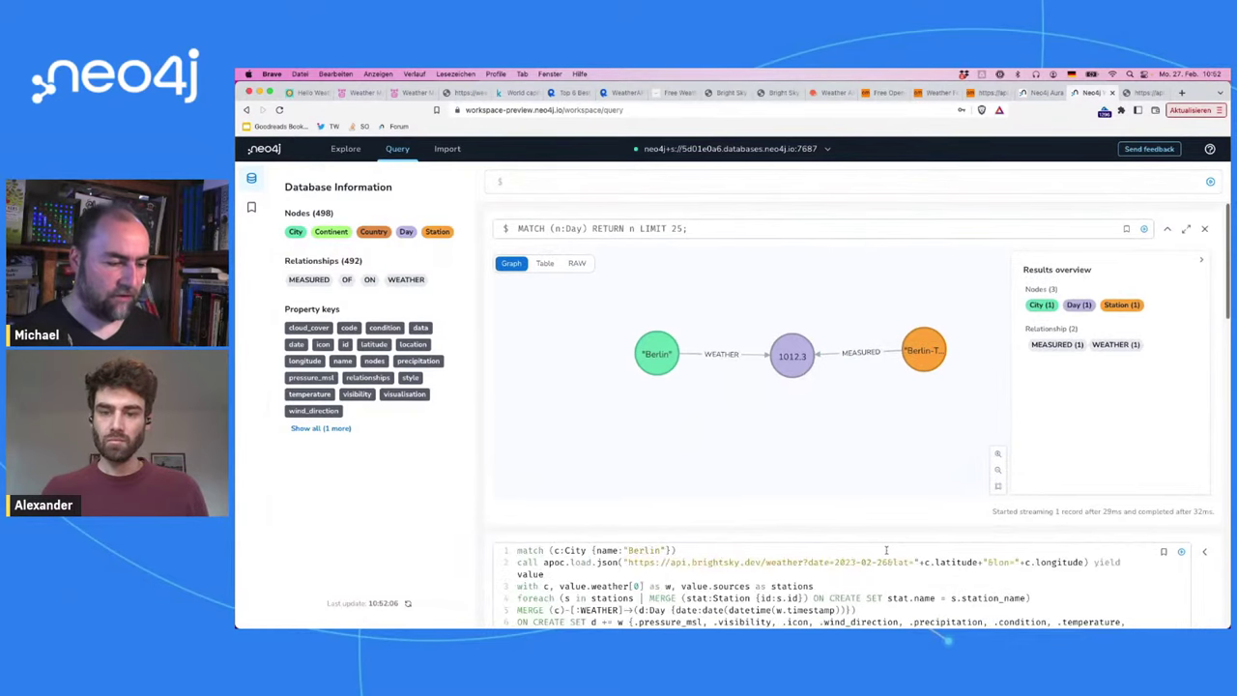
scroll(886, 551, "down", 10)
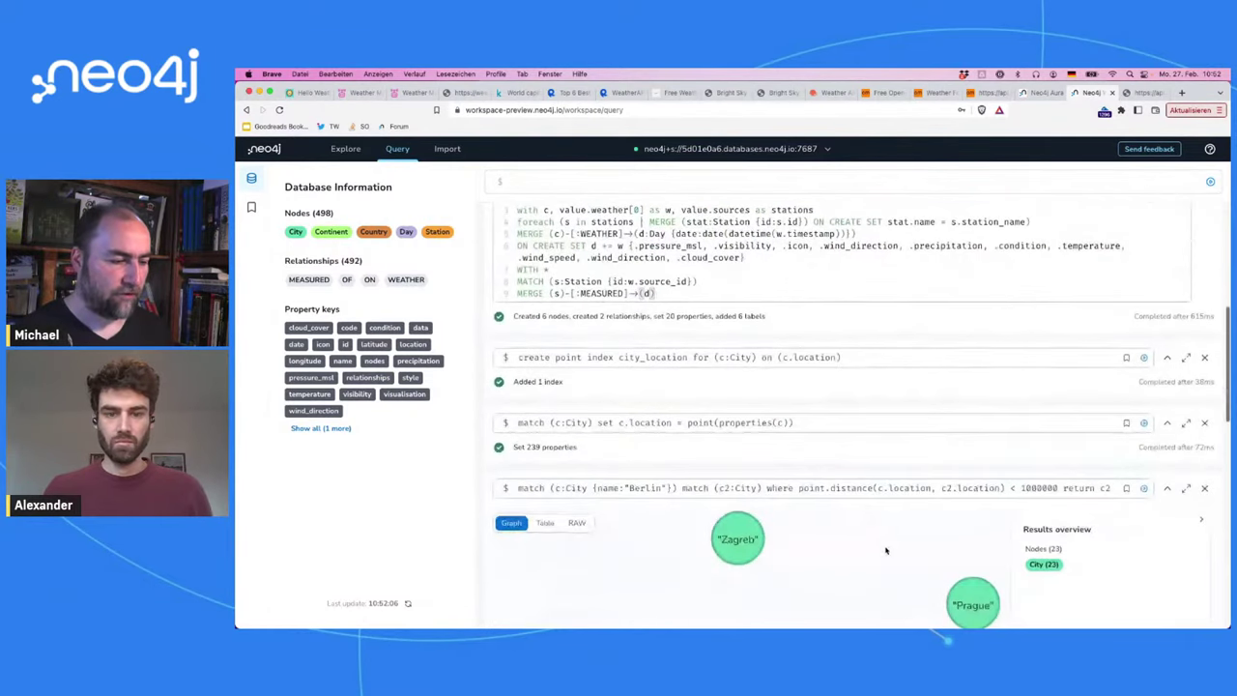
scroll(855, 490, "down", 3)
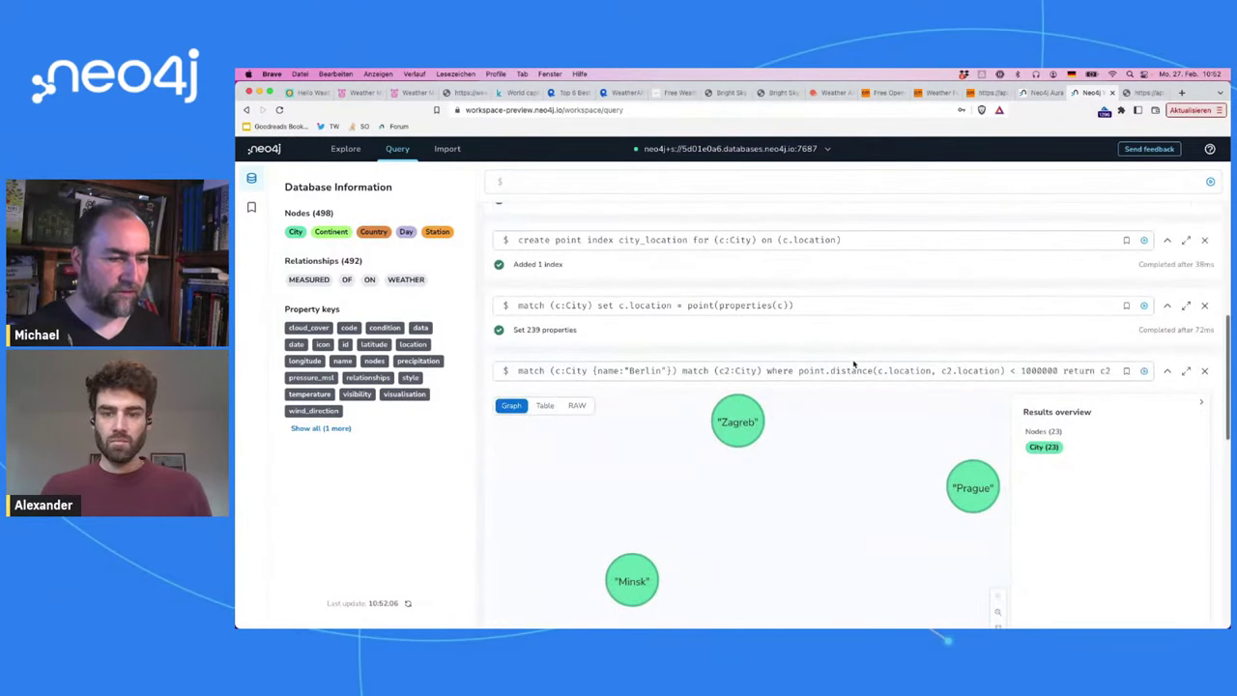
left_click(1106, 371)
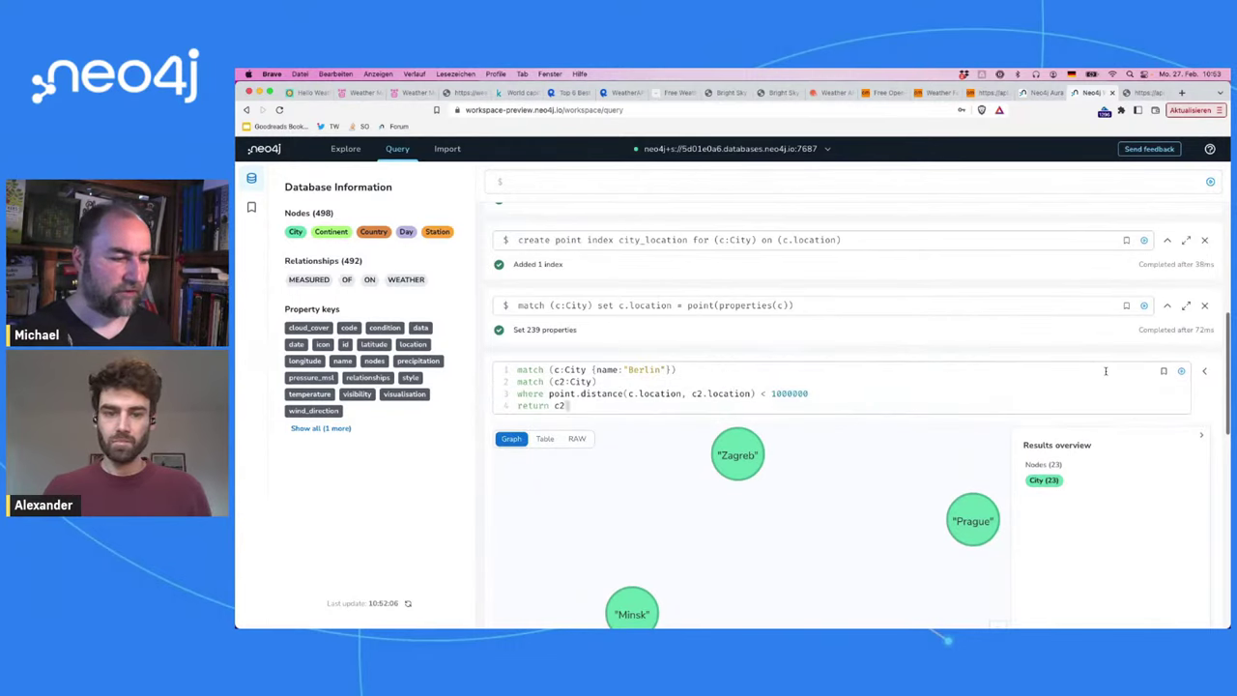
key("super+a")
scroll(860, 408, "up", 8)
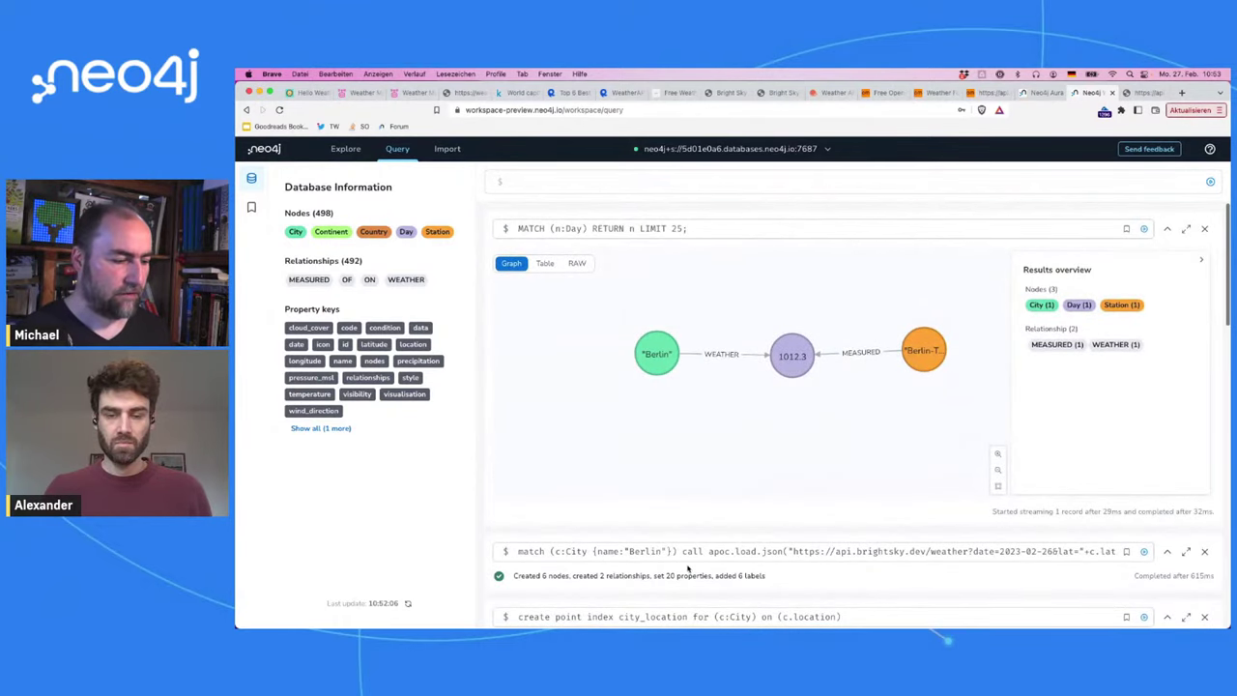
left_click(686, 553)
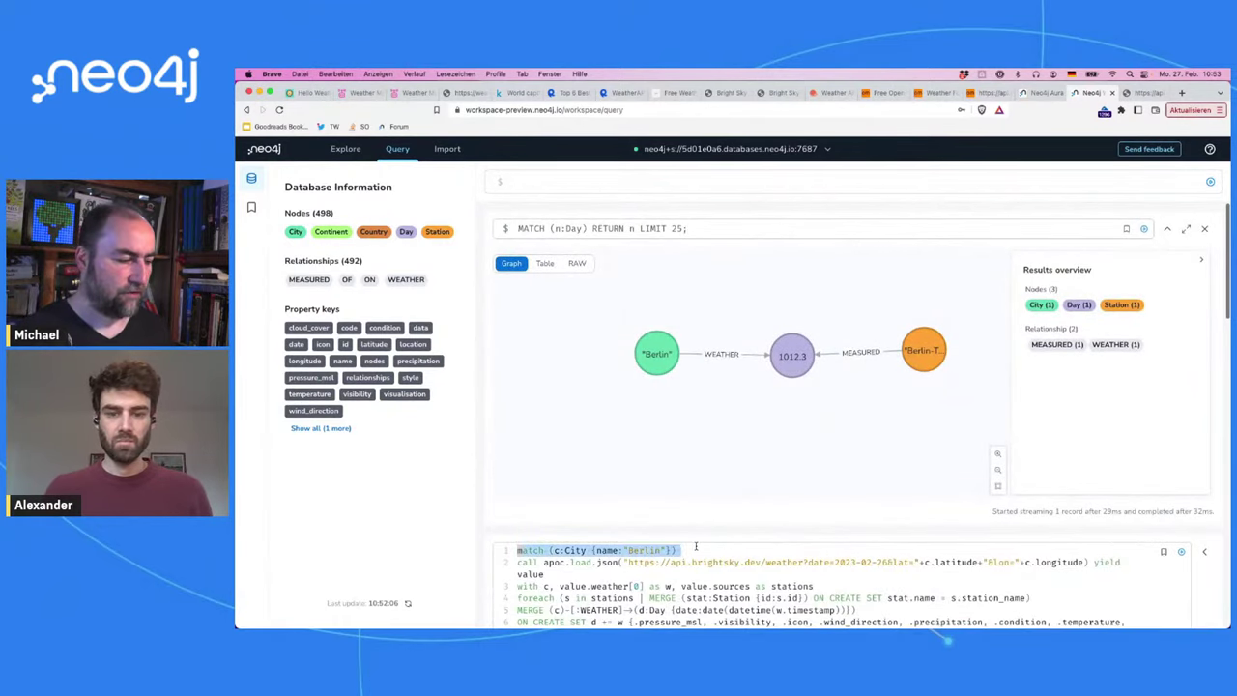
type("match (c2:City) where point.distance(c.location, c2.location) < 1000000 return c2")
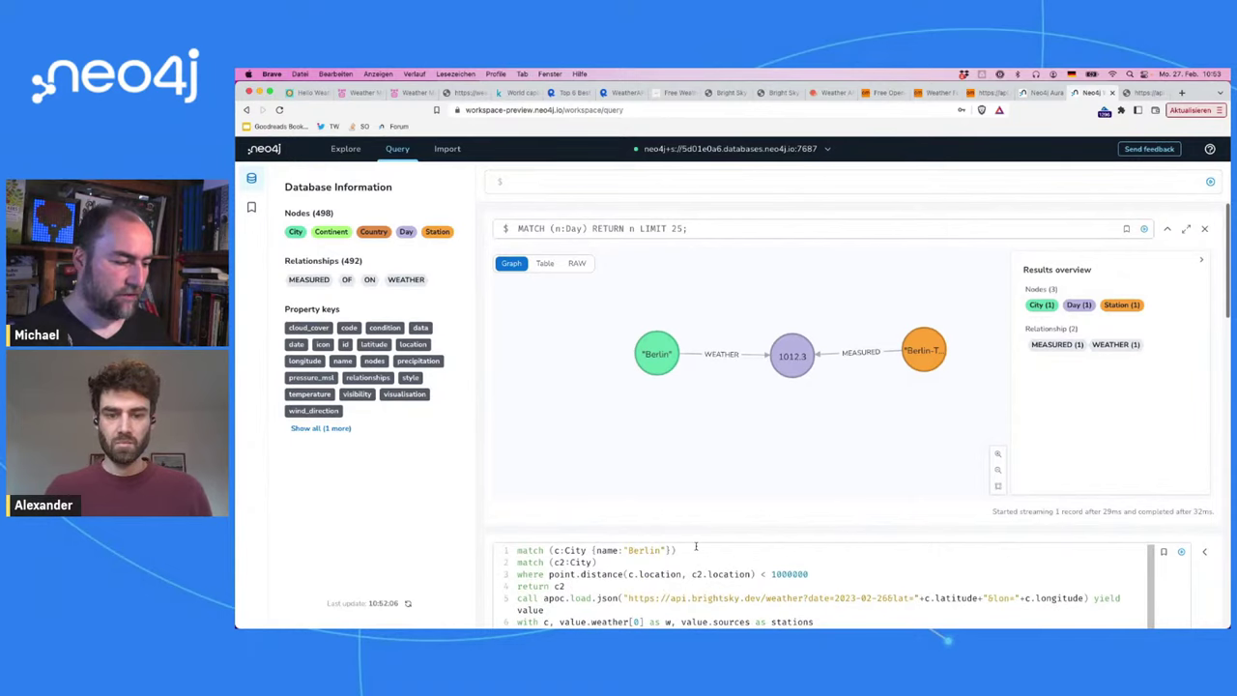
Step: Rename the city variables to c1 and c, delete 'return c2', and run the query
left_click(553, 551)
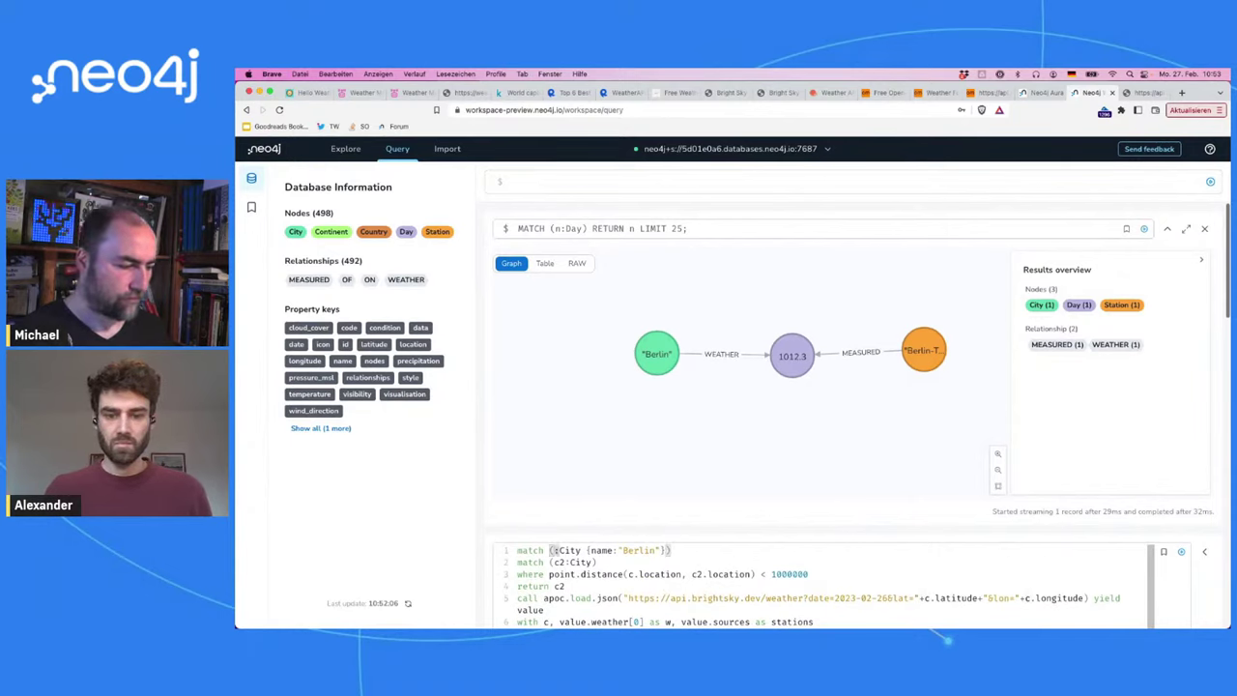
type("c1")
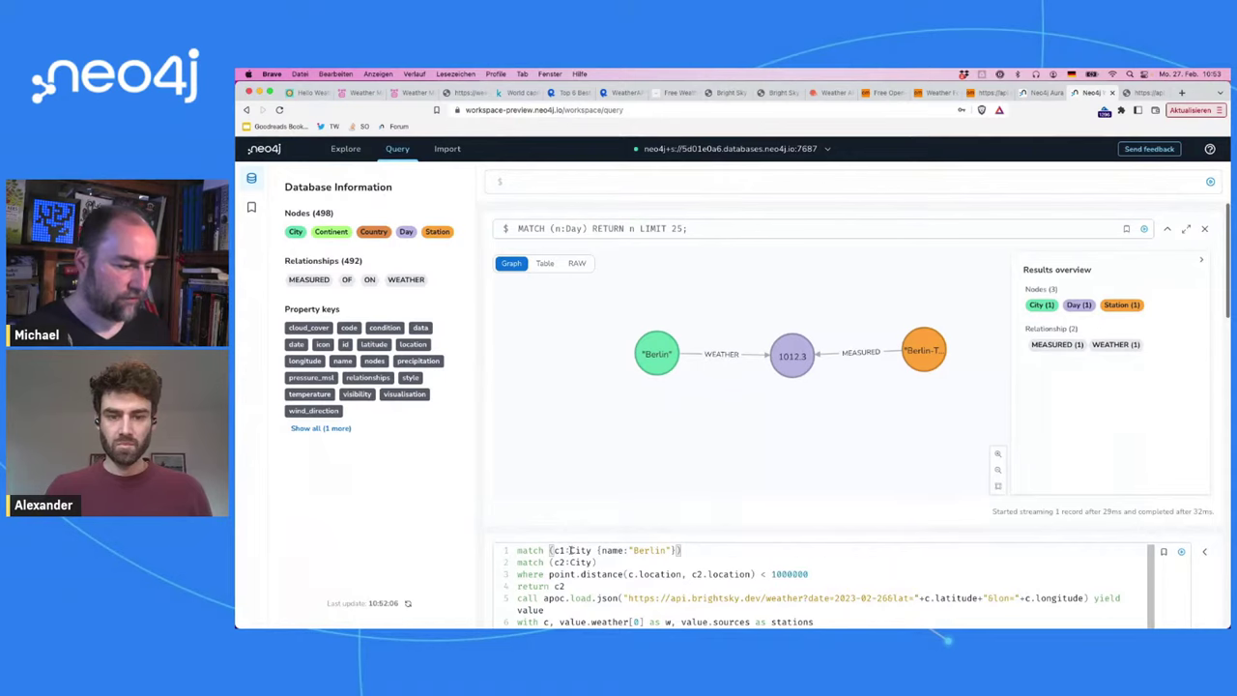
left_click(566, 562)
key("BackSpace")
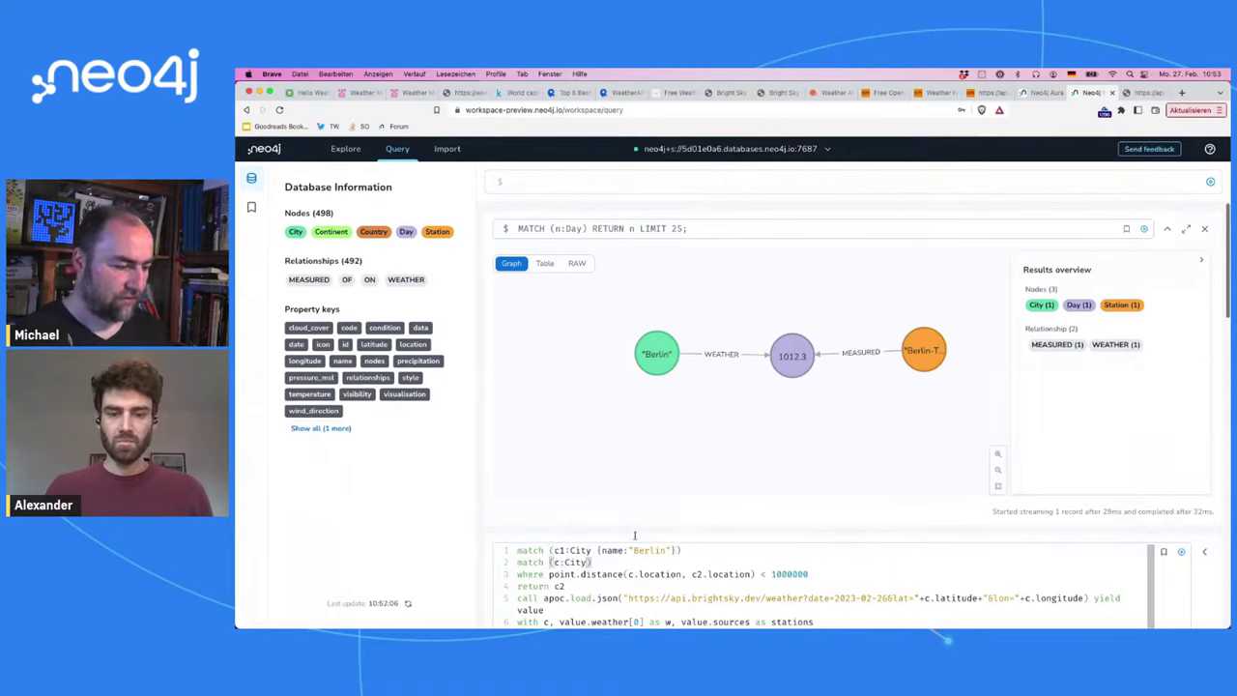
left_click(703, 574)
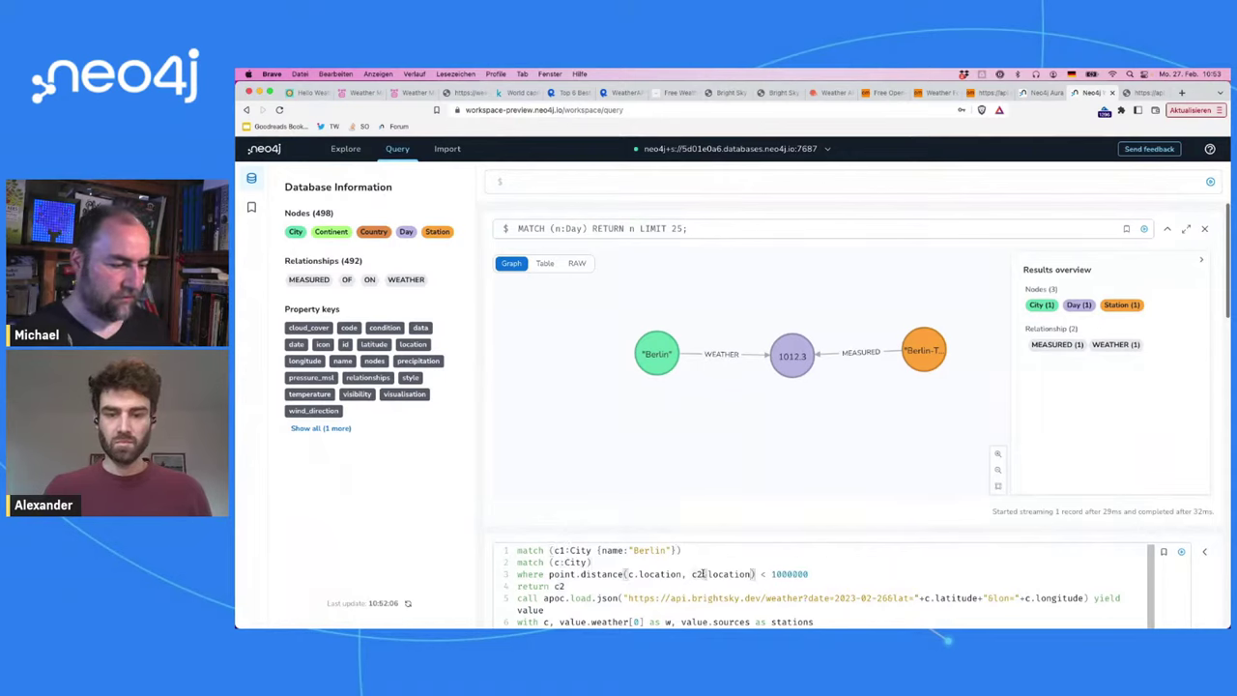
key("BackSpace")
type("1")
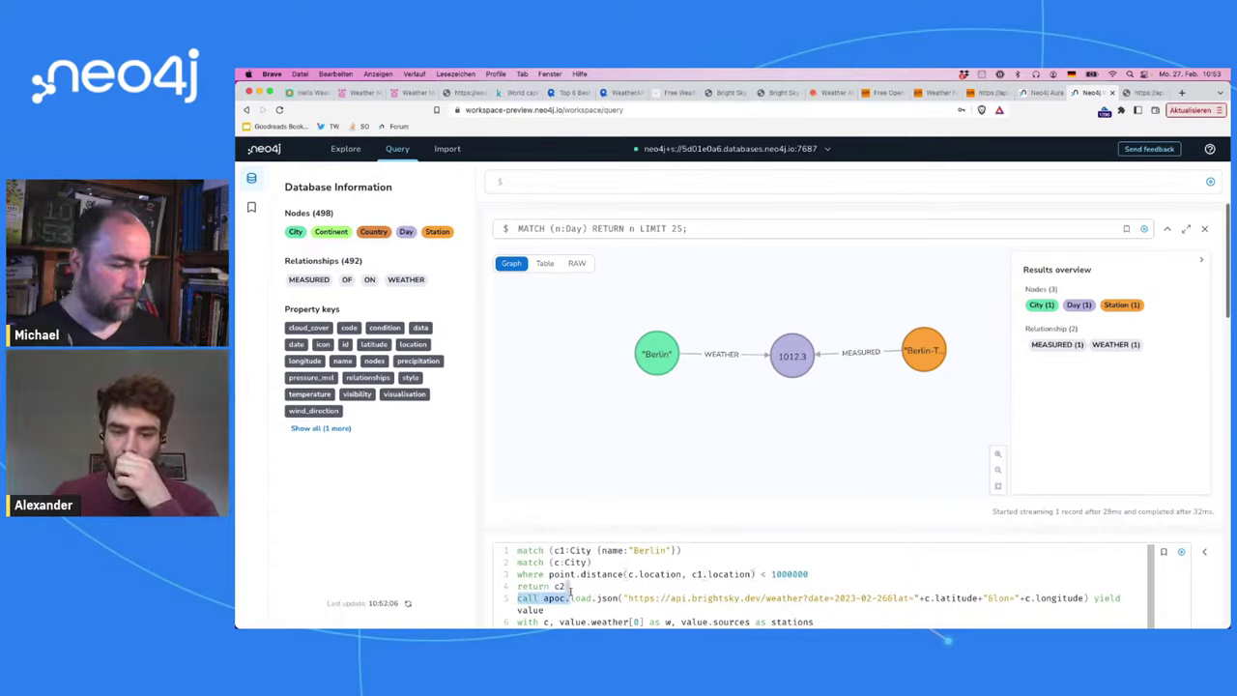
triple_click(569, 592)
key("BackSpace")
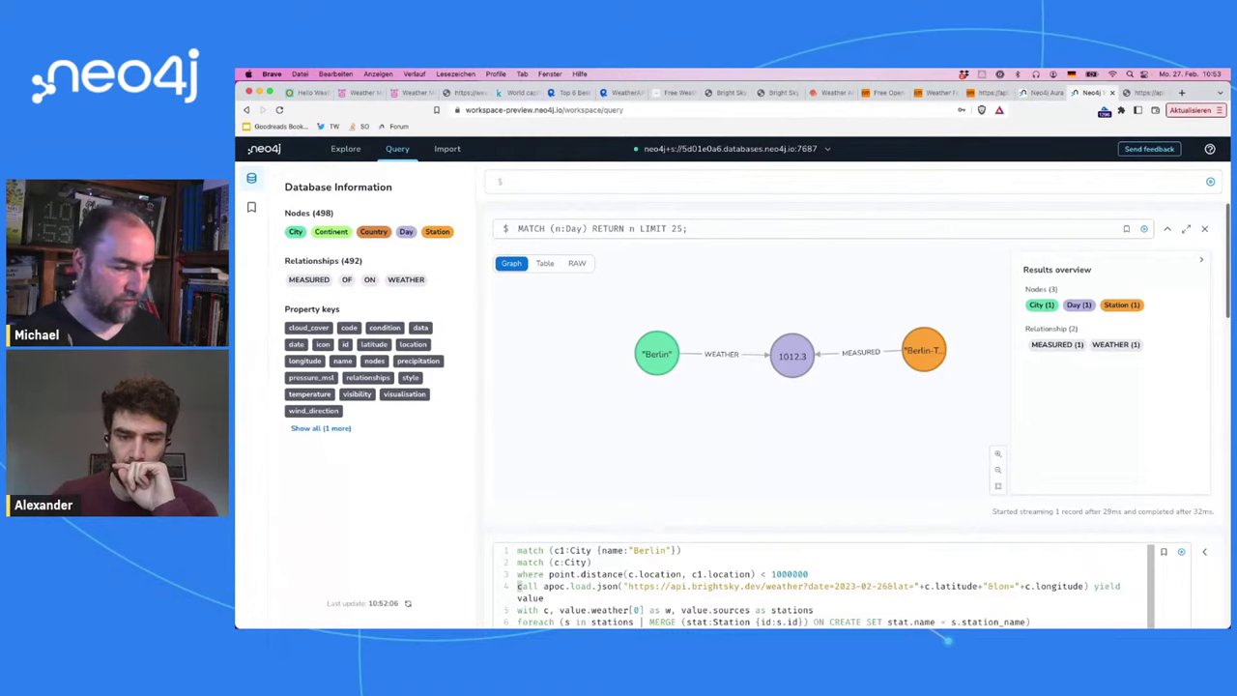
key("Return")
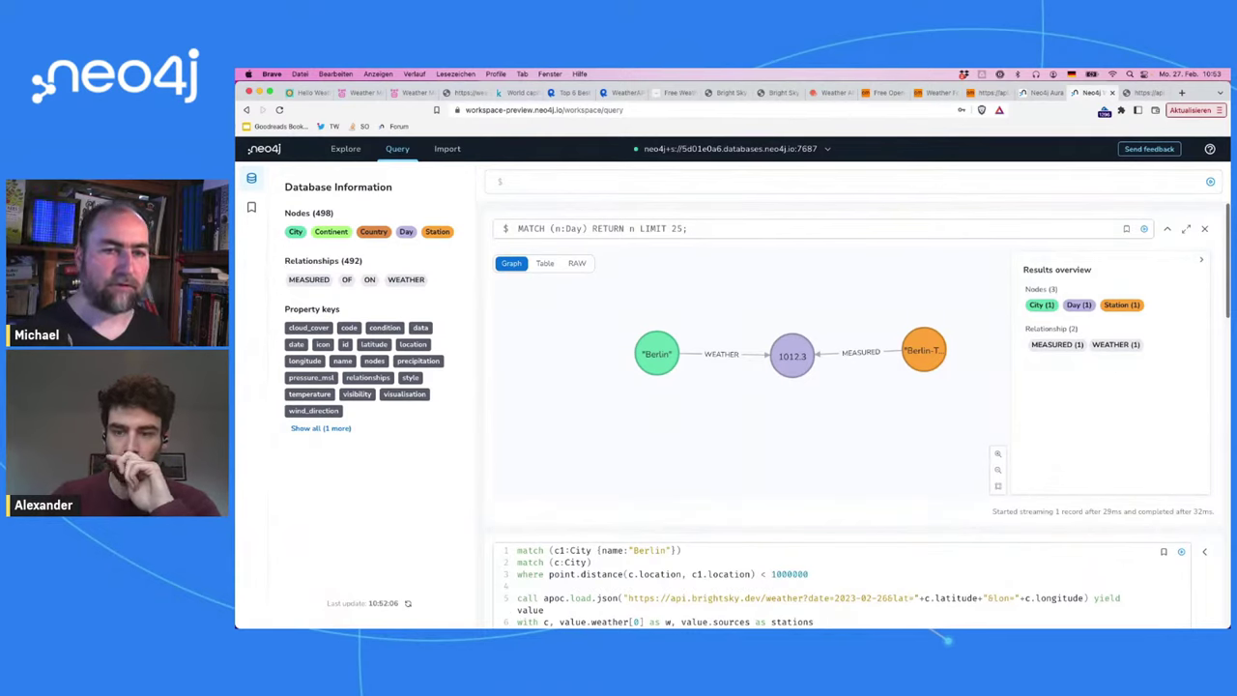
key("ctrl+Return")
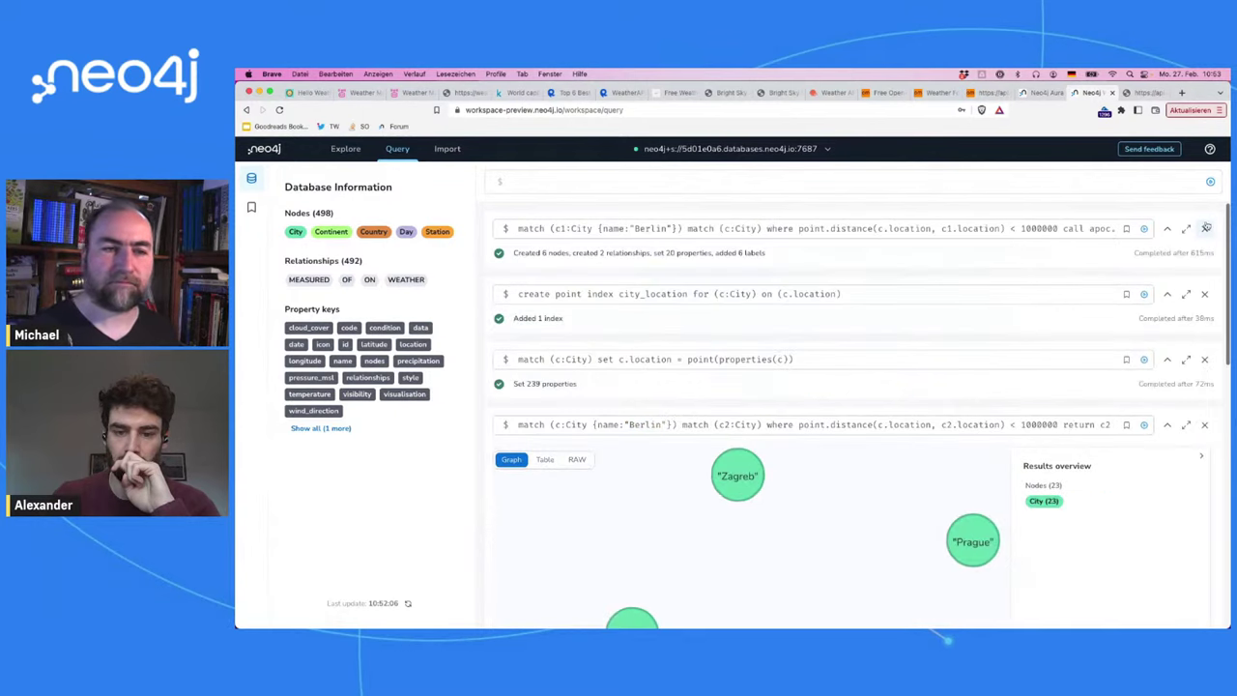
Step: Rename the Berlin city variable to start and splice "+date+" into the URL's date parameter
left_click(948, 231)
double_click(560, 227)
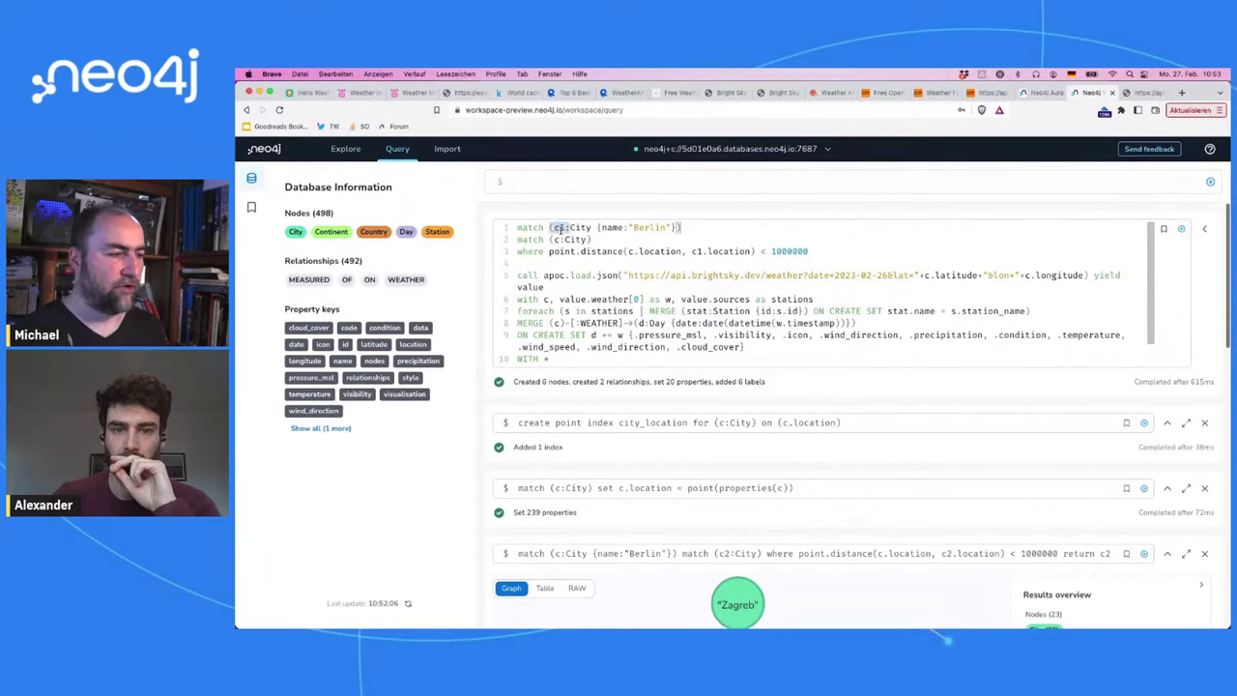
type("berlin")
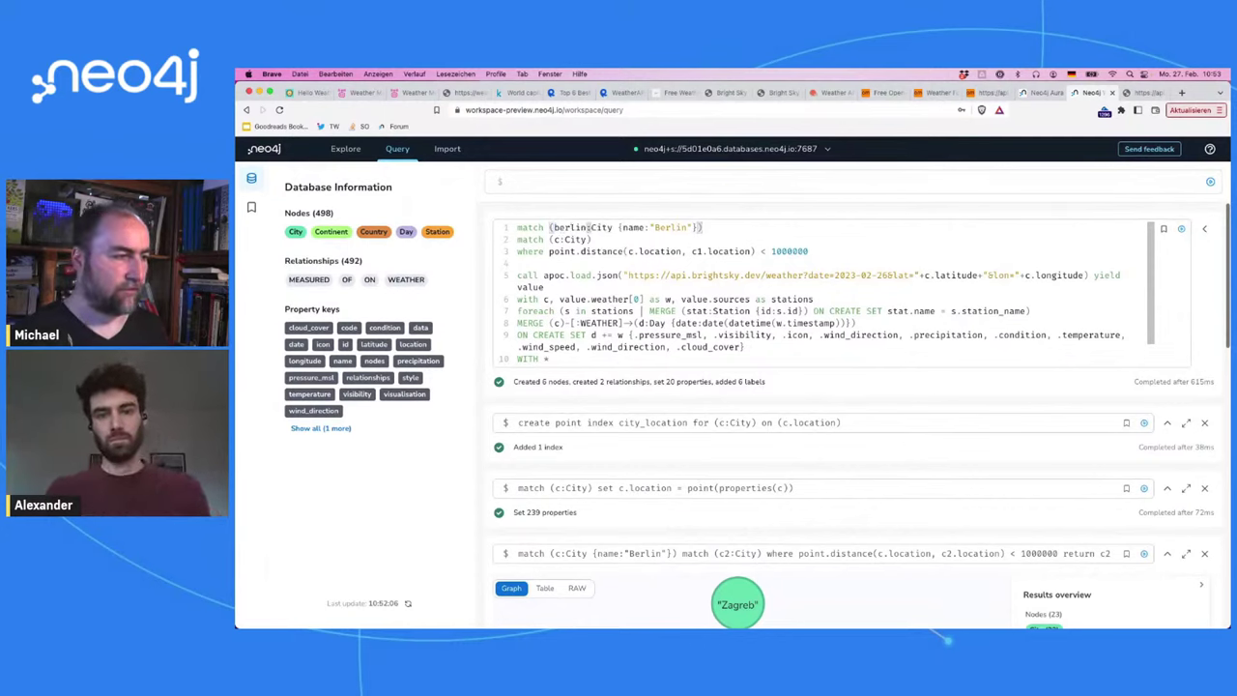
double_click(697, 252)
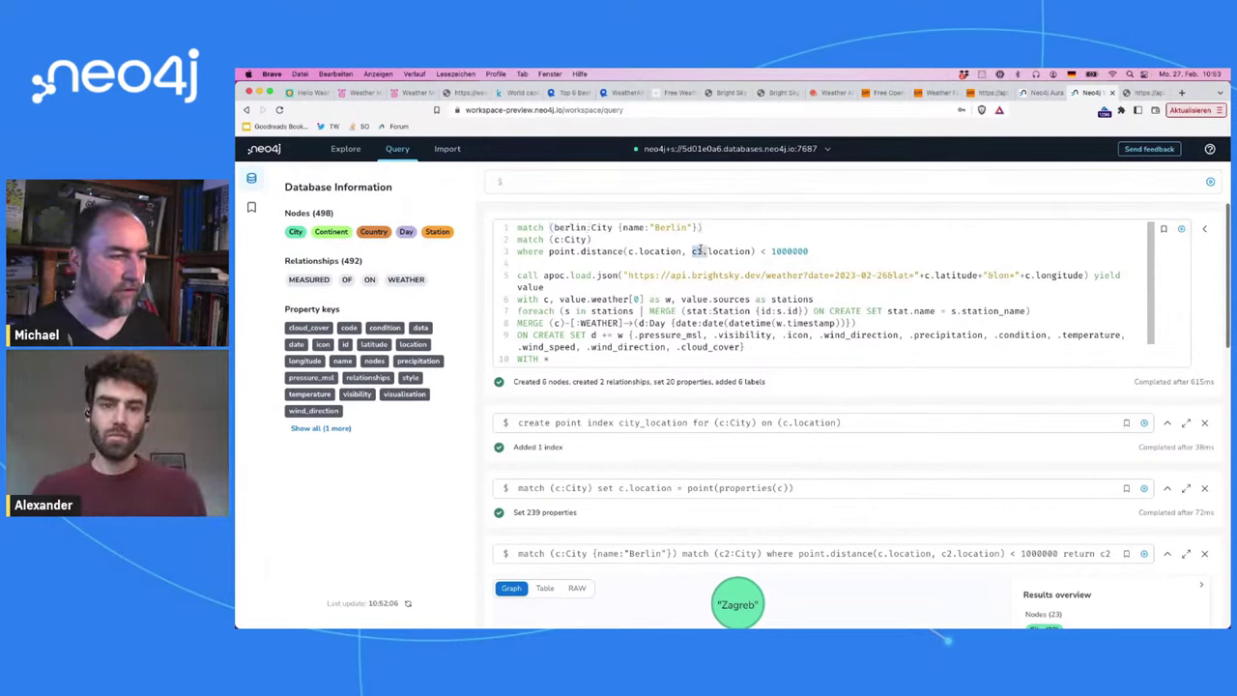
type("berlin")
key("BackSpace")
key("BackSpace")
key("BackSpace")
key("BackSpace")
key("BackSpace")
key("BackSpace")
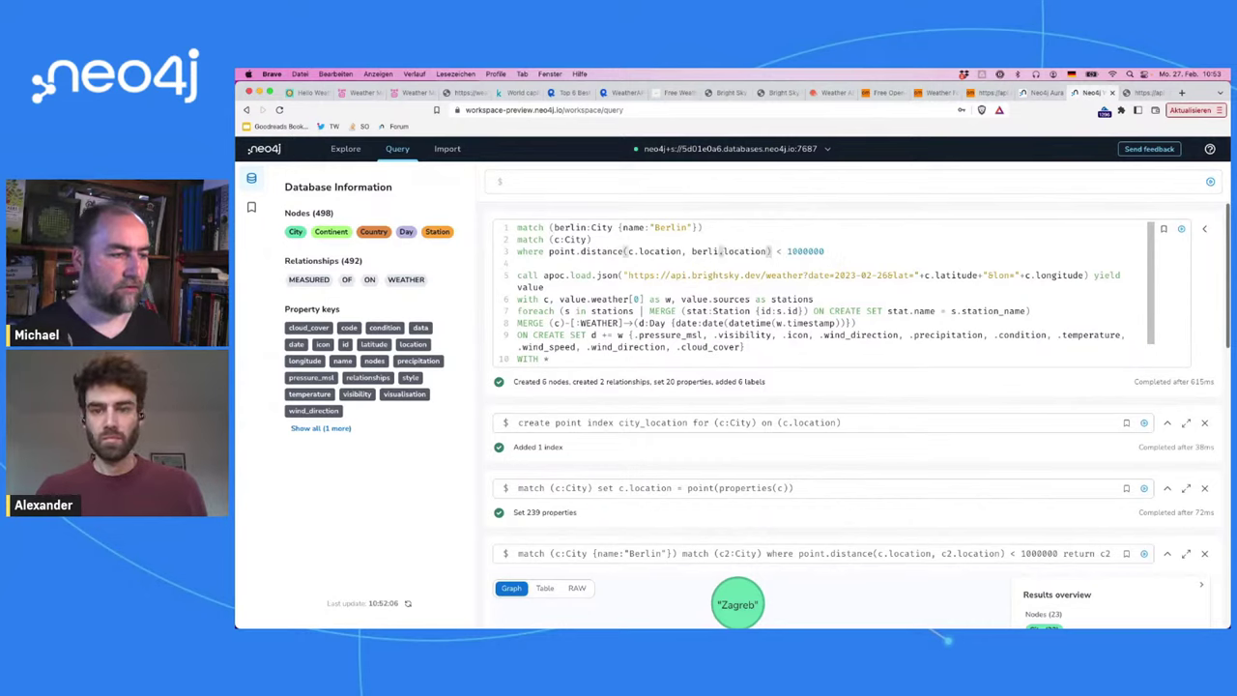
type("start")
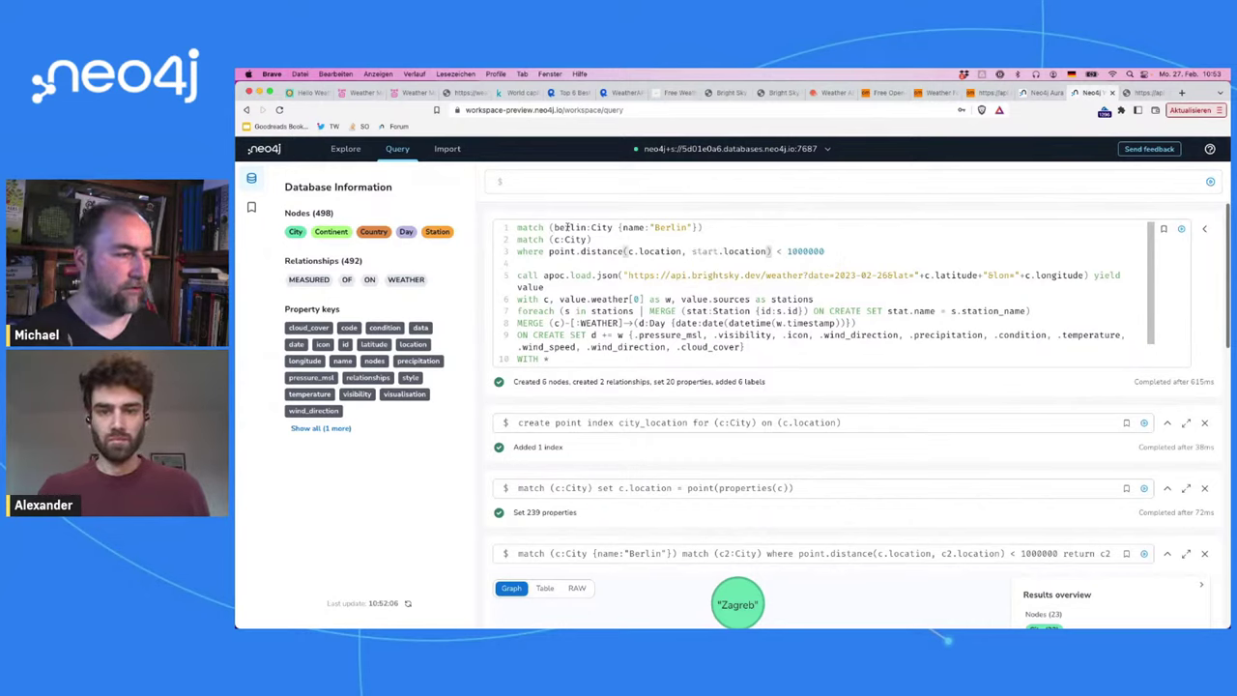
double_click(570, 227)
type("start")
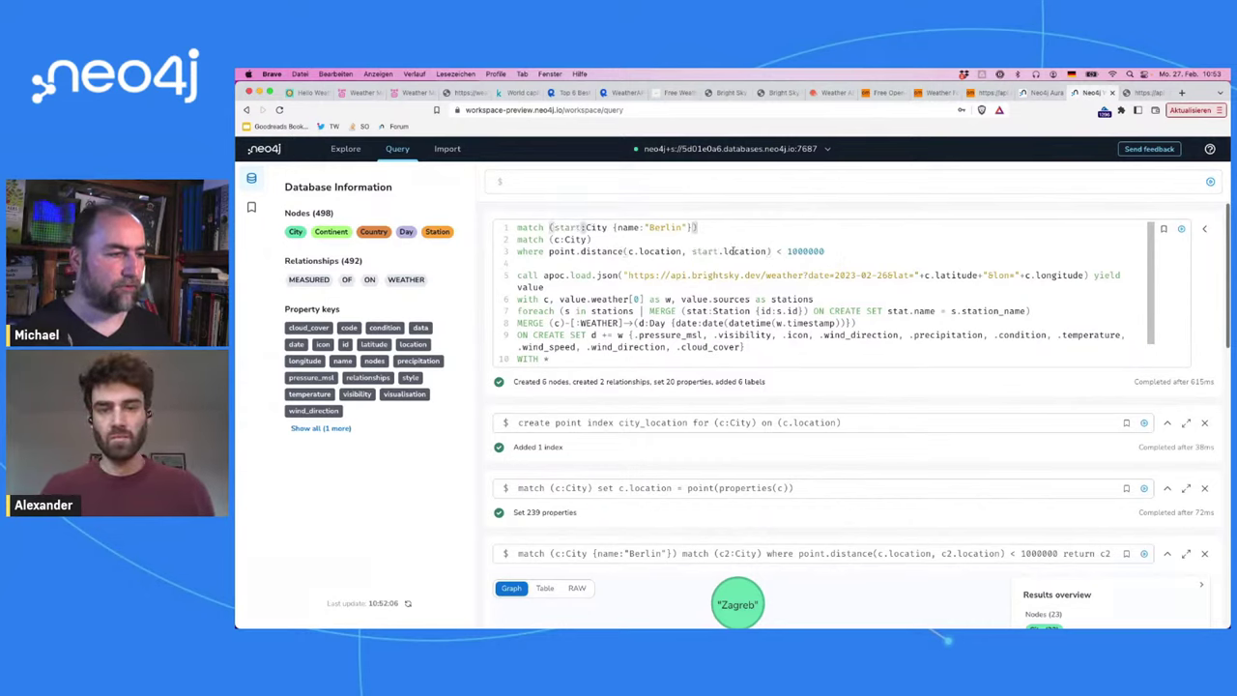
double_click(558, 240)
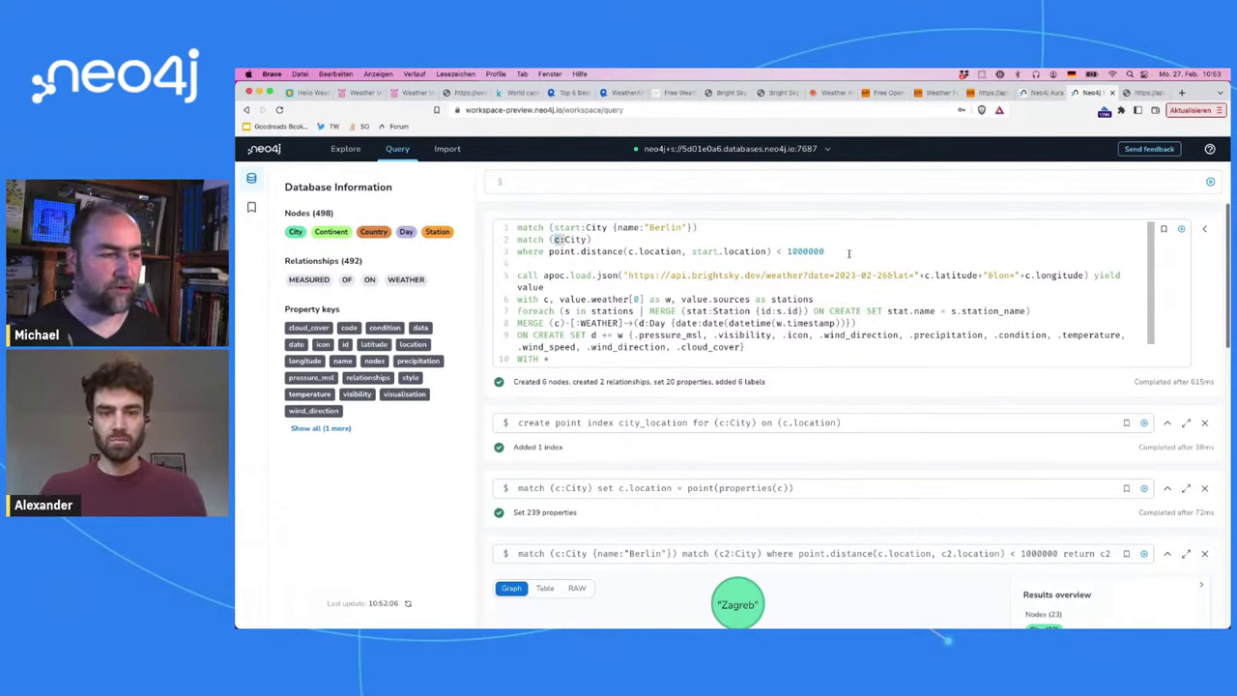
left_click_drag(835, 275, 890, 270)
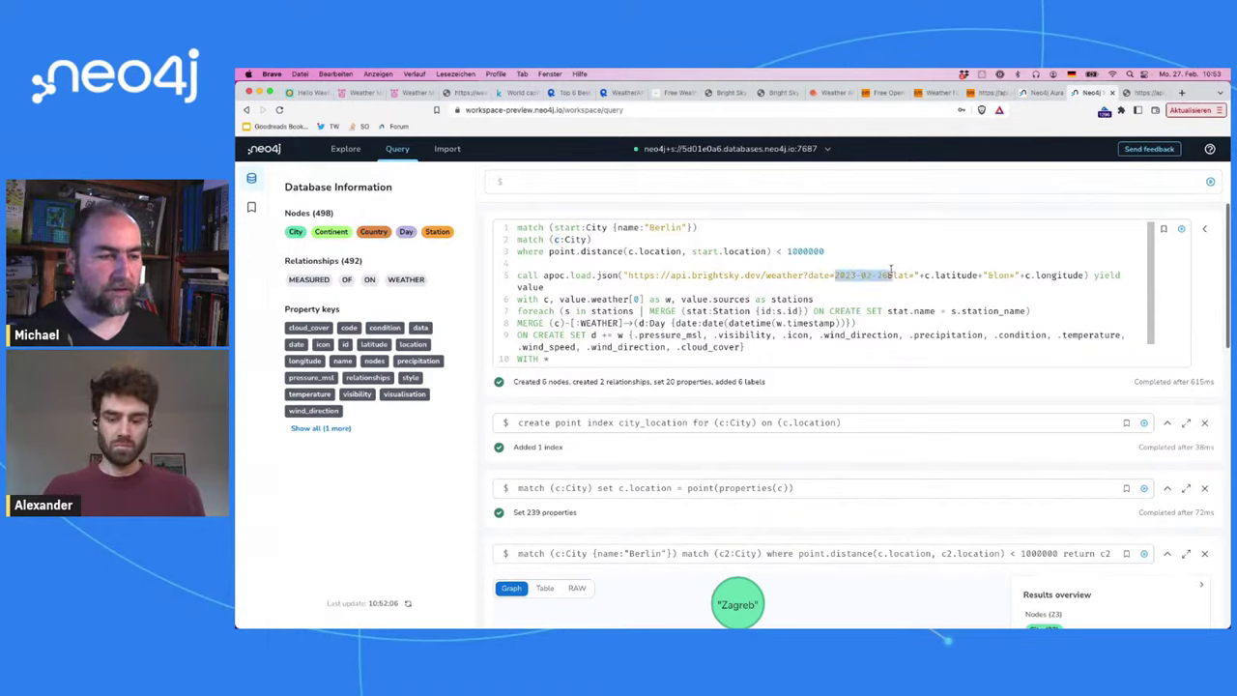
type("\"")
type("+date+")
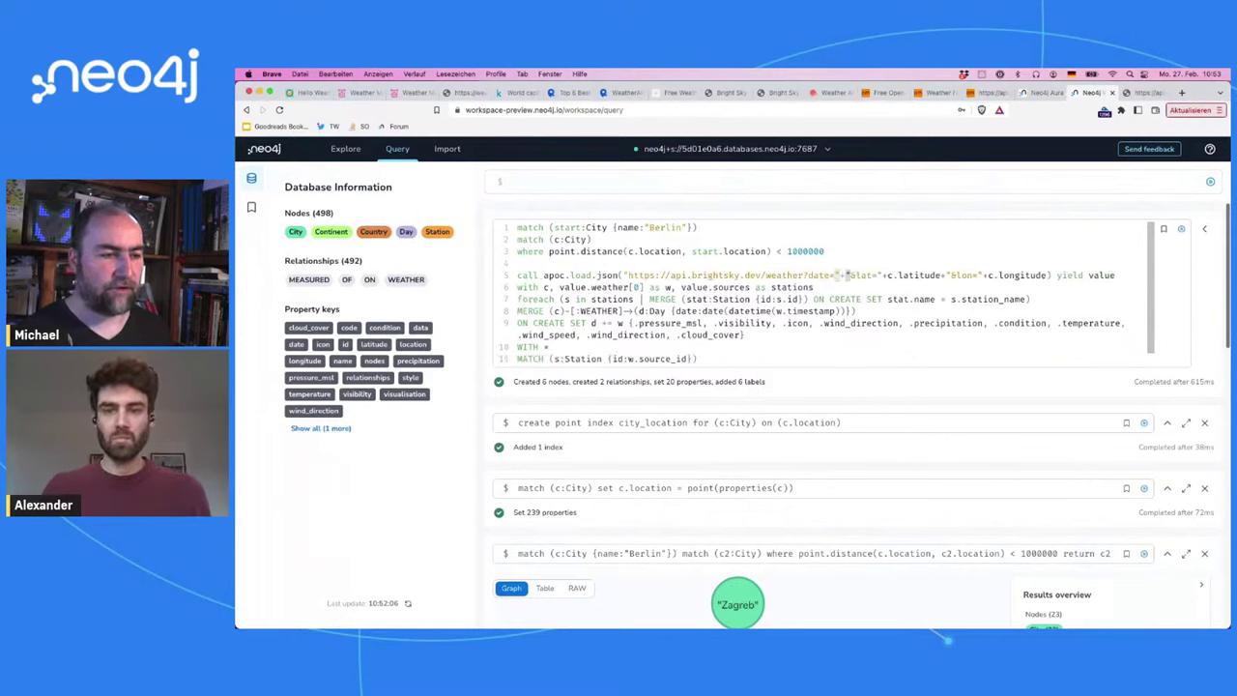
Step: Add a new first line 'with date() date' to the weather-loading query
key("Up")
key("Up")
key("Up")
key("Up")
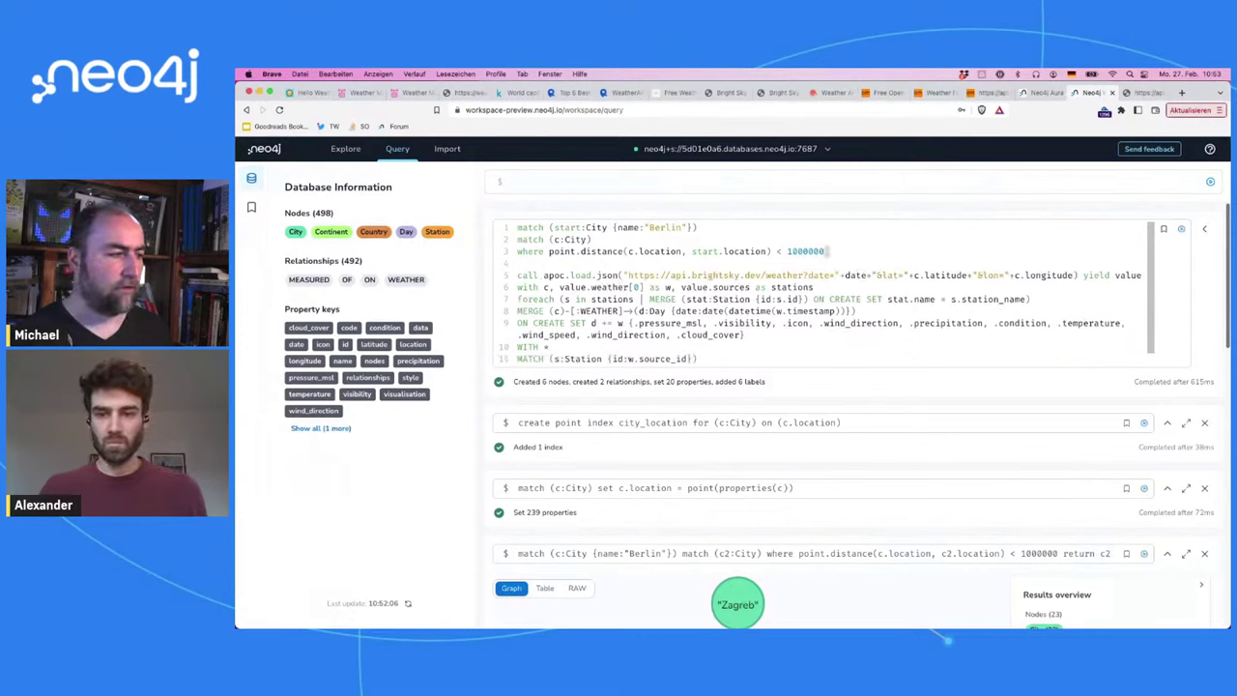
key("Home")
key("Return")
key("Up")
type("with date")
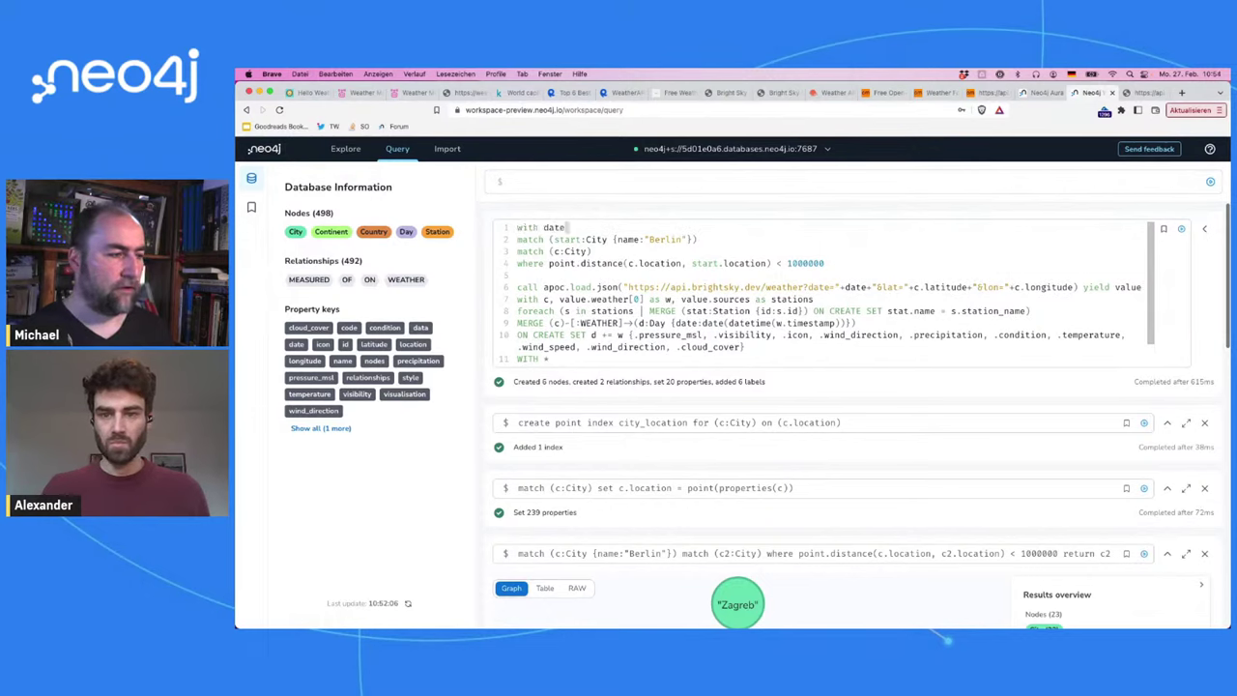
type("()")
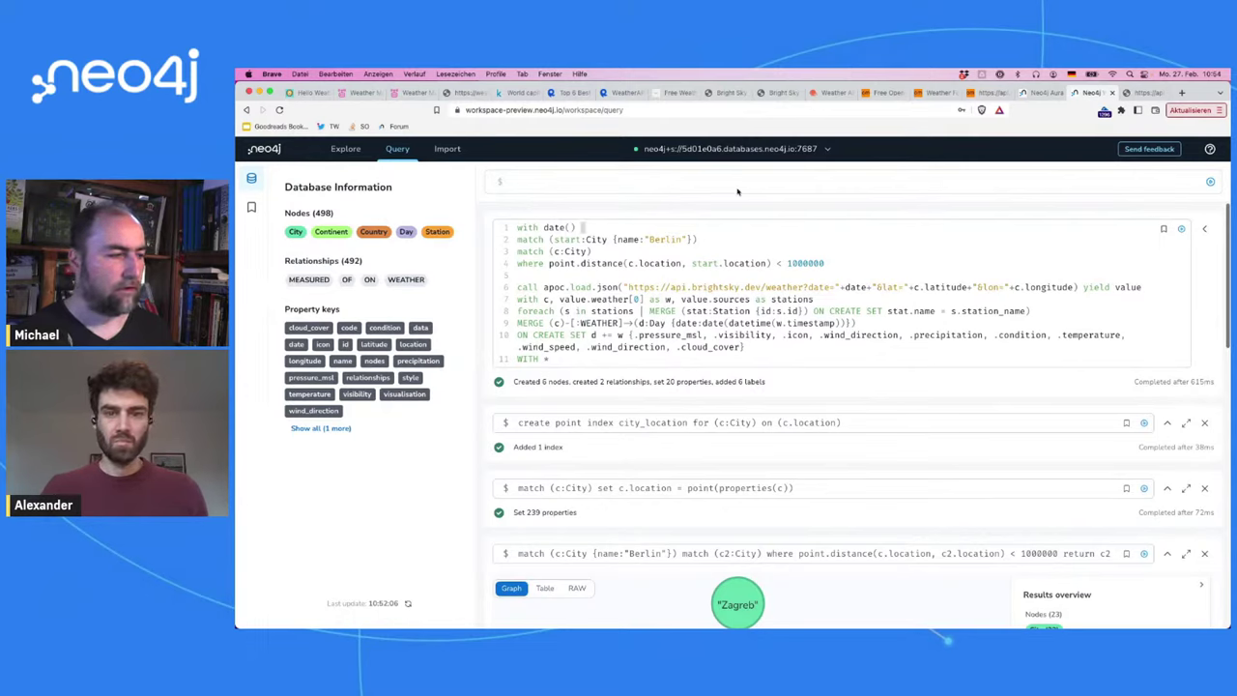
key("BackSpace")
key("BackSpace")
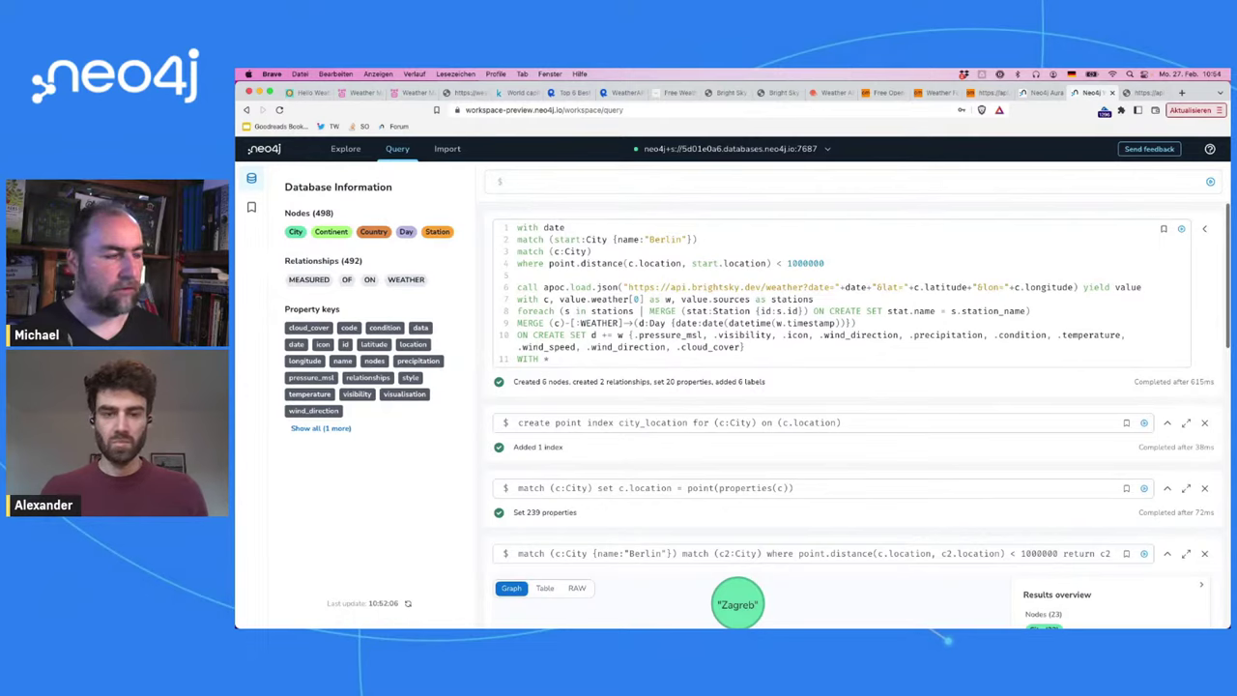
type("()")
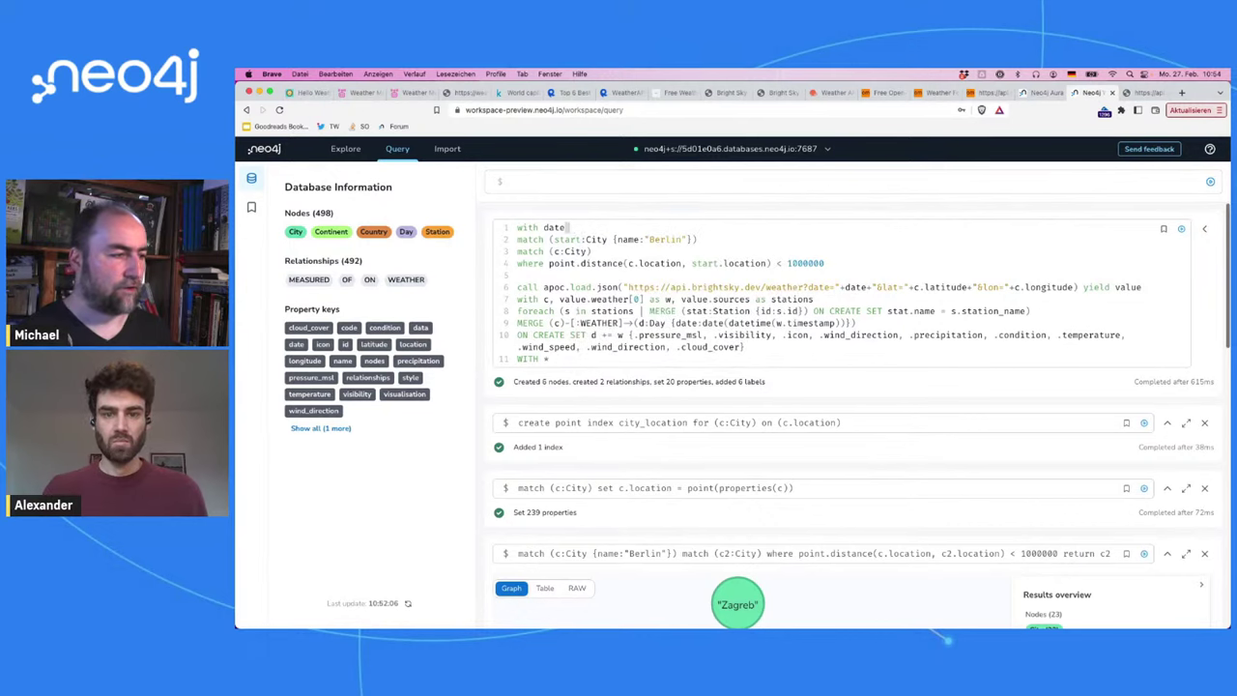
type(" date")
key("Home")
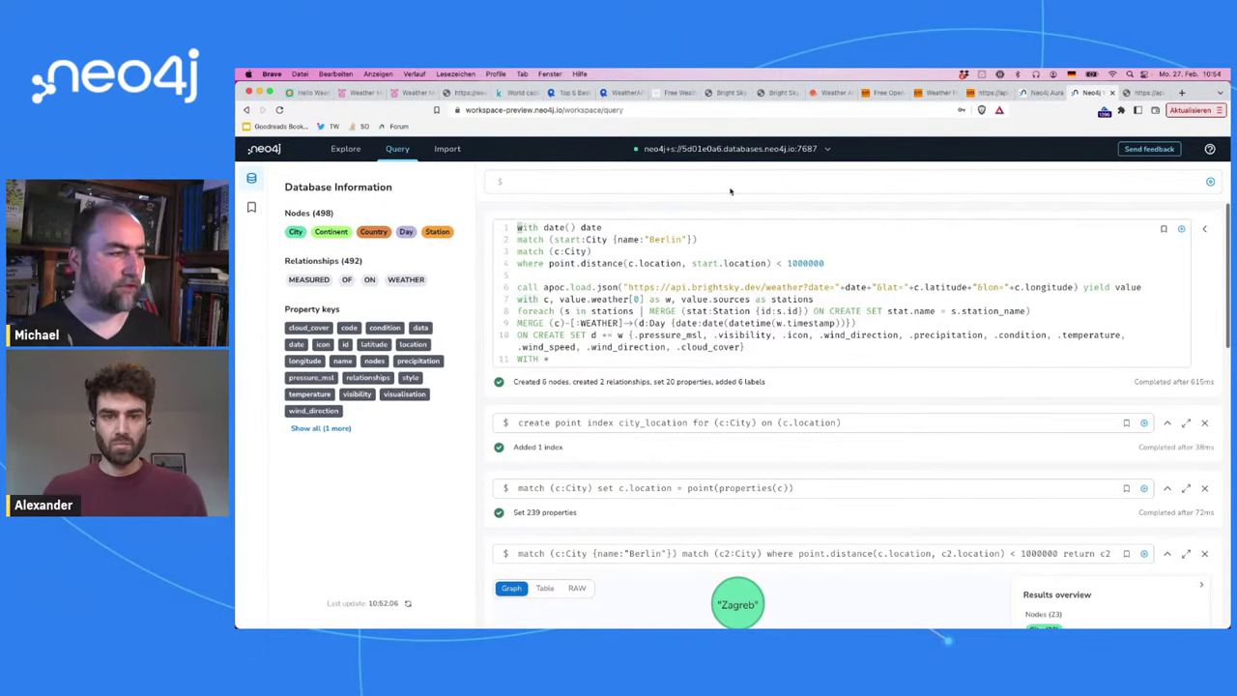
Step: Run a separate 'return date()' test query, then remove its result
left_click(731, 183)
type("return ")
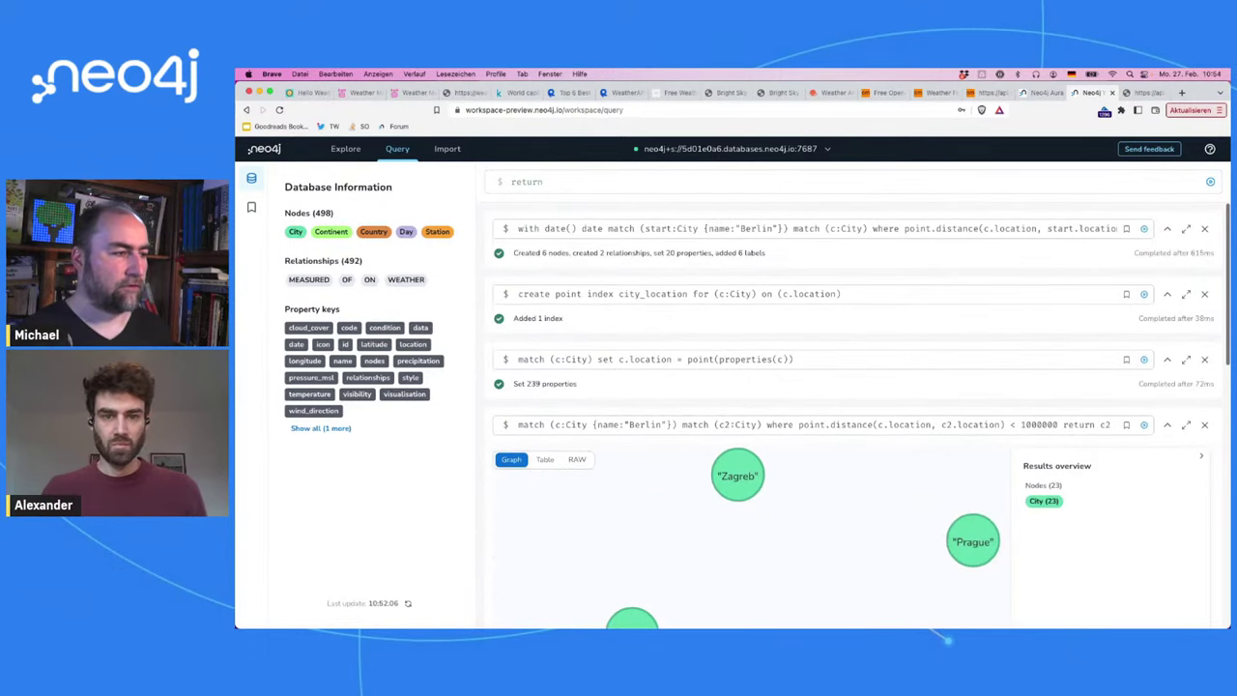
type("date")
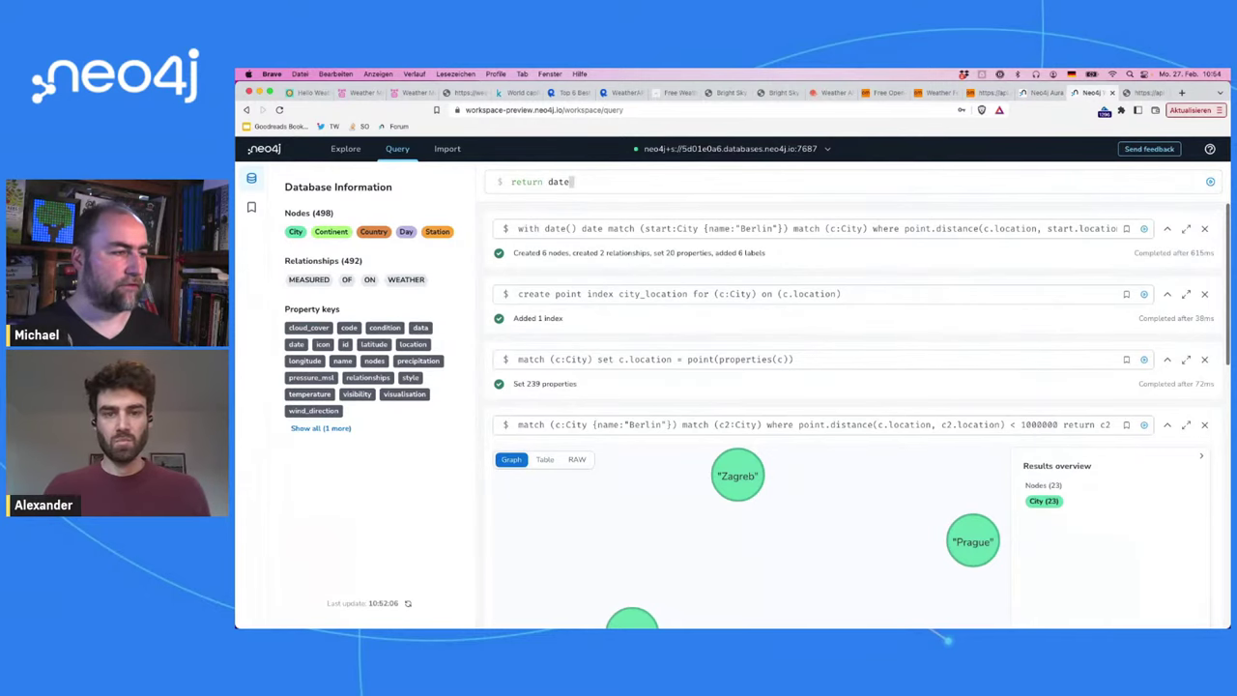
type("()")
key("Return")
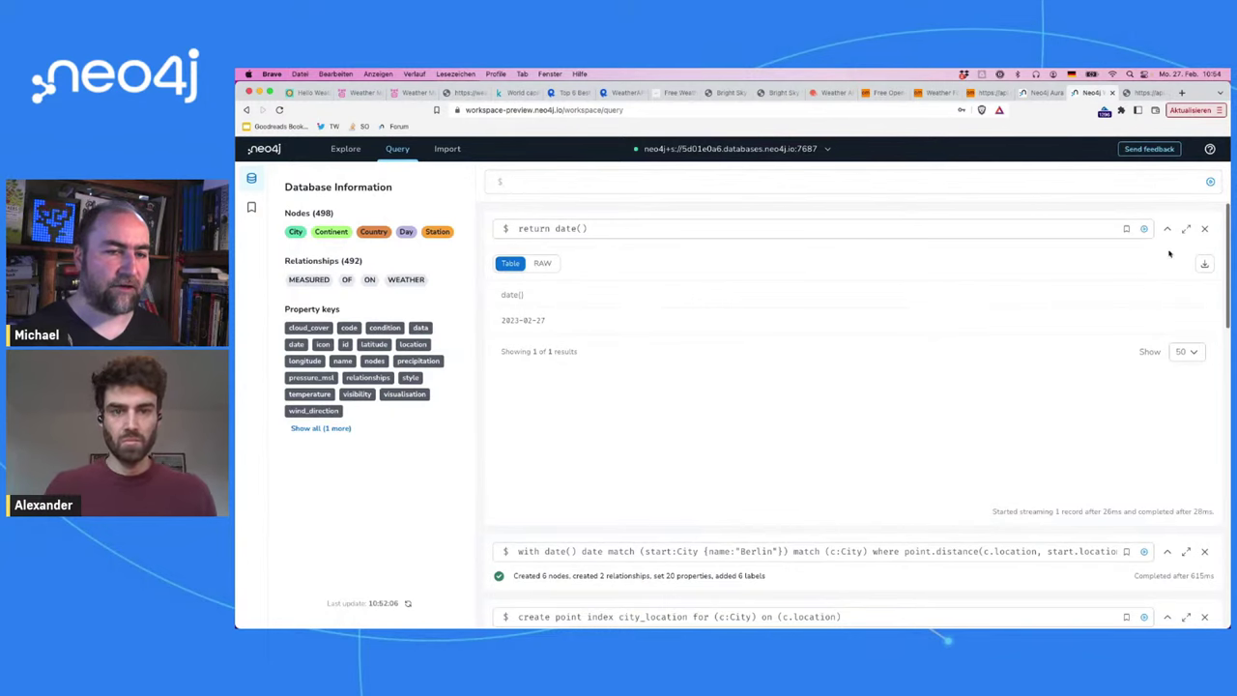
left_click(1205, 228)
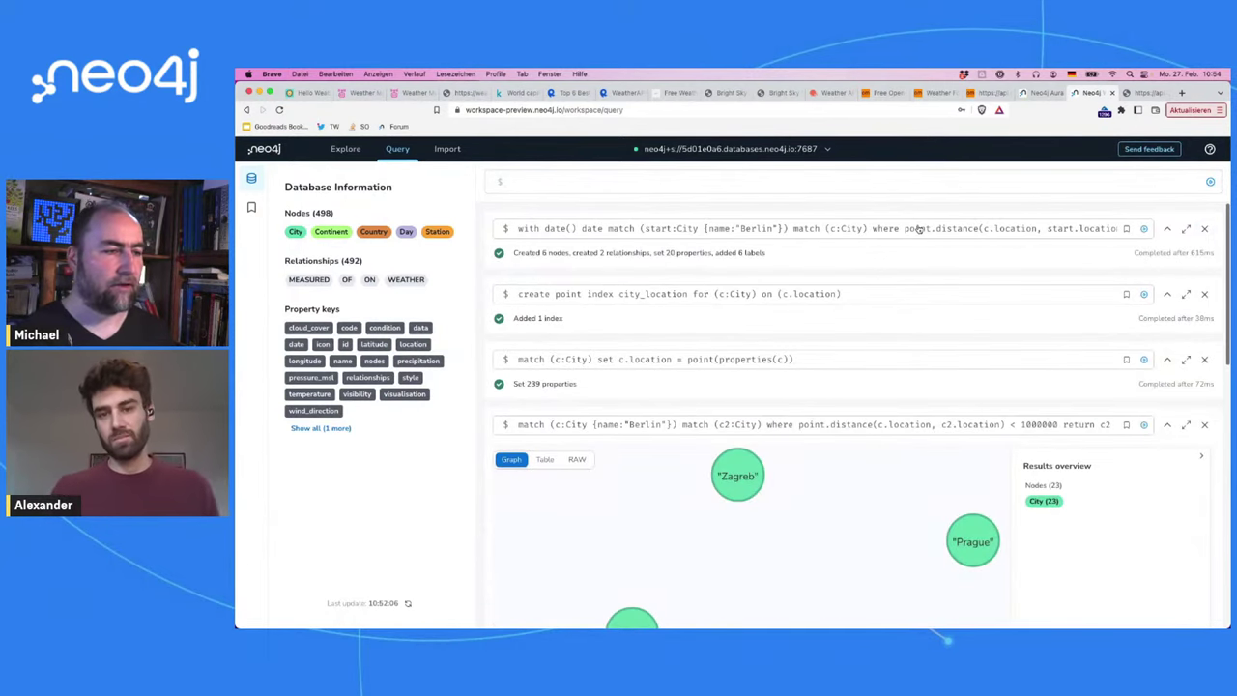
Step: Extend the first line to date() - duration("1D") and paste it into an empty query editor
left_click(654, 230)
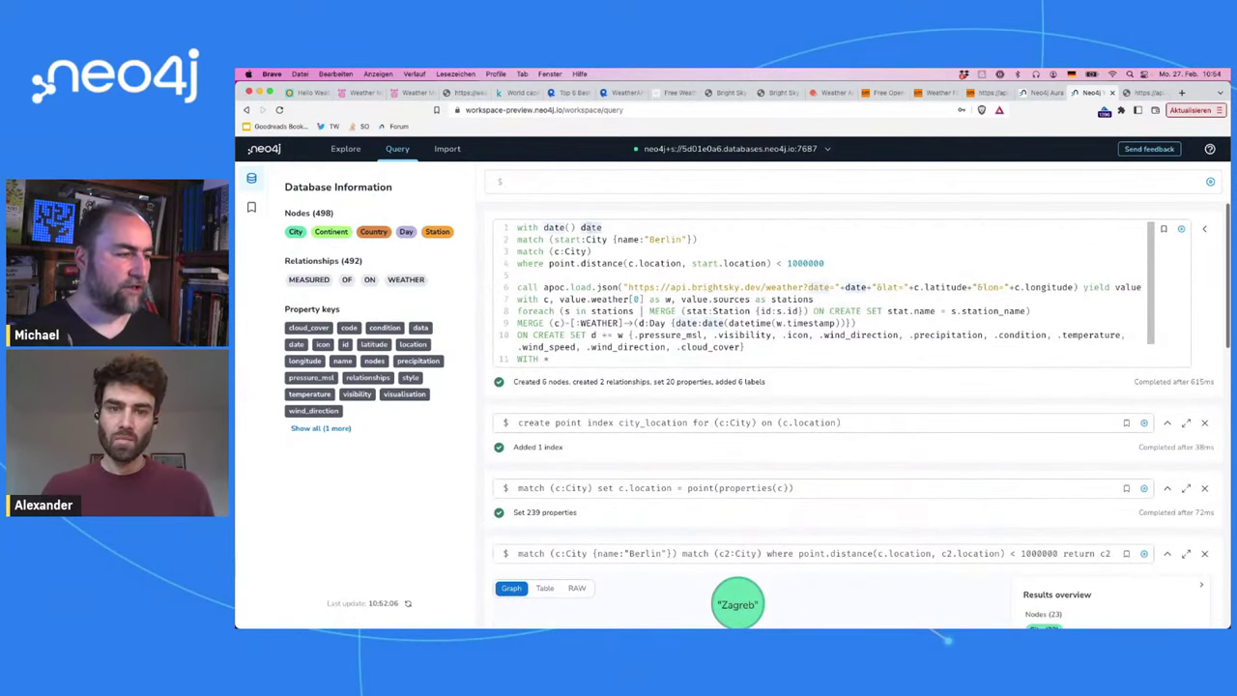
left_click(570, 229)
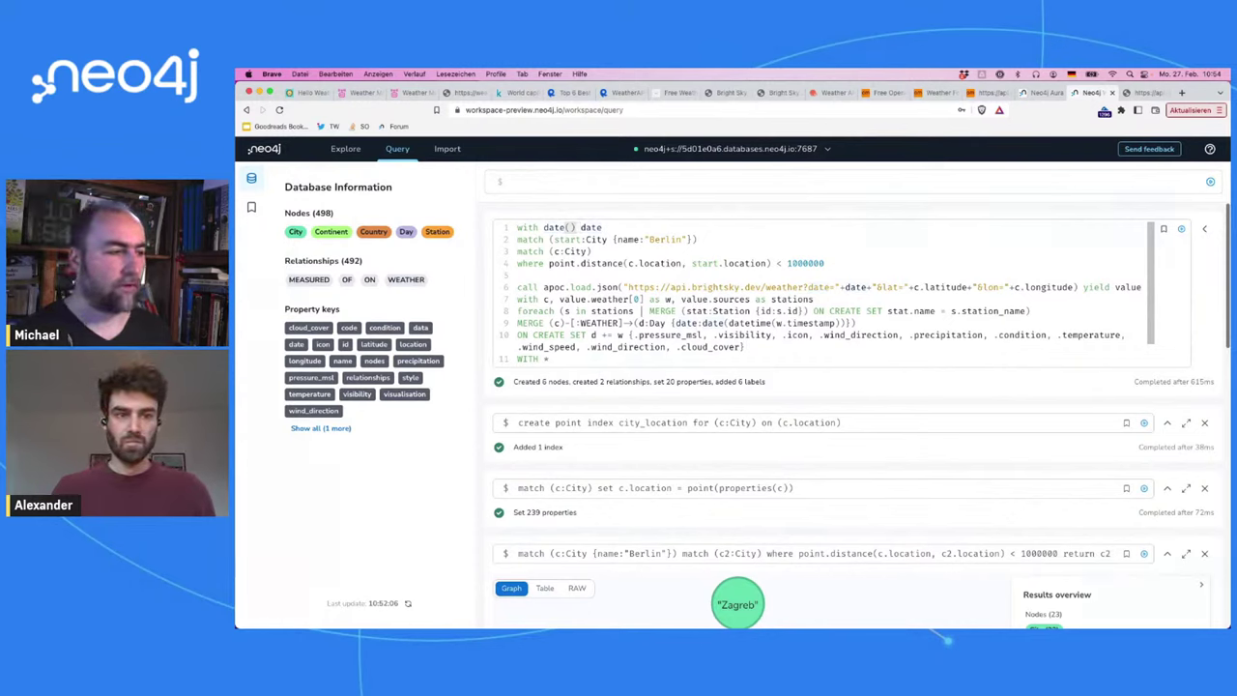
type("- ")
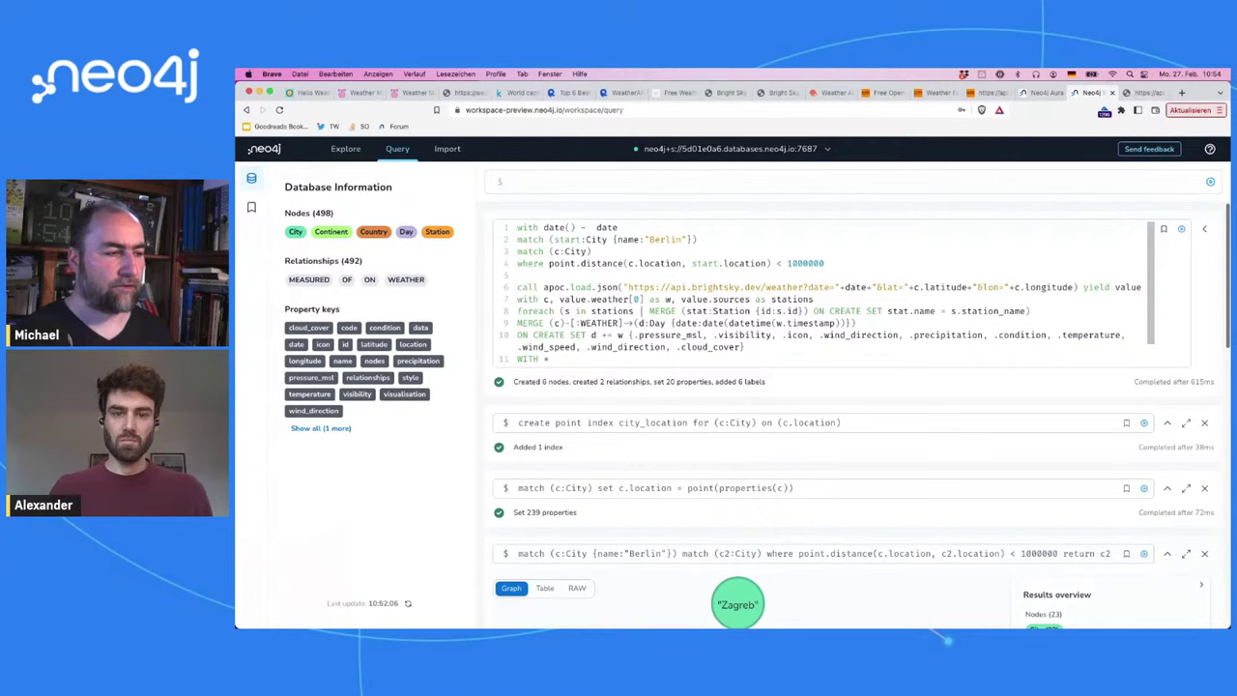
type("duration.")
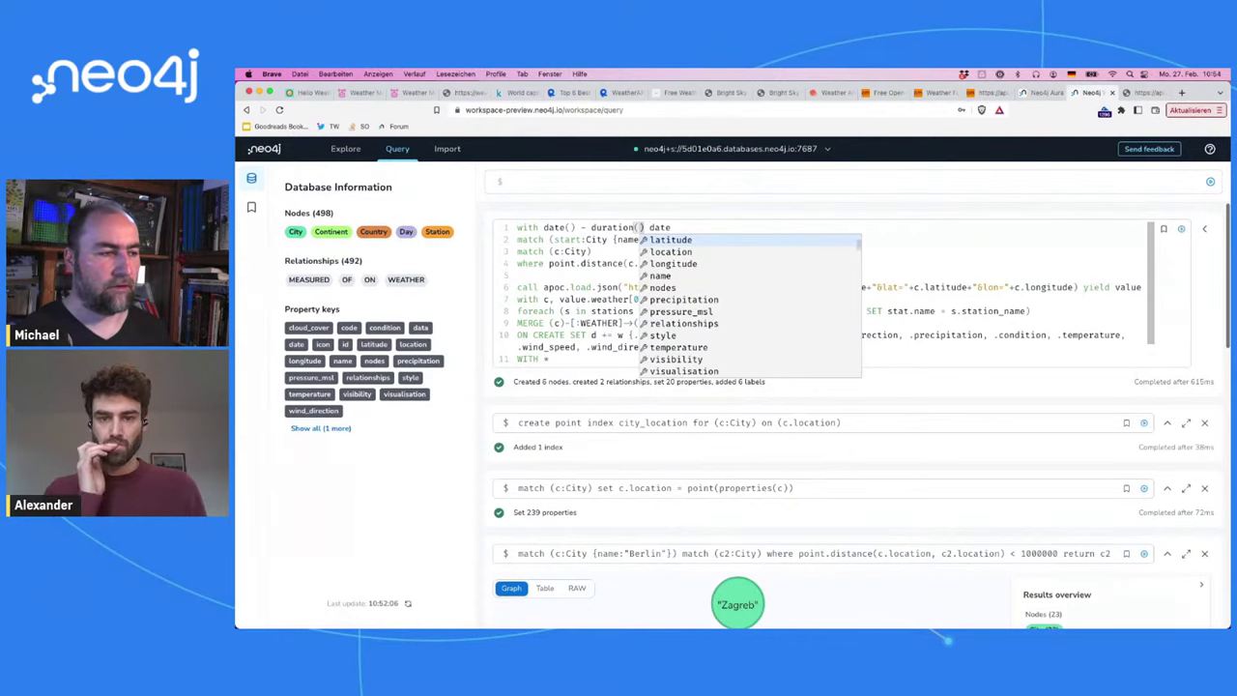
key("BackSpace")
type("(\"1D")
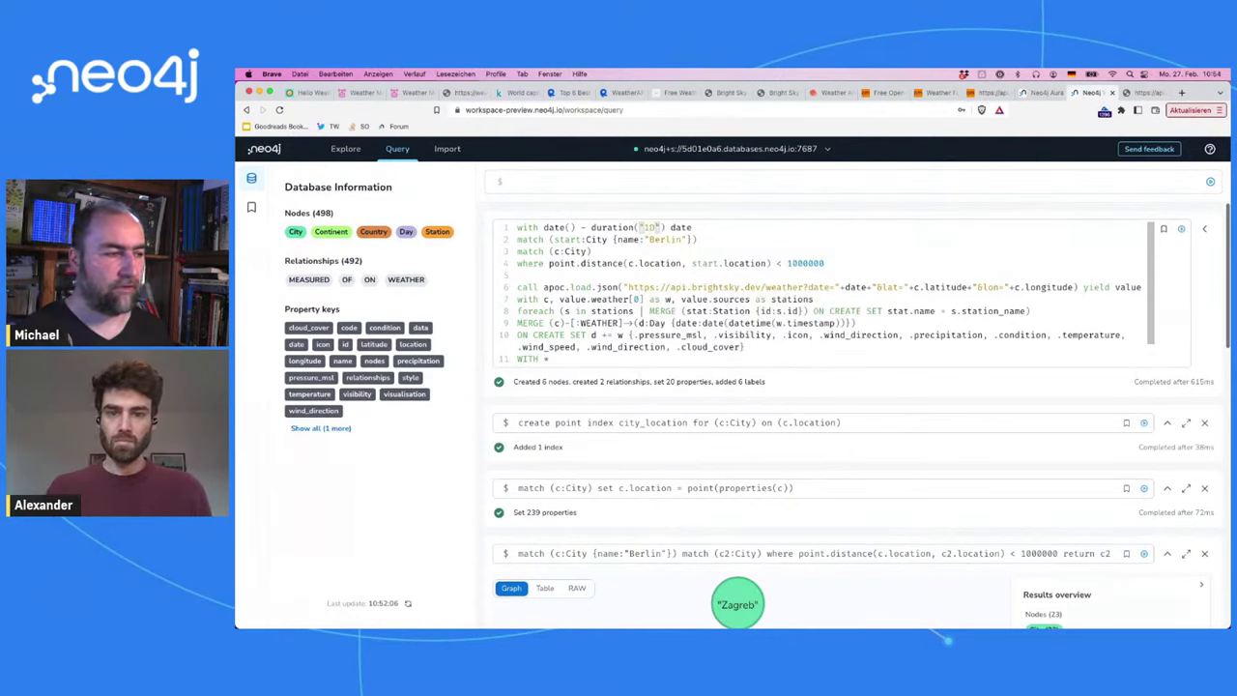
key("Home")
key("shift+End")
key("ctrl+c")
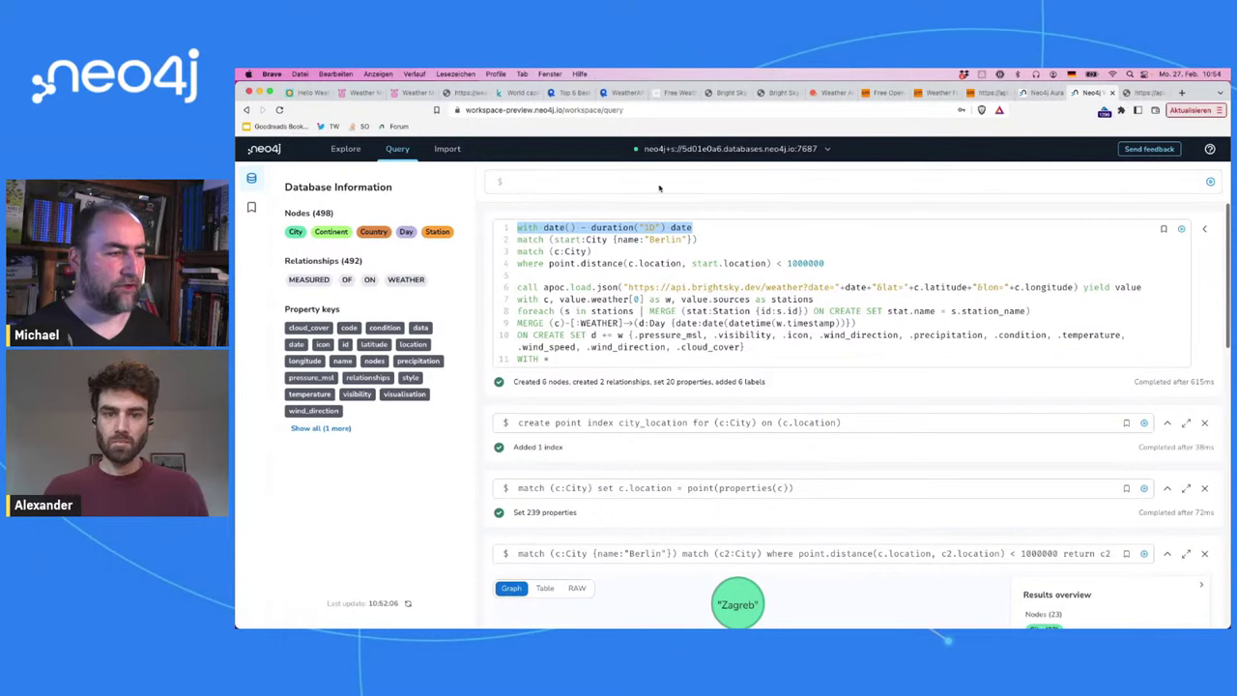
left_click(666, 177)
key("ctrl+v")
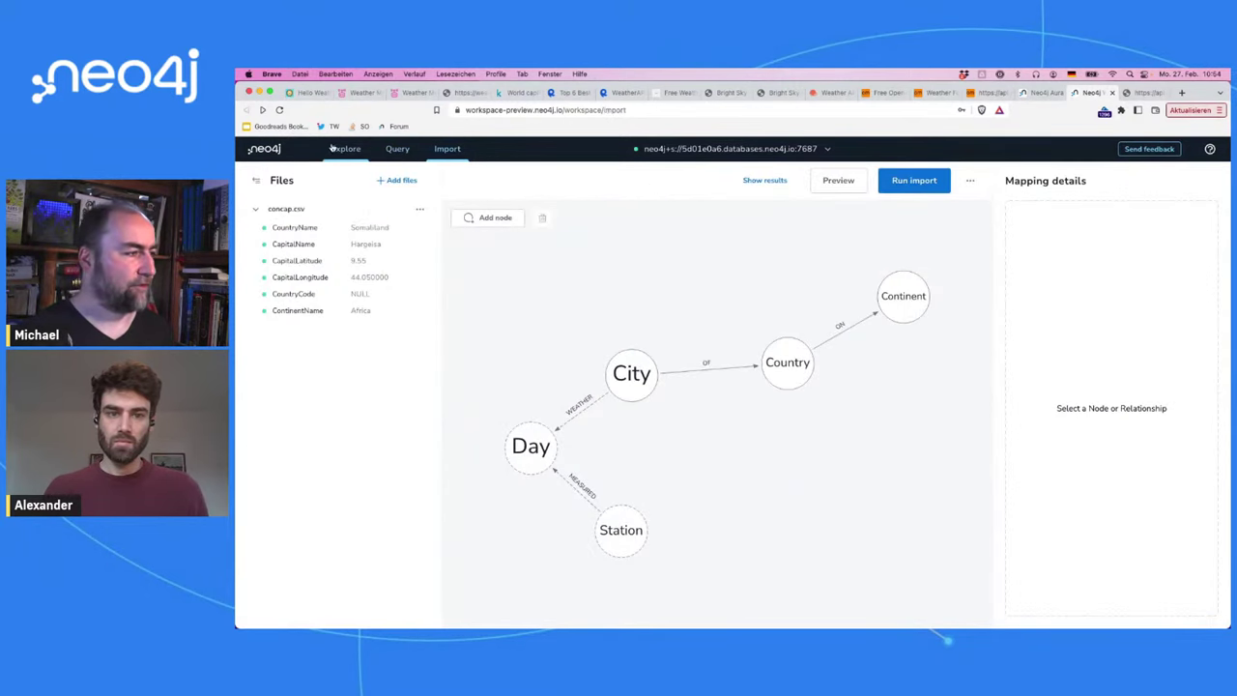
Step: Turn the date line into a 'return … as date' test query and rerun it with duration "P1D"
left_click(397, 149)
double_click(519, 182)
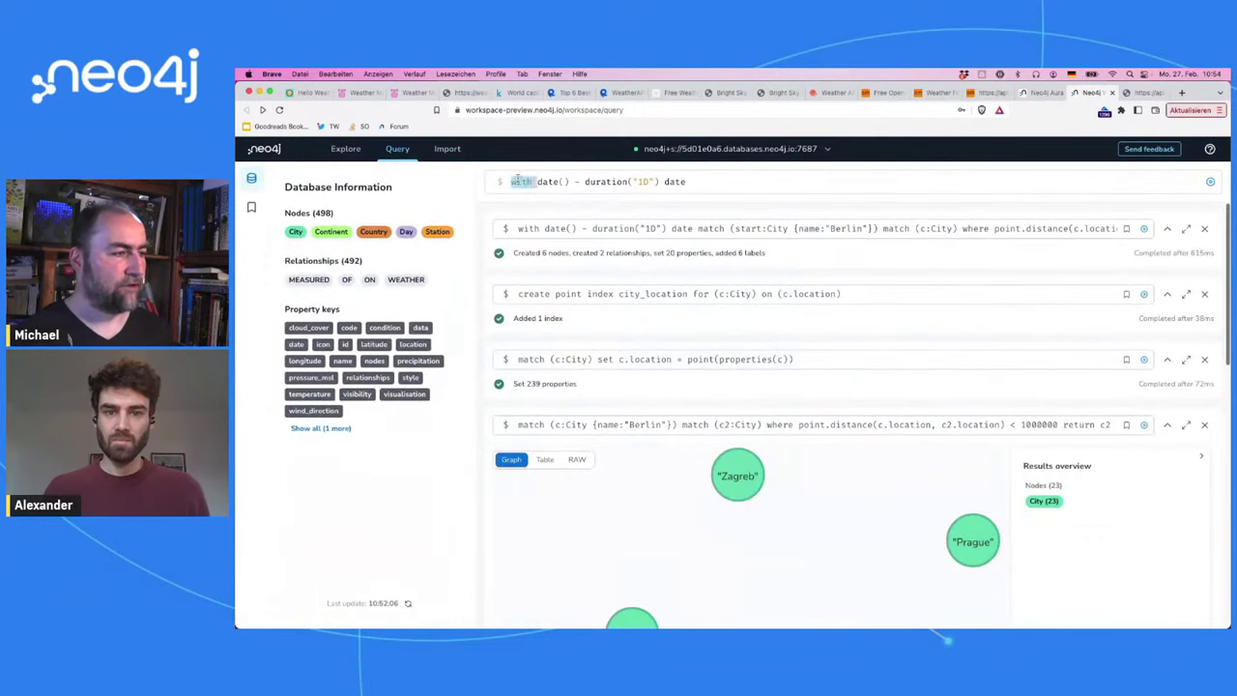
type("return")
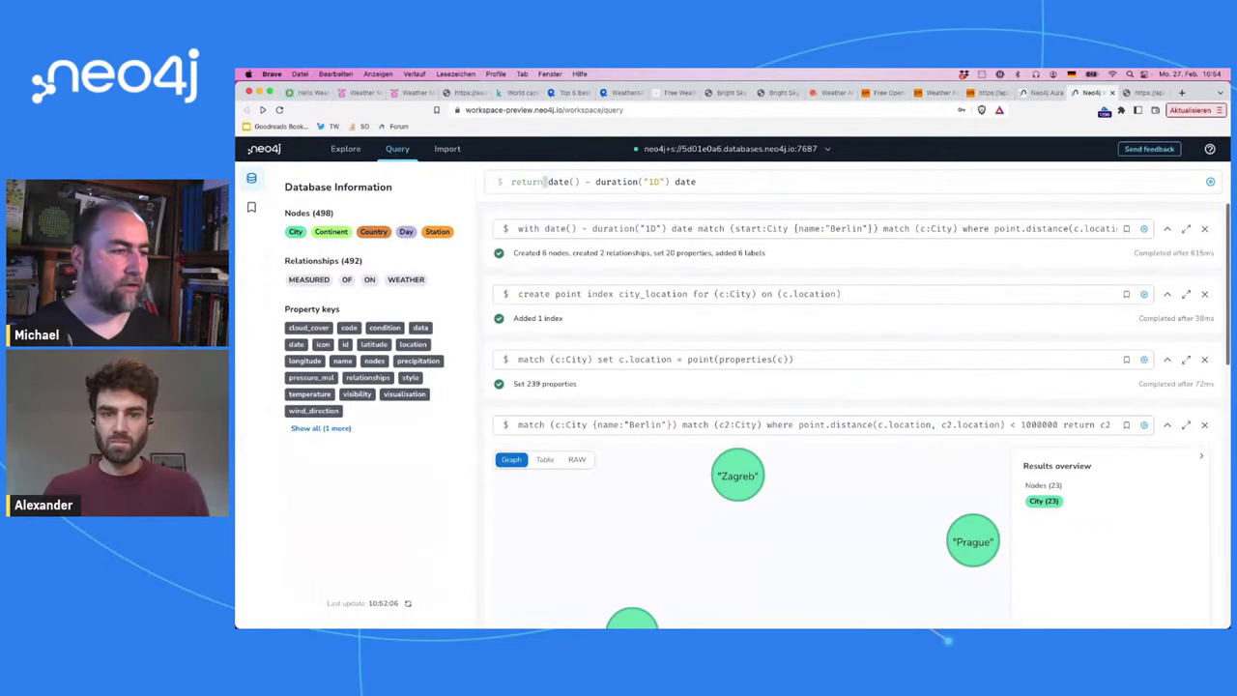
key("BackSpace")
key("BackSpace")
key("BackSpace")
key("BackSpace")
type("as date")
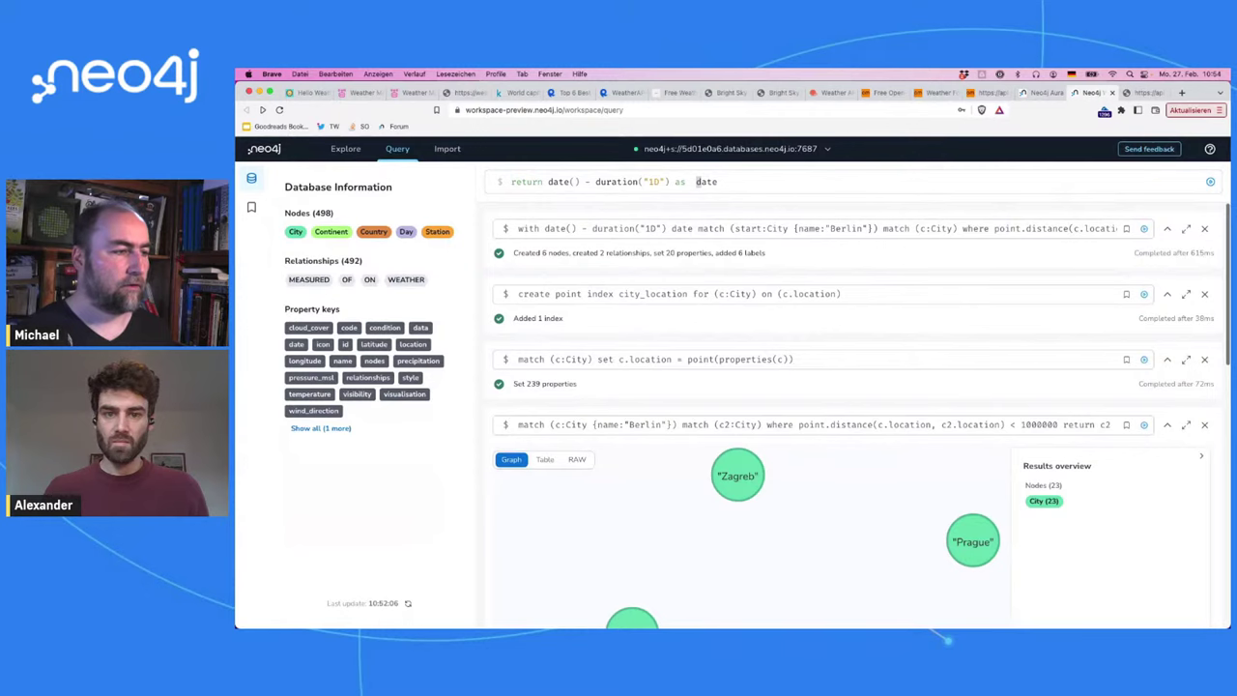
key("Return")
key("Up")
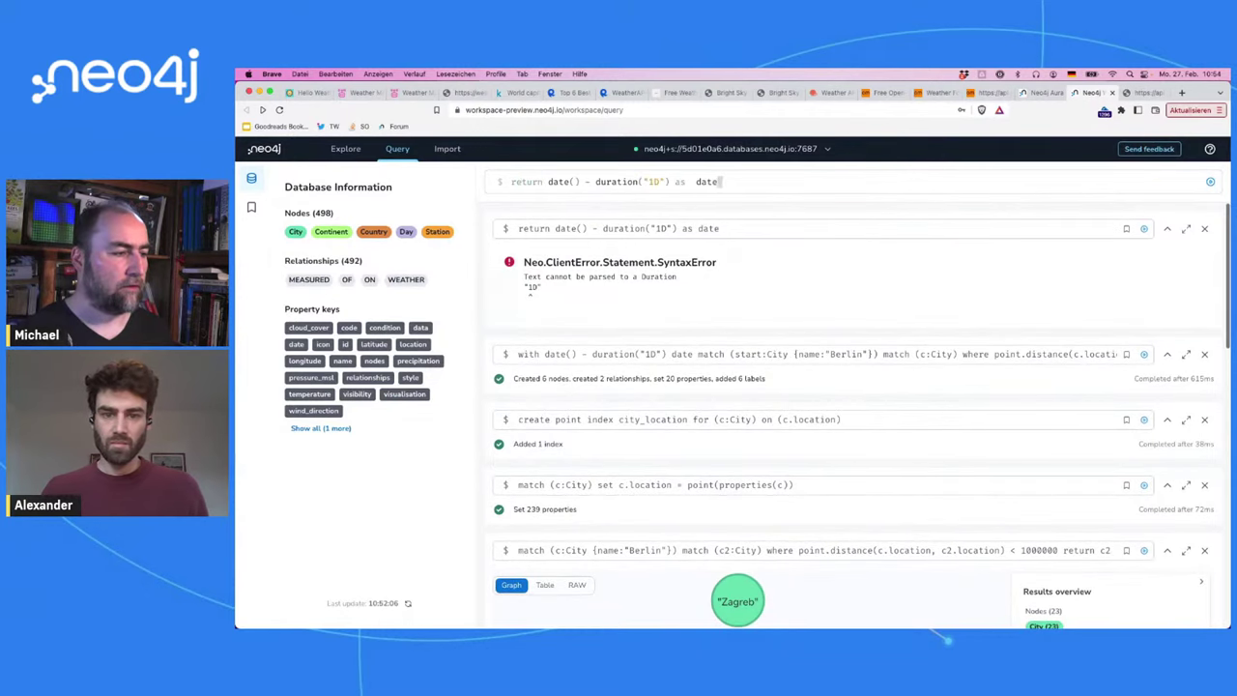
type("P")
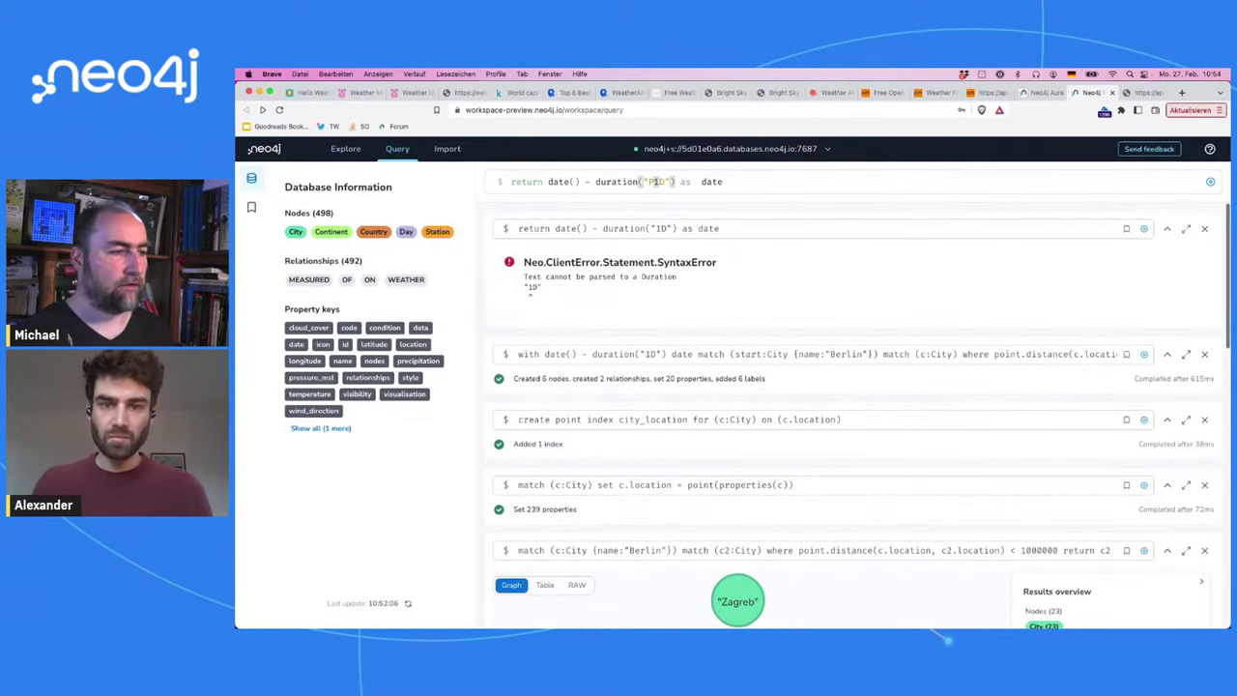
key("Return")
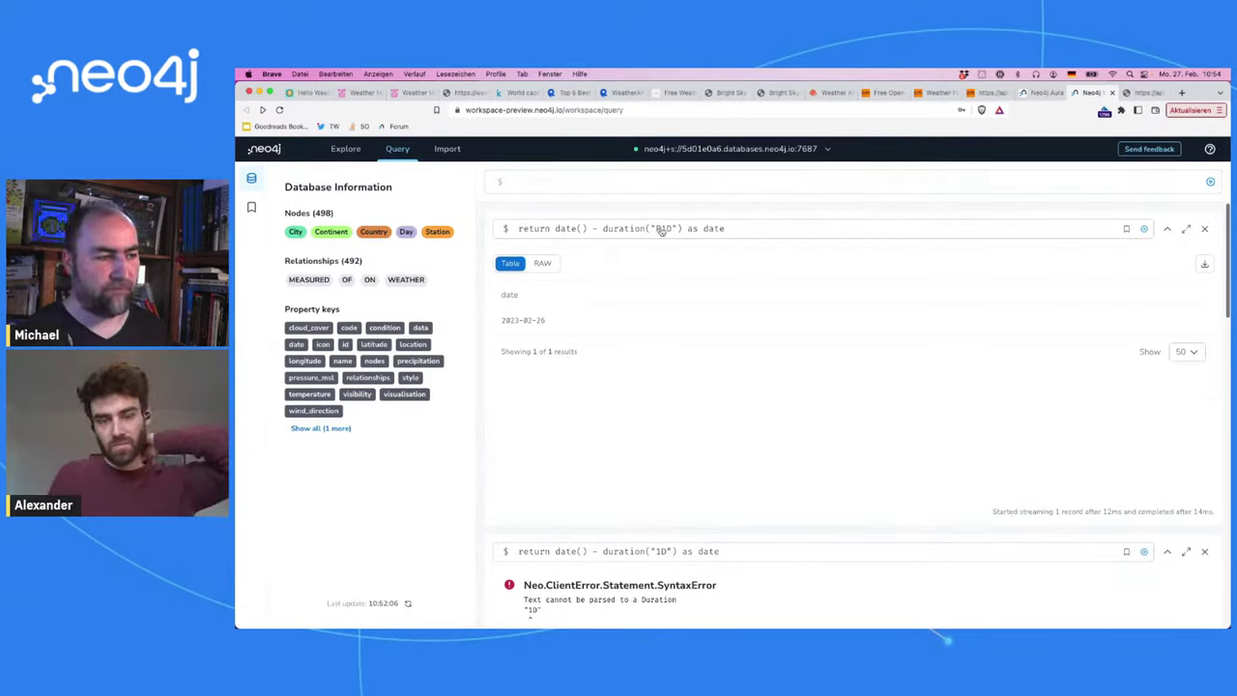
Step: Try a P1M duration, revert to P1D and rerun, then close the 1D error and P1D result cards
left_click(660, 229)
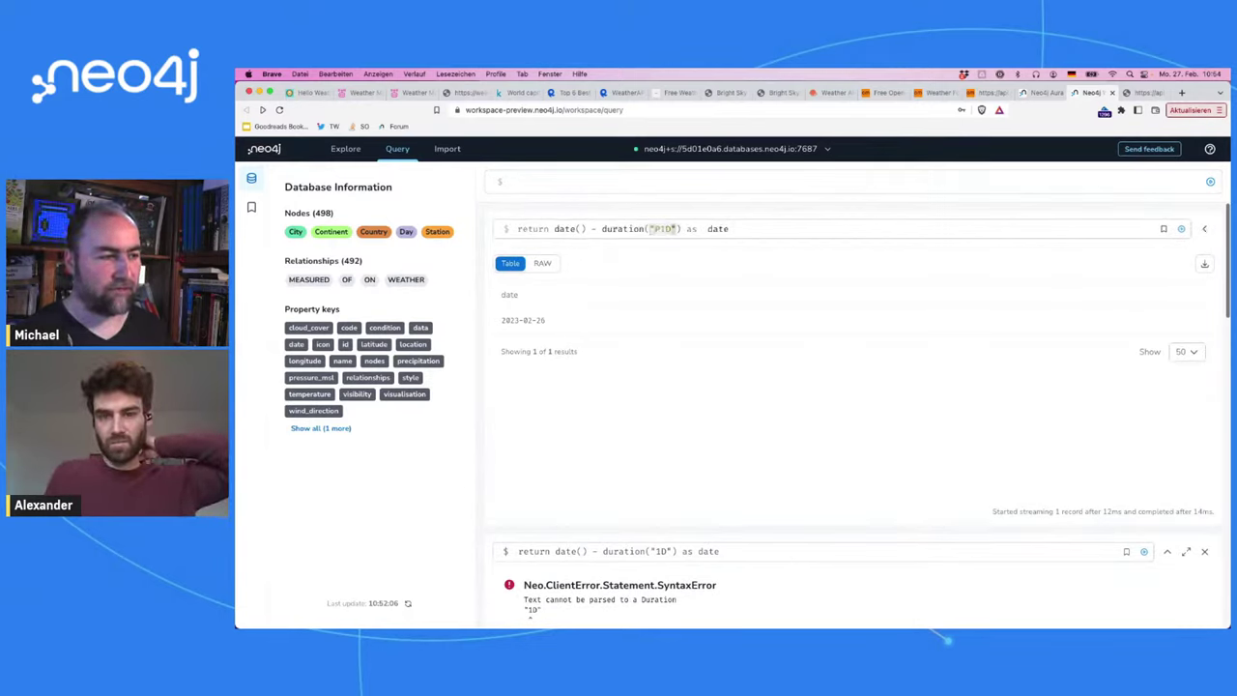
key("BackSpace")
type("M")
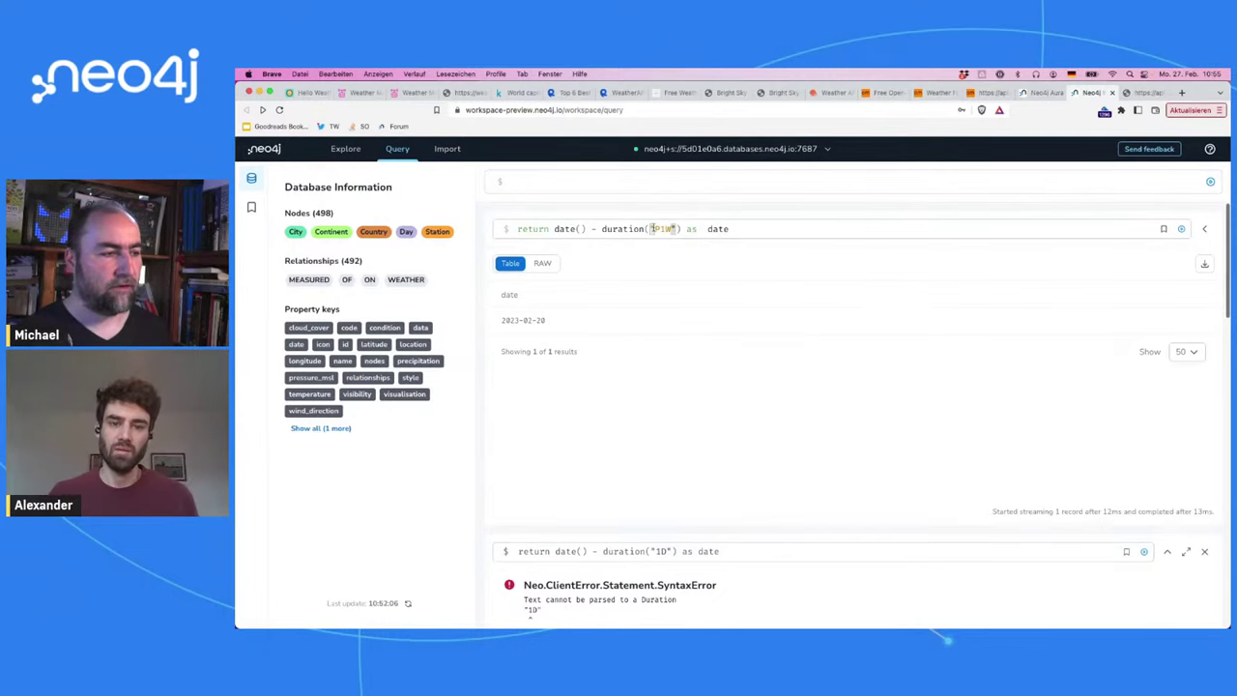
key("BackSpace")
type("M")
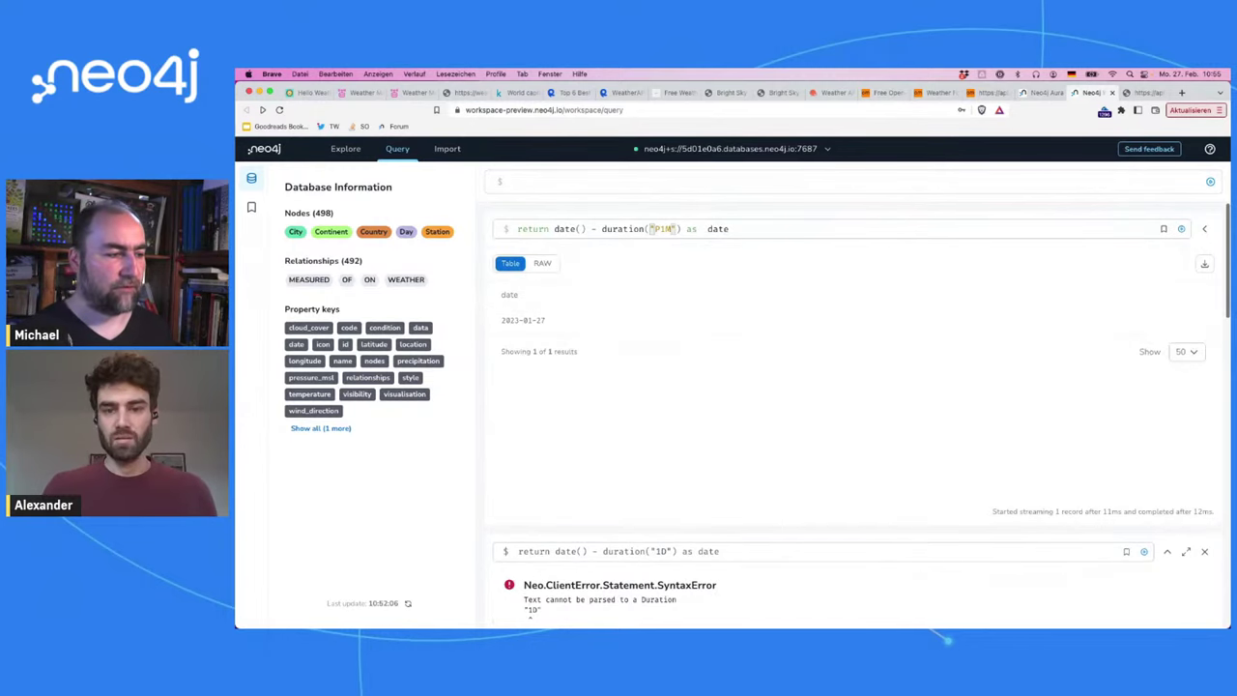
key("BackSpace")
key("BackSpace")
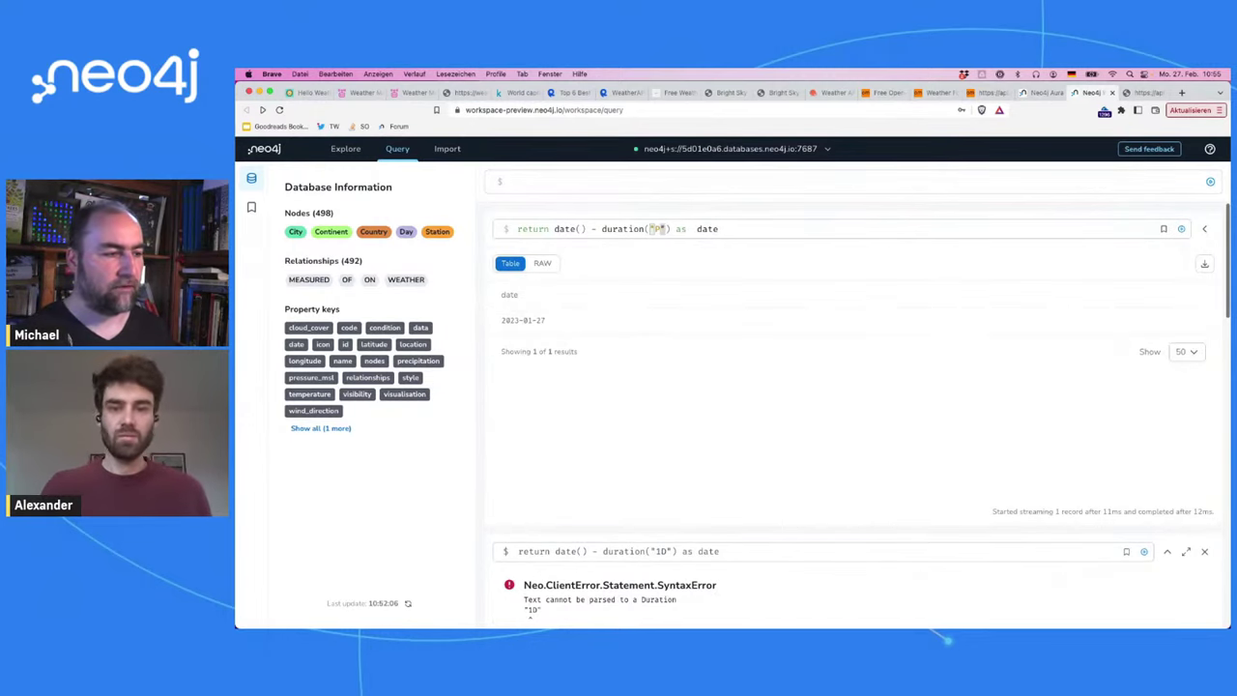
type("1D")
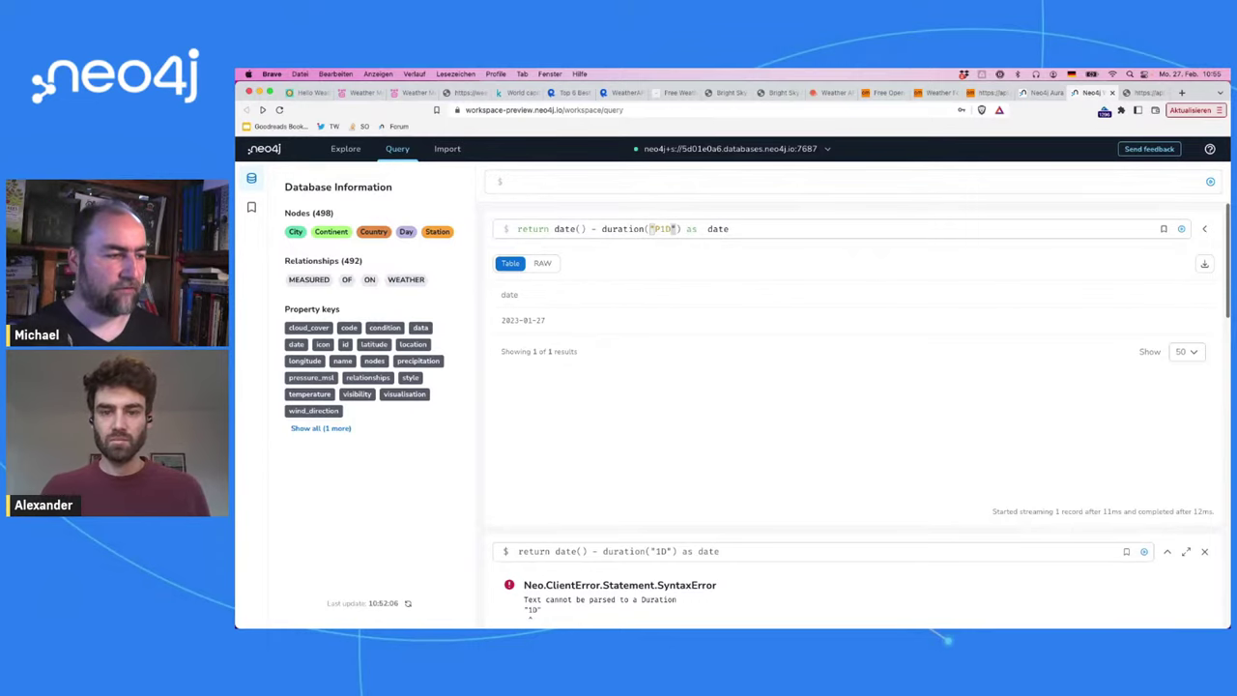
key("Return")
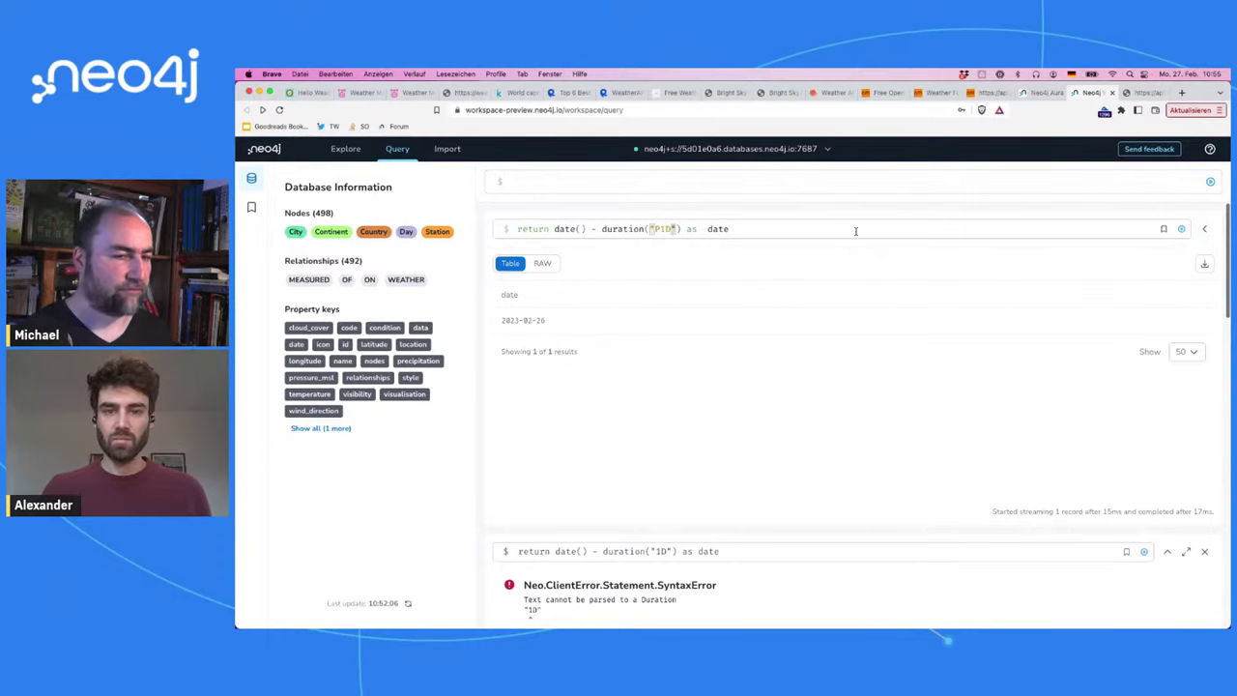
left_click(1202, 229)
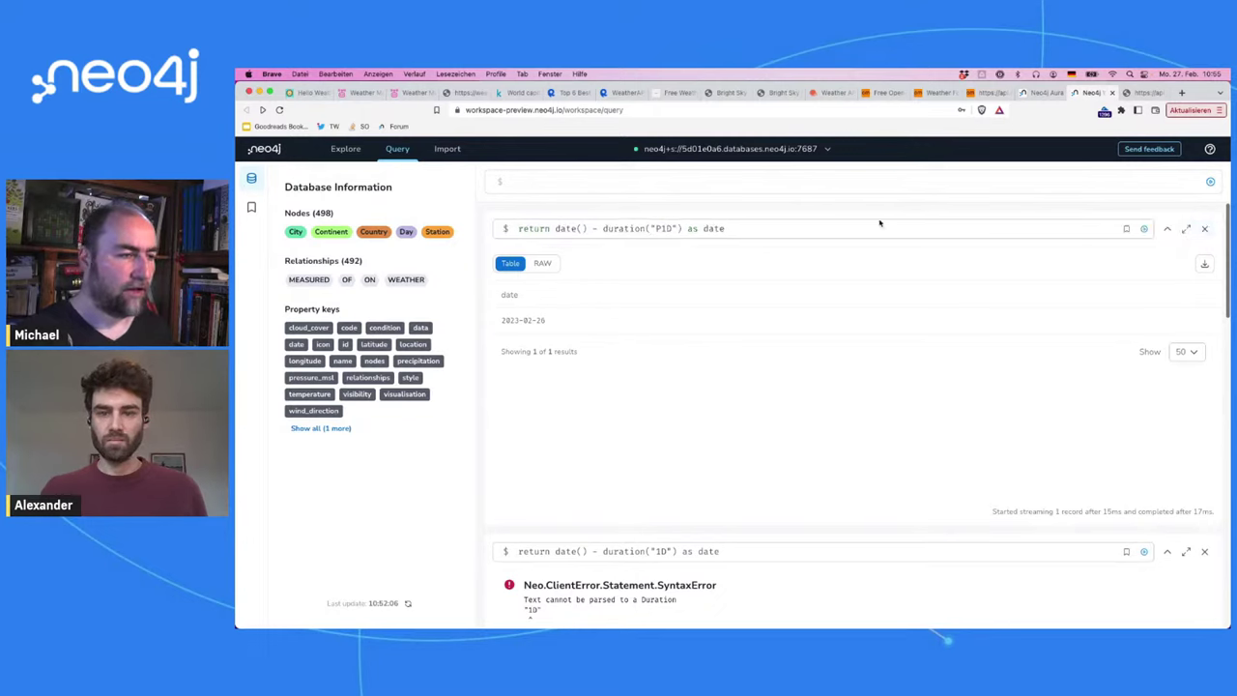
left_click(1205, 552)
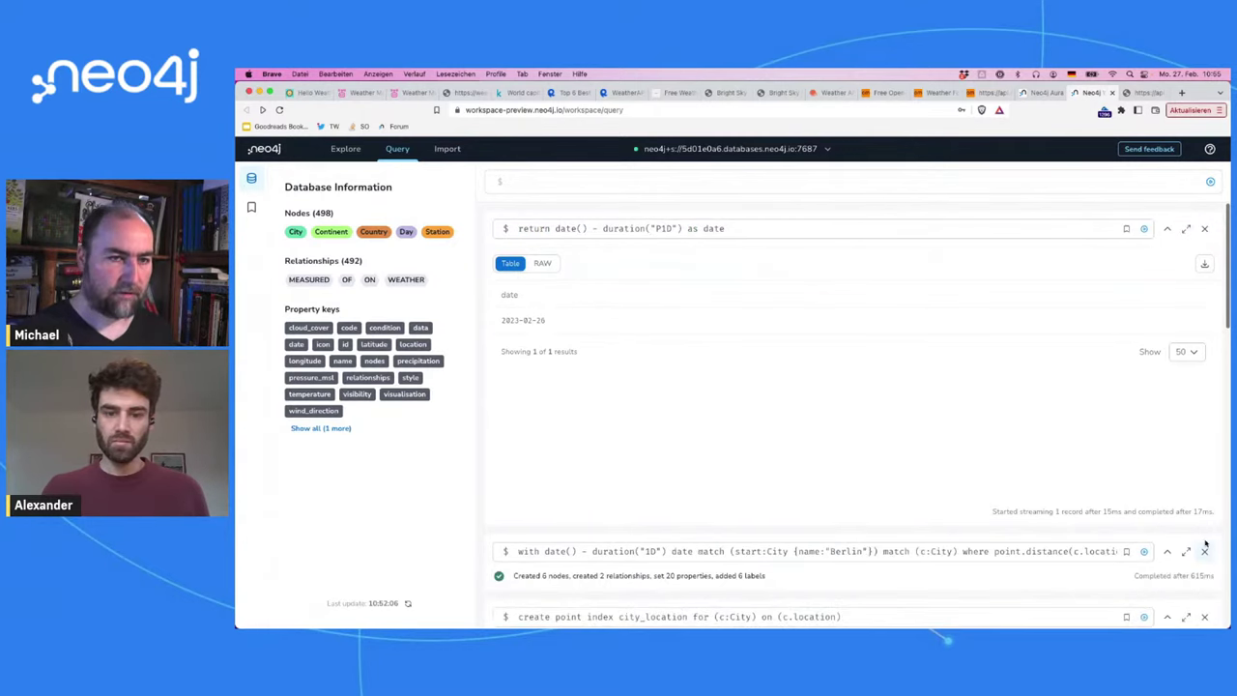
left_click(1205, 229)
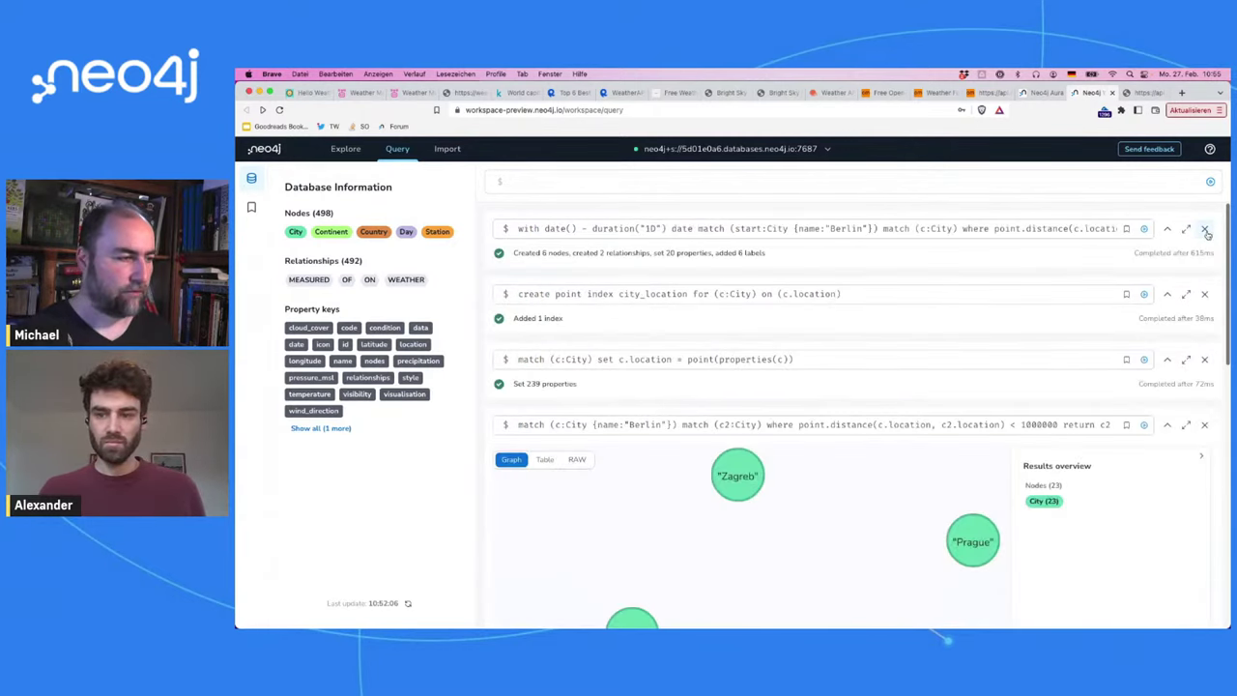
Step: Use duration("P1D") as date and append MATCH Station and MERGE MEASURED lines, then run
left_click(923, 232)
left_click(644, 228)
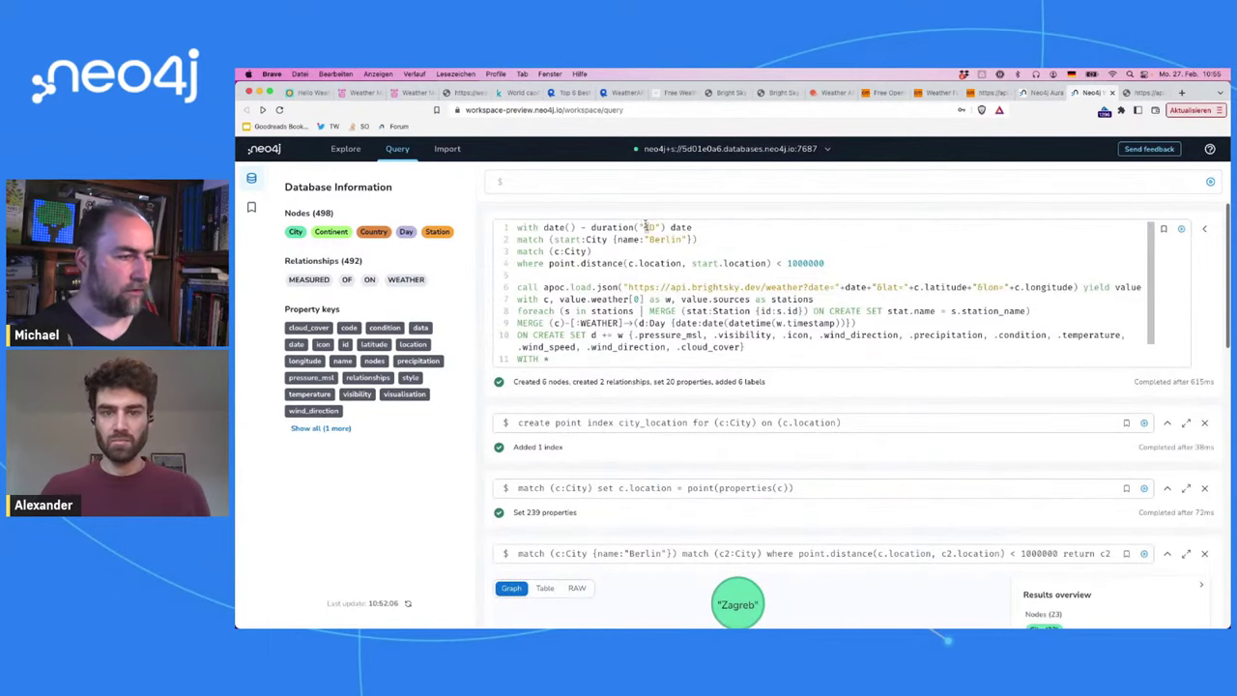
type("P")
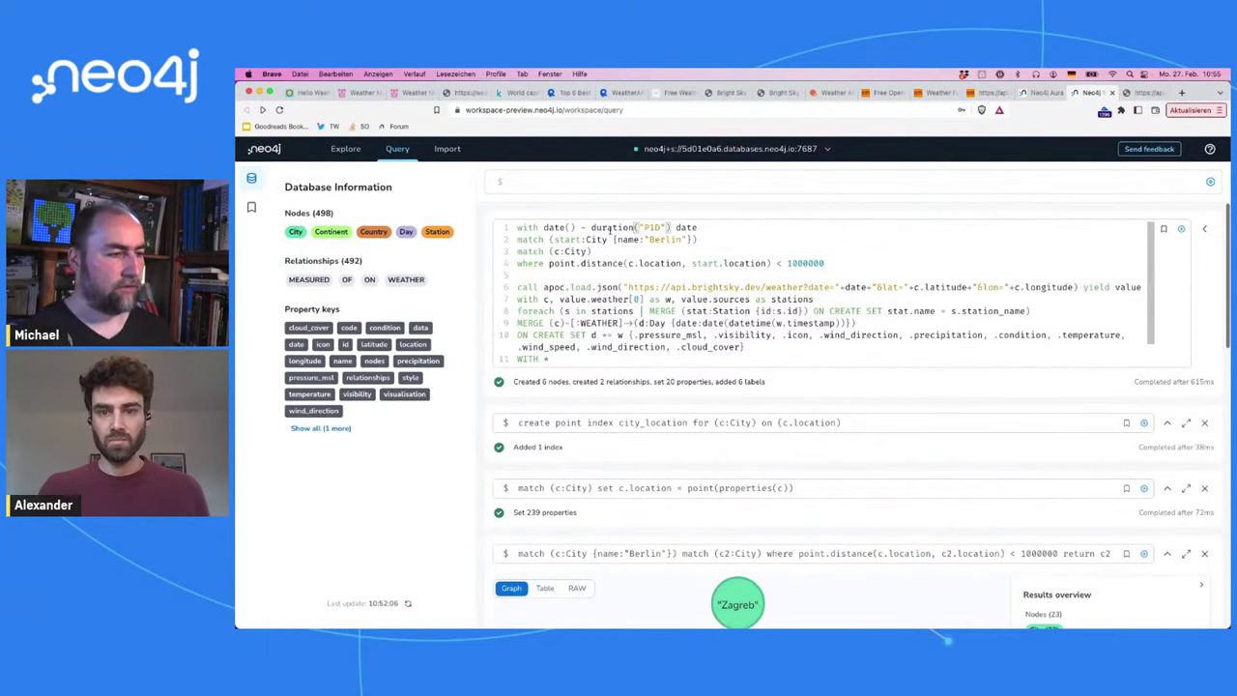
left_click(676, 227)
type("as")
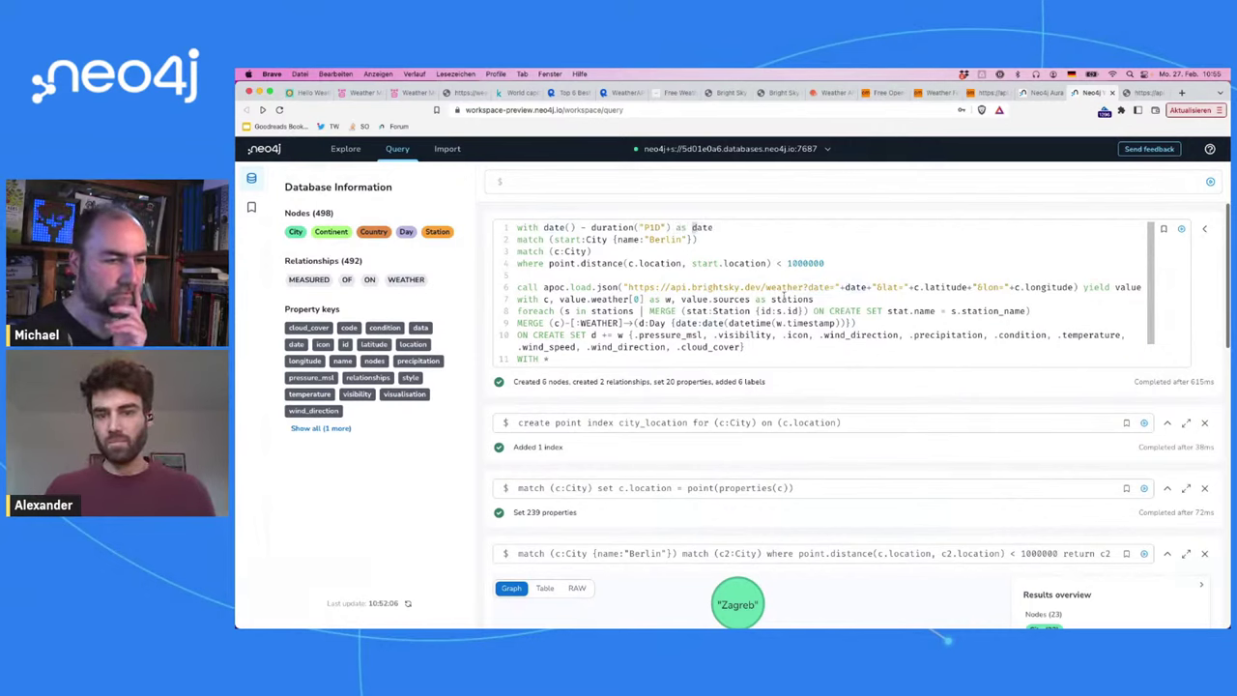
left_click_drag(874, 287, 845, 287)
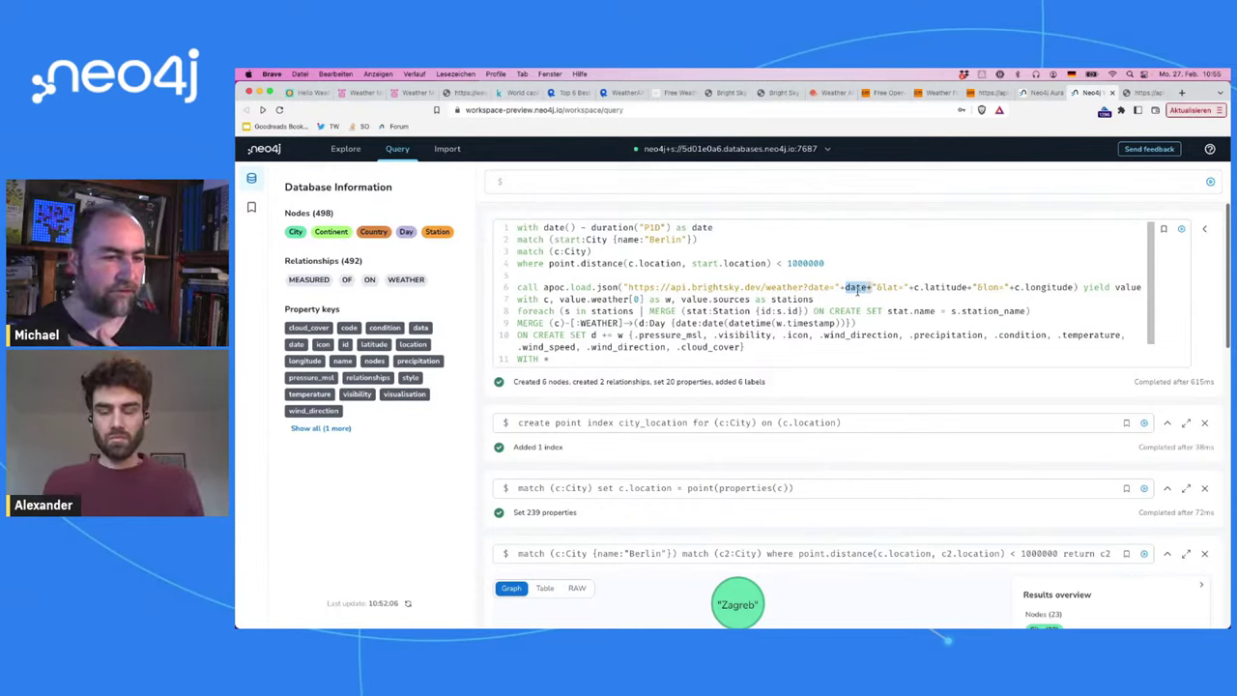
key("Return")
type("MATCH (s:Station {id:w.source_id})")
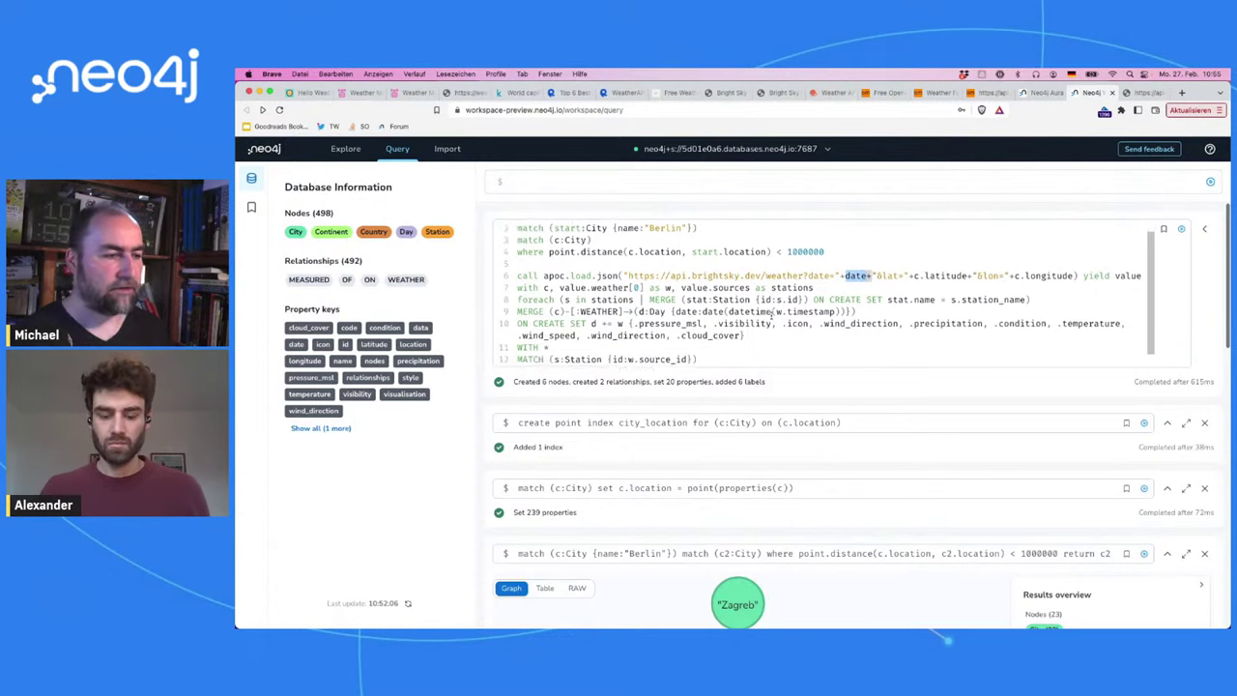
key("Return")
type("MERGE (s)-[:MEASURED]->(d)")
left_click(759, 351)
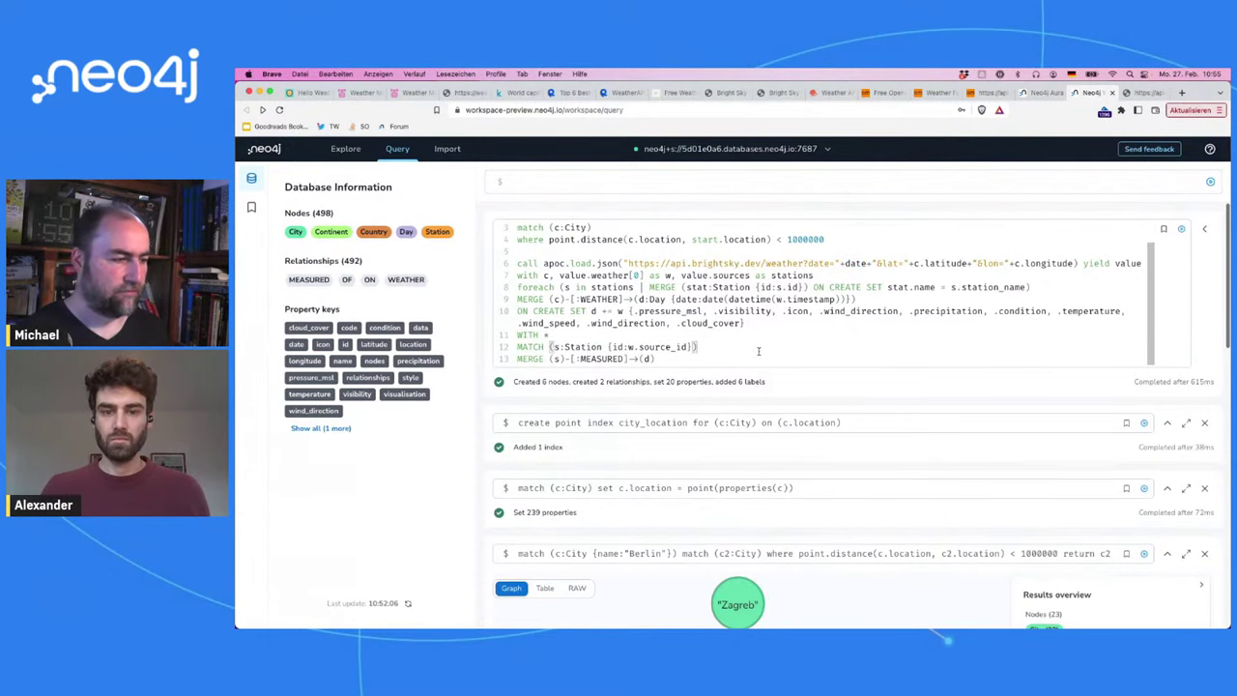
key("super+Return")
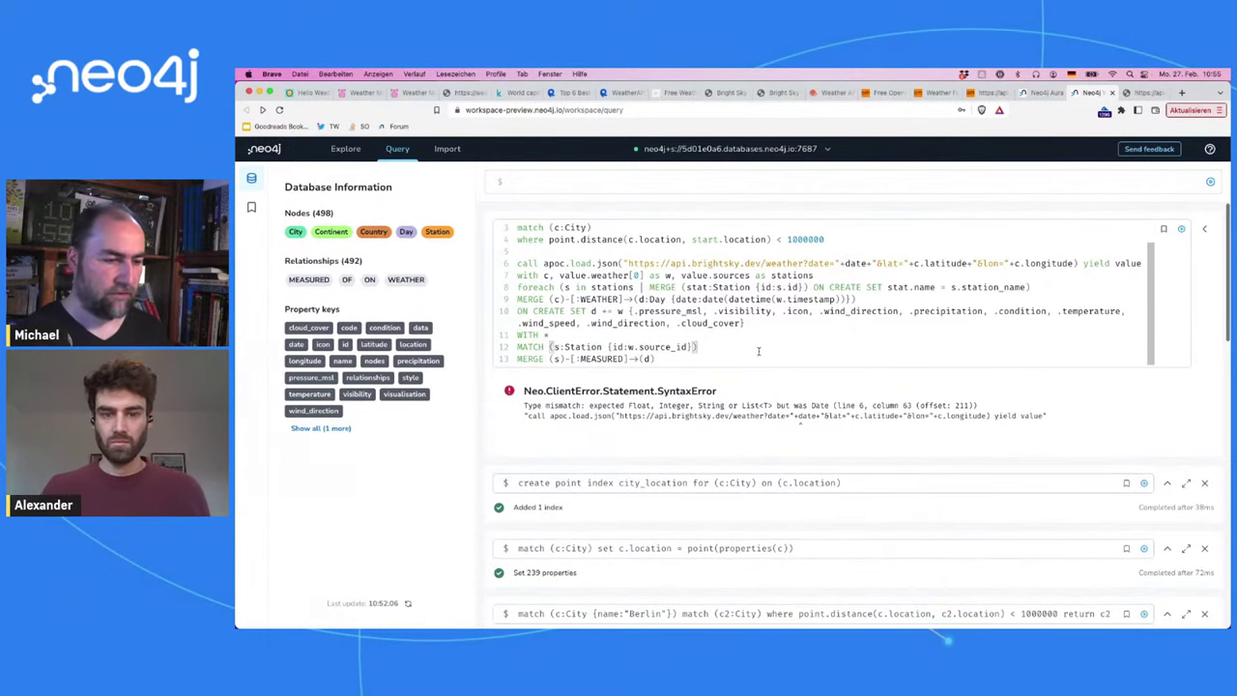
Step: Wrap date in toString() inside the URL and rerun the import query
left_click(847, 263)
type("toStri")
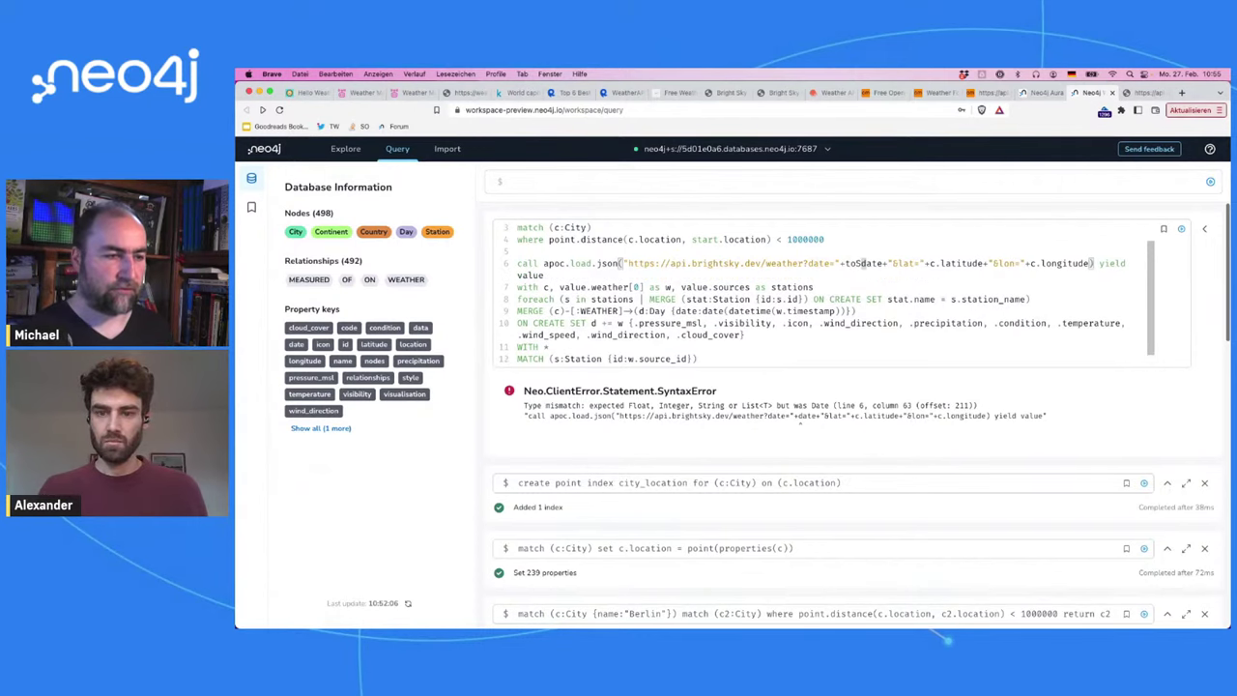
type("ng(")
key("Right")
key("Right")
key("Right")
key("Right")
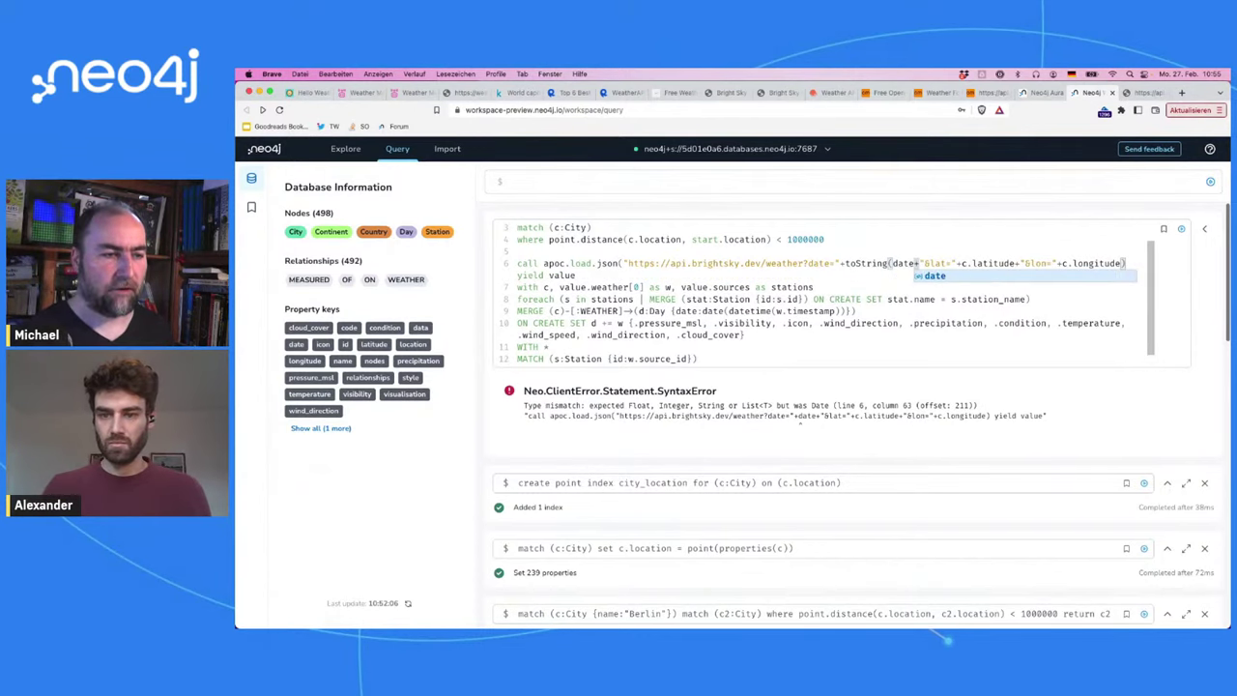
type(")")
key("super+Return")
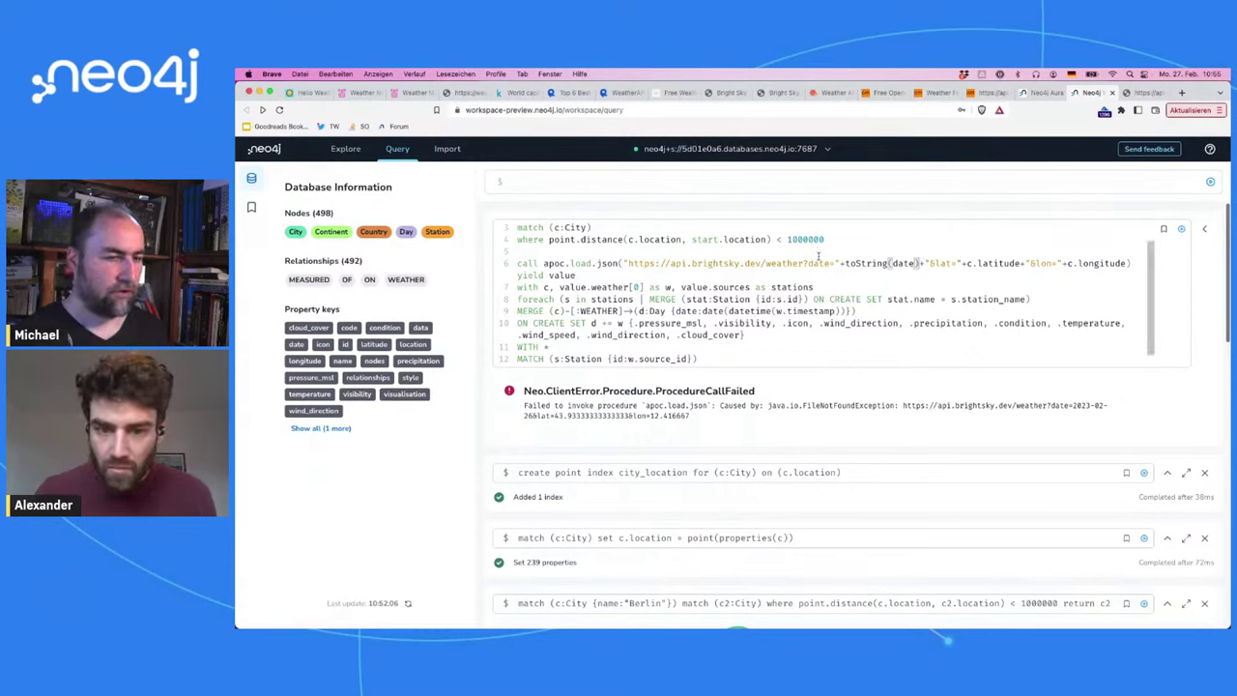
Step: Delete the empty line 5, review the stations and yield lines, and switch to the Bright Sky tab
left_click(818, 257)
key("BackSpace")
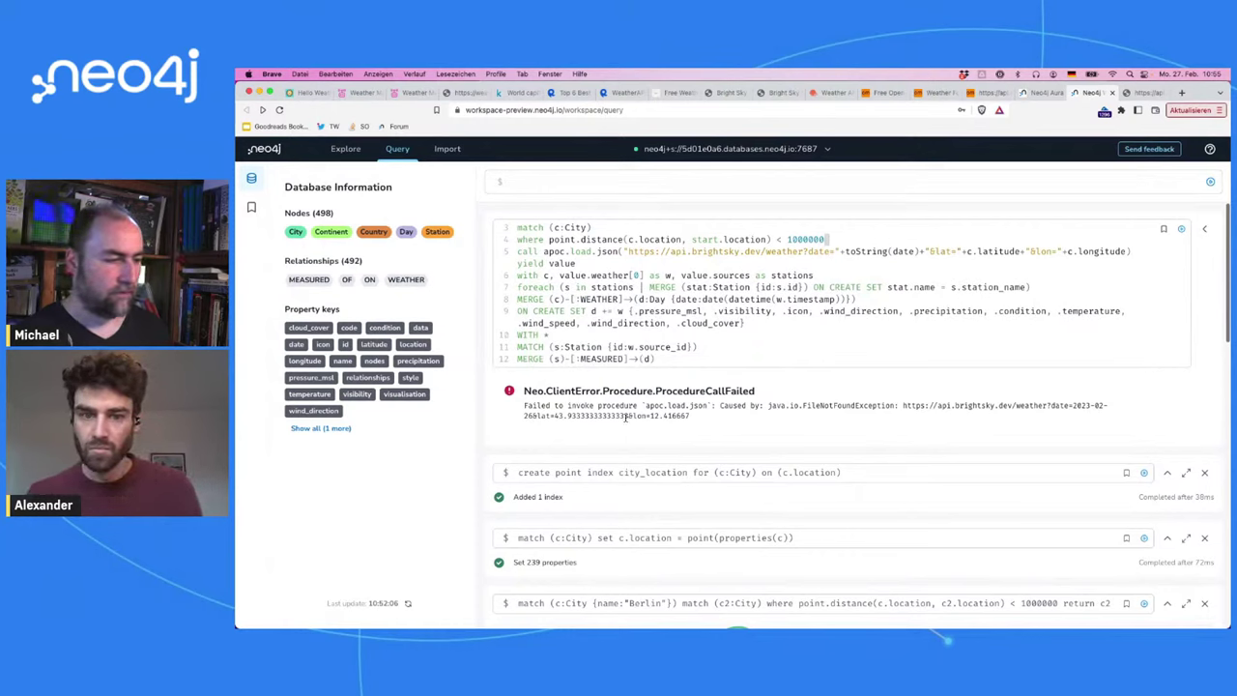
double_click(781, 275)
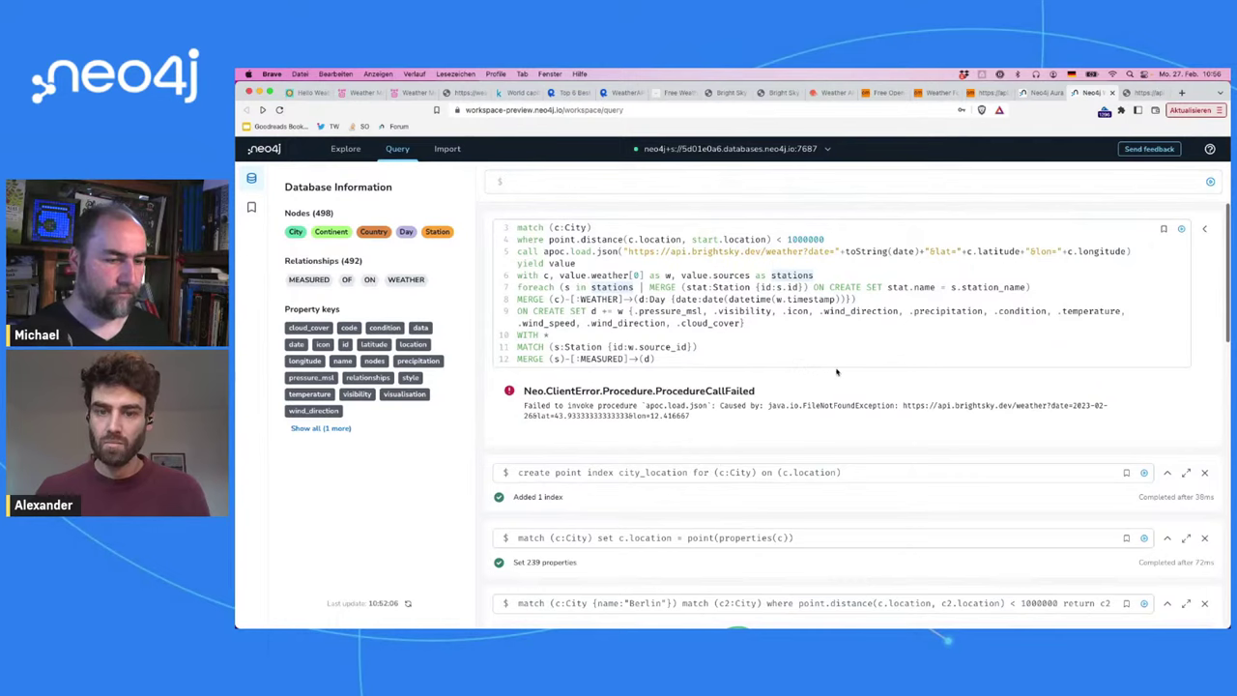
left_click(823, 263)
key("Home")
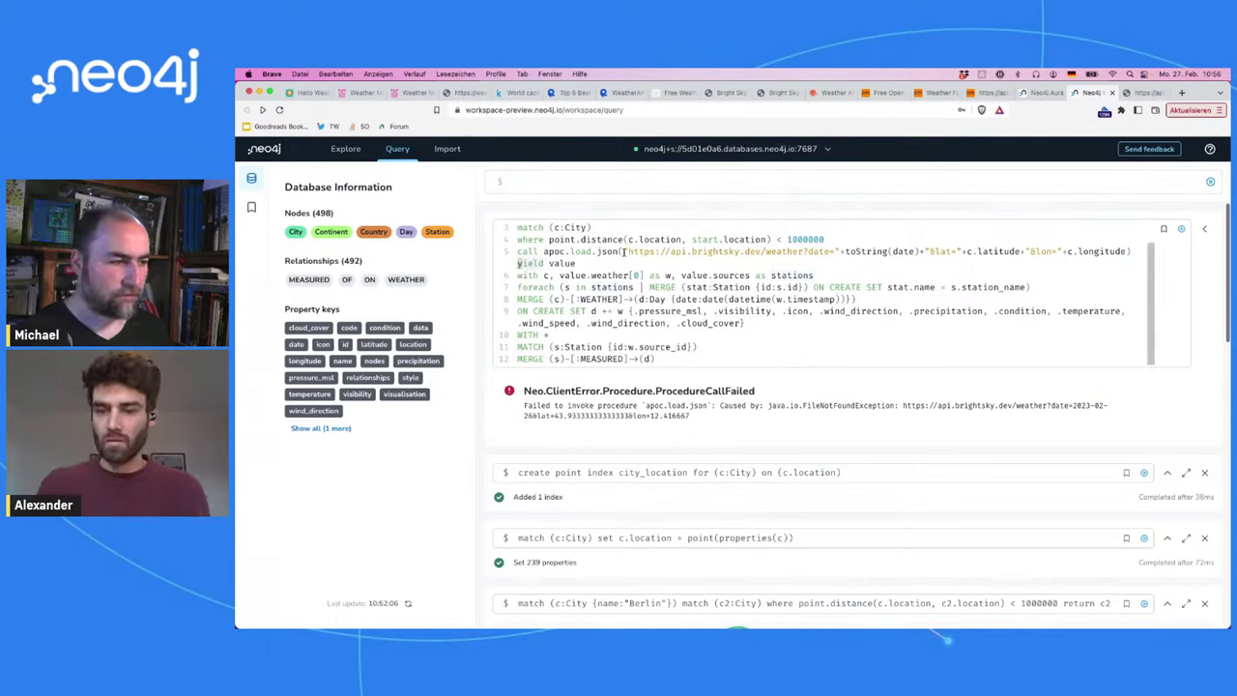
scroll(624, 251, "up", 1)
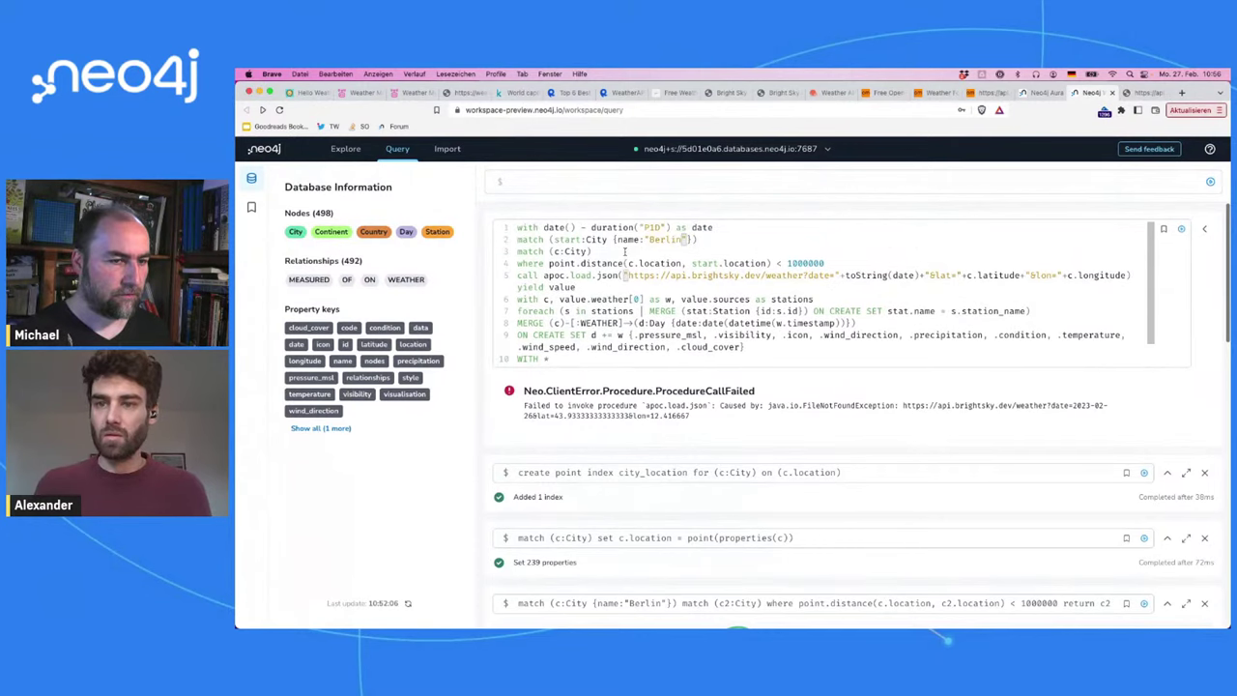
left_click(1136, 93)
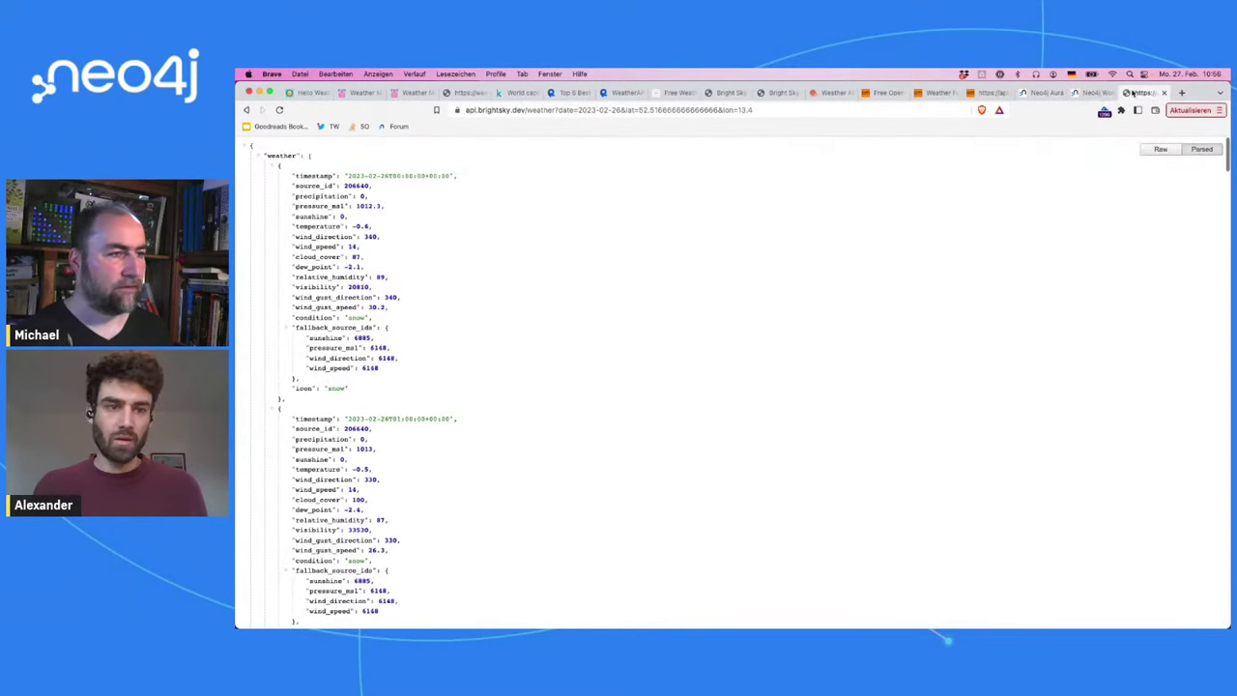
Step: Copy the failing Bright Sky URL from the error message and load it in a new tab (404 Not Found)
left_click(1089, 93)
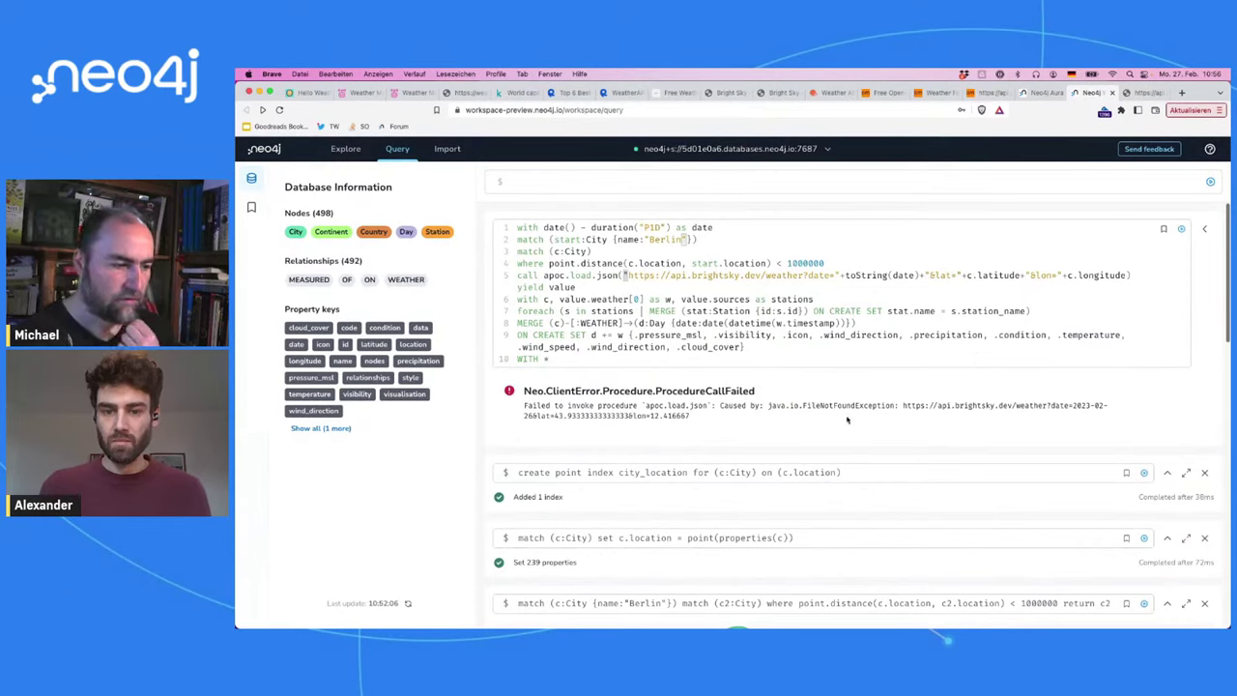
left_click(901, 406)
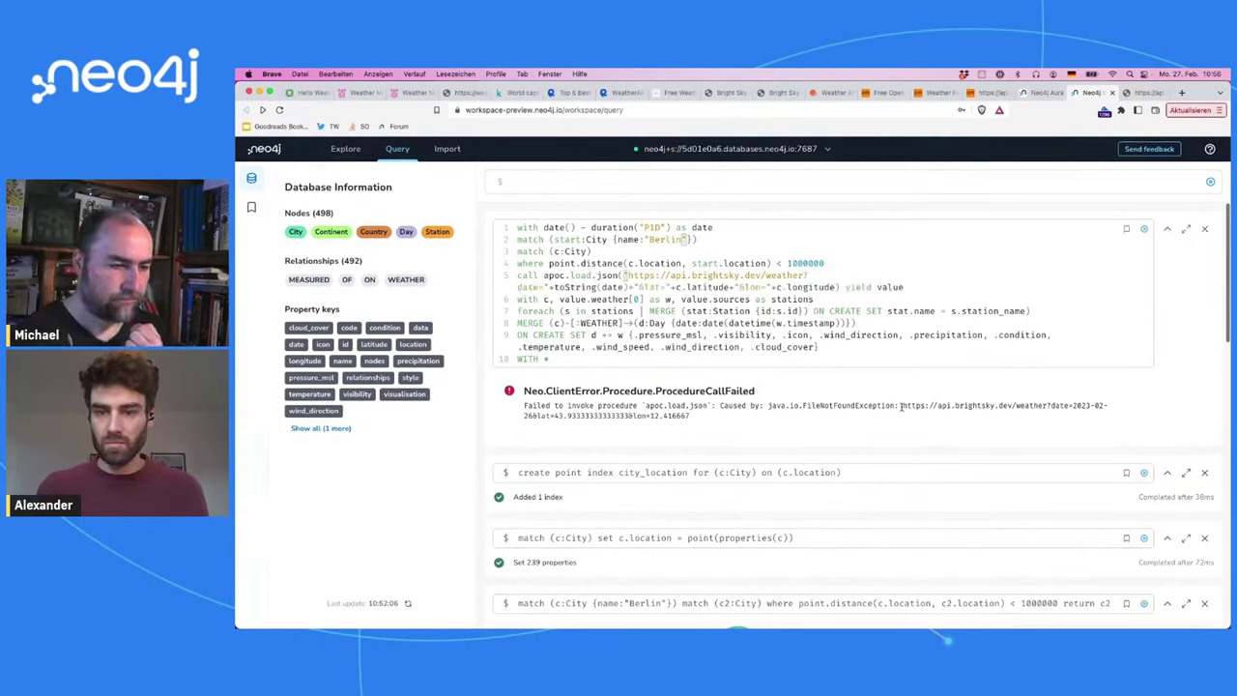
left_click_drag(903, 406, 777, 440)
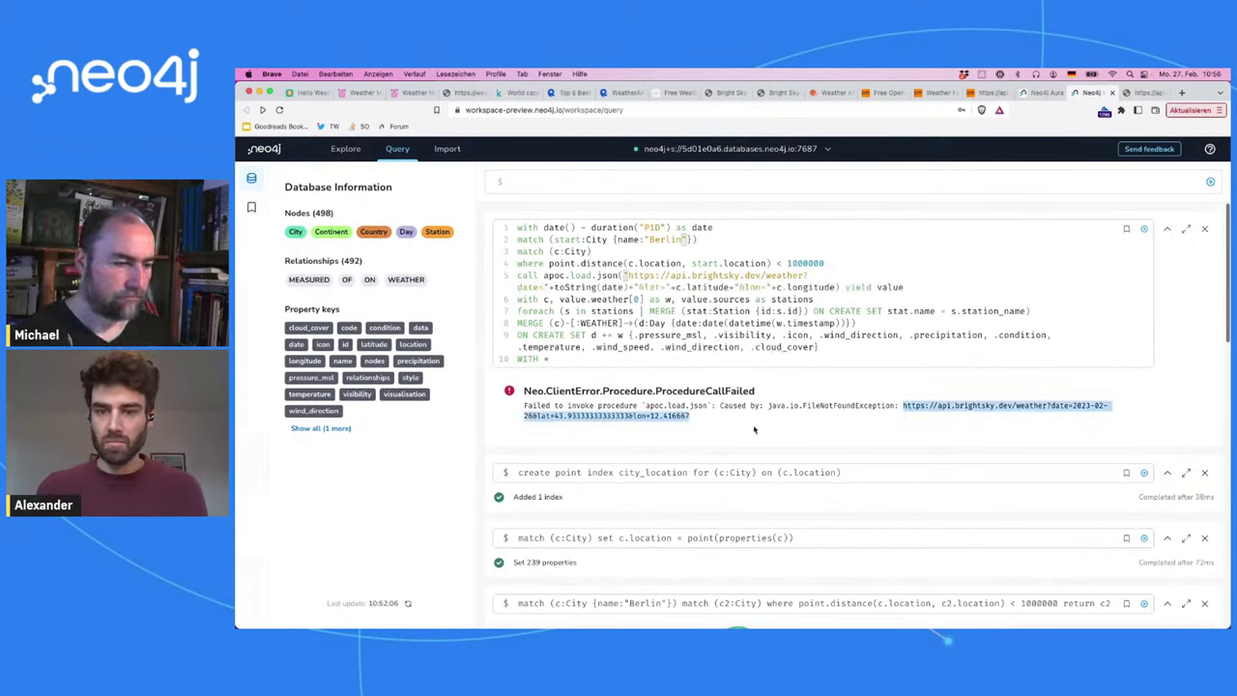
key("super+c")
key("super+t")
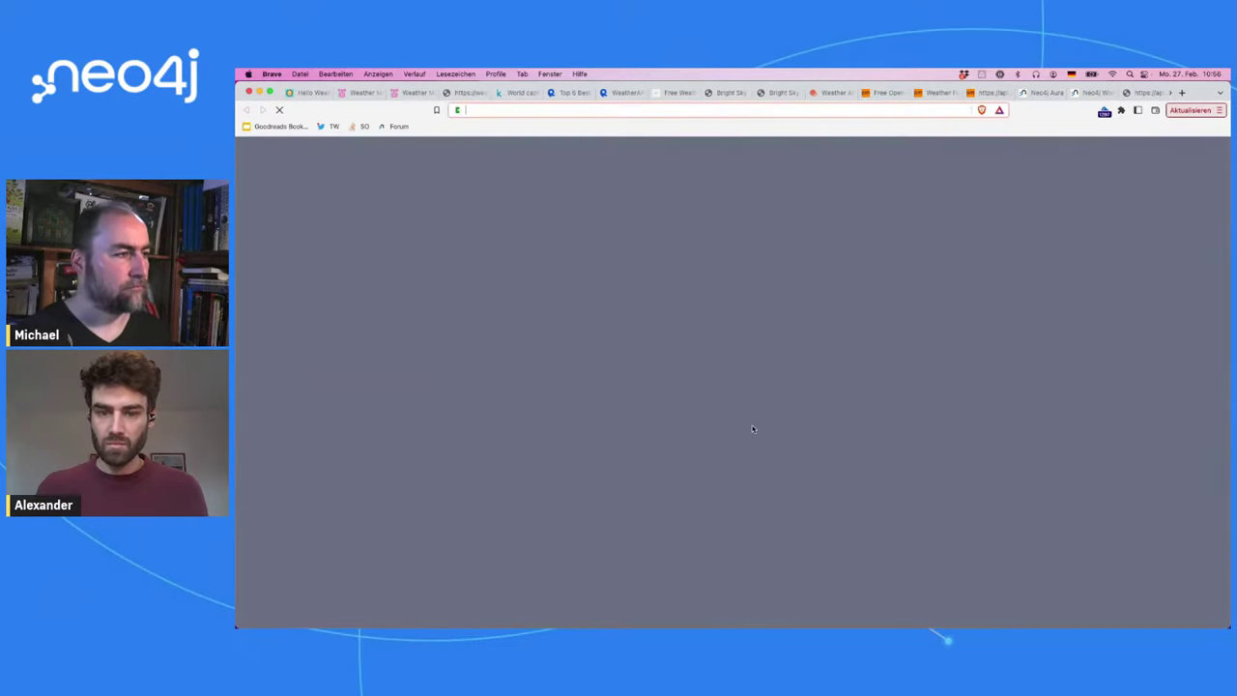
key("super+v")
key("Return")
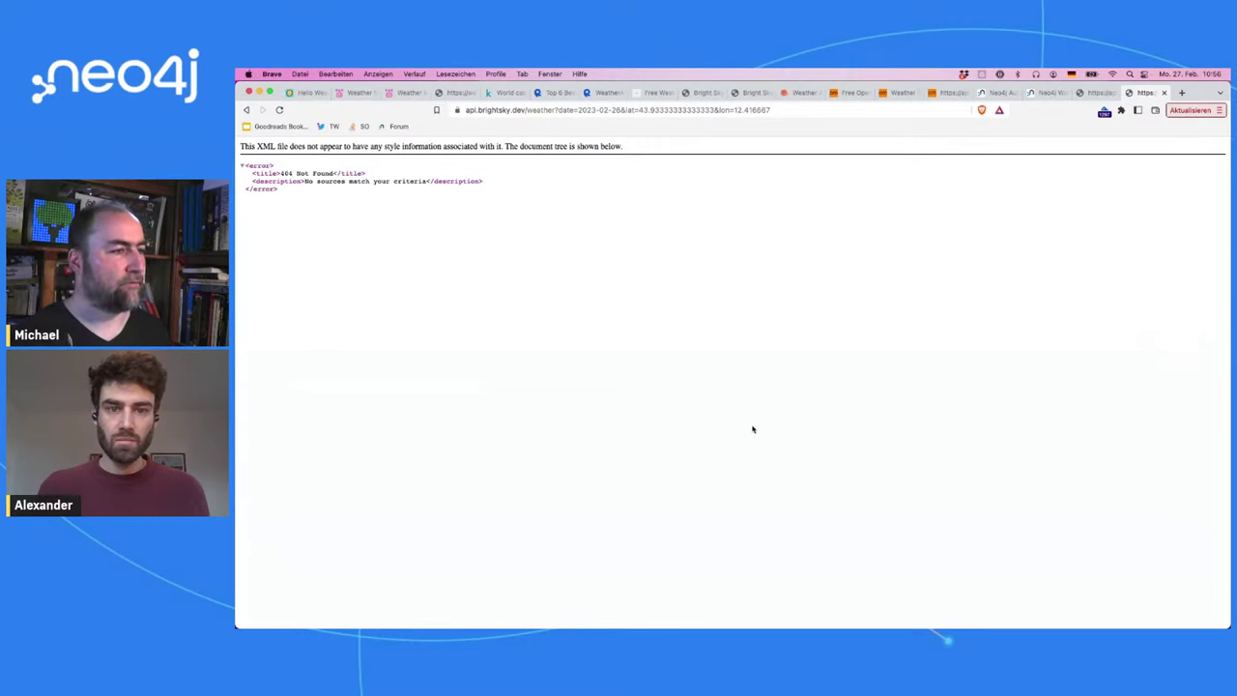
key("ctrl+shift+Tab")
left_click(751, 276)
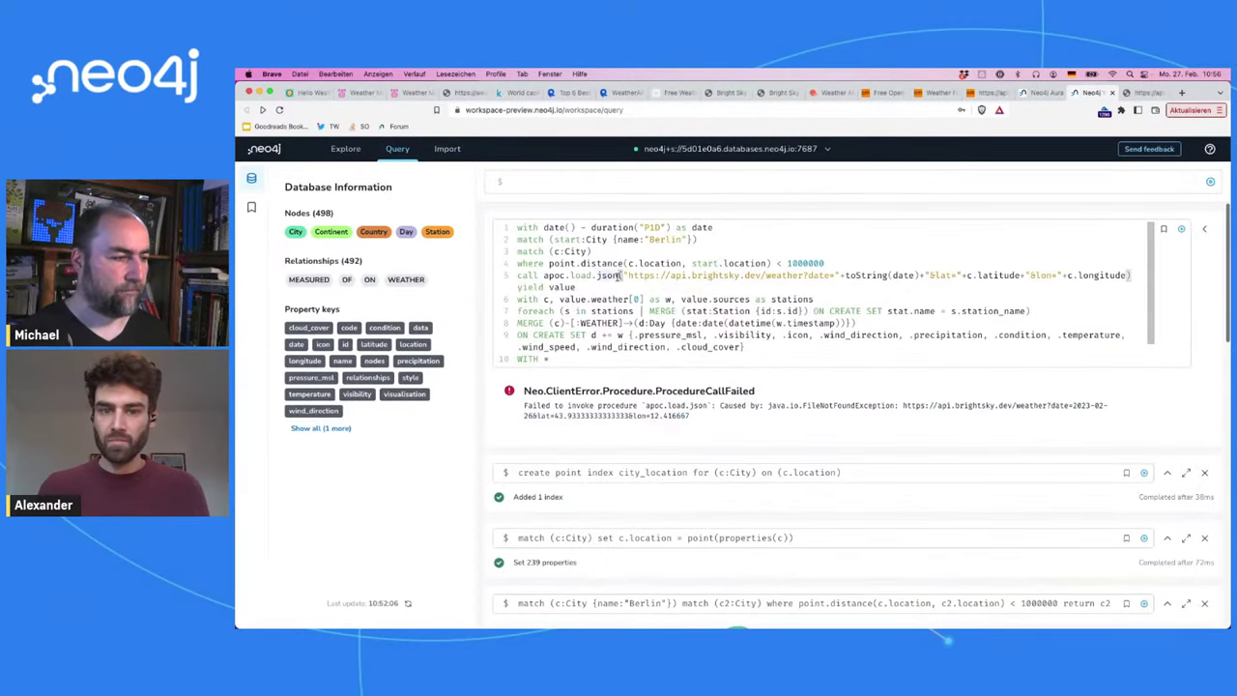
Step: Search 'docs apoc.load.json' in a new tab and open the Load JSON APOC documentation
left_click_drag(619, 276, 544, 276)
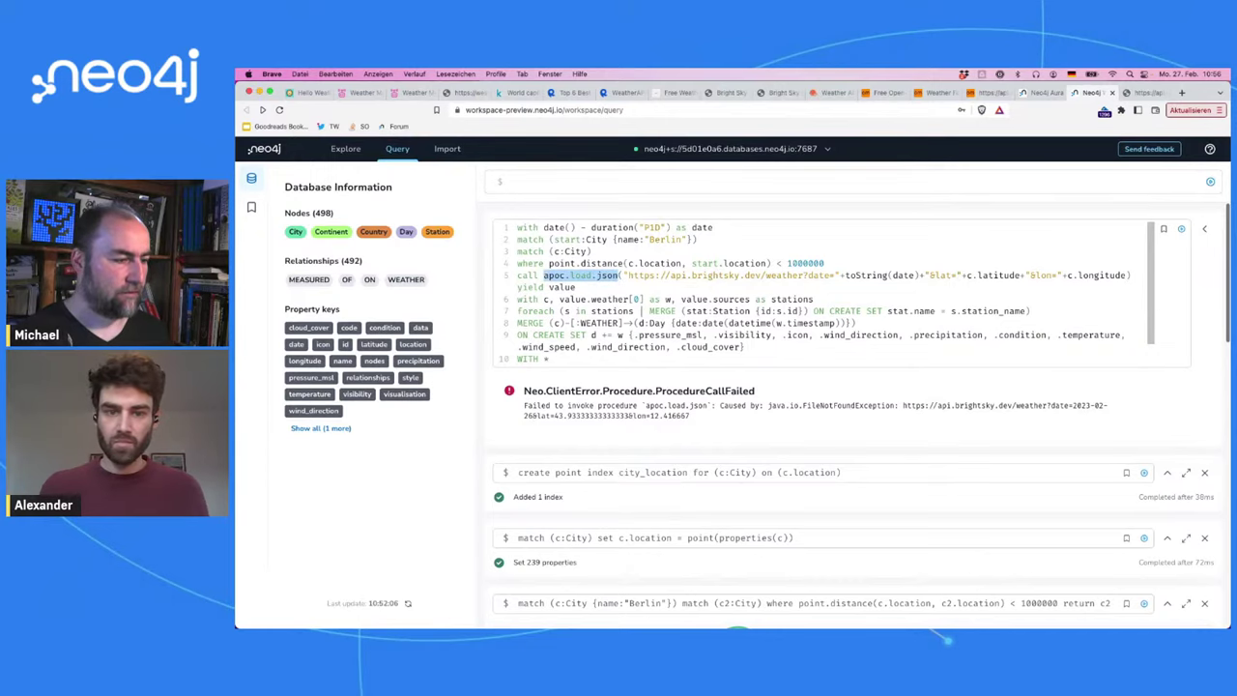
key("super+t")
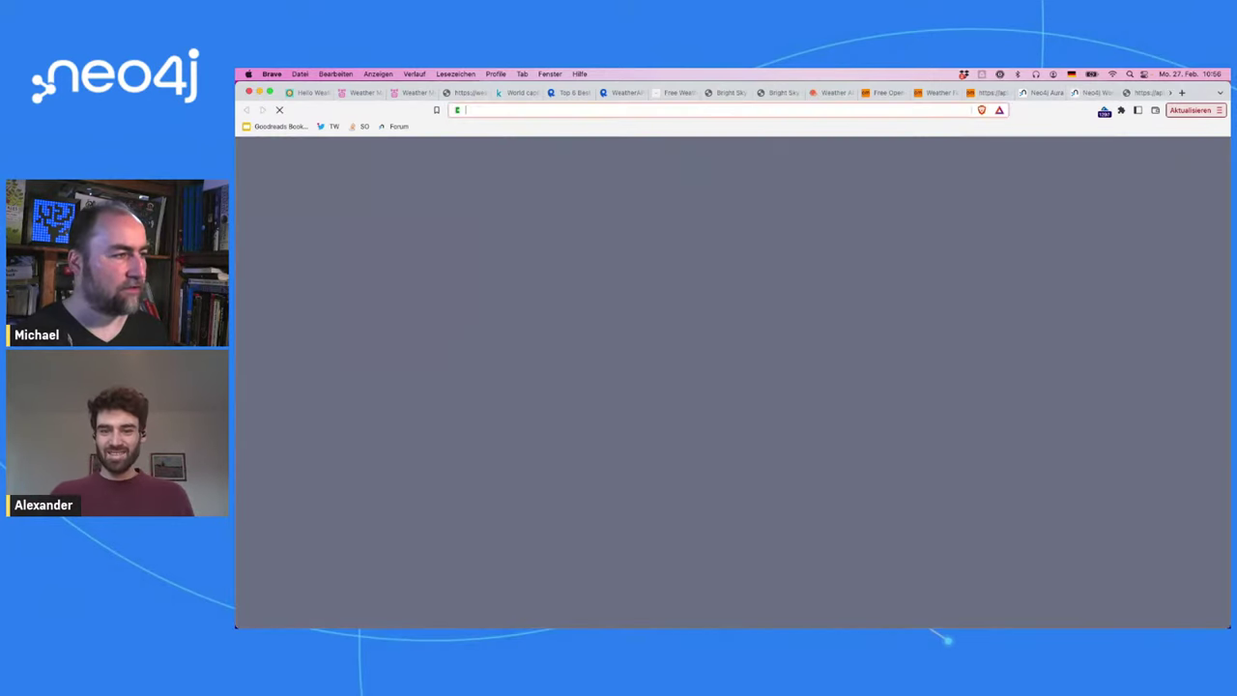
key("super+v")
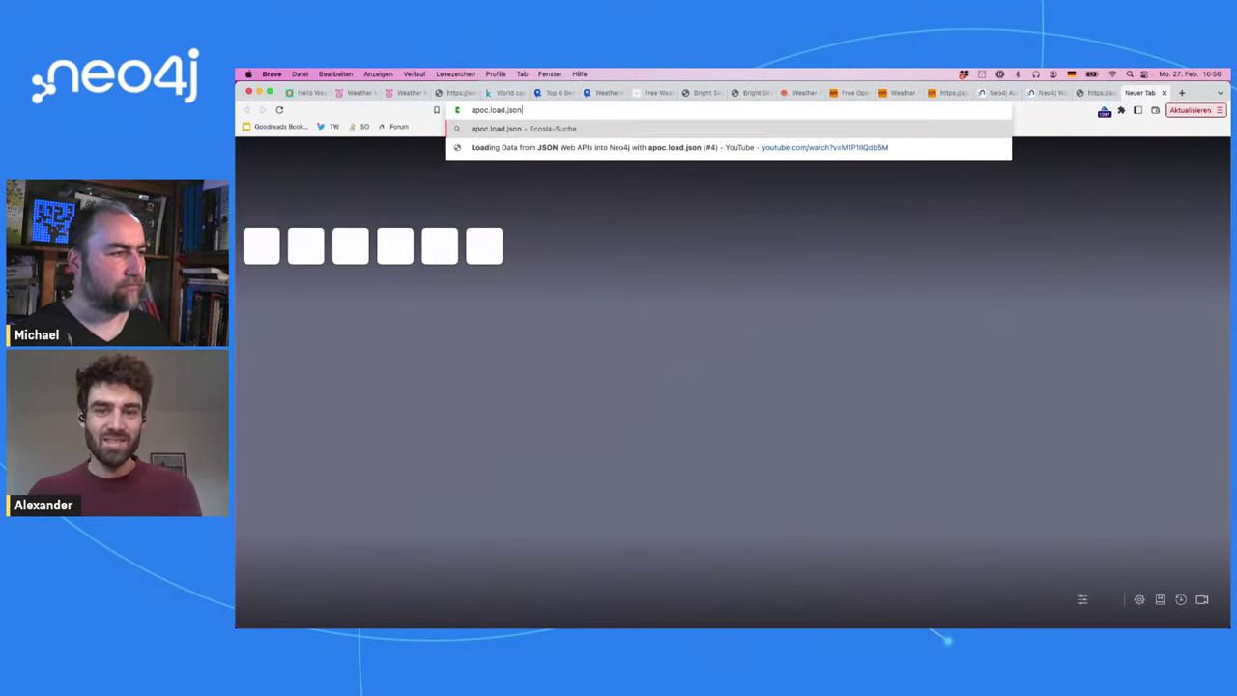
key("super+Left")
type("docs")
key("Return")
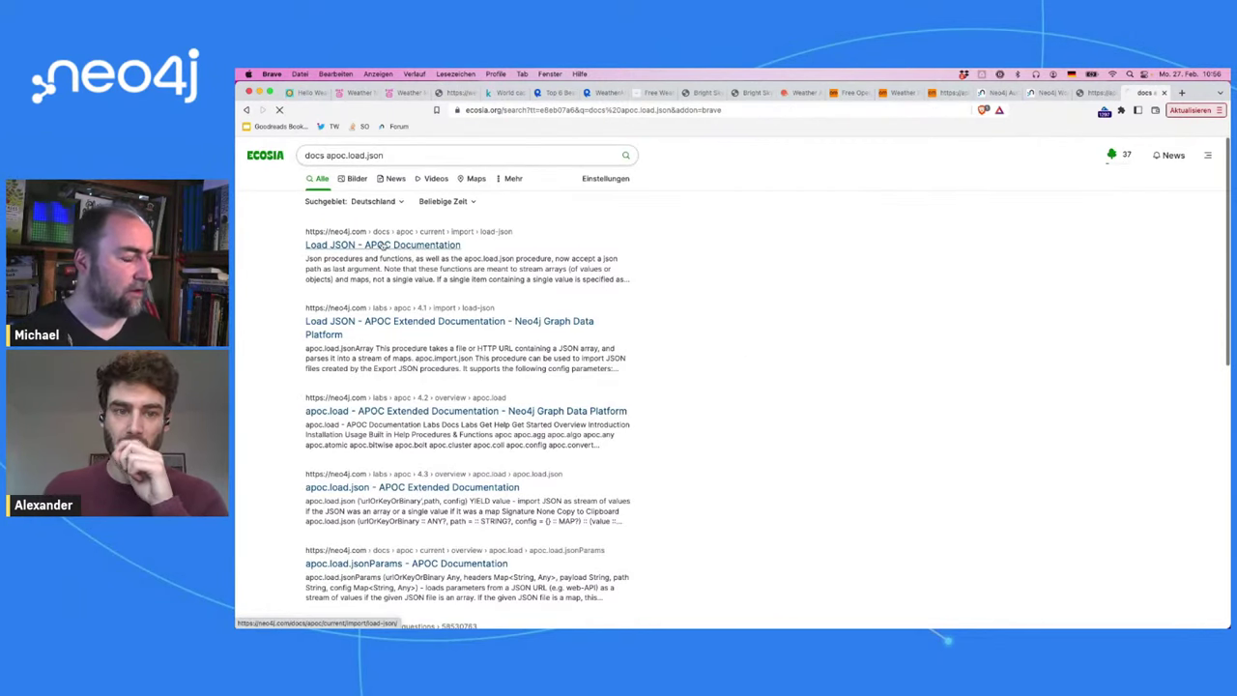
left_click(383, 245)
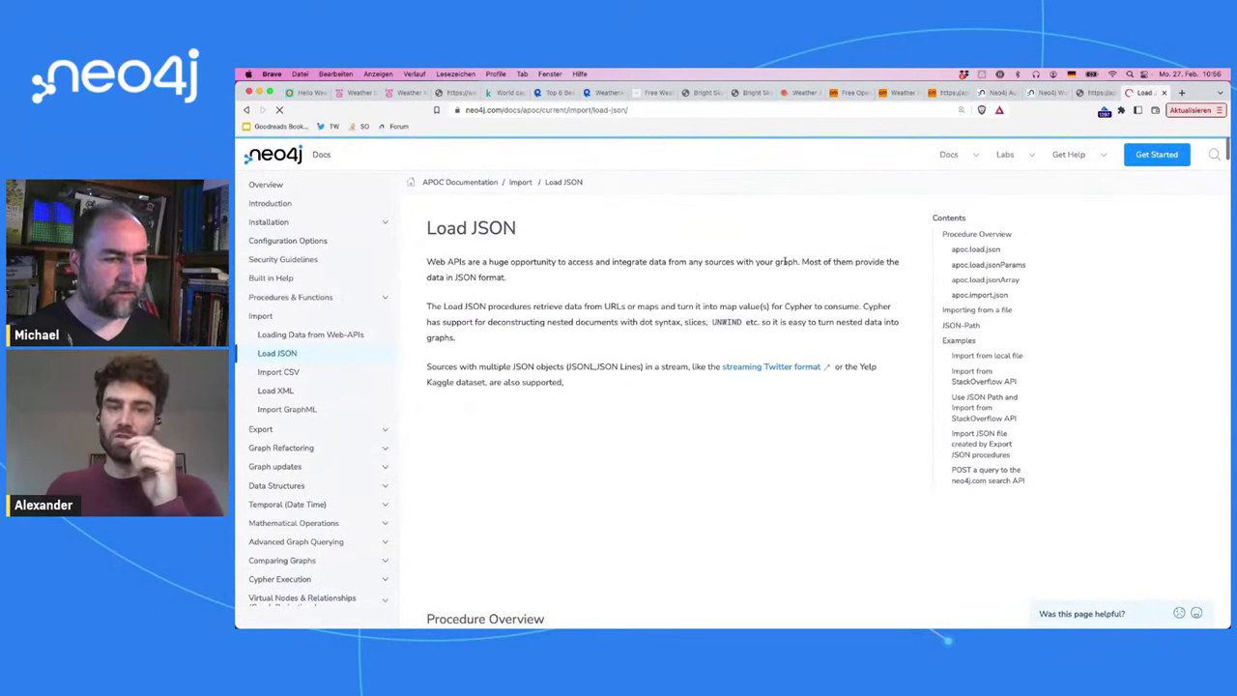
Step: Find the failOnError option in the config table, then return to the Bright Sky weather JSON
scroll(693, 289, "down", 10)
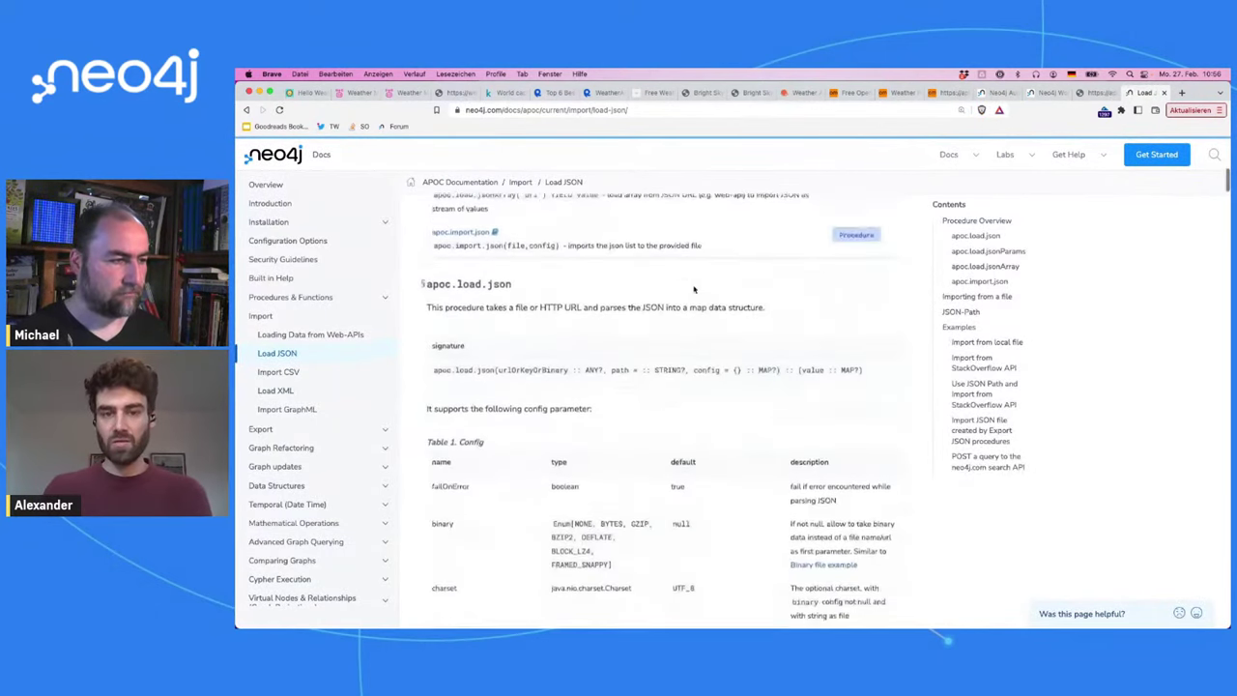
scroll(693, 289, "up", 3)
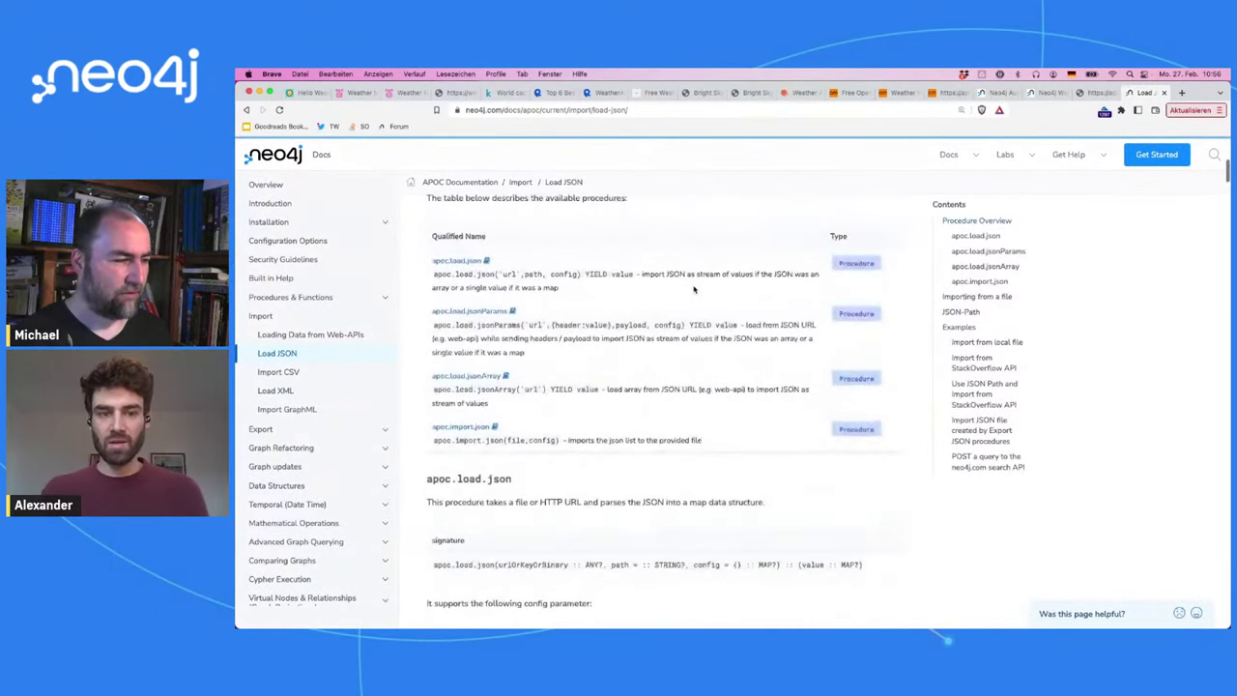
scroll(693, 289, "down", 1)
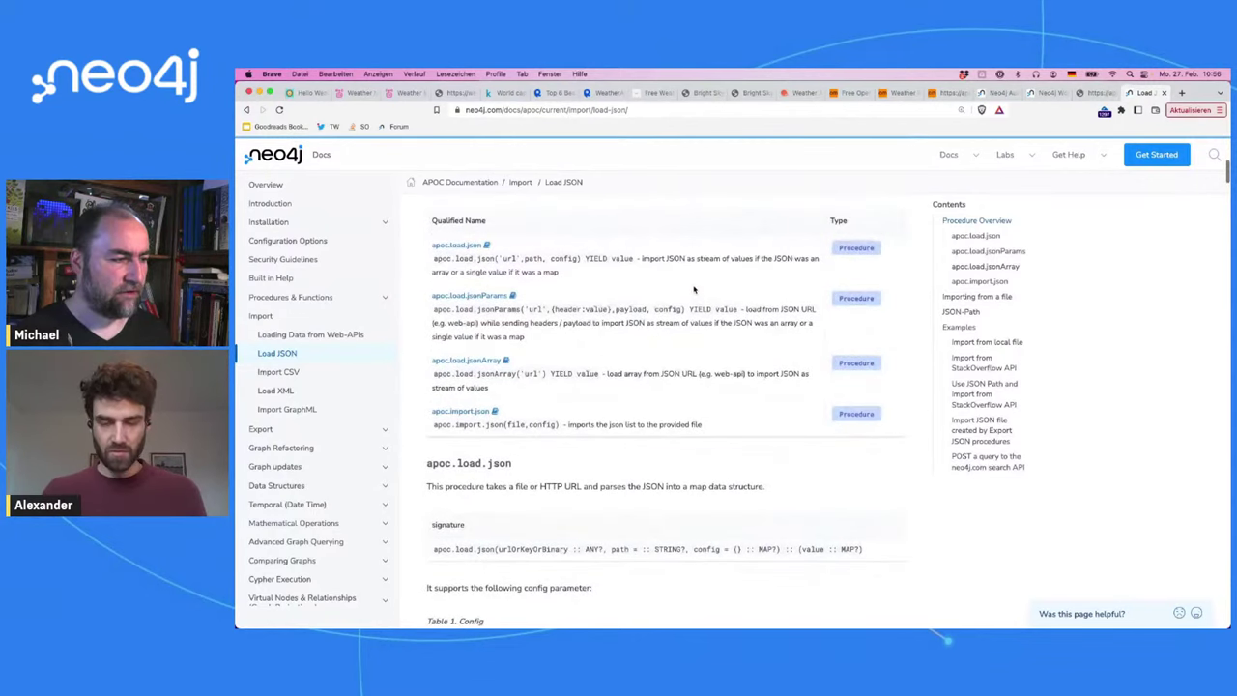
scroll(693, 289, "down", 2)
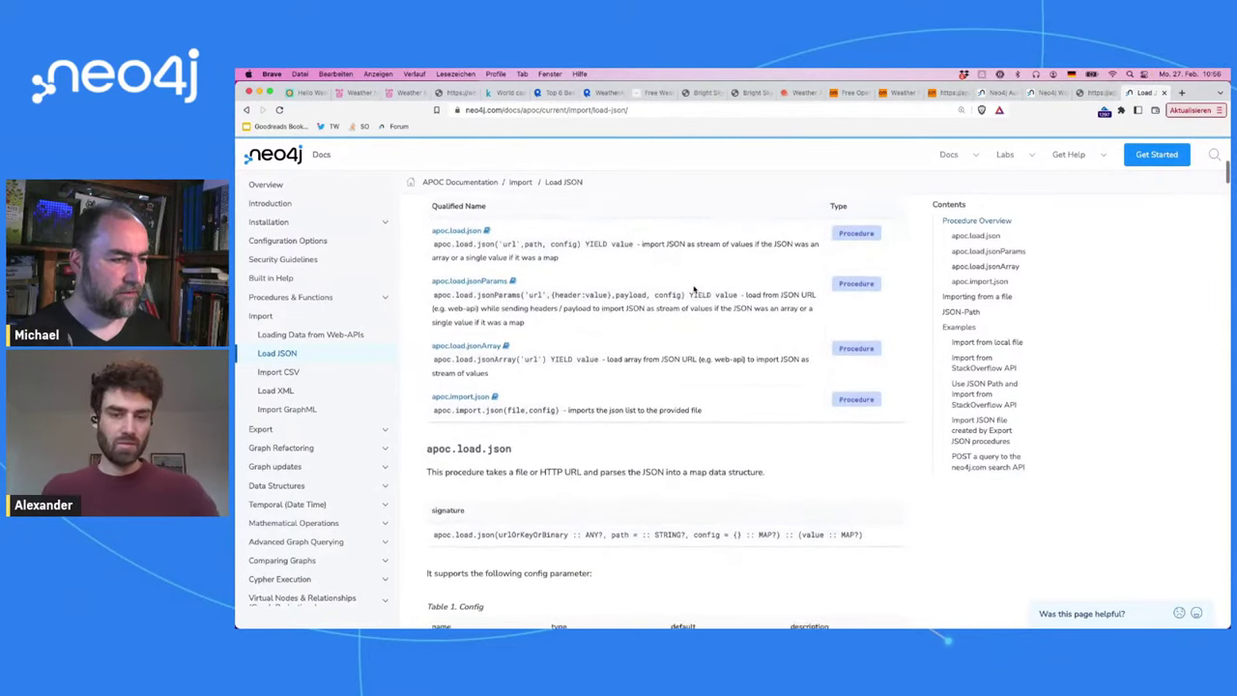
scroll(693, 289, "down", 3)
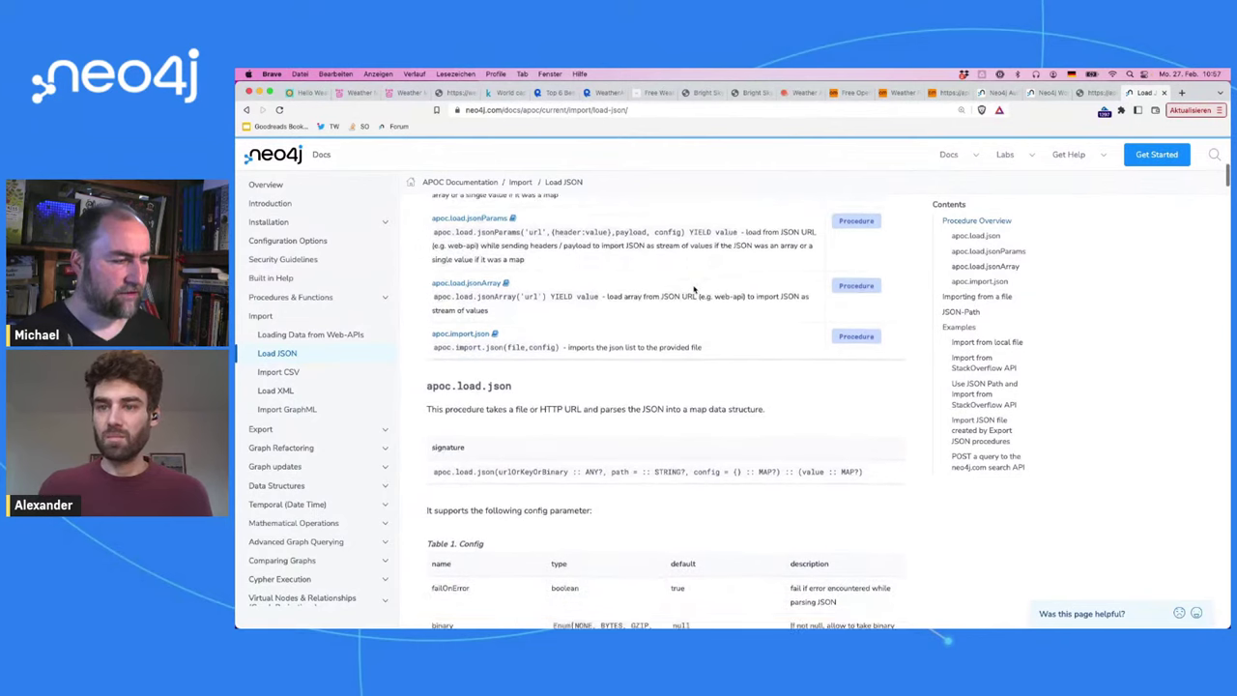
scroll(693, 290, "down", 10)
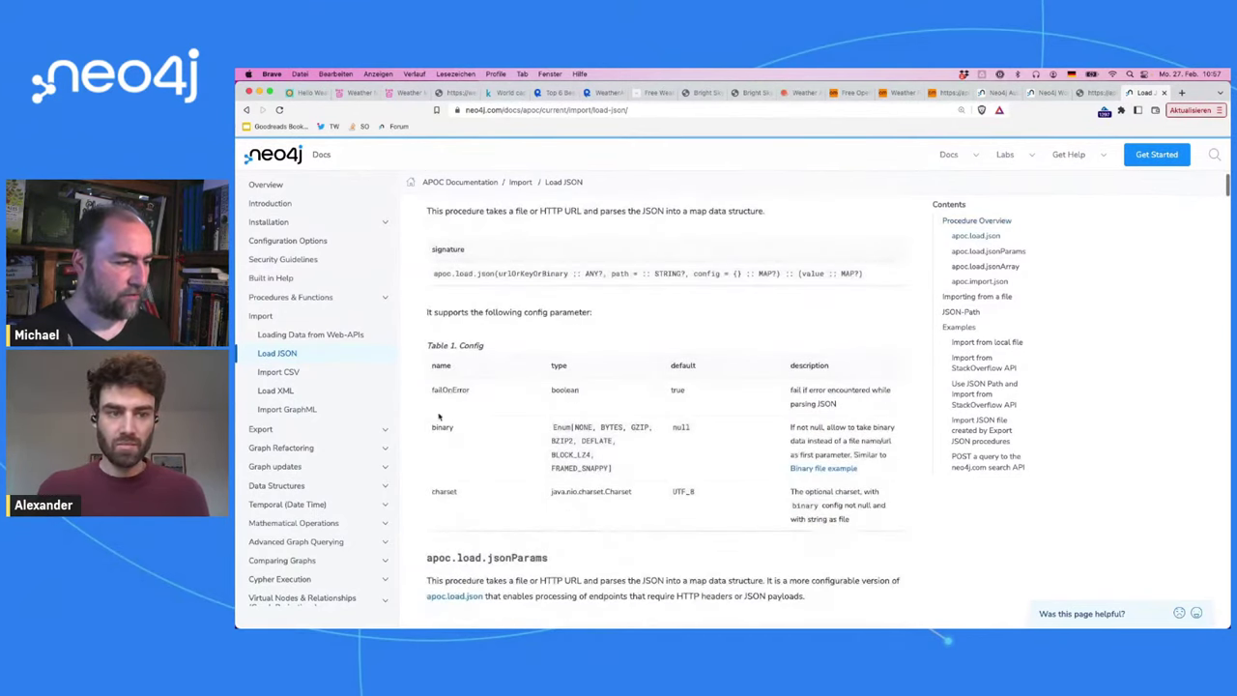
double_click(452, 388)
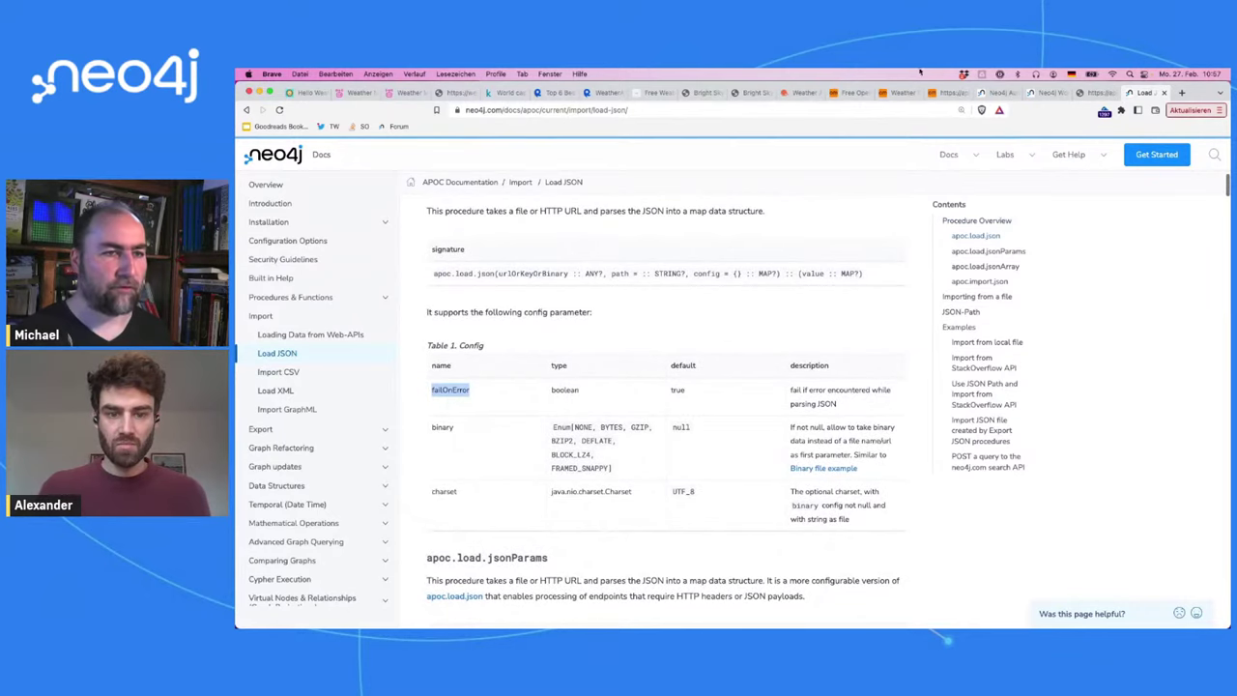
left_click(1079, 95)
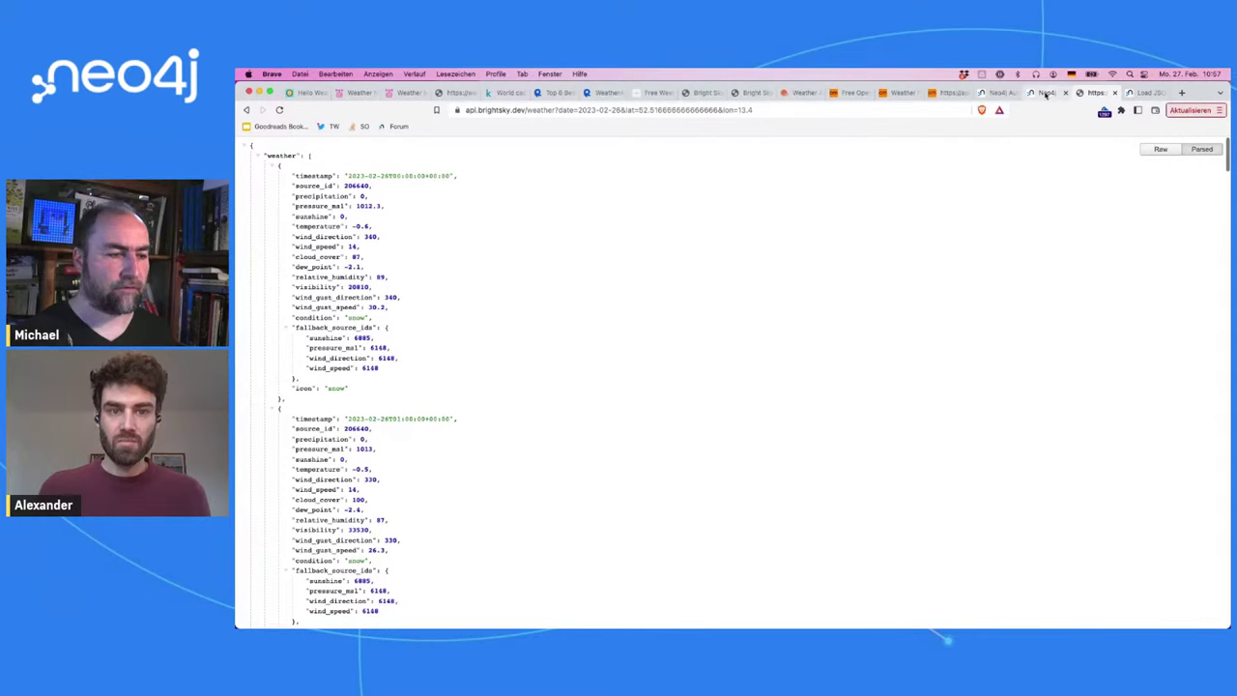
Step: Append ',null, {failOnError:false}' inside the apoc.load.json call on line 5
key("ctrl+shift+Tab")
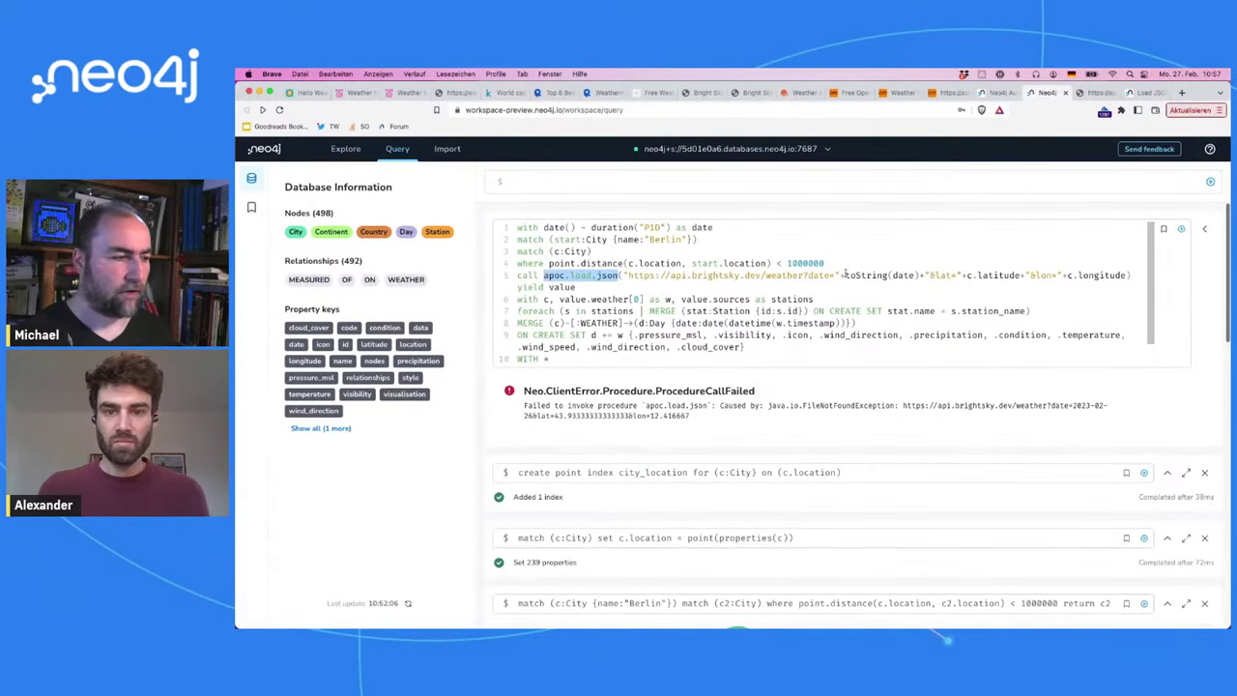
left_click(768, 275)
left_click(1127, 275)
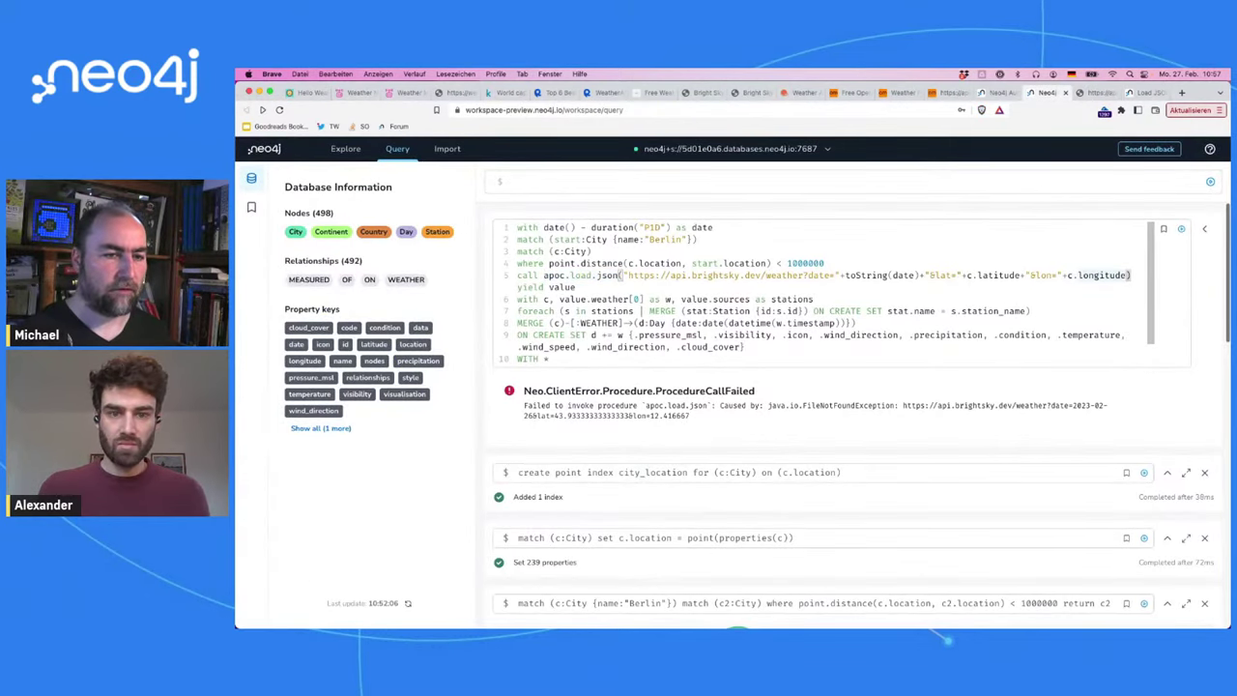
type(",null, {")
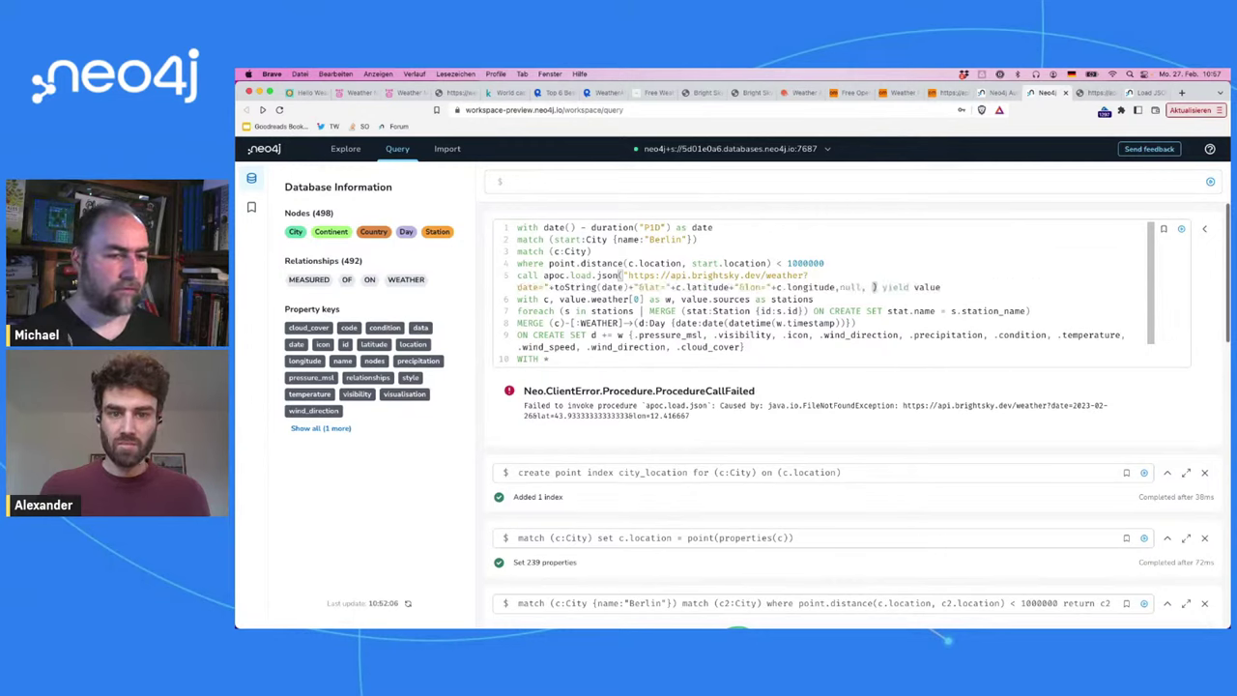
type("f")
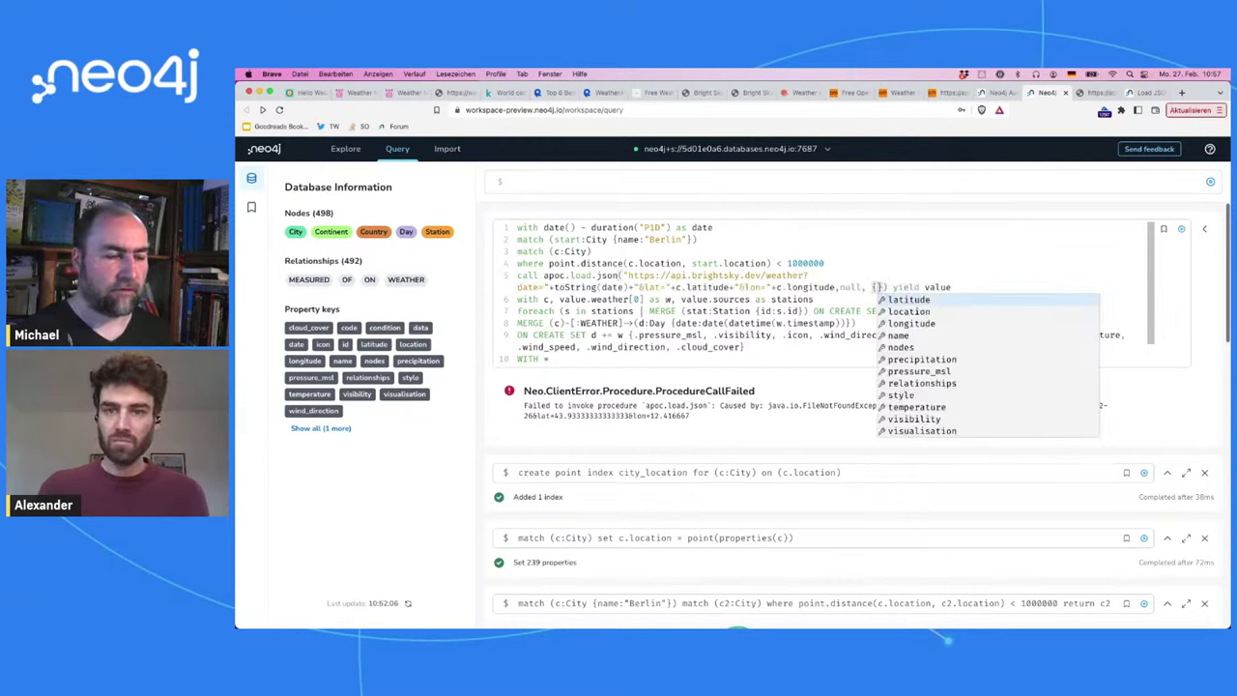
key("ctrl+v")
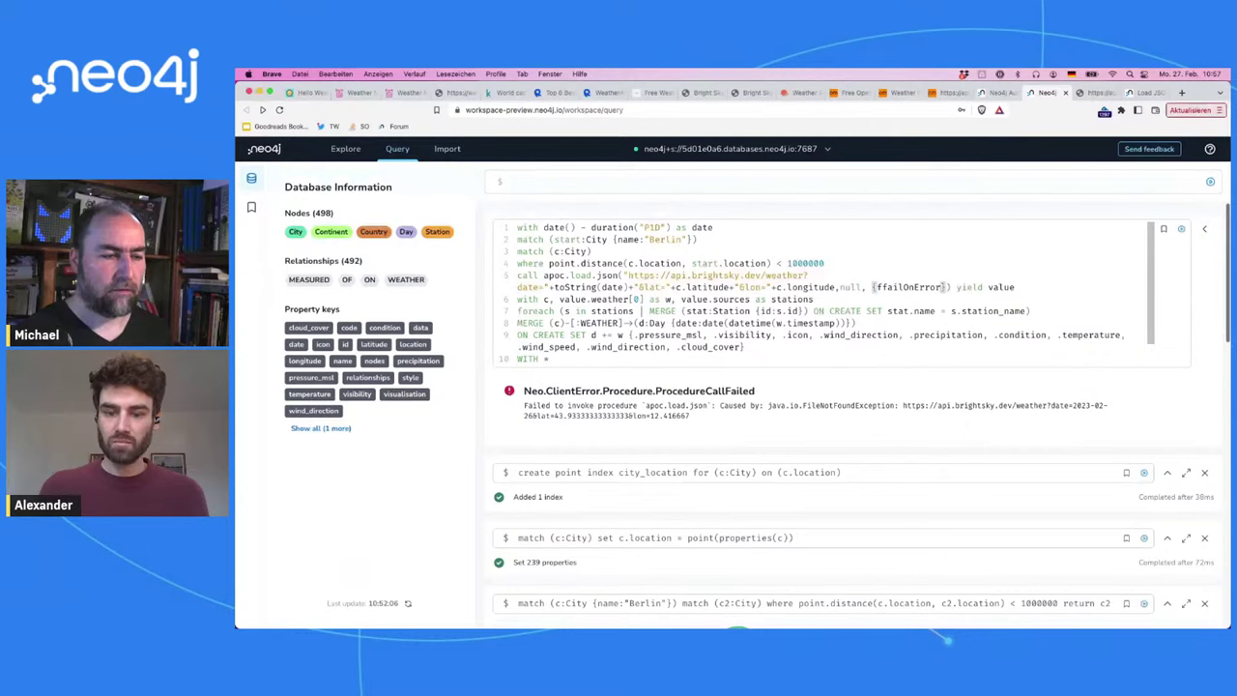
key("BackSpace")
key("BackSpace")
key("BackSpace")
key("BackSpace")
key("BackSpace")
key("BackSpace")
key("BackSpace")
key("BackSpace")
key("BackSpace")
key("BackSpace")
key("BackSpace")
key("BackSpace")
key("BackSpace")
type("{failOnError")
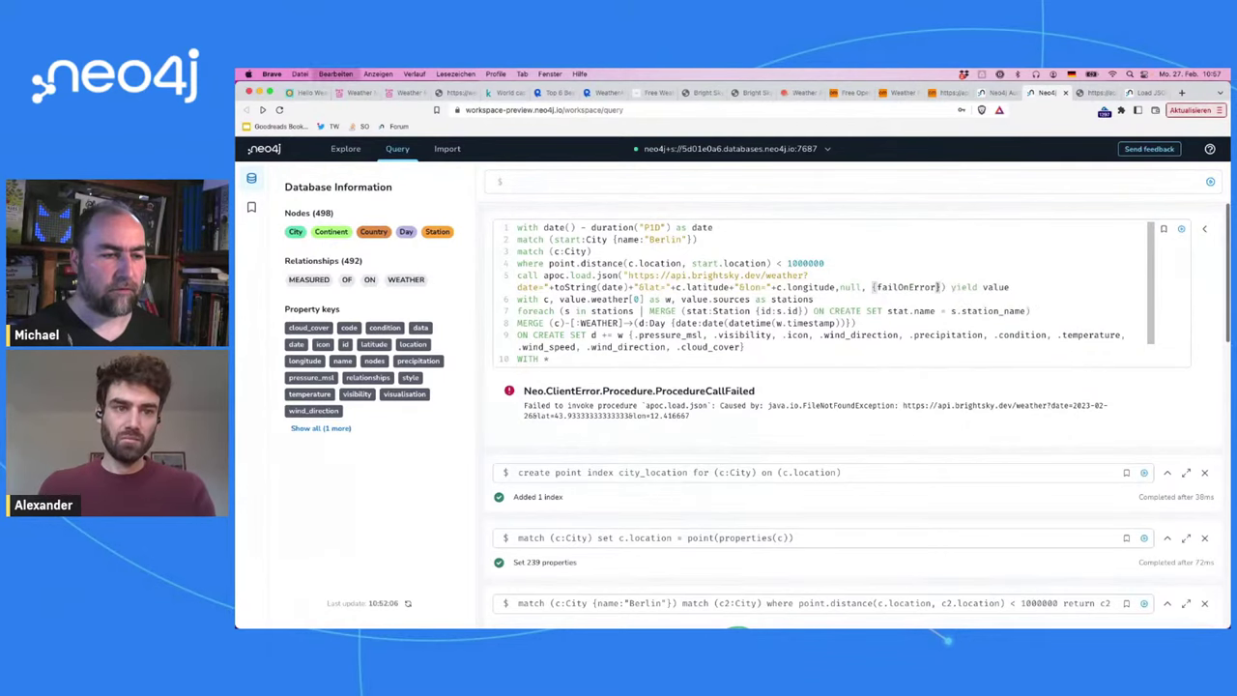
type(":false")
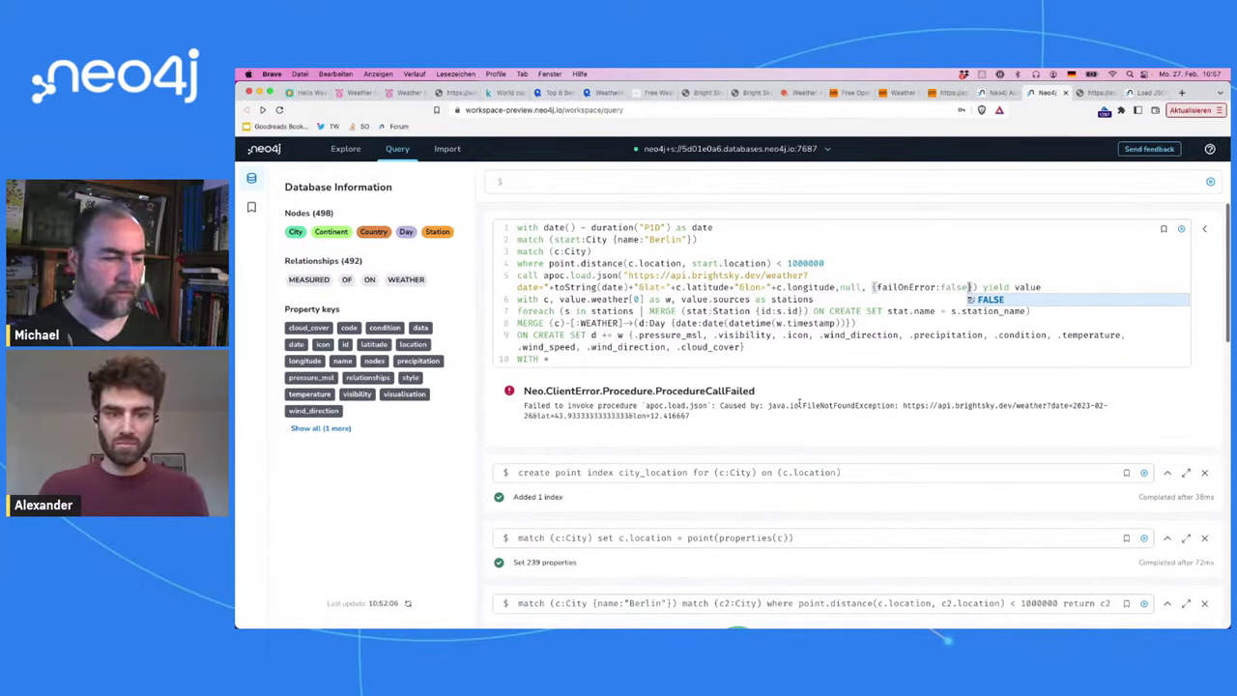
Step: Check the Bright Sky JSON, Load JSON docs and Aura console tabs, then return to the query
left_click(1092, 93)
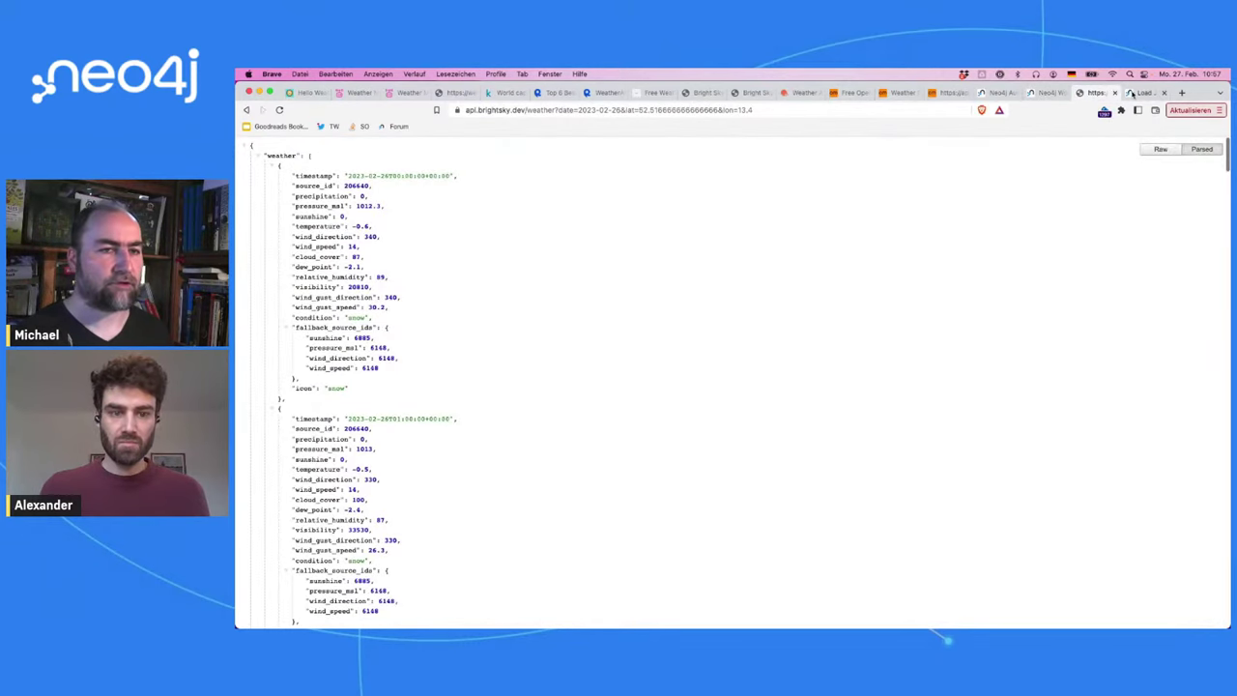
left_click(1133, 93)
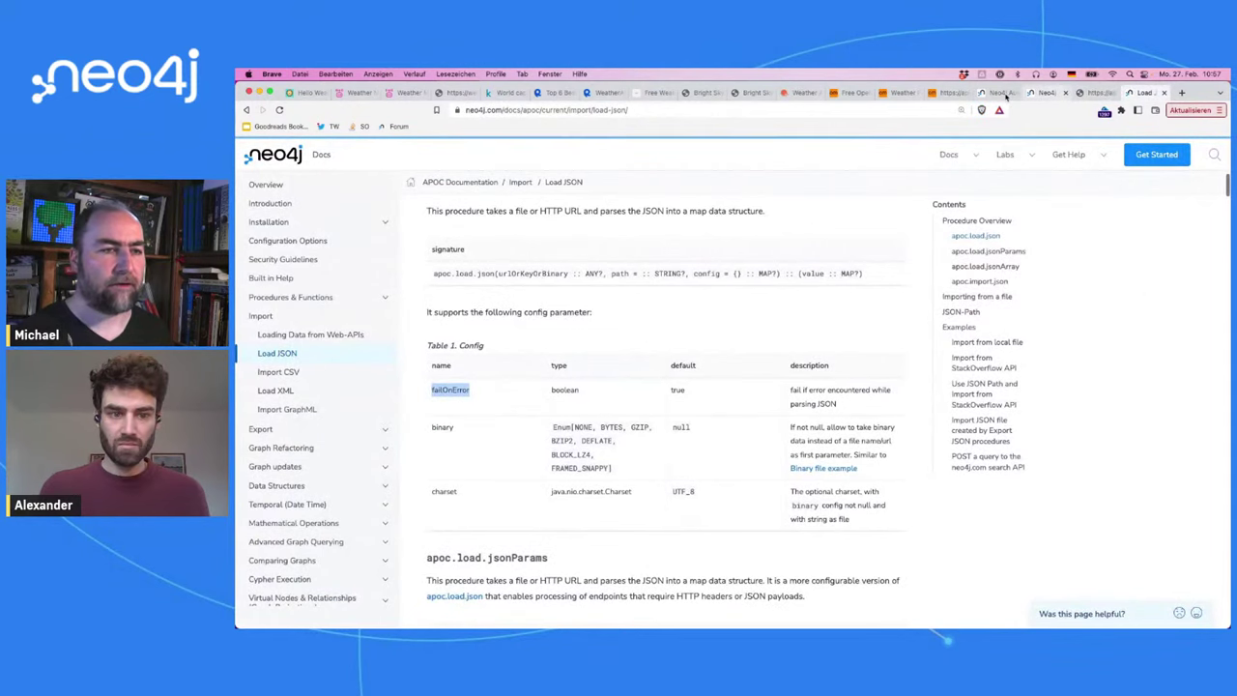
left_click(998, 94)
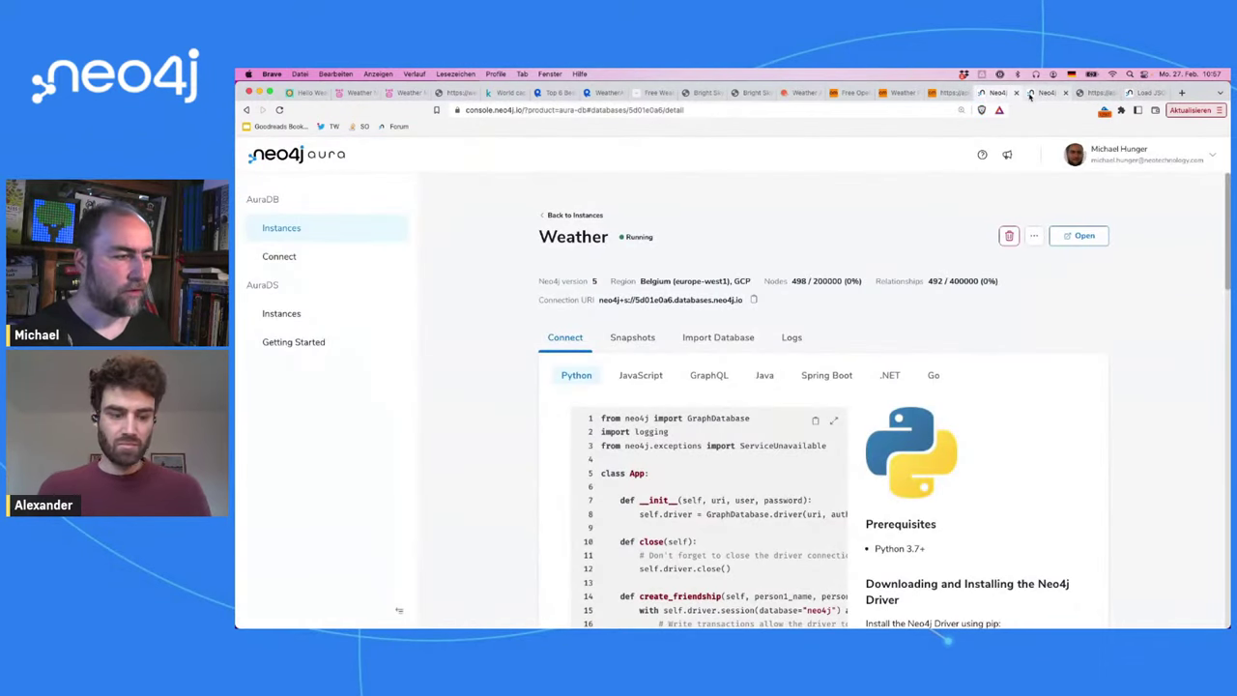
left_click(1030, 94)
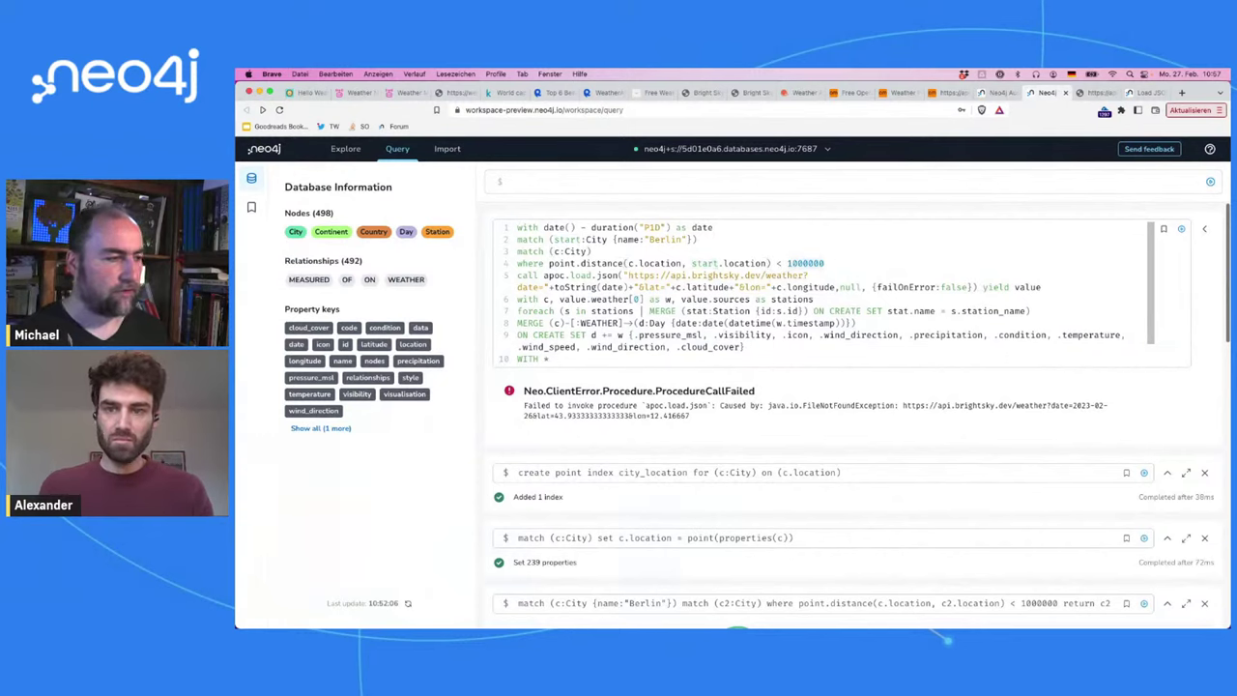
Step: Add a 'WITH c limit 5' line and run the query with limits 5, 1 and 2
key("Return")
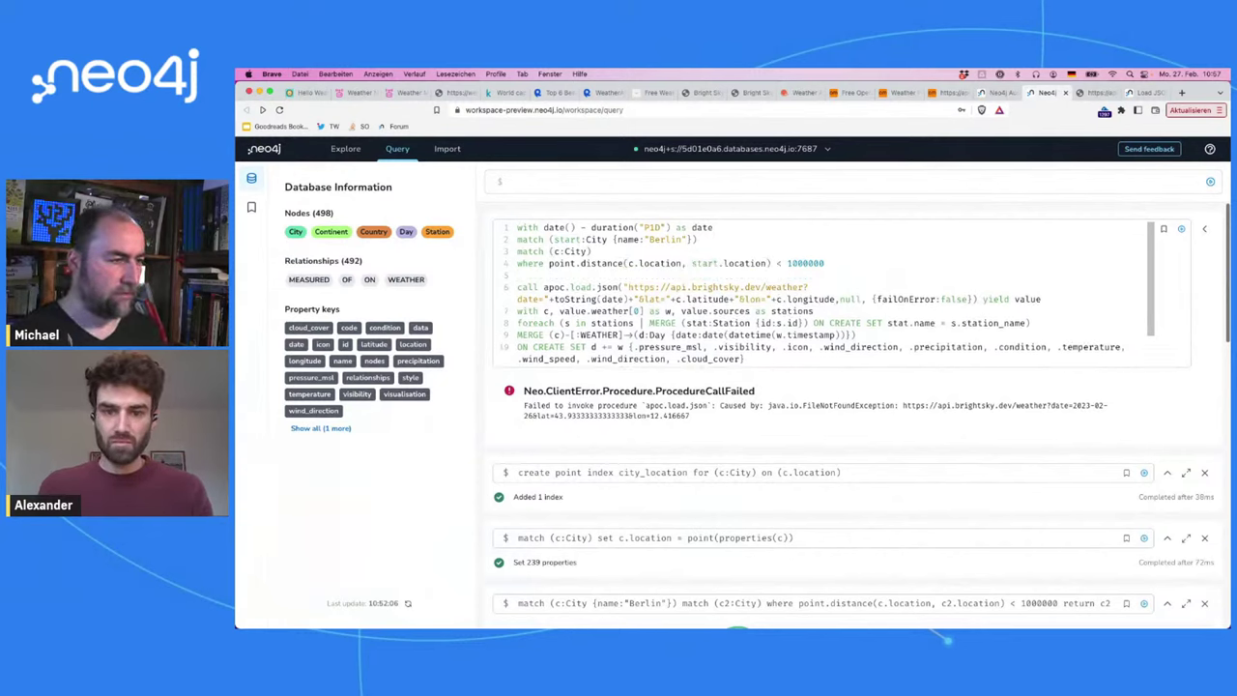
type("WITH c limit 5")
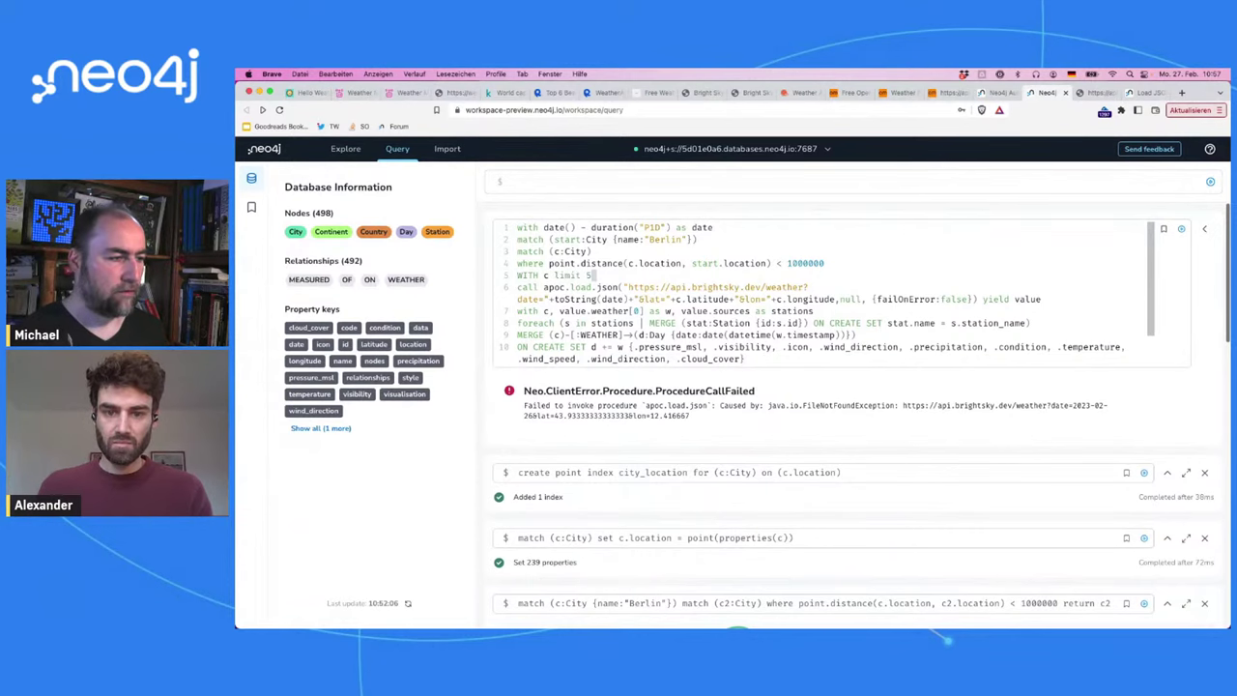
key("super+Return")
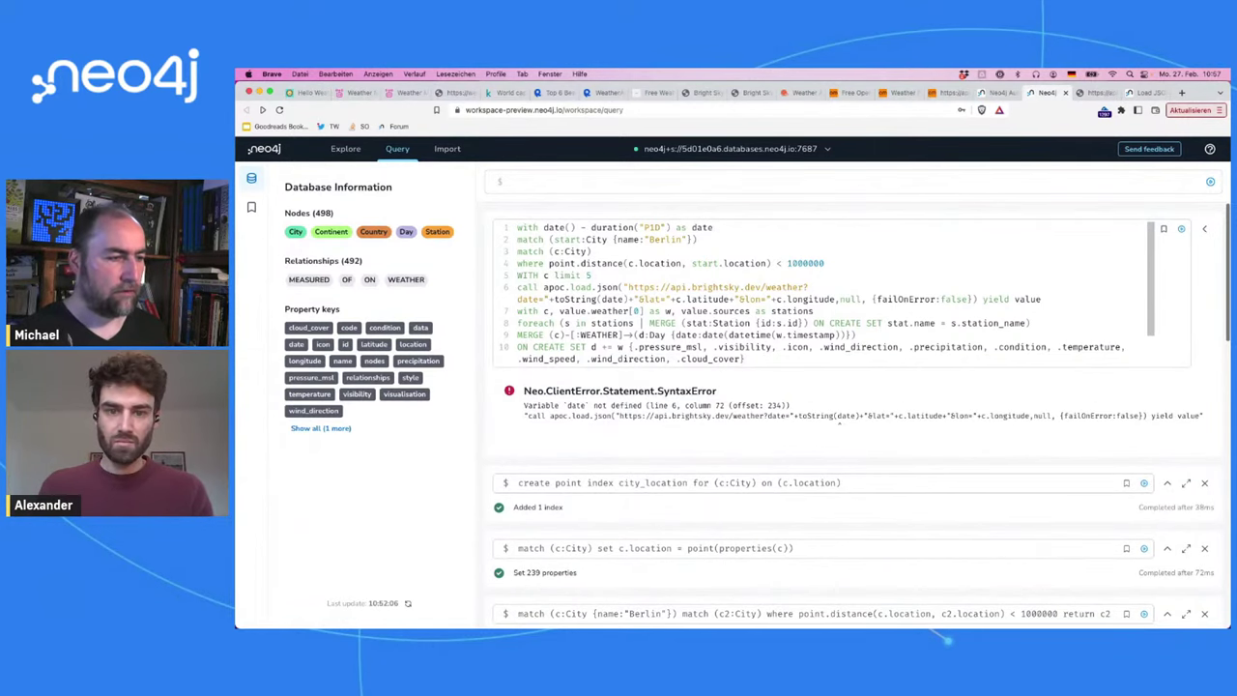
key("BackSpace")
type("1")
key("super+Return")
key("BackSpace")
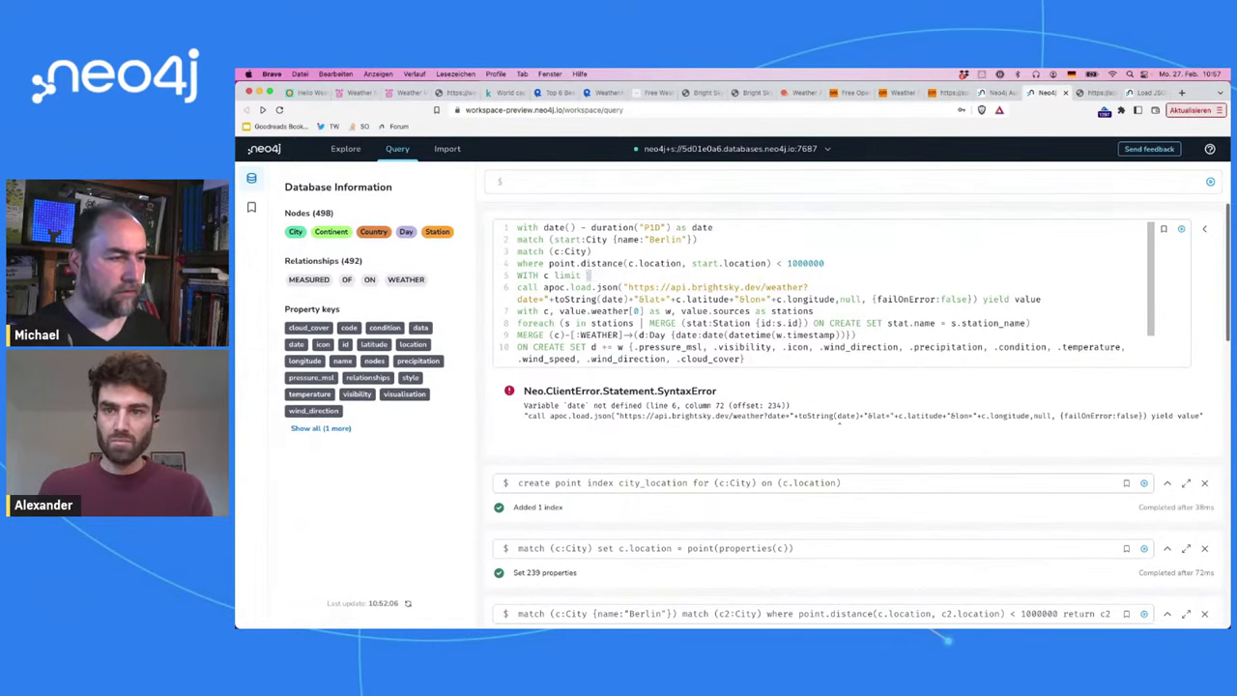
type("2")
key("super+Return")
Step: Change the limit to 'skip 1 limit 2', add 'date,', remove stray text and rerun
key("BackSpace")
type("s")
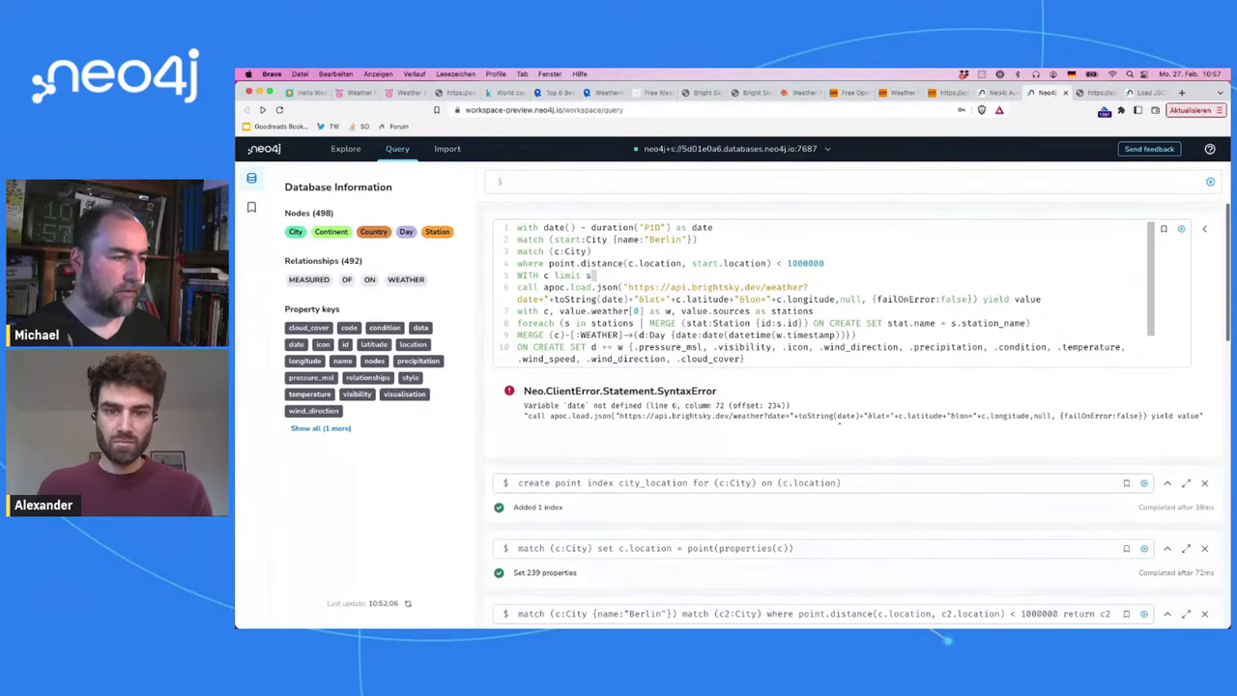
type("kip 1 limit 2")
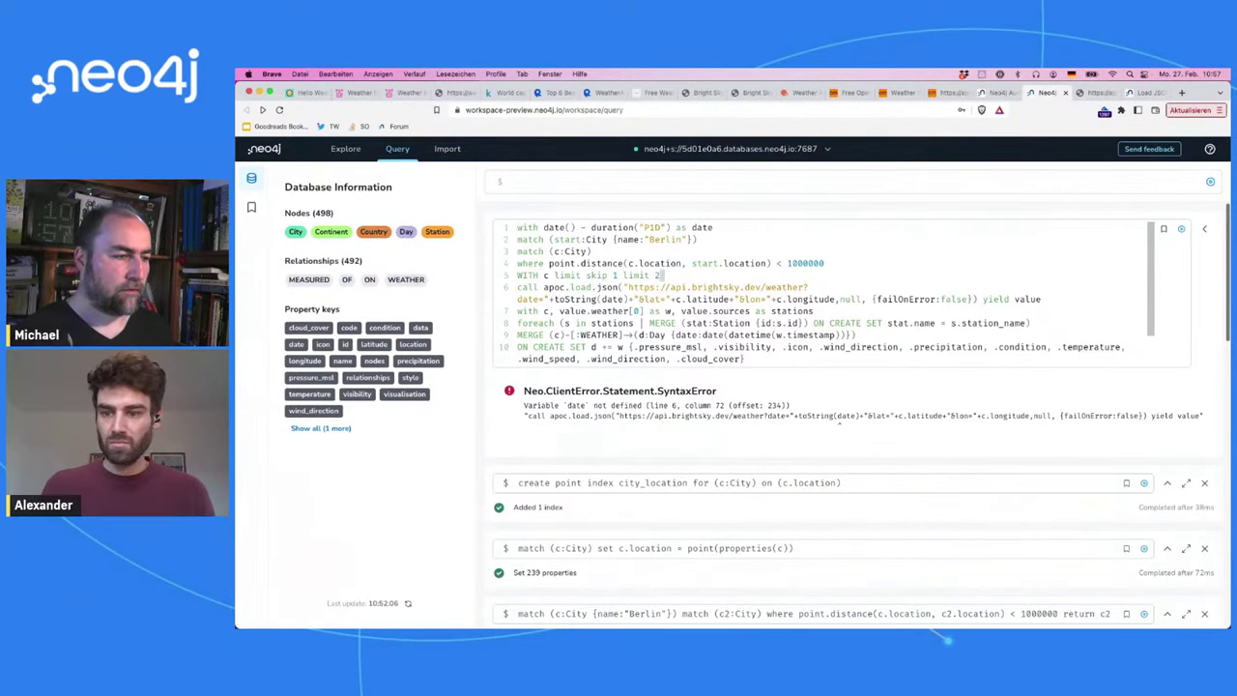
key("super+Return")
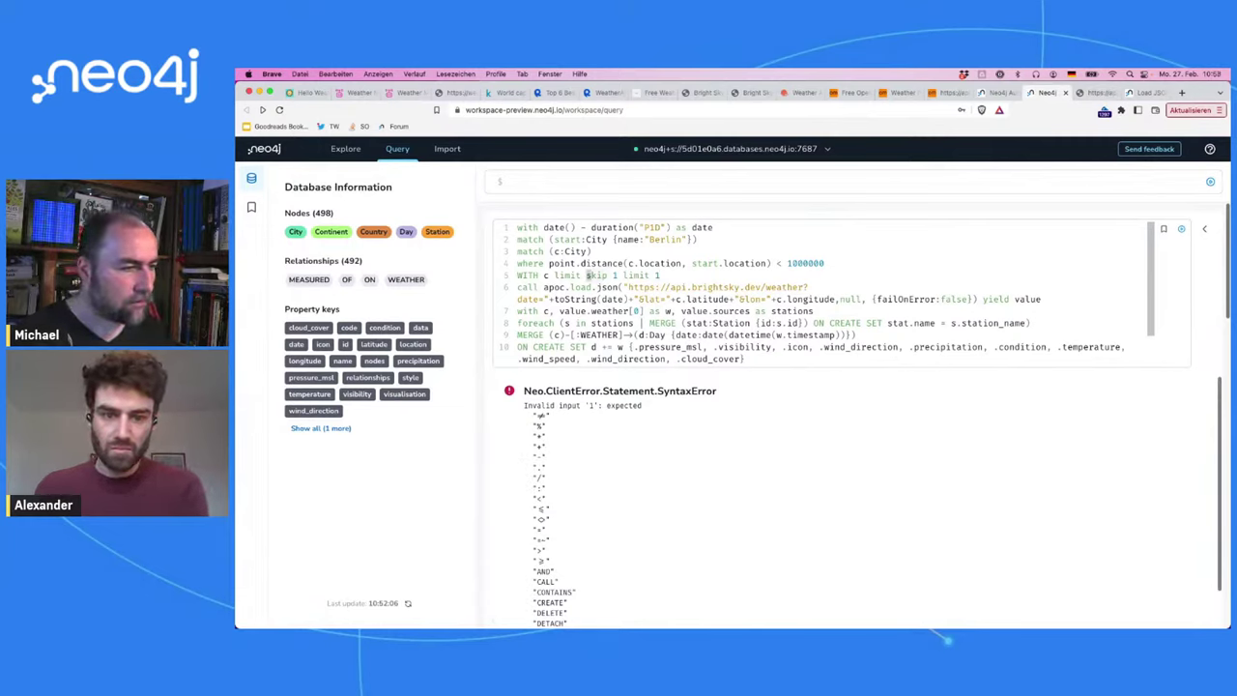
type("date,")
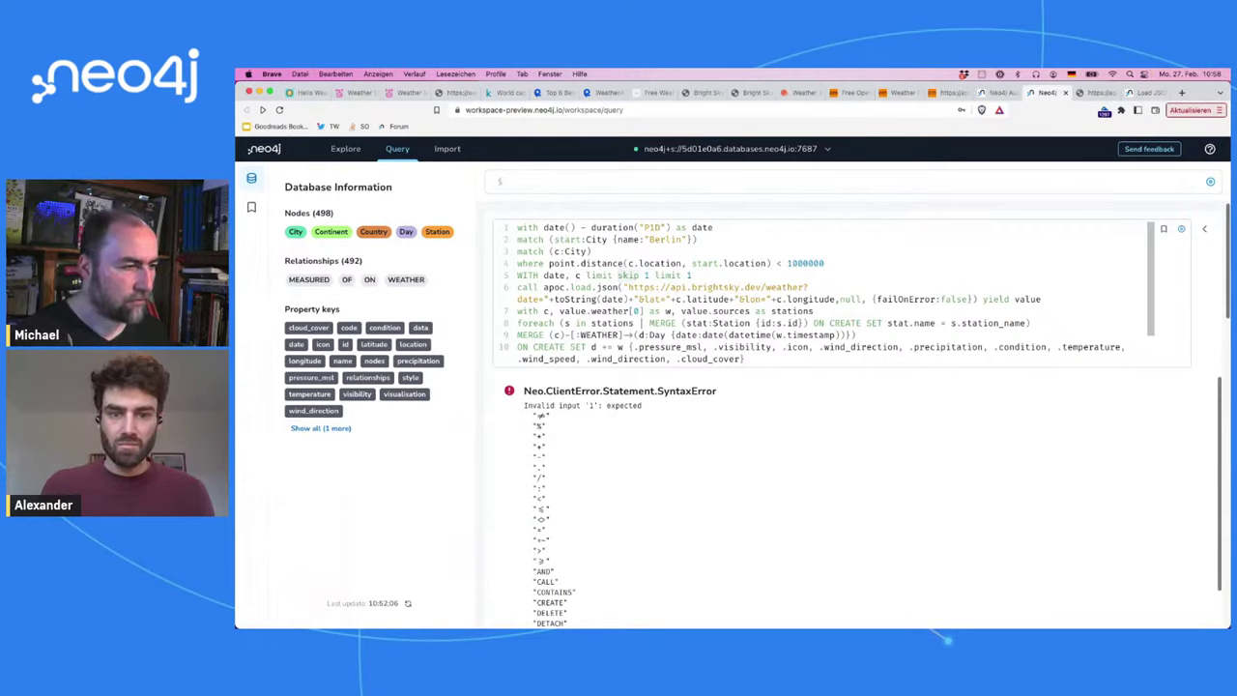
left_click_drag(621, 276, 638, 276)
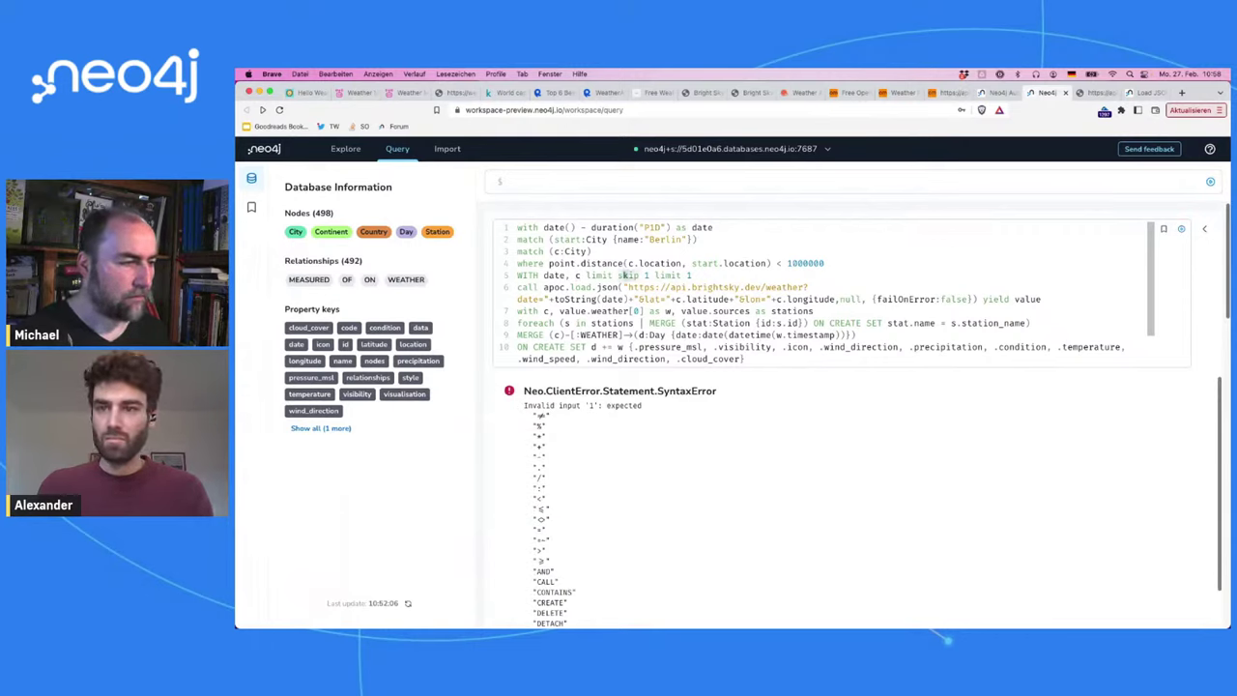
left_click(617, 275)
key("BackSpace")
key("BackSpace")
key("BackSpace")
key("BackSpace")
key("BackSpace")
key("BackSpace")
key("super+Return")
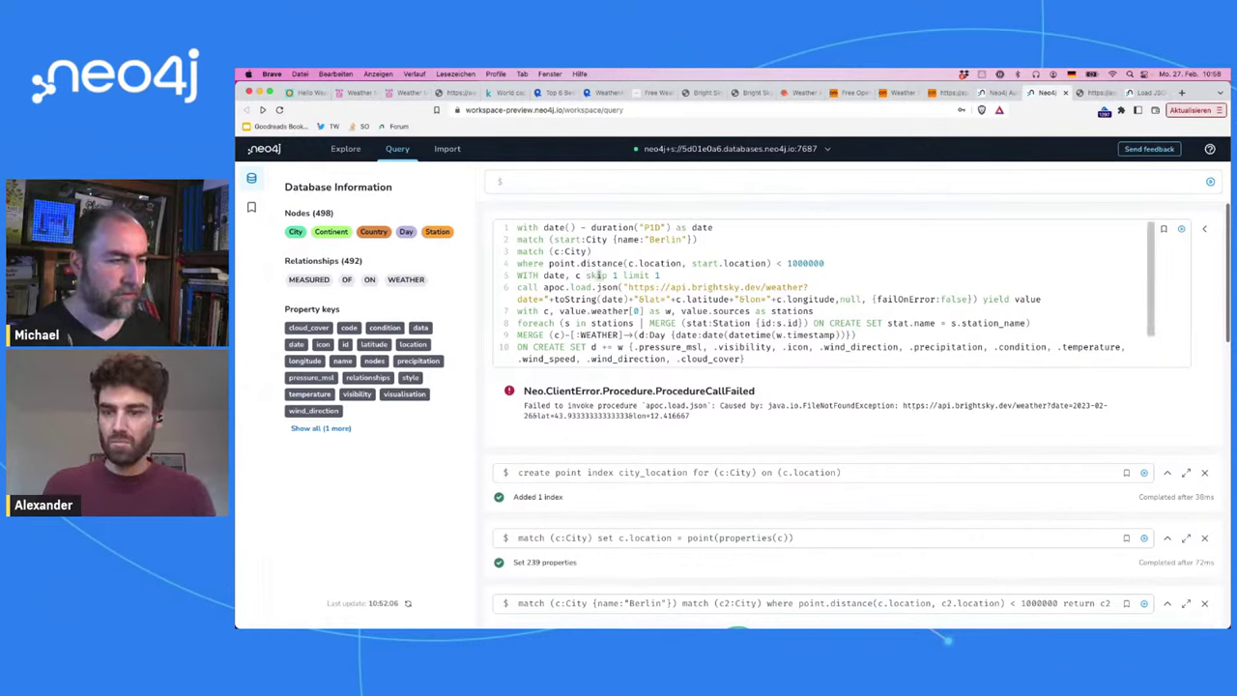
Step: Rerun the weather query with skip 2, 3 and finally 4, limit 1
left_click(620, 276)
key("BackSpace")
type("2")
key("super+Return")
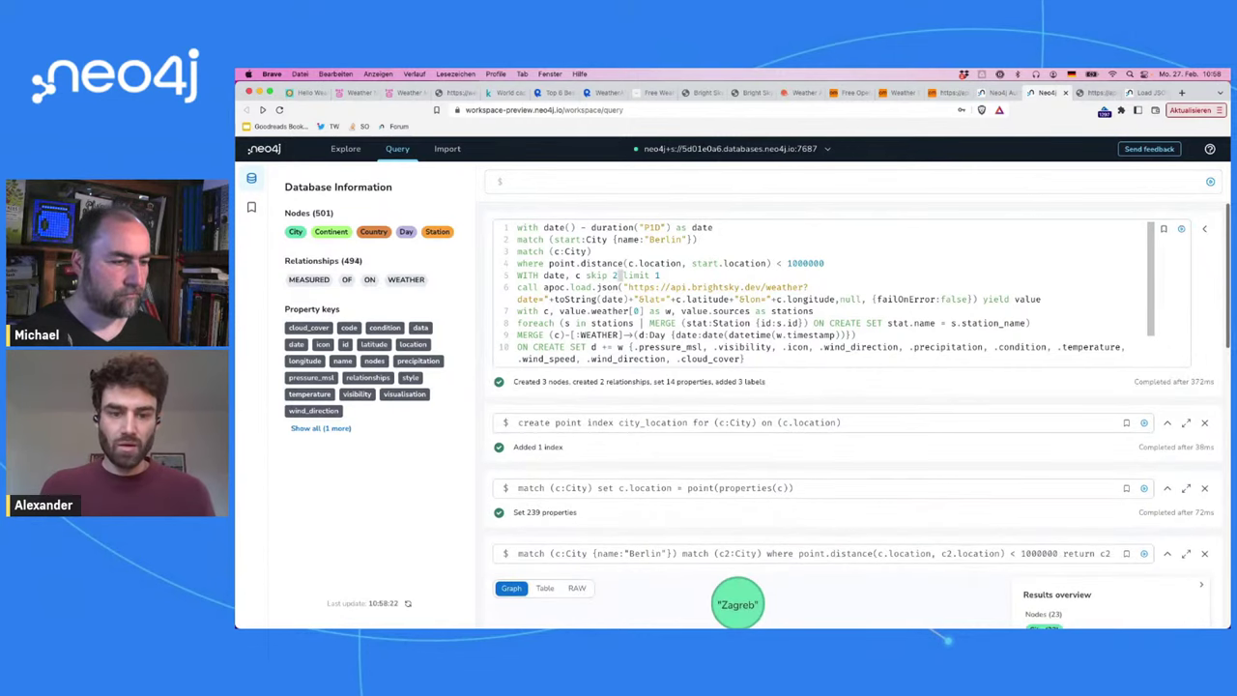
key("super+Return")
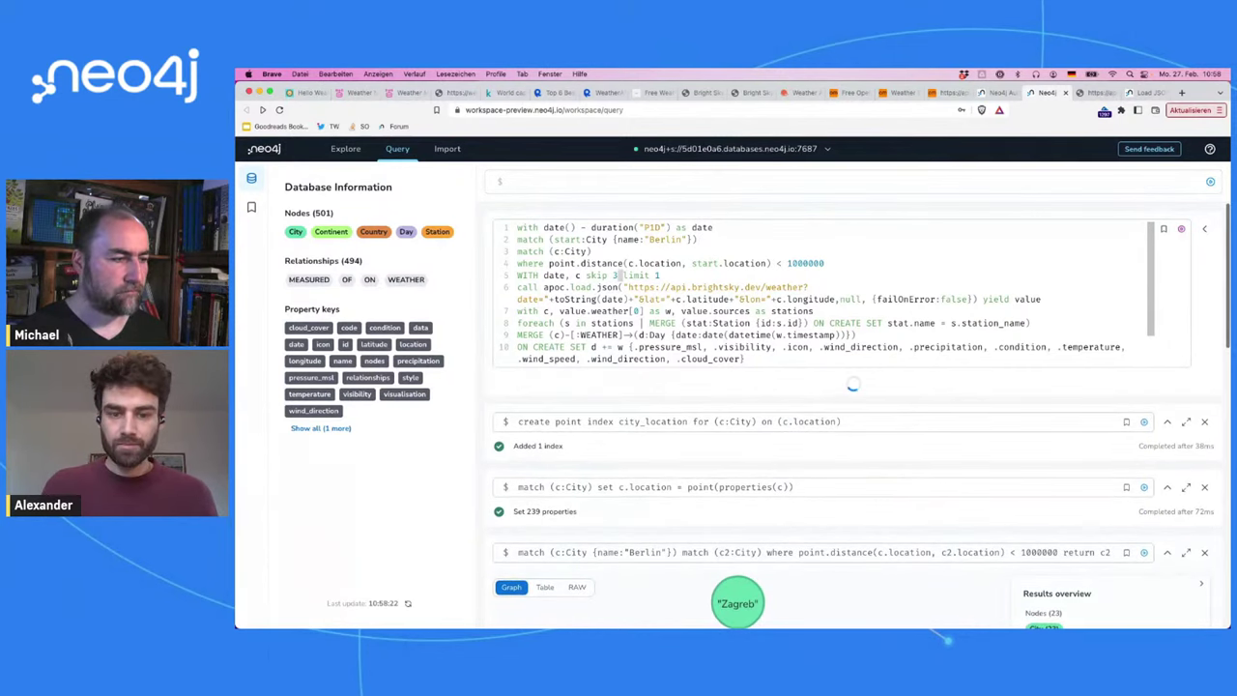
key("BackSpace")
type("3")
key("super+Return")
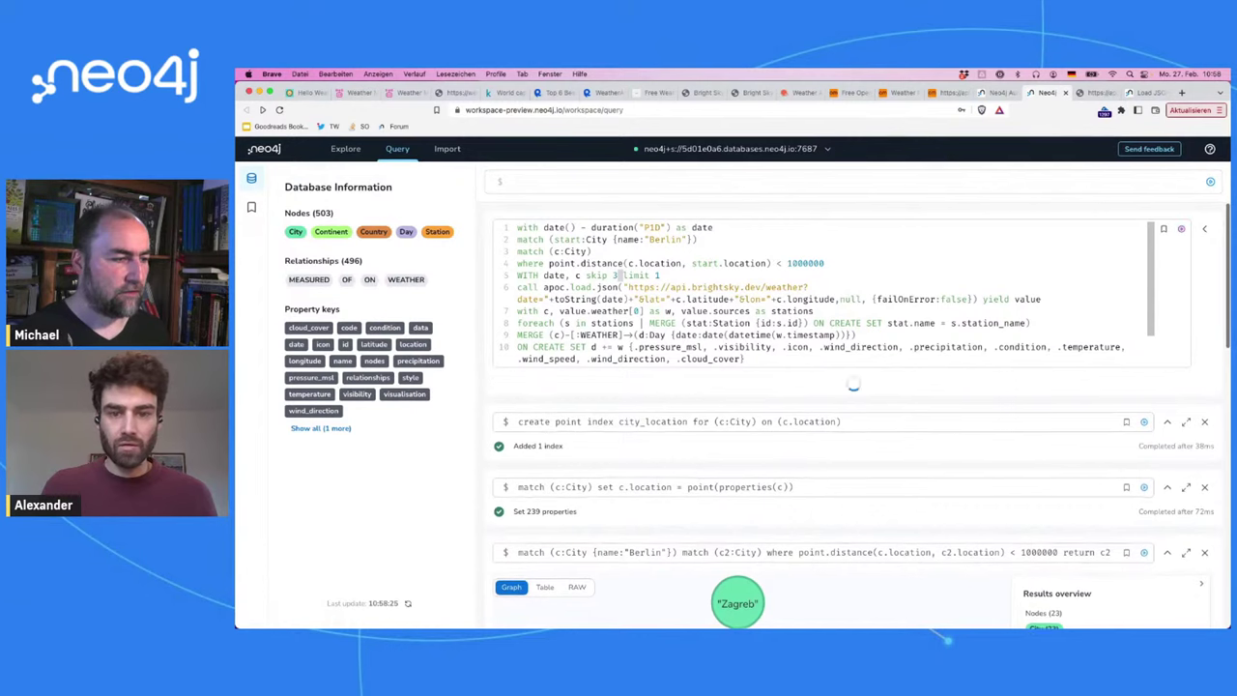
key("BackSpace")
type("4")
key("super+Return")
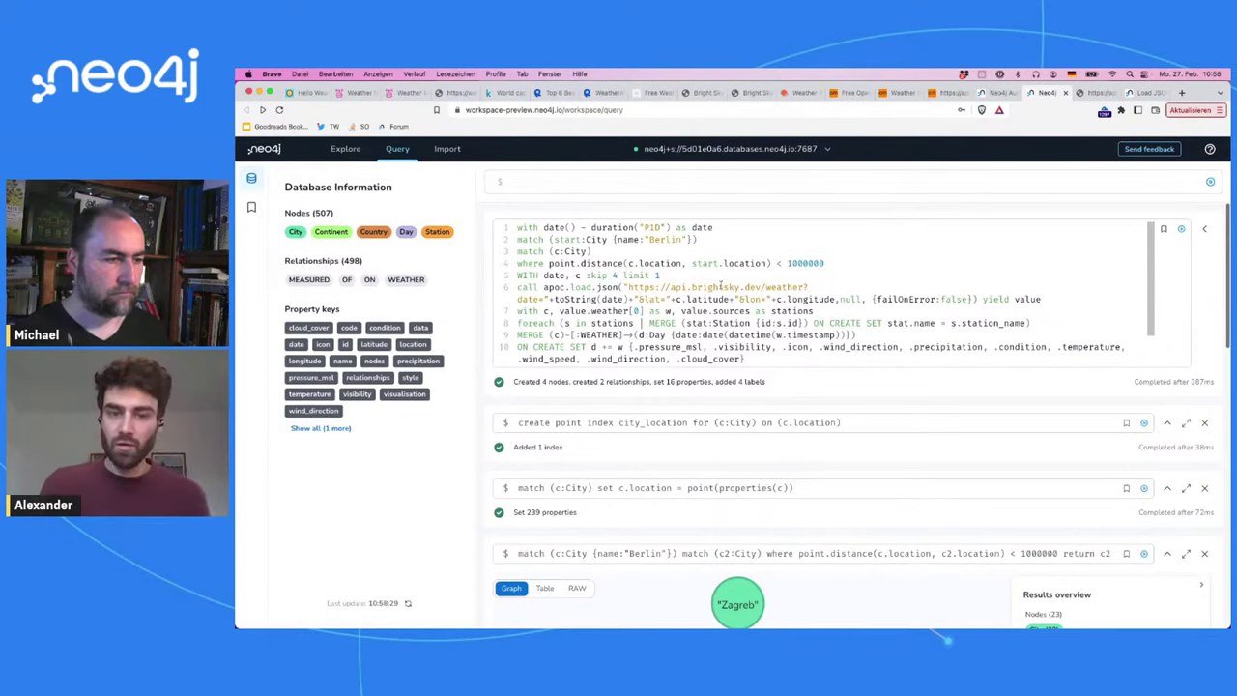
left_click(656, 182)
Step: Test 'return round(3.1415, 2)' and close the old result cards
type("return ")
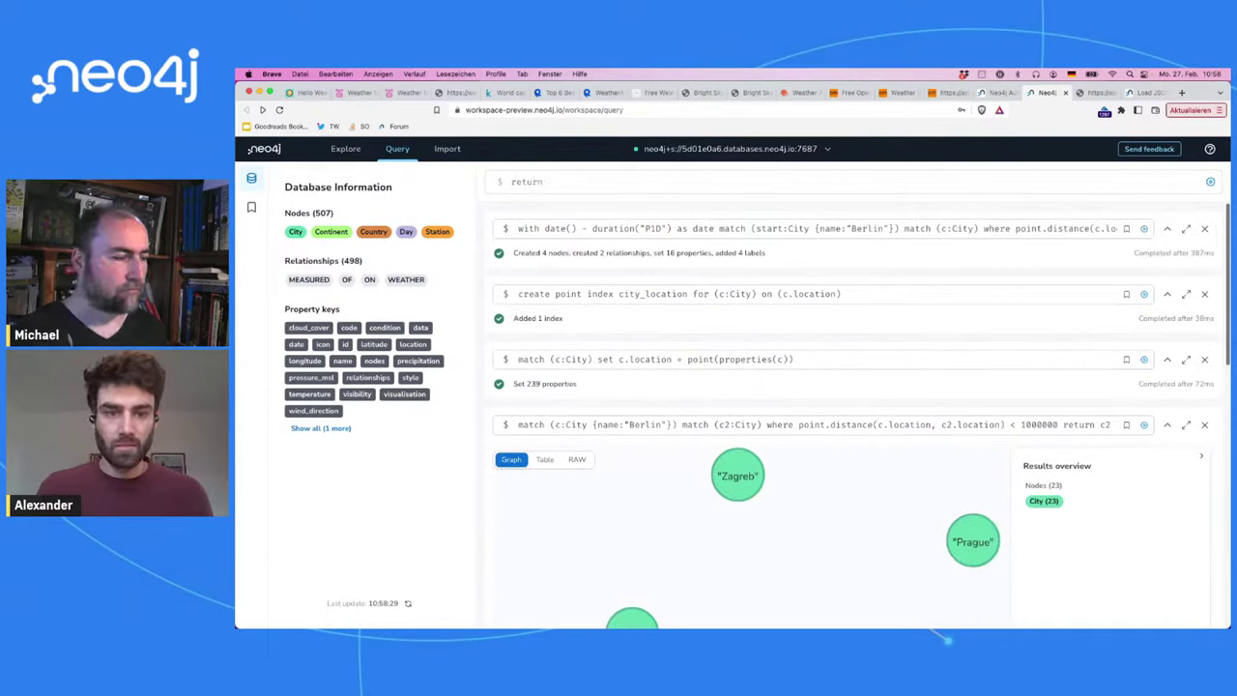
type("r")
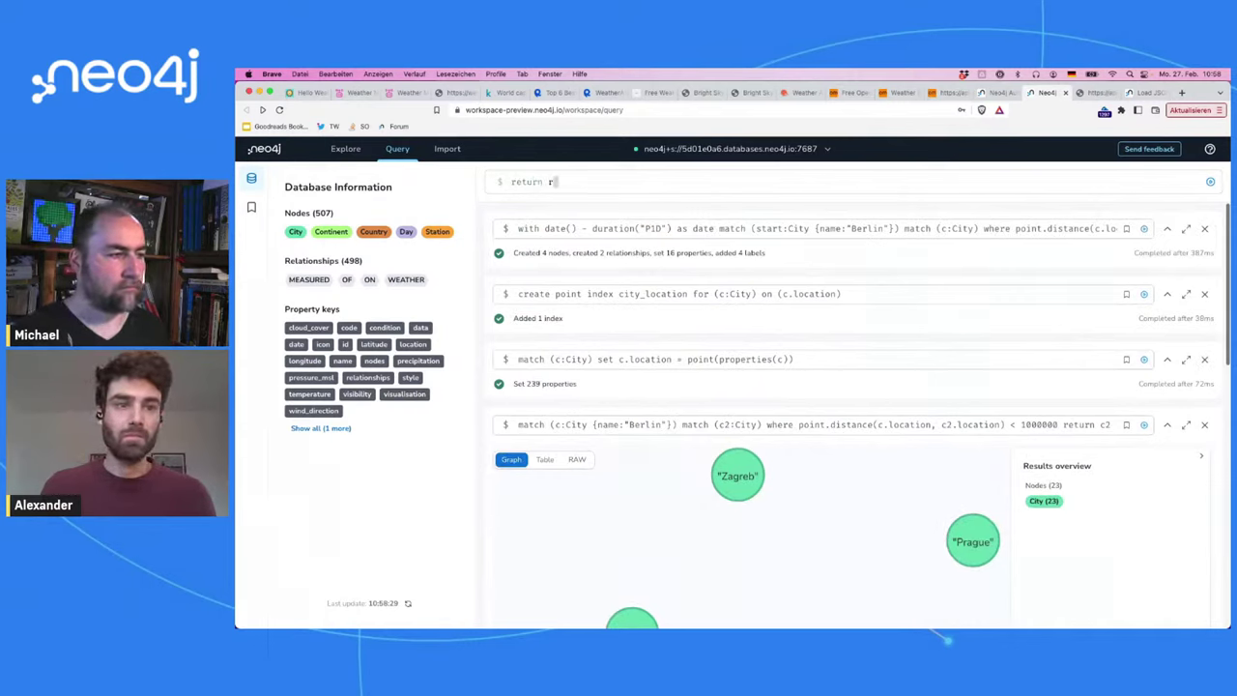
type("ound(")
key("Escape")
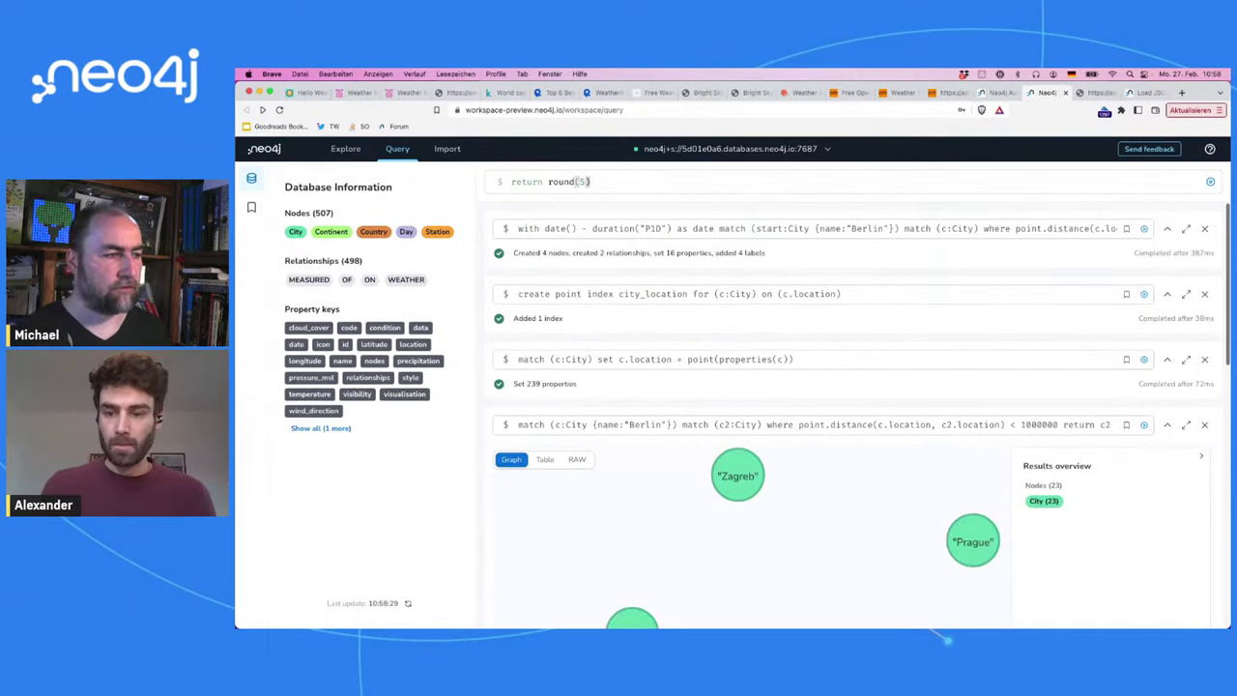
type("3.14")
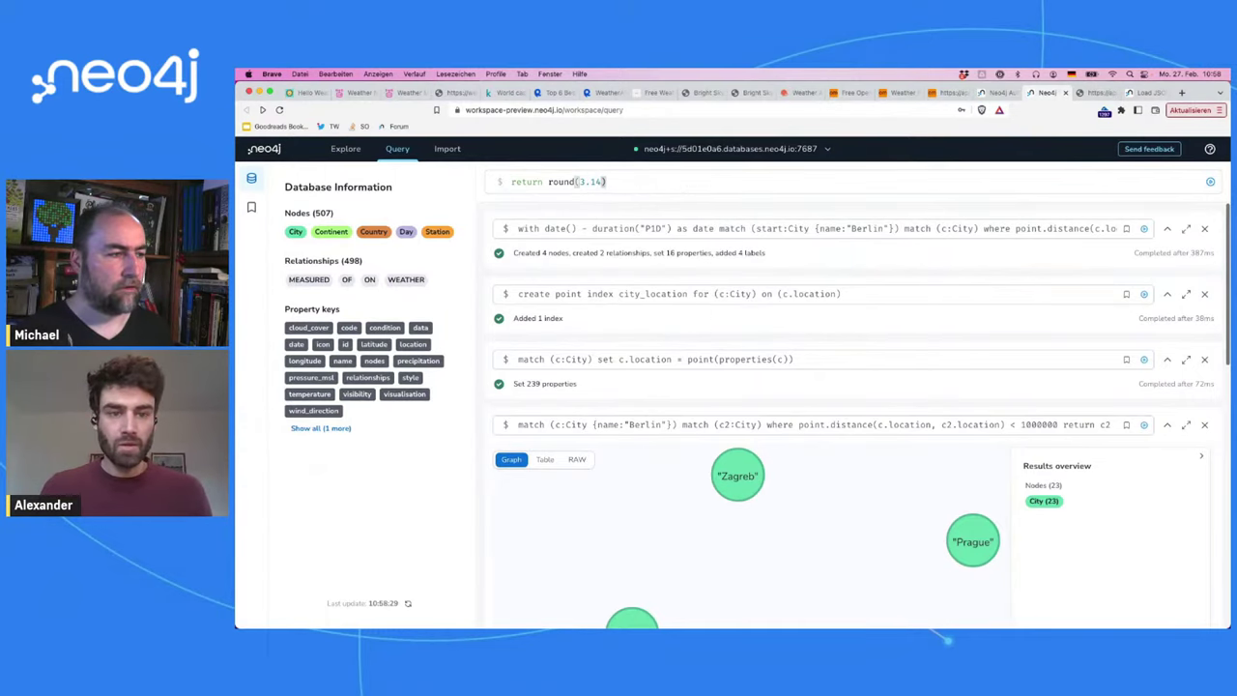
type("15, 2")
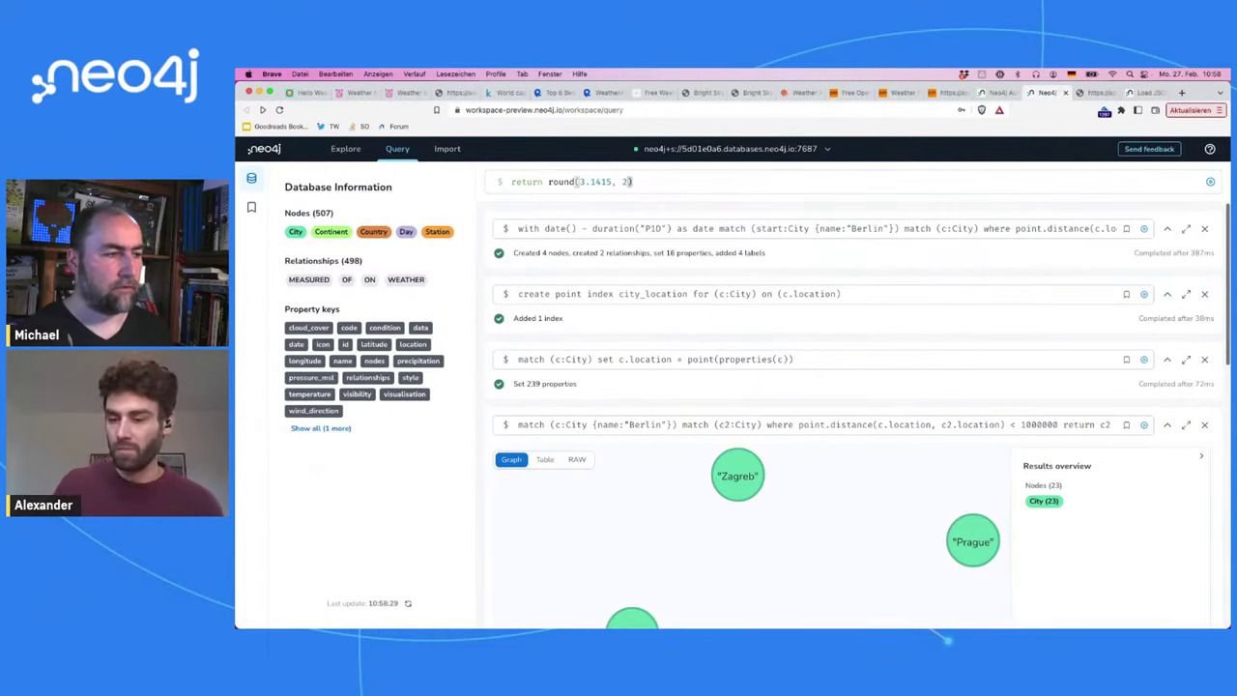
key("Return")
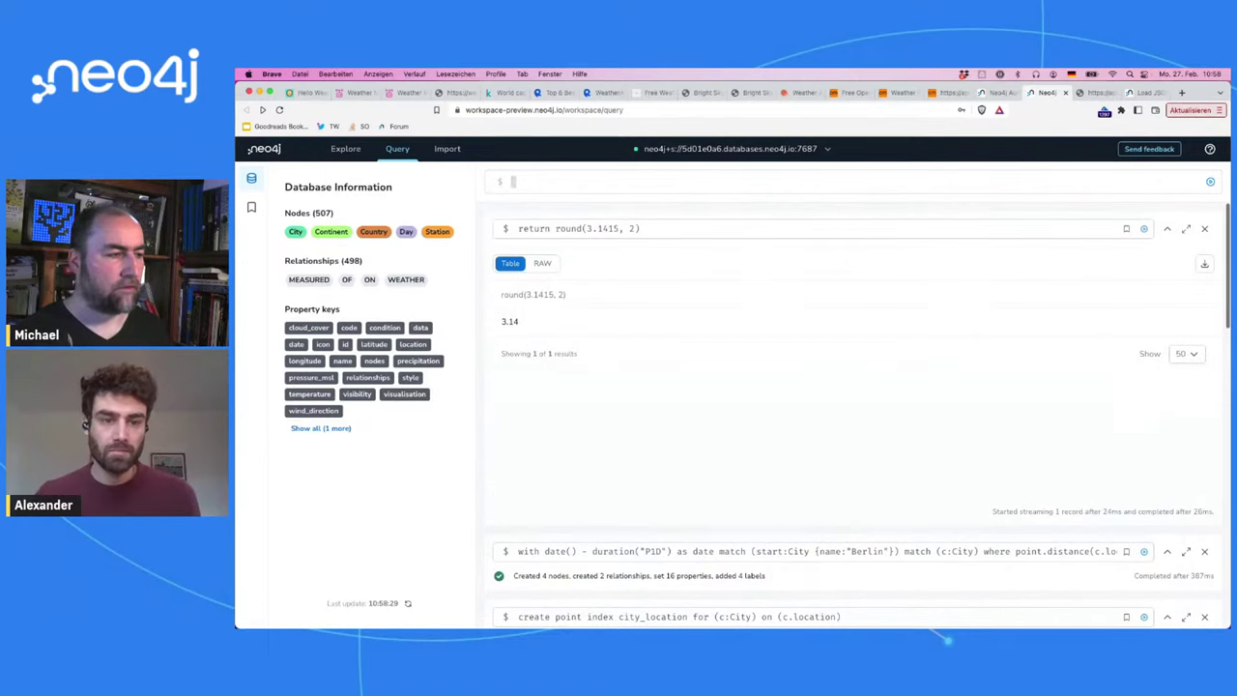
left_click(1205, 229)
left_click(1206, 230)
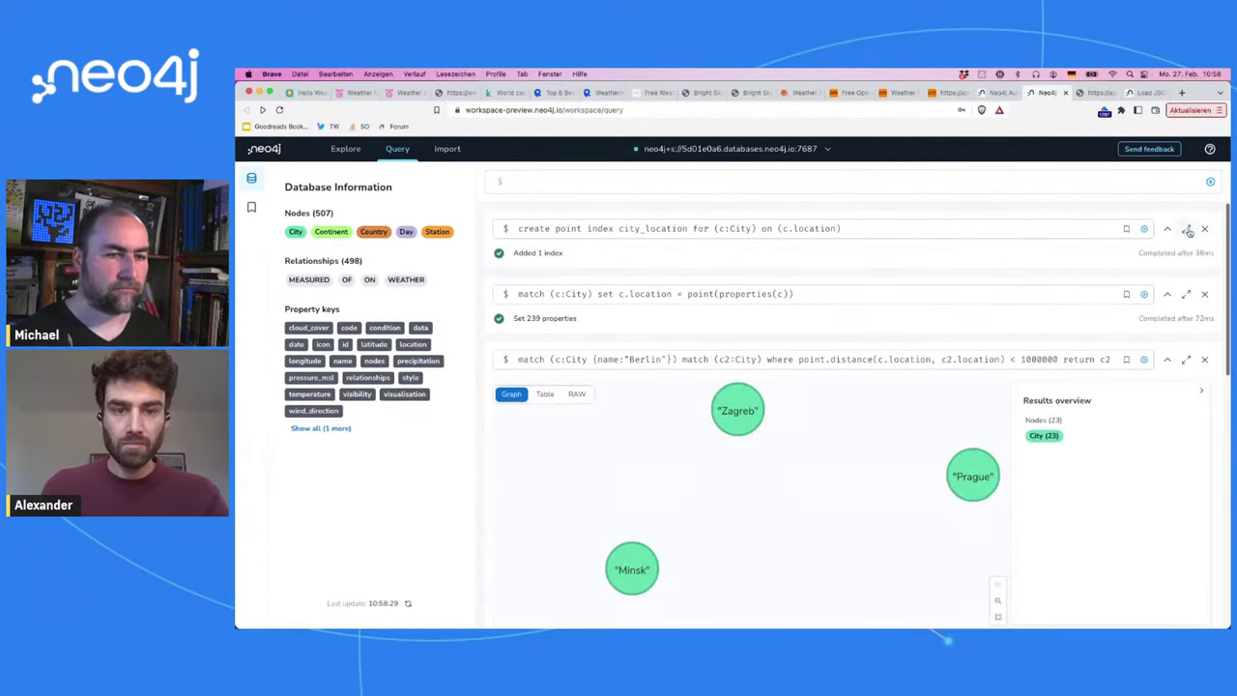
Step: Recall the weather query and wrap c.latitude and c.longitude in round(..., 2)
left_click(922, 186)
key("Up")
key("Up")
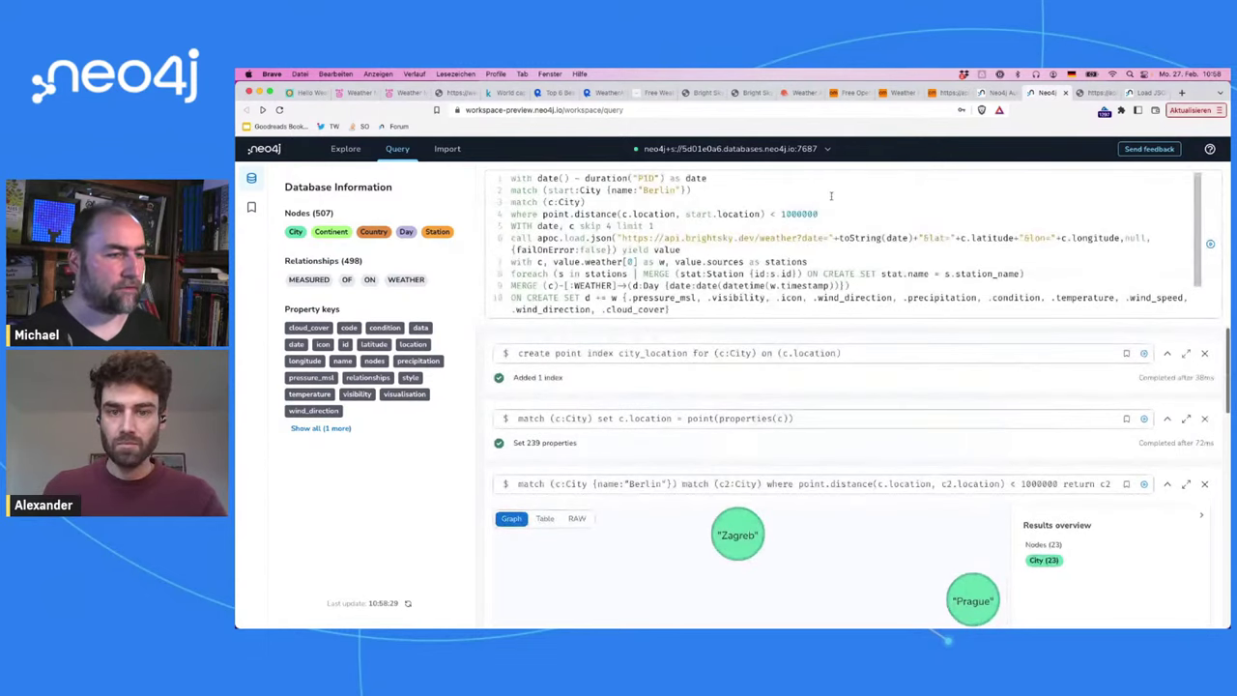
left_click(961, 238)
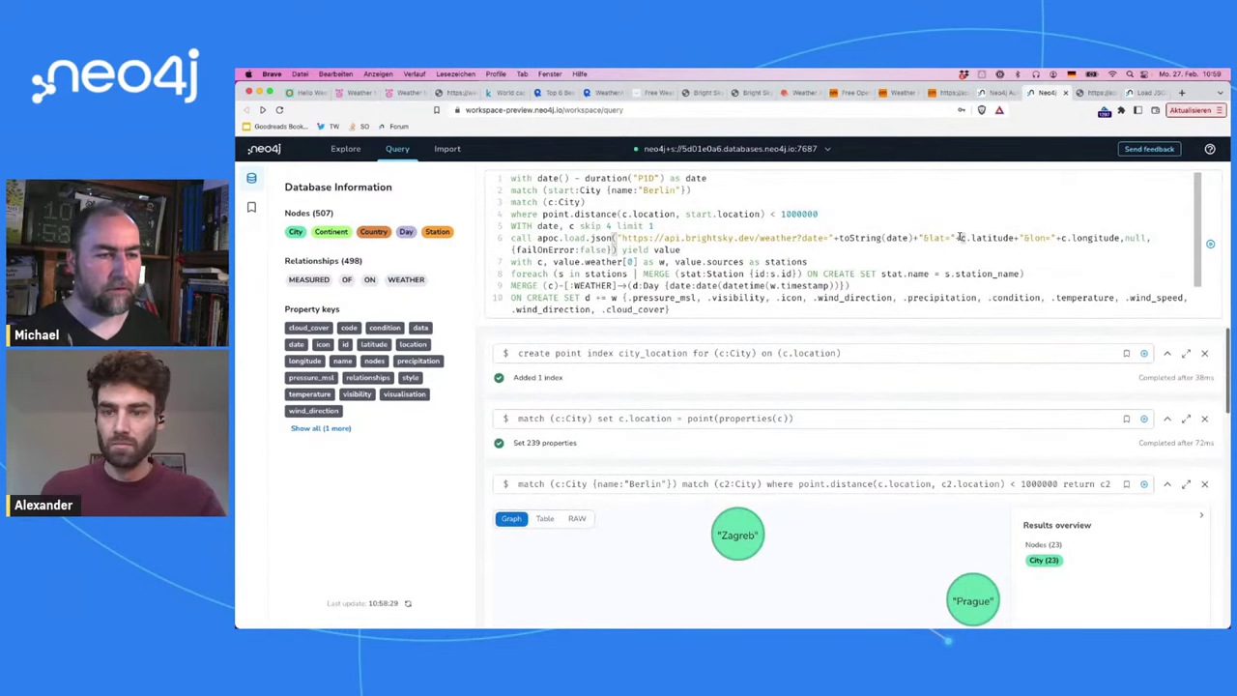
type("ro")
type("und(")
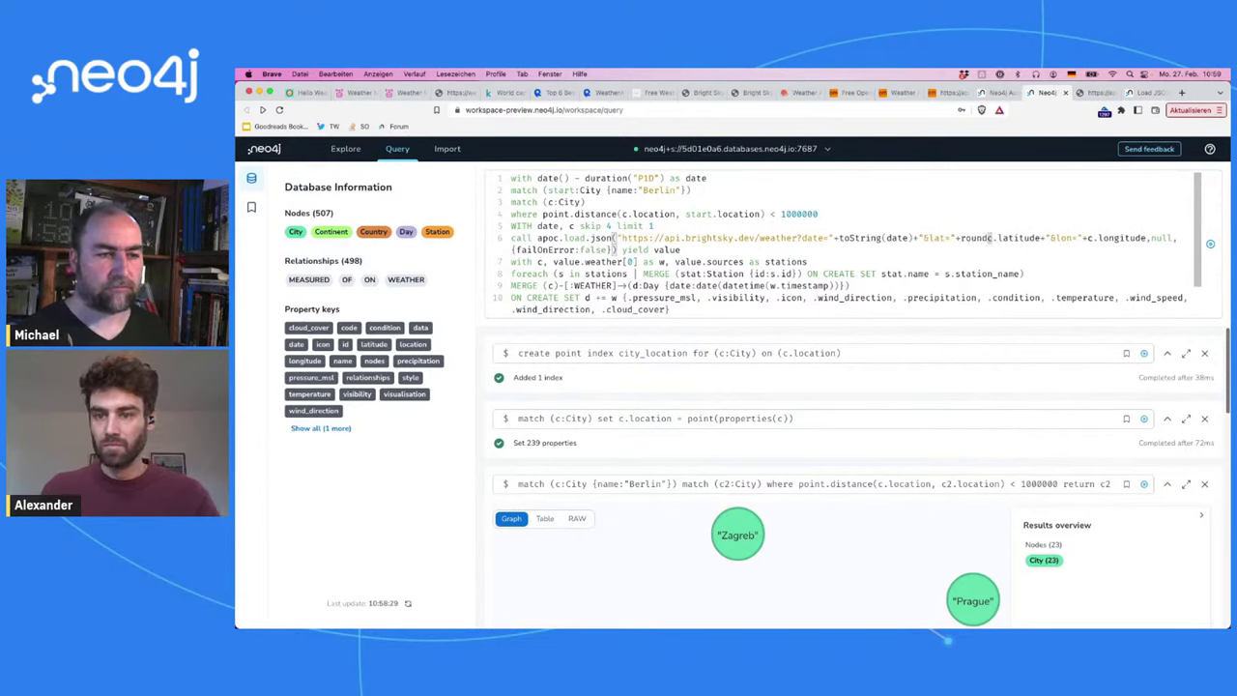
left_click(1041, 237)
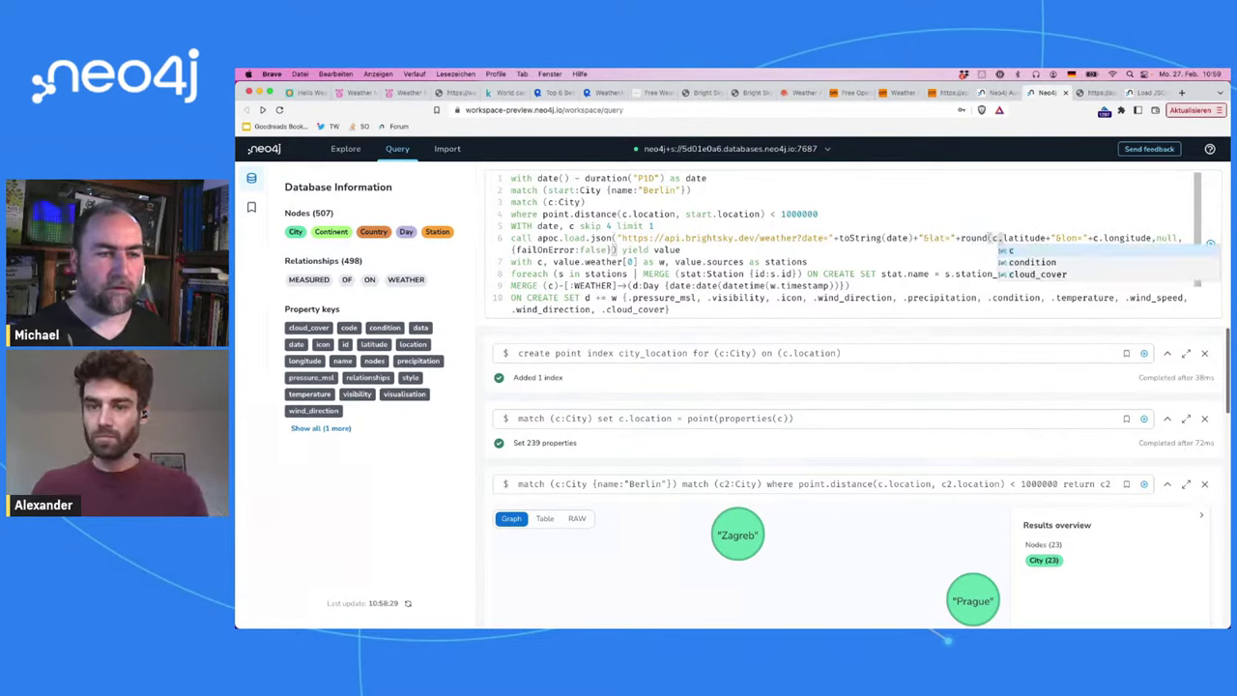
type(",2)")
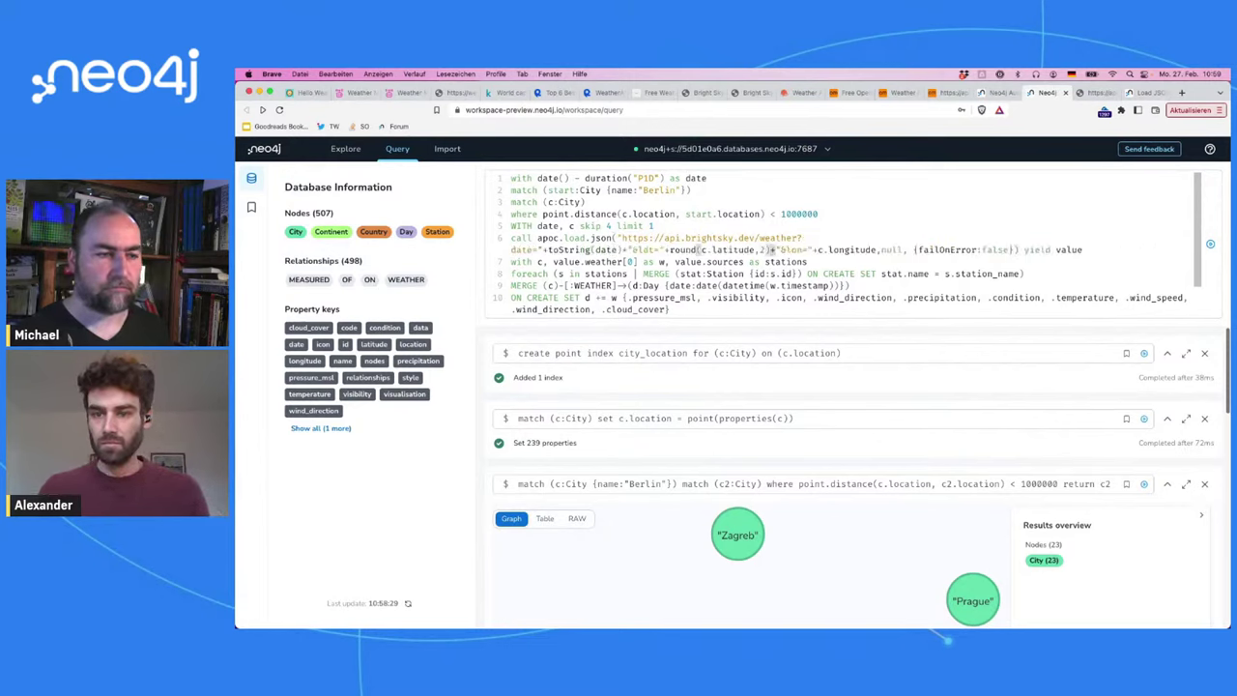
left_click(819, 250)
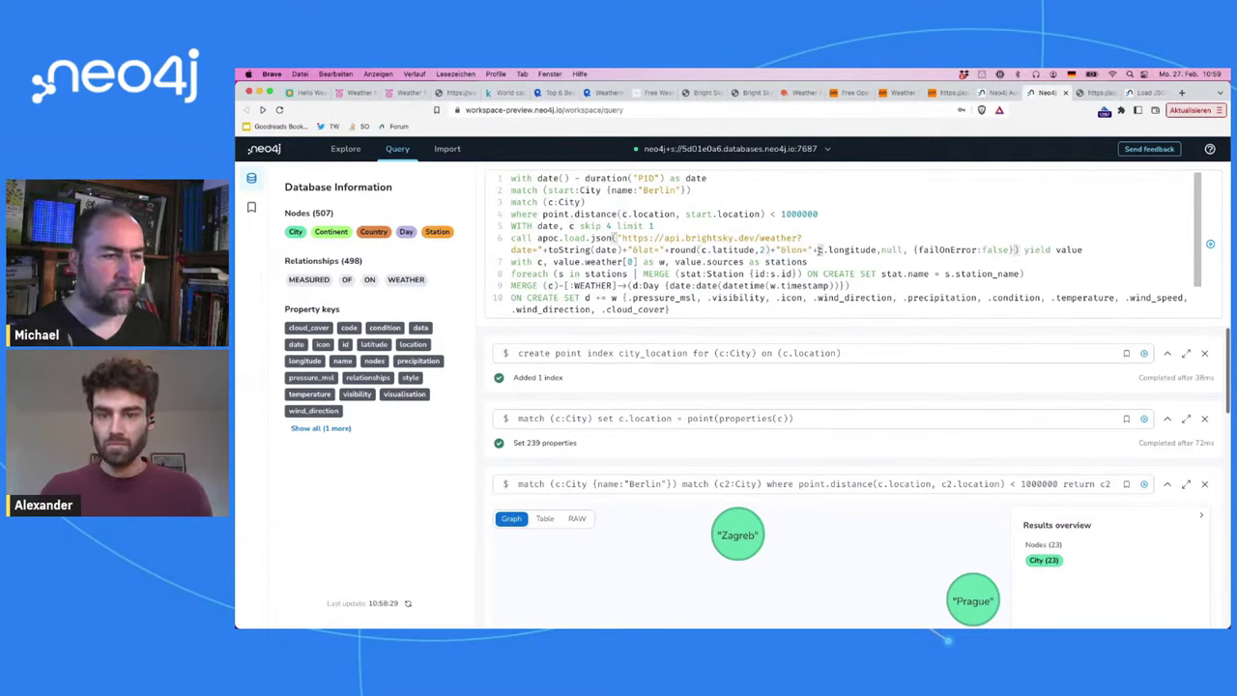
type("round(")
left_click(913, 251)
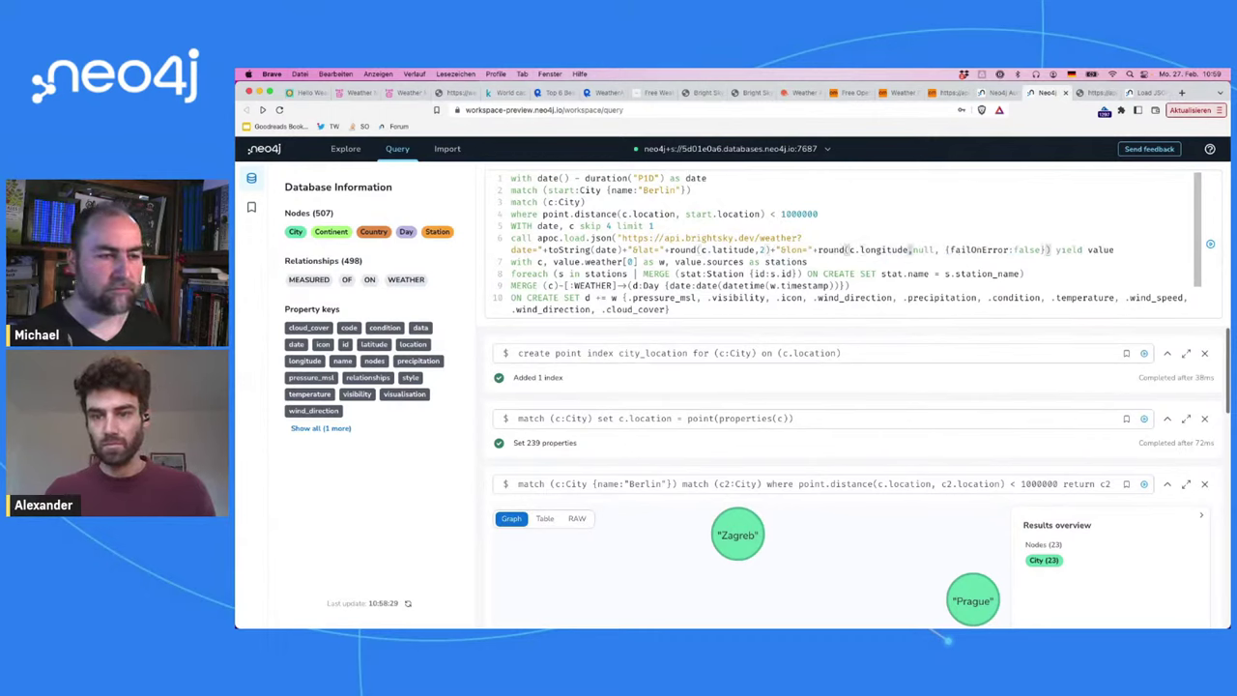
type(",3)")
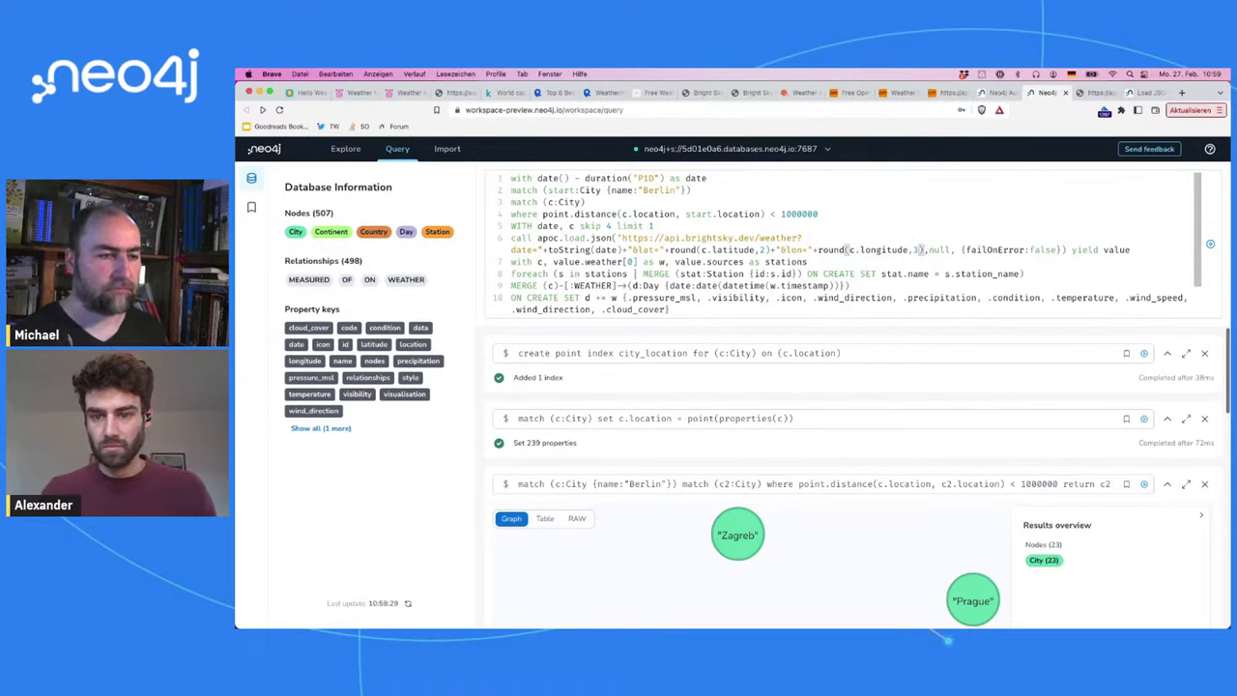
key("BackSpace")
key("BackSpace")
type("2)")
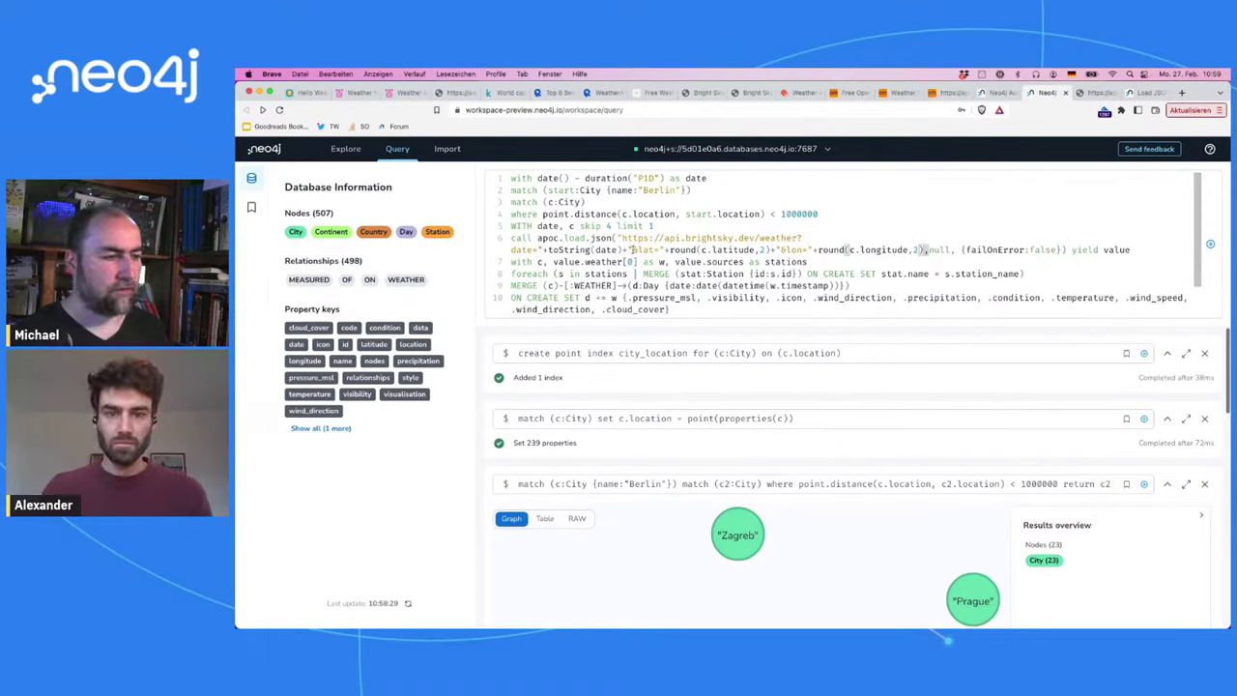
Step: Delete the 'skip 4 limit 1' line and run the rounded-coordinates query
left_click(658, 226)
key("shift+Down")
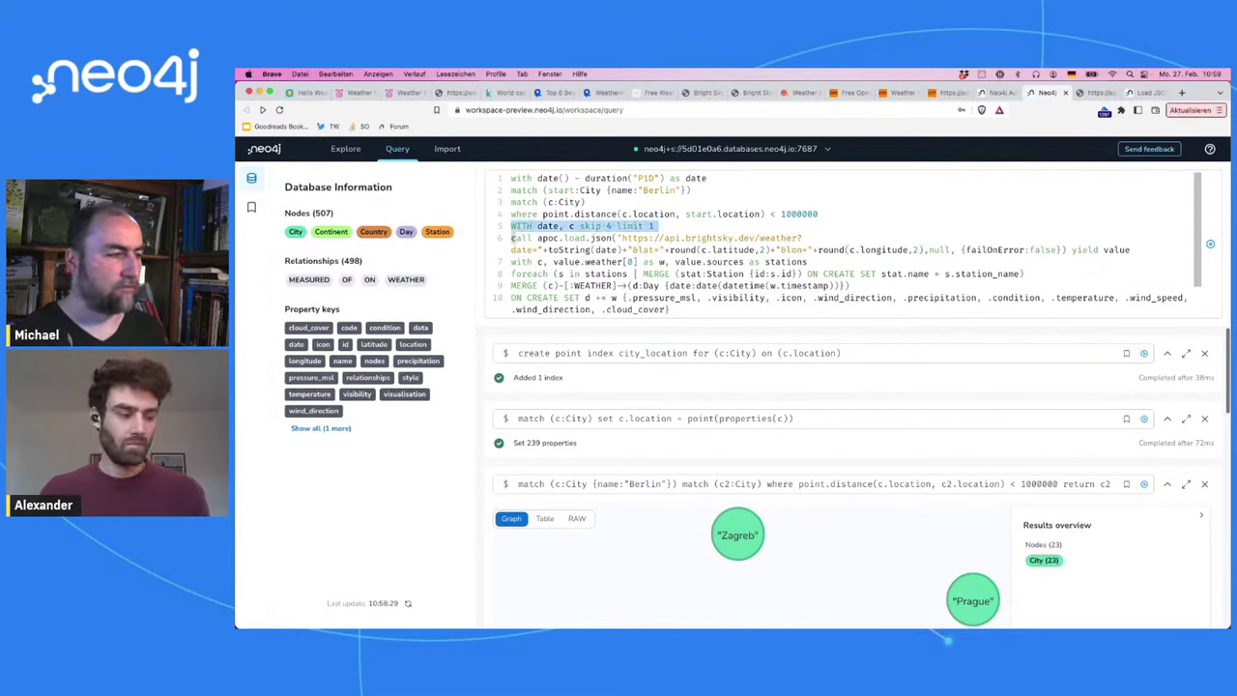
key("BackSpace")
key("super+Return")
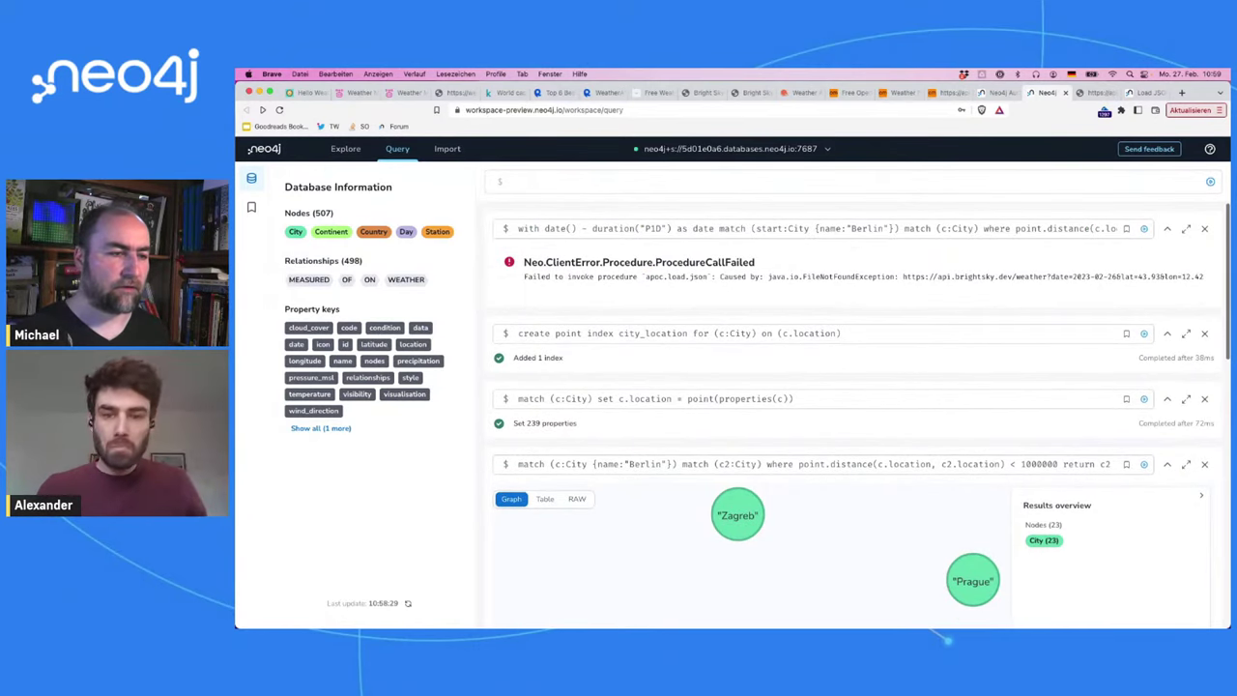
Step: Recall the unrounded 'skip 4 limit 1' query from history, change it to skip 5 and run
key("Up")
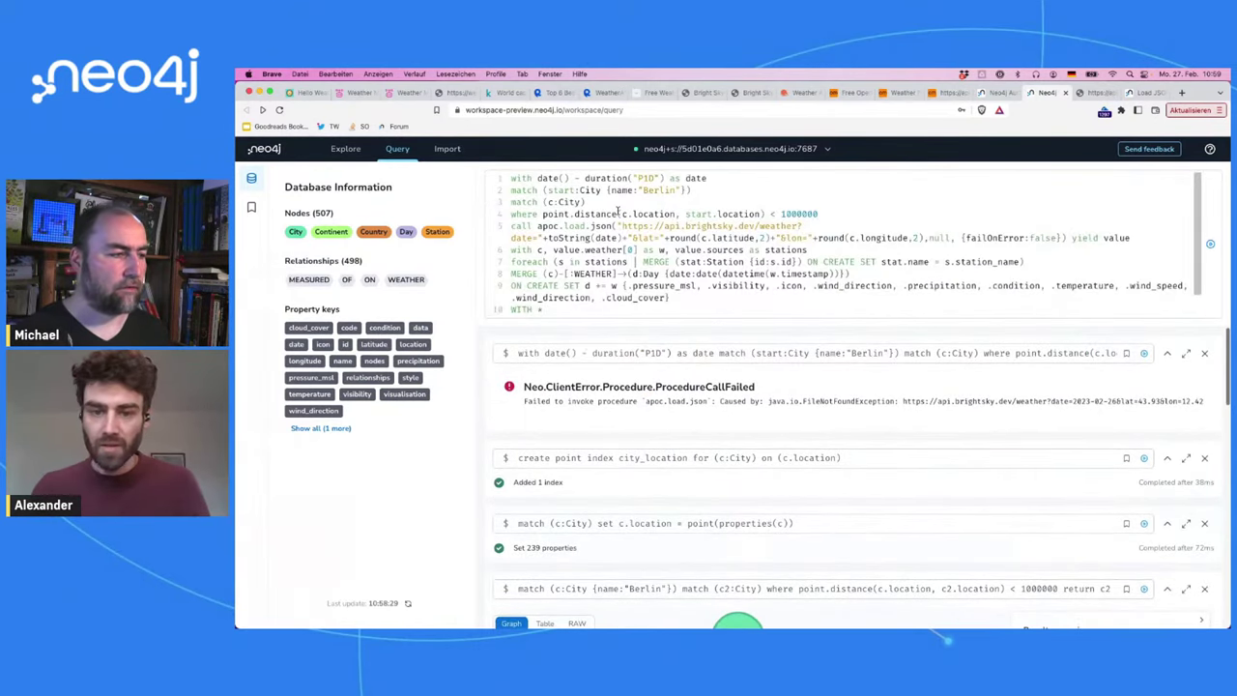
left_click(618, 212)
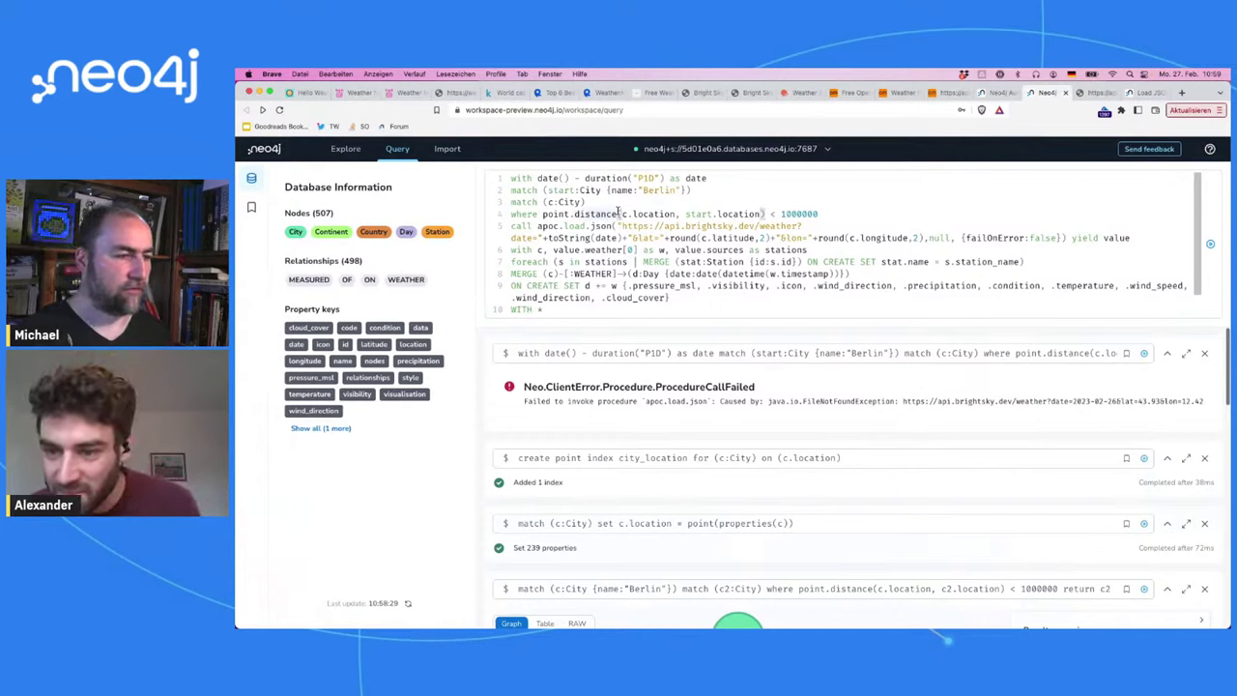
key("ctrl+Up")
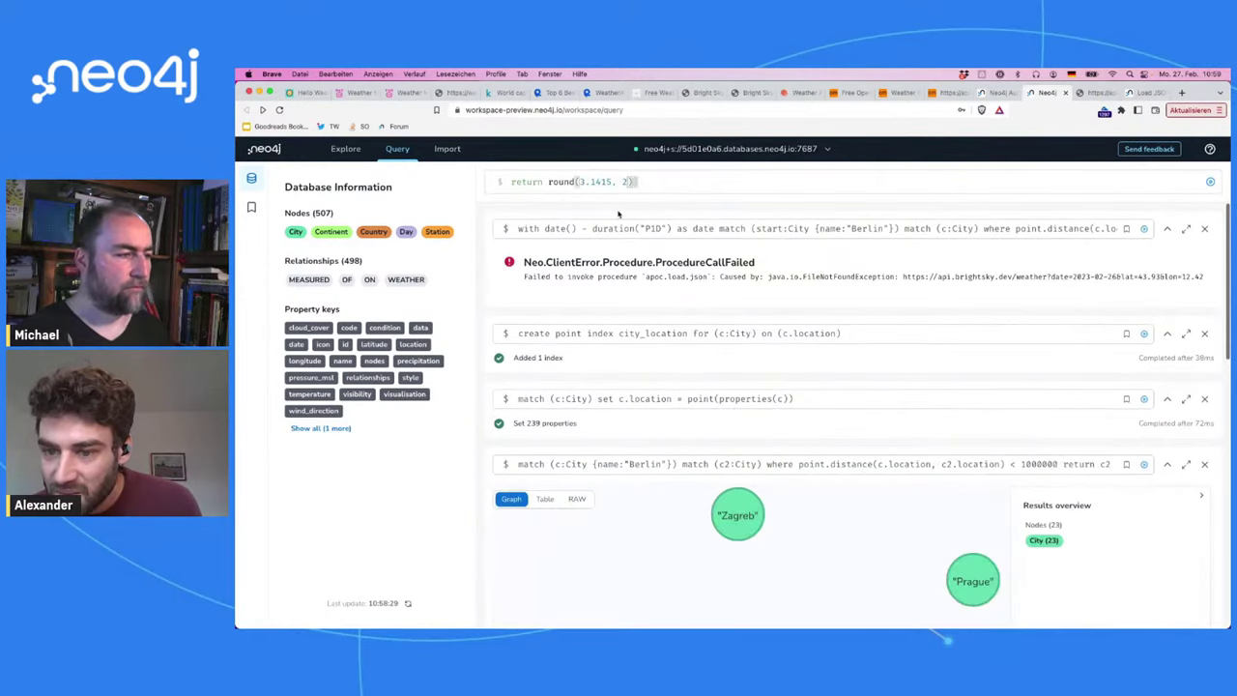
key("Up")
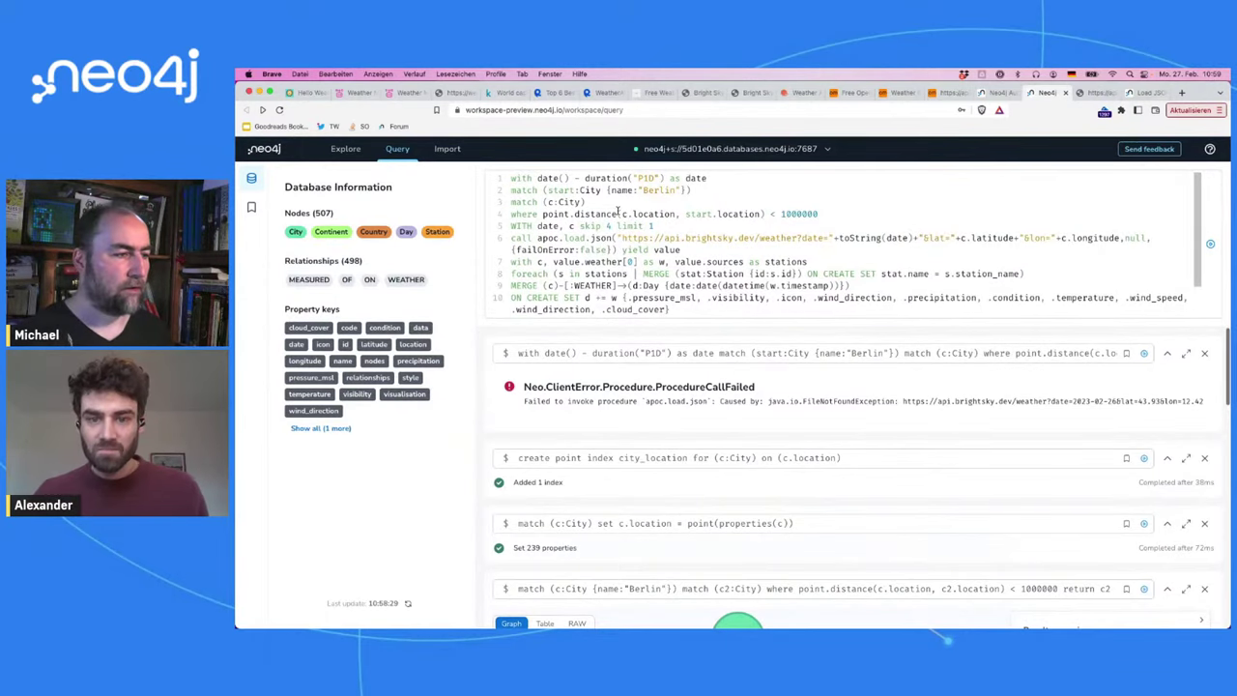
left_click(615, 224)
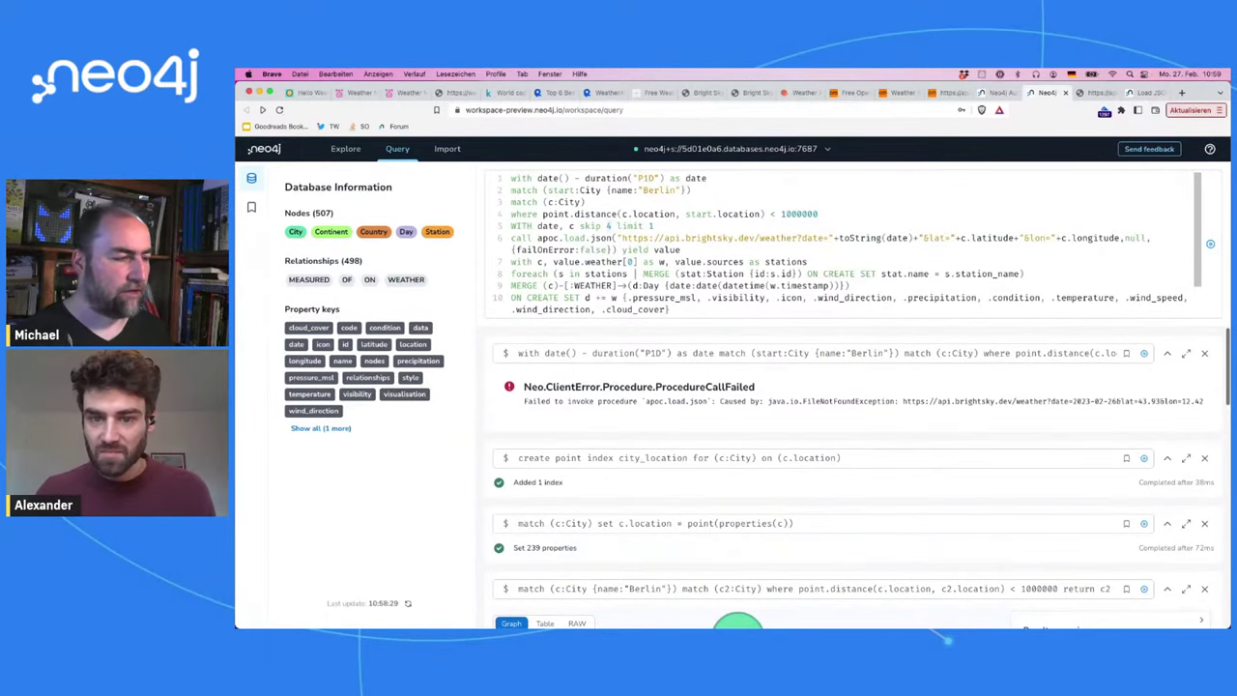
key("BackSpace")
type("5")
key("ctrl+Return")
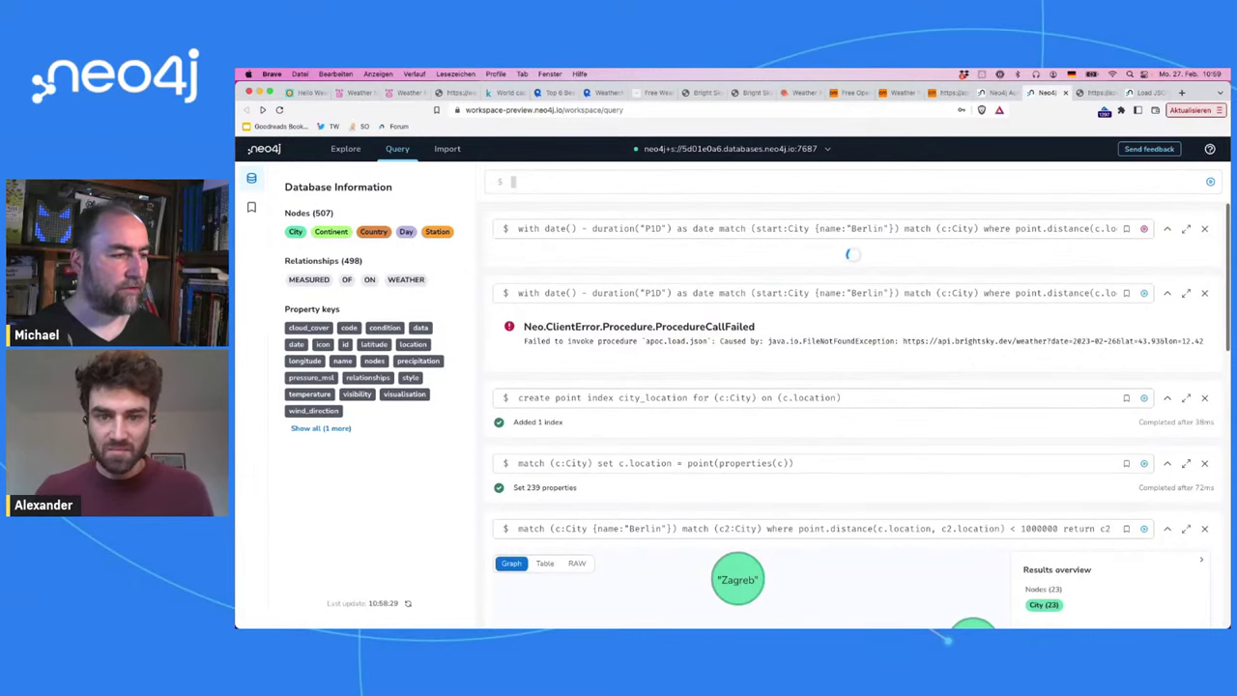
key("ctrl+Up")
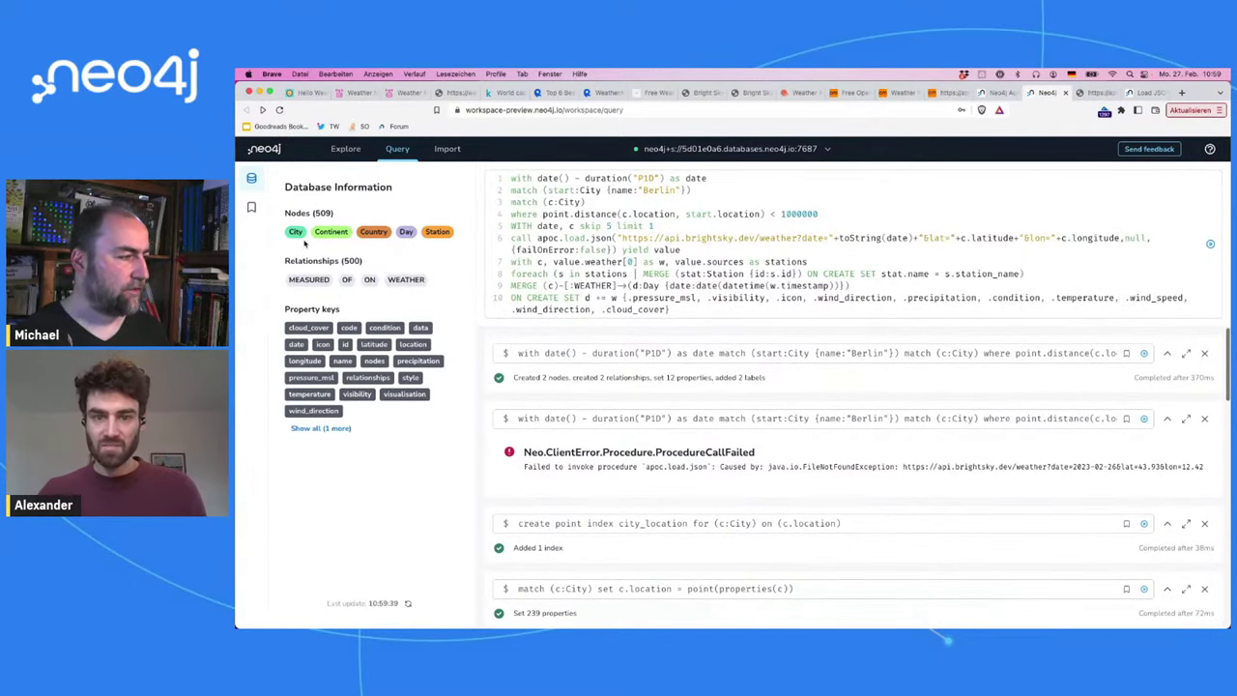
Step: Graph the Day and Station nodes and inspect the LUXEMBURG, VADUZ FL and PARIS stations
left_click(406, 234)
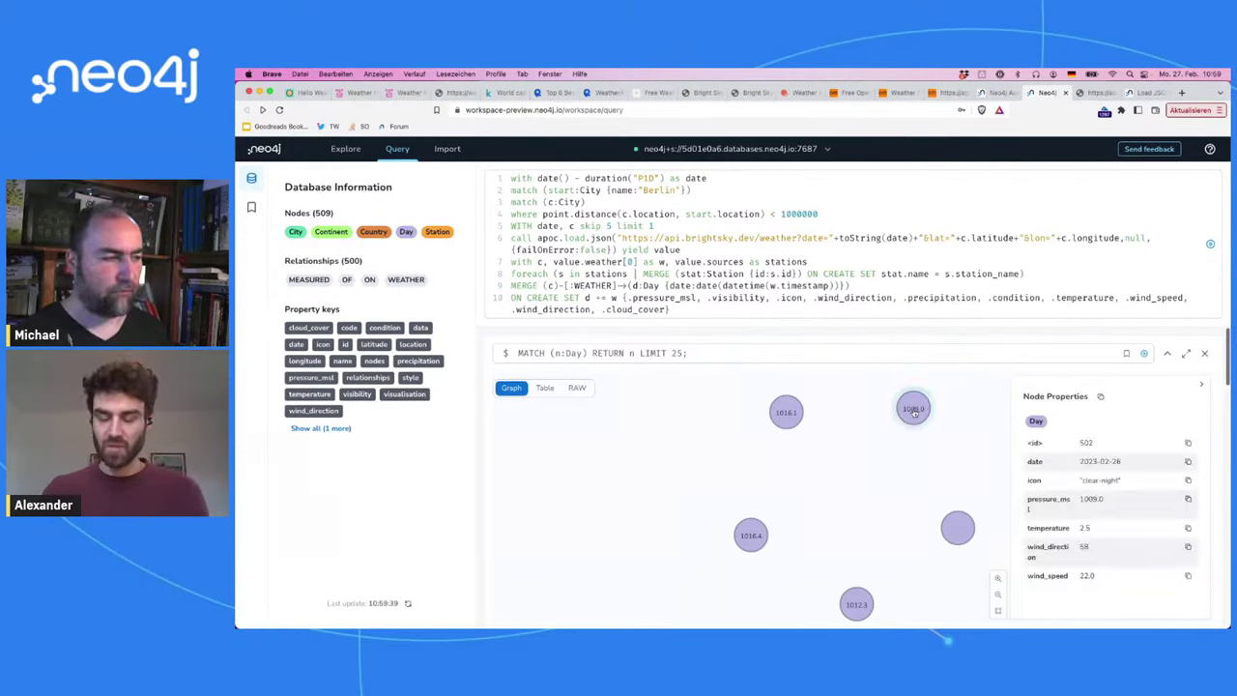
left_click(438, 235)
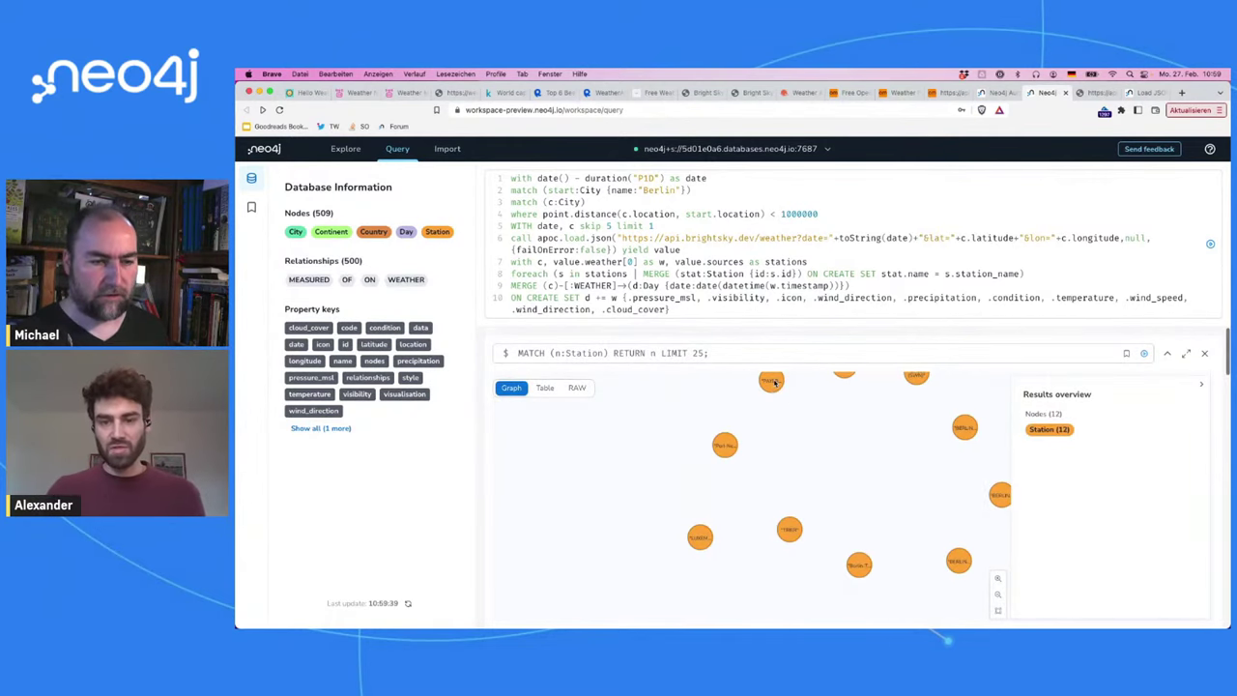
left_click(725, 447)
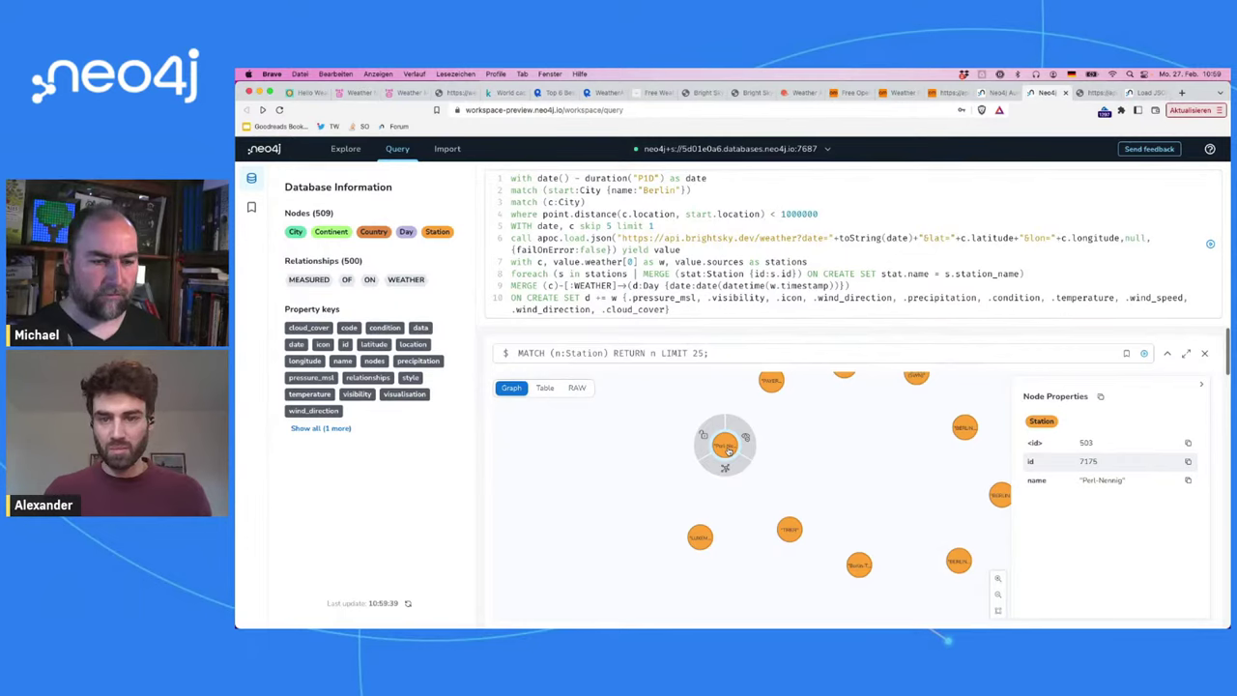
left_click(700, 536)
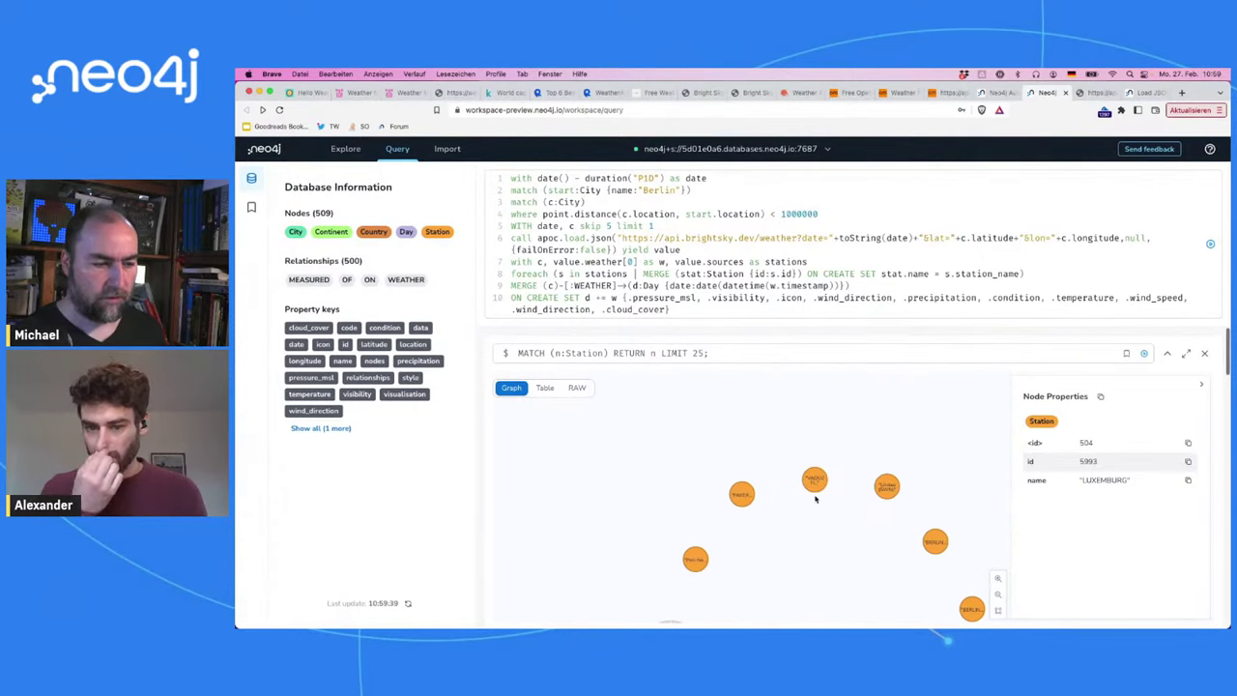
left_click(815, 479)
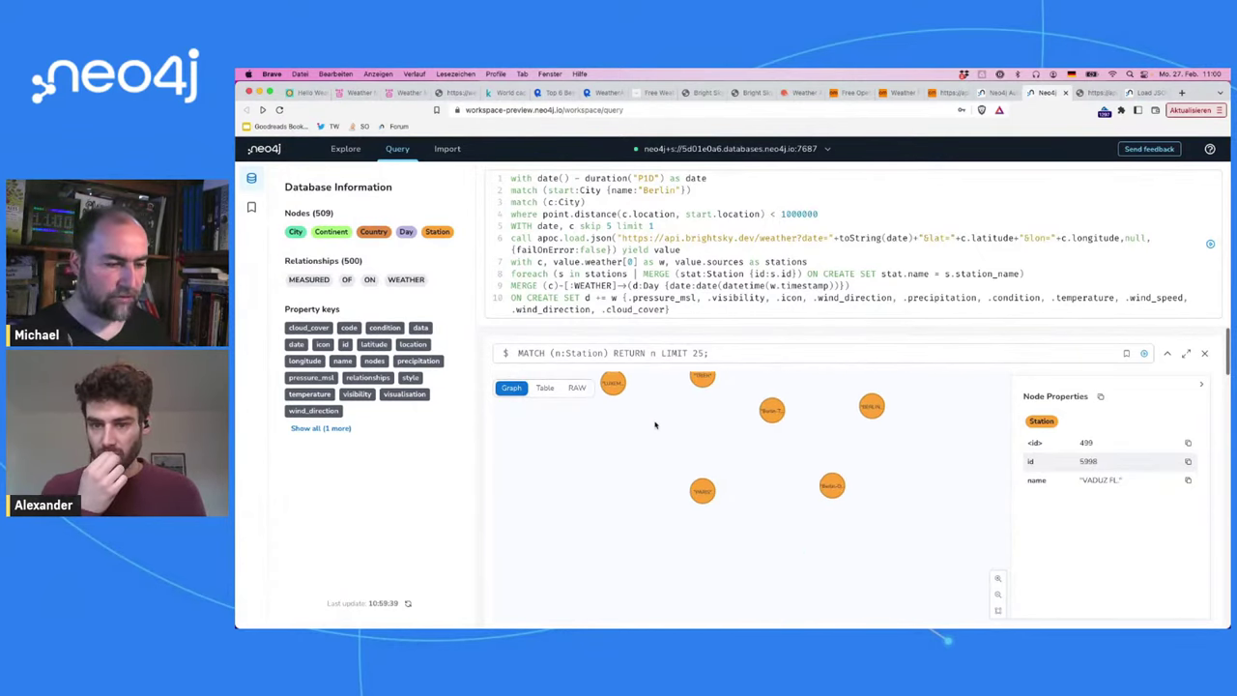
left_click(703, 486)
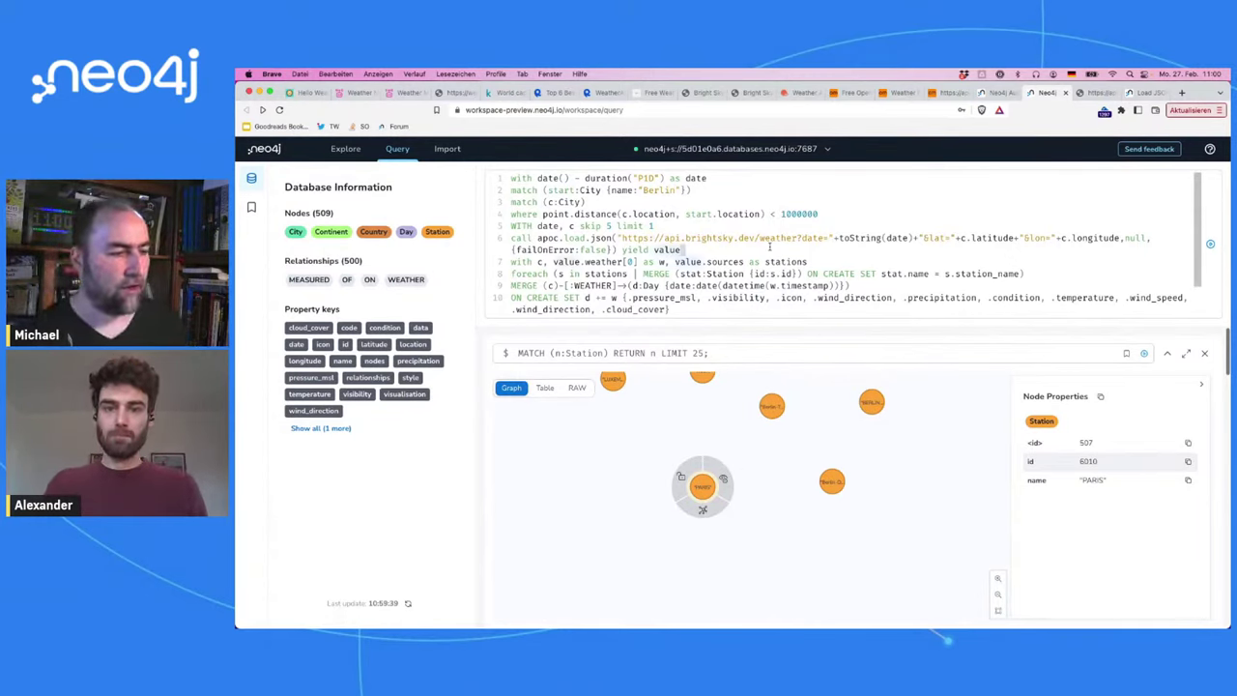
Step: Select the whole old weather-loading query with Cmd+A and delete it
scroll(770, 247, "down", 2)
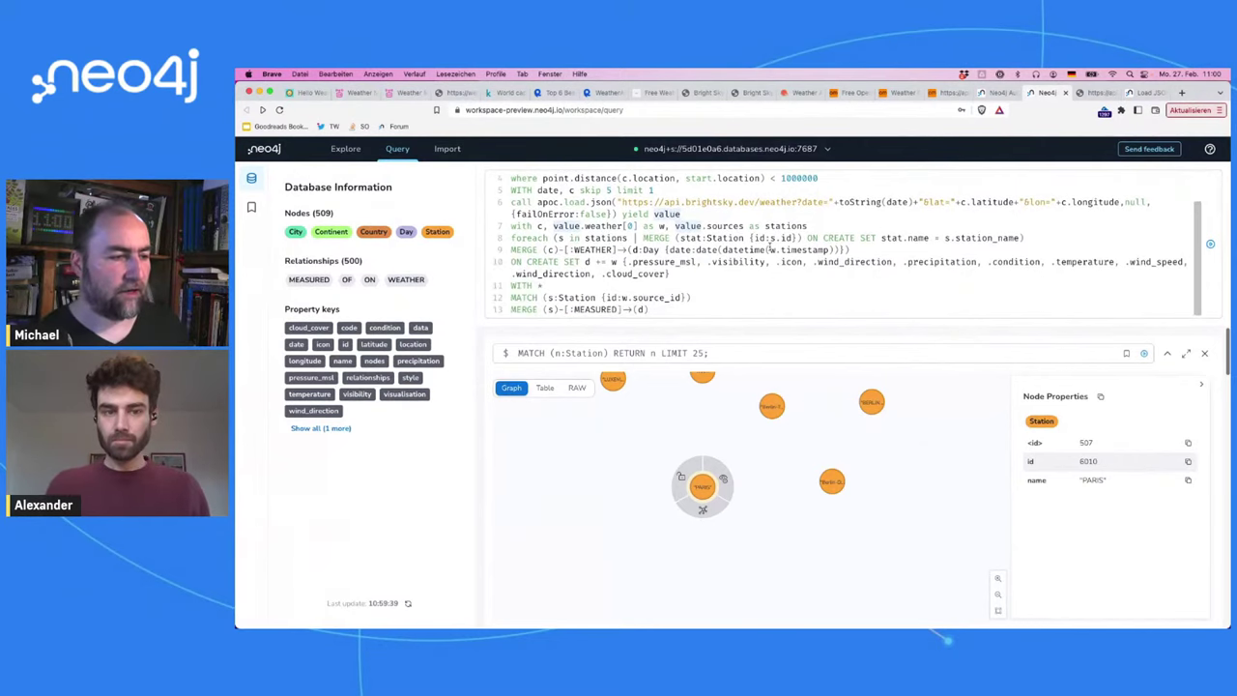
scroll(769, 247, "up", 2)
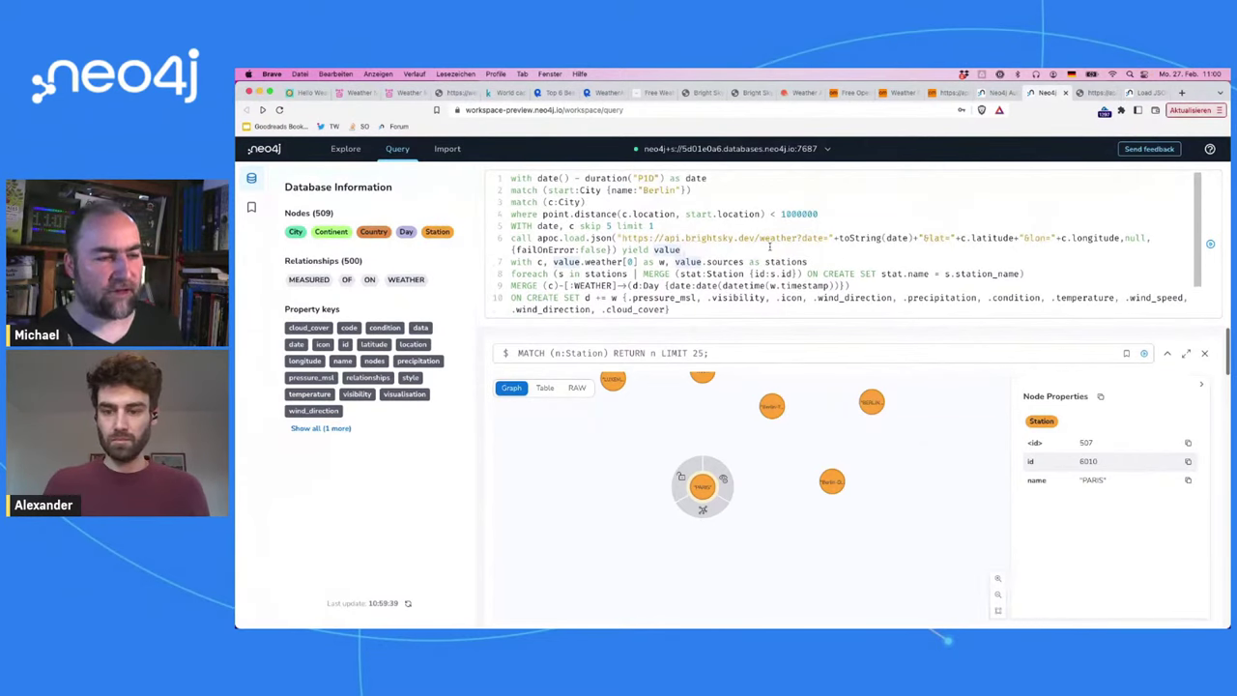
left_click(770, 246)
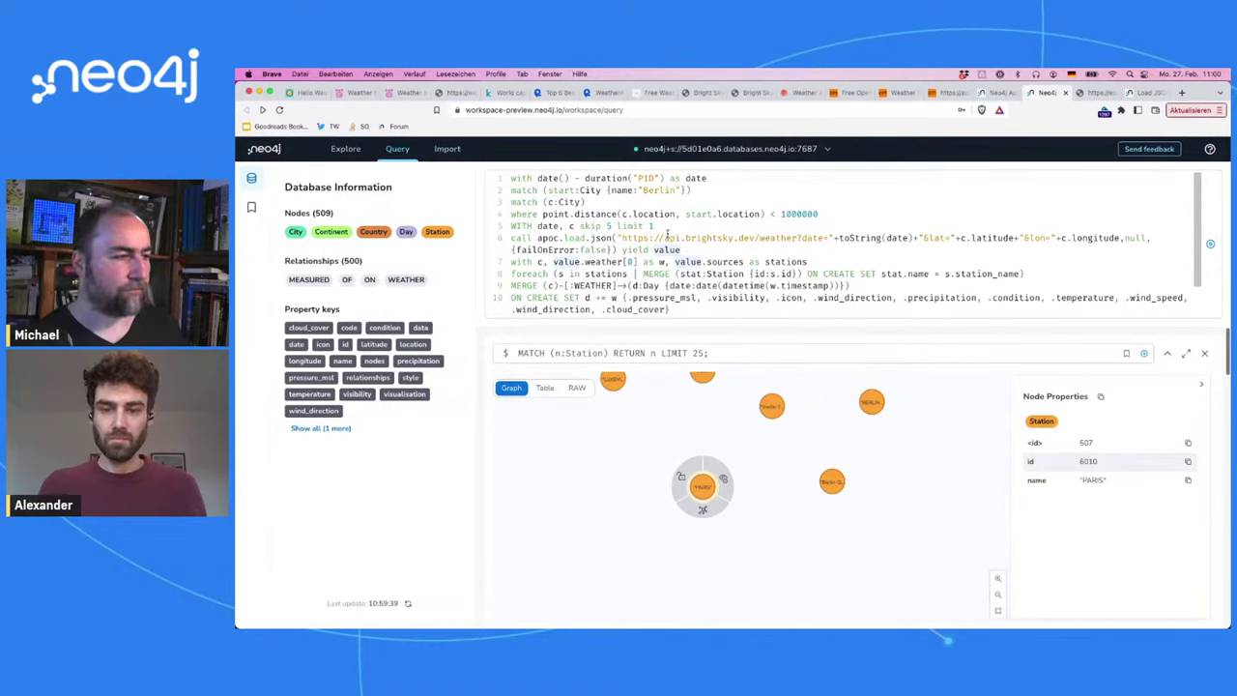
key("Left")
key("Left")
key("Left")
key("Left")
key("Left")
key("Left")
key("Left")
key("Left")
key("Left")
key("Left")
key("Left")
key("Left")
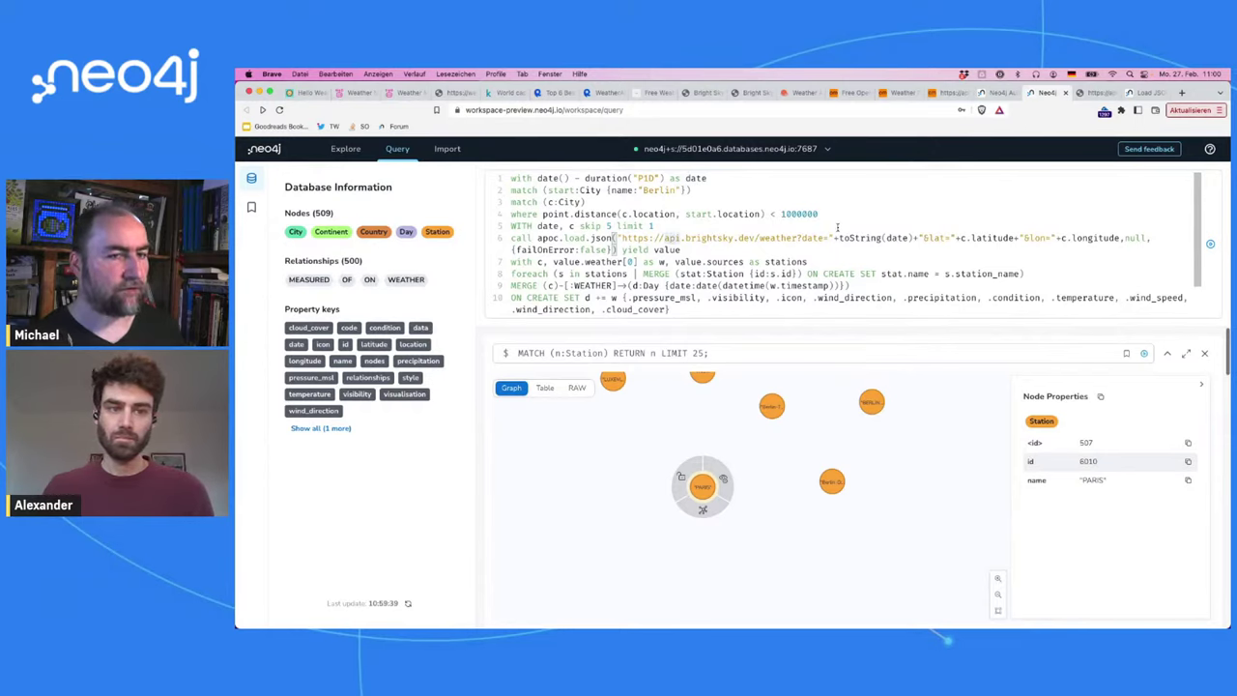
left_click(837, 227)
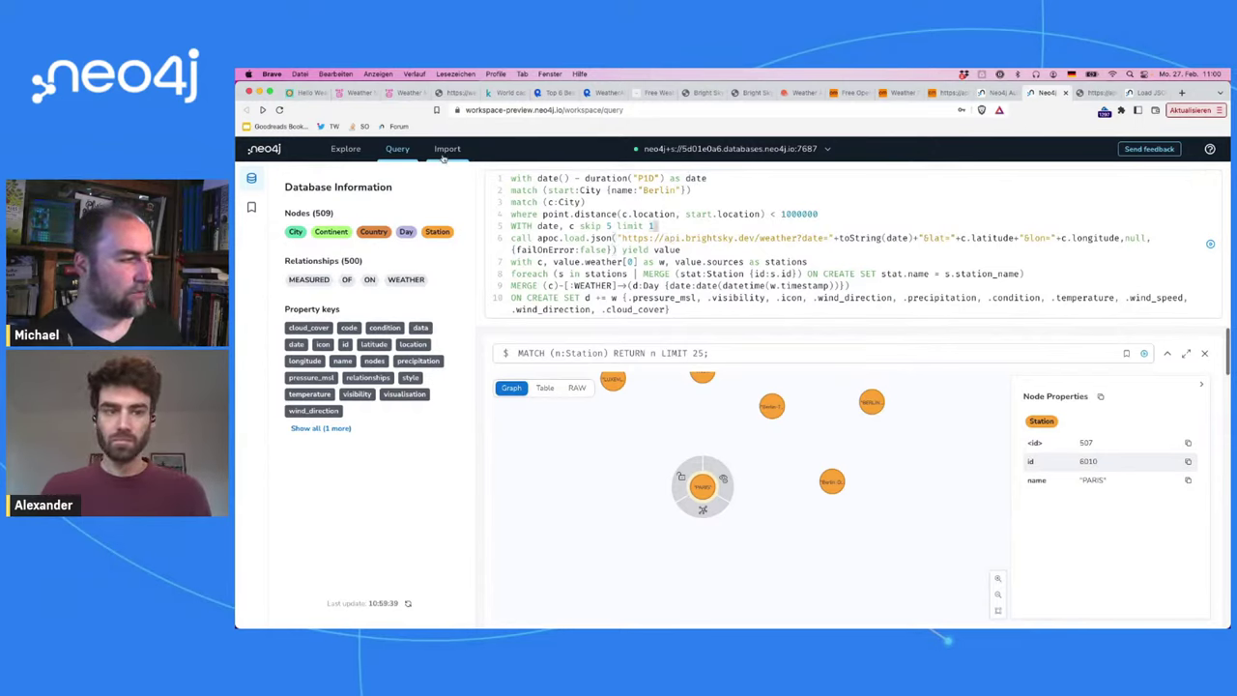
key("super+a")
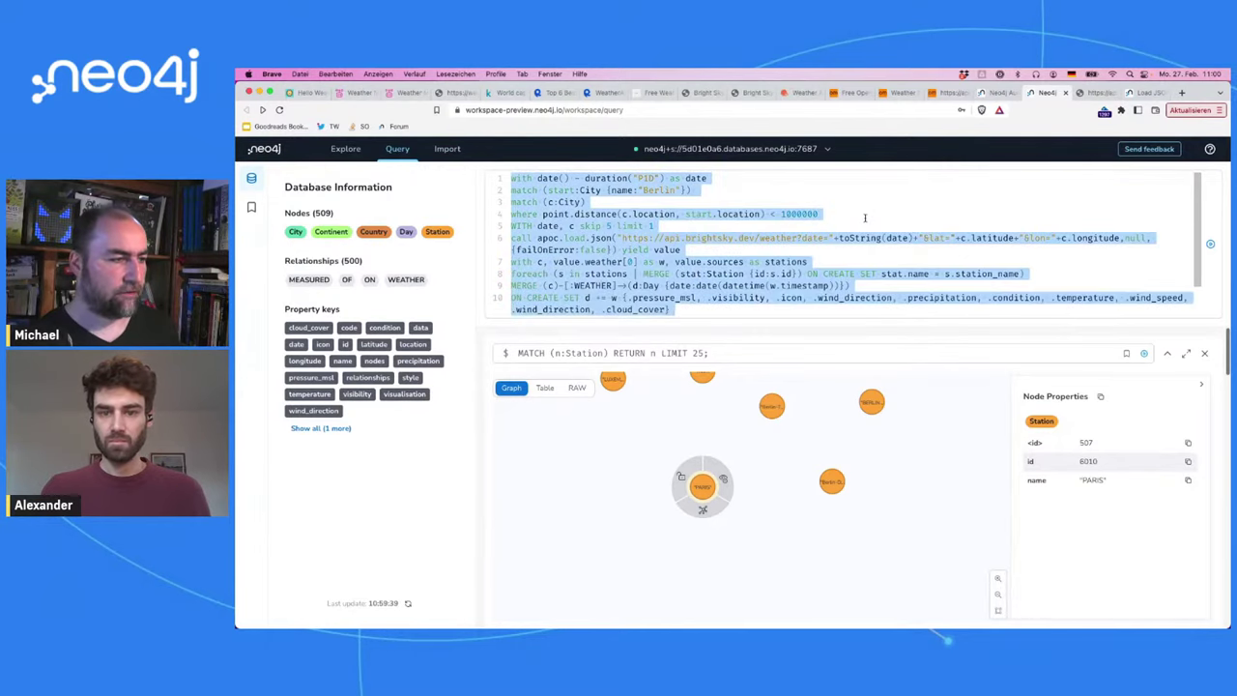
key("BackSpace")
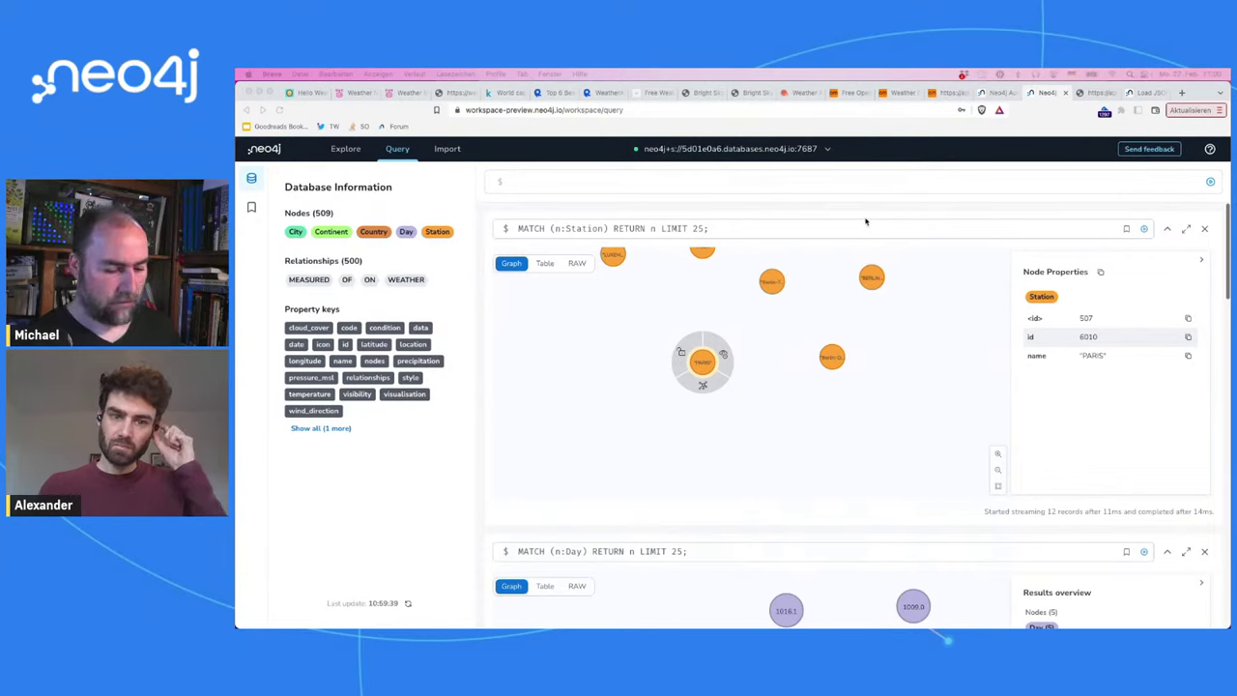
left_click(785, 184)
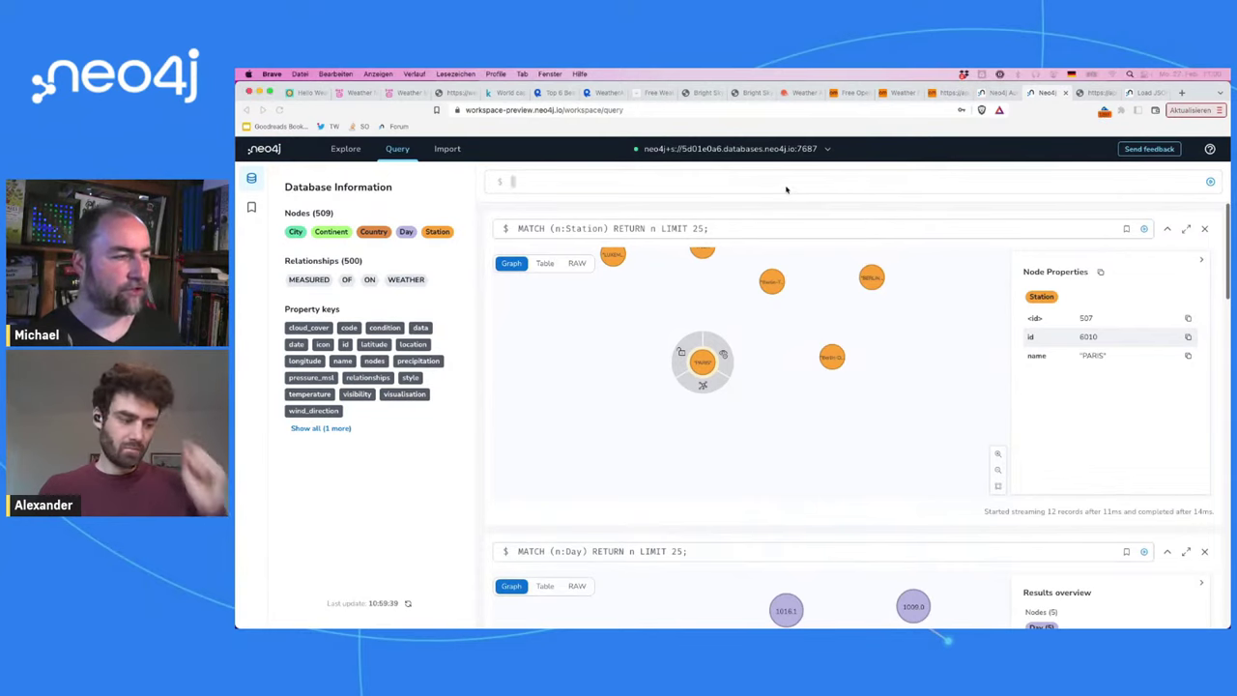
Step: Write 'match (d:Day)' and 'merge (c:Condition {name:d.condition})' on two lines
type("matt")
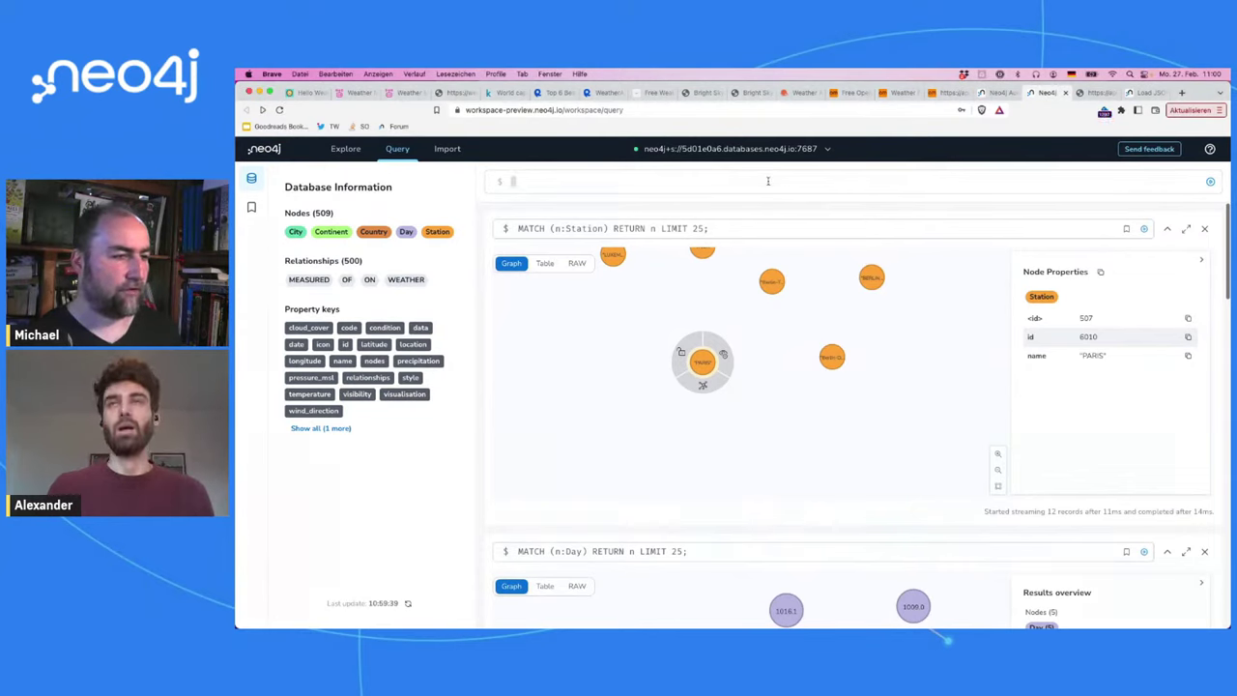
type("h (")
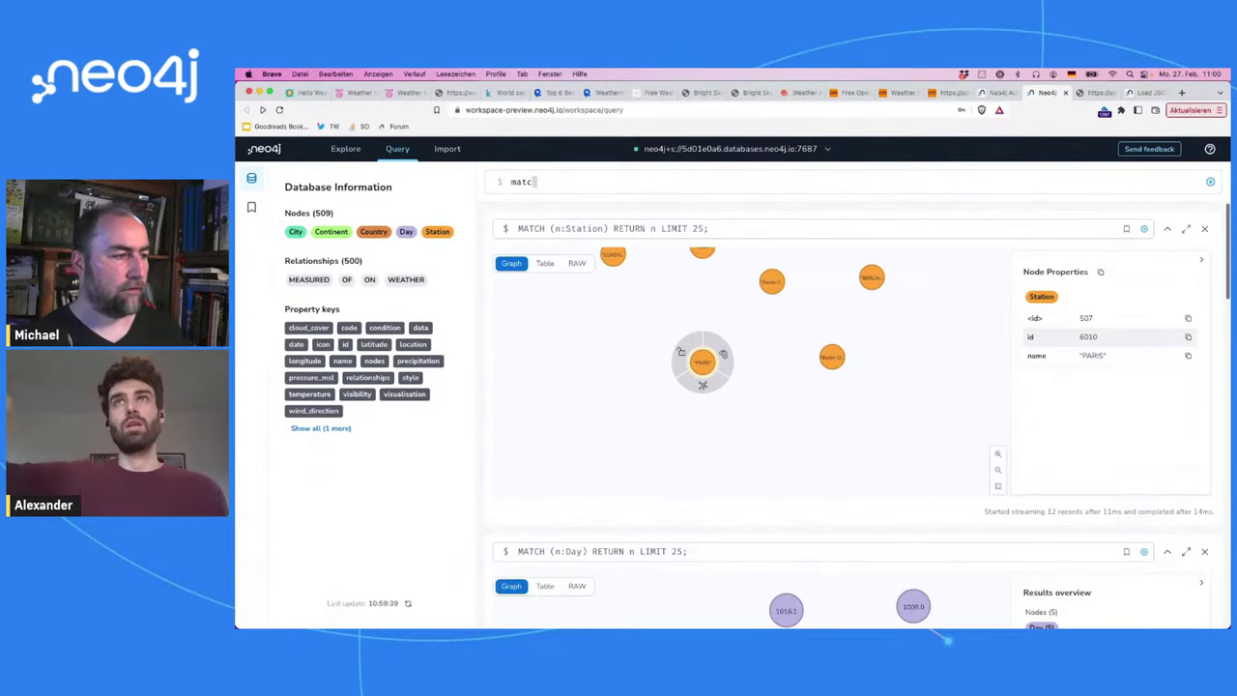
type("d:Day")
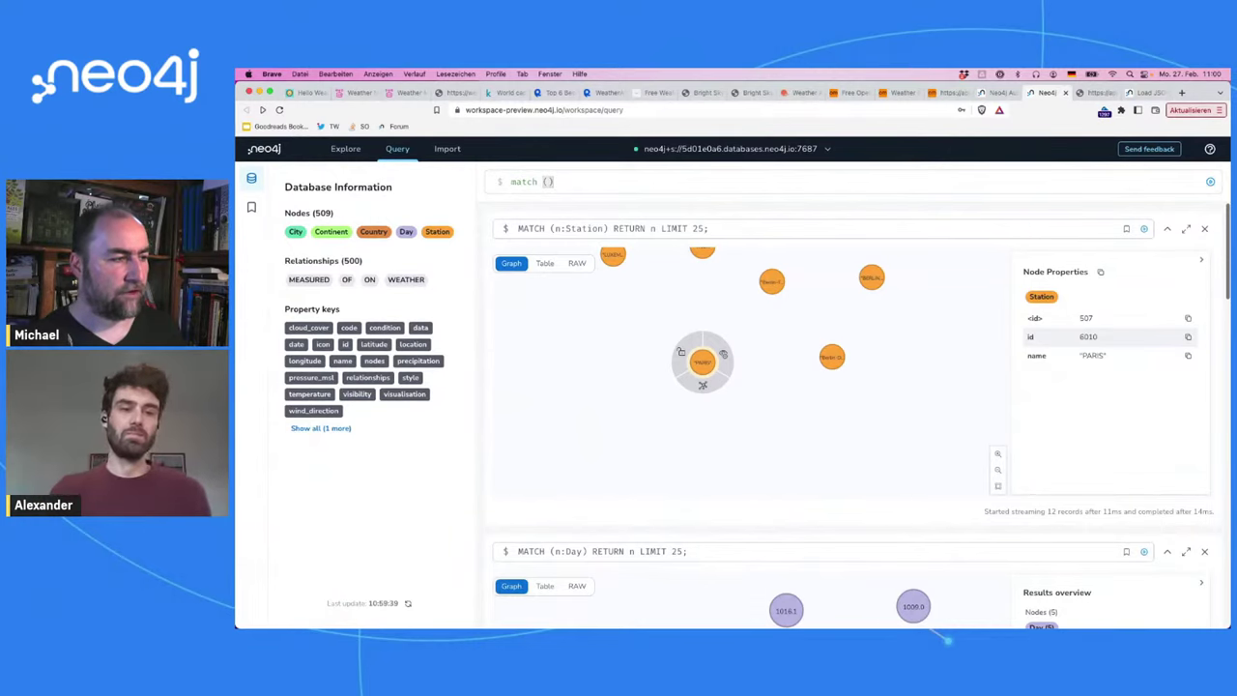
key("Escape")
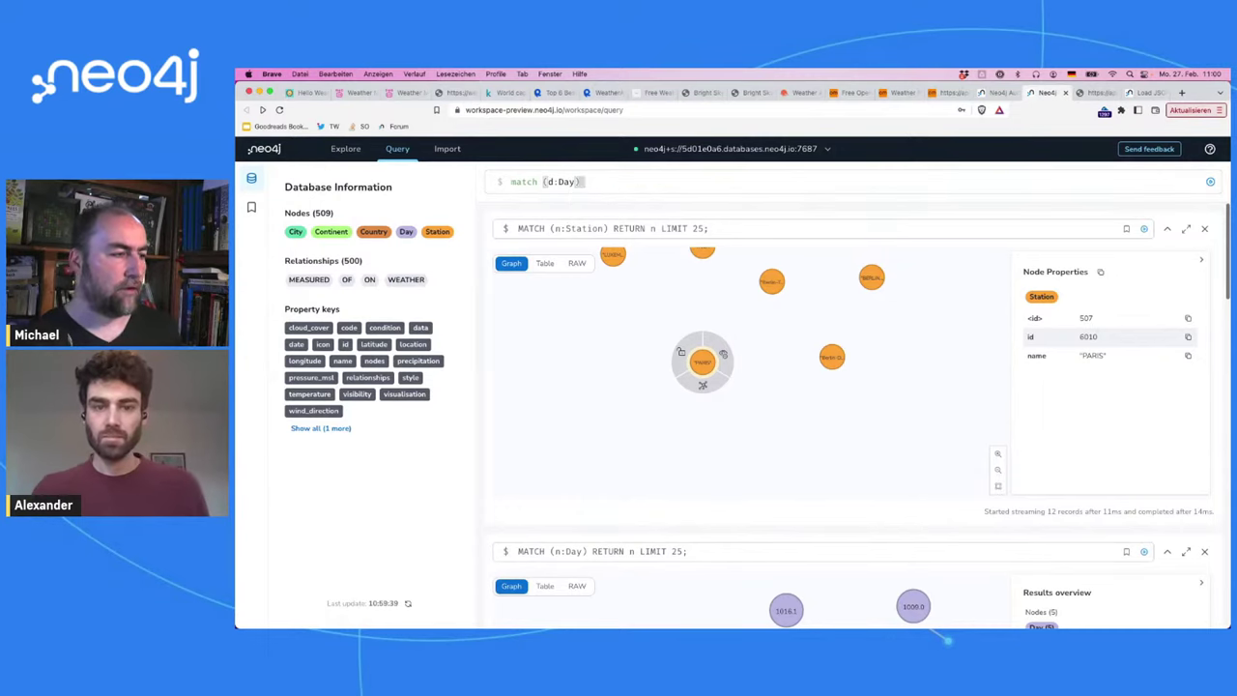
key("shift+Return")
type("merge ")
type("(c:Continent")
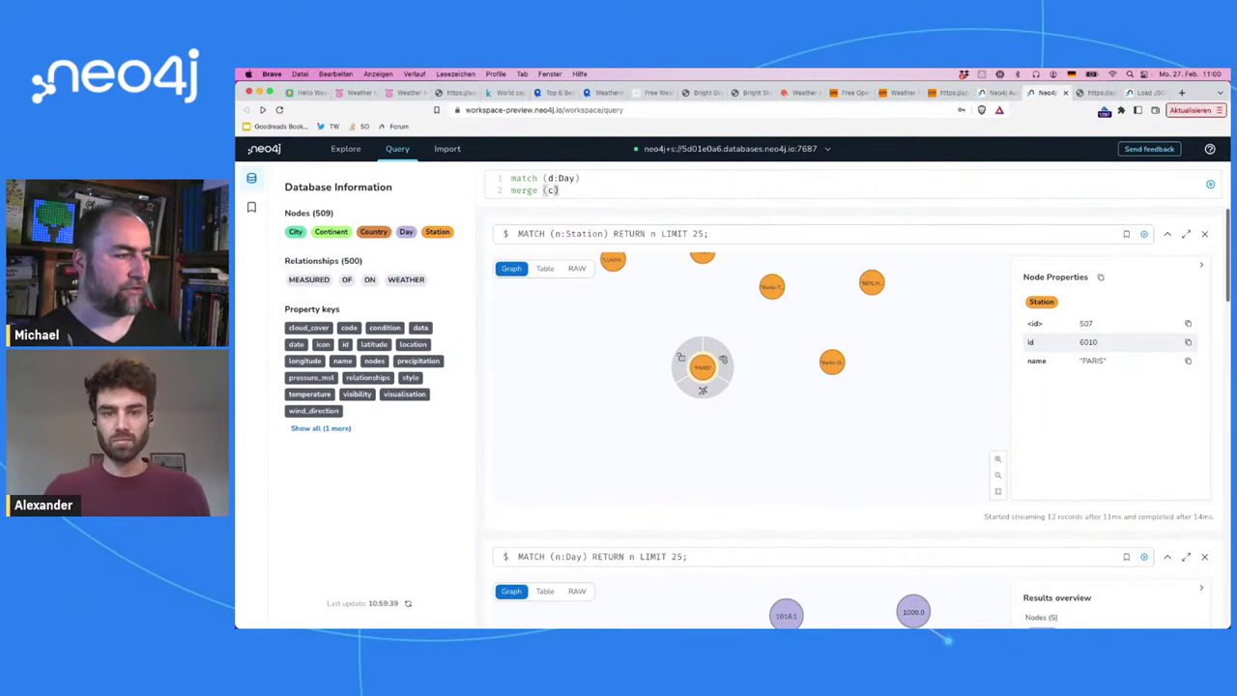
key("BackSpace")
key("BackSpace")
key("BackSpace")
key("BackSpace")
key("BackSpace")
key("BackSpace")
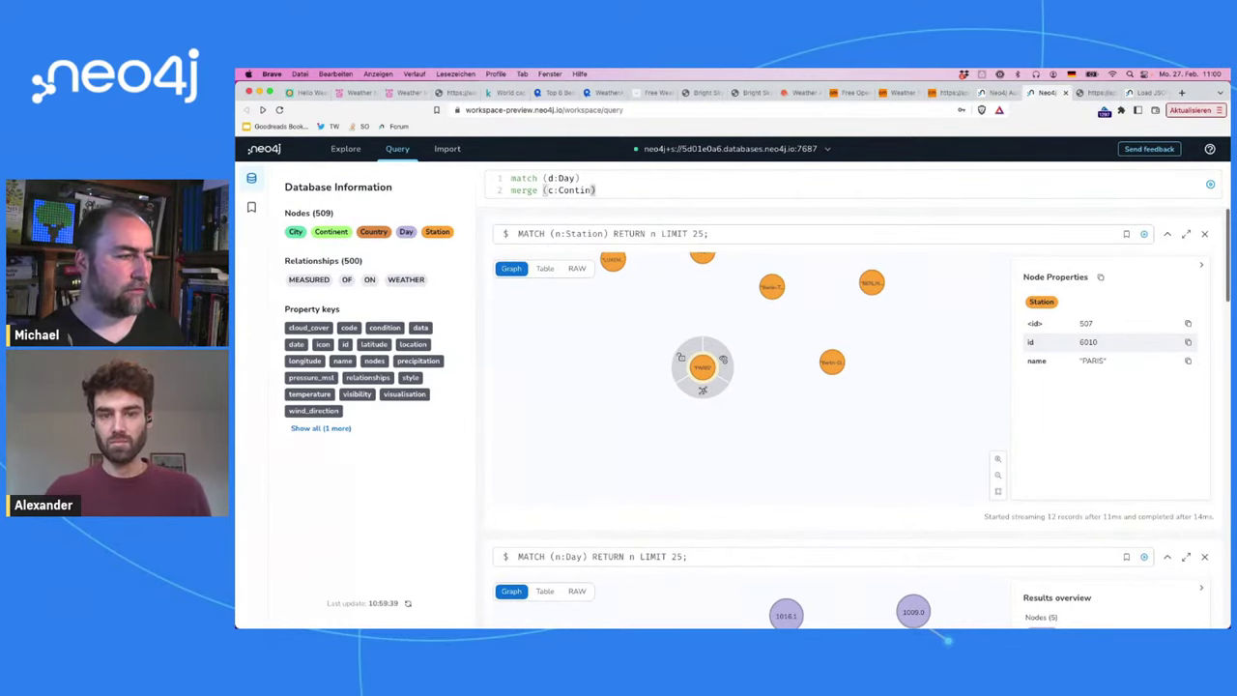
type("dition {")
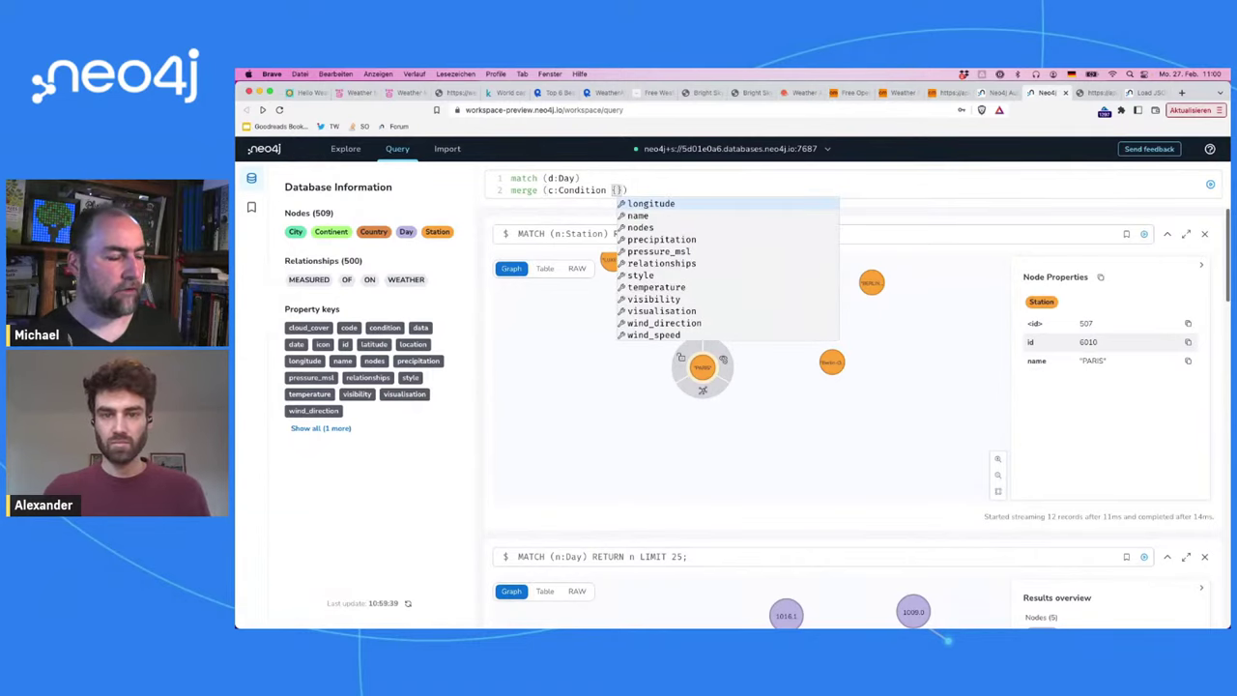
type("name")
type(":d.")
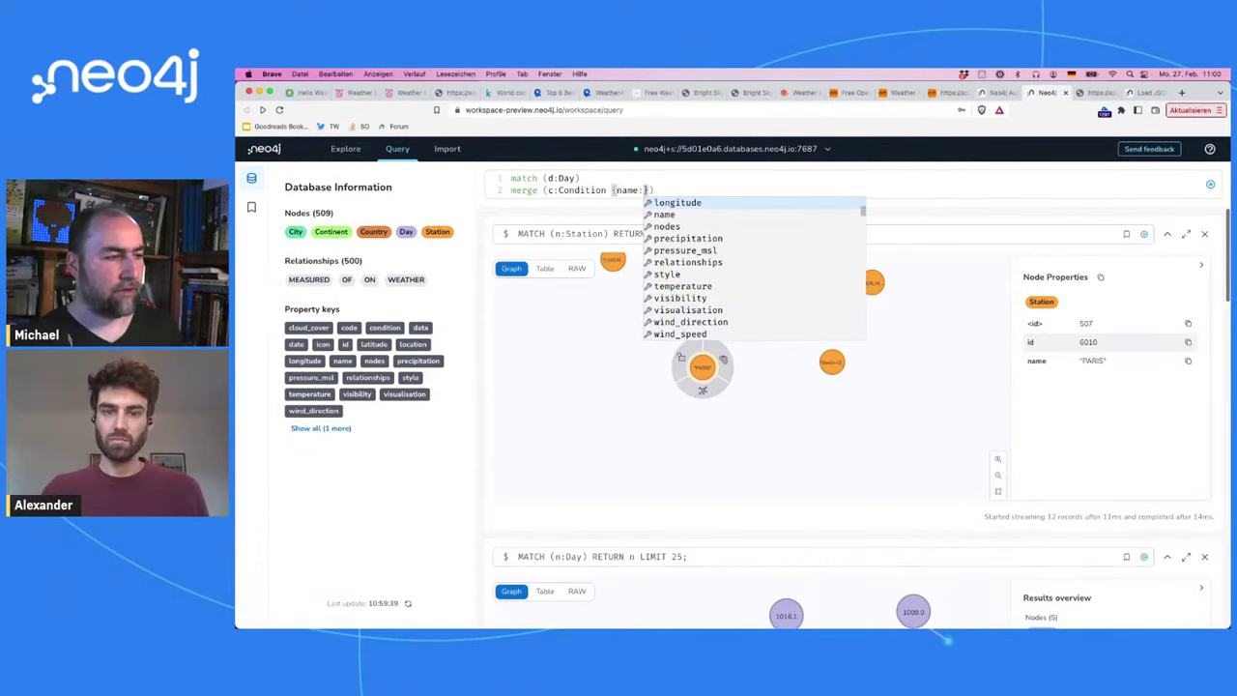
type("condition")
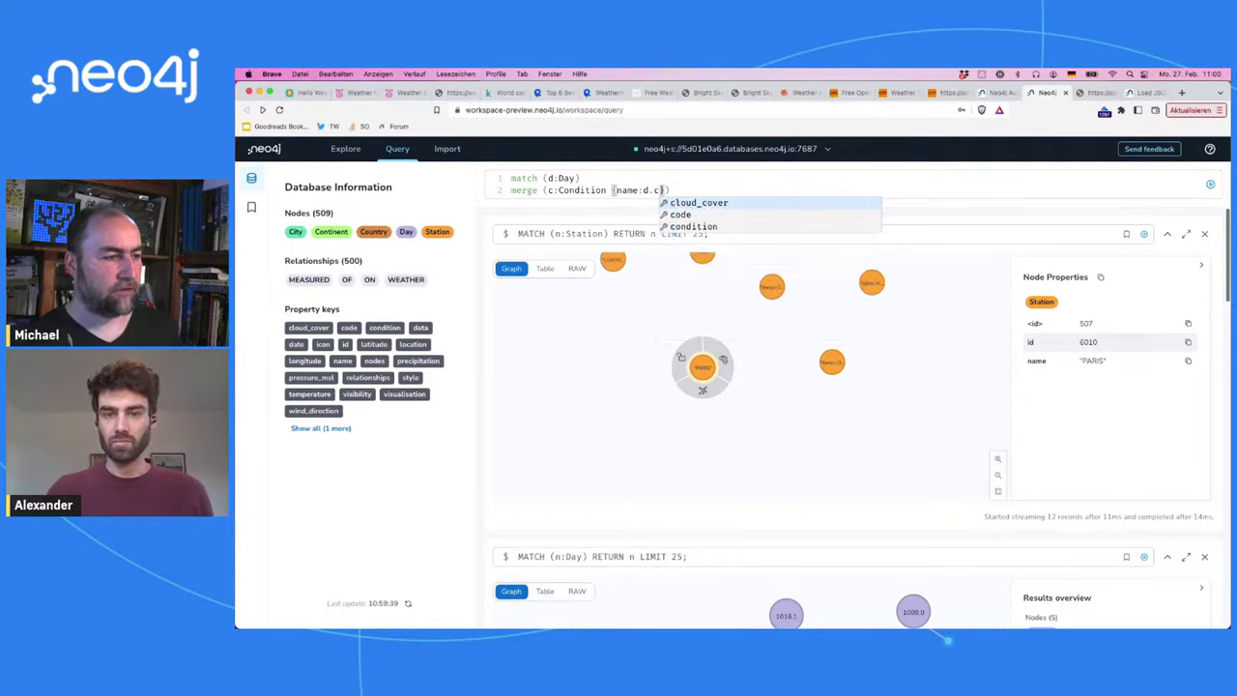
Step: Add 'merge (d)-[:HAS]->(c)' as the third line and run the query
key("Return")
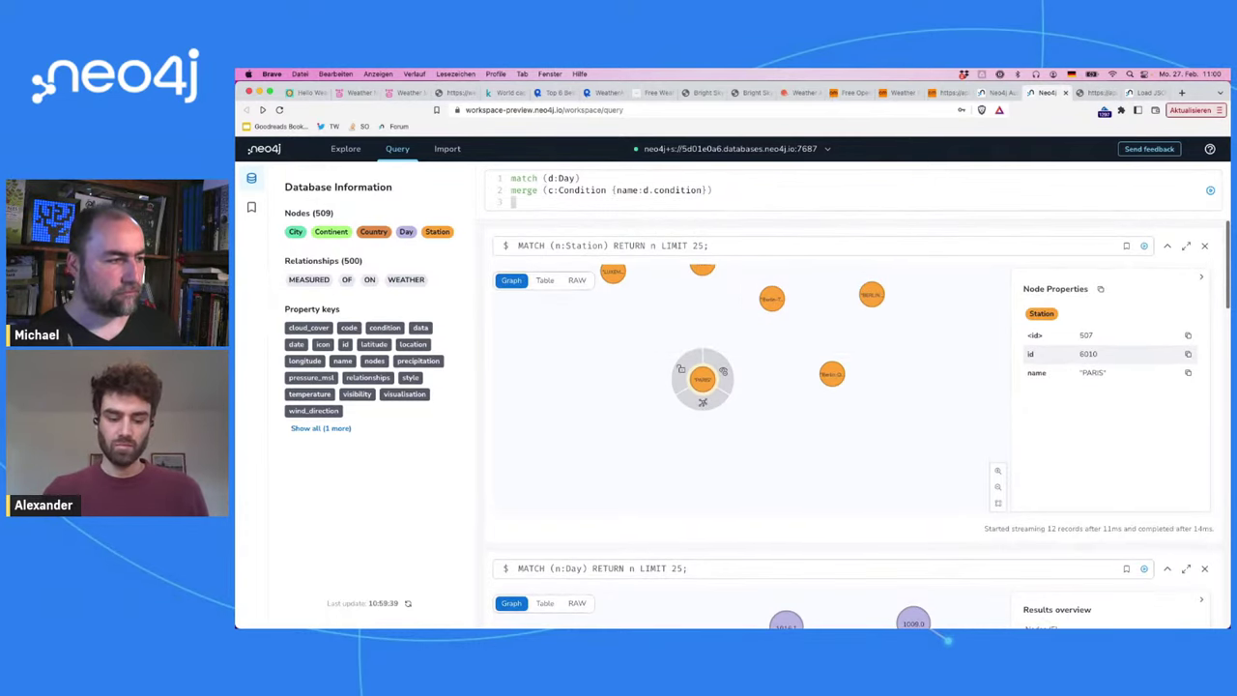
type("merge (c")
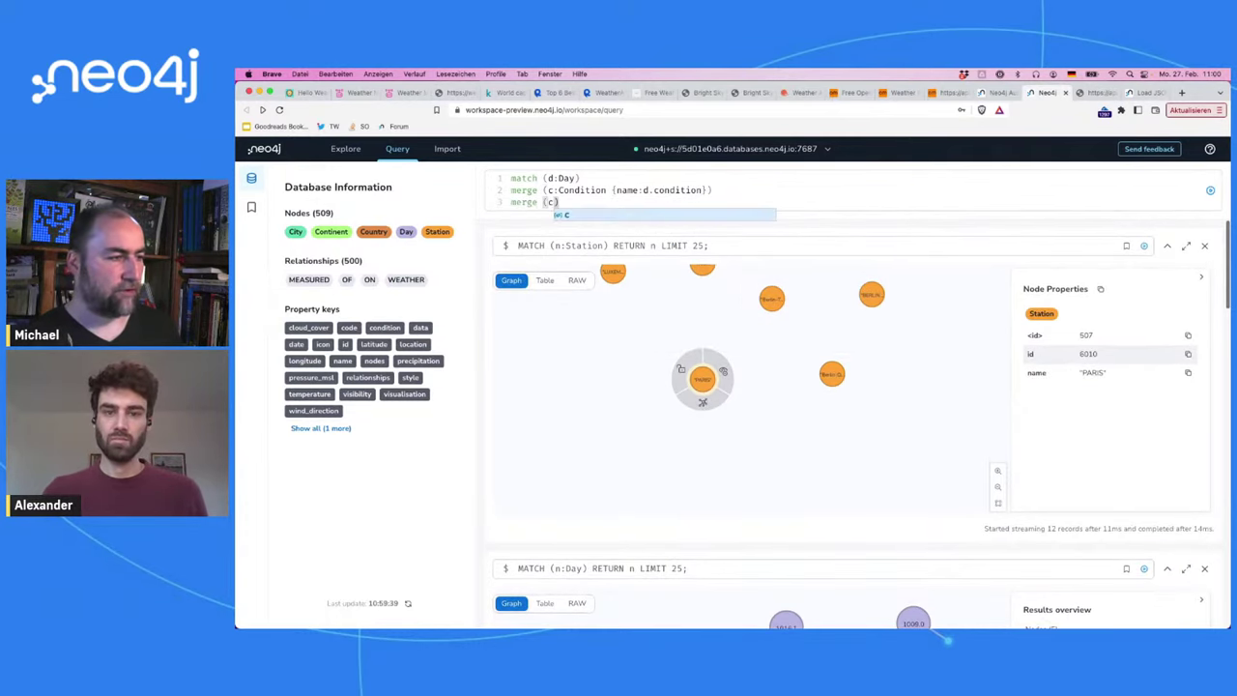
type(")-[:C")
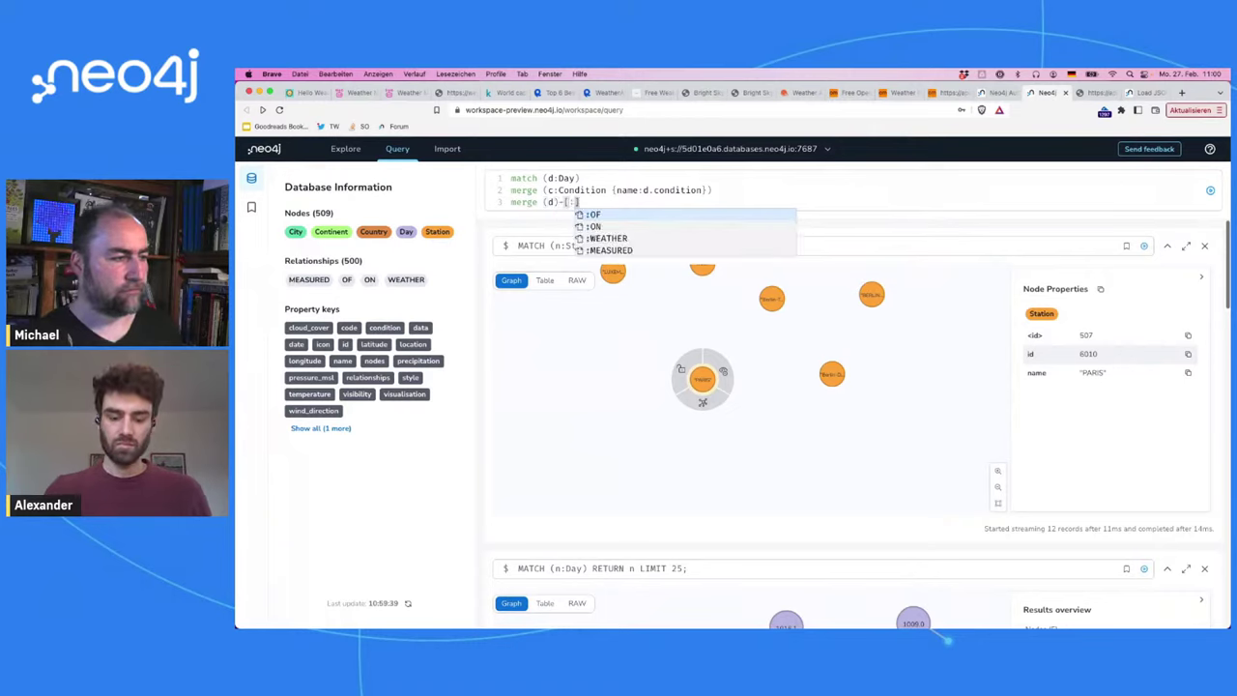
key("BackSpace")
type("HAS_")
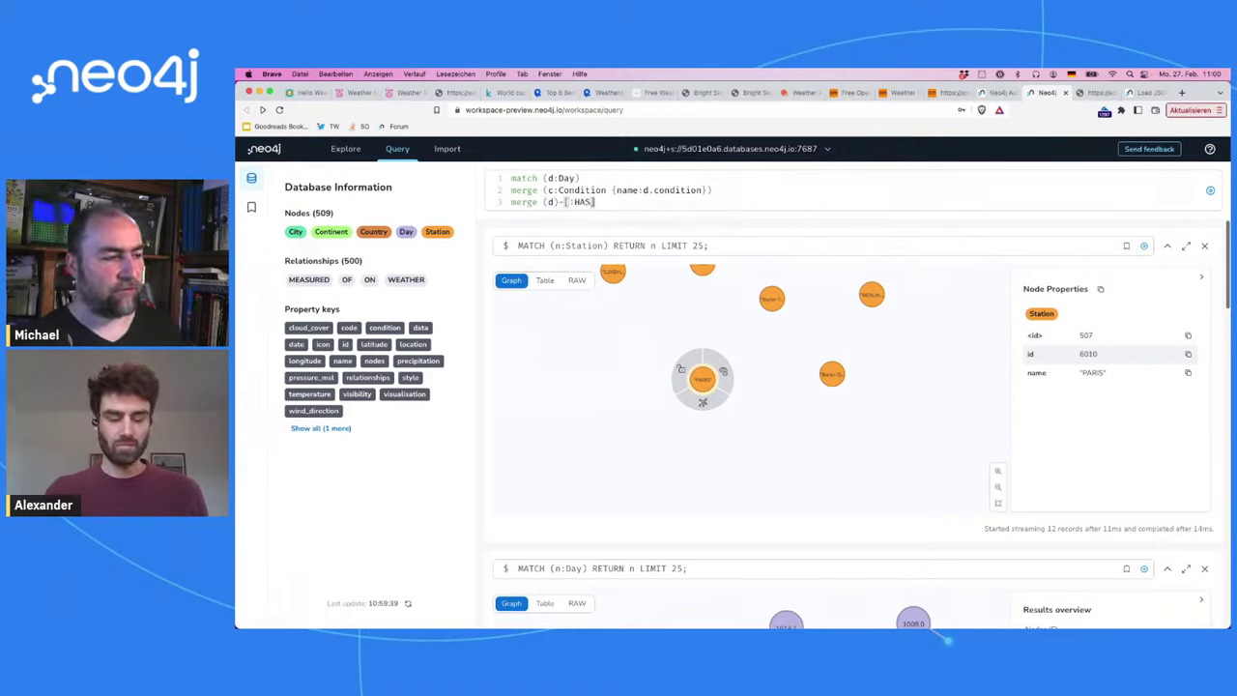
type("CON")
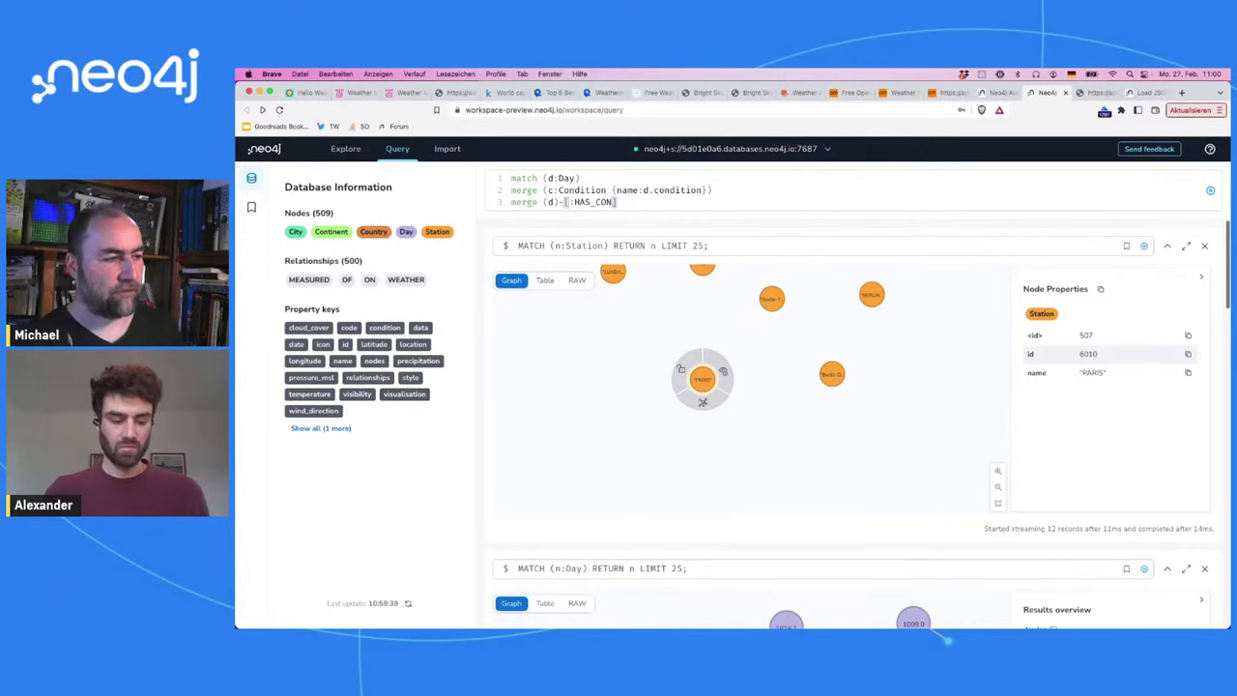
key("BackSpace")
key("BackSpace")
key("BackSpace")
key("BackSpace")
key("BackSpace")
key("BackSpace")
key("BackSpace")
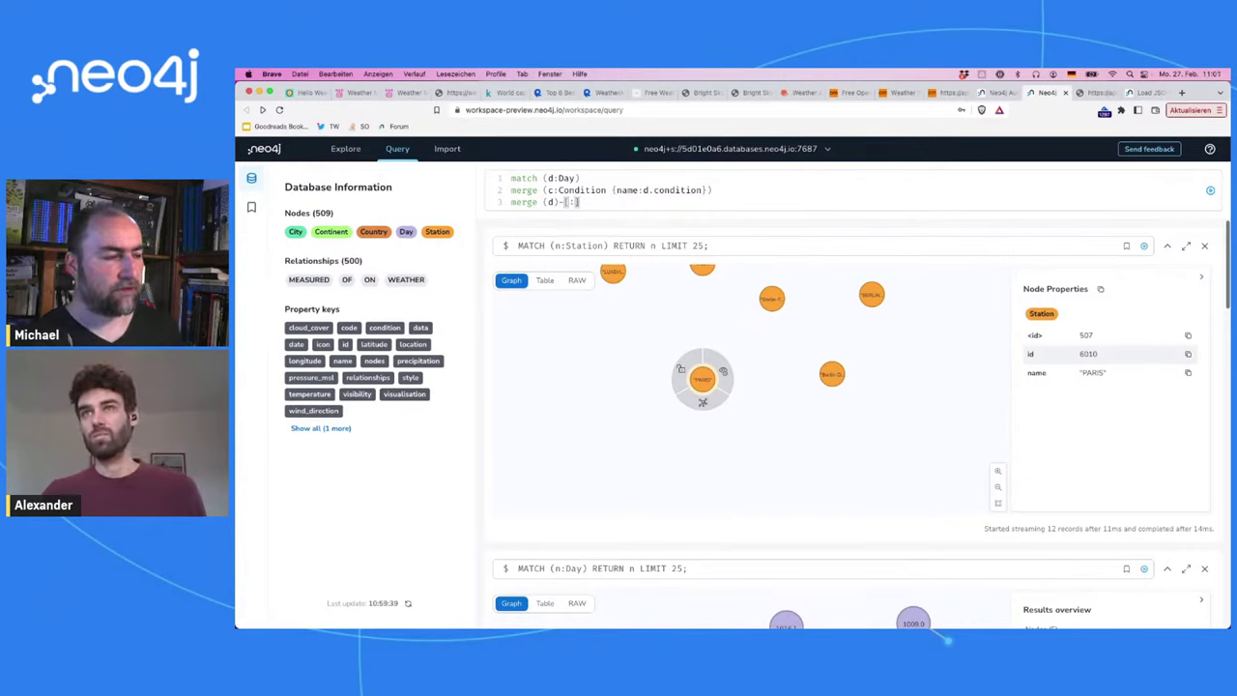
type("HAS]->(")
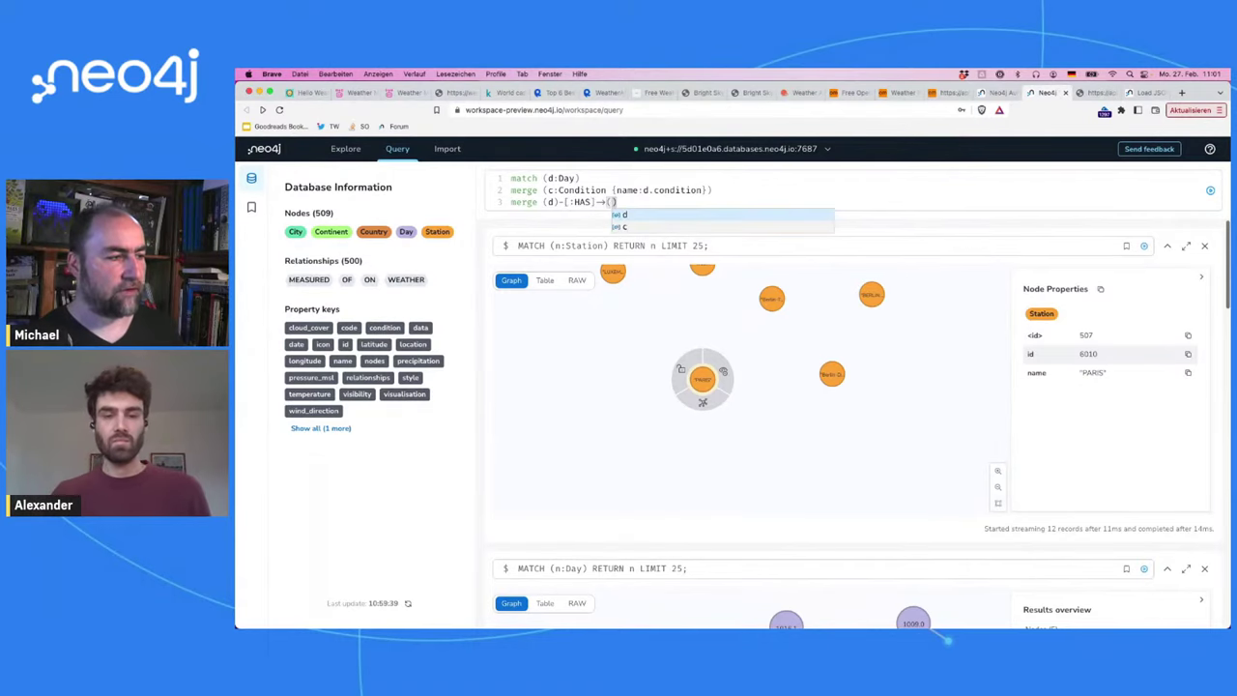
type("c")
key("super+Return")
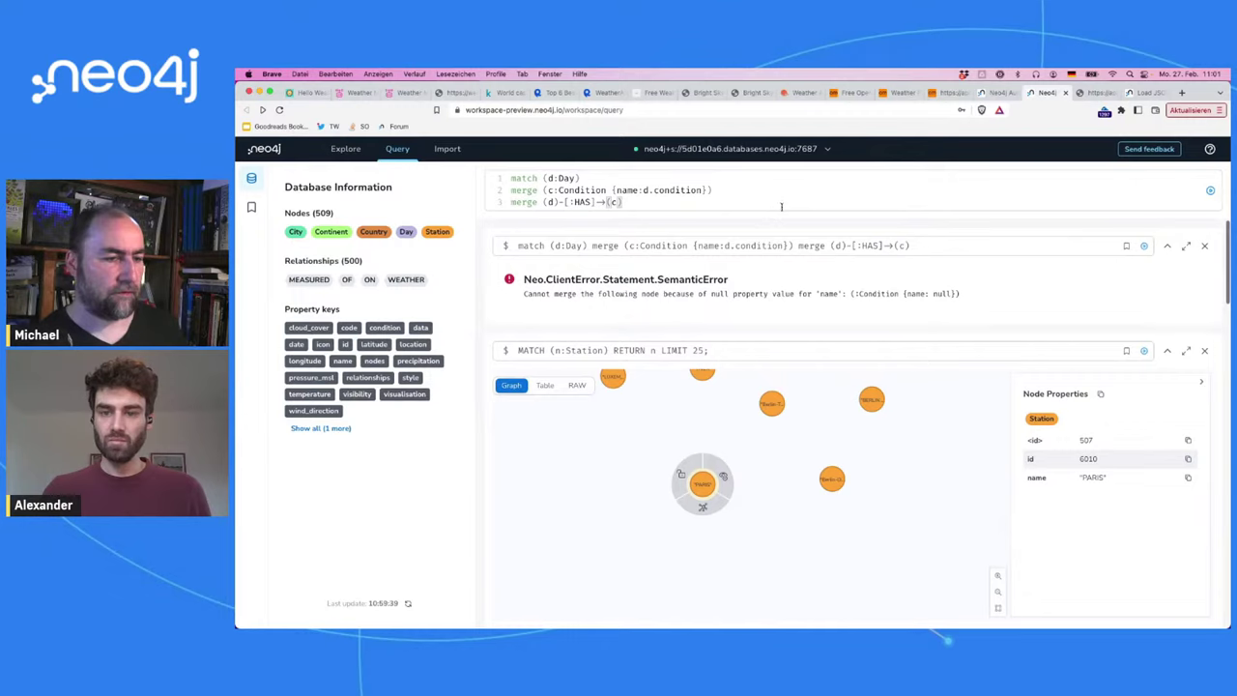
Step: Insert 'where not d.condition is null' after the match line and rerun the query
left_click(674, 180)
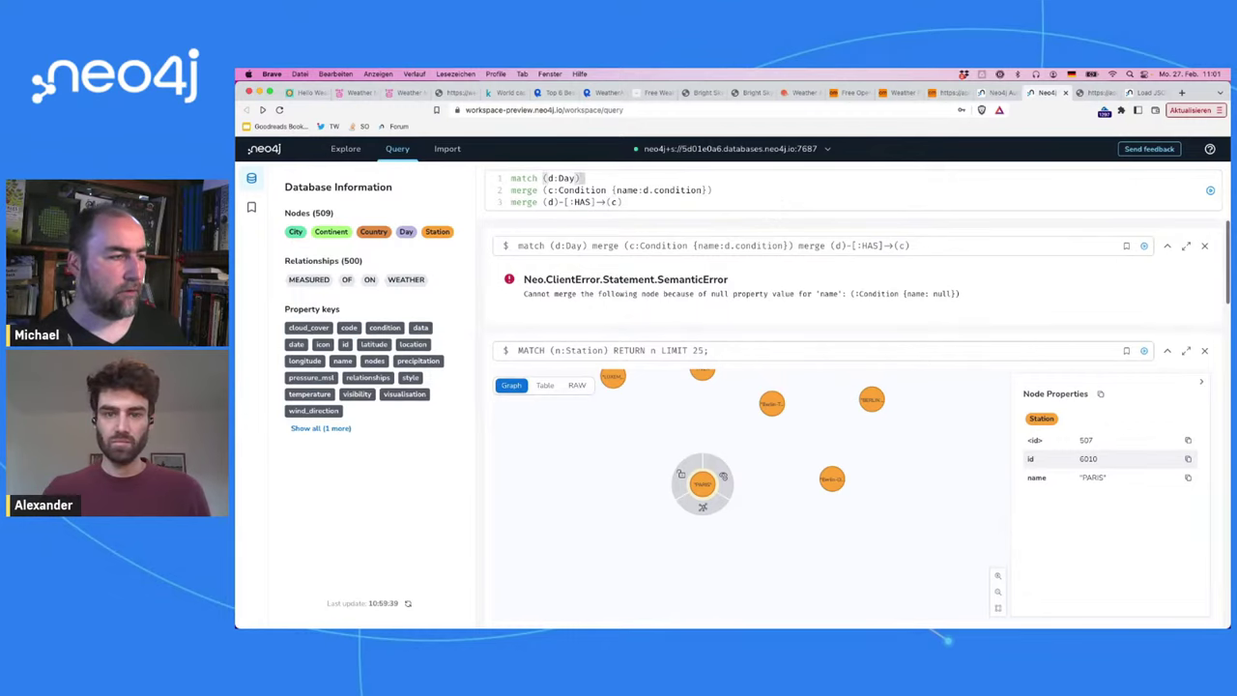
key("Return")
type("where not d.n")
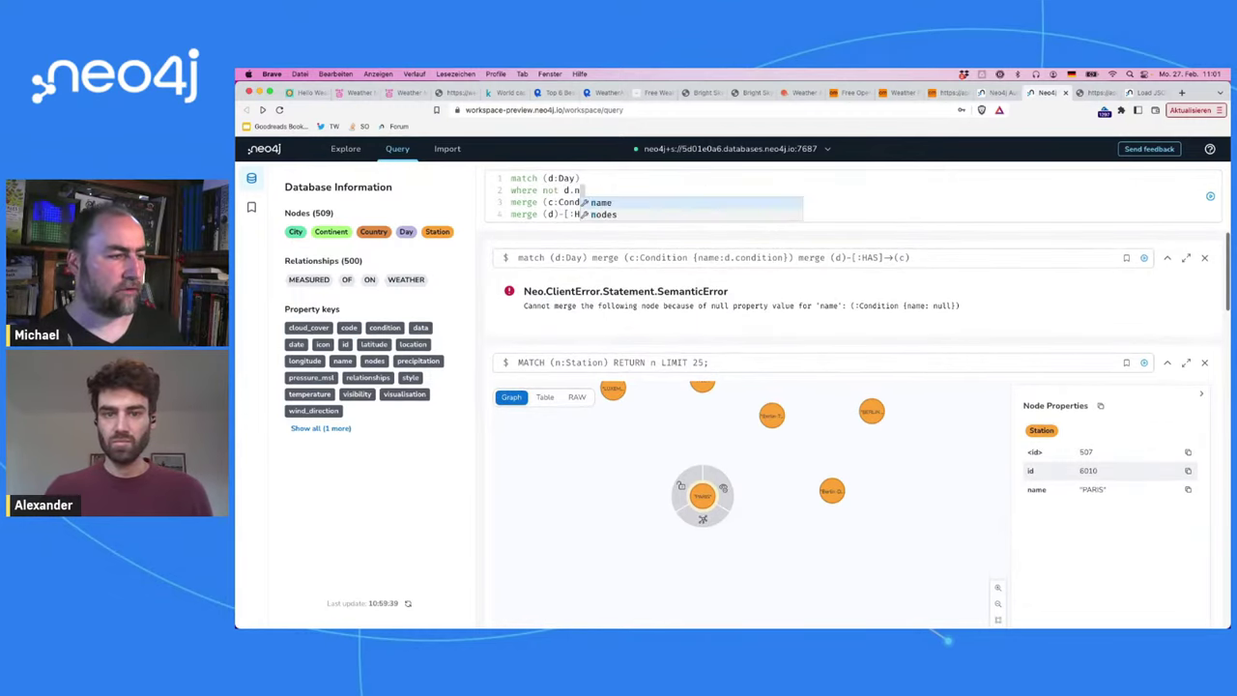
key("BackSpace")
type("con")
key("Tab")
type("is null")
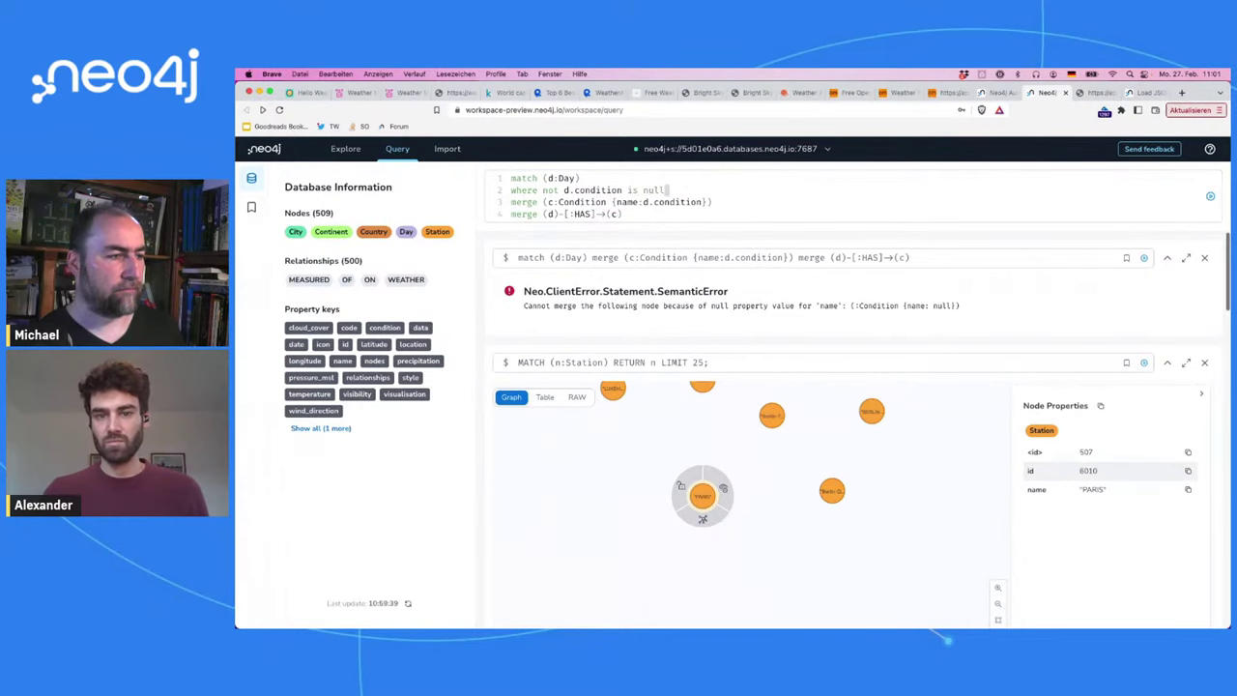
key("super+Return")
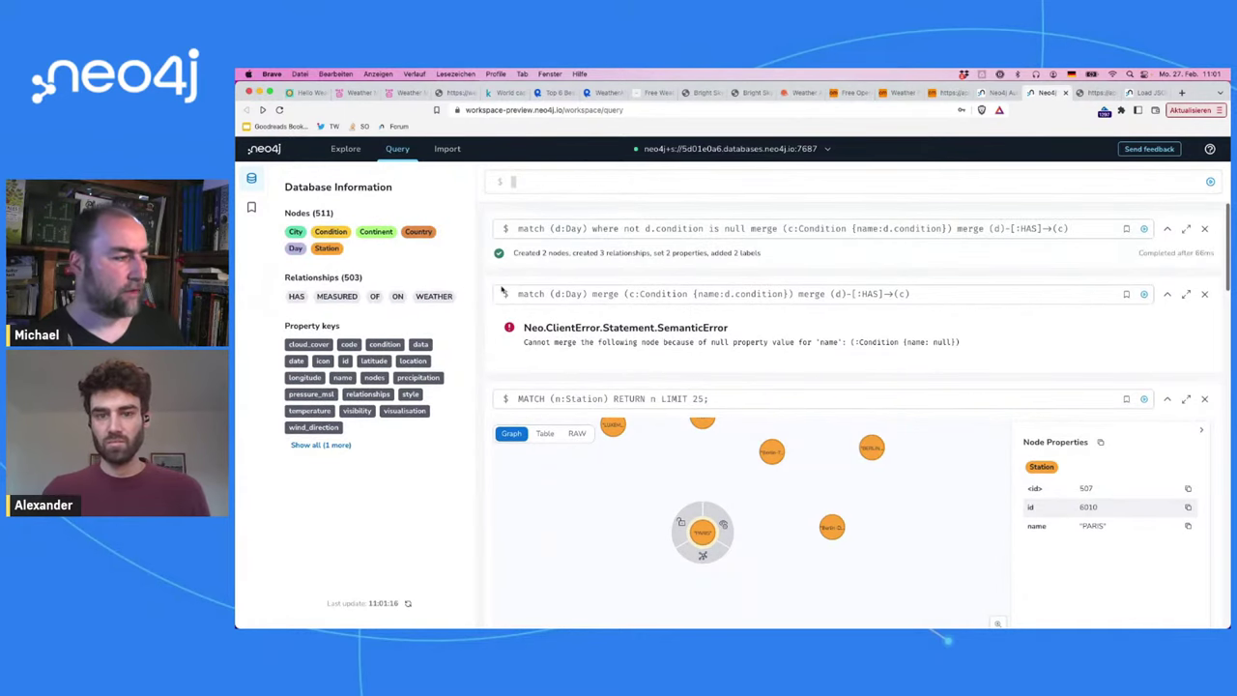
Step: Graph the Condition nodes, expand snow and dry to show their days, and shift dry left
left_click(331, 232)
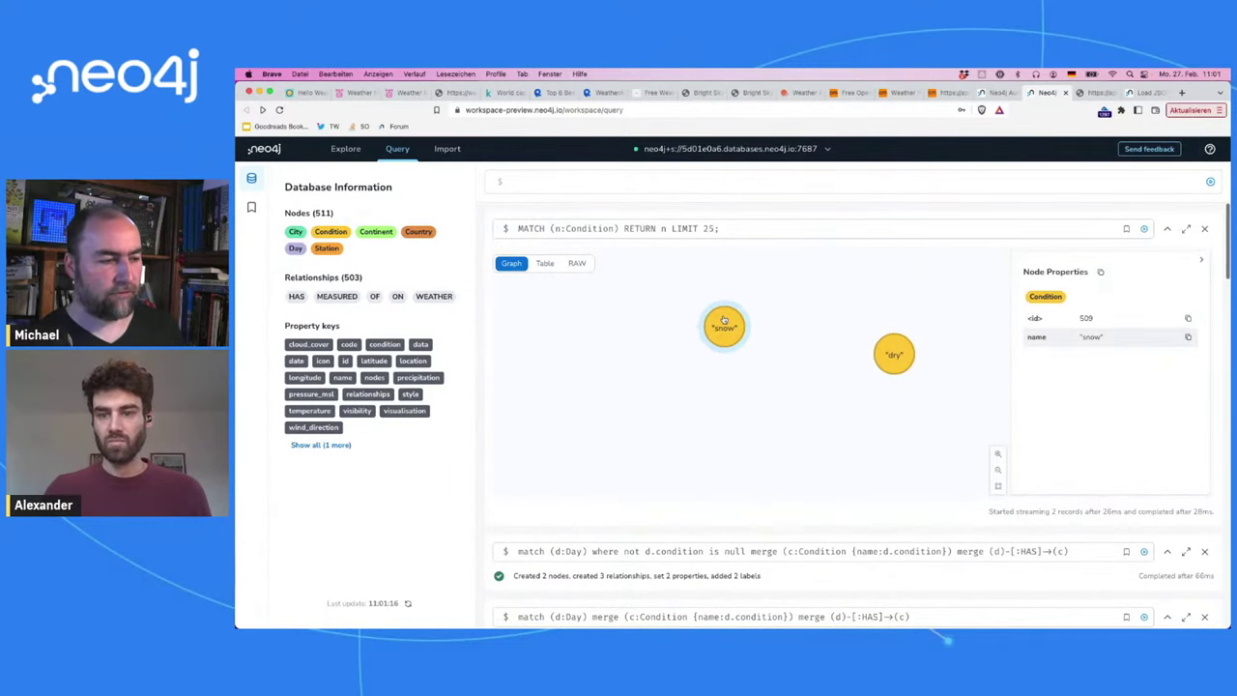
double_click(724, 324)
left_click(962, 369)
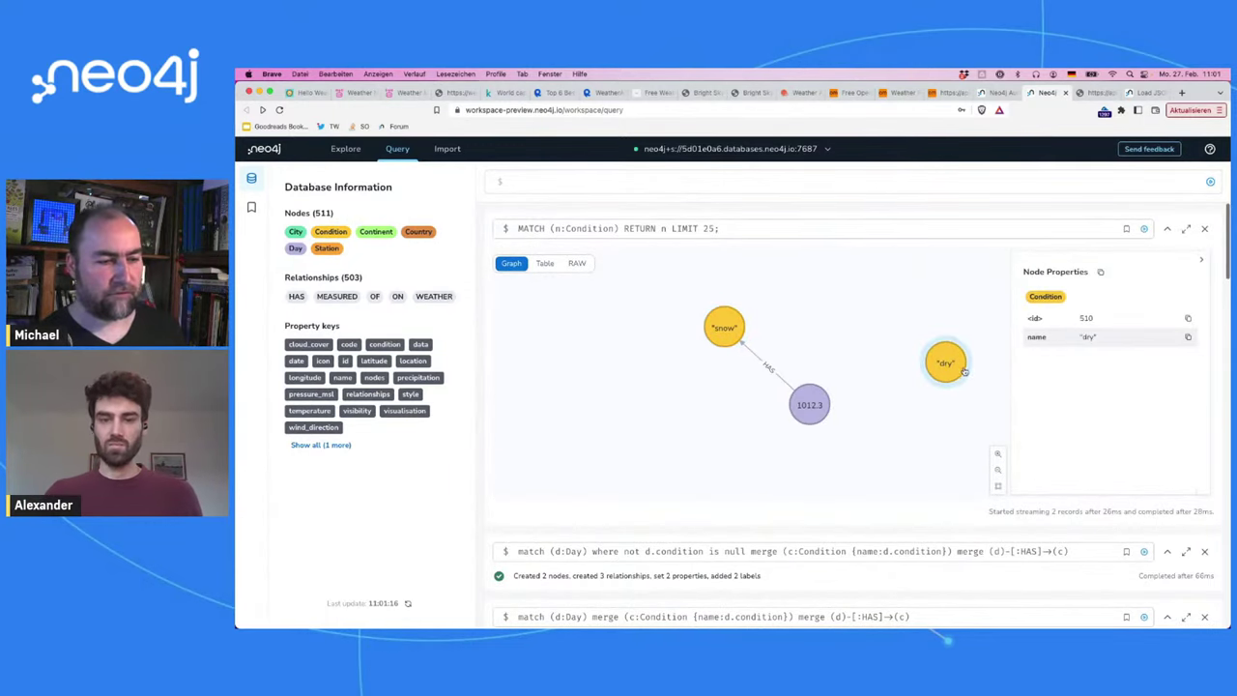
double_click(964, 372)
left_click_drag(945, 367, 870, 365)
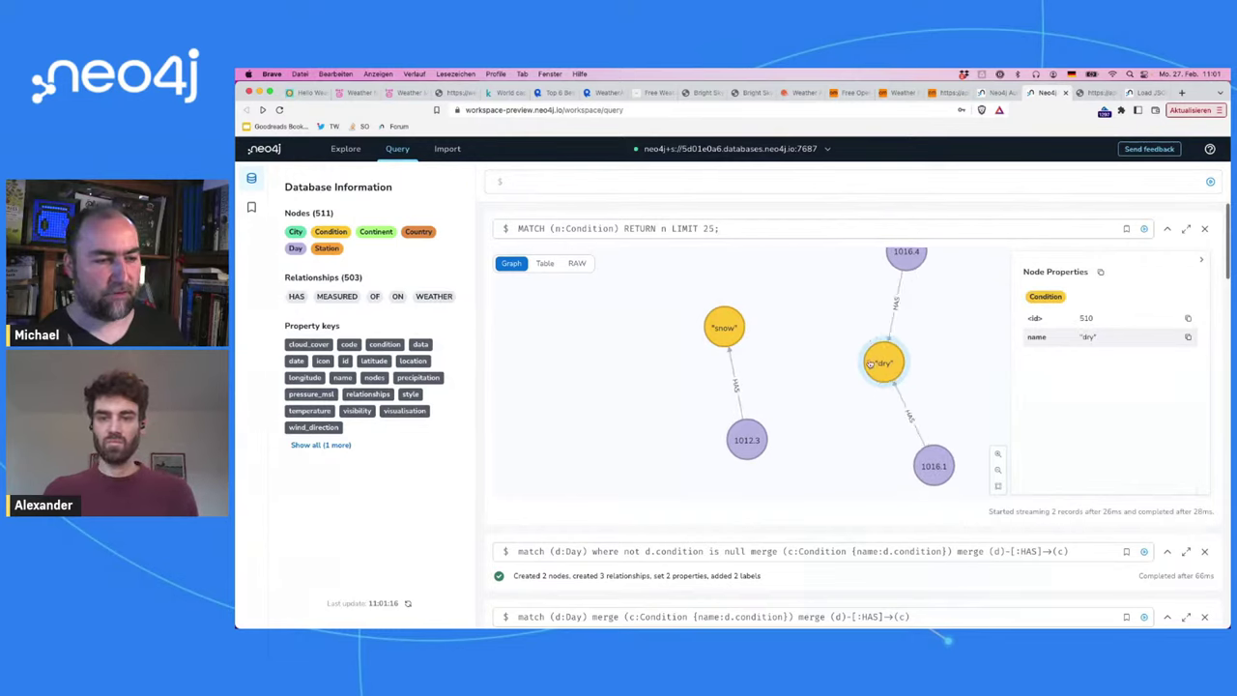
Step: Inspect Day 1016.4 and the dry node, then move snow and Day 1012.3 left
left_click(913, 266)
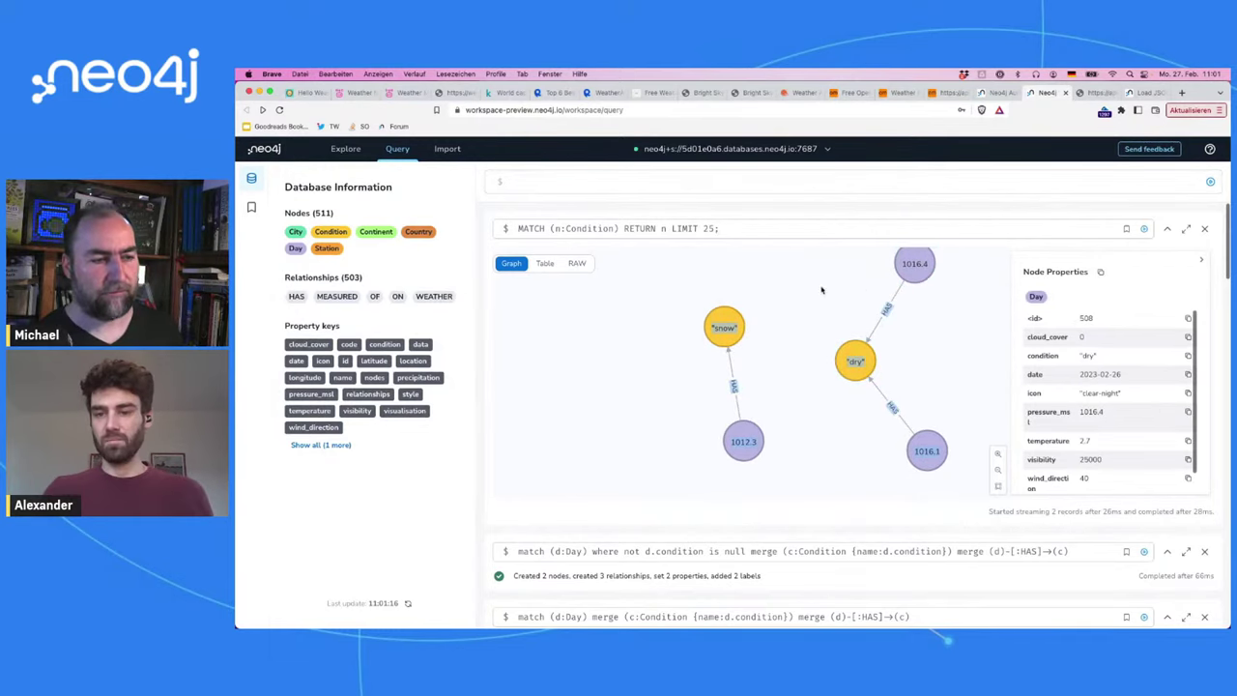
left_click(822, 290)
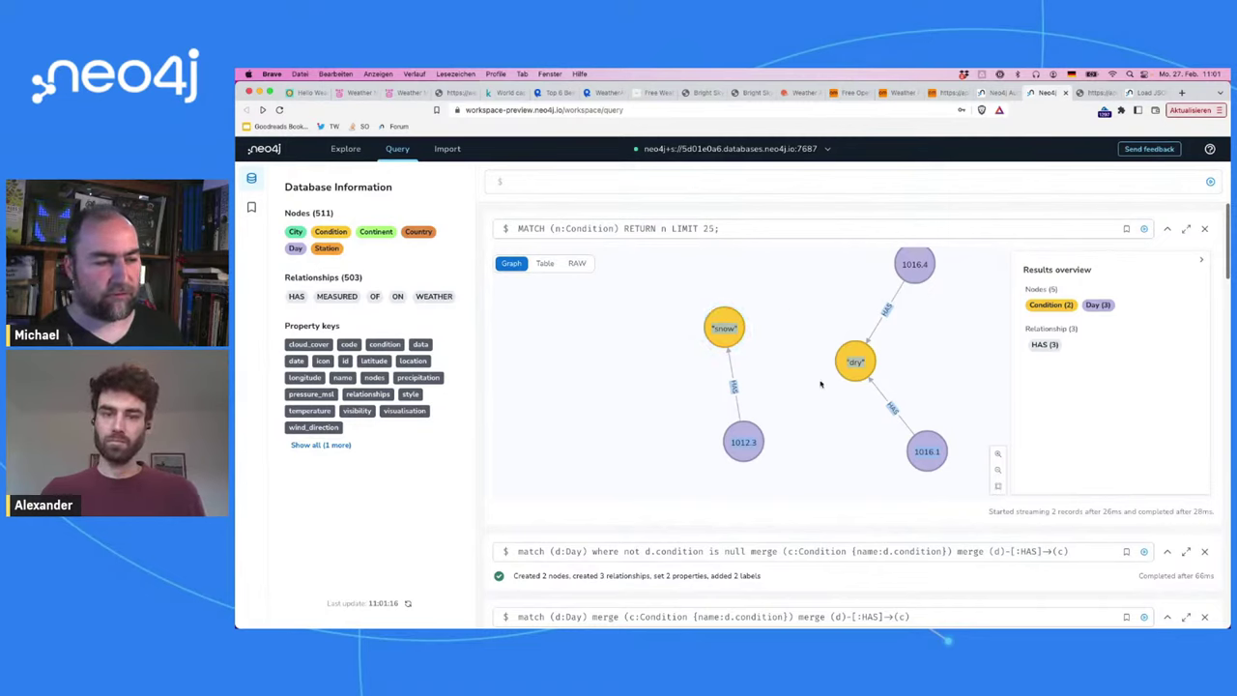
left_click(851, 373)
left_click(770, 363)
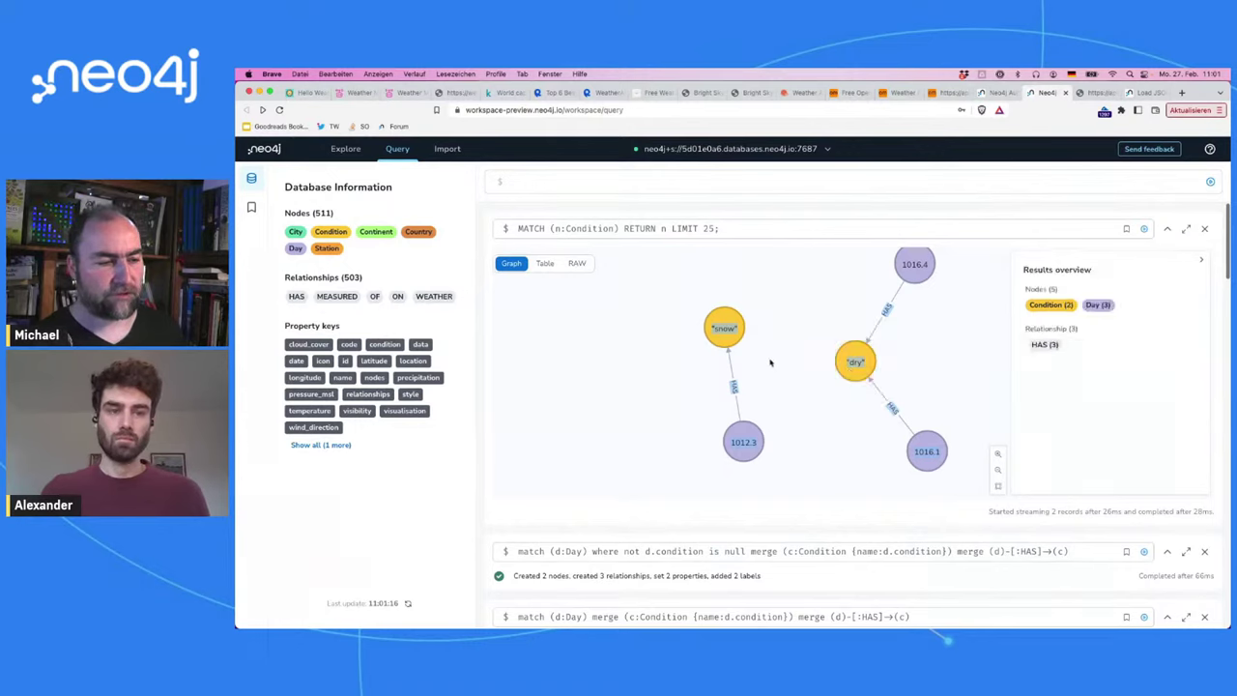
left_click_drag(725, 328, 694, 340)
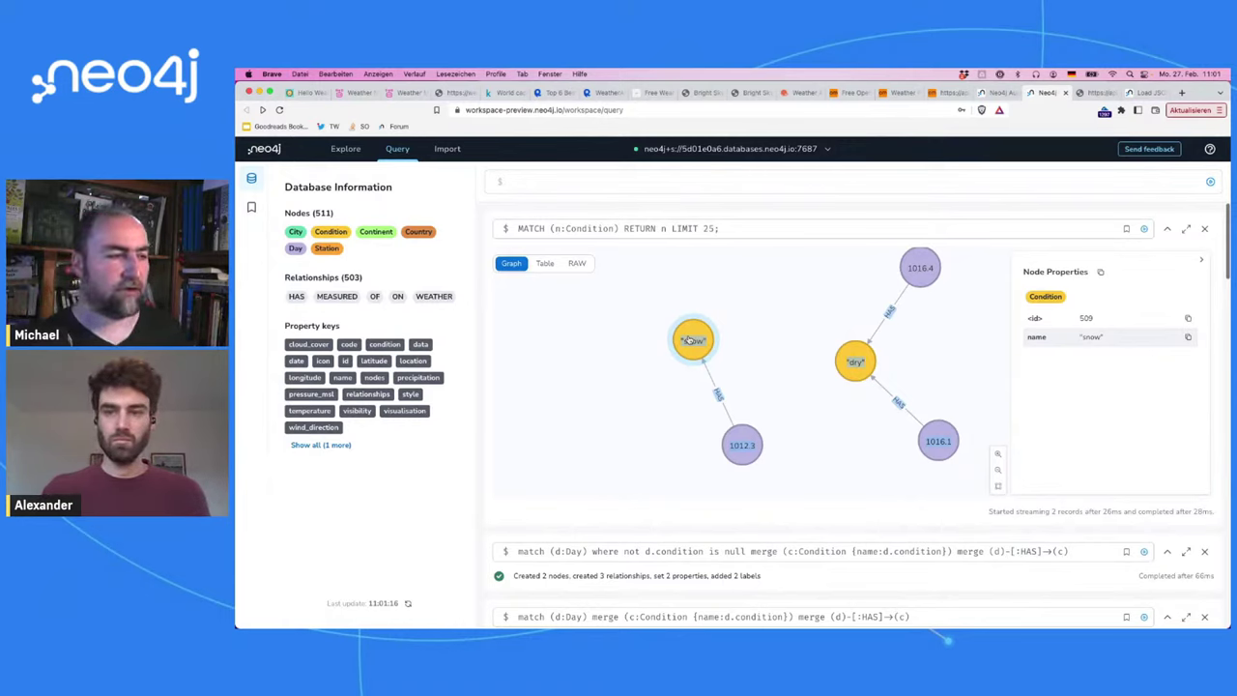
left_click(660, 366)
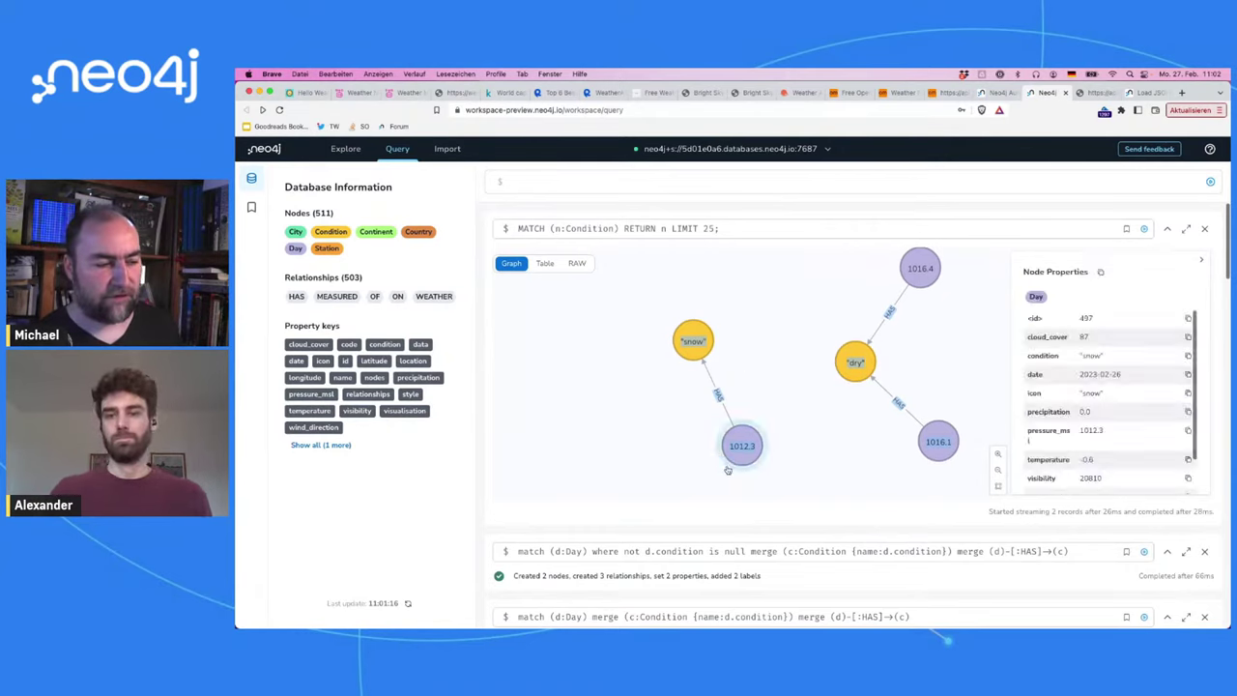
left_click_drag(742, 445, 600, 395)
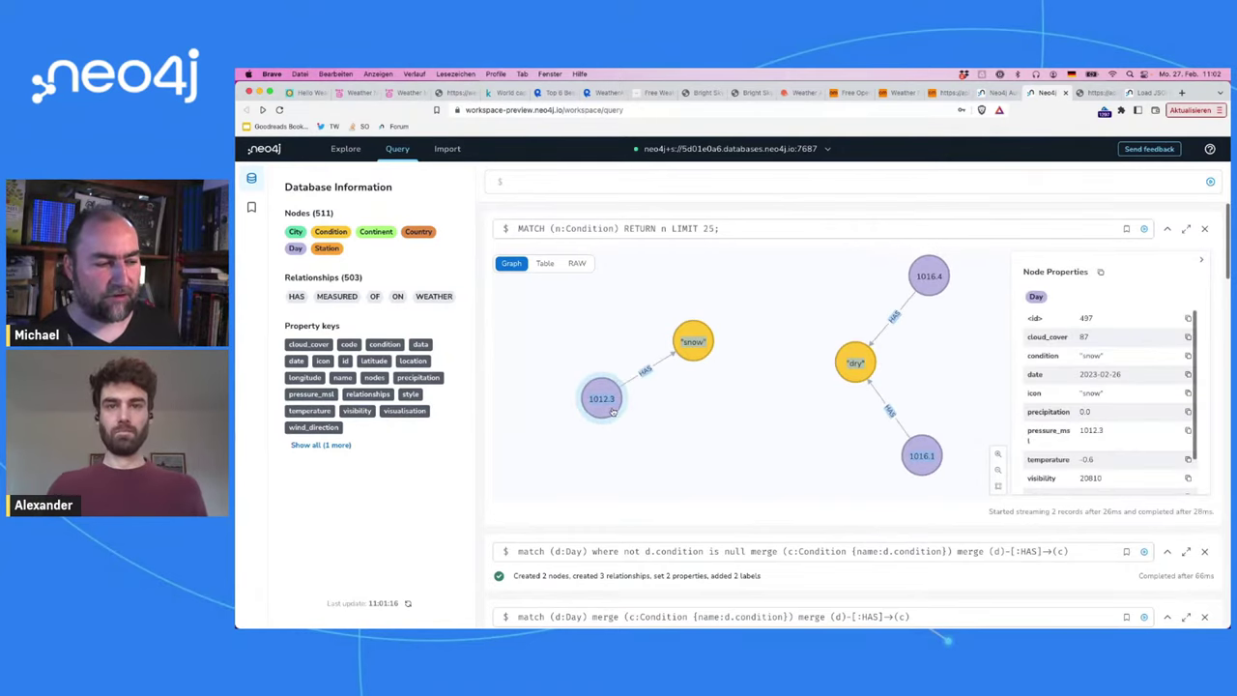
left_click(788, 232)
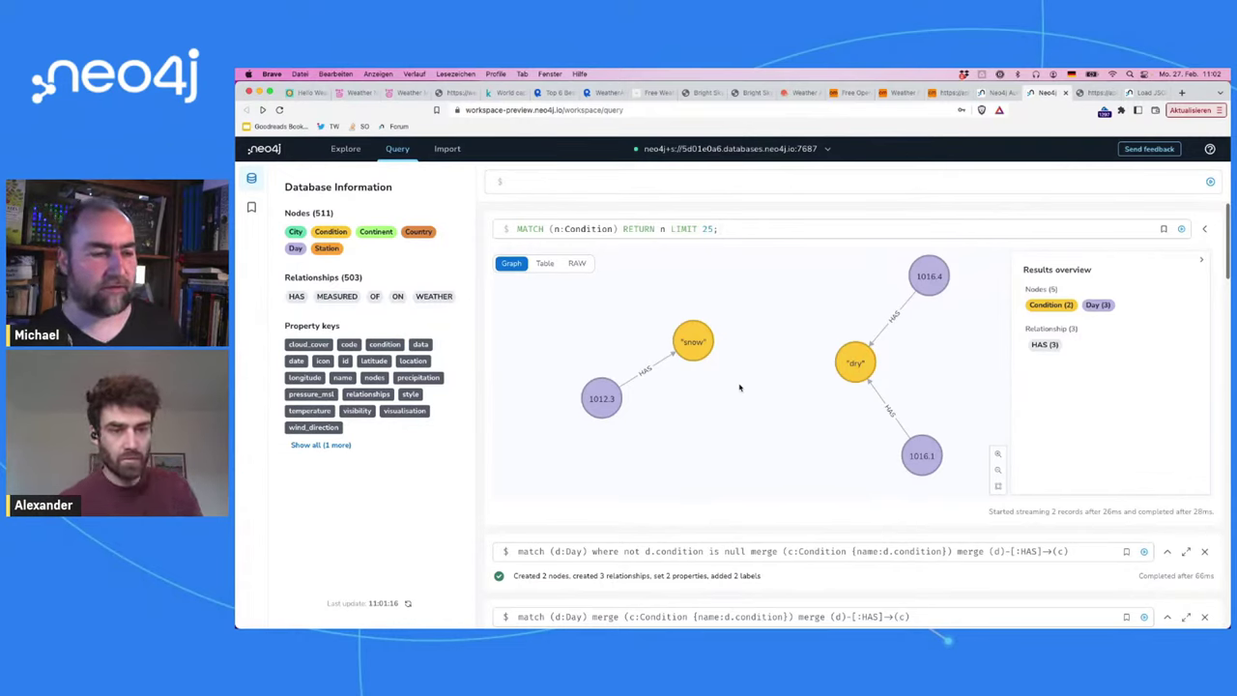
Step: Browse the Bright Sky homepage and API docs, then return to the 2023-02-26 weather JSON
left_click(1098, 92)
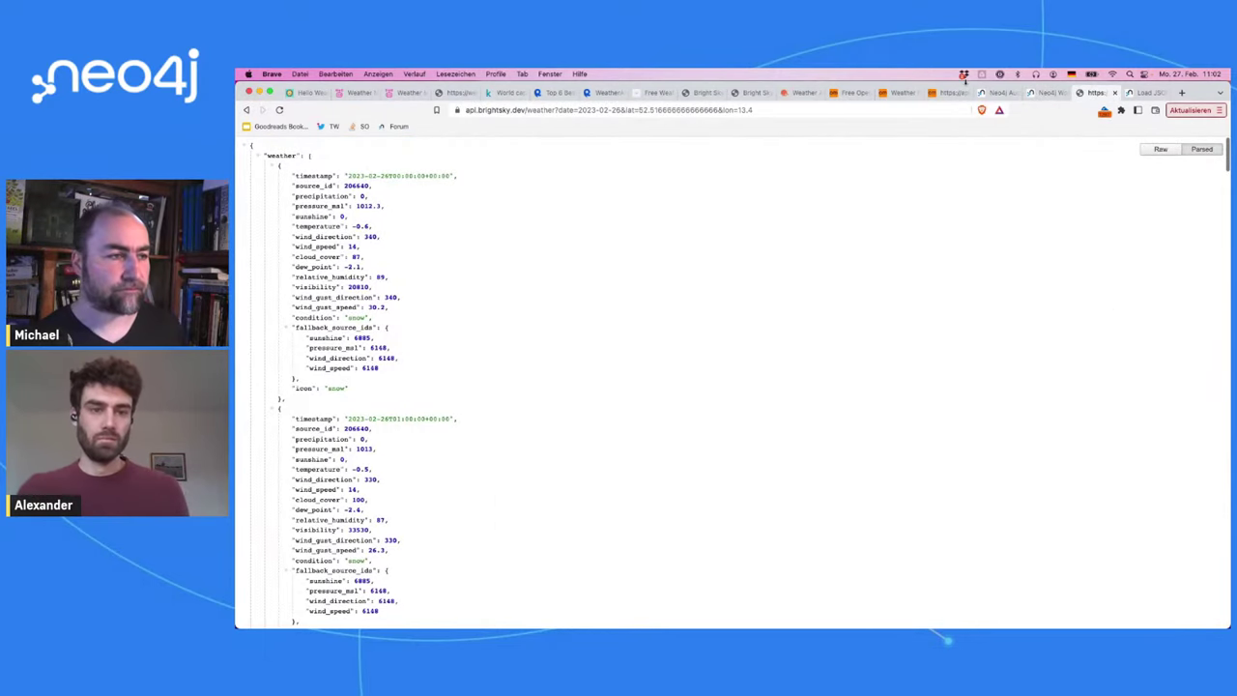
left_click(703, 93)
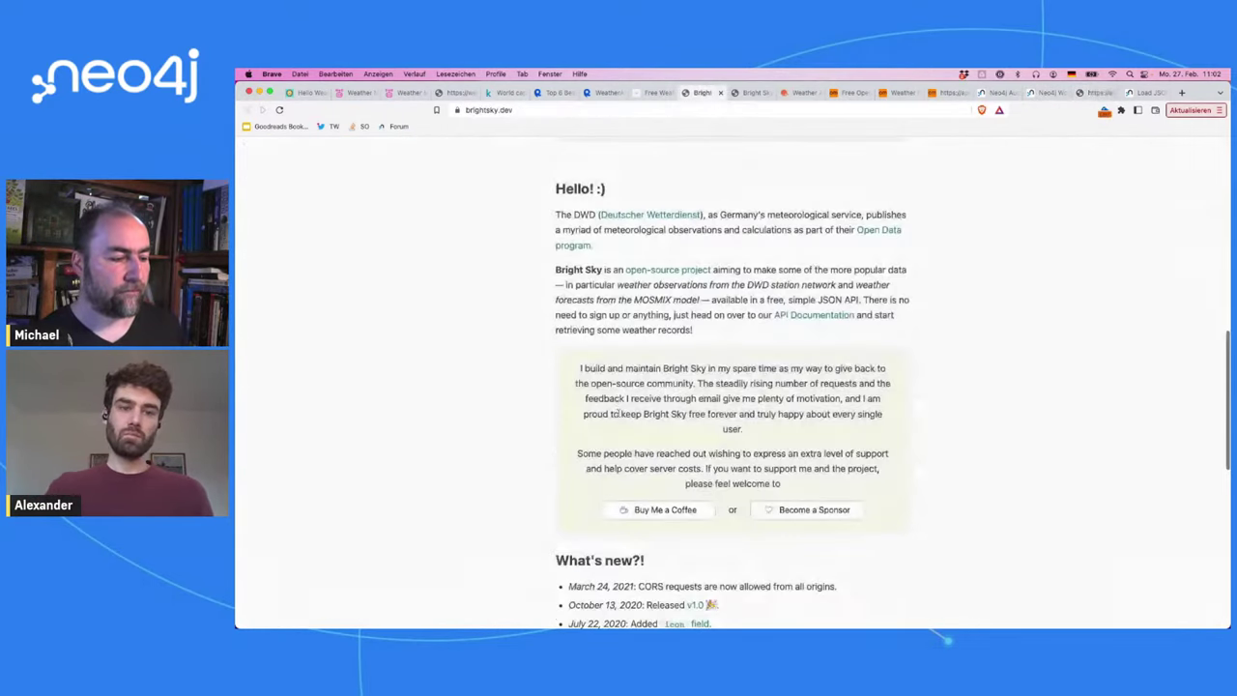
scroll(617, 413, "down", 5)
scroll(617, 413, "up", 2)
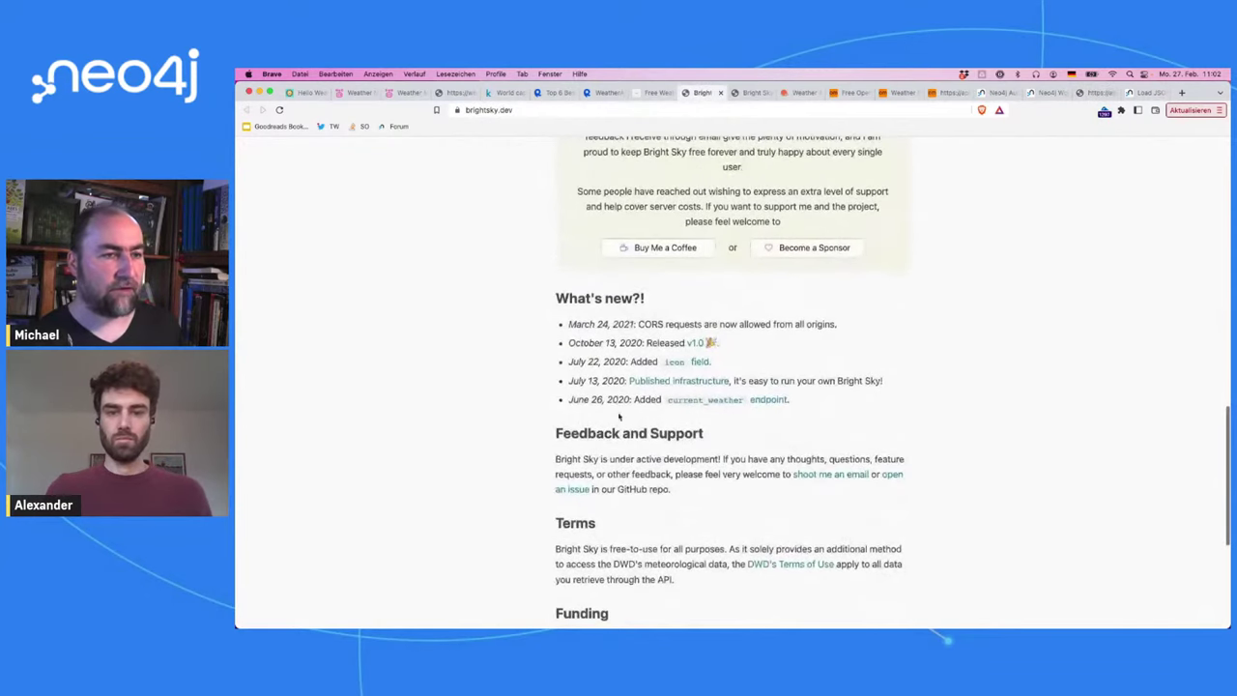
left_click(746, 92)
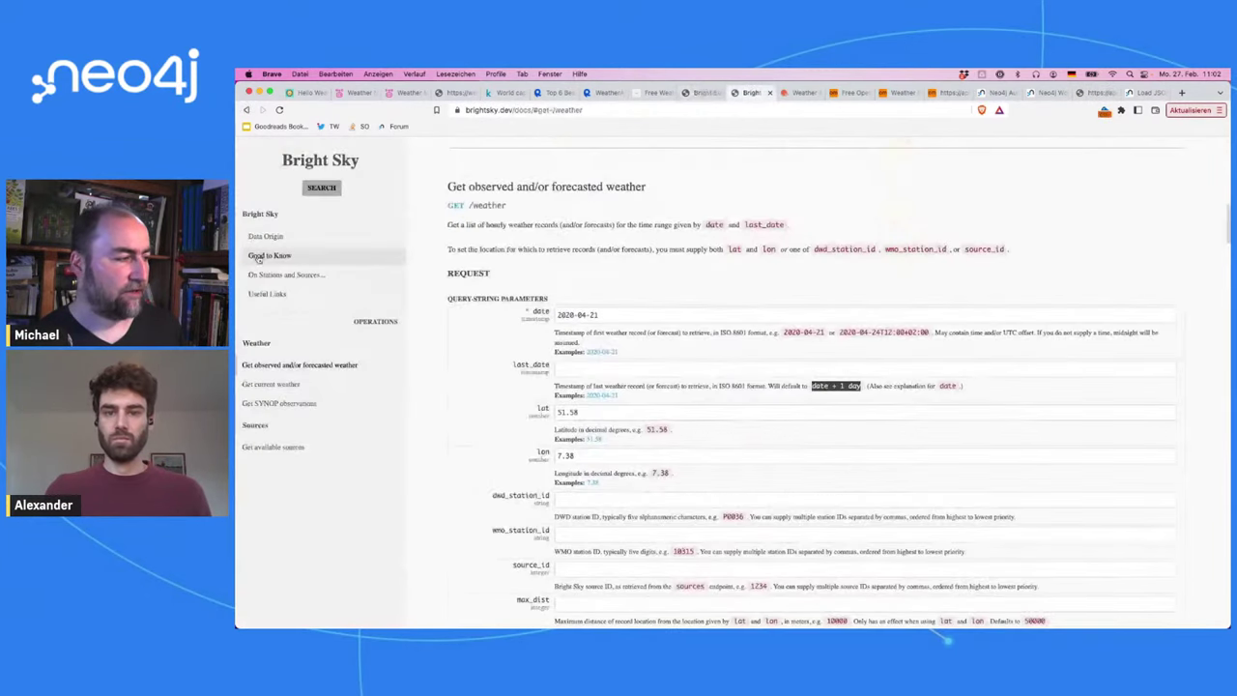
left_click(1097, 93)
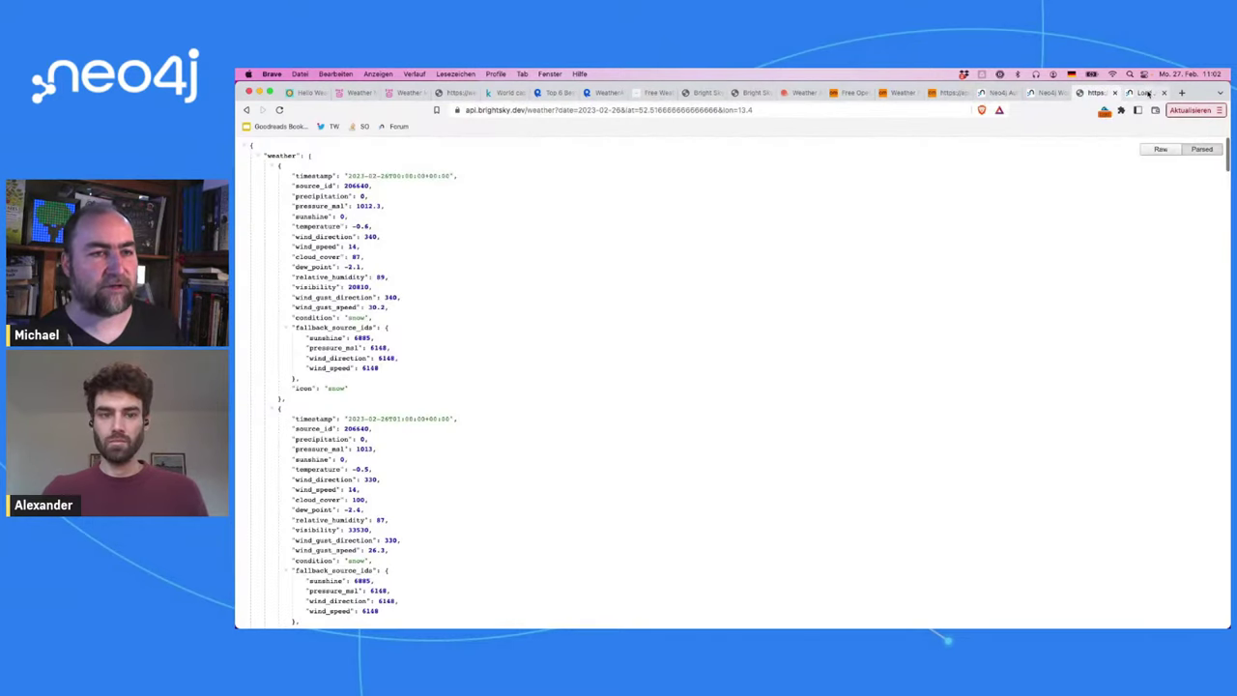
Step: Switch back to the Neo4j workspace tab showing the snow and dry Condition graph
left_click(1042, 94)
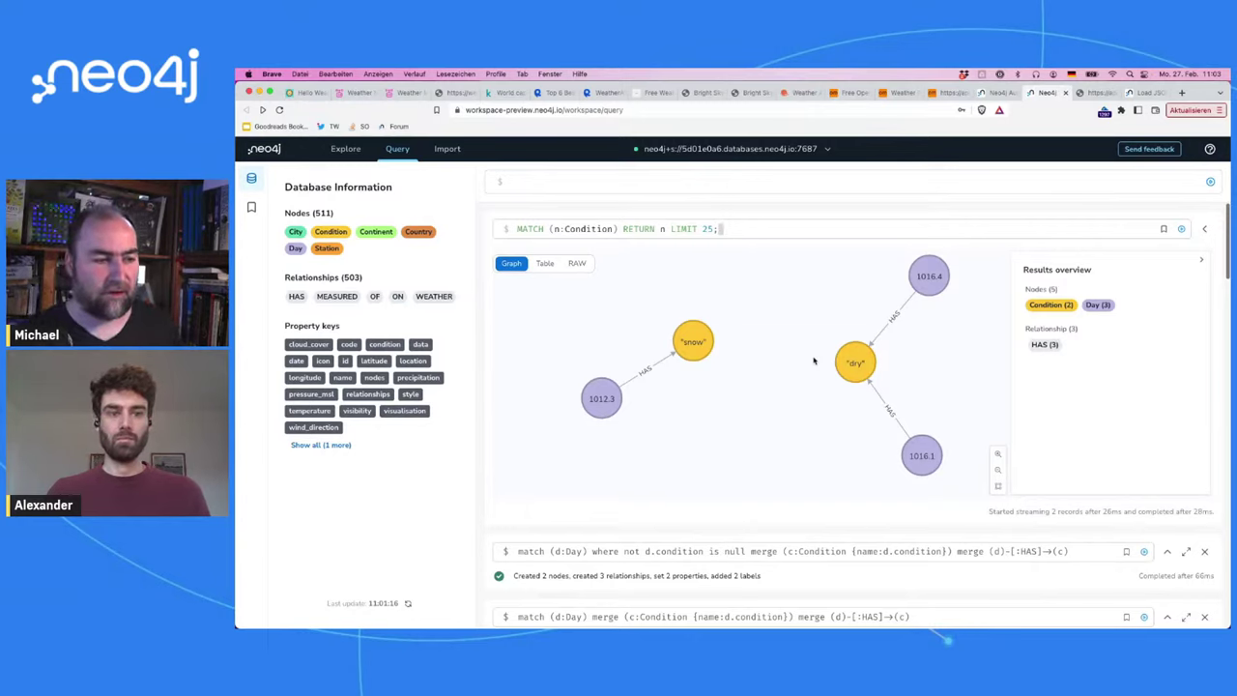
Step: Close the failed merge result frame showing the SemanticError
scroll(810, 452, "down", 2)
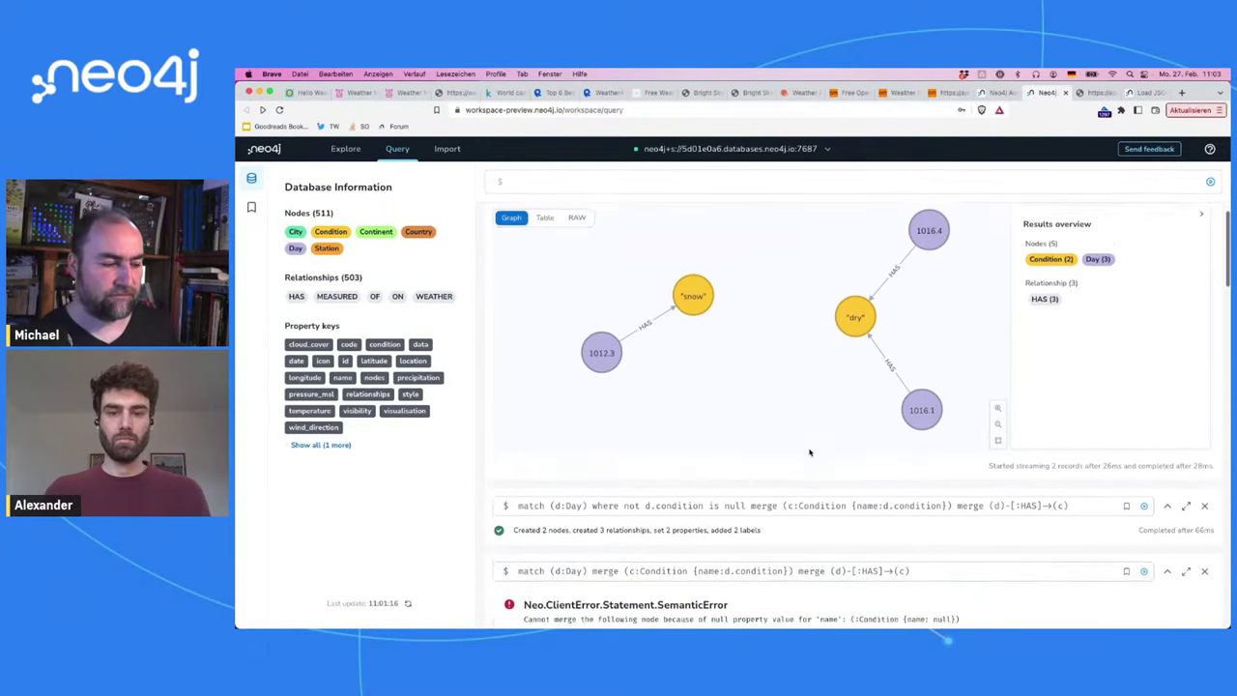
scroll(811, 453, "down", 4)
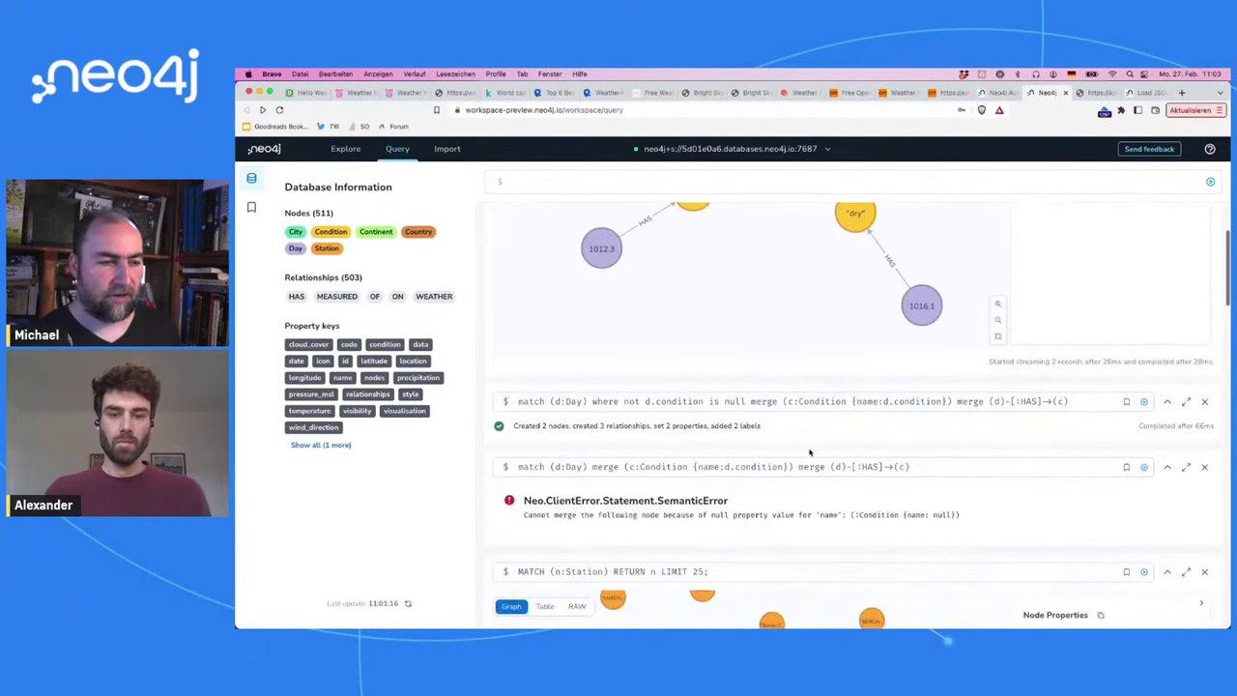
left_click(1205, 463)
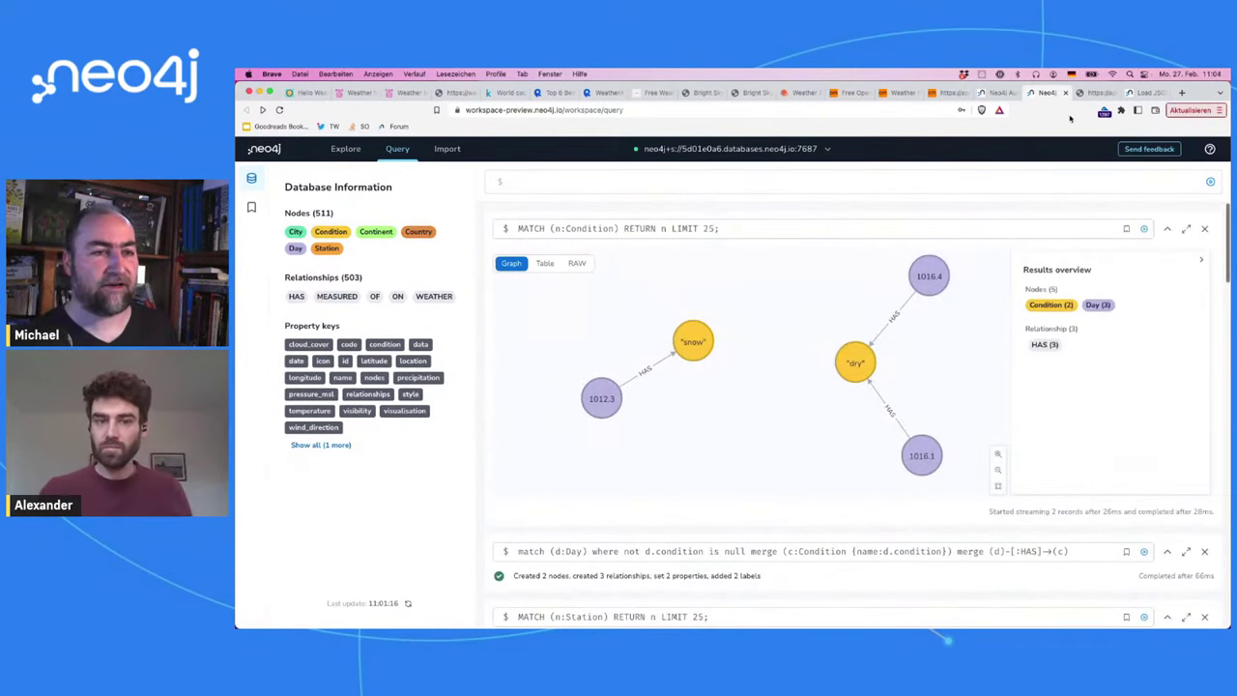
Step: Glance at the Bright Sky JSON, then back in the workspace pan the Condition graph left
left_click(1093, 93)
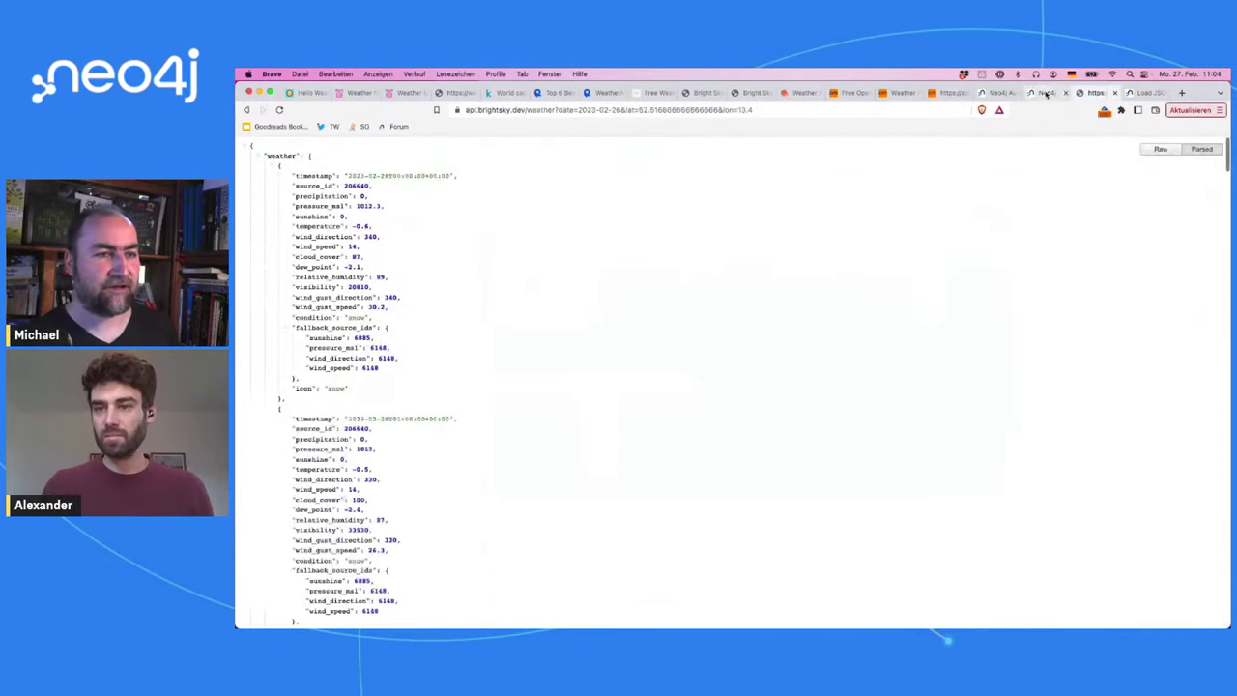
left_click(1047, 93)
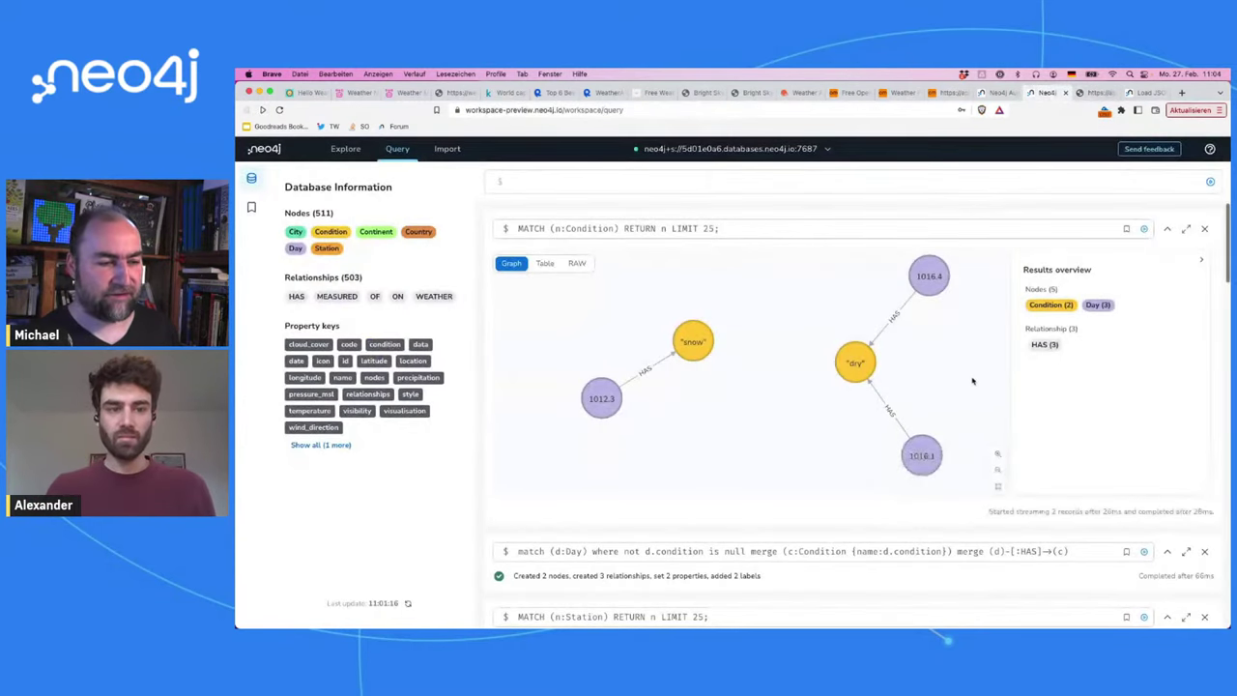
left_click_drag(972, 381, 849, 380)
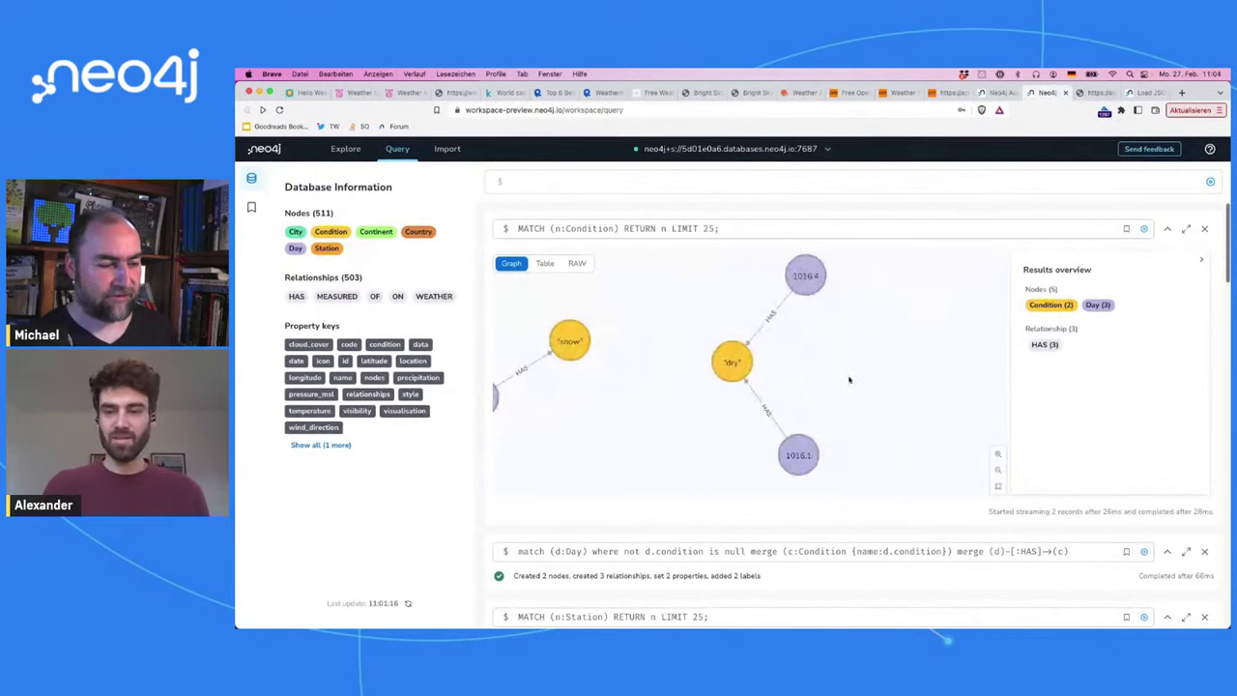
Step: Run call db.schema.visualization in the query editor
scroll(850, 380, "down", 2)
scroll(850, 380, "up", 2)
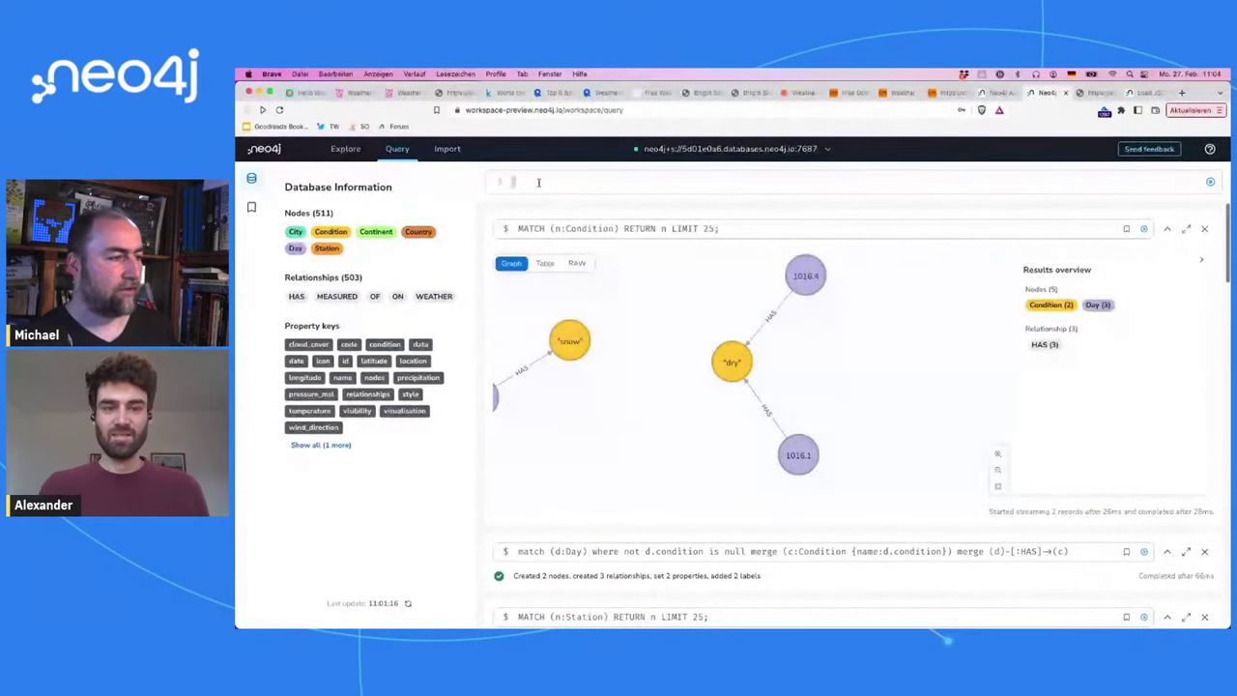
type("call db.sch")
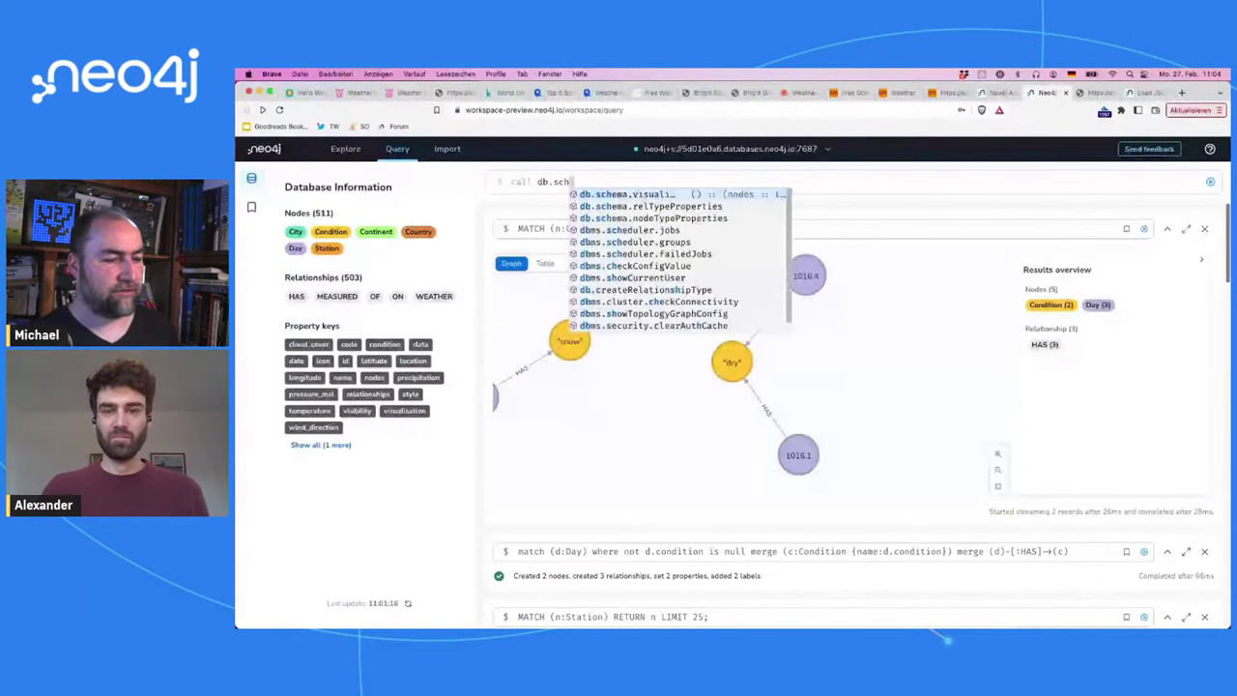
key("Return")
key("Return")
Step: Rearrange the Station, Continent, Country, City and Condition schema nodes into a tidy layout
left_click_drag(807, 485, 654, 418)
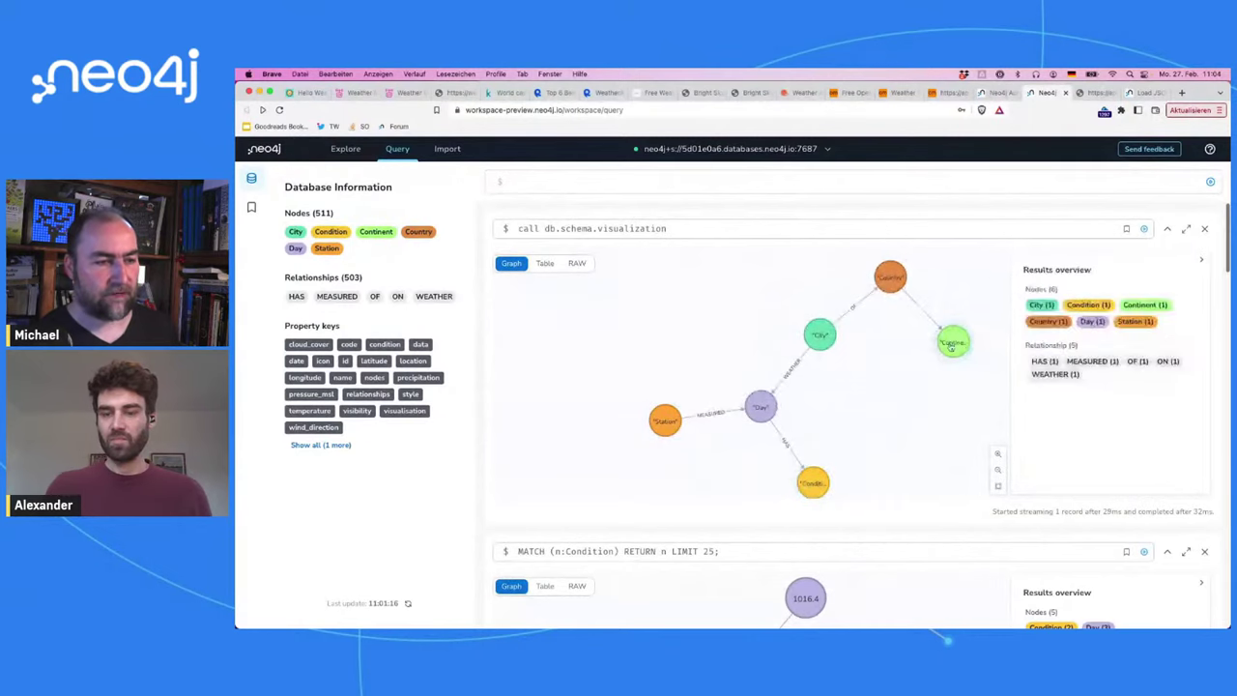
left_click_drag(952, 346, 975, 268)
left_click_drag(884, 280, 935, 330)
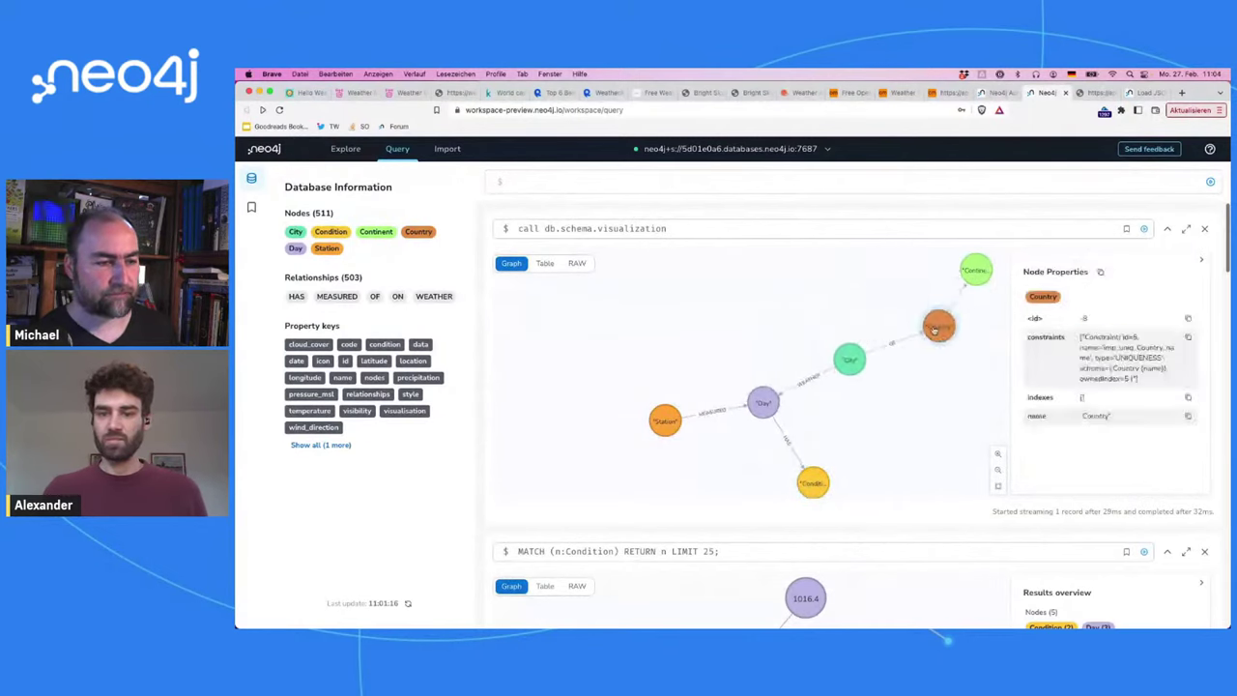
left_click_drag(850, 359, 814, 320)
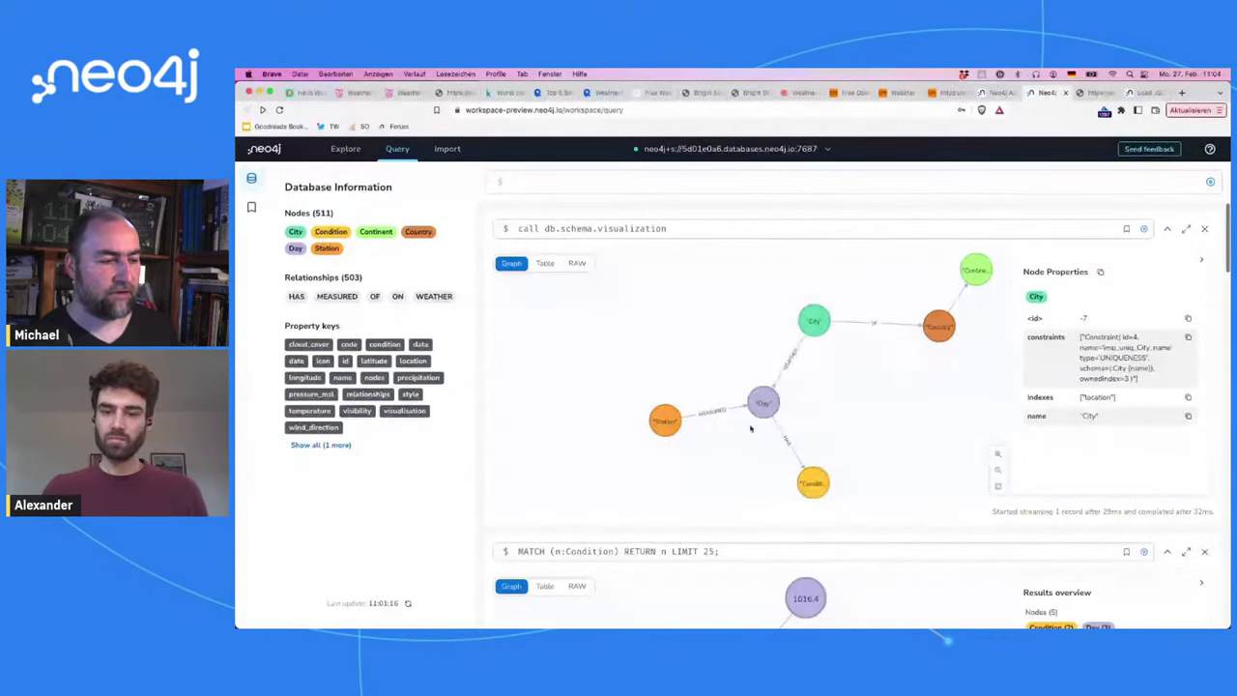
left_click(759, 406)
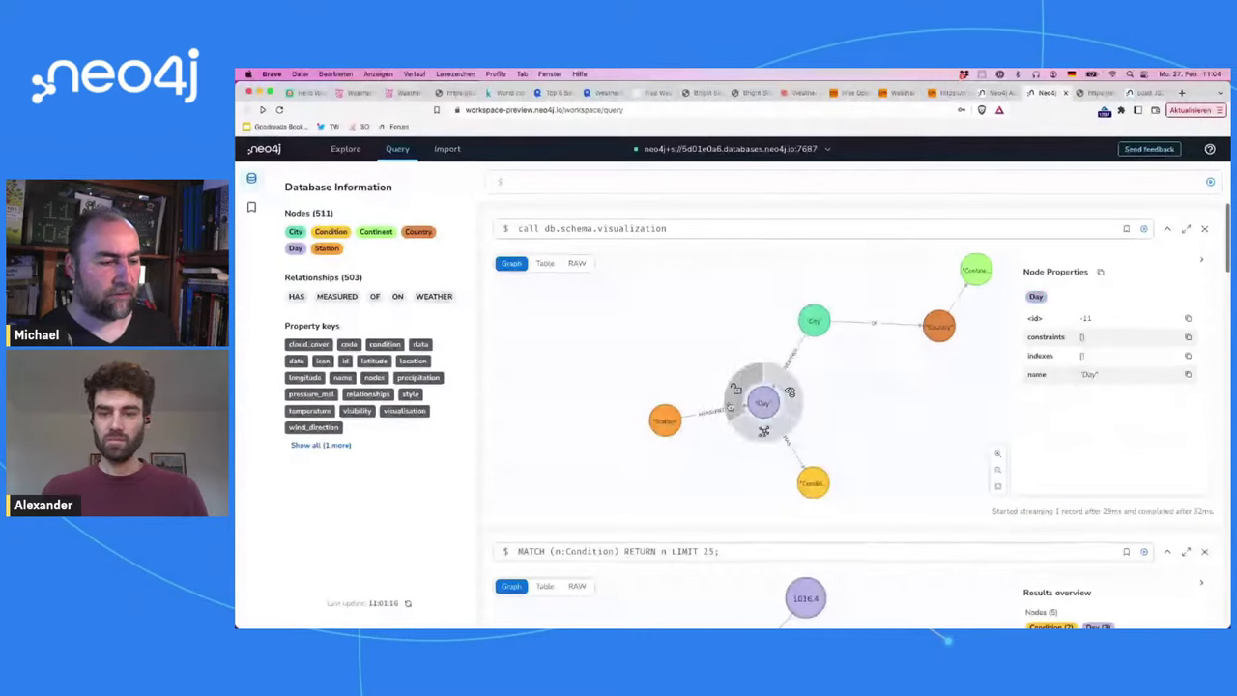
left_click_drag(664, 420, 656, 395)
left_click_drag(812, 483, 811, 456)
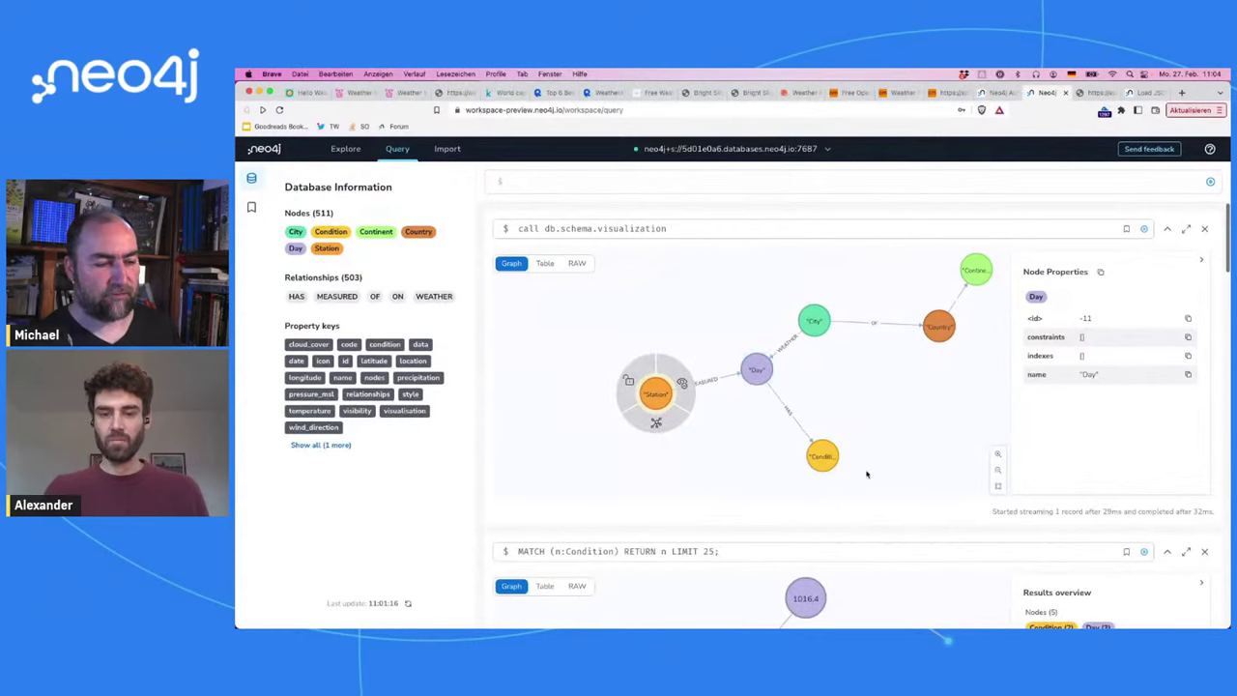
Step: Inspect the Day and Condition nodes' properties, adjust Condition, and box-select all schema nodes
left_click(756, 375)
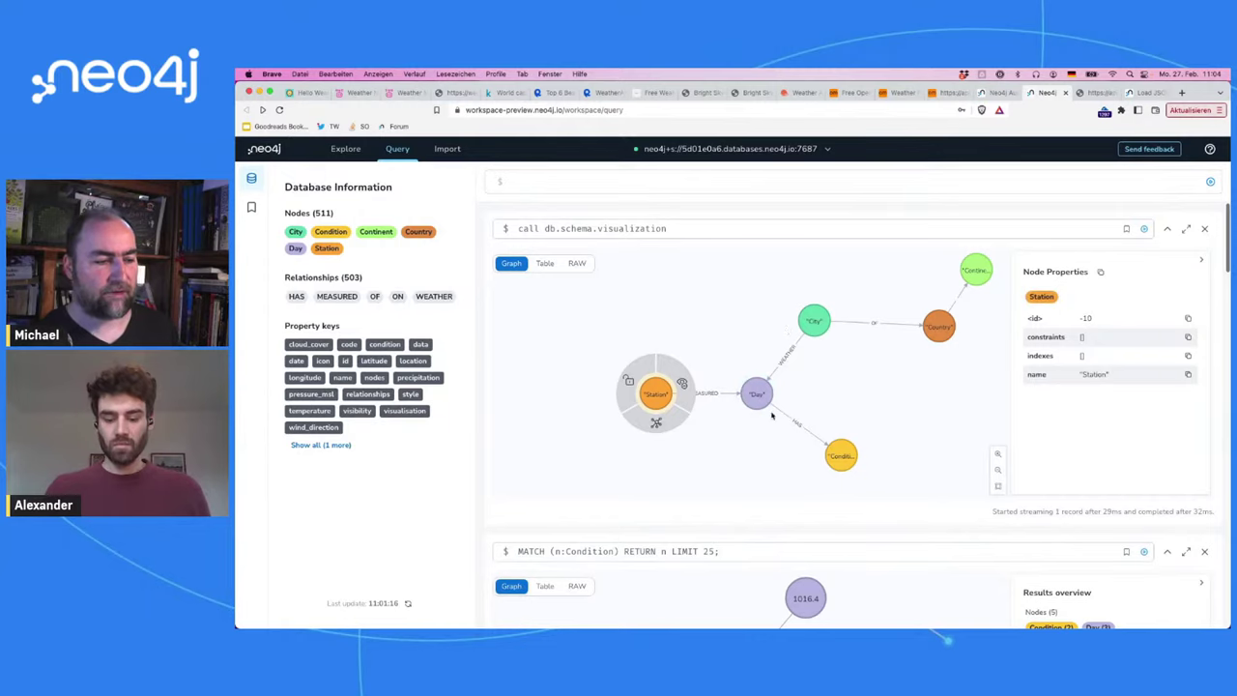
left_click(850, 407)
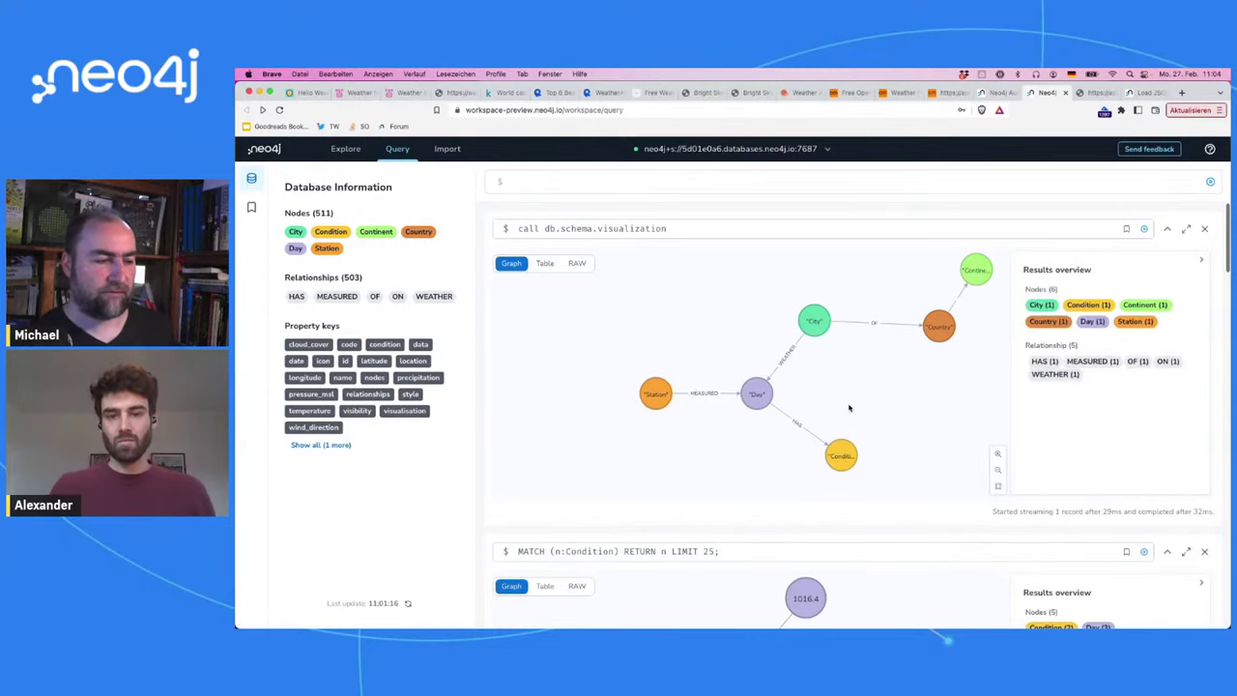
left_click(842, 471)
left_click_drag(842, 470, 815, 482)
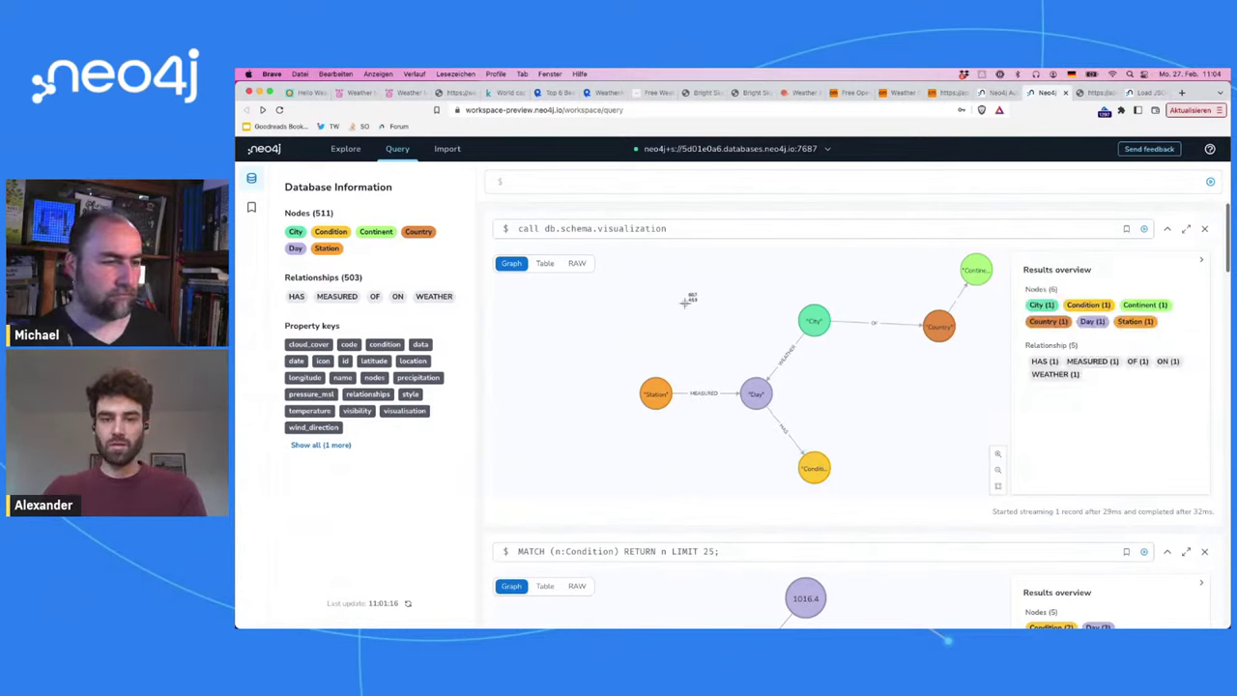
left_click_drag(609, 245, 1195, 501)
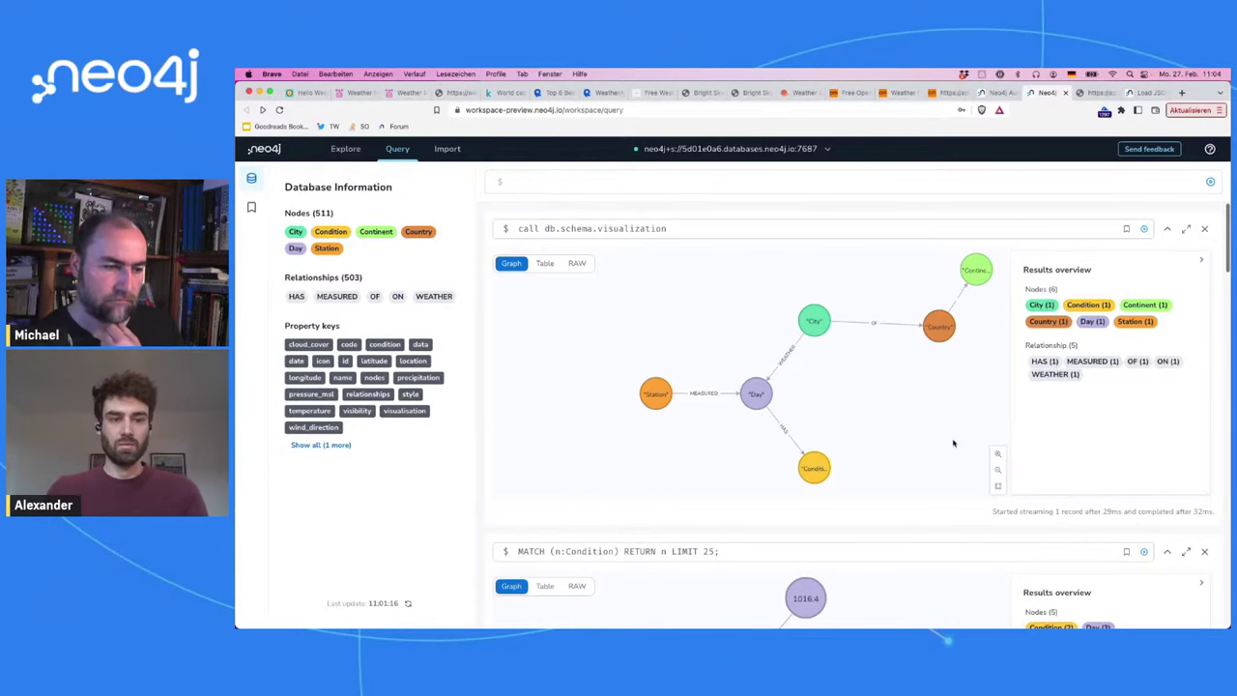
scroll(953, 443, "down", 3)
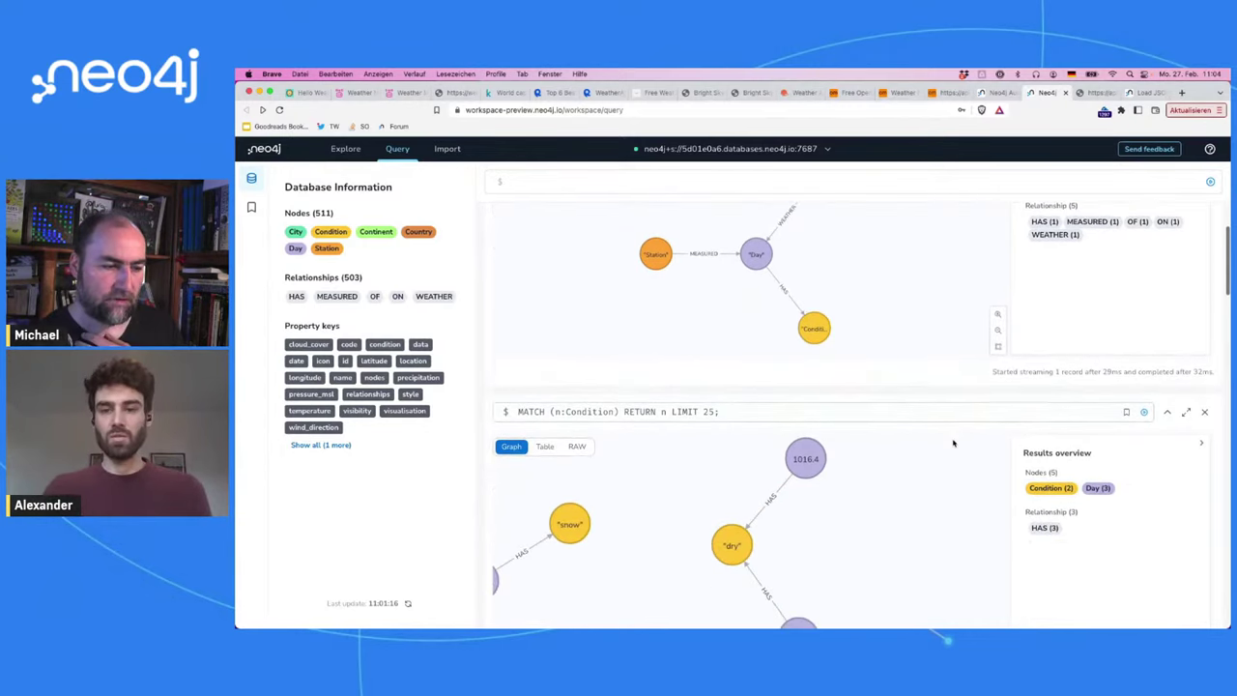
scroll(953, 443, "up", 3)
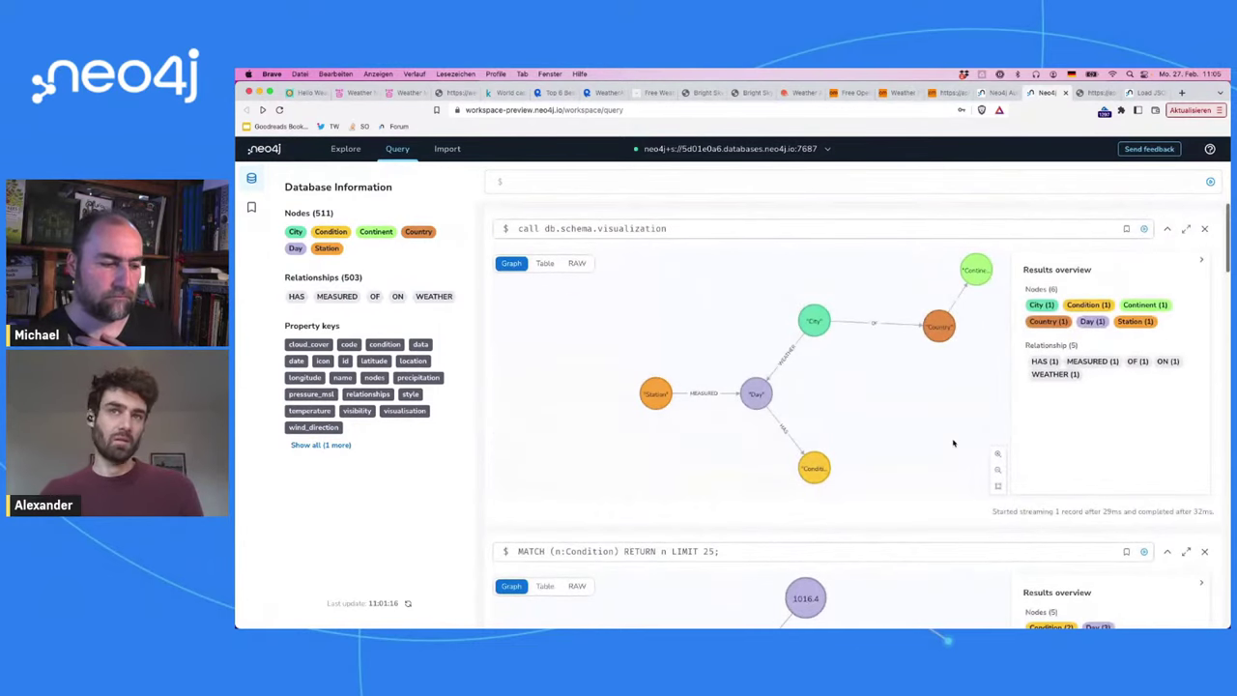
scroll(1098, 457, "right", 3)
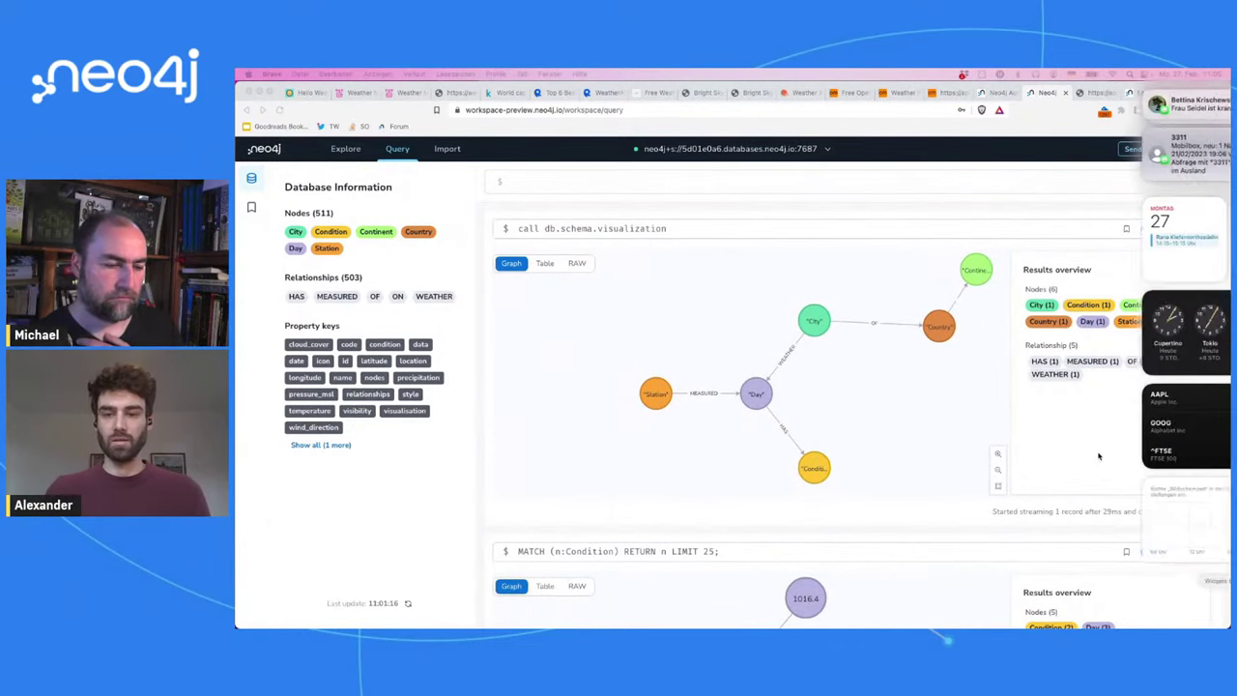
scroll(1098, 456, "down", 2)
left_click(972, 384)
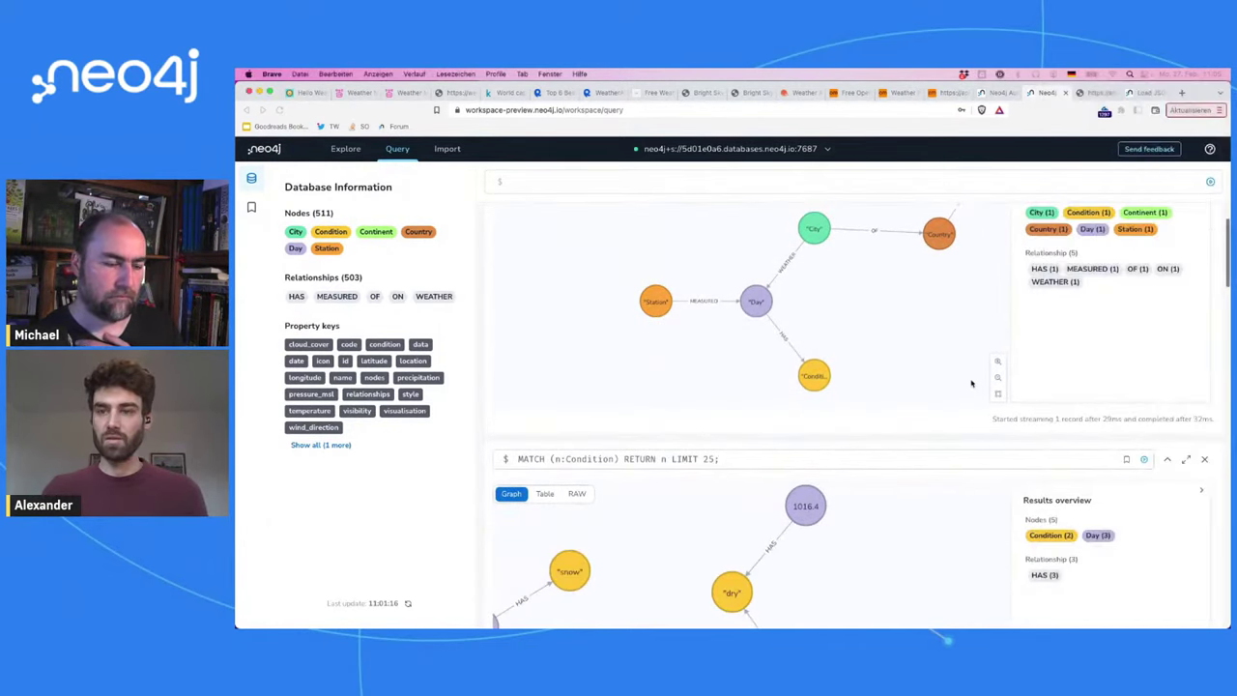
scroll(972, 384, "down", 5)
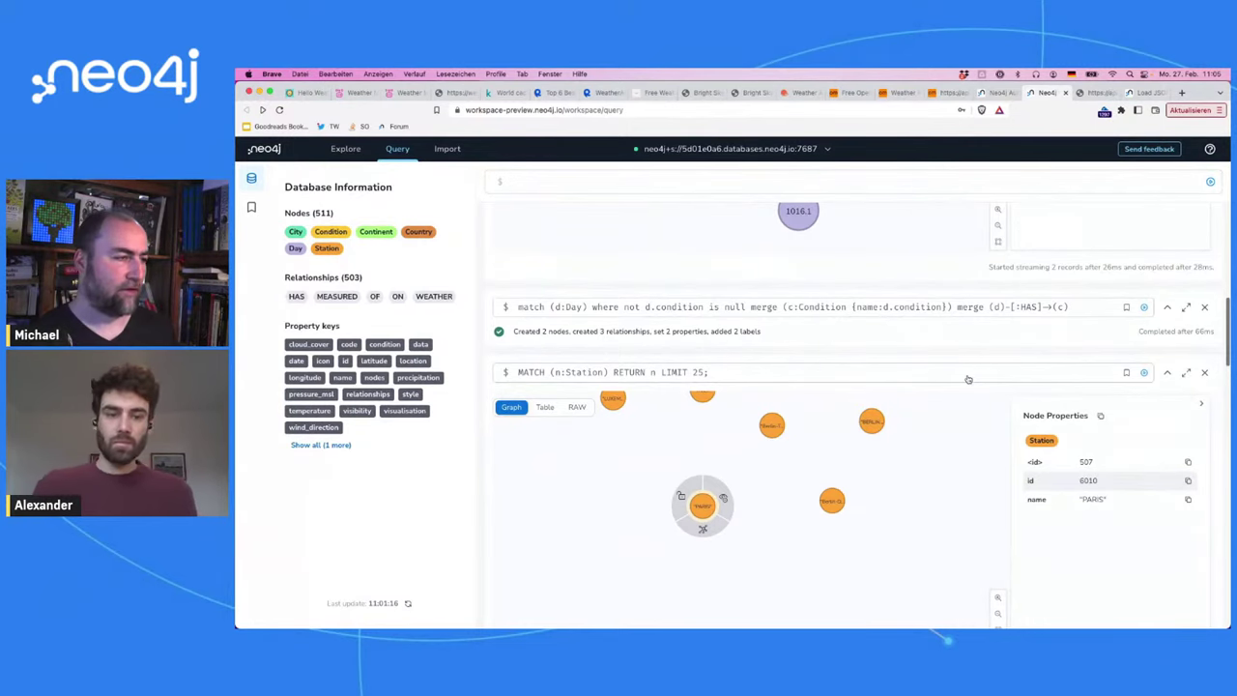
scroll(968, 379, "up", 3)
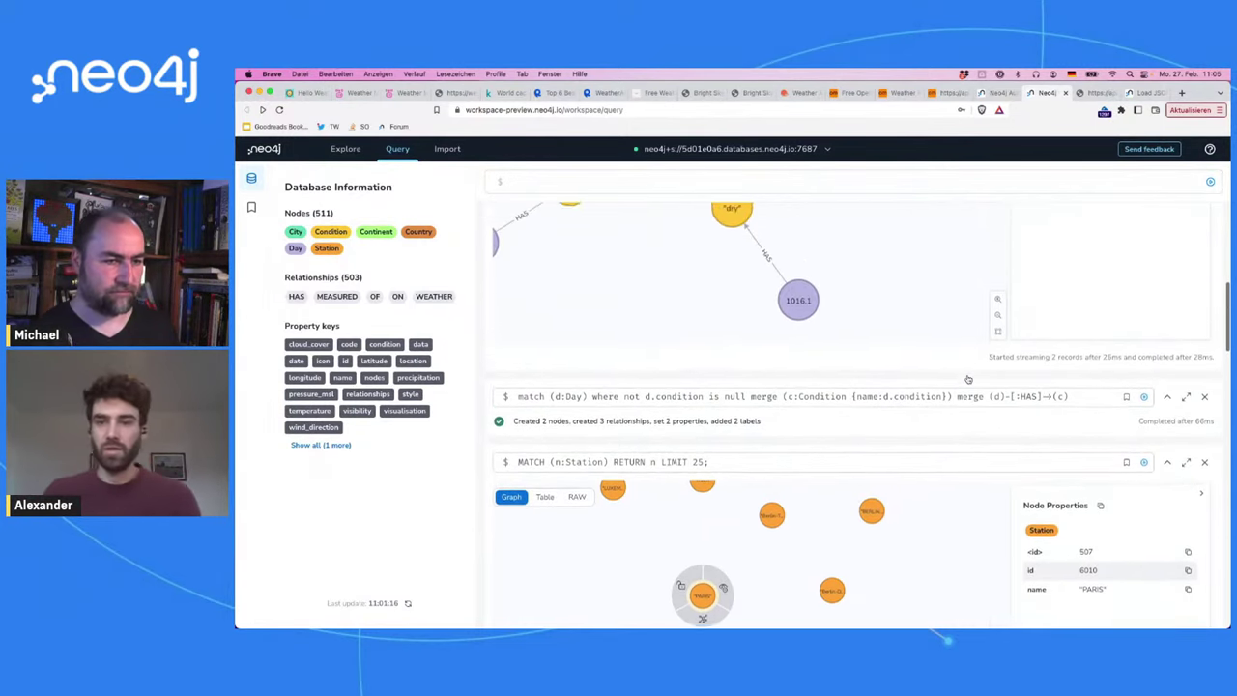
scroll(968, 379, "up", 10)
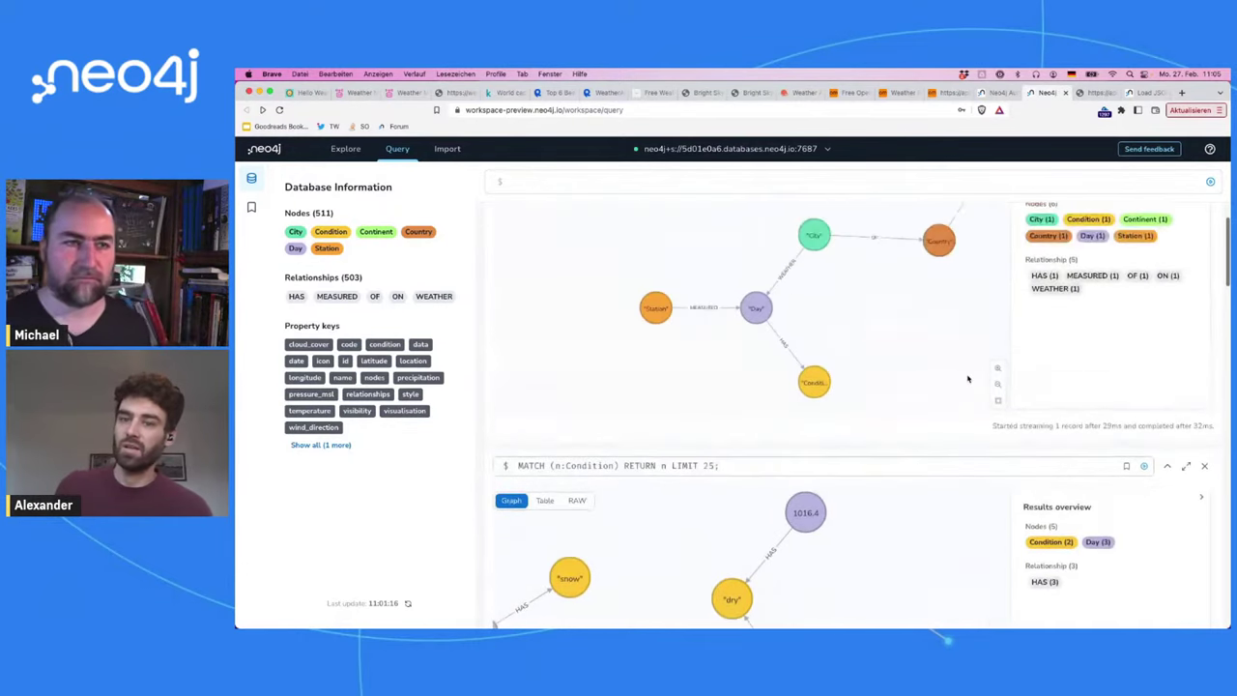
scroll(967, 379, "up", 3)
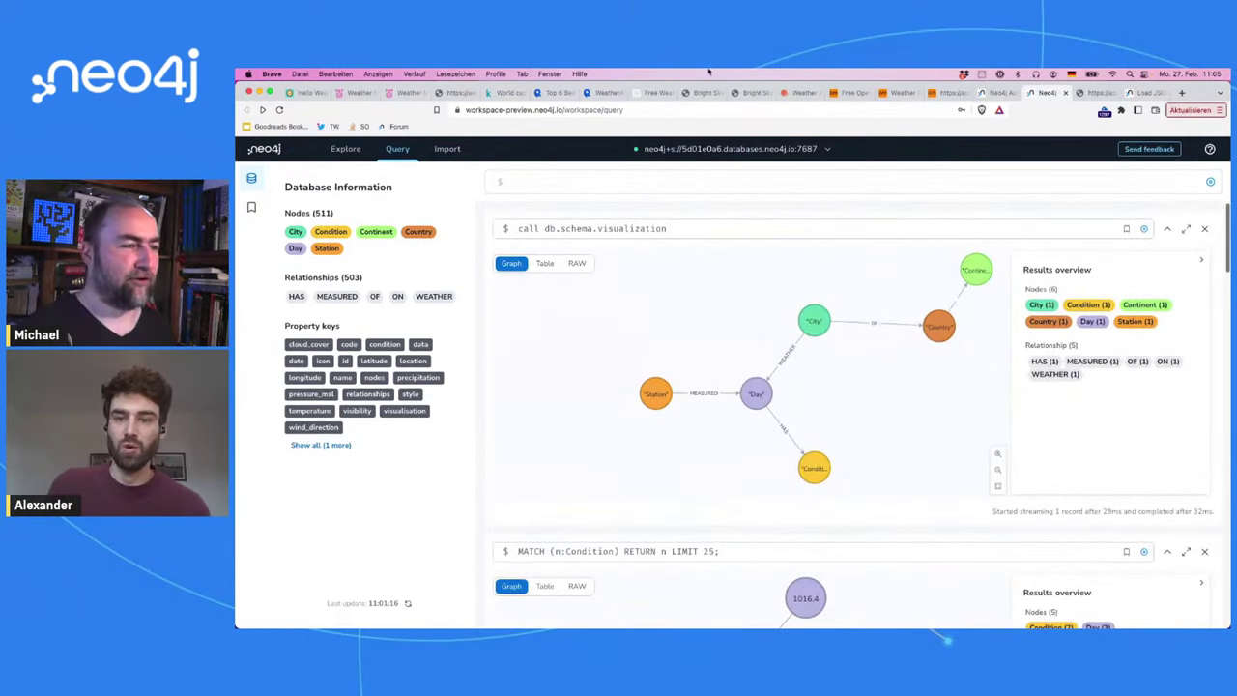
Step: Cycle through the Aura console, Open-Meteo and Bright Sky JSON tabs, ending on the APOC Load JSON docs
left_click(994, 93)
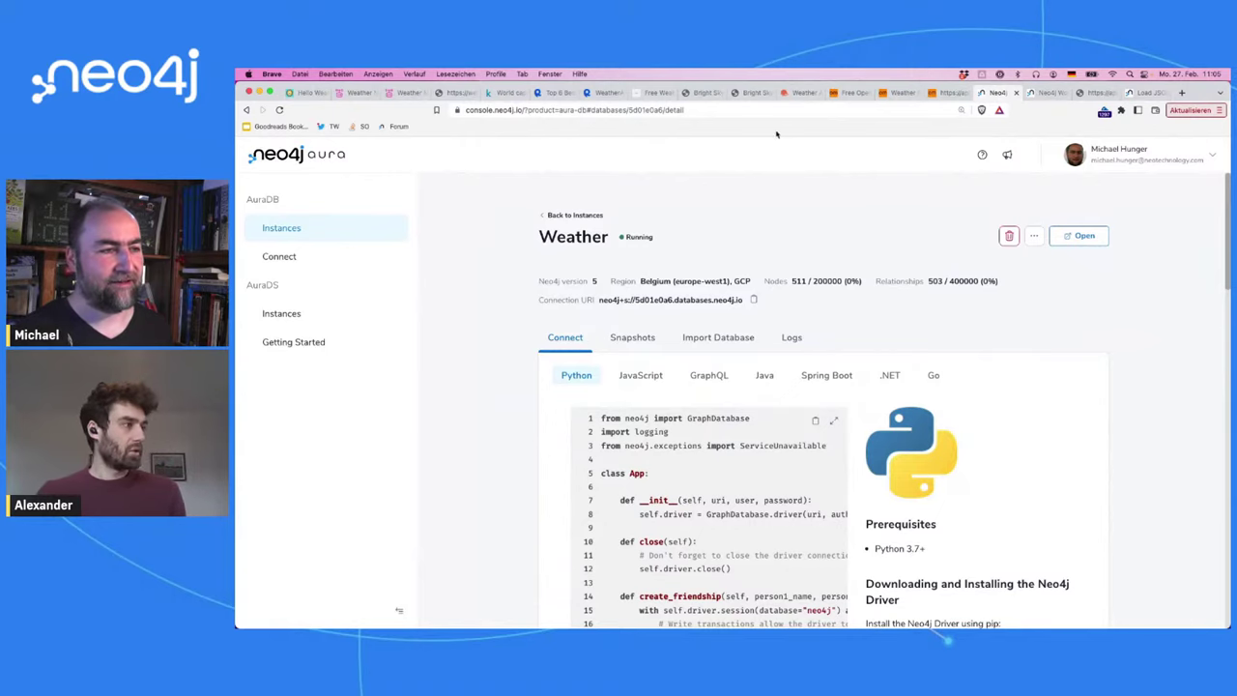
left_click(847, 94)
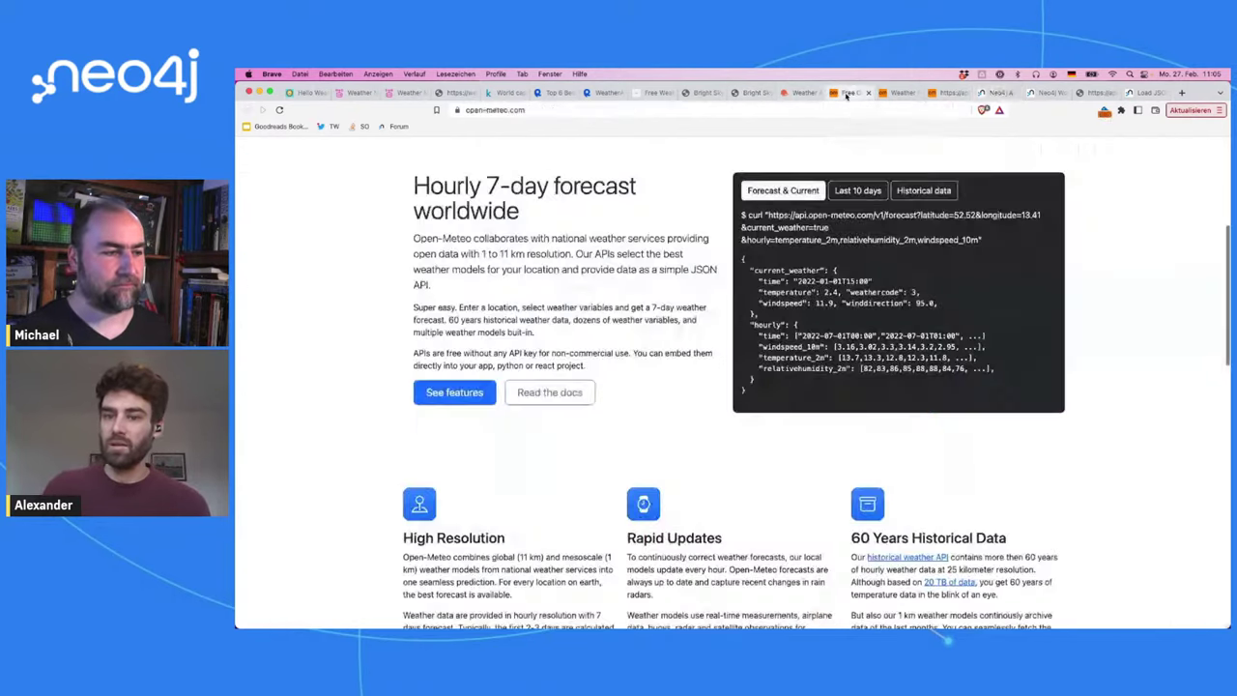
left_click(898, 93)
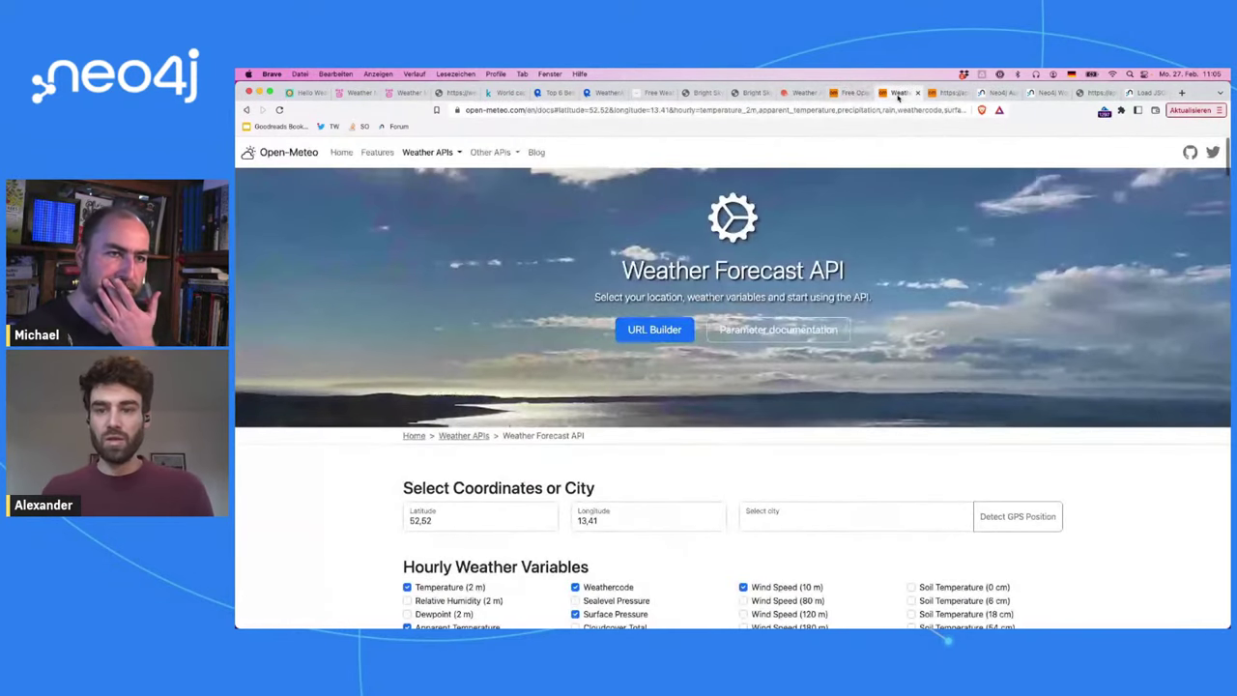
left_click(1099, 93)
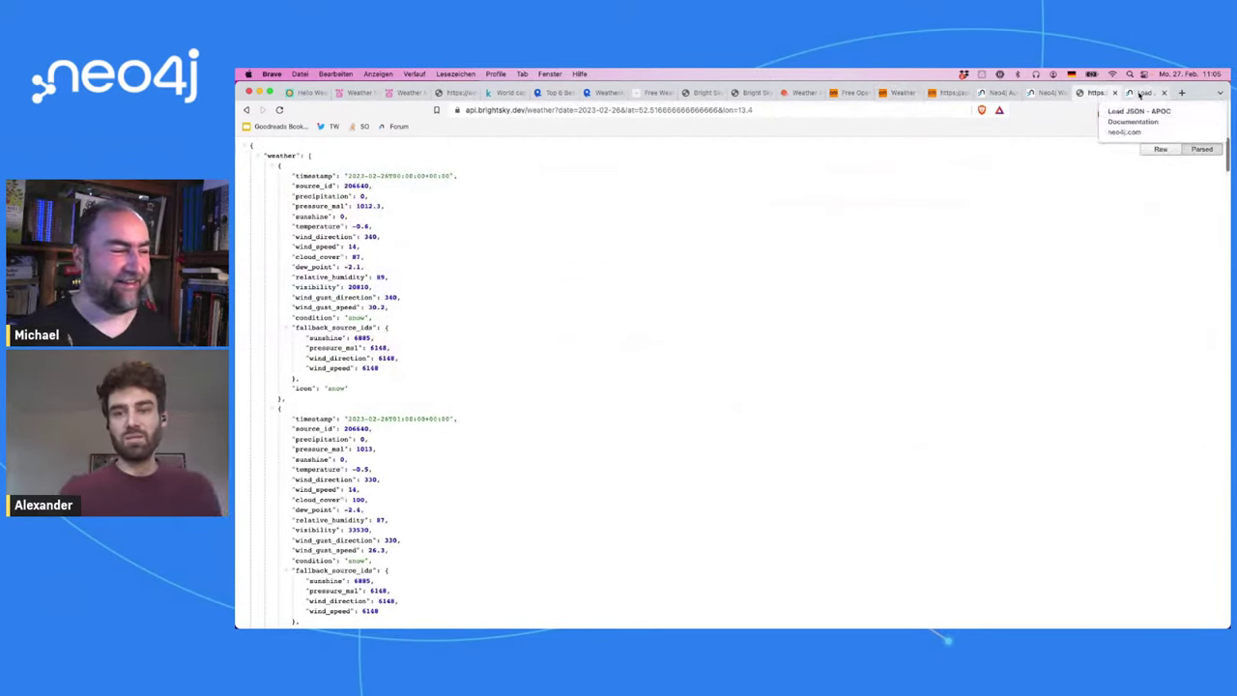
left_click(1141, 94)
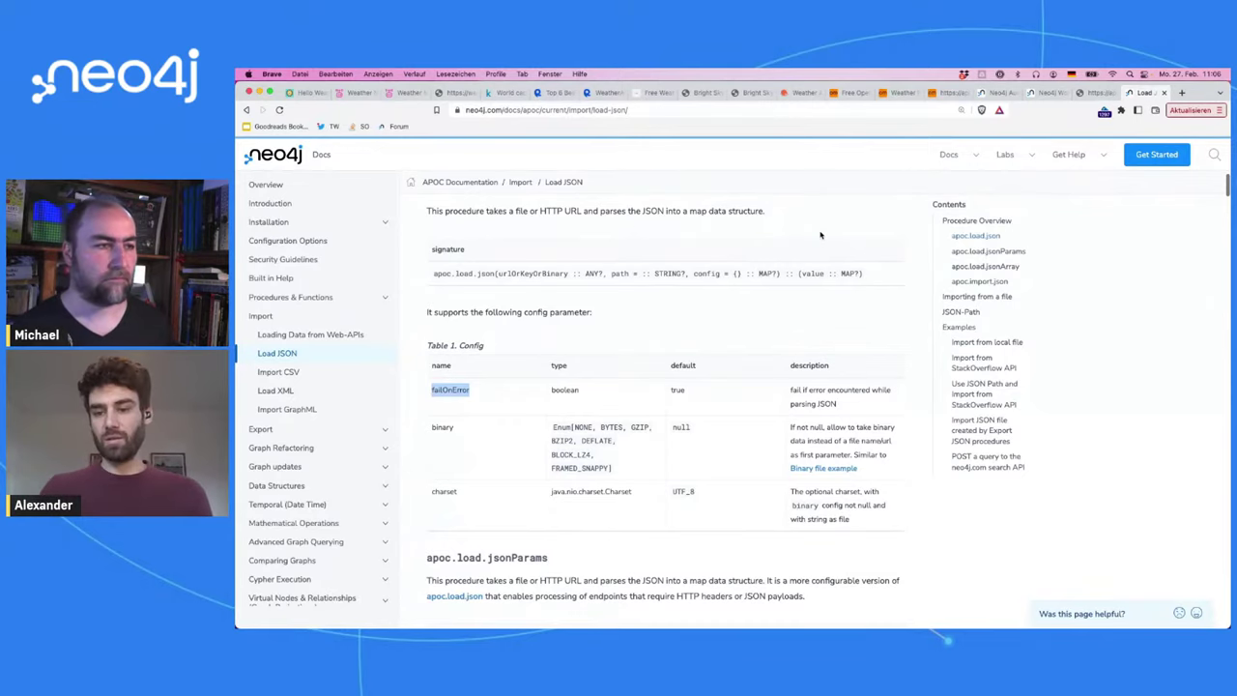
Step: In a new tab, load the live-stream suggestion for neo4j.com/events
left_click(741, 192)
key("super+r")
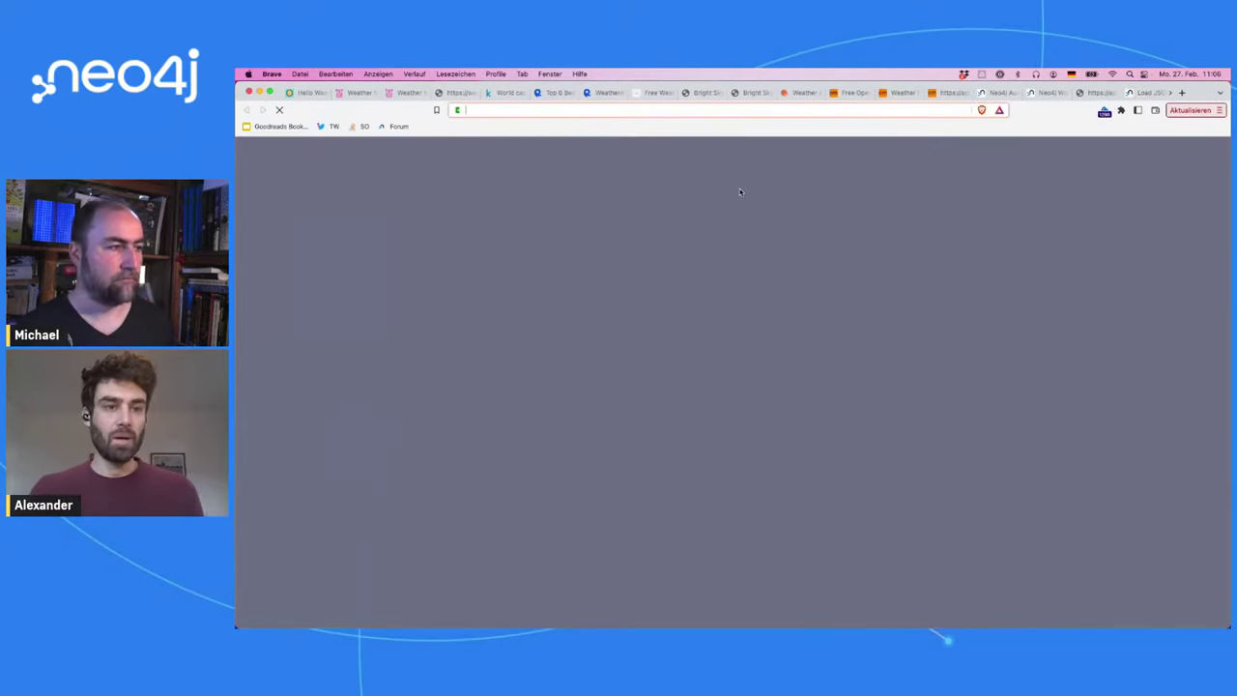
type("neo4j.com/events")
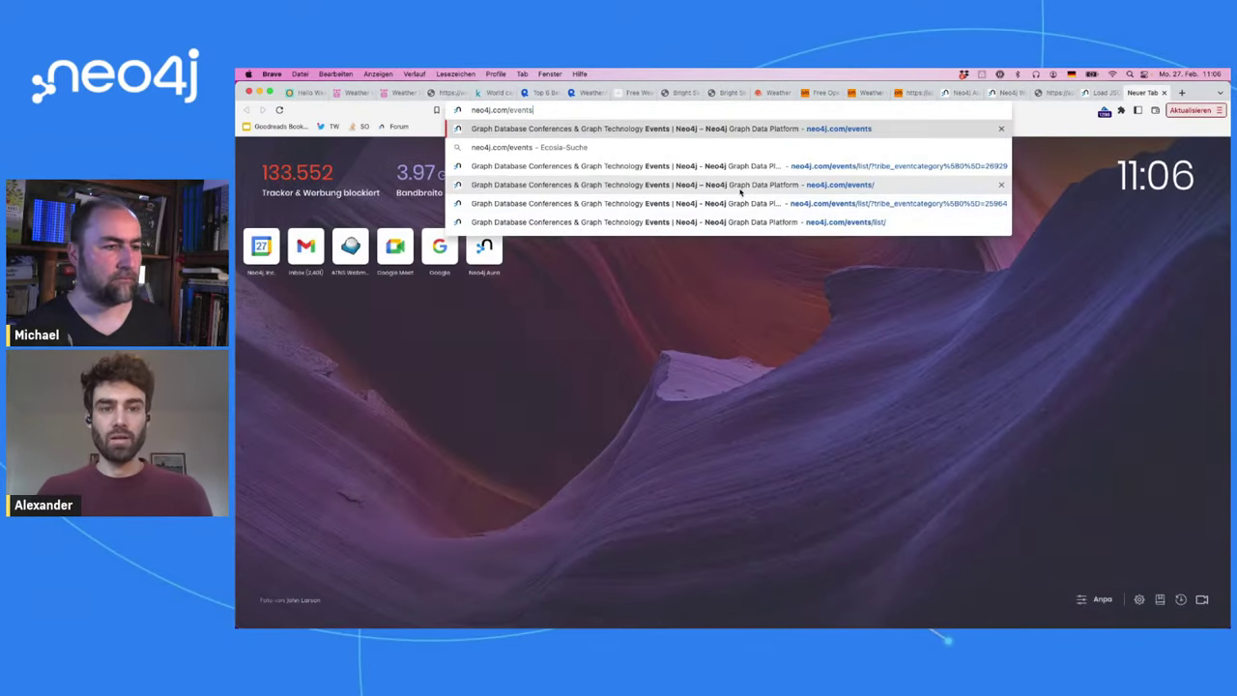
key("Up")
key("Up")
key("Up")
key("Up")
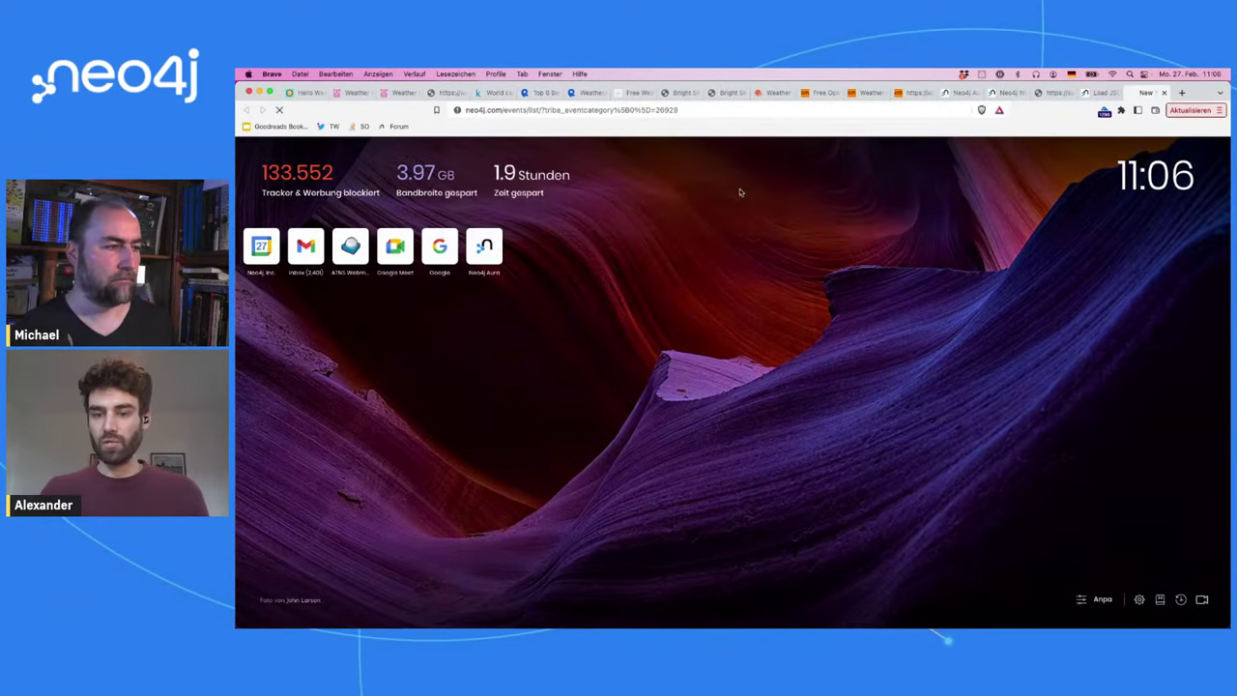
key("Return")
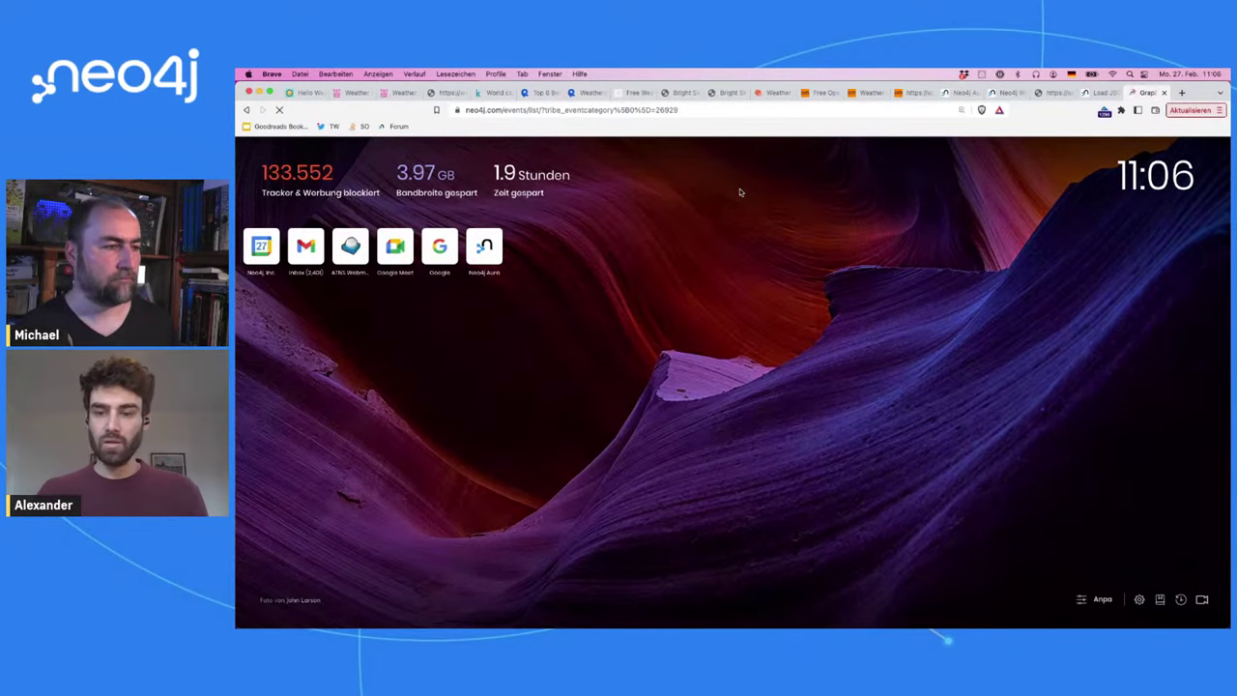
Step: Scroll through the live-stream events list, including the Discovering AuraDB Free sessions on Mar 06 and 13
scroll(580, 232, "down", 5)
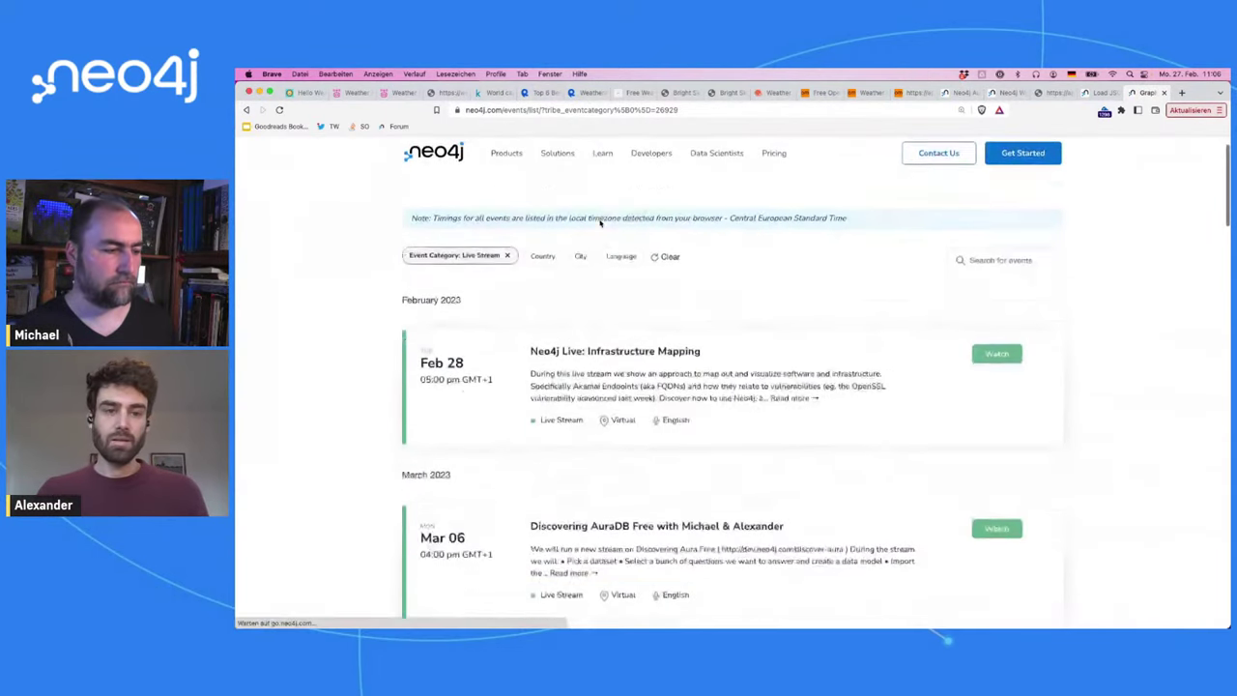
scroll(599, 223, "up", 4)
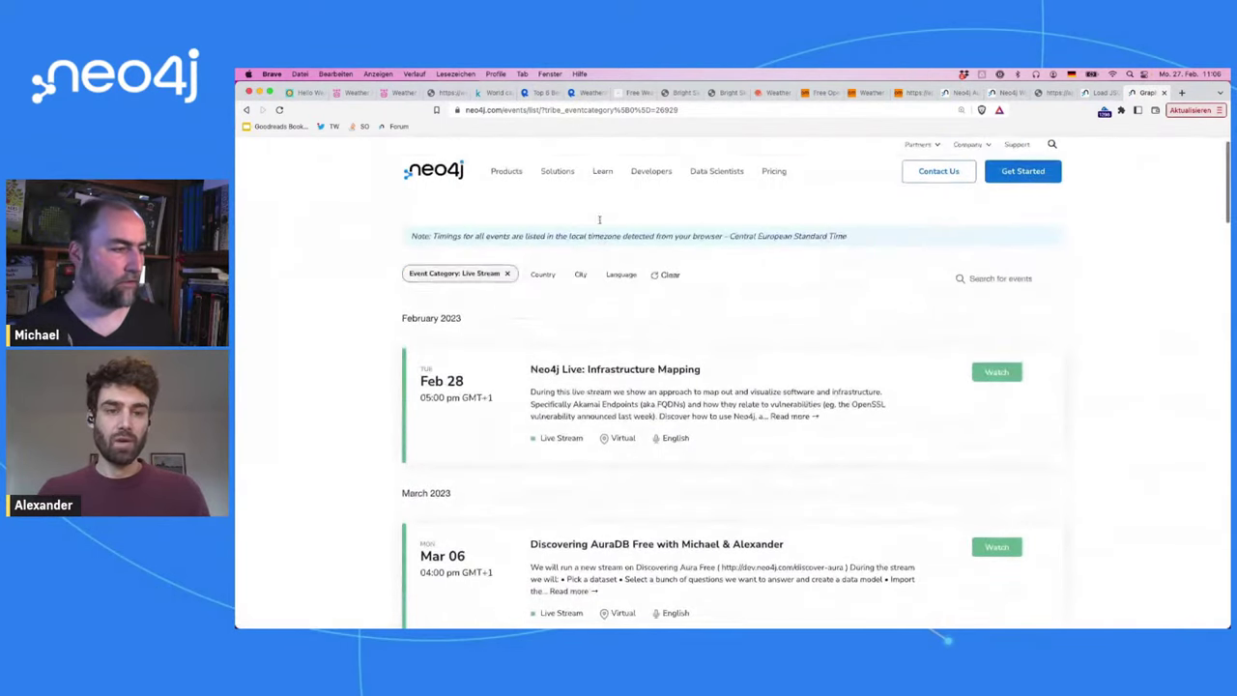
scroll(474, 348, "down", 10)
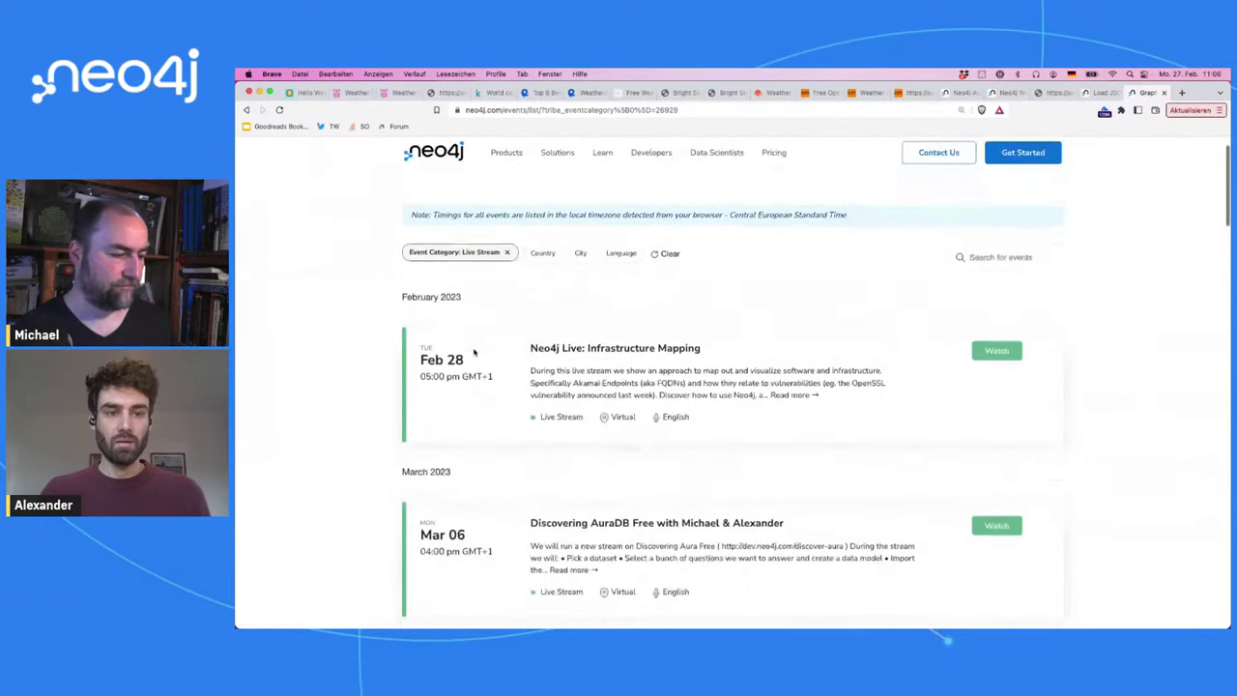
scroll(473, 352, "up", 6)
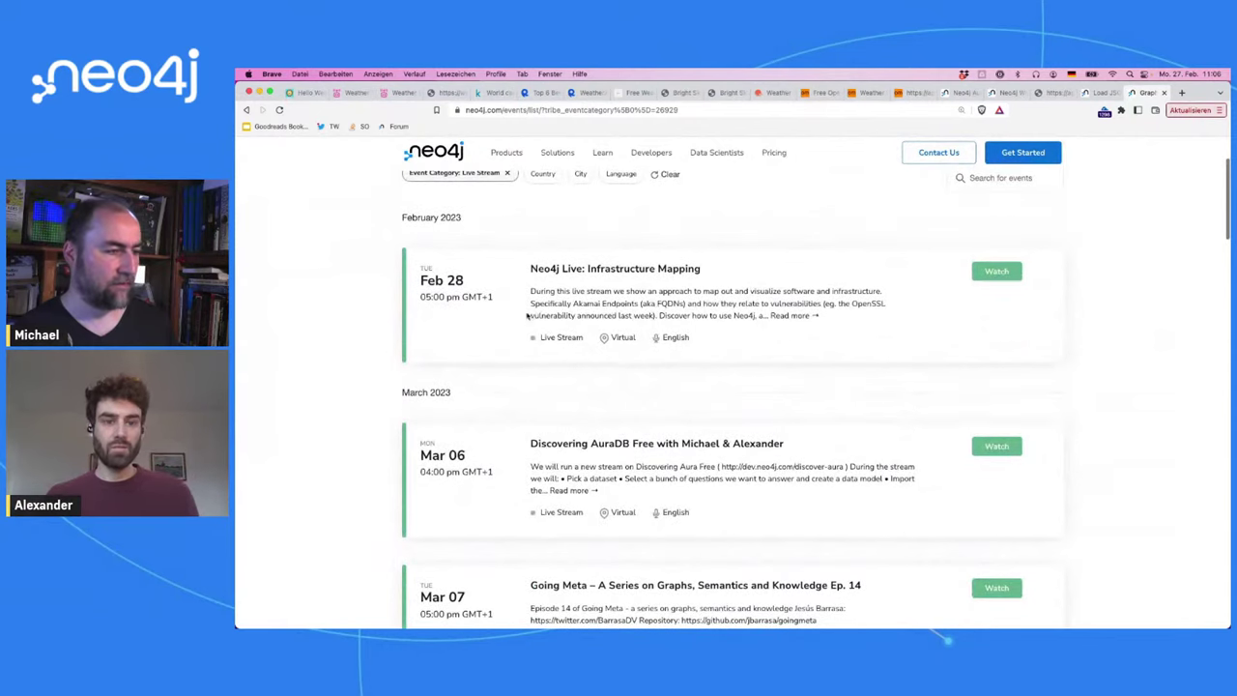
scroll(621, 301, "down", 2)
scroll(621, 300, "down", 2)
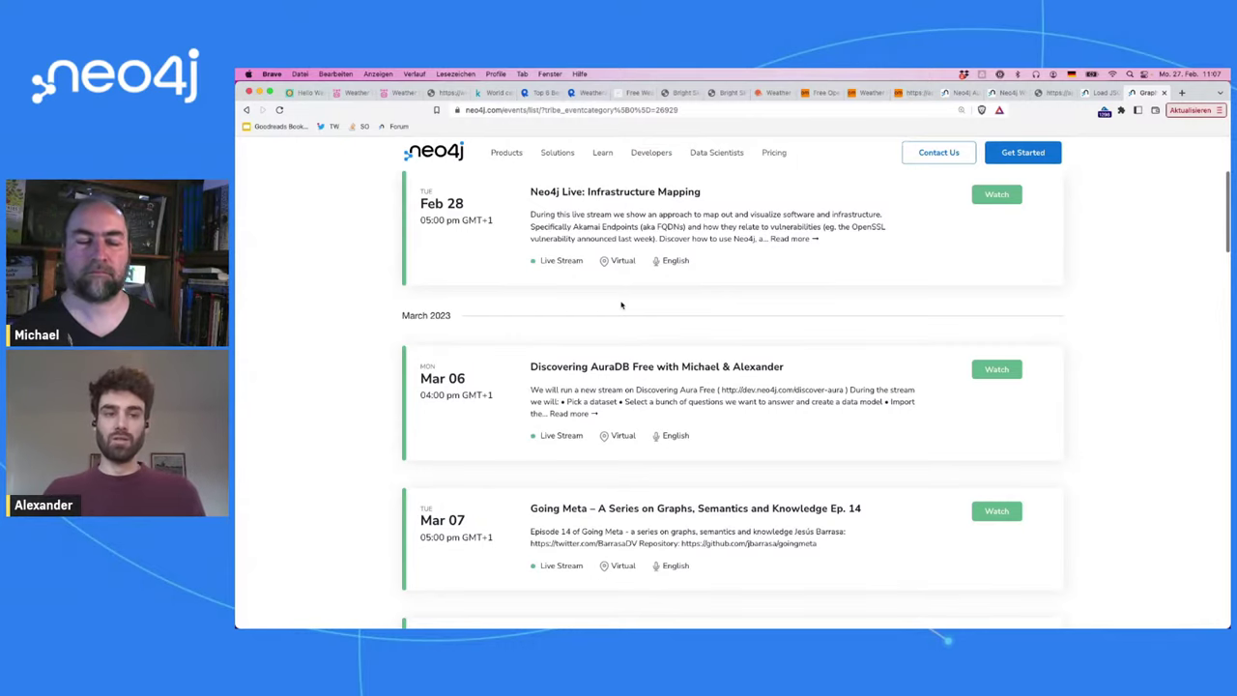
scroll(622, 306, "down", 3)
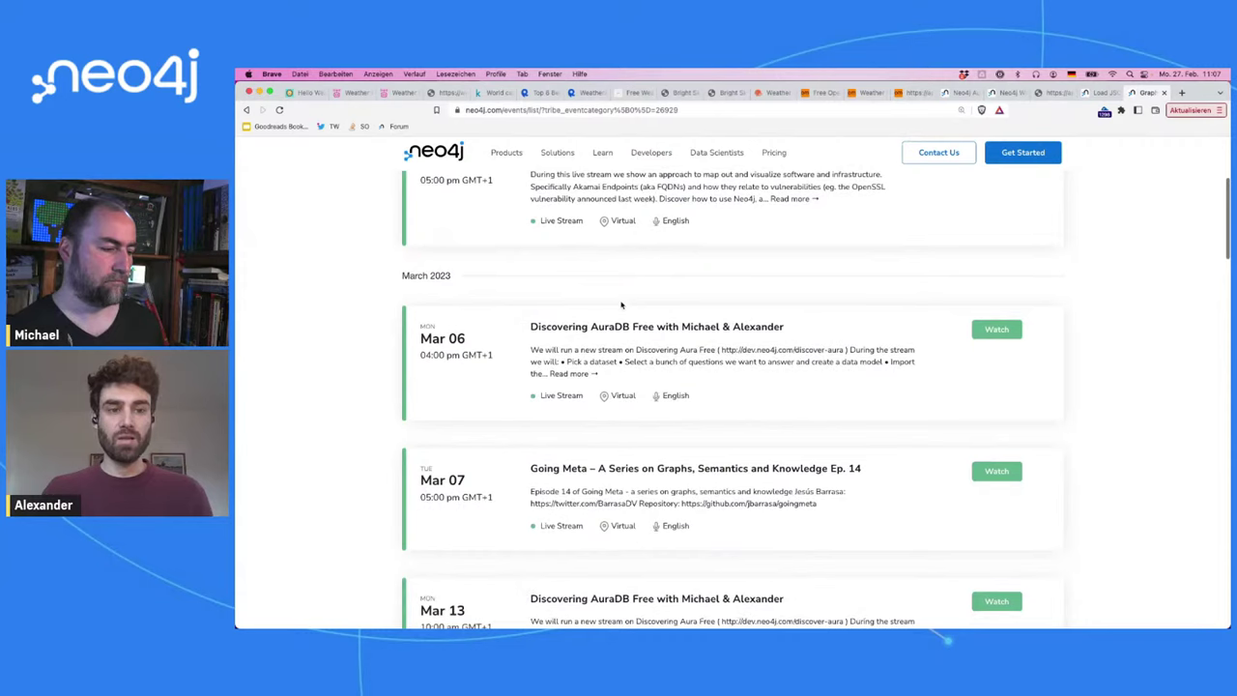
scroll(621, 306, "down", 5)
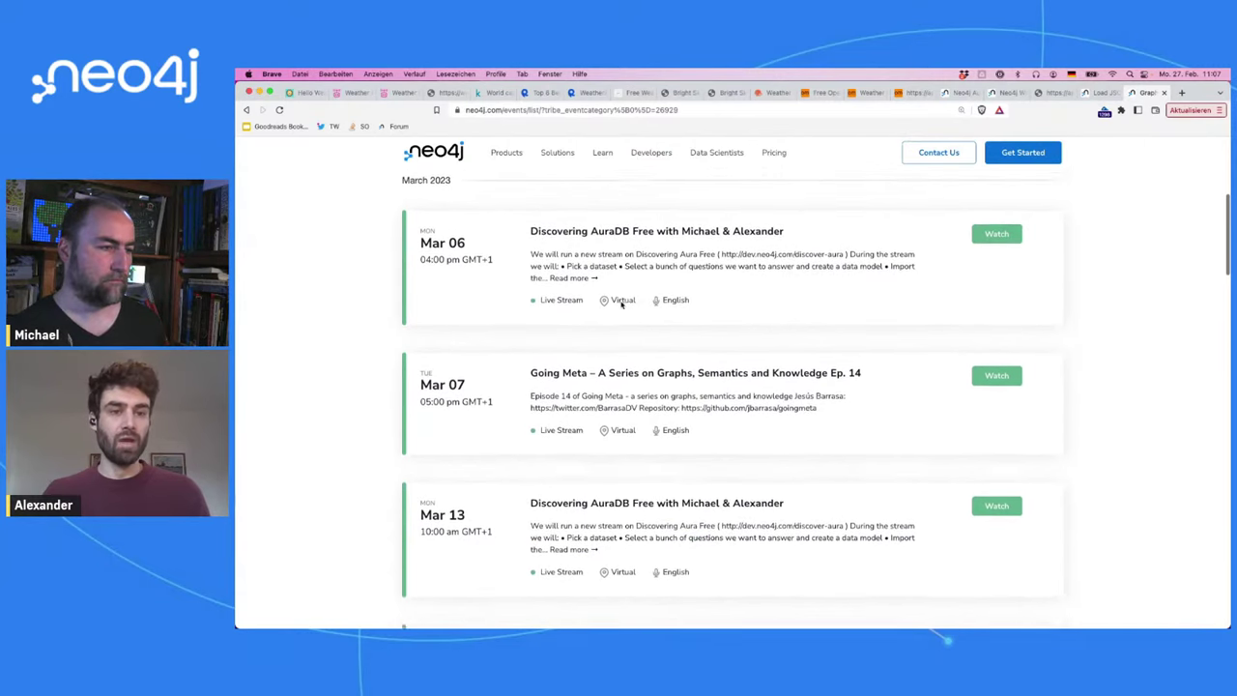
scroll(621, 306, "up", 10)
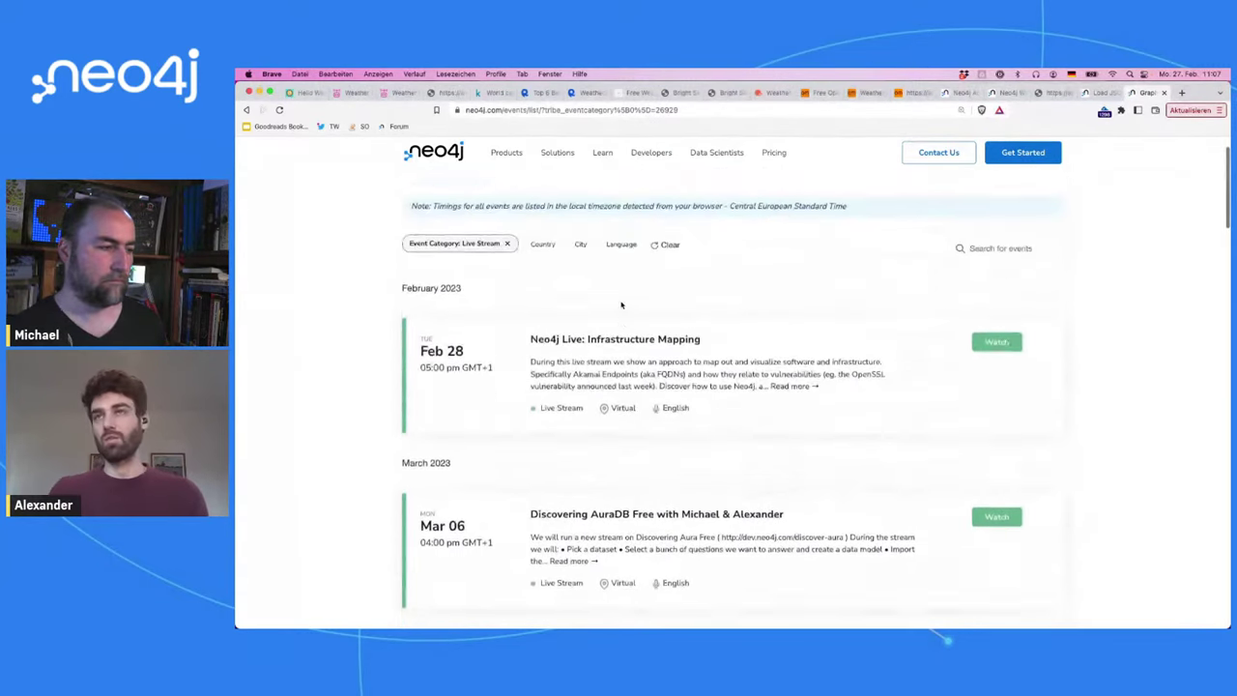
scroll(622, 305, "up", 2)
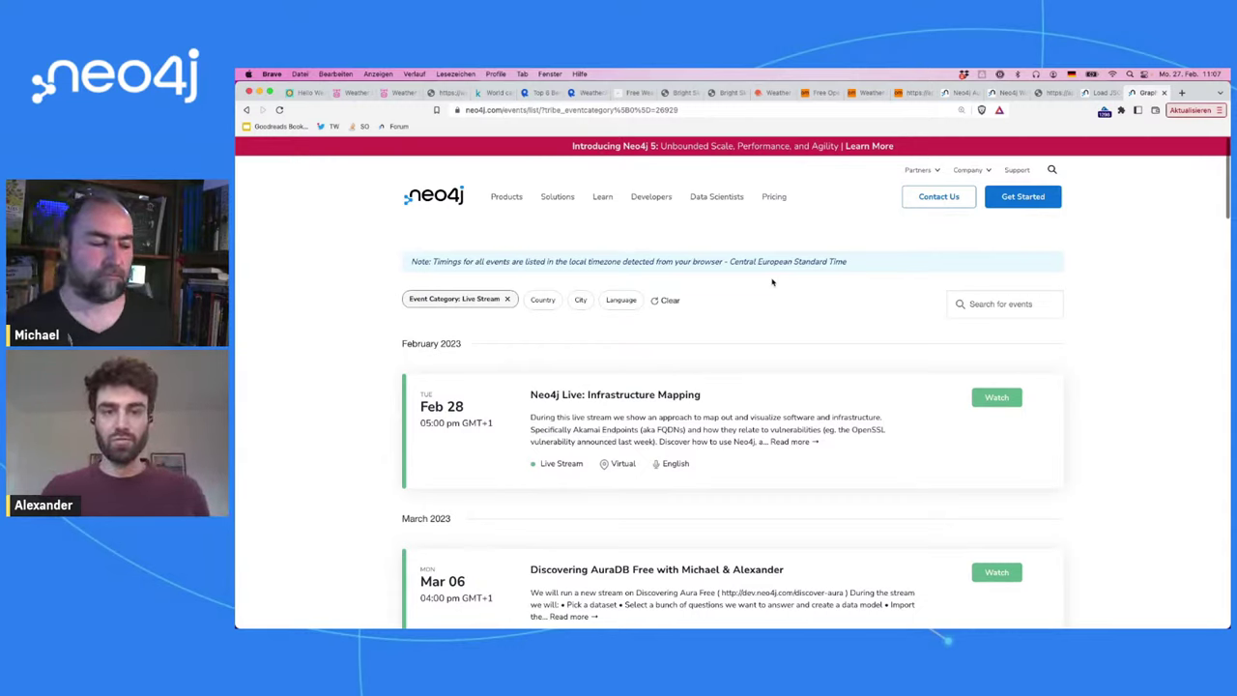
scroll(772, 282, "down", 3)
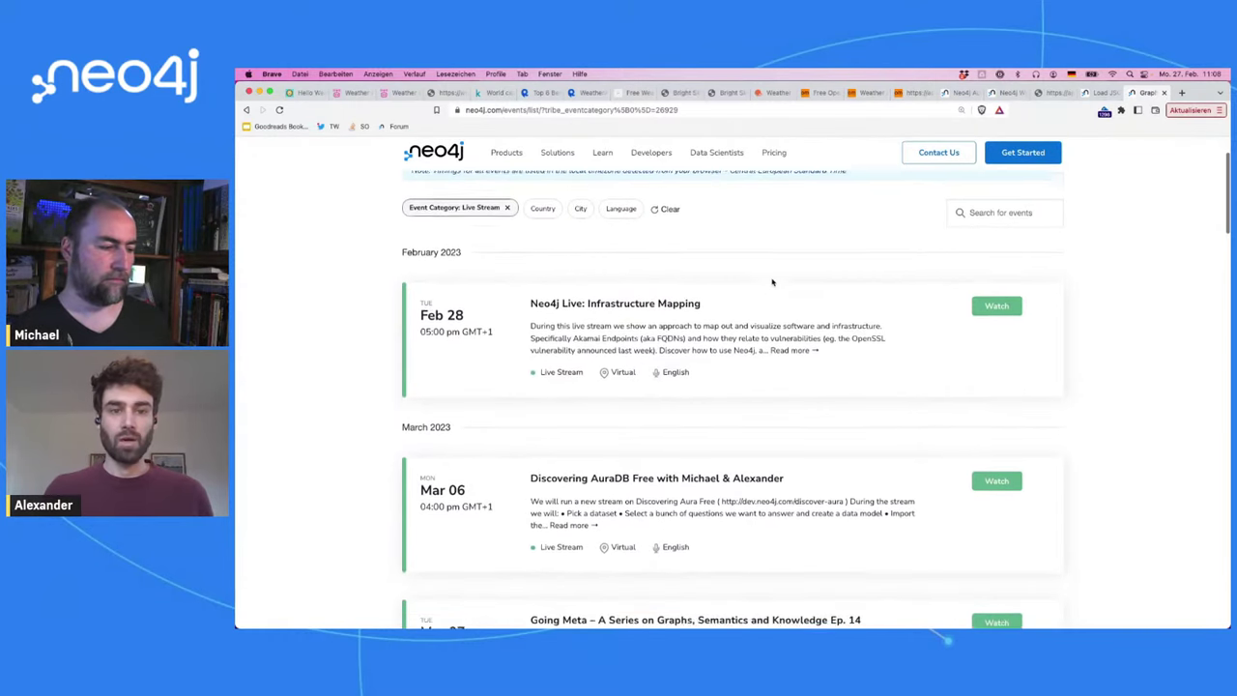
scroll(772, 282, "down", 3)
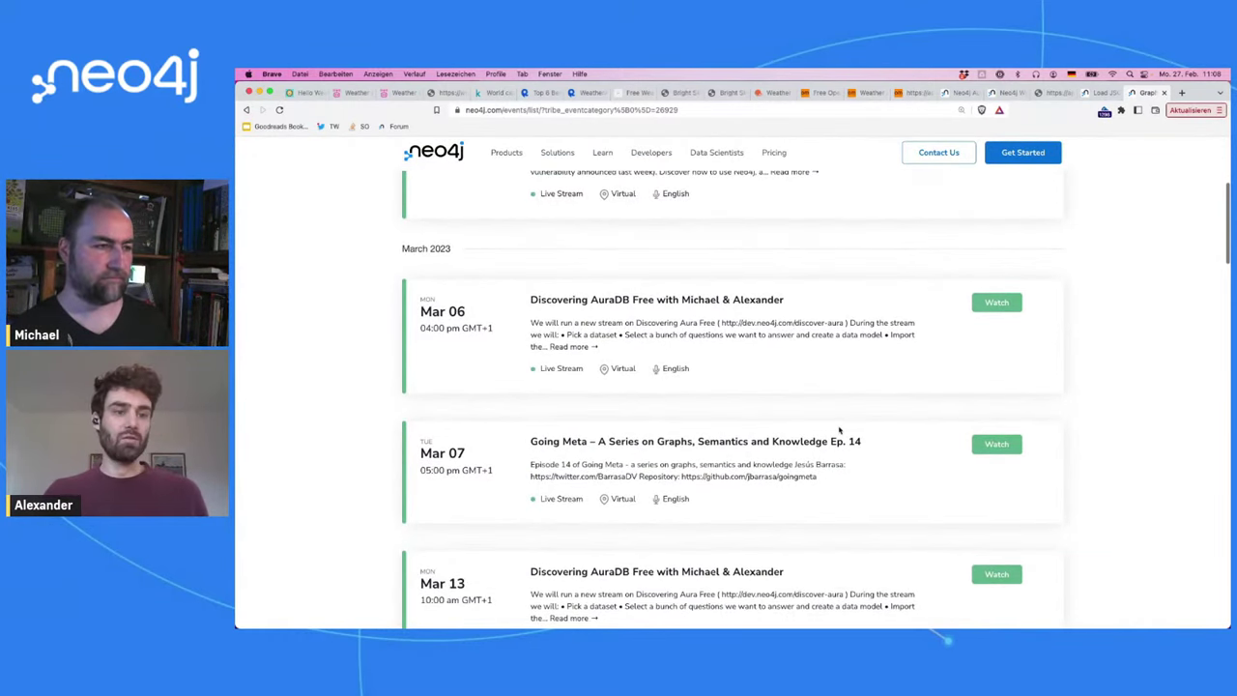